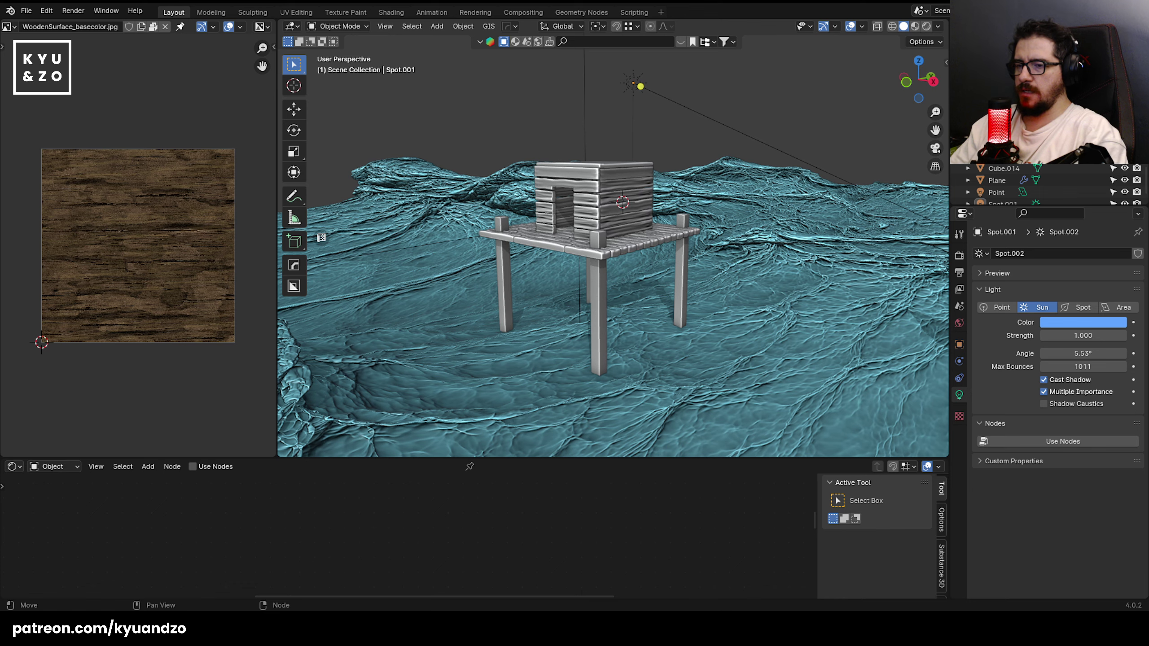
- Hide the ocean plane so that only the cabin and its stilted deck remain in view
click(510, 222)
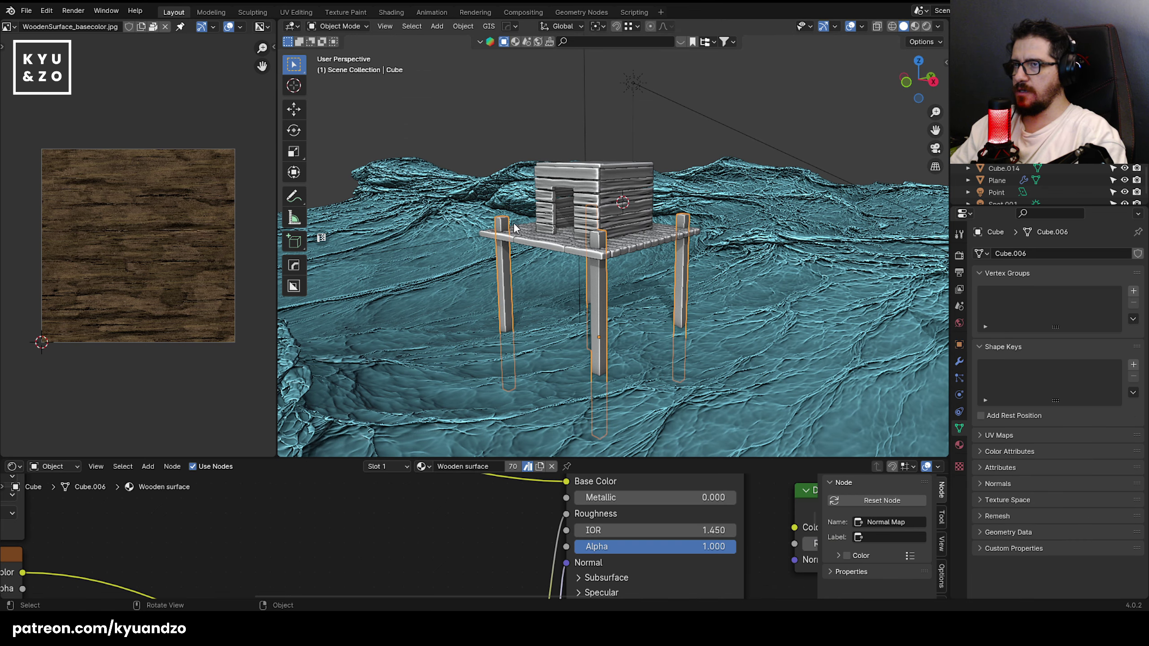
scroll(507, 248, up, 6)
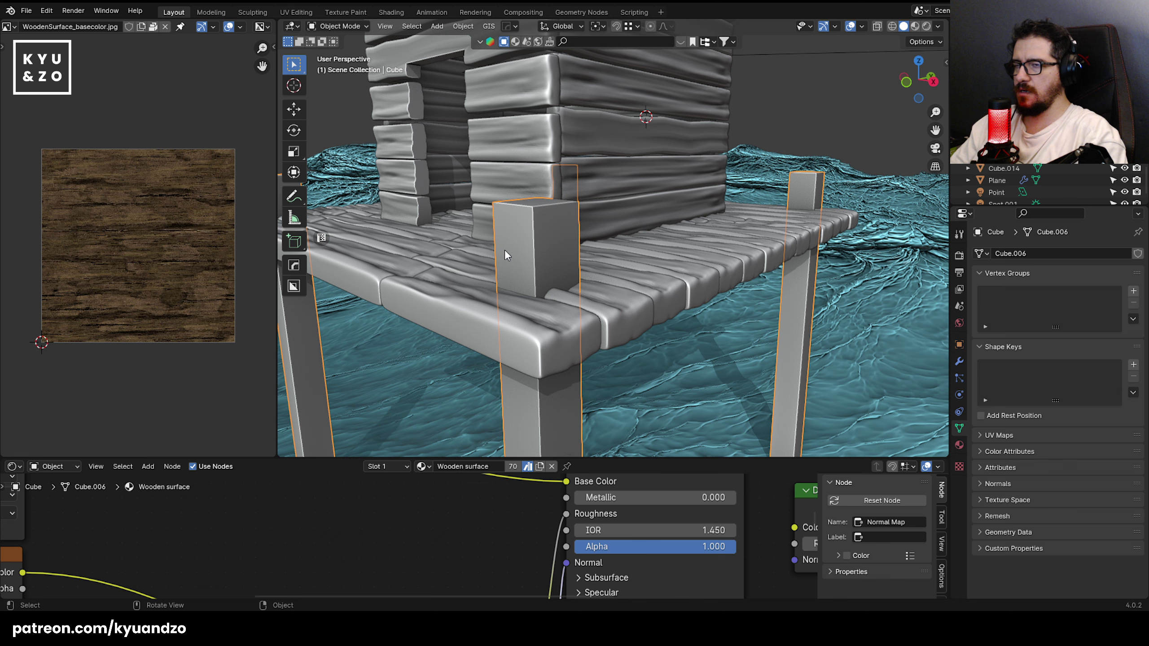
scroll(579, 297, down, 10)
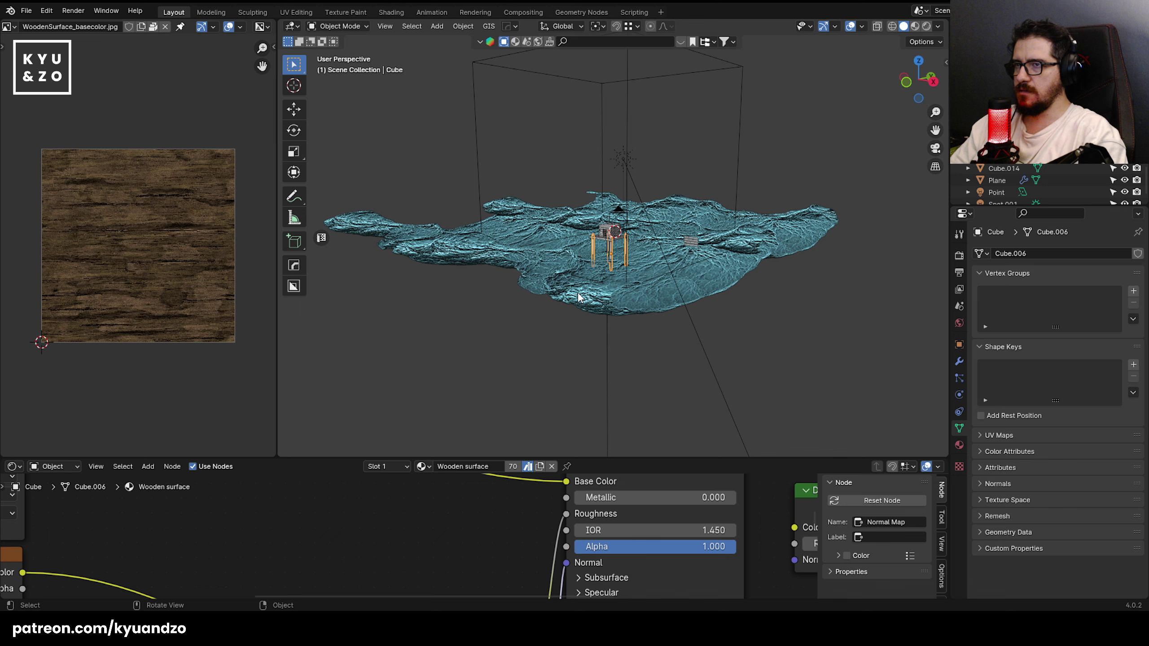
scroll(543, 235, up, 10)
scroll(541, 235, up, 4)
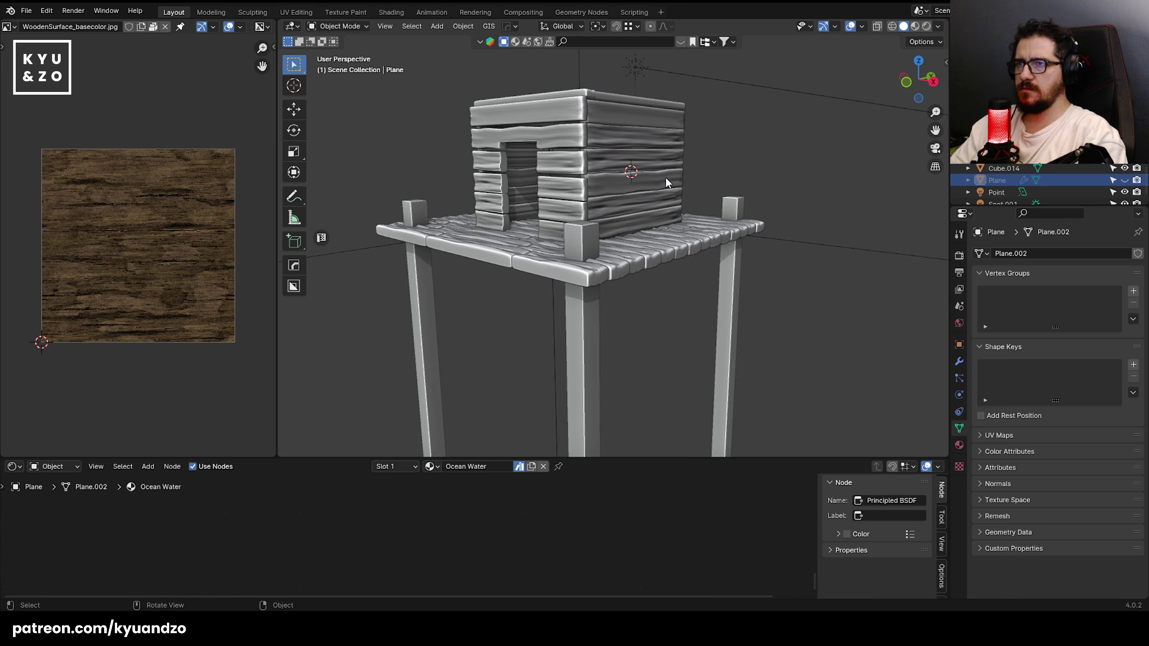
- Examine the cabin's front wall, deck and flat roof slab from several angles
scroll(525, 299, up, 3)
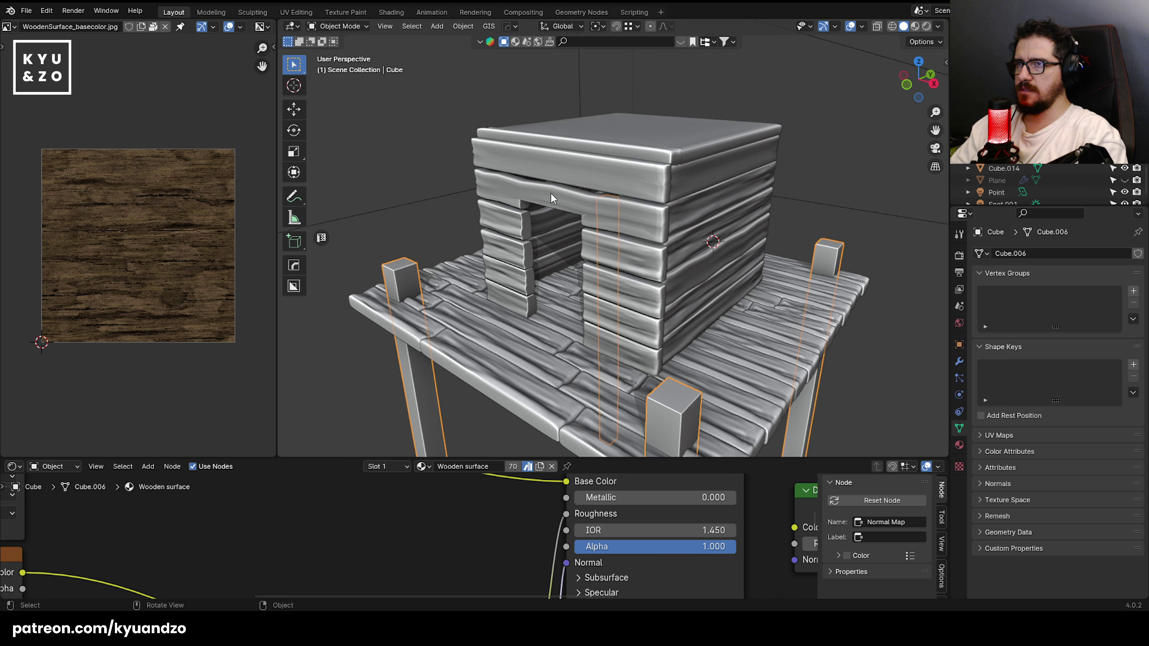
scroll(550, 192, down, 4)
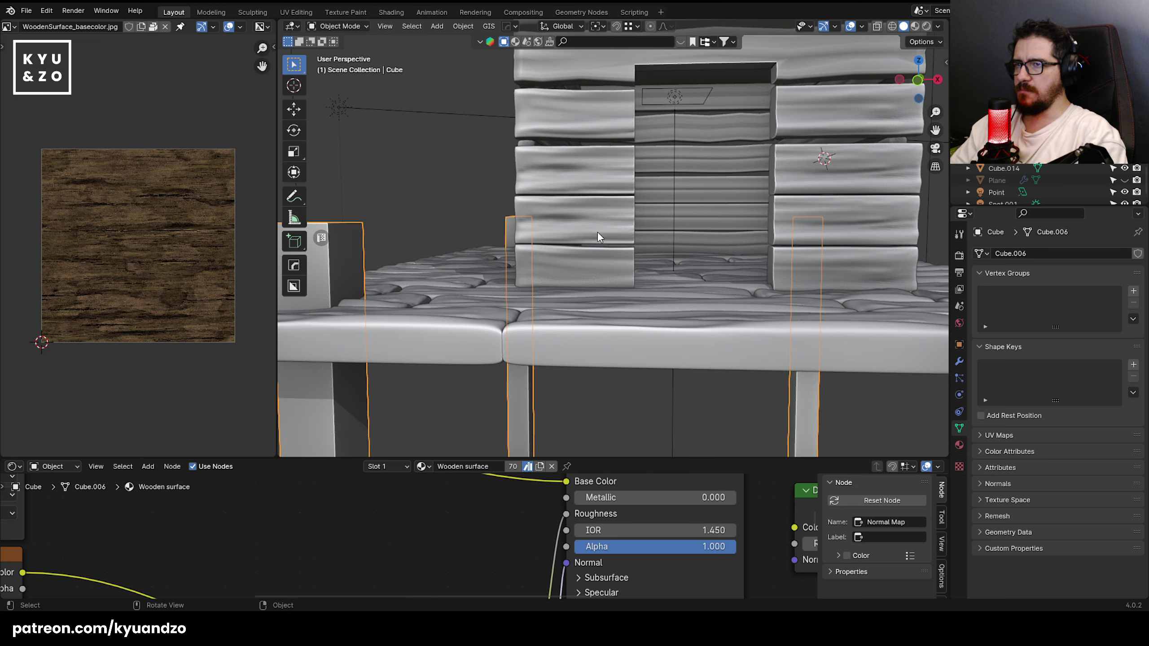
scroll(523, 214, down, 3)
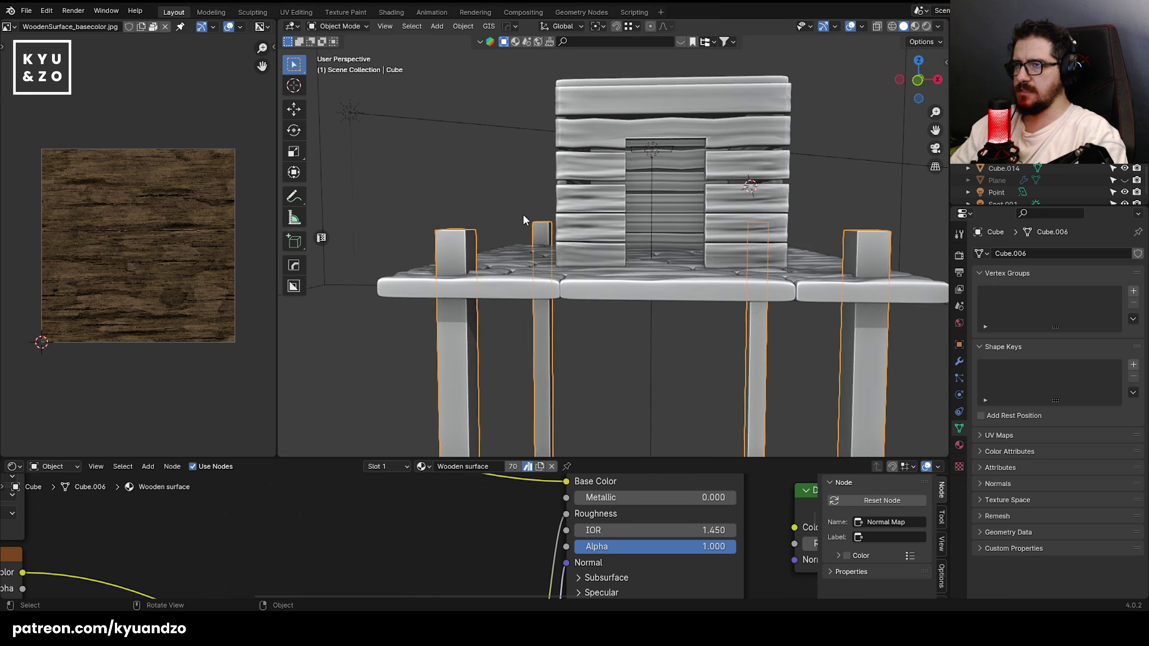
middle_drag(522, 214, 472, 243)
scroll(473, 243, up, 2)
click(702, 209)
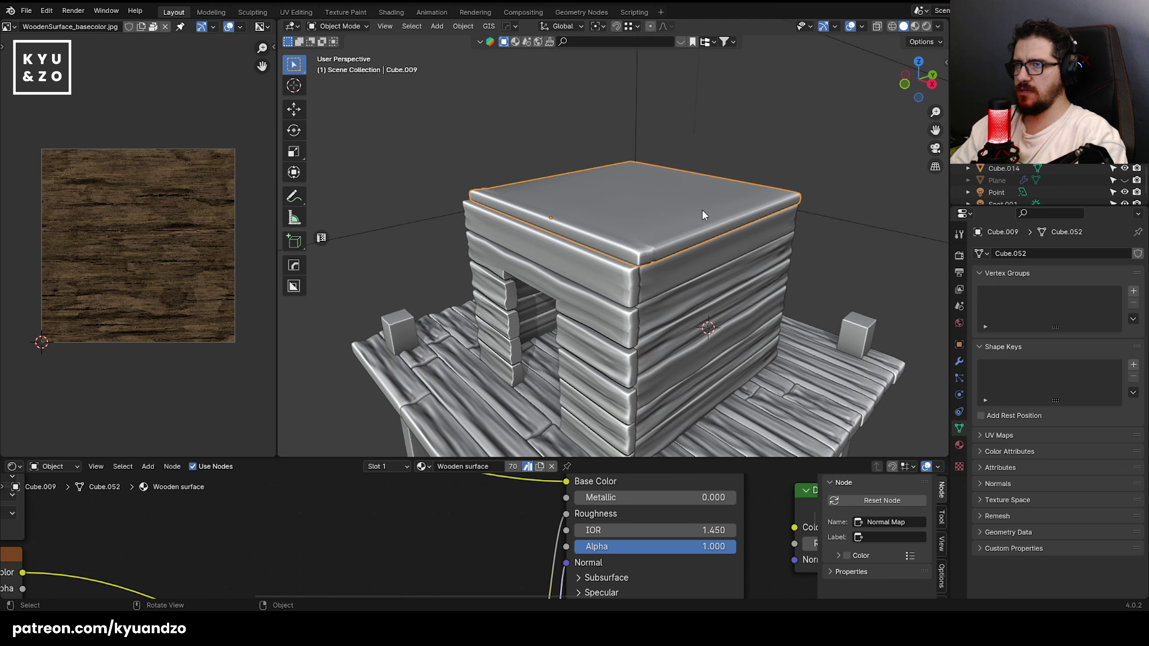
scroll(655, 259, up, 2)
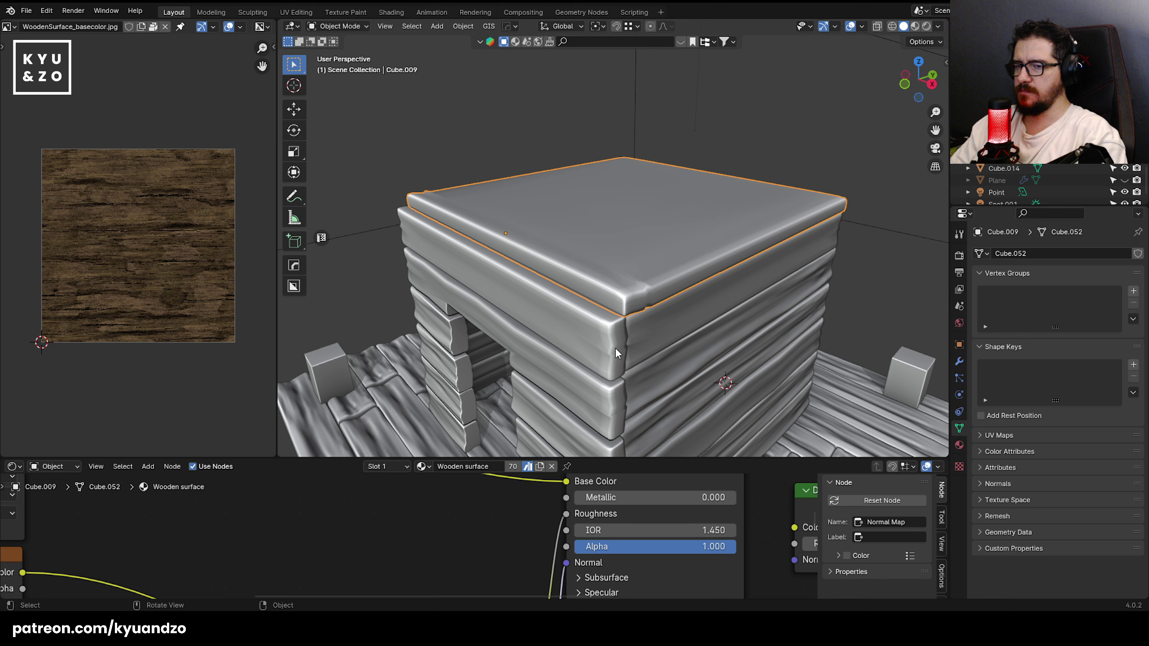
scroll(615, 346, down, 2)
scroll(665, 320, up, 2)
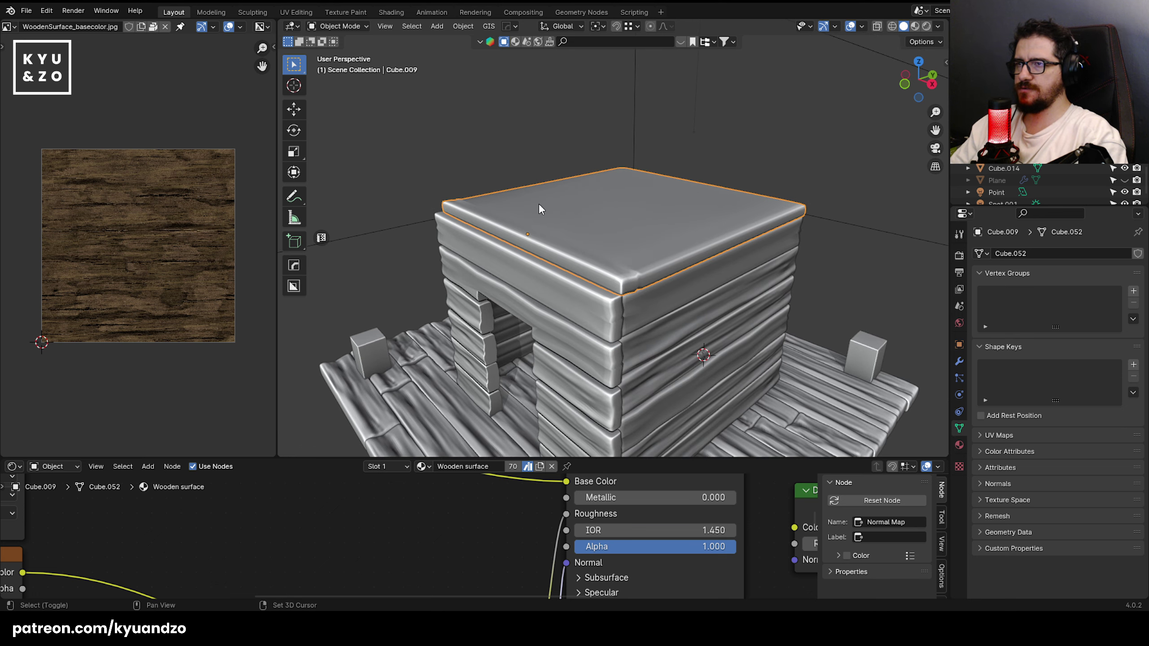
- Duplicate the top plank of the cabin's front wall and raise the copy along Z above the roof
click(543, 311)
scroll(546, 309, up, 1)
click(545, 309)
key(shift+d)
key(z)
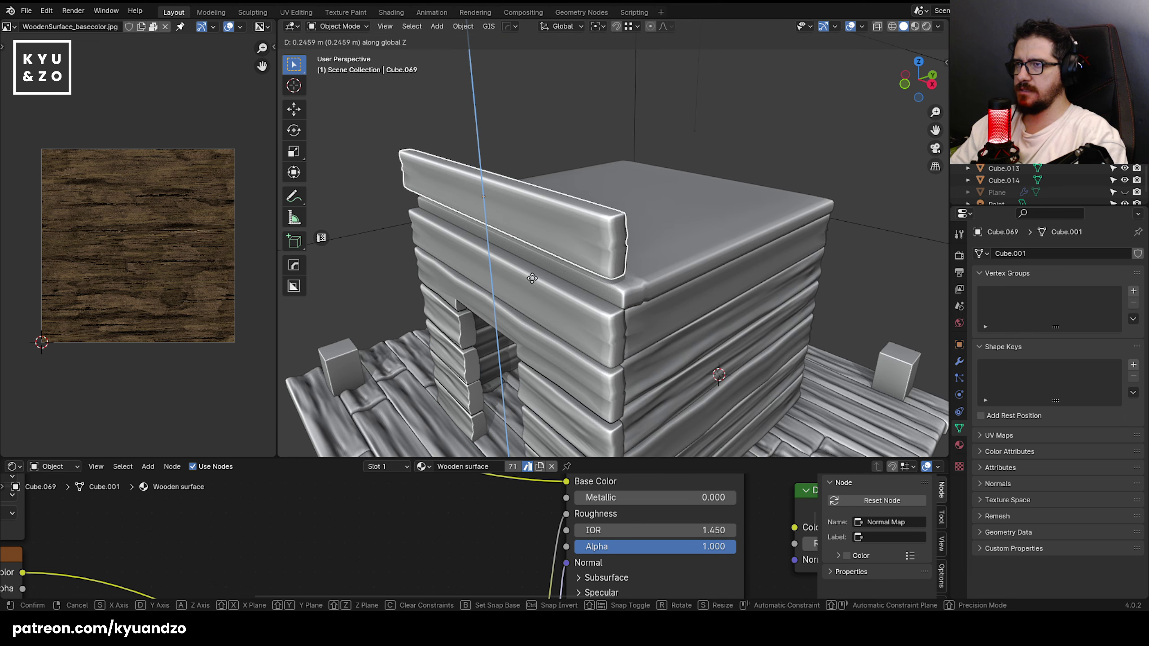
click(552, 267)
- In front view, rotate the copied plank about 29.4° and move it about 0.14 m in X and 0.30 m up
key(KP_1)
key(r)
click(659, 284)
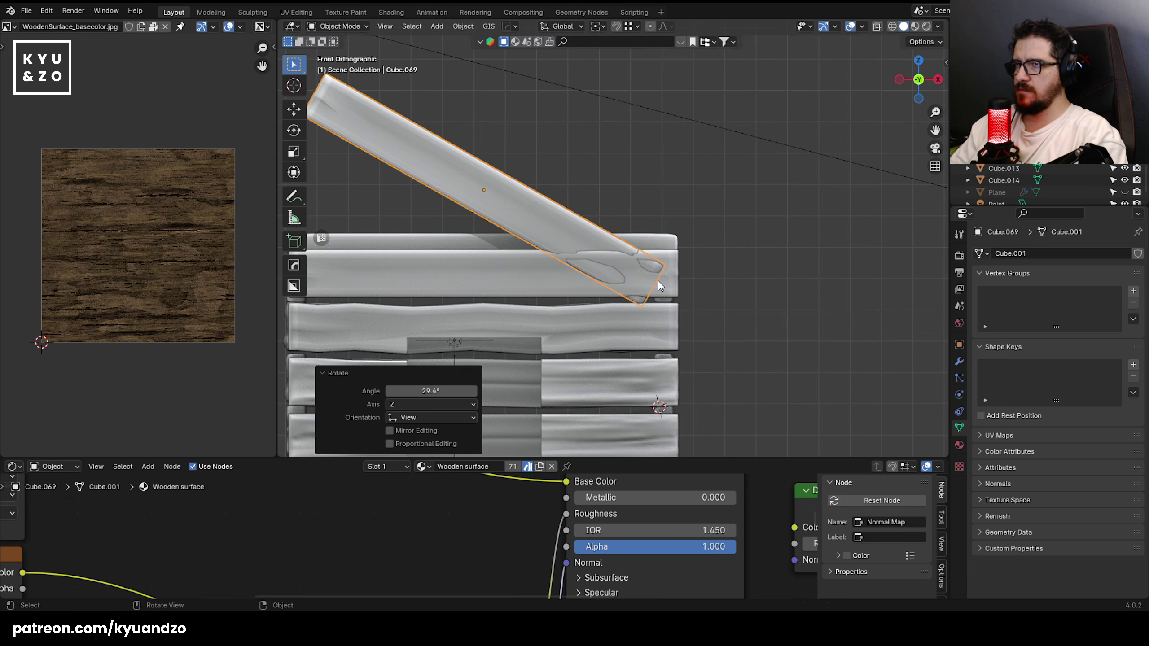
key(g)
click(702, 184)
shift+middle_drag(575, 121, 616, 282)
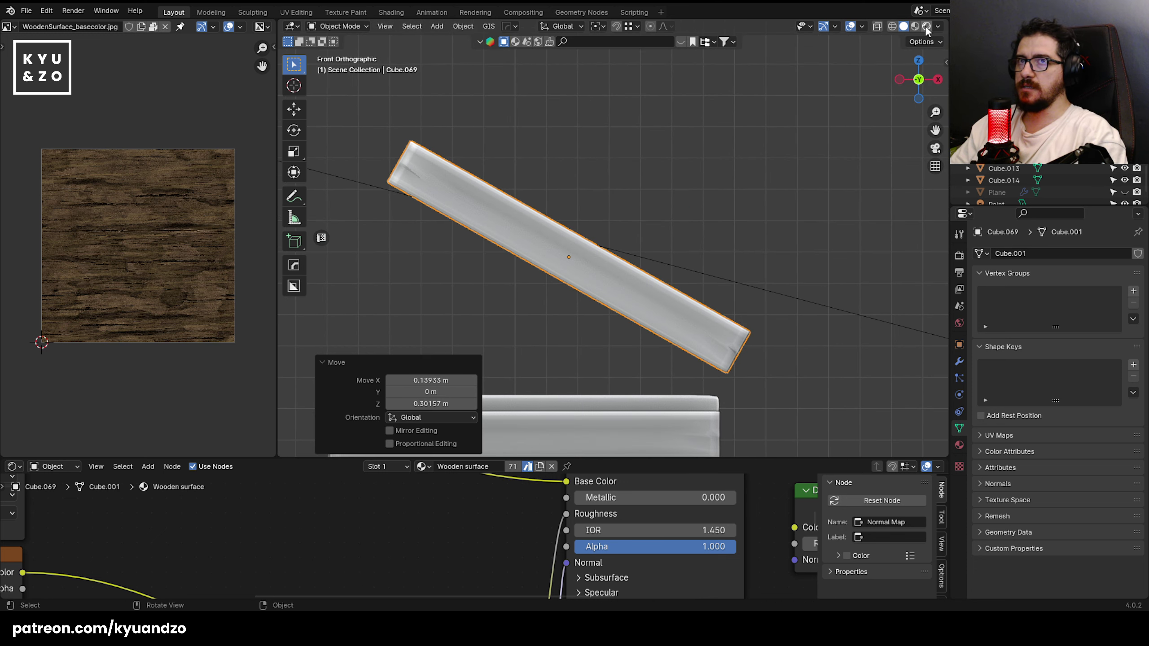
- Thin the tilted plank by scaling it to about 0.44 along its local Z axis
key(s)
key(y)
key(x)
key(x)
key(z)
key(z)
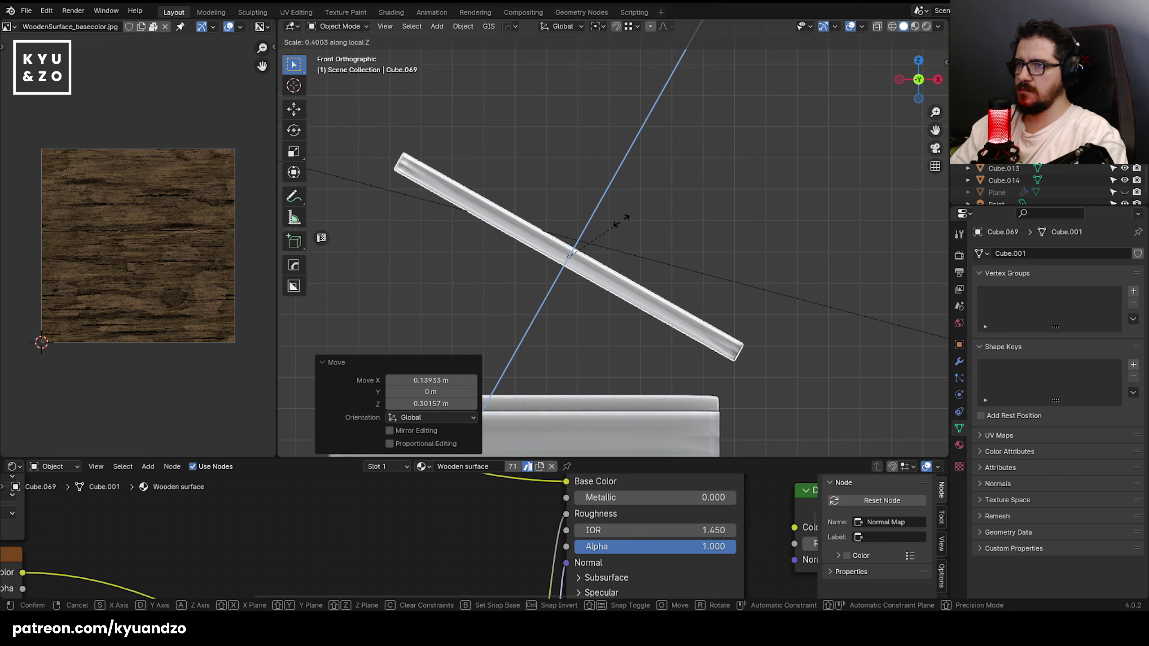
click(622, 216)
shift+middle_drag(622, 216, 663, 148)
- Shorten the tilted plank to about 0.65 of its length along its local X axis
key(s)
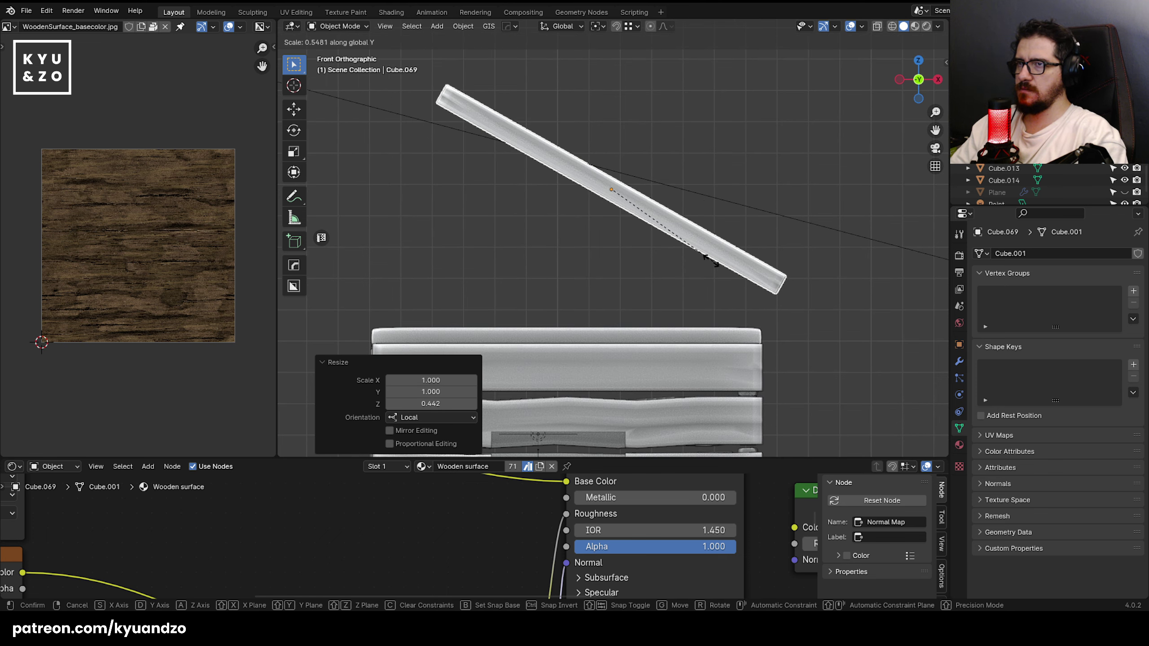
key(x)
key(s)
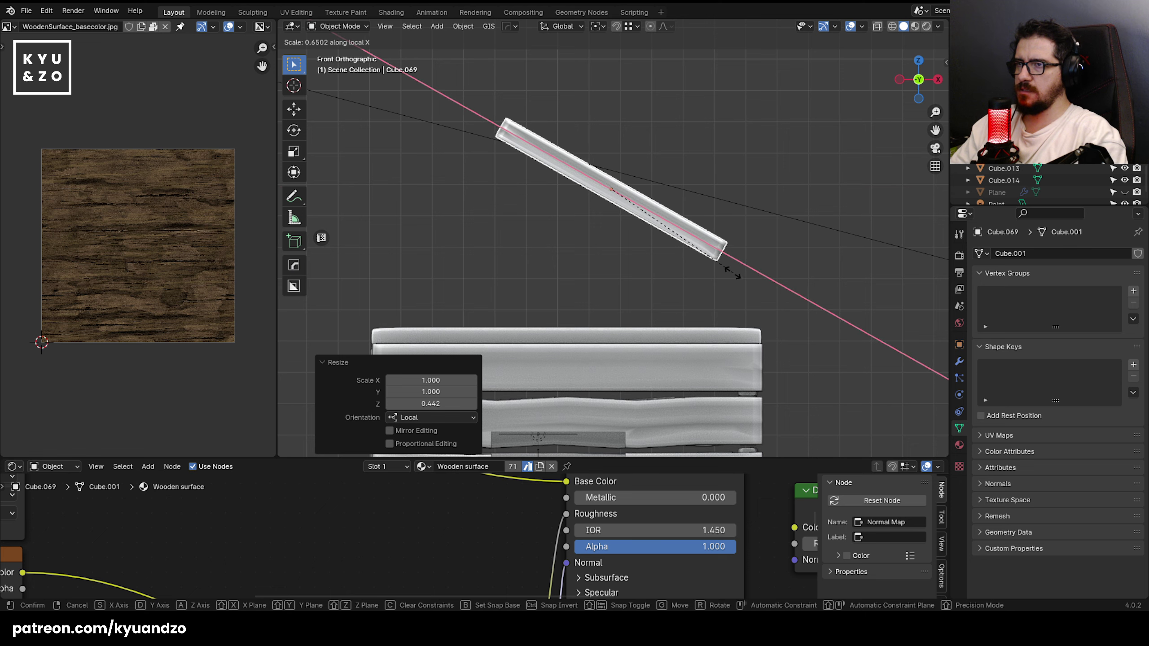
click(731, 267)
- Tilt the plank more steeply and move it about 0.21 m in X and 0.19 m down to the roof's +X edge
key(r)
click(774, 289)
key(g)
click(823, 343)
scroll(705, 271, down, 4)
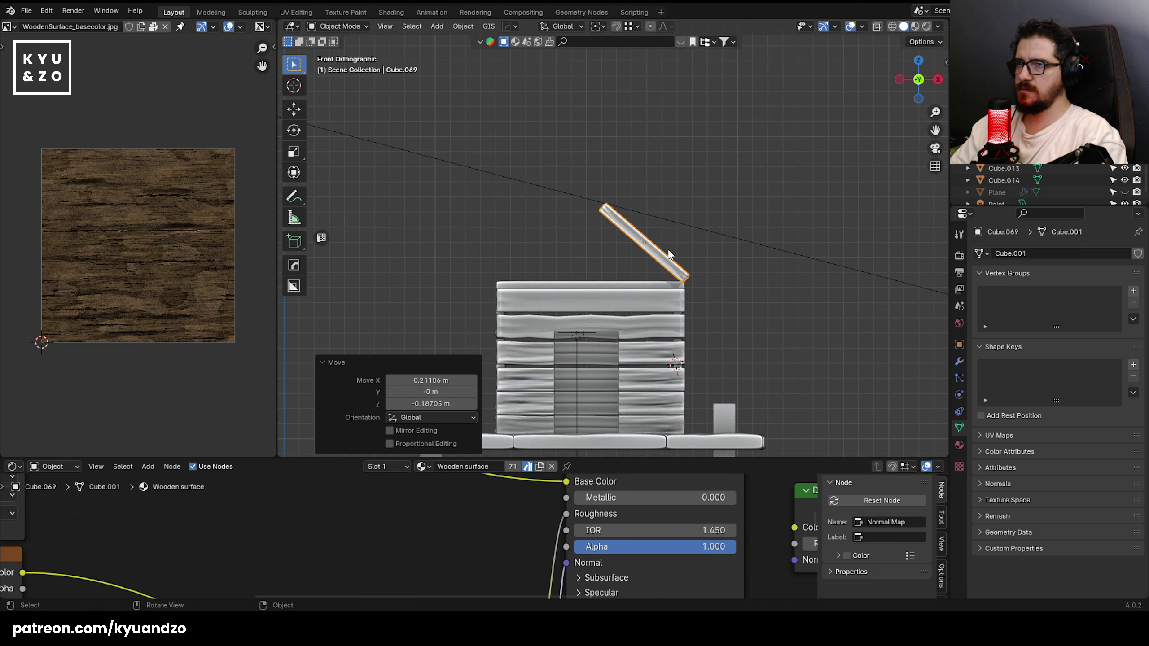
- Lengthen the rafter plank by scaling it to about 1.2 along its local X axis
key(s)
key(x)
key(x)
key(x)
key(x)
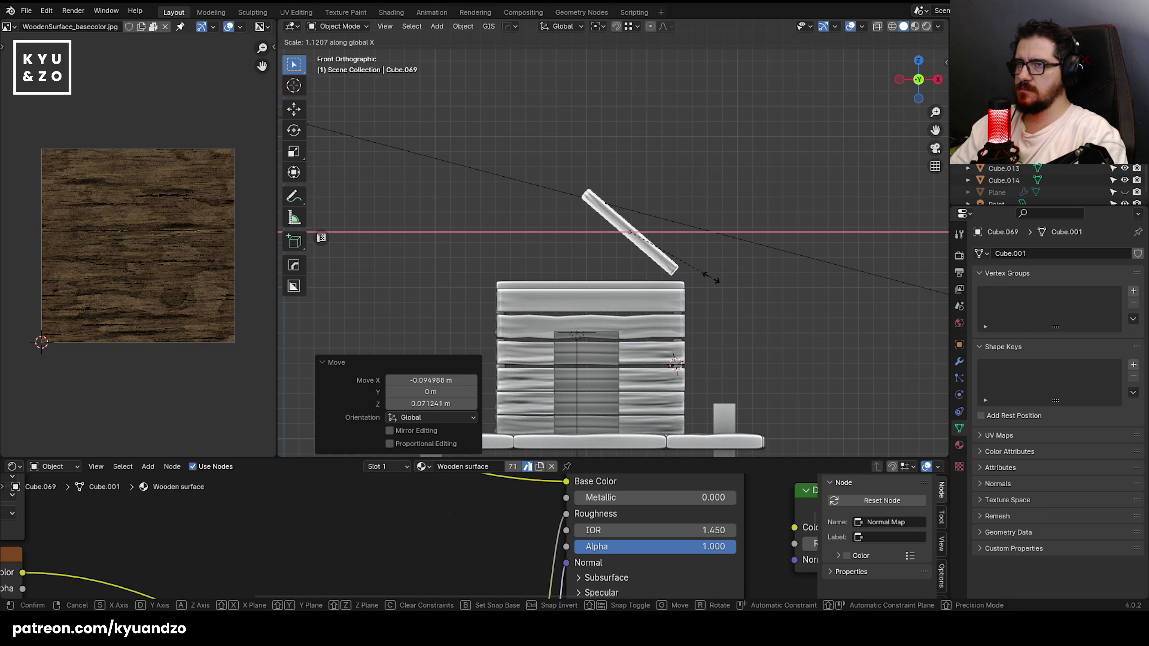
key(x)
click(719, 290)
- Duplicate the rafter about 0.91 m toward negative X and mirror the copy so it leans the opposite way
key(shift+d)
key(x)
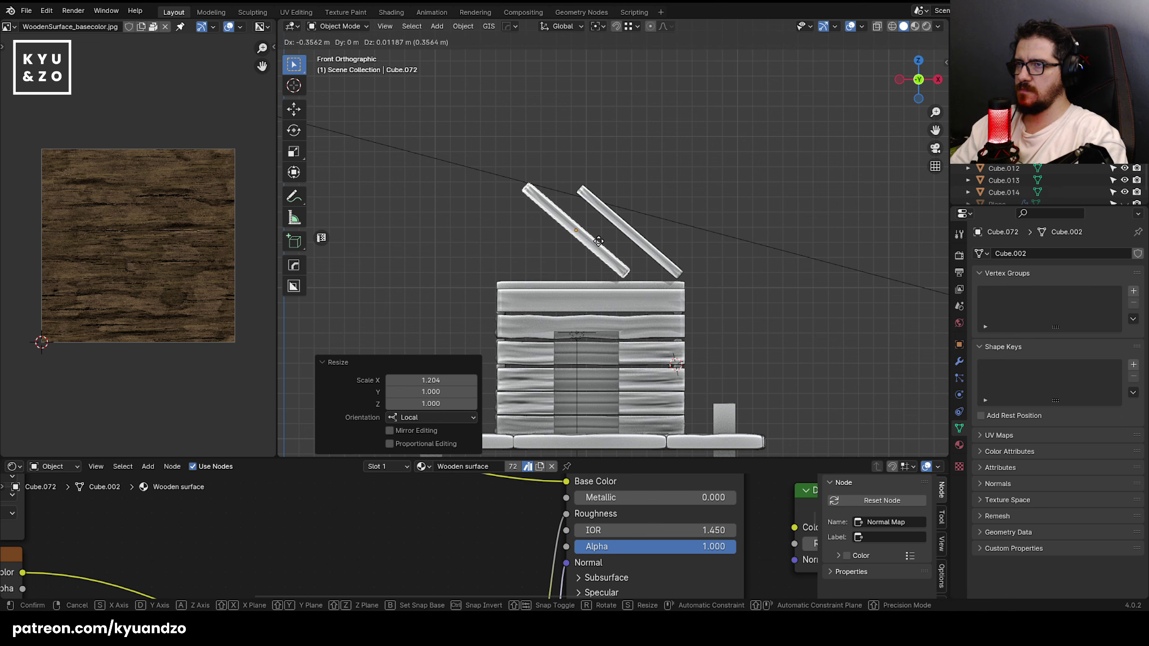
click(543, 242)
click(463, 26)
mouse_move(496, 62)
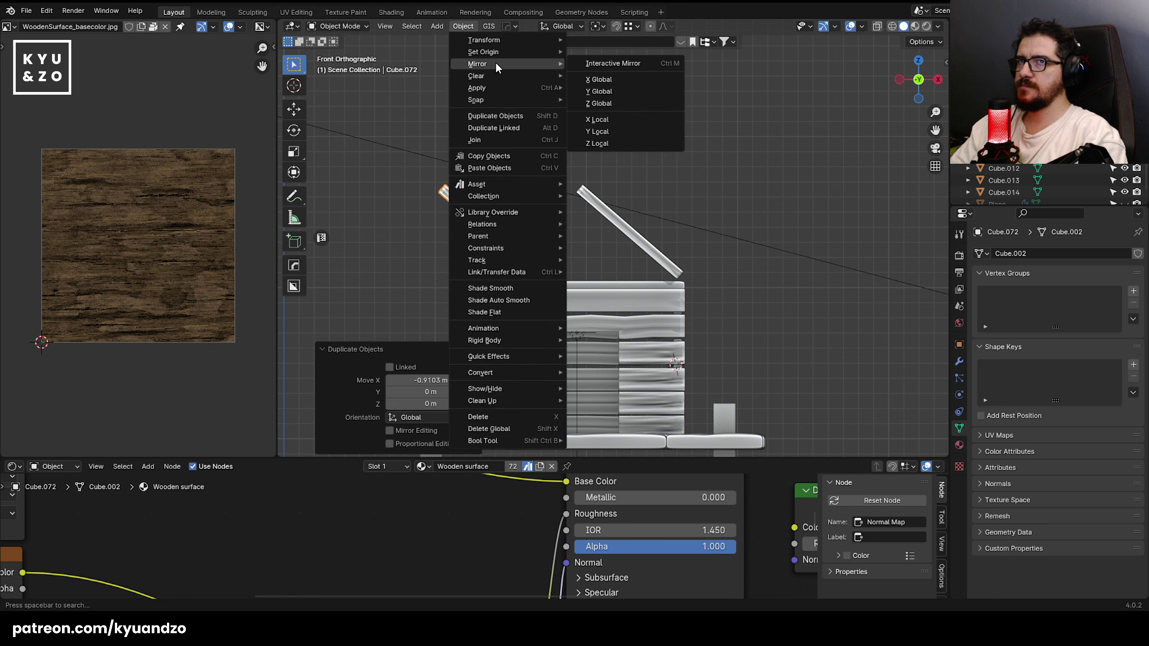
click(633, 91)
- Slide the mirrored rafter along X until its upper end crosses the first rafter in a peak
scroll(488, 240, up, 3)
key(g)
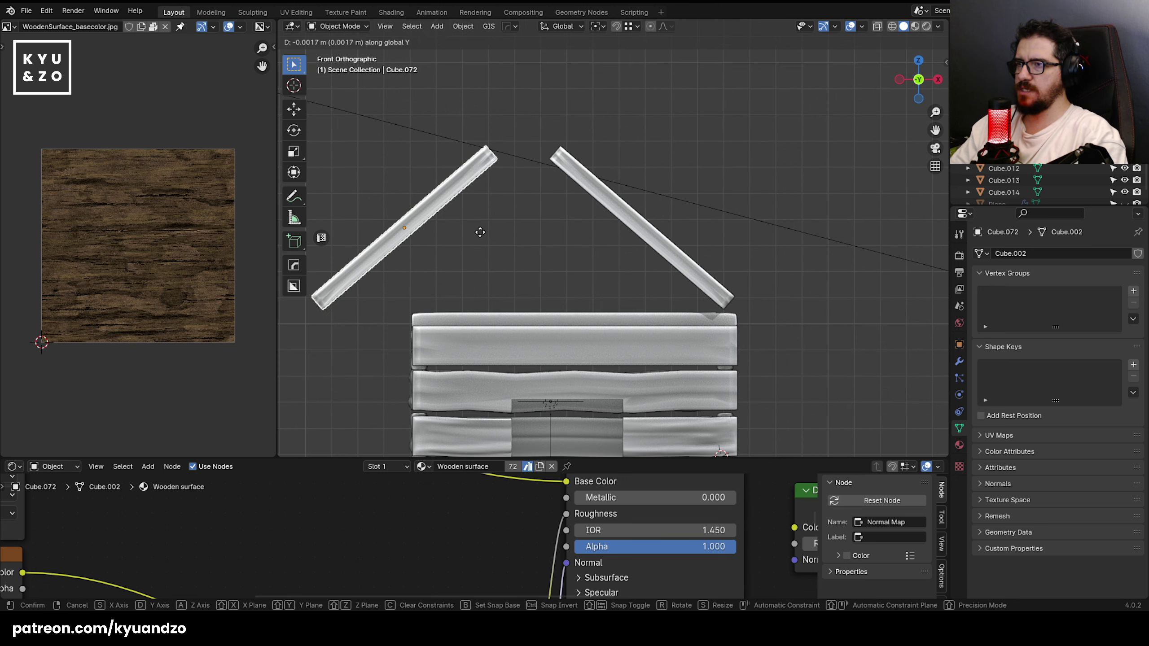
key(x)
click(633, 215)
- Nudge both rafters together to centre them over the front wall, and lower them about 0.07 m onto the roof
shift+click(634, 215)
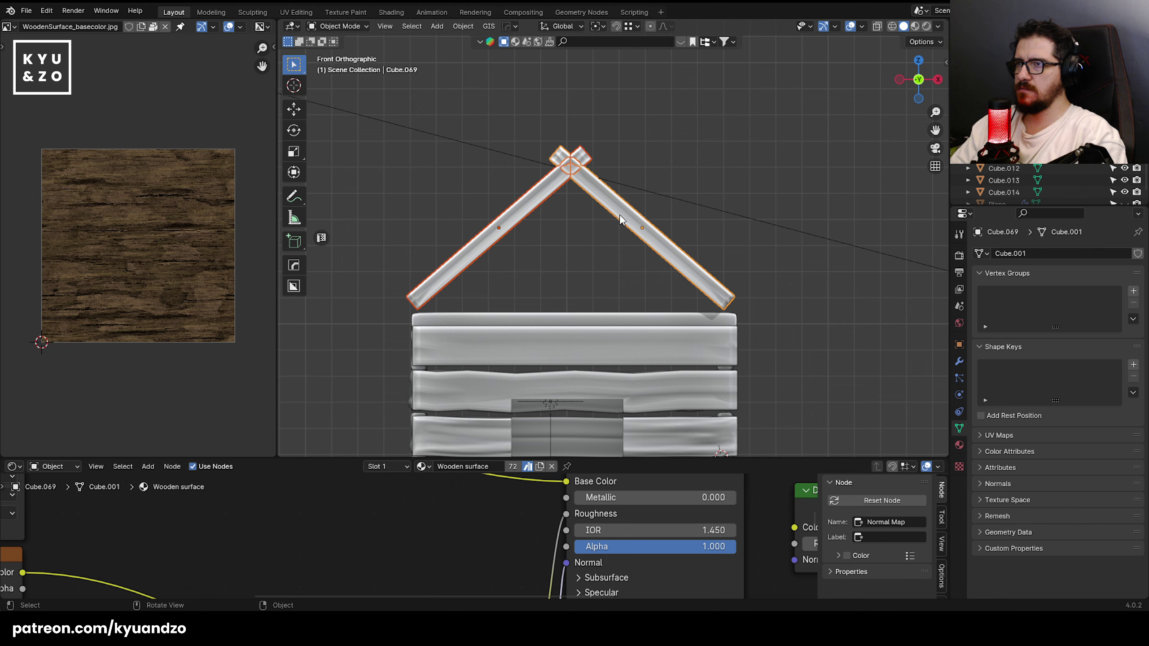
key(g)
click(639, 215)
middle_drag(639, 216, 621, 235)
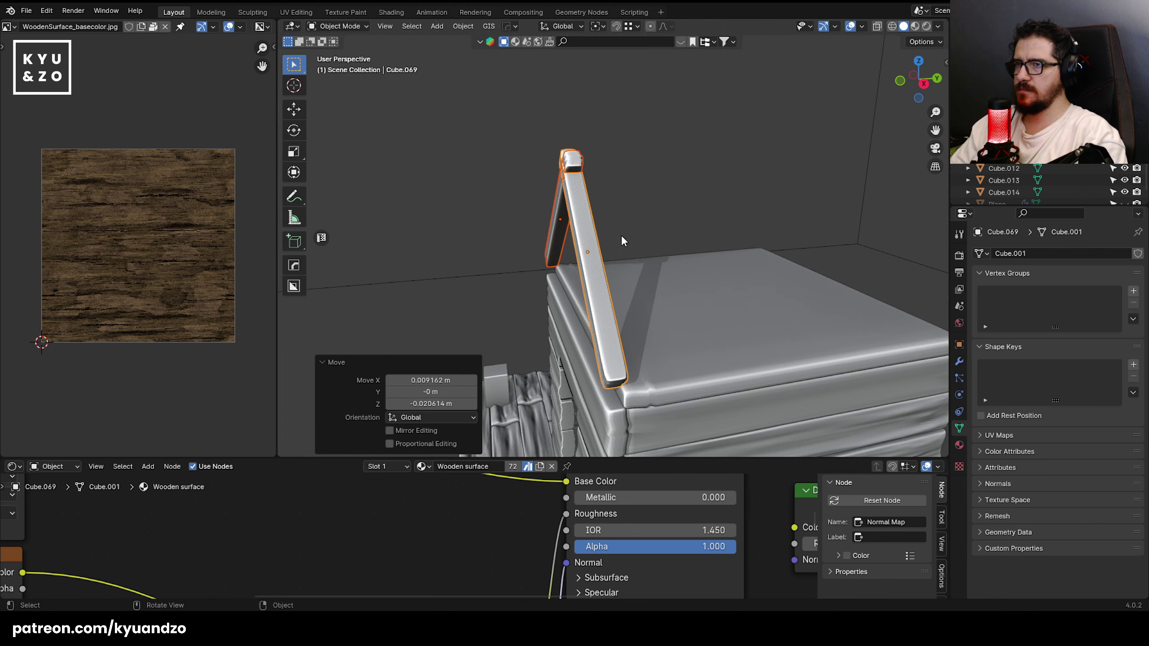
key(g)
key(y)
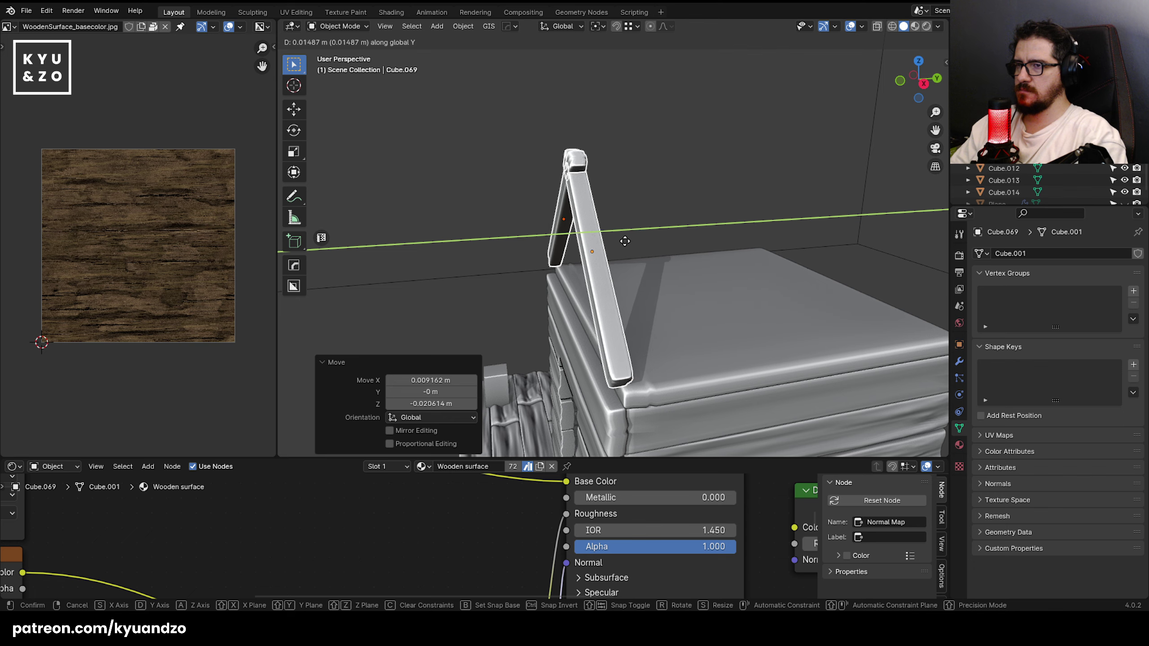
key(z)
click(625, 264)
- Duplicate the rafter pair about 1.2 m along Y to the cabin's rear edge
key(shift+d)
key(y)
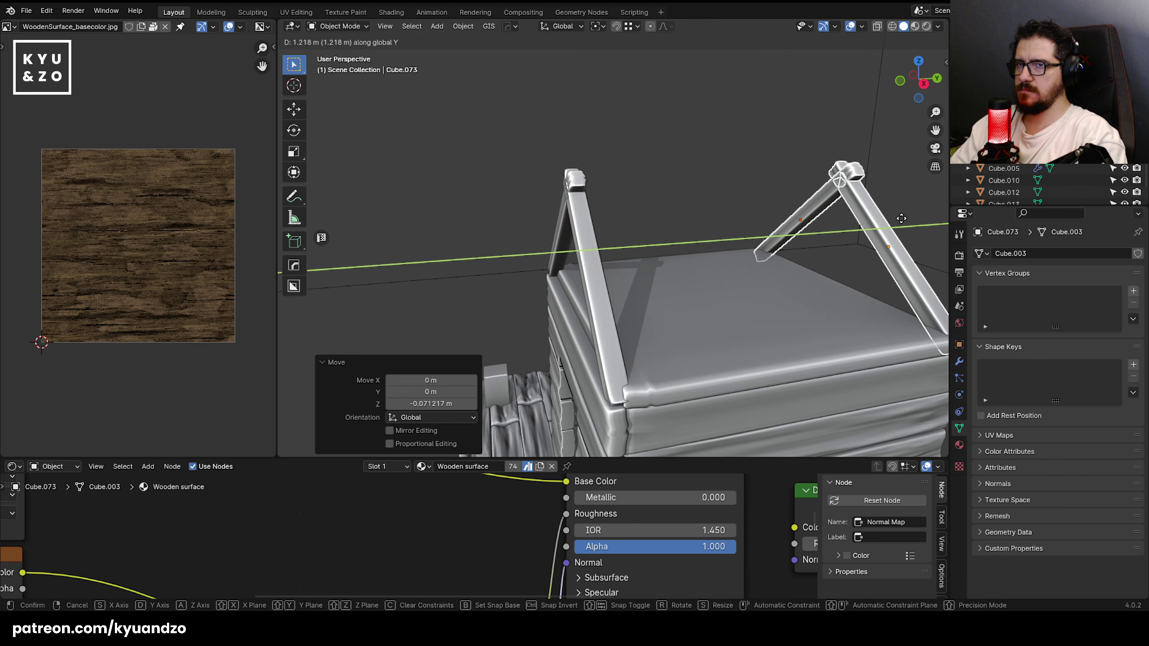
click(895, 218)
click(895, 218)
scroll(686, 240, down, 5)
scroll(661, 217, up, 3)
middle_drag(639, 194, 625, 208)
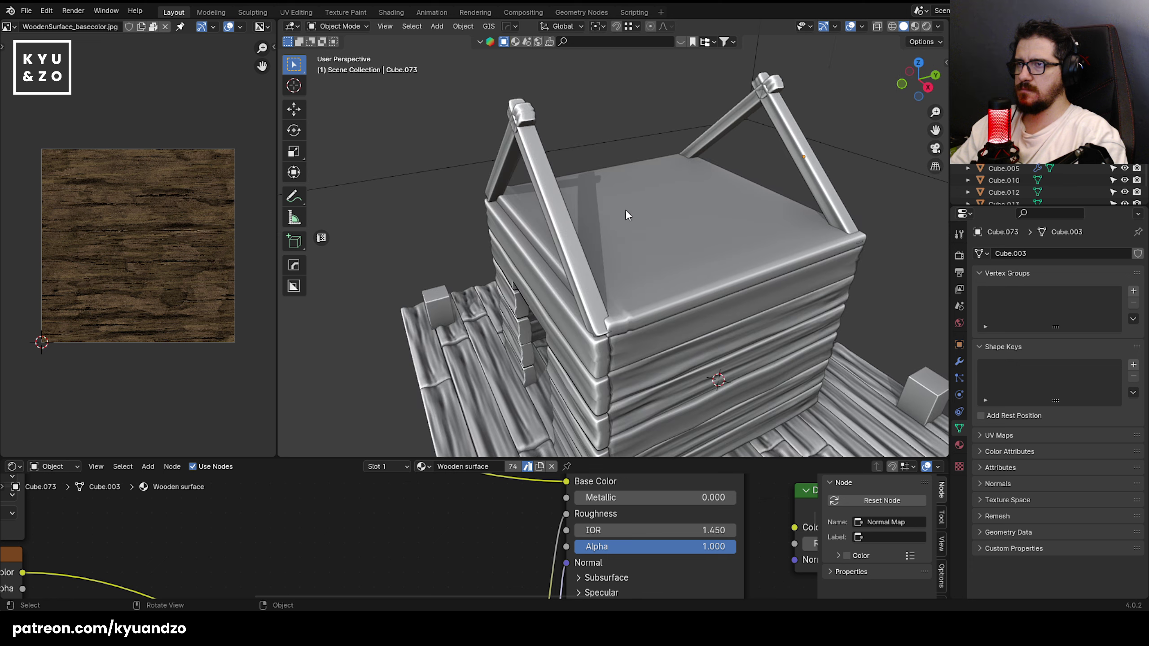
- Add a cube, scale it to about 0.175 and flatten it along Z into a thin board
key(shift+a)
mouse_move(578, 248)
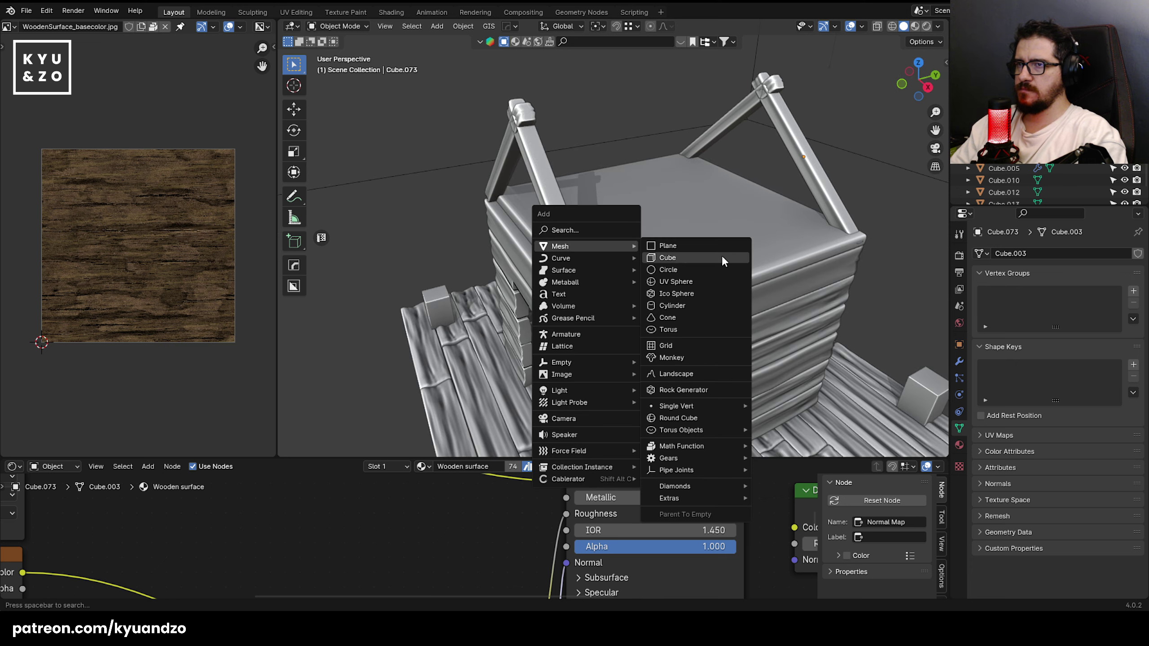
click(722, 258)
key(s)
click(636, 274)
key(s)
key(z)
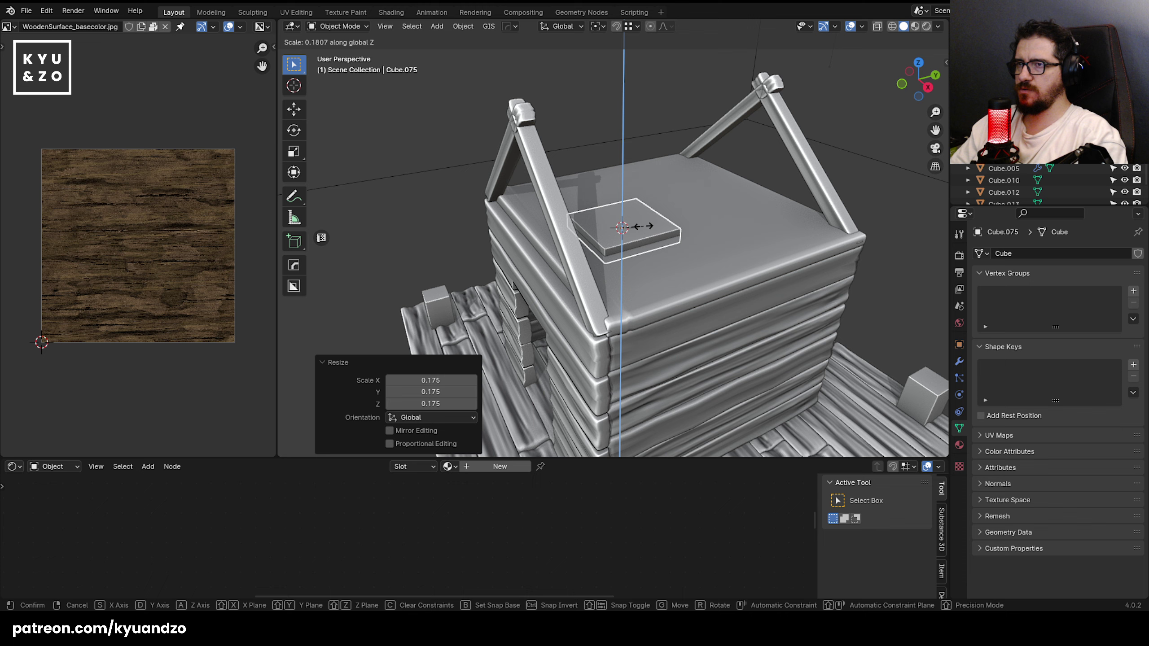
click(626, 233)
- Stretch the board by about 5.28 along Y and check its span against the roof from above
key(s)
key(y)
click(768, 183)
alt+middle_drag(769, 183, 701, 278)
scroll(789, 234, down, 2)
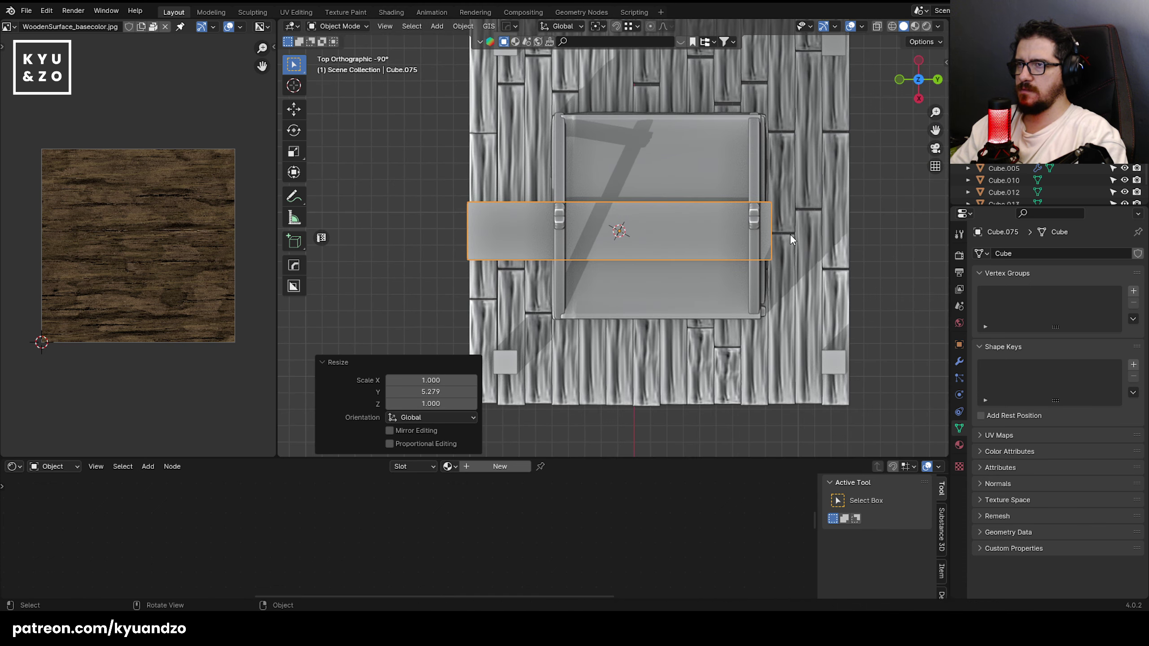
- Shorten the board along Y and move it about 0.35 m in X and 0.36 m in Y over the roof's side
key(s)
key(d)
click(754, 235)
key(g)
click(813, 295)
shift+middle_drag(762, 239, 710, 218)
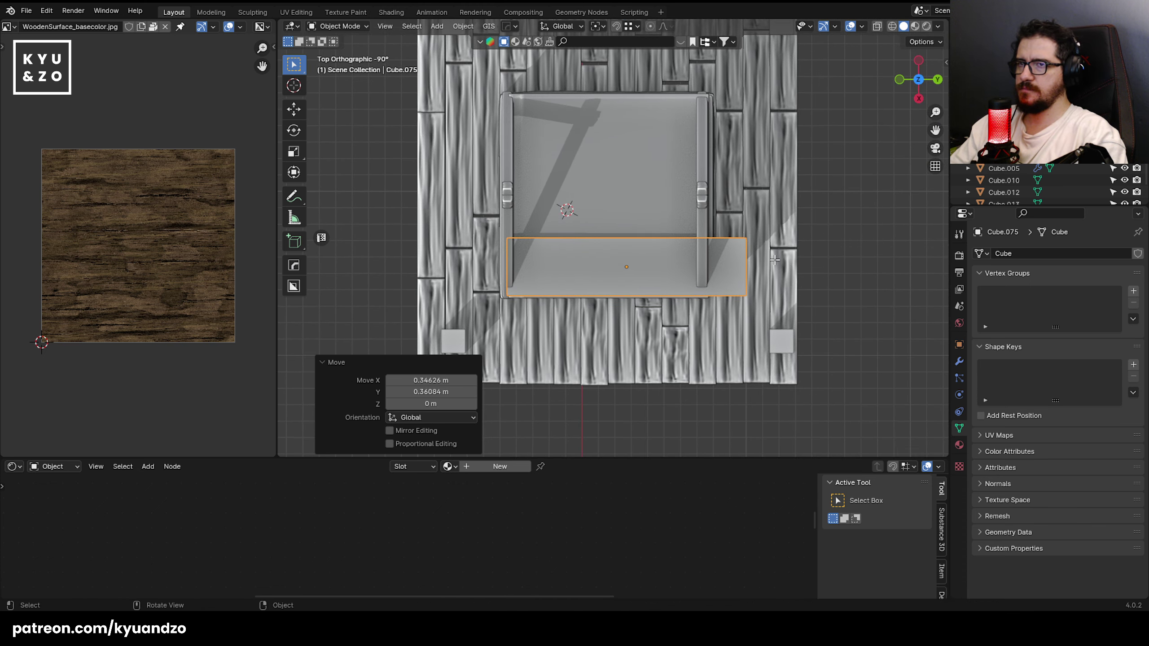
- With see-through display on, pull the board's rear end vertices back about 0.26 m along Y to align with the rear rafters
key(Tab)
key(alt+z)
drag(716, 215, 789, 329)
key(g)
key(d)
click(749, 328)
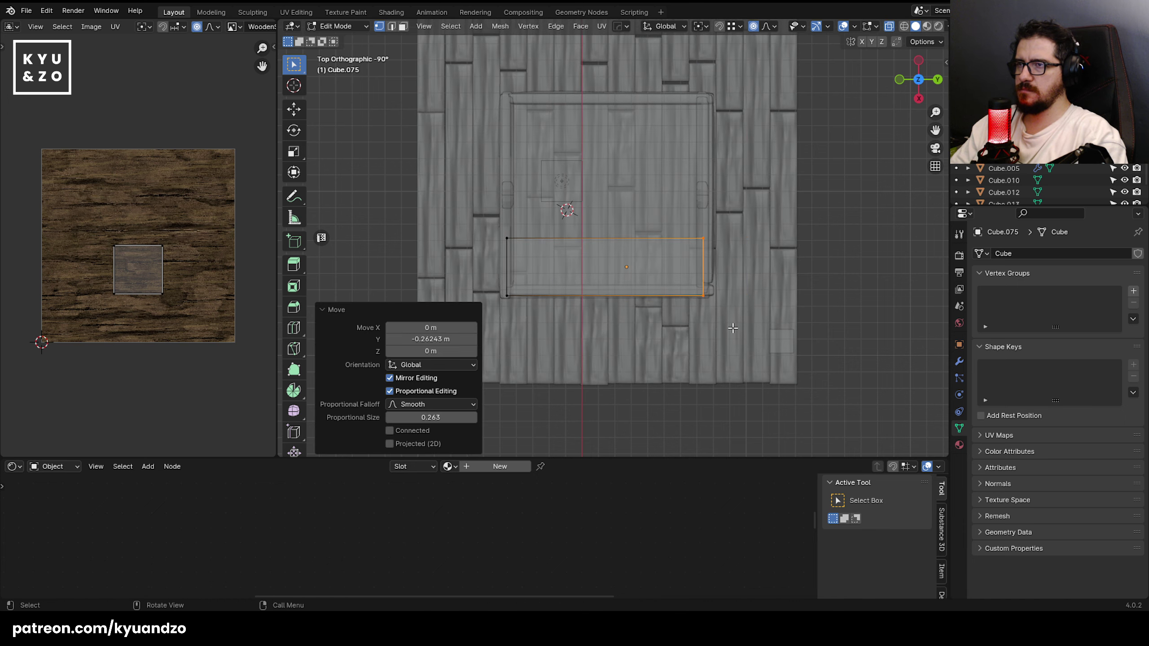
key(Tab)
middle_drag(541, 237, 587, 226)
key(r)
key(s)
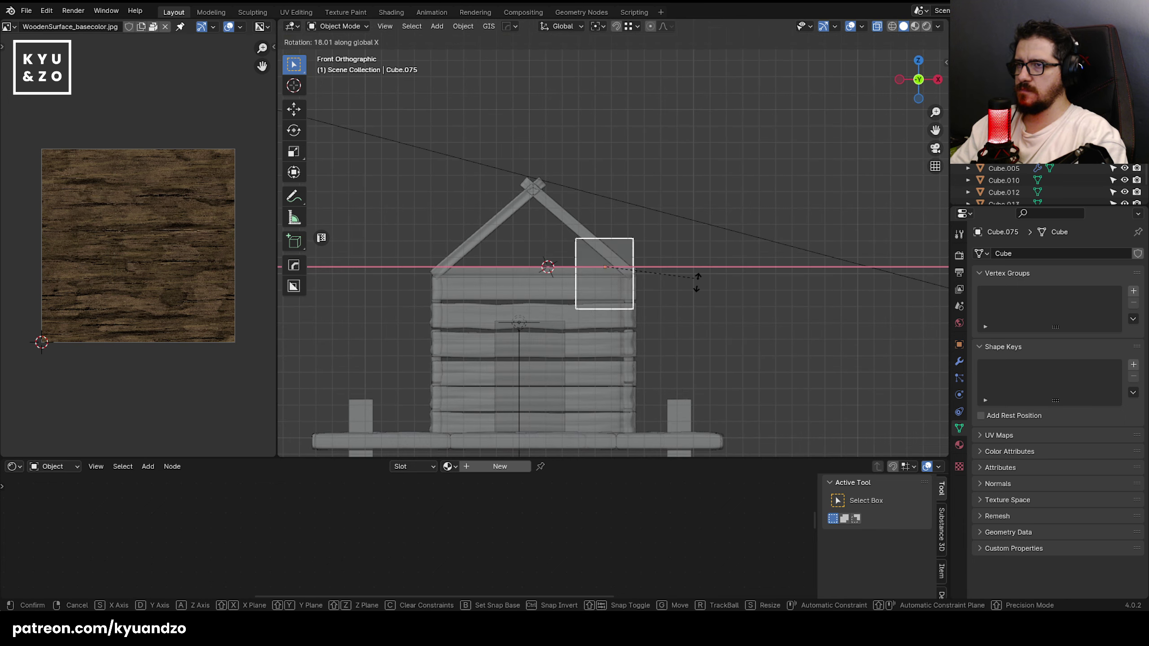
right_click(689, 289)
- Rotate the board's whole mesh about 39.6° in front view and place it on the +X rafter slope near the peak
key(Tab)
key(r)
key(Escape)
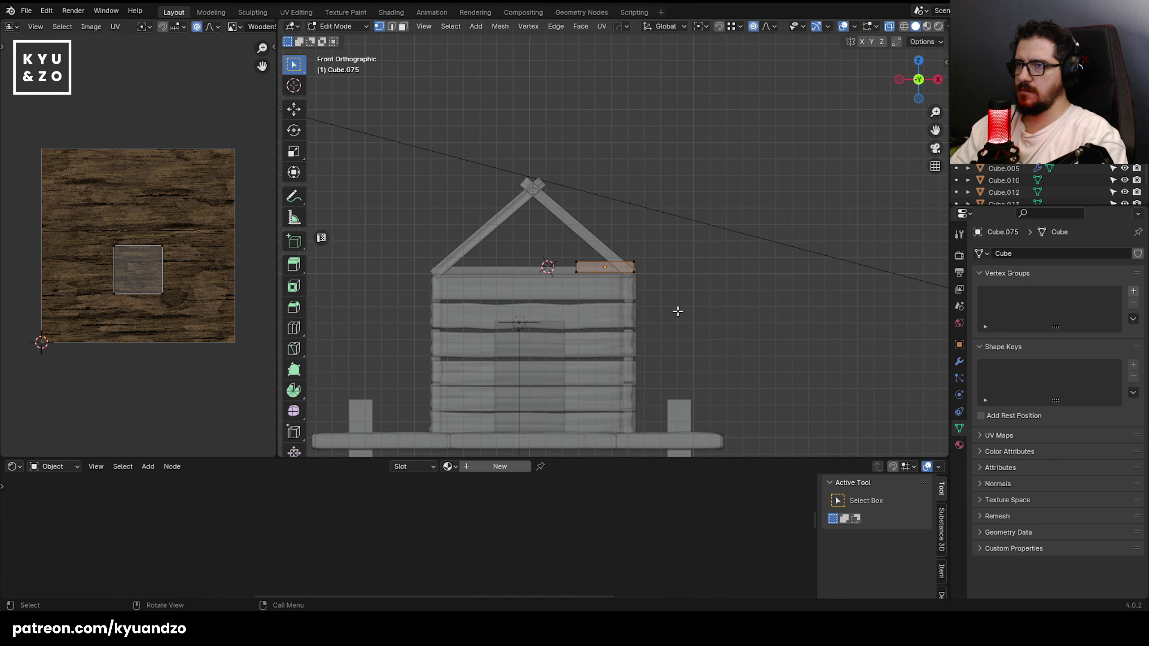
key(a)
key(r)
click(660, 308)
key(g)
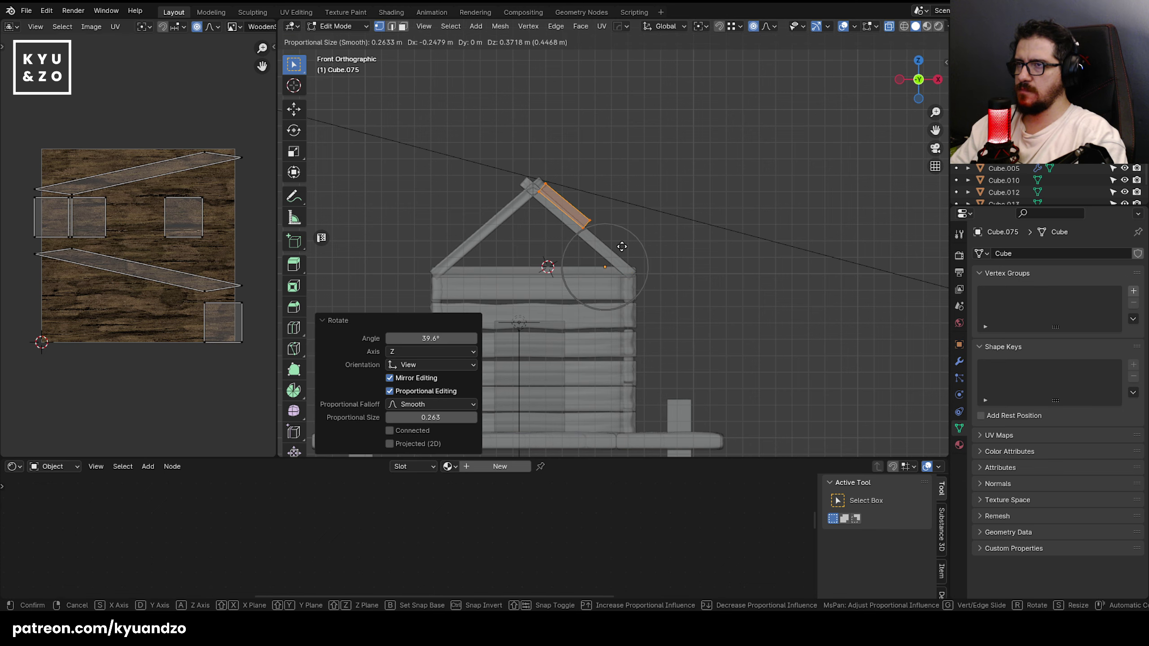
click(611, 244)
key(ctrl+z)
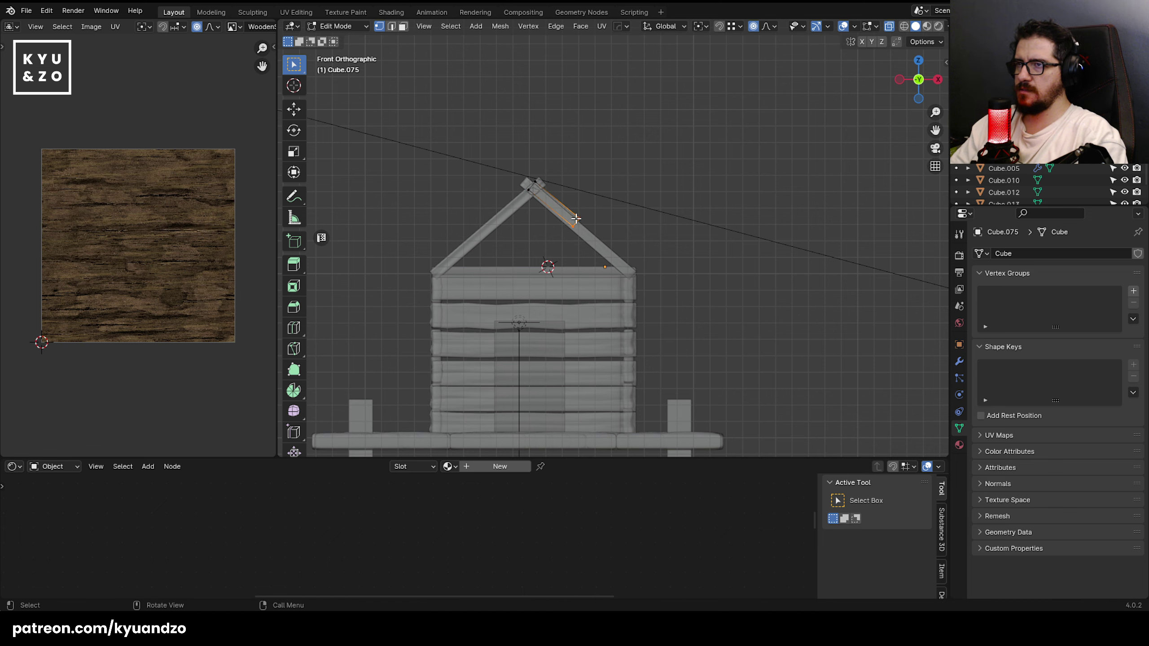
- Move the roof board's lower end vertices about 0.40 m in X and -0.34 m in Z, extending it past the eave
key(g)
click(649, 268)
key(g)
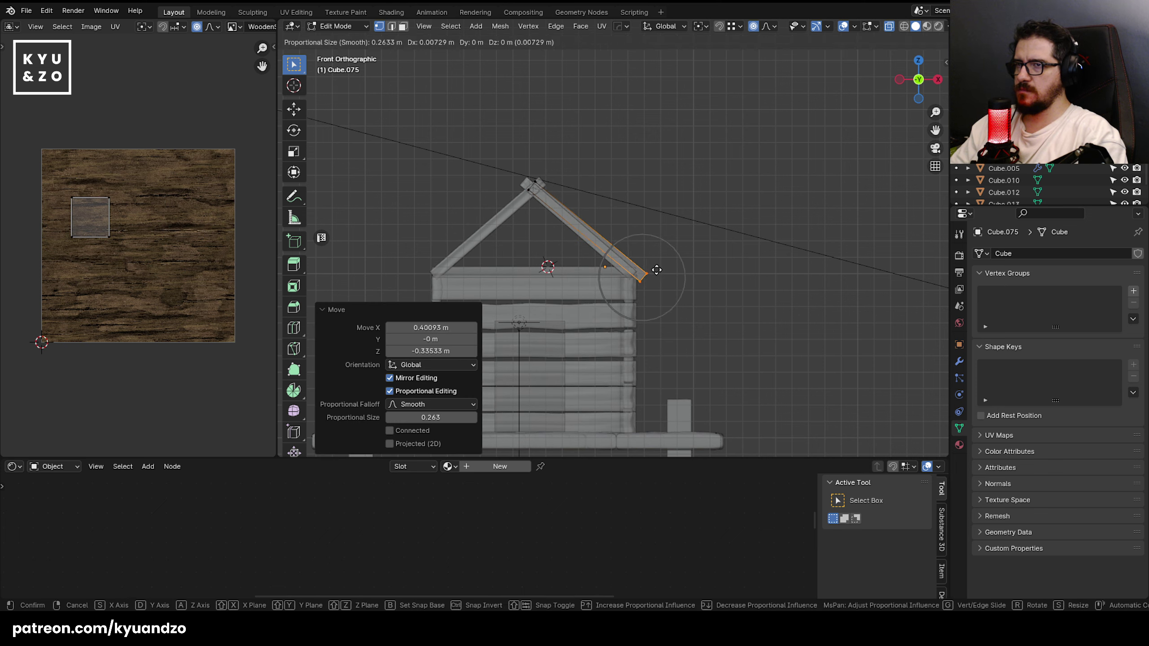
key(Escape)
key(Tab)
middle_drag(633, 239, 489, 255)
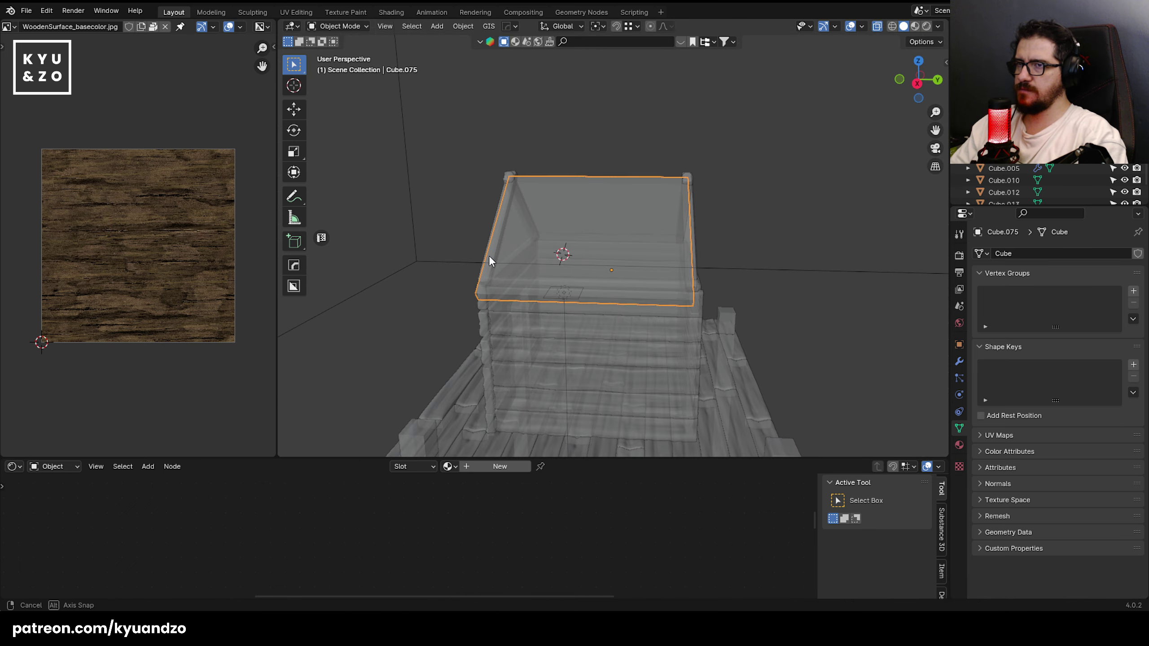
key(alt+z)
- Select both rear rafters and move them about 0.044 m outward along Y
middle_drag(733, 229, 662, 214)
click(677, 270)
scroll(662, 213, up, 2)
click(661, 213)
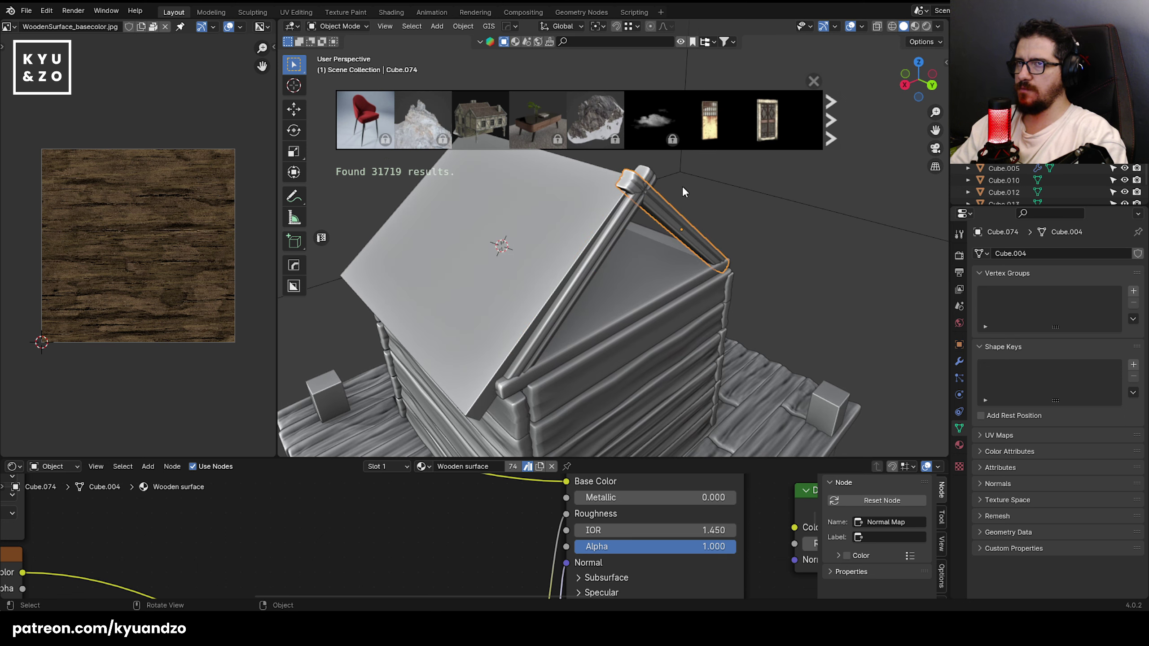
click(813, 81)
click(626, 225)
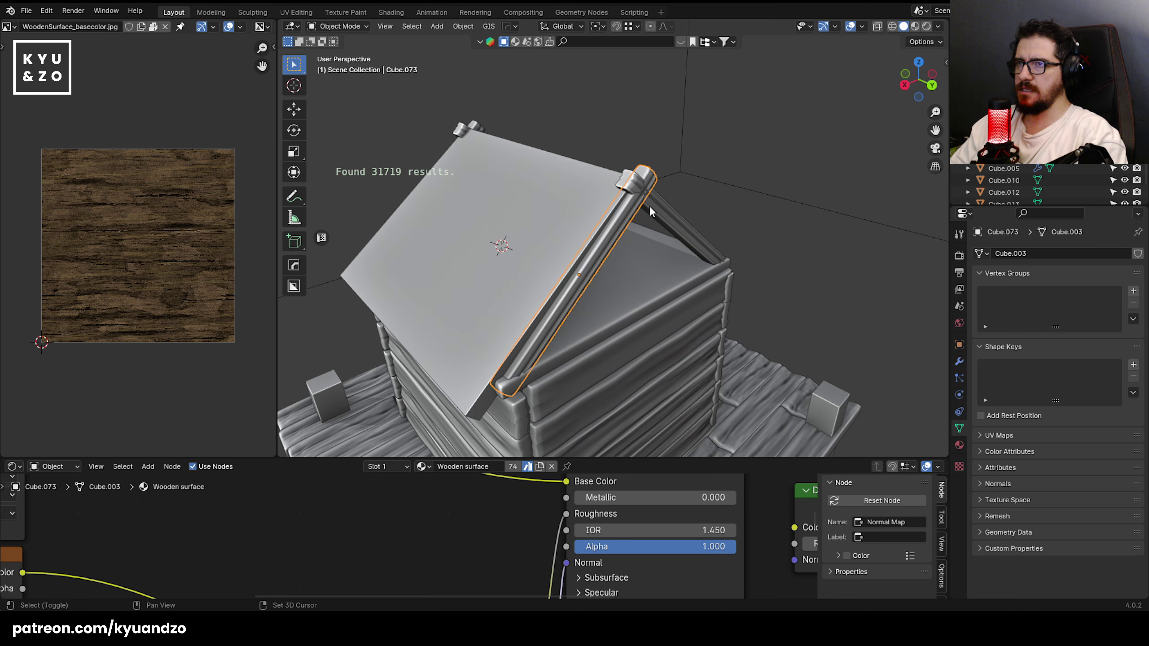
shift+click(649, 205)
middle_drag(653, 203, 693, 187)
key(g)
key(d)
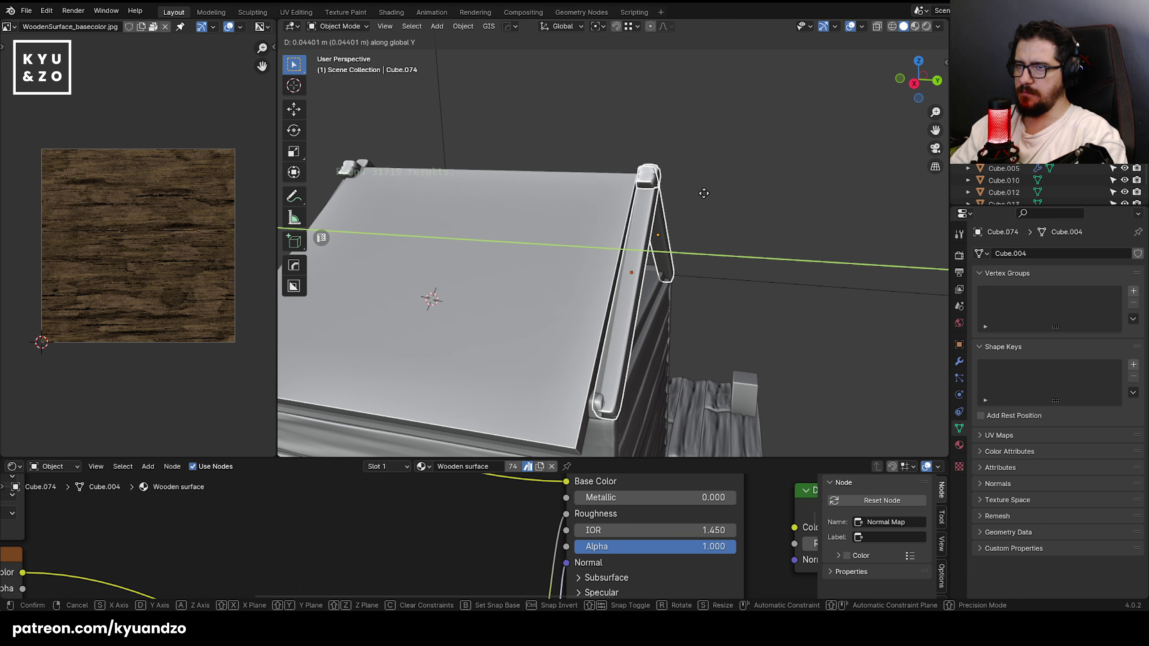
click(702, 191)
- Move the roof board about 0.031 m along Y and stretch it by about 1.08 along Y to span the rafters
click(540, 240)
key(g)
key(y)
click(587, 213)
middle_drag(587, 212, 614, 207)
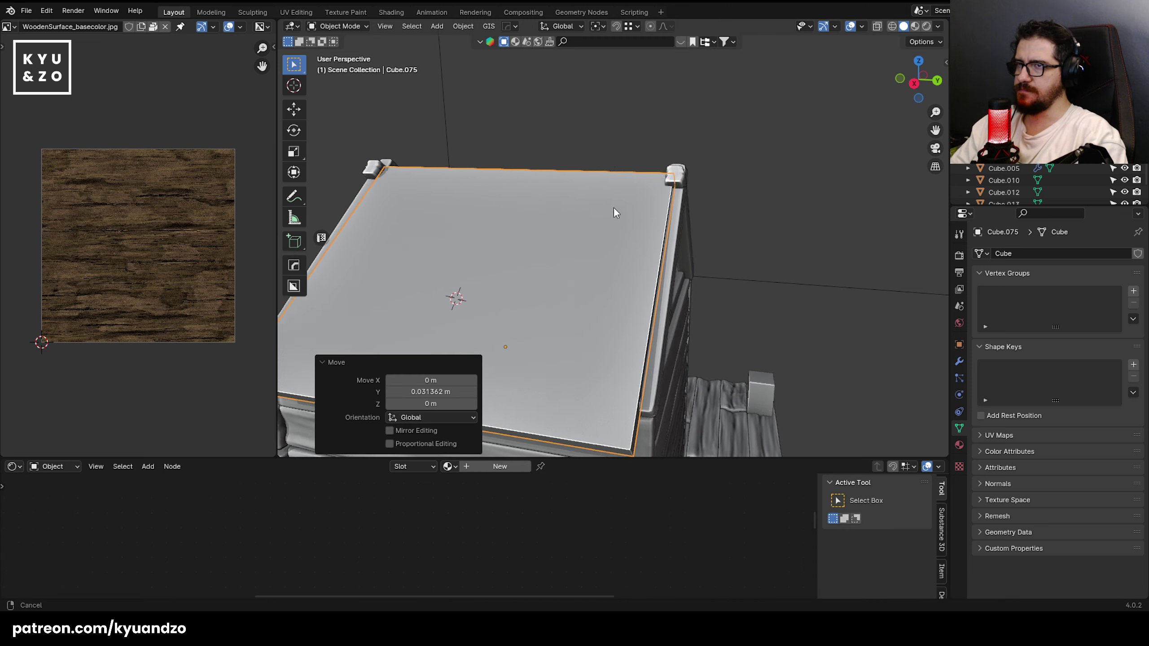
key(s)
key(y)
click(729, 209)
middle_drag(729, 208, 697, 244)
key(s)
key(d)
key(s)
key(s)
key(s)
key(z)
key(z)
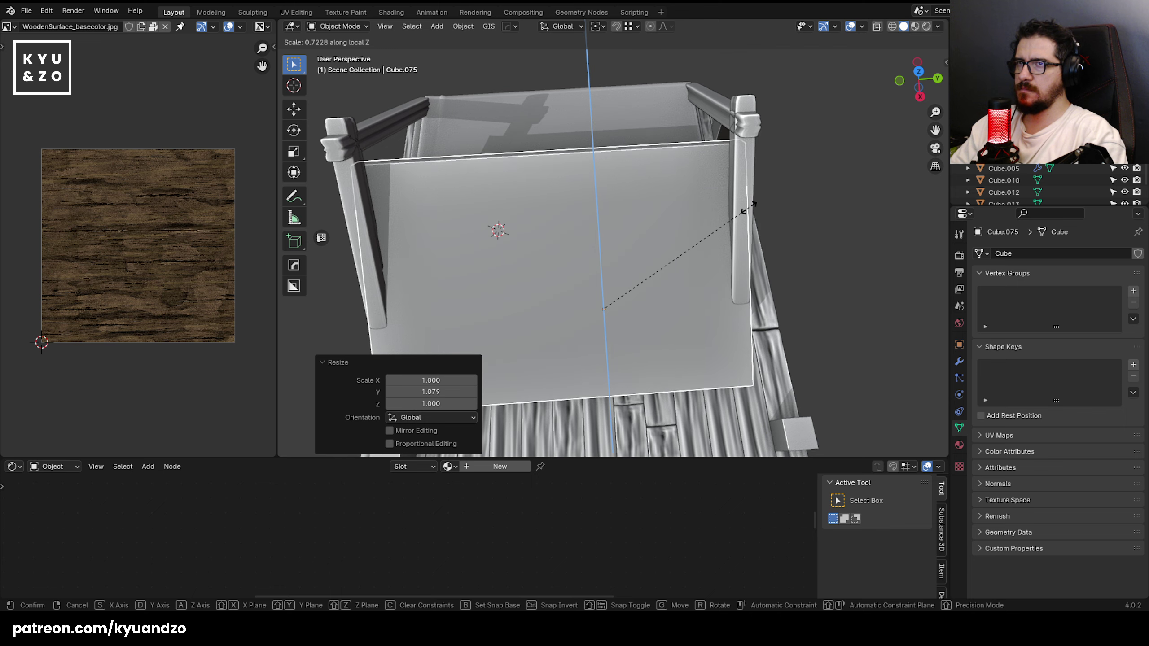
key(Escape)
- In back view with see-through display, adjust the board's peak-end and eave-end vertices so it follows the rafter slope
key(ctrl+KP_1)
key(Tab)
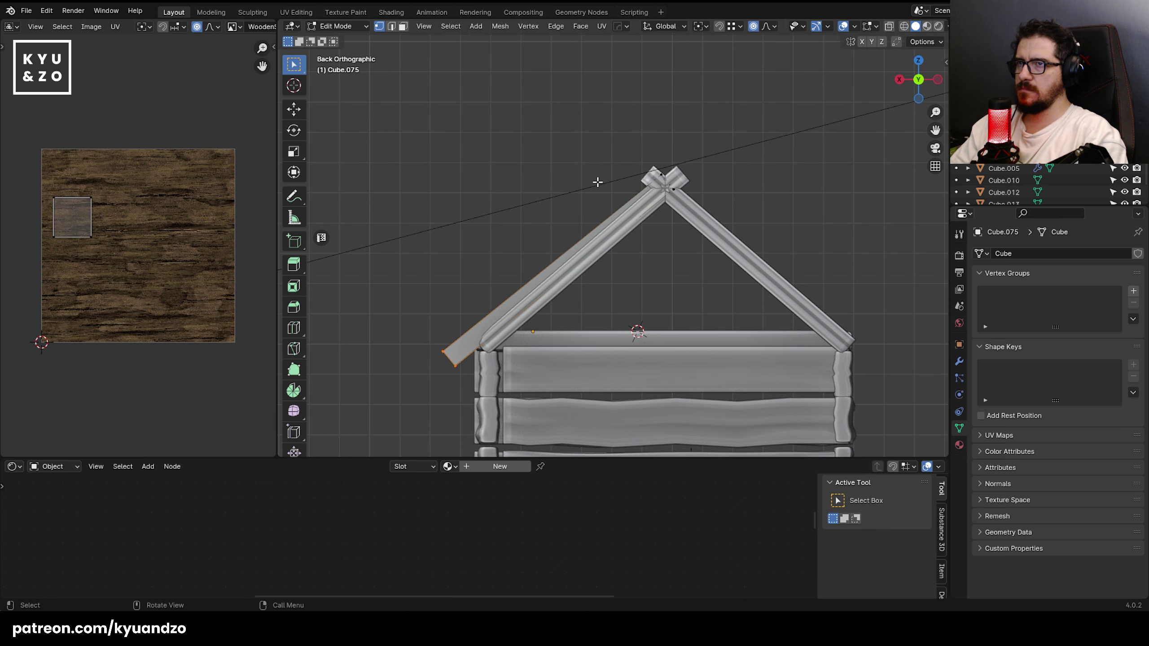
key(g)
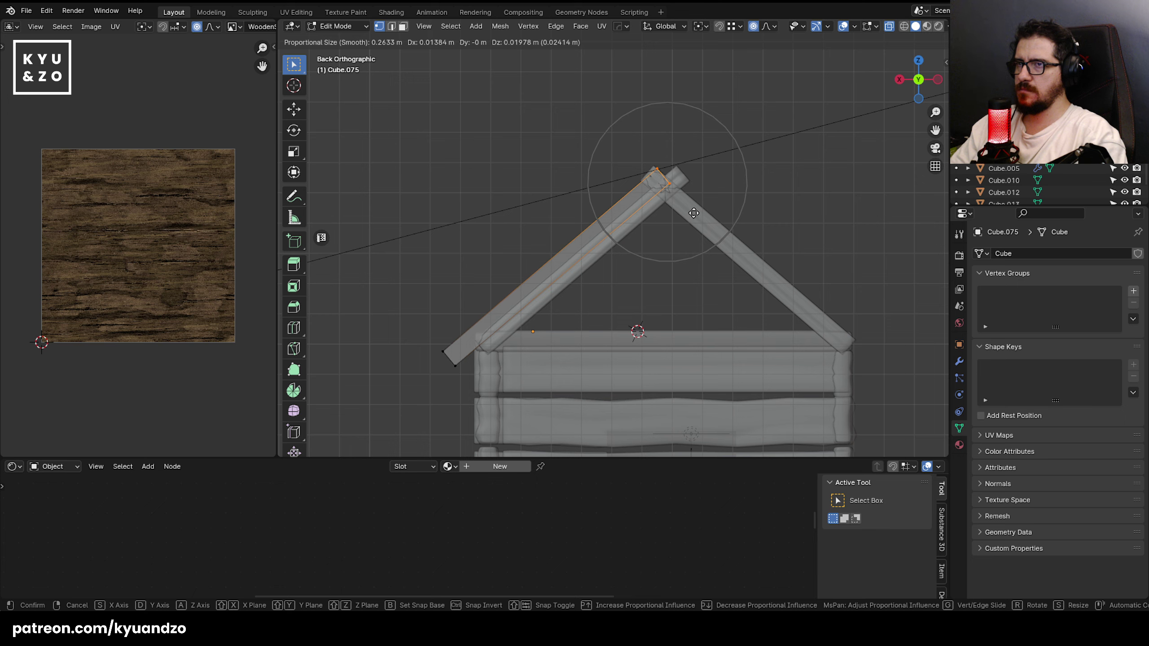
click(693, 212)
shift+middle_drag(625, 272, 747, 197)
drag(532, 253, 587, 299)
key(g)
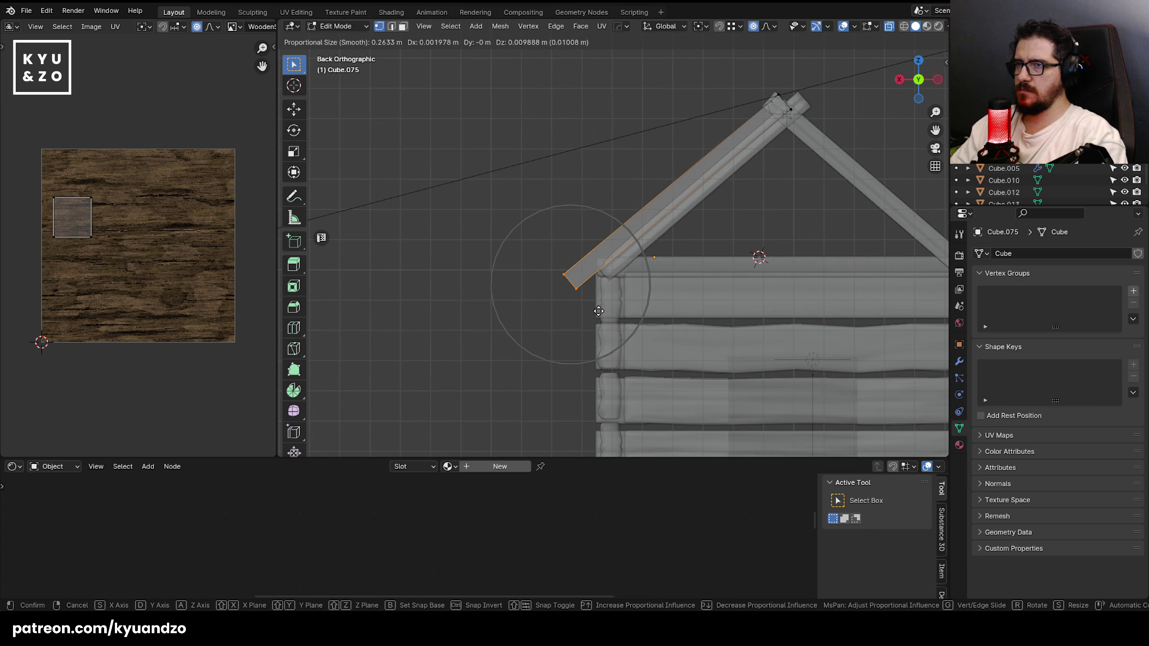
click(615, 230)
shift+middle_drag(716, 186, 654, 194)
- Duplicate the roof board and offset the copy about -0.37 m along X
key(Tab)
key(shift+d)
key(x)
click(764, 194)
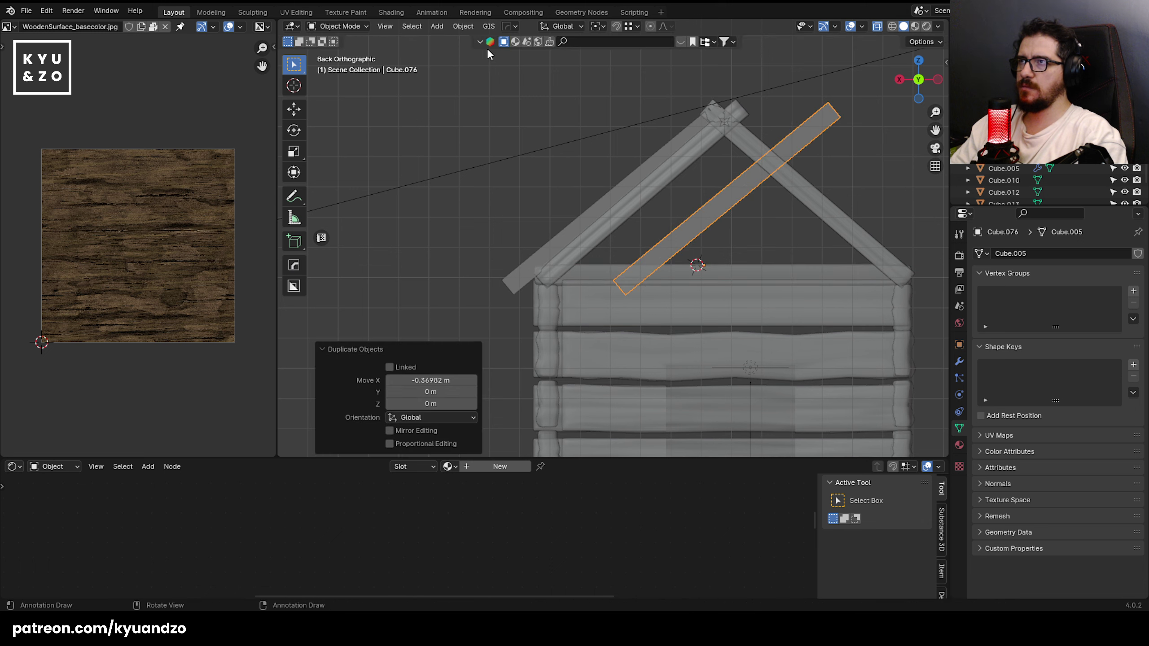
- Mirror the copied roof board on the global X axis and move it along X onto the opposite rafter slope
click(463, 26)
mouse_move(498, 64)
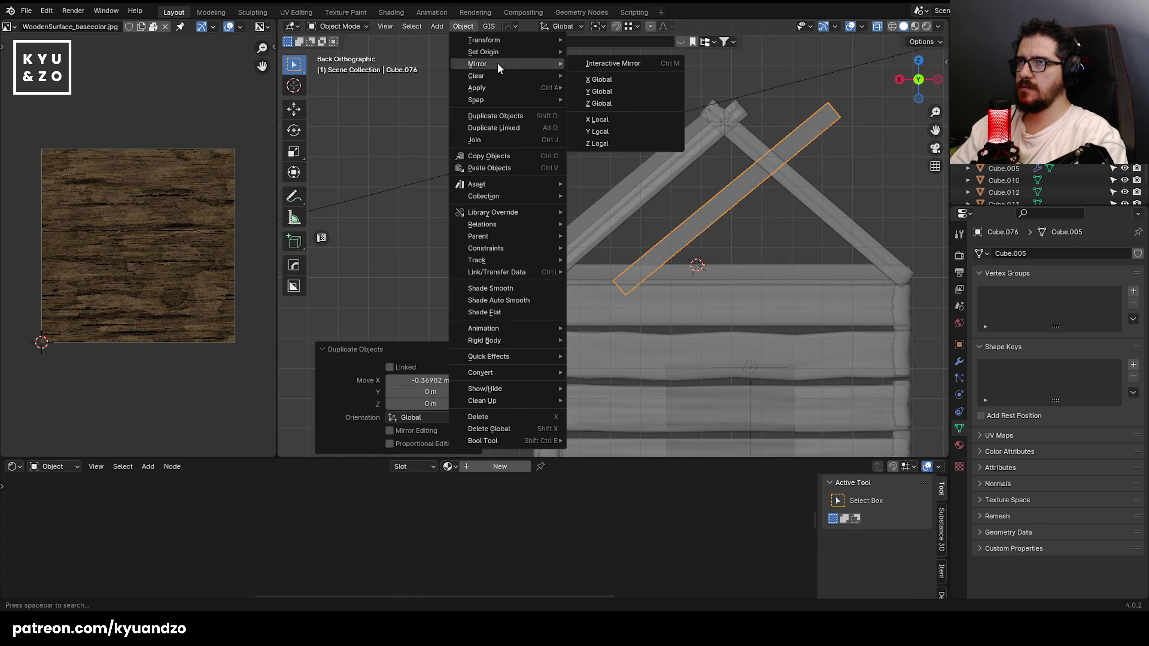
click(631, 81)
key(g)
key(x)
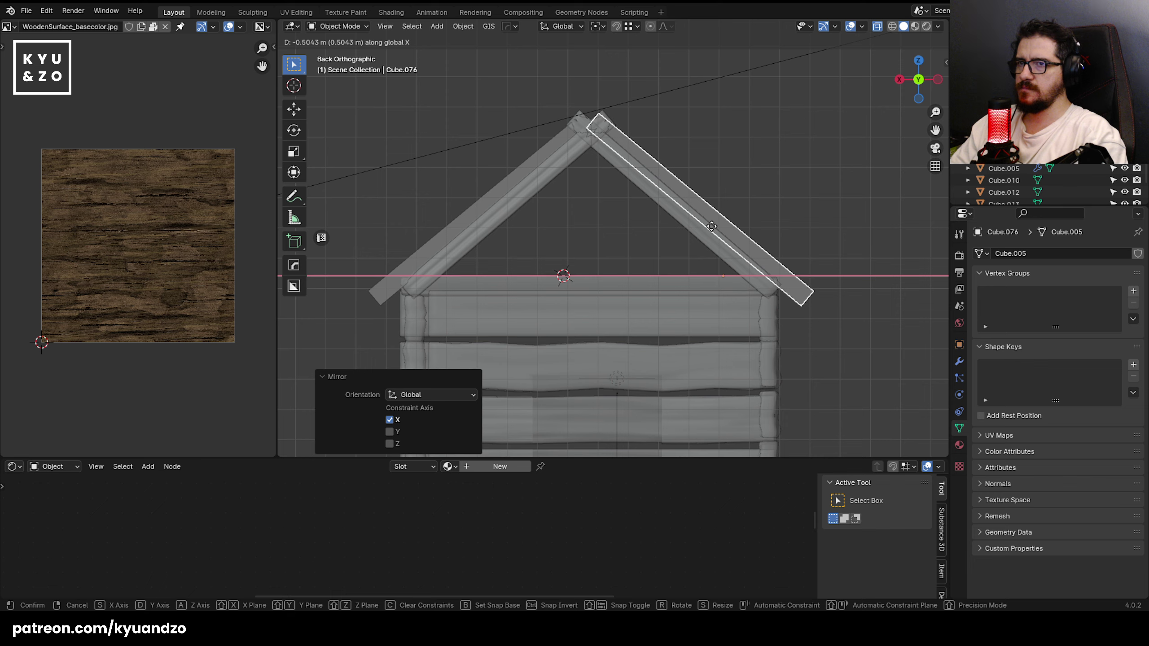
click(702, 227)
middle_drag(702, 227, 658, 151)
click(617, 86)
- Extend the front rafter that rises toward +X past the peak by moving its top vertices about 0.063 m in X and 0.049 m in Z
scroll(686, 133, down, 3)
scroll(683, 133, up, 3)
click(624, 165)
shift+click(598, 178)
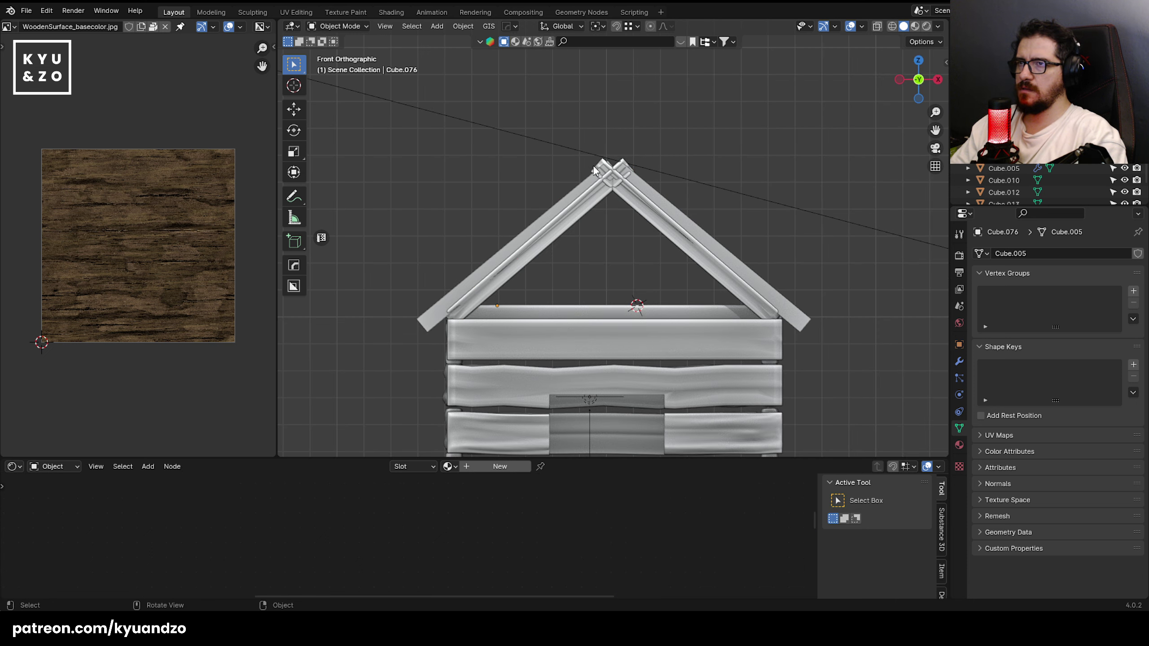
click(595, 171)
scroll(559, 245, up, 3)
key(Tab)
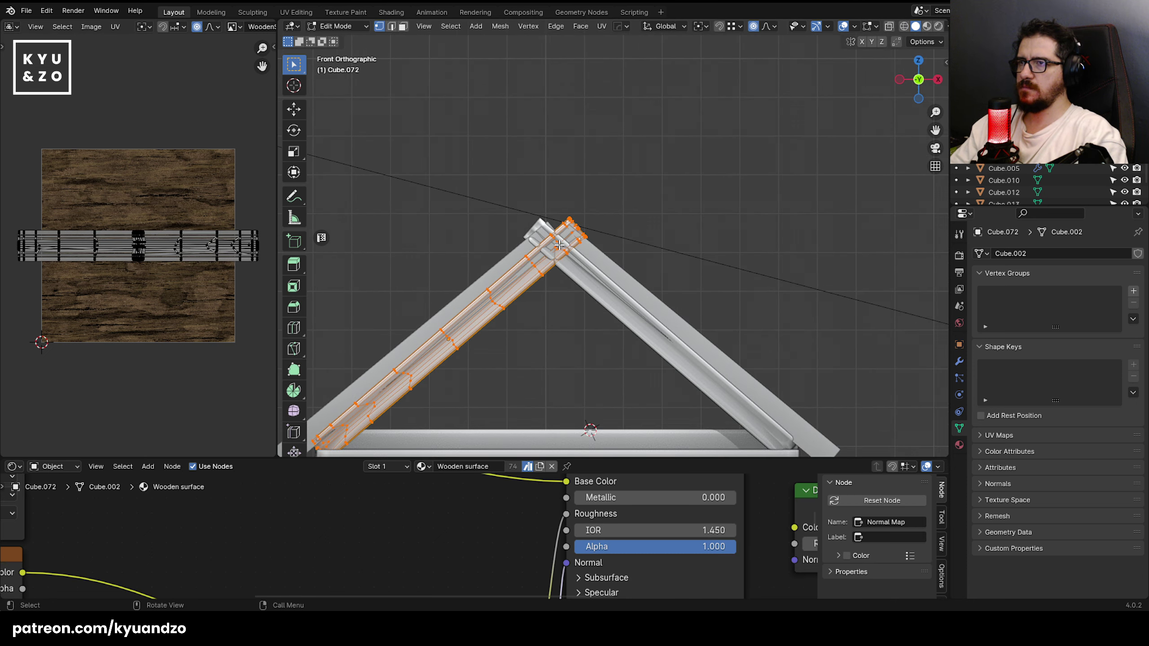
key(alt+z)
click(570, 224)
drag(531, 196, 591, 246)
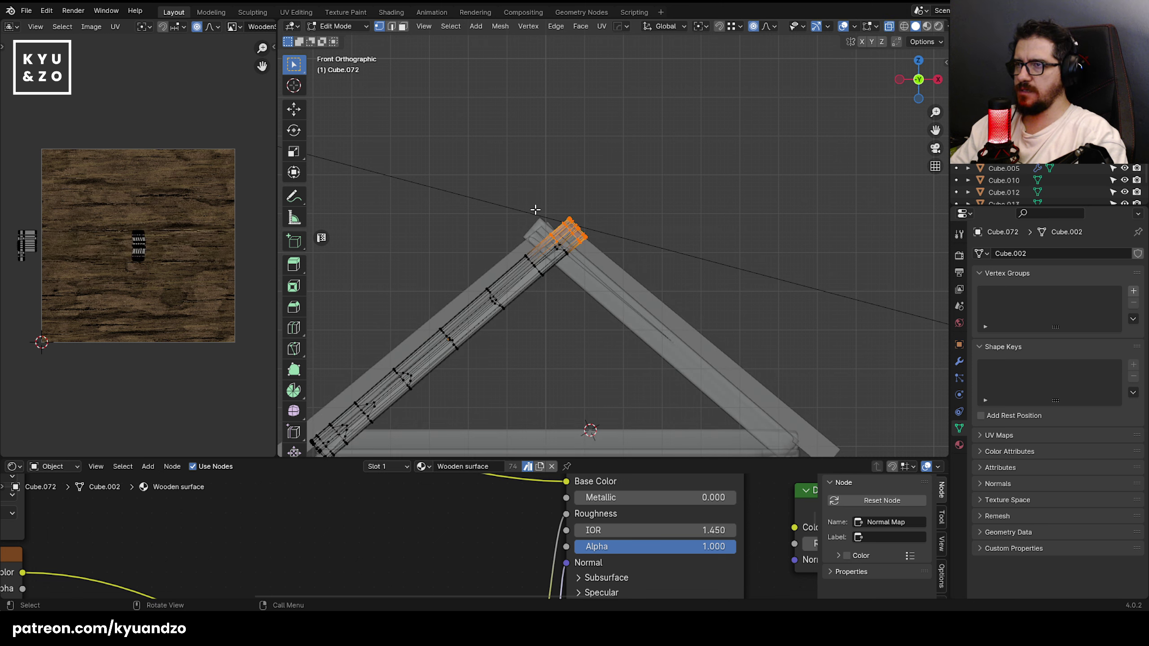
key(g)
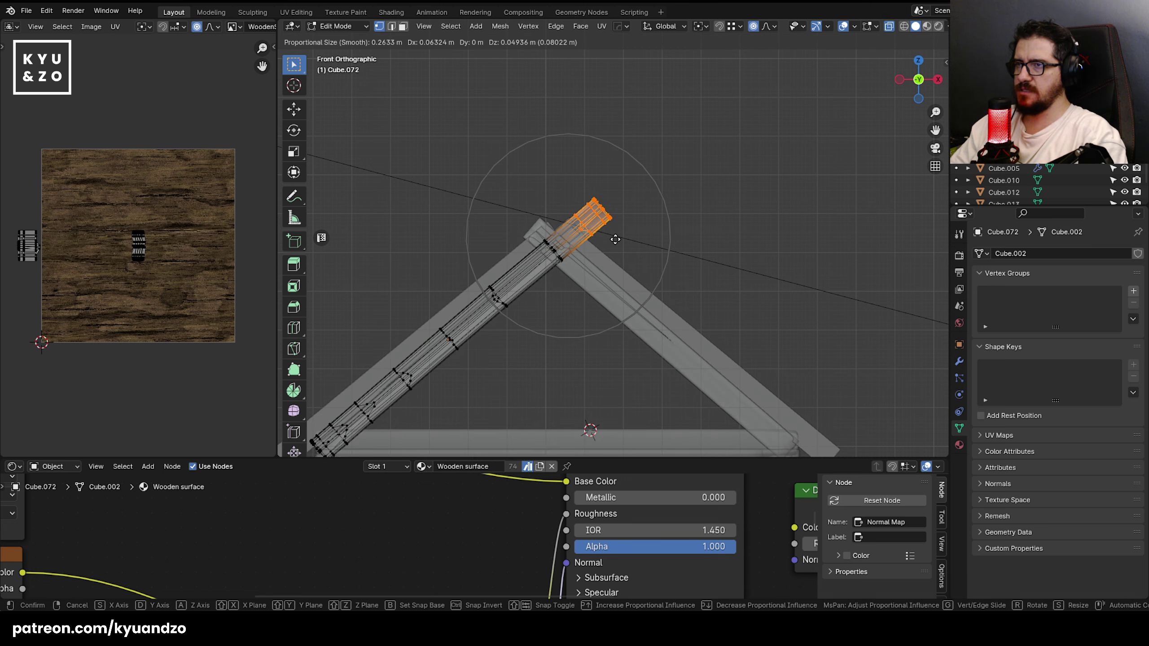
click(616, 238)
key(Tab)
- Extend the crossing front rafter's top vertices up and outward past the peak on the -X side
click(584, 292)
key(Tab)
key(alt+z)
drag(494, 208, 567, 264)
key(alt+z)
key(g)
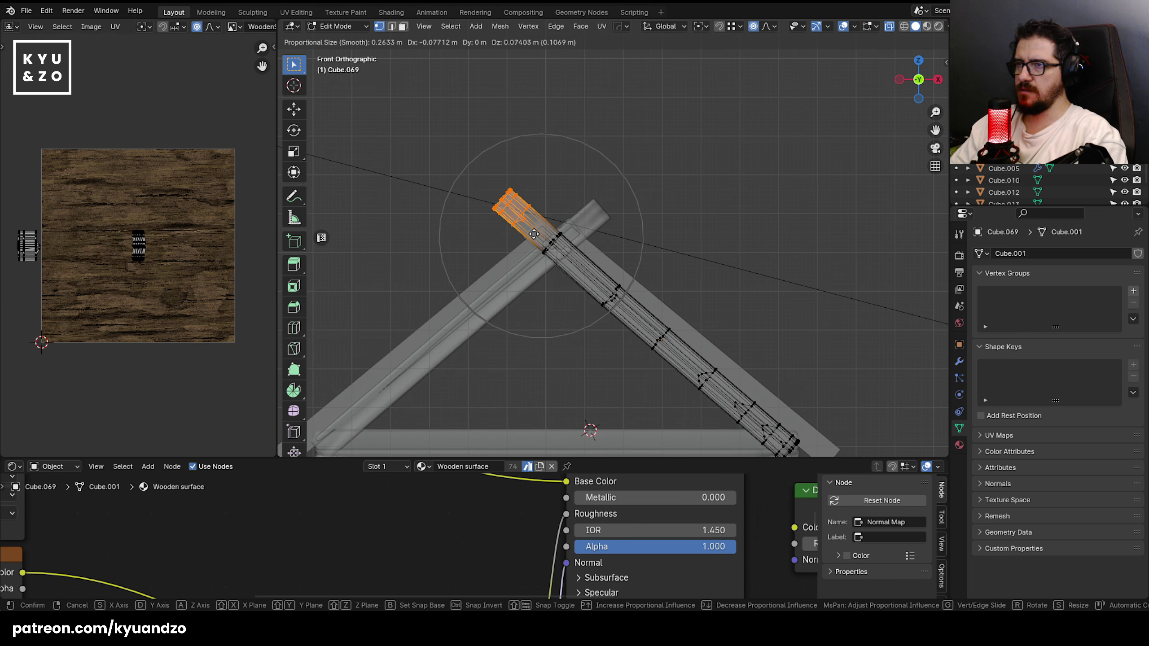
click(542, 244)
key(Tab)
- Save the scene and inspect the roof on the whole cabin and up close from the rear
middle_drag(611, 181, 547, 207)
scroll(547, 204, down, 12)
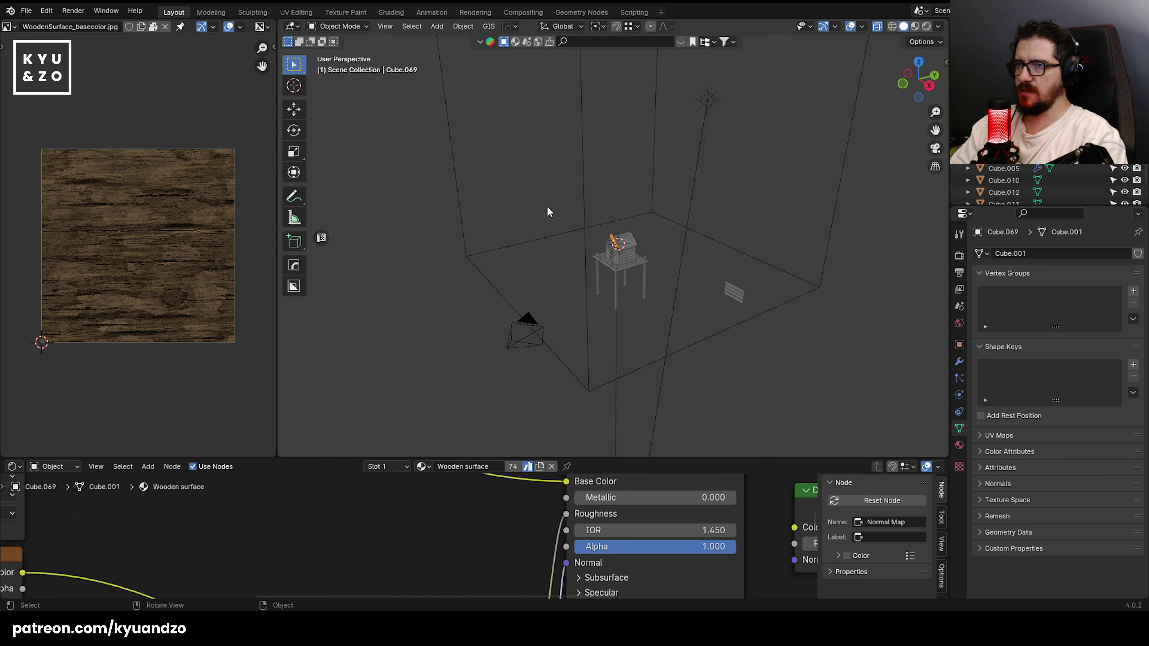
scroll(554, 194, up, 10)
key(ctrl+s)
key(alt+z)
scroll(567, 160, down, 3)
scroll(568, 160, down, 6)
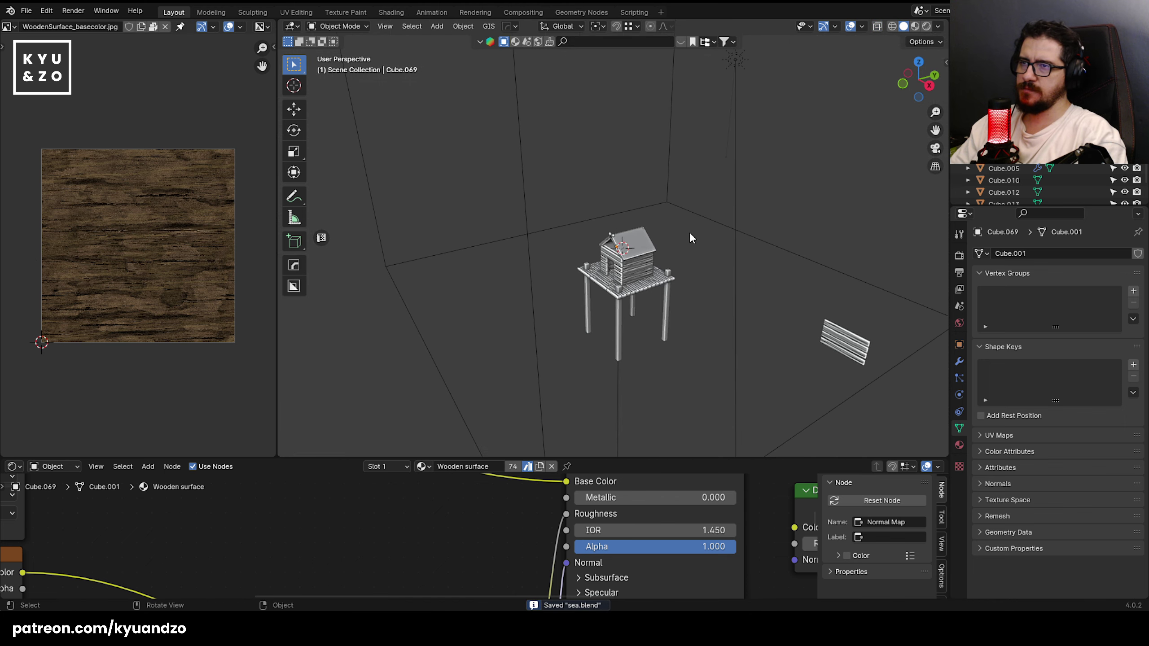
scroll(689, 232, up, 6)
click(682, 231)
key(KP_Decimal)
mouse_move(682, 232)
middle_down()
mouse_move(685, 187)
mouse_move(664, 229)
middle_up()
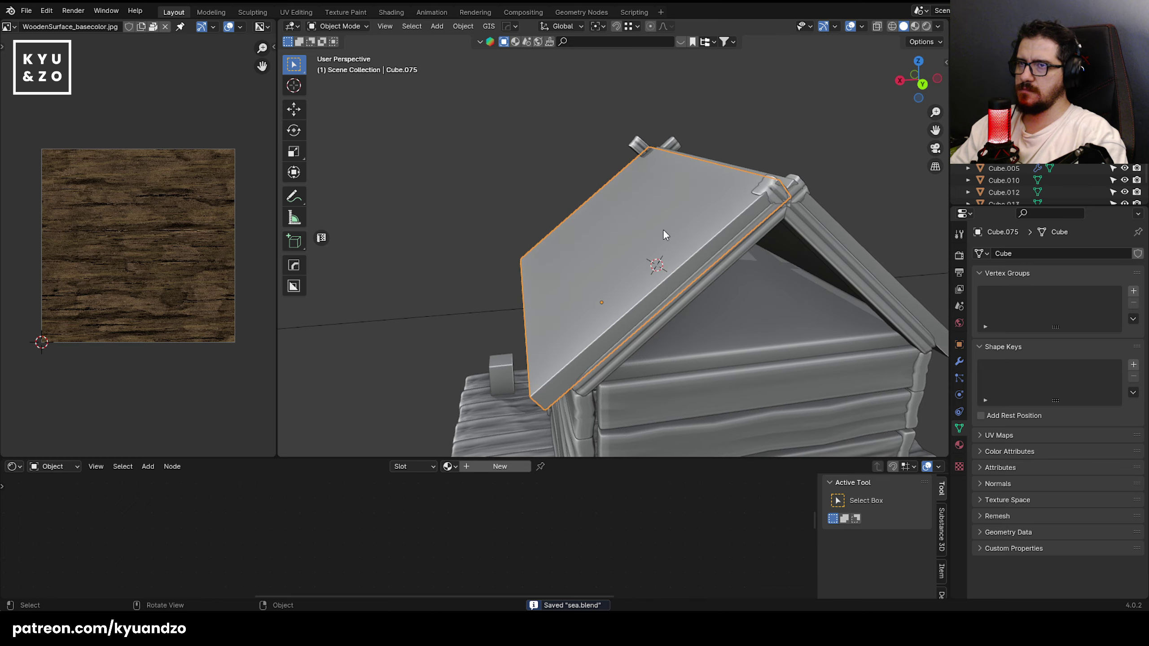
- In back view, extend the rear rafter on the +X slope past the peak by moving its top end vertices outward
click(745, 239)
middle_drag(745, 240, 674, 210)
key(Tab)
key(alt+z)
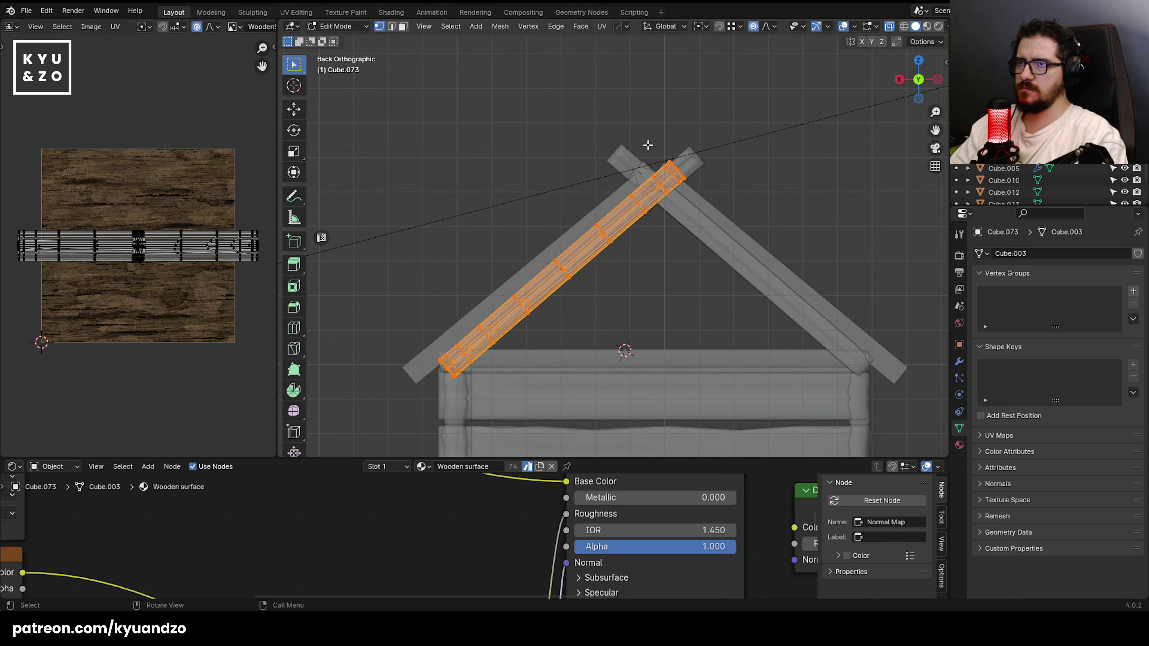
key(g)
drag(700, 198, 666, 198)
click(721, 182)
key(Tab)
- Move the other rear rafter's top vertices about 0.062 m in X and 0.052 m in Z to extend it past the peak
click(696, 215)
key(Tab)
key(g)
click(642, 179)
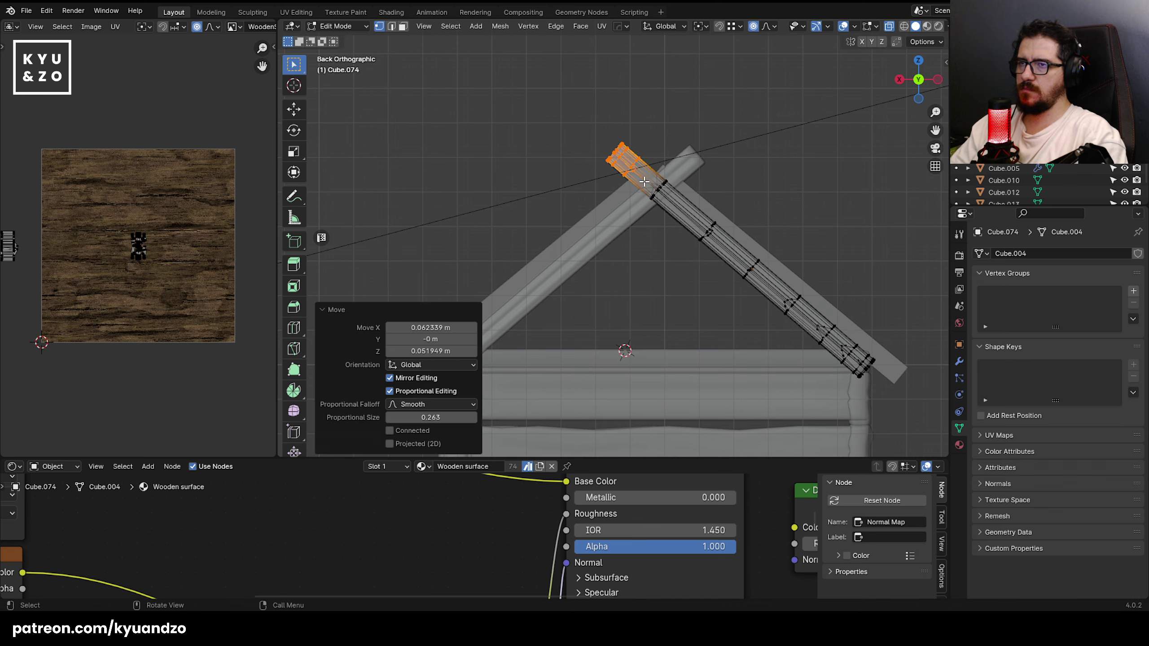
key(Tab)
- Turn off see-through display, save the scene and select the +X roof board
middle_drag(491, 175, 561, 121)
key(alt+z)
click(561, 116)
middle_drag(561, 172, 679, 181)
shift+middle_drag(486, 256, 561, 179)
click(561, 178)
shift+middle_drag(483, 215, 466, 118)
key(ctrl+s)
scroll(496, 255, up, 3)
click(510, 206)
scroll(509, 206, down, 5)
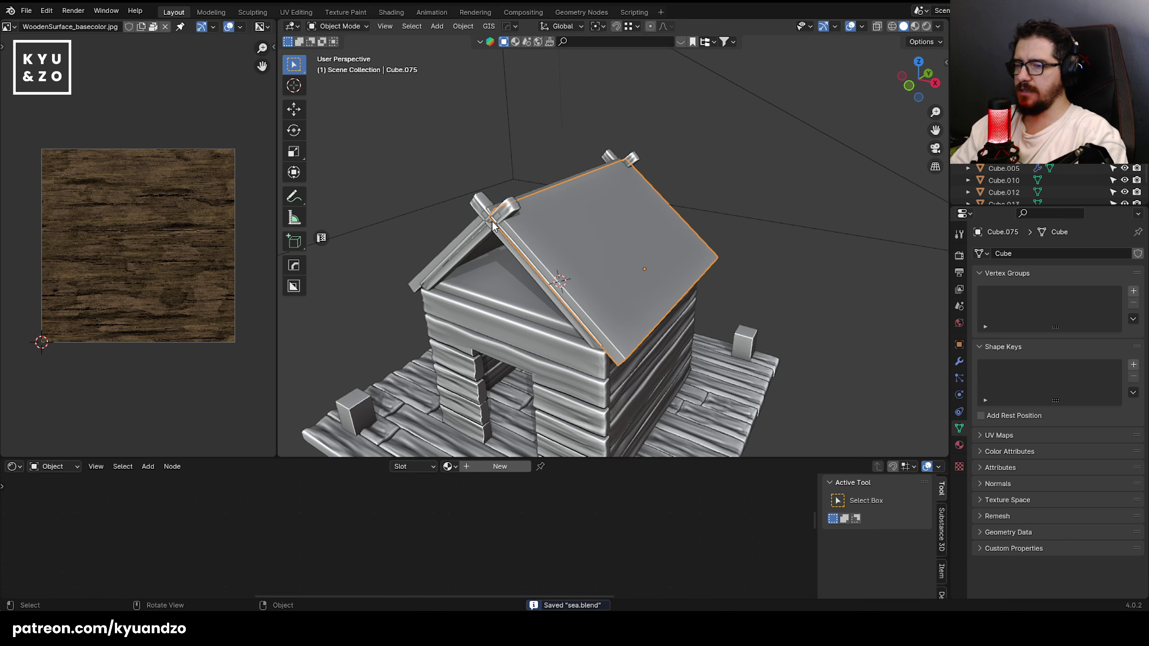
scroll(566, 207, up, 5)
- Search the online material library for "hay" and apply the Reed Roof 03 material to the +X roof board
click(491, 41)
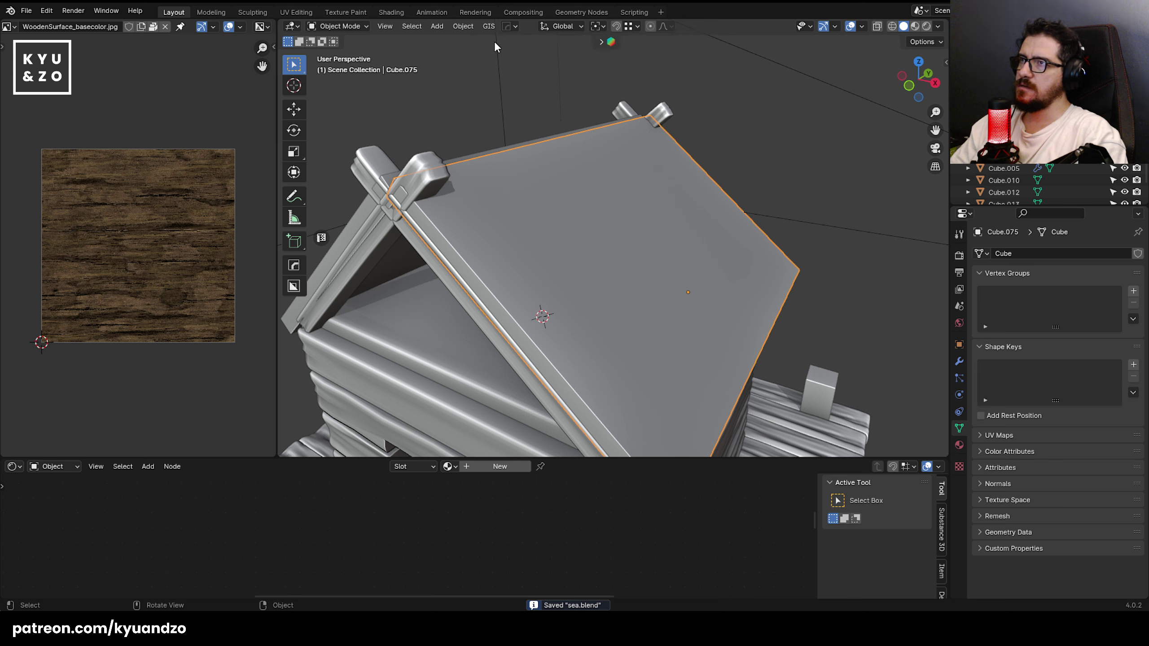
click(612, 42)
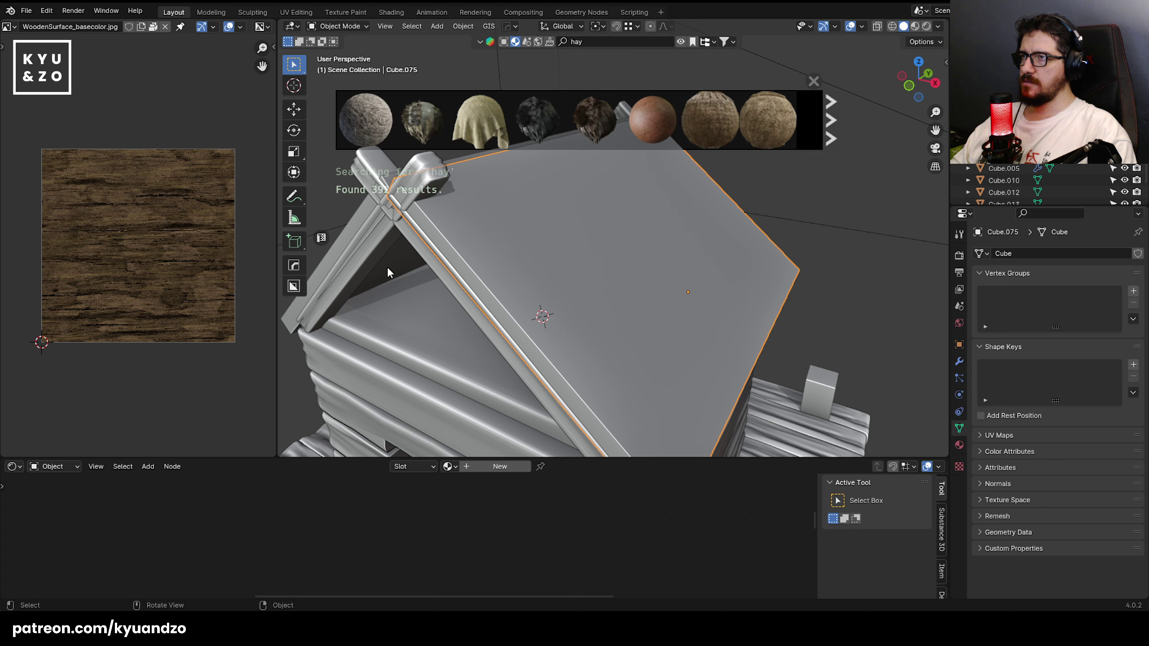
mouse_move(364, 131)
mouse_move(723, 130)
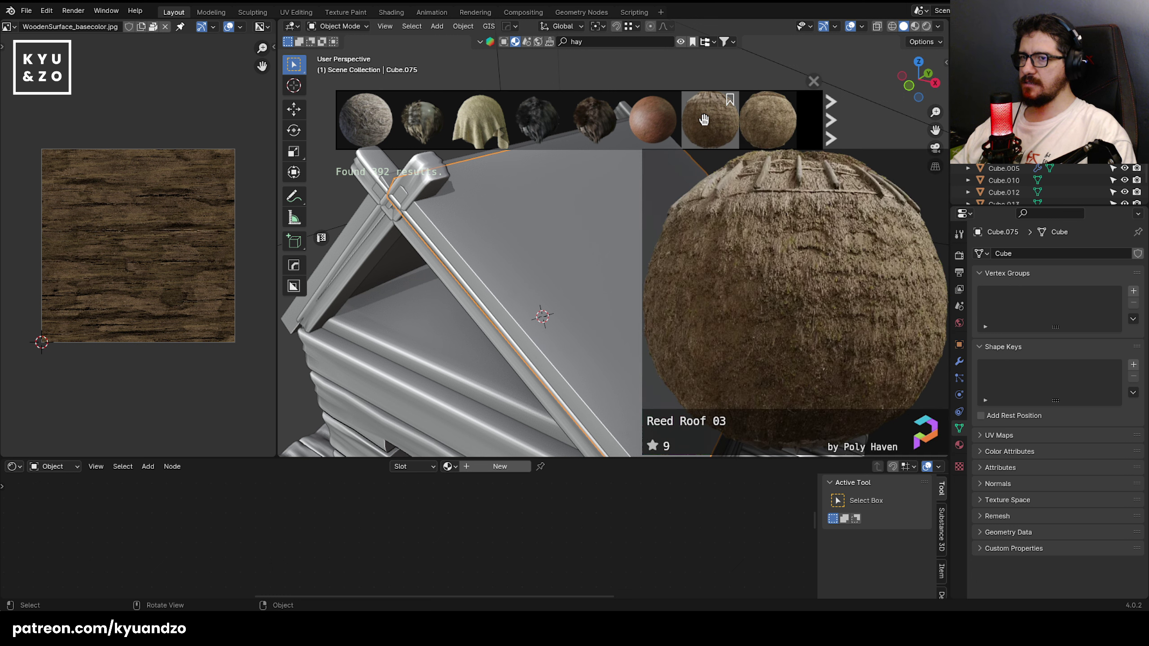
drag(710, 122, 623, 249)
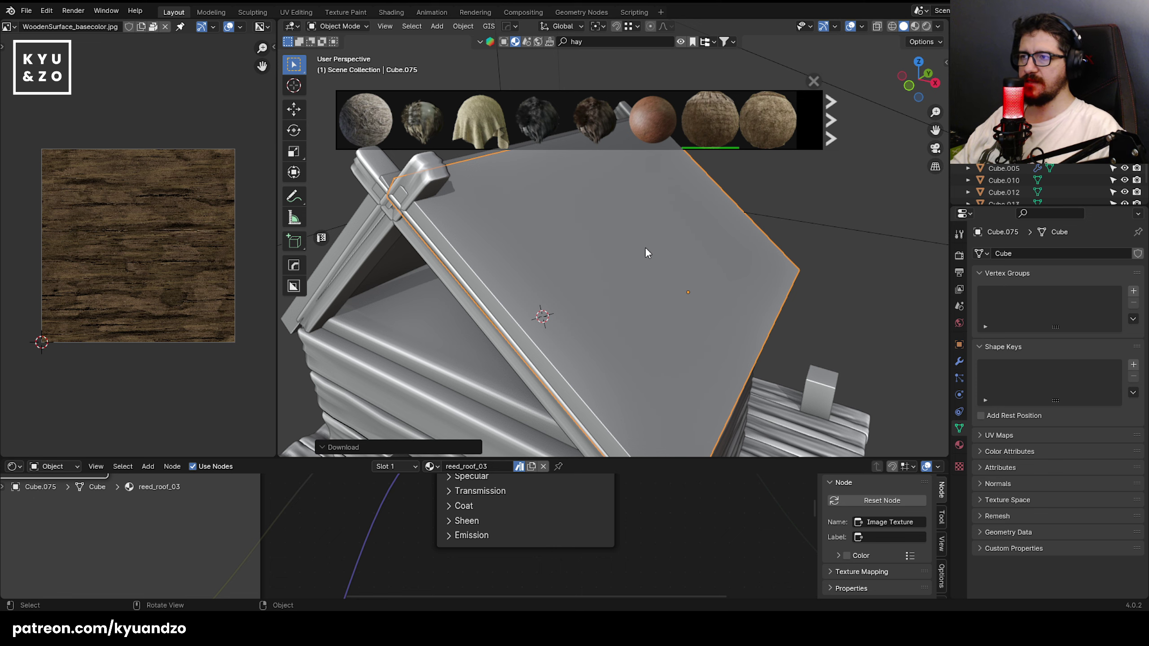
- Switch the viewport to rendered shading to preview the reed material on the roof board
scroll(578, 308, down, 4)
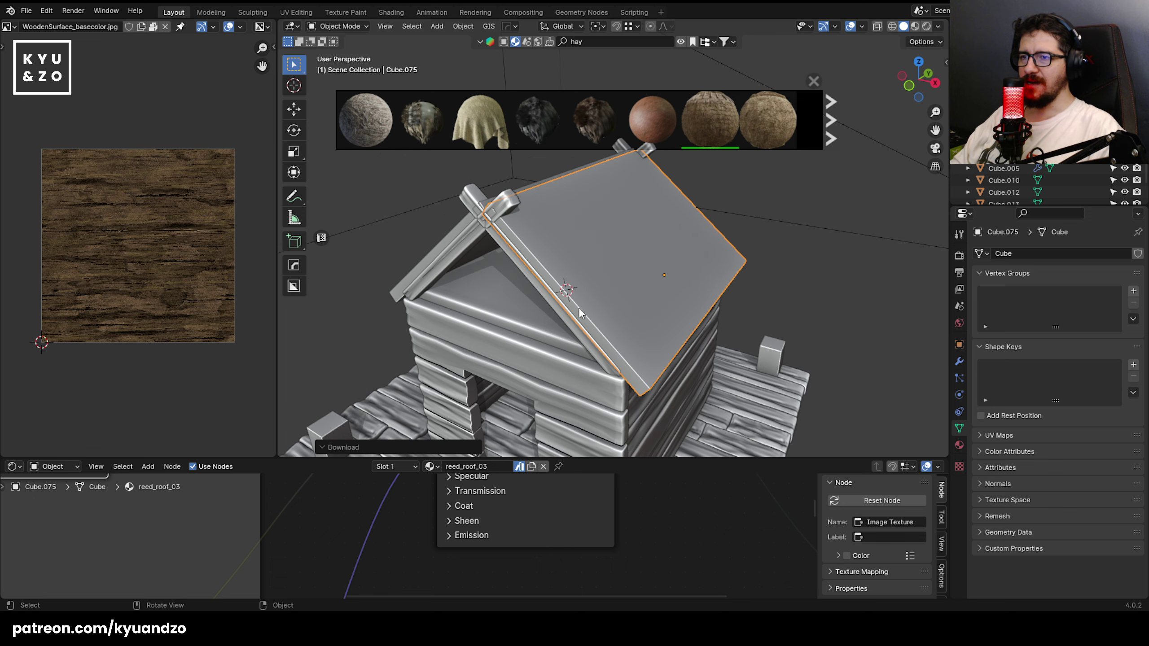
scroll(691, 224, up, 2)
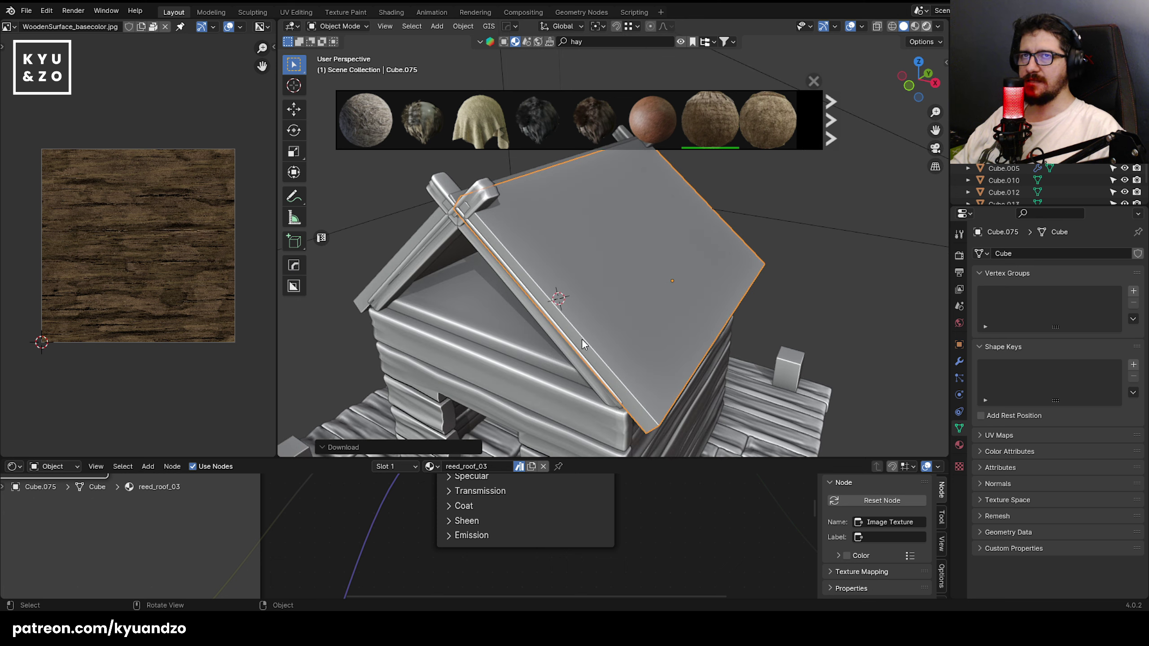
key(z)
mouse_move(710, 116)
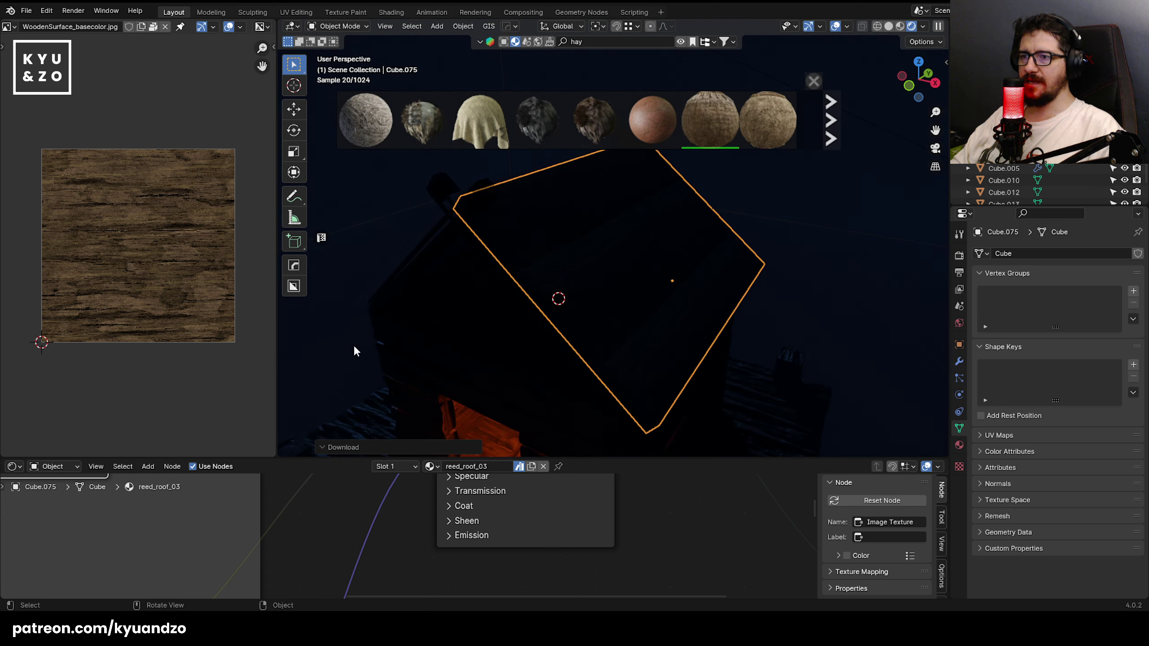
scroll(512, 312, up, 3)
middle_drag(554, 284, 509, 273)
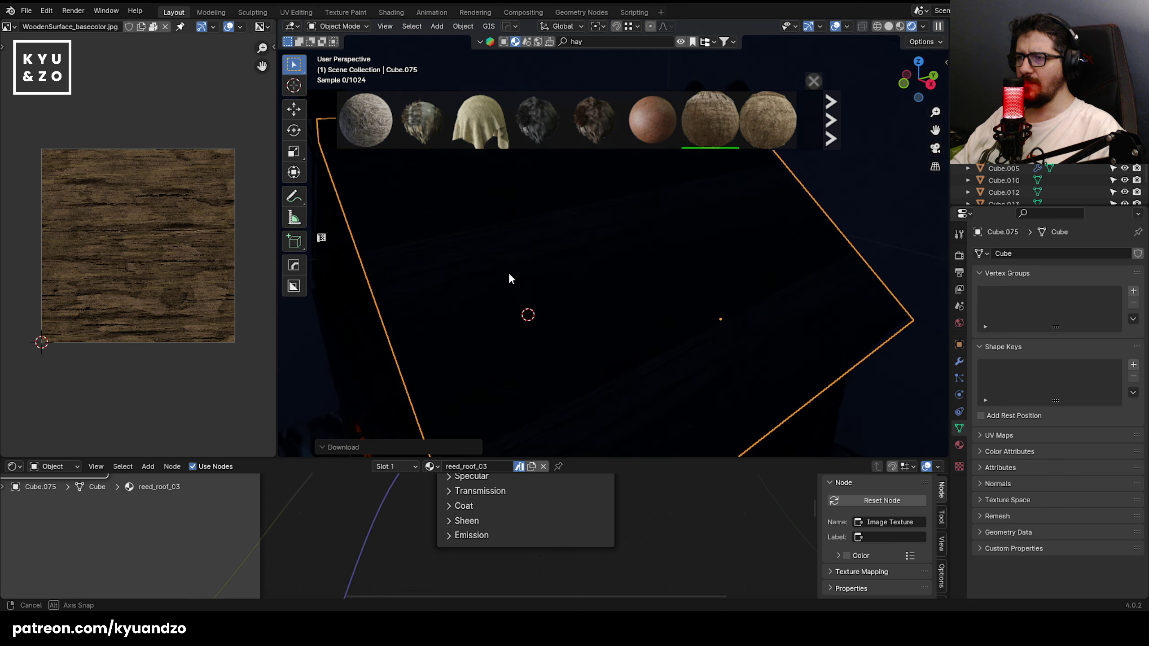
scroll(600, 297, down, 4)
scroll(604, 276, up, 2)
- Add an area light at a point on the roof, raise it about 0.34 m along Z, and reselect the roof board
shift+right_click(611, 254)
key(shift+a)
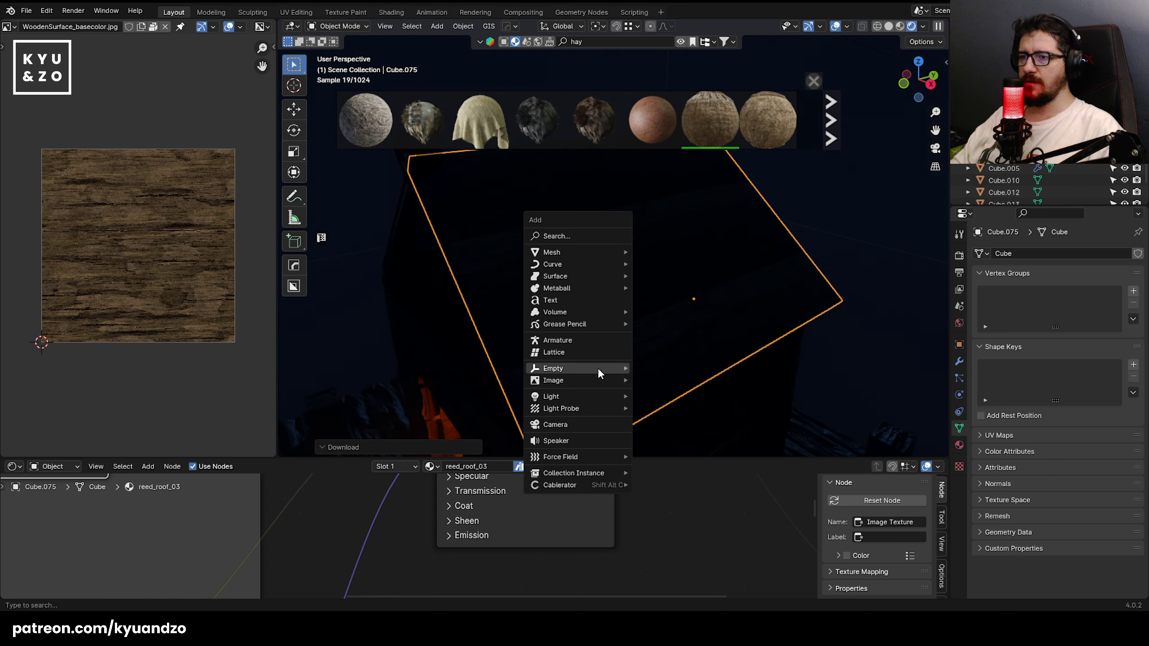
mouse_move(595, 396)
click(665, 439)
key(g)
key(z)
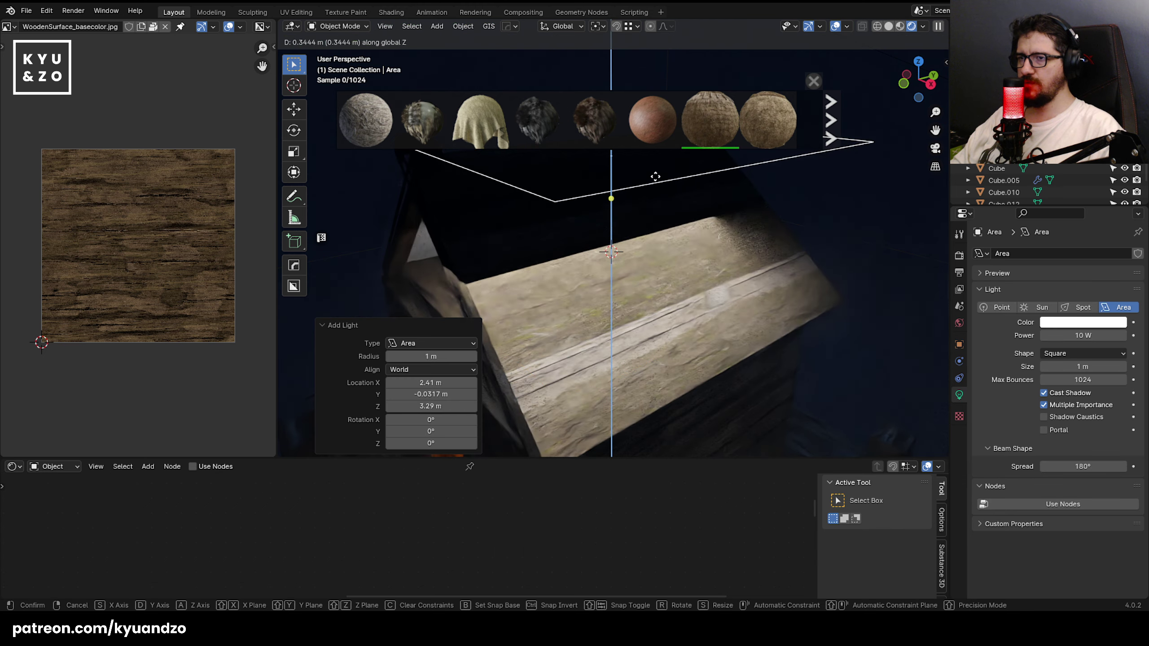
click(656, 177)
click(539, 261)
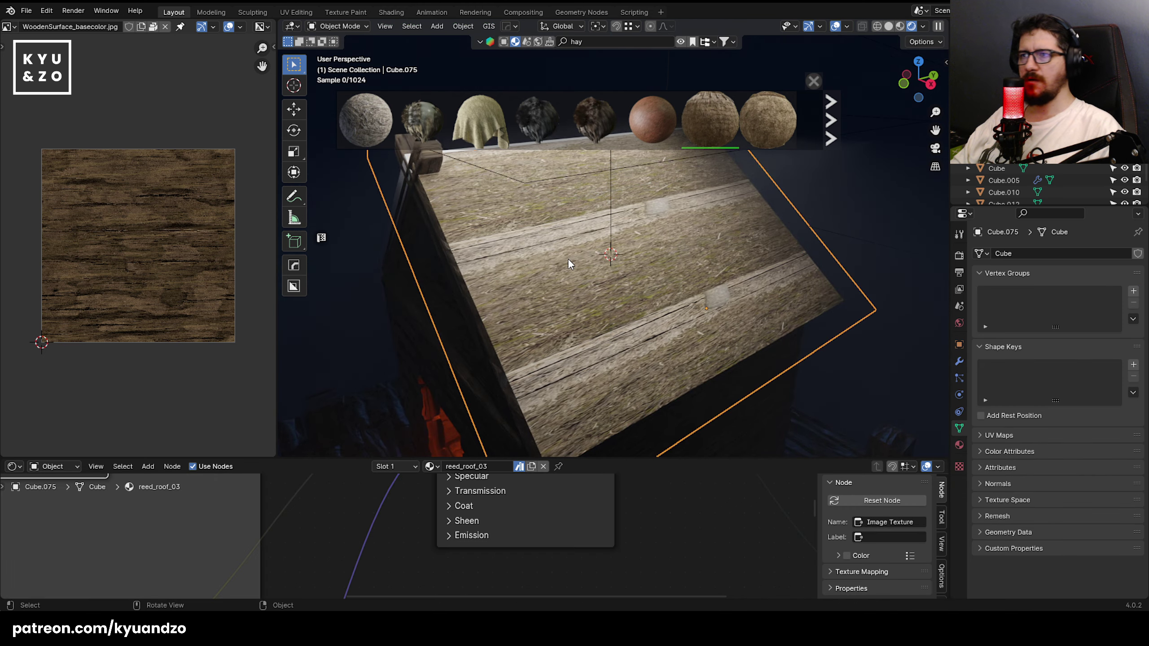
- Enlarge the node editor area and load the reed_roof_03_diff_4k.png texture into the image editor for inspection
key(Tab)
key(Tab)
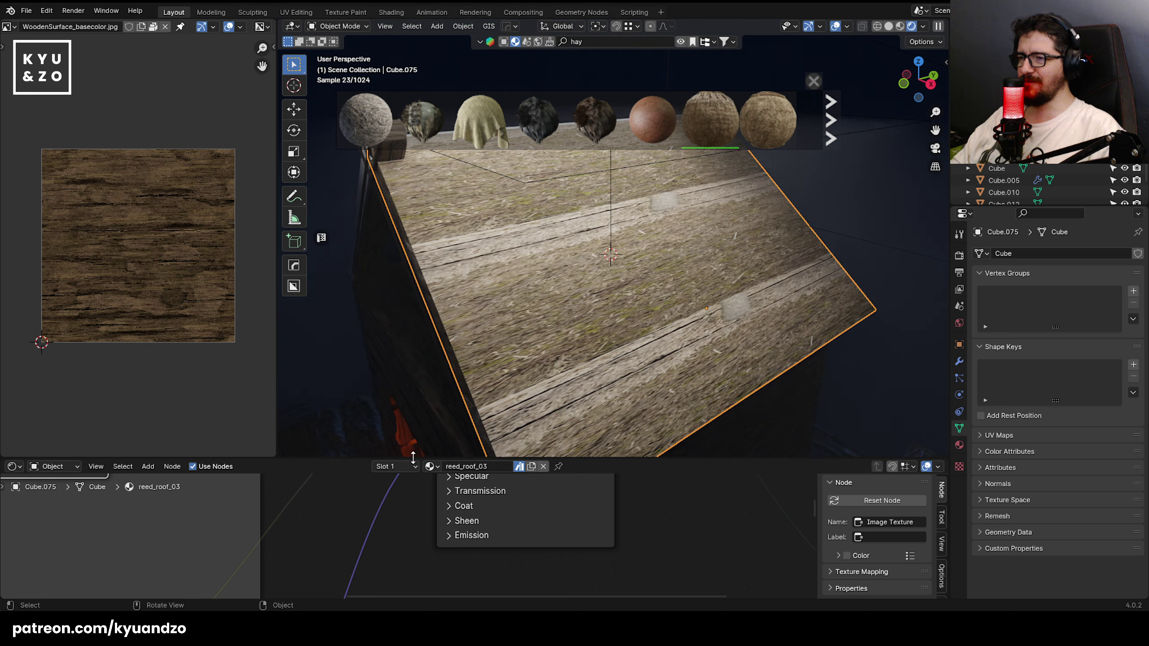
drag(413, 456, 413, 276)
middle_drag(312, 378, 525, 469)
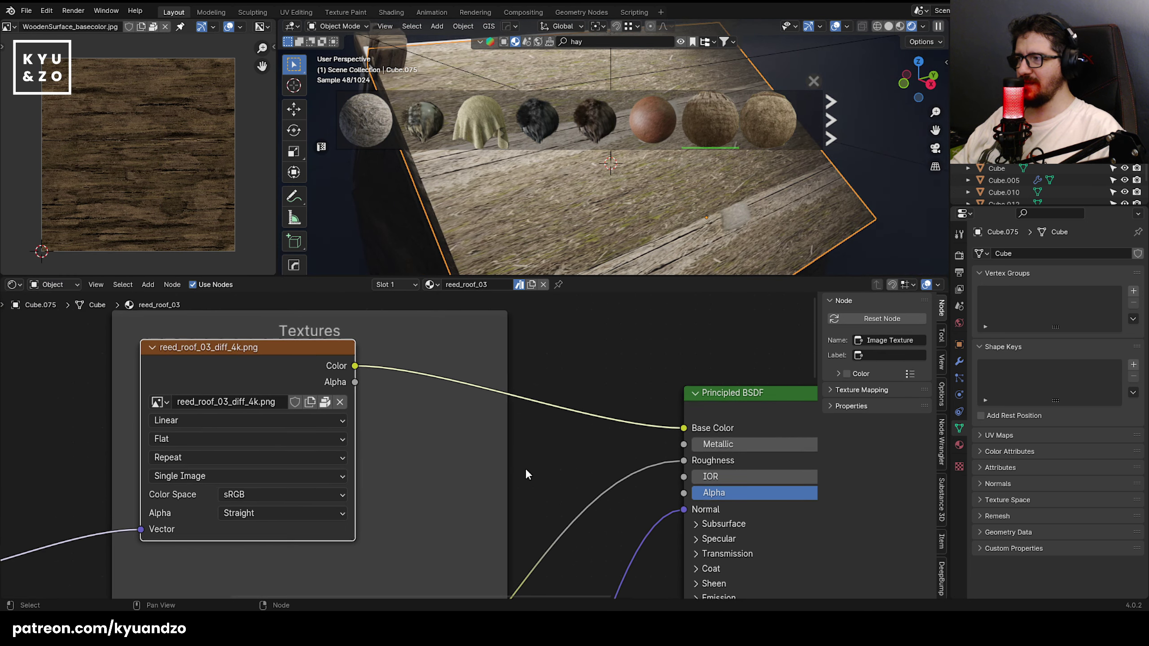
click(8, 27)
text(re)
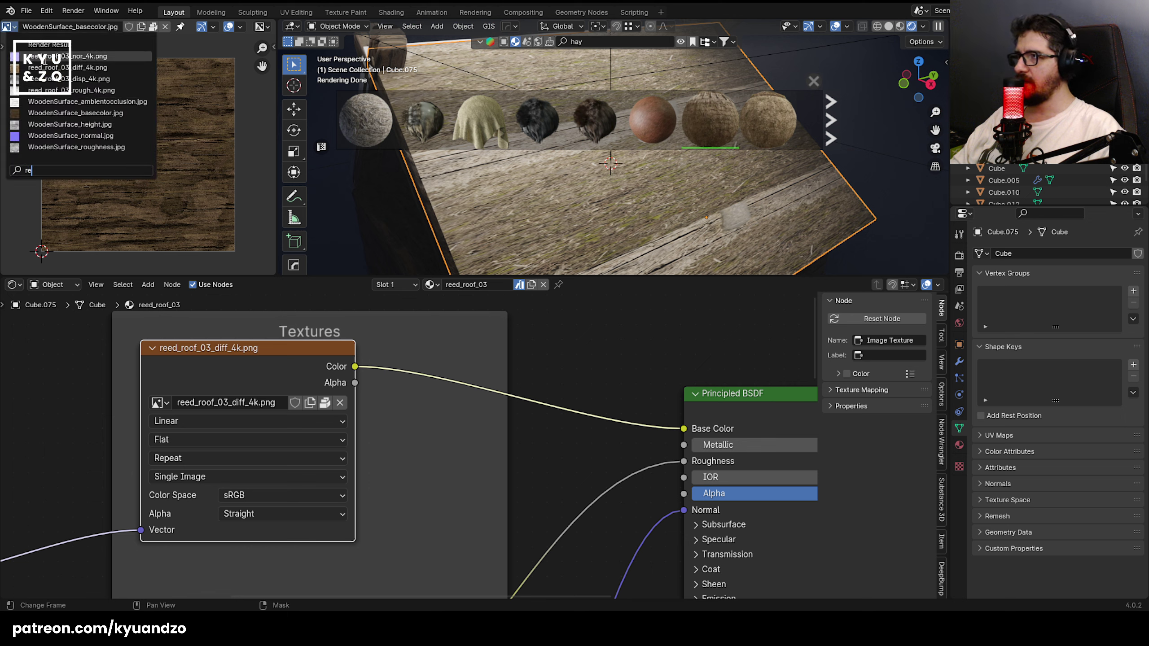
click(49, 67)
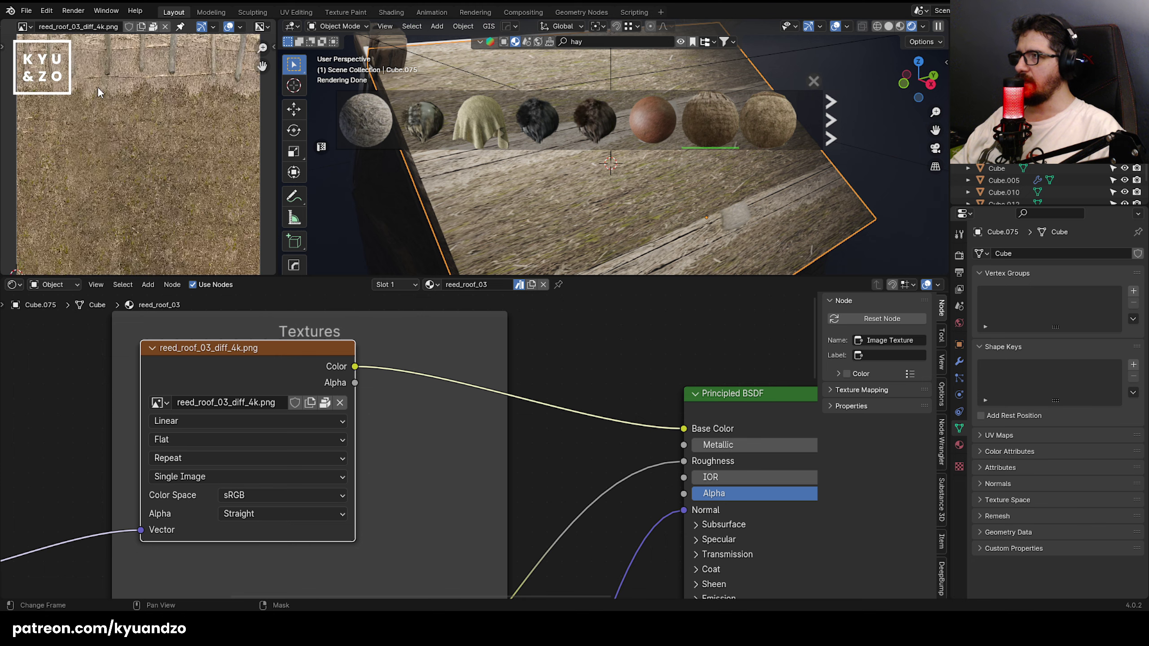
scroll(102, 83, up, 6)
scroll(99, 145, down, 5)
middle_drag(133, 127, 93, 103)
scroll(533, 198, down, 2)
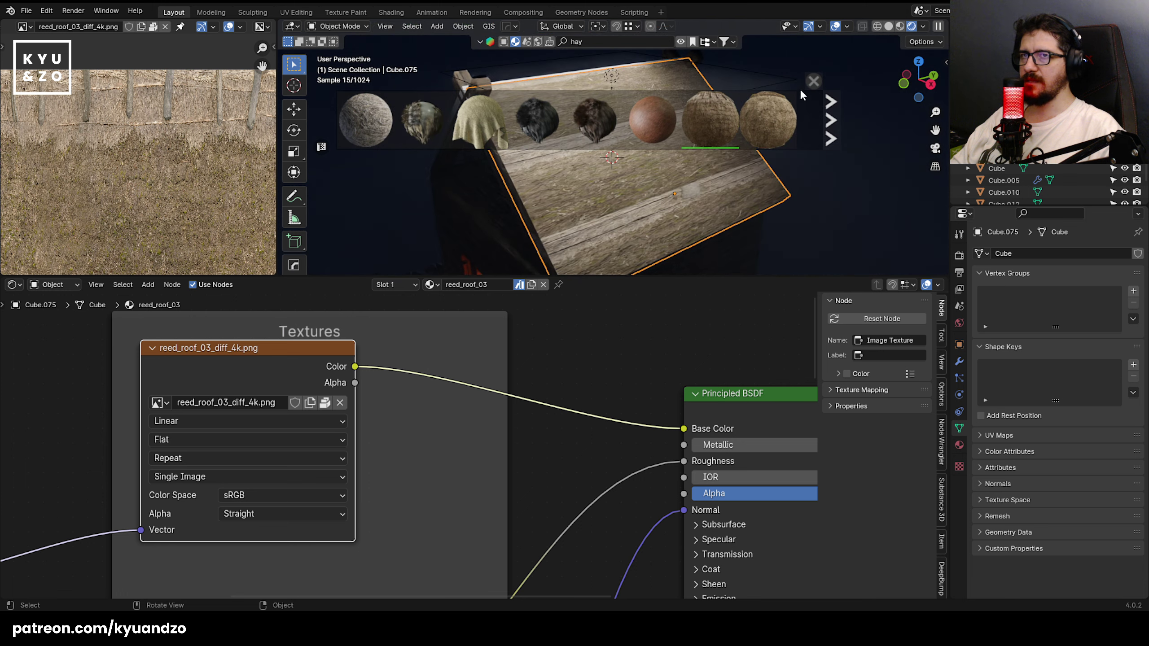
- Close the material search results, enlarge the 3D viewport and apply the scale of the roof board
click(813, 82)
drag(724, 275, 725, 448)
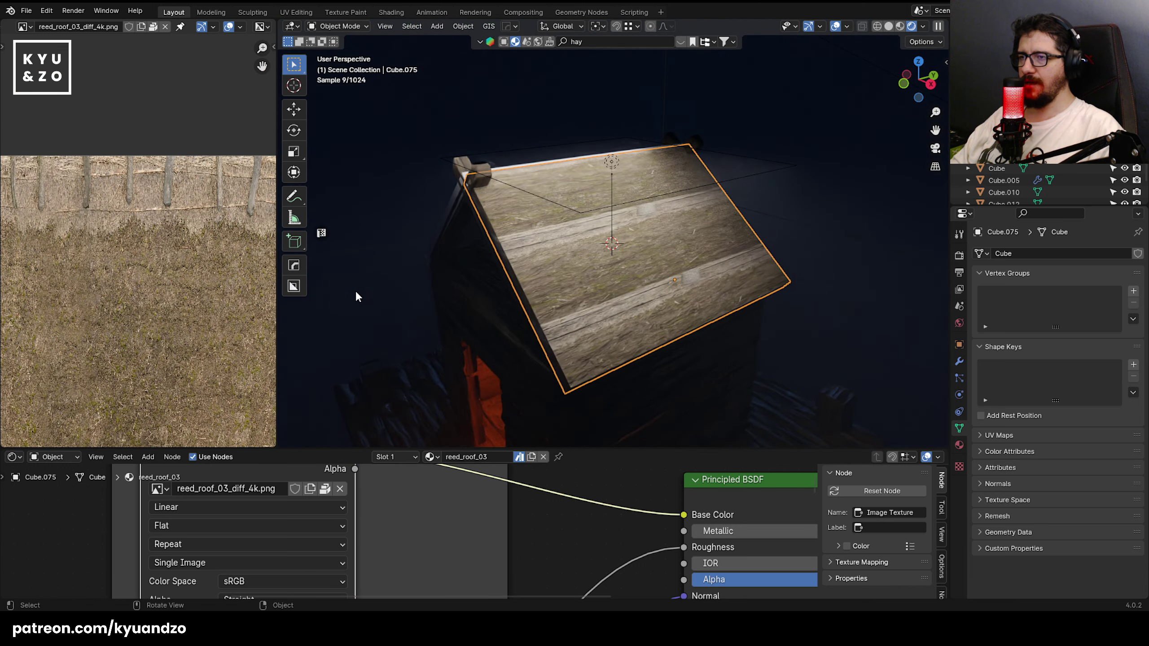
click(609, 230)
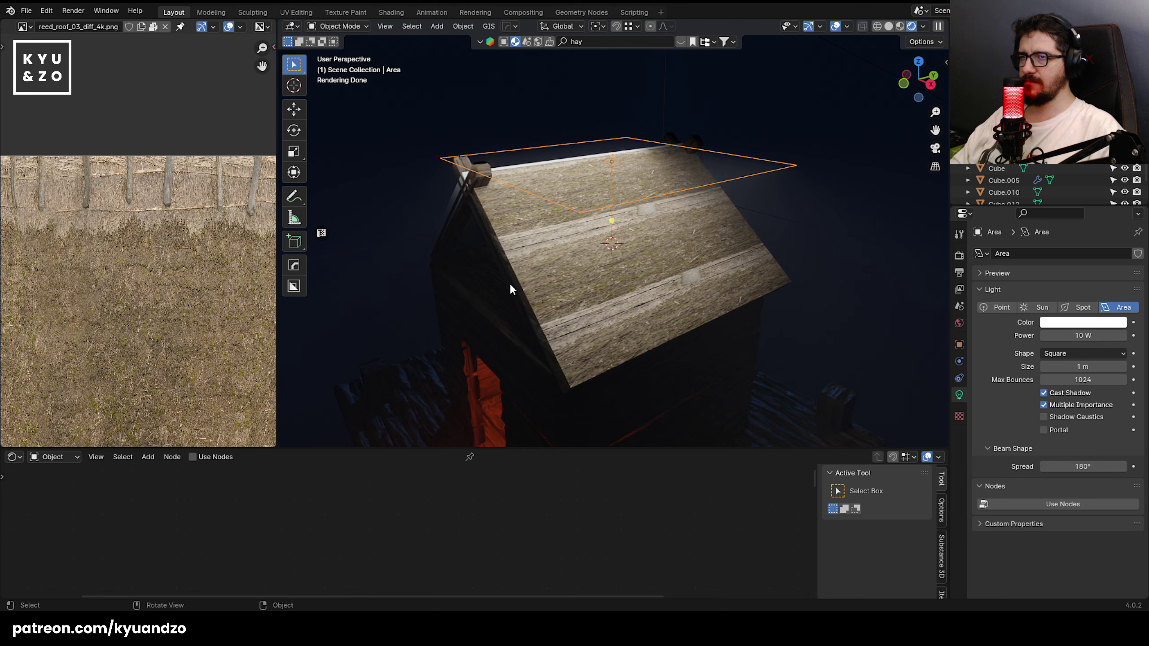
click(573, 268)
key(ctrl+a)
click(551, 292)
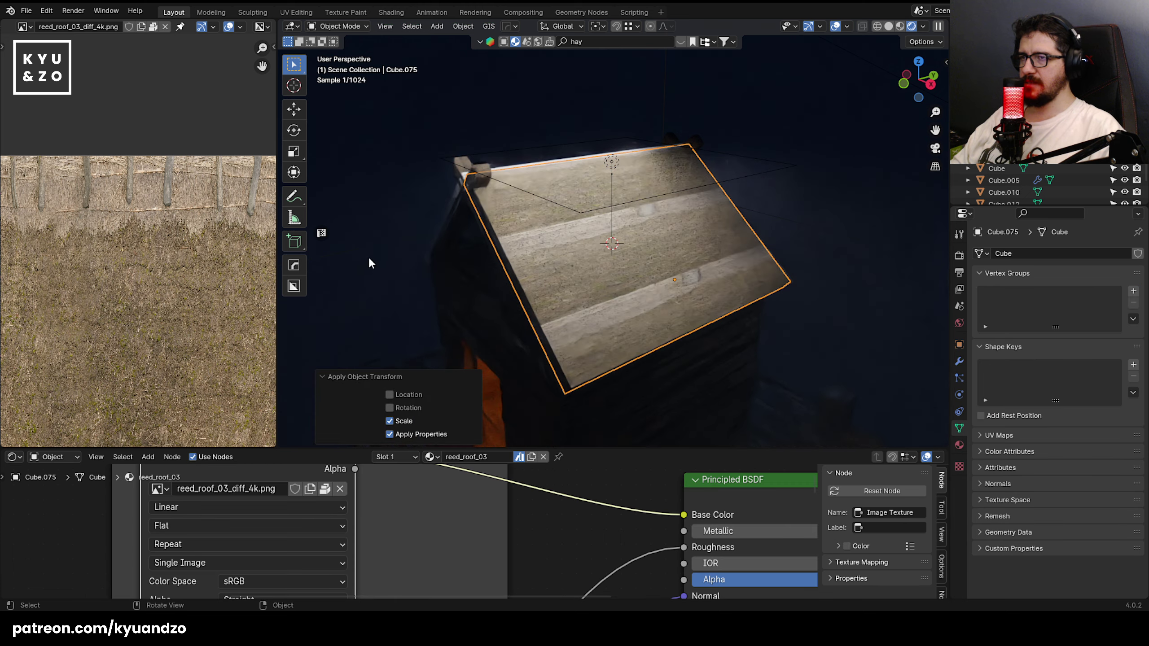
- Cube-project the roof board's UVs, then shrink the layout and move it onto the plain reed area of the texture
key(Tab)
key(u)
click(493, 317)
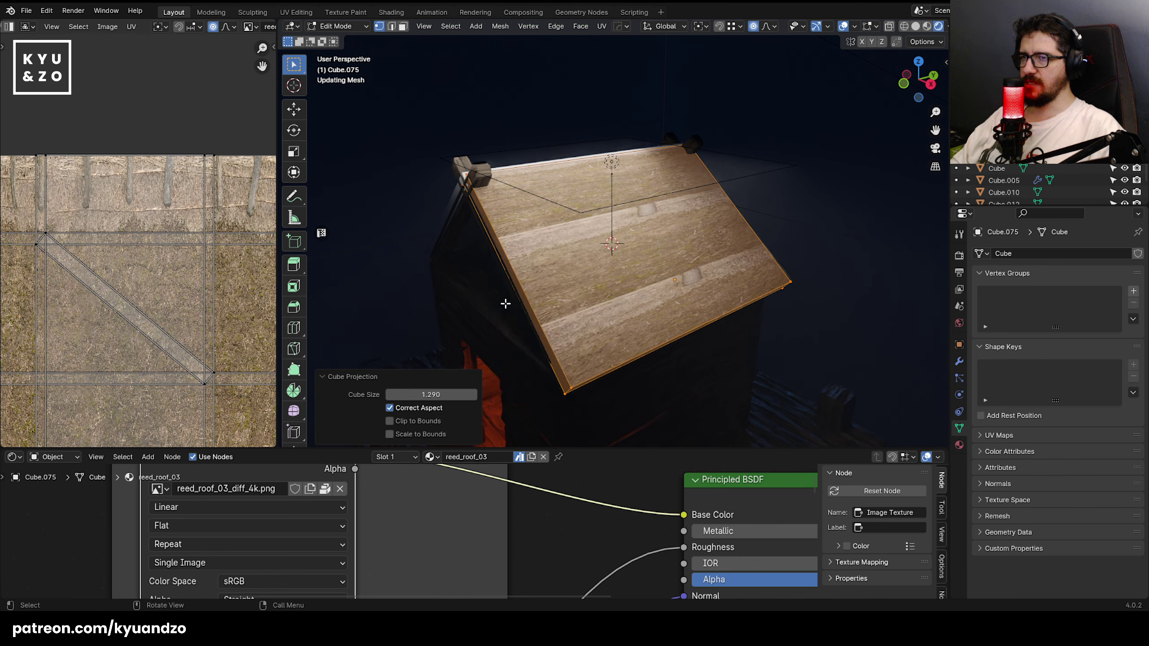
scroll(221, 317, down, 4)
key(s)
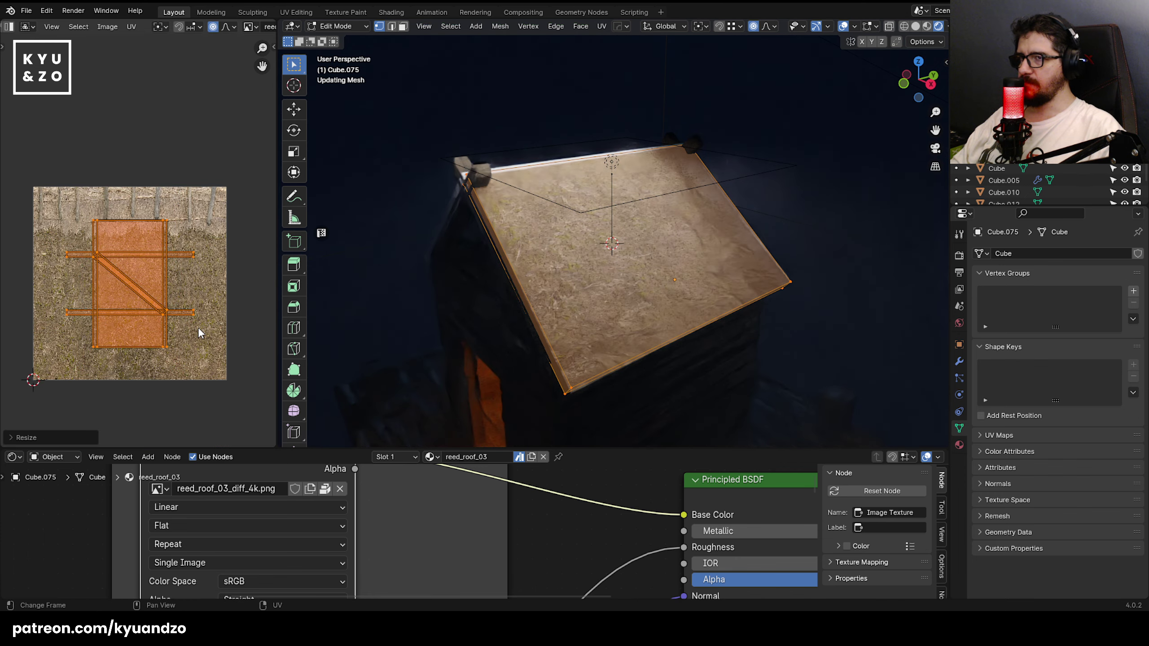
click(226, 358)
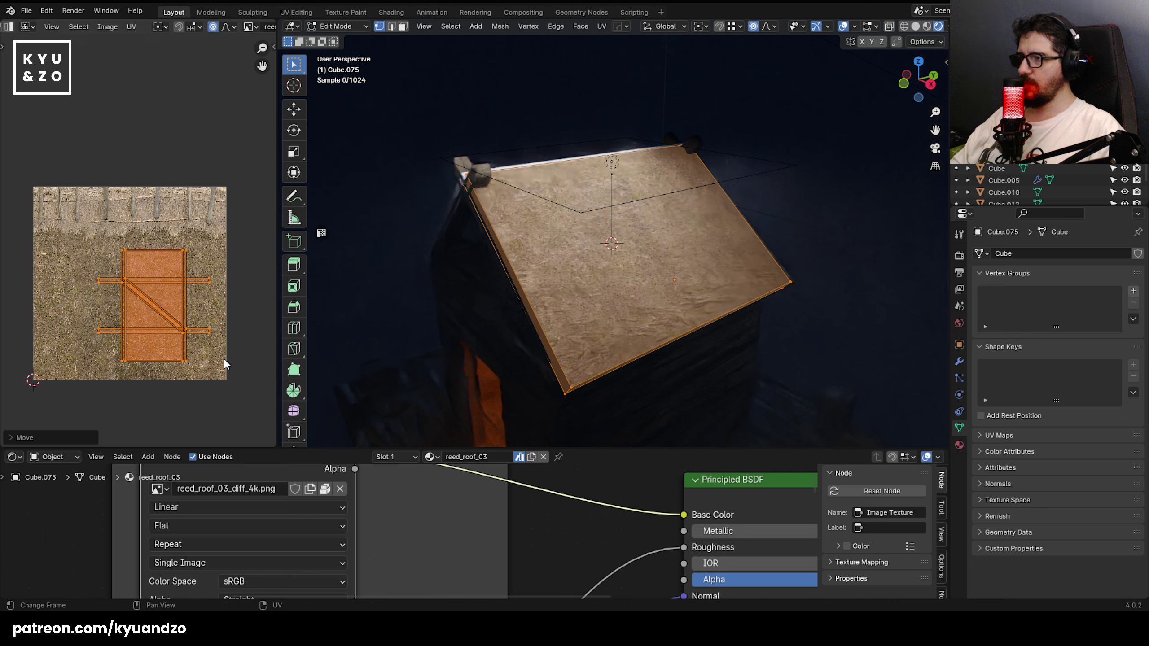
- Enlarge and reposition the UV layout so it fills more of the plain reed area without reaching the bound band
key(s)
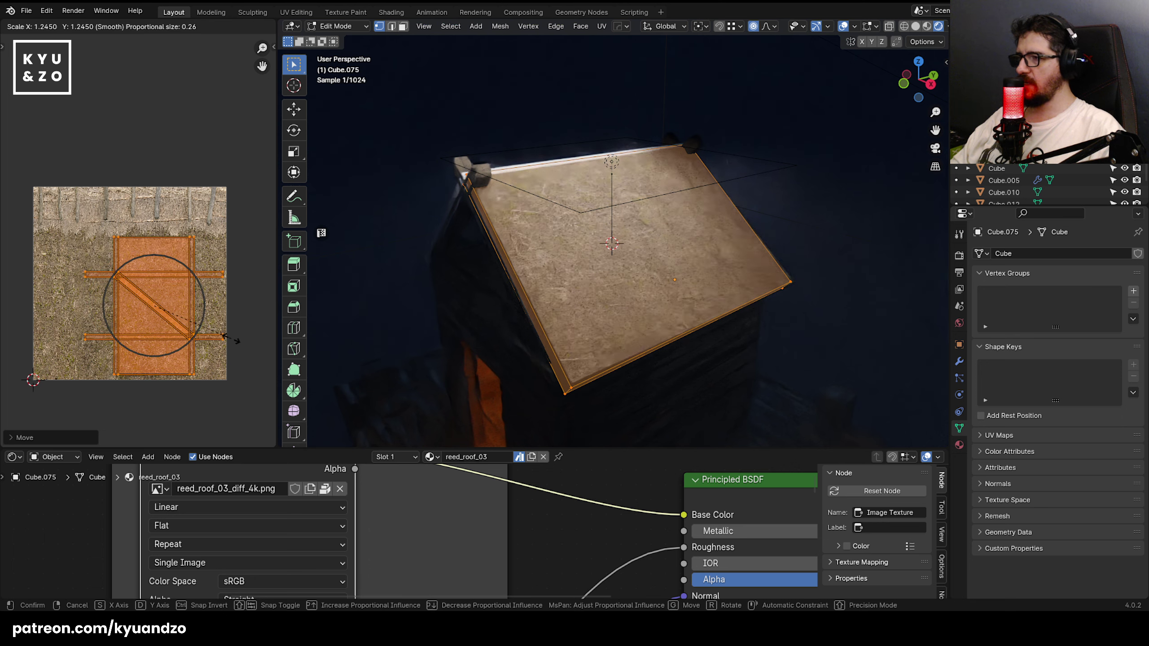
click(235, 337)
key(s)
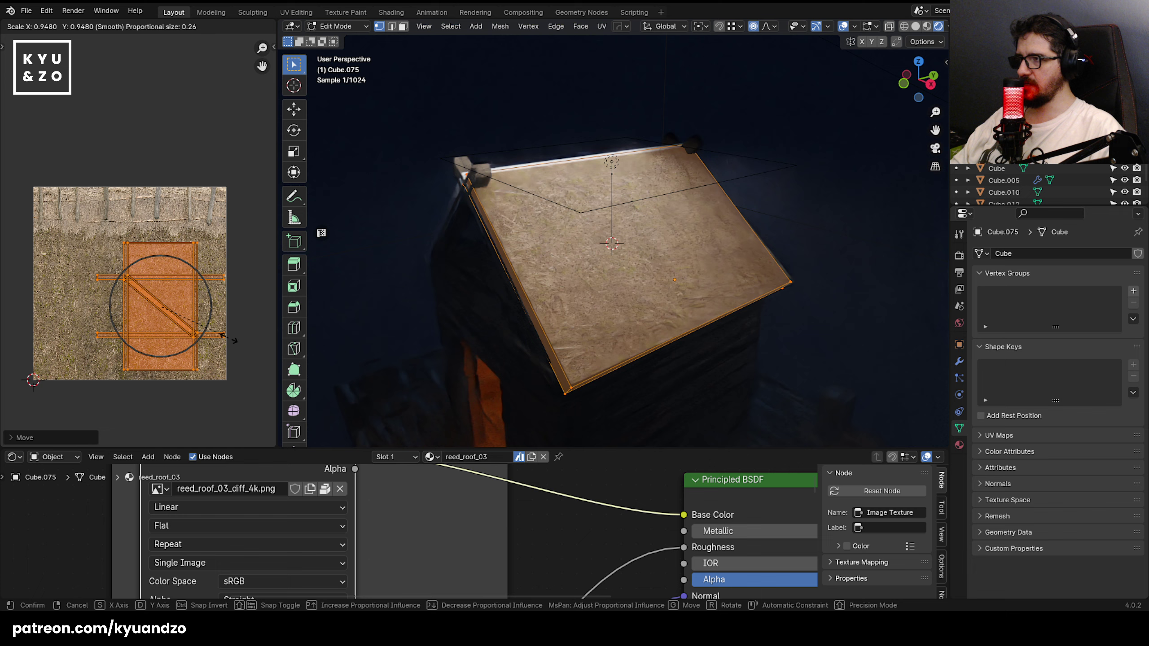
click(233, 339)
scroll(637, 270, up, 3)
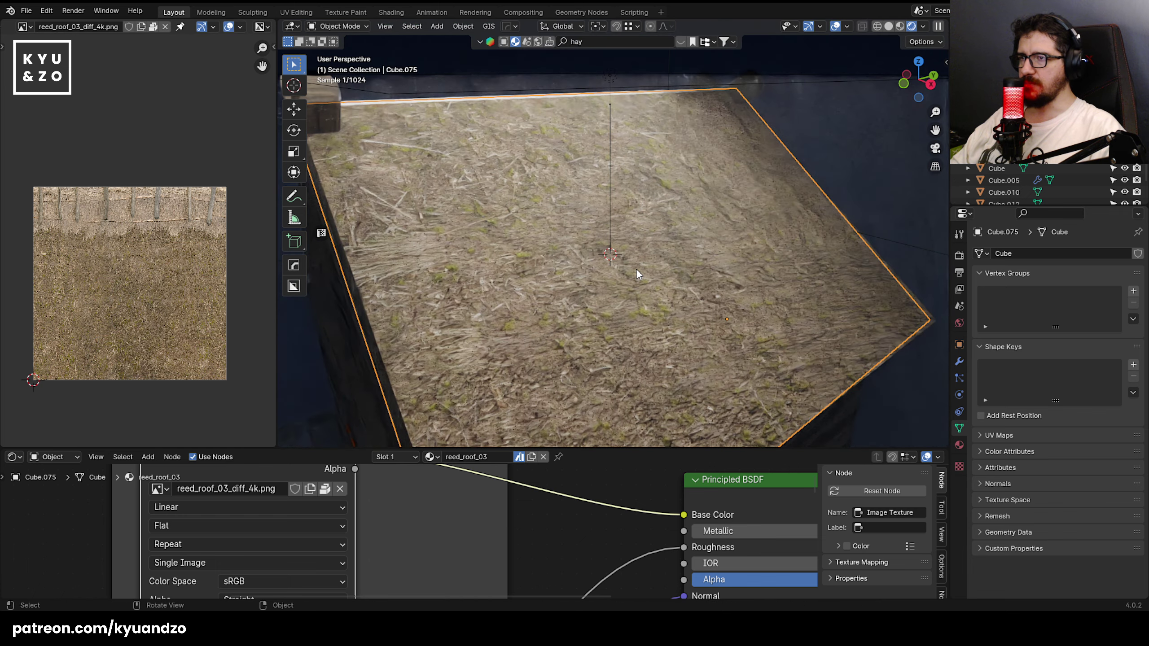
- Rotate the UV layout a quarter turn so the reeds run down the slope, and refit it to the reed area
key(r)
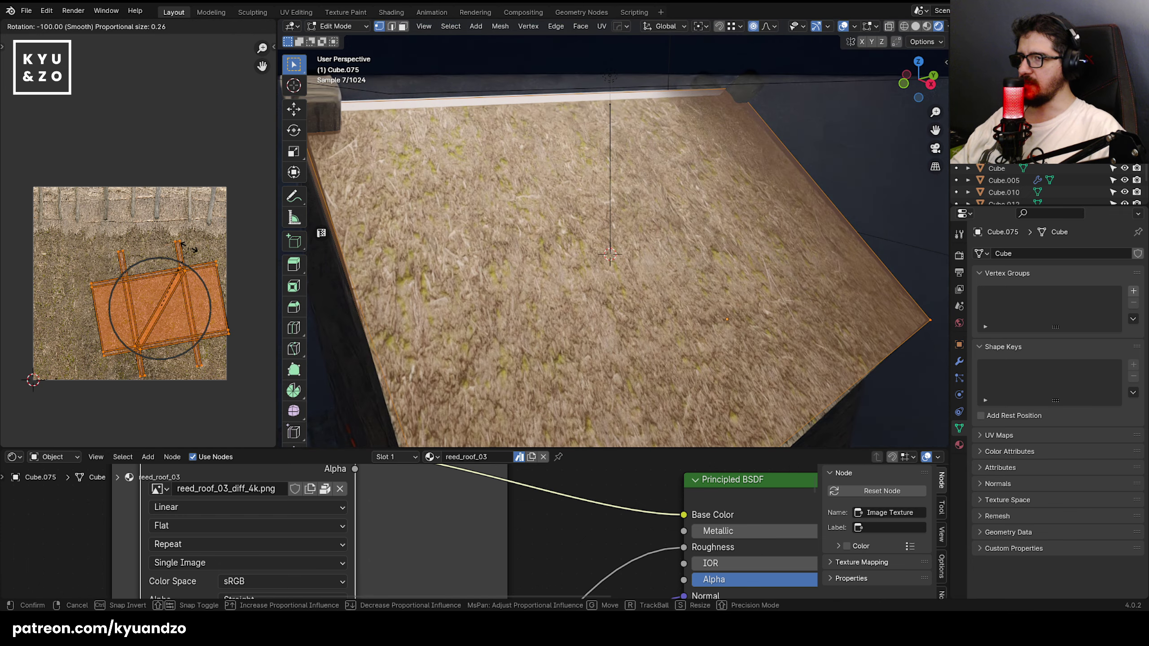
click(194, 254)
key(s)
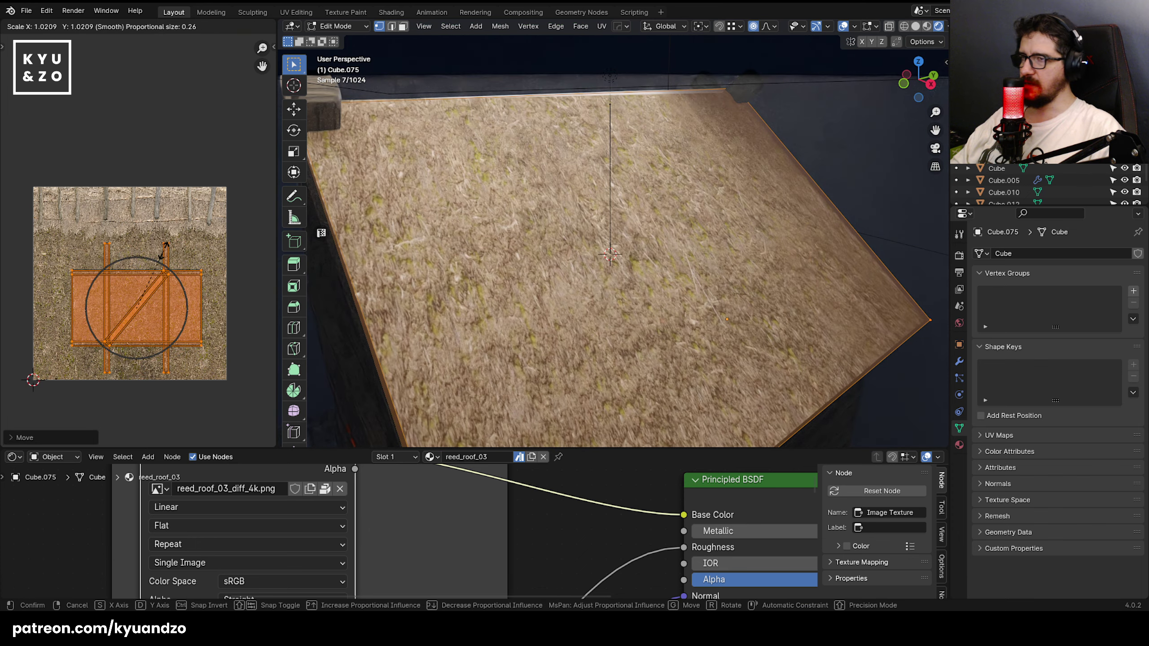
key(Return)
key(Tab)
scroll(491, 283, down, 6)
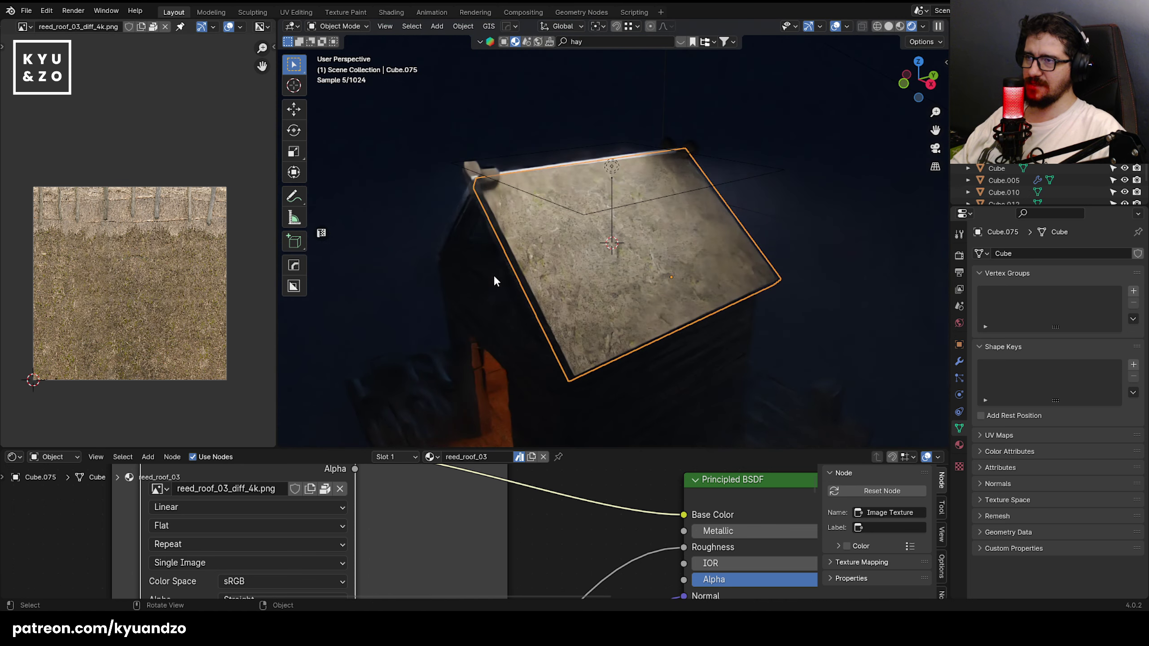
middle_drag(534, 208, 559, 249)
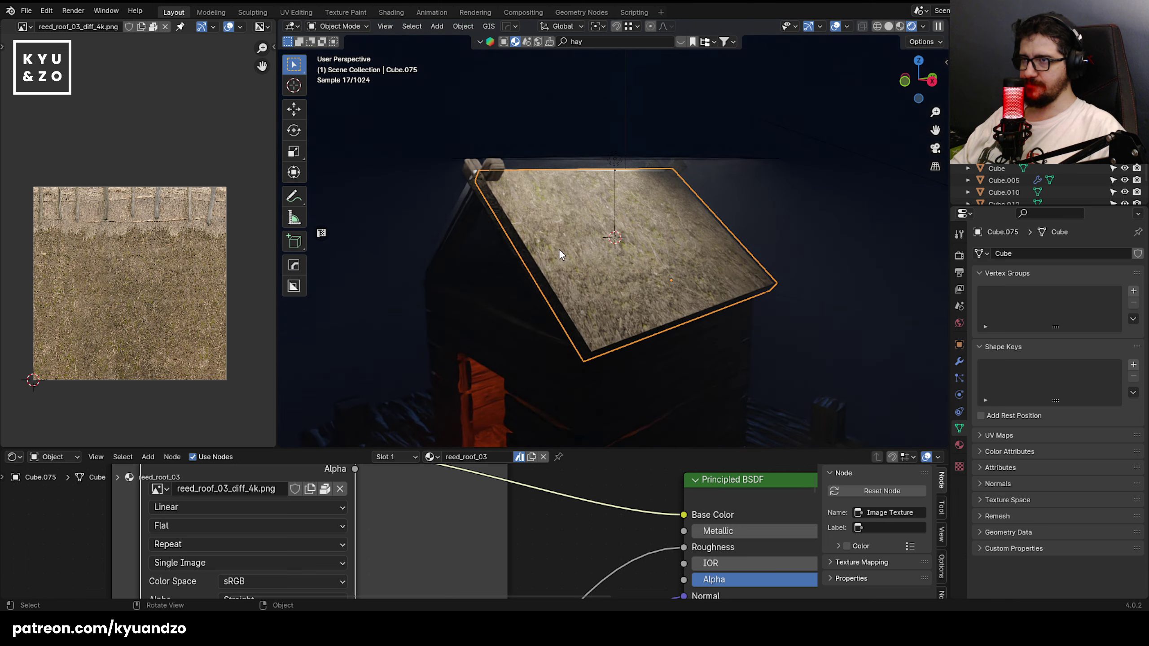
scroll(552, 243, down, 3)
scroll(523, 187, up, 6)
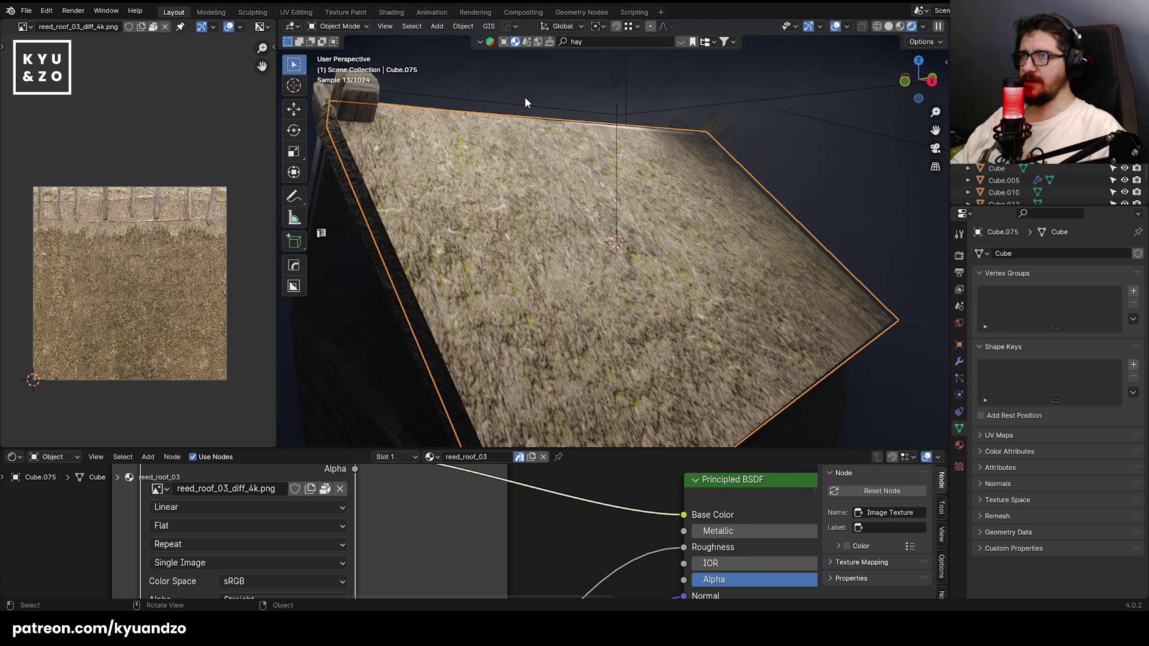
- Return to editing the board's mesh, widen the UV editor around the layout and bring up the UV Squares tools
key(Tab)
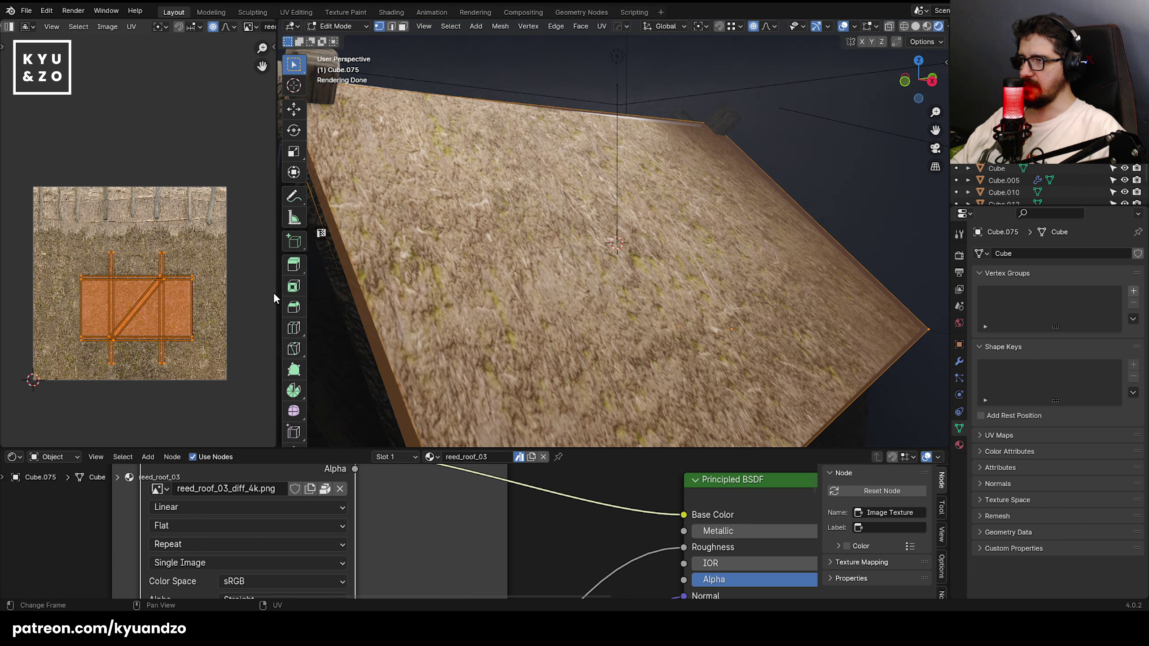
drag(275, 293, 361, 294)
scroll(211, 304, up, 1)
shift+middle_drag(157, 313, 127, 184)
scroll(128, 184, up, 1)
key(n)
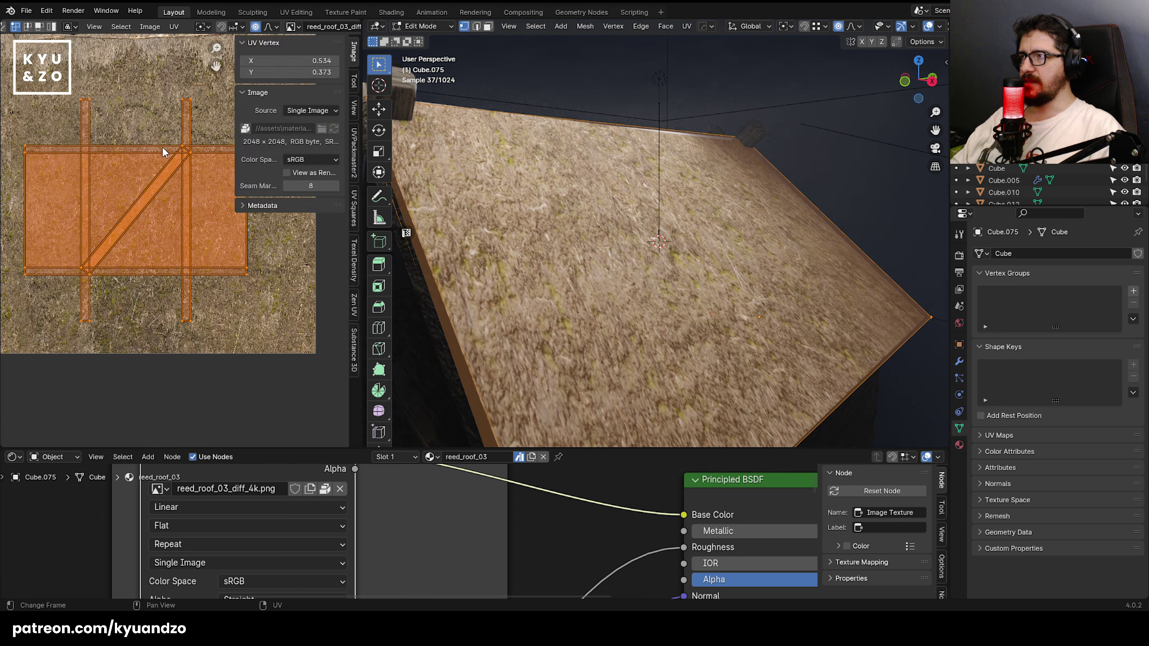
shift+middle_drag(156, 88, 135, 161)
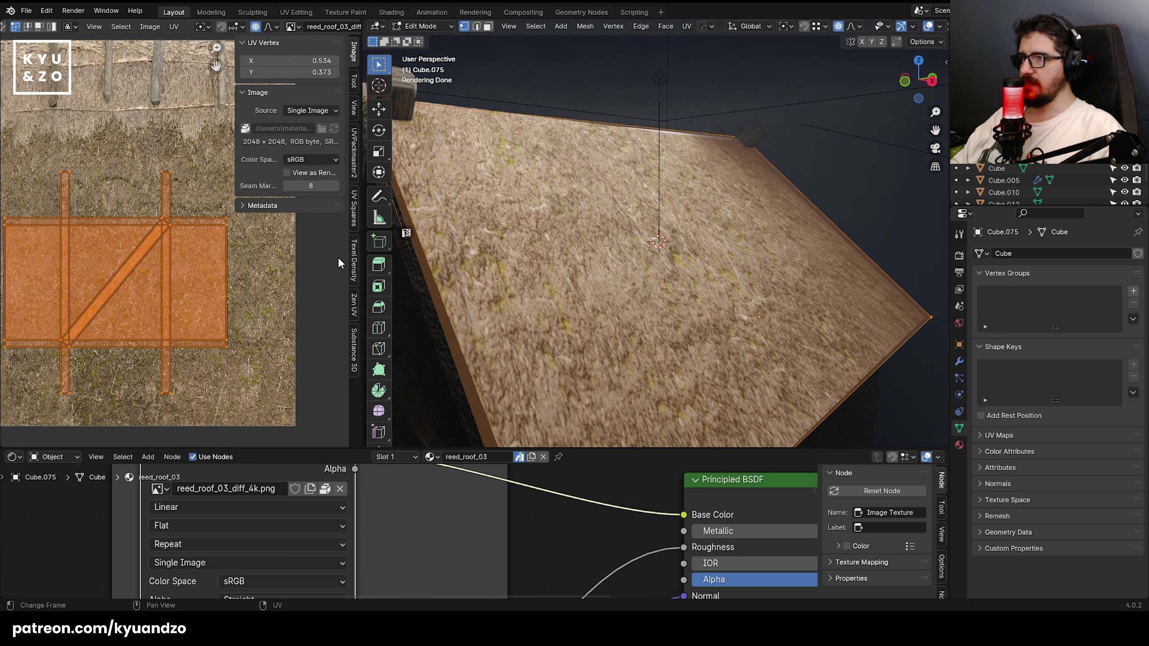
click(354, 208)
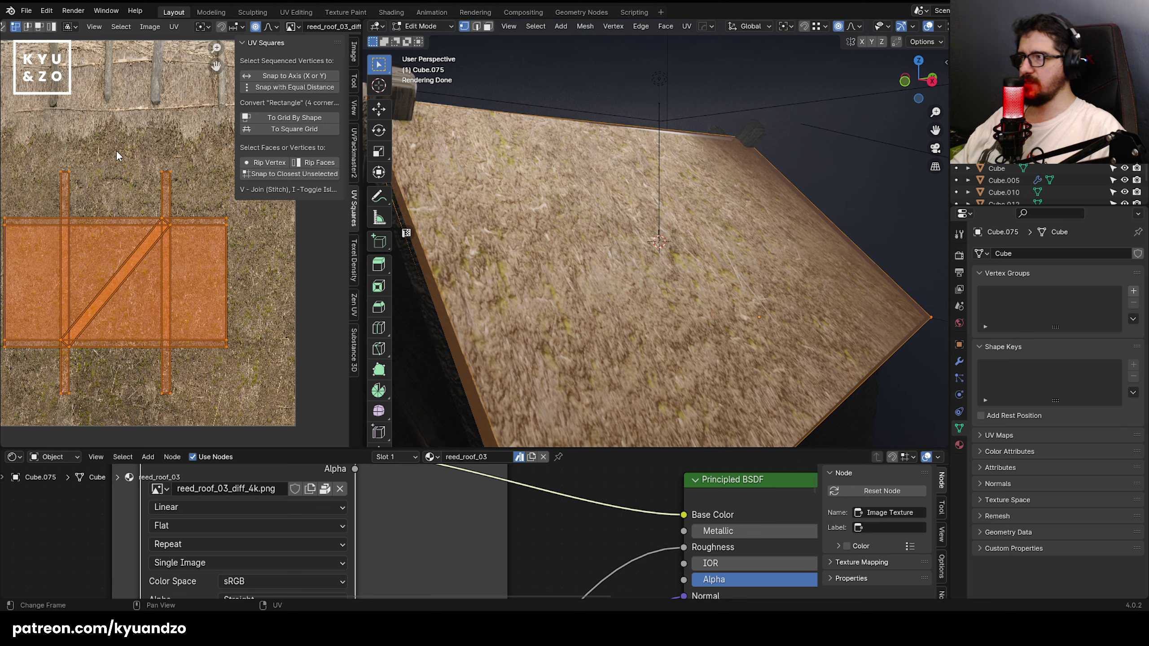
- Try straightening the diagonal UV strips with UV Squares' To Grid By Shape and To Square Grid, undoing each attempt
key(alt+a)
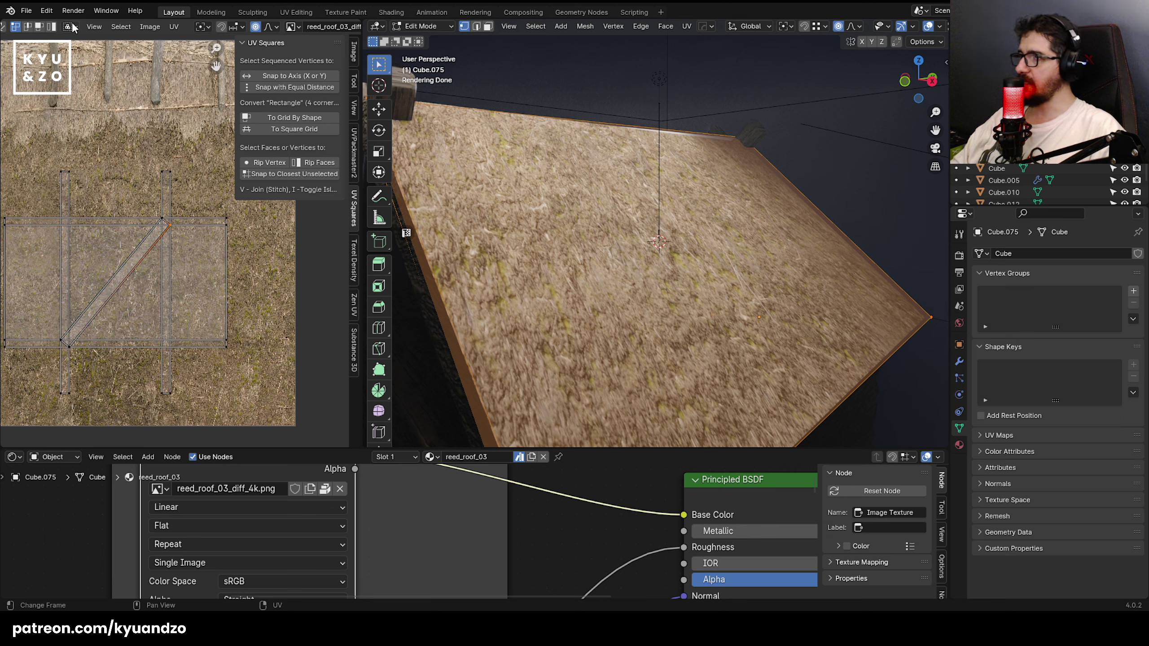
click(51, 26)
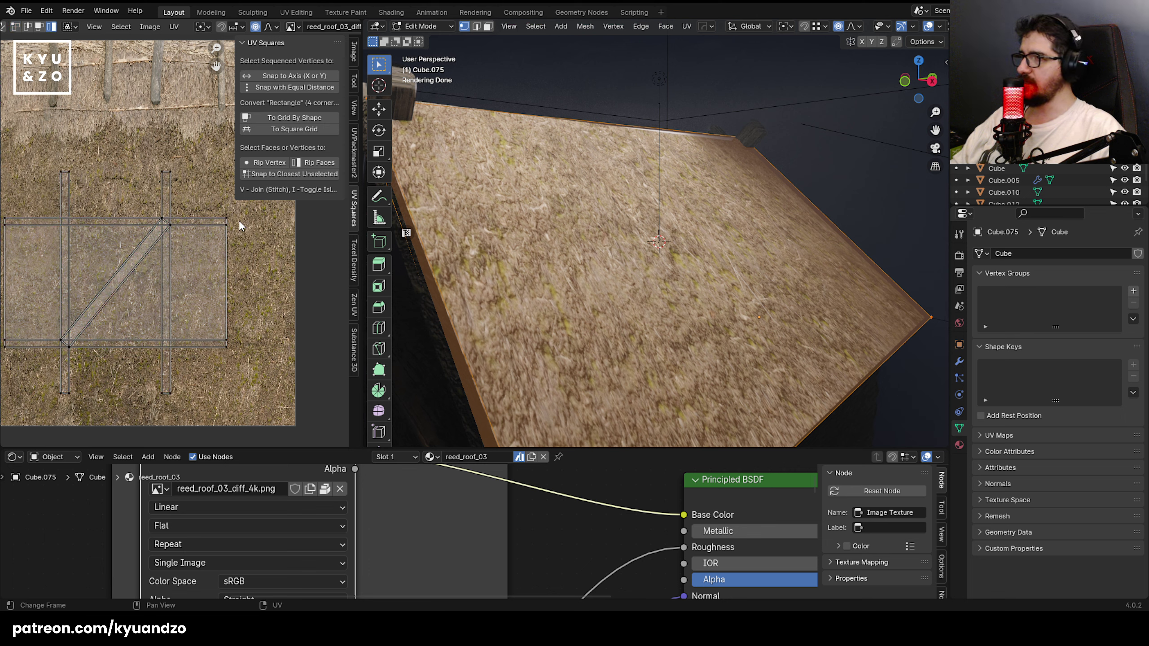
click(170, 224)
click(170, 224)
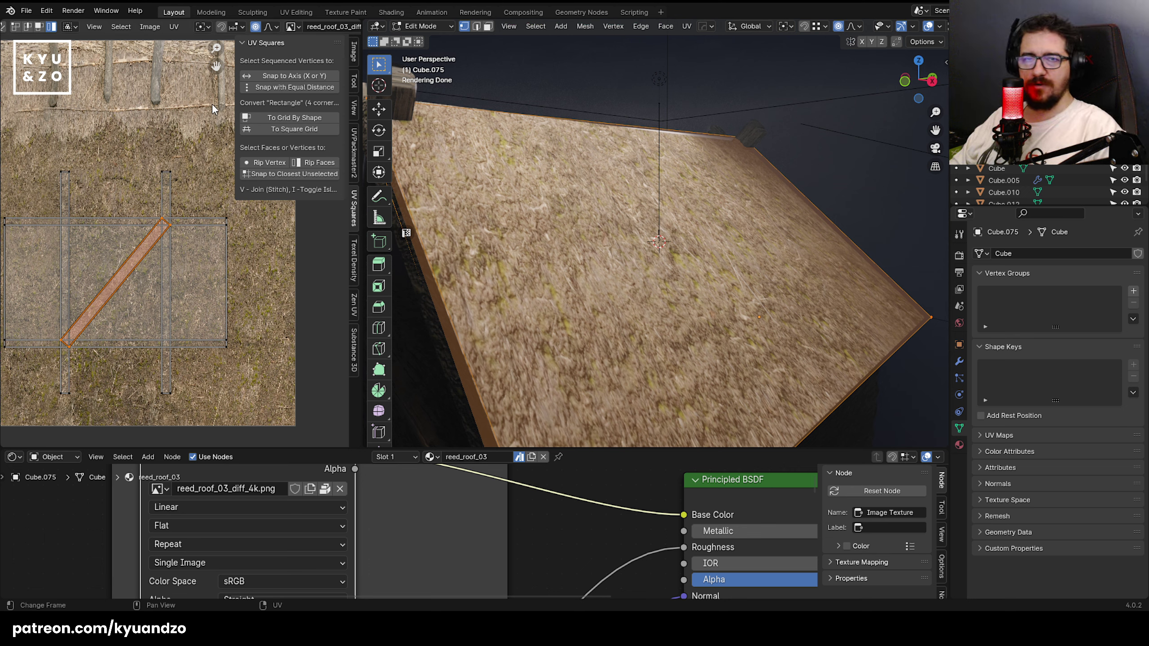
click(281, 119)
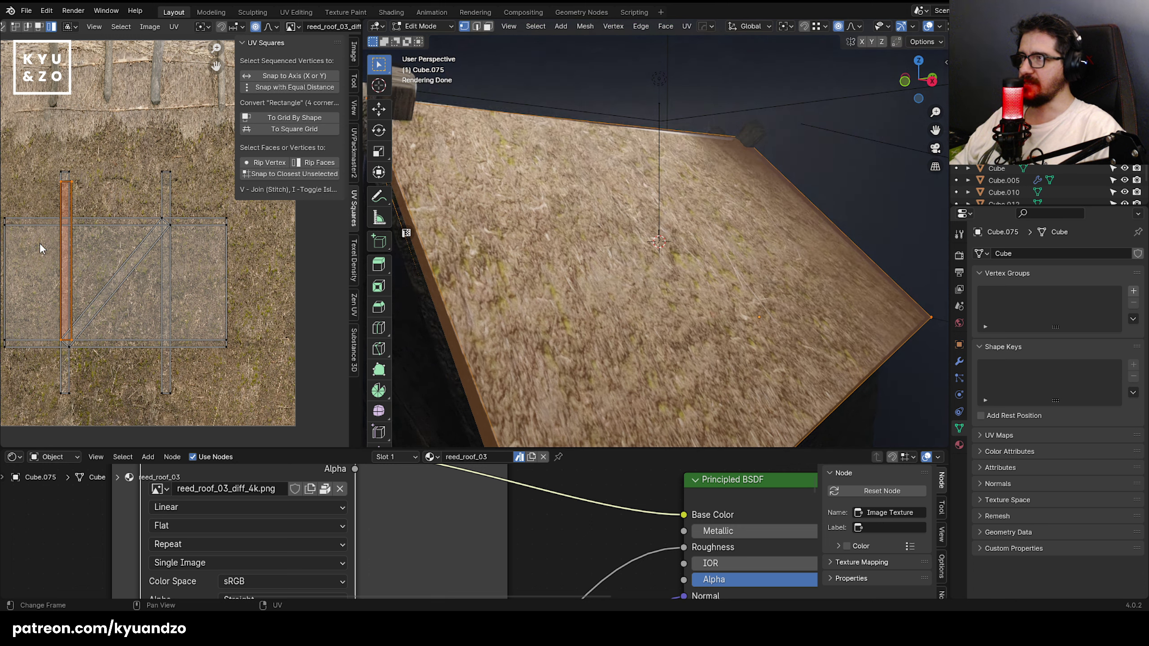
key(ctrl+z)
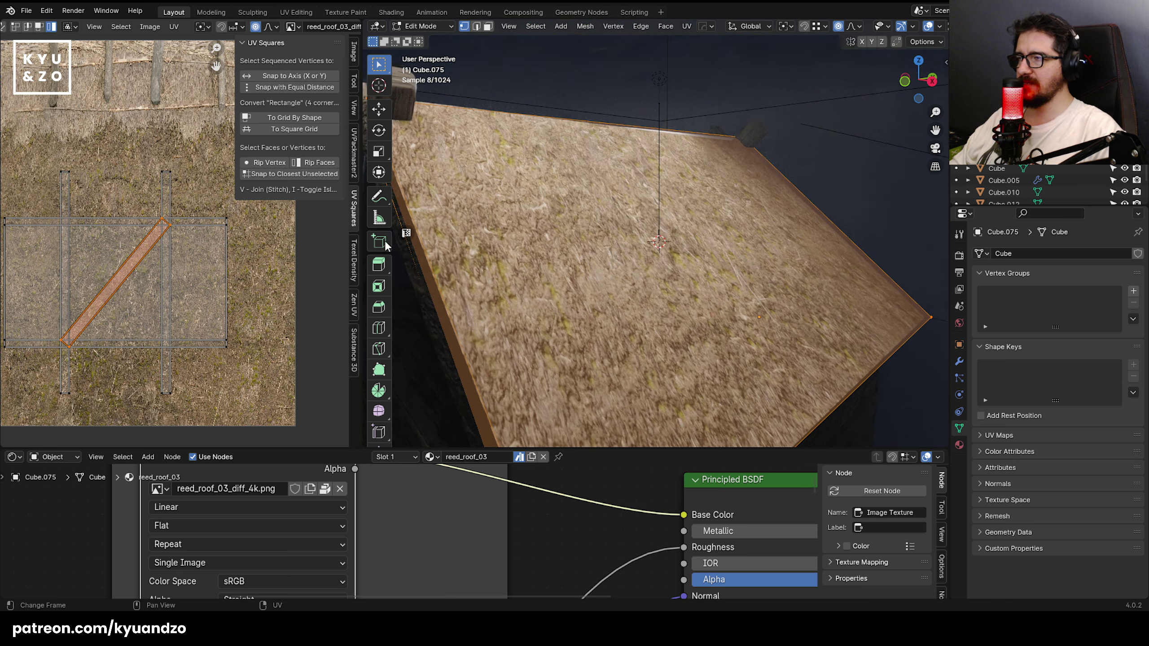
click(291, 117)
key(ctrl+z)
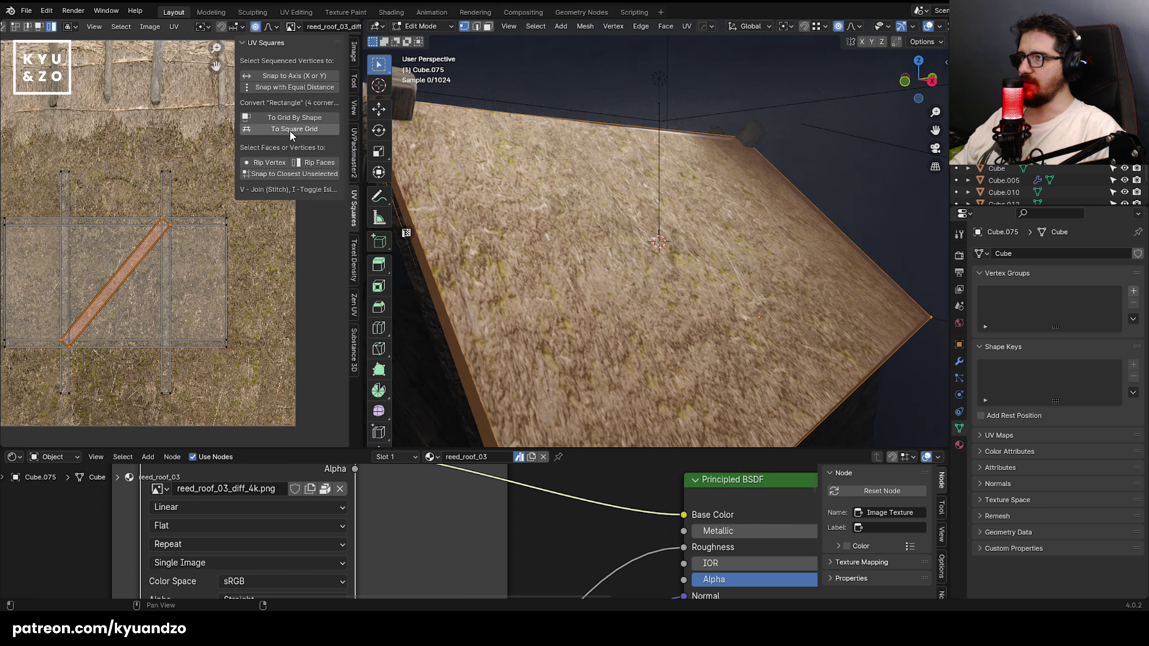
click(290, 130)
key(ctrl+z)
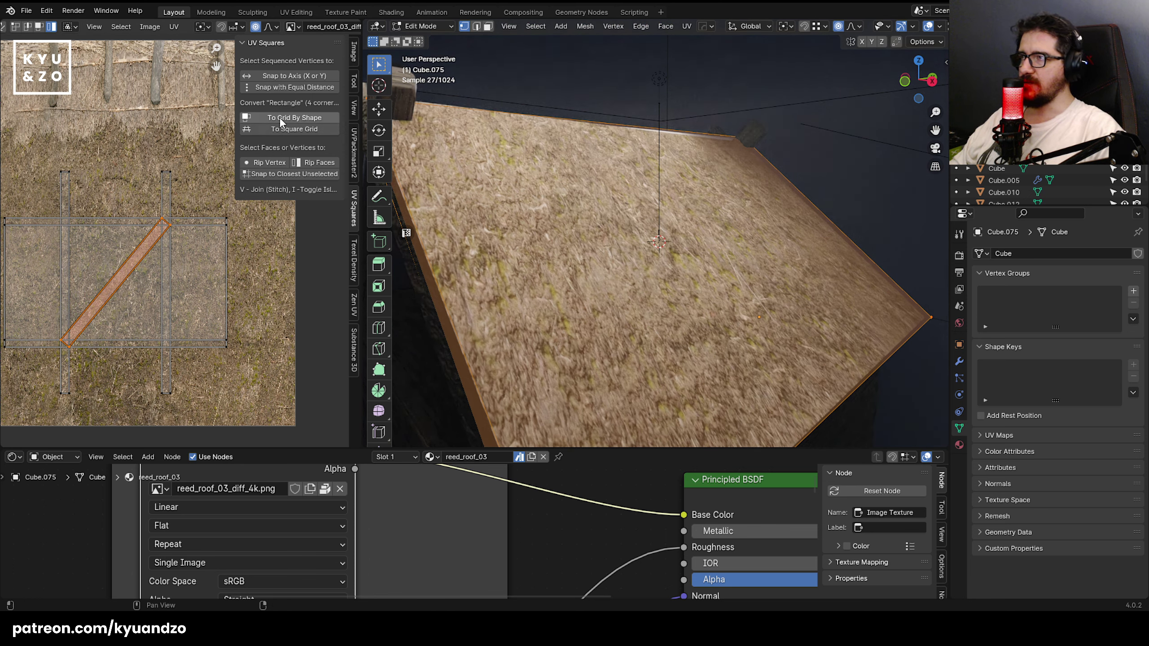
click(289, 118)
middle_drag(543, 204, 596, 237)
key(ctrl+z)
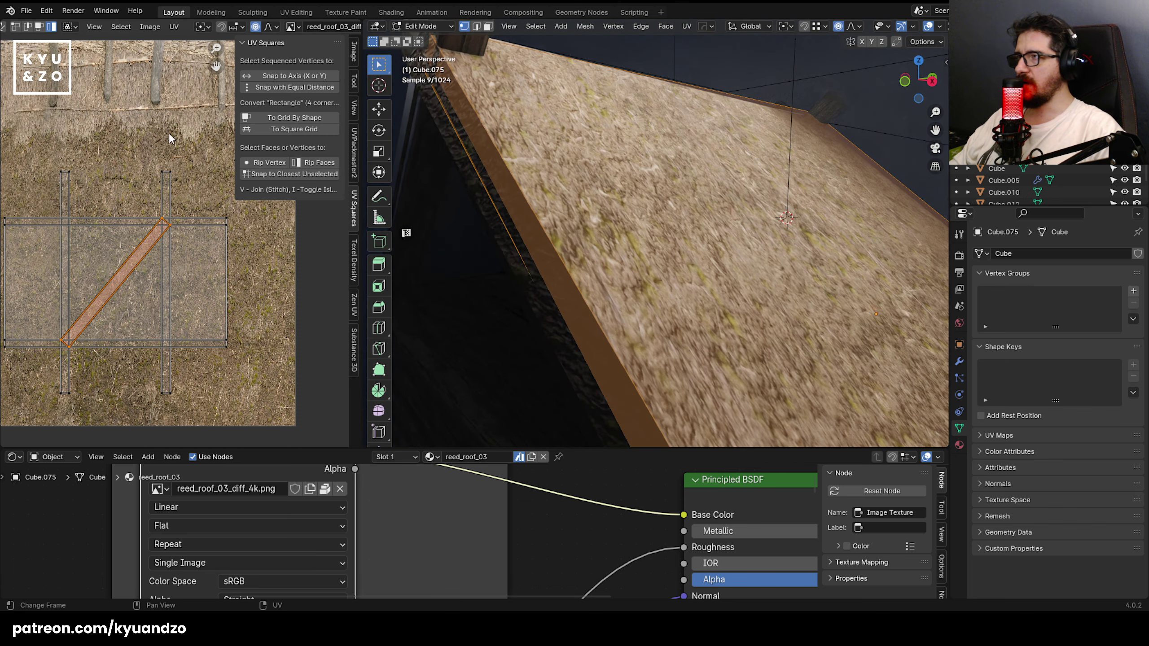
- Turn on UV sync selection and select the board's edge face whose UV strip runs diagonally
scroll(20, 23, up, 2)
scroll(20, 23, up, 1)
click(33, 27)
key(alt+a)
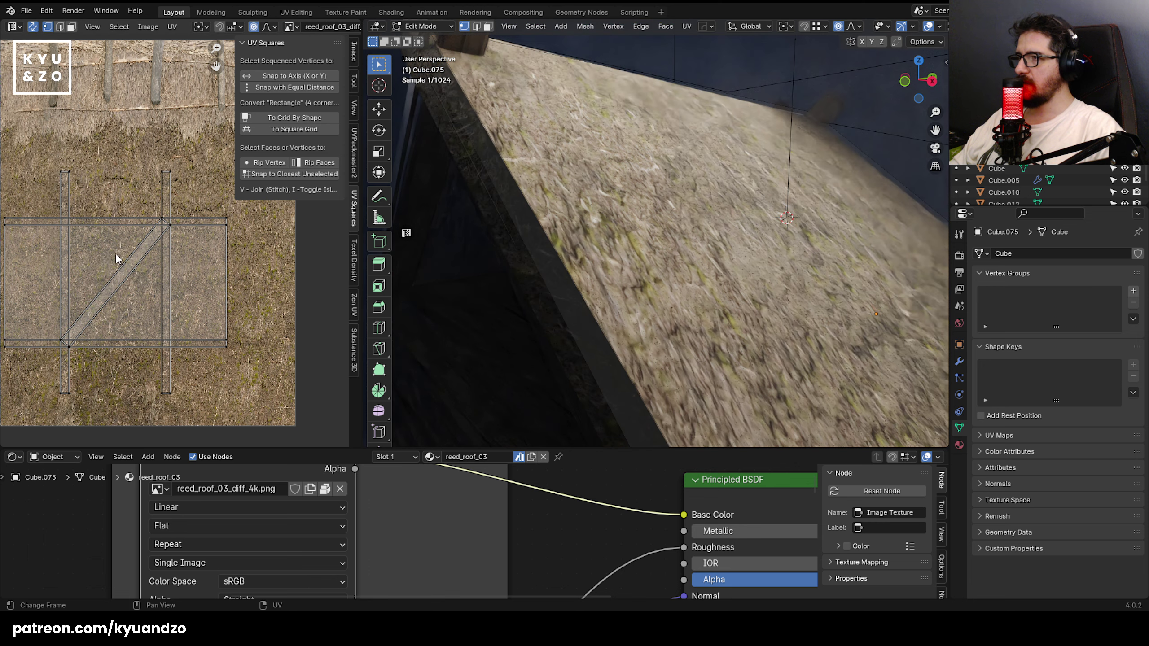
click(159, 221)
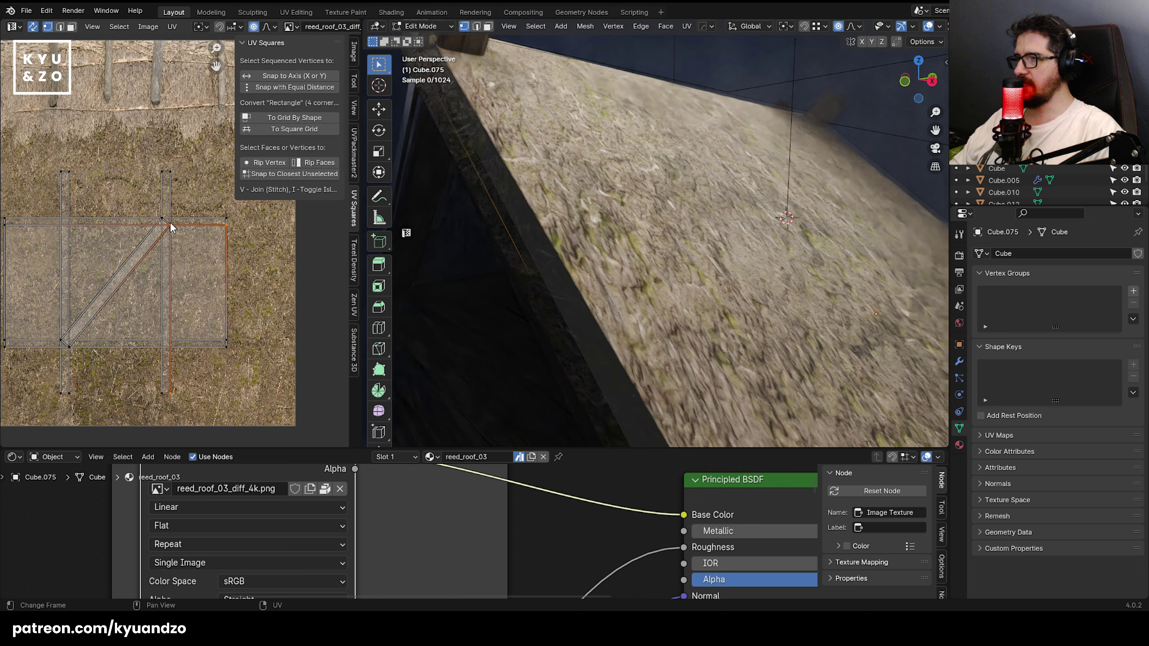
key(3)
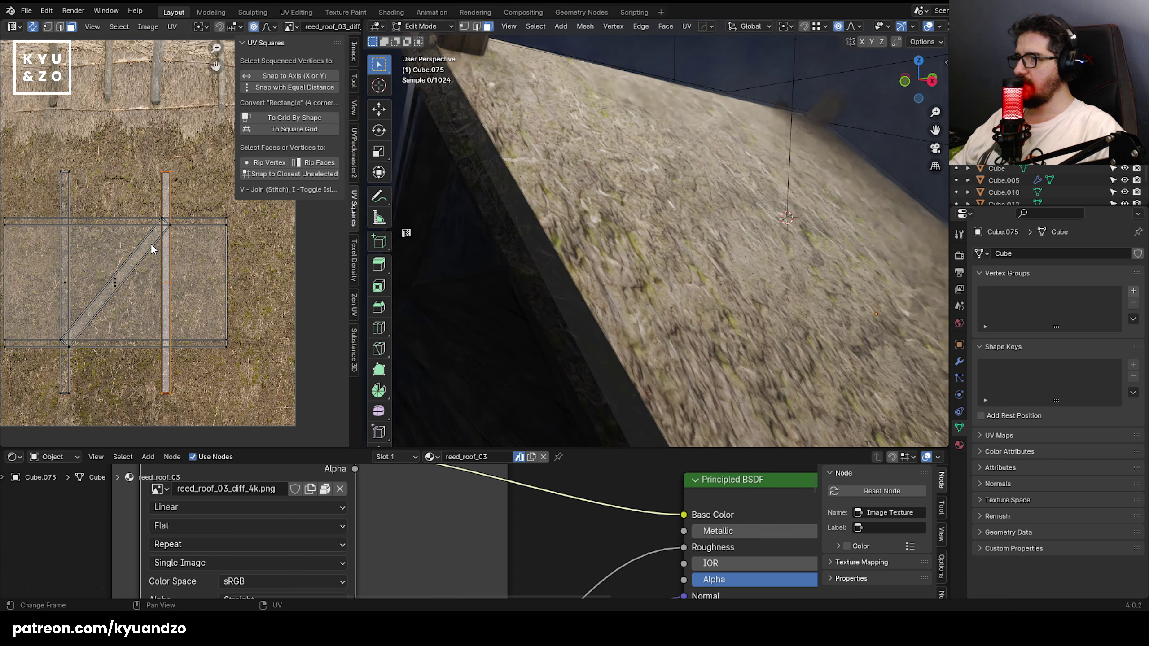
click(150, 244)
click(117, 292)
scroll(656, 240, down, 4)
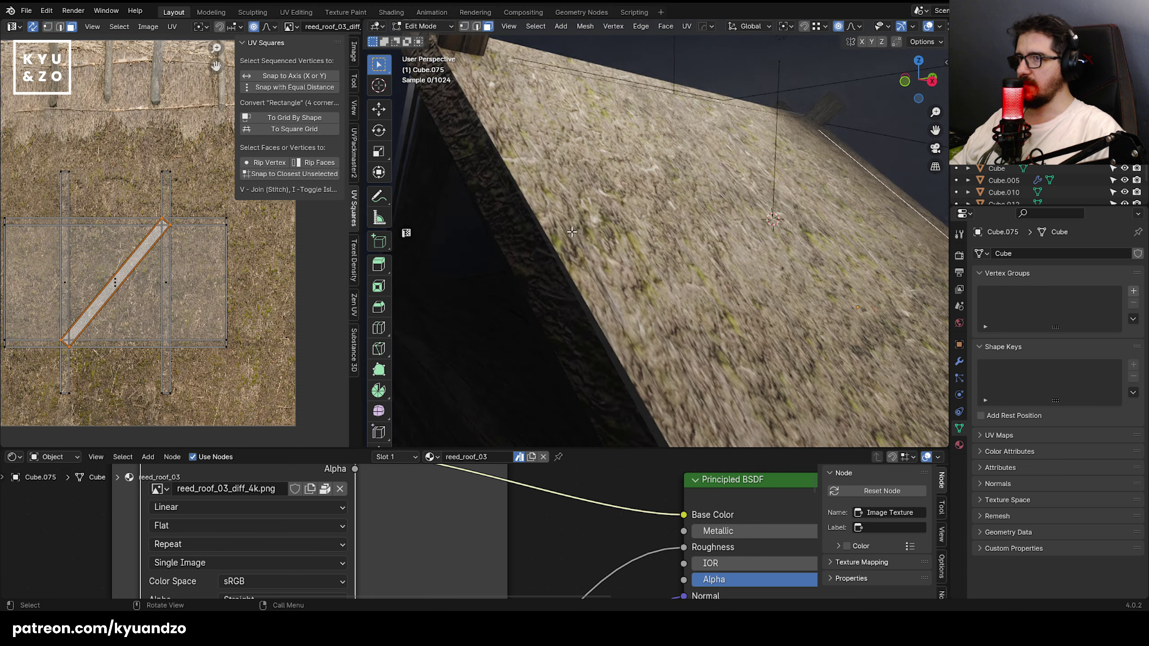
- Switch the viewport shading to Material Preview and bring the board's selected gable edge face into close view
key(shift+grave)
key(w)
key(w)
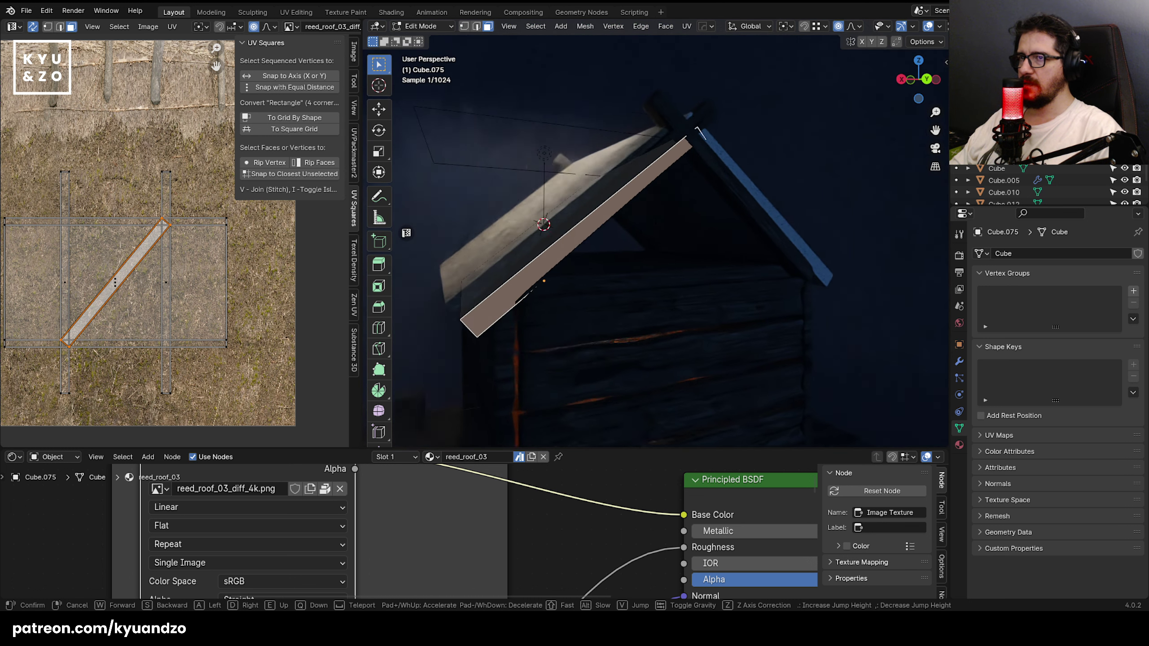
click(560, 283)
scroll(925, 25, down, 3)
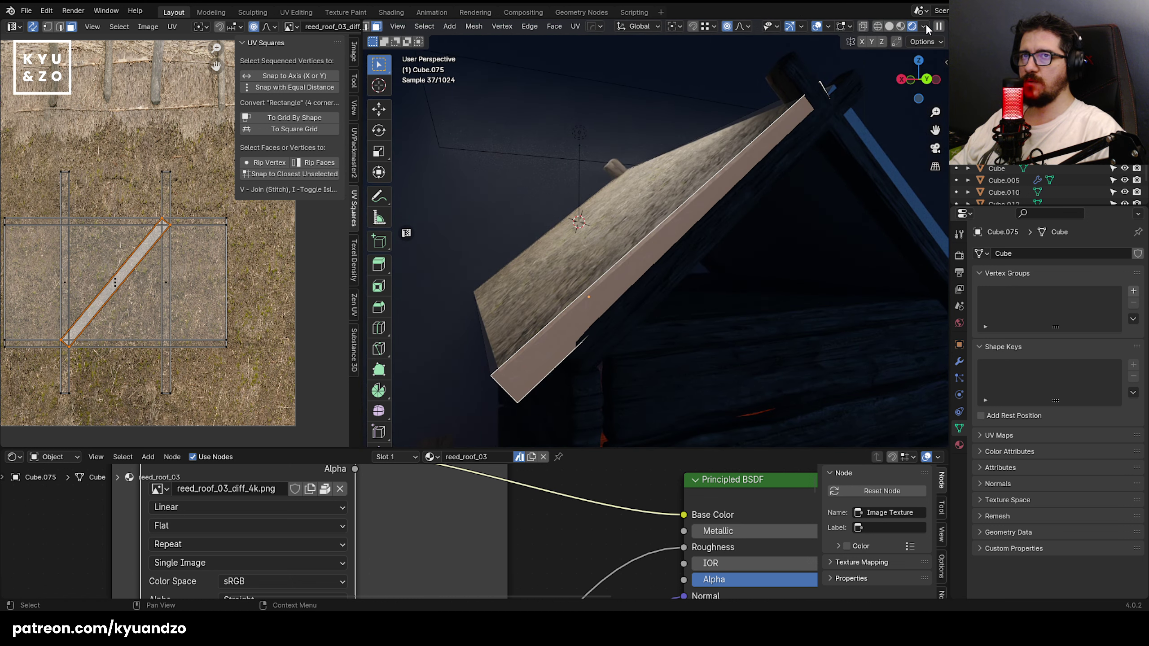
click(915, 26)
key(shift+grave)
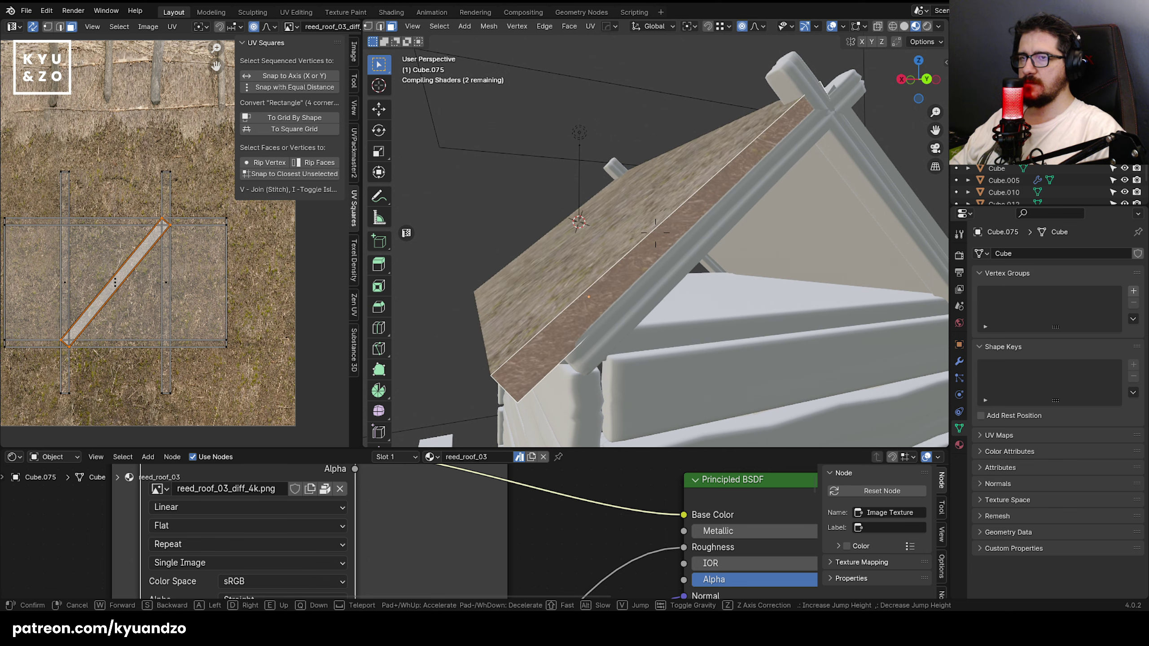
key(w)
click(558, 237)
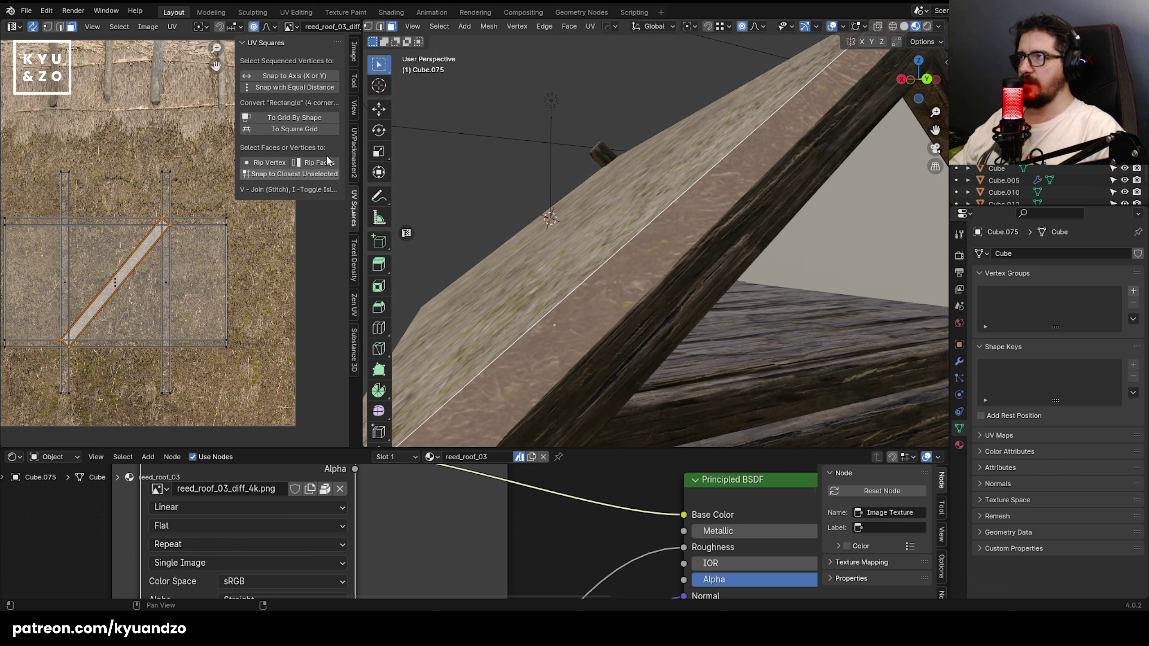
key(shift+grave)
click(585, 293)
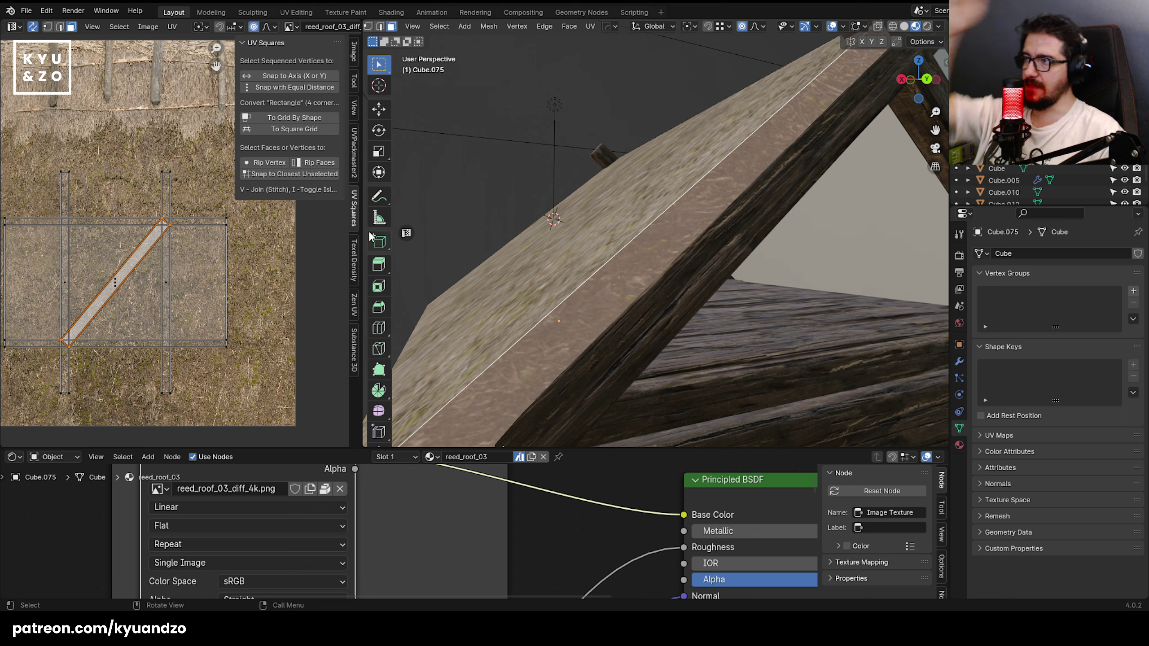
- Turn off UV sync selection, straighten the edge face's diagonal UV strip with To Grid By Shape, and return to Object Mode
click(266, 116)
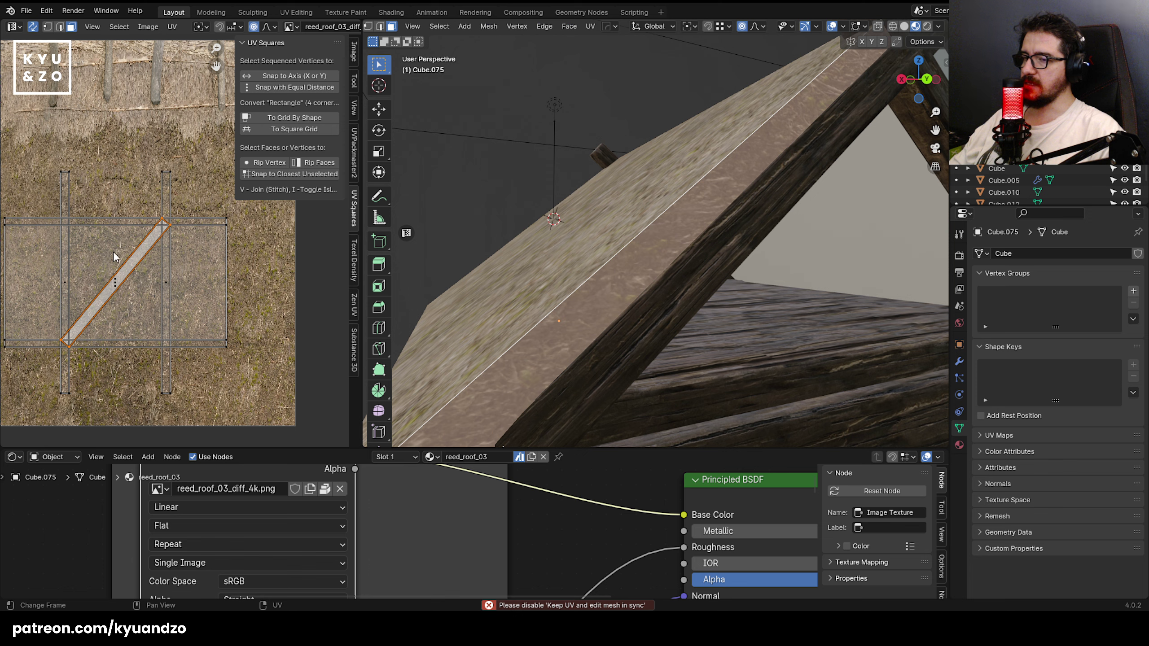
click(33, 27)
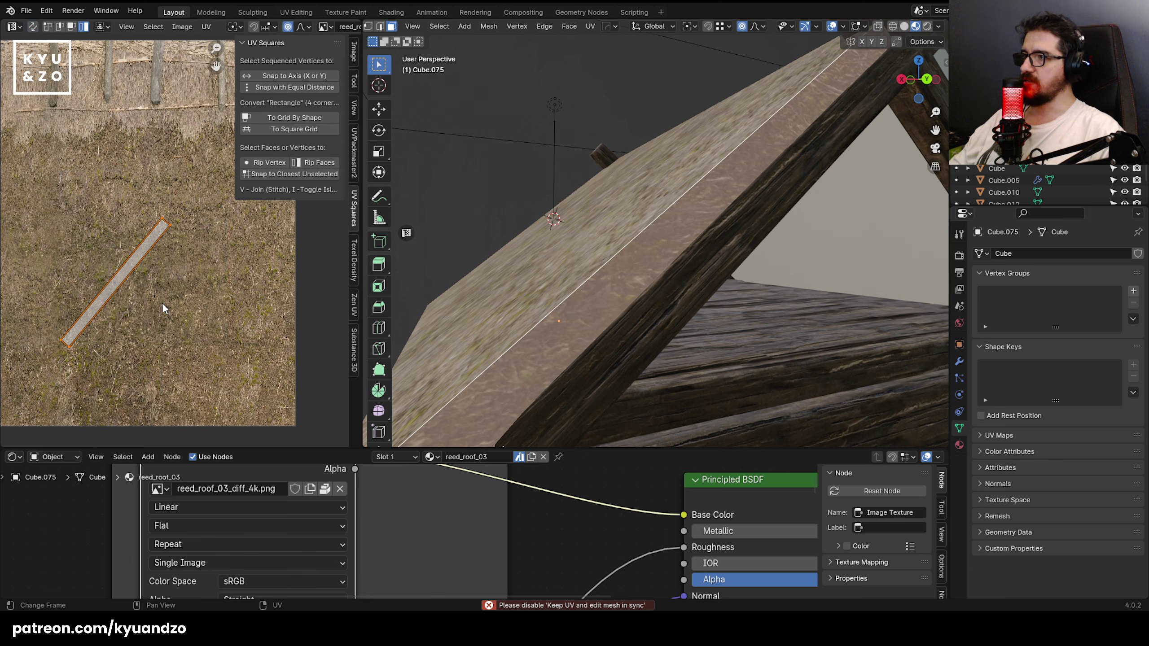
click(309, 117)
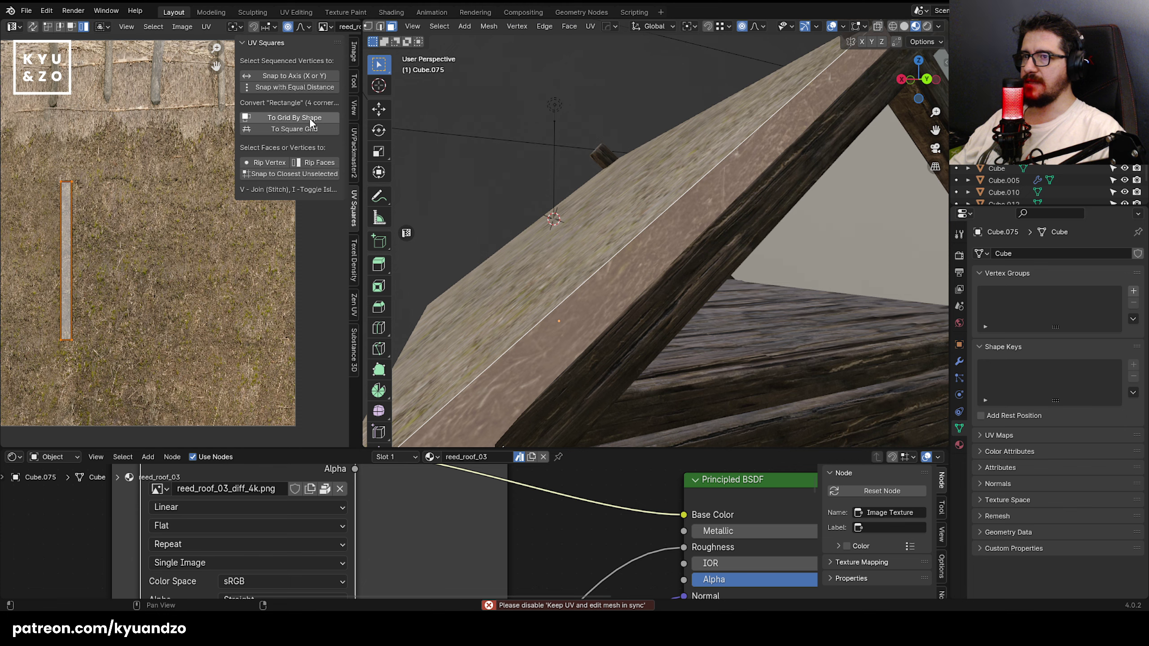
scroll(697, 198, down, 2)
key(Tab)
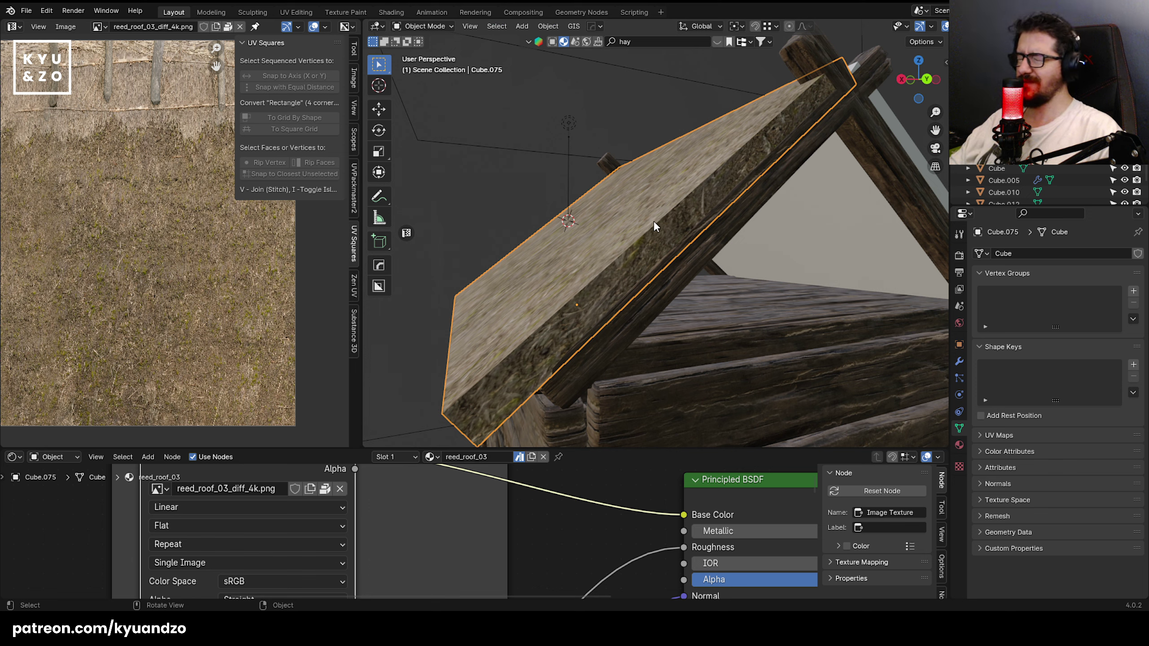
- Re-enter the board's mesh, cancel a trial move of the strip's UVs, and reapply To Grid By Shape to the still-diagonal strip
key(Tab)
key(Tab)
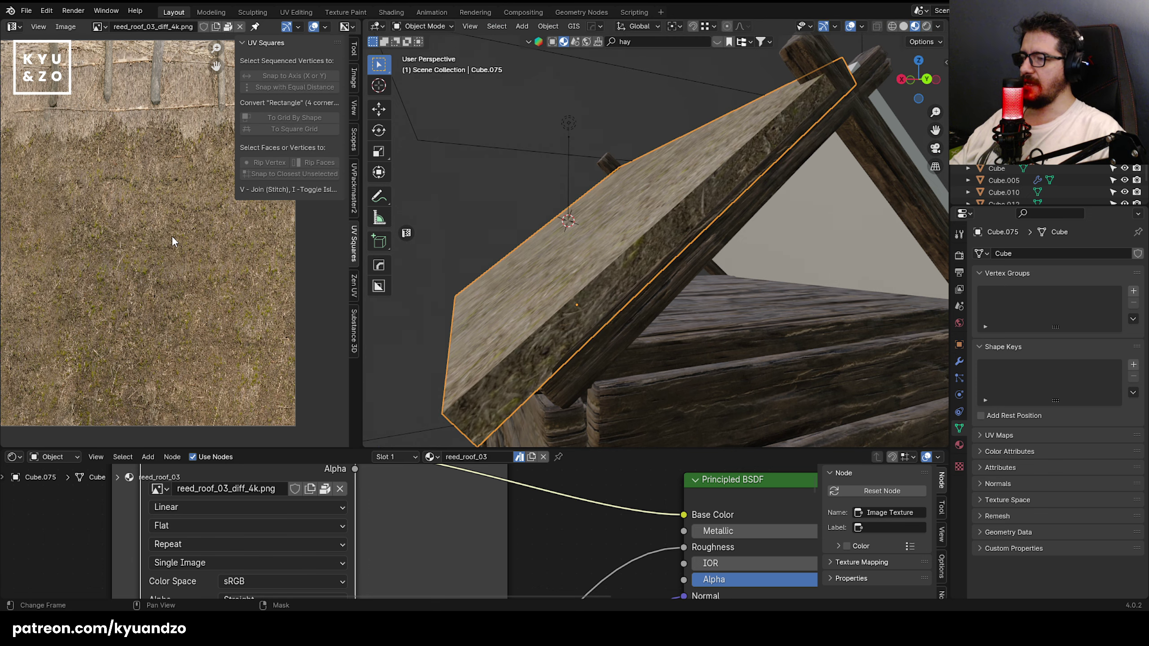
key(Tab)
scroll(172, 235, up, 3)
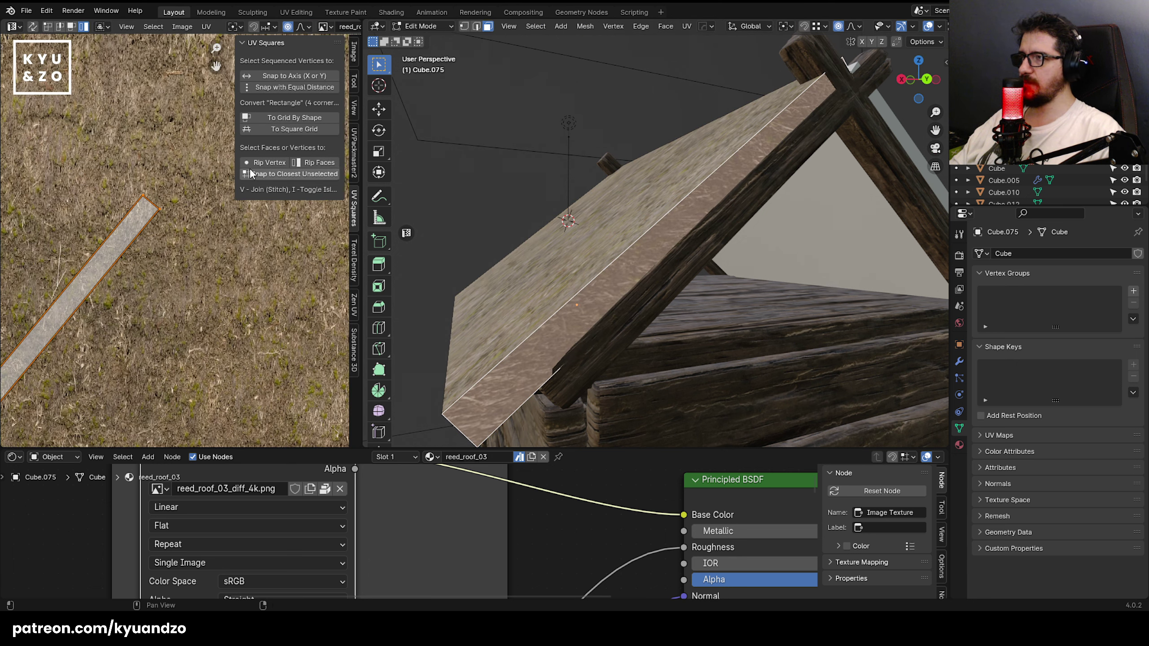
scroll(149, 218, down, 2)
key(g)
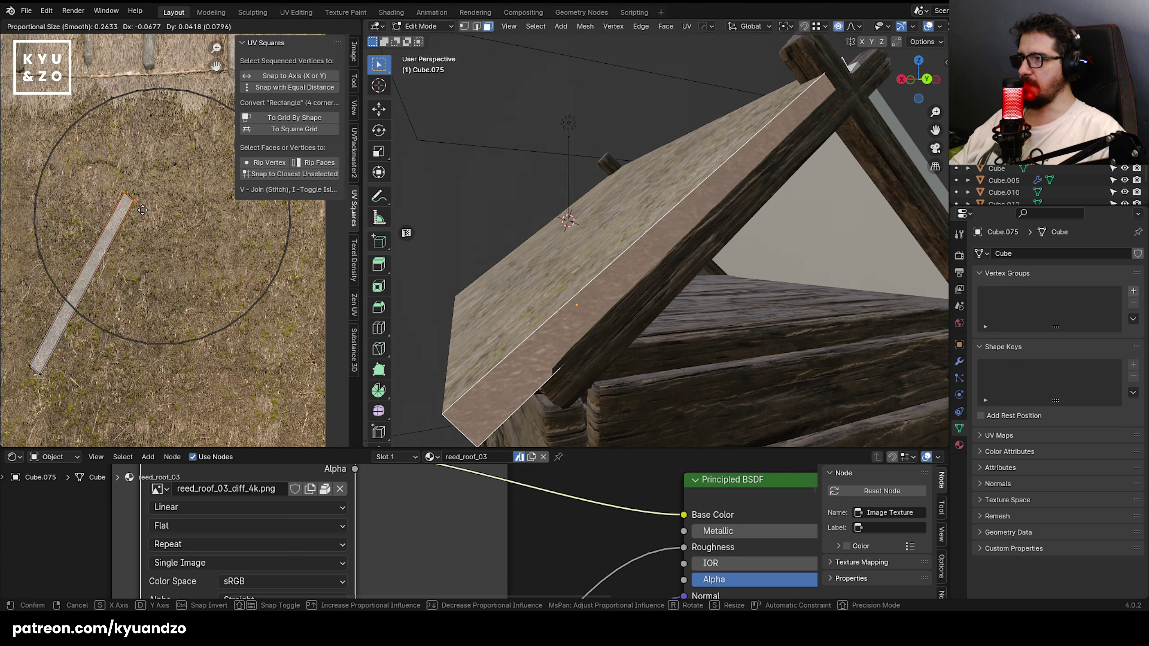
right_click(79, 209)
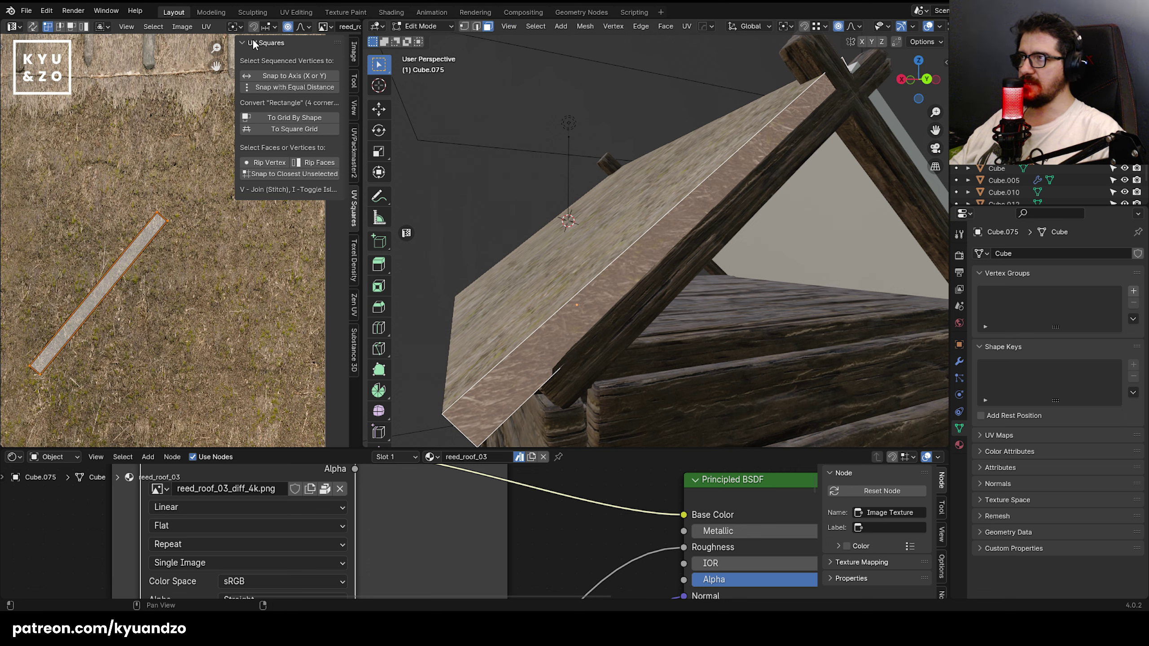
click(308, 114)
key(Tab)
scroll(600, 162, down, 5)
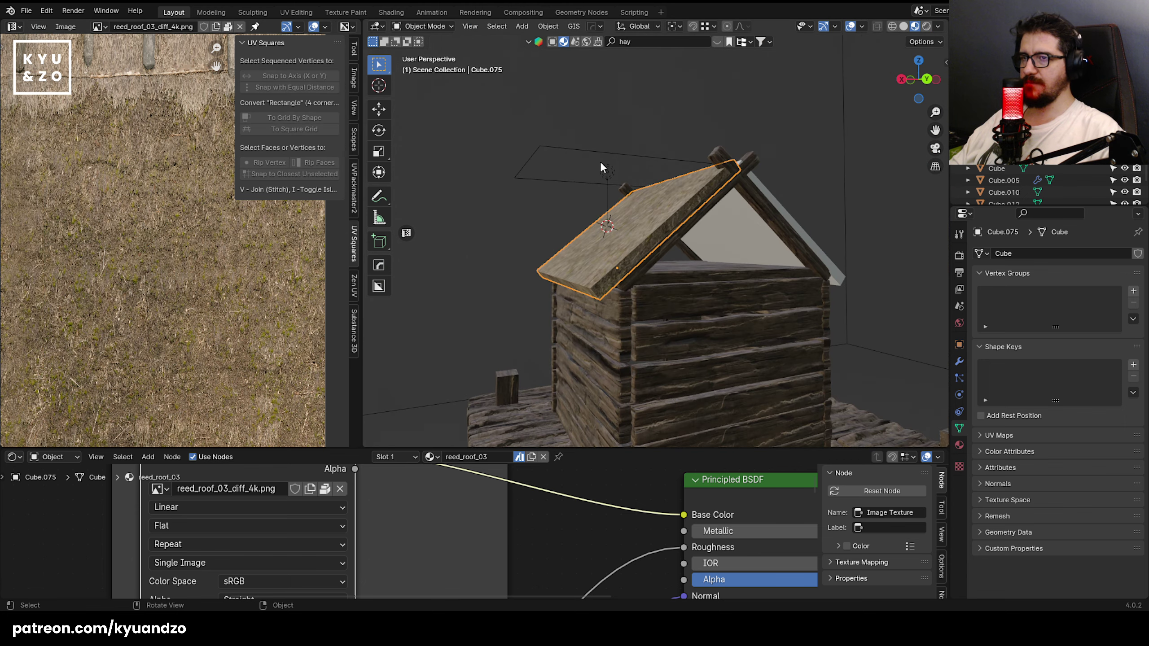
- Straighten the UV strip of the board's opposite gable edge face with To Grid By Shape, and save the file
middle_drag(599, 162, 698, 217)
scroll(698, 217, up, 4)
key(Tab)
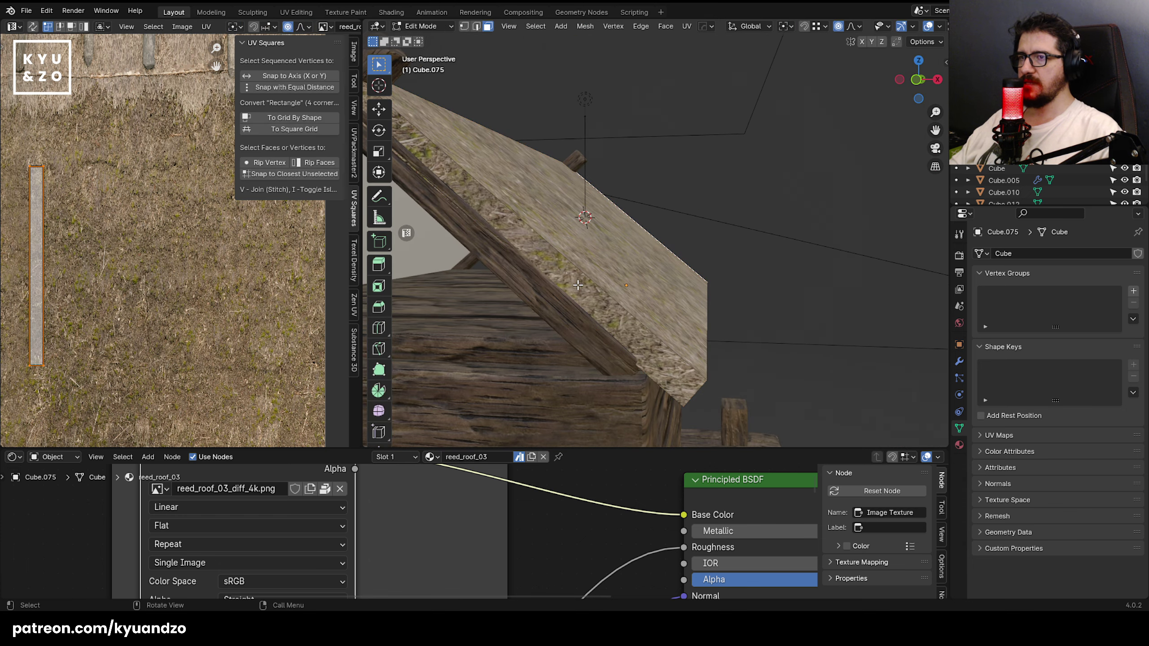
click(578, 285)
key(a)
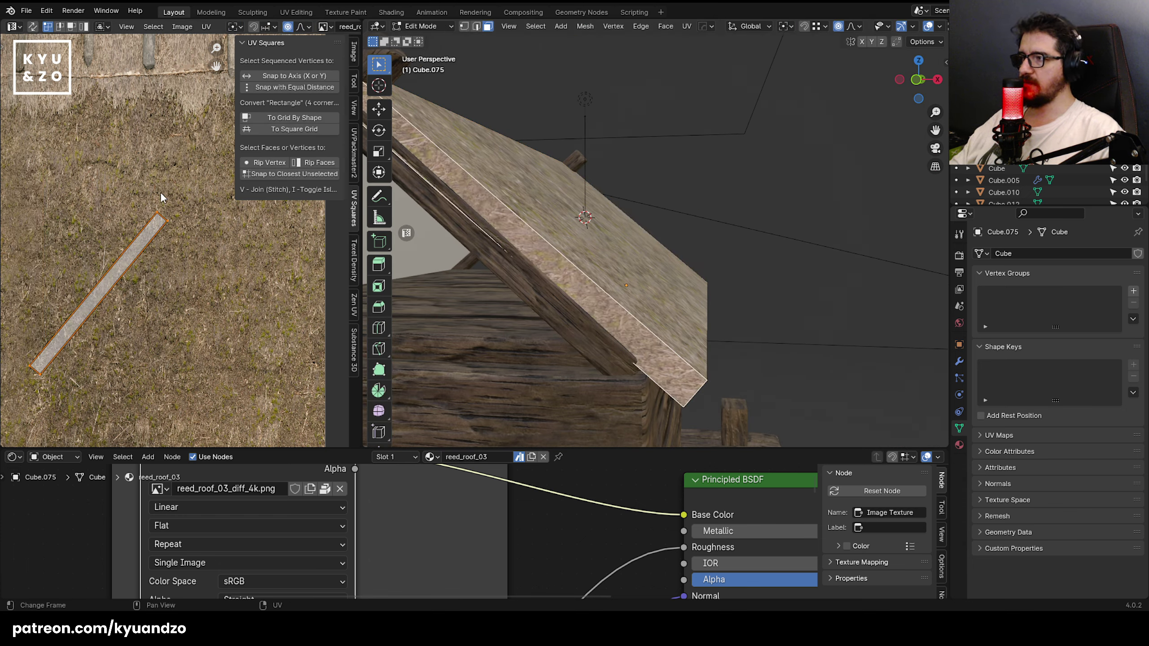
click(294, 116)
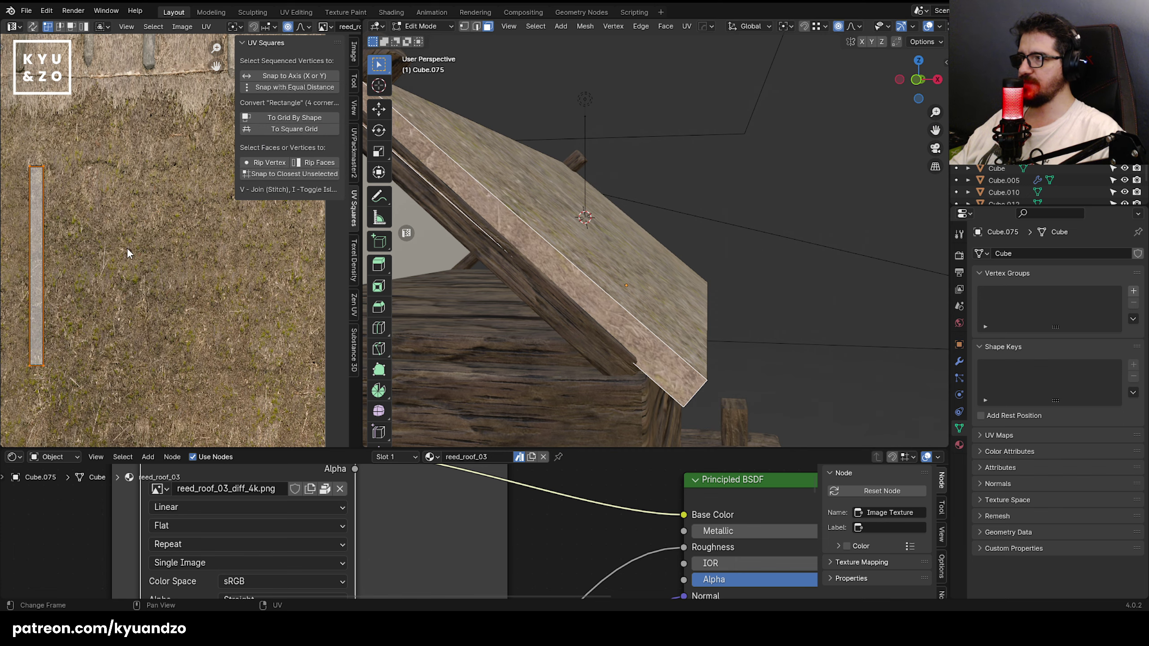
key(Home)
key(Tab)
scroll(566, 291, down, 4)
scroll(568, 288, up, 3)
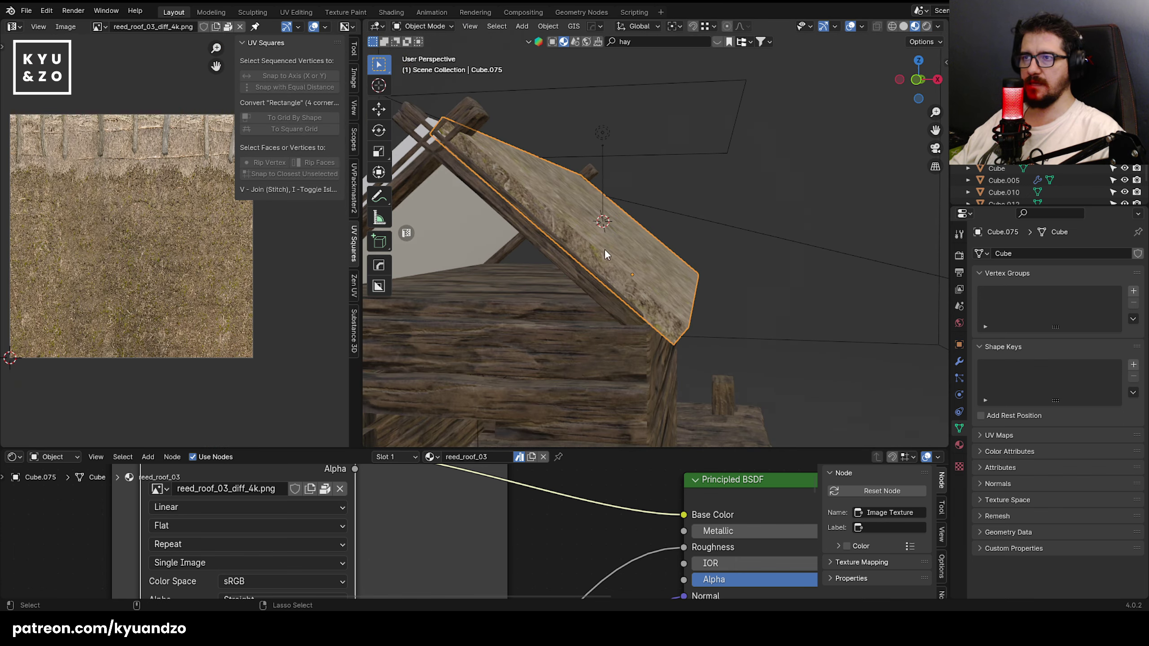
key(ctrl+s)
middle_drag(604, 249, 571, 213)
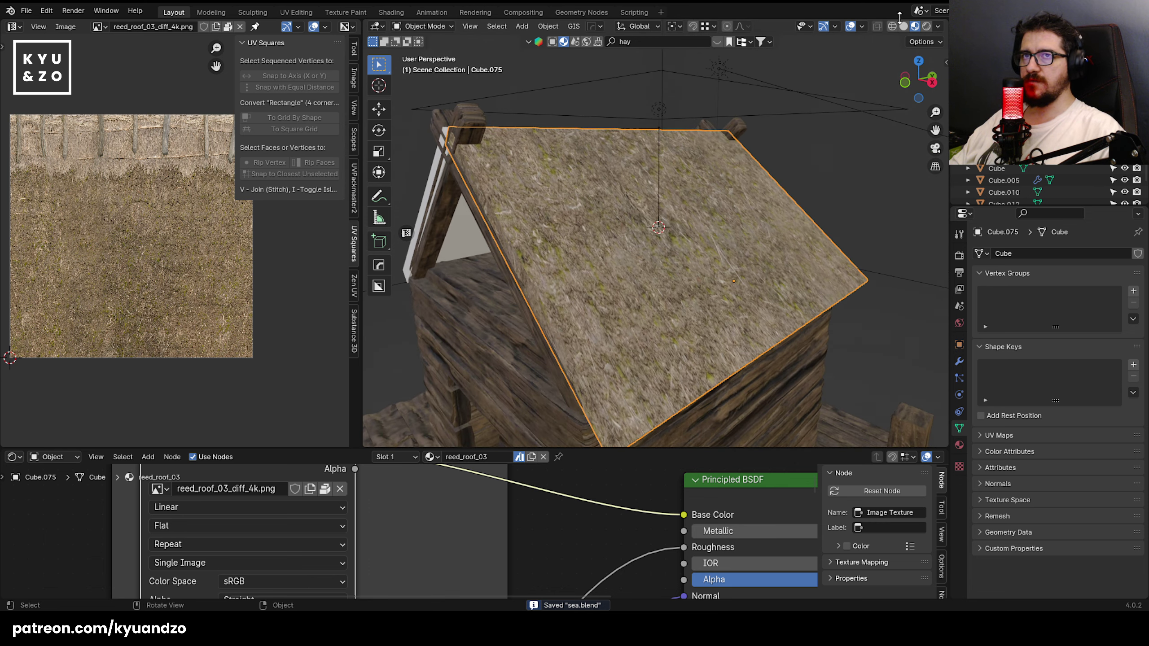
- View the roof from its other side and select the untextured sloped board
scroll(523, 293, down, 4)
scroll(536, 246, up, 5)
middle_drag(536, 247, 633, 258)
click(677, 229)
scroll(670, 240, down, 3)
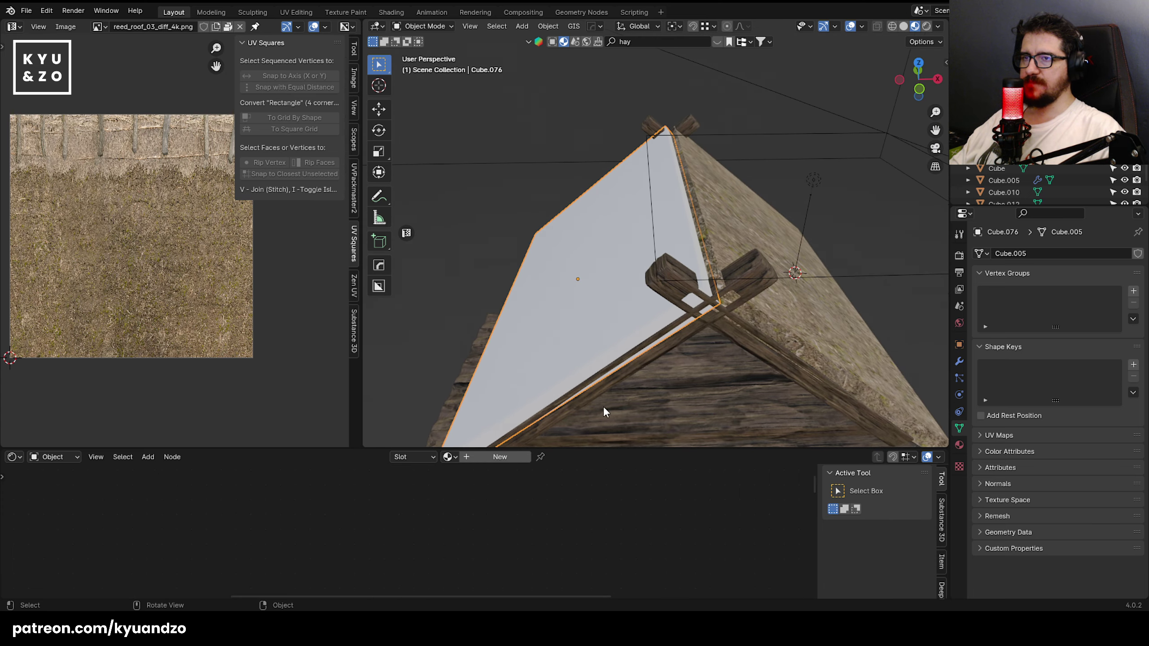
middle_drag(604, 406, 668, 360)
click(668, 360)
click(552, 310)
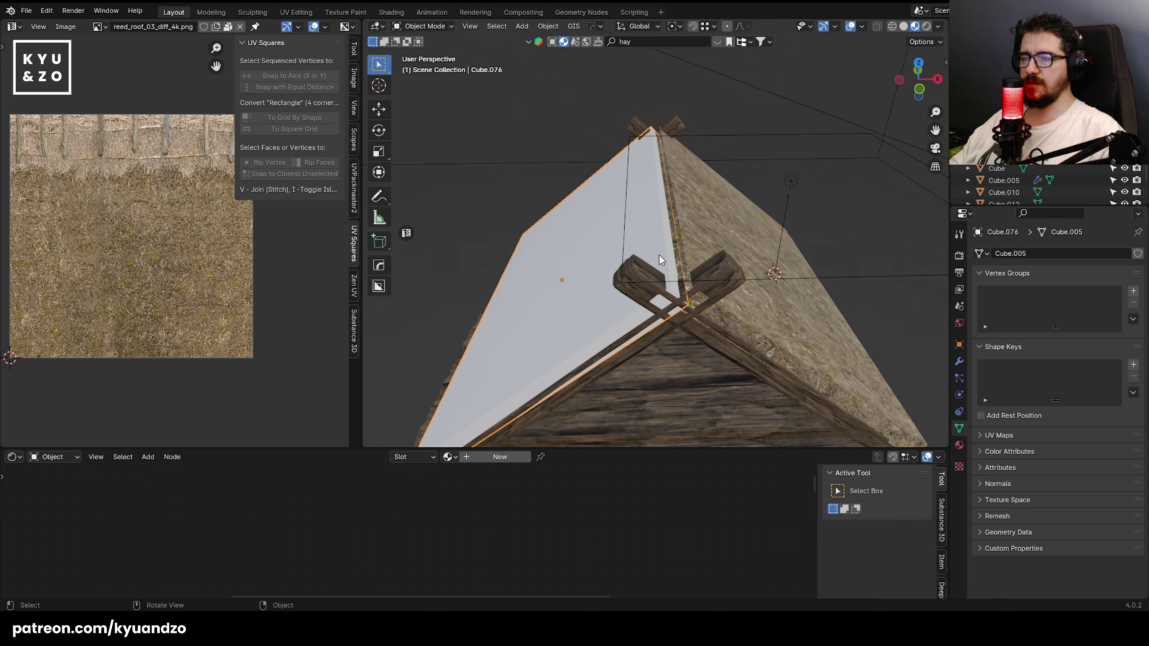
- Try linking the thatched board's object data to the untextured board, and undo the link
click(660, 254)
click(614, 247)
shift+click(707, 229)
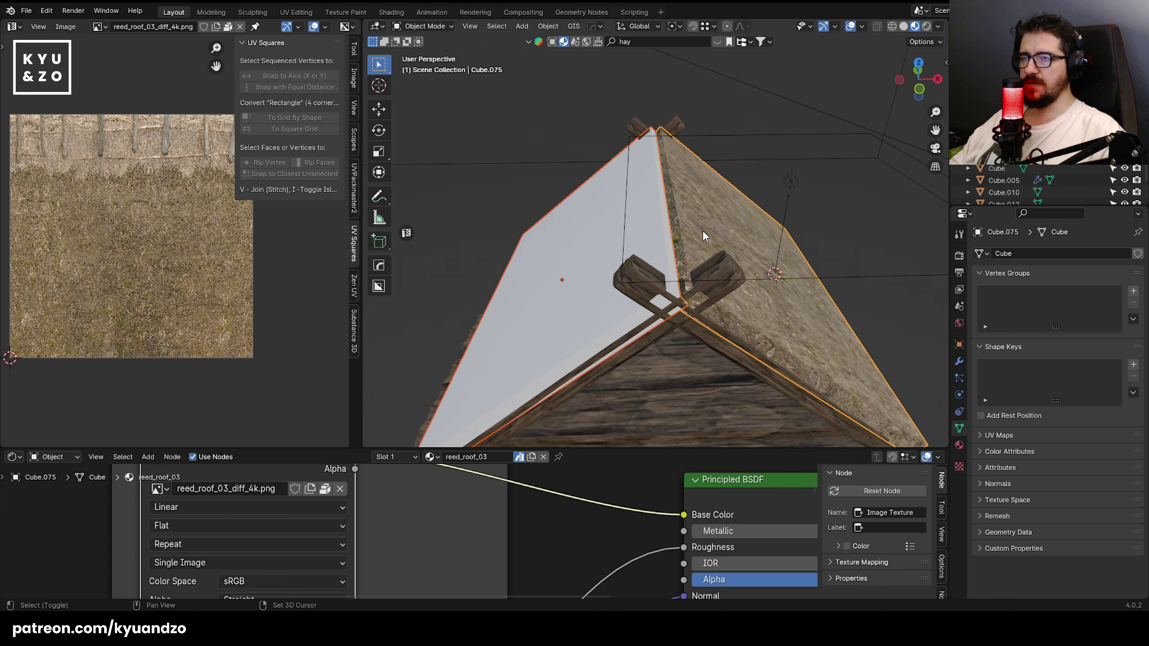
click(562, 240)
key(g)
right_click(513, 245)
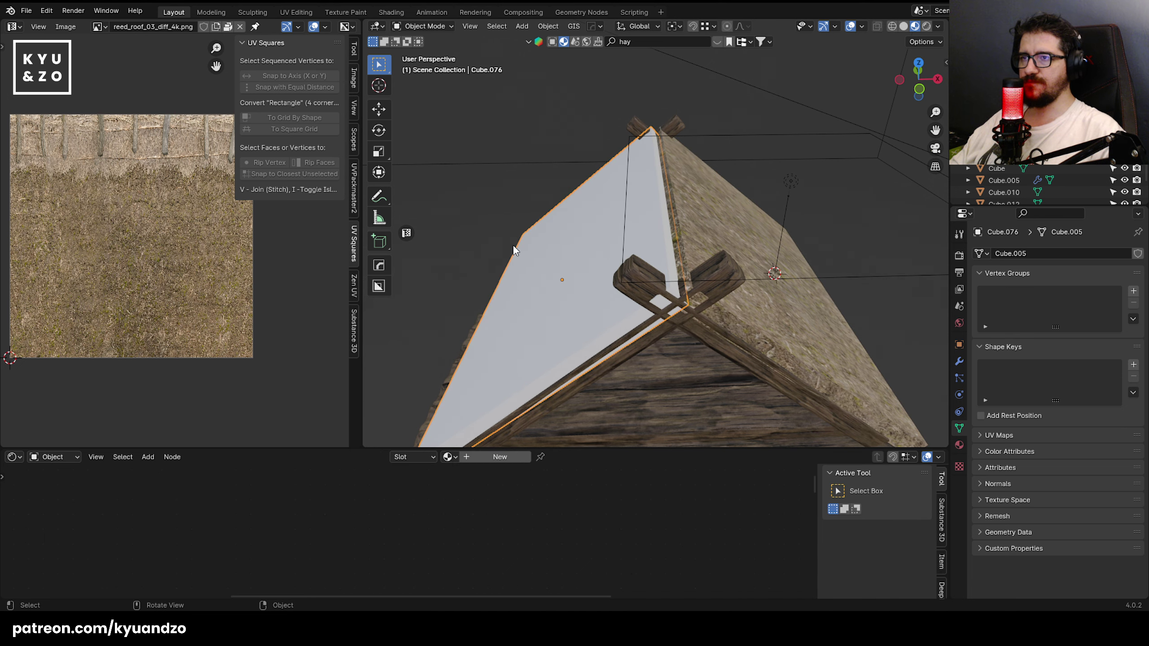
shift+click(756, 219)
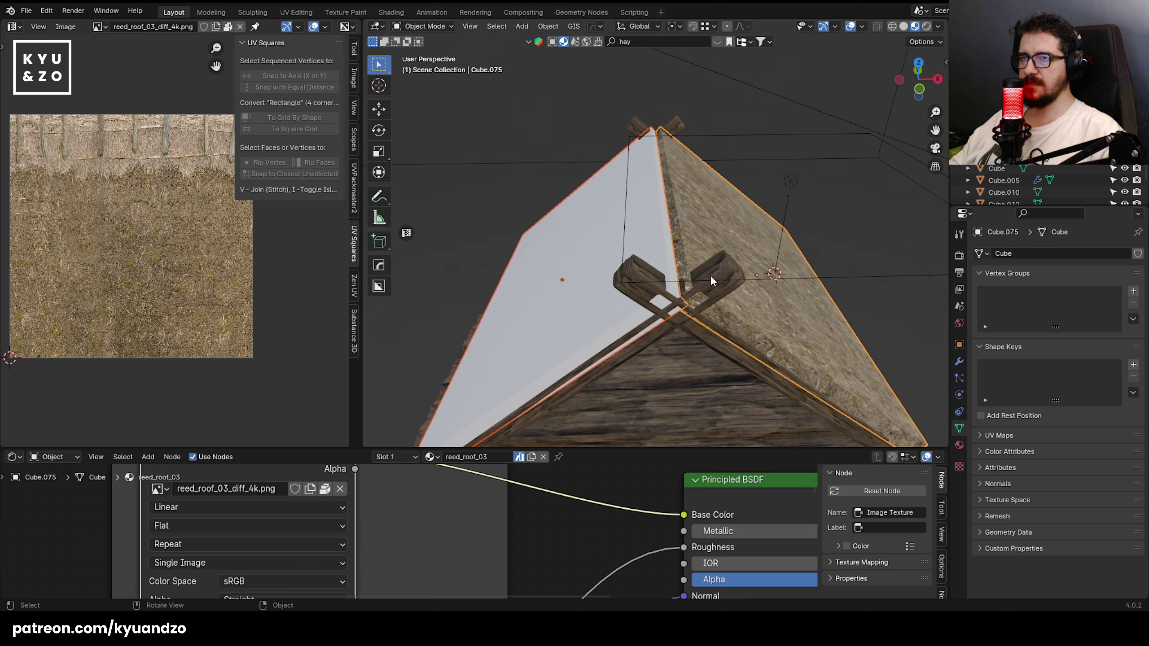
click(555, 28)
mouse_move(596, 273)
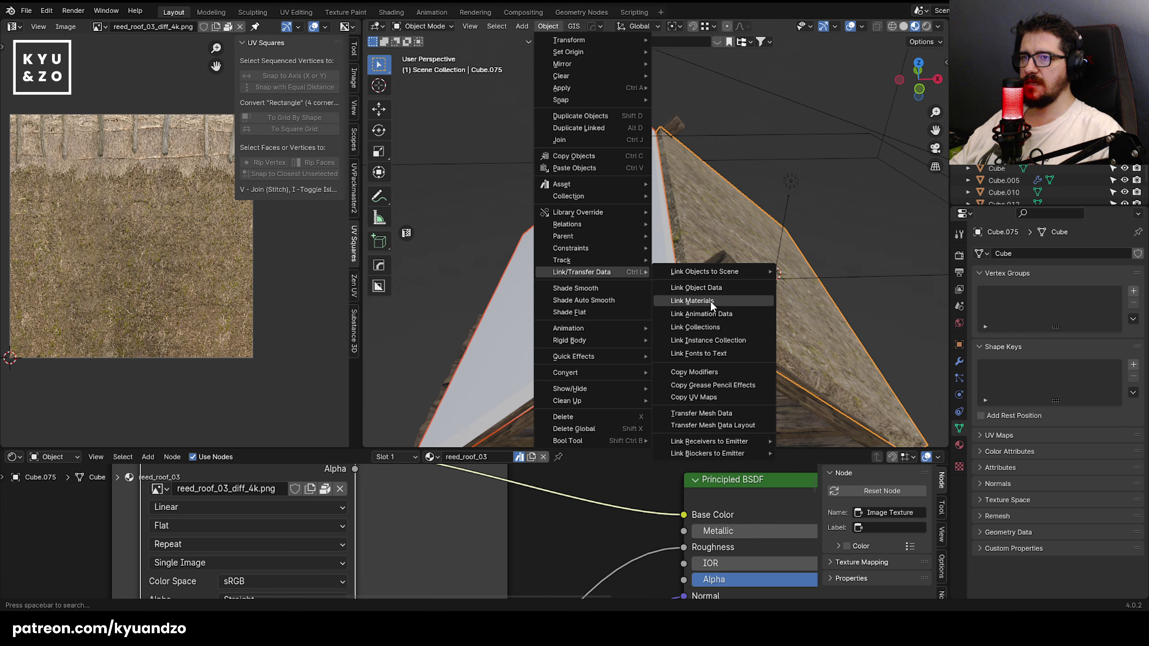
click(717, 287)
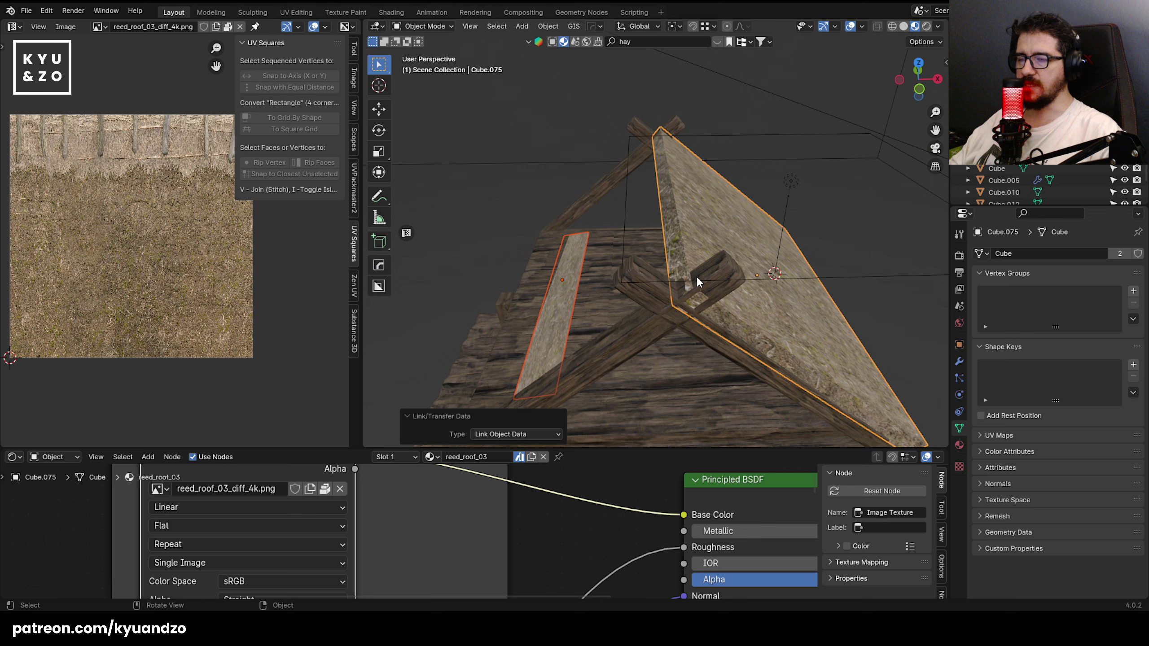
key(ctrl+z)
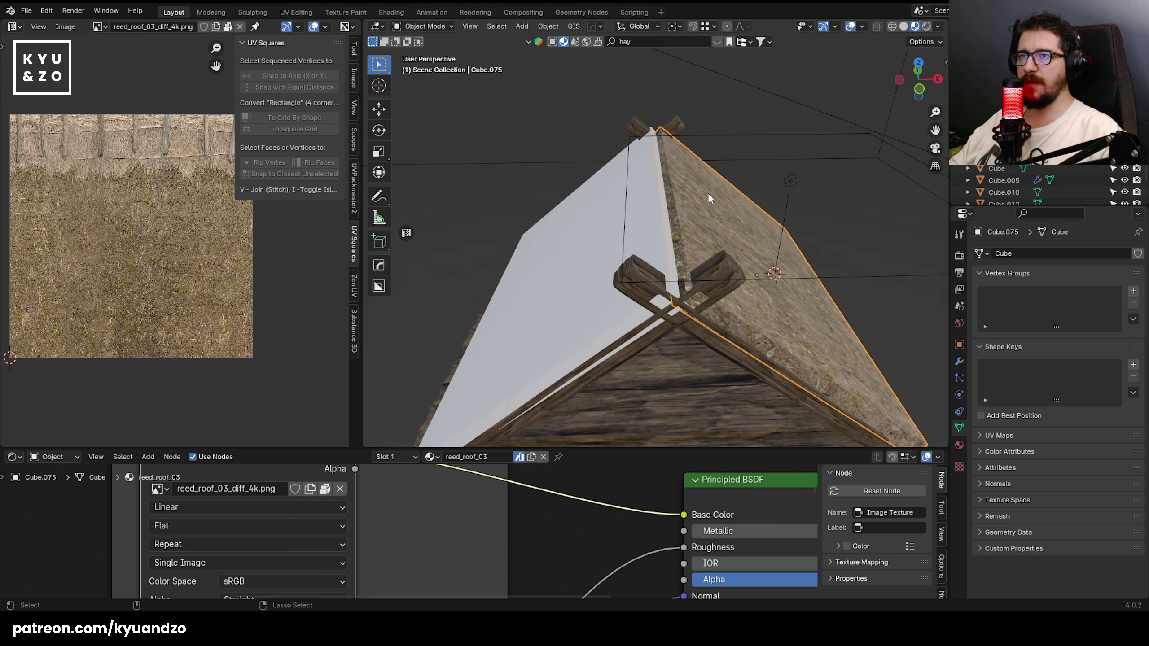
- Apply Rotation & Scale to the thatched roof board
key(ctrl+a)
click(709, 196)
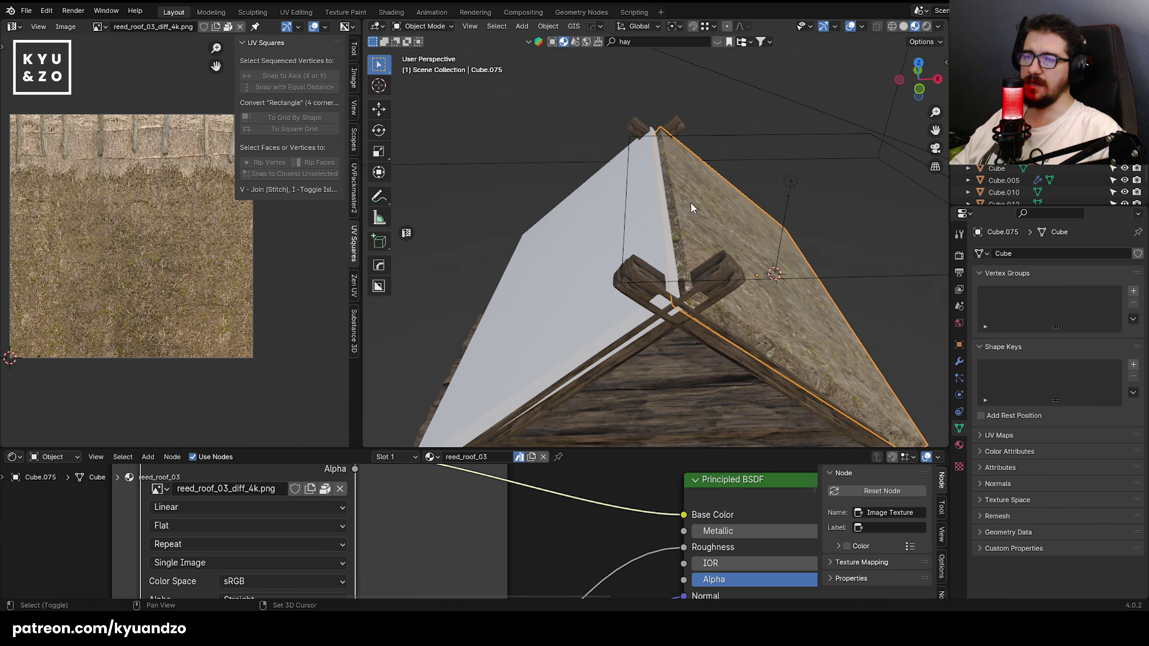
shift+middle_drag(691, 201, 659, 205)
key(ctrl+a)
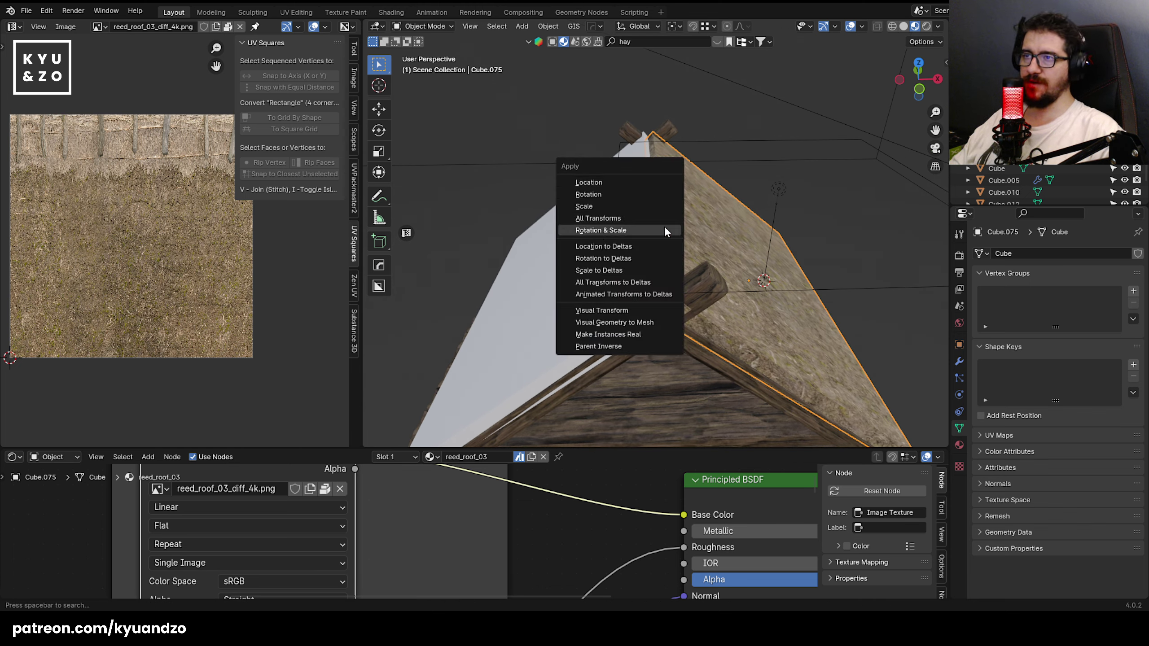
click(664, 226)
- Link the thatched board's material to the untextured roof board, keeping the thatched board as the active object
click(526, 248)
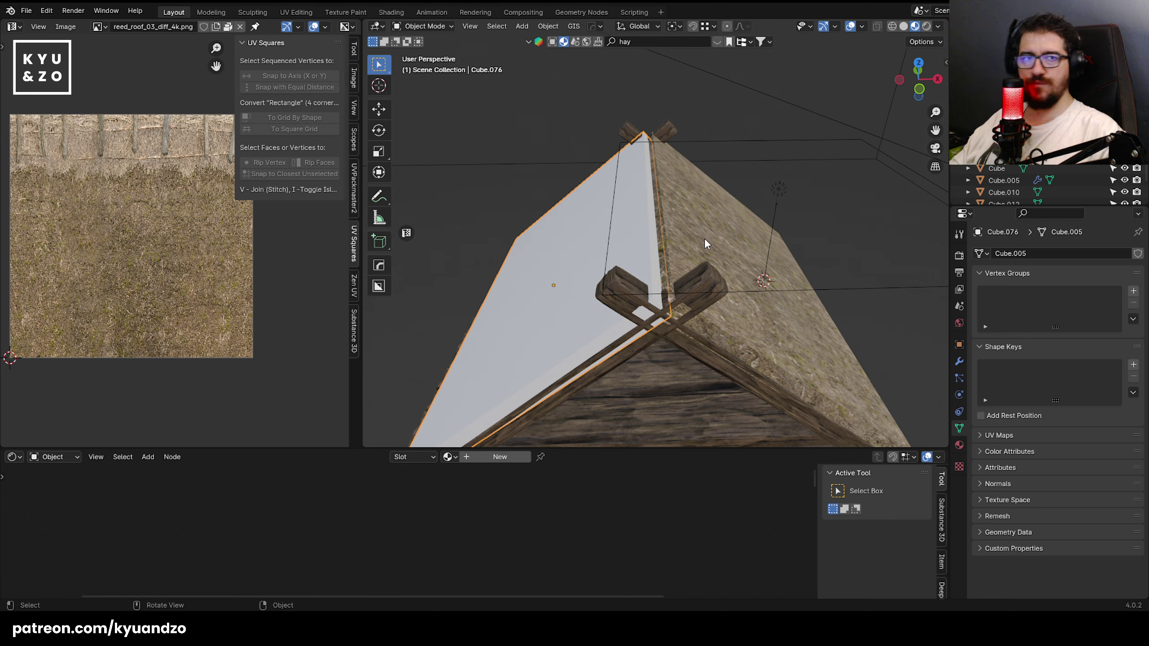
shift+click(695, 228)
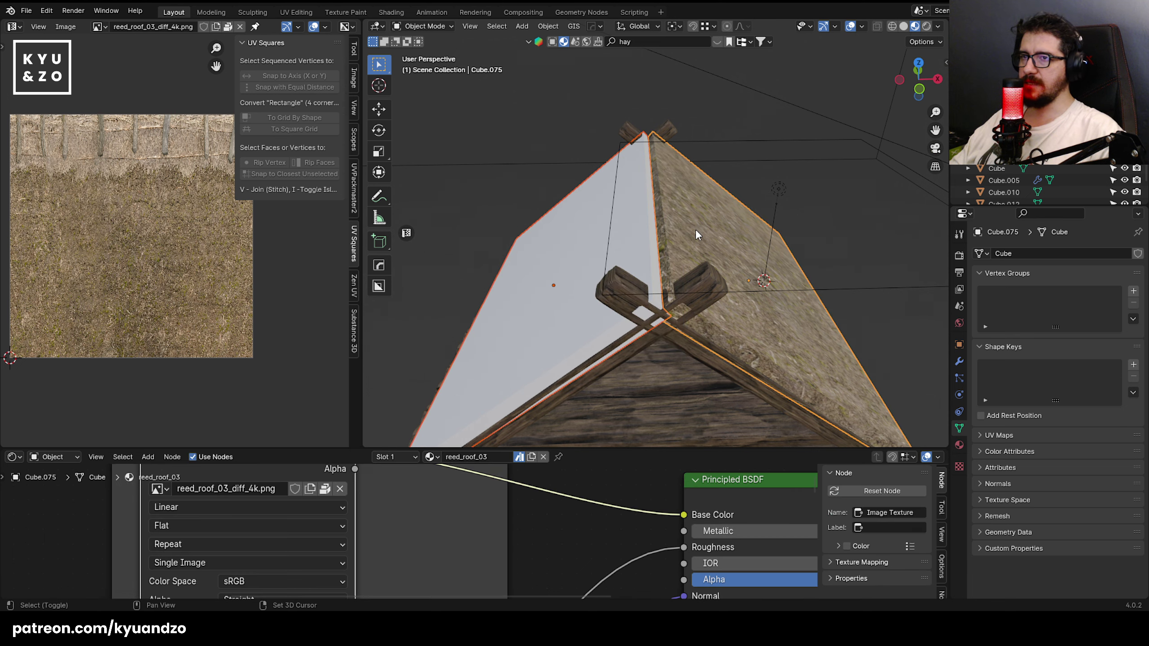
key(ctrl+l)
click(669, 259)
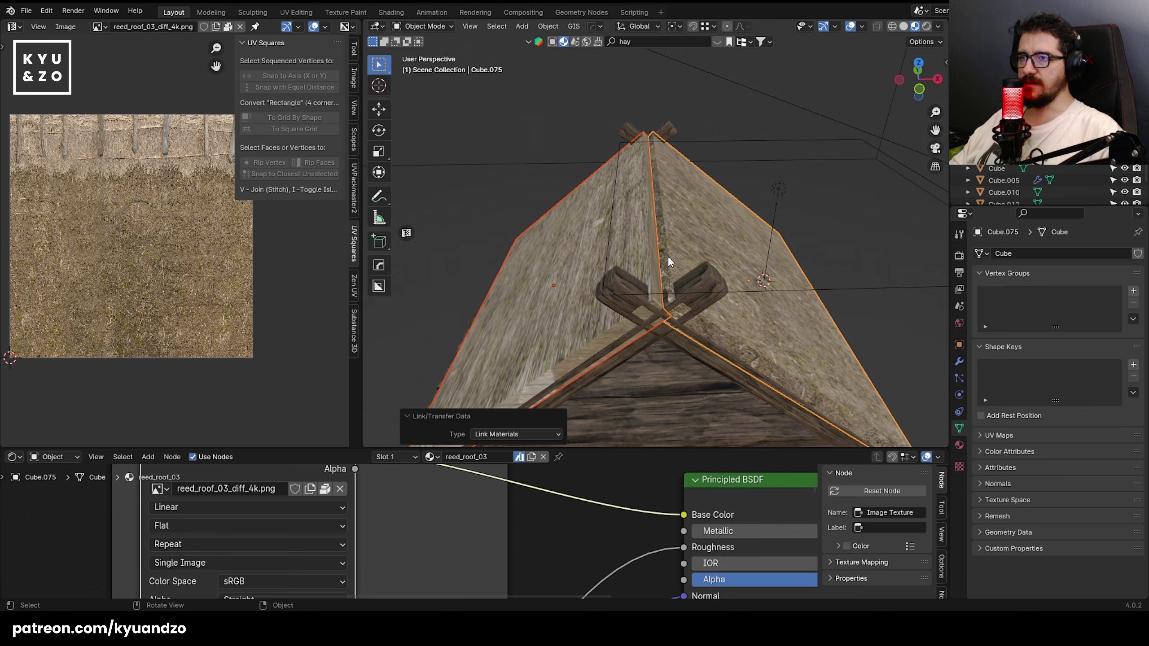
- Try unwrapping the whole mesh of the second roof board, undo the unwrap, and deselect the board
key(Tab)
key(a)
key(Tab)
click(578, 295)
key(Tab)
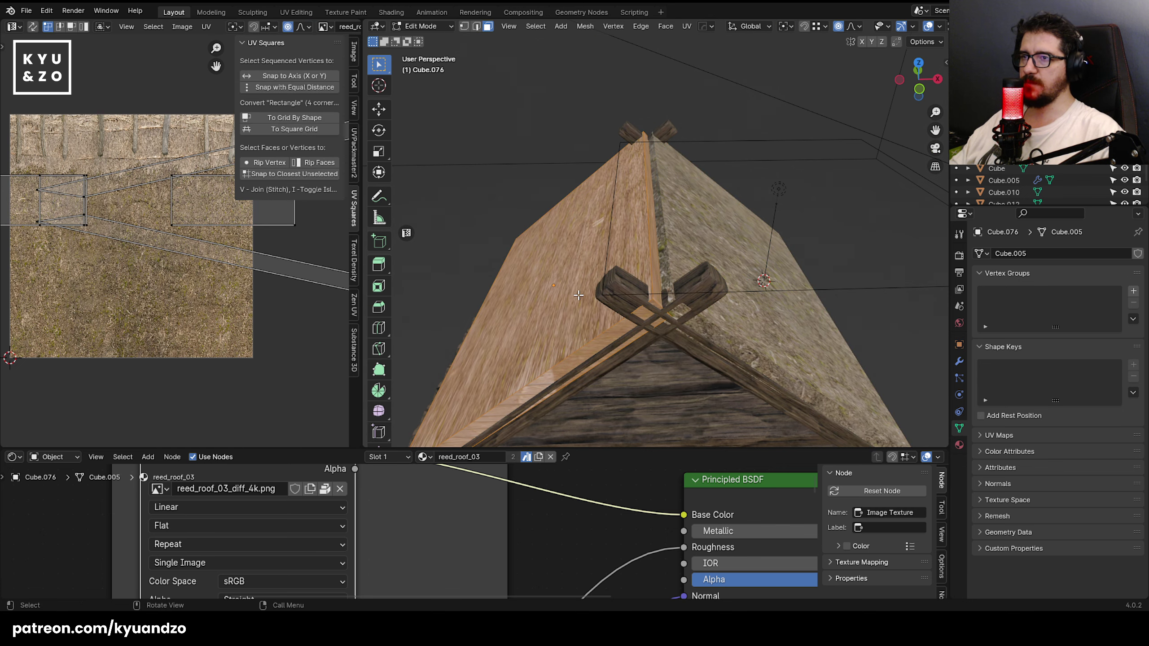
key(u)
click(578, 294)
key(Tab)
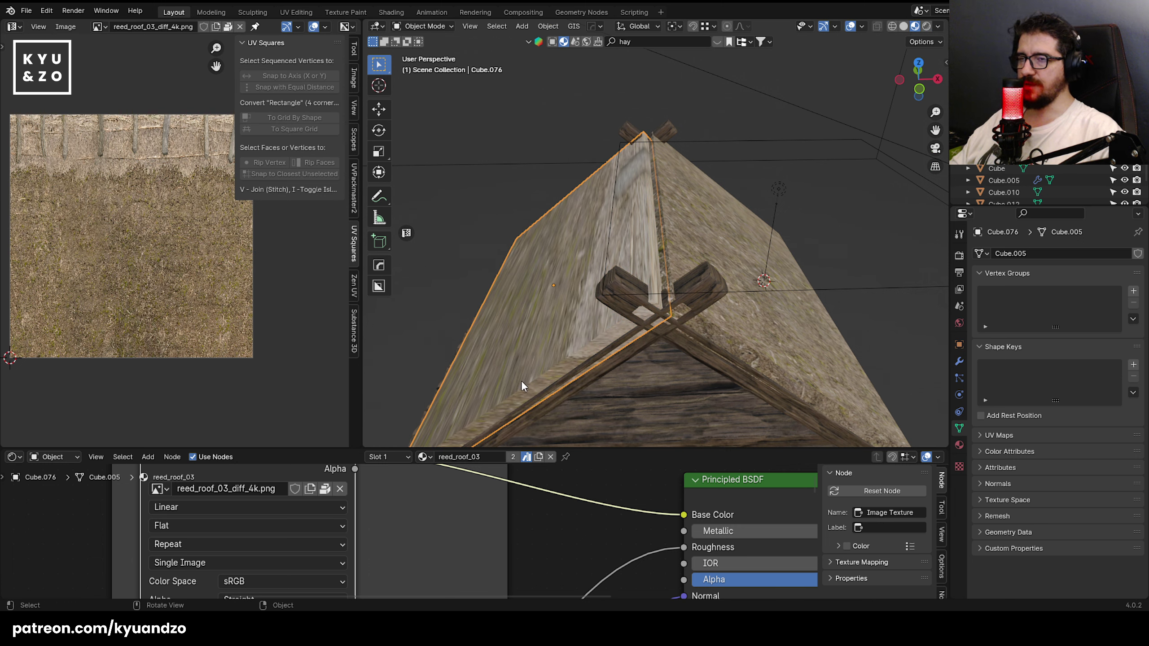
key(ctrl+z)
key(ctrl+z)
key(Tab)
click(525, 127)
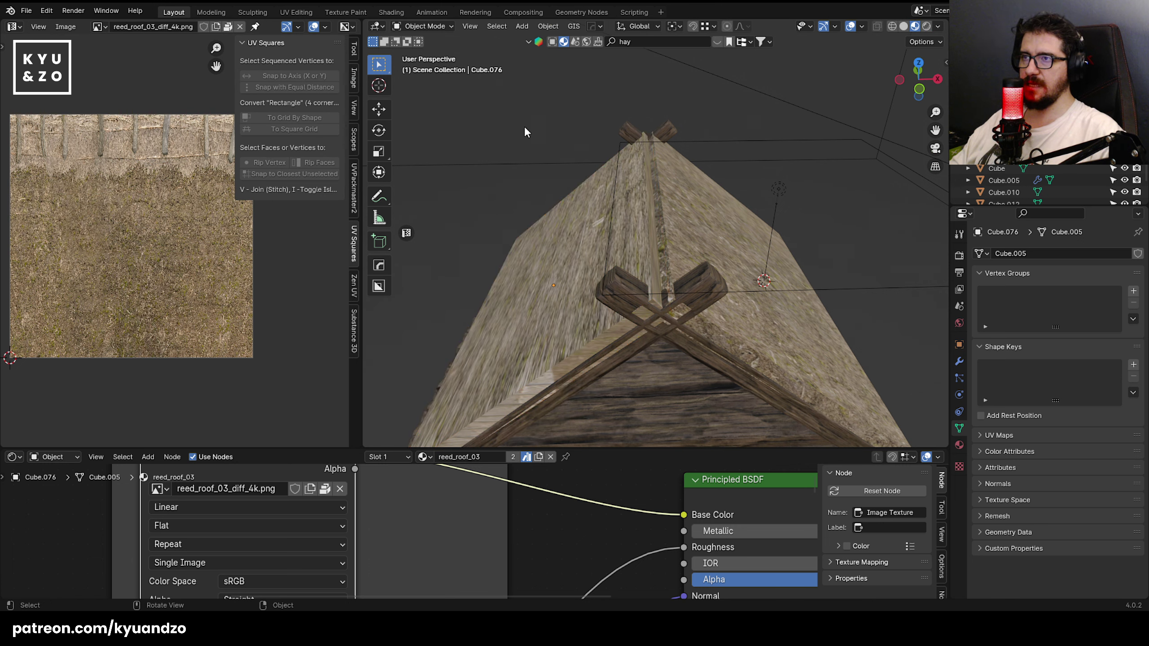
- Duplicate the correctly thatched roof board and move the copy up, clear of the roof
click(684, 230)
key(shift+d)
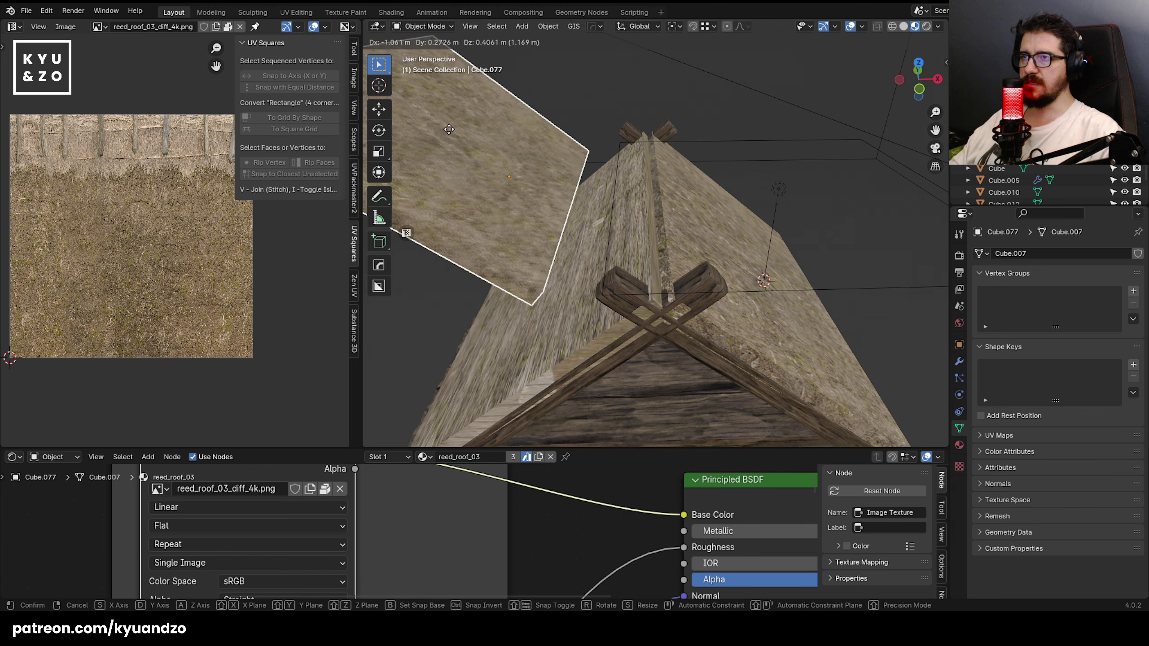
right_click(449, 129)
middle_drag(448, 129, 706, 217)
key(g)
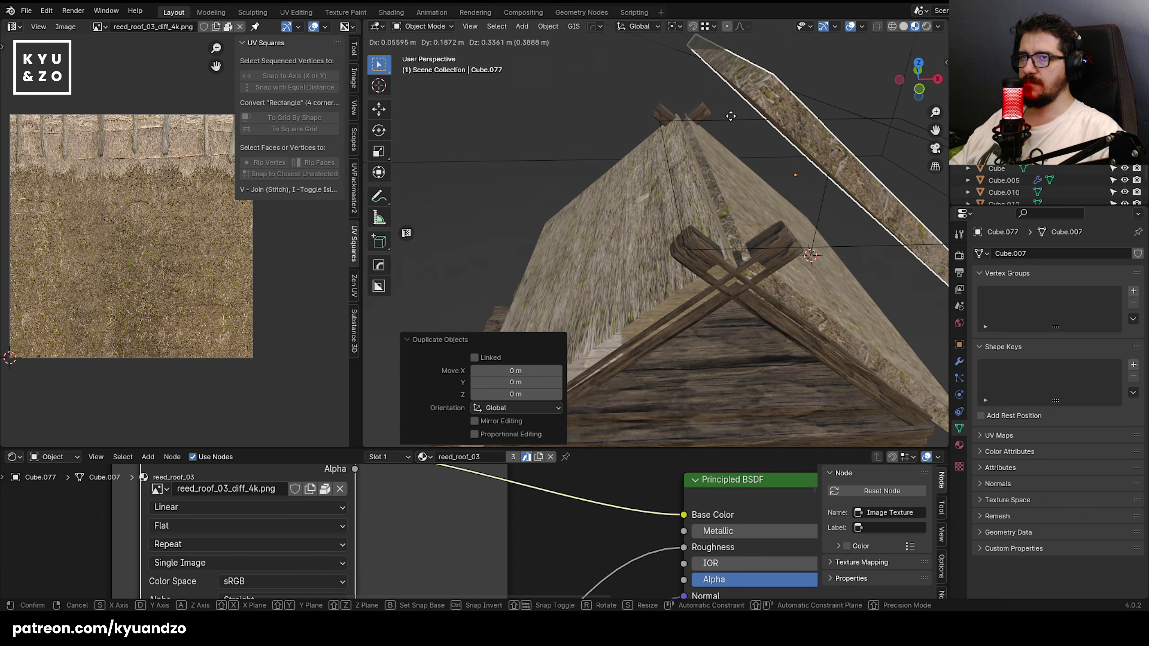
click(731, 113)
- Copy the location and rotation of the second roof board onto the duplicated thatched board
shift+click(625, 200)
scroll(629, 195, down, 3)
shift+middle_drag(629, 195, 613, 200)
key(ctrl+c)
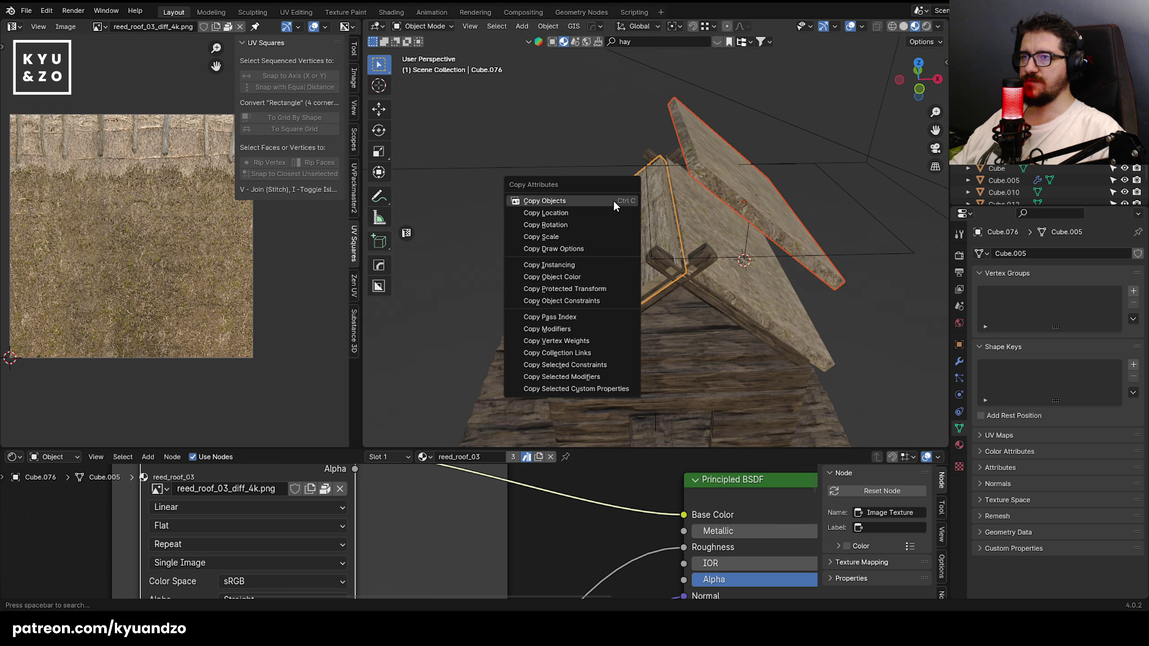
click(583, 216)
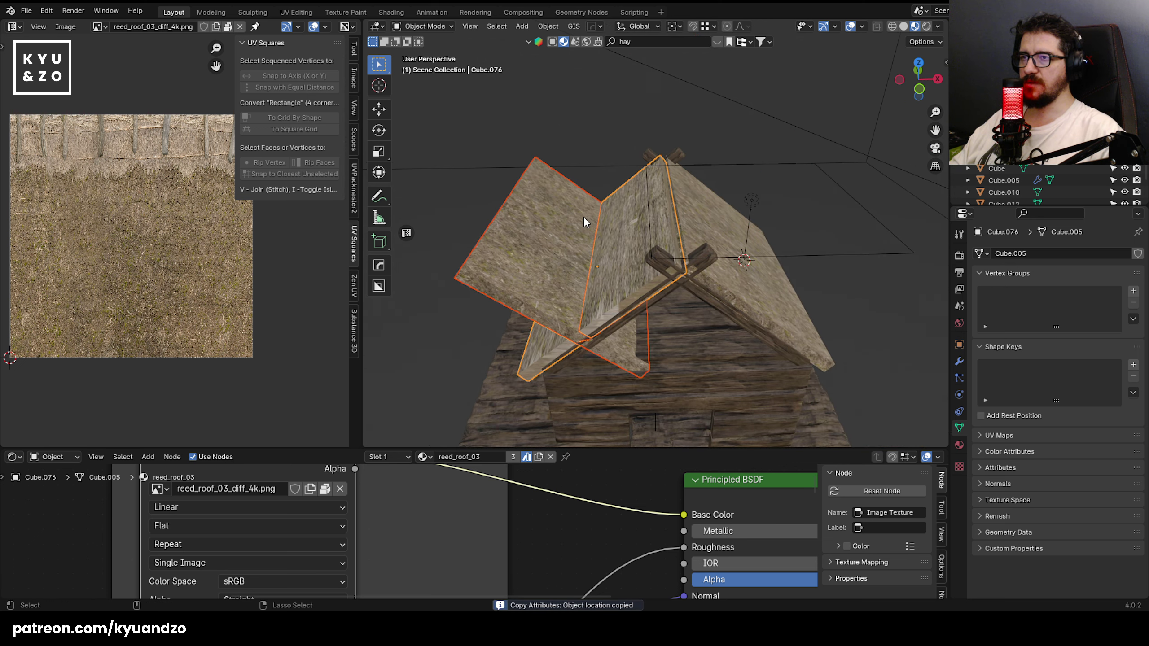
key(ctrl+c)
click(551, 234)
middle_drag(548, 240, 622, 219)
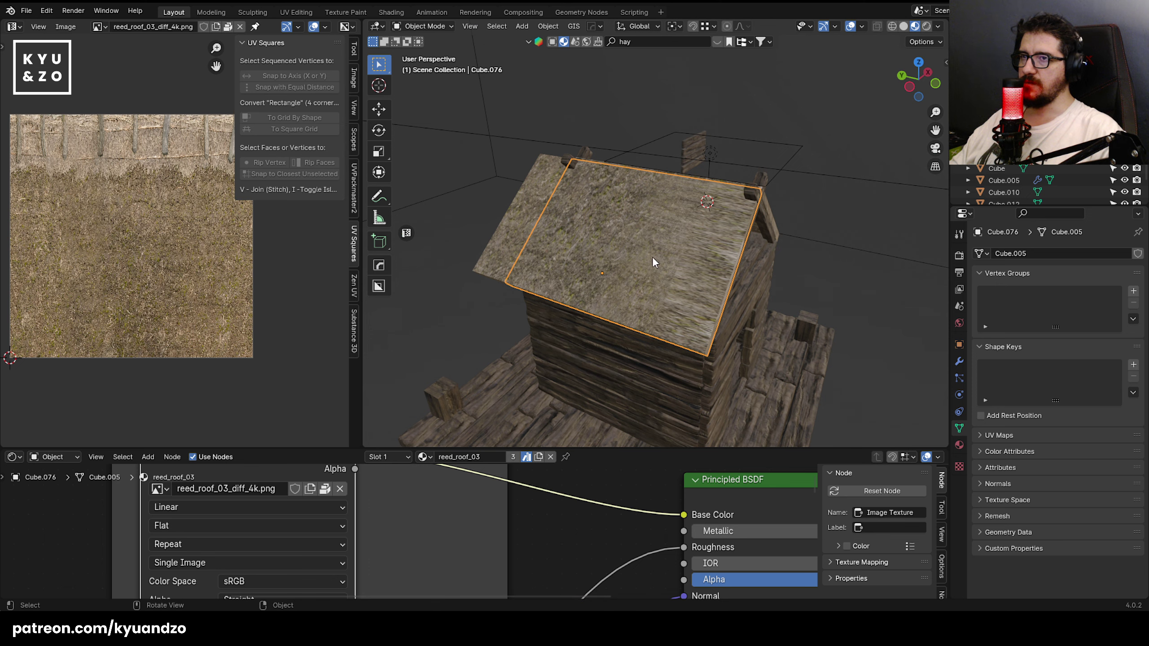
- Delete the old second roof board and align its replacement with the opposite board along Y, using Centers relative to the active object
mouse_move(700, 262)
middle_down()
mouse_move(684, 237)
mouse_move(709, 248)
middle_up()
click(658, 278)
middle_drag(658, 278, 575, 210)
key(alt+a)
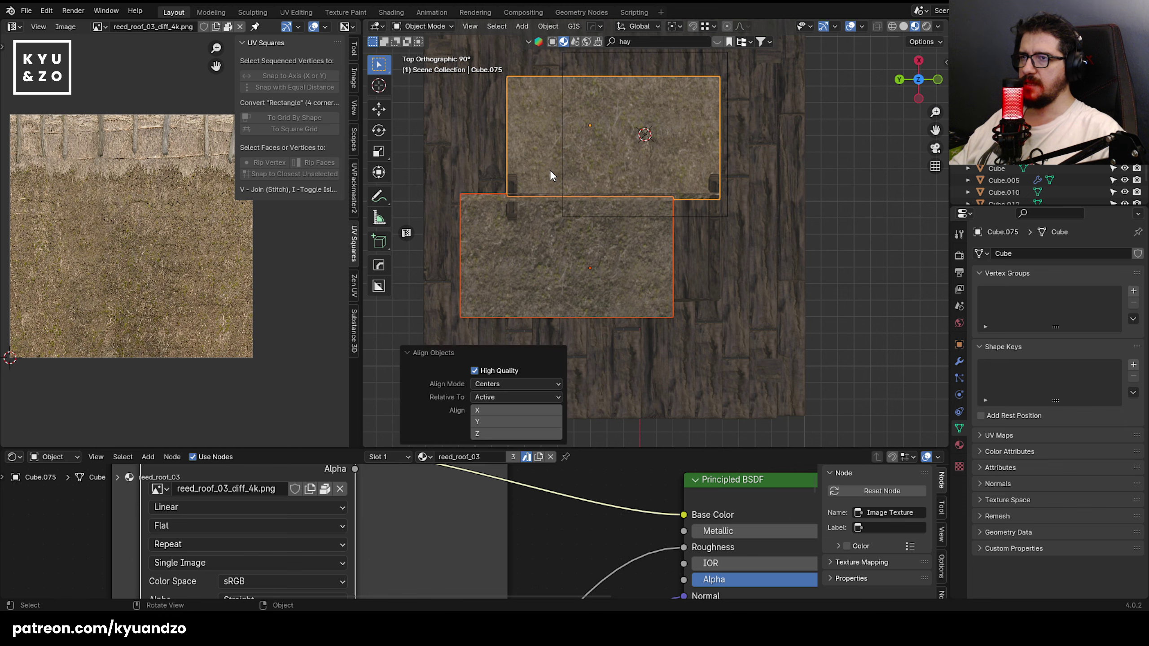
click(497, 411)
click(497, 423)
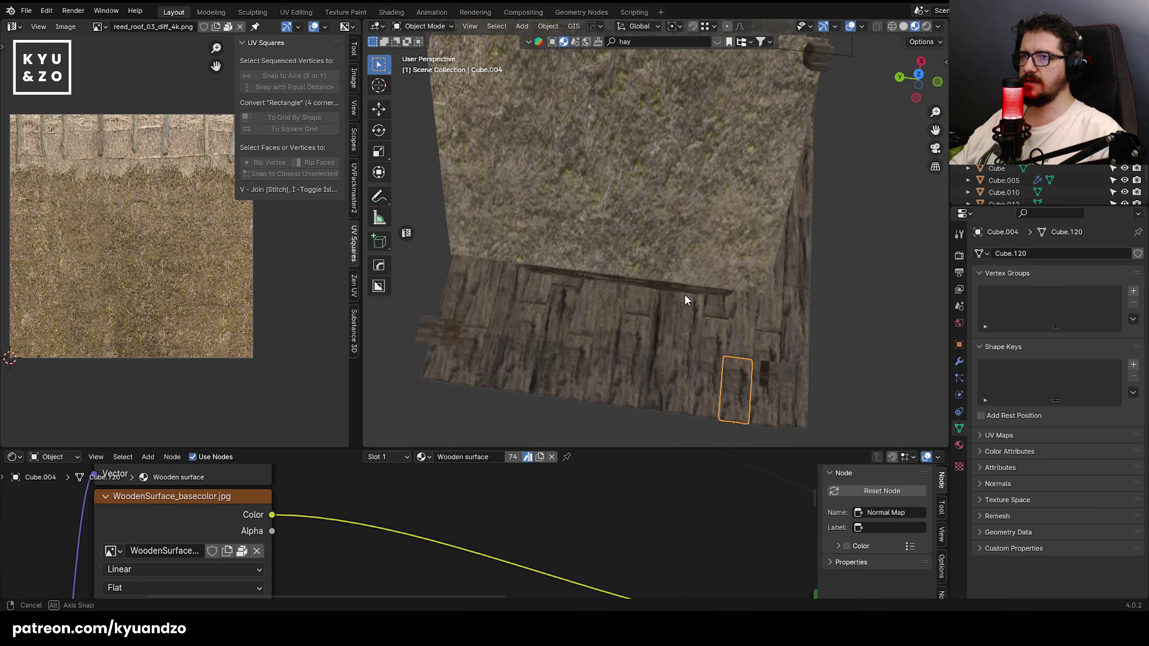
middle_drag(684, 294, 670, 199)
scroll(724, 213, up, 3)
shift+middle_drag(833, 254, 777, 221)
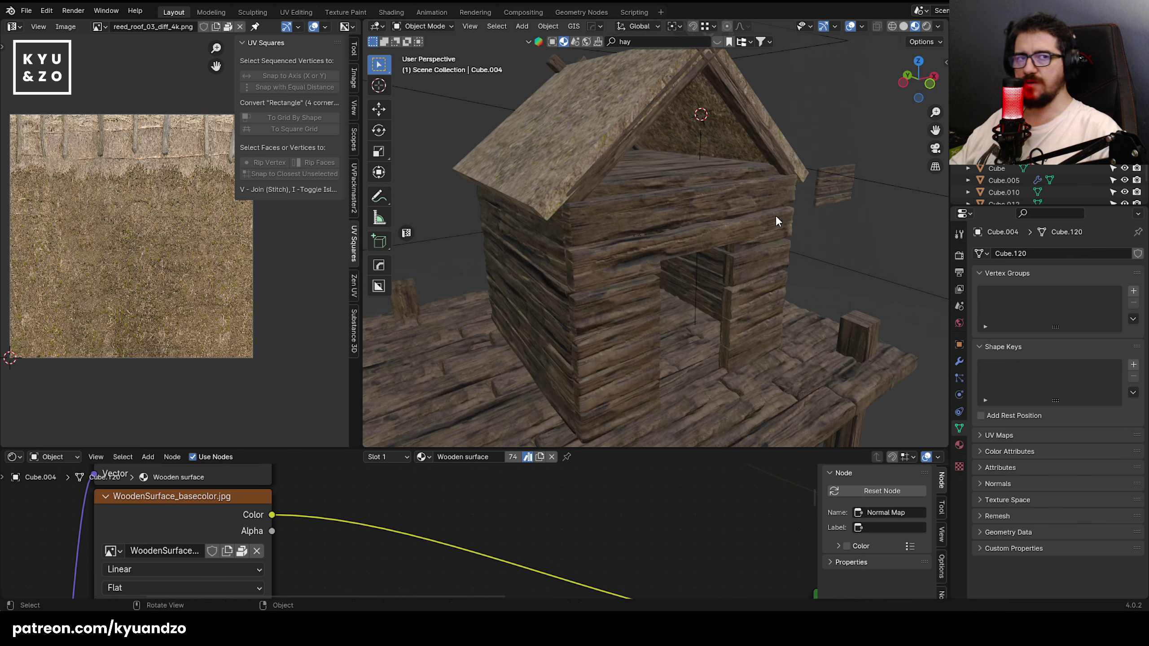
click(715, 117)
middle_drag(741, 135, 932, 158)
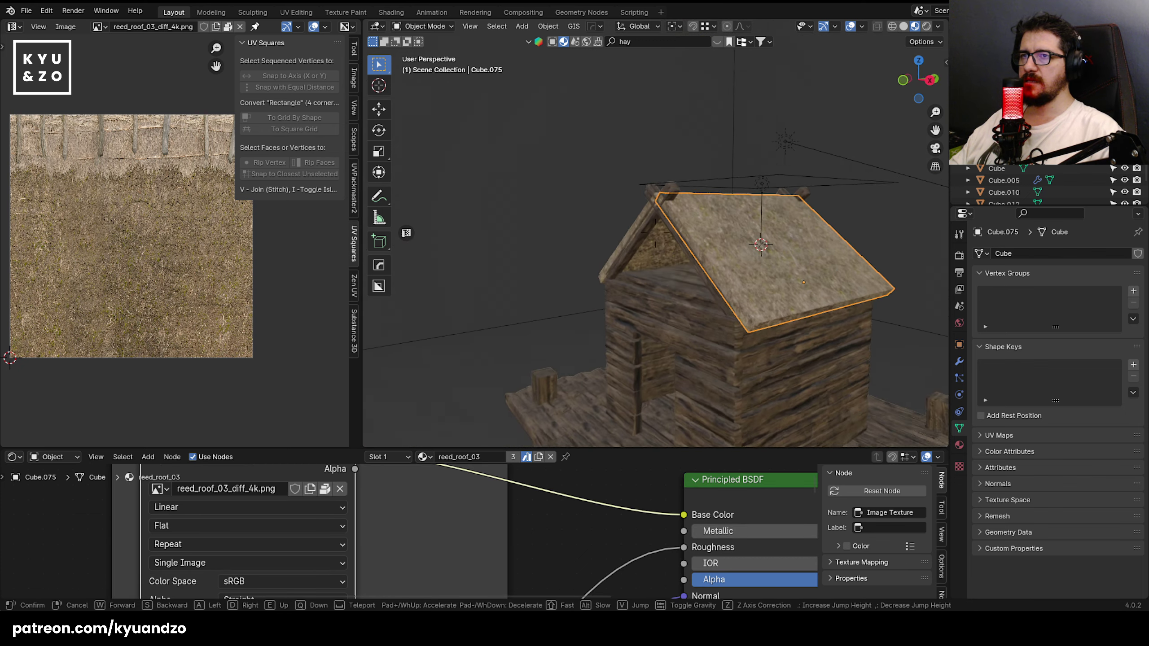
key(shift+grave)
key(w)
click(655, 232)
key(g)
right_click(645, 191)
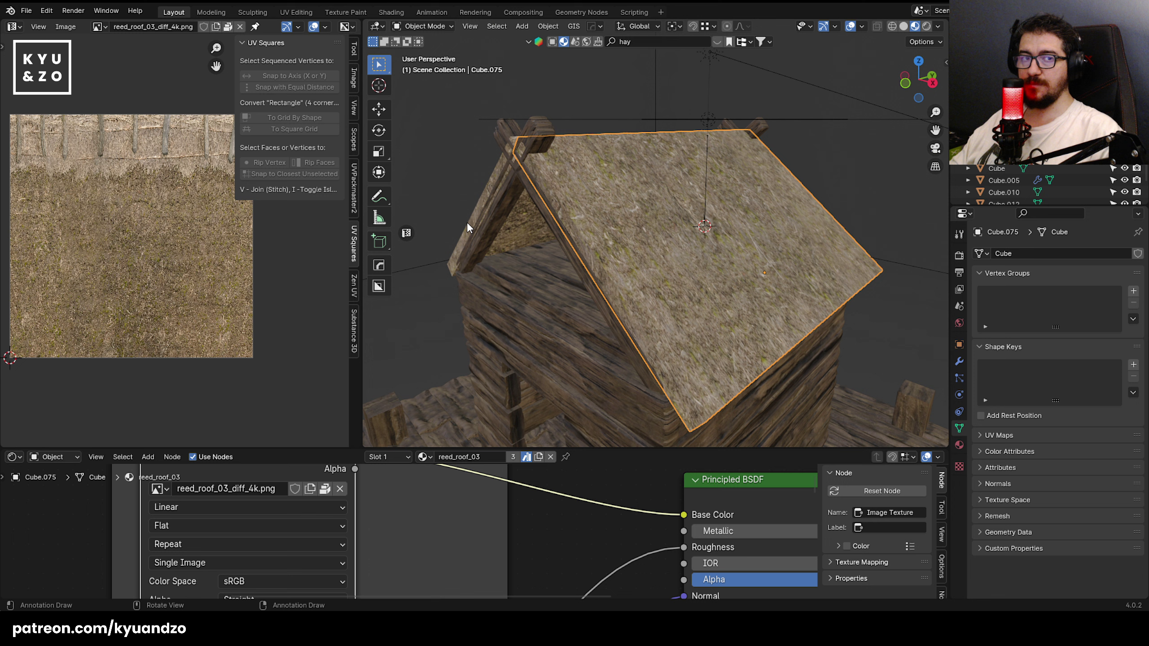
key(g)
right_click(458, 201)
middle_drag(457, 200, 571, 198)
key(shift+d)
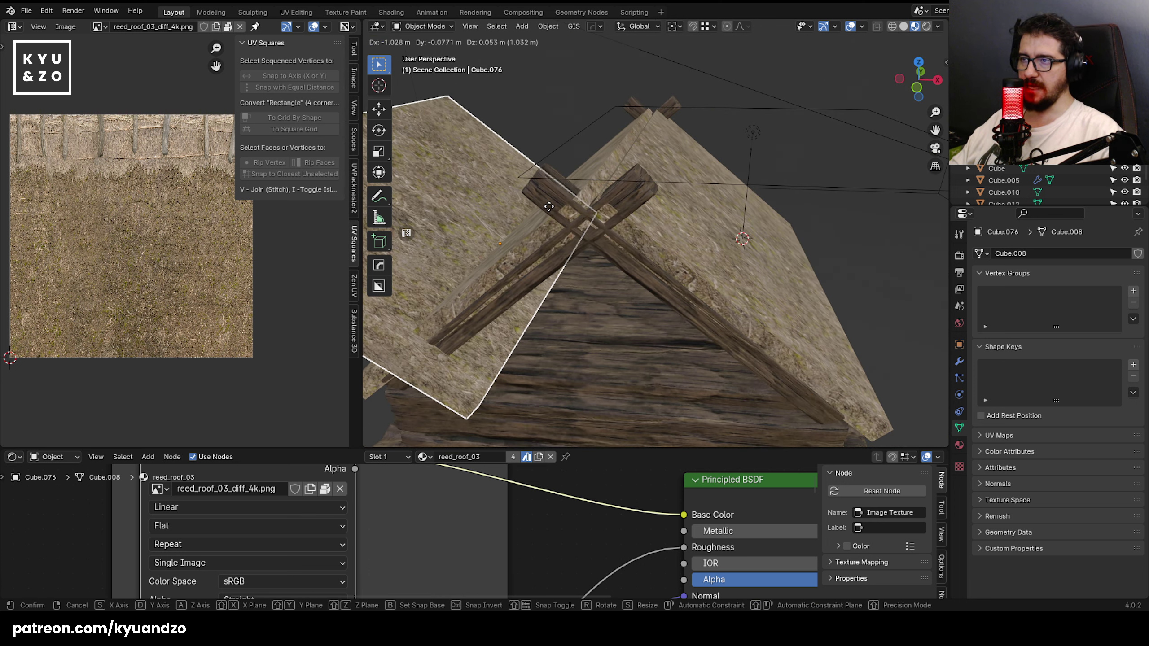
right_click(558, 227)
key(Delete)
- Select both thatched roof boards and scale them to 0.901 along Y
scroll(565, 225, up, 1)
click(571, 225)
click(703, 225)
middle_drag(757, 219, 694, 153)
scroll(764, 104, down, 3)
shift+middle_drag(763, 104, 603, 199)
key(s)
key(y)
click(780, 183)
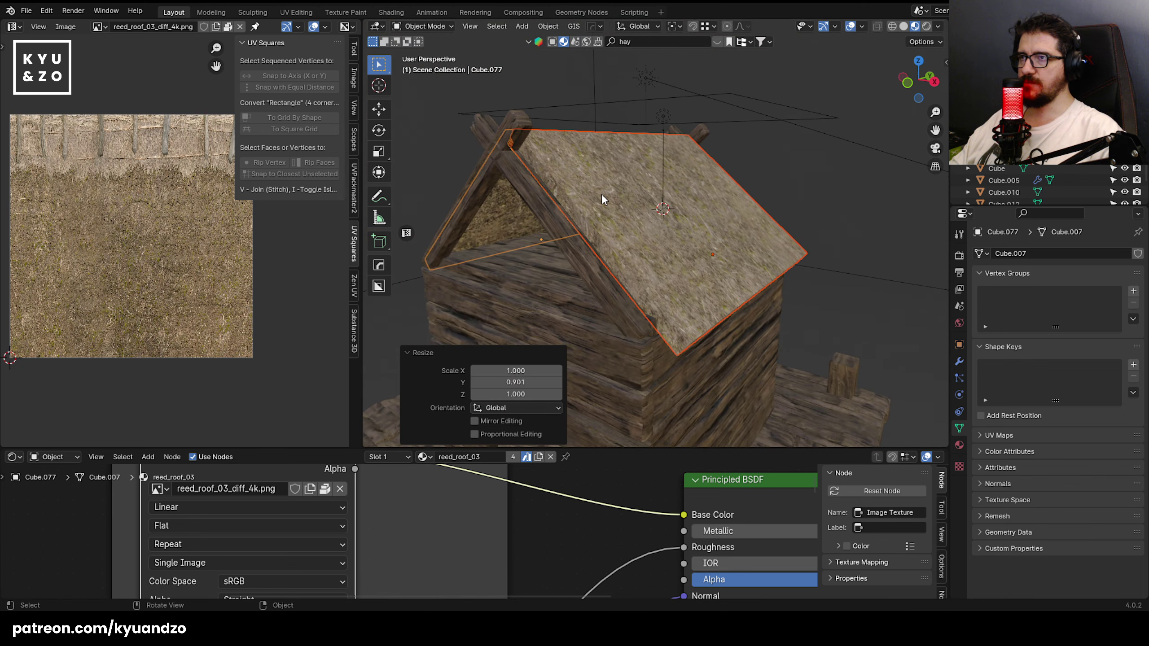
- Try scaling one thatched roof board to 0.399 along Y, and undo the scaling
middle_drag(682, 236, 694, 226)
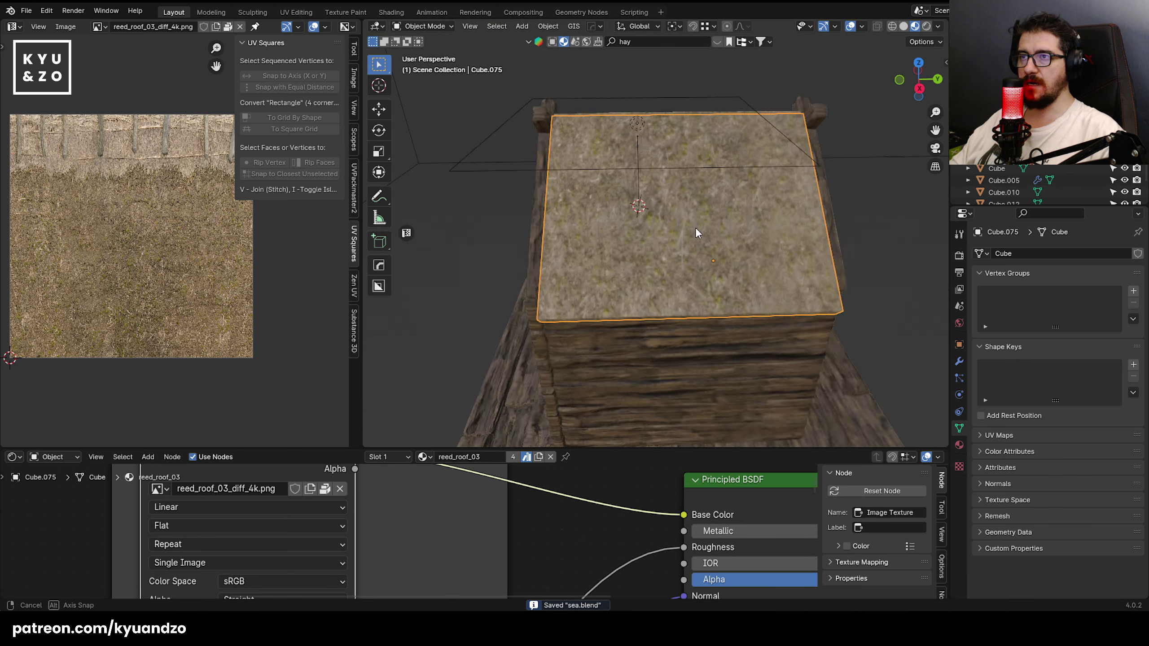
scroll(762, 230, up, 5)
scroll(767, 240, up, 2)
key(s)
key(y)
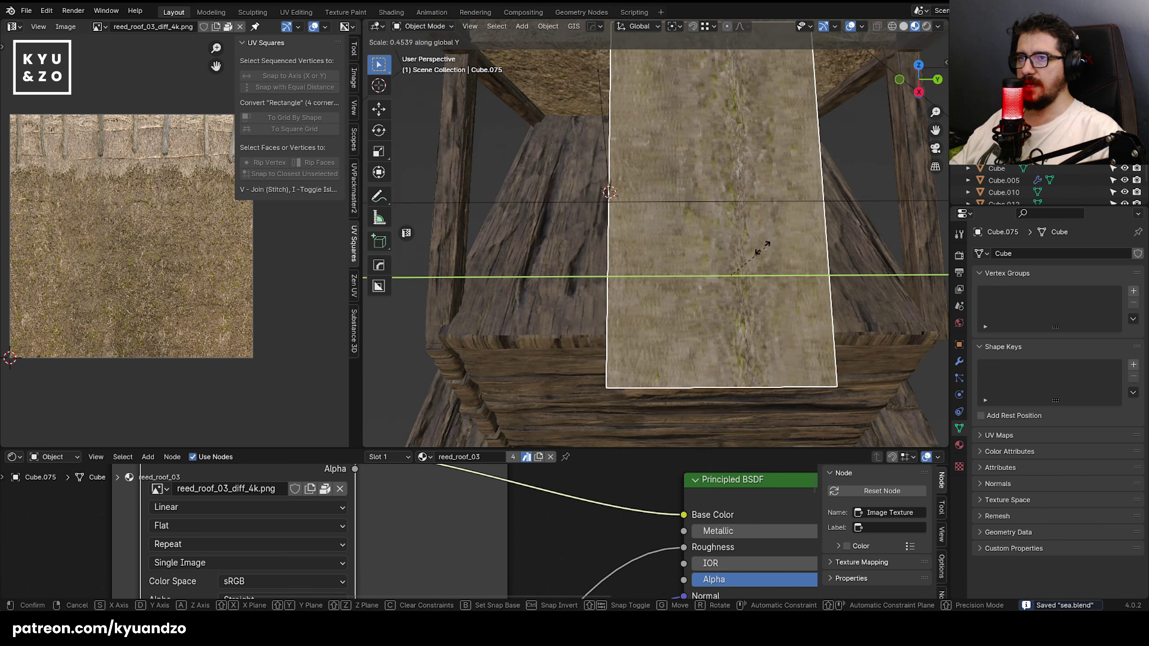
click(758, 245)
shift+middle_drag(717, 226, 577, 191)
scroll(597, 207, up, 4)
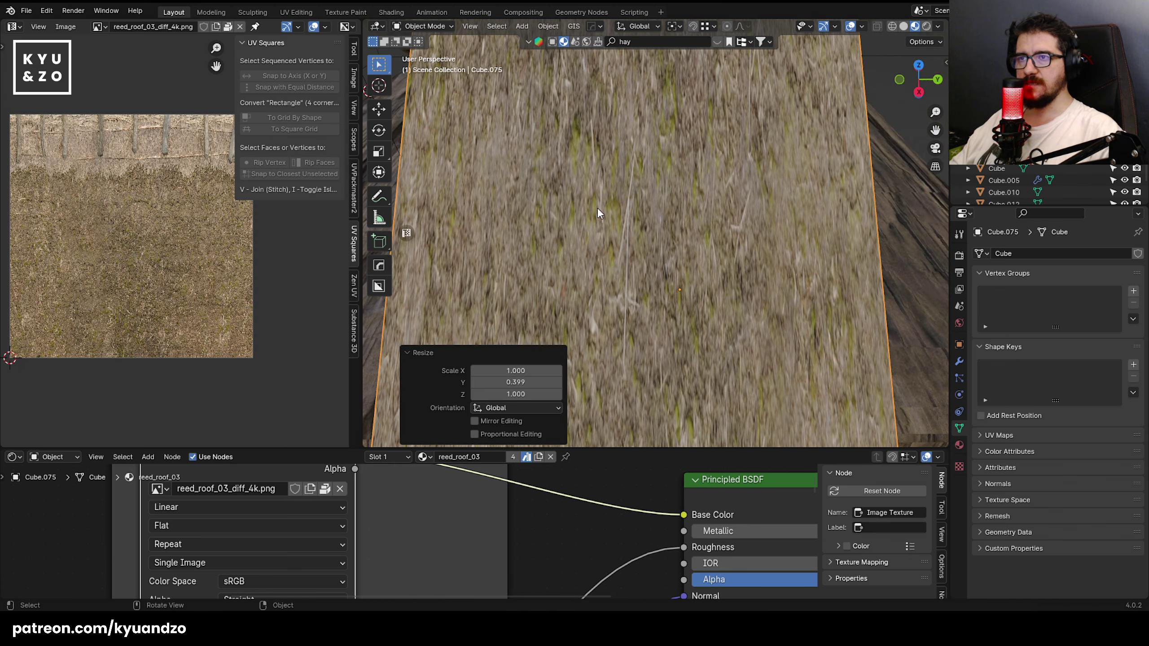
scroll(597, 207, down, 5)
key(ctrl+z)
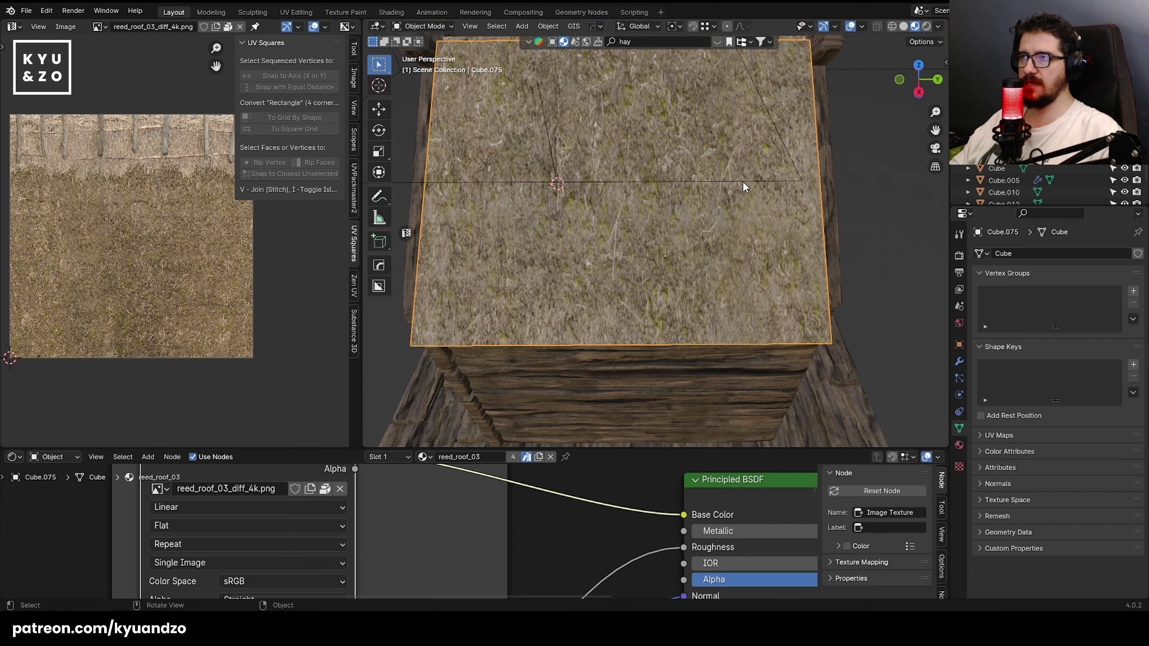
- Scale the roof board's UVs to about half along X, and enlarge the whole UV layout uniformly
middle_drag(742, 181, 823, 261)
scroll(609, 201, up, 2)
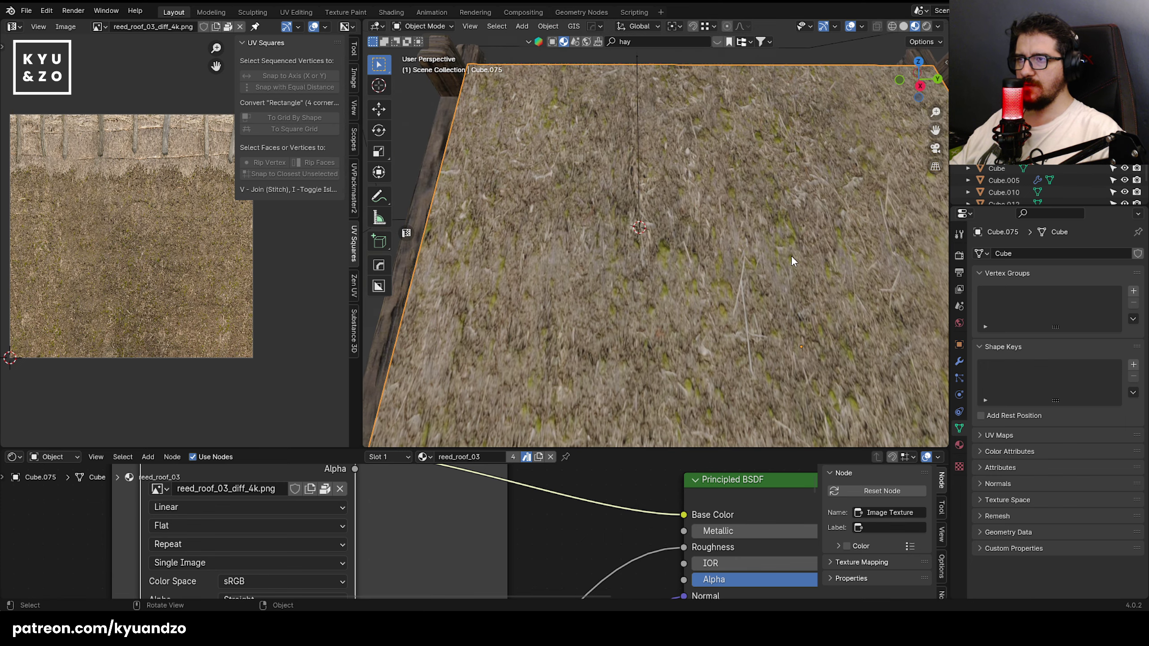
scroll(742, 244, down, 5)
scroll(742, 245, up, 5)
key(Tab)
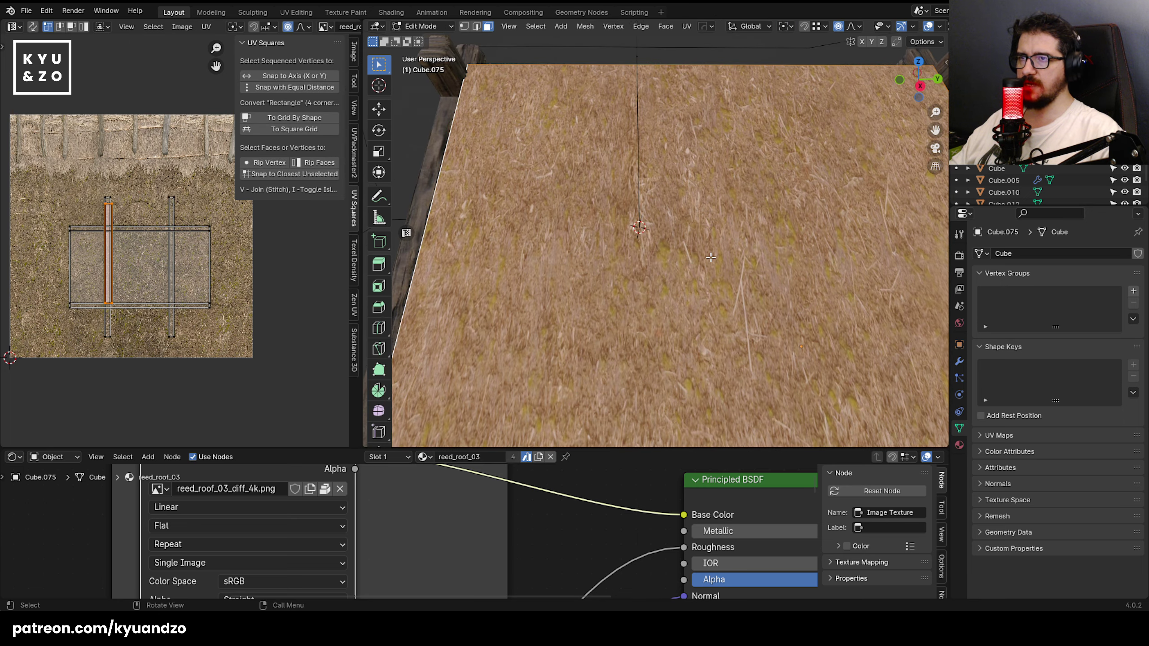
key(u)
key(s)
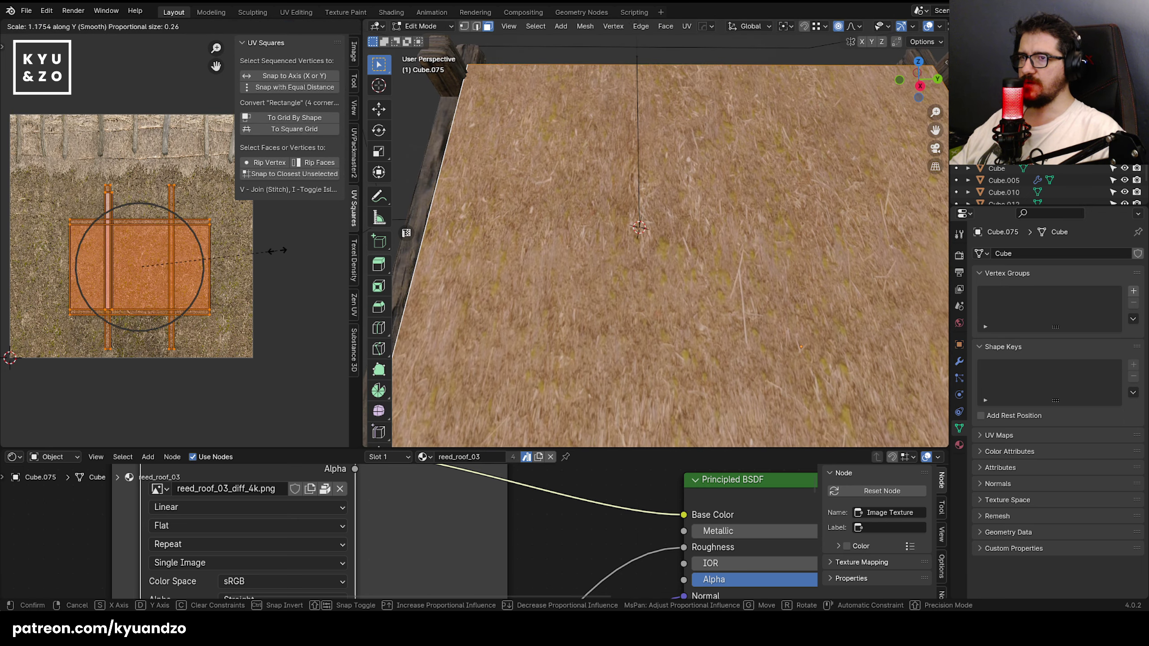
key(x)
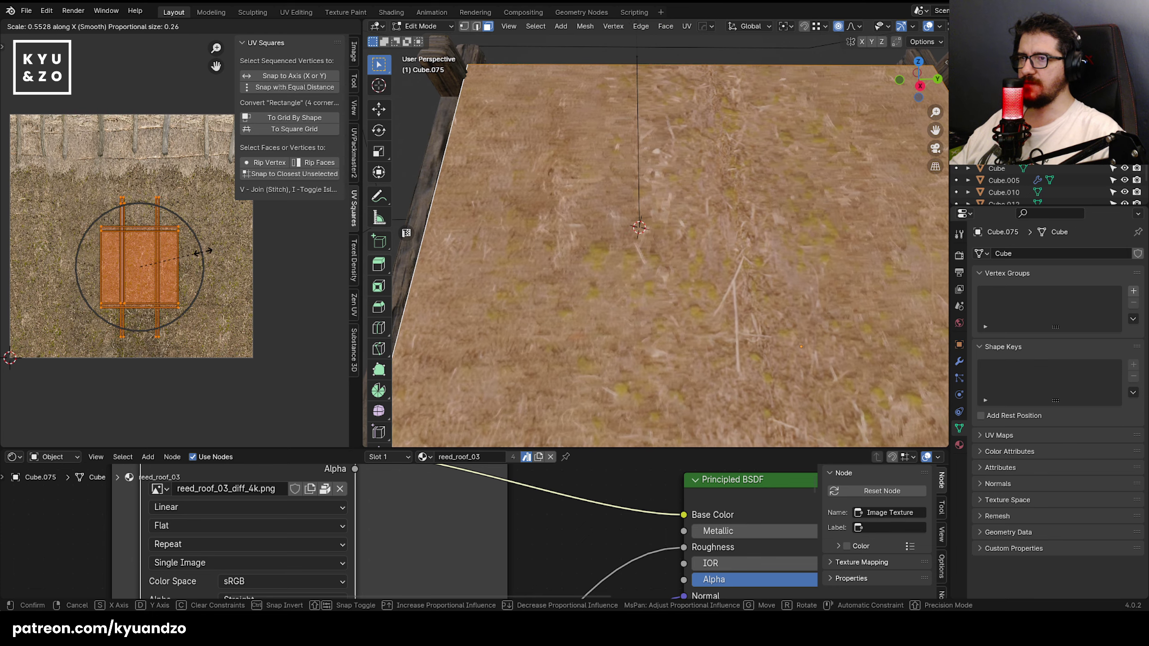
click(190, 252)
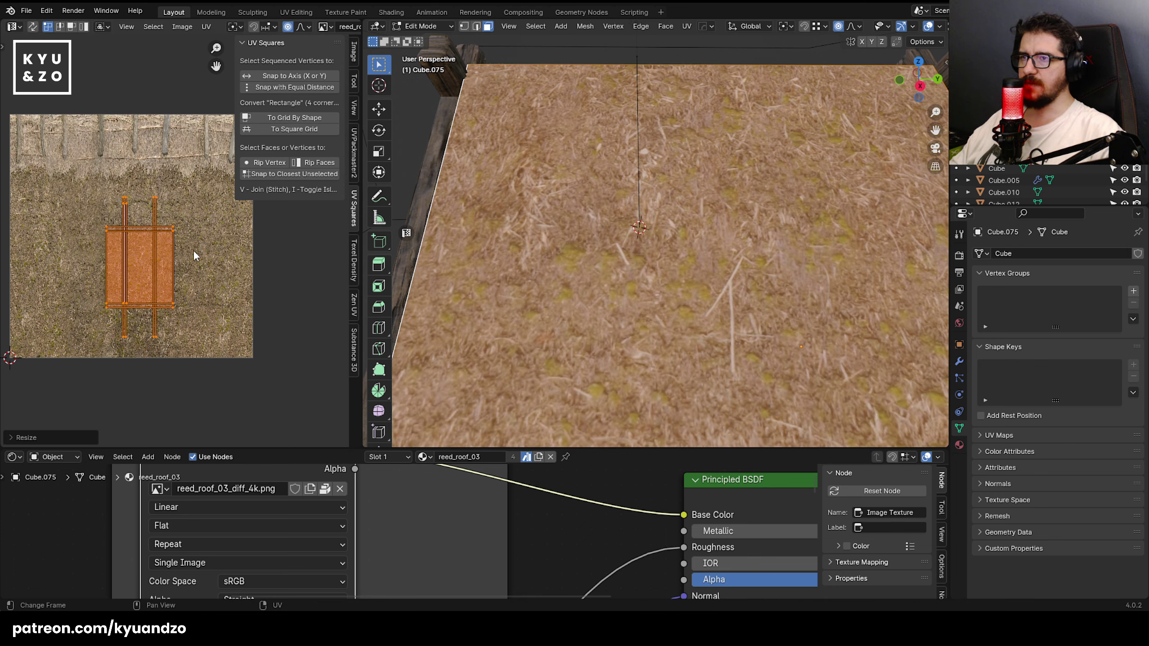
key(s)
click(236, 304)
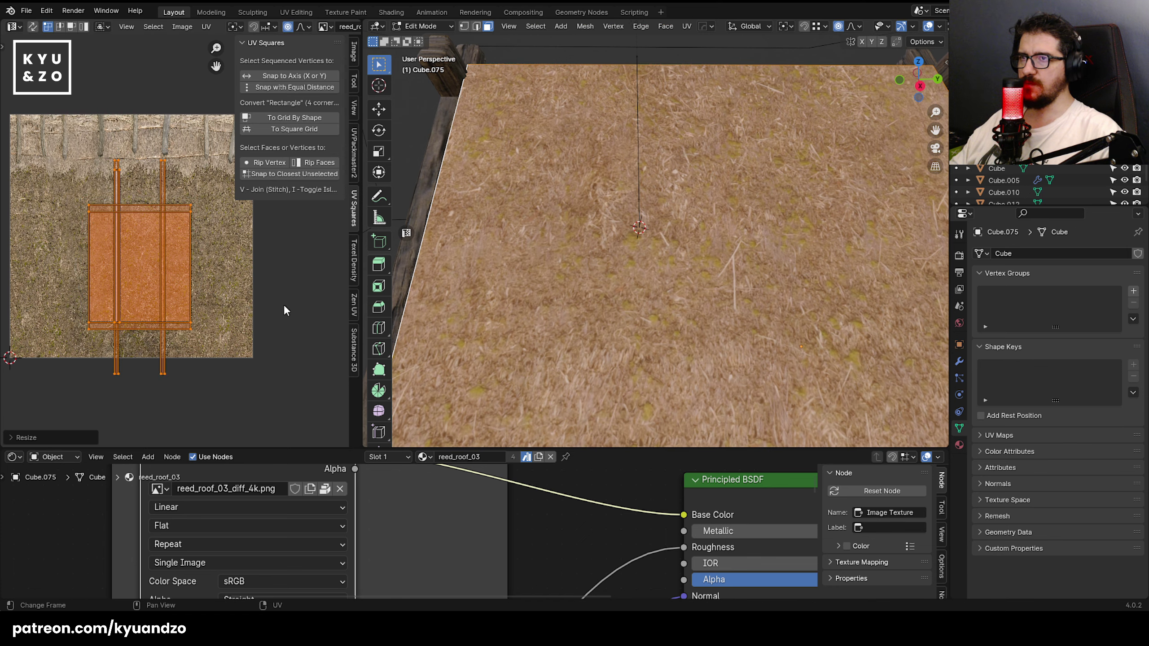
key(Tab)
- Enlarge the opposite roof board's UVs uniformly and narrow them along X to match the first board
scroll(623, 243, down, 5)
middle_drag(623, 244, 846, 206)
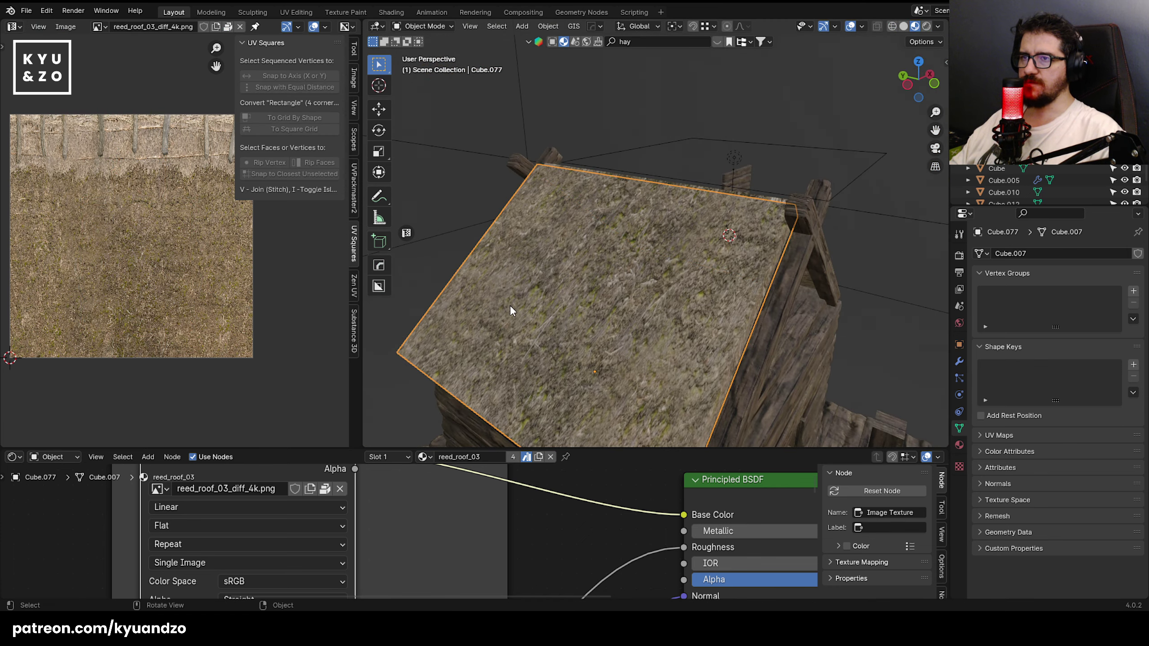
middle_drag(510, 310, 566, 241)
key(Tab)
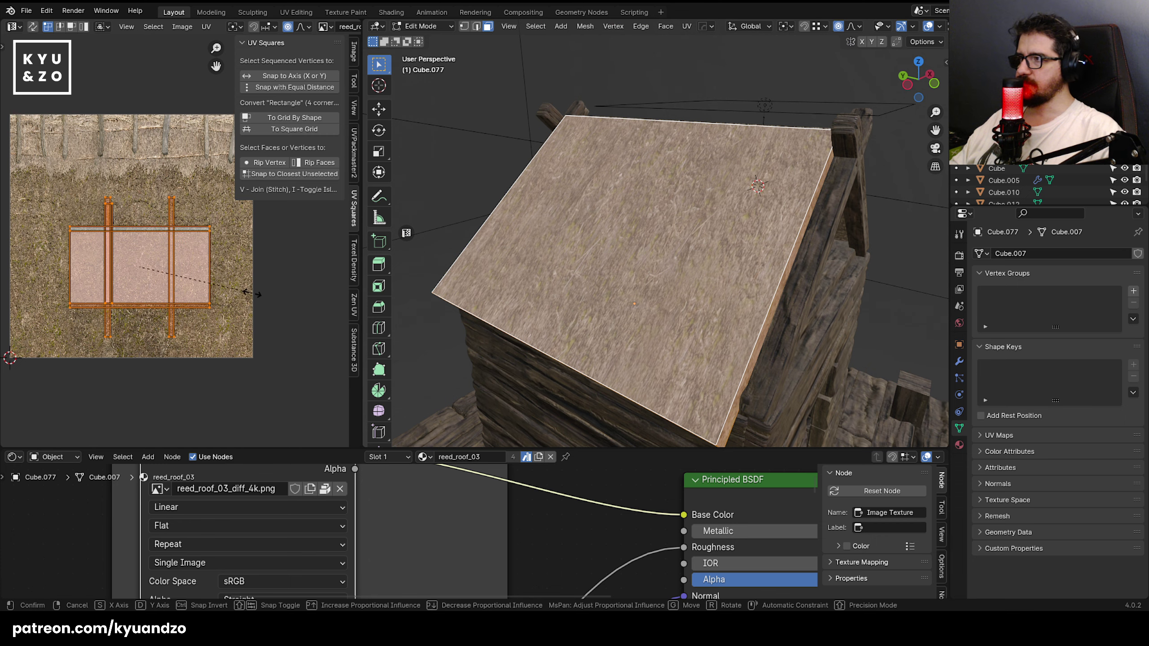
click(291, 333)
key(s)
key(d)
key(s)
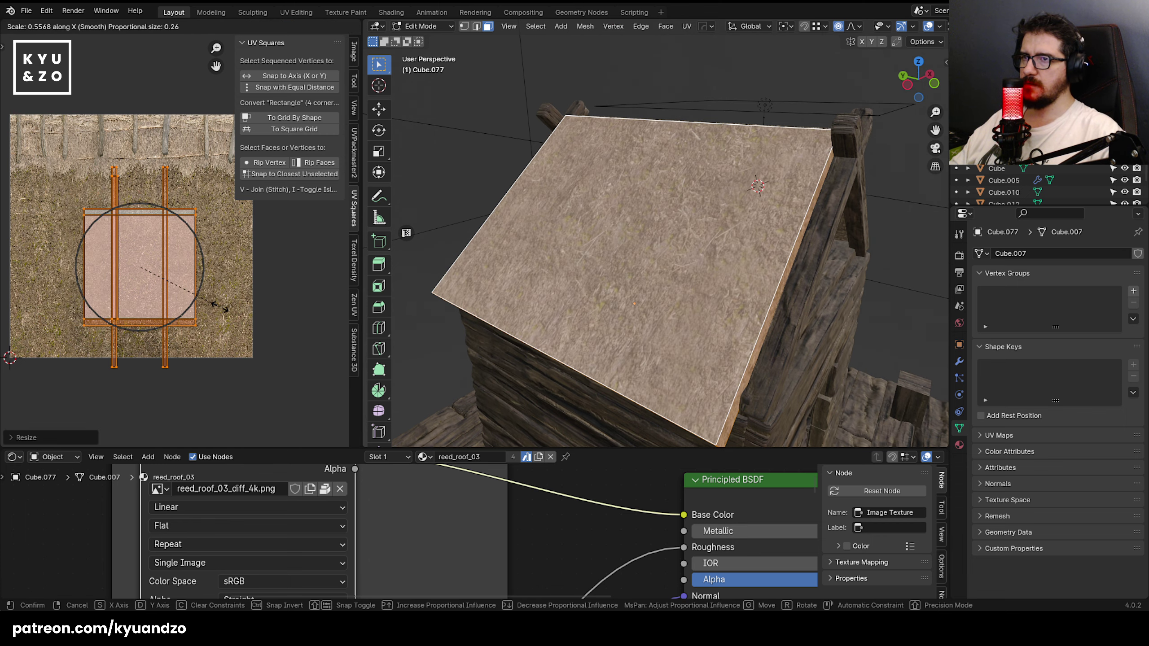
click(208, 303)
- Narrow the second roof board's UVs further along X so the reed texture looks less stretched
middle_drag(557, 302, 604, 319)
scroll(604, 319, up, 5)
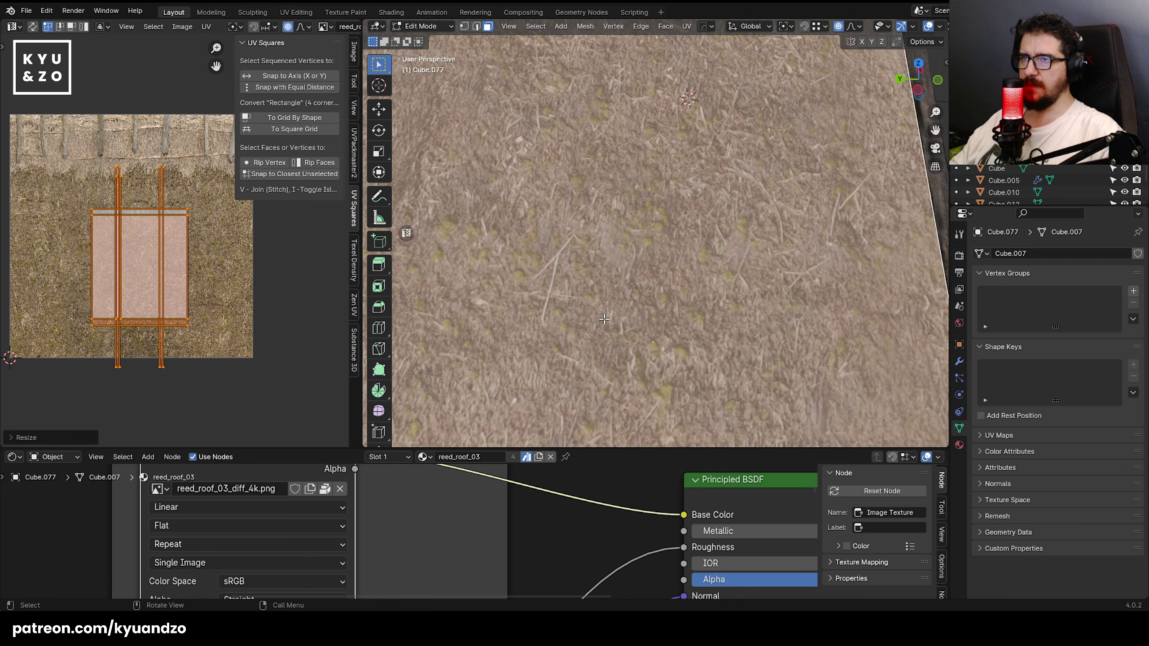
key(s)
key(x)
click(213, 290)
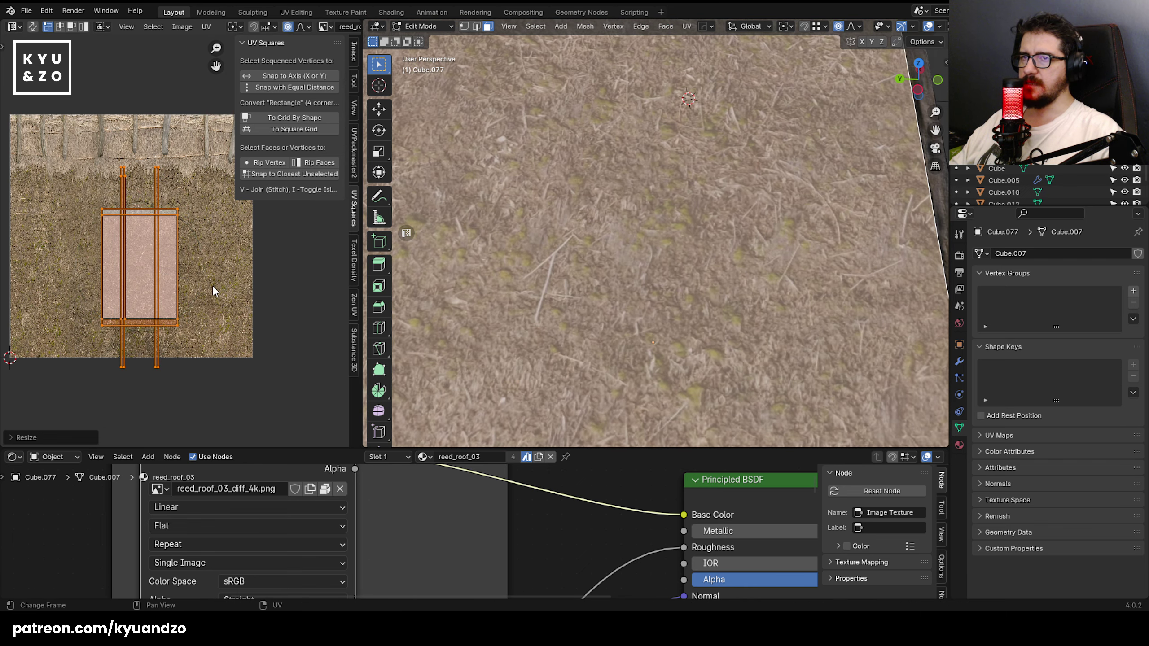
key(Tab)
key(Tab)
- Scale the second roof board's UVs up uniformly by about 1.25 and save the file
scroll(581, 292, down, 3)
key(s)
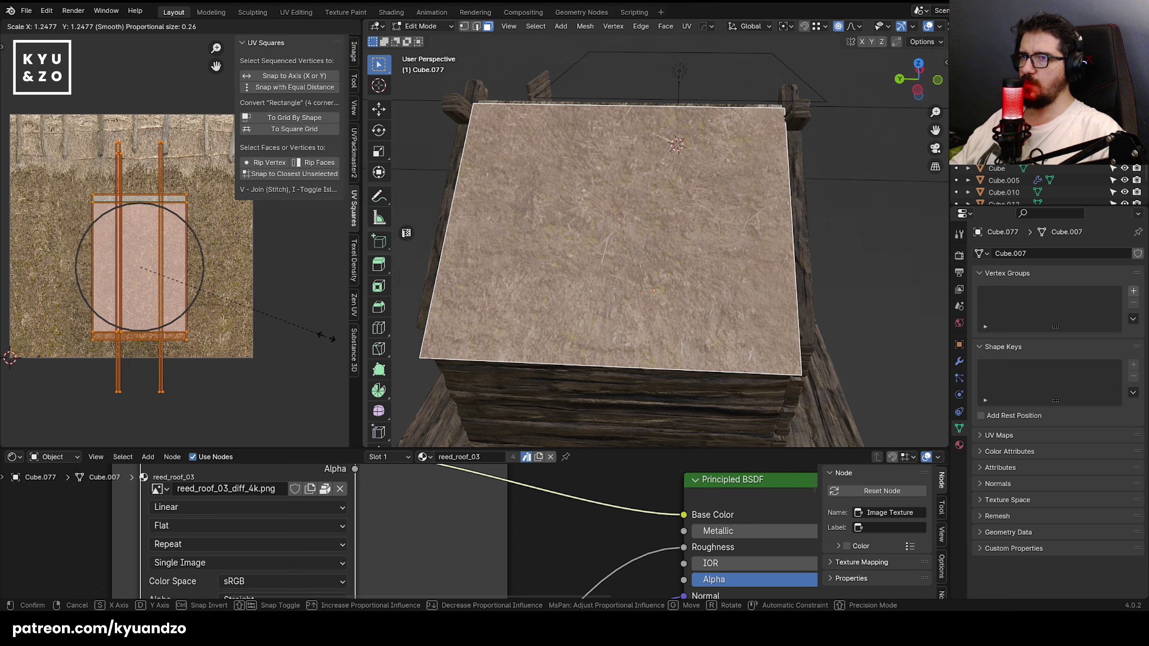
click(323, 335)
key(Tab)
middle_drag(673, 288, 451, 247)
scroll(451, 247, down, 4)
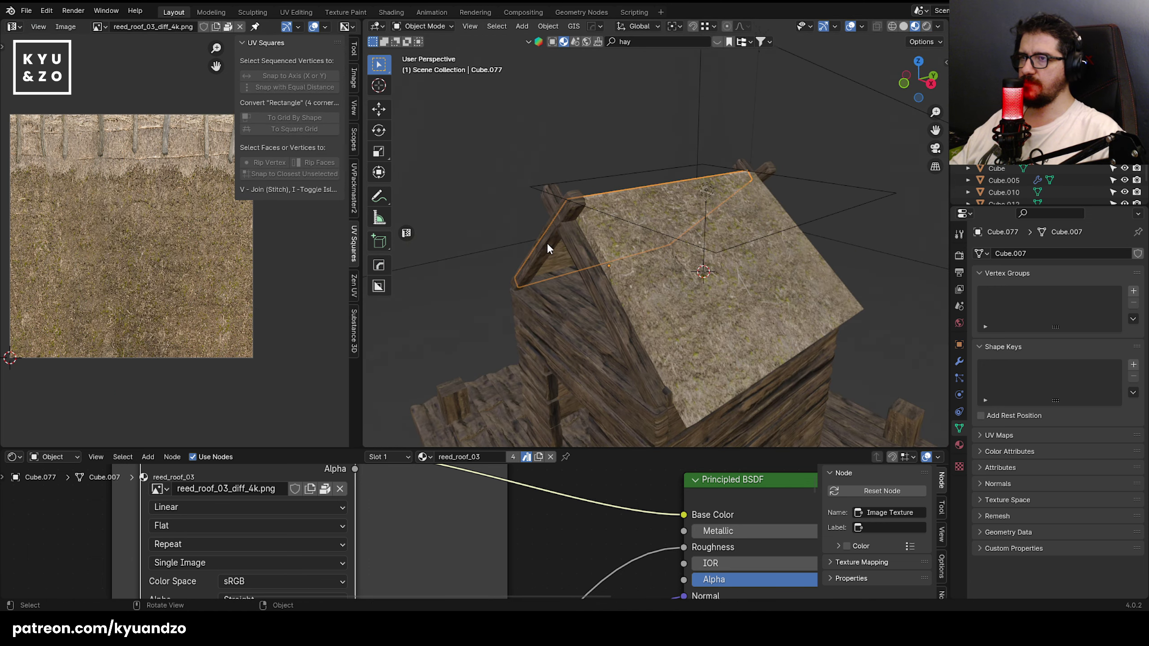
key(ctrl+s)
- Duplicate the top plank of the cabin's front wall and raise the copy about 0.184 m along Z
middle_drag(547, 243, 658, 216)
click(657, 216)
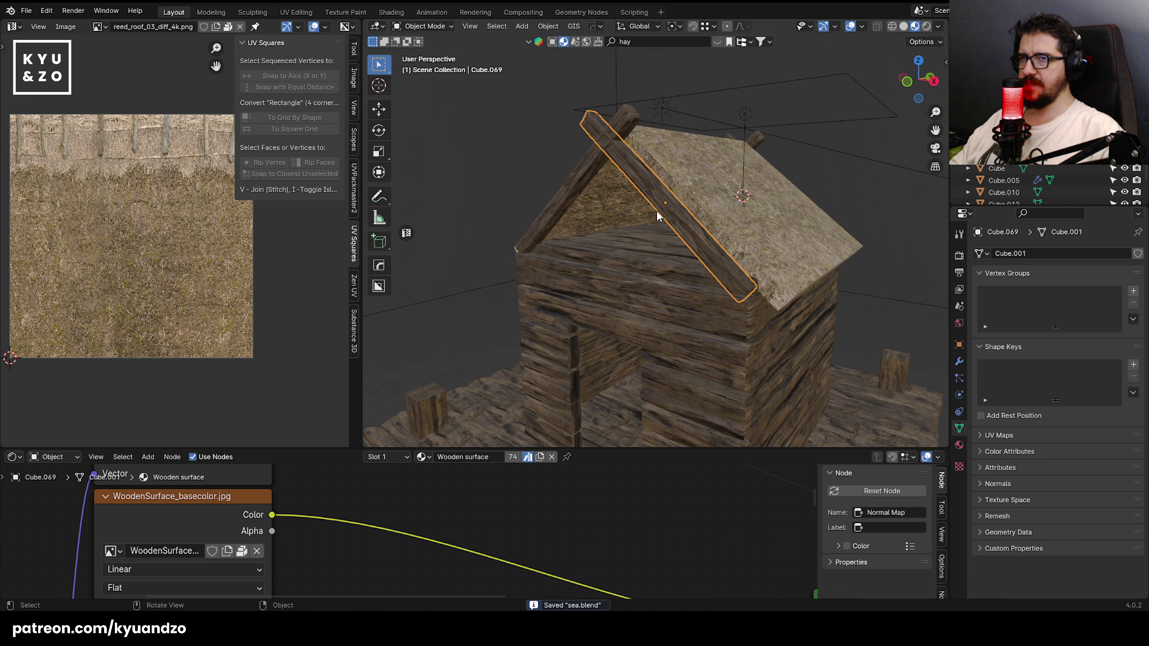
scroll(591, 316, up, 2)
shift+middle_drag(591, 316, 616, 325)
key(shift+d)
key(z)
click(618, 275)
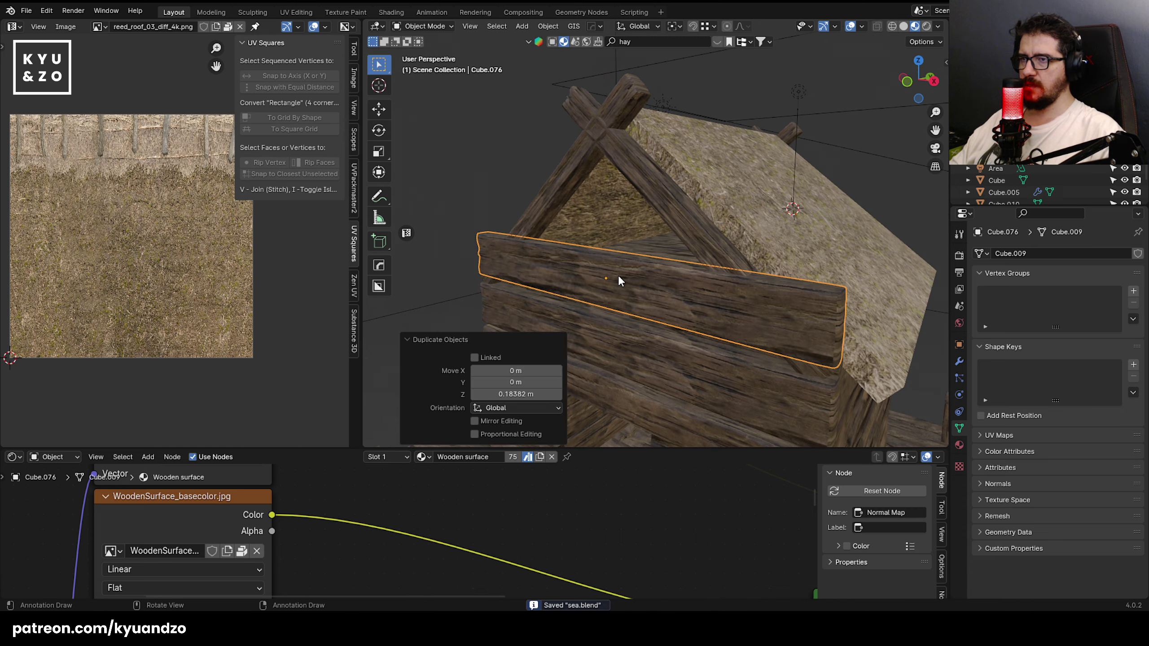
- Lower the copied wall plank about 0.023 m along Z so it sits on the plank below
middle_drag(592, 285, 668, 230)
key(g)
key(z)
click(619, 278)
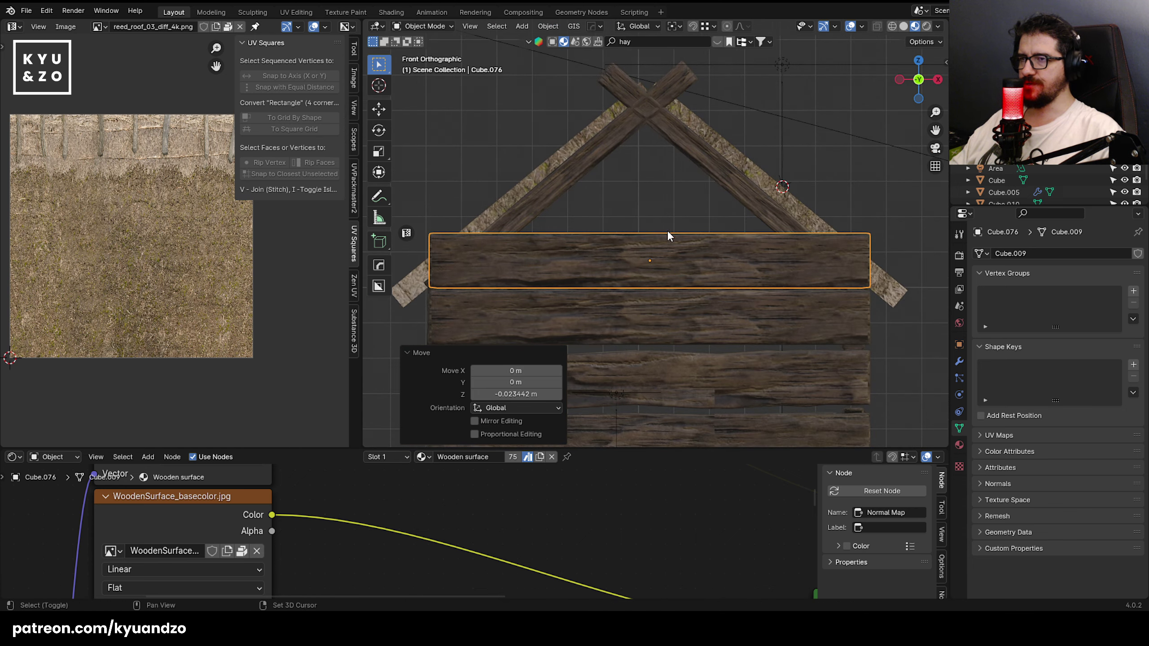
scroll(672, 229, down, 2)
scroll(671, 230, up, 2)
key(s)
key(x)
right_click(717, 257)
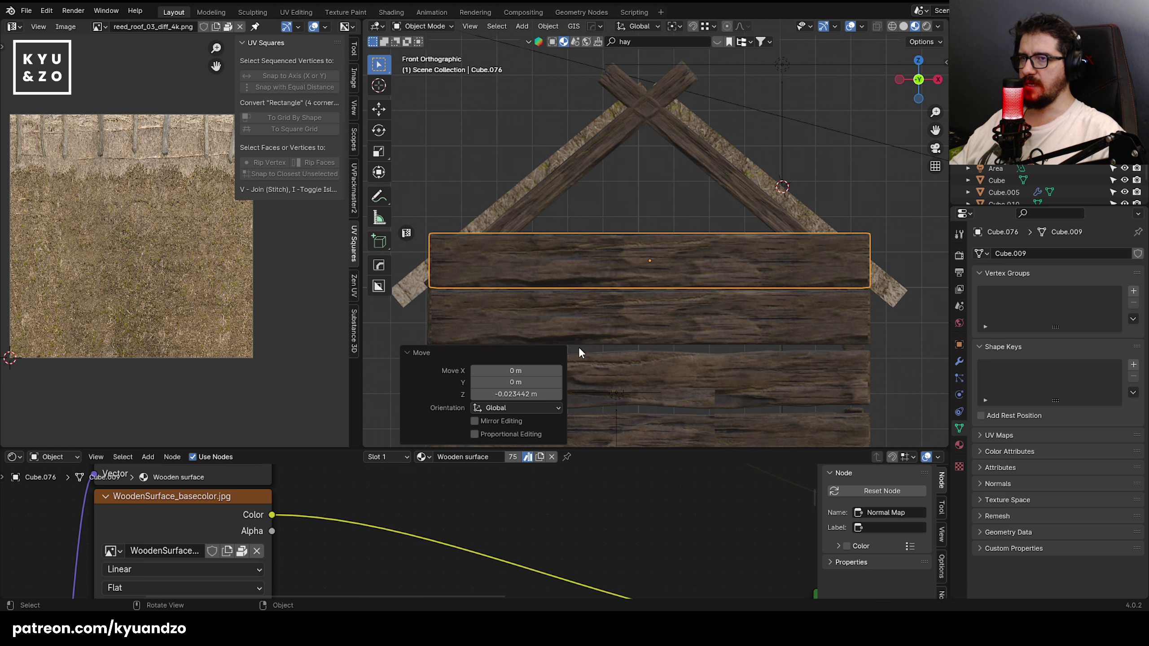
- Shift the raised plank's mesh along X so its origin sits at its left end, and move the plank about -0.593 m along X
shift+middle_drag(599, 276, 617, 253)
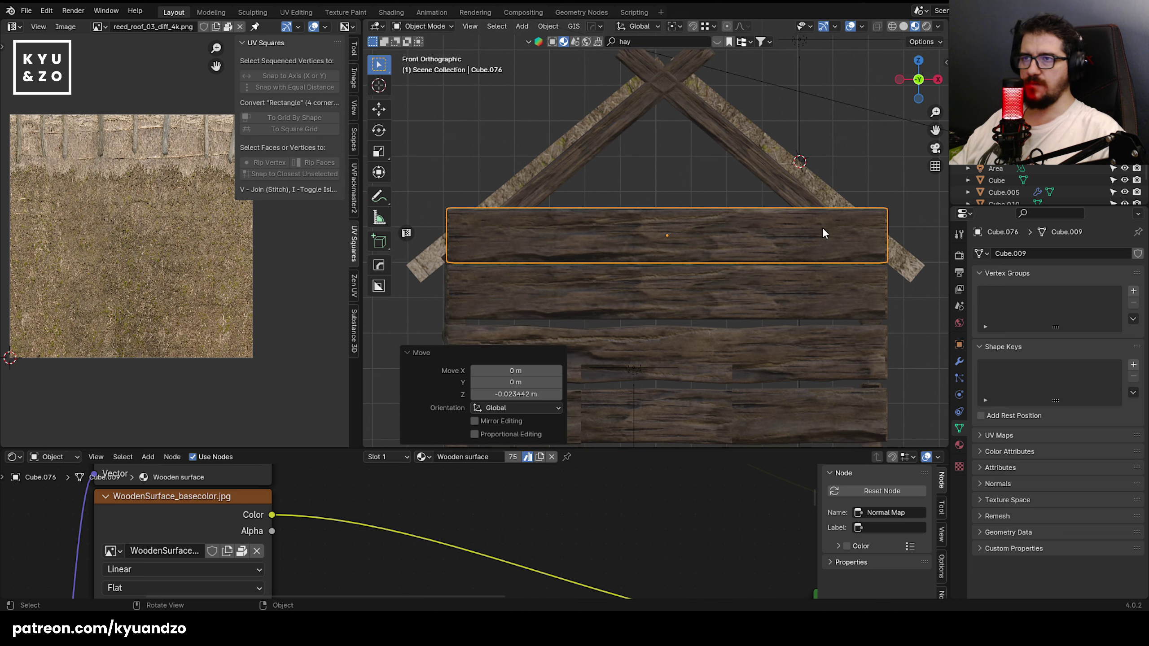
key(Tab)
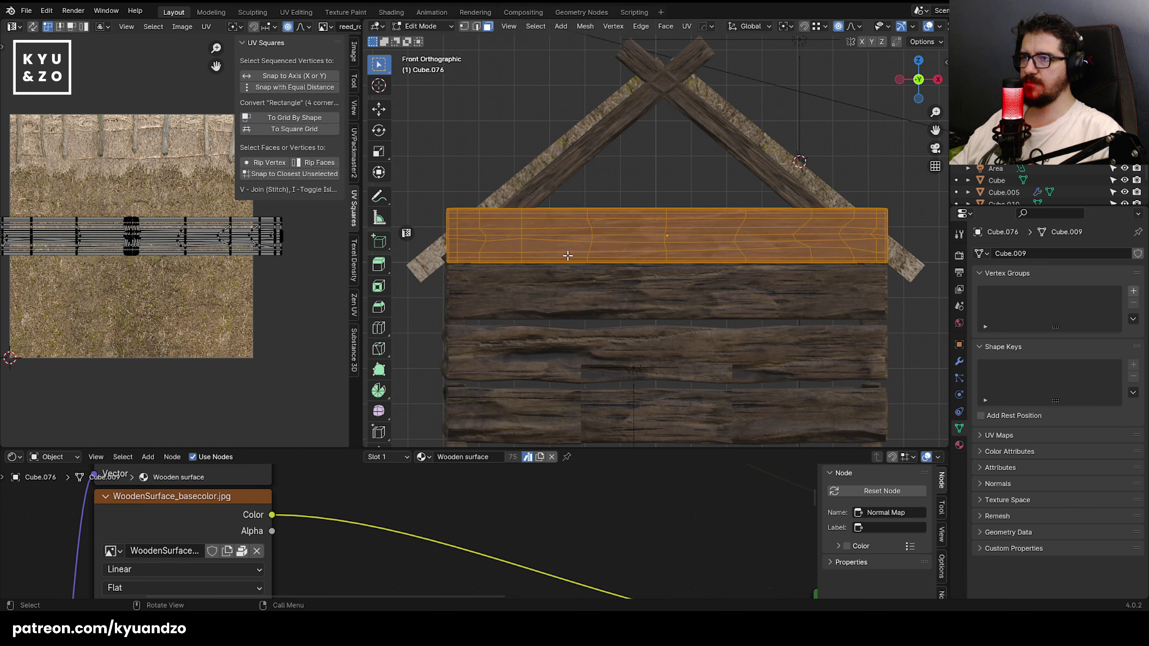
key(g)
key(x)
click(777, 263)
key(Tab)
key(g)
key(s)
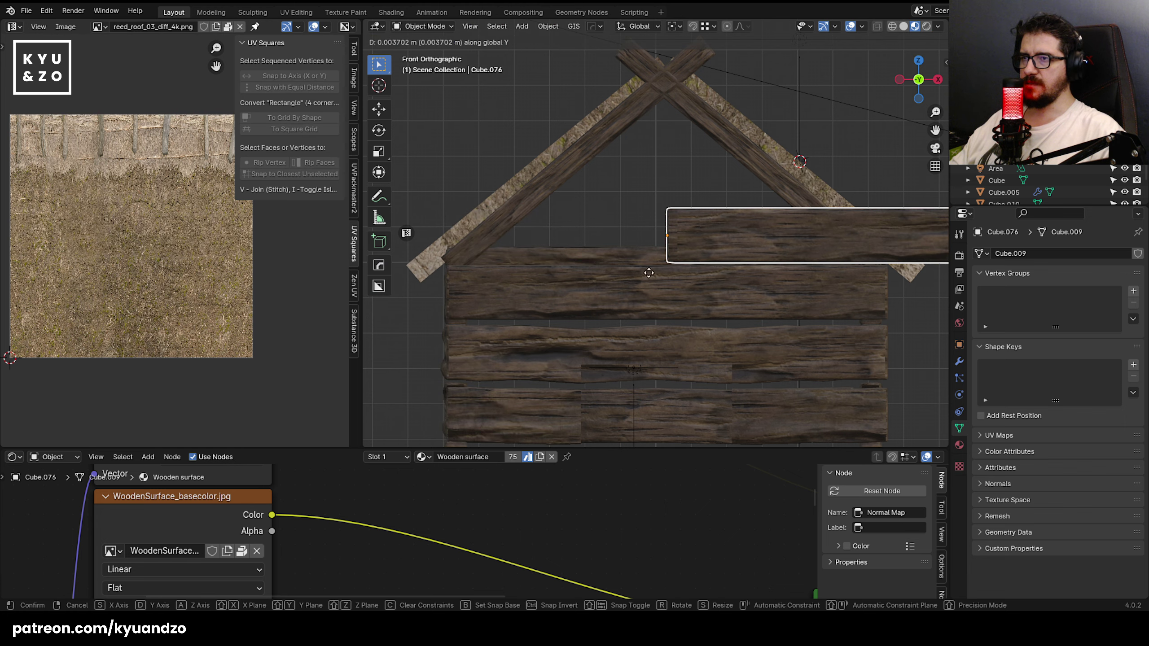
click(438, 274)
- Scale the plank to 0.317 along X and move it about -0.027 m along X to meet the front wall's left edge
key(s)
key(s)
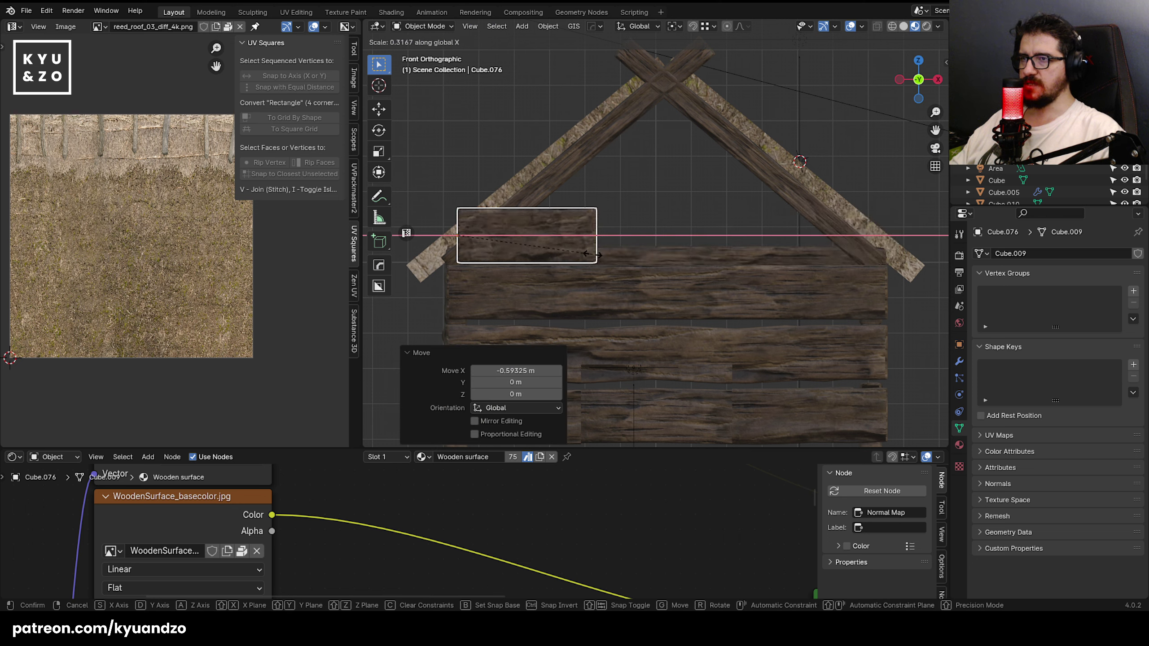
key(Return)
key(g)
key(x)
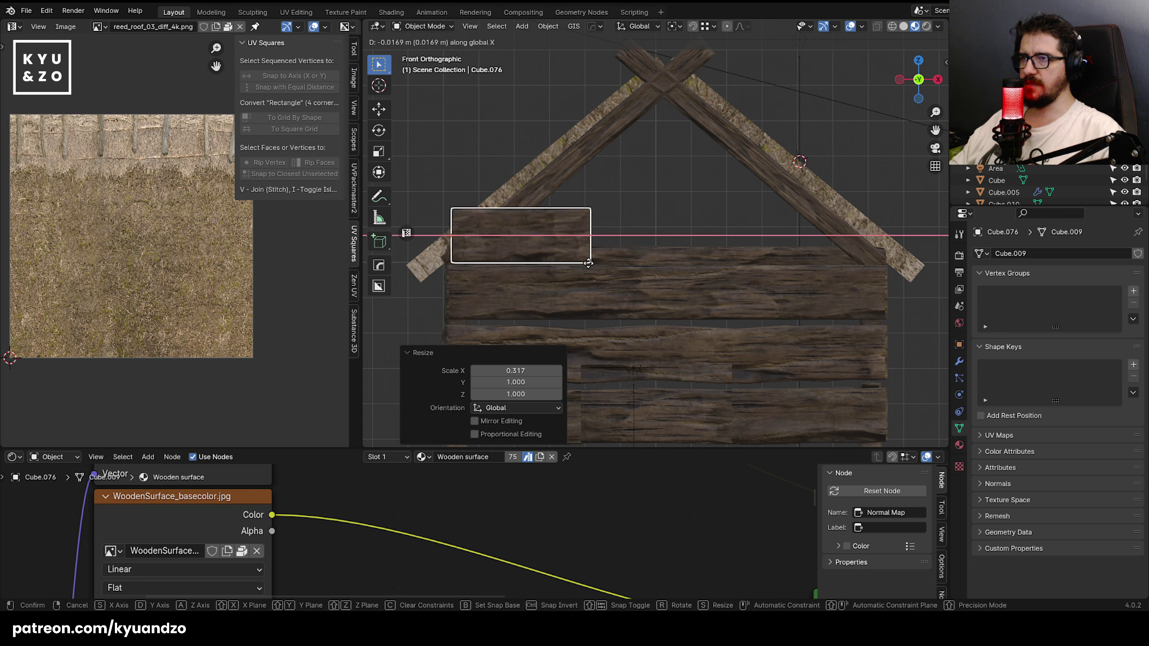
key(Return)
- Duplicate the short plank about 0.39 m along X and scale the copy 2.142 along X to fill the rest of the row
key(shift+d)
key(x)
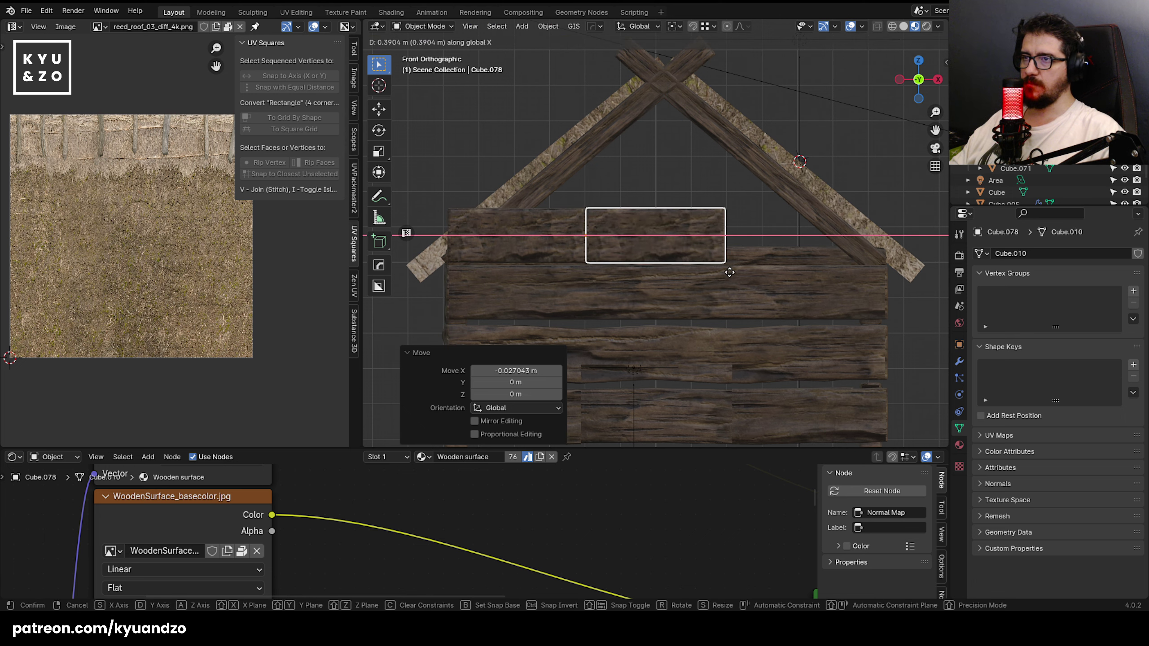
click(731, 272)
key(Tab)
shift+middle_drag(700, 249, 764, 255)
key(Tab)
key(s)
key(x)
click(762, 243)
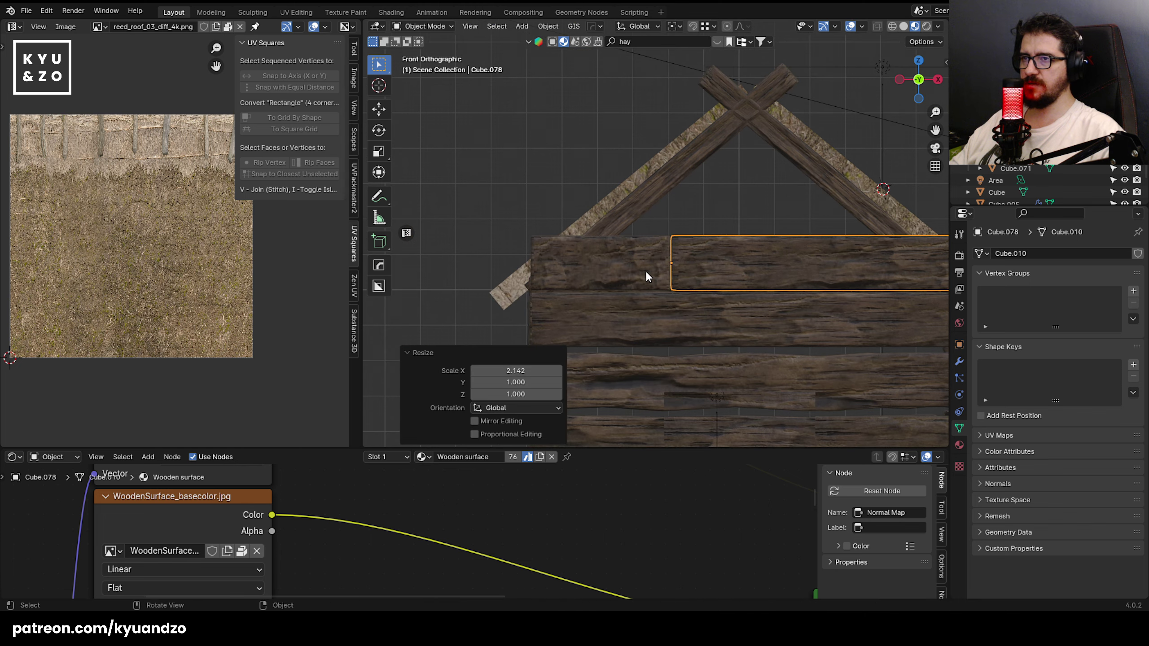
- Duplicate the short left plank one row up and shift the copy about 0.05 m along X beneath the left roof slope
click(647, 273)
shift+click(763, 281)
shift+middle_drag(667, 281, 505, 308)
key(shift+d)
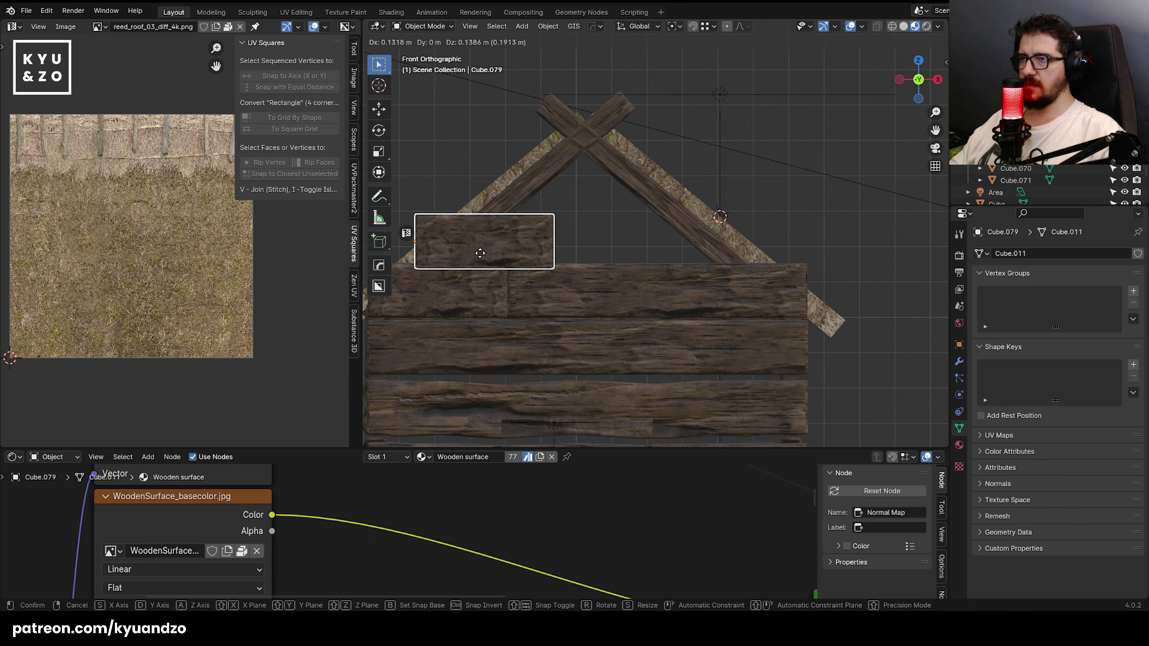
click(485, 247)
key(g)
key(x)
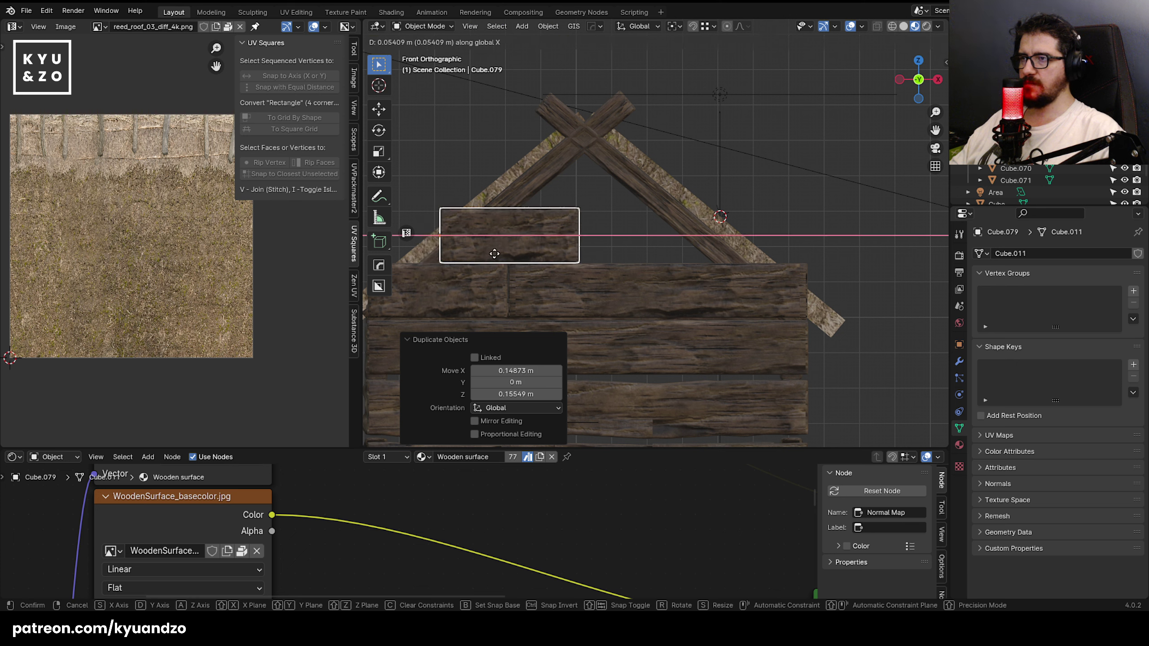
click(491, 254)
- Duplicate the upper plank about 0.402 m along X and widen the copy along X to complete the second gable row
key(shift+d)
key(x)
click(632, 255)
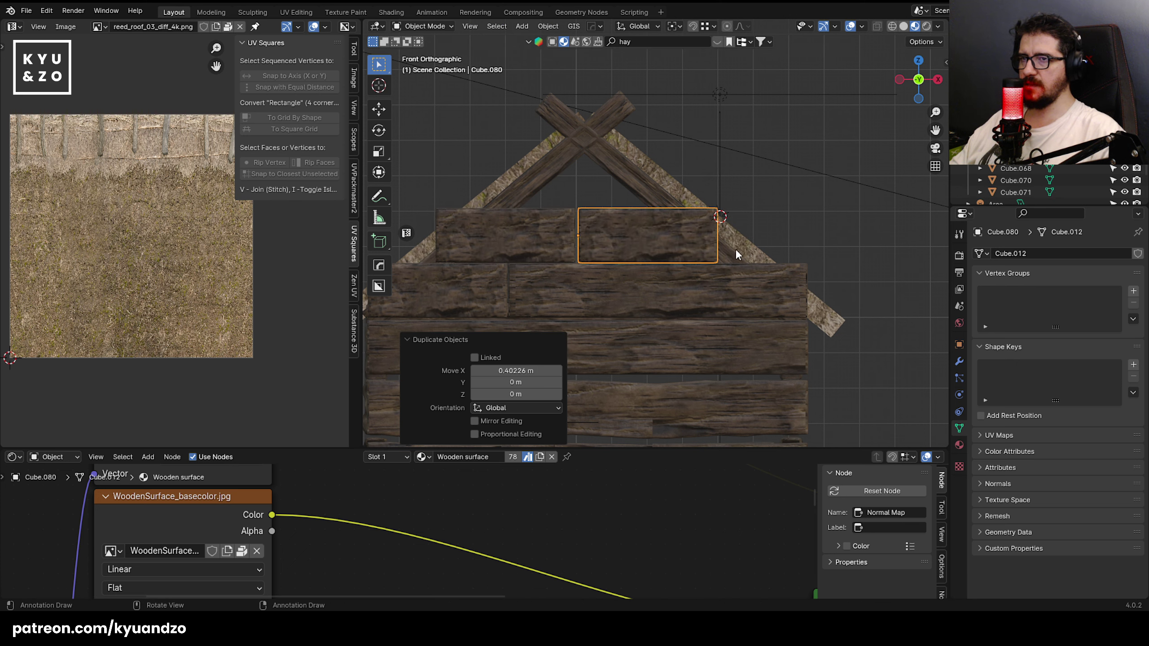
key(s)
key(y)
click(787, 251)
- Duplicate the second row's left plank up to form a third row, widen it about 1.12 along X and centre it under the ridge
key(shift+d)
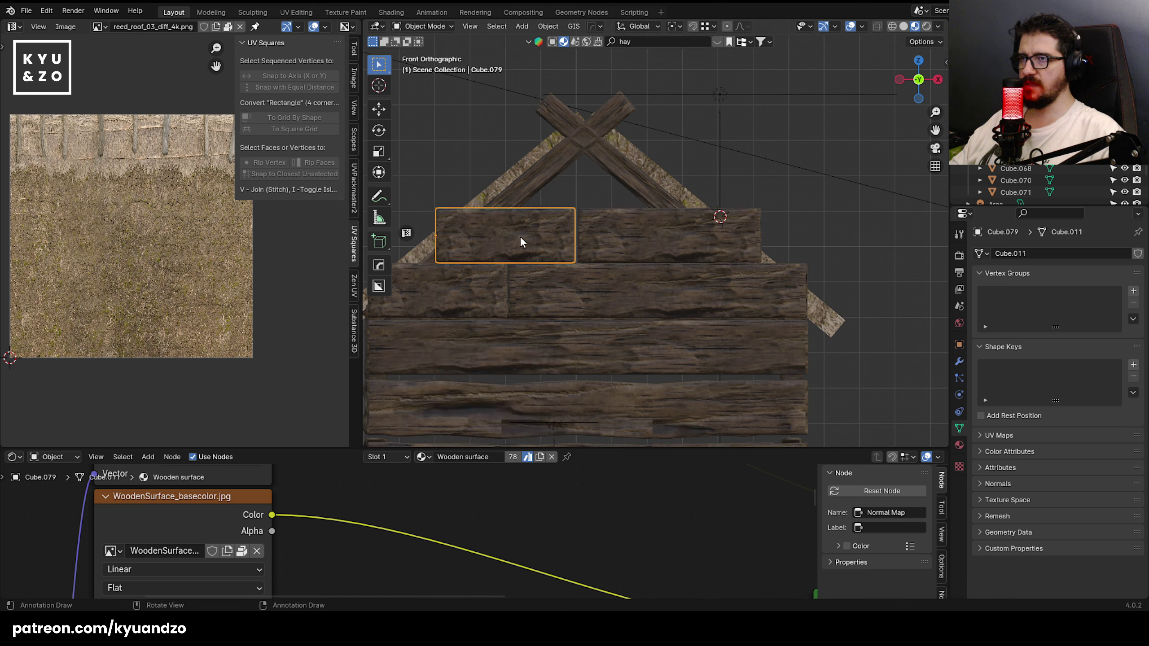
click(593, 188)
key(s)
key(x)
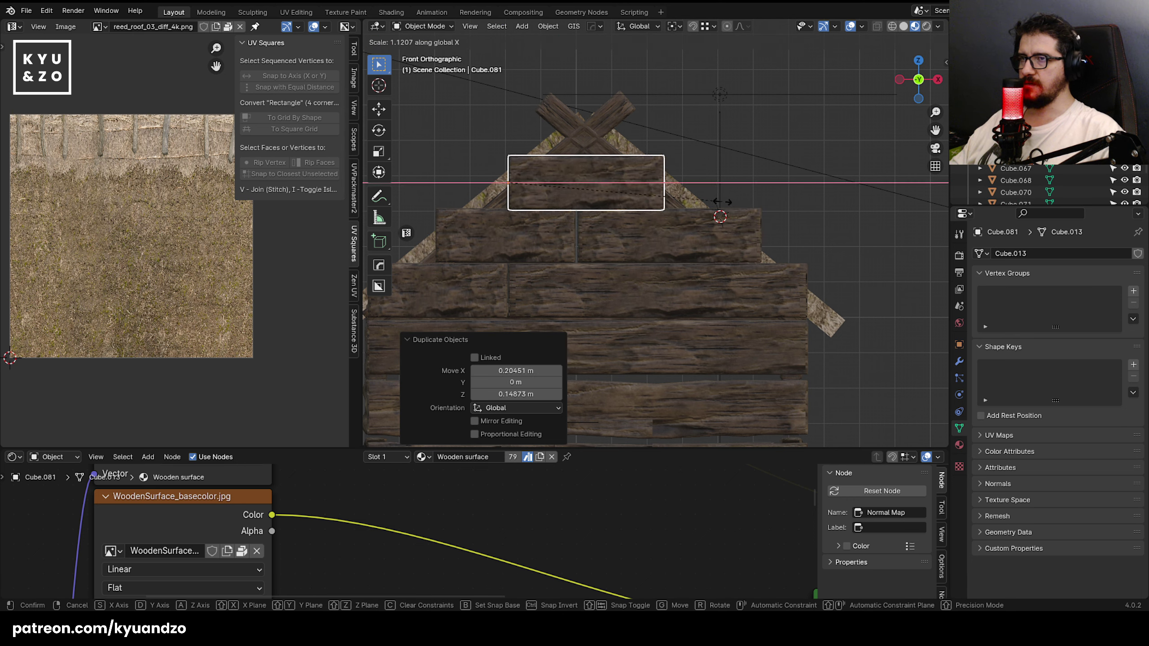
click(724, 204)
key(g)
key(x)
click(728, 203)
key(s)
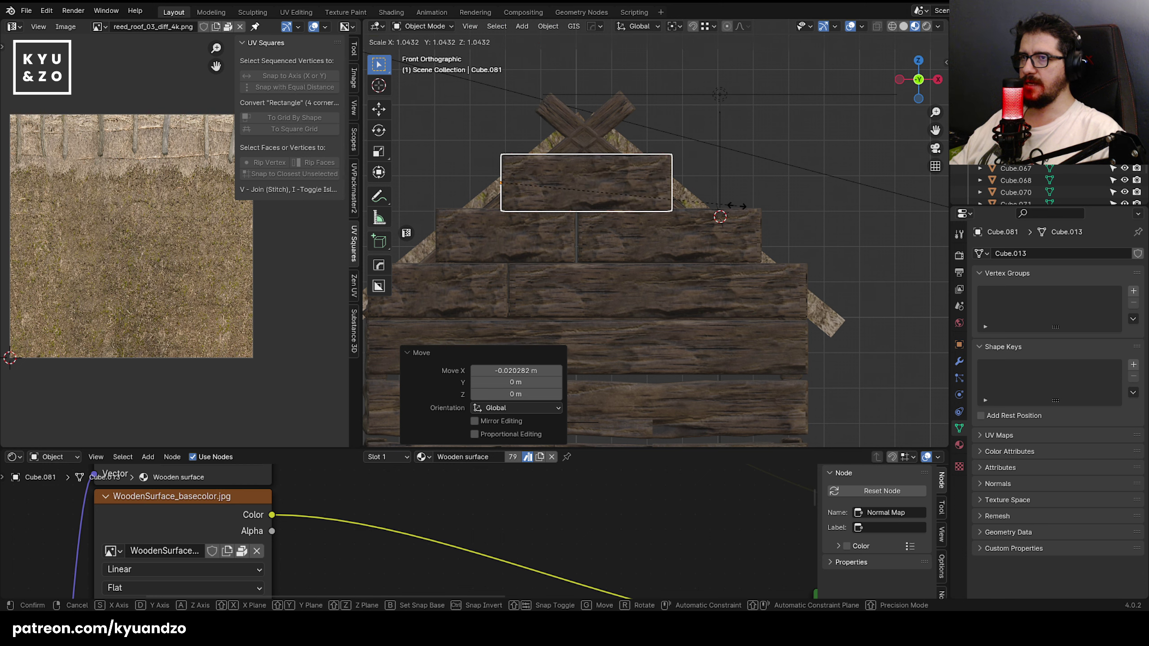
key(Escape)
- Place the 3D cursor on the second gable row's left plank and add a 2 m cube there
shift+middle_drag(650, 315, 745, 259)
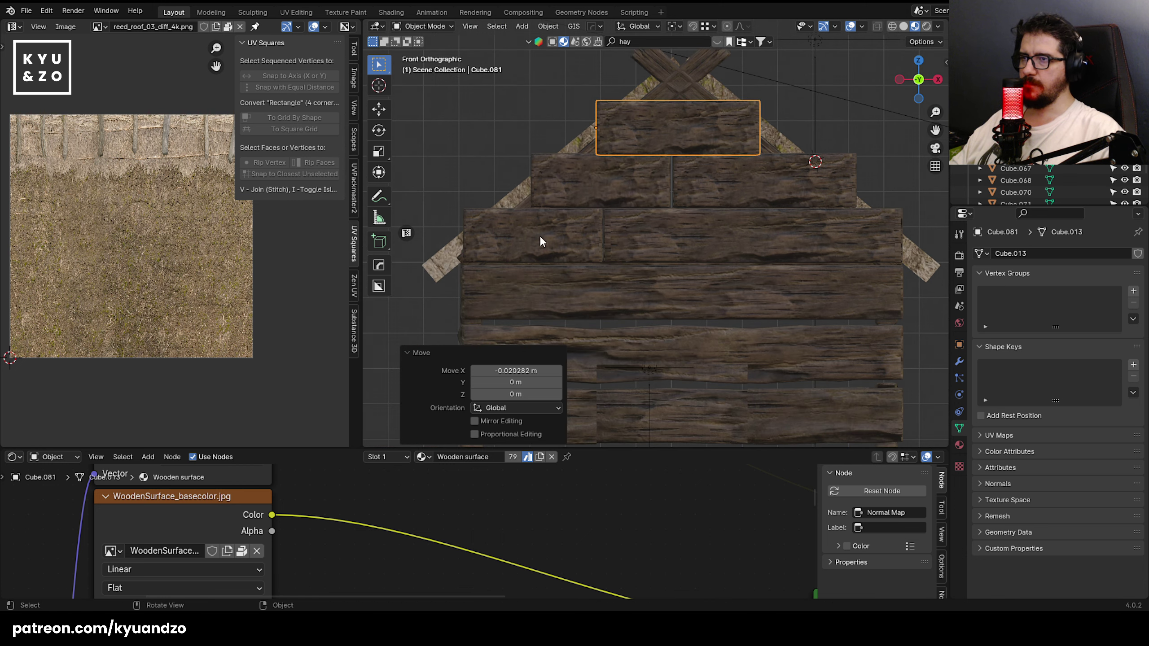
shift+click(631, 212)
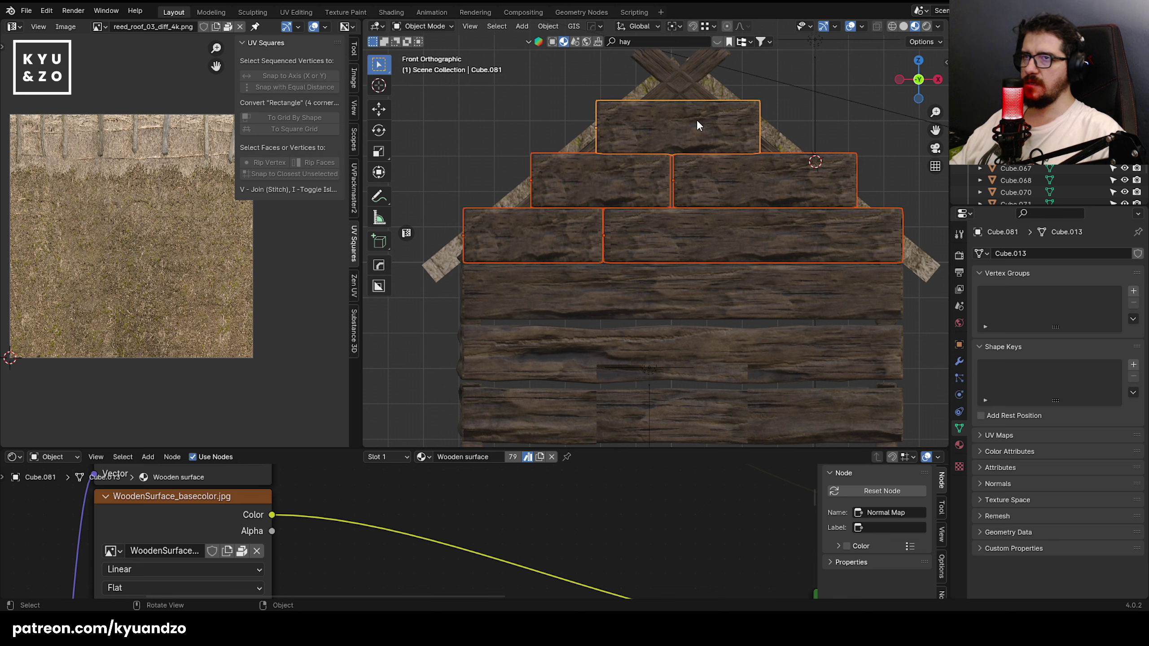
shift+middle_drag(543, 108, 528, 185)
shift+right_click(596, 261)
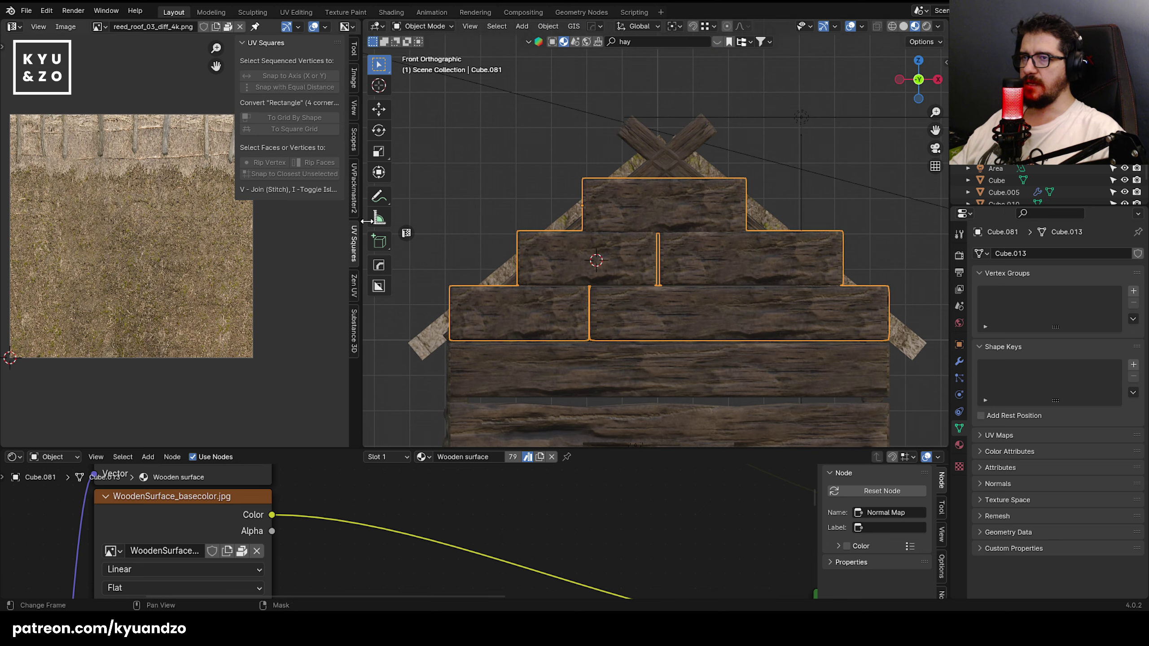
key(shift+a)
mouse_move(540, 78)
click(633, 92)
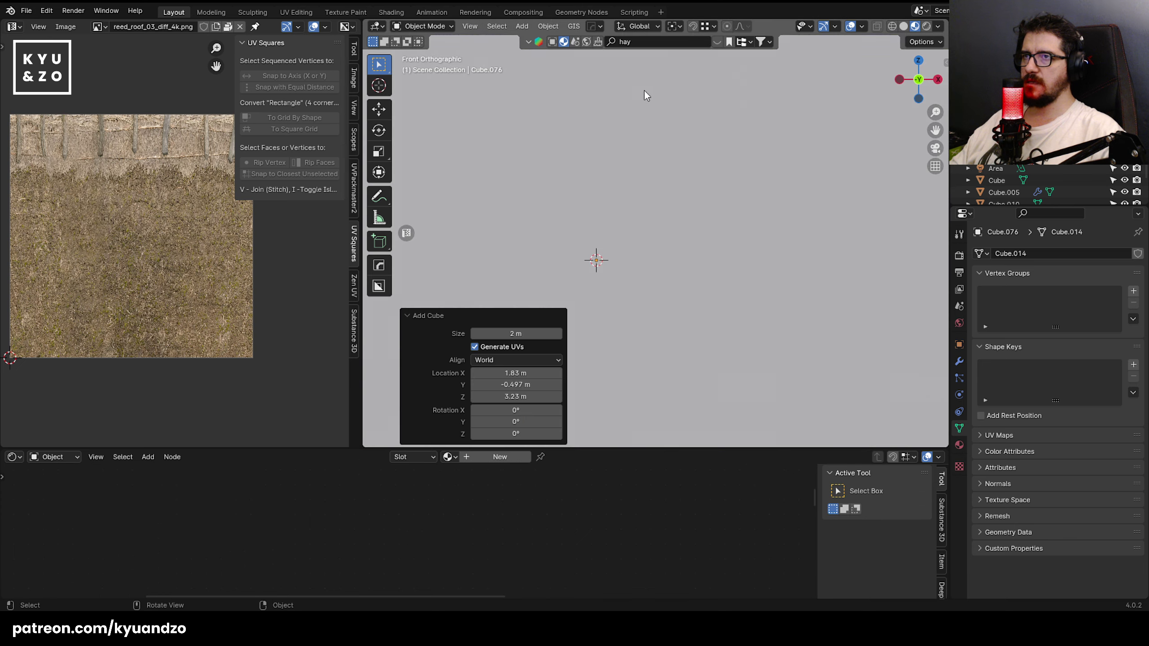
- Shrink the cube, rotate it to match the left roof slope, and move it about 0.056 m in X and 0.309 m in Z
key(s)
click(611, 238)
key(r)
click(692, 334)
key(g)
click(712, 226)
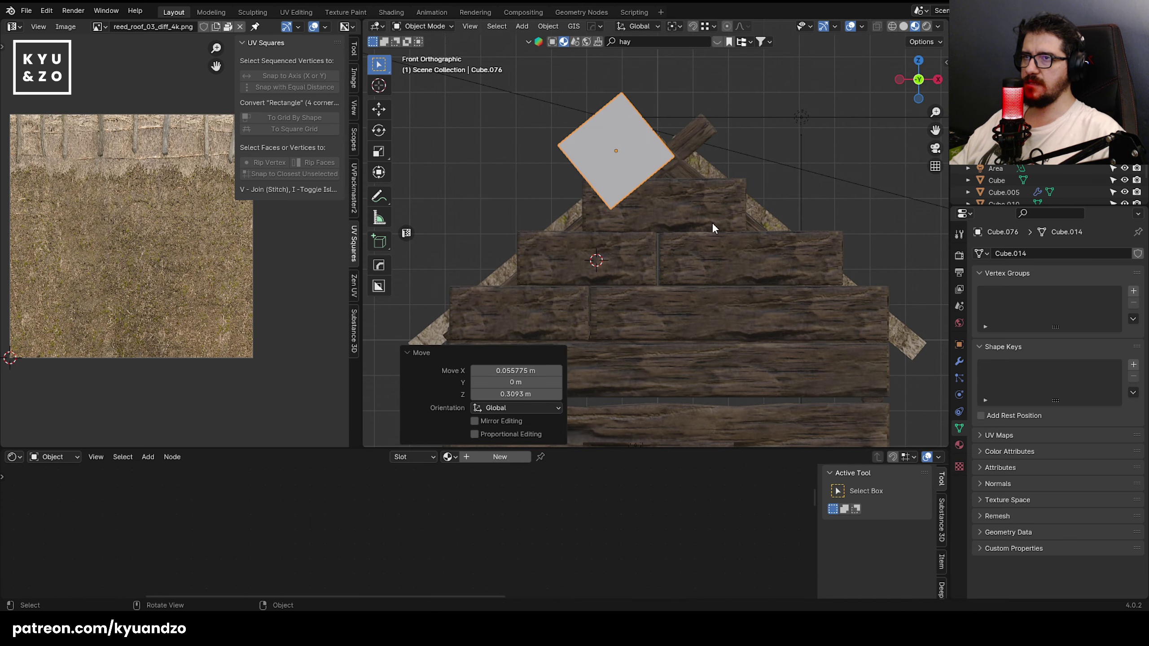
- Stretch the rotated cube about 6.6 times along its local Z axis, parallel to the left roof slope
key(s)
key(d)
key(d)
key(s)
key(s)
key(a)
key(a)
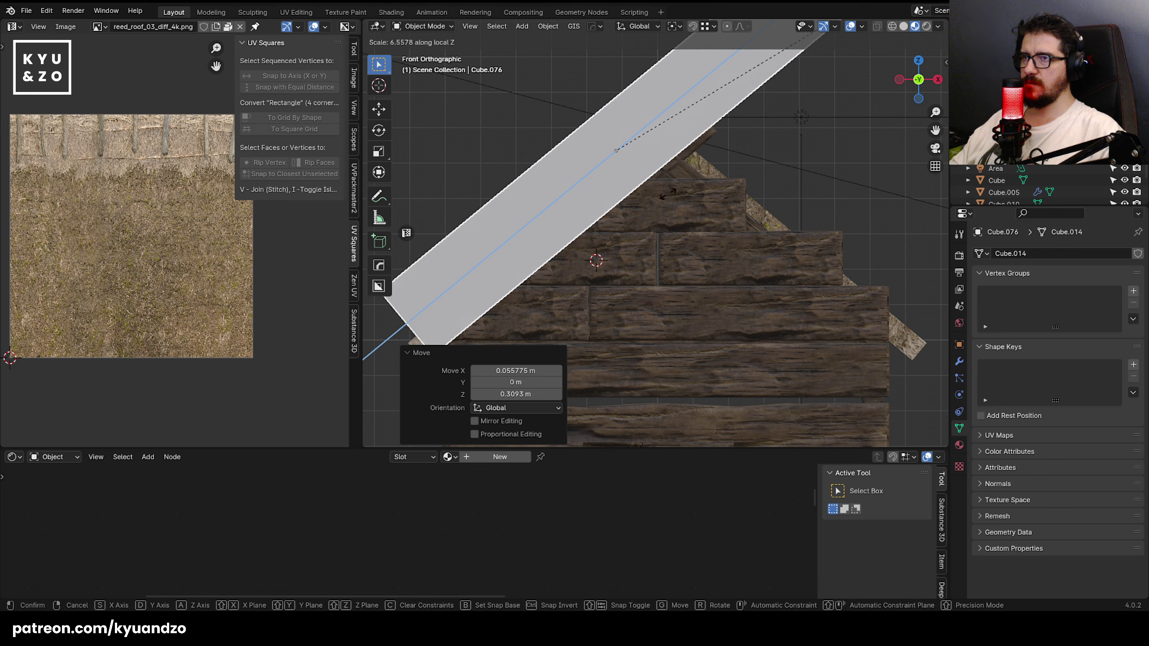
click(728, 168)
- Move the stretched cube about -0.248 m in X and -0.232 m in Z over the left slope, and rotate it -0.841°
key(g)
click(637, 252)
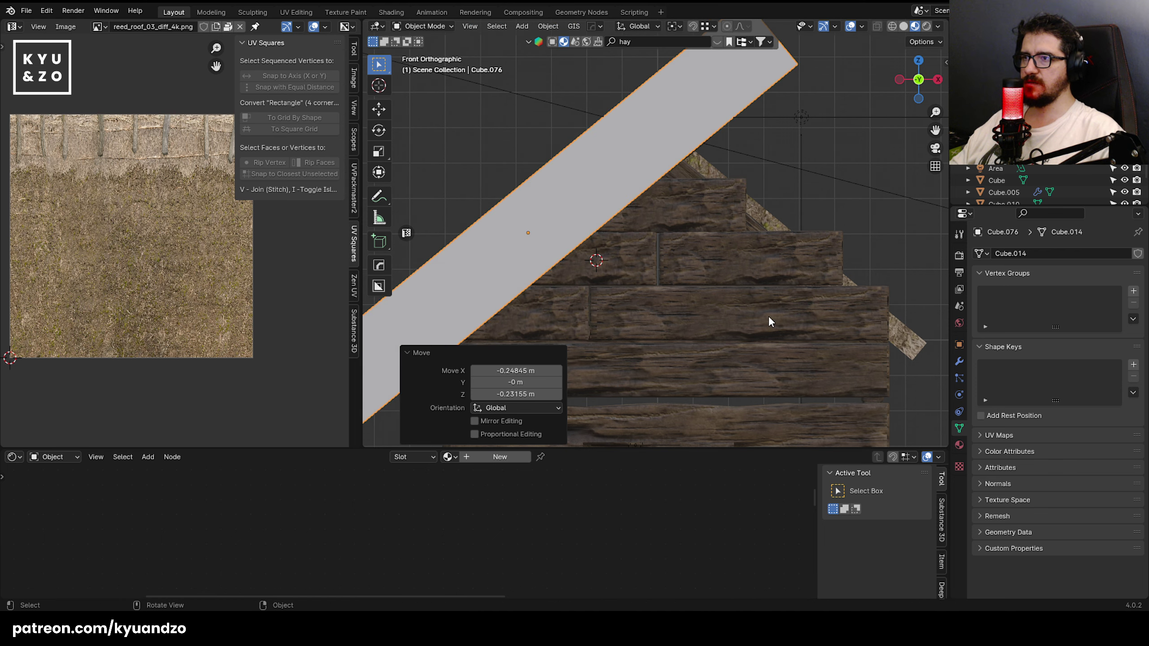
scroll(769, 320, down, 2)
key(r)
click(618, 241)
- Apply the Multires modifier on the selected gable planks
middle_drag(618, 242, 736, 317)
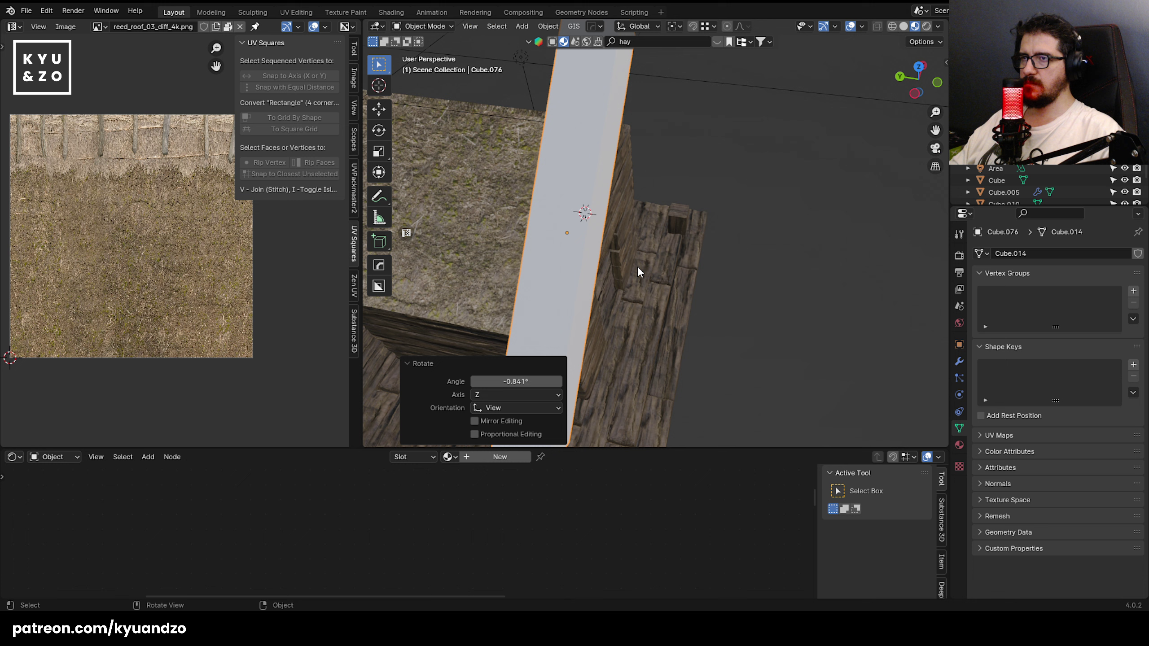
middle_drag(638, 271, 631, 239)
click(631, 239)
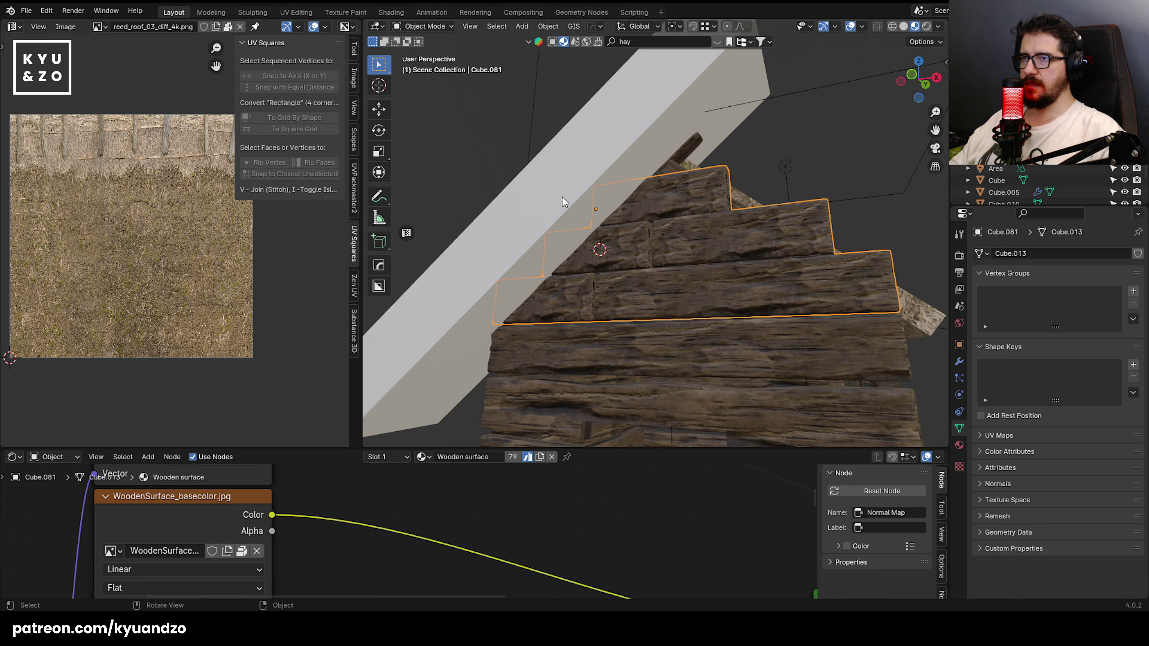
middle_drag(562, 205, 663, 273)
click(959, 361)
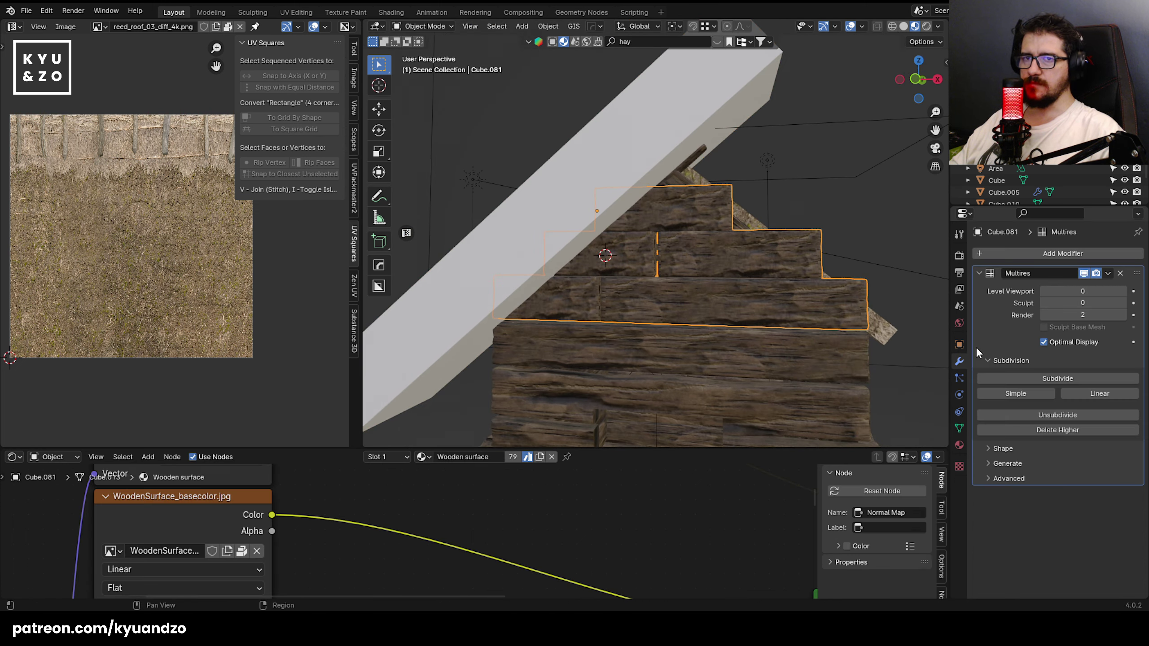
click(1108, 273)
click(1088, 288)
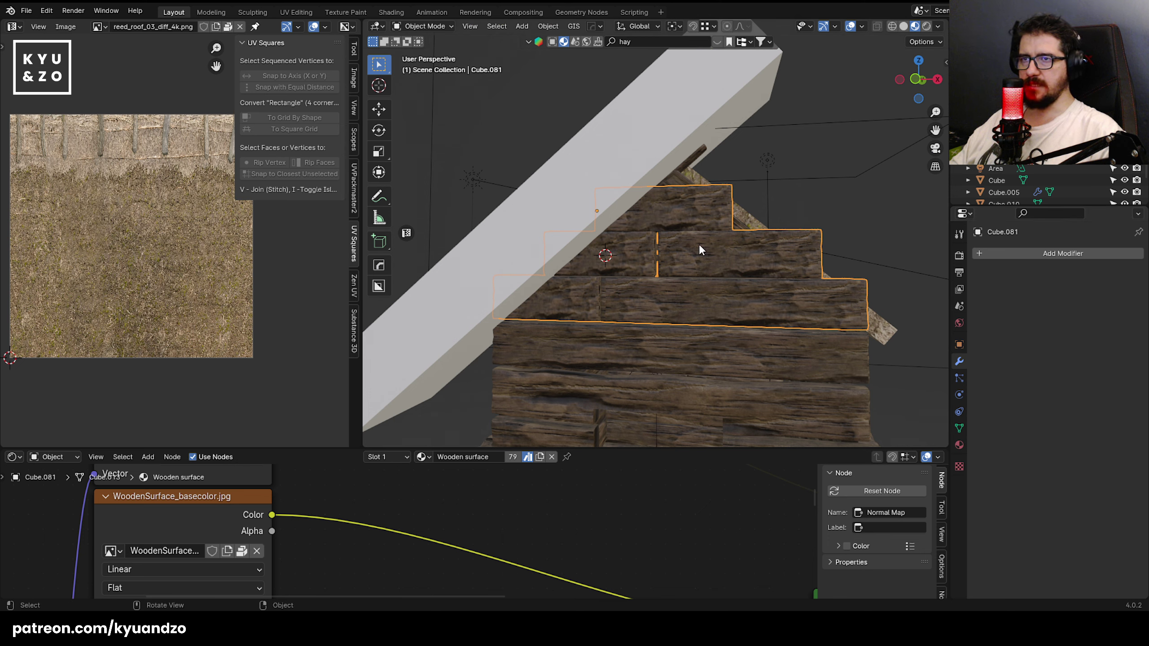
- Add a Boolean modifier set to Difference to the gable planks, using the stretched cube as the cutting object
middle_drag(642, 353, 535, 196)
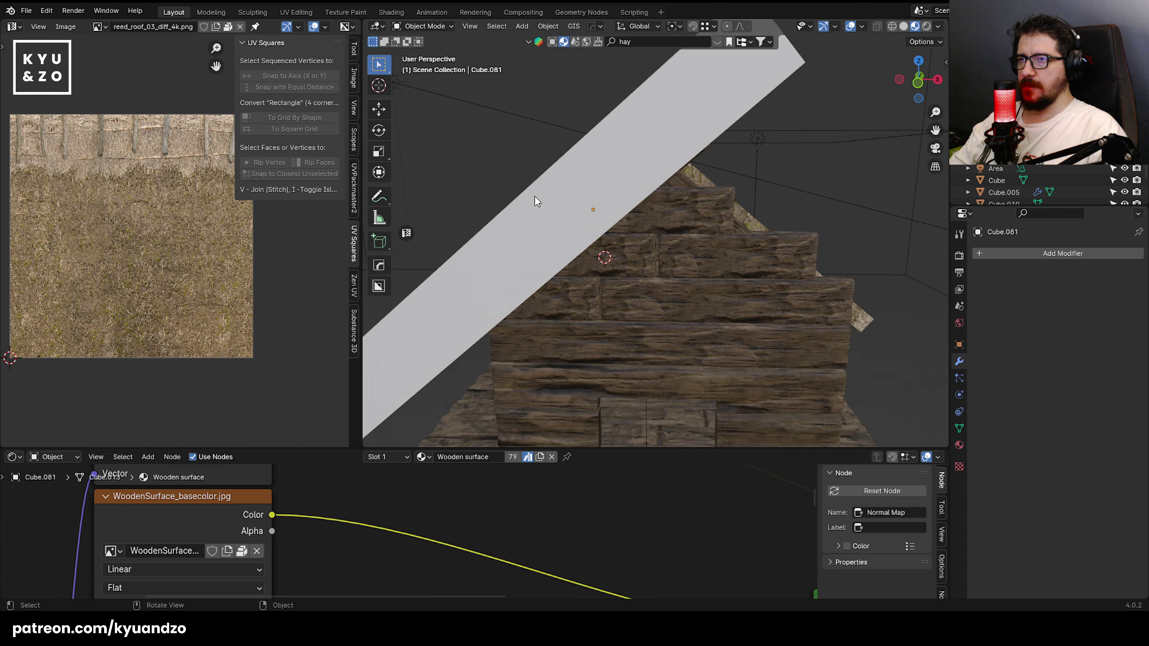
click(1063, 254)
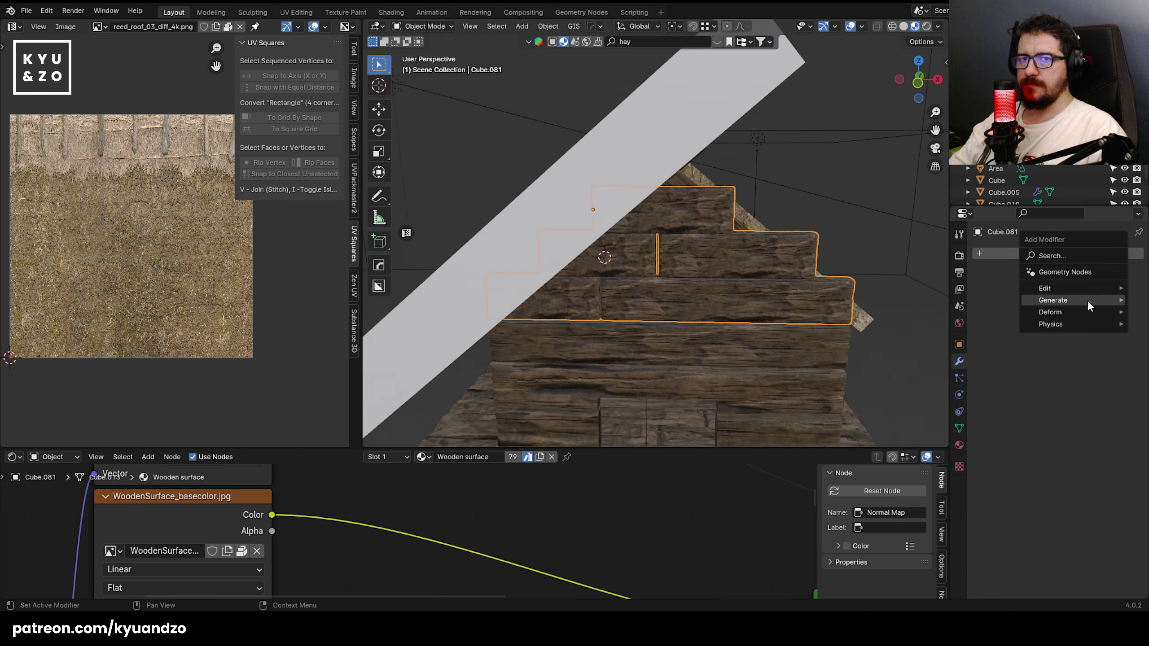
mouse_move(1087, 300)
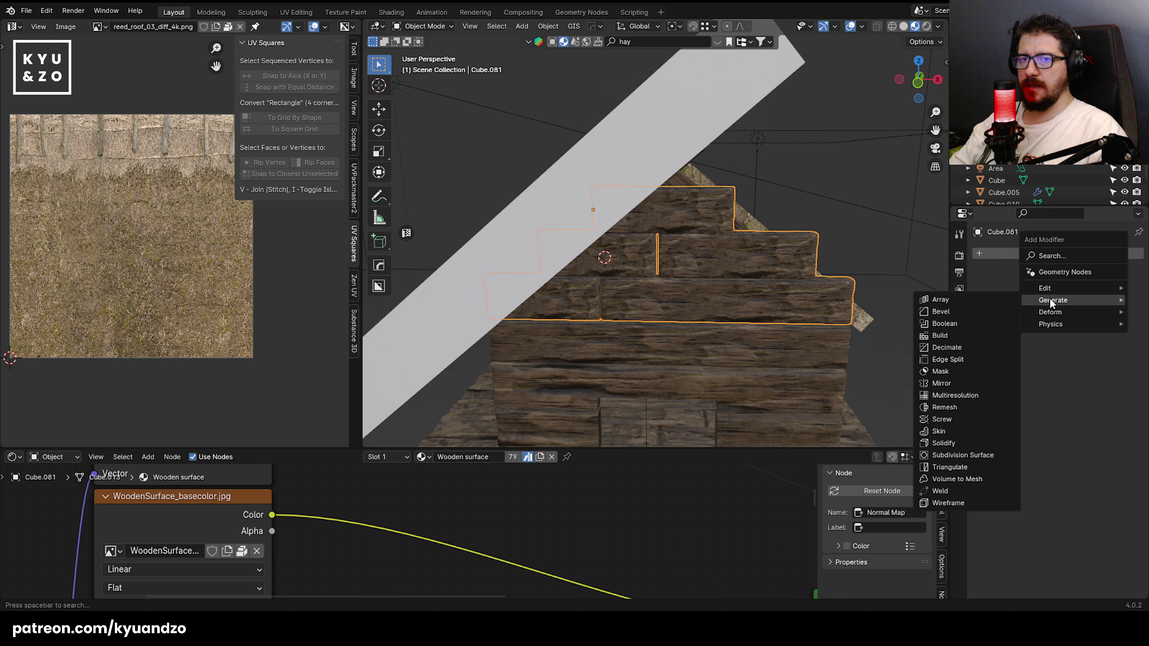
click(976, 322)
click(538, 186)
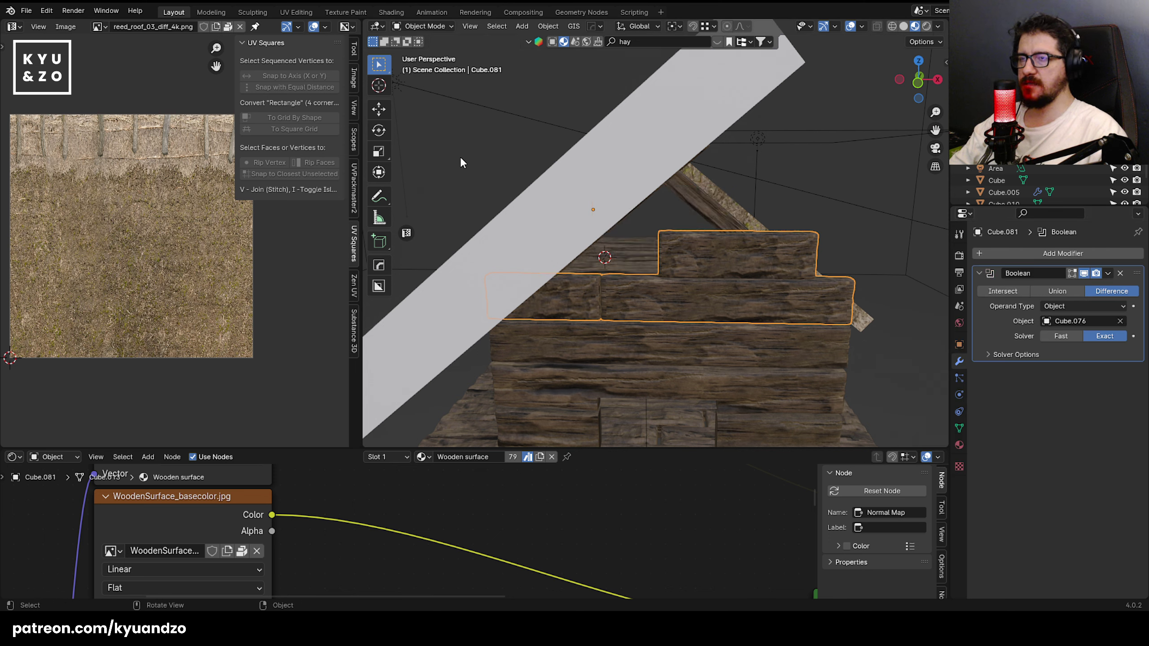
- Move the stretched cutter cube about -0.021 m in X and 0.022 m in Z to adjust the cut along the left slope
click(629, 211)
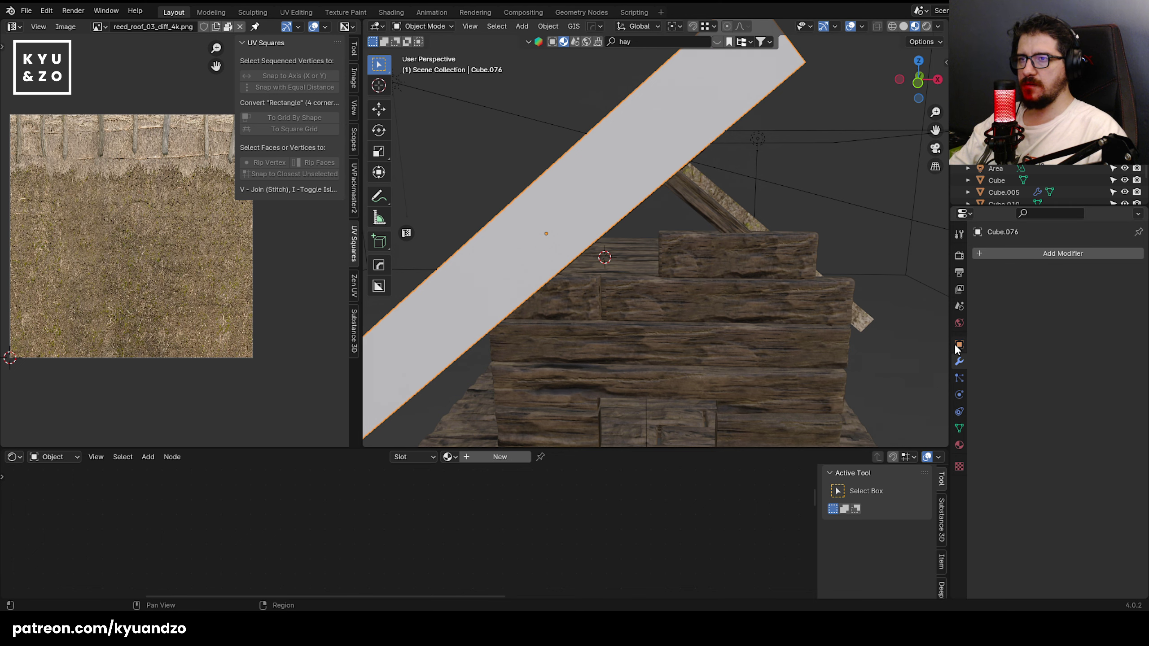
key(g)
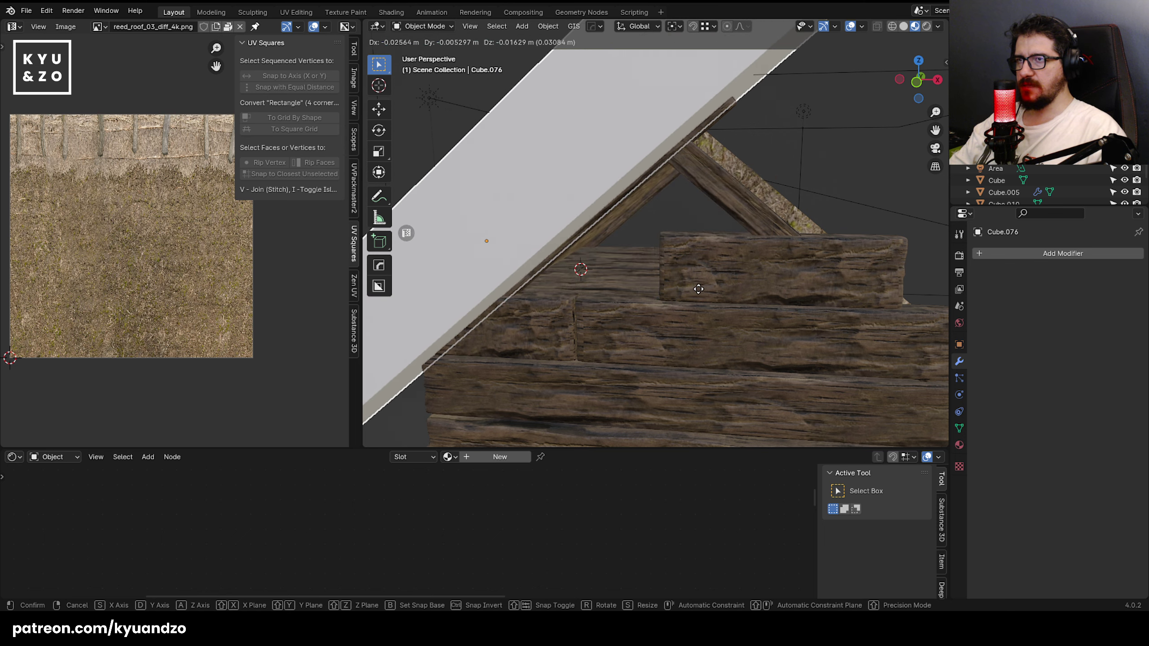
key(KP_1)
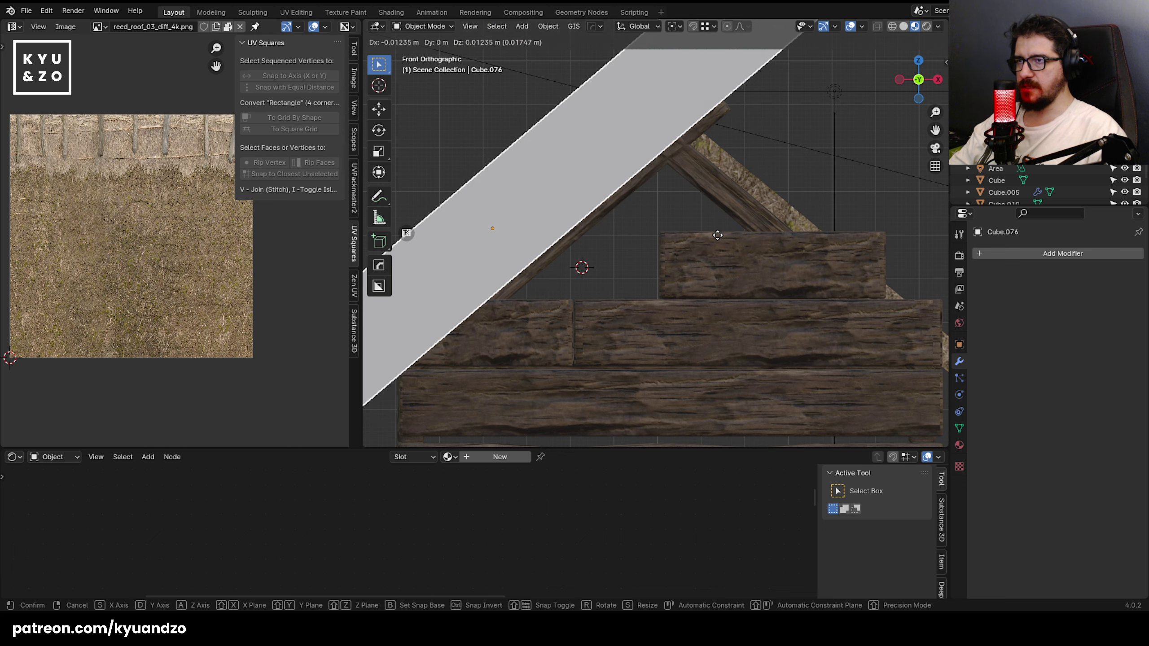
click(714, 230)
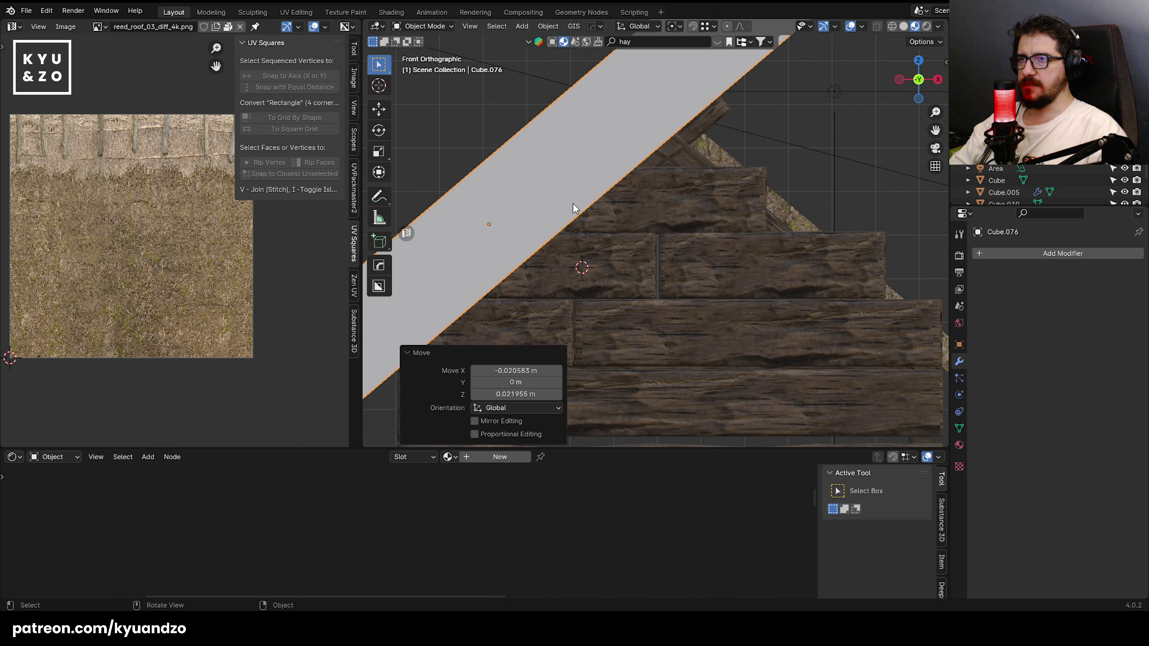
- Set the stretched cutter cube's viewport display to Wire
scroll(575, 207, down, 1)
scroll(542, 255, up, 2)
click(542, 255)
key(ctrl+z)
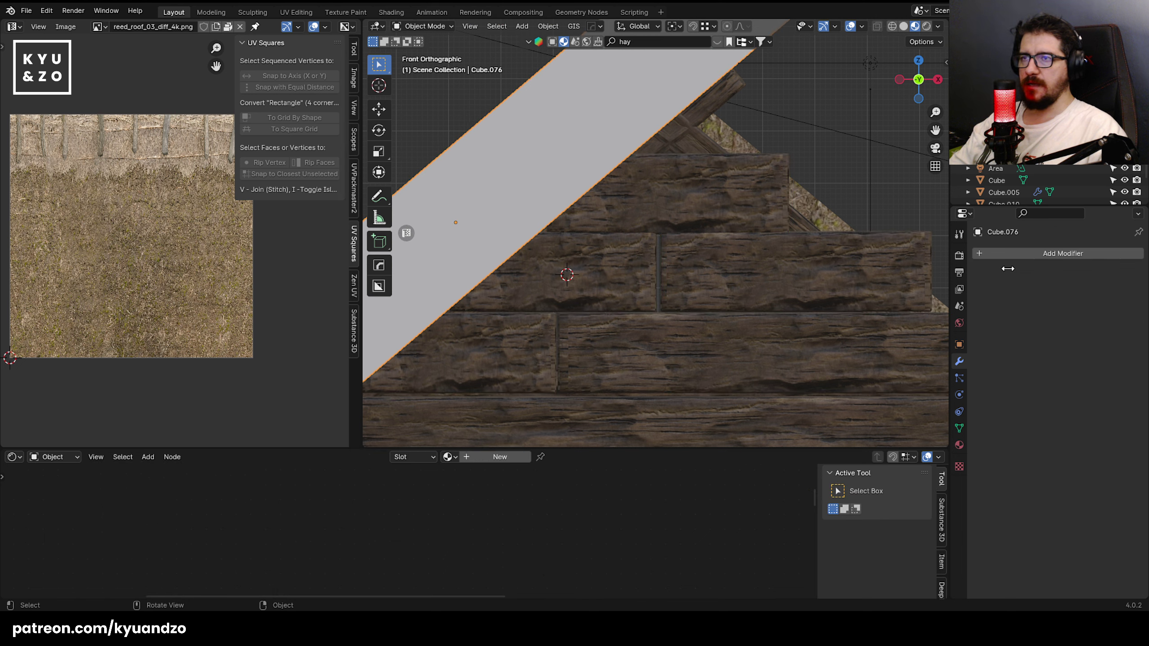
click(960, 345)
scroll(1032, 511, down, 4)
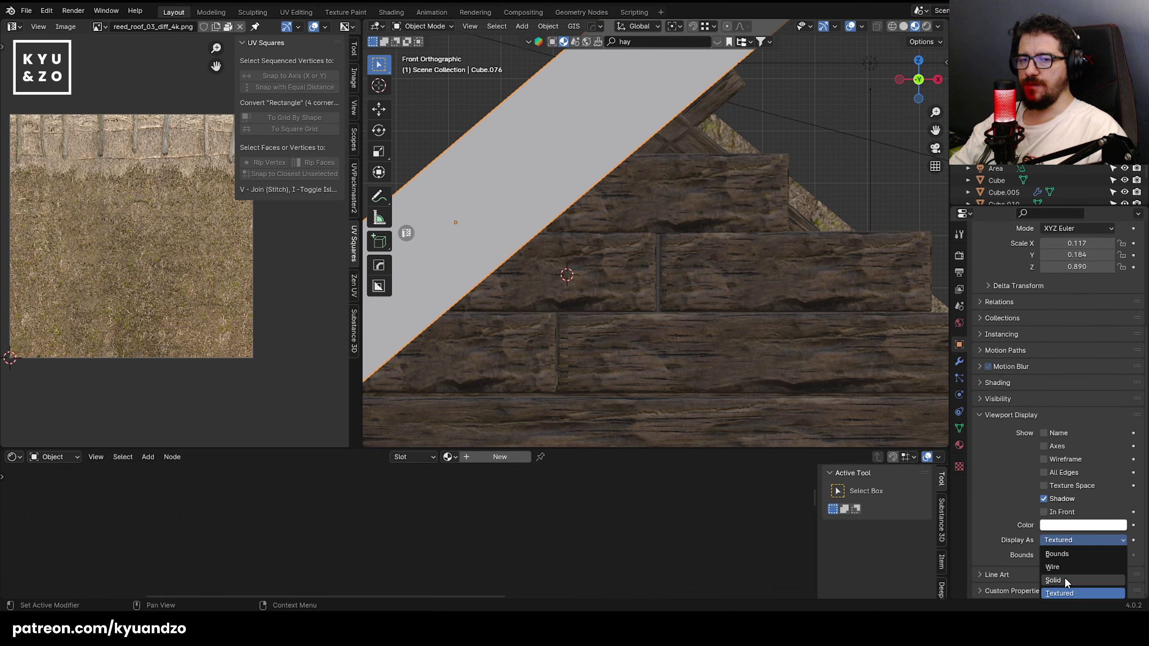
click(1054, 567)
scroll(601, 253, down, 3)
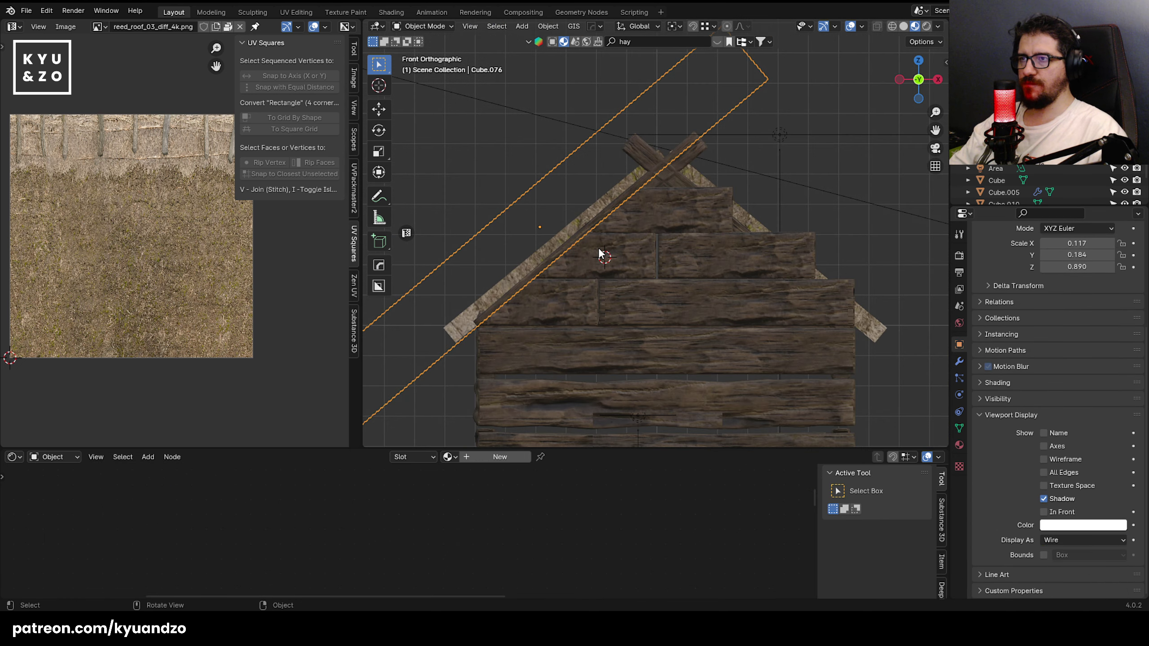
- Move the wire cutter cube along the left roof slope by about 0.004 m in X and 0.020 m in Z
key(g)
click(510, 208)
scroll(675, 352, down, 1)
scroll(675, 351, up, 1)
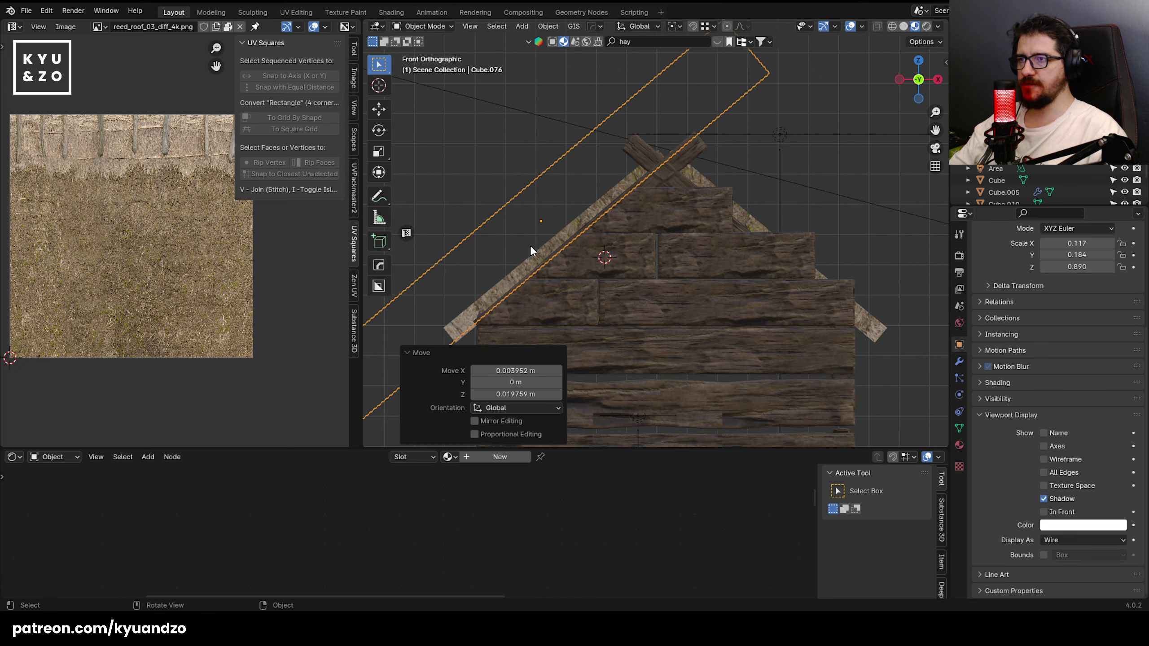
- Duplicate the wire cutter cube about 0.79 m along the X axis to the gable's right side
key(shift+d)
key(x)
click(769, 201)
shift+middle_drag(685, 180, 636, 179)
scroll(636, 180, up, 1)
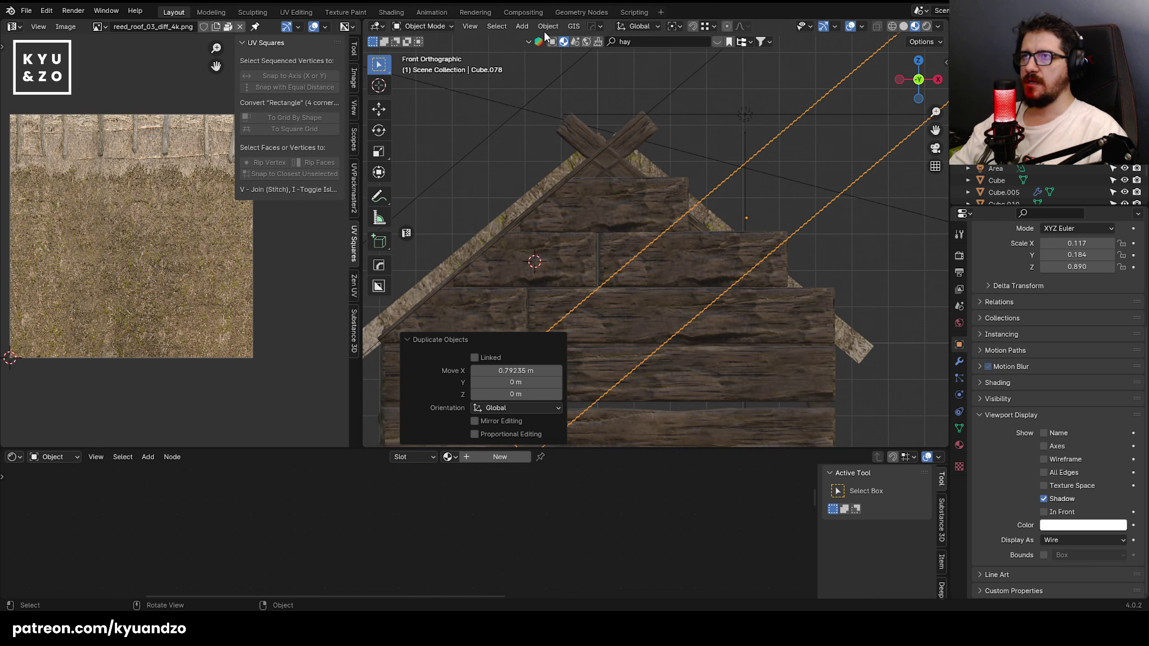
- Mirror the duplicated cutter across global X and shift it about 0.003 m in X to match the right slope
click(544, 30)
mouse_move(594, 66)
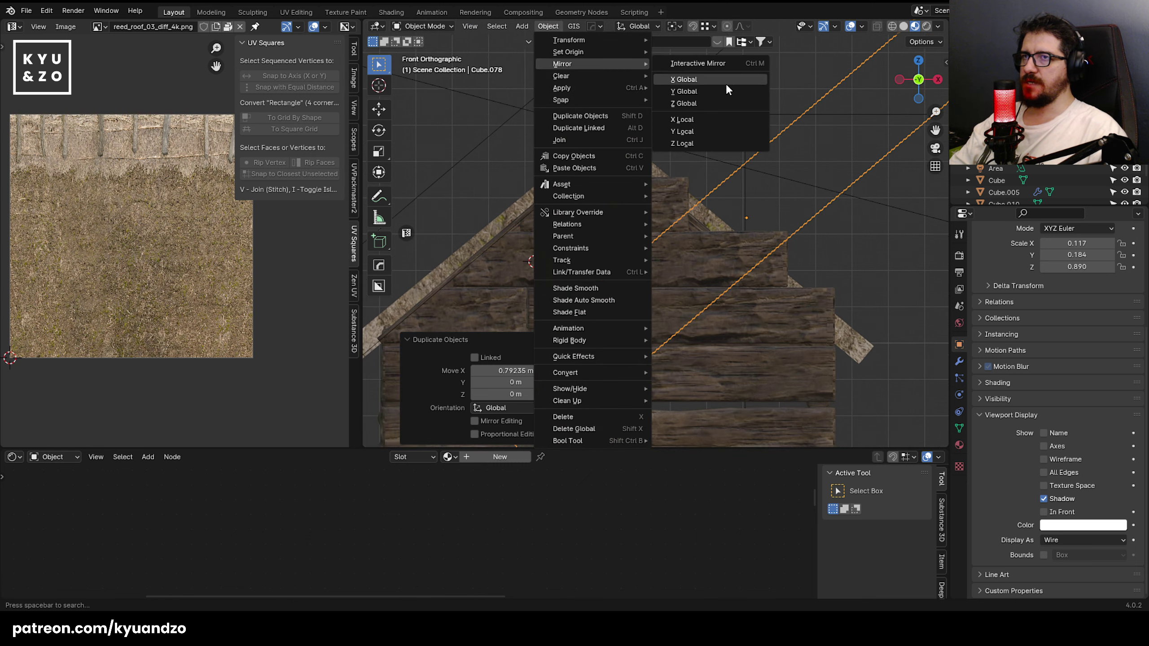
click(722, 84)
key(g)
key(x)
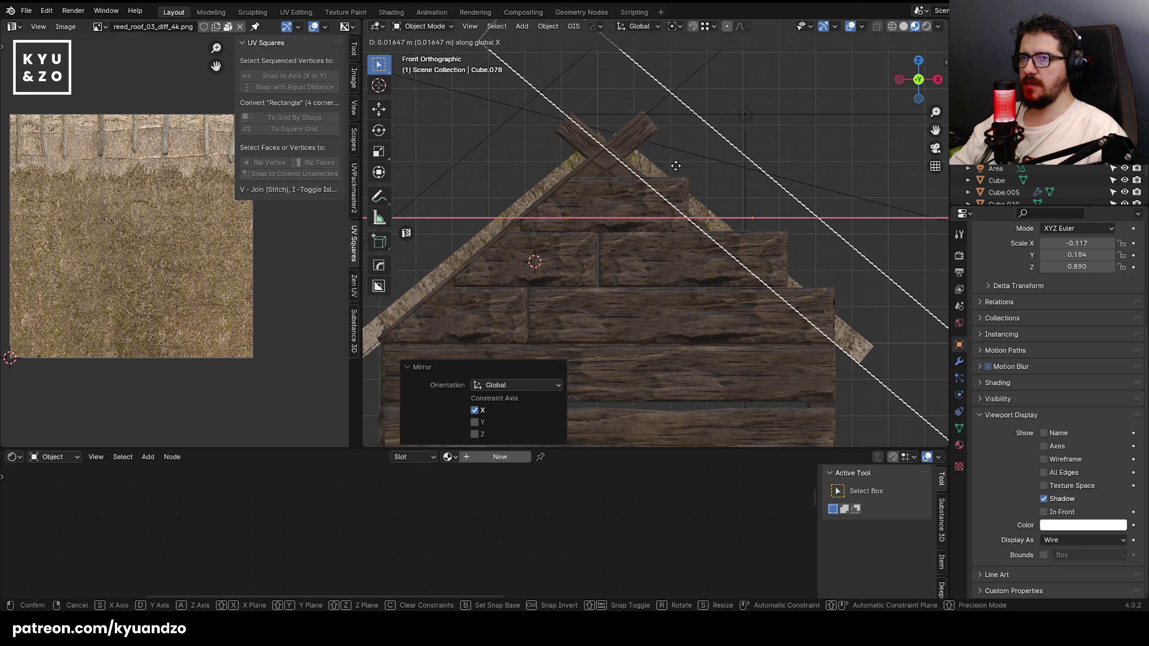
click(674, 174)
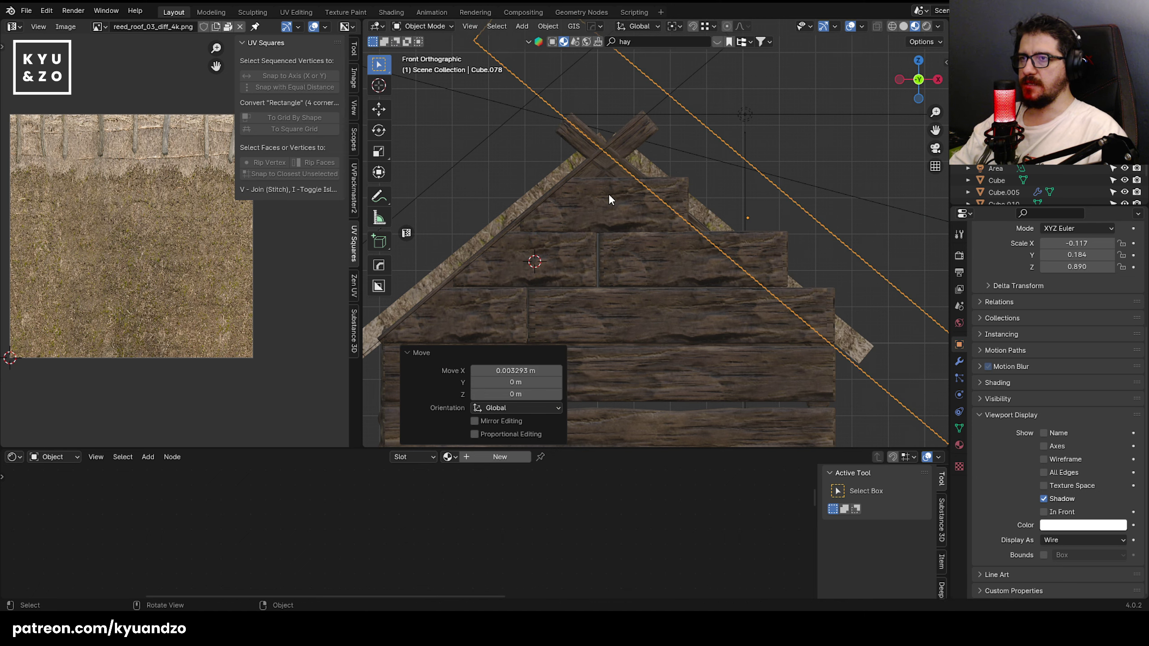
- Duplicate the gable planks' Boolean modifier and set the copy's cutting object to the mirrored right-hand cutter
click(607, 201)
click(959, 361)
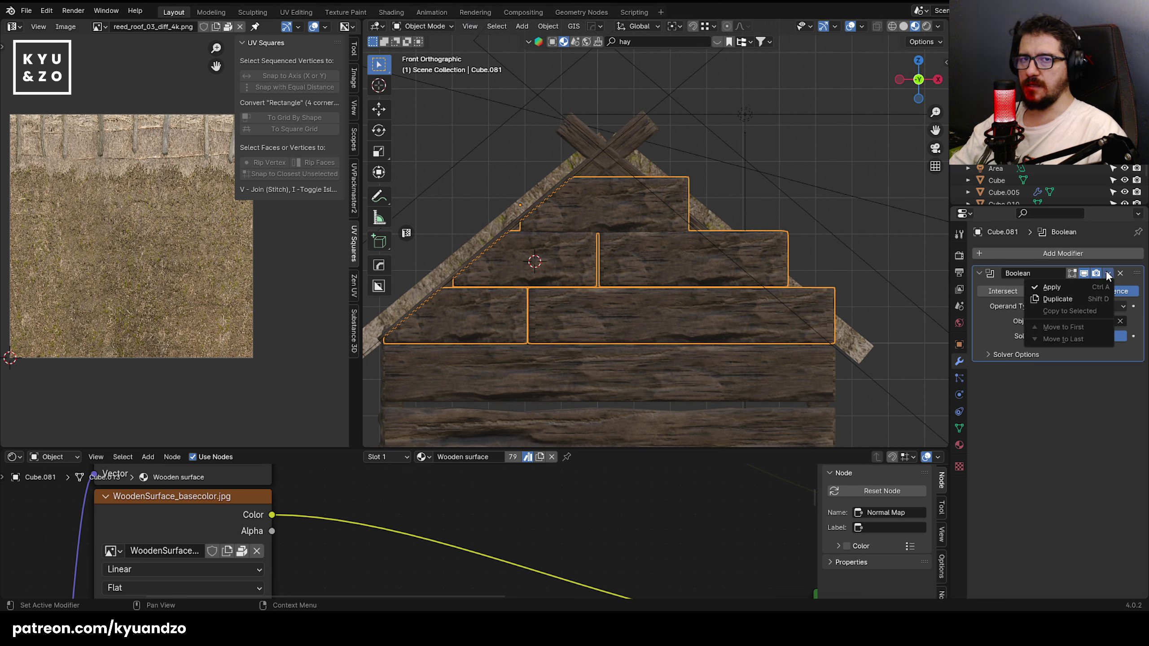
click(1063, 298)
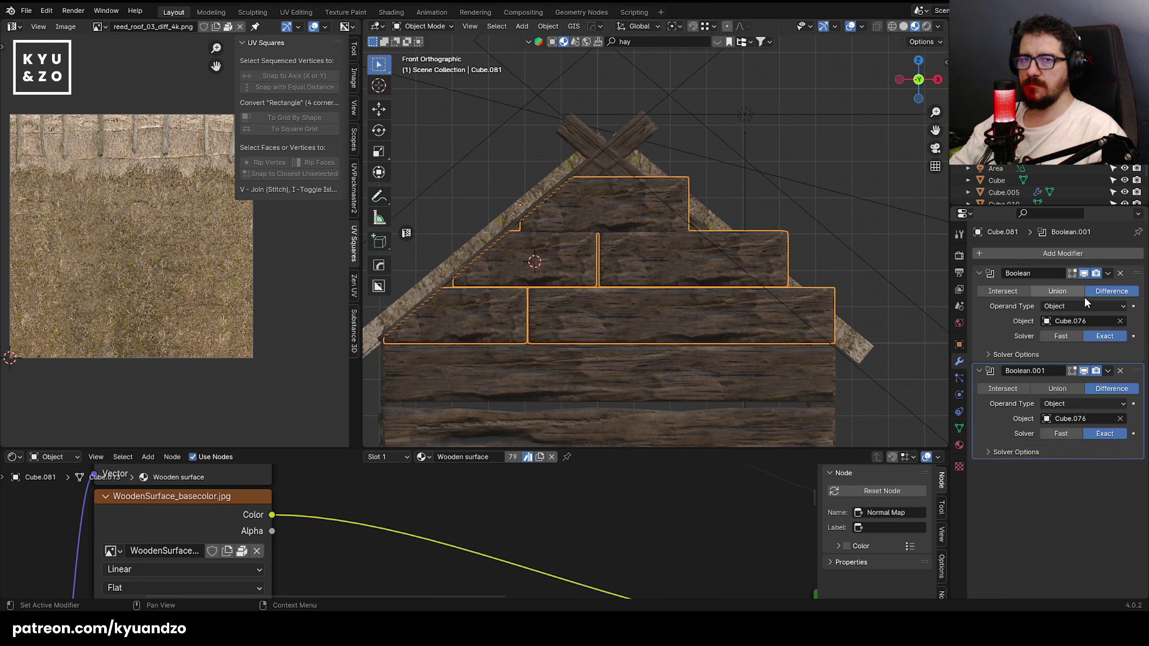
click(1120, 419)
click(1120, 418)
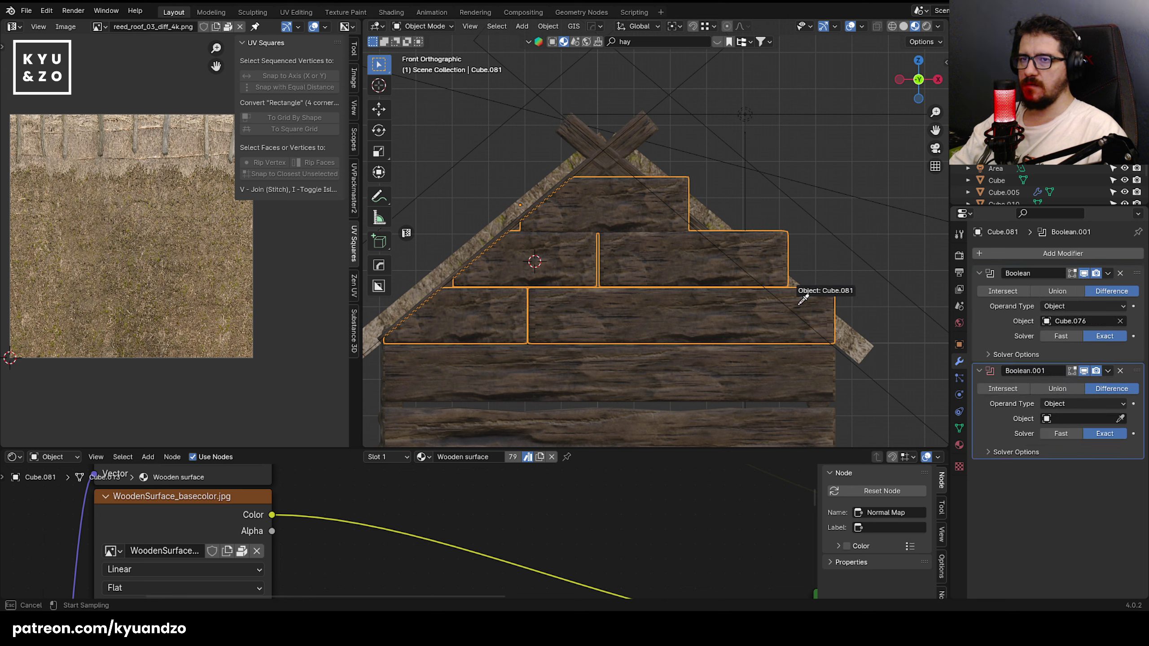
click(644, 68)
- Apply both Boolean modifiers on the gable planks
scroll(632, 236, up, 5)
middle_drag(619, 230, 584, 185)
scroll(583, 185, down, 2)
scroll(584, 185, up, 1)
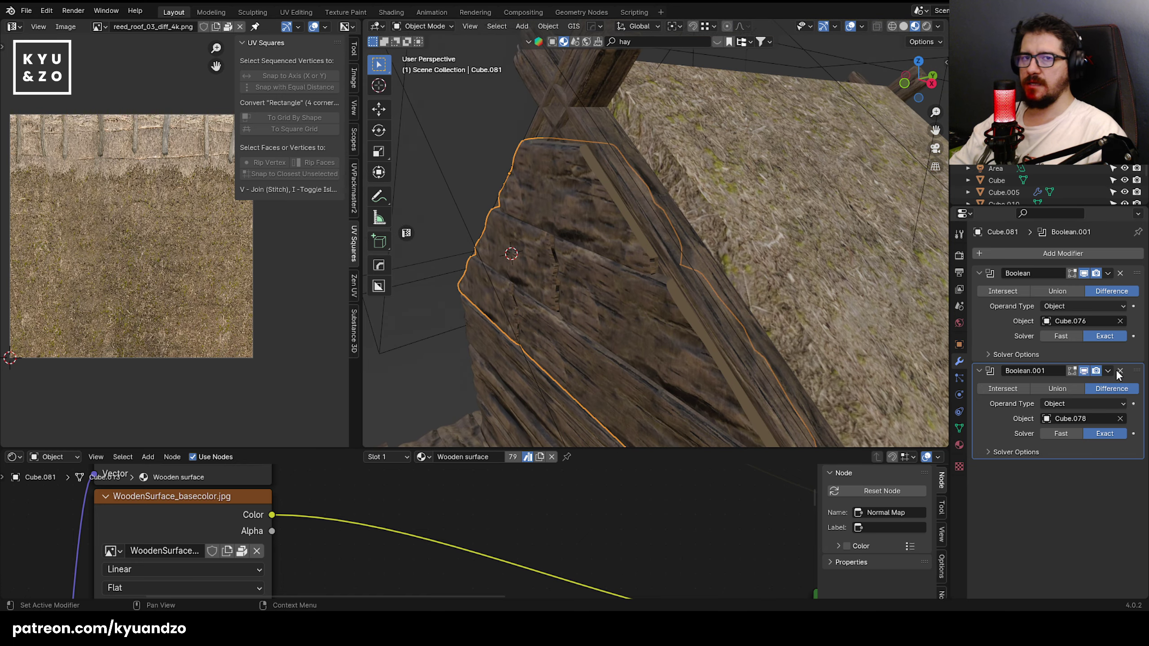
click(1104, 287)
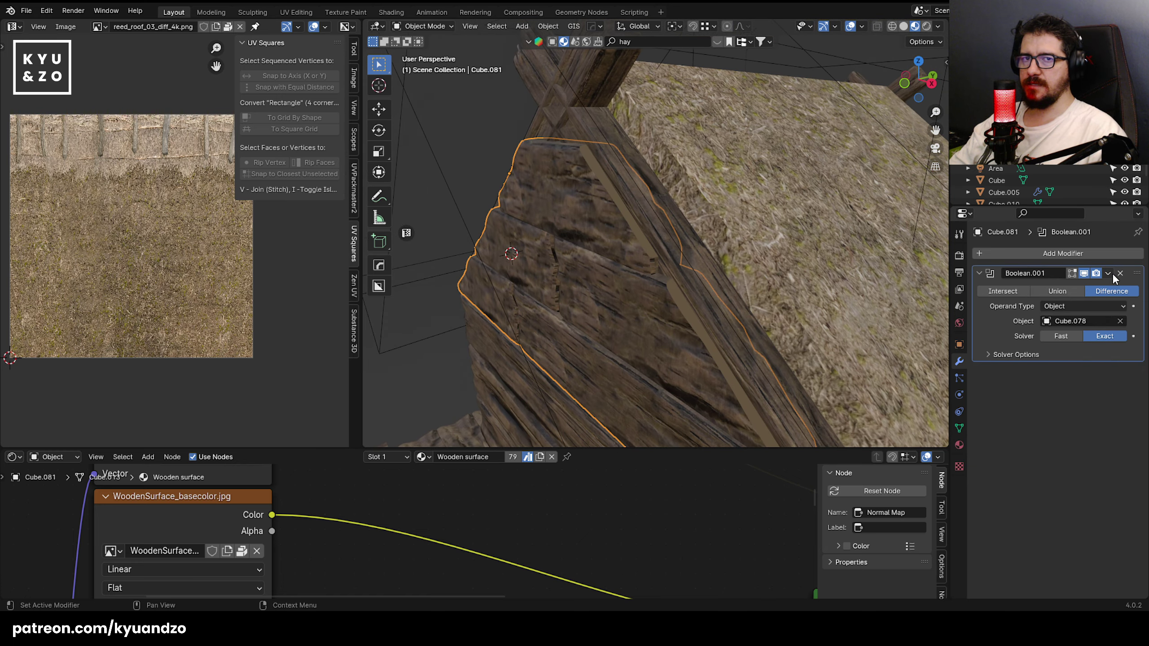
click(1107, 273)
click(1096, 287)
- Delete both wire cutter cubes from the scene
click(642, 191)
scroll(642, 191, down, 4)
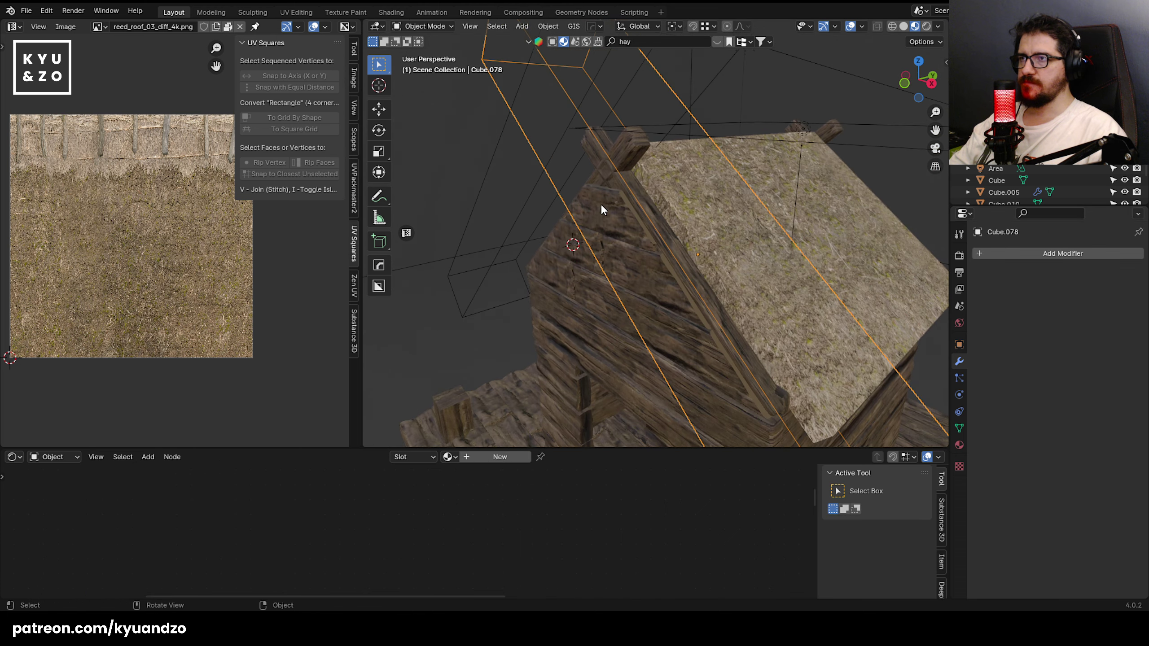
shift+click(501, 141)
key(Delete)
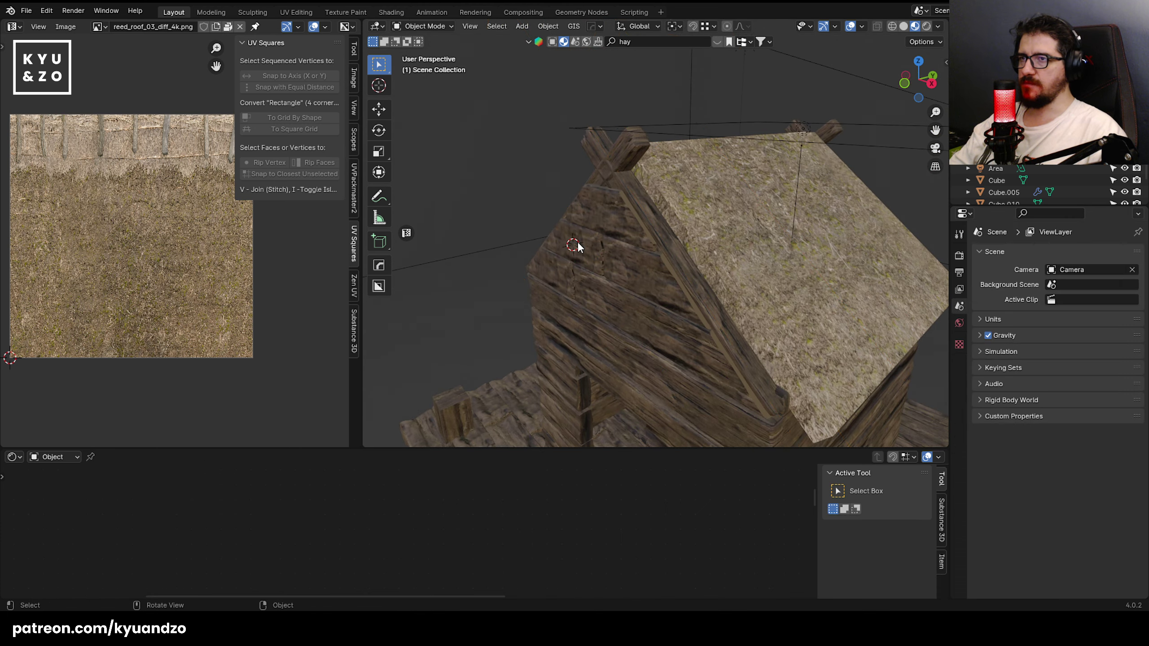
- Move the trimmed gable planks about 0.013 m along Y to sit behind the front roof beams
click(577, 247)
scroll(577, 248, up, 2)
key(g)
key(y)
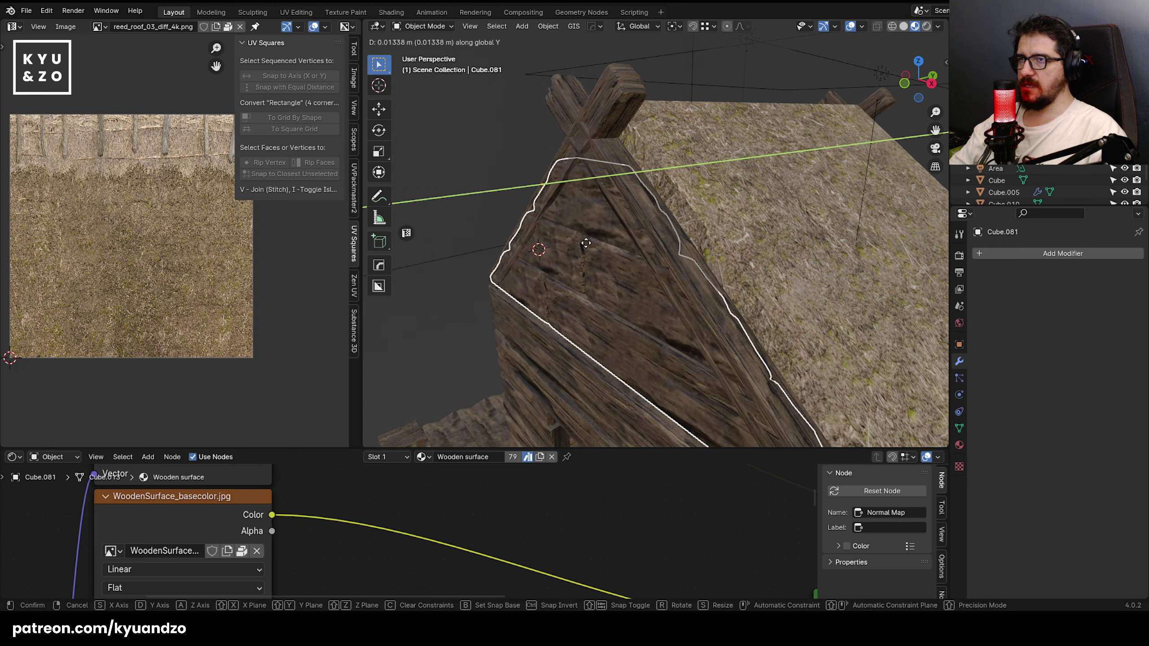
click(587, 243)
middle_drag(587, 243, 495, 235)
scroll(651, 198, down, 6)
click(588, 132)
scroll(627, 226, up, 4)
scroll(800, 202, down, 3)
shift+middle_drag(448, 184, 593, 218)
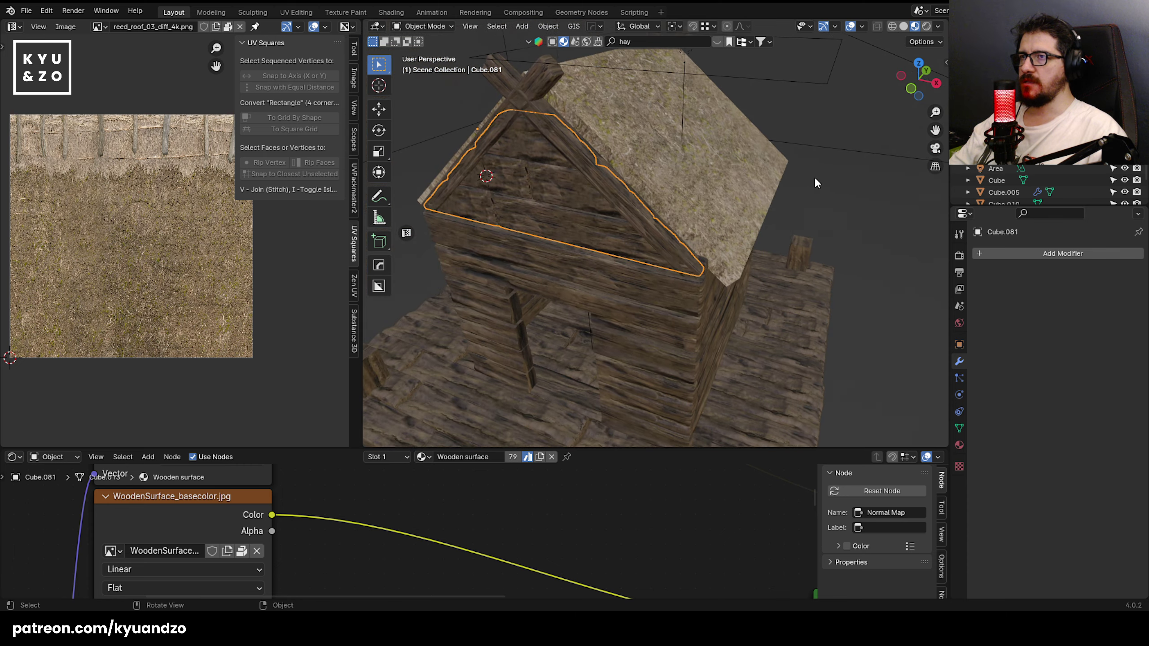
- Duplicate the trimmed gable planks about 1.16 m along Y to fill the cabin's rear gable
middle_drag(814, 176, 586, 218)
scroll(690, 189, down, 3)
key(shift+d)
key(s)
key(d)
click(716, 233)
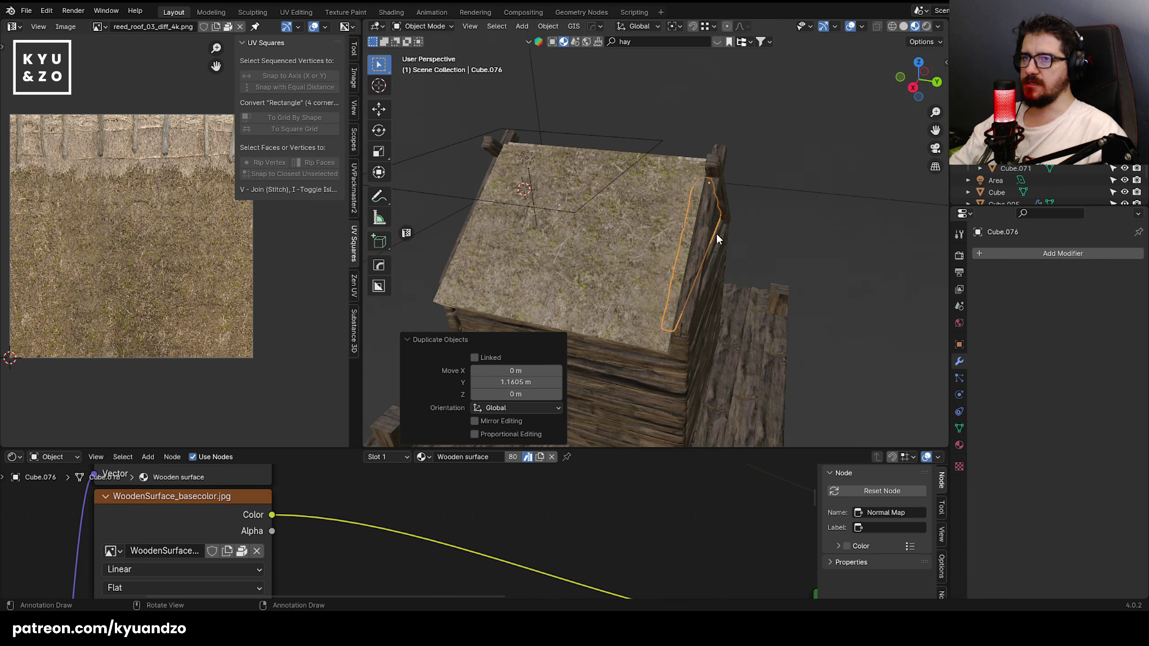
- Shift the rear gable planks about 0.055 m further along Y and save the file
middle_drag(717, 234, 684, 240)
scroll(719, 228, up, 4)
key(g)
key(d)
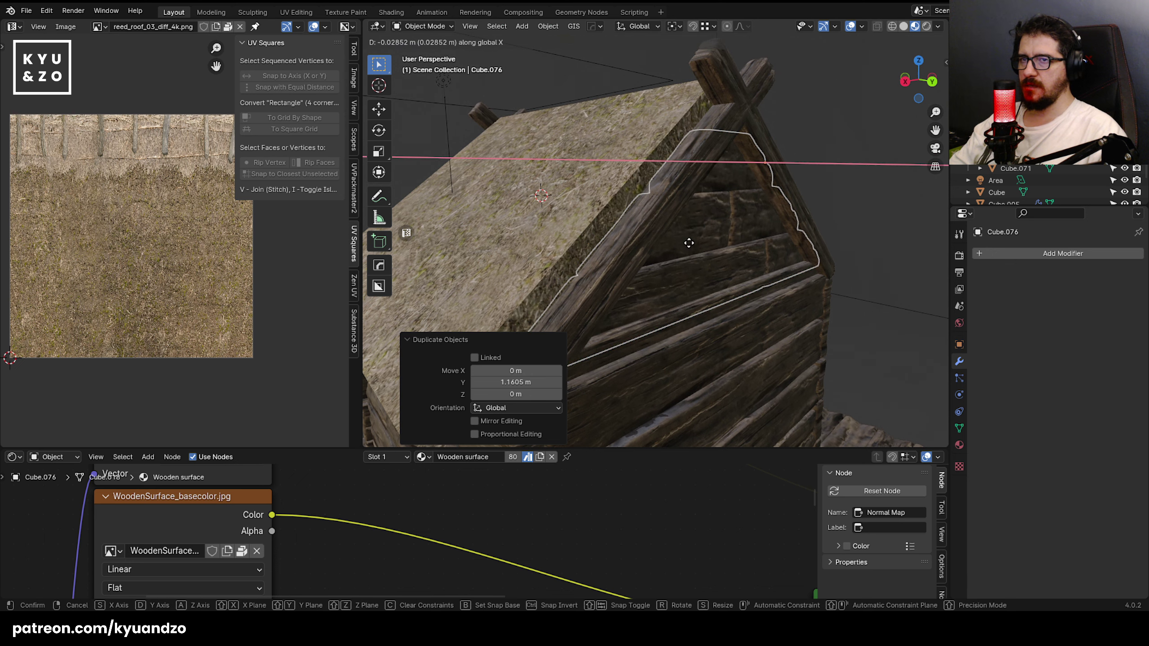
scroll(708, 256, down, 3)
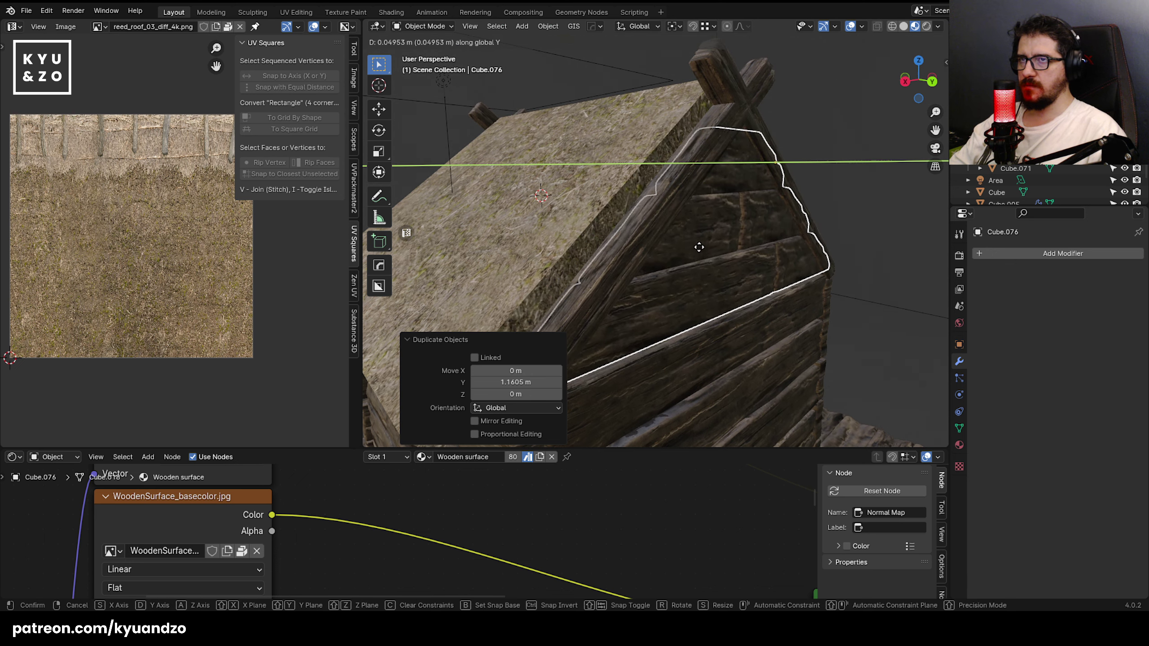
click(700, 246)
scroll(588, 226, down, 2)
middle_drag(786, 241, 655, 152)
middle_drag(534, 281, 604, 196)
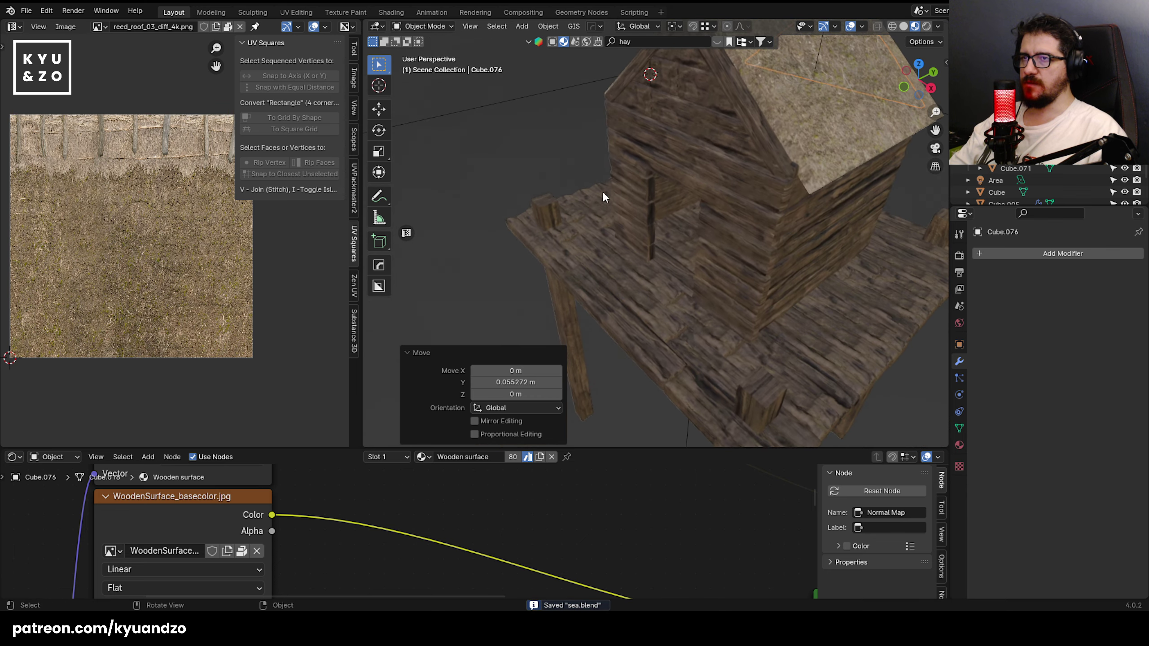
scroll(668, 278, up, 4)
key(shift+a)
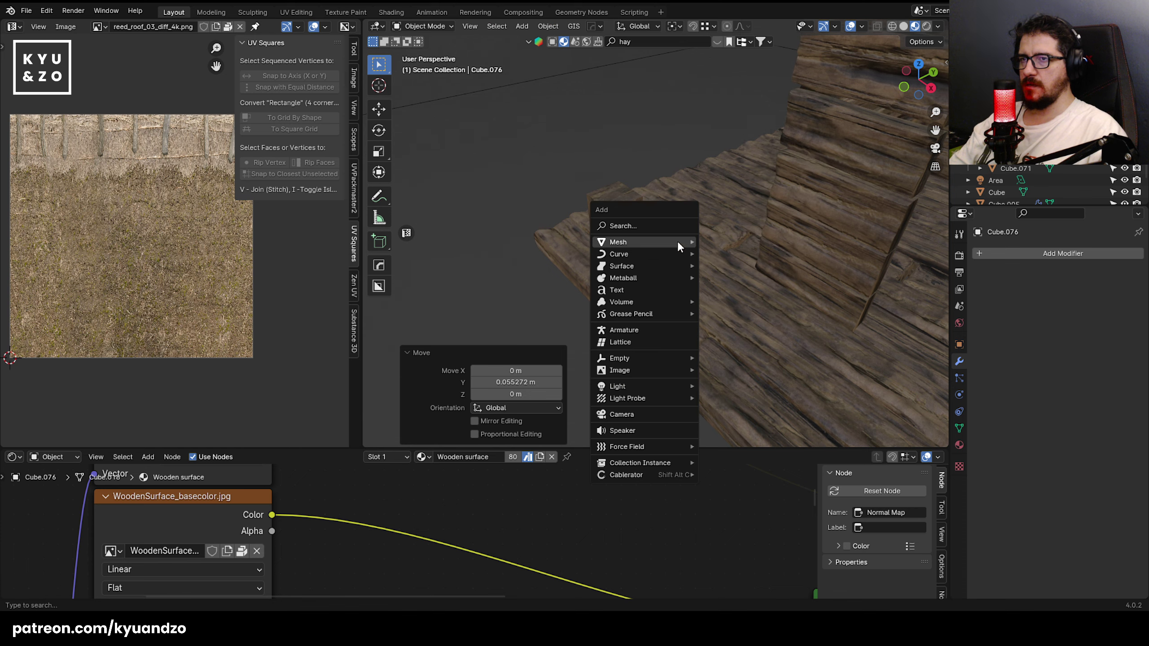
mouse_move(676, 241)
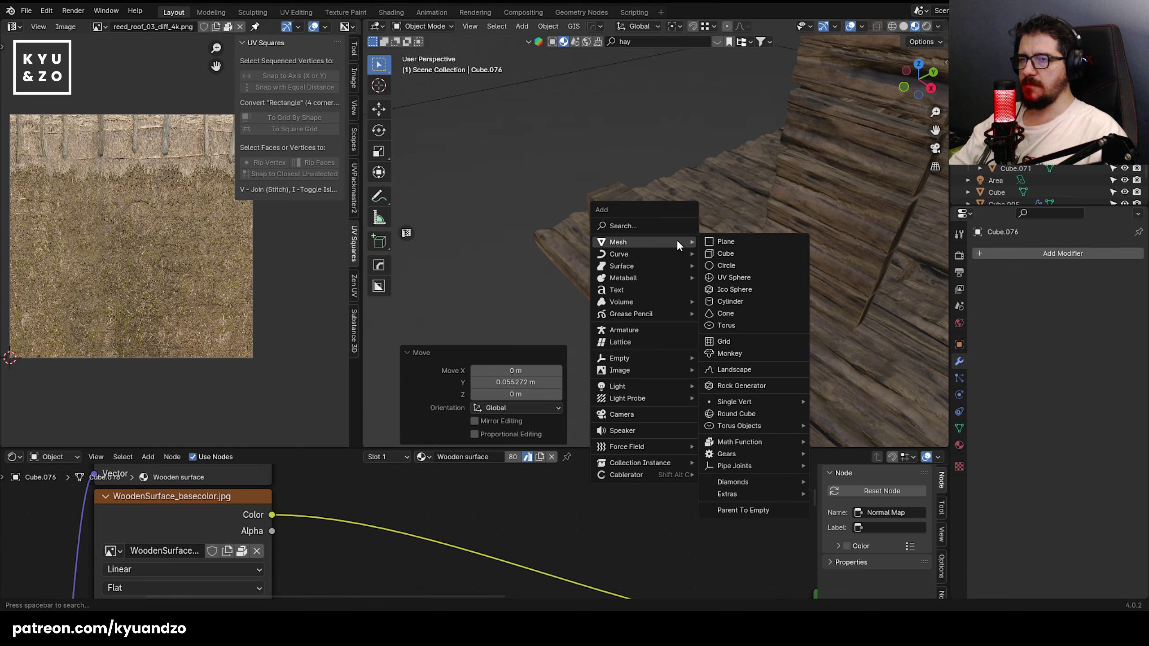
click(758, 256)
key(s)
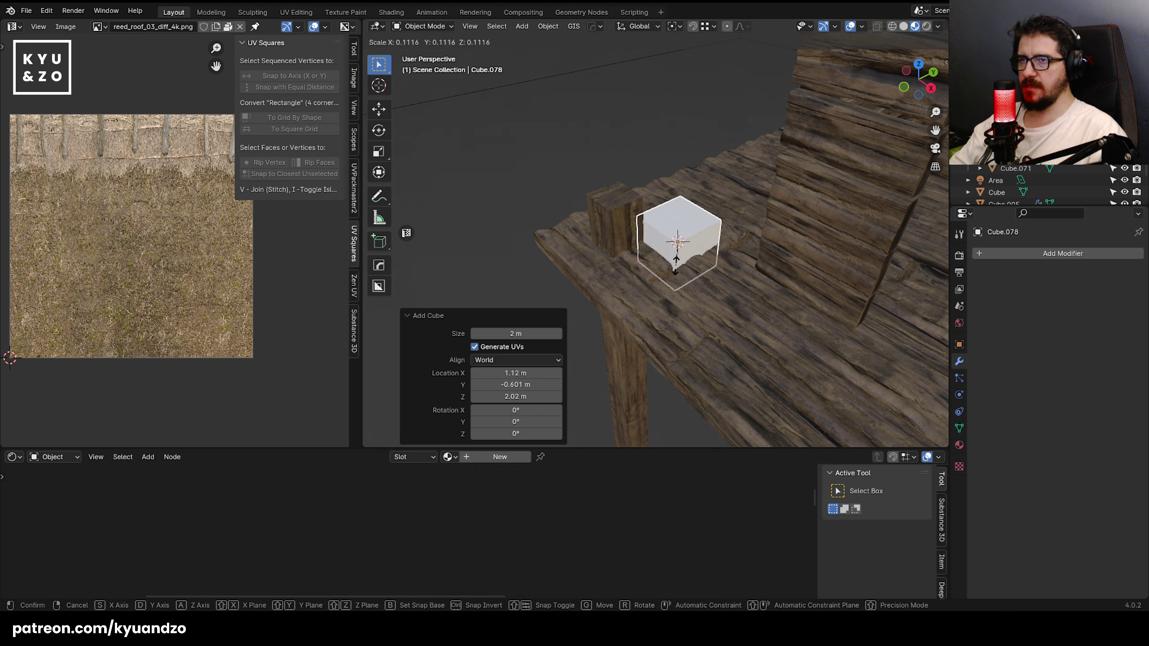
click(688, 251)
key(s)
key(a)
click(728, 276)
key(s)
click(697, 242)
scroll(571, 183, up, 3)
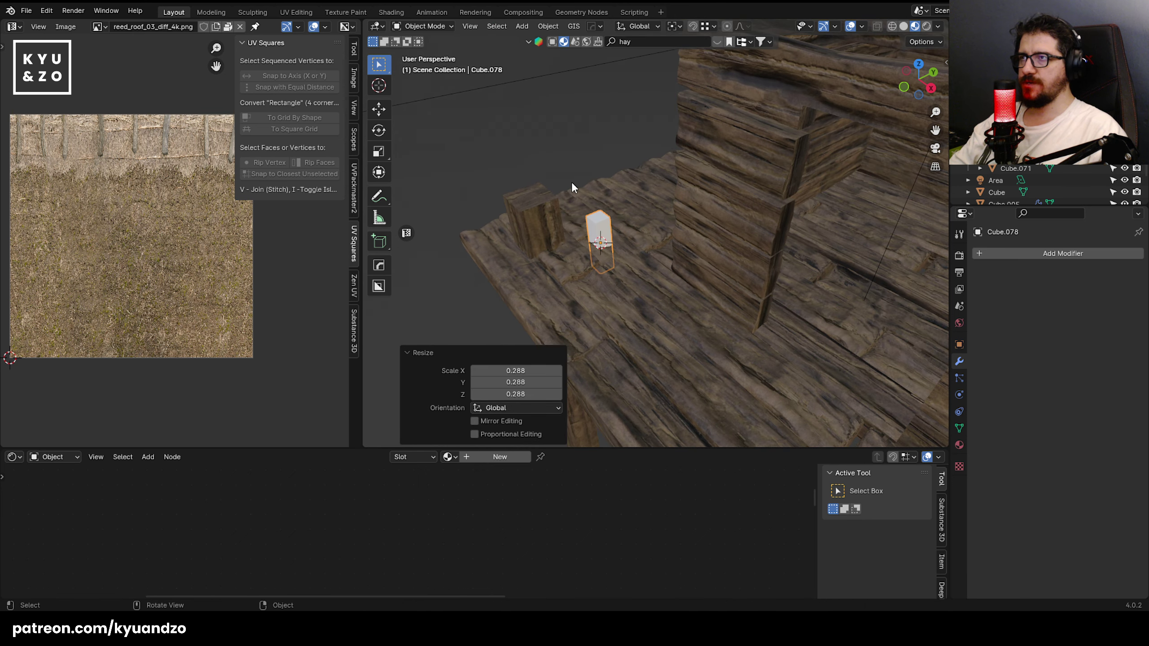
key(Delete)
- Add a cylinder on the deck near the corner post, shrink it, and stretch it by about 4.36 in Z
key(shift+a)
mouse_move(600, 267)
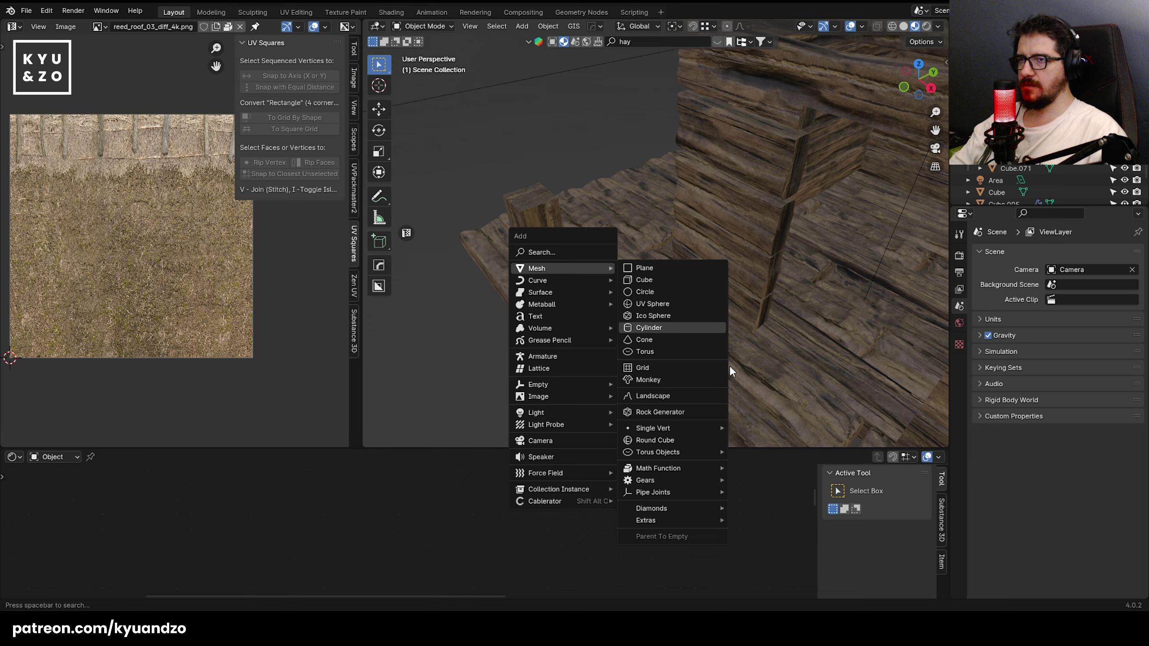
click(659, 333)
key(s)
click(597, 281)
key(s)
key(z)
click(554, 359)
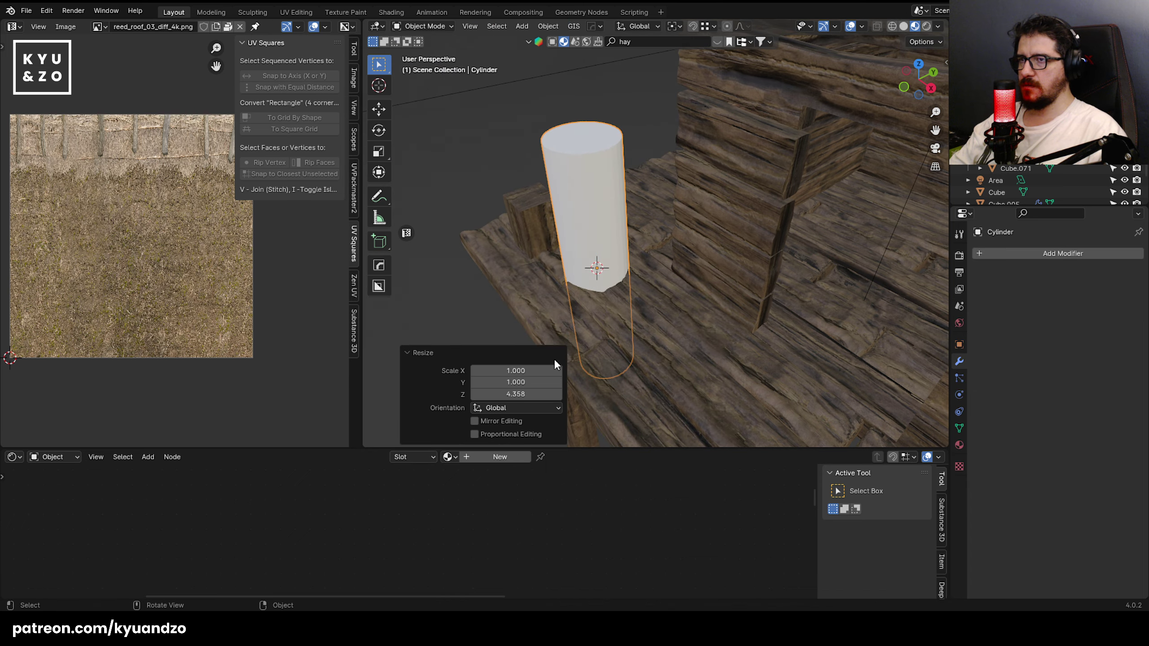
- Scale the cylinder down into a thinner pole and stretch it by about 1.74 in Z
key(s)
click(670, 315)
key(s)
key(a)
click(738, 320)
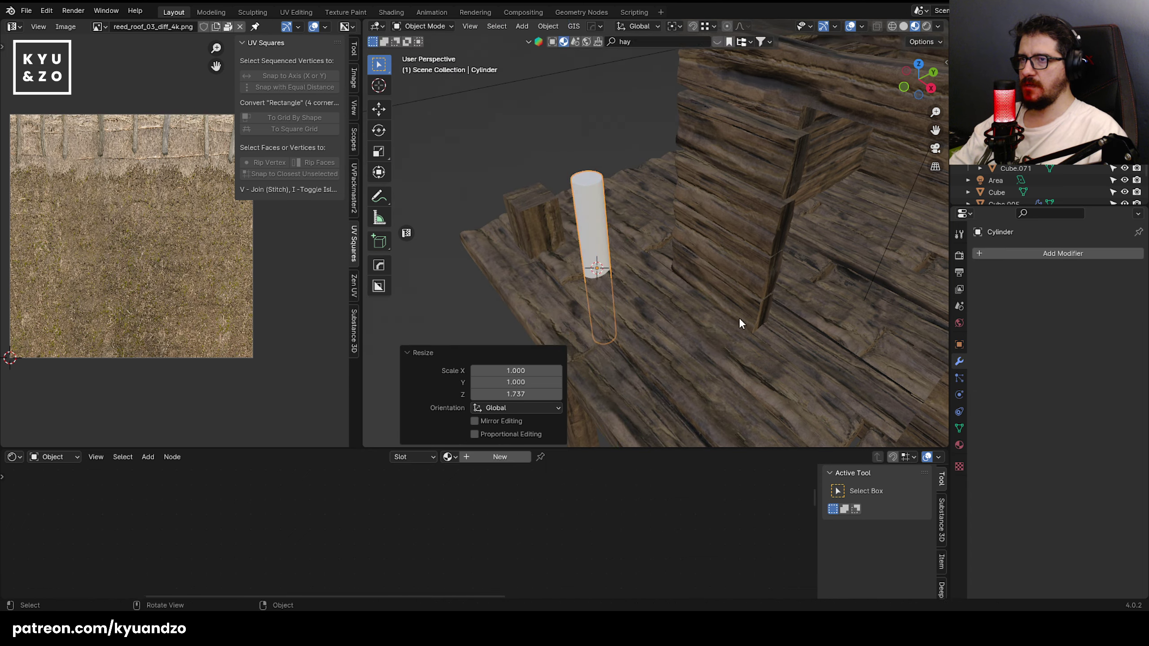
- Raise the pole so its base stands on the deck and move it about -0.125 m along Y
key(g)
key(a)
click(725, 234)
key(g)
key(s)
click(766, 288)
key(g)
key(d)
click(732, 310)
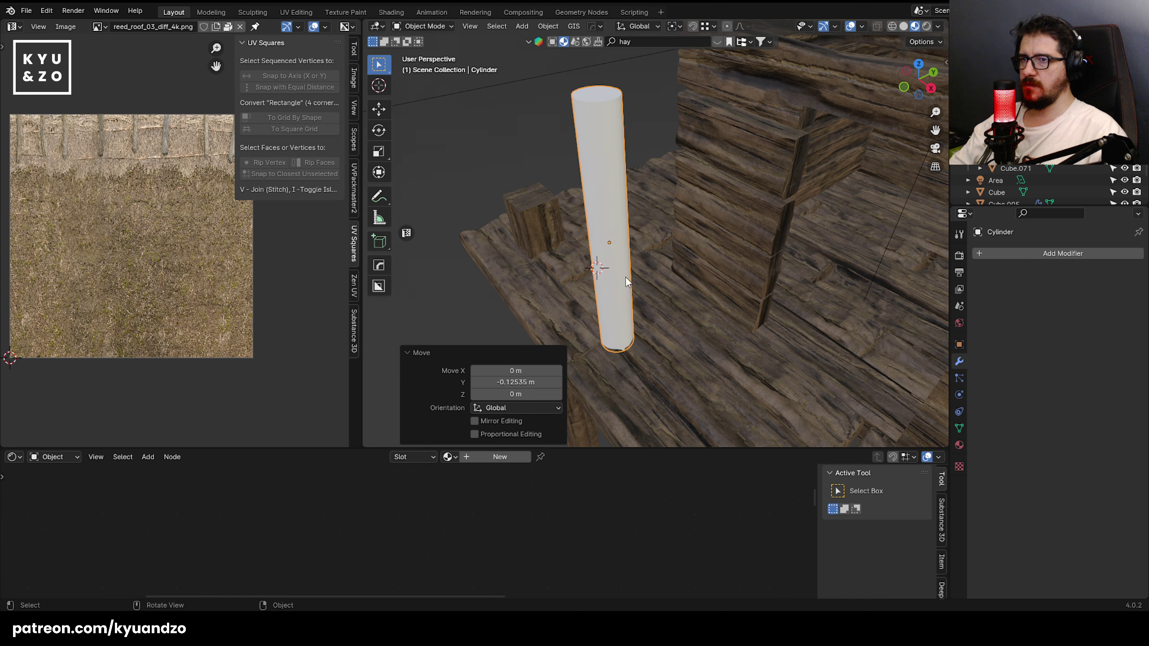
- Scale the pole by about 0.689 and position it beside the deck's corner post
shift+middle_drag(626, 277, 665, 316)
key(g)
key(s)
click(670, 313)
key(s)
key(z)
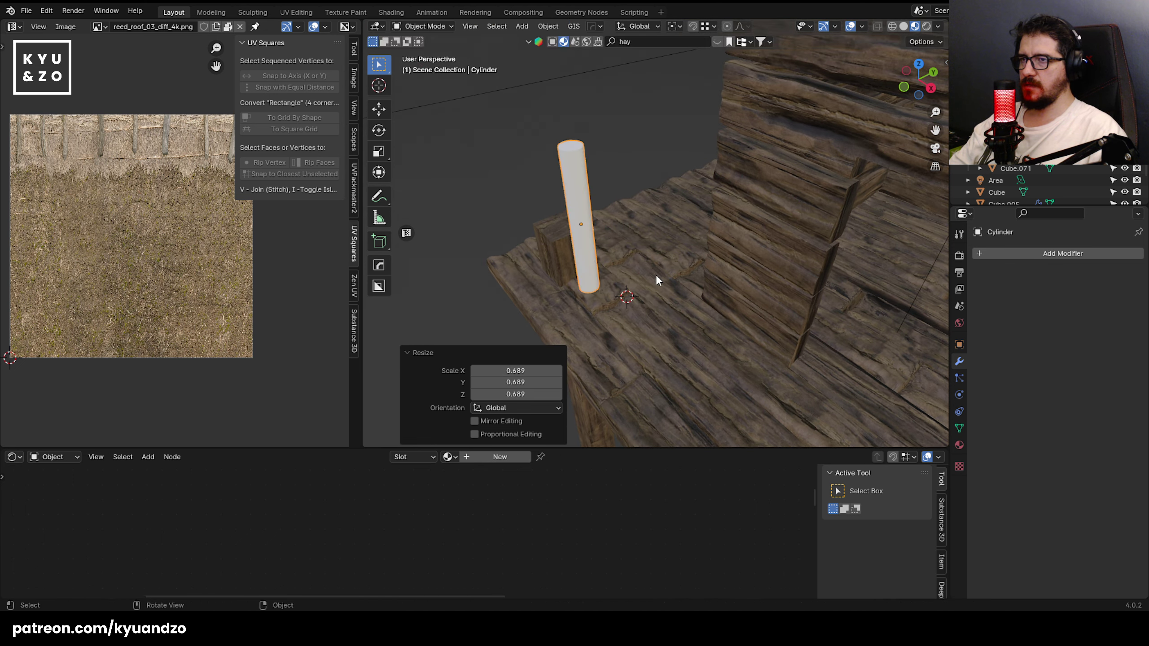
click(583, 227)
- Link the cabin wall's Wooden surface material to the cylinder pole
mouse_move(584, 226)
shift+middle_down()
mouse_move(726, 317)
mouse_move(790, 284)
mouse_move(603, 236)
shift+middle_up()
right_click(601, 228)
click(602, 228)
shift+click(601, 193)
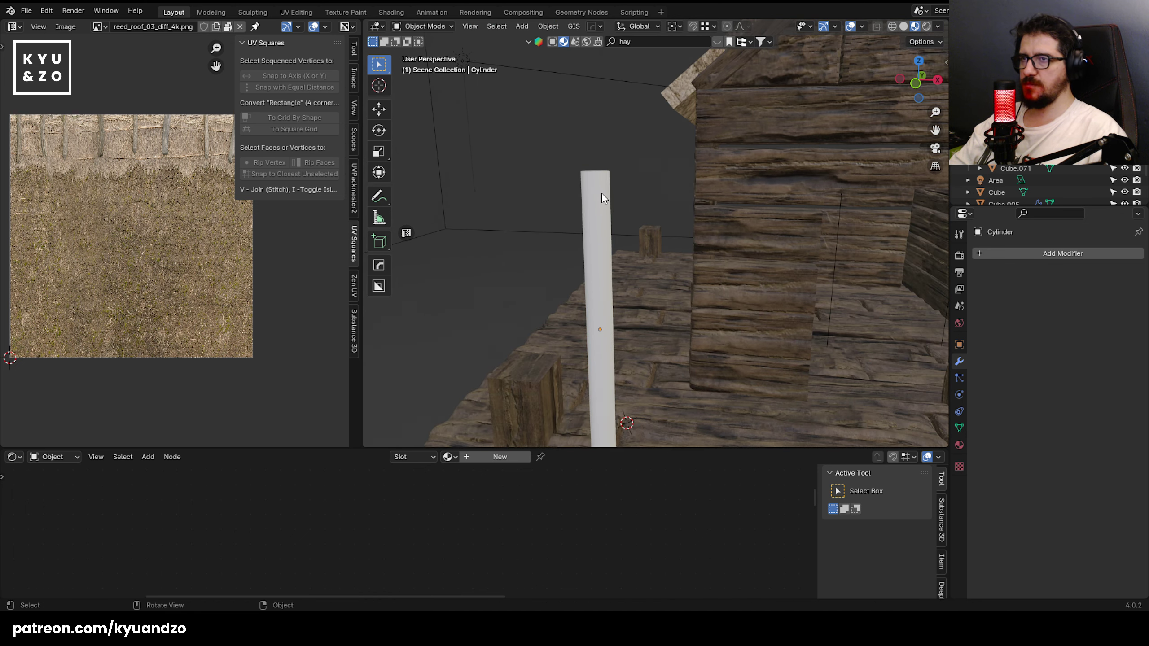
shift+click(594, 238)
shift+click(595, 239)
right_click(598, 205)
click(598, 205)
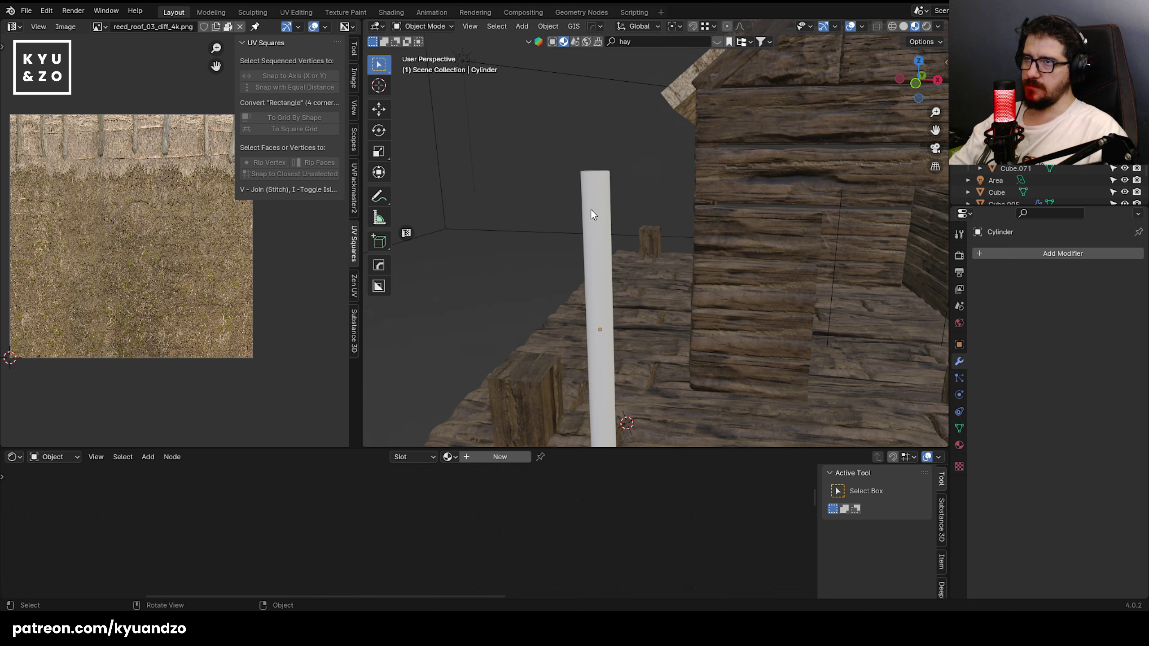
shift+click(725, 210)
key(ctrl+l)
click(737, 206)
click(599, 191)
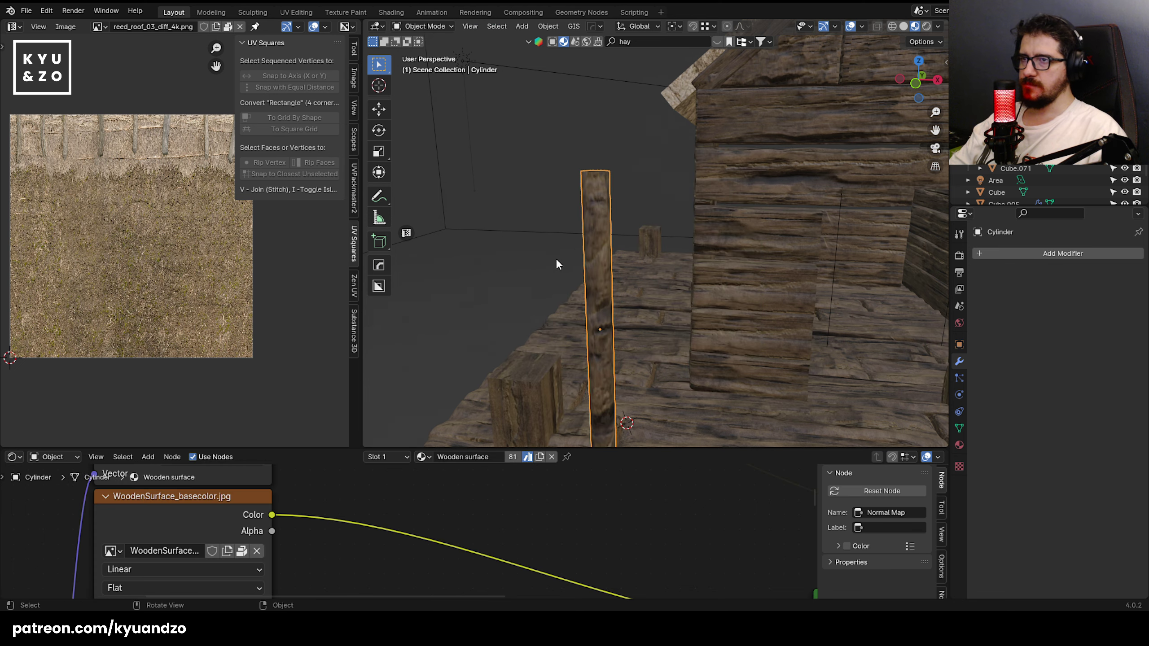
- Apply the pole's transform and unwrap all of its faces with Cube Projection
middle_drag(556, 259, 590, 226)
key(ctrl+a)
click(590, 221)
key(Tab)
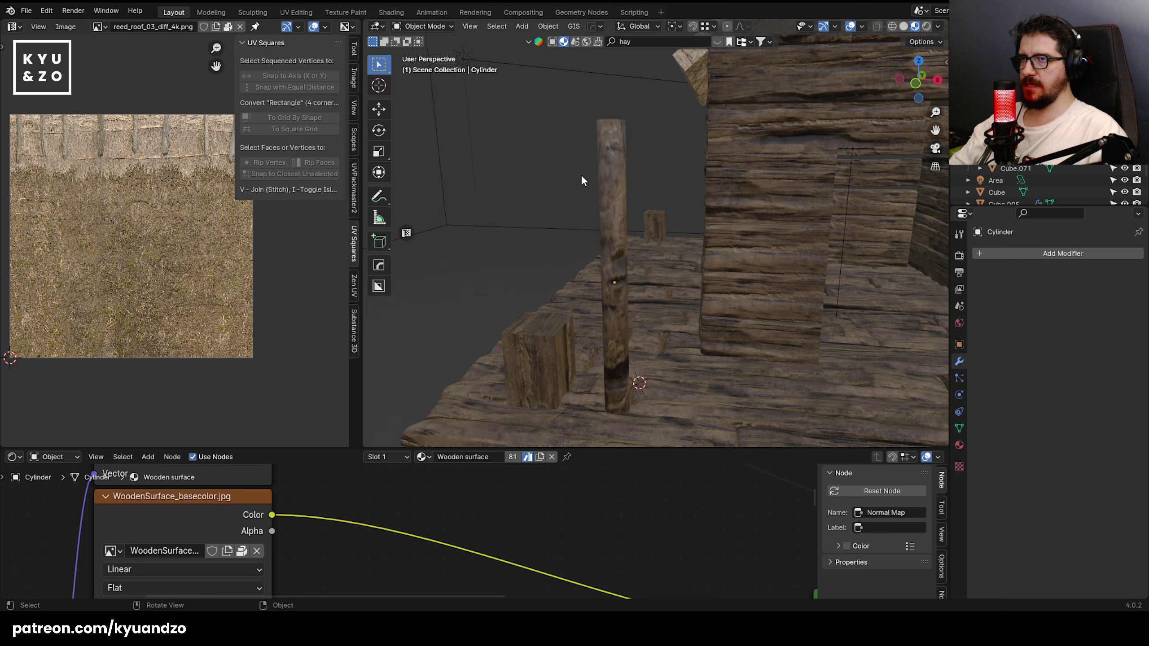
key(a)
key(u)
click(564, 227)
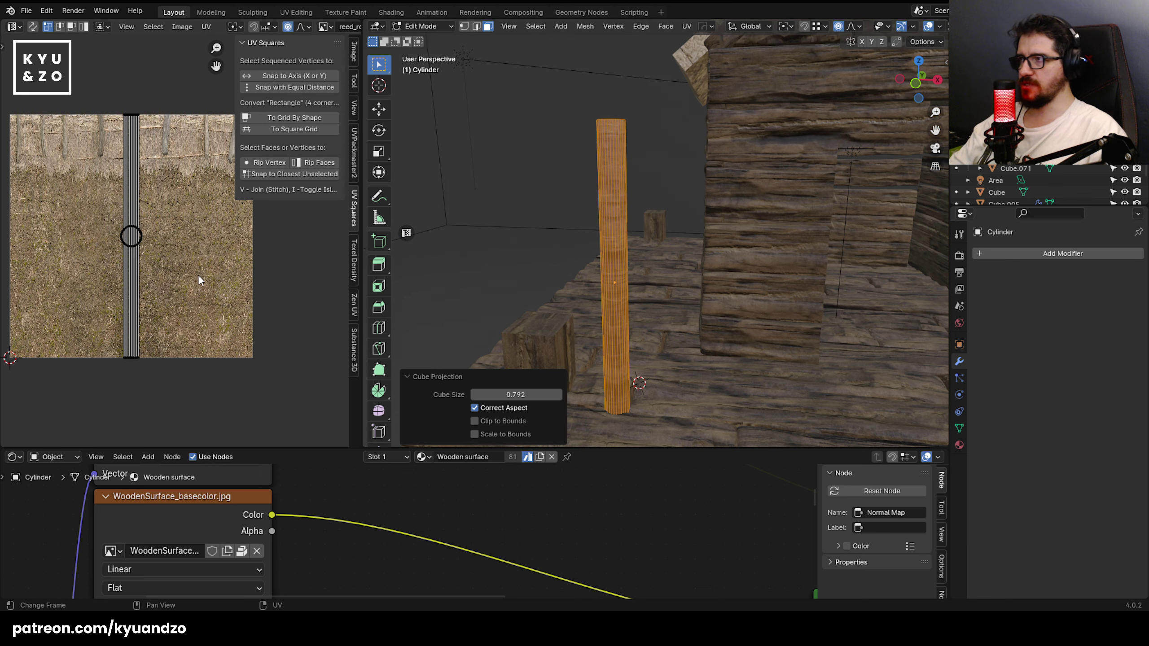
- Rescale the pole's projected UVs to adjust the wood texture's size
key(s)
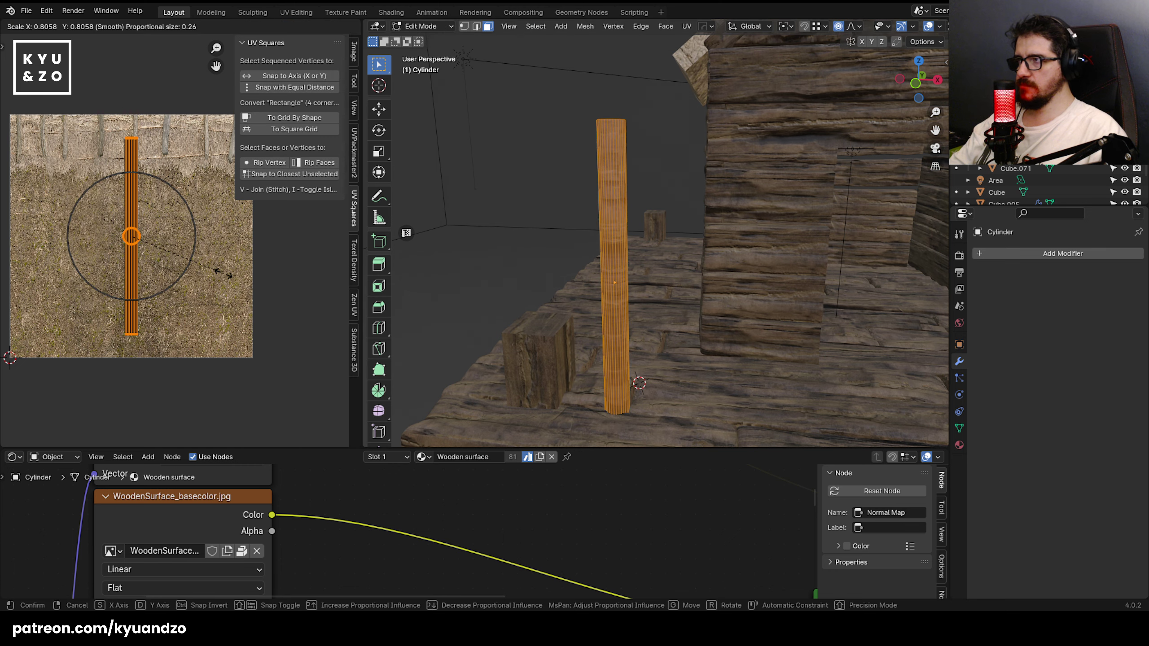
click(242, 288)
key(Tab)
scroll(570, 272, up, 4)
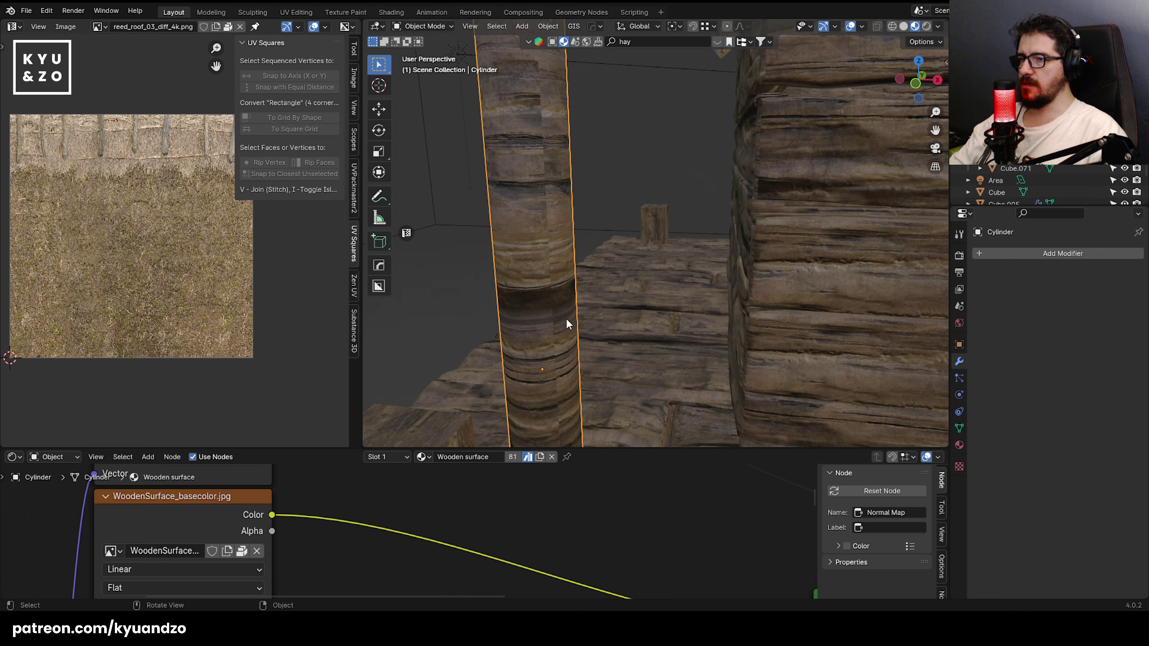
- Display WoodenSurface_basecolor.jpg behind the UVs, and rotate and slightly shrink the pole's UVs so the wood grain runs lengthwise
click(98, 26)
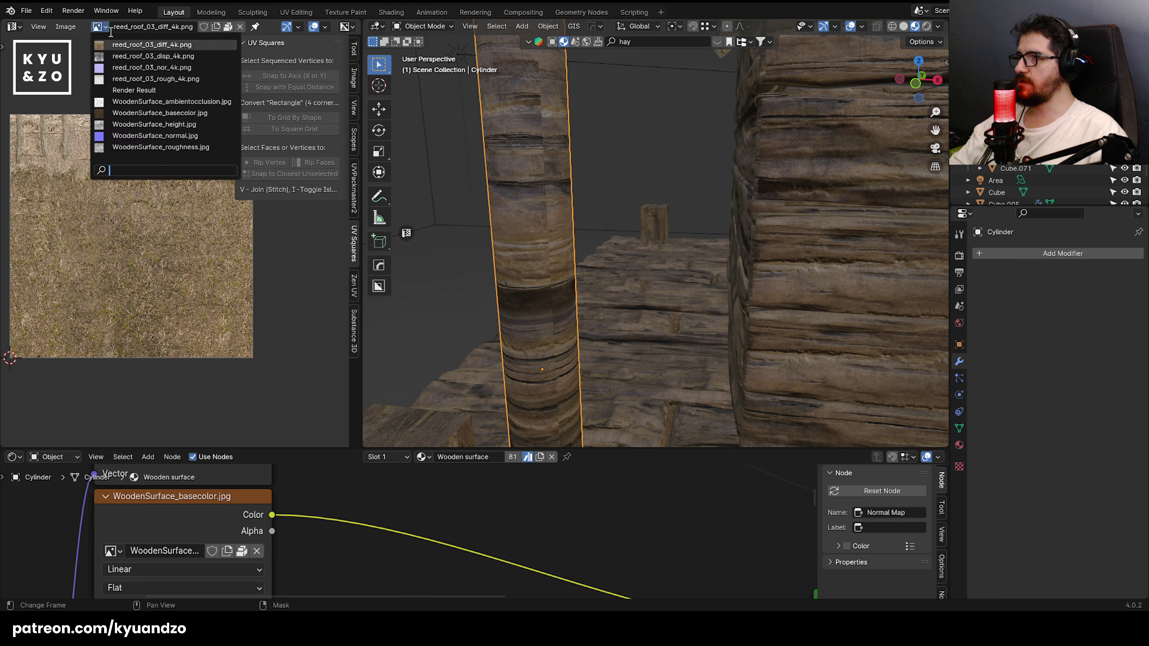
click(163, 113)
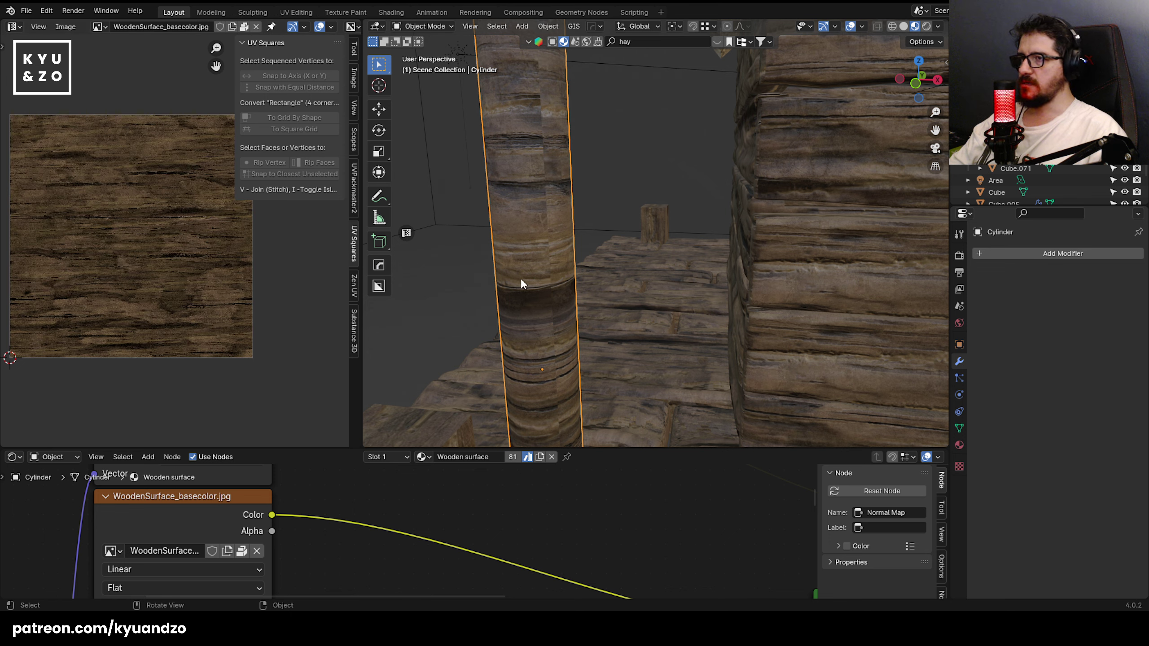
key(Tab)
key(r)
click(325, 323)
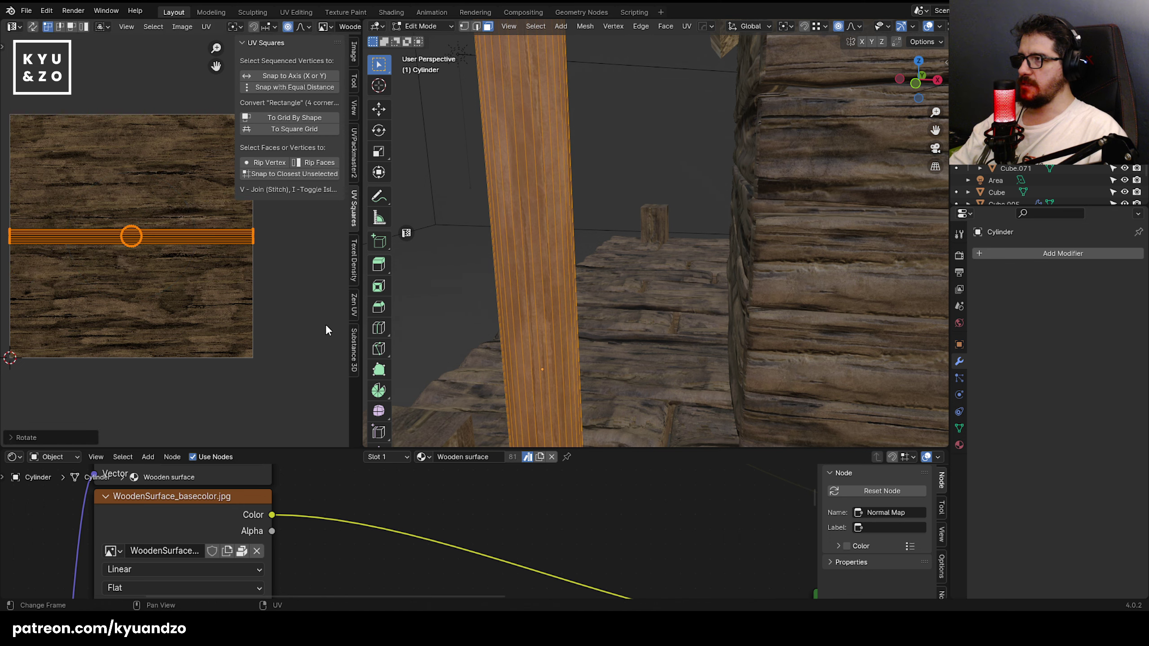
key(s)
click(301, 306)
key(Tab)
scroll(594, 323, down, 5)
scroll(581, 311, up, 2)
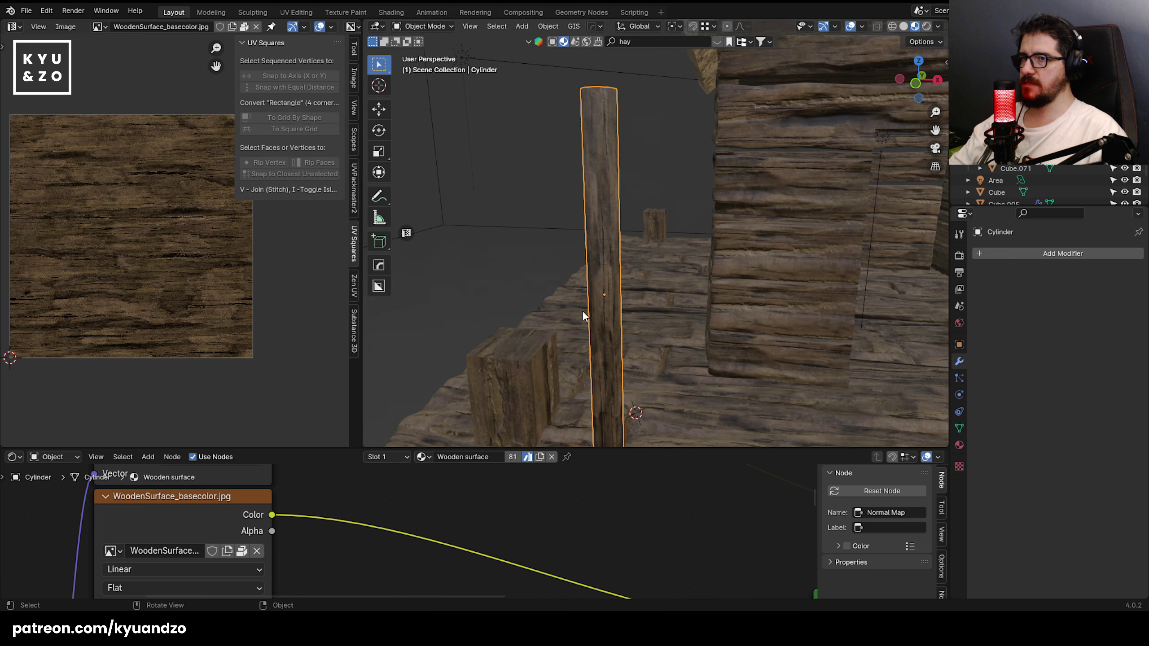
- Raise the pole by about 0.03 m along the Z axis so it stands properly on the deck
scroll(581, 177, down, 5)
scroll(575, 218, up, 5)
key(g)
key(z)
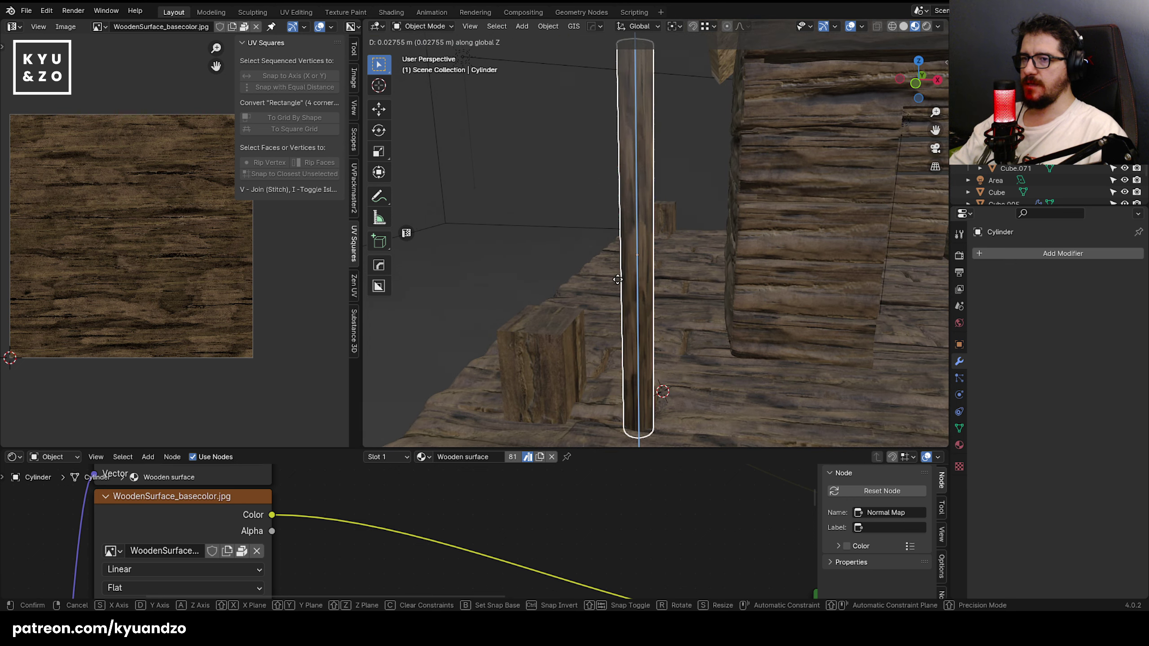
click(618, 279)
click(510, 161)
click(624, 236)
click(626, 236)
scroll(633, 238, down, 6)
scroll(641, 237, up, 7)
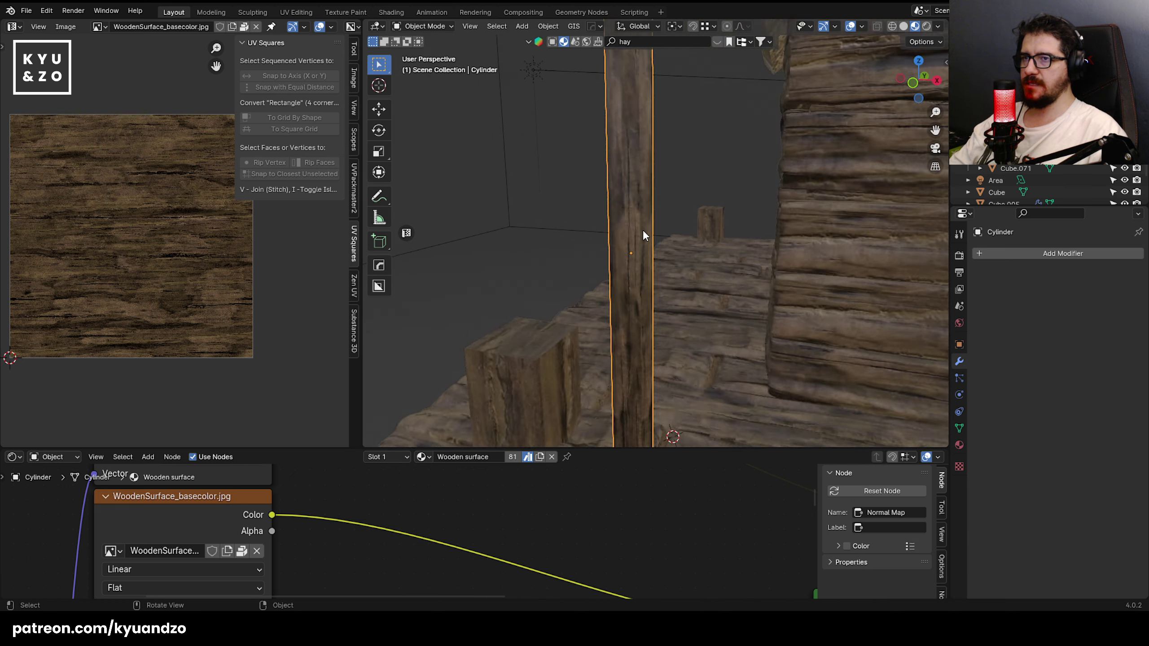
- Add eight evenly spaced loop cuts along the pole's length
scroll(633, 230, down, 4)
key(Tab)
key(ctrl+r)
scroll(628, 252, up, 7)
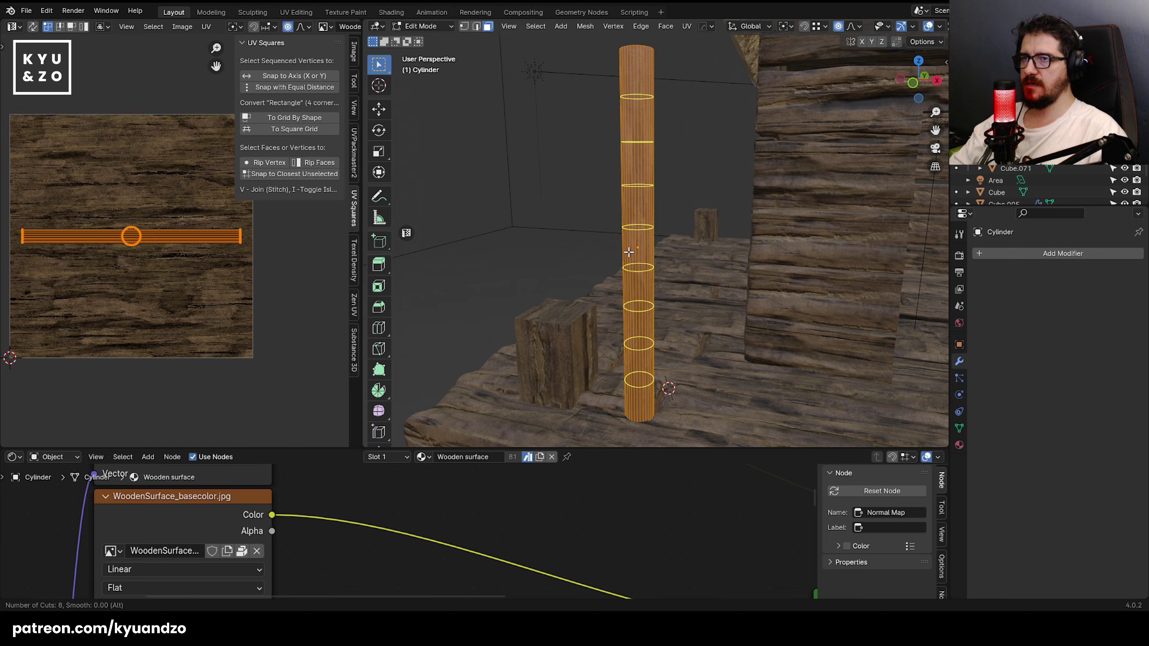
click(629, 252)
right_click(629, 252)
- In front X-ray view, move the pole's fifth loop from the top about -0.015 m in X and -0.004 m in Z with proportional editing
key(2)
click(627, 250)
alt+middle_drag(626, 249, 653, 234)
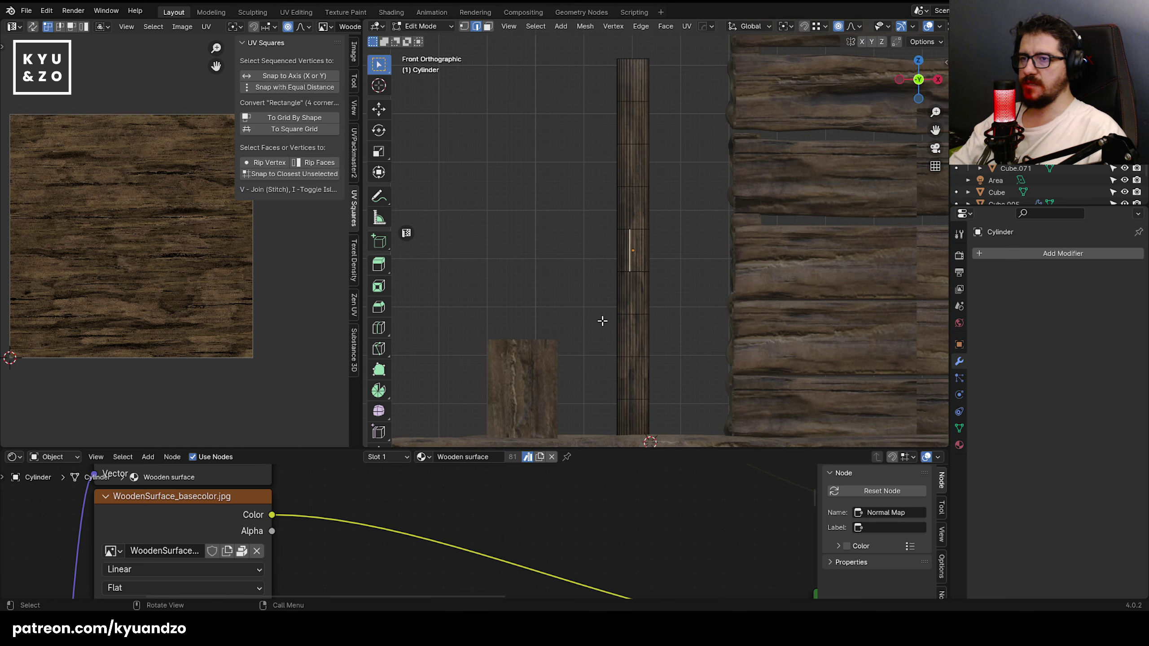
key(alt+z)
drag(602, 267, 665, 282)
key(g)
click(655, 282)
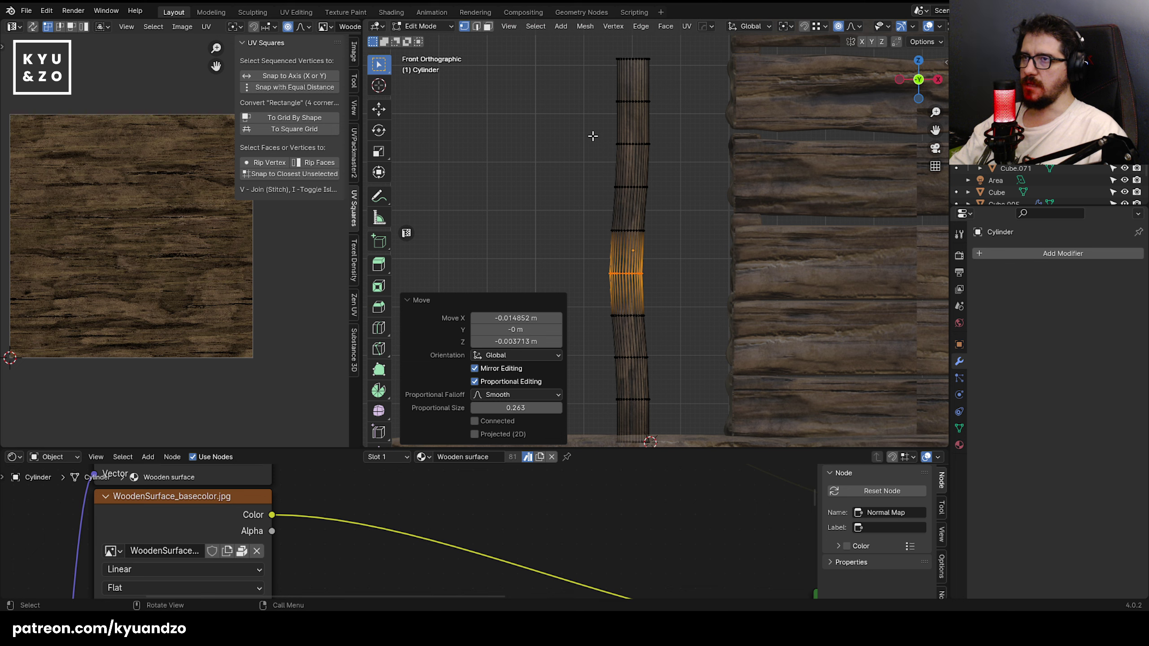
- Move the pole's second loop from the top about 0.005 m in X and 0.002 m in Z with proportional editing
drag(595, 129, 660, 155)
key(g)
click(662, 154)
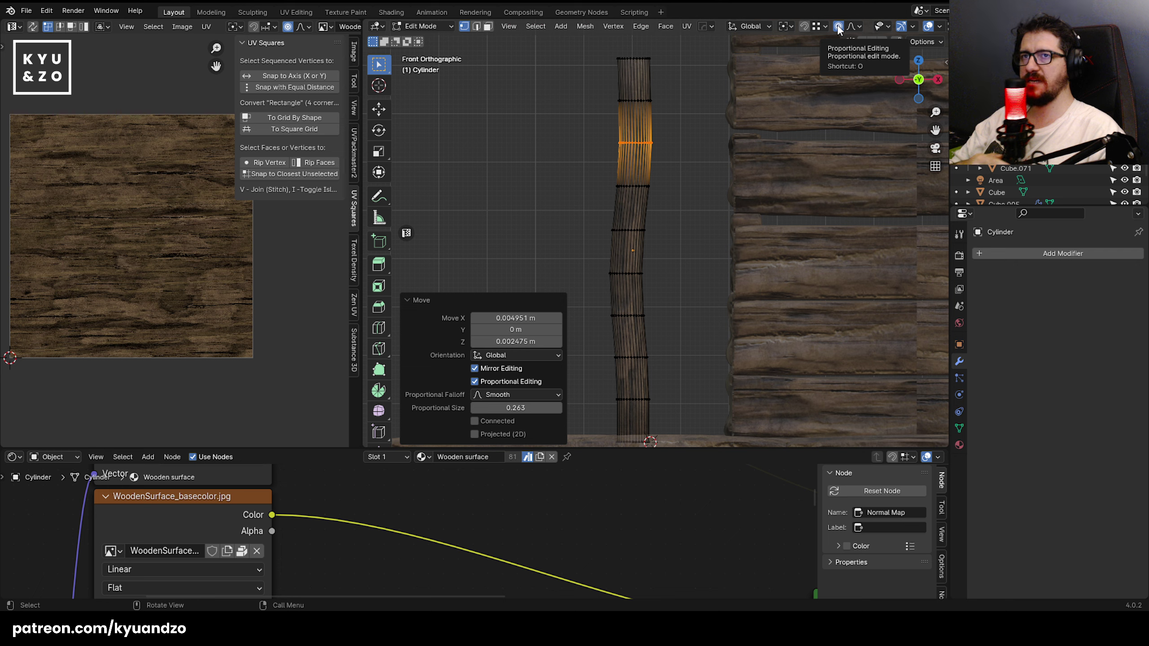
- Bend the same upper loop toward the cabin, with the proportional editing size reduced to about 0.16 m
key(g)
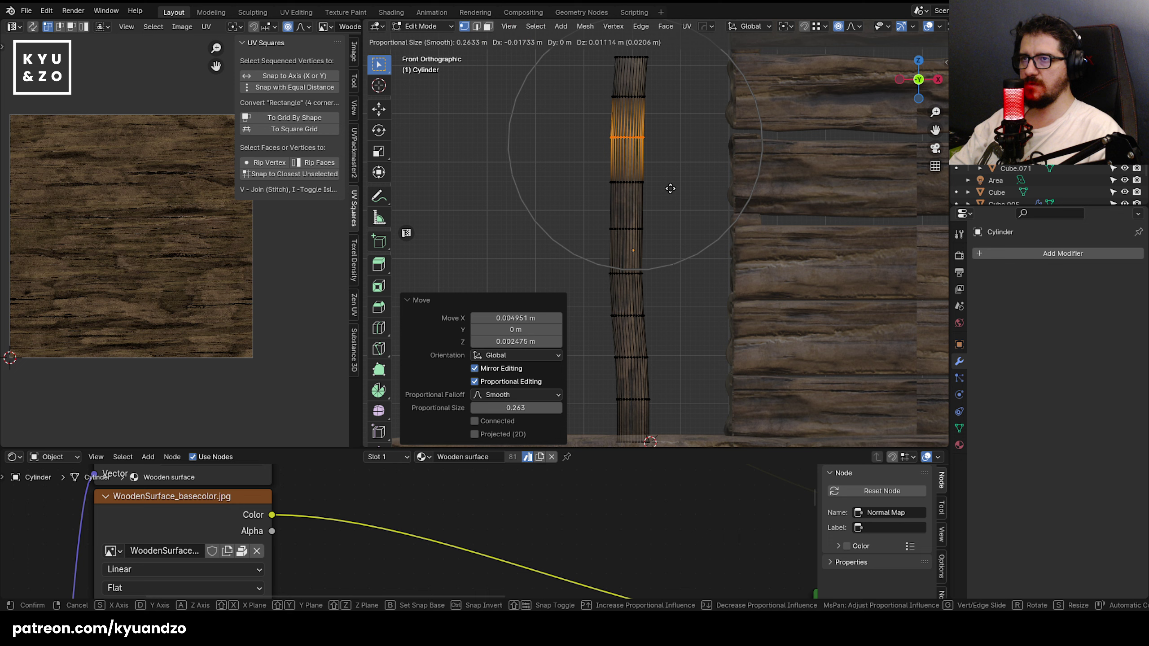
scroll(671, 190, up, 15)
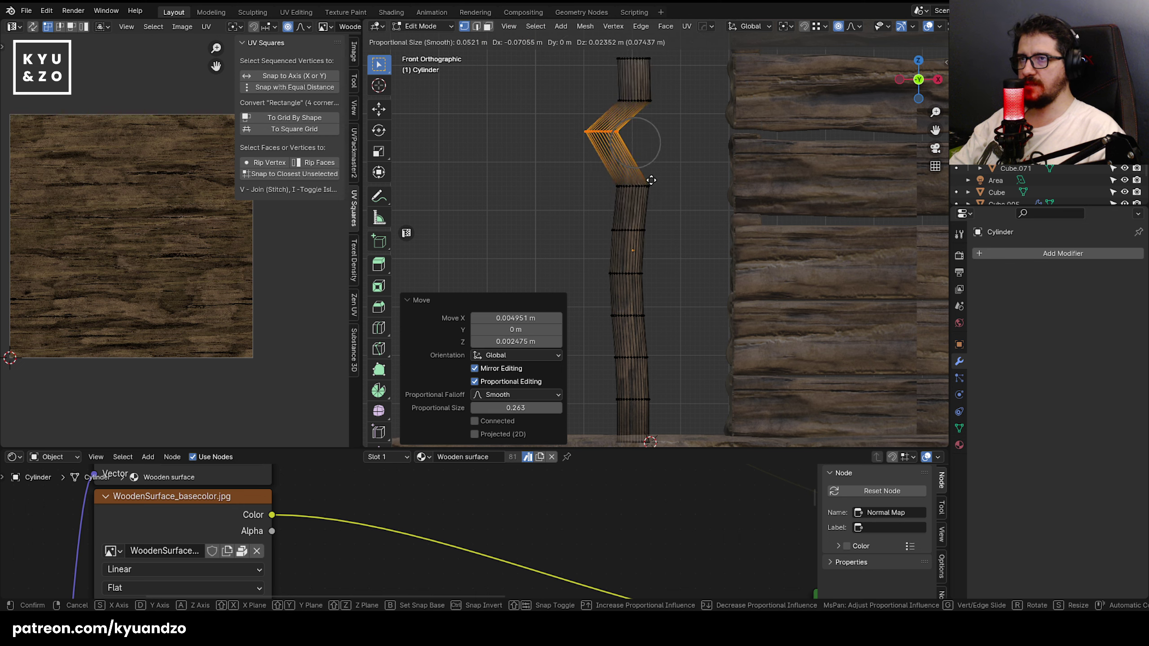
scroll(665, 190, down, 5)
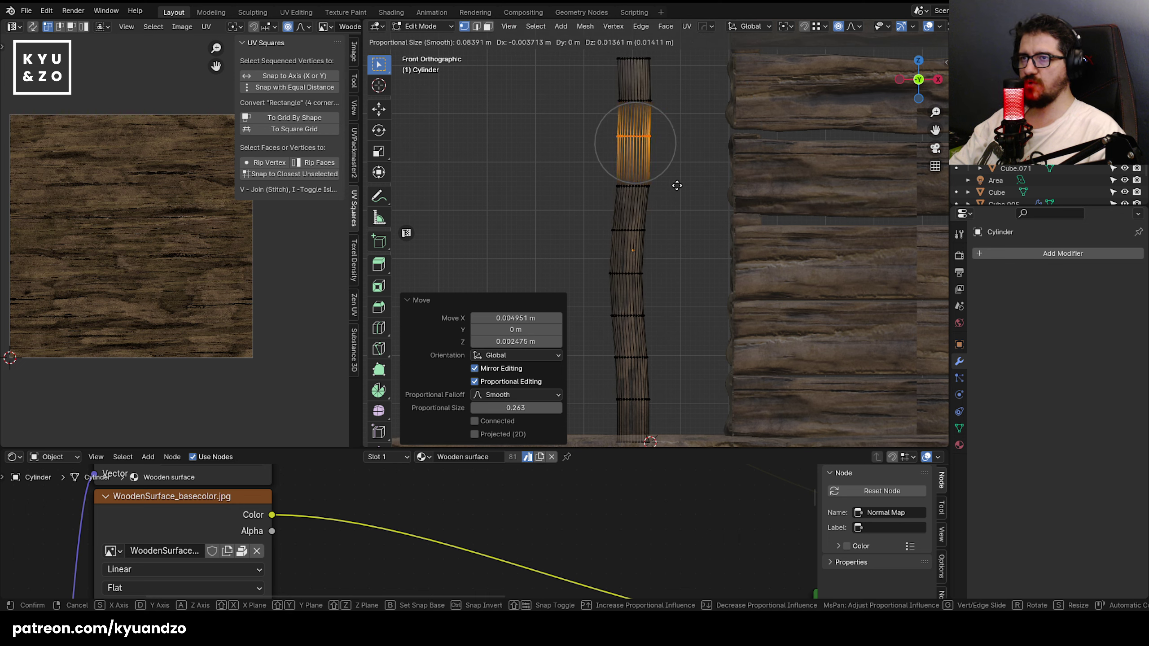
scroll(681, 185, down, 4)
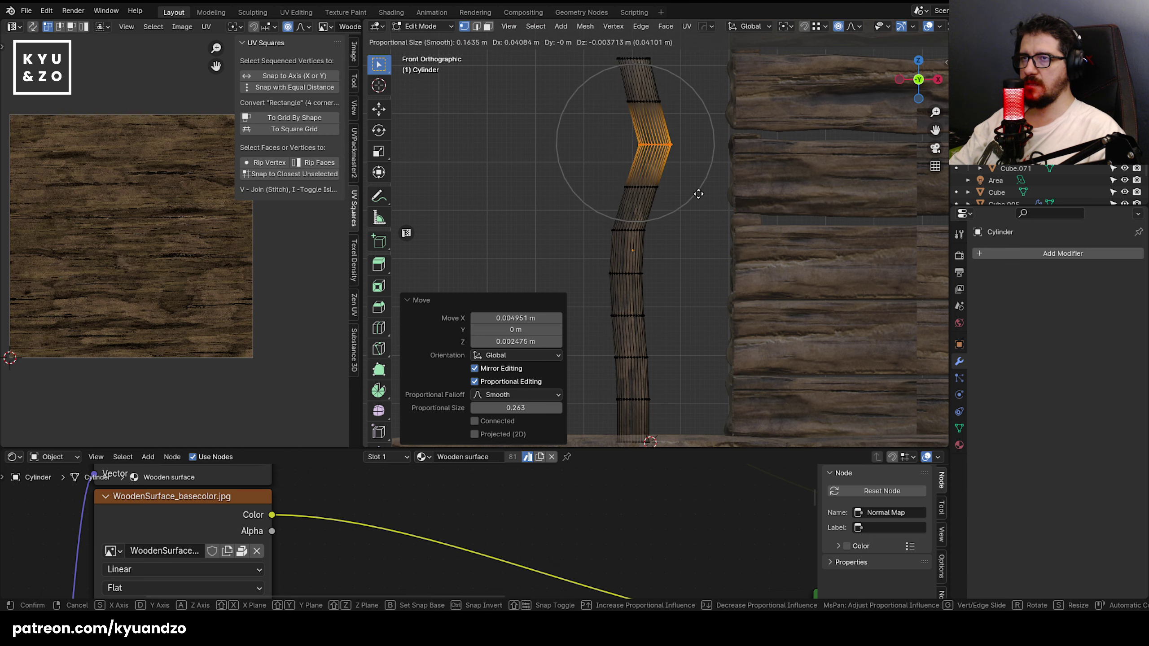
click(684, 192)
- Move the pole's second loop cut from the bottom slightly with proportional editing to make the lower section uneven
shift+middle_drag(649, 356, 686, 306)
drag(587, 272, 720, 313)
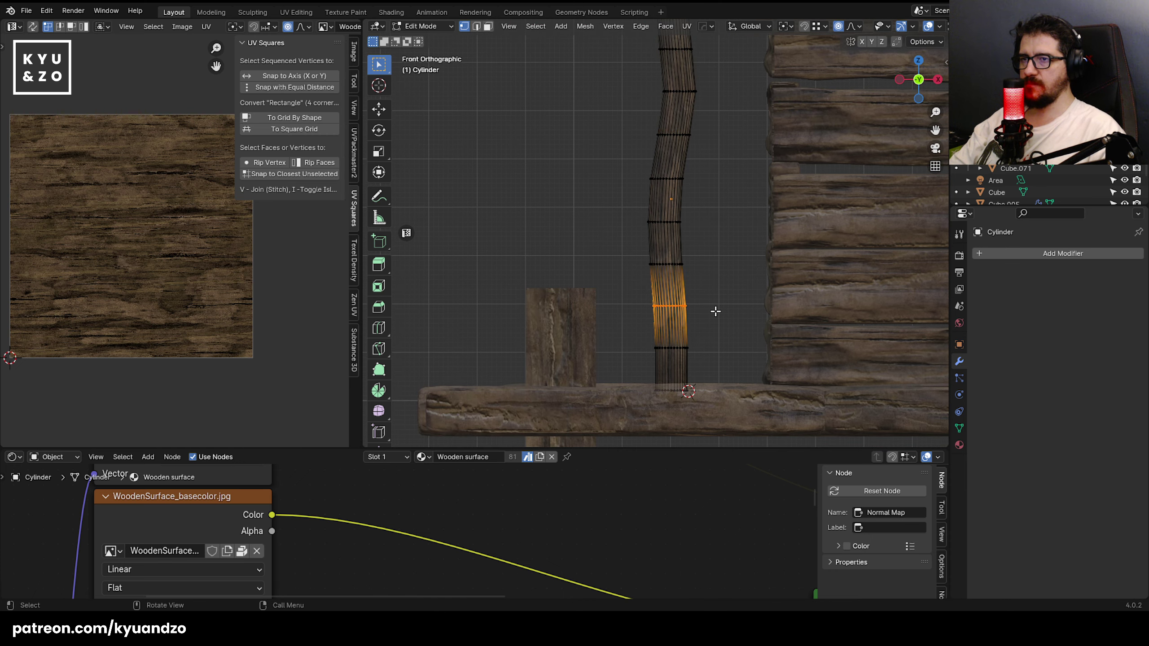
key(g)
click(716, 309)
- Rotate the bent pole about 115 degrees around the global Z axis in Object Mode
key(Tab)
middle_drag(716, 309, 761, 249)
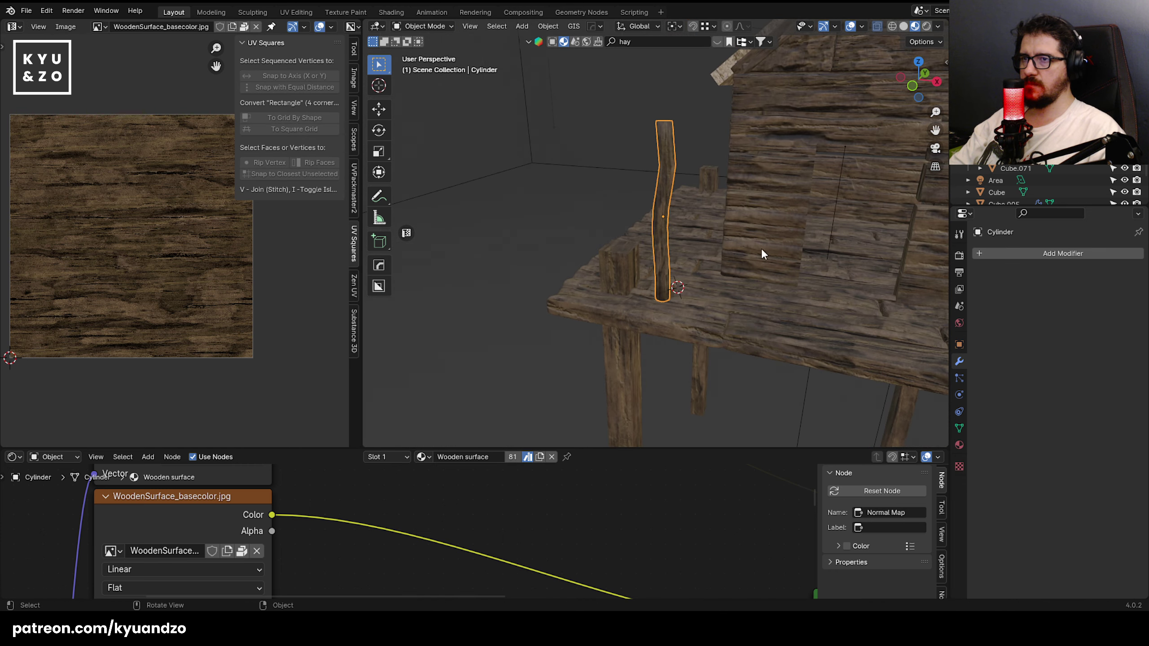
key(r)
key(z)
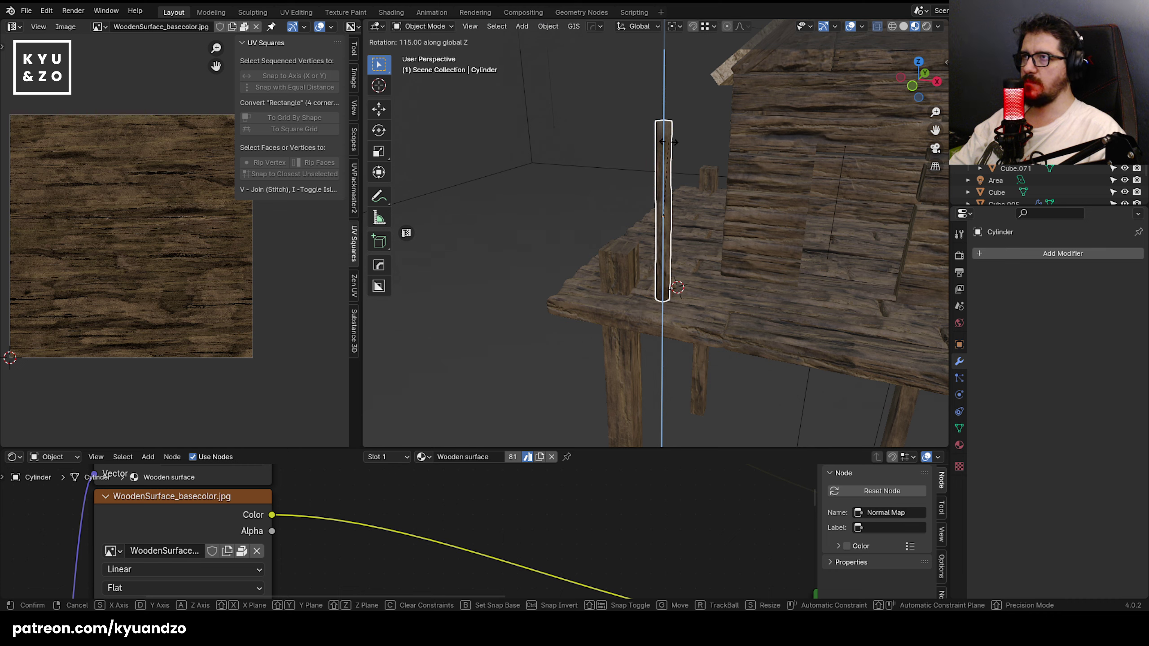
key(Return)
middle_drag(714, 129, 647, 282)
- Duplicate the pole in place and rotate the copy 90 degrees around the global X axis to form a horizontal rail
key(shift+d)
right_click(641, 262)
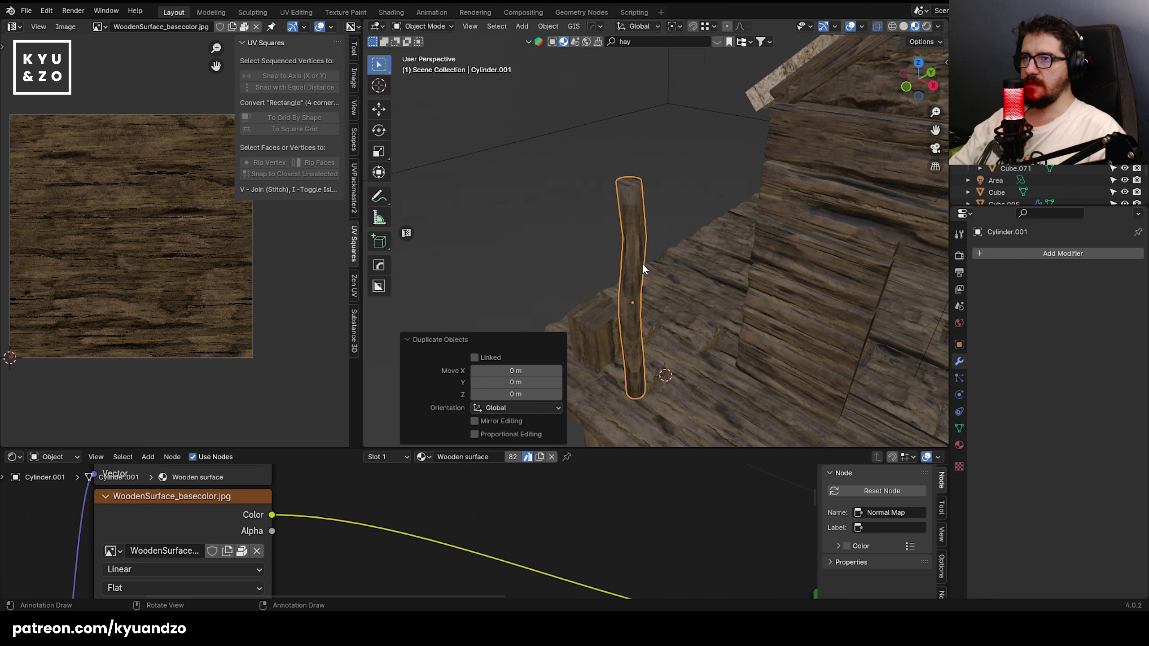
key(r)
key(x)
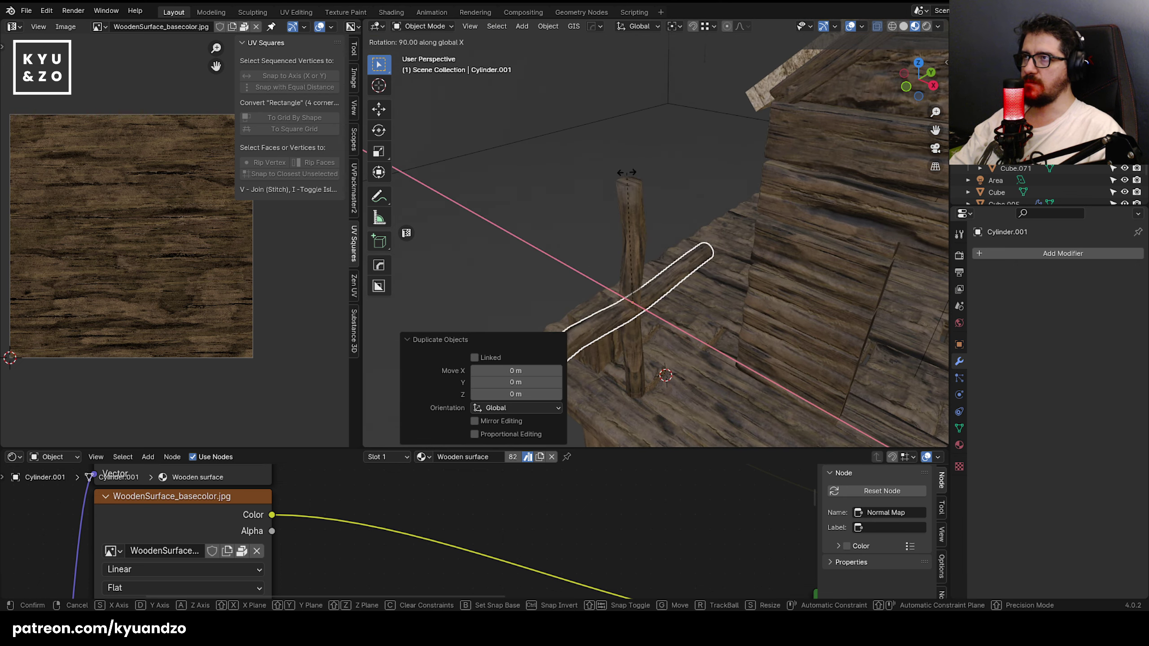
click(618, 178)
- Move the horizontal rail up and outward along Y so its end meets the upper part of the post
key(g)
key(a)
click(692, 82)
key(g)
key(d)
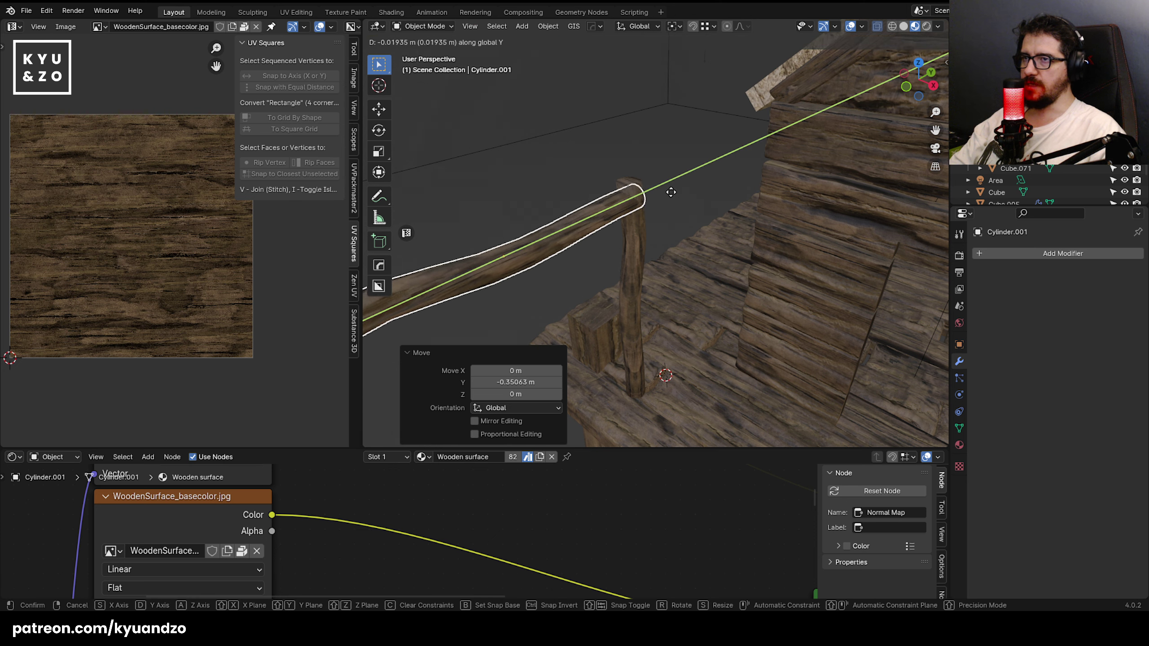
key(Return)
- Scale the rail by 0.770 and slide it along Y so its end crosses the post
key(s)
click(652, 210)
key(g)
key(y)
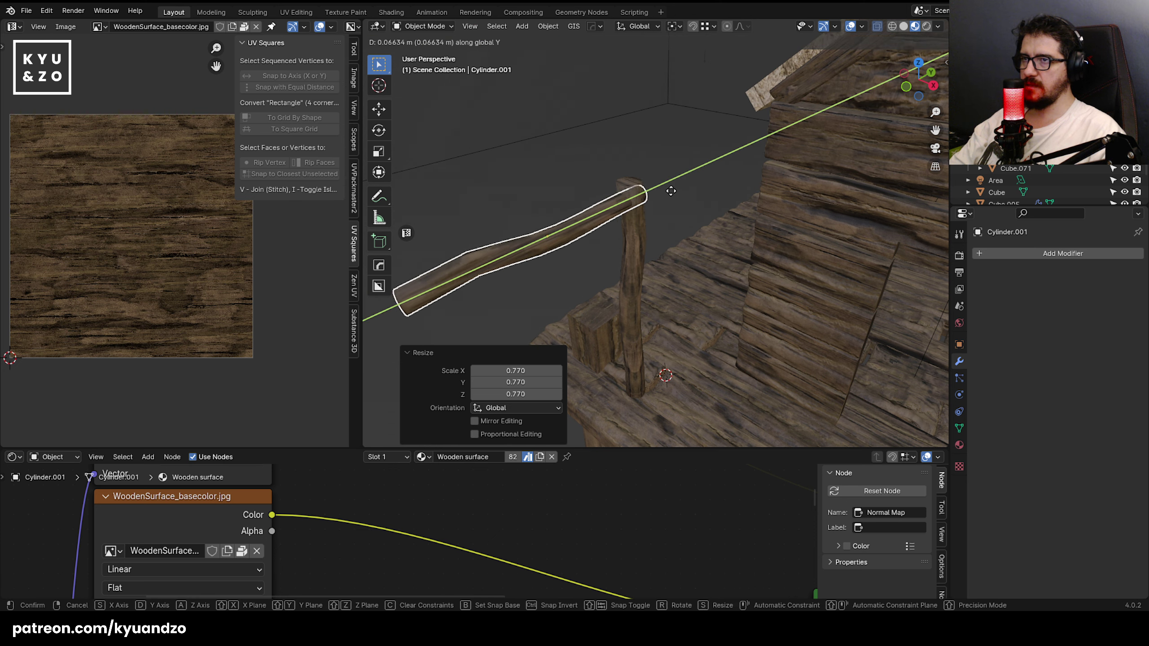
click(677, 183)
click(590, 112)
- Adjust the rail's position along Y and scale it down further by 0.860
middle_drag(590, 111, 557, 94)
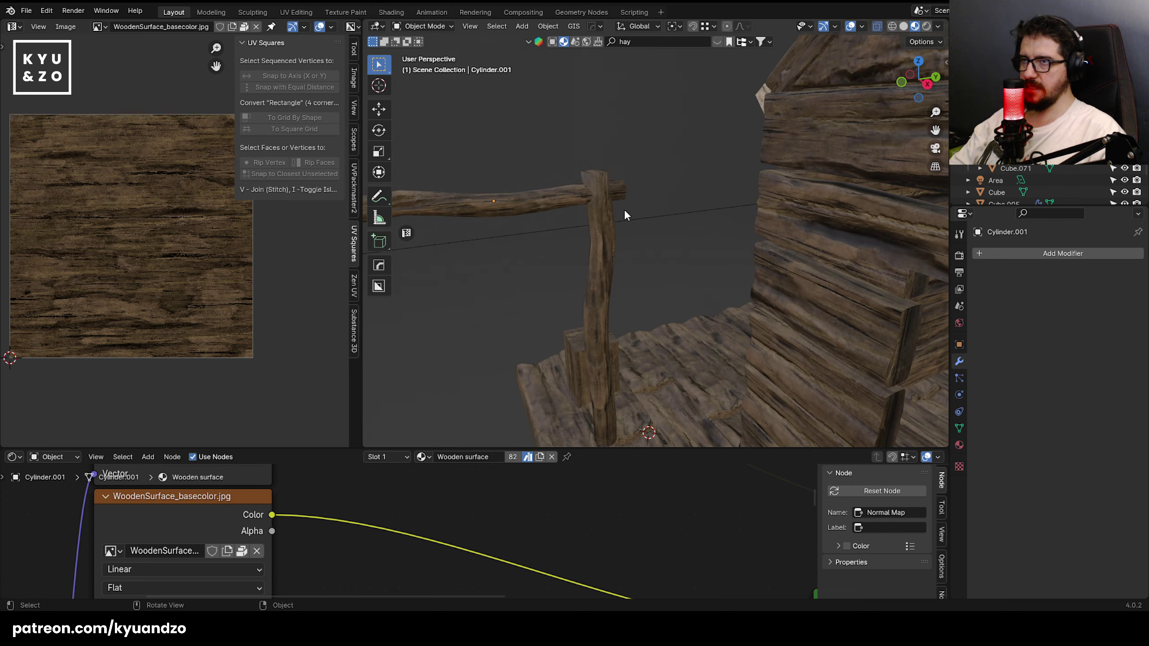
click(621, 195)
key(g)
key(y)
click(627, 174)
key(s)
click(664, 204)
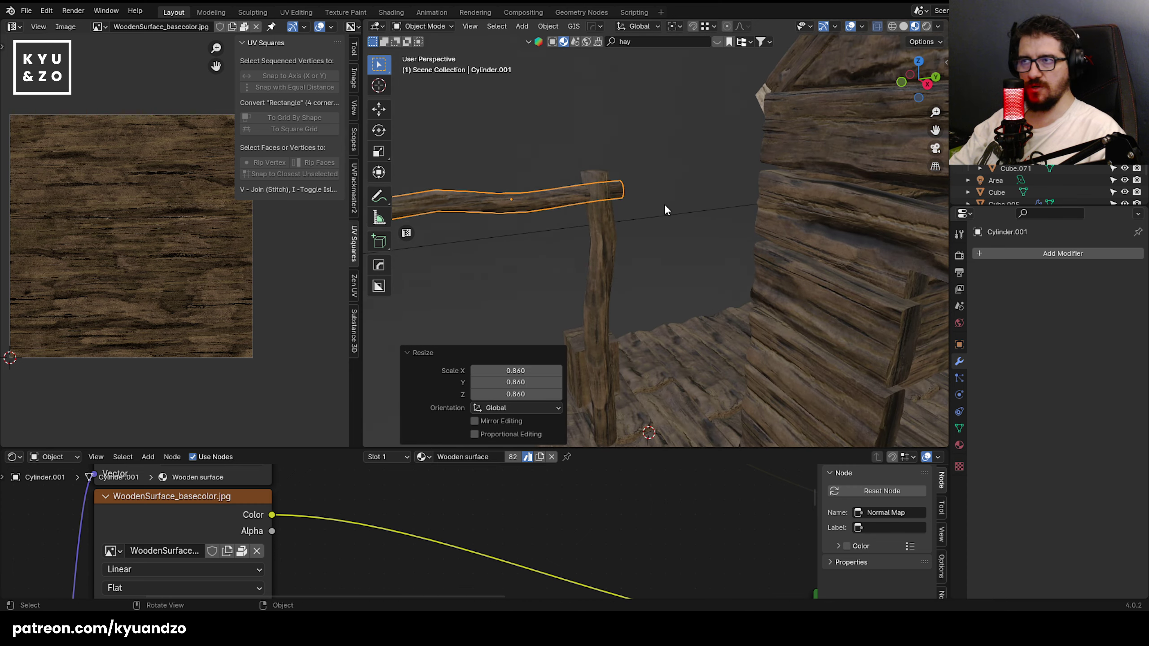
- Slide the rail further through the post along Y and lower it slightly along Z
key(g)
key(y)
click(674, 202)
key(g)
key(z)
click(677, 208)
click(538, 158)
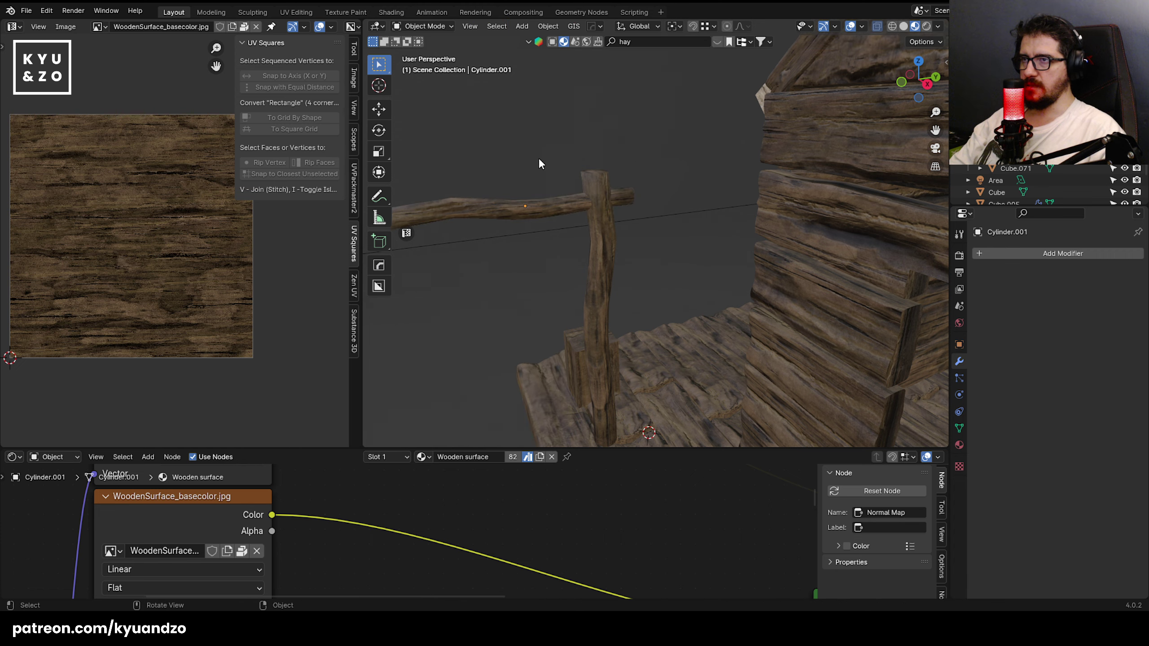
- Inspect the joint between the post and the rail and their placement on the deck from several angles
middle_drag(538, 158, 616, 174)
click(617, 174)
scroll(618, 168, up, 3)
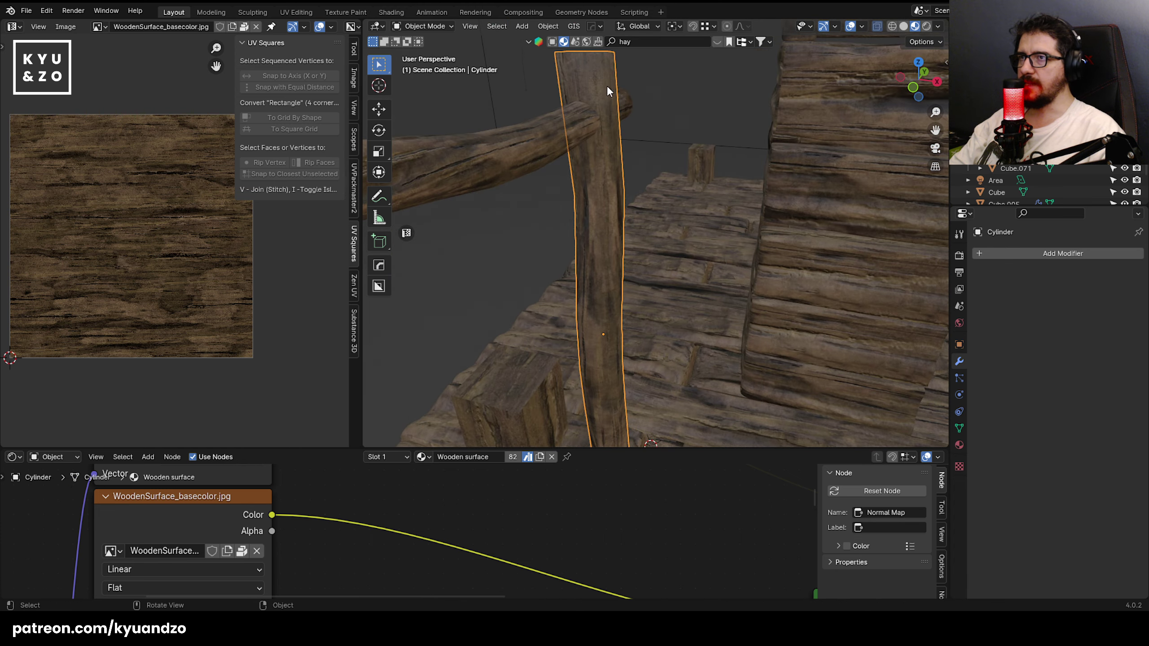
middle_drag(607, 86, 484, 212)
middle_drag(554, 174, 650, 143)
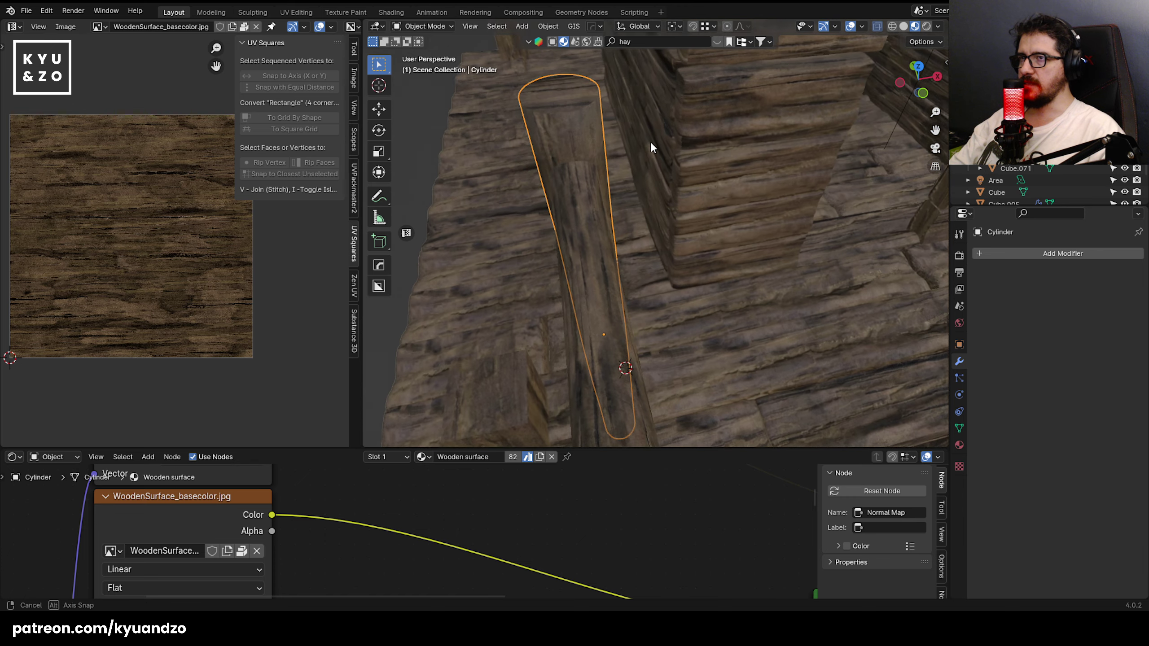
scroll(621, 169, down, 6)
scroll(654, 256, up, 3)
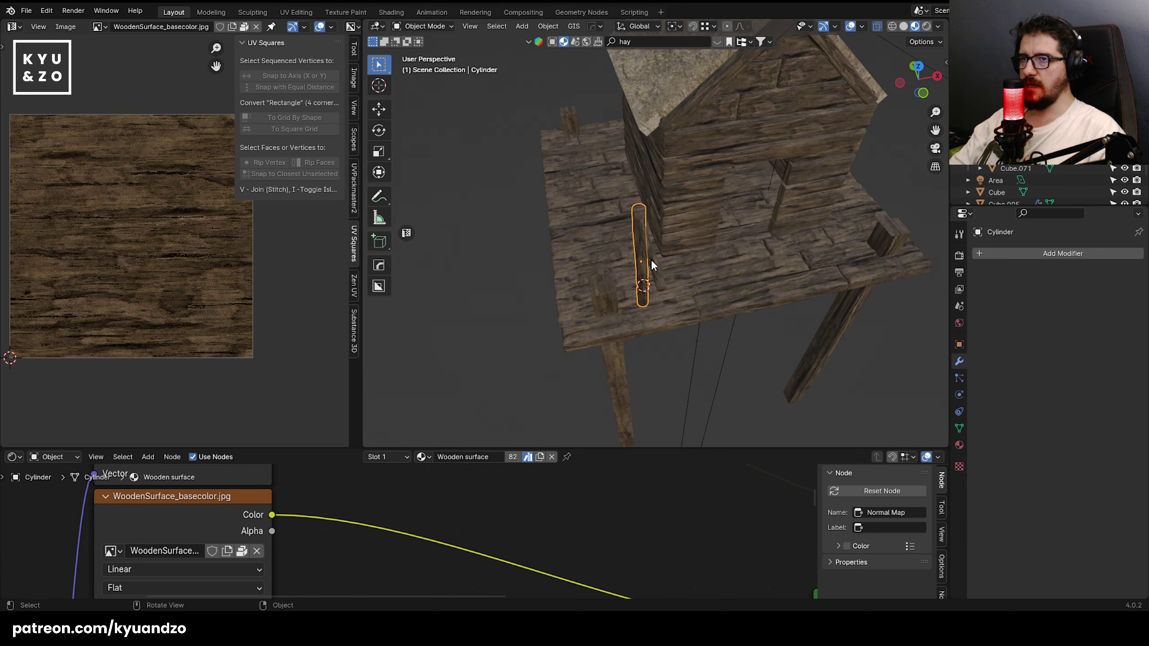
- Shorten the rail by deleting the faces of its outer end sections in the right orthographic view
click(653, 306)
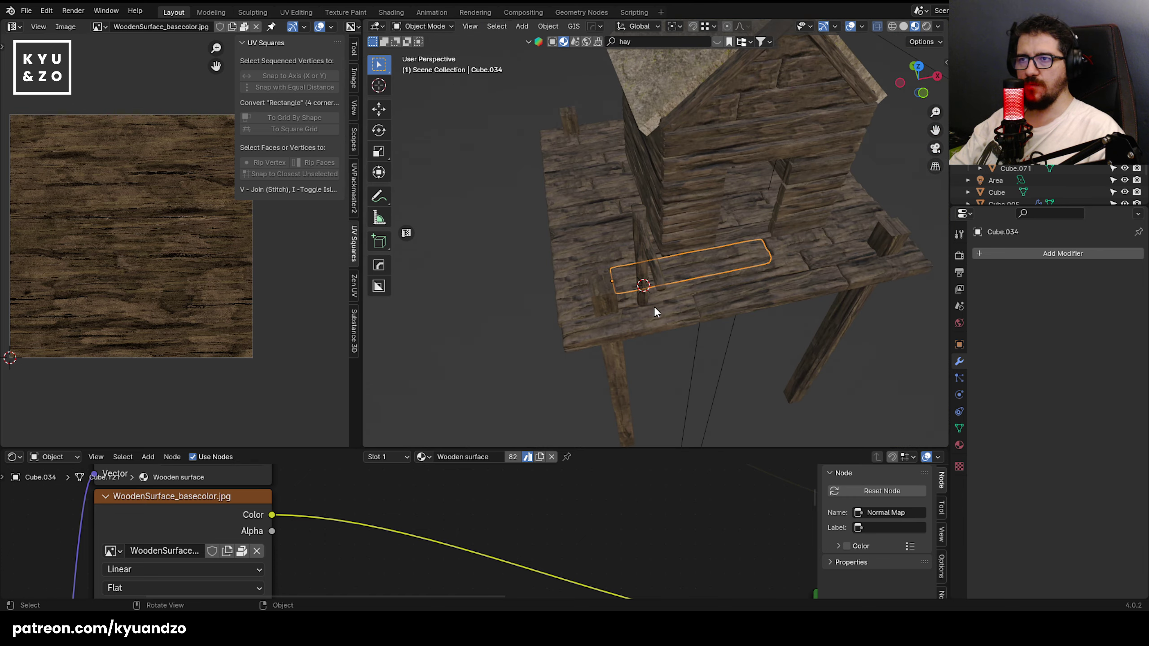
click(665, 282)
middle_drag(665, 282, 552, 200)
key(Tab)
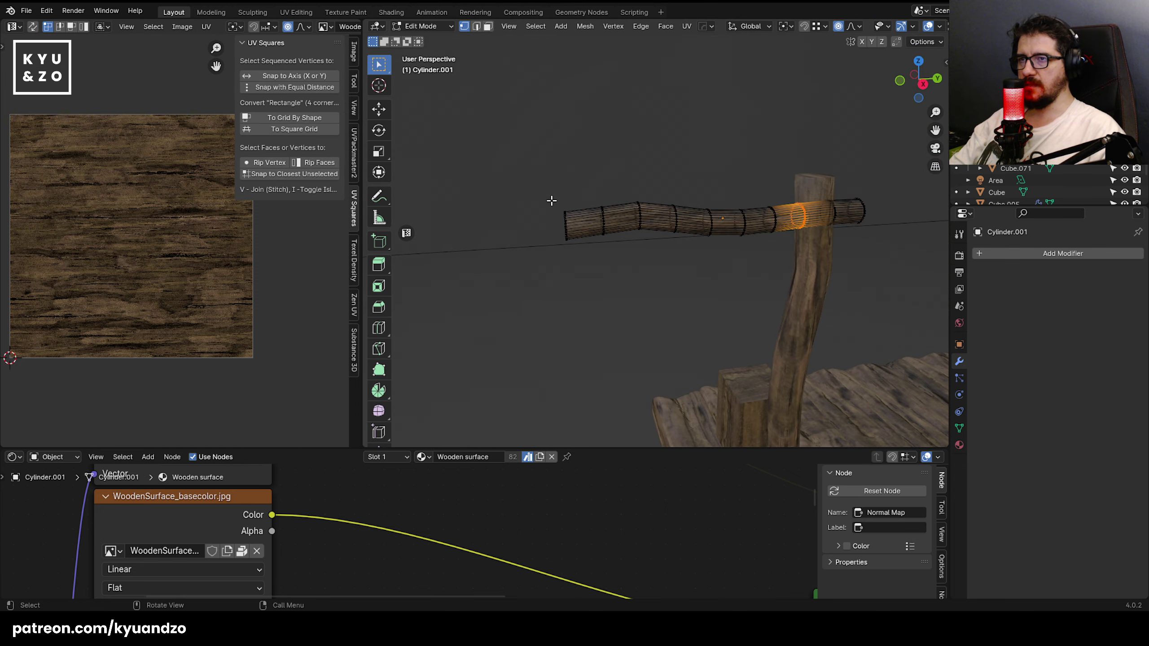
middle_drag(609, 233, 547, 175)
key(3)
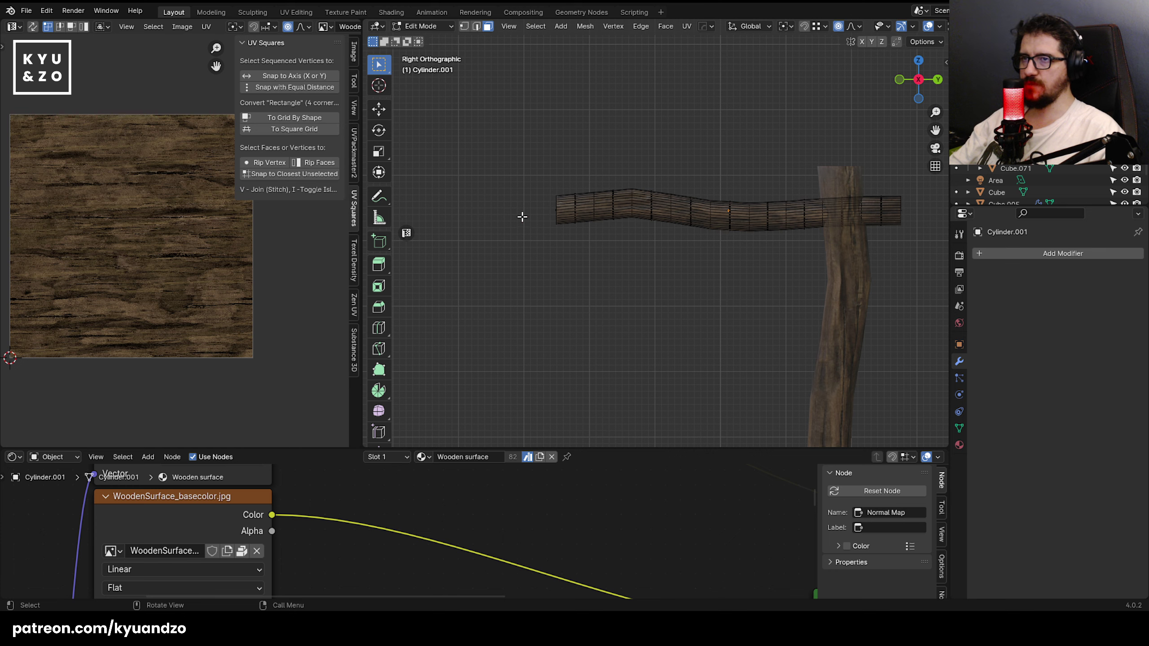
drag(521, 156, 662, 274)
key(x)
click(553, 278)
middle_drag(553, 279, 666, 243)
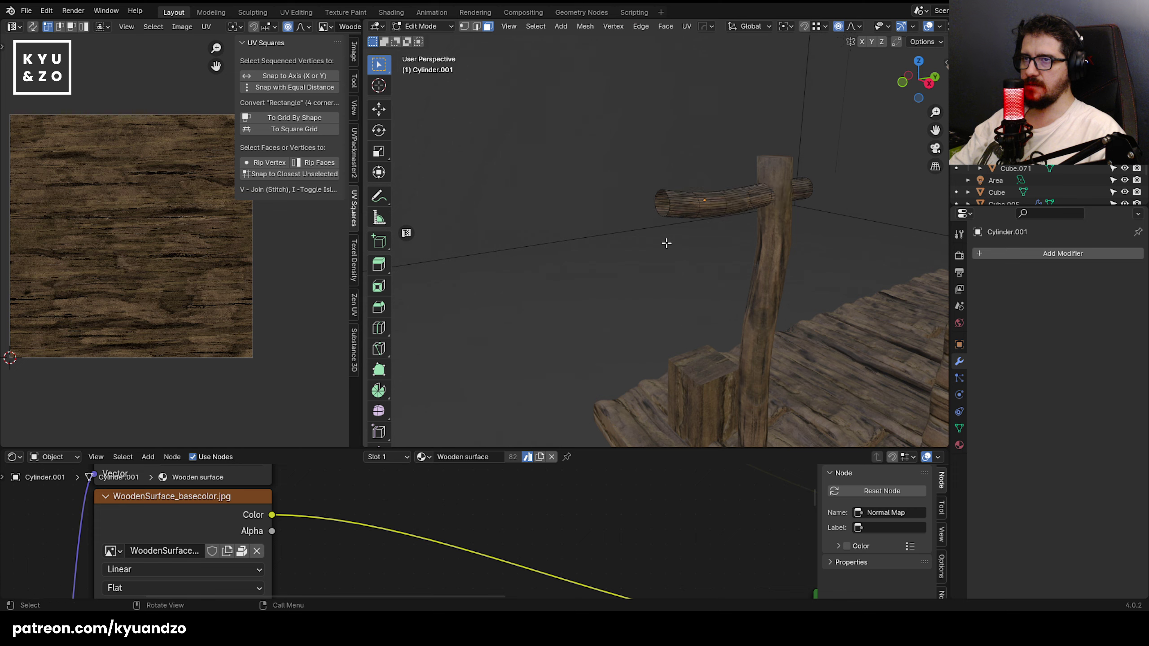
- Select the open edge loop at the rail's cut end, try filling it with a face, and undo the fill
key(Tab)
scroll(668, 248, up, 7)
key(Tab)
shift+middle_drag(695, 167, 643, 250)
key(2)
scroll(643, 250, up, 3)
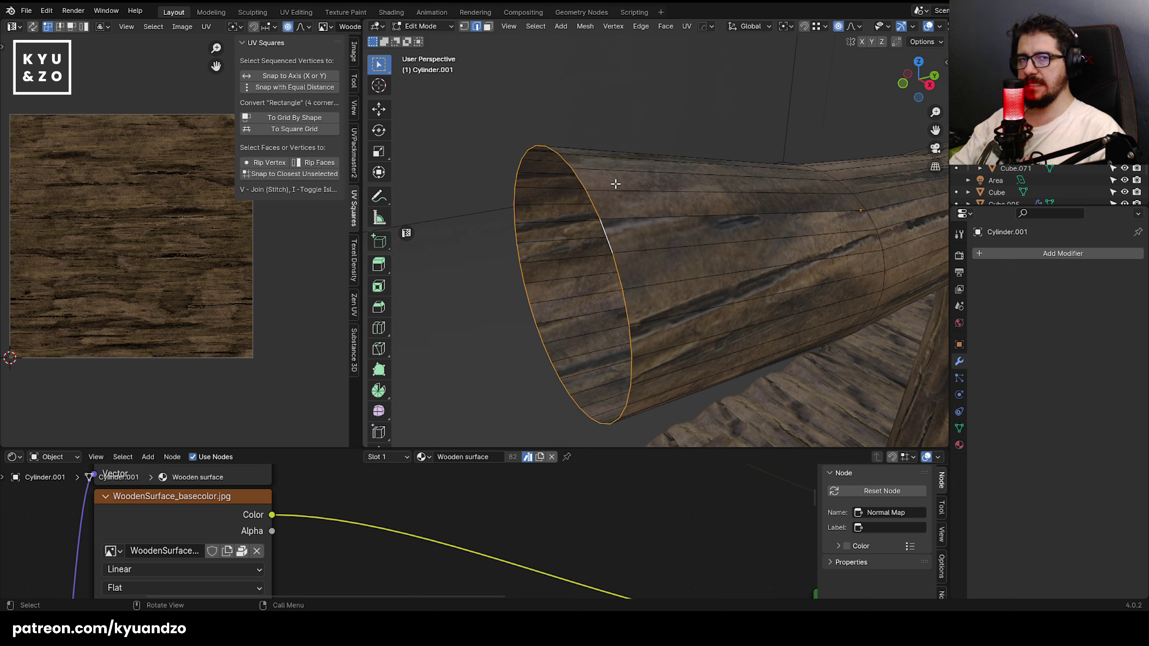
key(f)
key(ctrl+z)
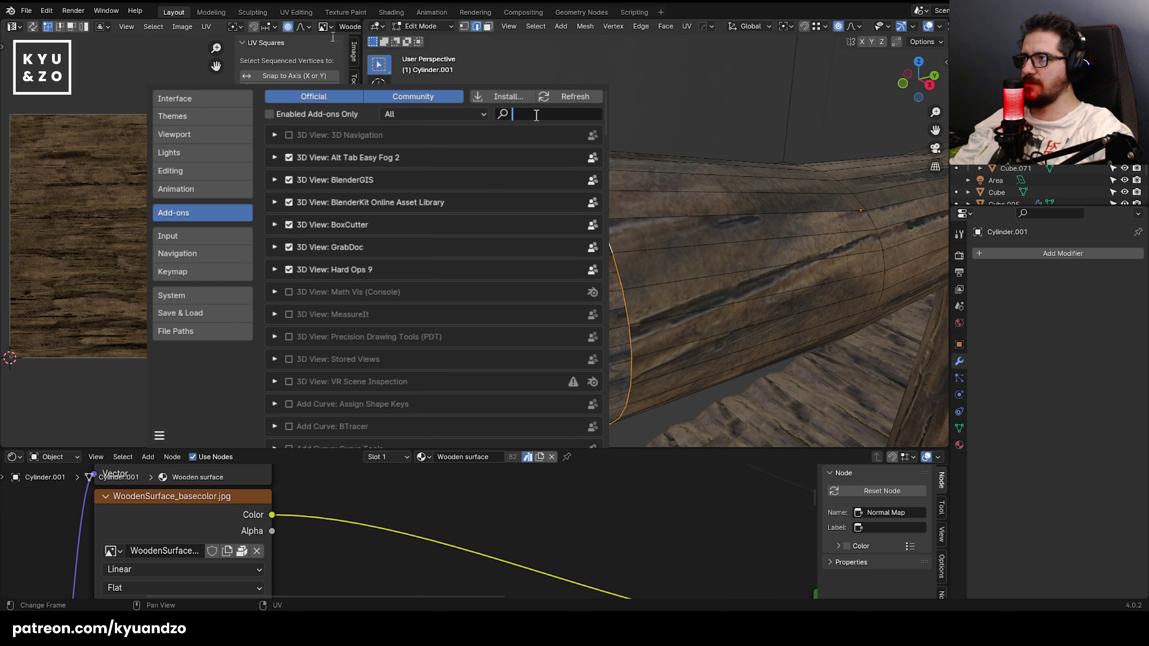
- Search the add-on preferences for "f2" to check the Mesh: F2 add-on, and close the preferences
text(f2)
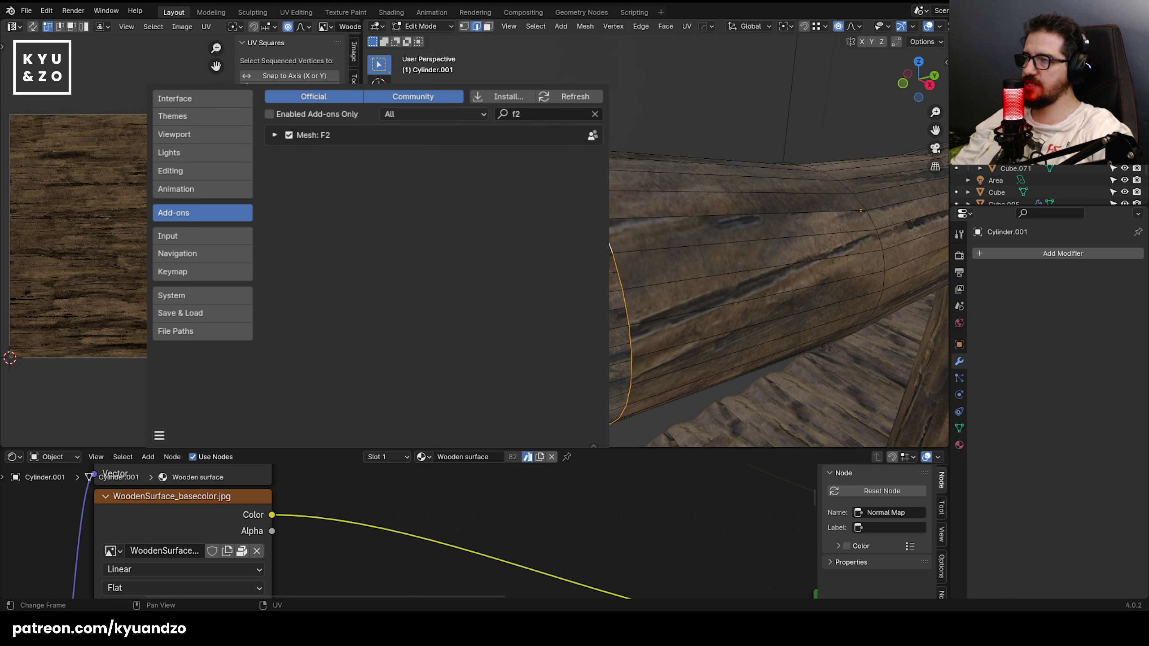
click(381, 6)
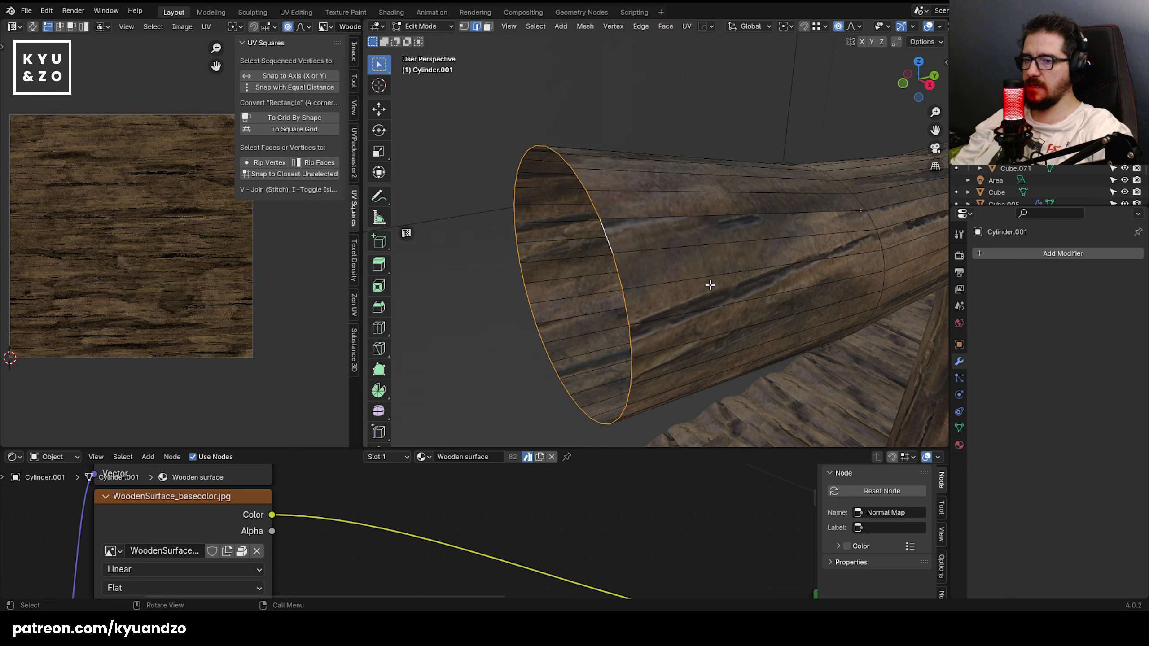
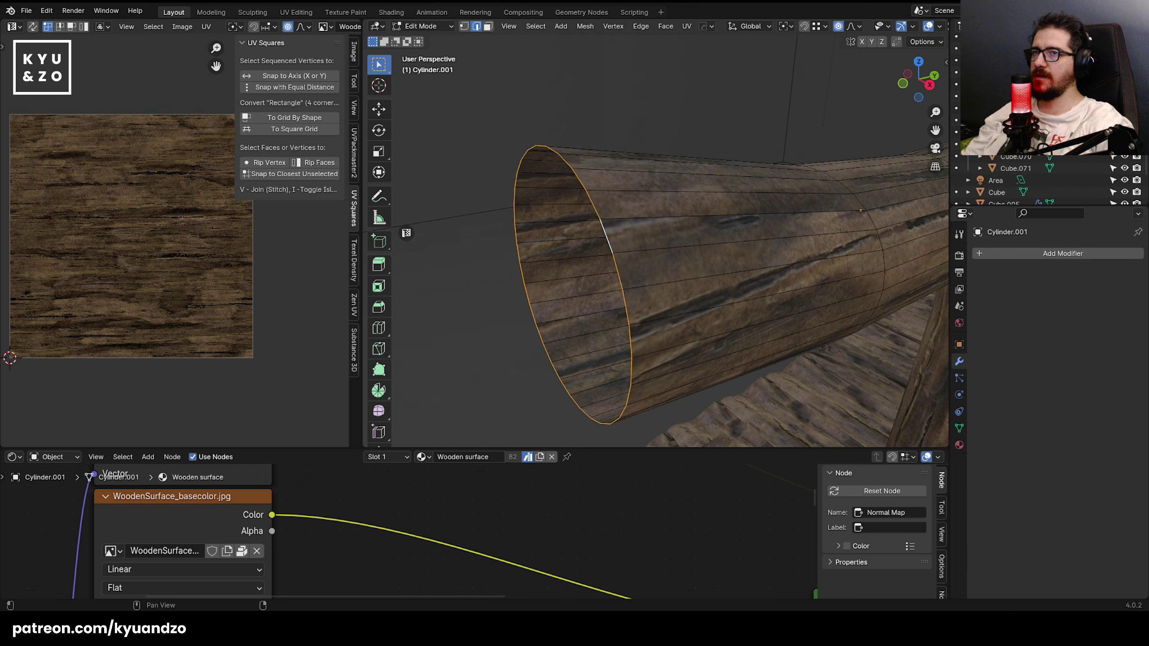
- Try filling a face between two opposite edges of the rail's open end, and undo it
scroll(611, 291, up, 3)
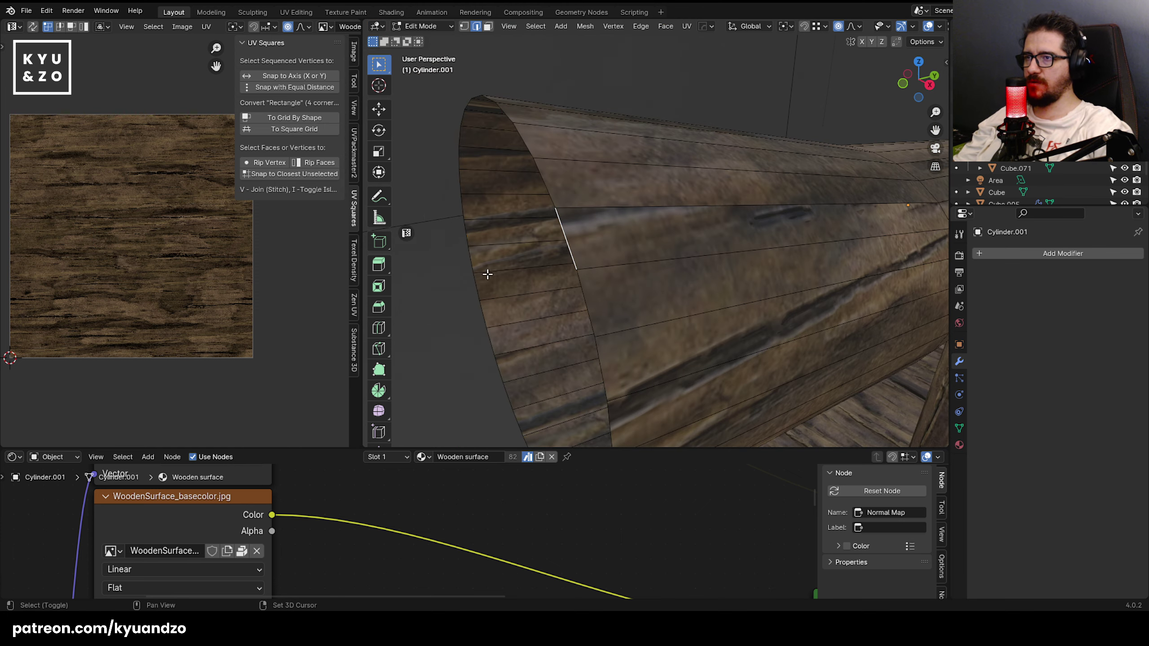
shift+middle_drag(488, 274, 625, 248)
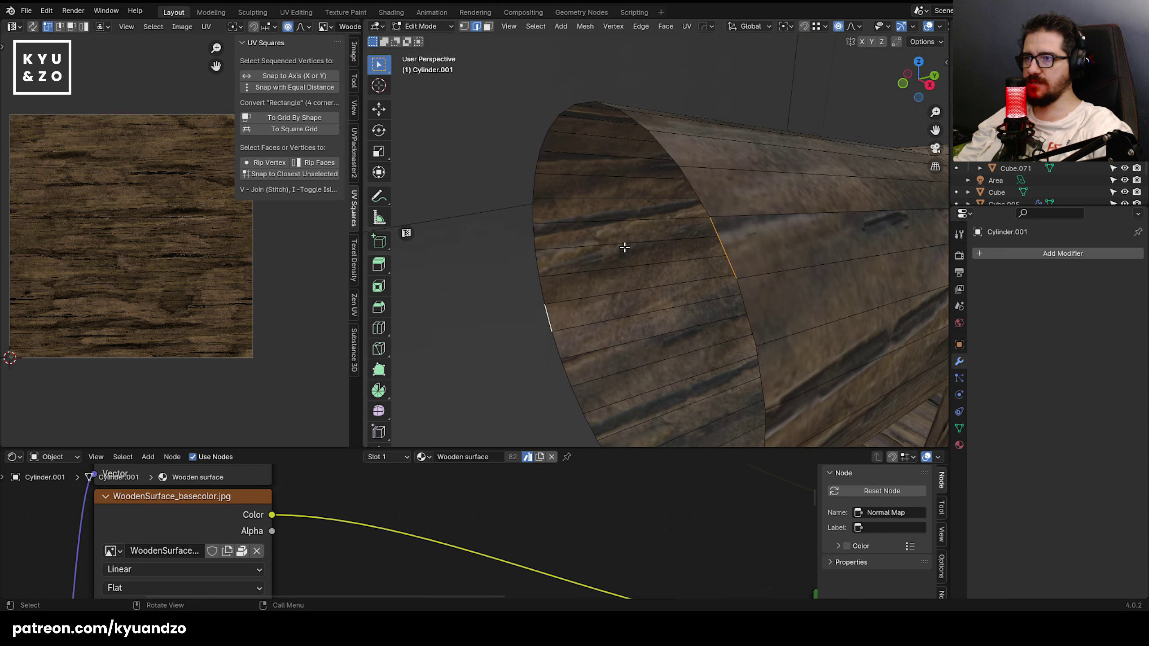
key(f)
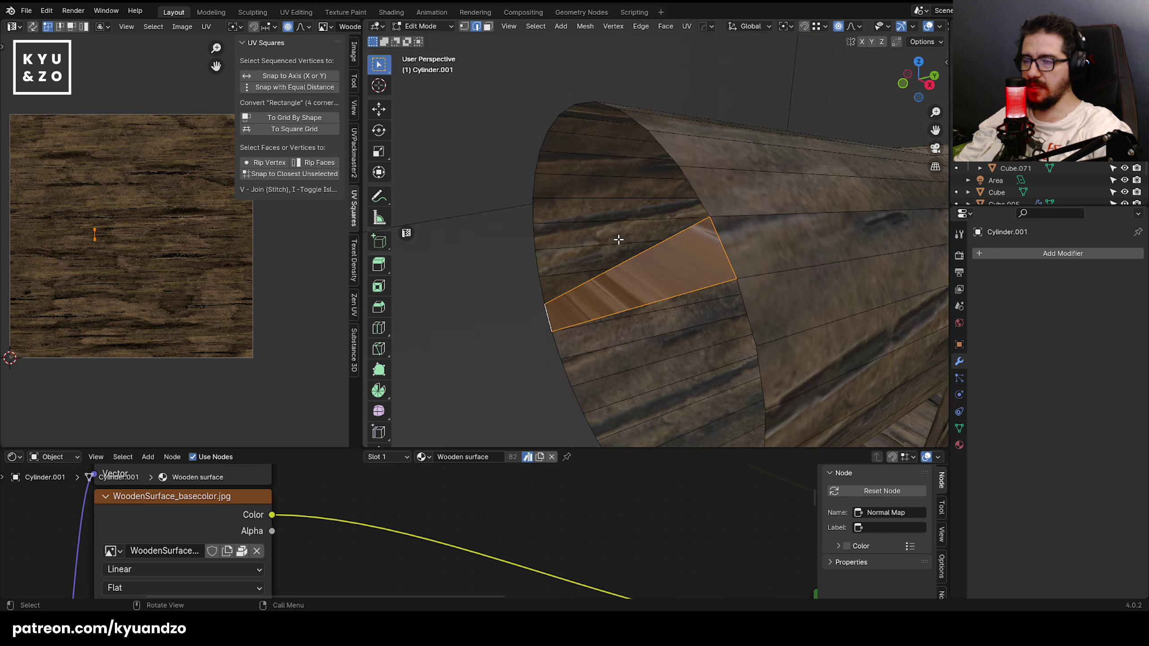
key(ctrl+z)
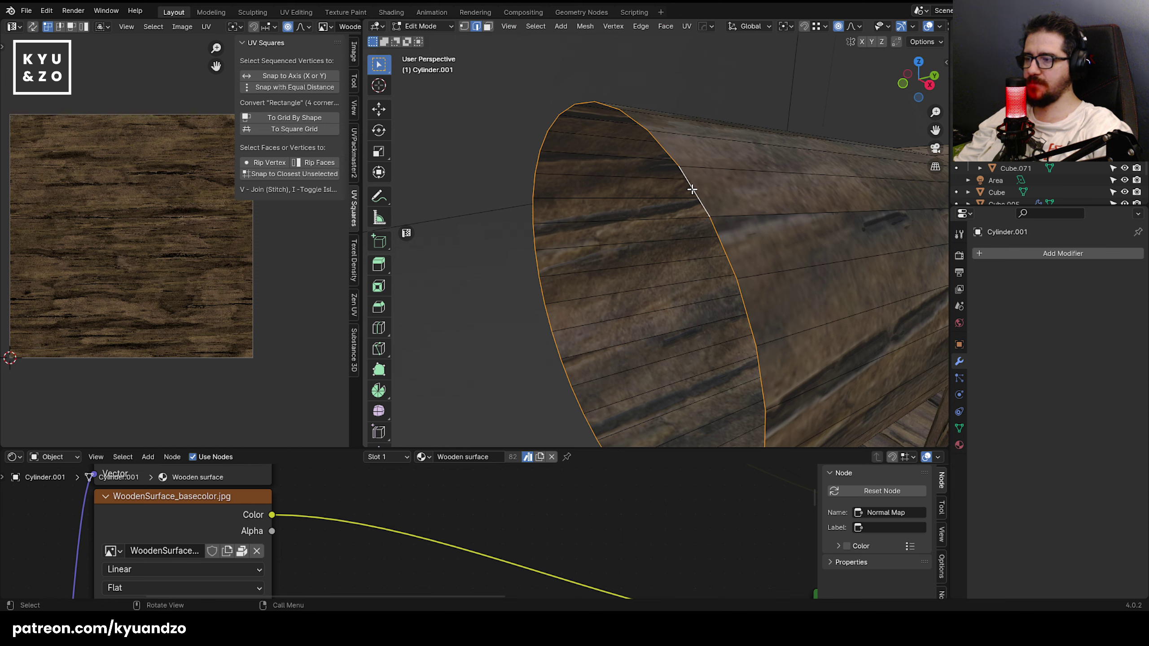
- Fill the edge loop at the rail's open end with one face and unwrap it using Cube Projection
key(f)
scroll(530, 263, down, 3)
key(u)
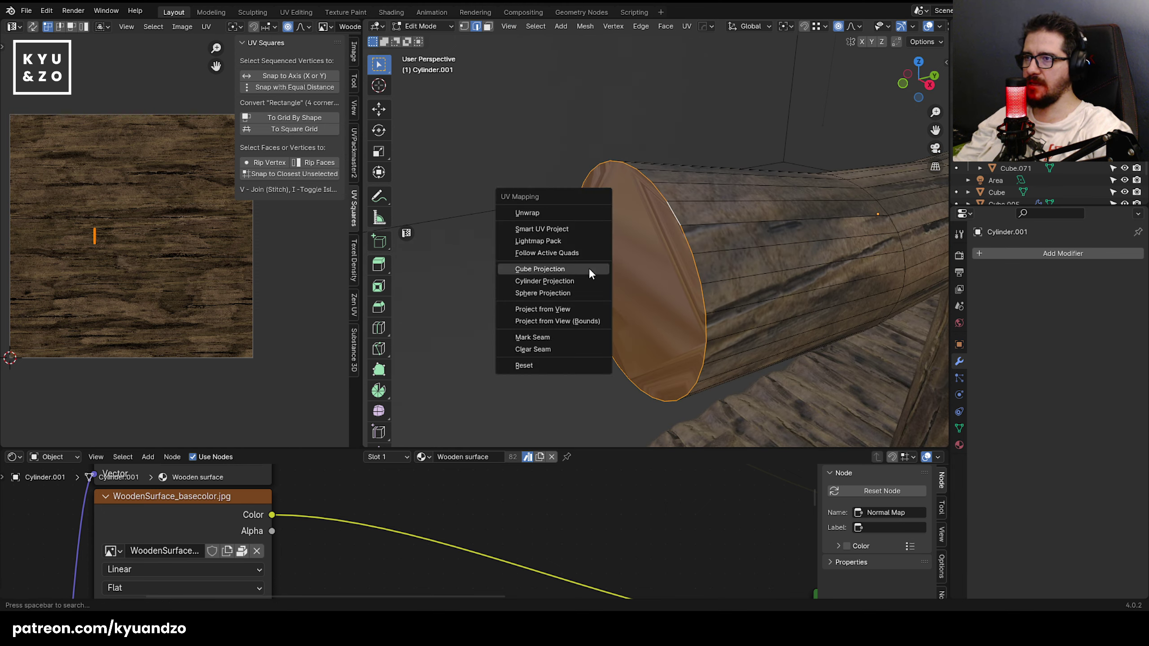
click(589, 267)
- Scale the end cap's UV island to about 0.41, rotate it about -80°, and shrink it further on the wood texture
key(s)
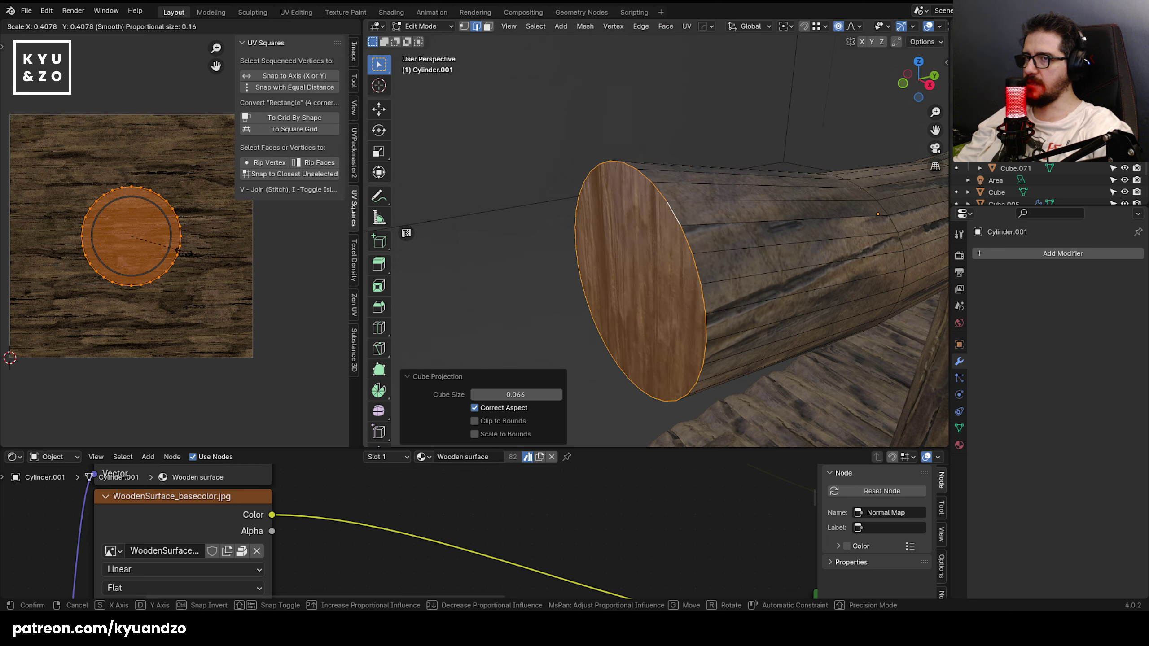
click(172, 276)
key(r)
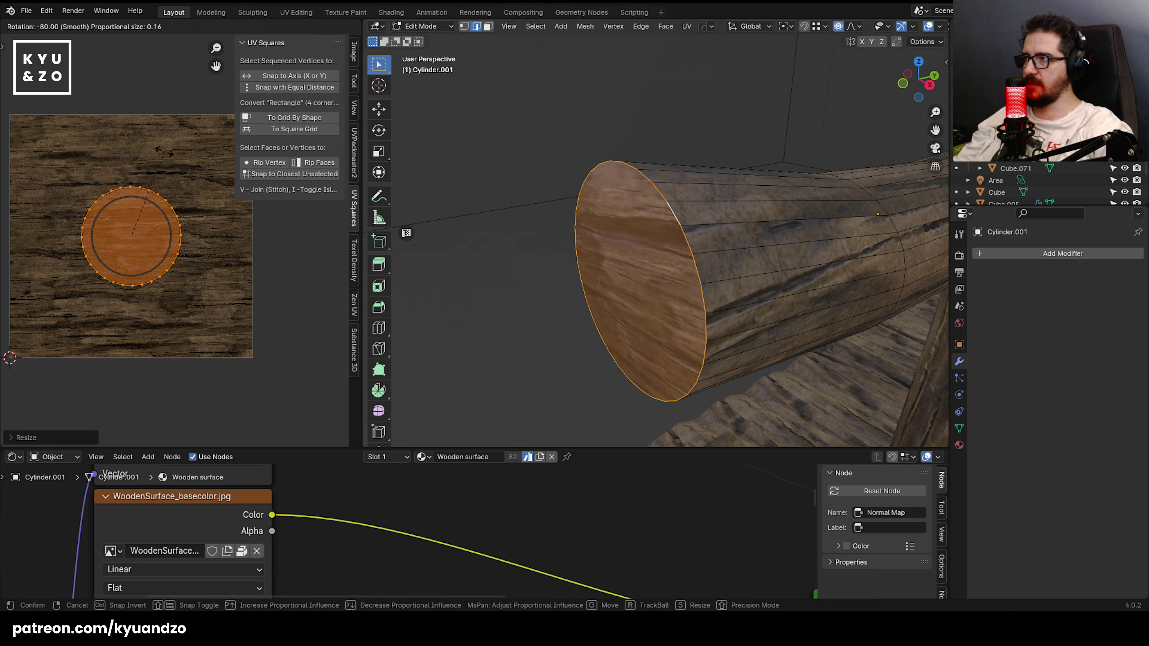
click(165, 150)
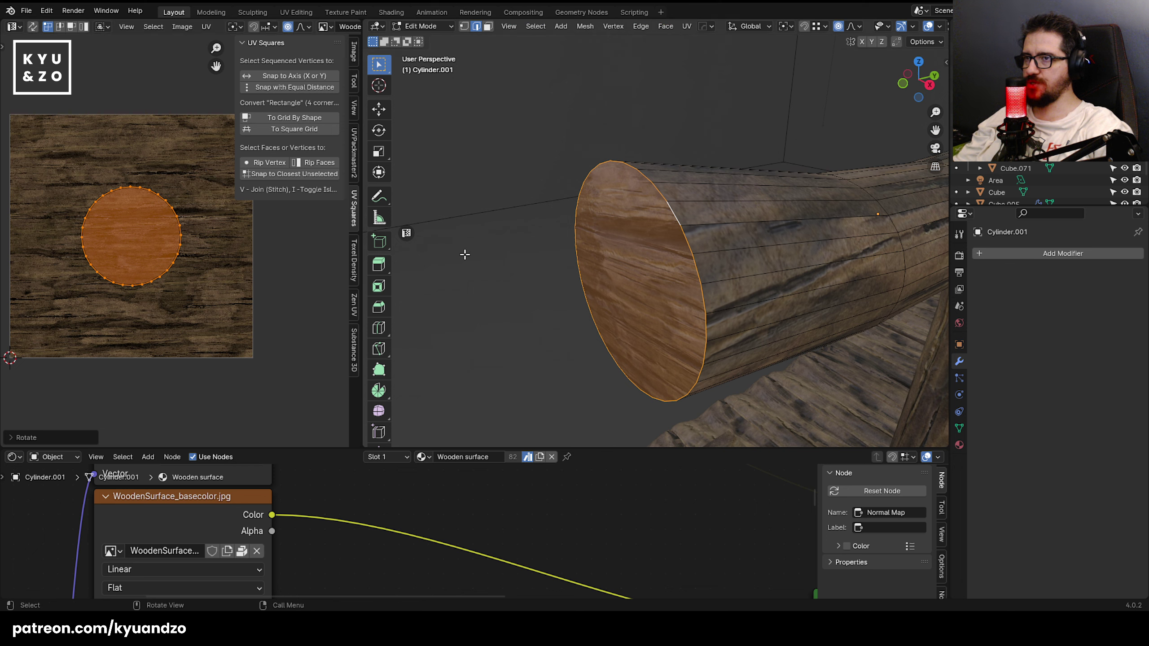
key(Tab)
middle_drag(464, 254, 654, 278)
key(Tab)
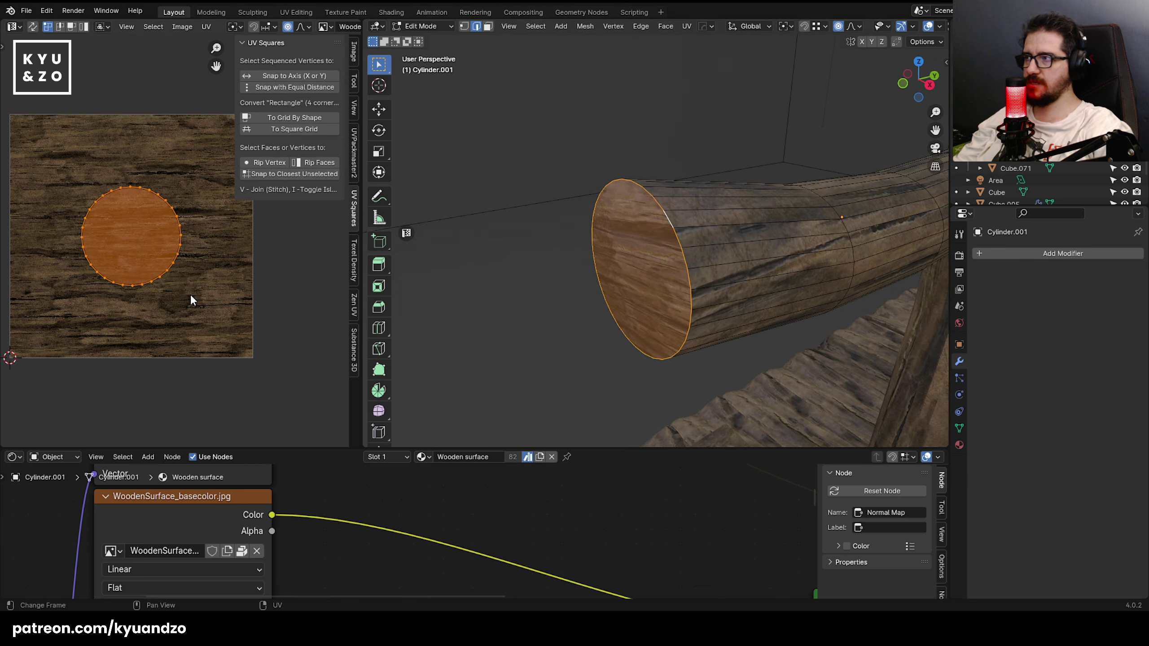
key(s)
click(148, 259)
key(Tab)
- Check the rail's capped end and save the file
scroll(591, 271, down, 6)
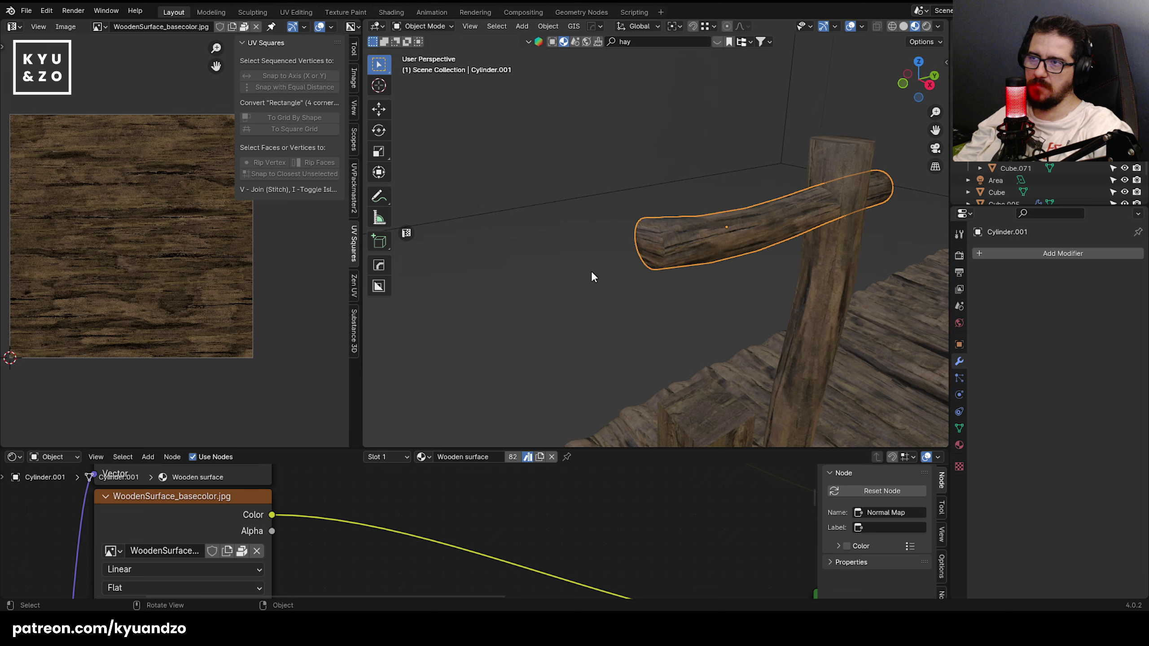
scroll(590, 273, up, 5)
scroll(595, 268, down, 2)
middle_drag(595, 274, 666, 222)
key(ctrl+s)
click(596, 186)
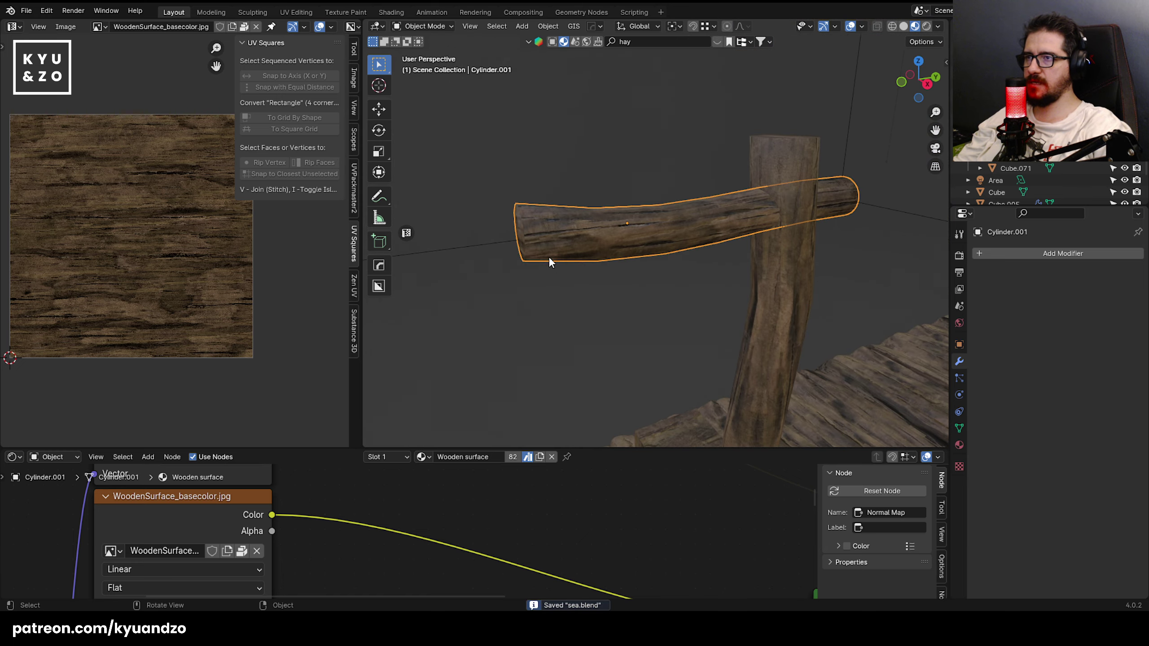
- Scale the rail's free end to 0.662 with smooth proportional editing in the right orthographic view
middle_drag(549, 257, 614, 243)
scroll(601, 245, up, 2)
key(Tab)
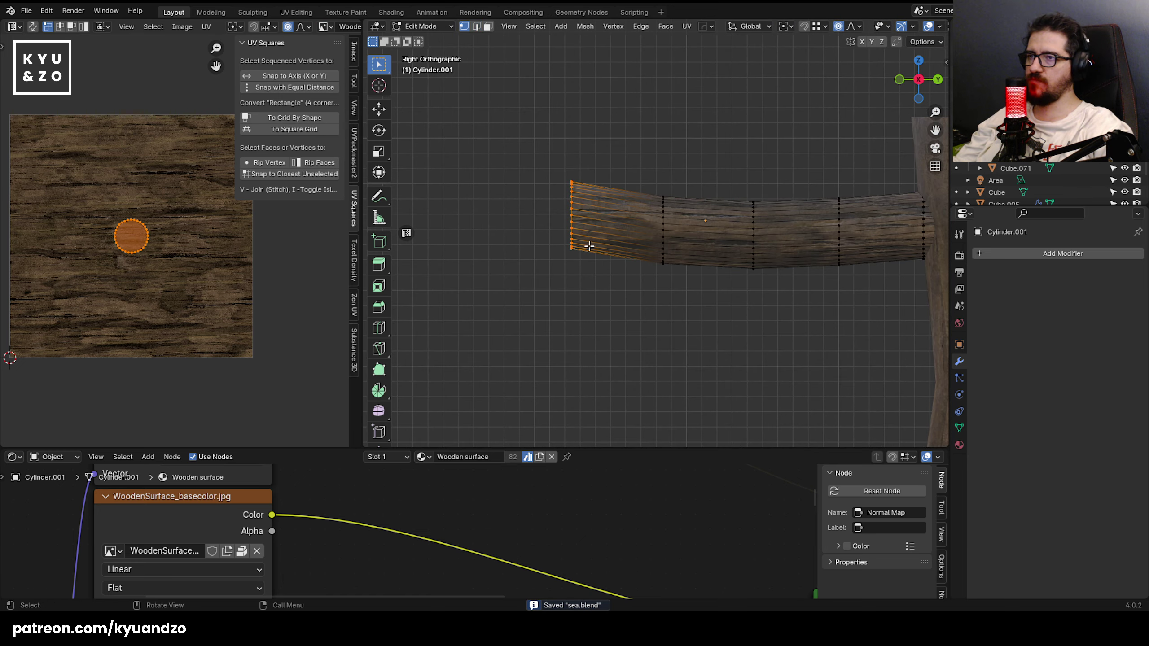
drag(590, 251, 627, 304)
key(s)
click(606, 275)
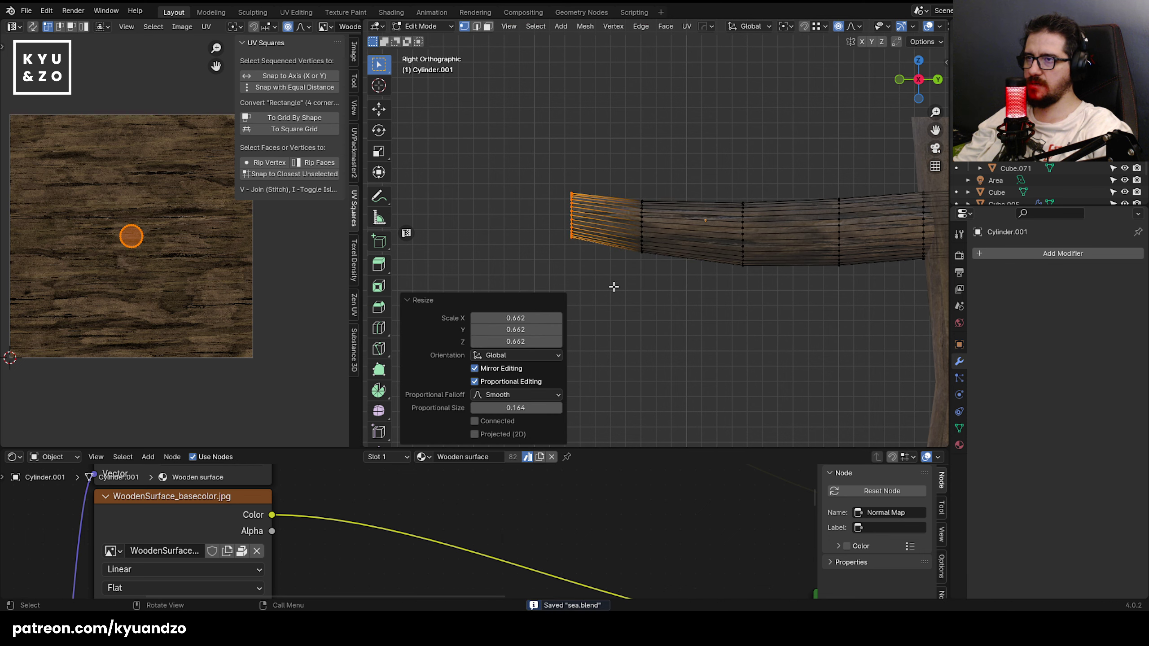
- Move the rail's two outermost edge loops toward the post, and nudge the third loop about -0.0035 m along Y
drag(501, 140, 713, 297)
key(g)
click(732, 308)
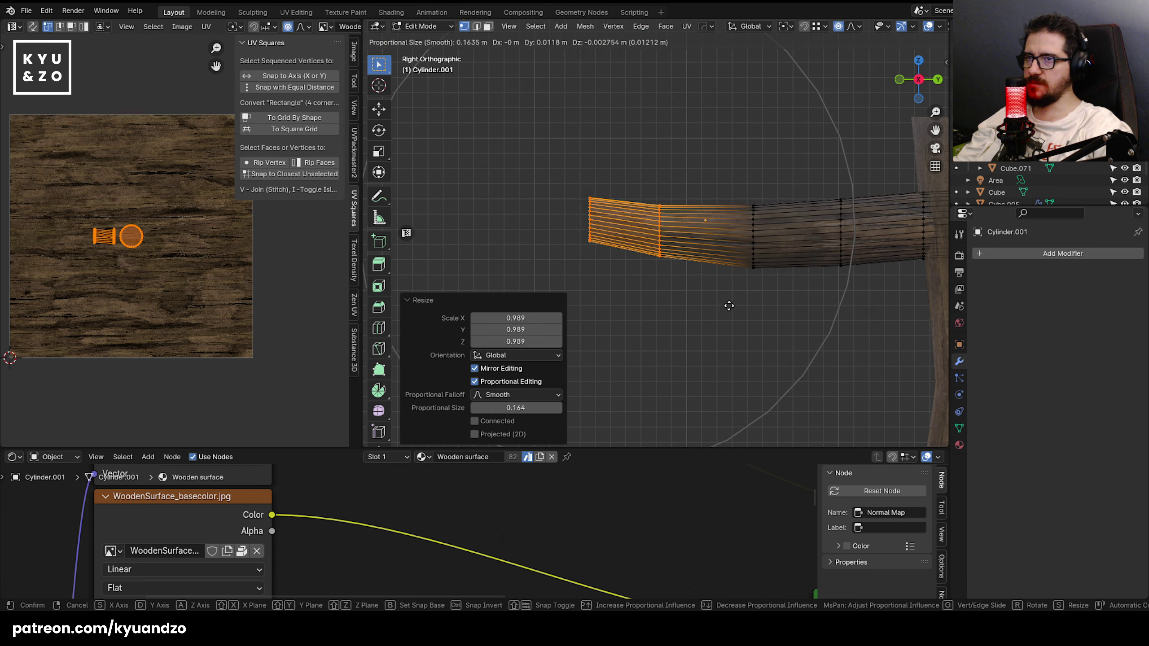
alt+click(781, 252)
key(g)
click(845, 310)
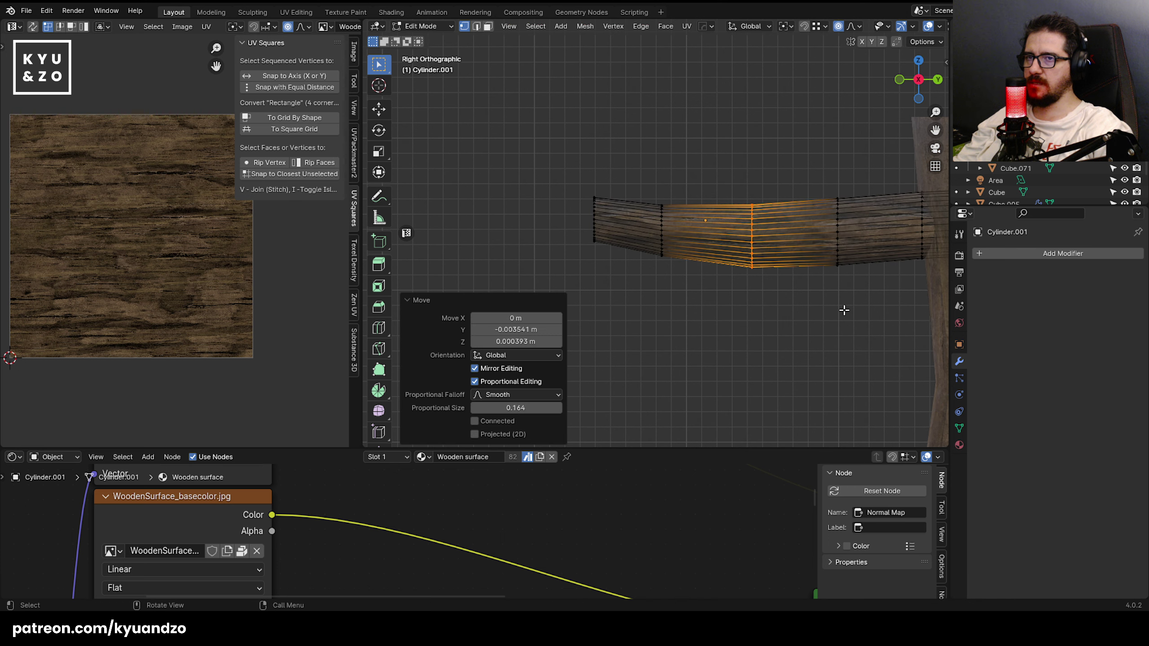
- Reduce the proportional size to about 0.03 and scale down the fourth edge loop from the rail's free end
alt+click(838, 232)
key(g)
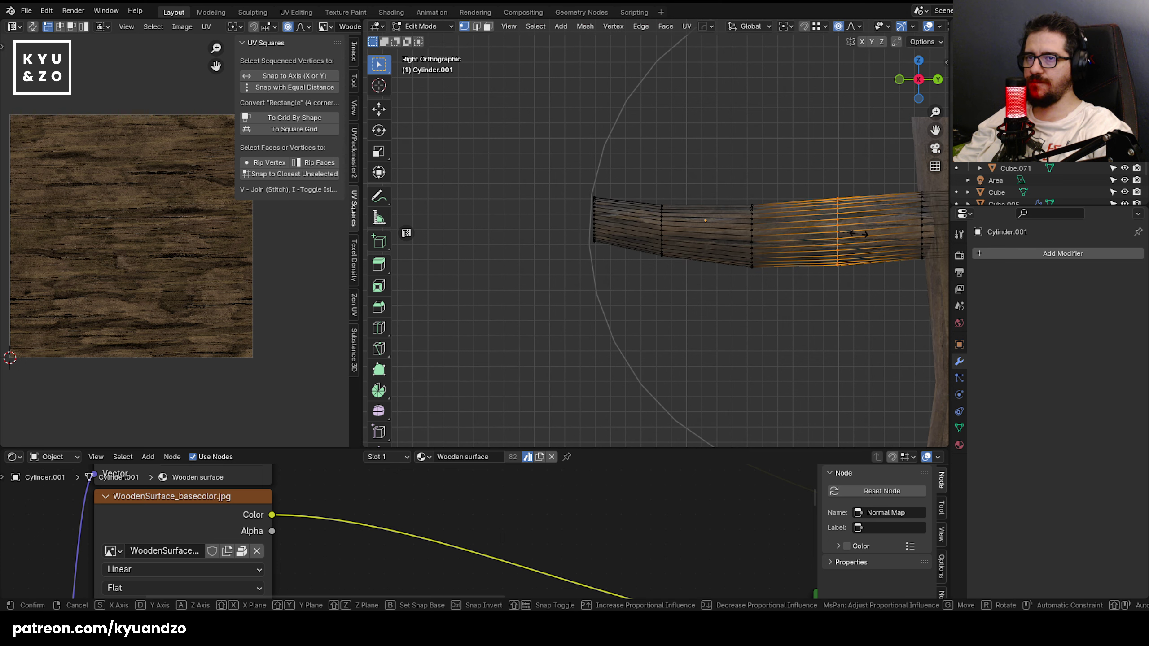
scroll(859, 236, up, 10)
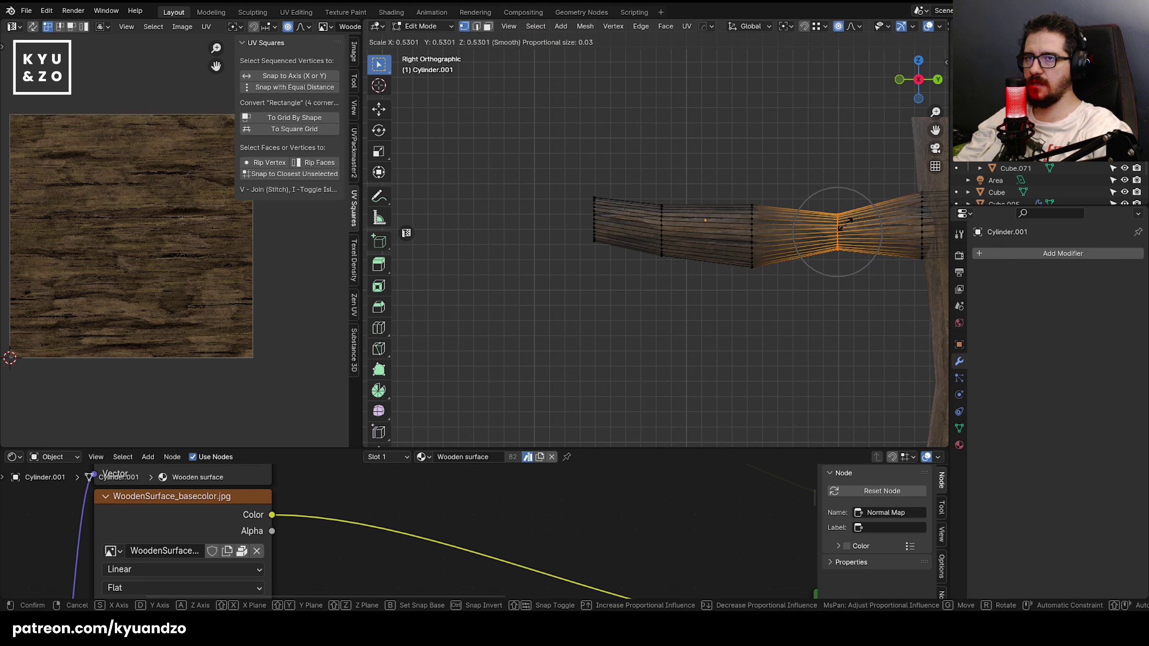
click(850, 223)
- Scale the rail's outermost edge loop to 0.725 and move it slightly outward, away from the post
alt+click(595, 227)
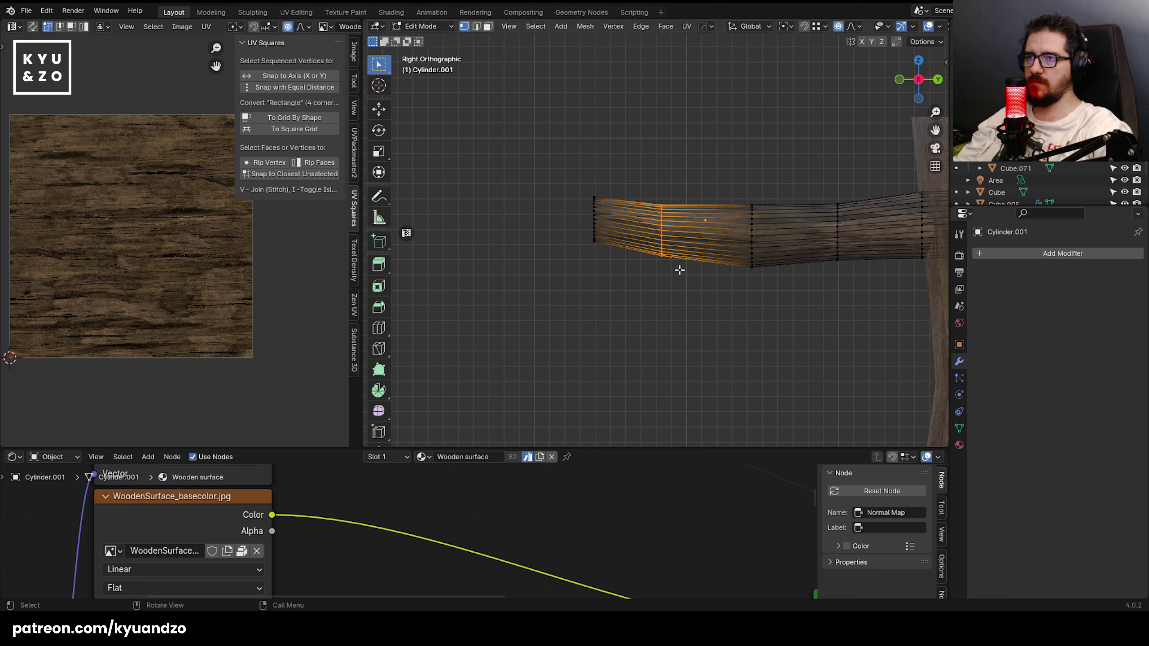
key(s)
click(598, 267)
key(g)
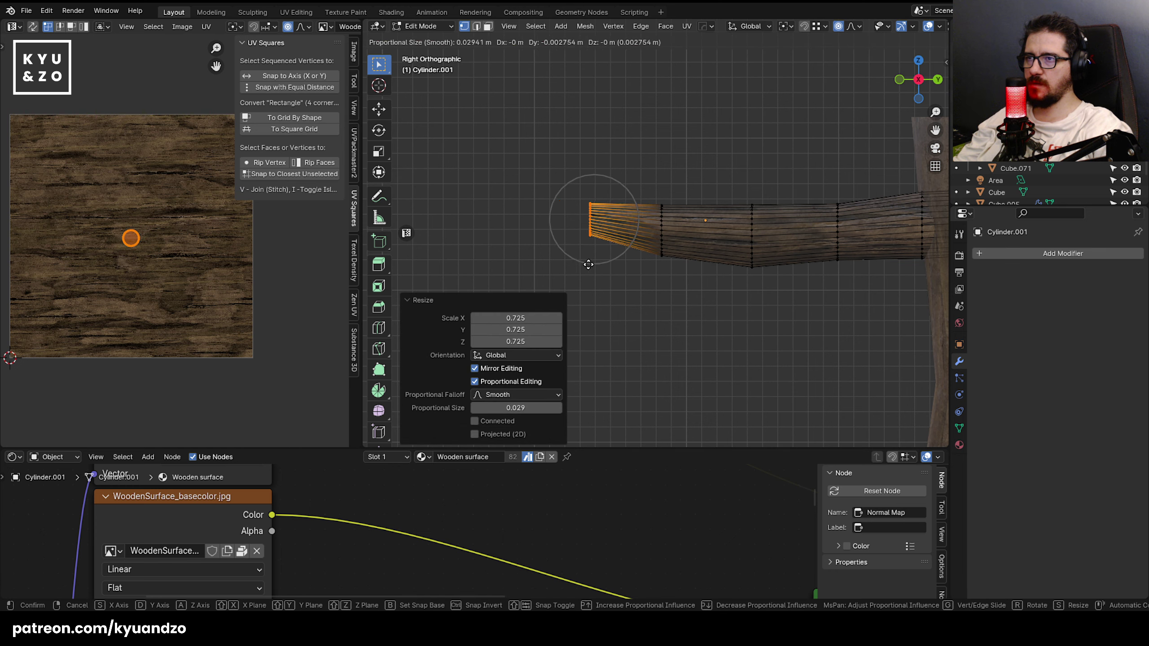
click(563, 260)
- Leave mesh editing, save the file, and review the tapered rail on its post from several distances
key(Tab)
middle_drag(562, 154, 645, 251)
key(ctrl+s)
scroll(639, 181, down, 4)
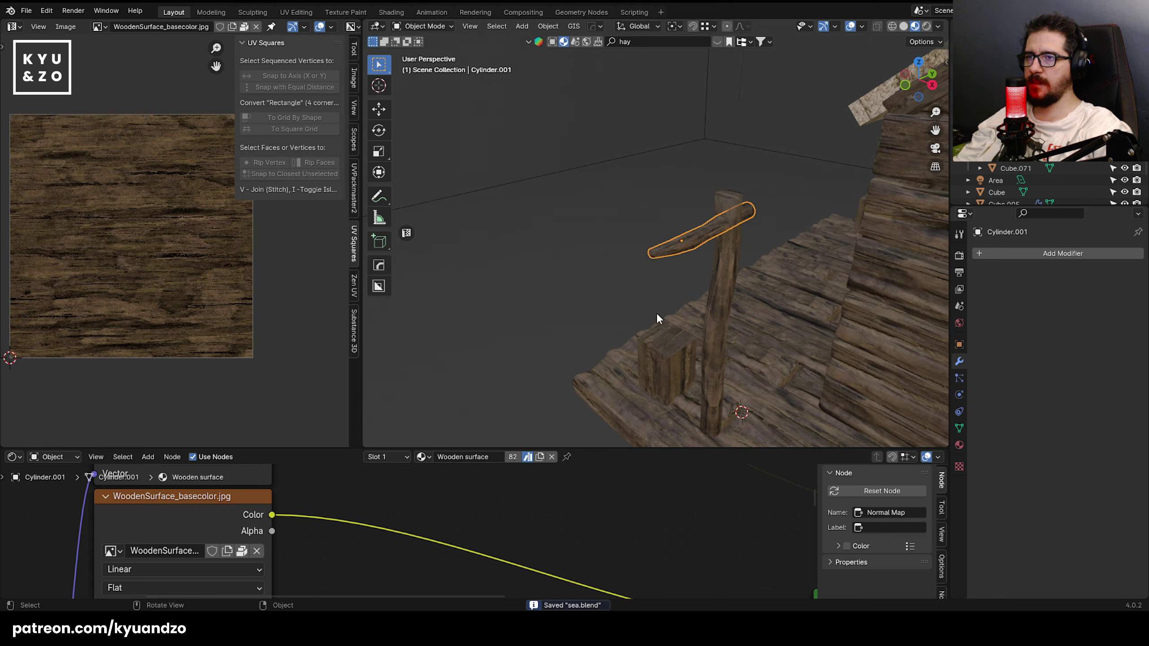
scroll(656, 312, up, 4)
shift+middle_drag(656, 313, 578, 191)
scroll(591, 209, down, 9)
scroll(591, 209, up, 4)
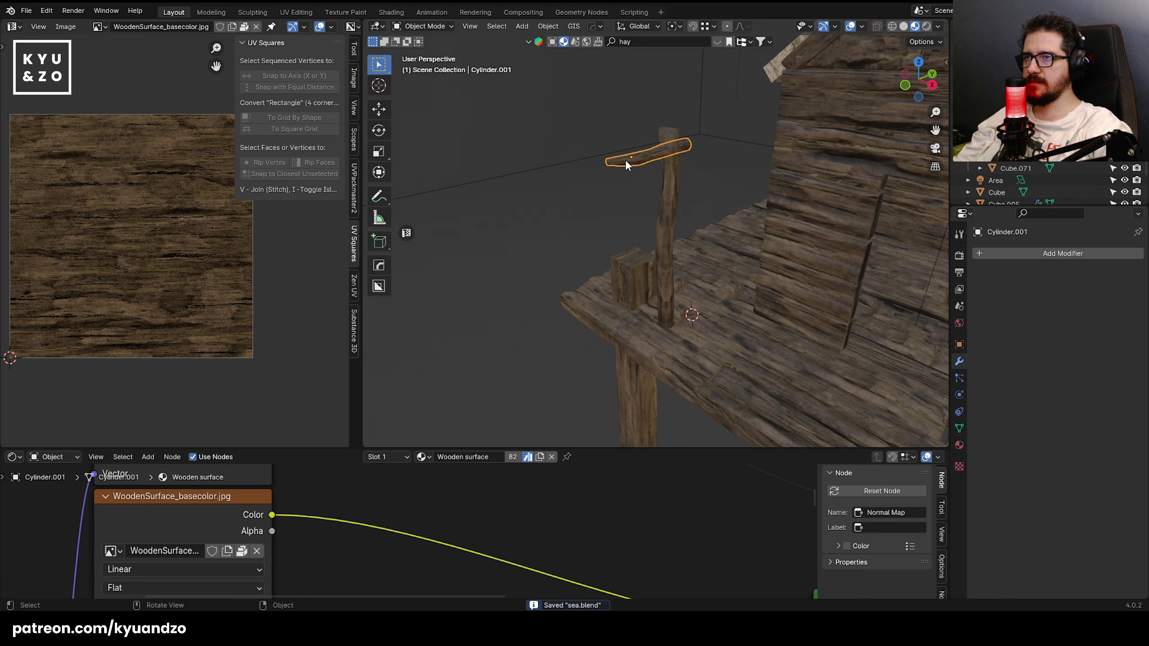
- Add a plane at the 3D cursor near the rail's free end and scale it to 0.047
scroll(624, 164, up, 3)
scroll(619, 241, up, 3)
key(shift+a)
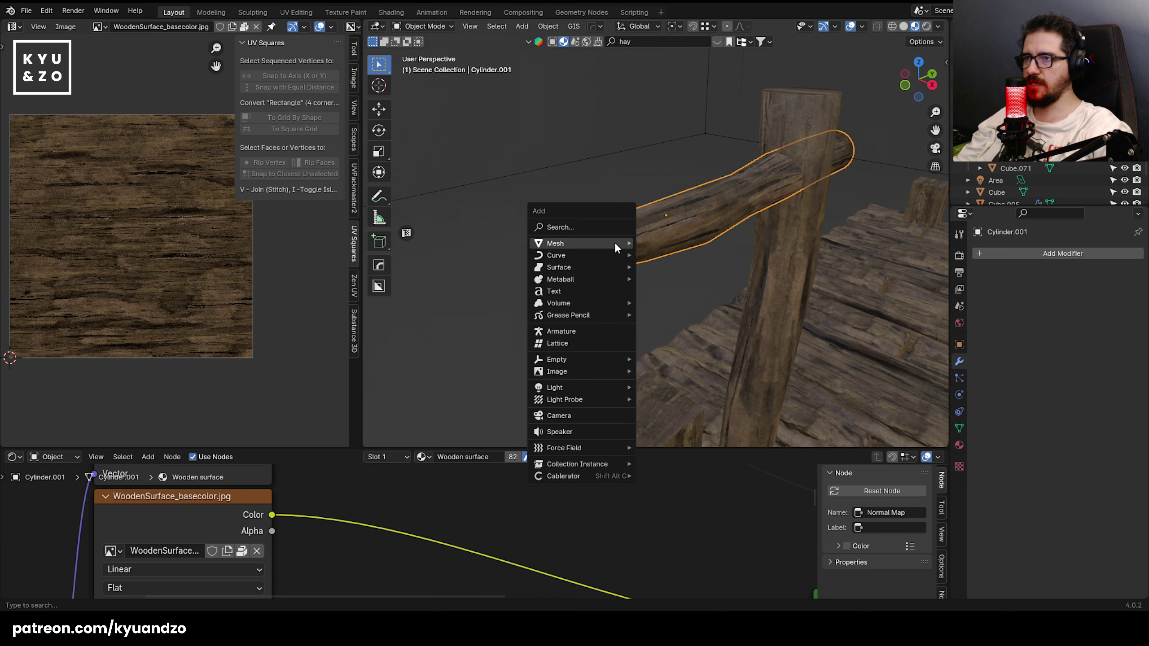
mouse_move(614, 242)
click(685, 243)
key(s)
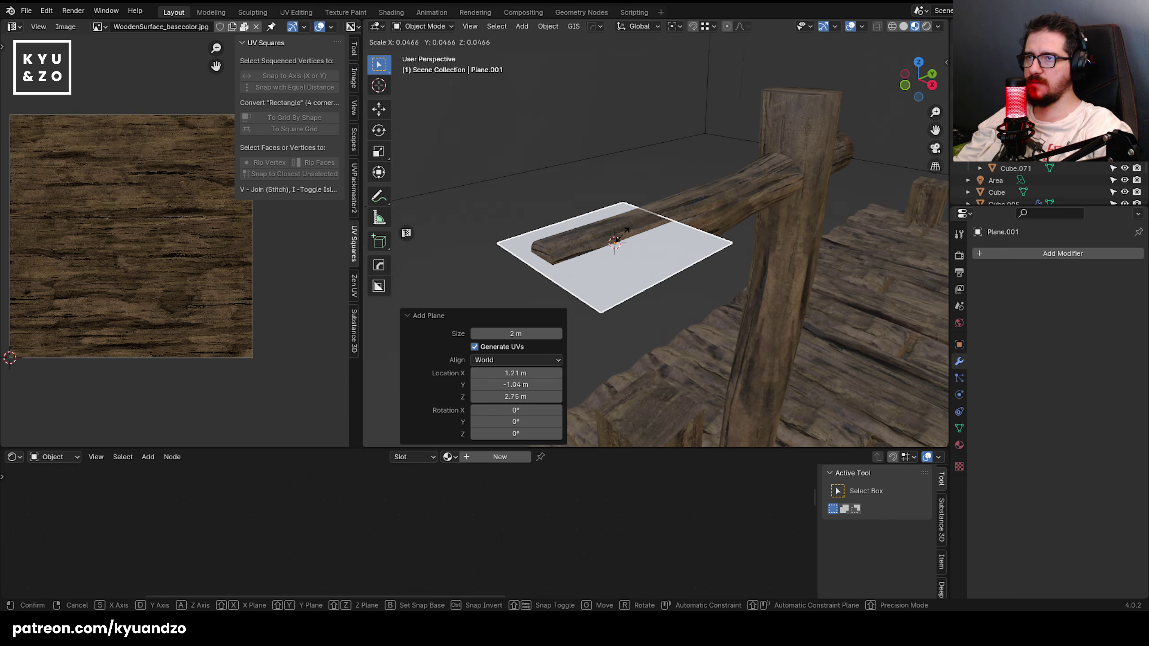
click(625, 231)
- Stand the plane upright facing the right orthographic view by rotating it 90° about X and 90° about Z
key(KP_3)
key(r)
key(x)
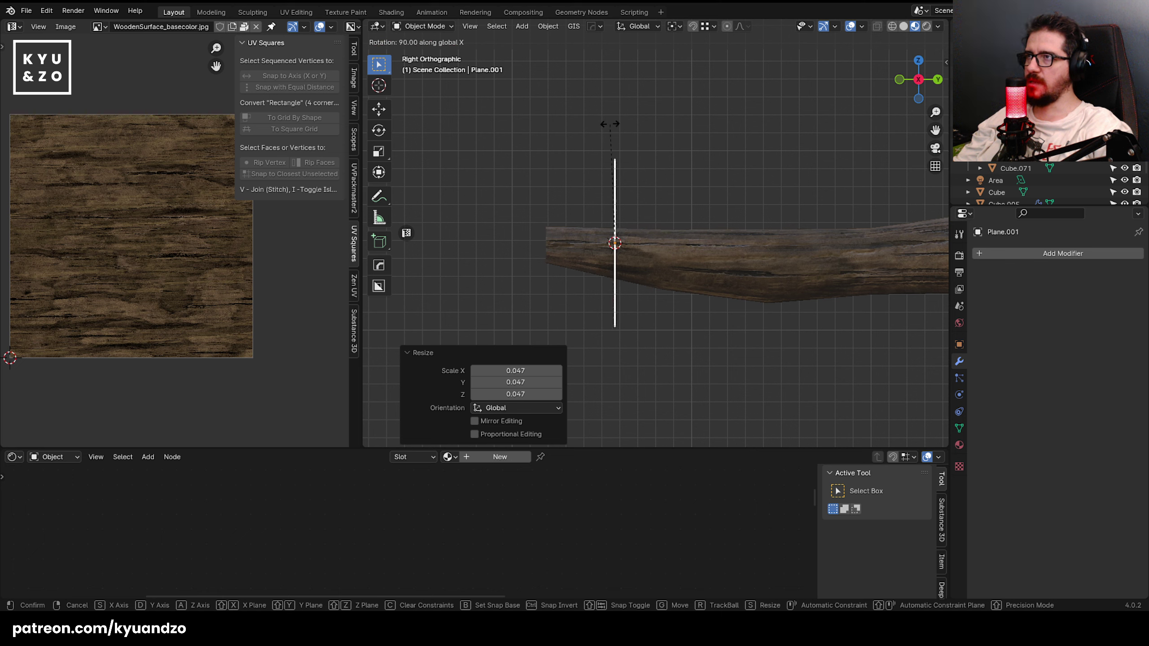
click(610, 124)
key(r)
key(z)
click(559, 132)
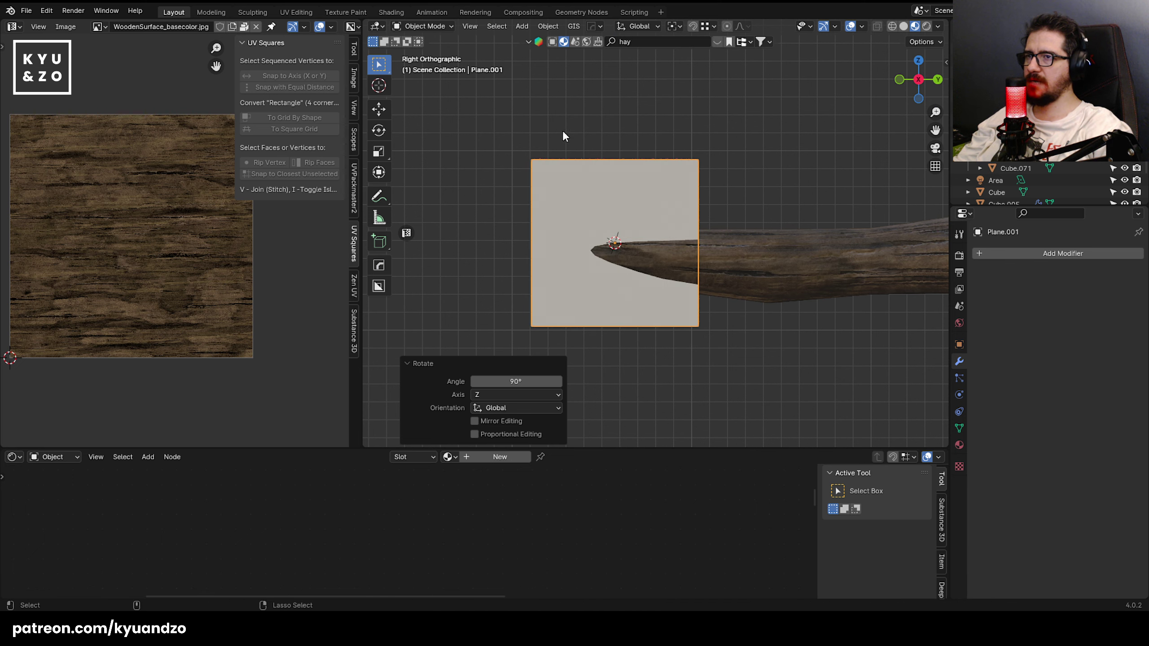
- Narrow the plane along Y into an upright rectangle and move it into empty space beyond the rail's free end
key(s)
key(y)
click(732, 252)
shift+middle_drag(660, 234, 789, 255)
key(g)
click(604, 219)
shift+middle_drag(510, 200, 628, 227)
key(Tab)
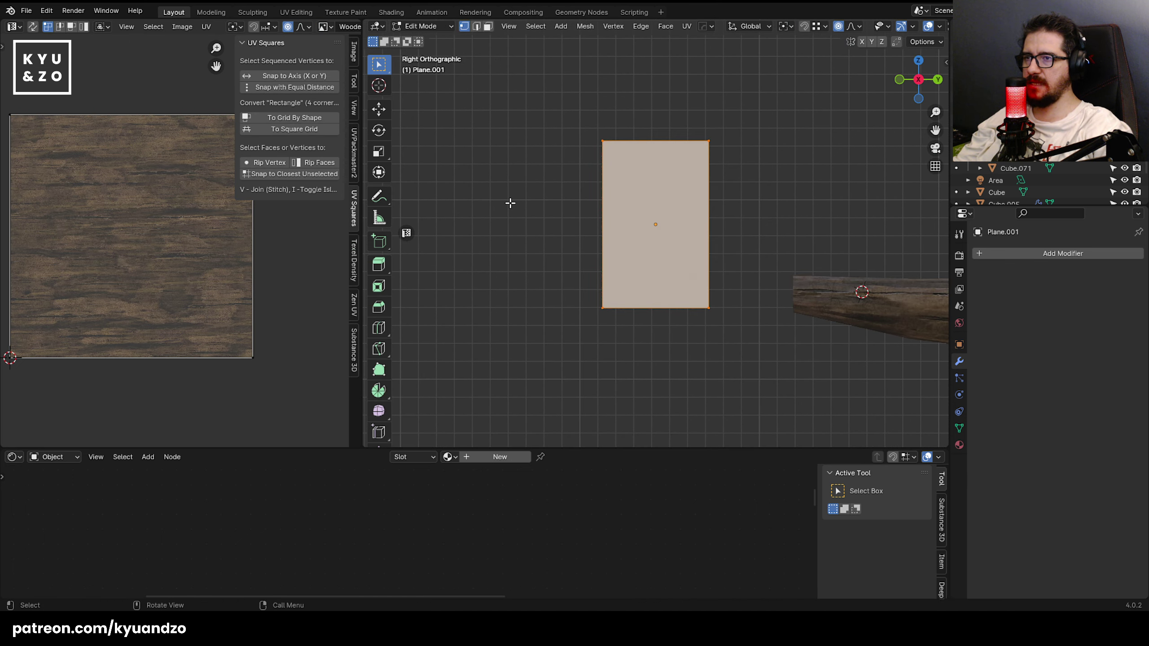
key(Tab)
key(g)
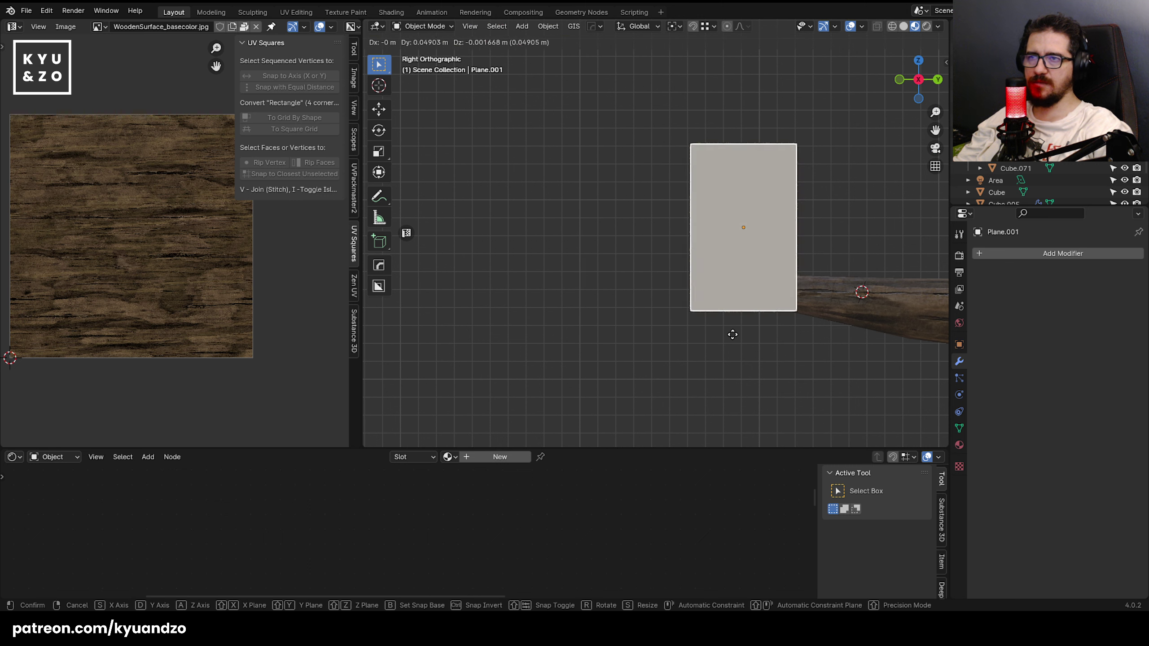
right_click(731, 333)
click(498, 227)
scroll(631, 218, up, 2)
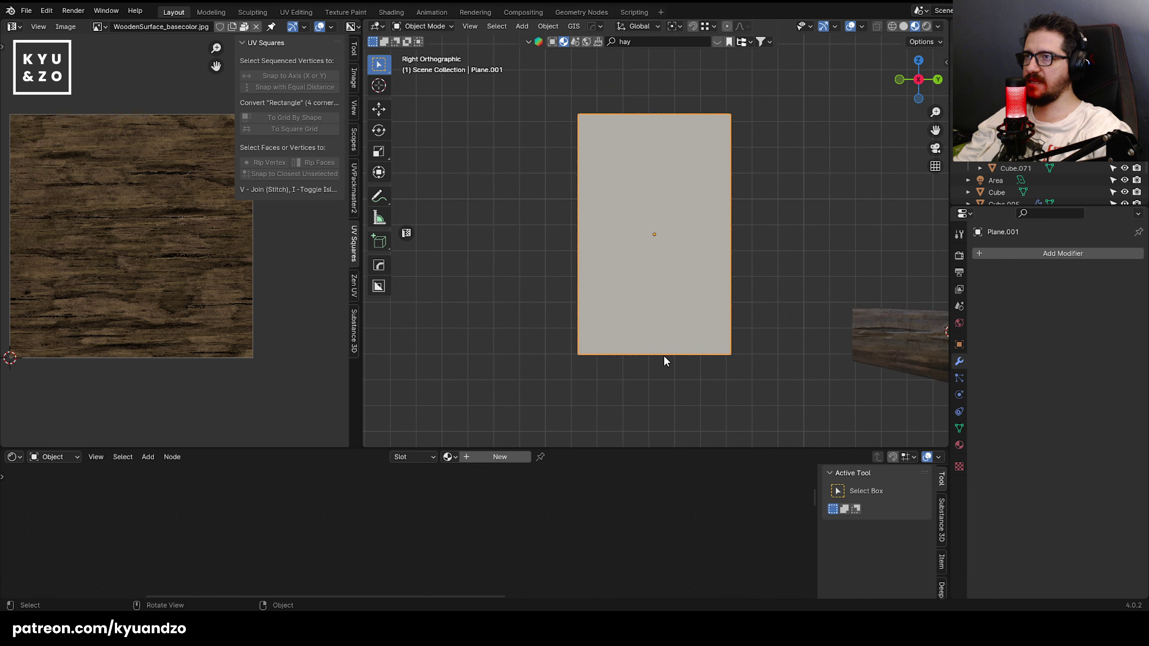
shift+middle_drag(591, 213, 586, 240)
scroll(656, 237, up, 1)
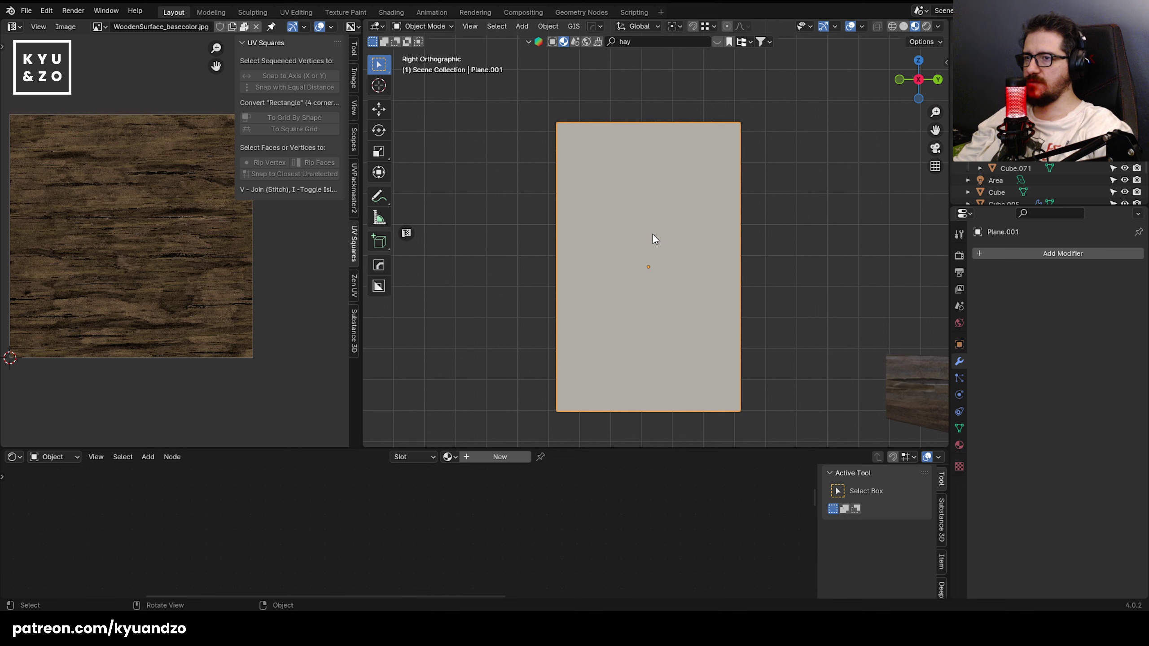
key(Tab)
key(Tab)
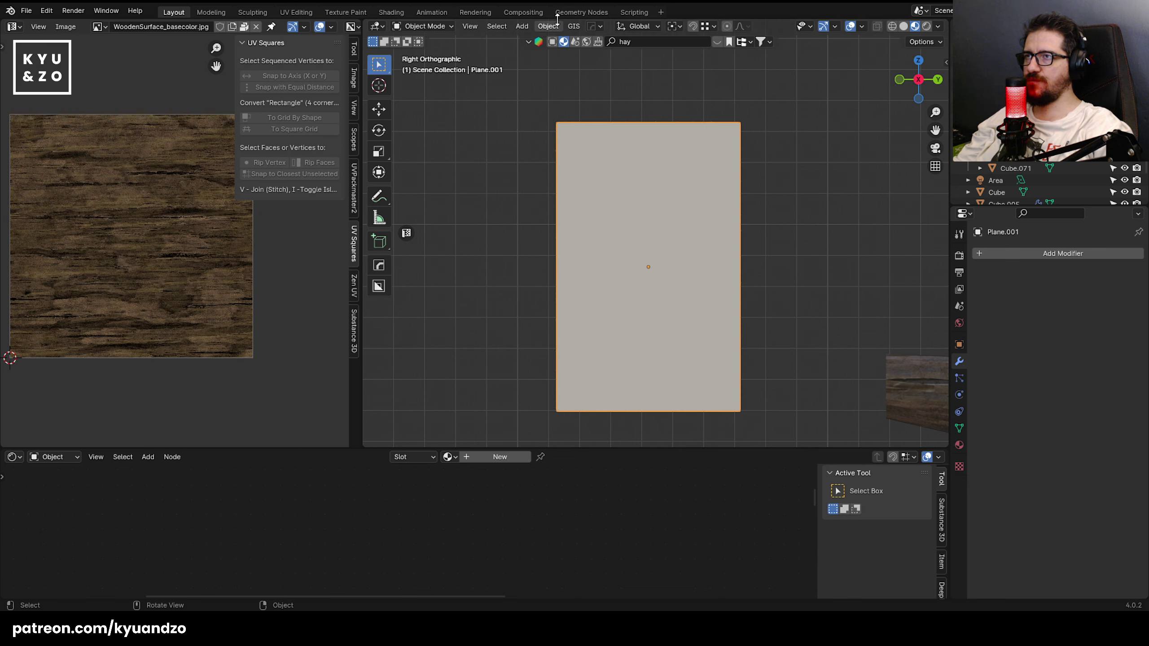
- Convert the rectangular plane to a curve and open its curve data properties
click(555, 24)
click(555, 25)
click(543, 25)
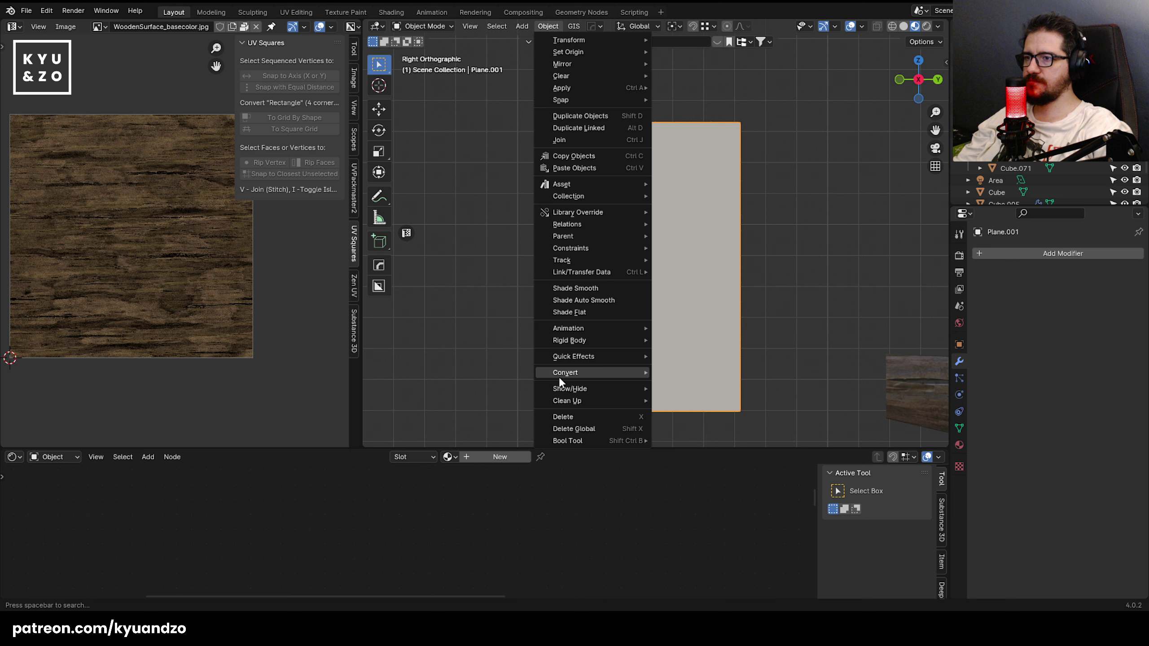
mouse_move(575, 373)
click(707, 375)
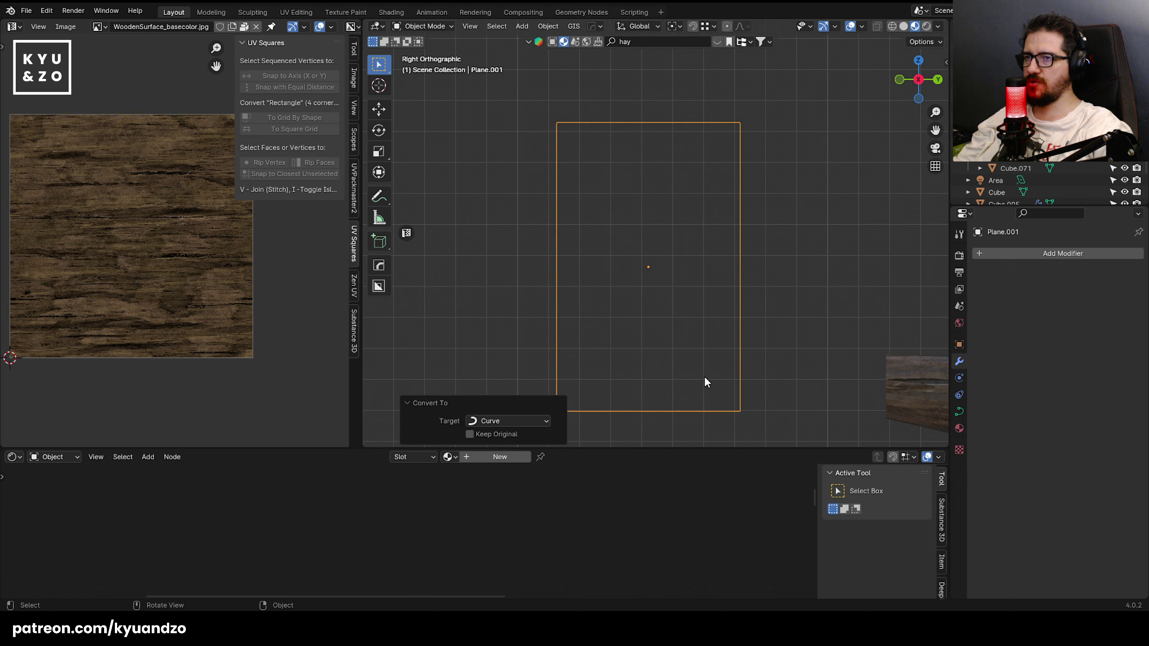
click(483, 126)
click(739, 224)
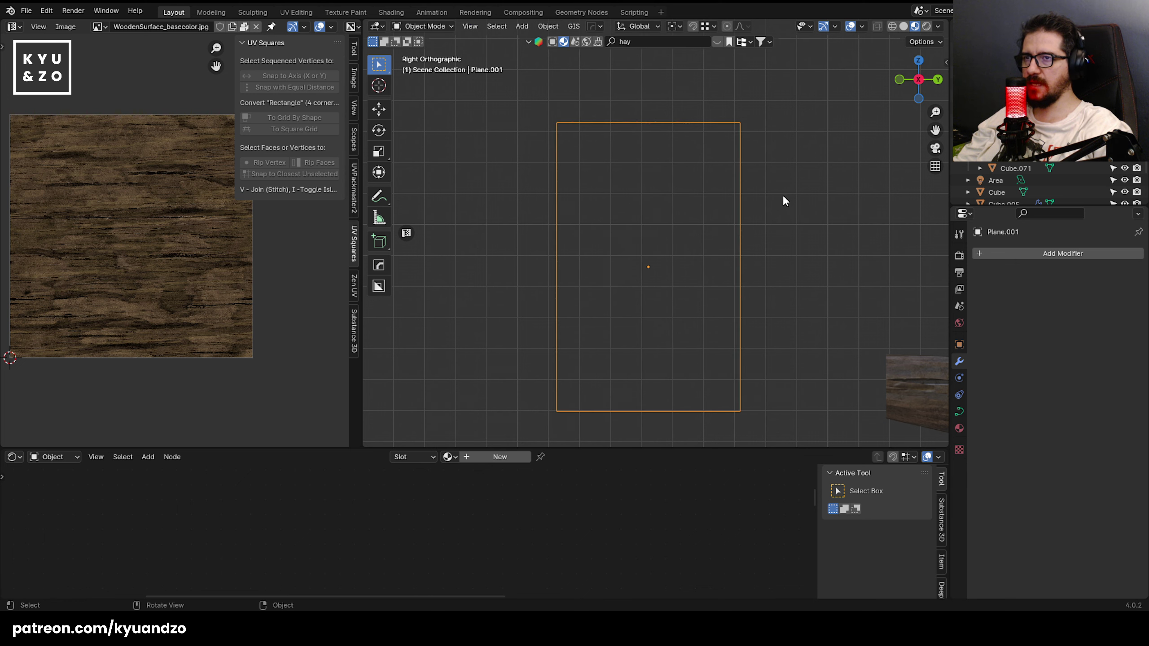
click(959, 412)
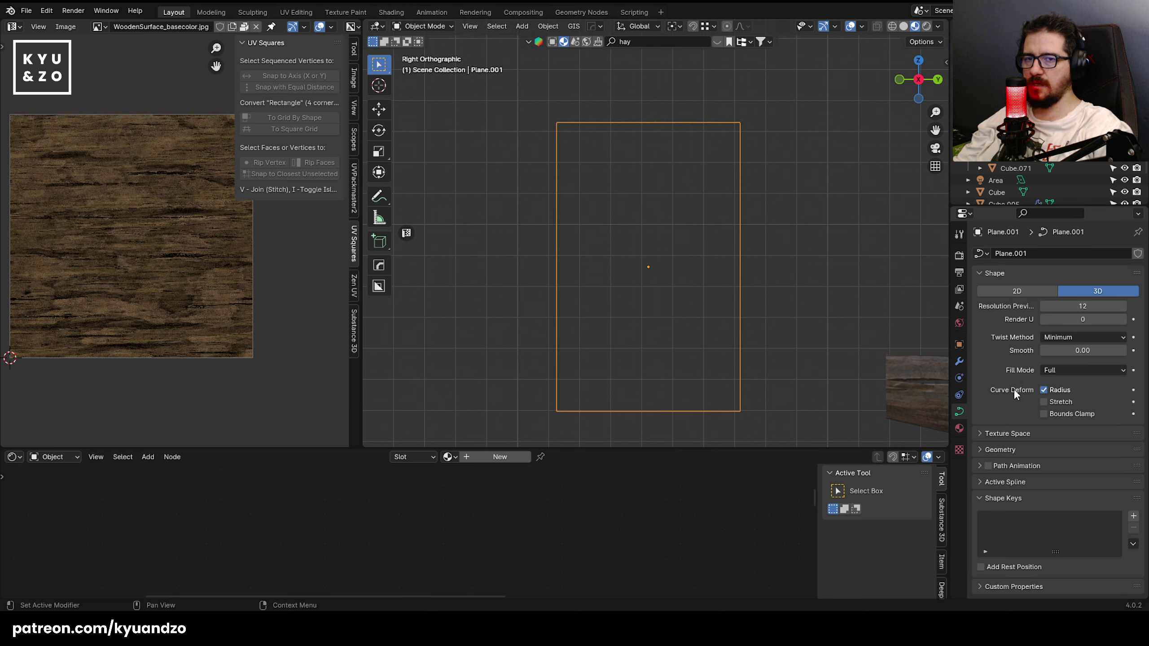
- Undo the rectangular plane's conversion to a curve
key(ctrl+z)
key(ctrl+z)
key(ctrl+z)
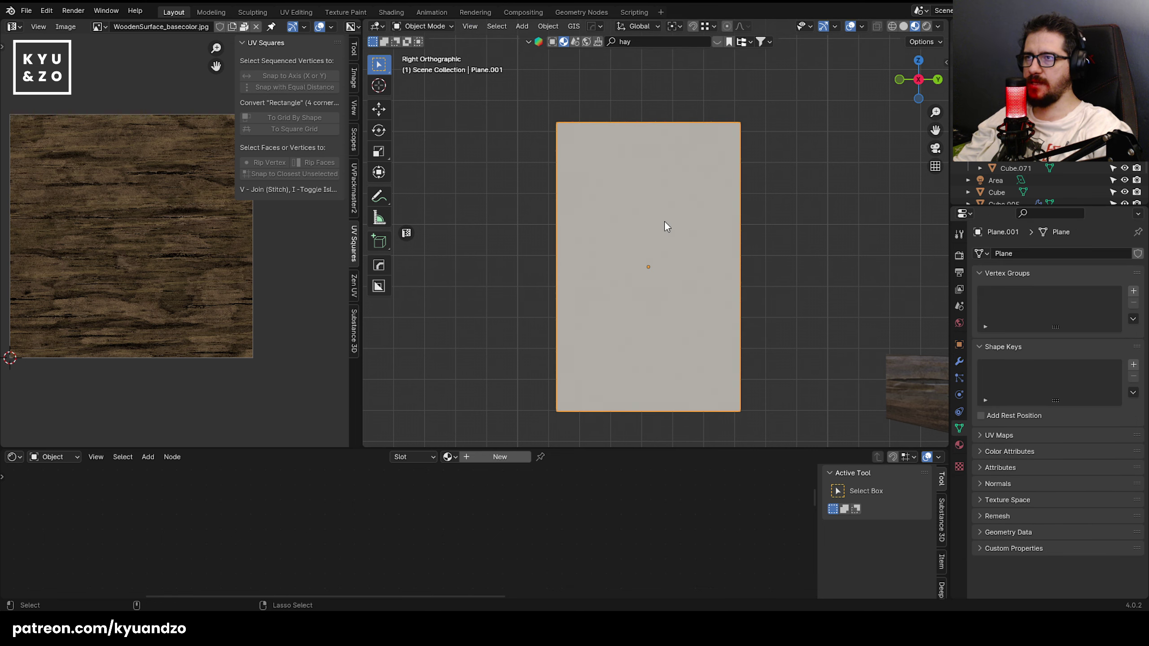
- Try beveling the rectangular plane's four corner vertices with a 0.273 m offset before applying its scale
click(542, 203)
click(620, 214)
key(Tab)
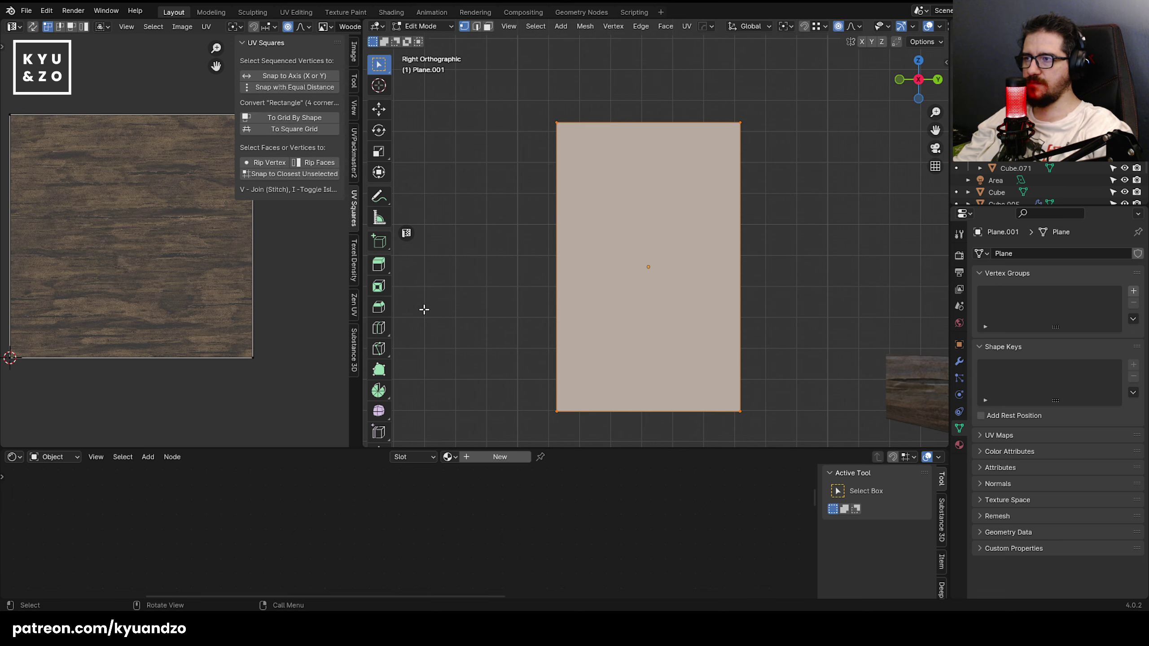
click(379, 307)
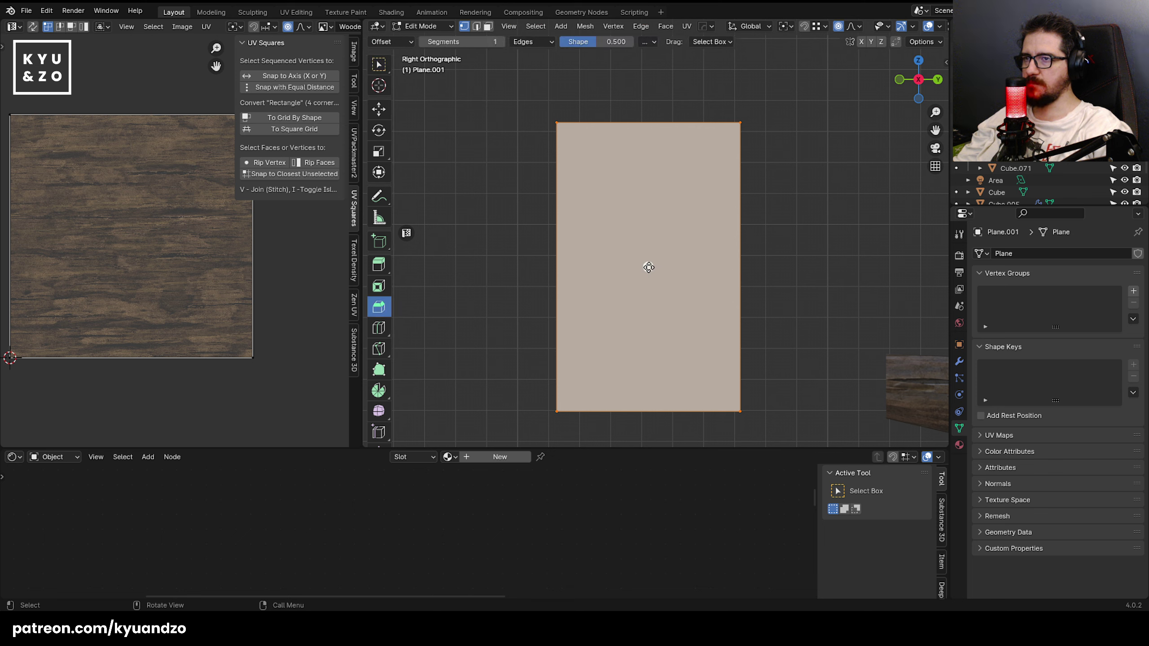
drag(648, 267, 668, 300)
click(492, 221)
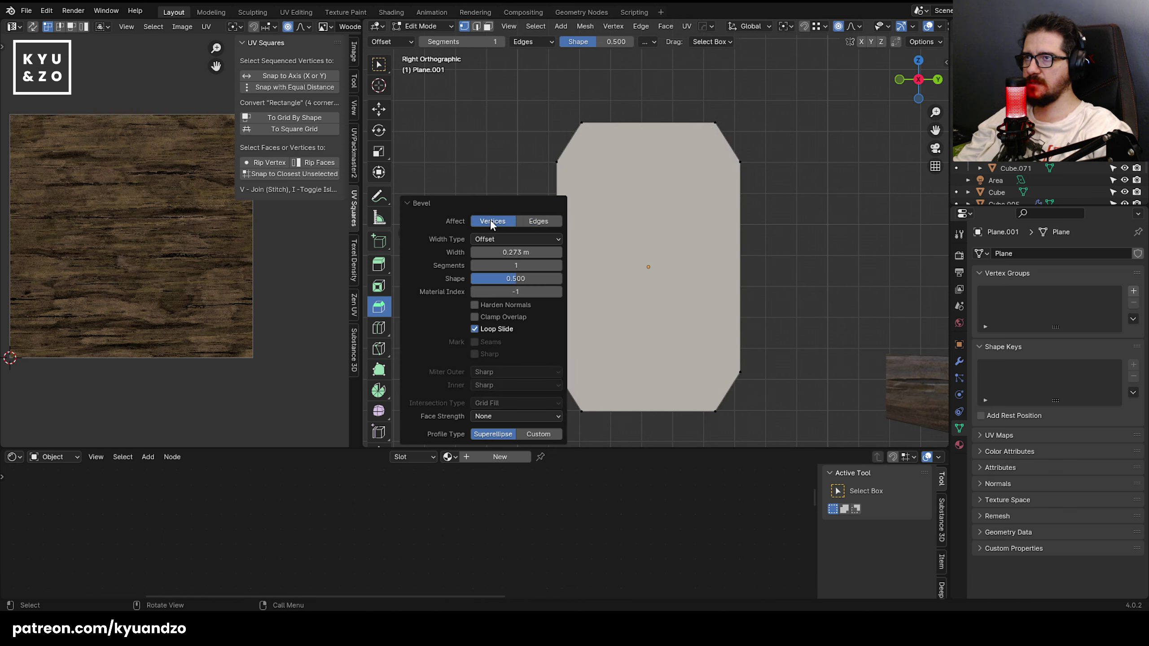
mouse_move(519, 265)
mouse_down()
mouse_move(532, 265)
mouse_move(523, 267)
mouse_up()
key(ctrl+z)
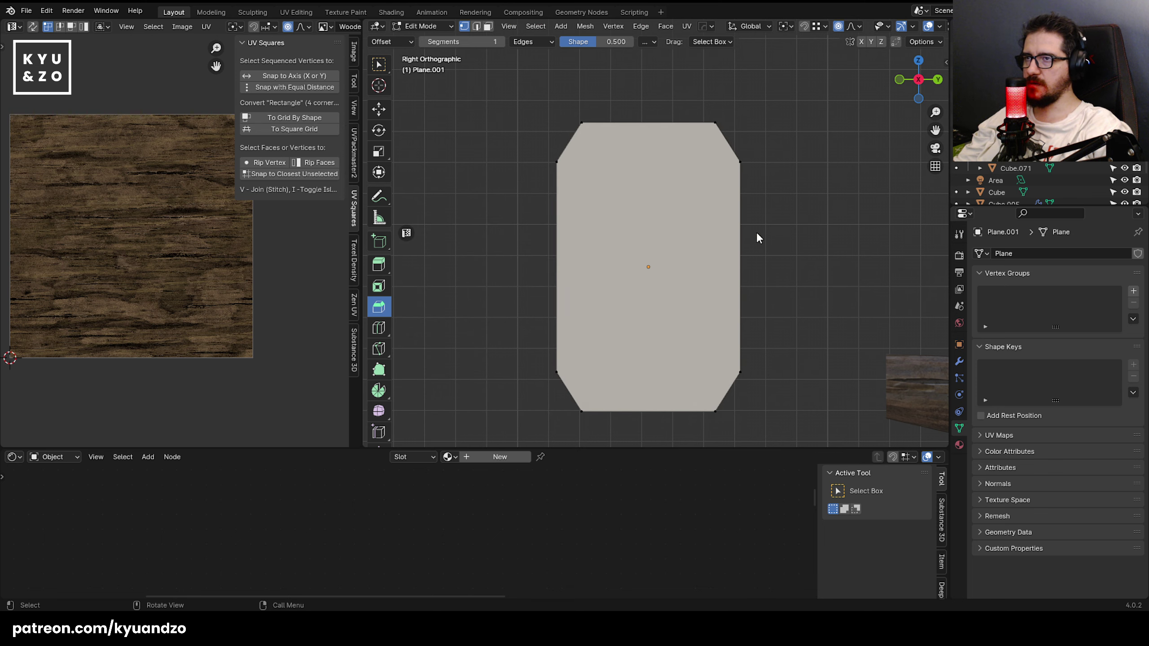
key(Tab)
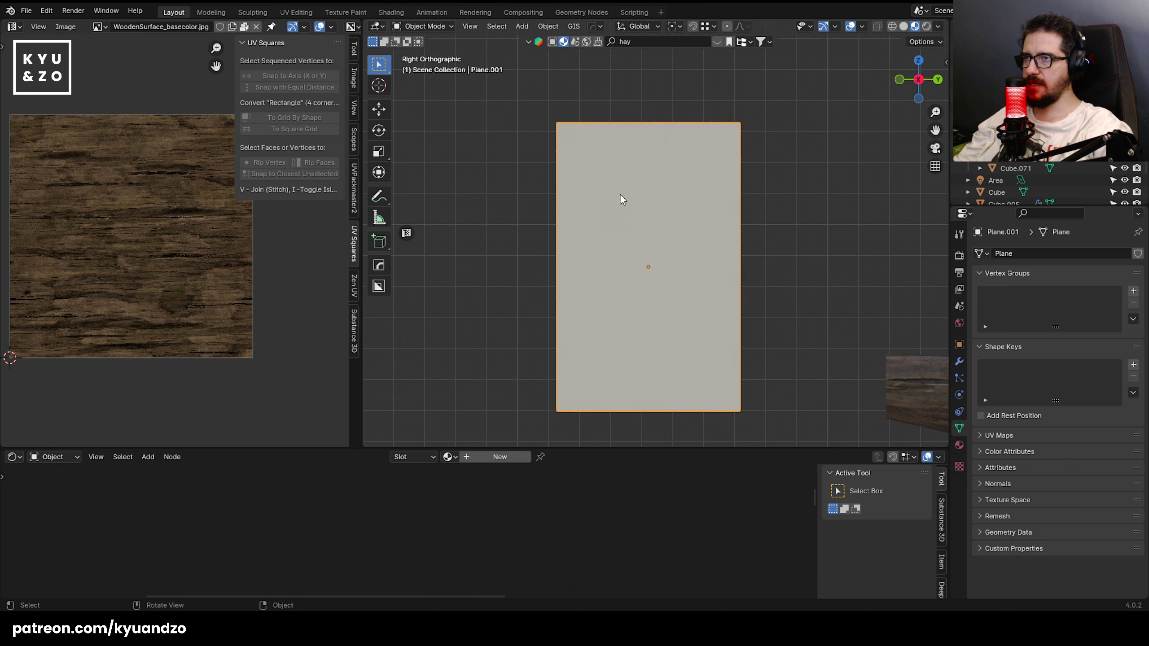
- Apply the plane's scale and bevel its four corner vertices with a 0.0157 m width and 2 segments
key(ctrl+a)
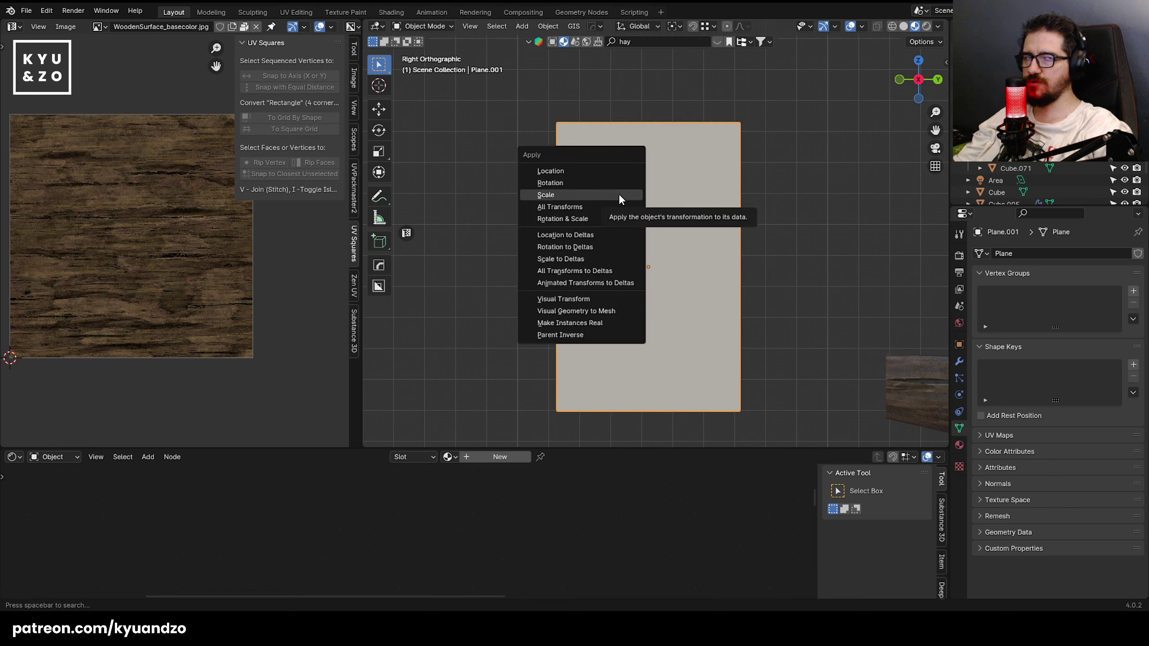
click(620, 196)
key(Tab)
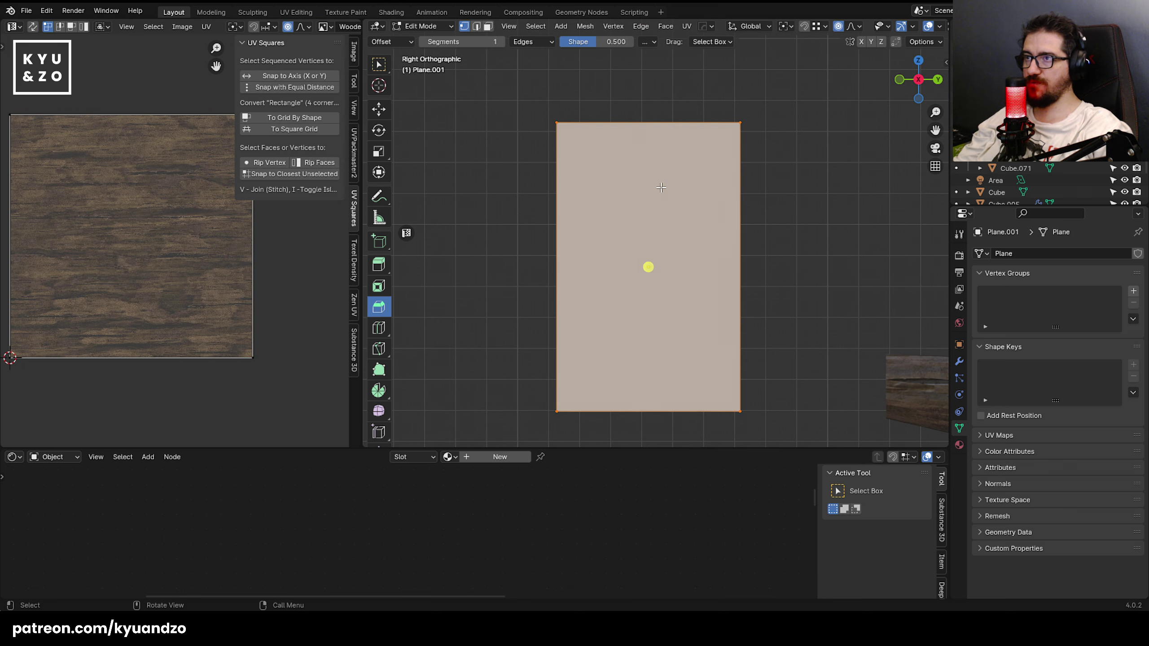
key(ctrl+shift+b)
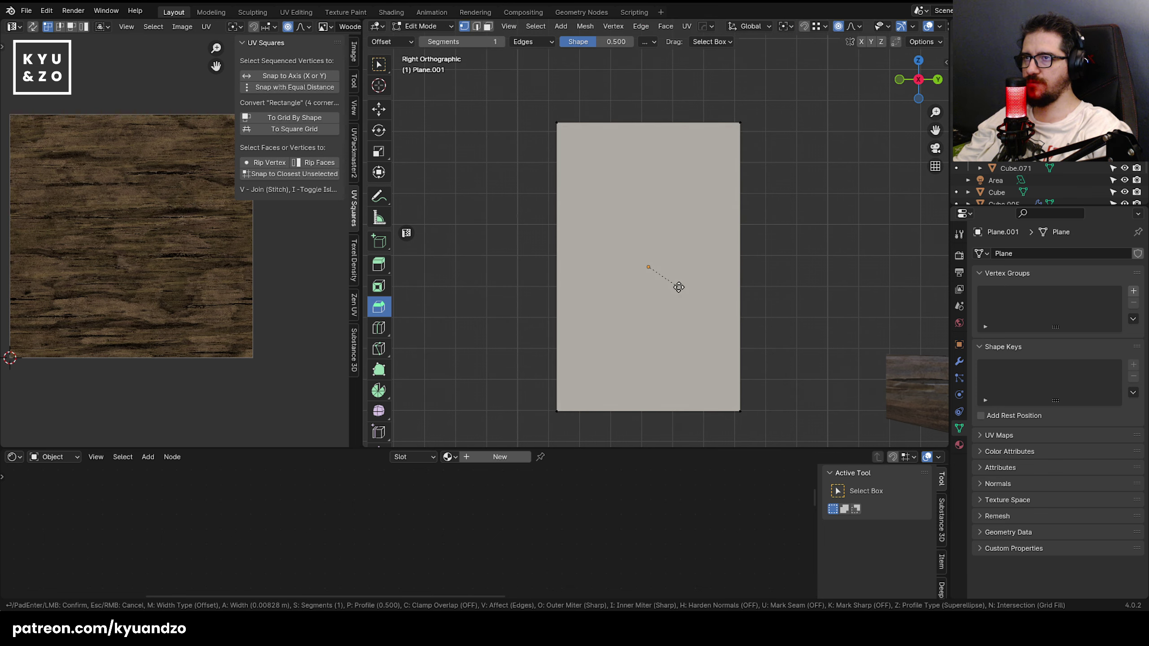
click(679, 287)
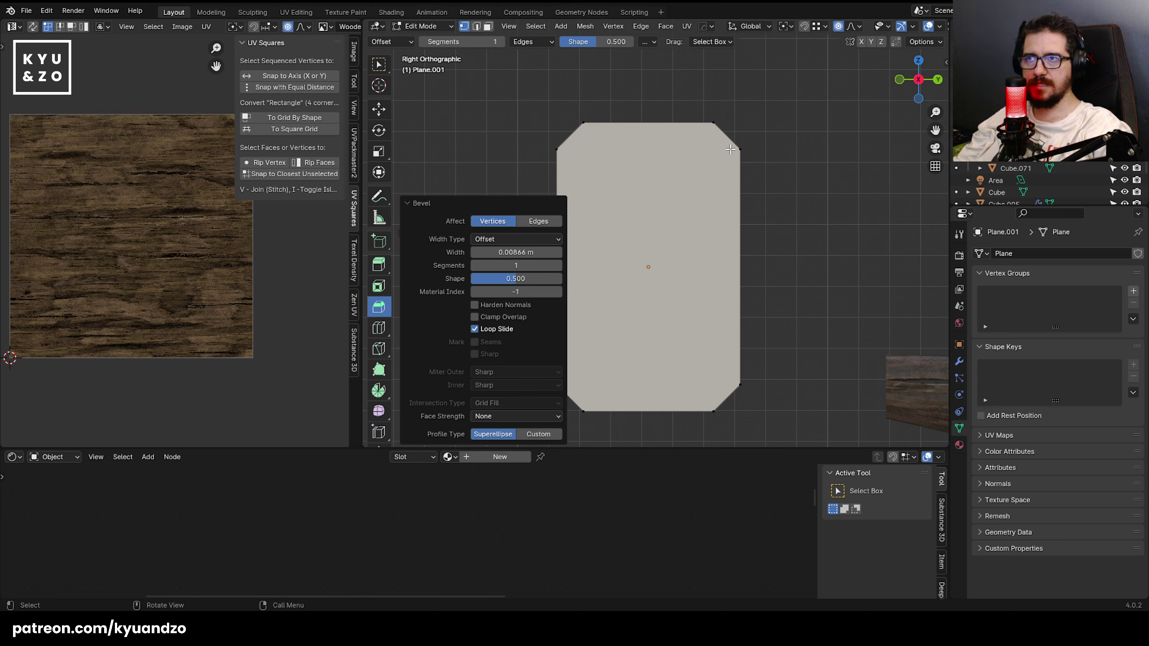
mouse_move(503, 252)
mouse_down()
mouse_move(518, 253)
mouse_move(495, 252)
mouse_up()
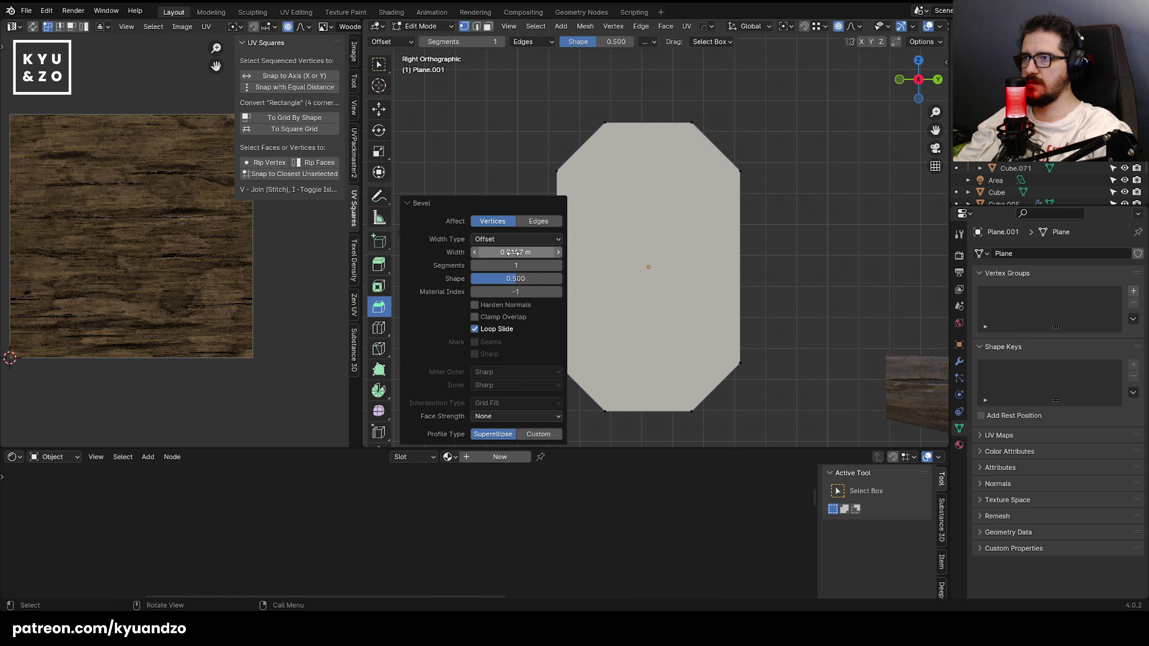
click(558, 267)
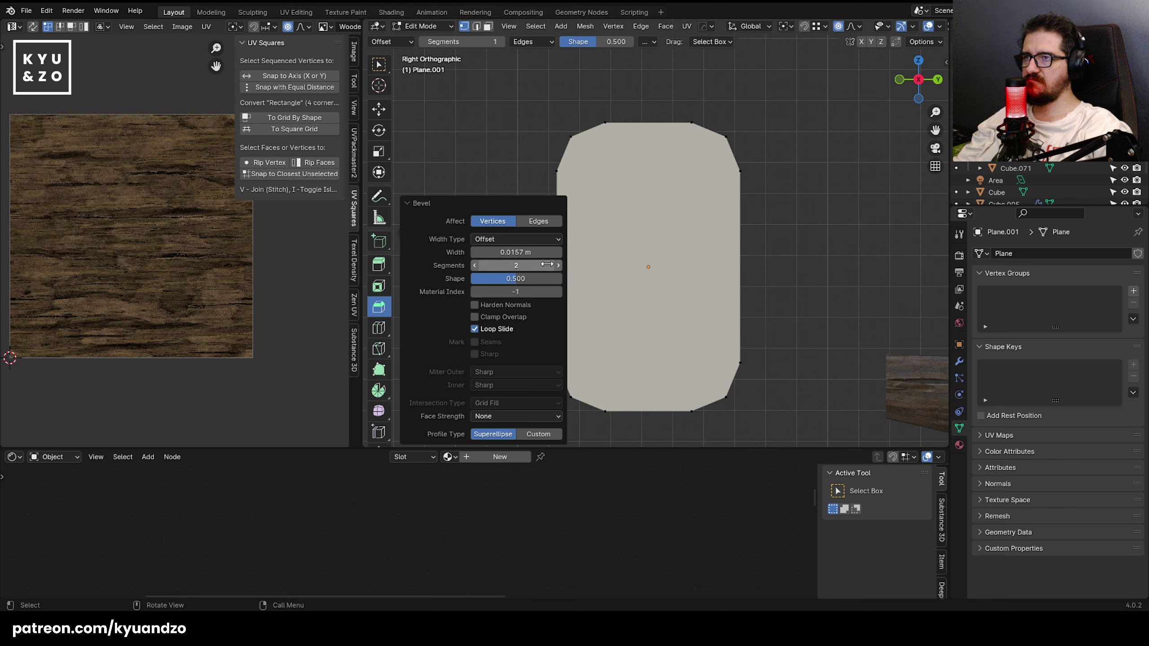
- Shorten the rounded plane by moving its six upper vertices down about 0.0095 m along Z
click(571, 137)
key(w)
drag(495, 108, 792, 232)
key(g)
key(z)
click(771, 258)
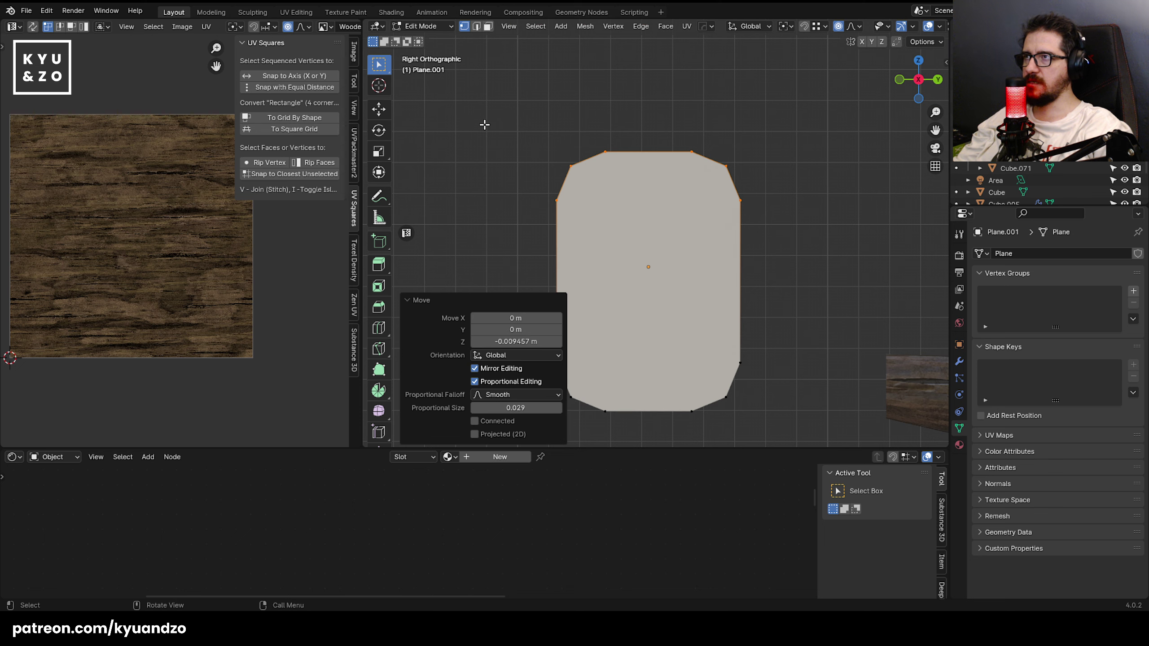
- Convert the shortened, rounded plane from a mesh to a curve in Object Mode
key(Tab)
click(548, 26)
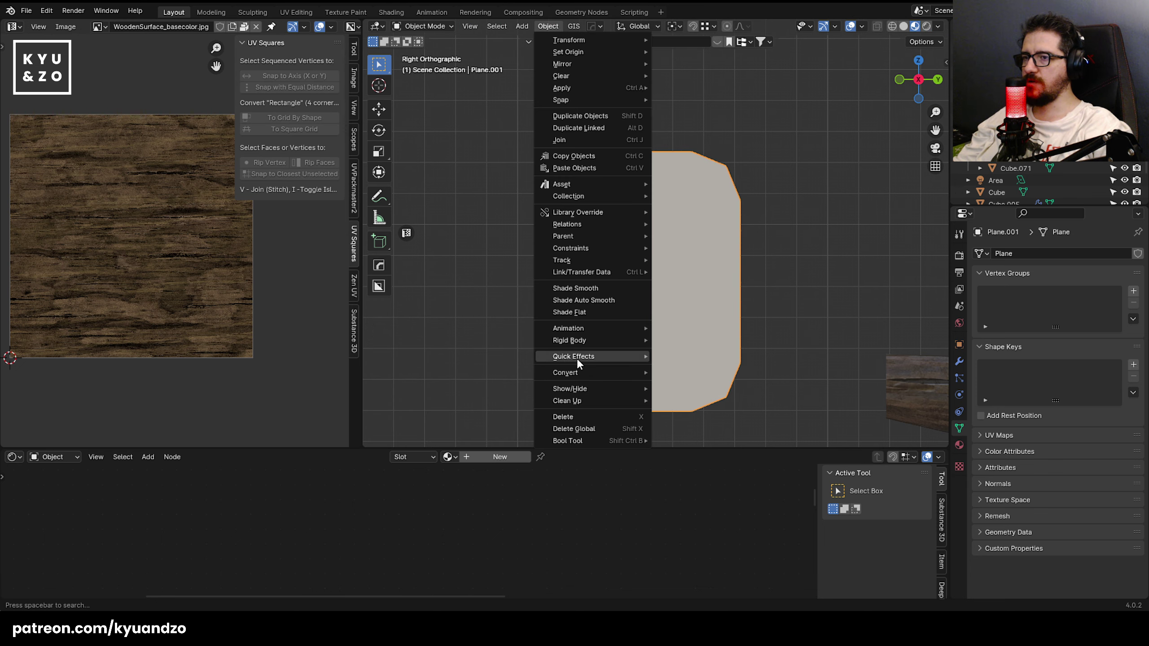
mouse_move(574, 372)
click(715, 372)
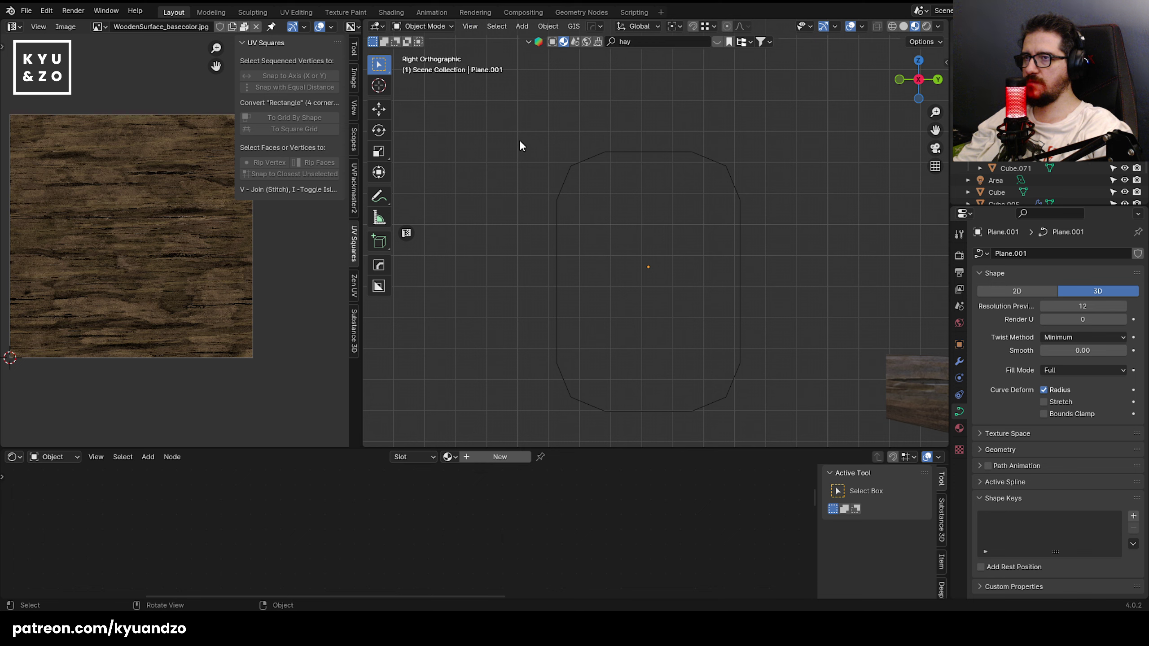
- Open the rounded curve's Geometry settings at its Bevel options
click(1001, 456)
scroll(1034, 406, down, 5)
scroll(1060, 443, down, 3)
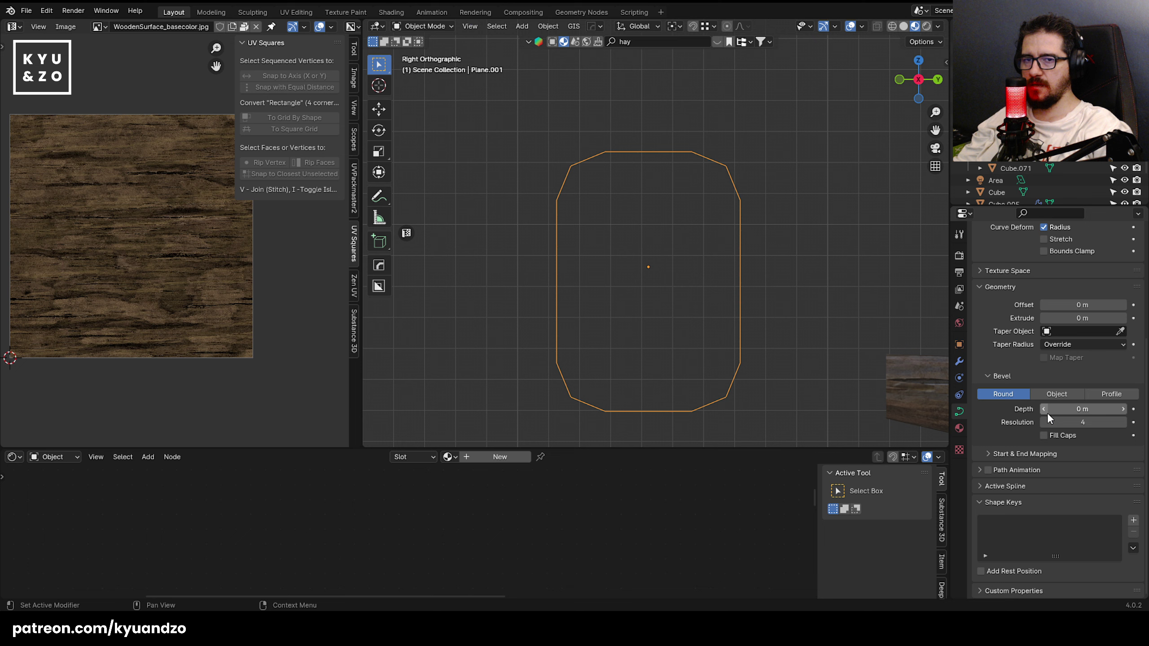
- Bevel the rounded-rectangle curve with a depth of 0.006 m and resolution 5, and shade it smooth
drag(1082, 409, 1090, 409)
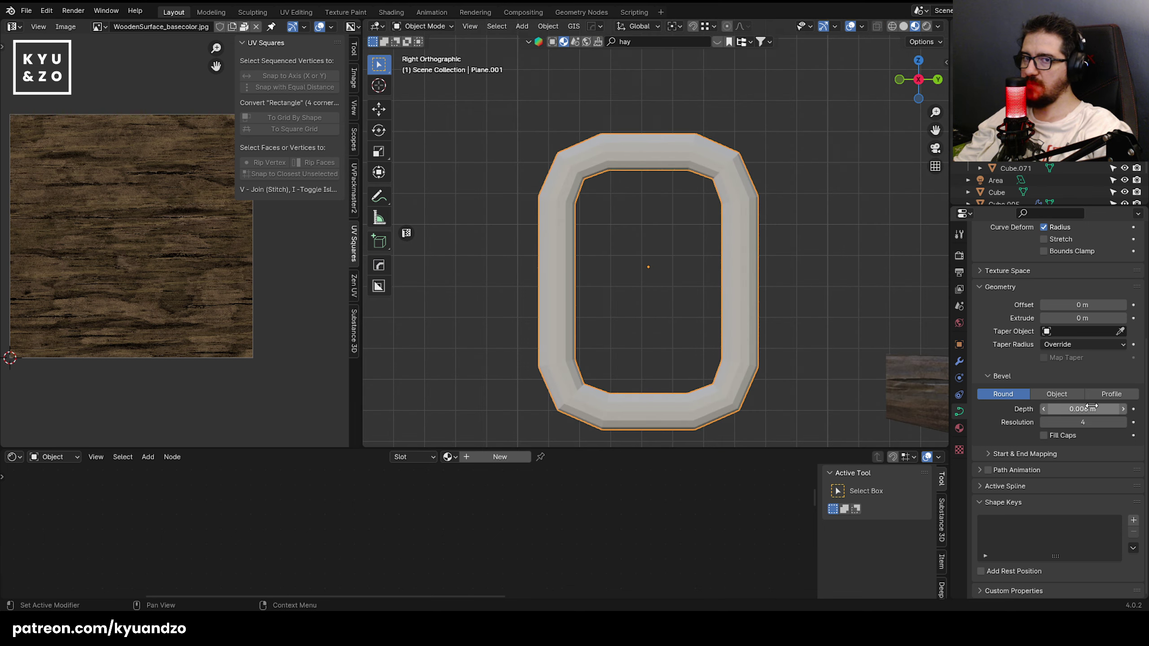
click(1124, 423)
right_click(728, 170)
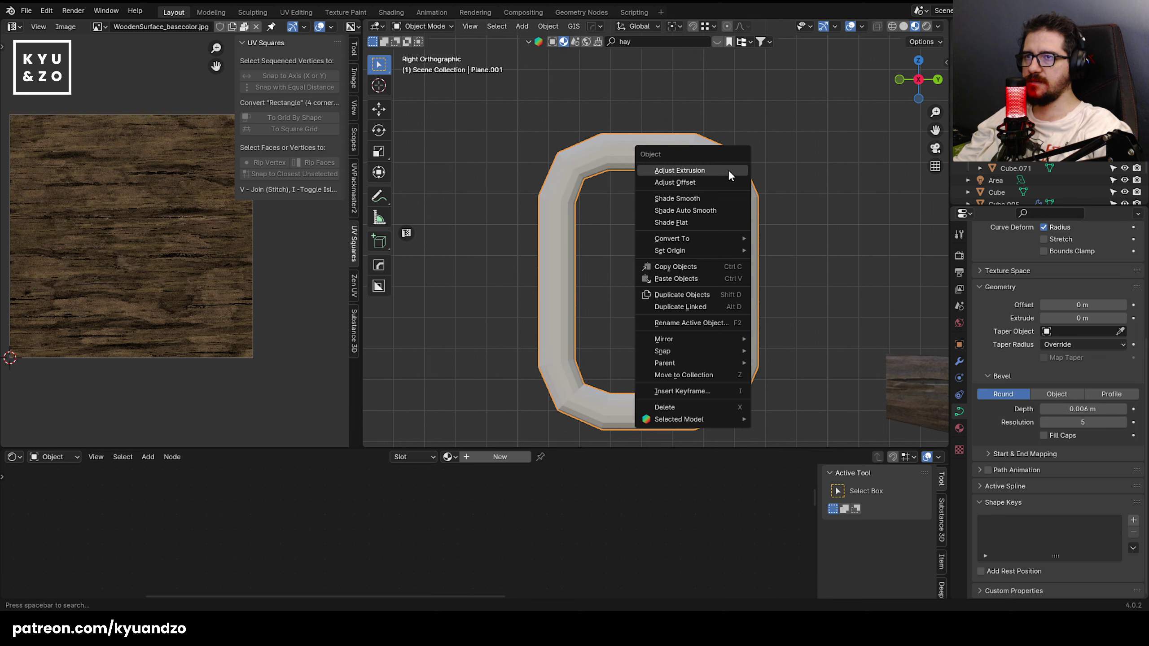
click(710, 204)
middle_drag(566, 183, 542, 141)
middle_drag(695, 275, 508, 50)
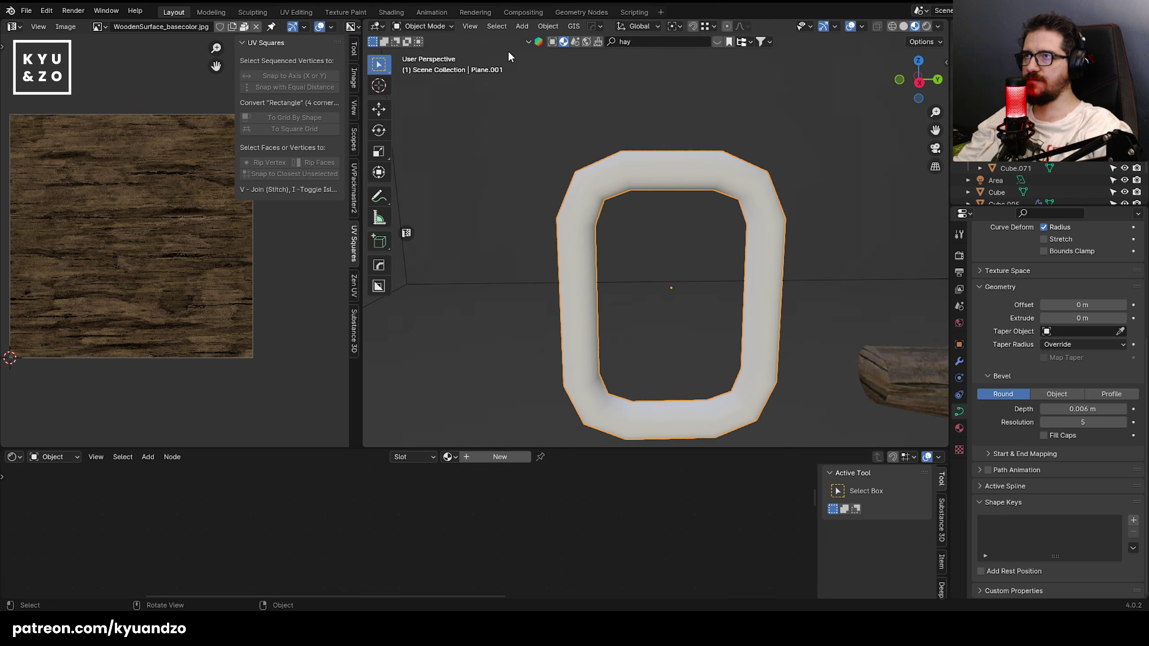
- Convert the bevelled curve to a mesh and check its topology in Edit Mode
click(548, 26)
mouse_move(564, 356)
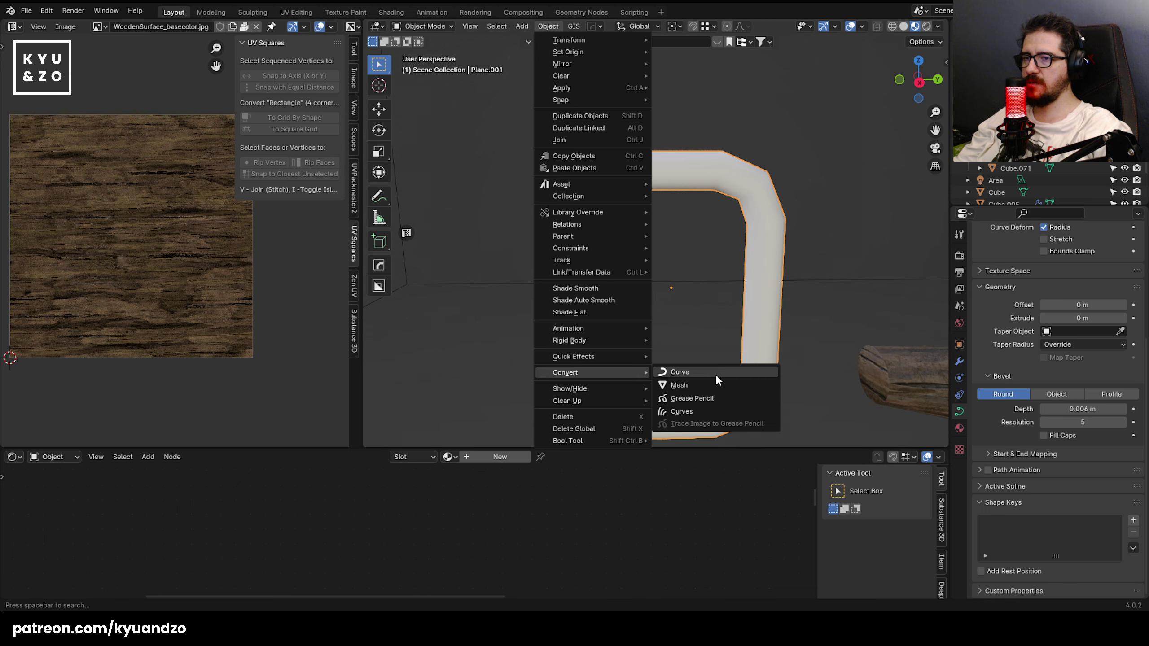
click(689, 385)
key(KP_3)
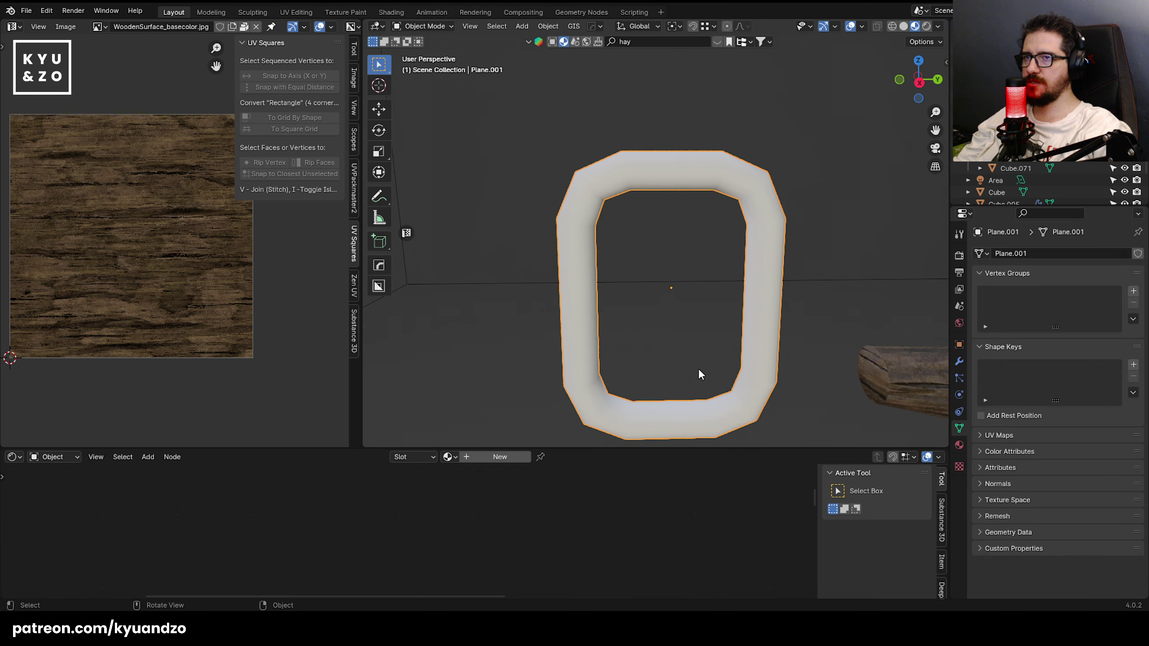
shift+middle_drag(672, 318, 647, 283)
key(Tab)
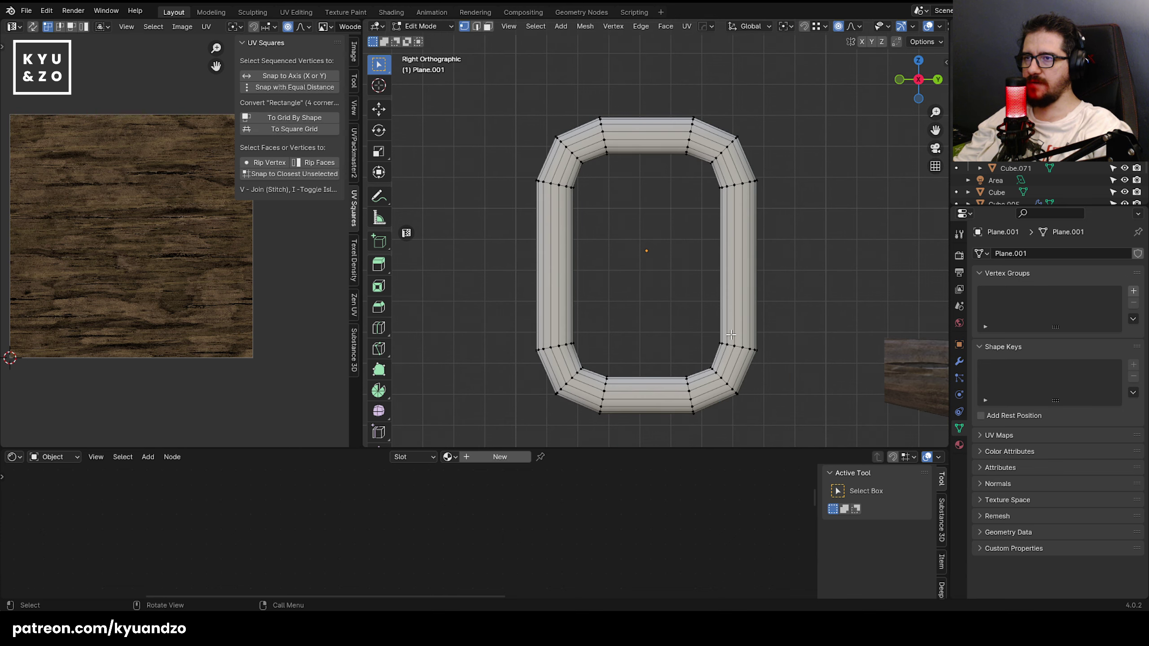
key(Tab)
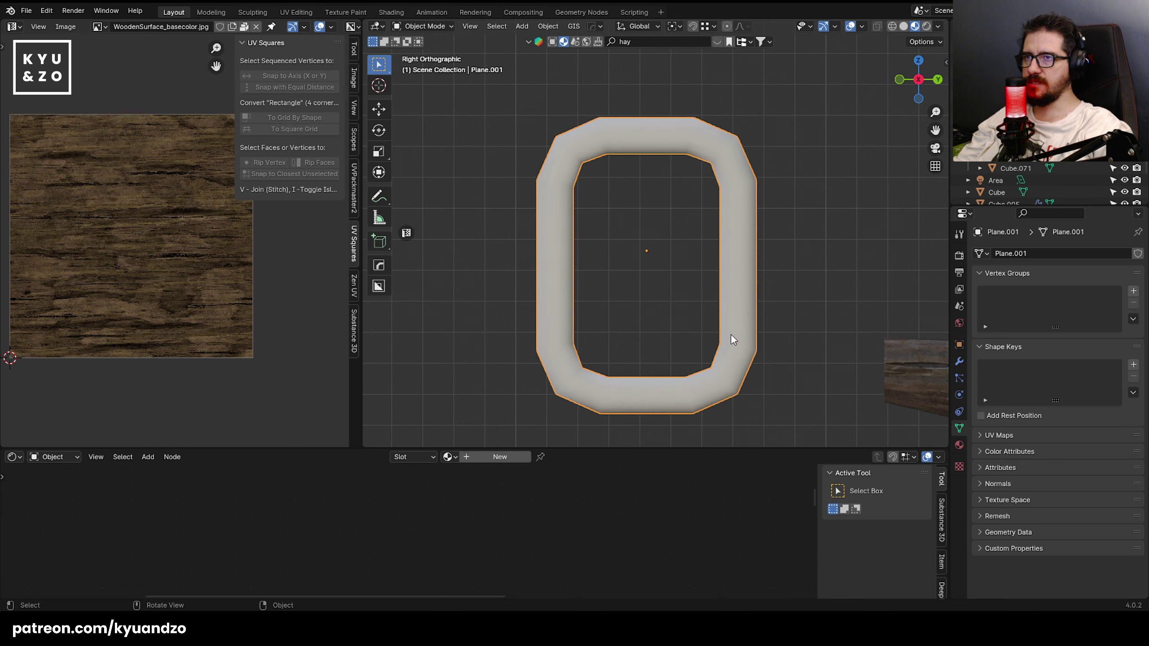
- Add a Subdivision Surface modifier to the chain link
click(959, 361)
click(1038, 256)
mouse_move(990, 256)
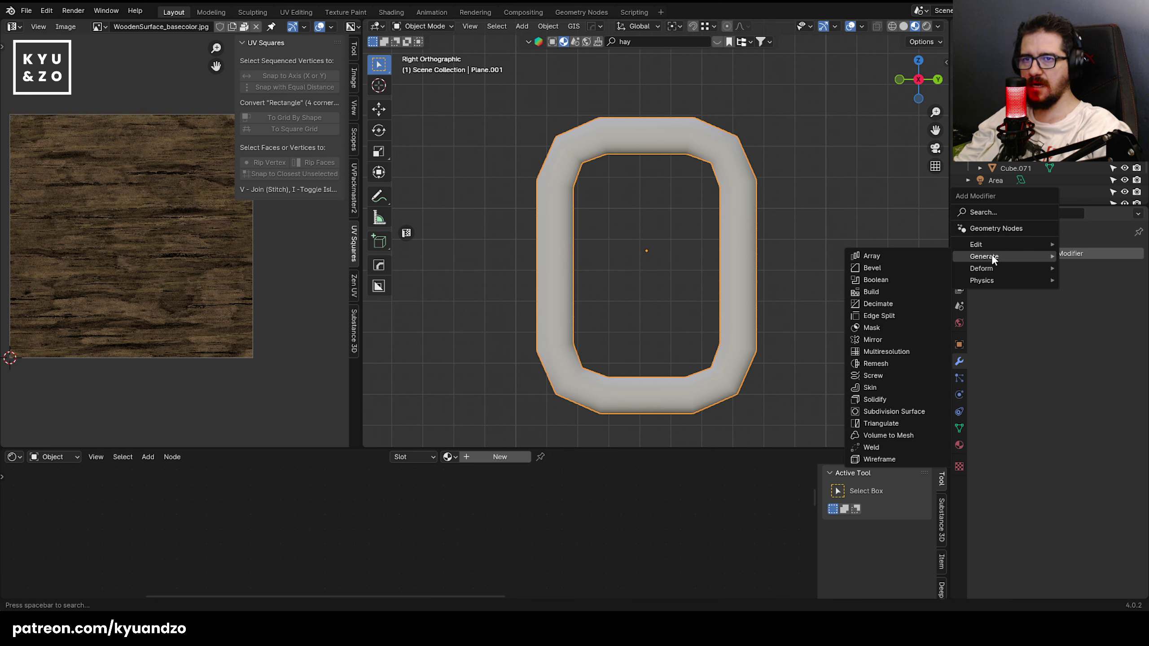
click(913, 412)
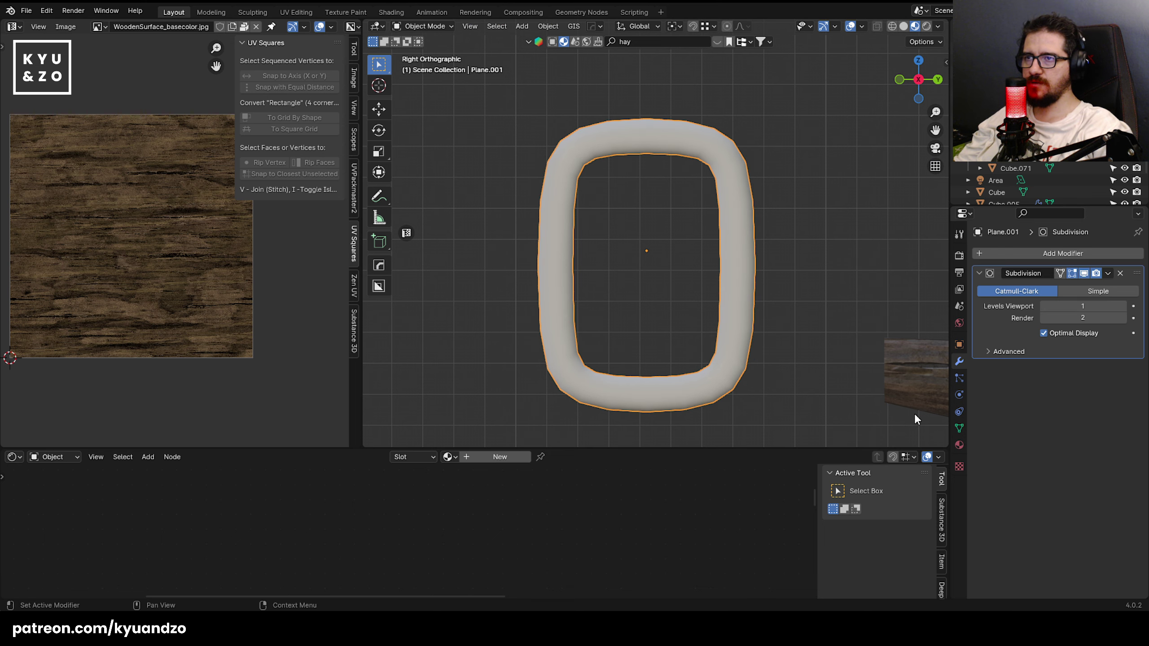
click(738, 256)
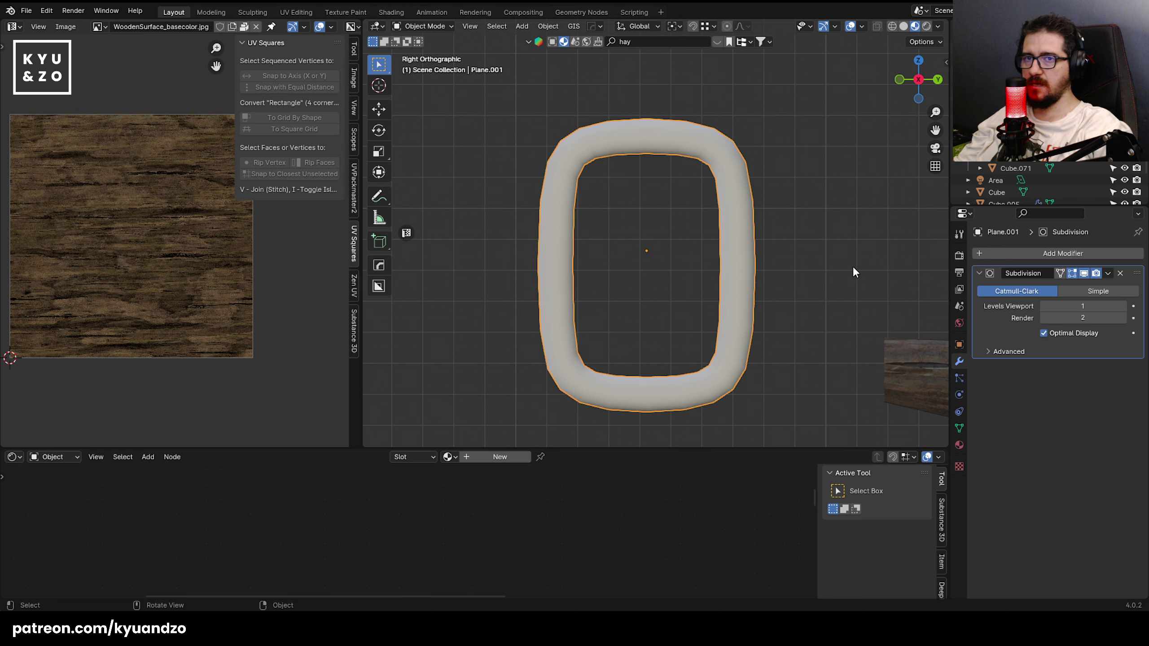
middle_drag(854, 269, 873, 267)
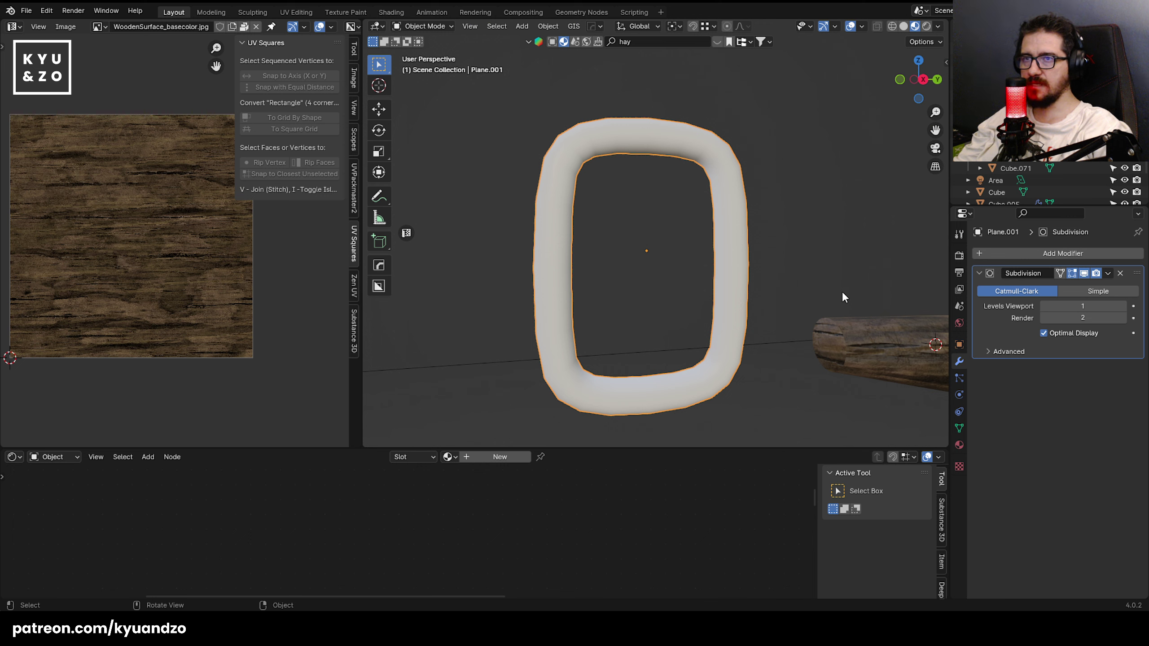
- Add a Solidify modifier to the chain link with a thickness of 0.013 m
click(1109, 253)
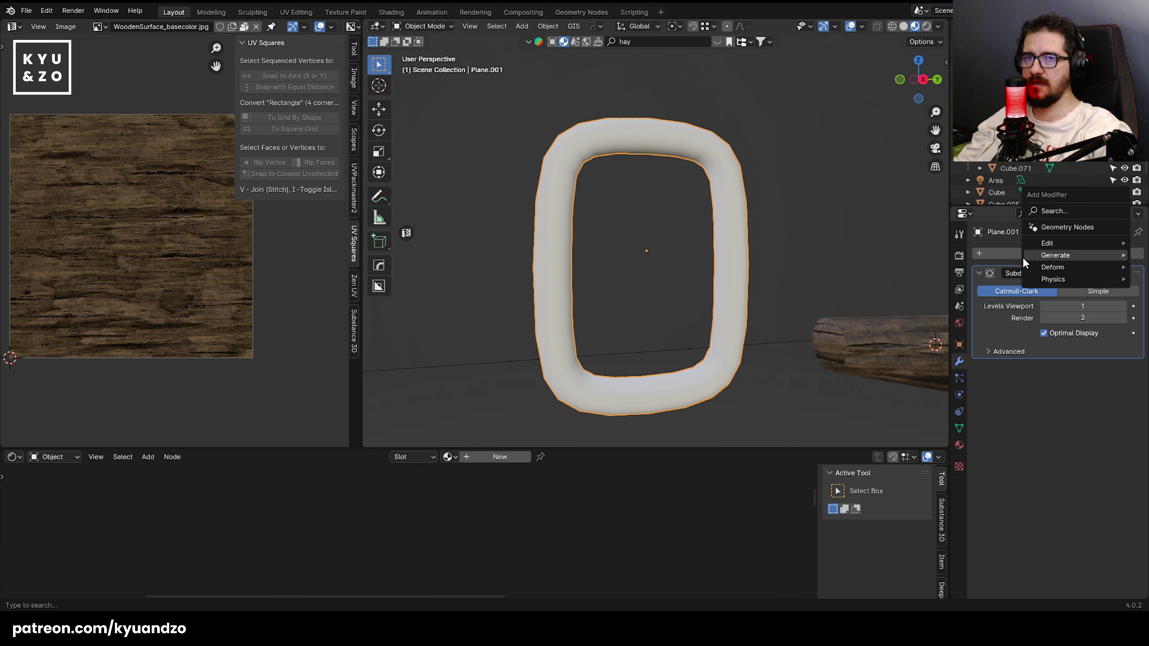
mouse_move(1043, 253)
click(968, 398)
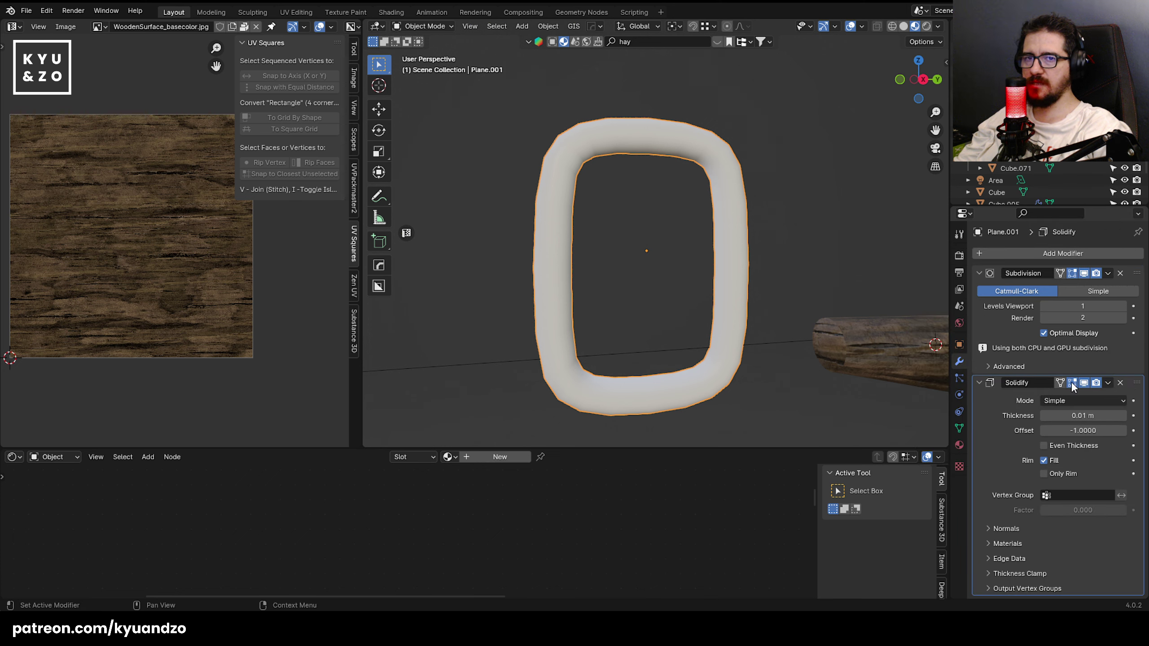
drag(1082, 415, 1084, 400)
middle_drag(611, 226, 796, 271)
- Remove the Subdivision modifier from the chain link and apply the Solidify modifier
click(1109, 274)
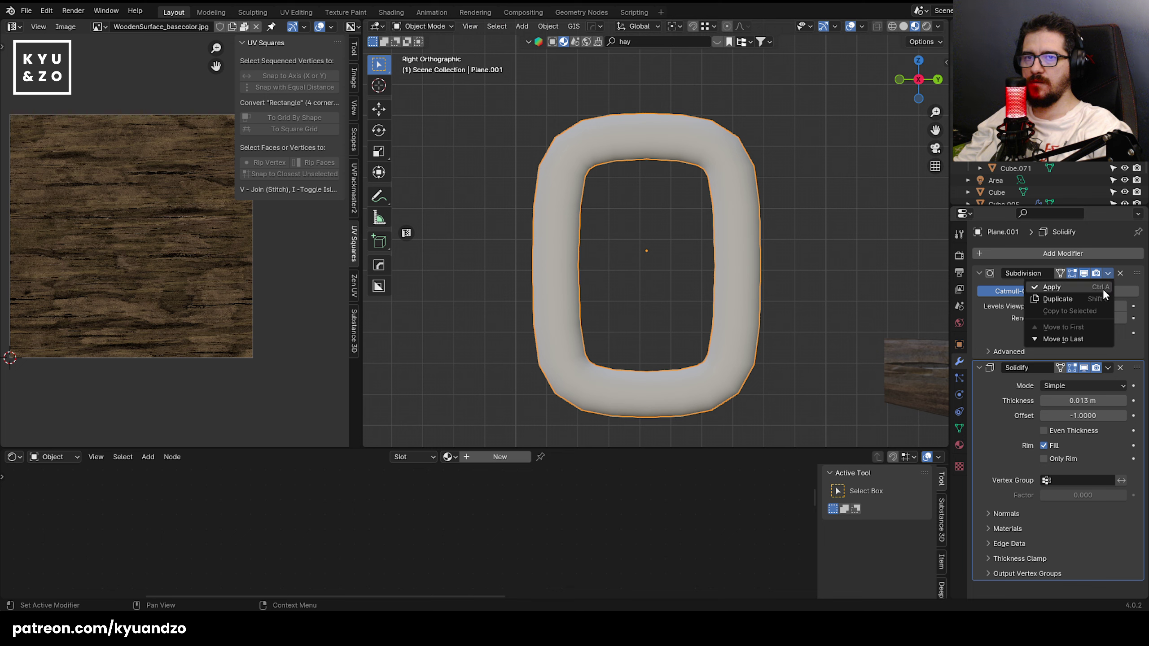
click(1084, 275)
click(1120, 274)
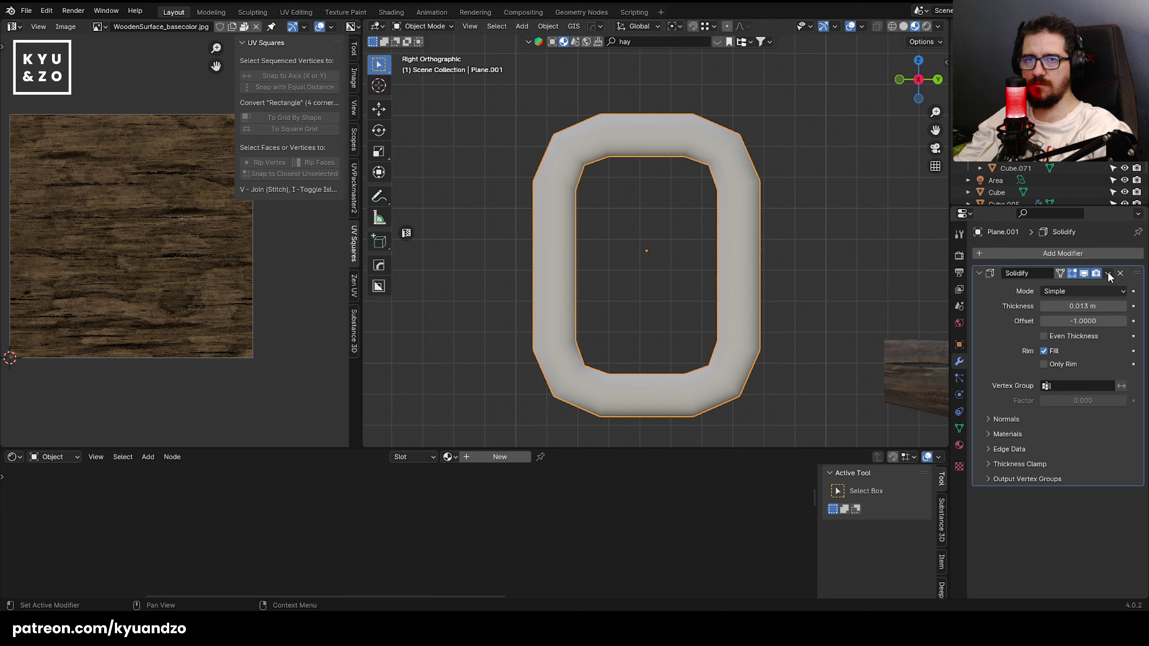
click(1109, 273)
click(1054, 287)
- Scale the chain link down uniformly
key(s)
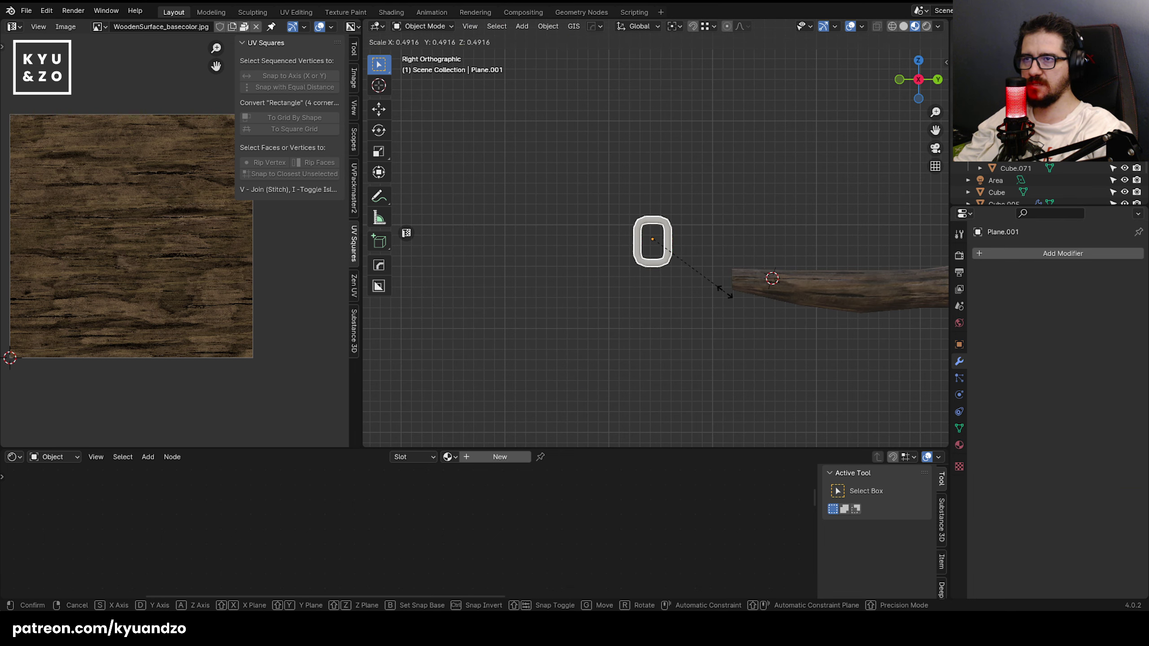
click(684, 330)
scroll(680, 316, up, 3)
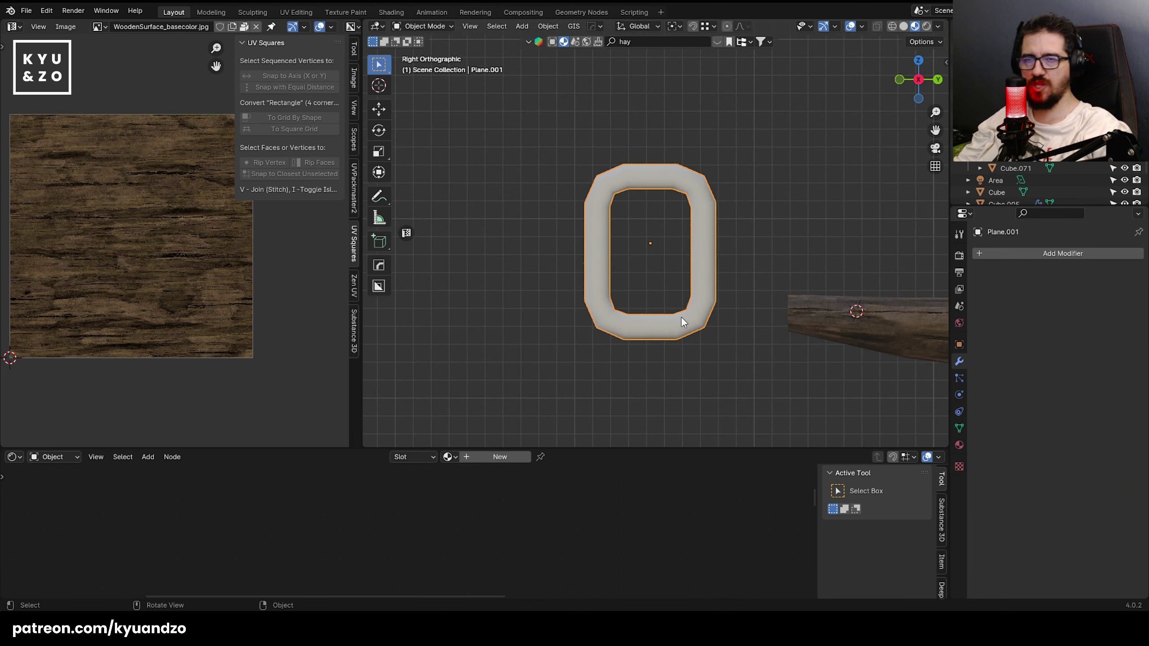
click(680, 177)
shift+middle_drag(671, 334, 735, 307)
- Duplicate the link about 0.065 m downward along Z and rotate the copy -35.2° about the Z axis
key(shift+d)
key(z)
click(670, 277)
key(r)
key(z)
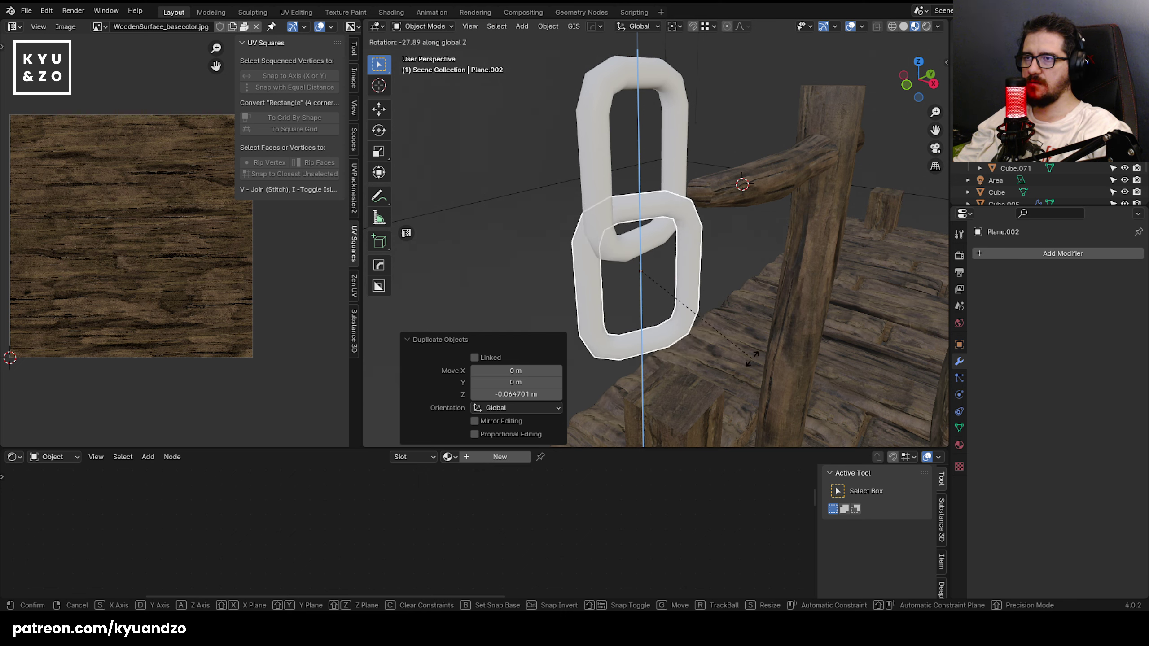
click(621, 268)
- Try rotating the lower link further about the global Z axis, and undo that rotation
middle_drag(622, 267, 737, 253)
key(r)
key(z)
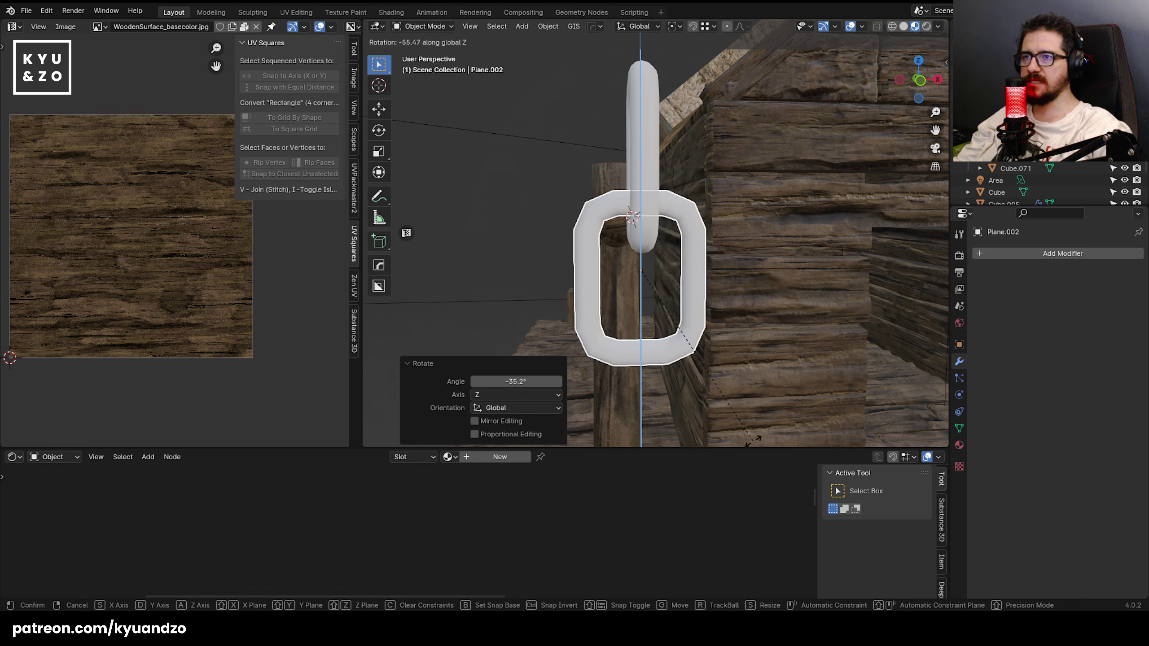
click(756, 434)
middle_drag(756, 433, 585, 253)
key(ctrl+z)
- Duplicate both interlocked links about 0.132 m downward along Z to continue the chain
click(587, 240)
shift+click(602, 270)
key(shift+d)
key(a)
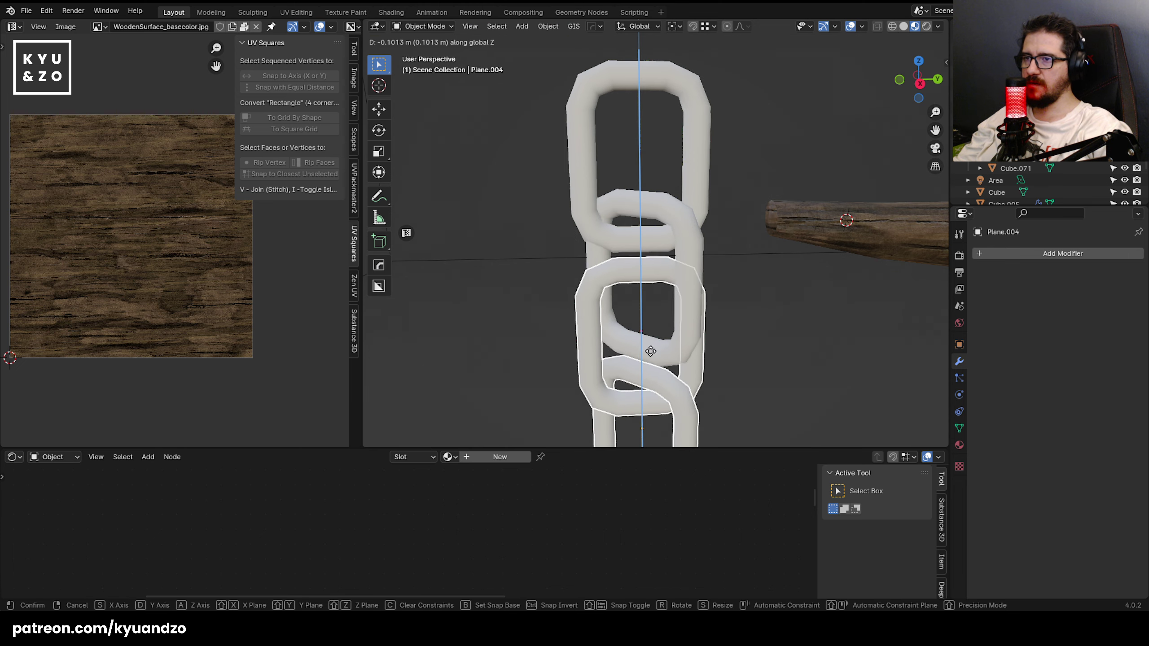
click(649, 403)
- Repeat the two-link duplication four times to extend the chain downward
scroll(673, 318, down, 5)
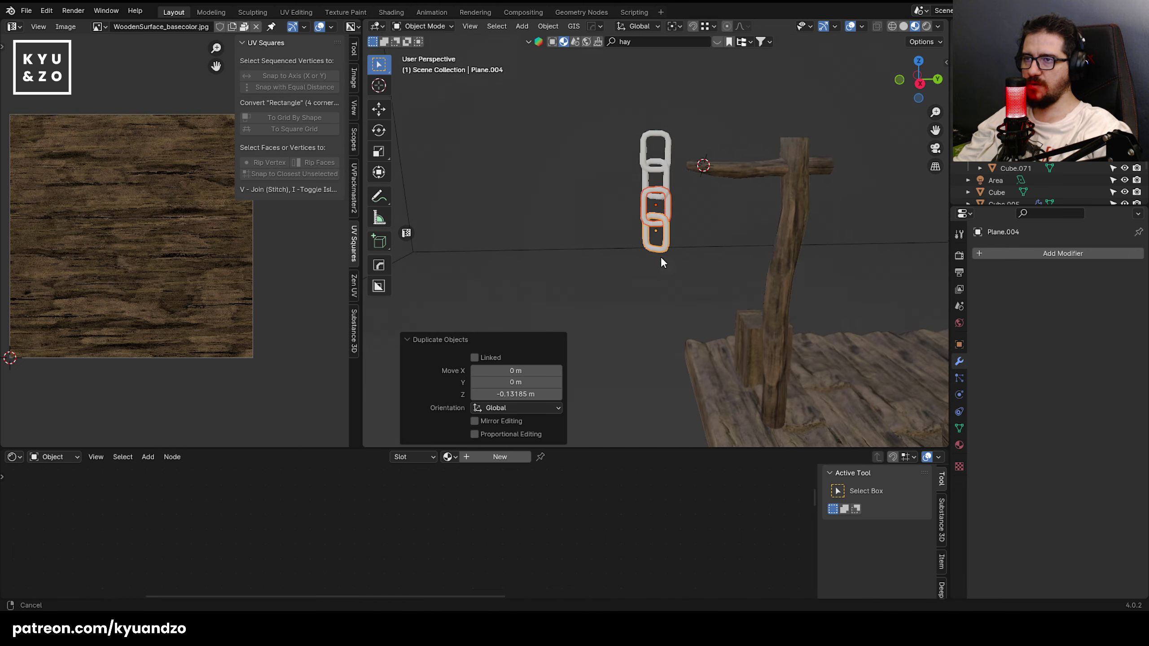
key(shift+r)
key(shift+r)
key(shift+r)
key(shift+r)
middle_drag(577, 230, 606, 252)
- Scale all the chain links together to 0.533 and move them beneath the end of the horizontal beam
click(605, 247)
scroll(576, 172, down, 1)
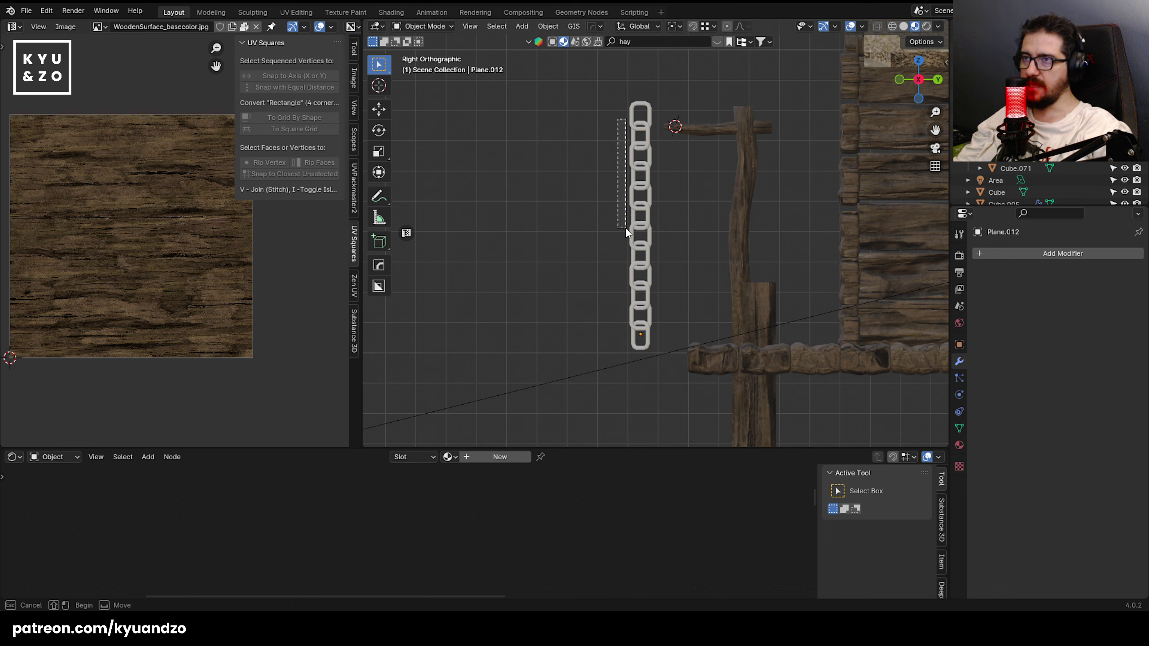
drag(595, 71, 653, 353)
key(s)
click(671, 292)
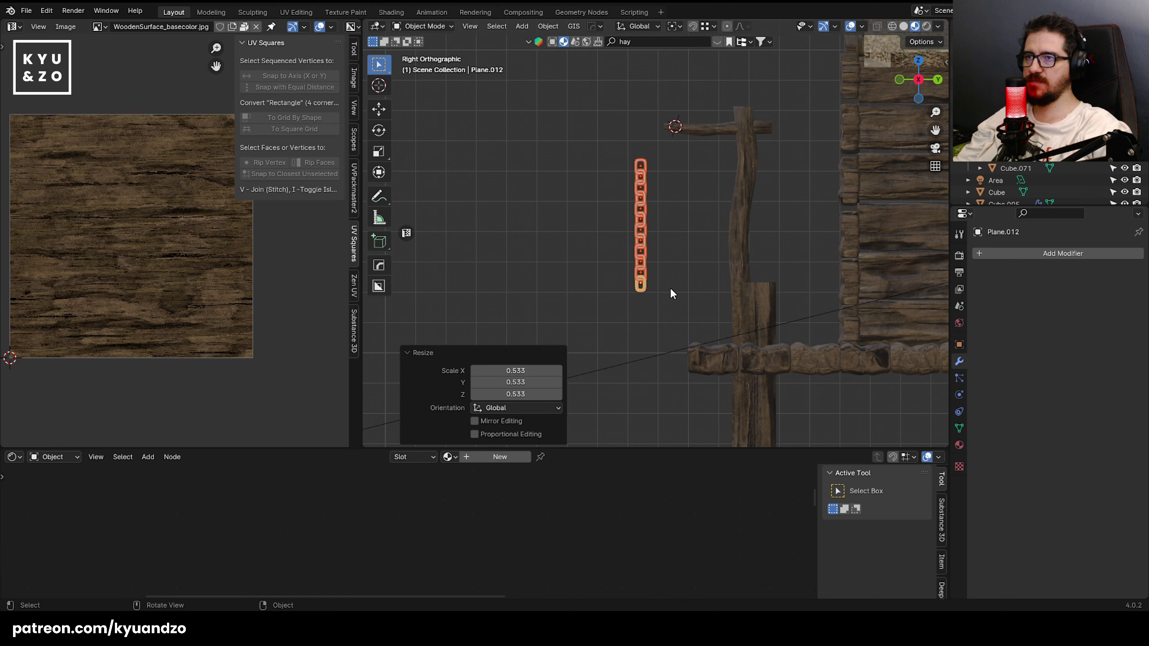
key(g)
click(704, 218)
- Join all the chain links into one object with the top link as the active object
middle_drag(704, 218, 742, 212)
shift+middle_drag(635, 217, 497, 273)
shift+click(555, 223)
key(ctrl+j)
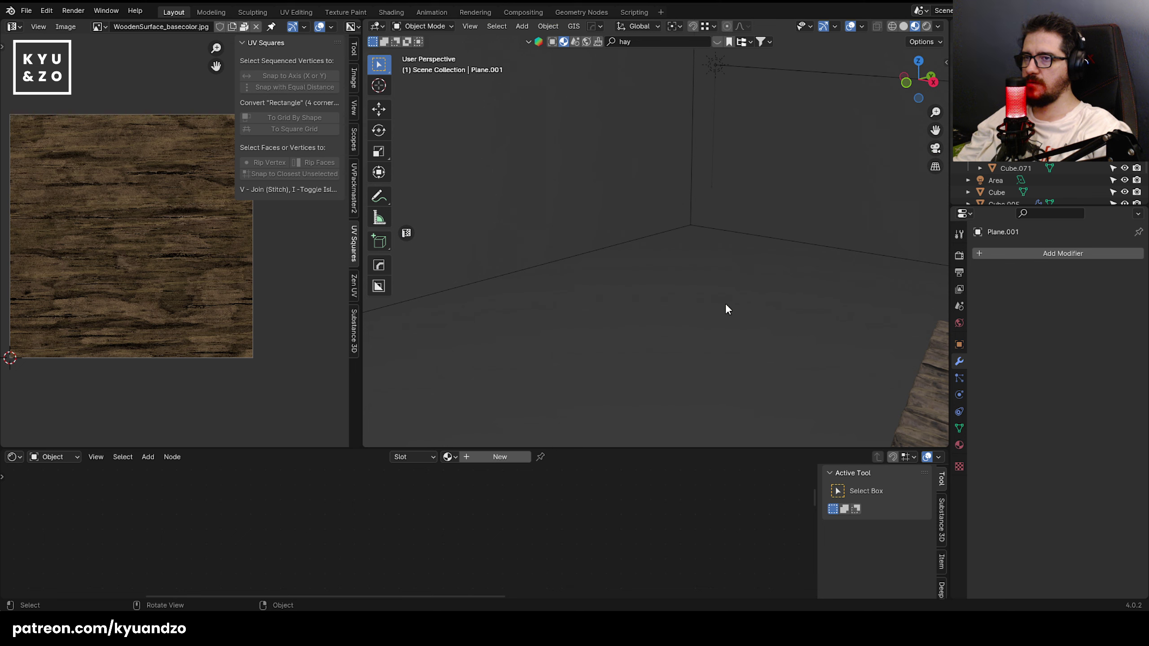
scroll(726, 304, down, 8)
key(KP_Decimal)
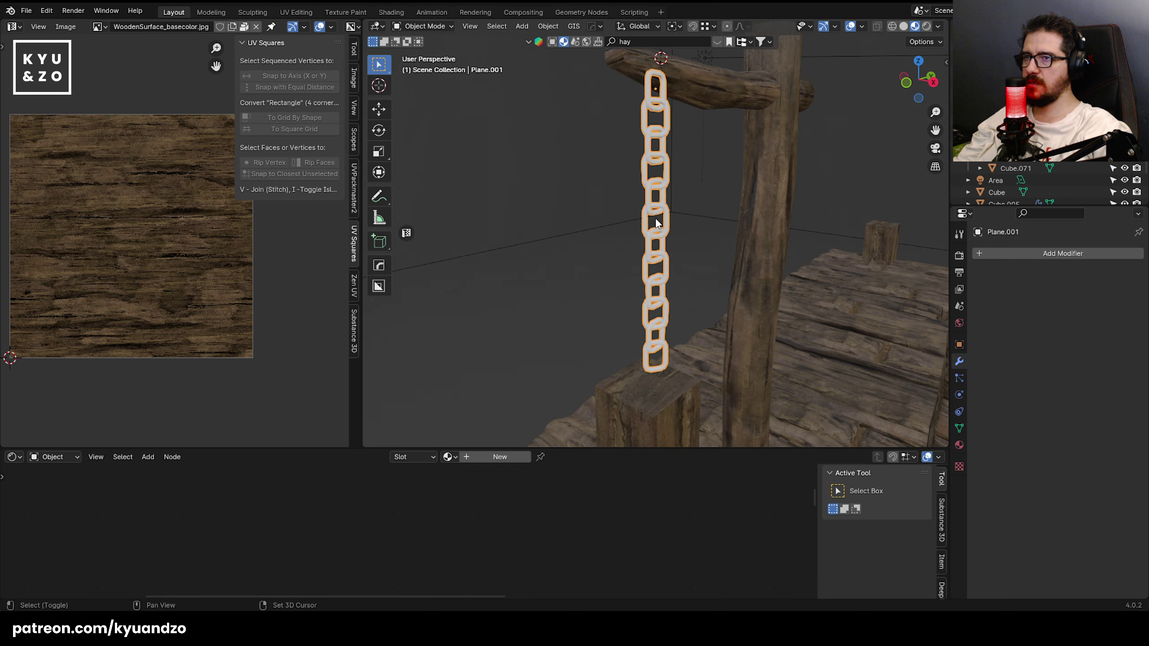
- Add a mesh circle at the middle of the chain, scaled to 0.388 overall and 1.532 along Y
key(shift+a)
mouse_move(650, 230)
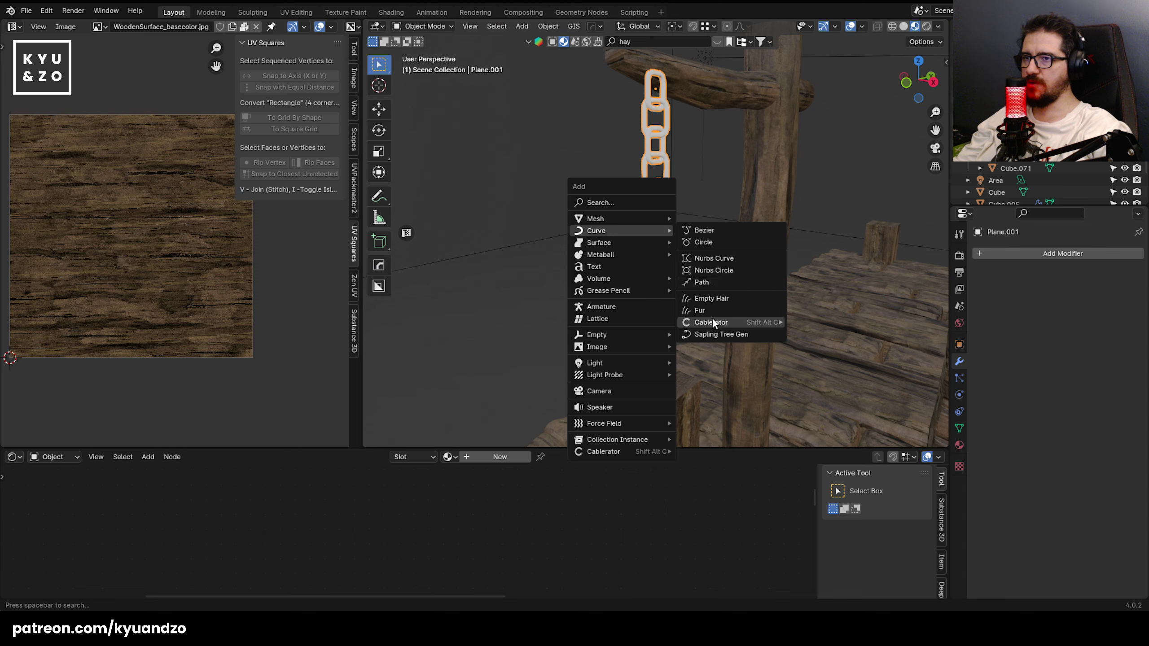
mouse_move(603, 217)
click(709, 240)
key(s)
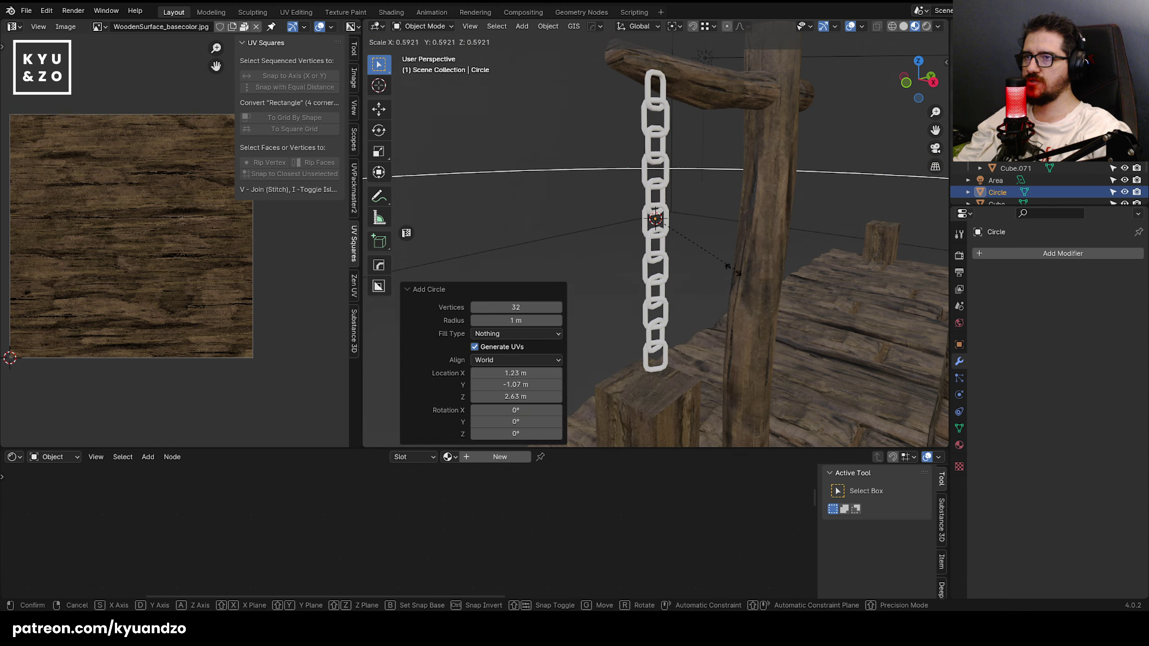
click(709, 262)
key(s)
key(y)
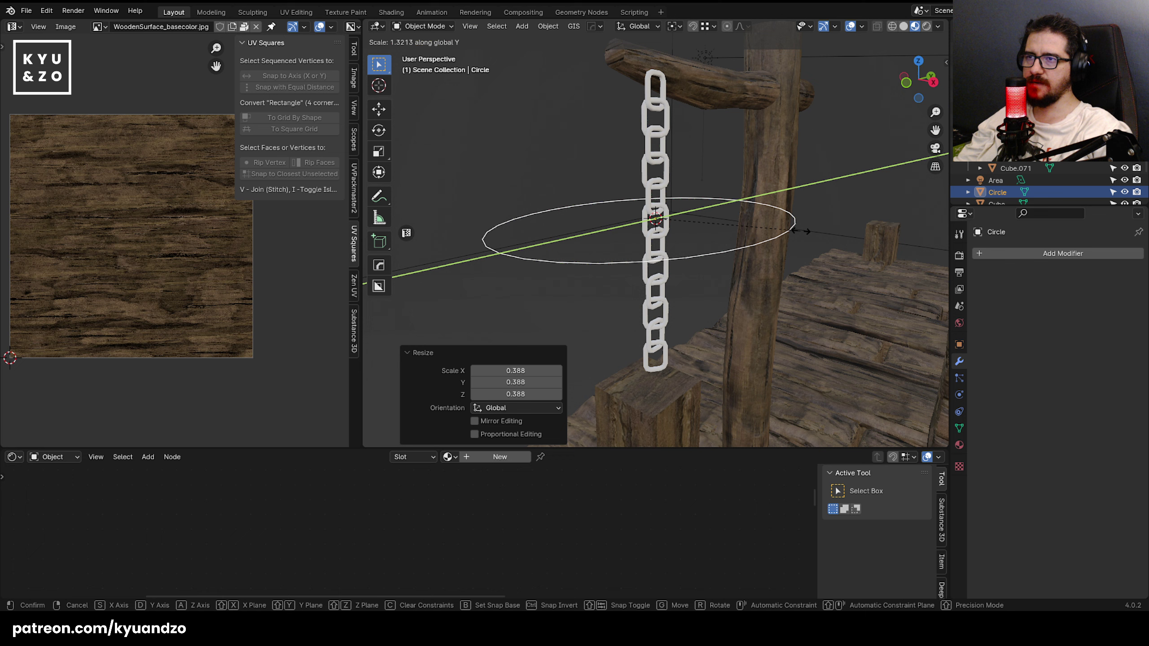
click(796, 217)
- Try rotating the circle about the X axis, cancel the rotation and delete the circle
key(r)
key(x)
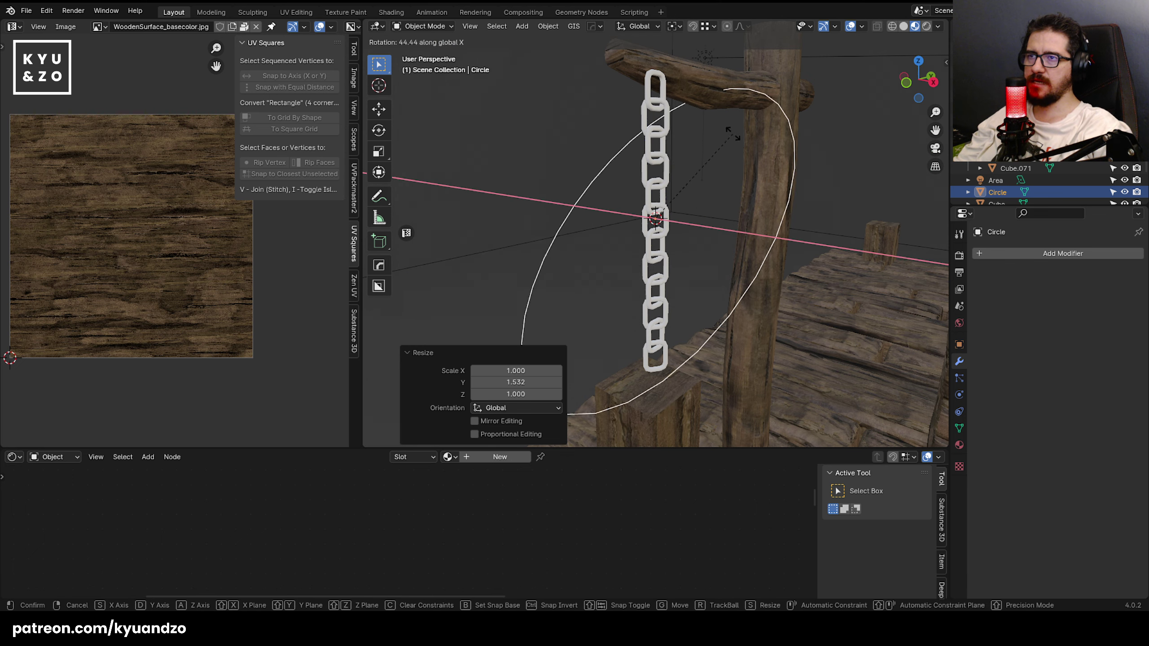
right_click(700, 162)
key(Delete)
- Scale down the joined chain hanging below the beam
click(659, 244)
key(s)
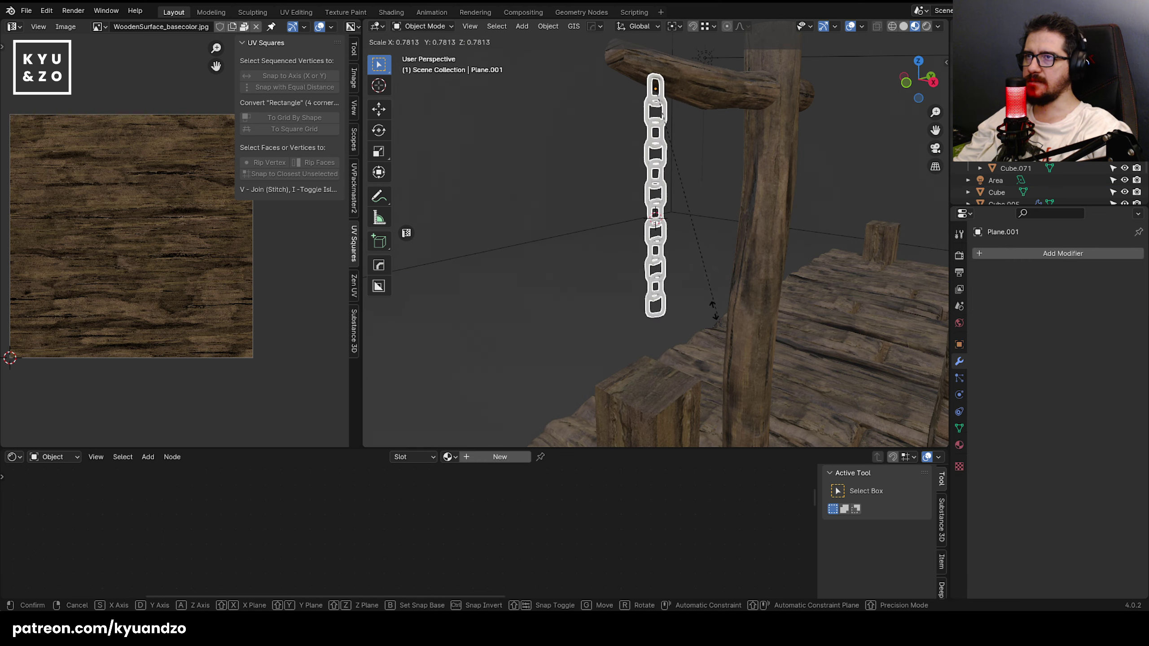
click(716, 237)
- Shift the chain about -0.006 m along X and reposition it against the beam in the right view
middle_drag(707, 194, 607, 183)
key(g)
key(x)
click(735, 206)
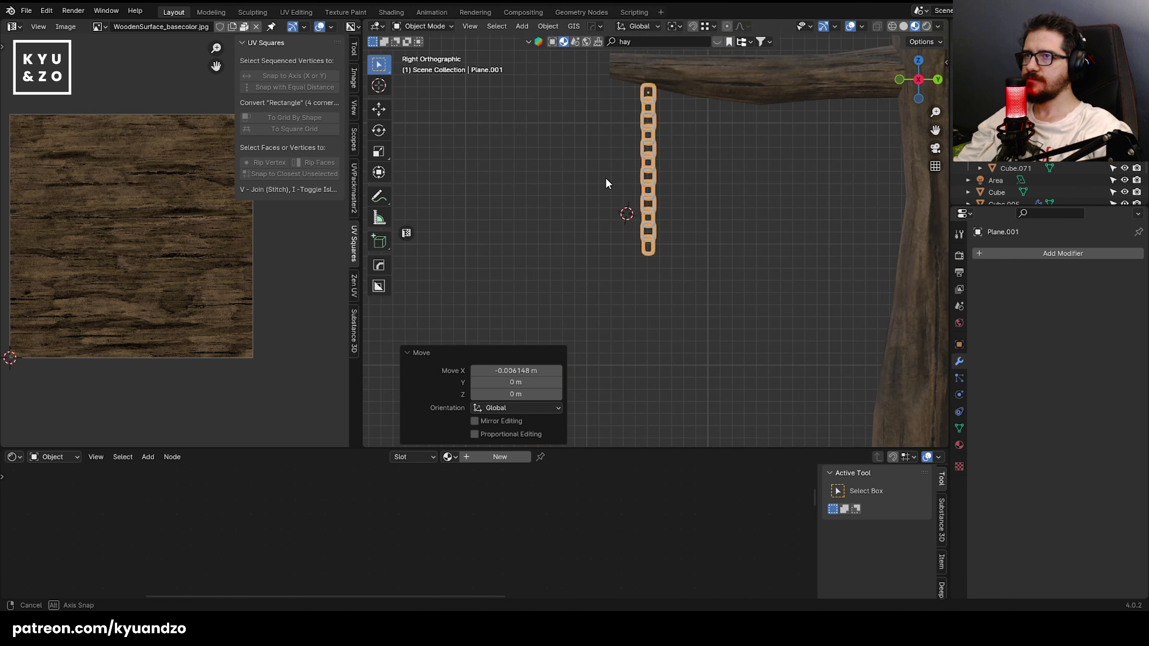
key(g)
click(683, 188)
- Add a cube near the lower end of the chain and scale it to 0.237
click(535, 189)
scroll(629, 263, up, 2)
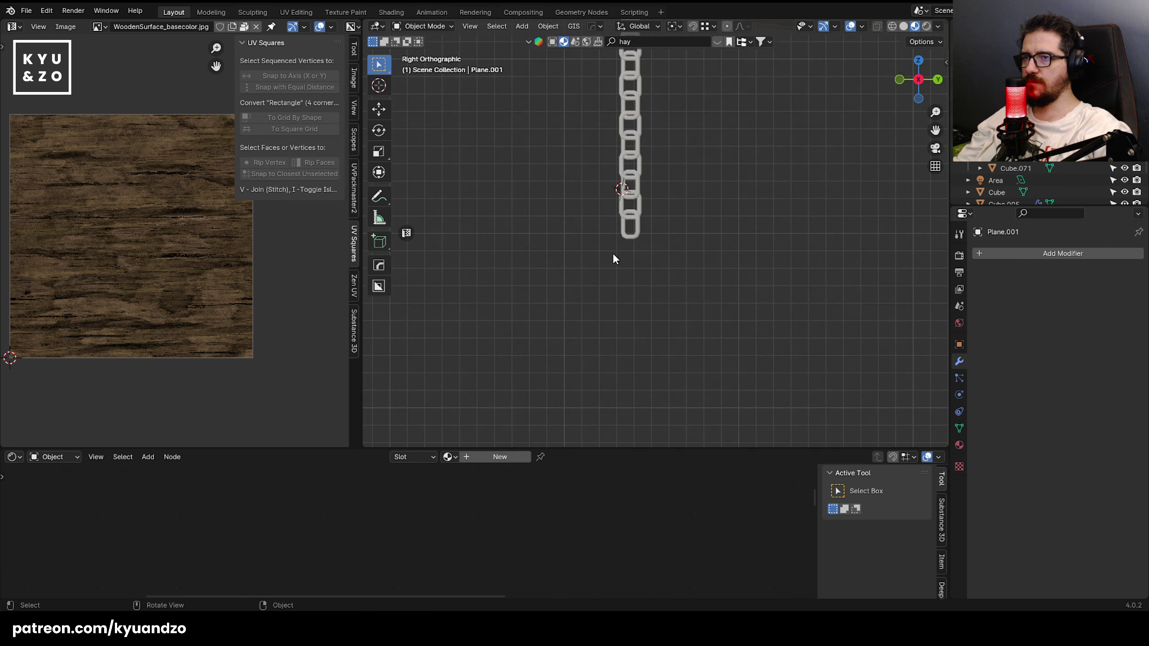
key(shift+a)
mouse_move(636, 206)
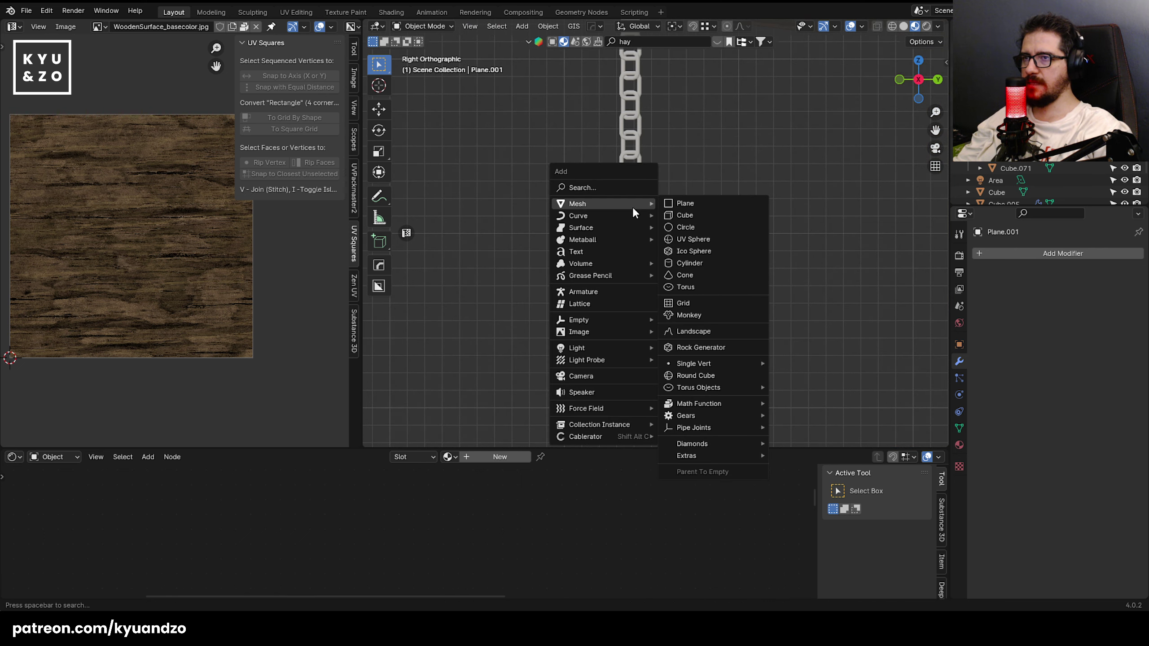
click(704, 215)
key(s)
click(650, 236)
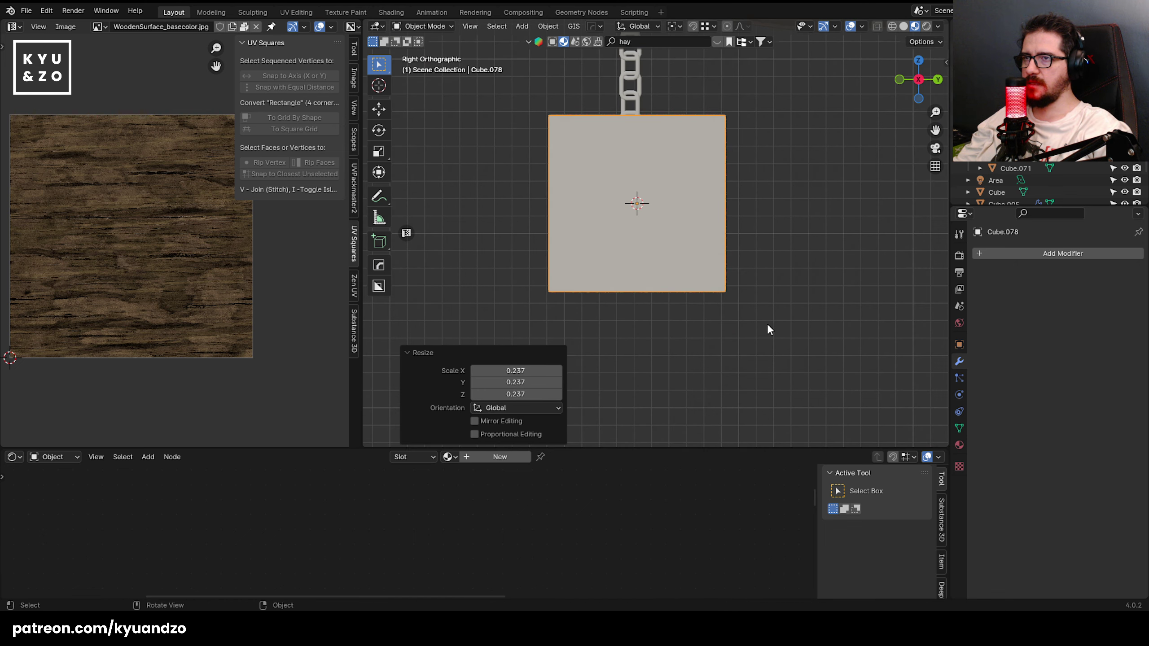
- Flatten the cube along Z to about 0.019 of its height, forming a thin square slab
key(s)
key(z)
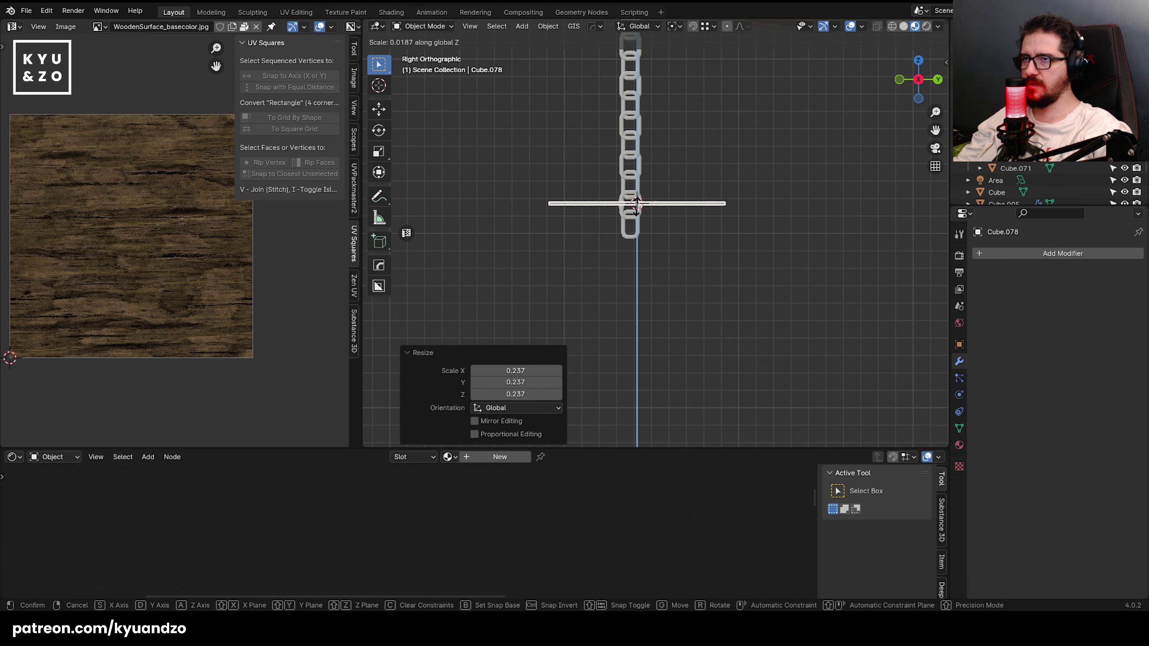
click(637, 206)
middle_drag(637, 206, 651, 262)
key(Tab)
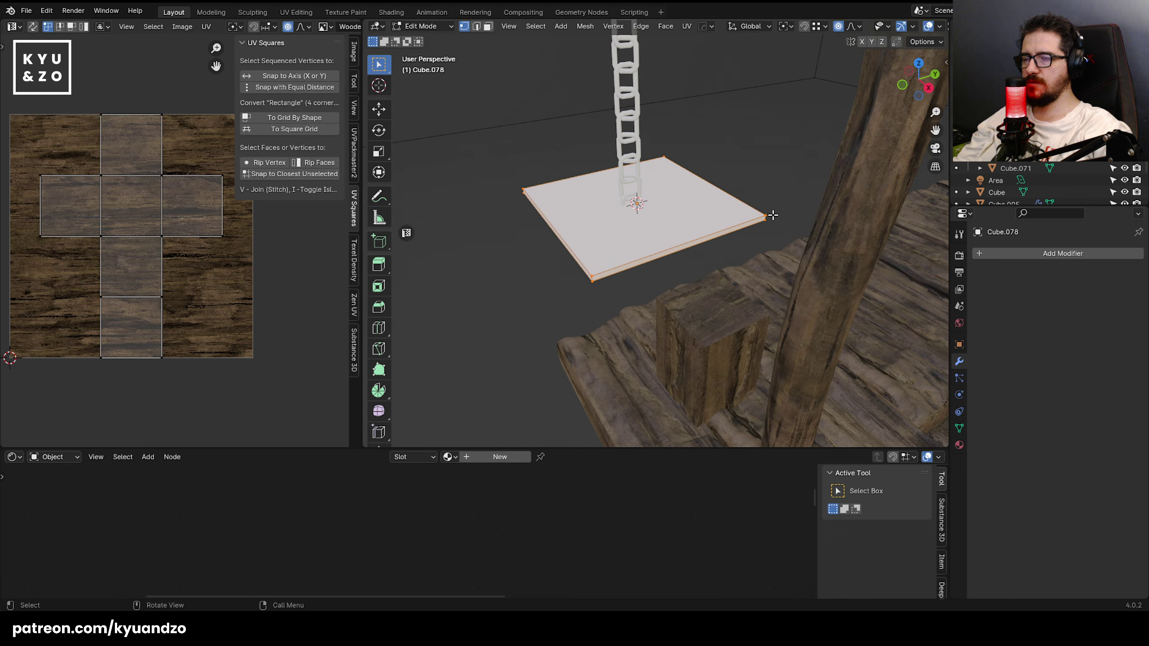
key(Tab)
- Show the lantern.png reference in the image editor and enlarge the lantern's roof and top ring, with the slab selected
click(607, 370)
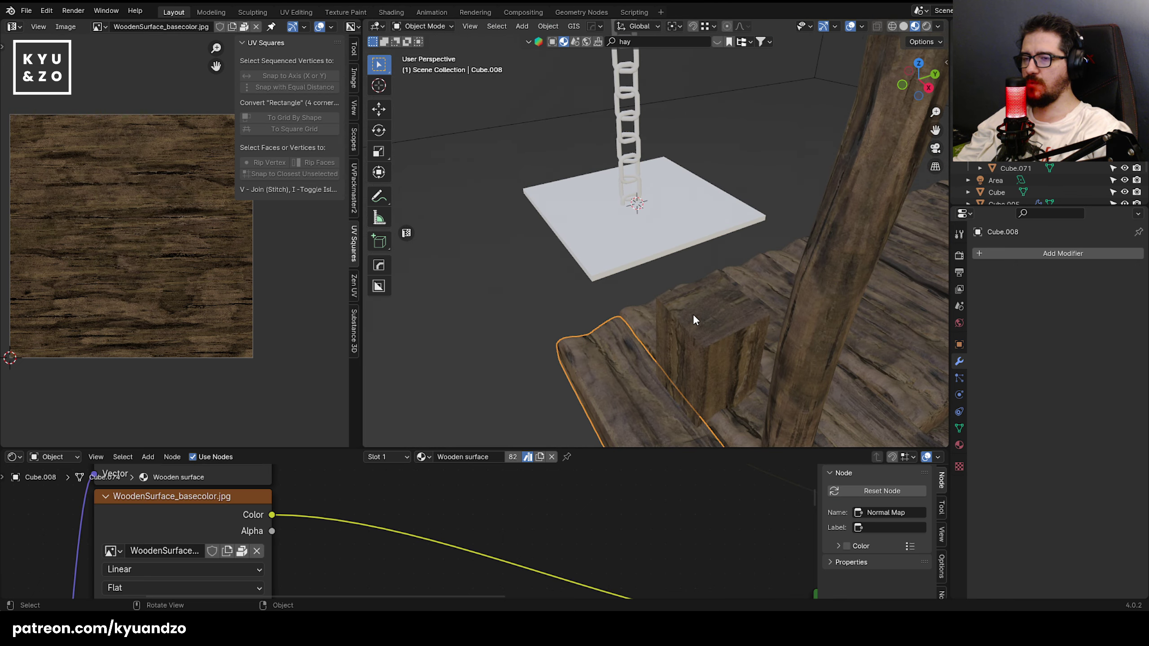
click(535, 315)
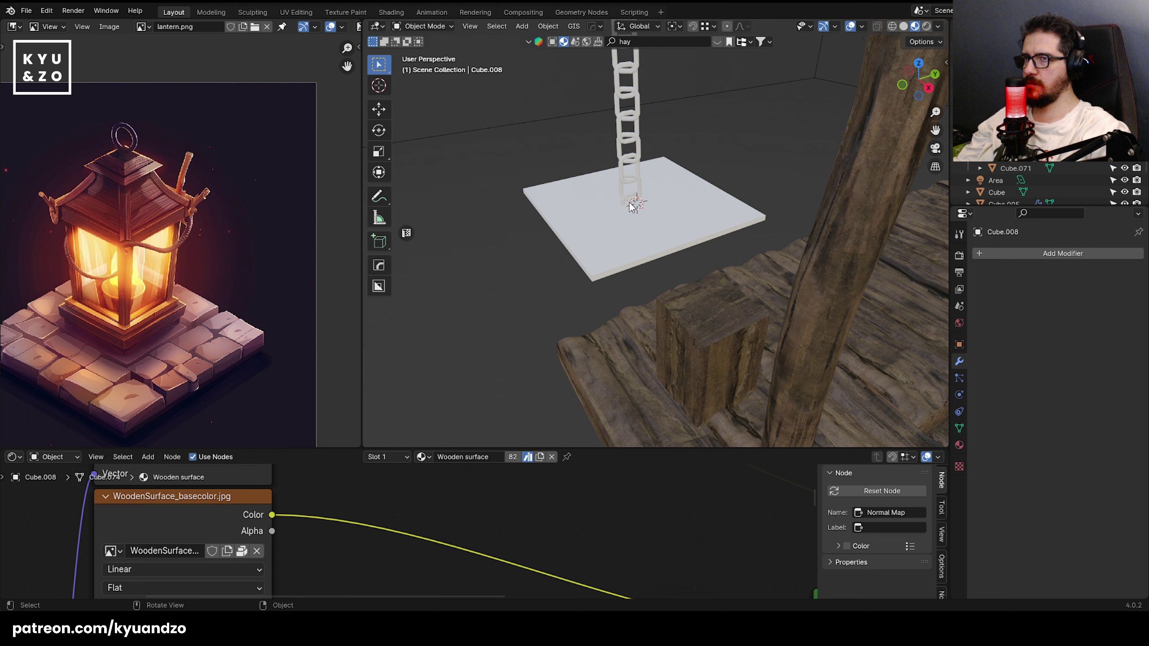
click(606, 236)
scroll(597, 245, up, 2)
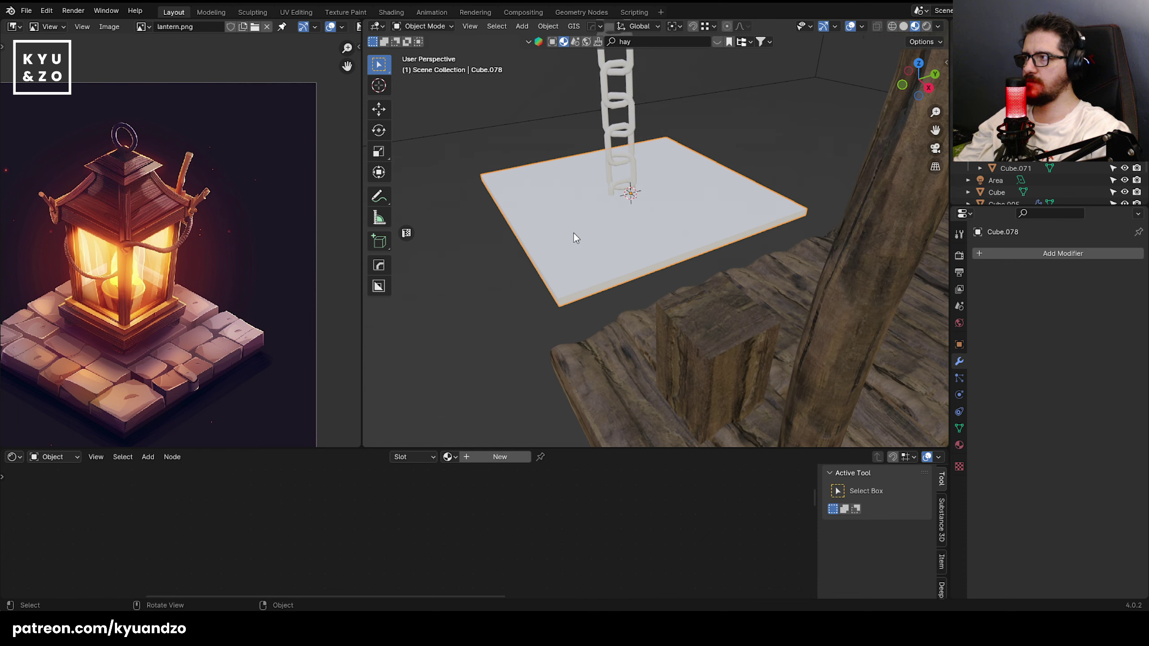
scroll(577, 225, up, 1)
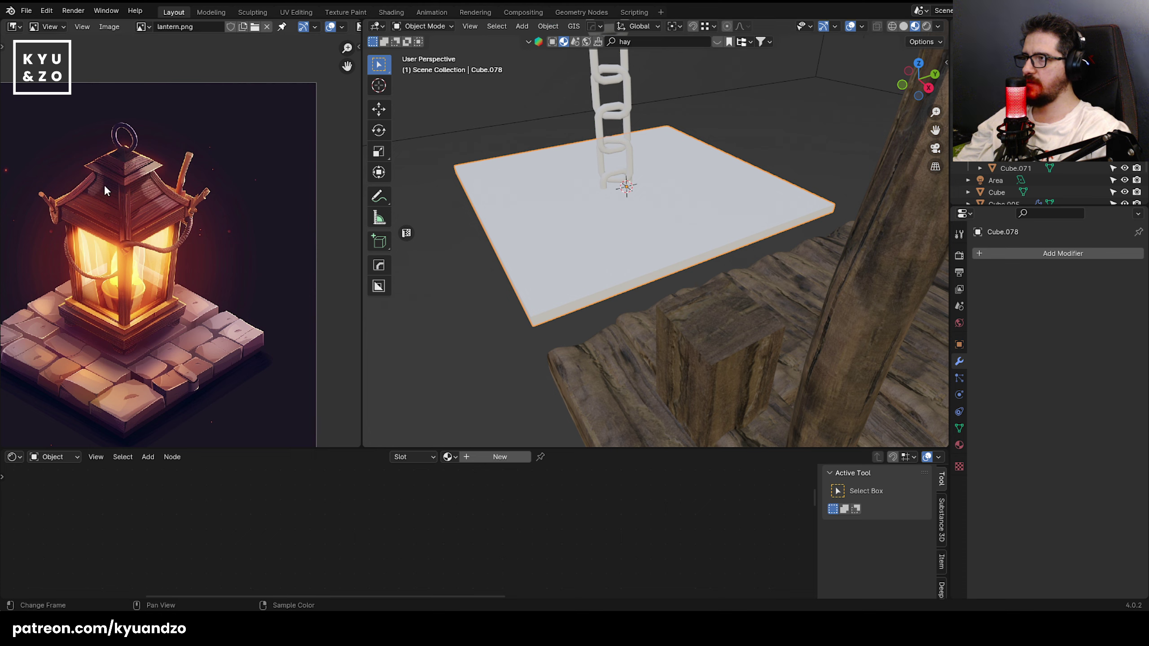
scroll(131, 183, up, 5)
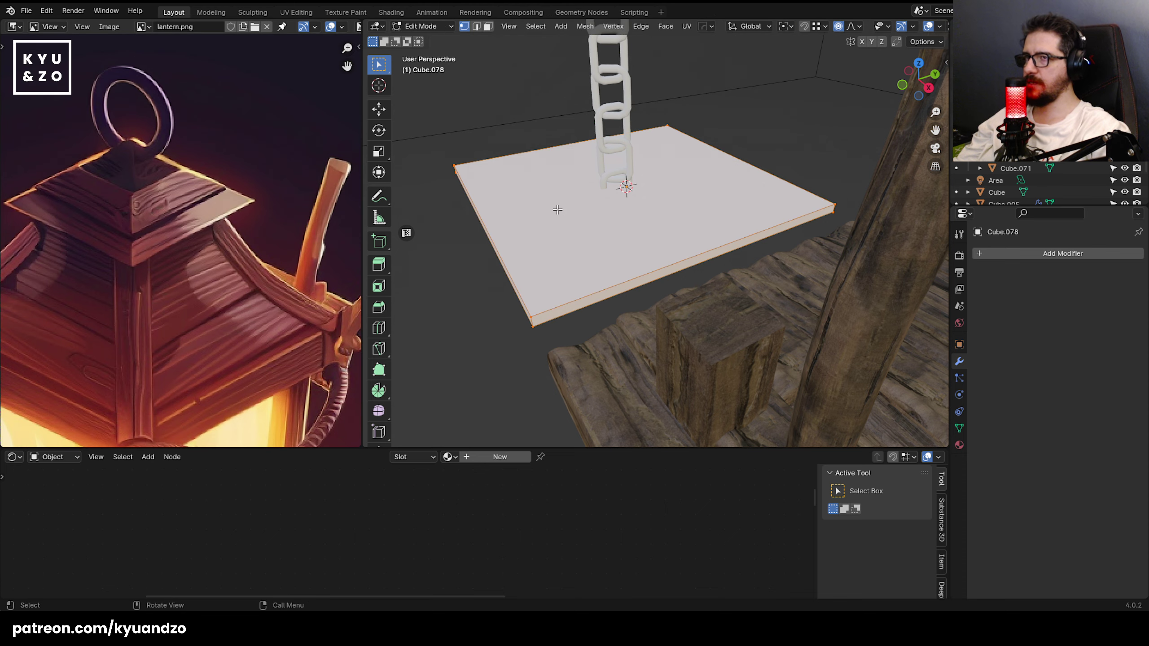
- Enter Edit Mode on the slab and select its top face
click(508, 260)
key(ctrl+z)
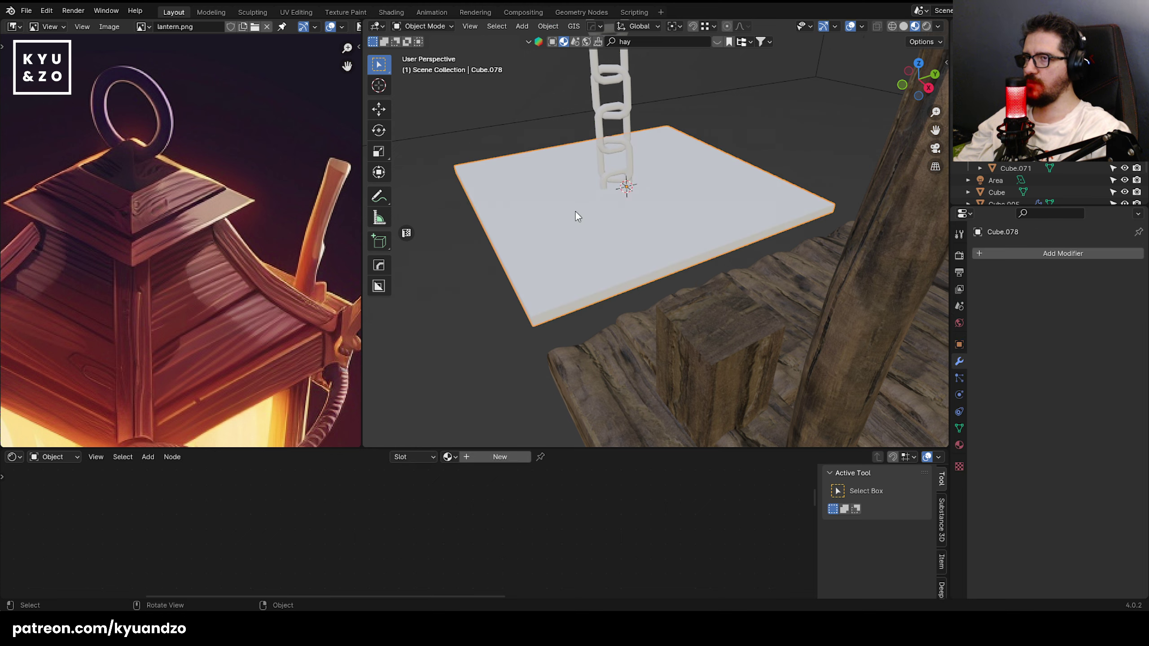
key(Tab)
middle_drag(513, 182, 434, 272)
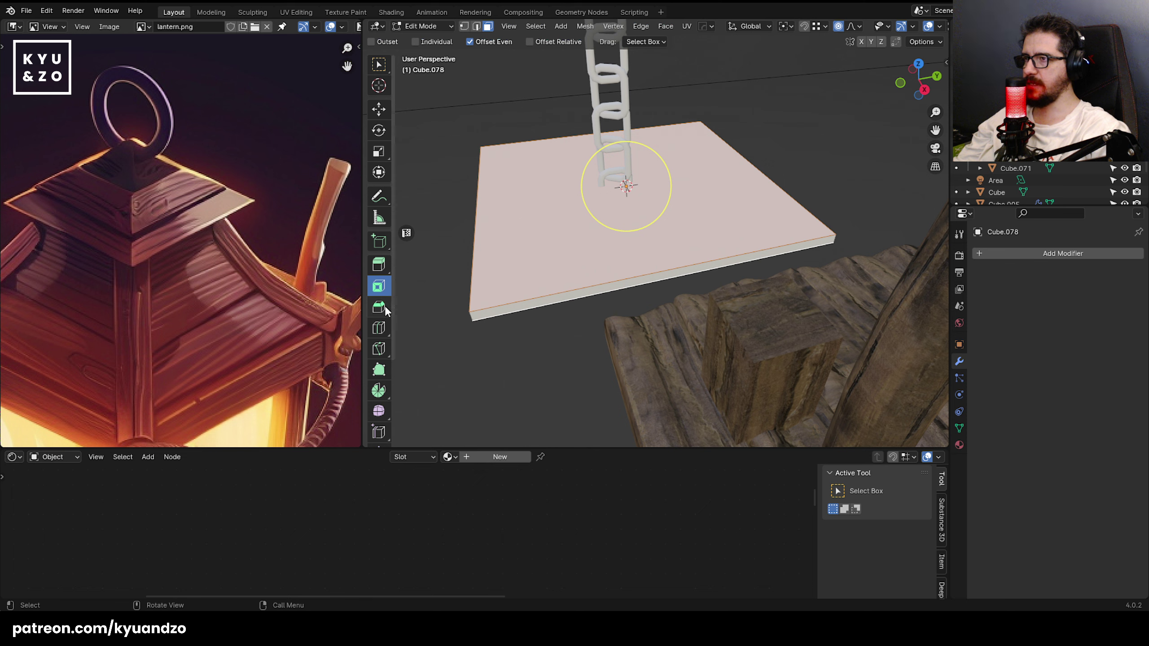
click(384, 309)
click(379, 265)
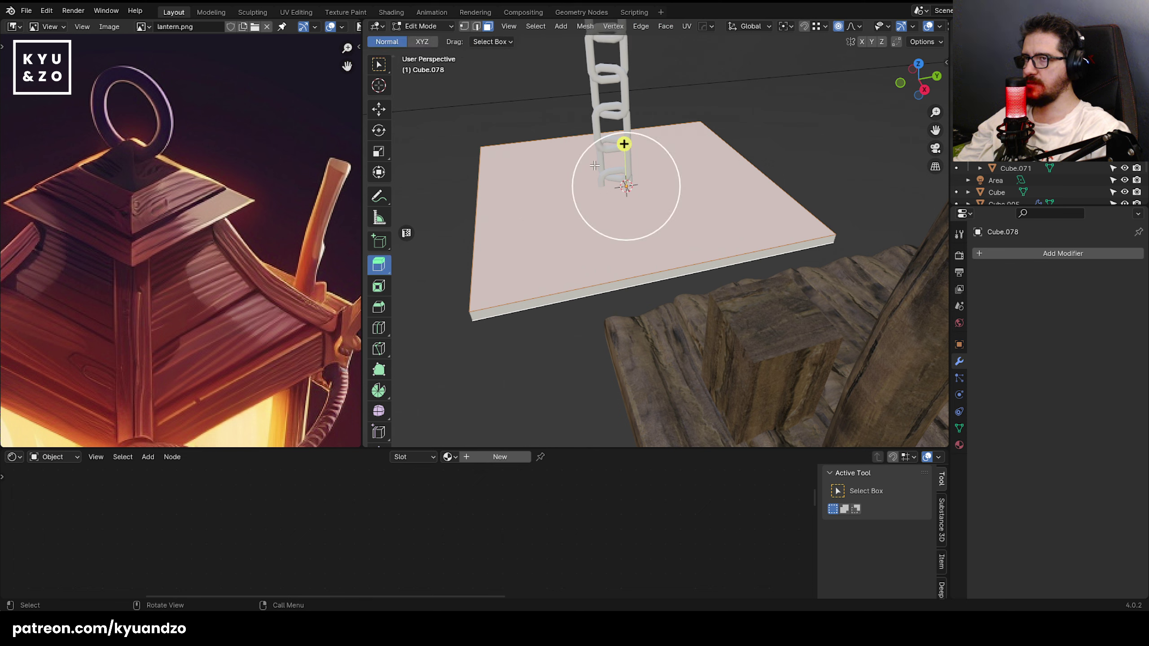
drag(606, 137, 598, 195)
key(ctrl+z)
- Inset the slab's top face with a thickness of 0.09936 m and scale the inner face to 0.624
click(383, 290)
key(s)
drag(857, 268, 857, 268)
key(s)
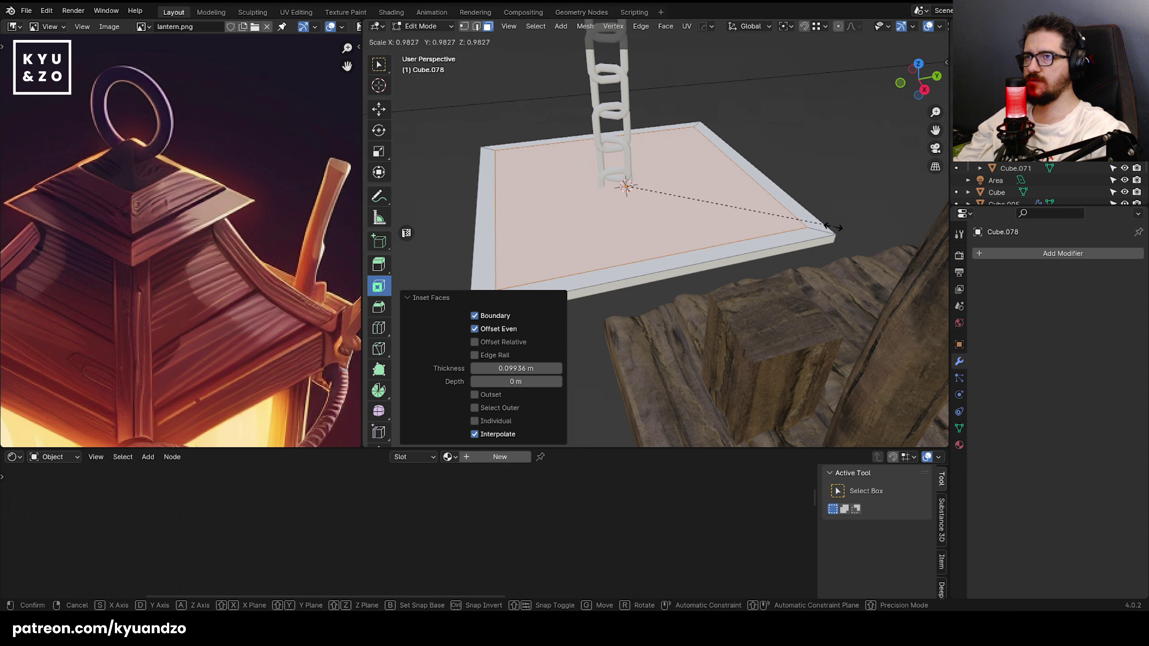
click(763, 222)
- Raise the inner face 0.010113 m along Z and scale it to 0.778
key(g)
key(z)
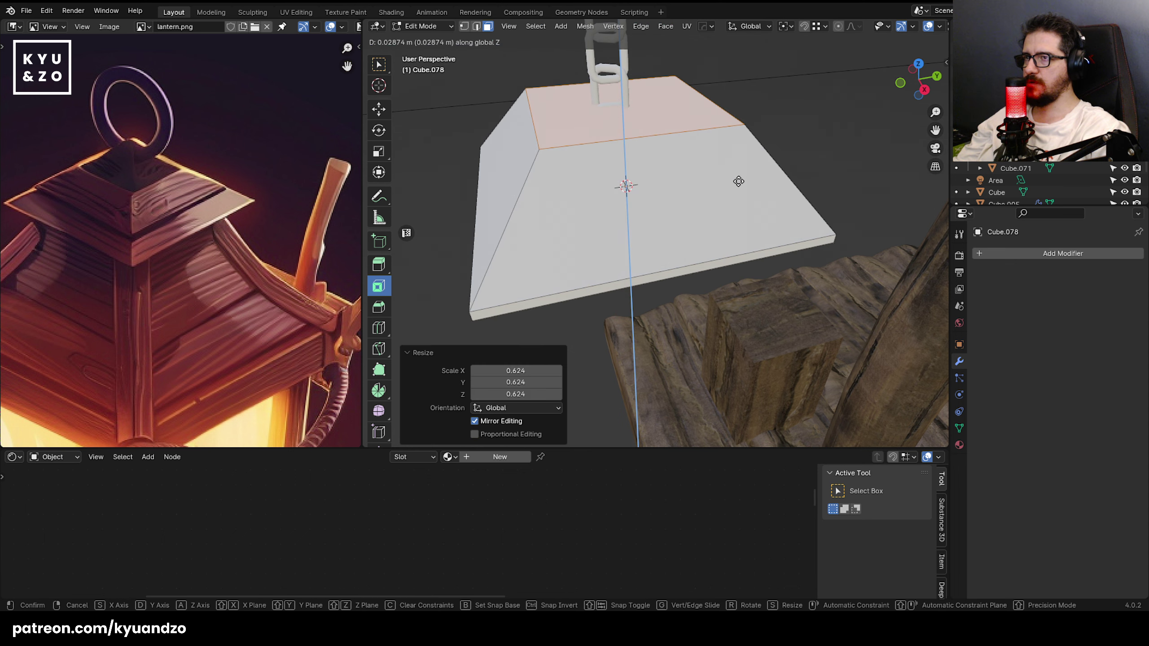
click(738, 225)
key(s)
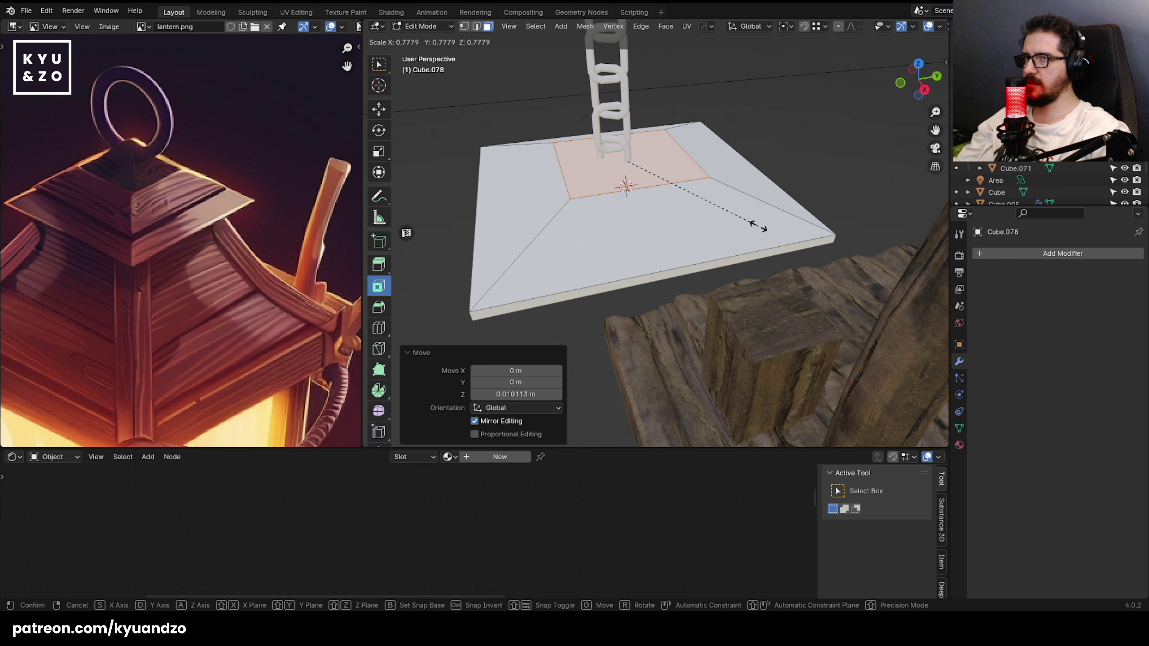
click(757, 226)
- Raise the roof's top face about 0.018 m more along Z, scale it down further and return to Object Mode
middle_drag(757, 226, 750, 147)
key(g)
key(z)
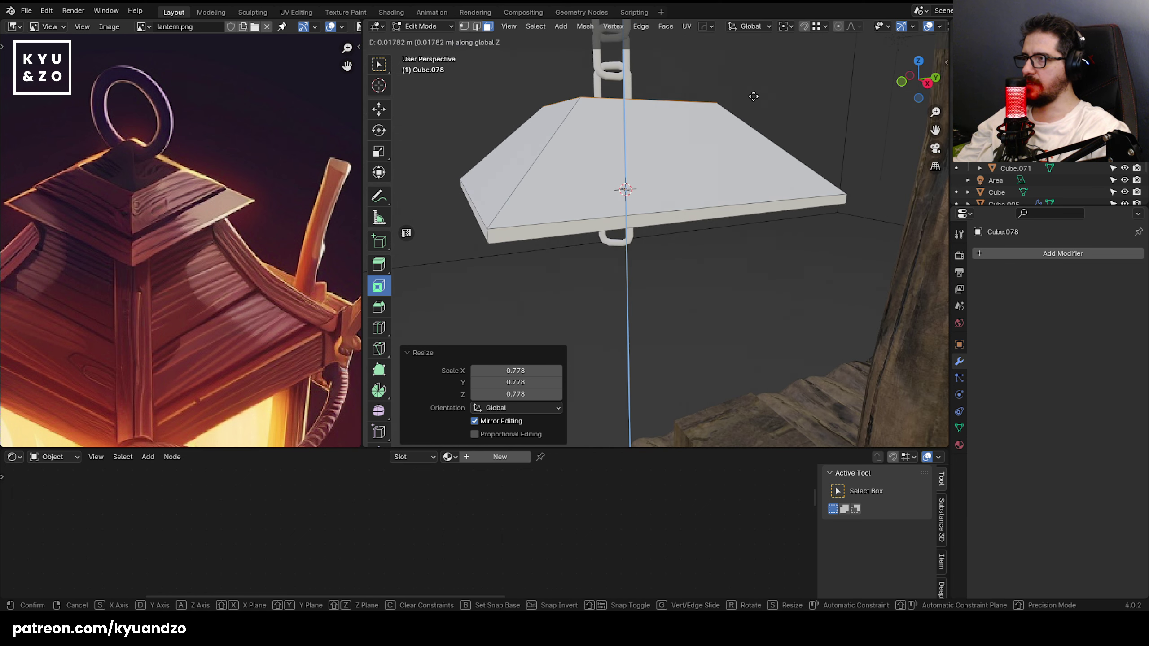
click(752, 102)
key(s)
click(711, 131)
middle_drag(711, 131, 636, 142)
key(Tab)
- Lower the lantern roof below the chain along Z, first by 0.035182 m and again by 0.045849 m
key(g)
key(z)
click(636, 220)
key(g)
key(z)
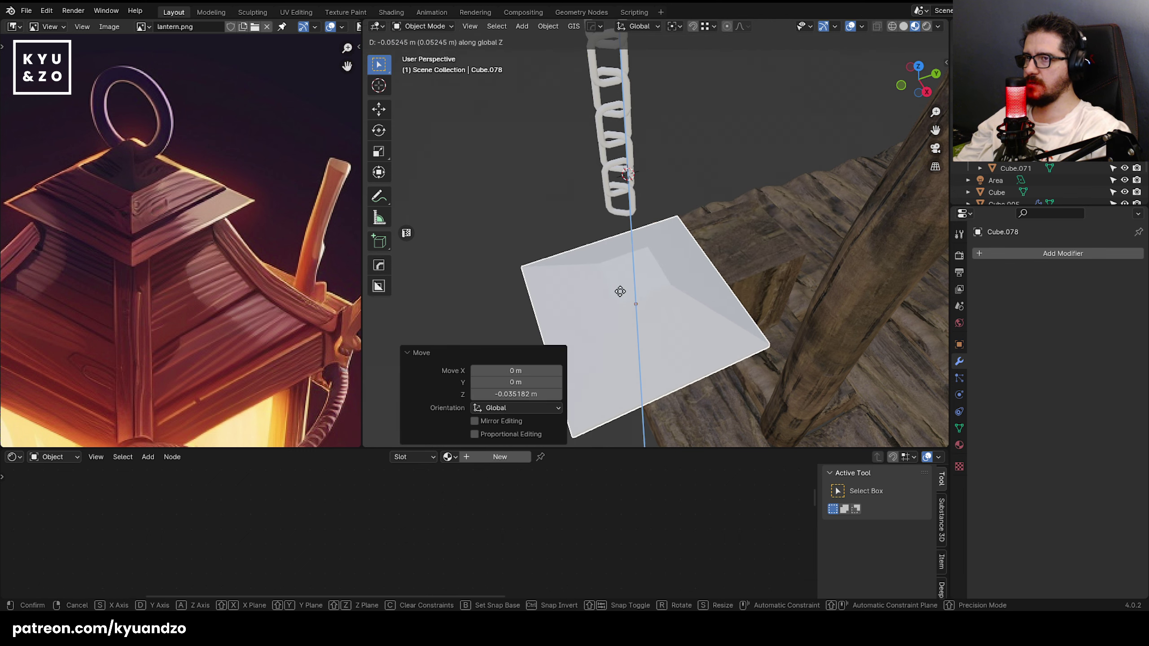
click(620, 289)
middle_drag(620, 290, 593, 215)
- Add a torus at the 3D cursor and scale it down to a small ring, with a last resize of 0.395
key(shift+a)
mouse_move(582, 271)
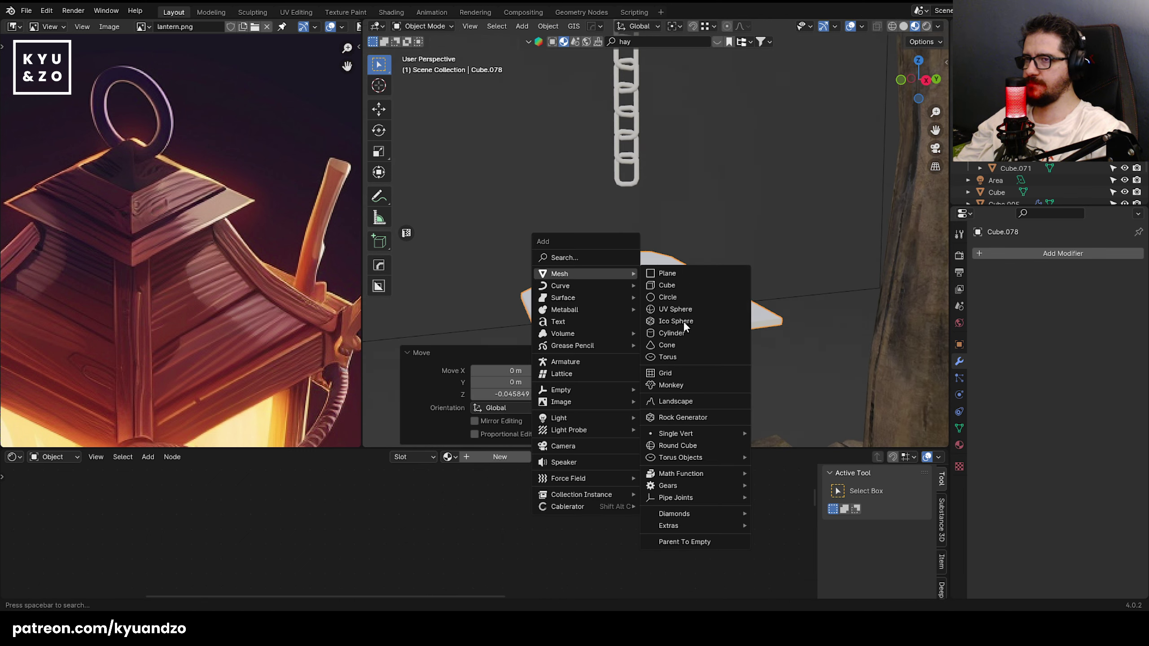
key(Escape)
key(shift+a)
mouse_move(636, 277)
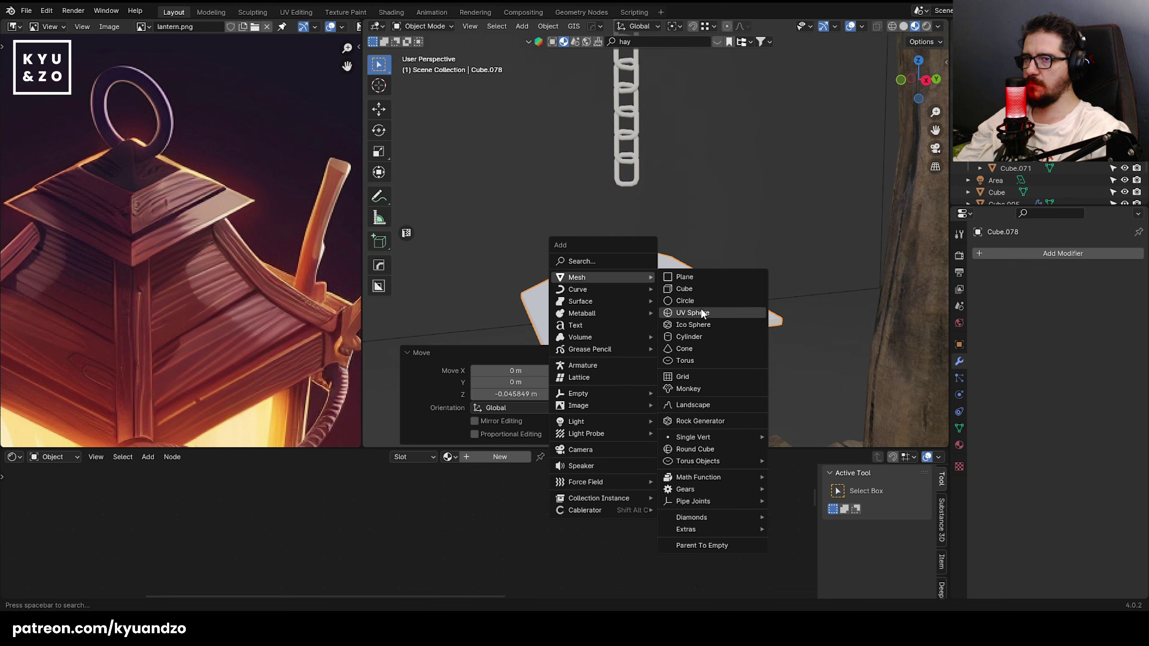
click(707, 360)
key(s)
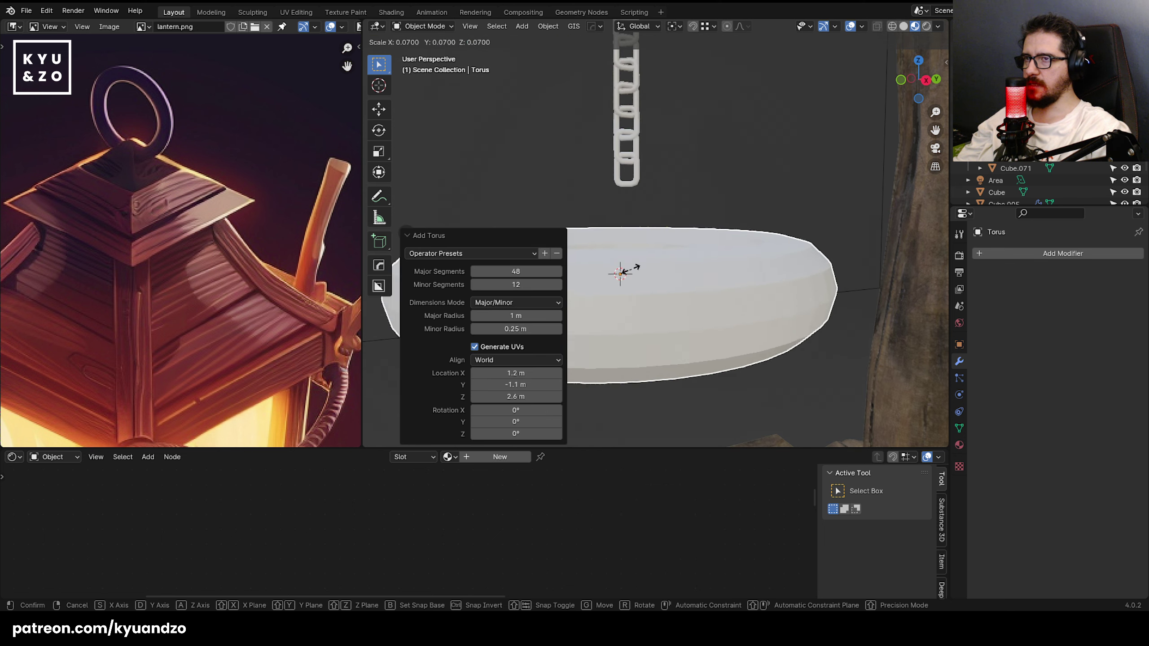
click(697, 251)
- Stand the torus upright by rotating it 90° about X and 90° about Z
key(r)
key(s)
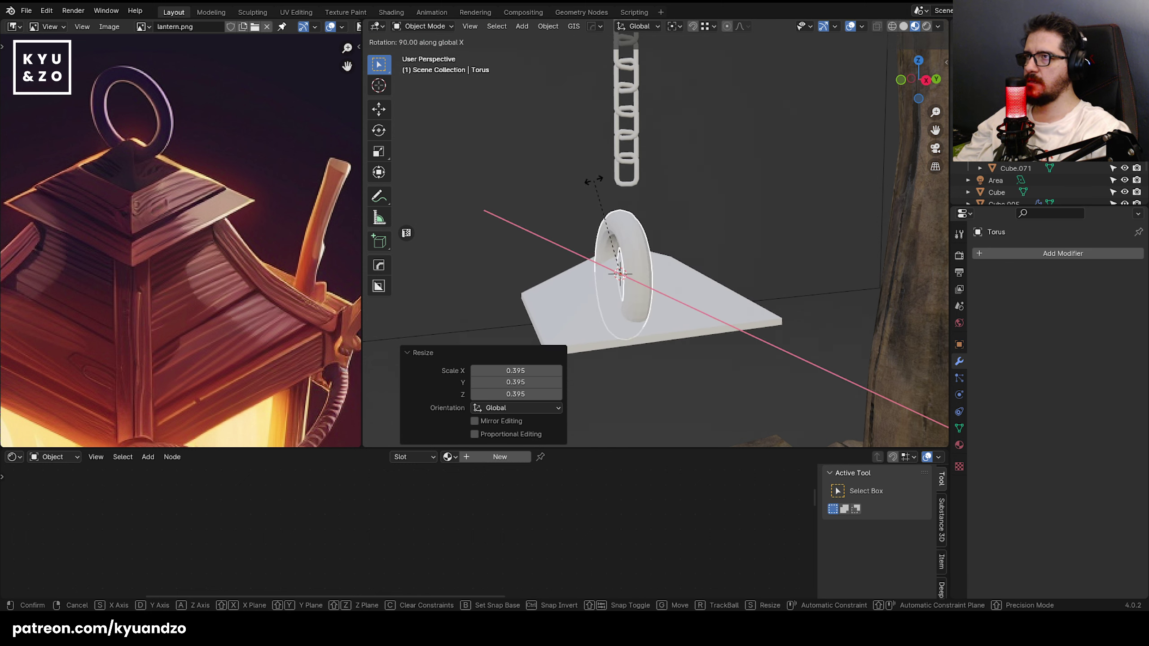
click(593, 181)
key(r)
key(z)
click(647, 179)
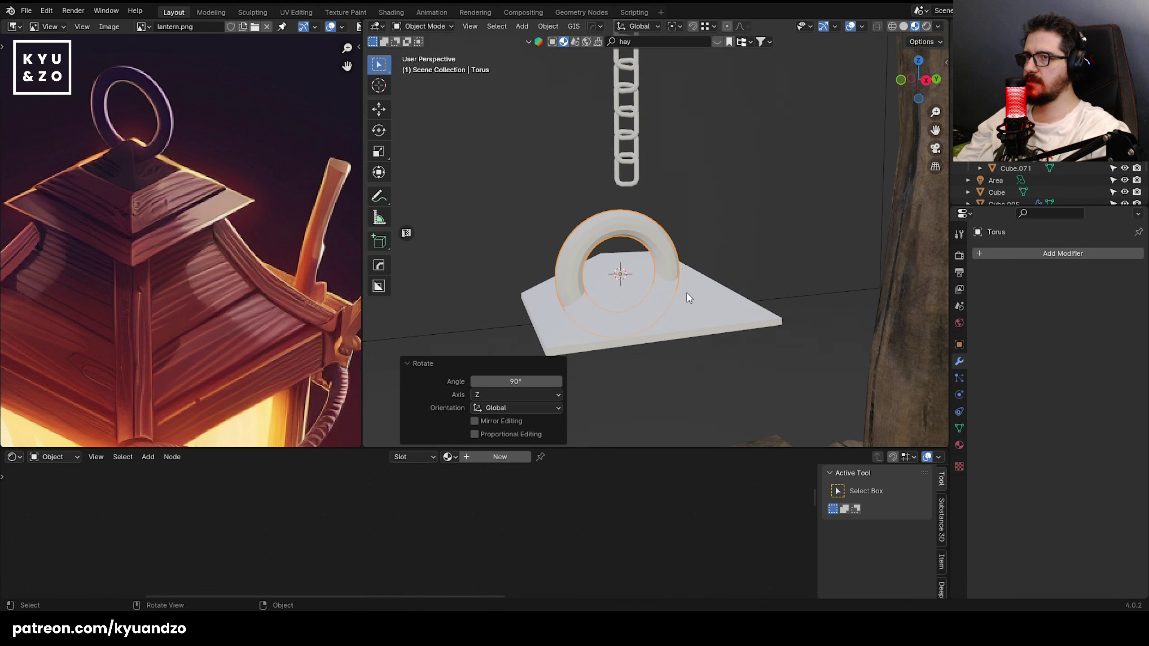
- Align the torus to the roof's center along the X and Y axes
shift+click(686, 294)
key(alt+a)
shift+click(535, 410)
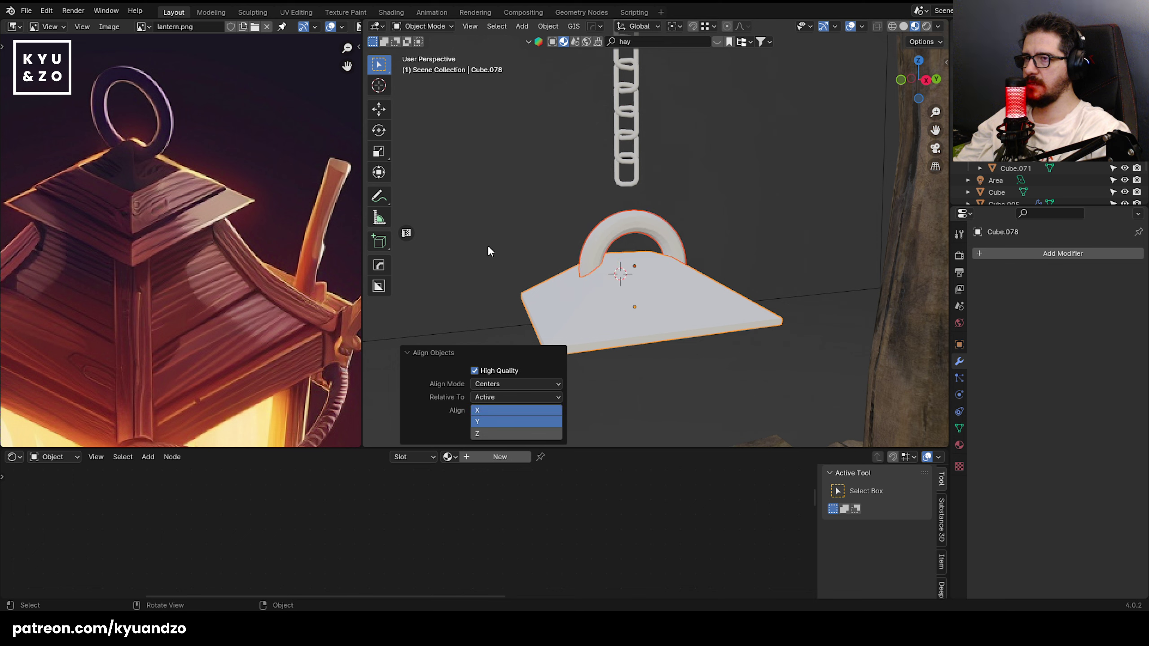
- Raise the ring 0.024485 m along Z above the roof and reduce its size
click(612, 236)
key(g)
key(z)
click(630, 196)
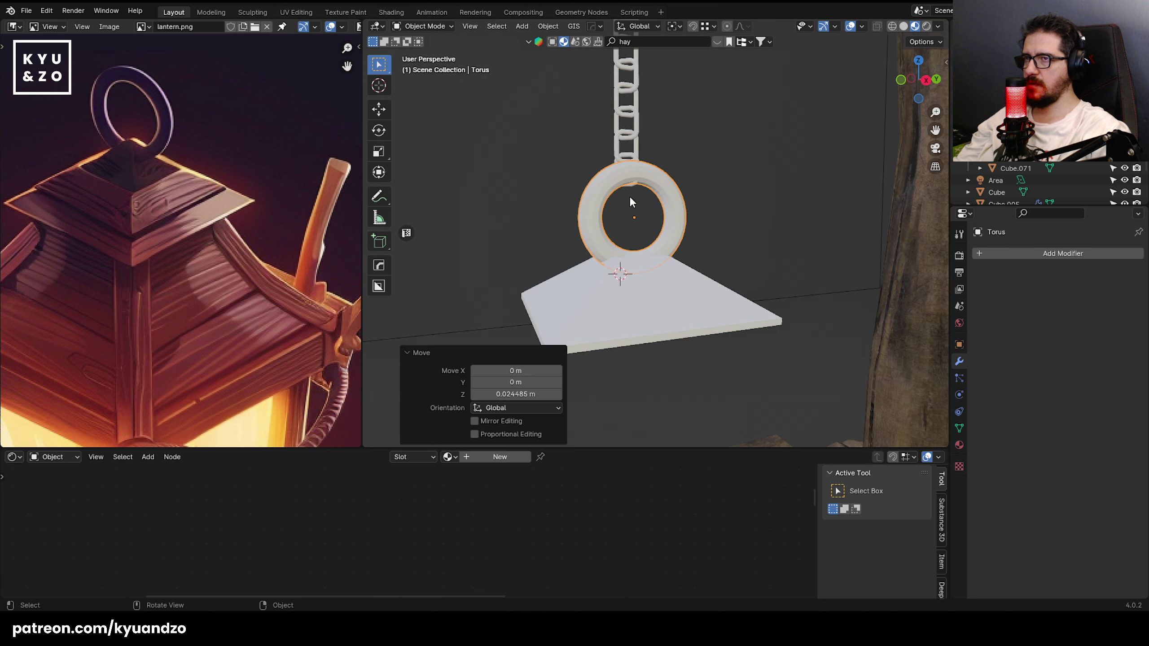
key(s)
click(716, 241)
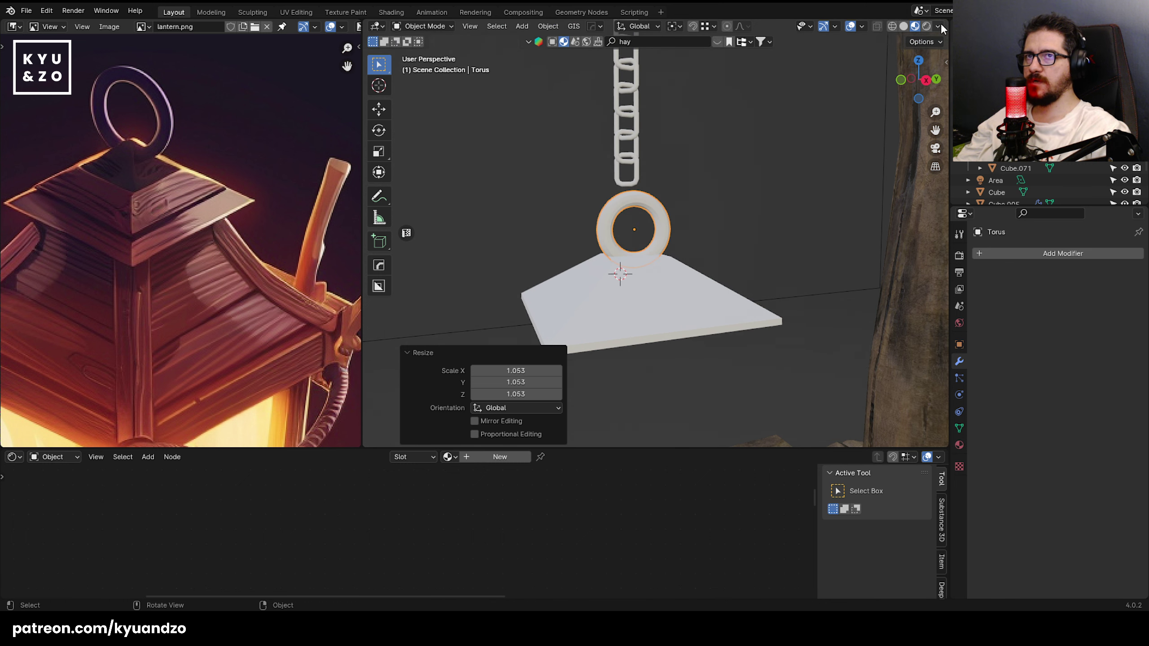
- Switch the viewport to solid shading and apply Shade Auto Smooth to the ring
click(904, 26)
click(643, 234)
click(658, 209)
right_click(658, 209)
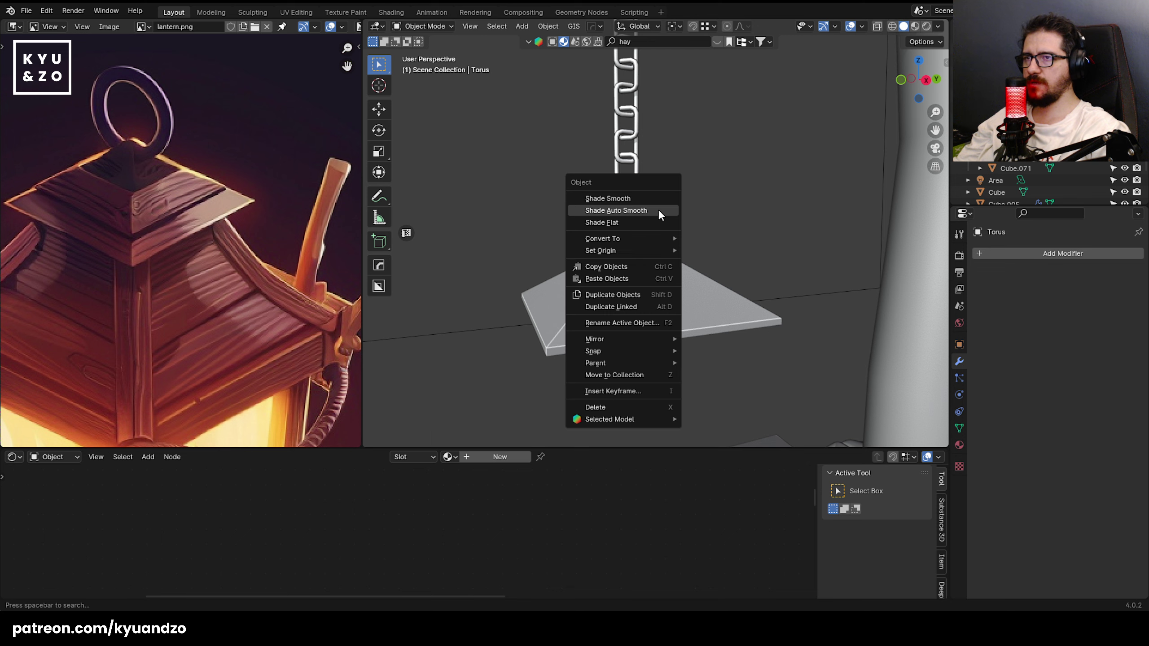
click(657, 210)
scroll(668, 224, up, 3)
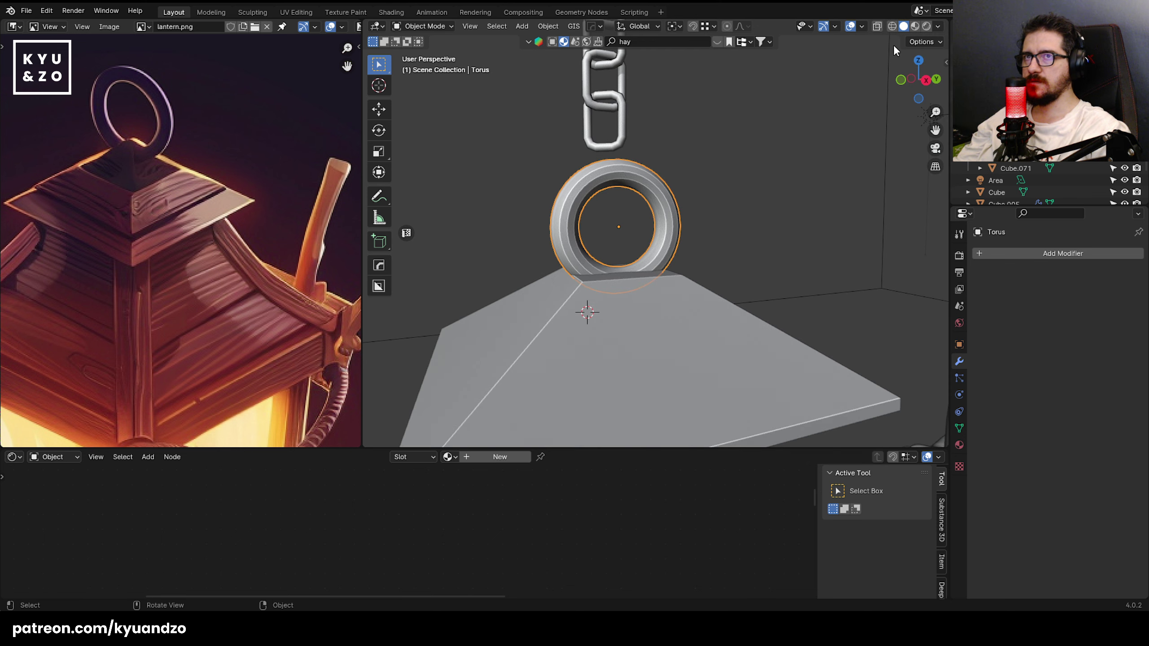
- Set the viewport cavity's world-space ridge to 1.545 and valley to 1.318, screen-space valley to 1.967, and raise the screen-space ridge
click(938, 27)
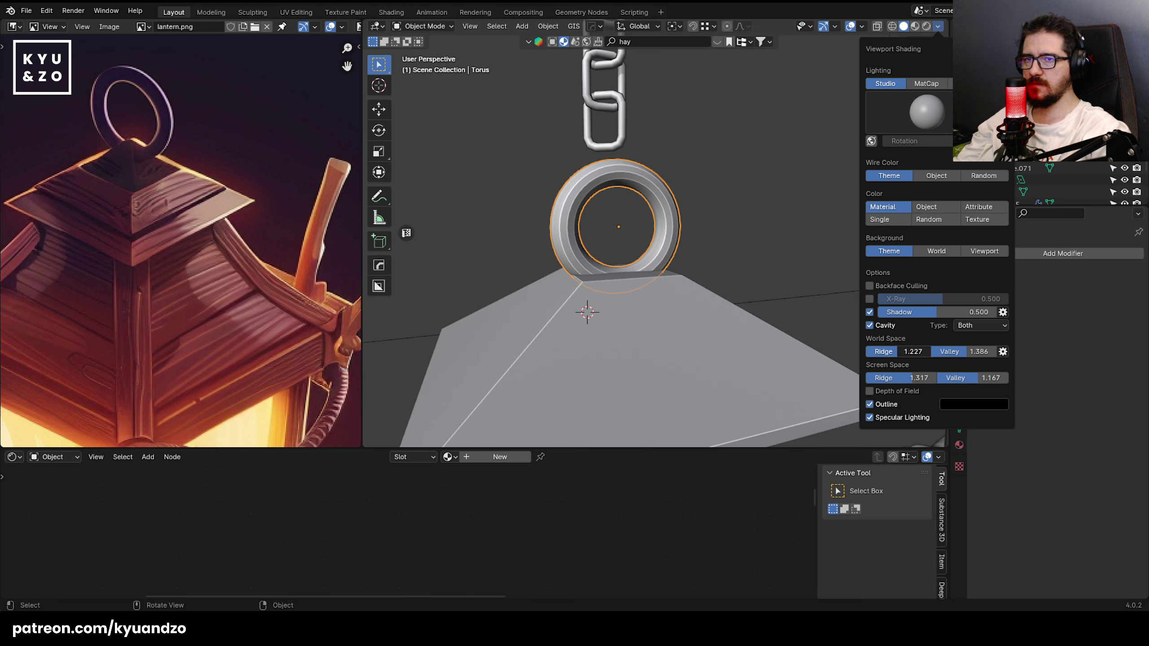
drag(995, 352, 965, 352)
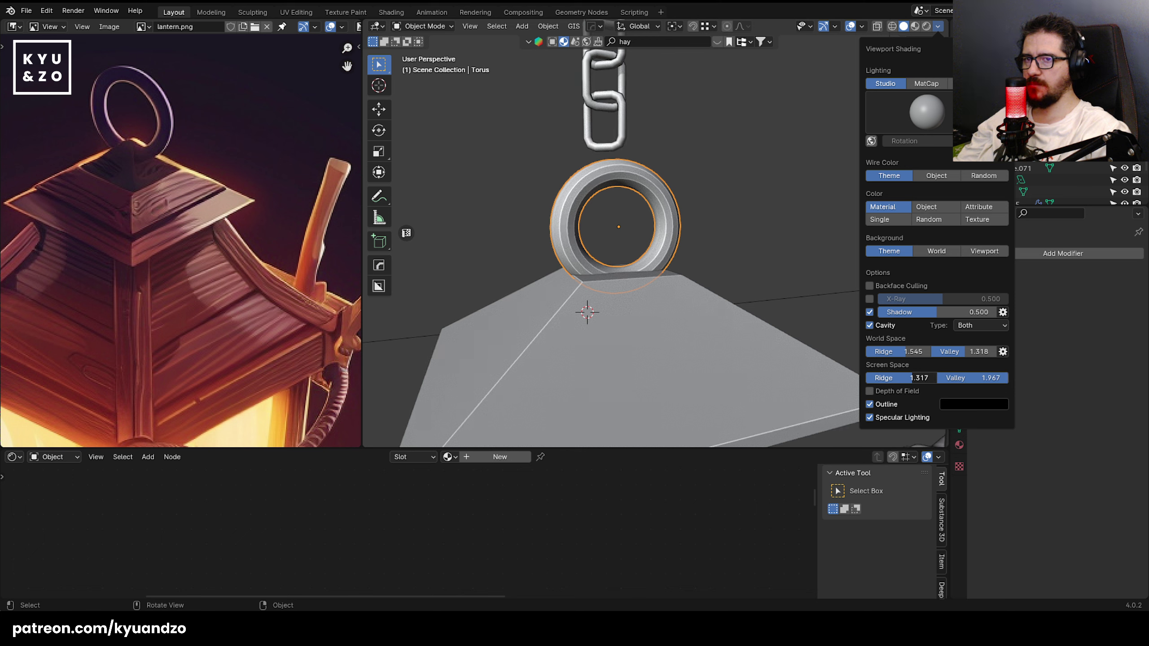
mouse_move(912, 378)
mouse_down()
mouse_move(872, 378)
mouse_move(928, 377)
mouse_up()
key(alt+a)
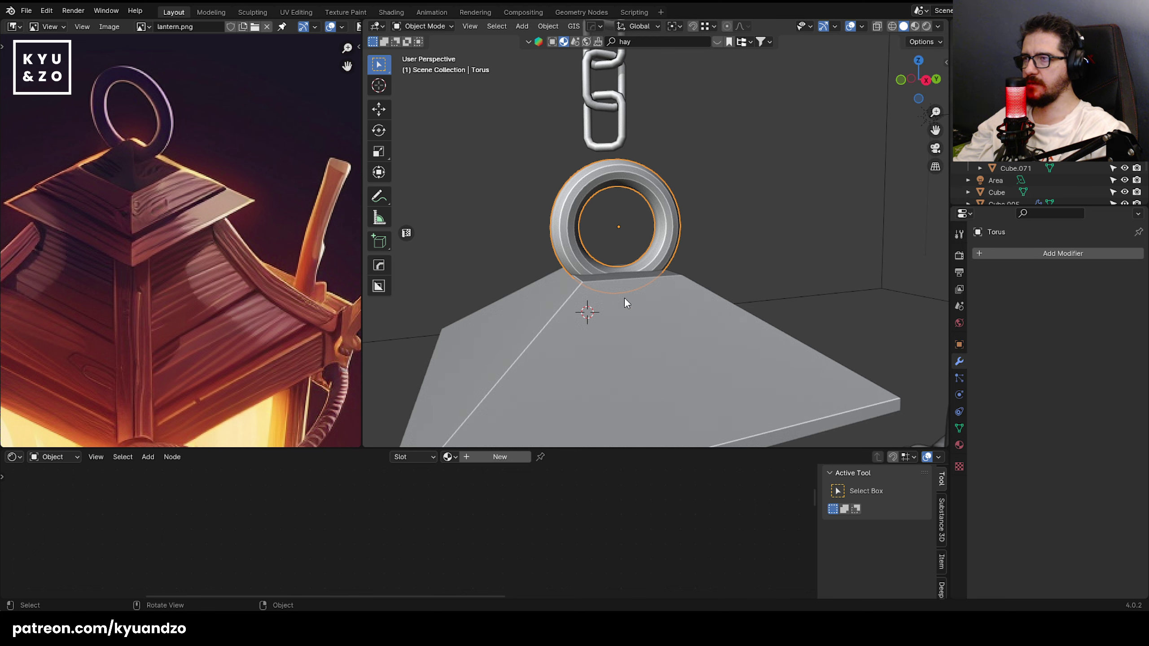
- Raise the ring along Z so it sits between the roof's top and the chain's lowest link, and deselect it
middle_drag(624, 299, 640, 317)
key(g)
key(z)
click(645, 290)
key(alt+a)
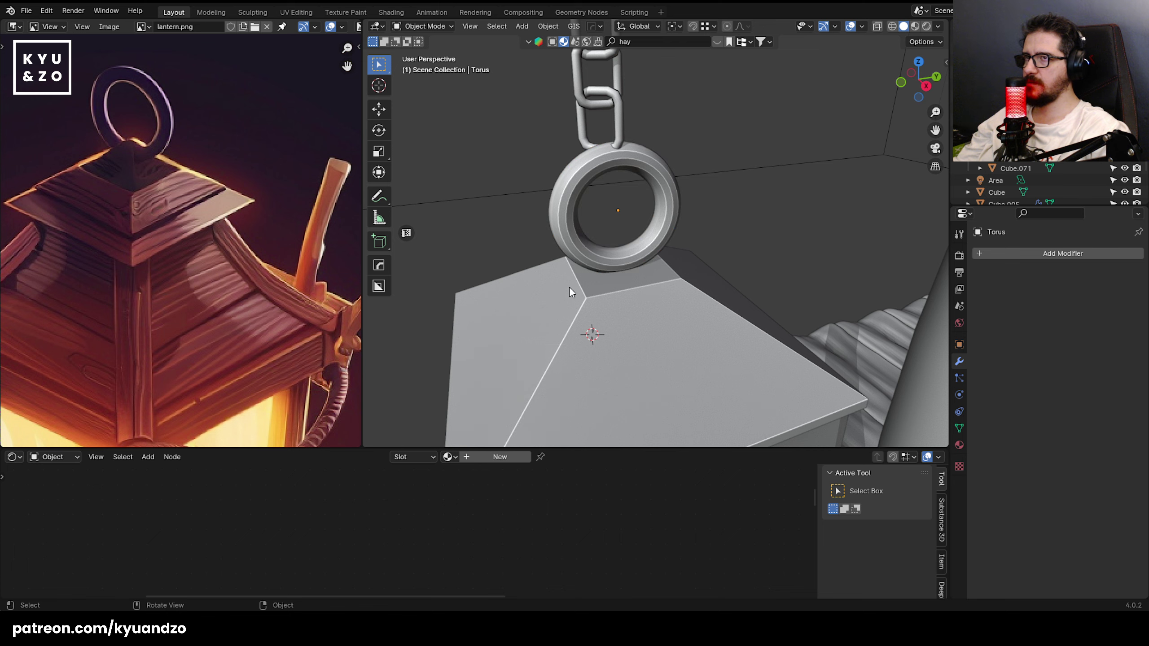
- Select the roof and ring together and move them 0.027595 m up along Z
scroll(578, 284, down, 4)
scroll(578, 284, up, 1)
click(559, 327)
shift+middle_drag(558, 326, 555, 255)
shift+click(650, 185)
scroll(649, 185, down, 1)
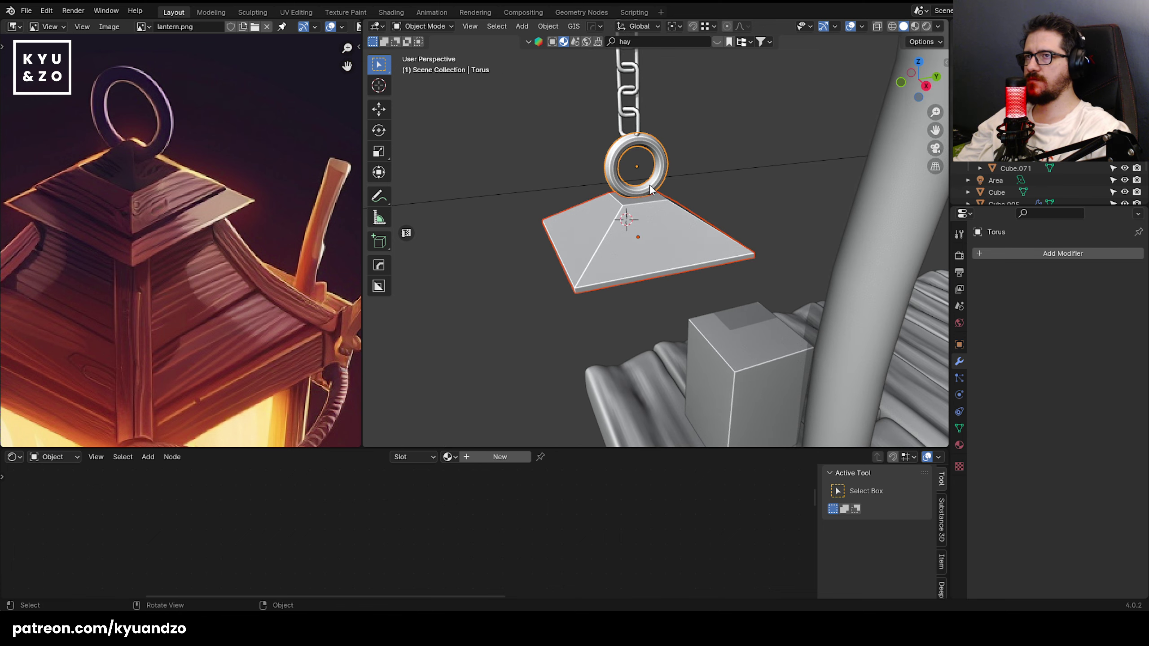
shift+middle_drag(644, 136, 645, 274)
scroll(646, 274, down, 12)
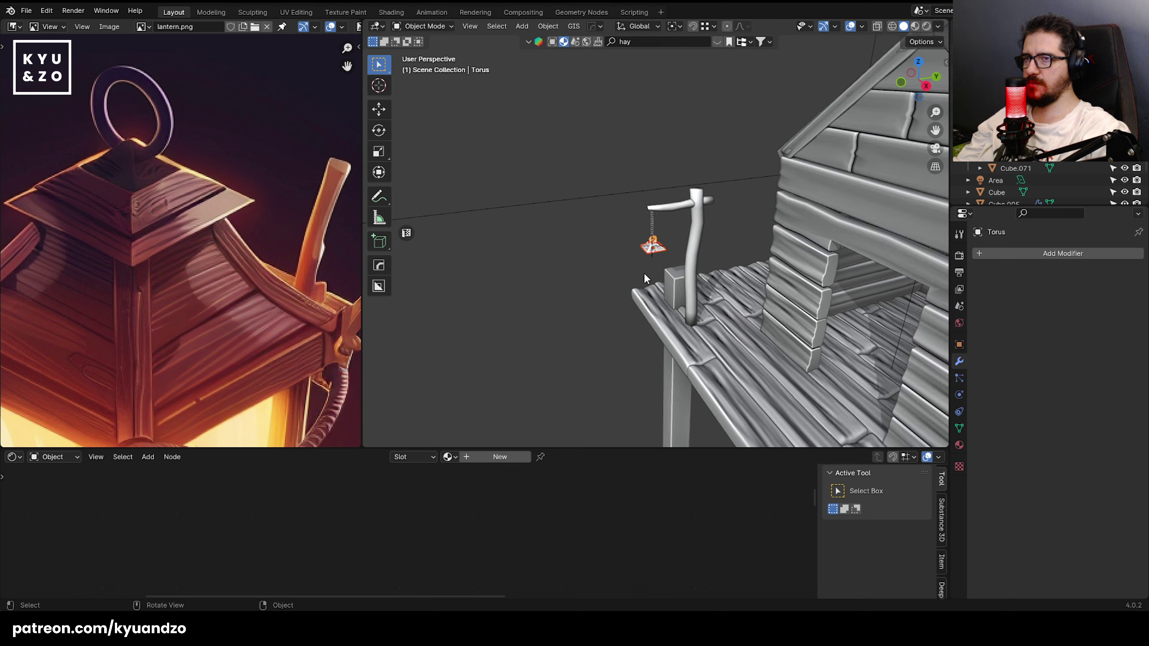
scroll(644, 273, up, 4)
key(g)
key(a)
click(643, 259)
- Raise the roof and ring another 0.021896 m along Z so the ring overlaps the chain's lower links
scroll(642, 260, down, 4)
scroll(642, 265, up, 7)
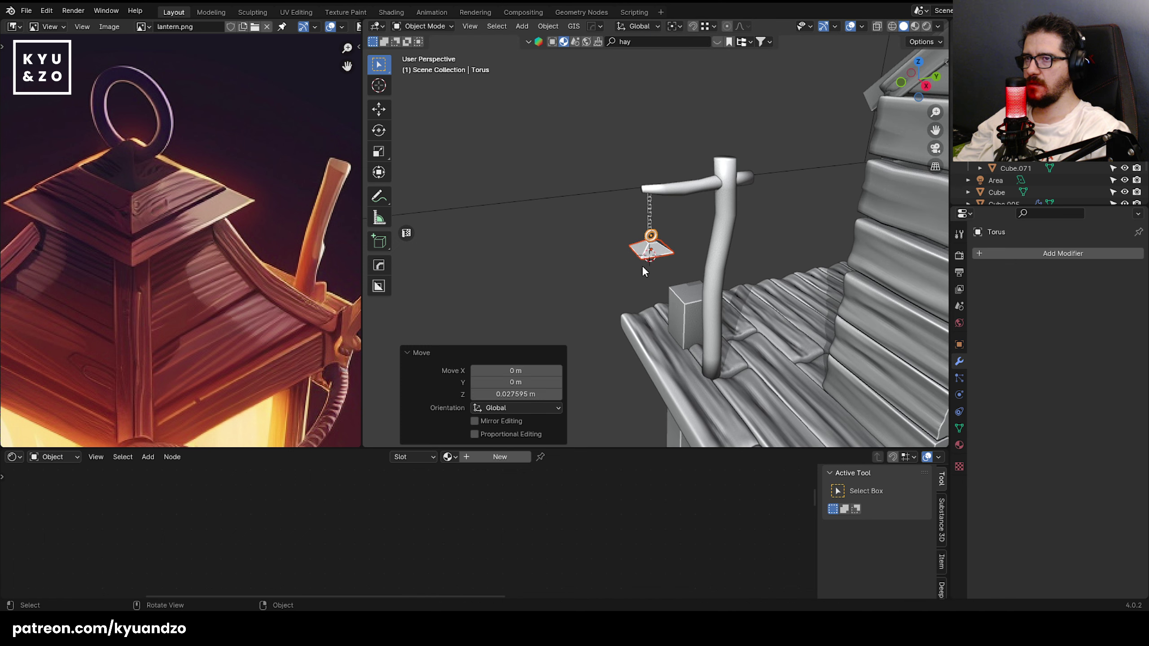
key(g)
key(z)
click(700, 263)
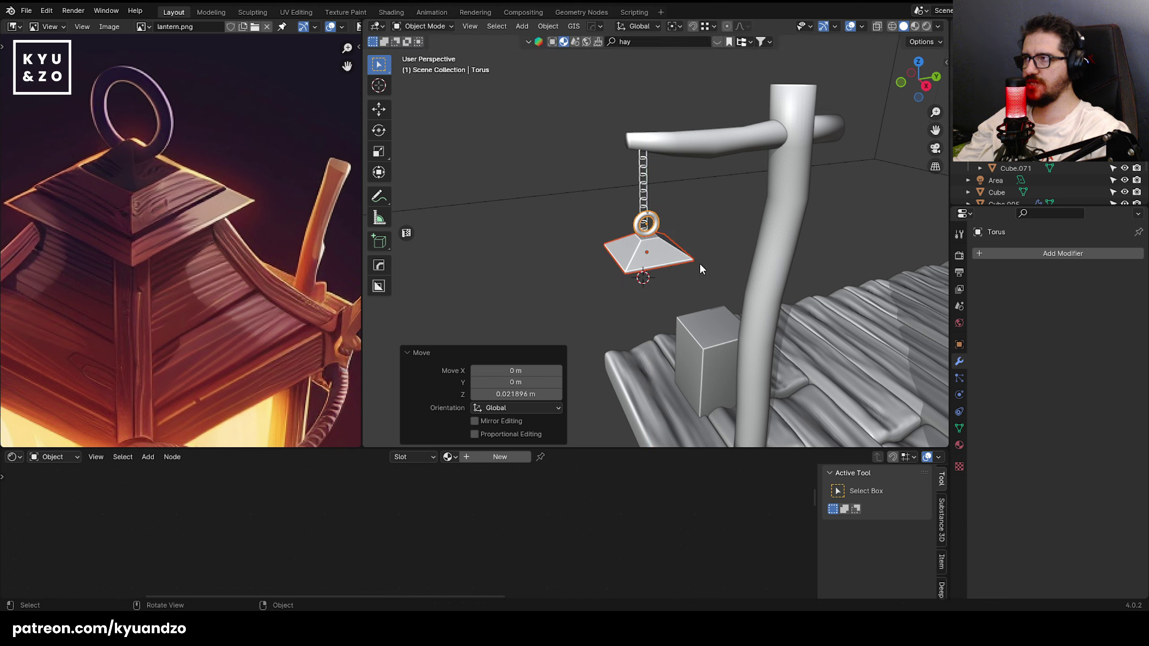
middle_drag(699, 262, 621, 272)
scroll(737, 274, down, 5)
scroll(620, 271, up, 8)
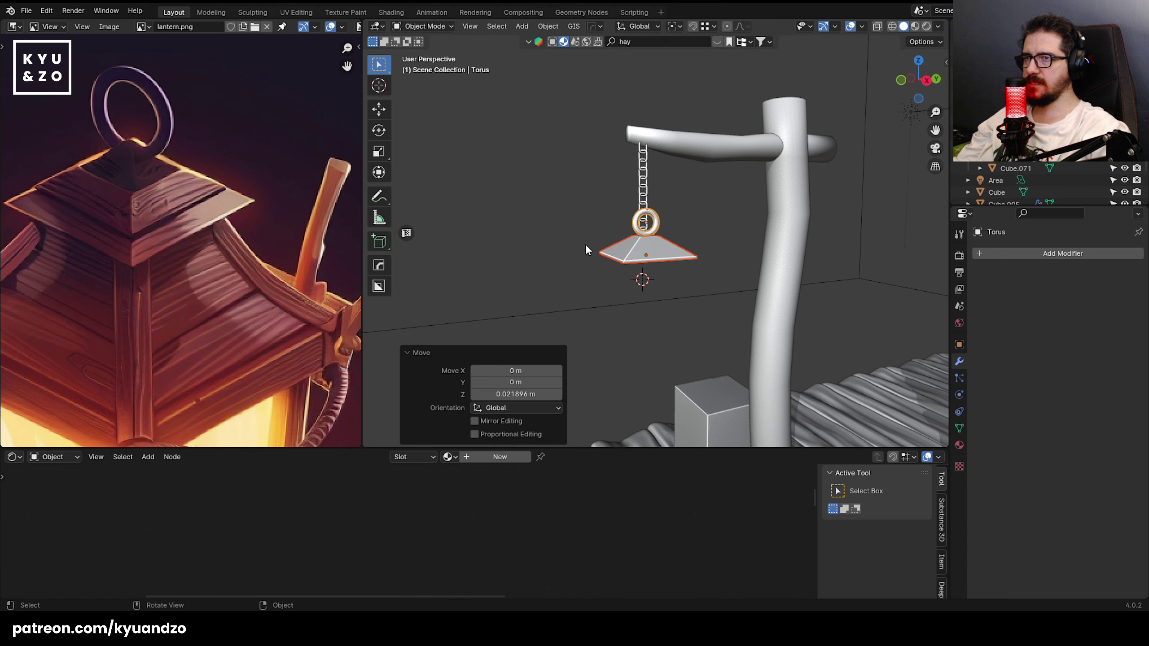
- Delete the chain's four lowest links, which overlap the ring and roof, and return to Object Mode
click(642, 191)
scroll(633, 195, up, 10)
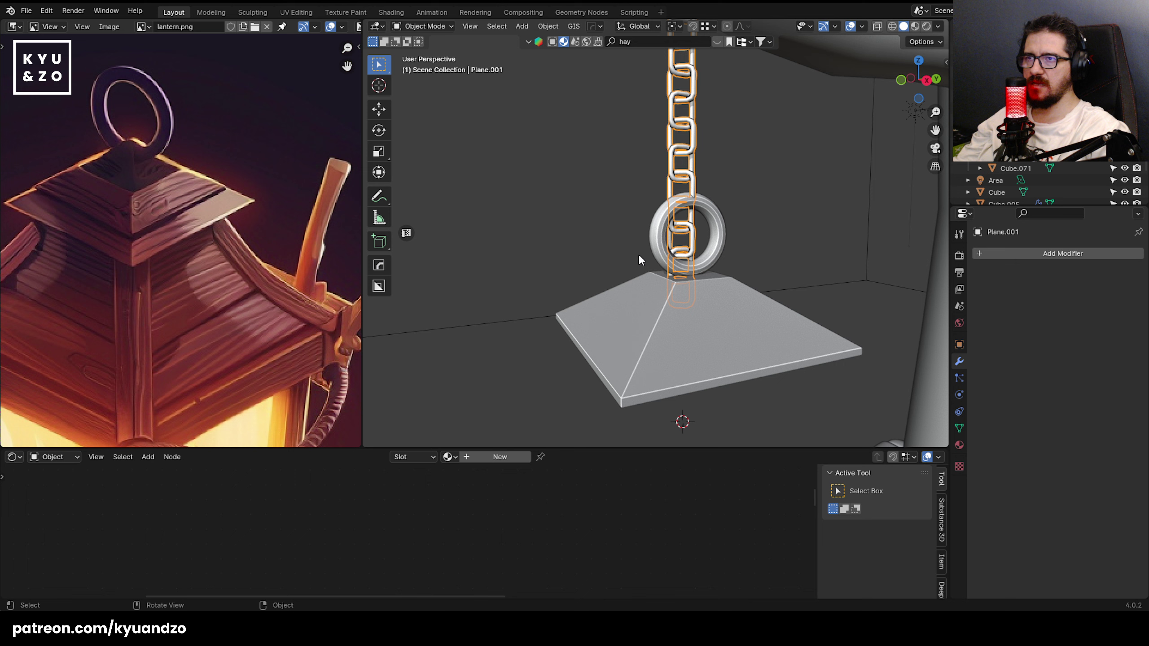
key(Tab)
key(alt+z)
middle_drag(624, 289, 578, 384)
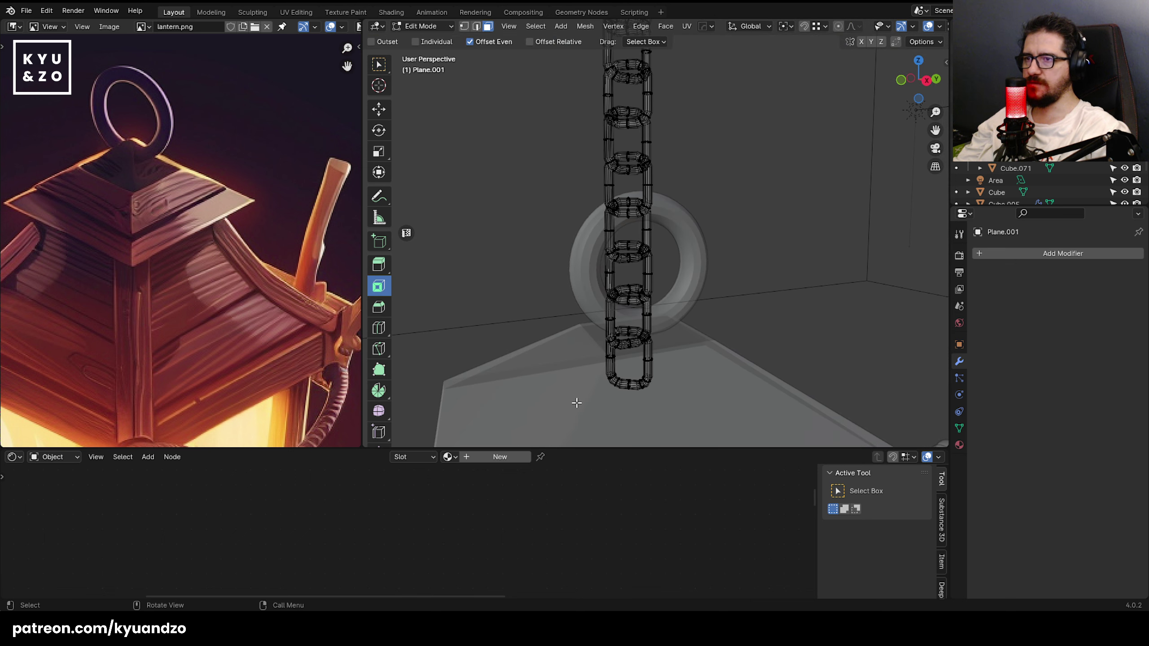
drag(582, 407, 713, 240)
key(ctrl+KP_Add)
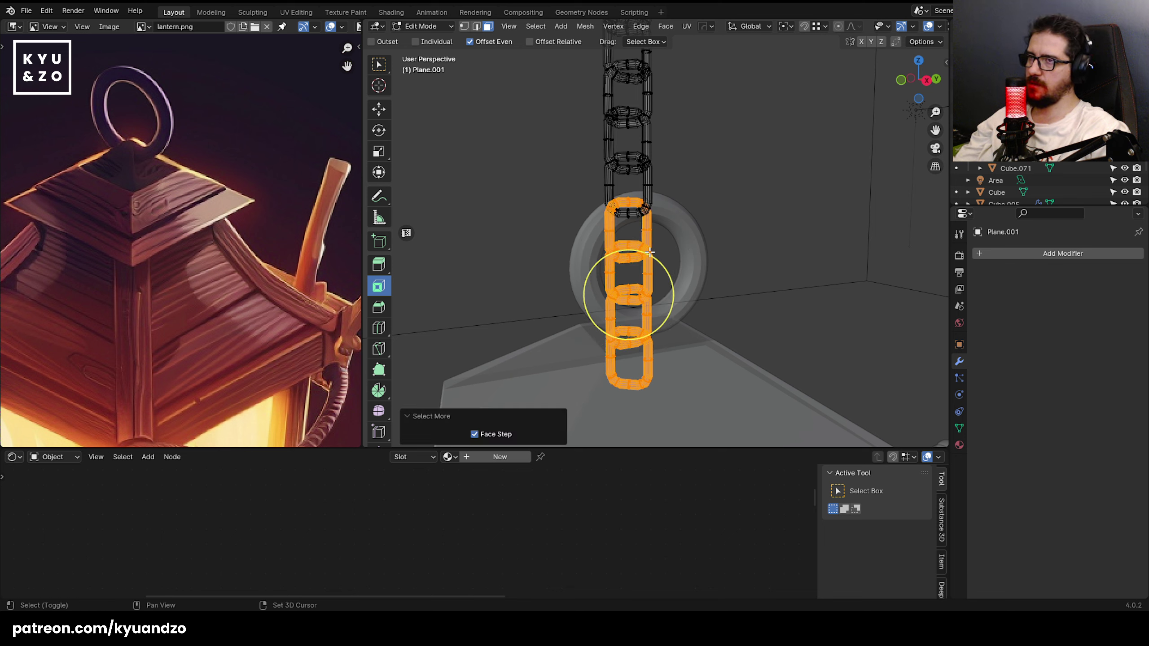
key(x)
click(649, 252)
key(Tab)
- Scale the whole chain up uniformly by 1.908
click(569, 234)
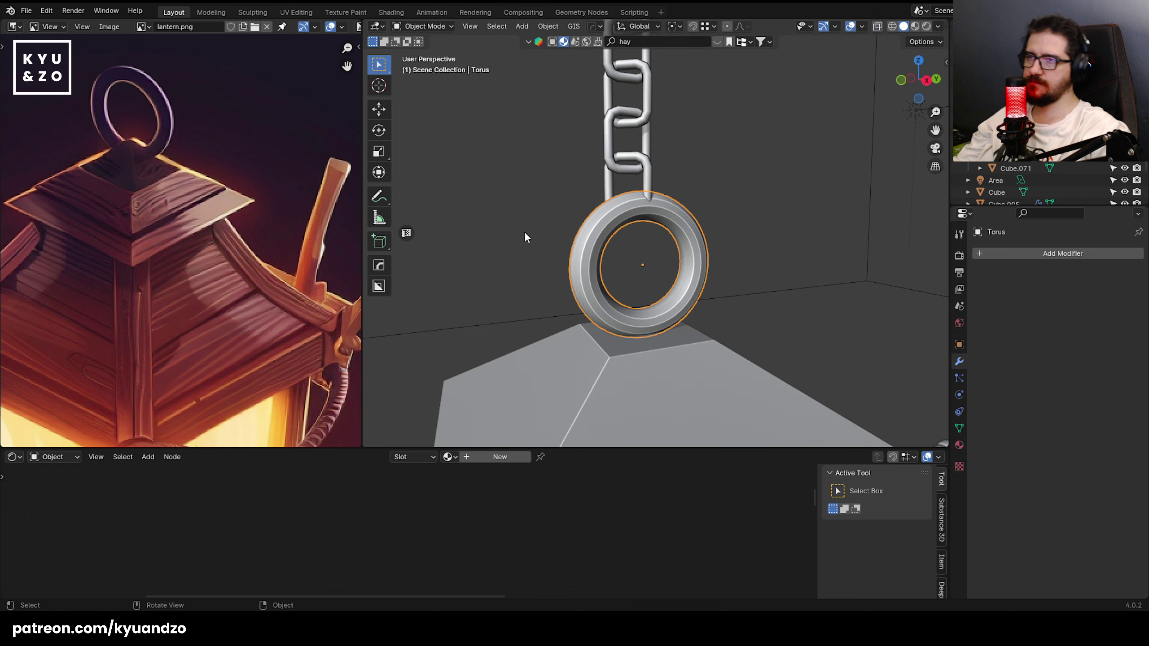
click(613, 179)
key(KP_Decimal)
key(s)
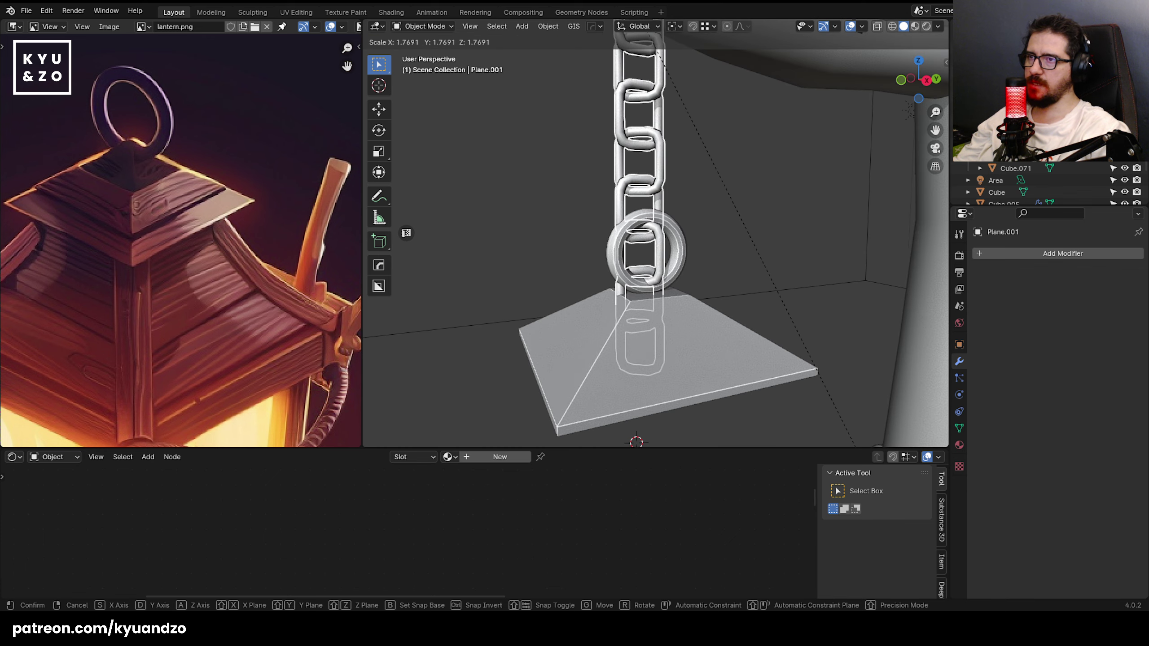
click(697, 217)
scroll(697, 217, down, 5)
scroll(691, 172, up, 3)
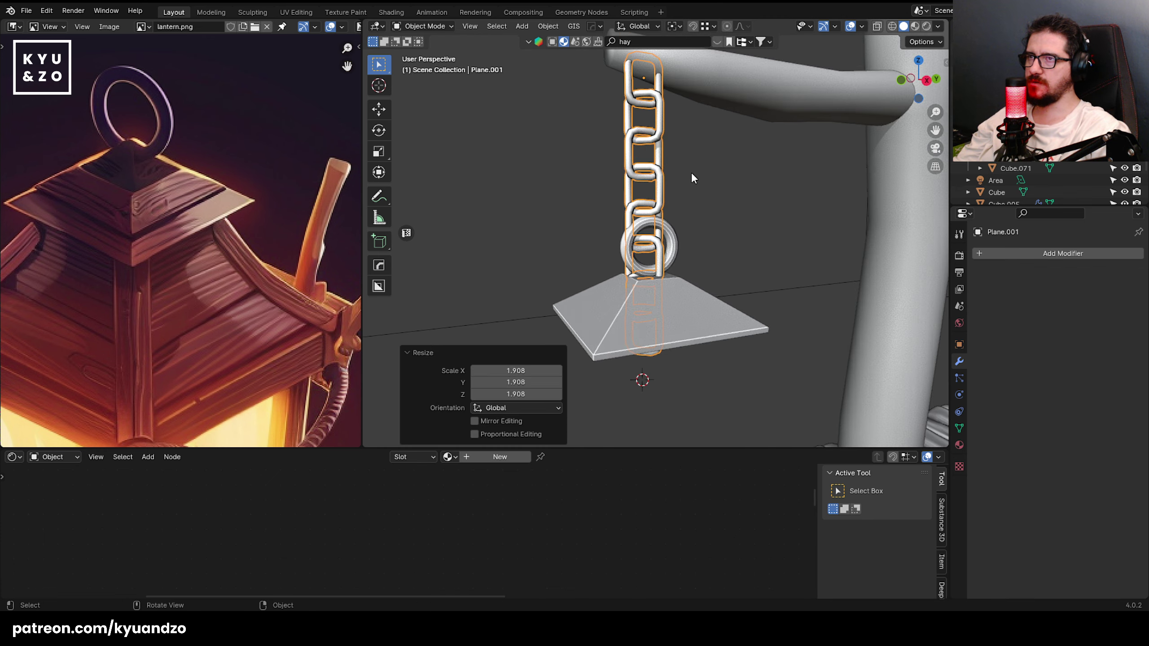
- Move the chain by -0.004869 m along Z, rotate it about global Z, and deselect it
scroll(691, 172, up, 1)
key(g)
key(z)
click(711, 179)
scroll(709, 176, down, 4)
mouse_move(731, 53)
middle_down()
mouse_move(844, 110)
mouse_move(734, 71)
middle_up()
scroll(684, 206, up, 5)
key(r)
key(z)
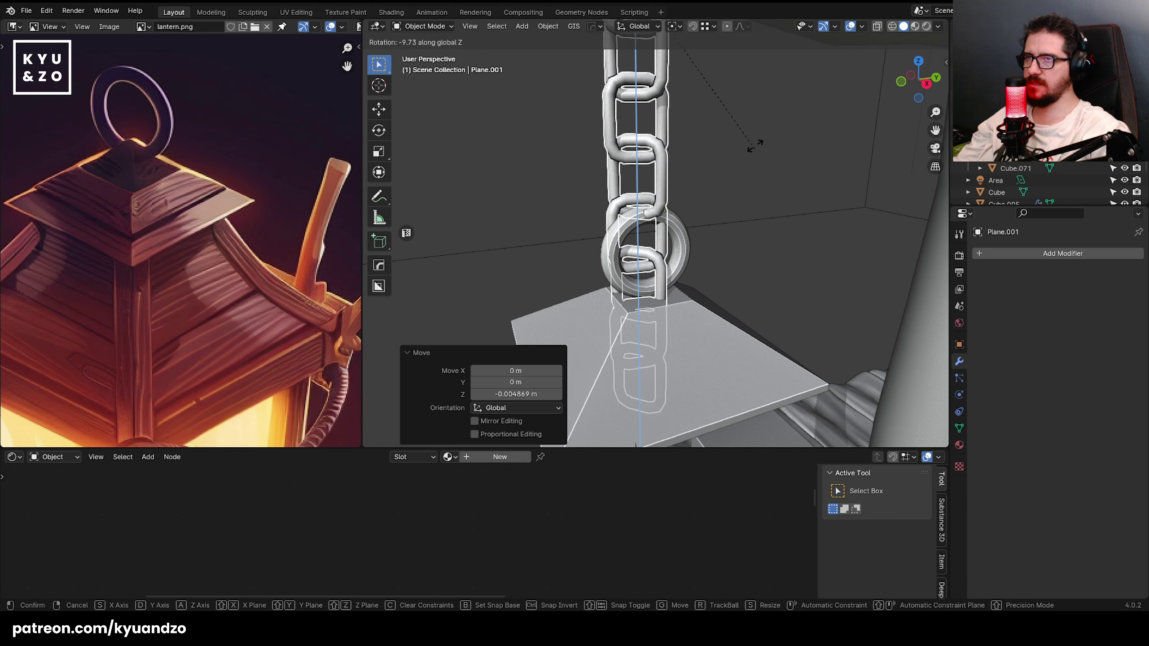
click(737, 41)
click(594, 232)
- Scale the chain up uniformly by a further 1.087
shift+middle_drag(634, 206, 645, 202)
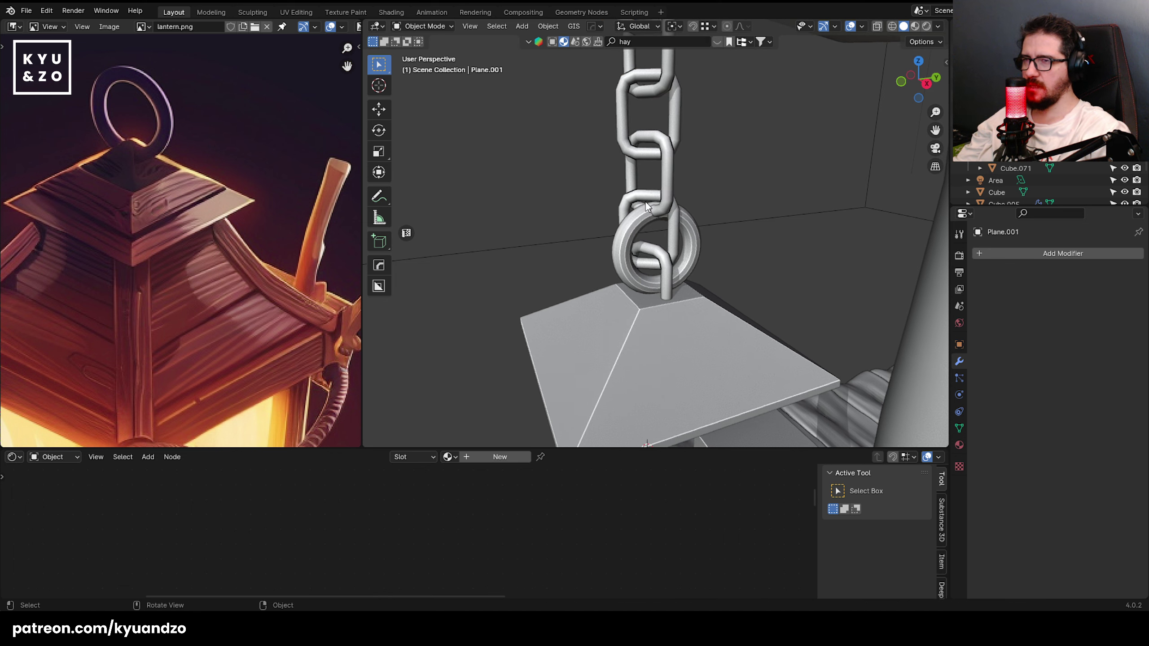
scroll(646, 207, up, 2)
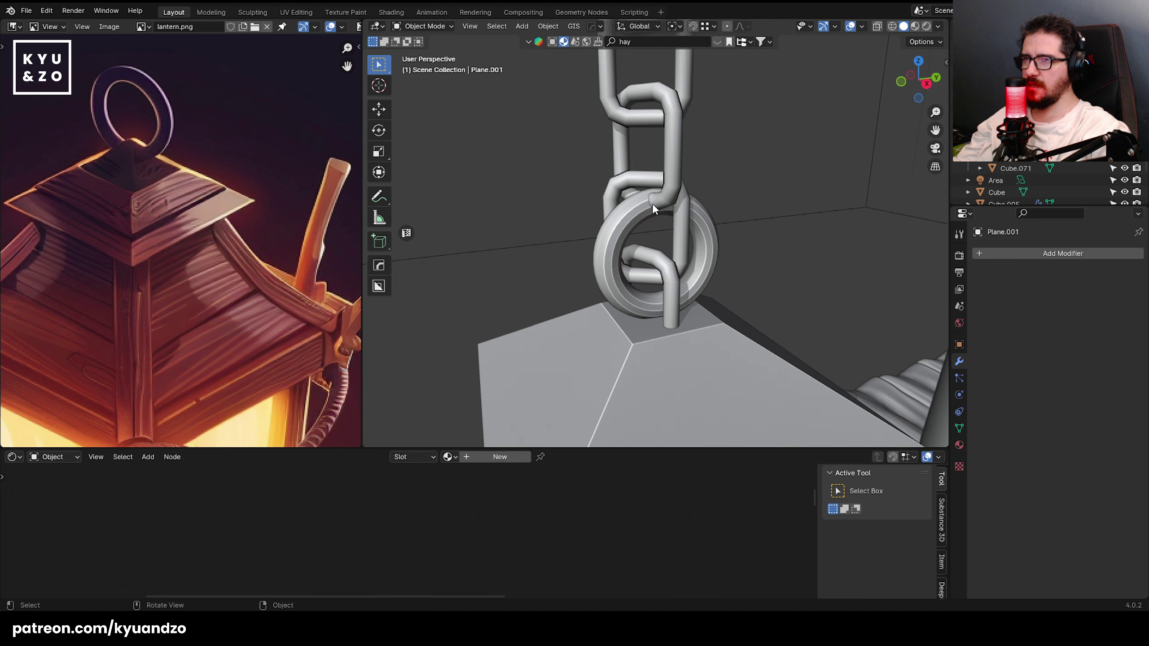
scroll(626, 207, down, 1)
click(626, 207)
key(s)
click(673, 270)
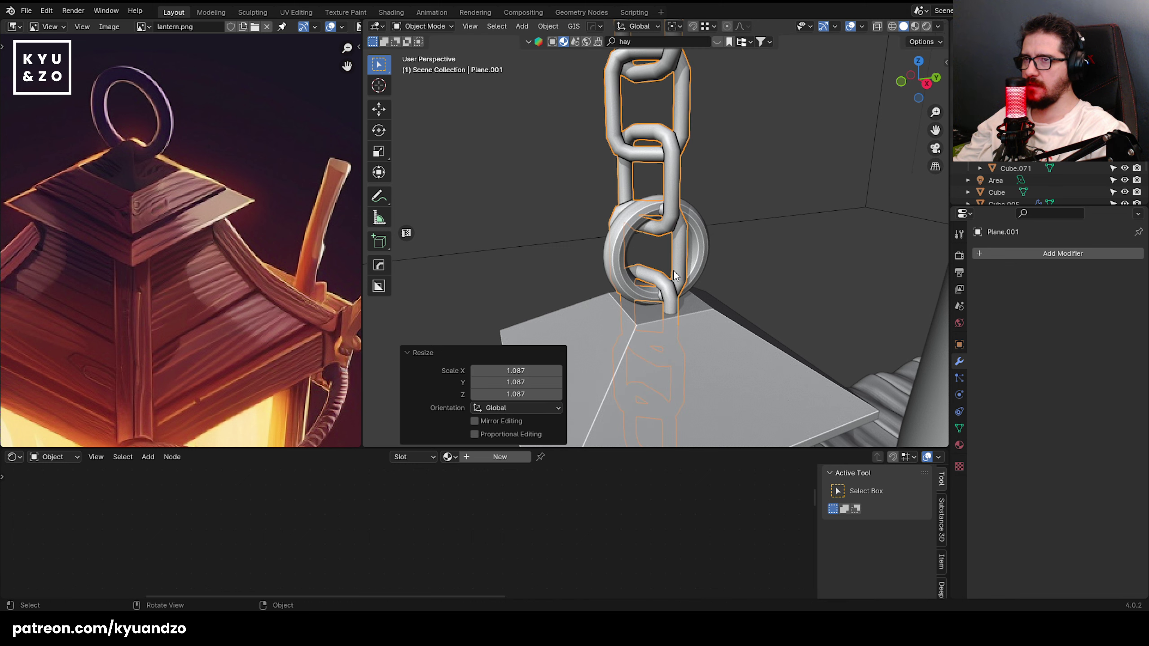
- Delete the three lowest chain links that hang through and below the roof
key(Tab)
click(674, 269)
key(alt+z)
shift+middle_drag(629, 301, 616, 200)
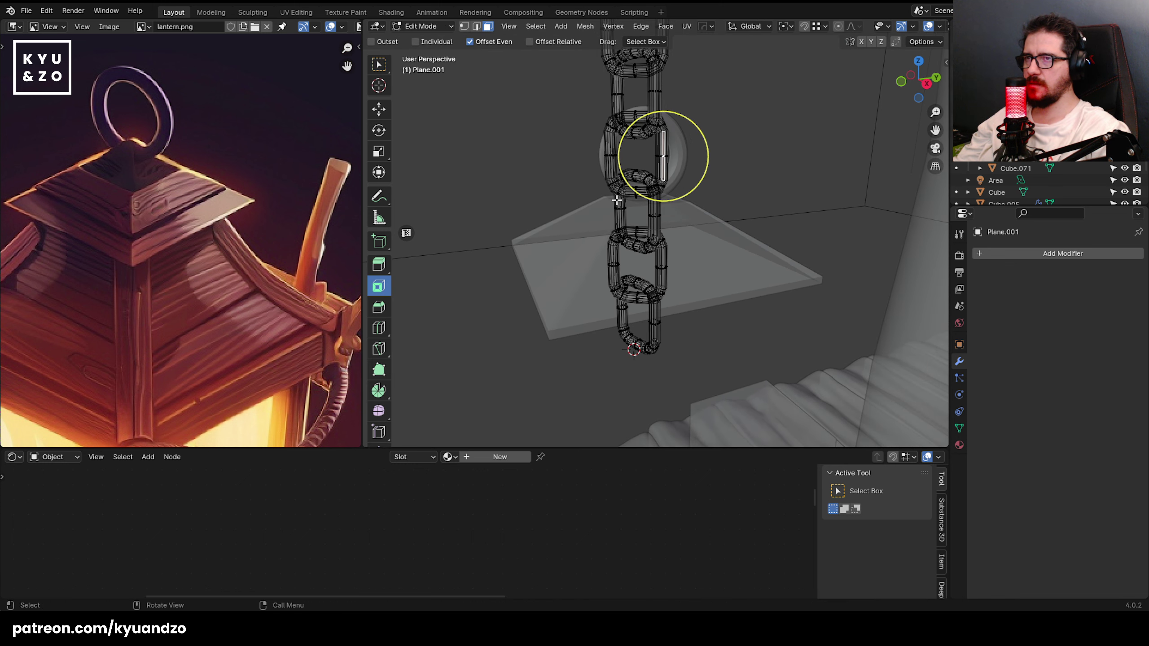
click(636, 286)
key(ctrl+KP_Add)
key(ctrl+KP_Add)
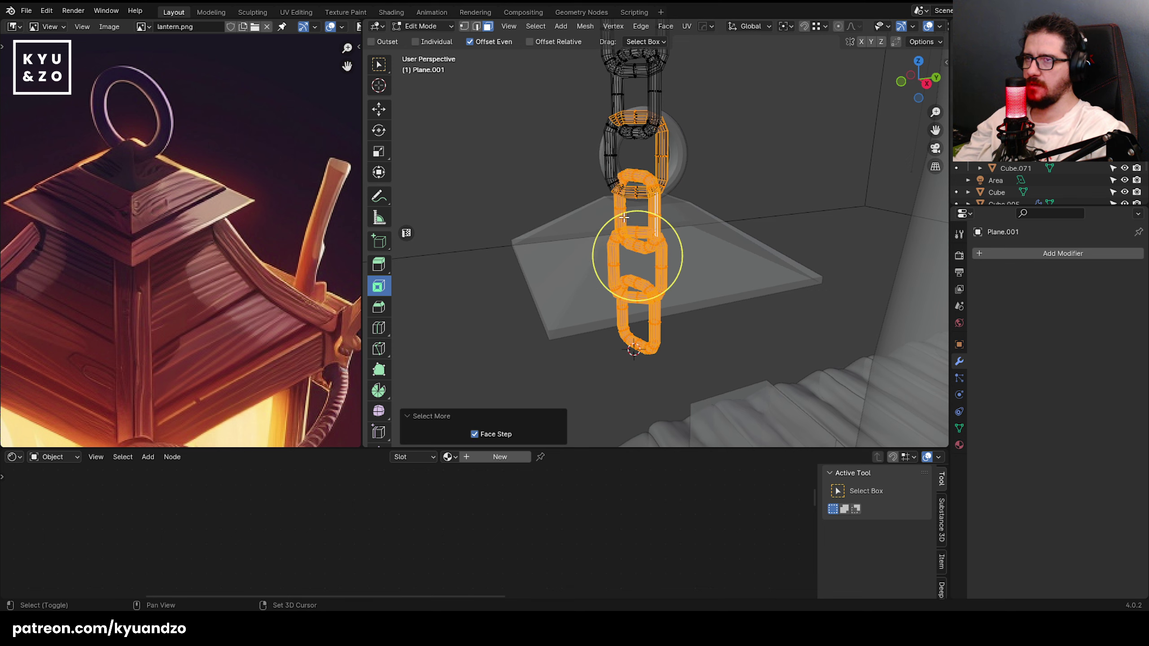
key(x)
click(625, 217)
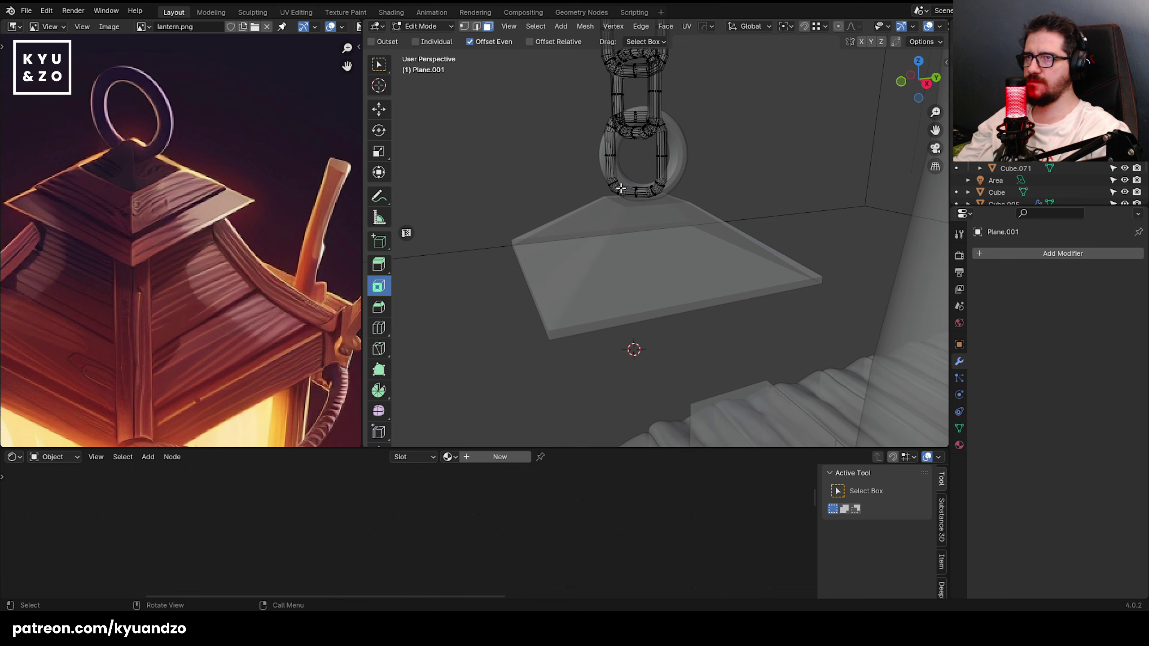
- Delete the remaining chain link that fills the ring's opening, and return to Object Mode with the chain deselected
click(636, 156)
key(ctrl+KP_Add)
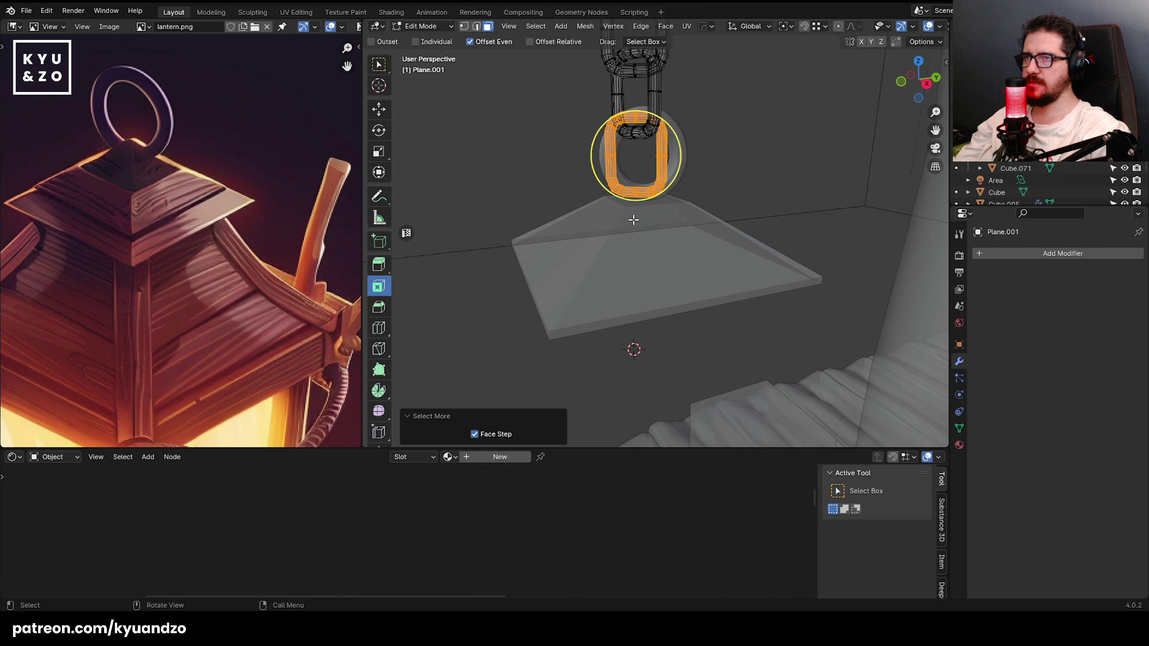
key(x)
click(633, 220)
key(Tab)
key(alt+z)
click(544, 161)
shift+middle_drag(560, 119, 571, 192)
scroll(623, 189, up, 1)
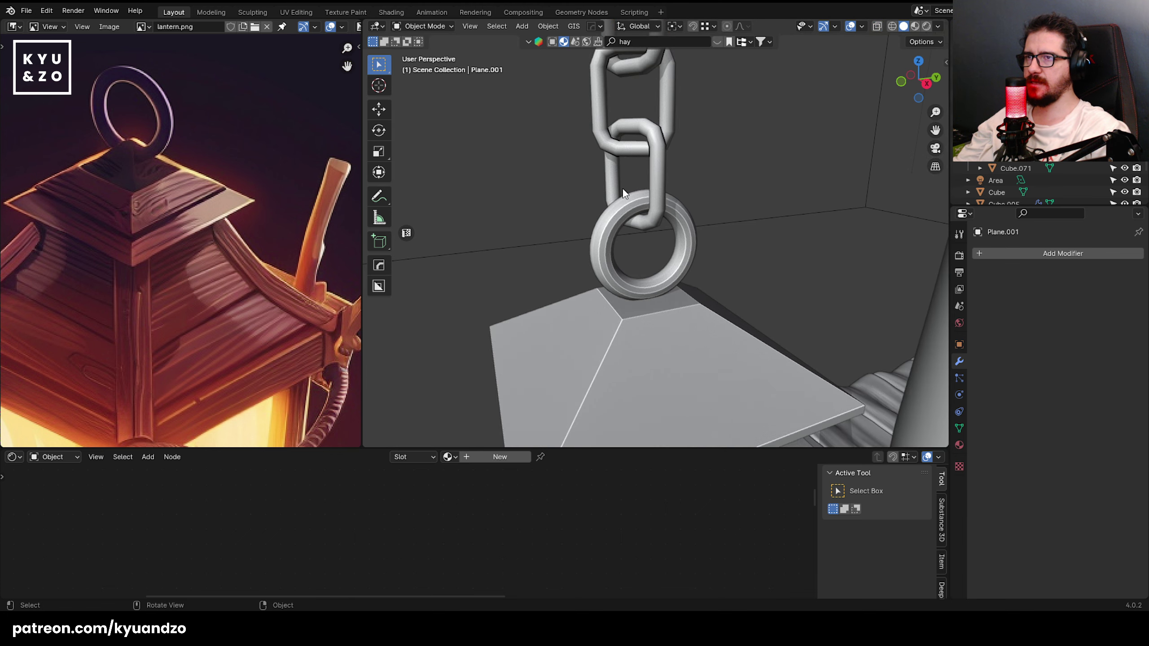
- Select the lantern's roof and save the file
scroll(622, 190, down, 9)
click(670, 256)
middle_drag(670, 256, 706, 164)
scroll(595, 174, up, 3)
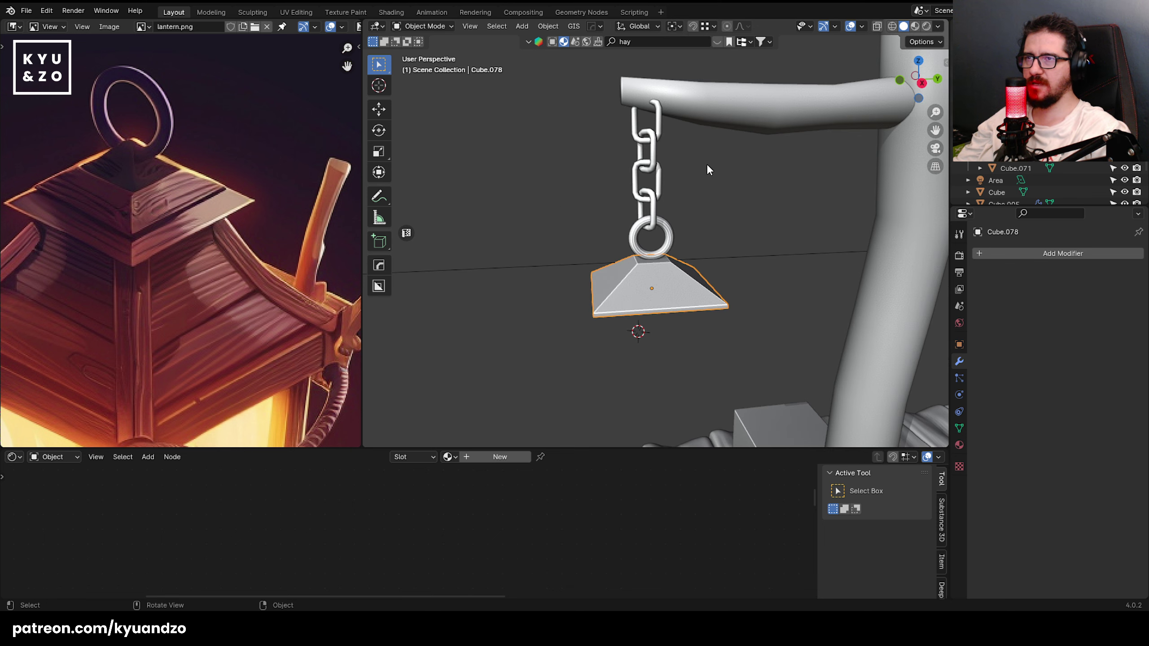
shift+middle_drag(654, 238, 575, 240)
click(650, 233)
scroll(475, 196, up, 4)
middle_drag(476, 197, 632, 246)
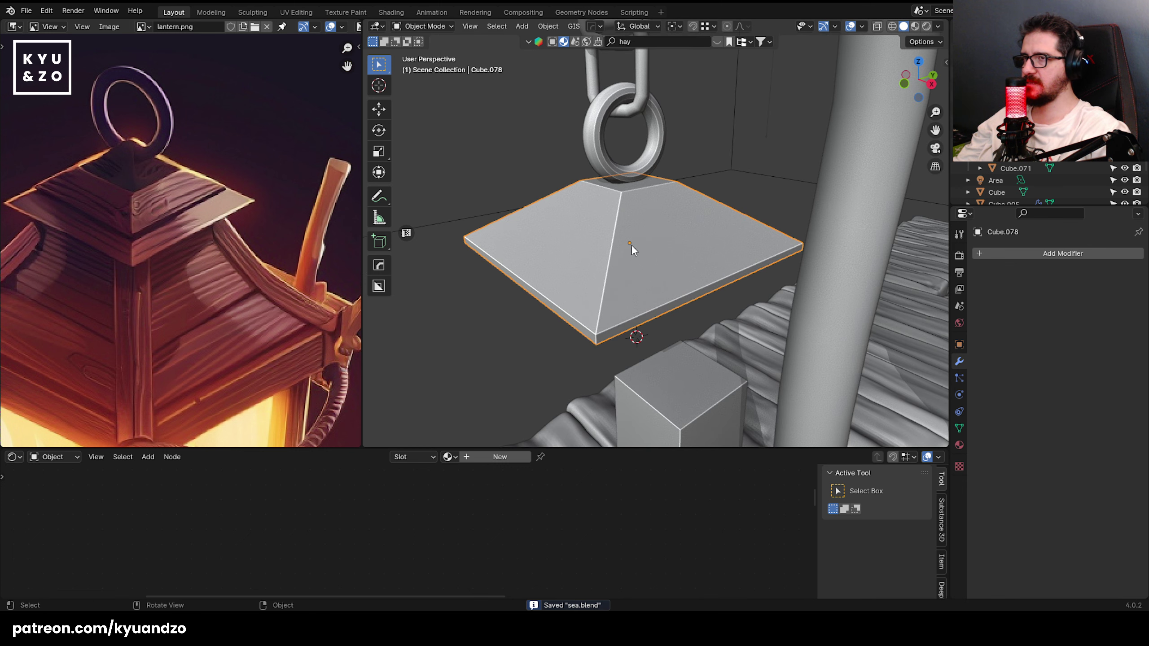
- Add two evenly spaced horizontal loop cuts around the roof's sloping sides
scroll(625, 256, up, 1)
key(Tab)
key(ctrl+r)
scroll(624, 256, up, 1)
click(601, 263)
right_click(601, 263)
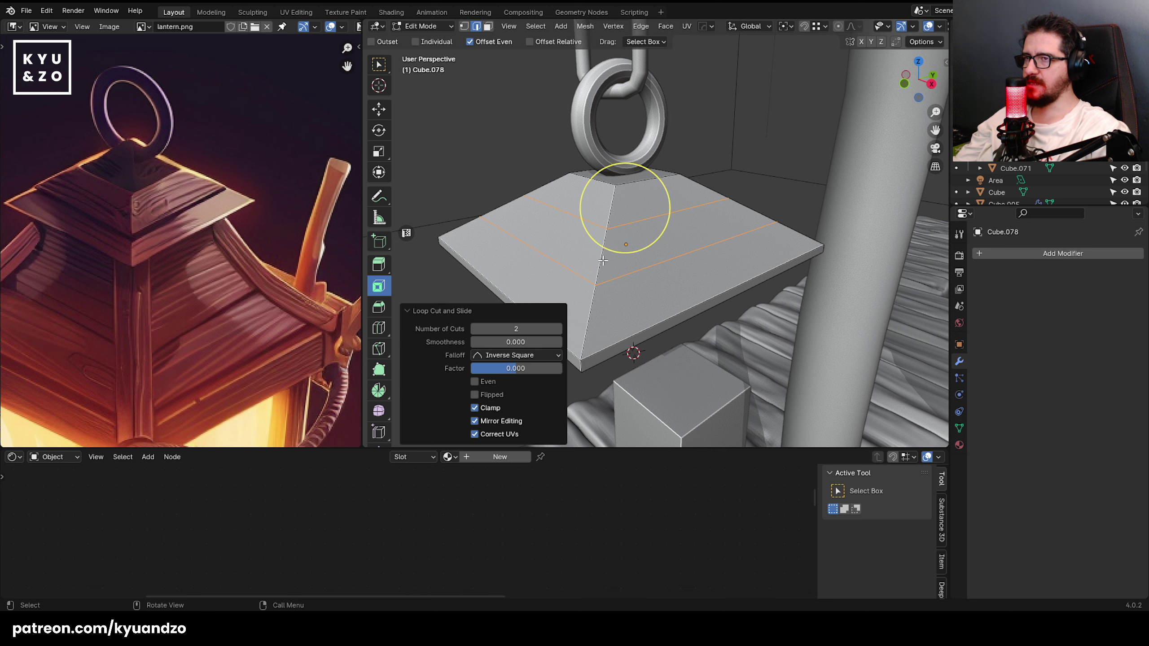
- Extrude the roof's middle band of faces inward along their normals to form a recessed tier, and return to Object Mode
click(611, 253)
key(alt+a)
alt+click(602, 252)
shift+middle_drag(590, 226, 602, 216)
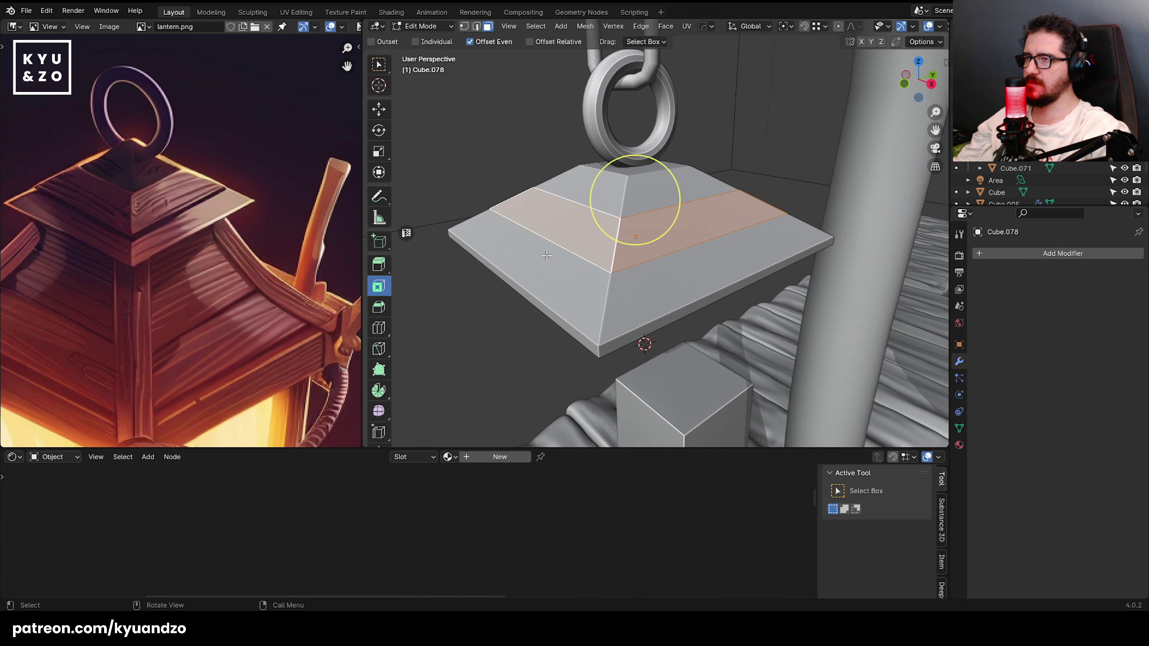
scroll(547, 256, up, 2)
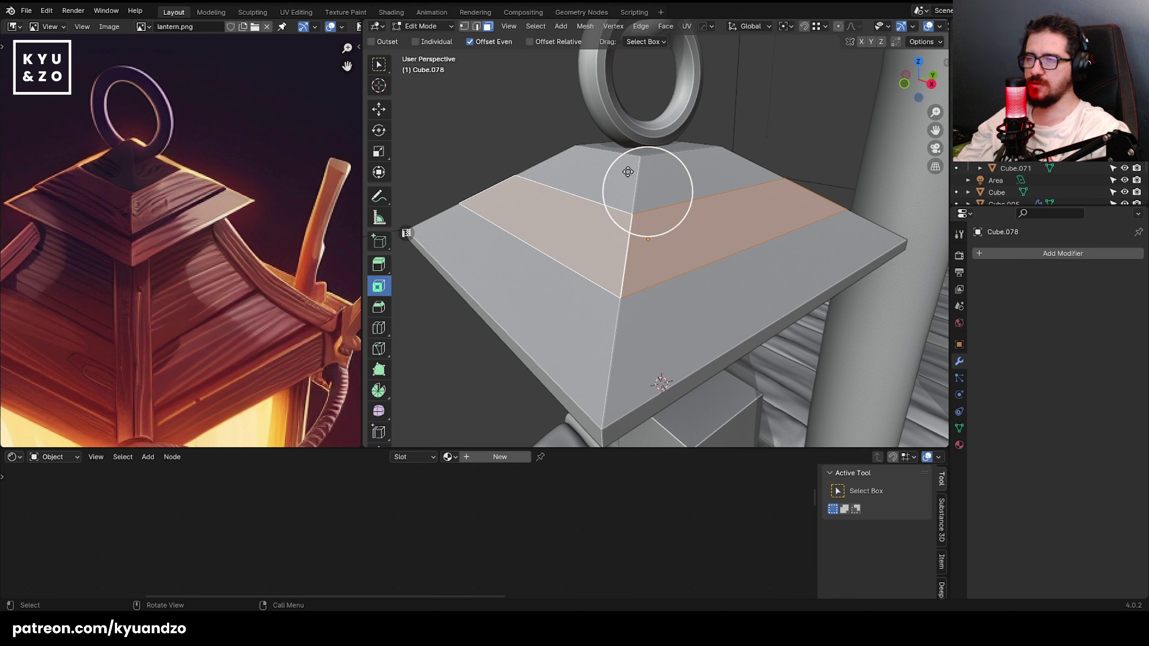
click(666, 26)
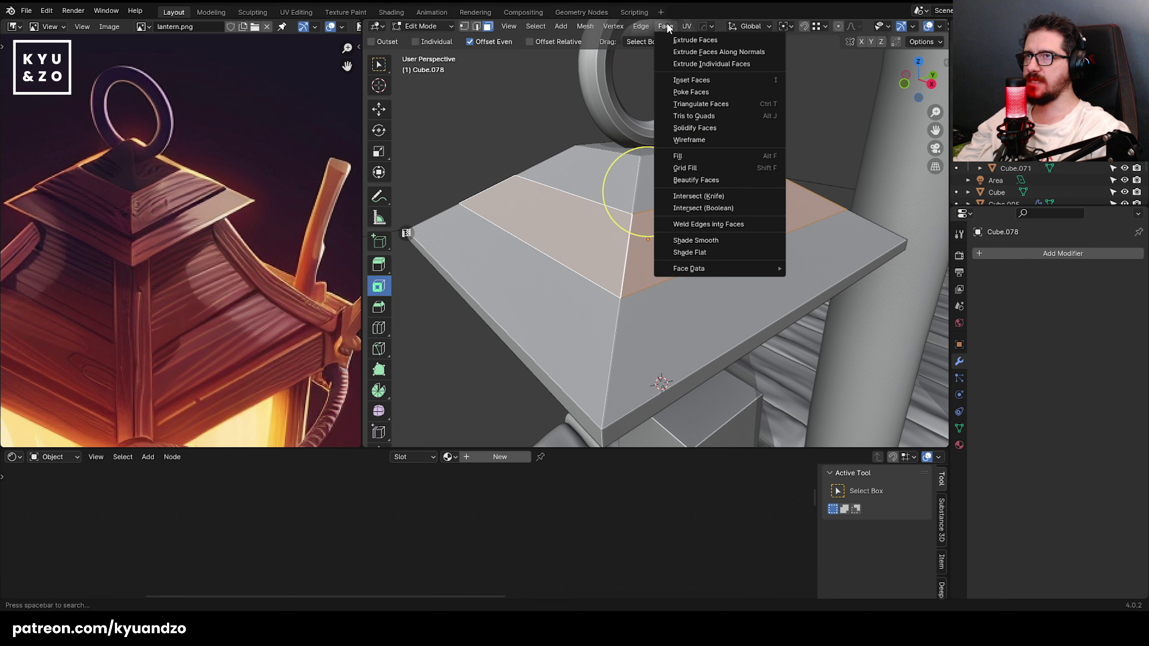
mouse_move(687, 26)
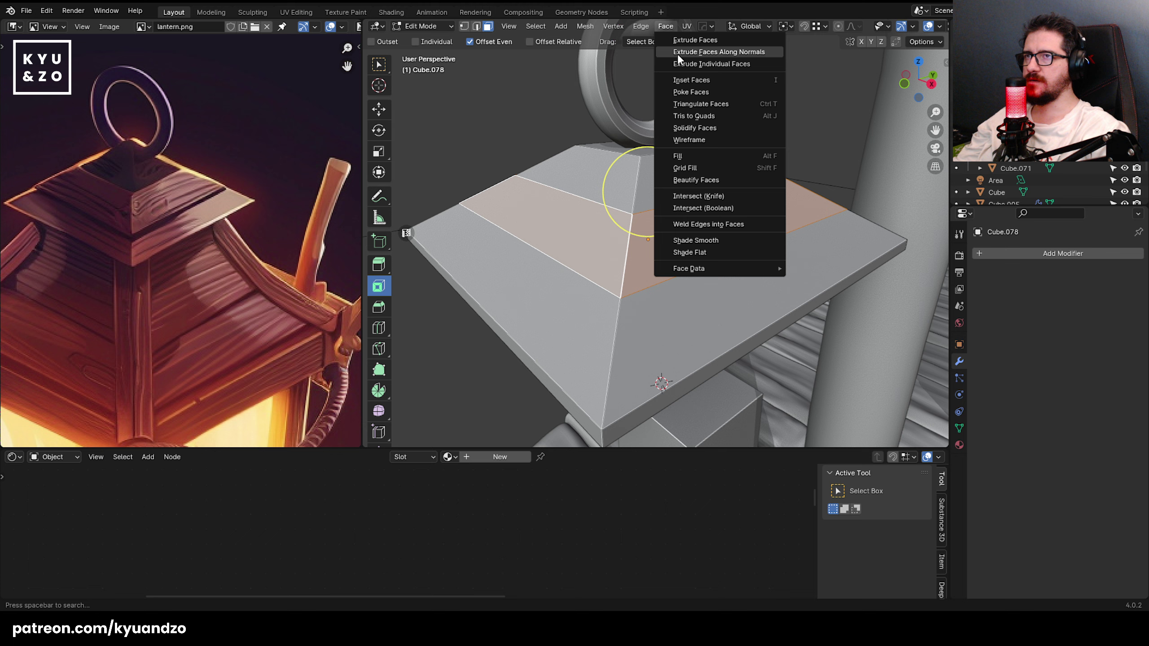
click(678, 55)
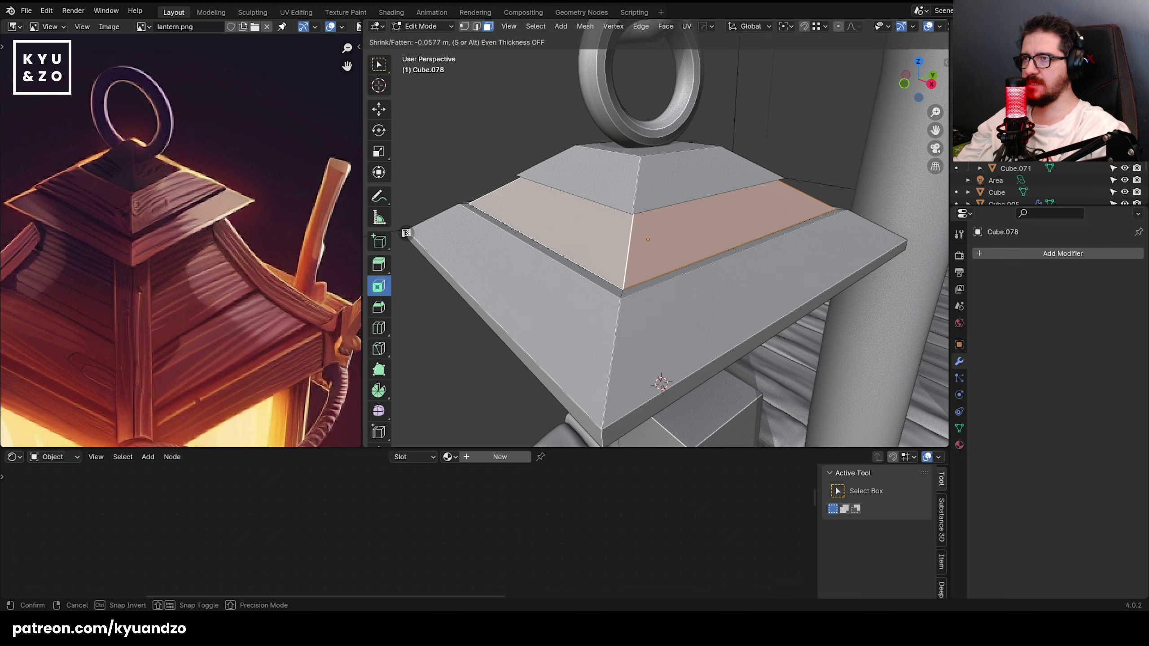
click(641, 192)
key(Tab)
- Compare the hanging tiered roof with the full lantern in the reference image, and switch to the front view
scroll(670, 276, down, 4)
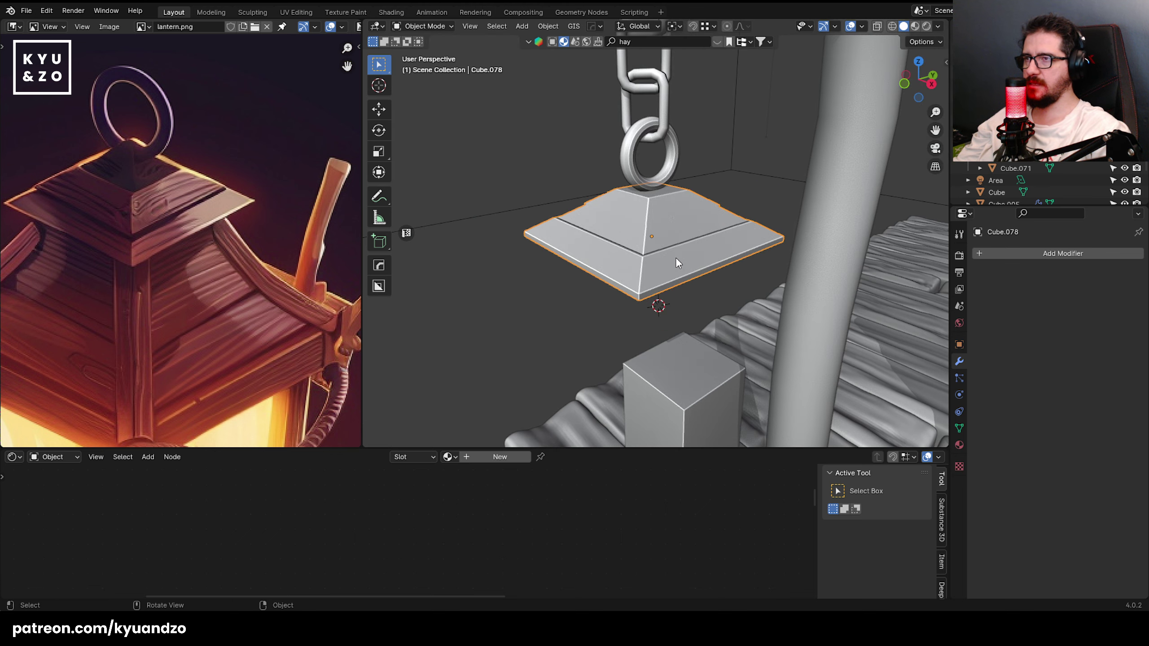
shift+middle_drag(687, 264, 663, 108)
middle_drag(627, 172, 673, 88)
scroll(557, 266, down, 4)
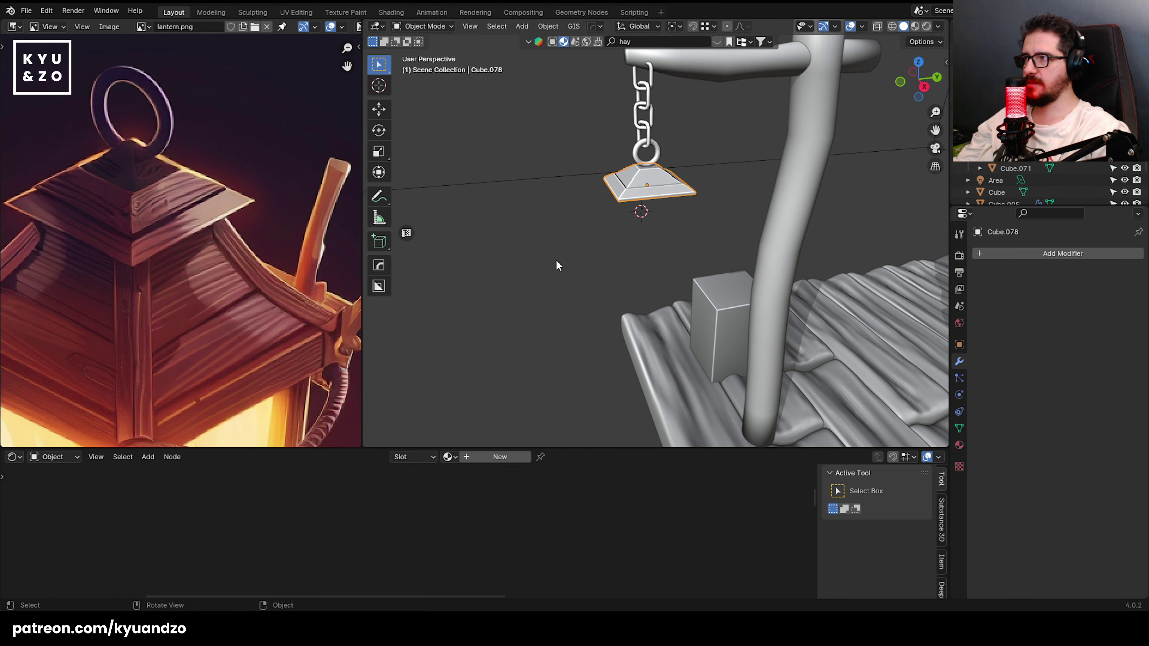
scroll(113, 245, down, 2)
scroll(744, 277, up, 2)
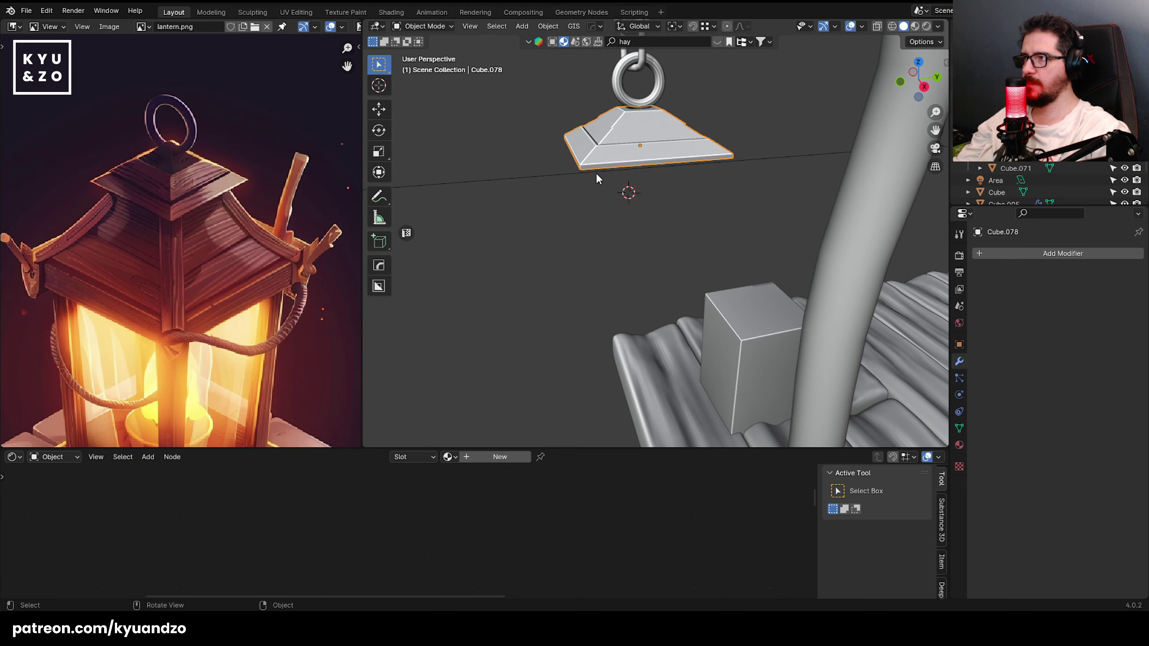
key(KP_1)
scroll(690, 151, up, 1)
scroll(212, 260, down, 2)
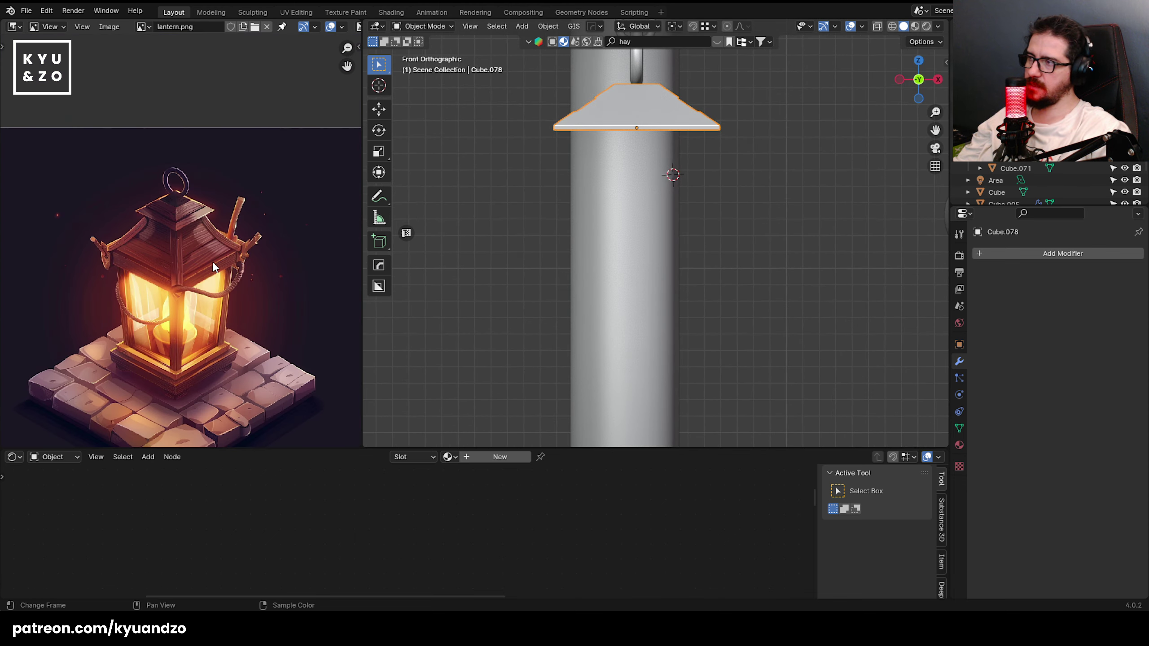
- Add a cube at the roof's lower edge and scale it uniformly to 0.119
scroll(603, 167, up, 3)
shift+middle_drag(604, 167, 558, 333)
scroll(636, 235, up, 3)
key(shift+a)
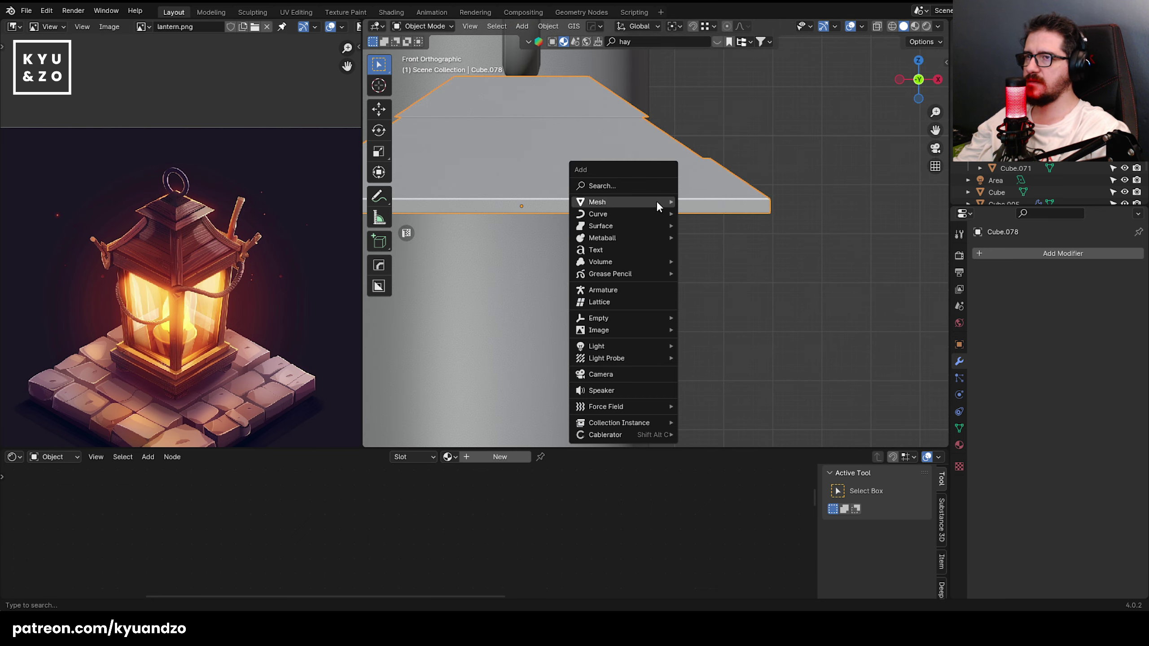
mouse_move(656, 201)
click(730, 201)
key(s)
click(699, 235)
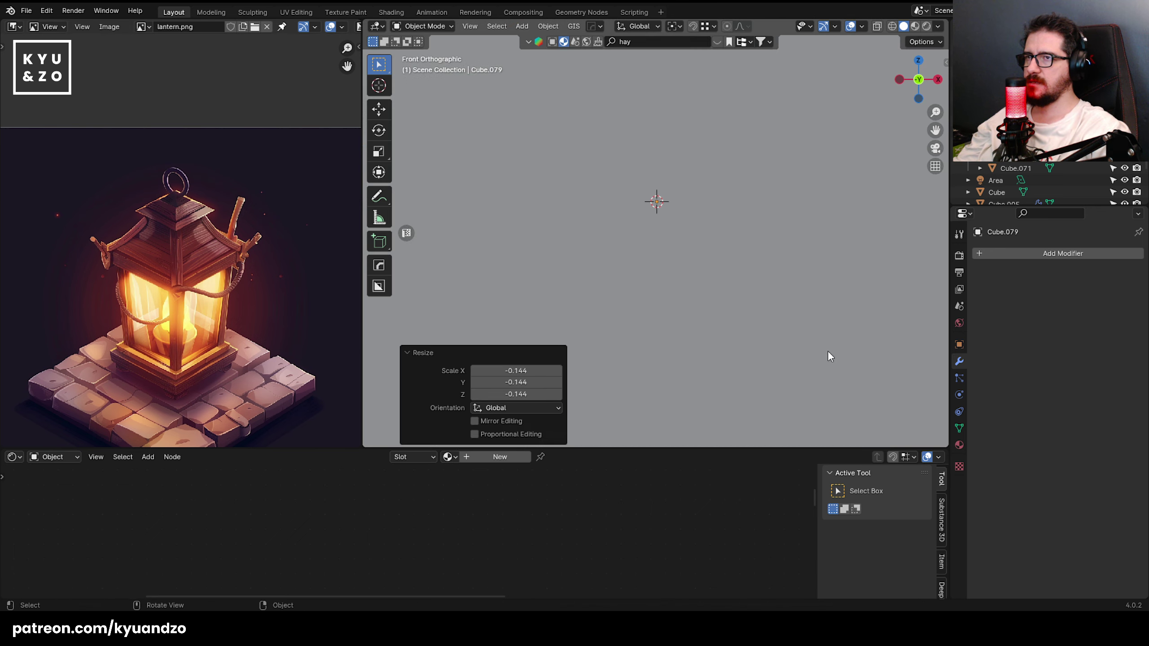
key(s)
click(683, 240)
- Stretch the new cube by 4.983 along Z and place it upright beneath the roof's outer edge
key(s)
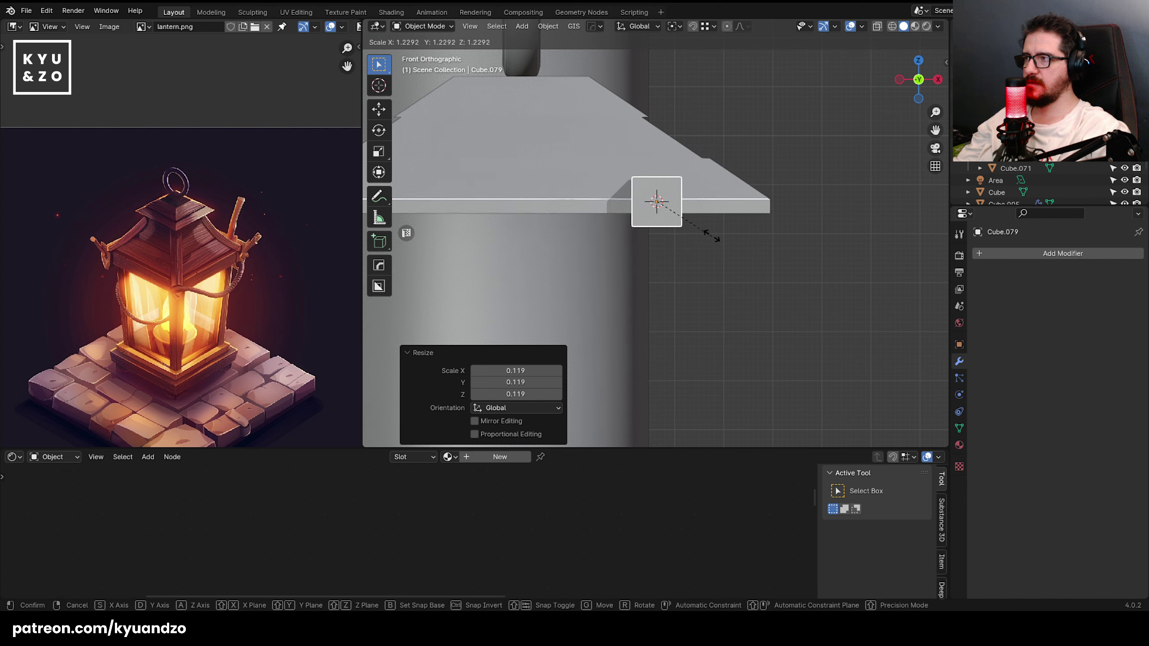
key(z)
click(337, 236)
key(g)
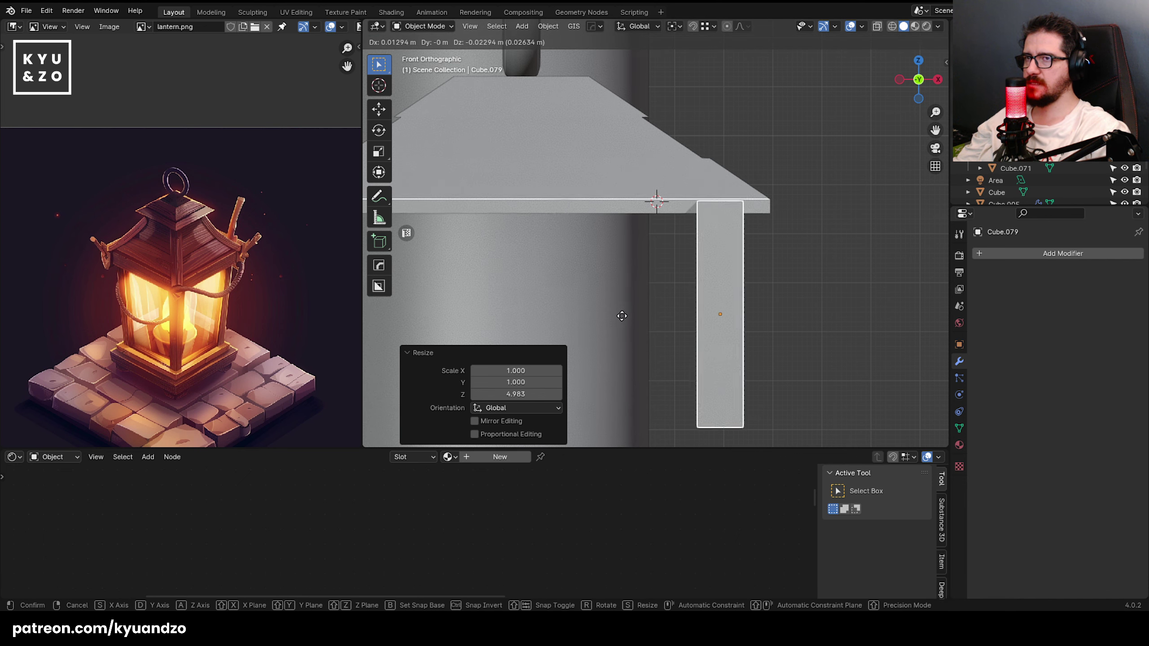
click(631, 319)
- Shorten the upright block by scaling it 0.957 along Z
shift+middle_drag(778, 308, 644, 247)
scroll(645, 244, down, 3)
key(s)
key(a)
click(669, 281)
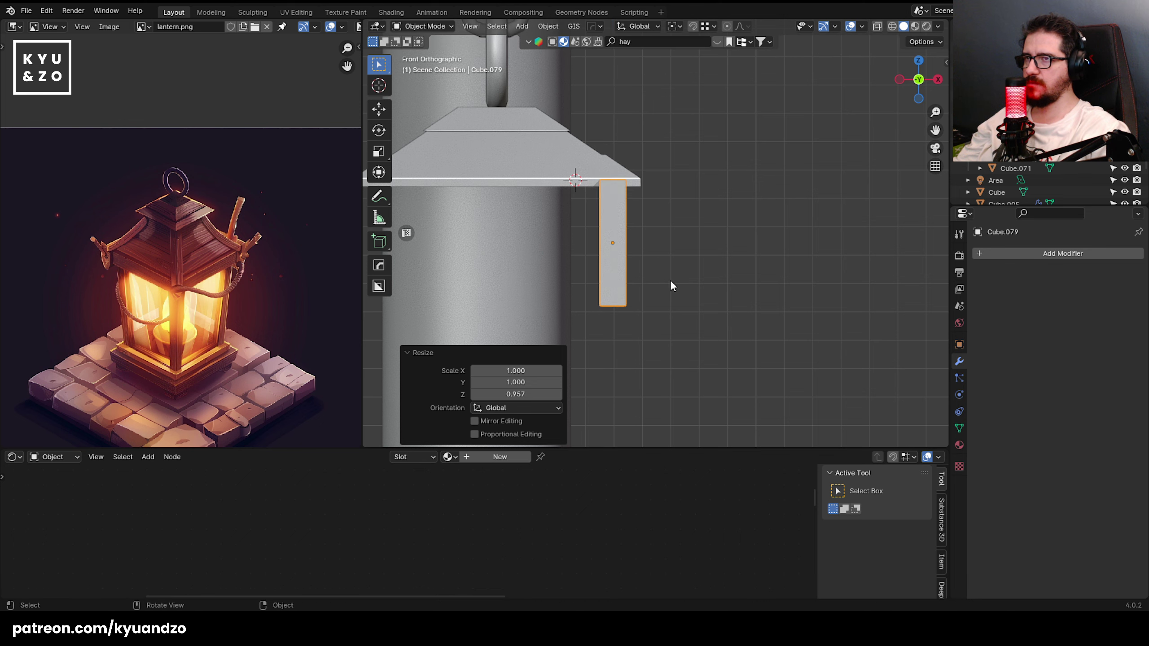
- Divide the upright block along its height with four evenly spaced loop cuts
shift+middle_drag(639, 287, 666, 271)
key(Tab)
scroll(659, 233, up, 1)
key(ctrl+r)
click(631, 230)
right_click(632, 231)
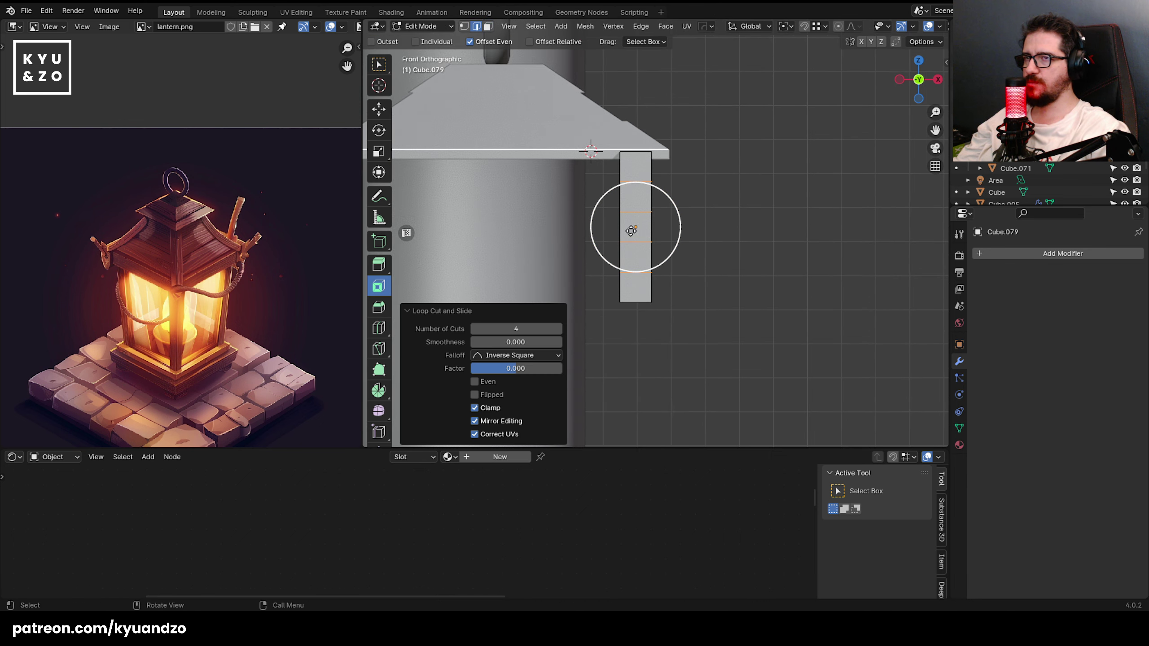
- Select the block's bottom vertices in X-ray, move them outward from the lantern, and rotate them so the end flares
key(1)
key(alt+z)
drag(708, 335, 585, 299)
key(g)
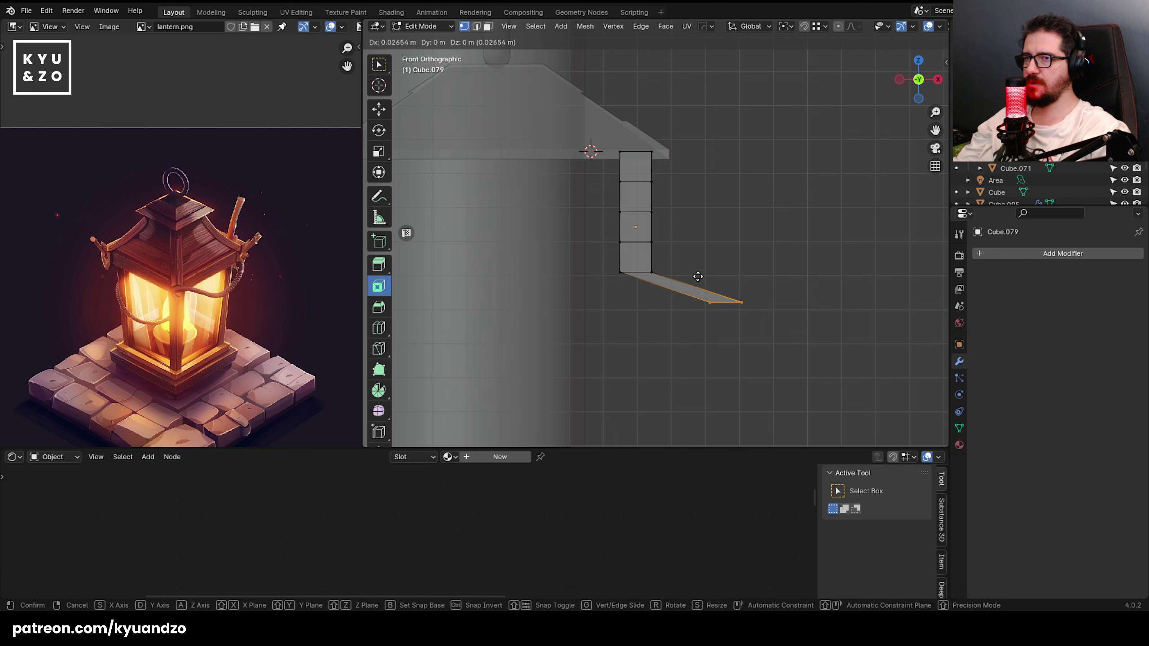
click(692, 274)
key(r)
click(770, 243)
key(g)
click(763, 243)
- Select the edge ring just above the beam's flared end, rotate it and move it outward to continue the curve
drag(570, 260, 665, 289)
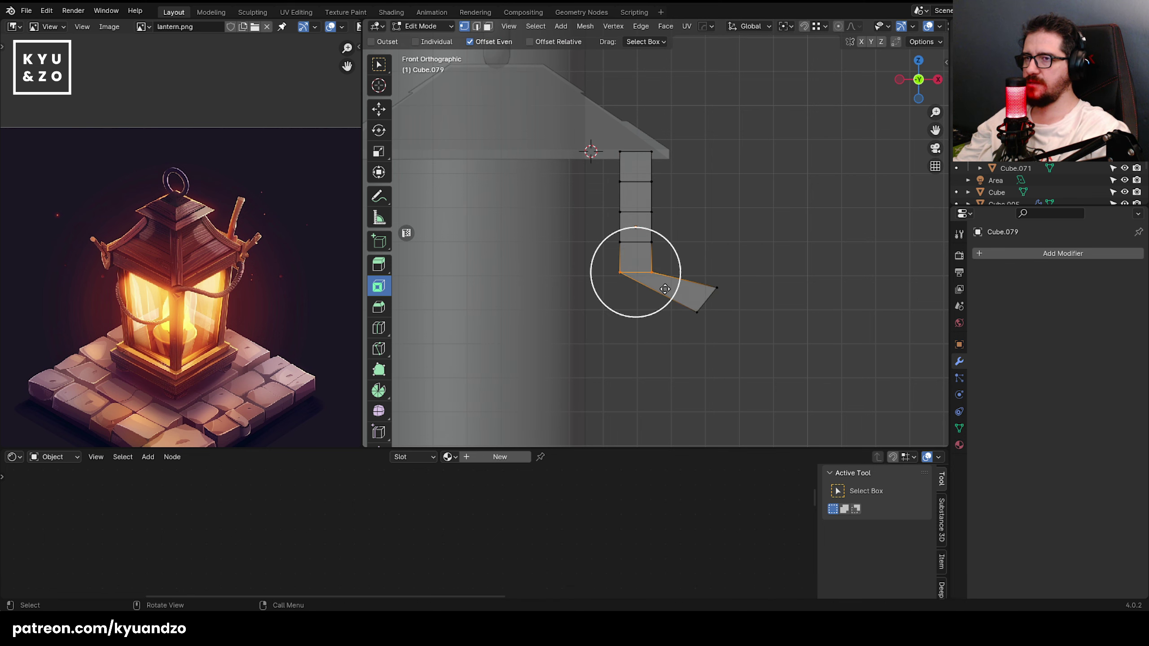
click(375, 63)
key(r)
click(726, 213)
key(g)
click(750, 216)
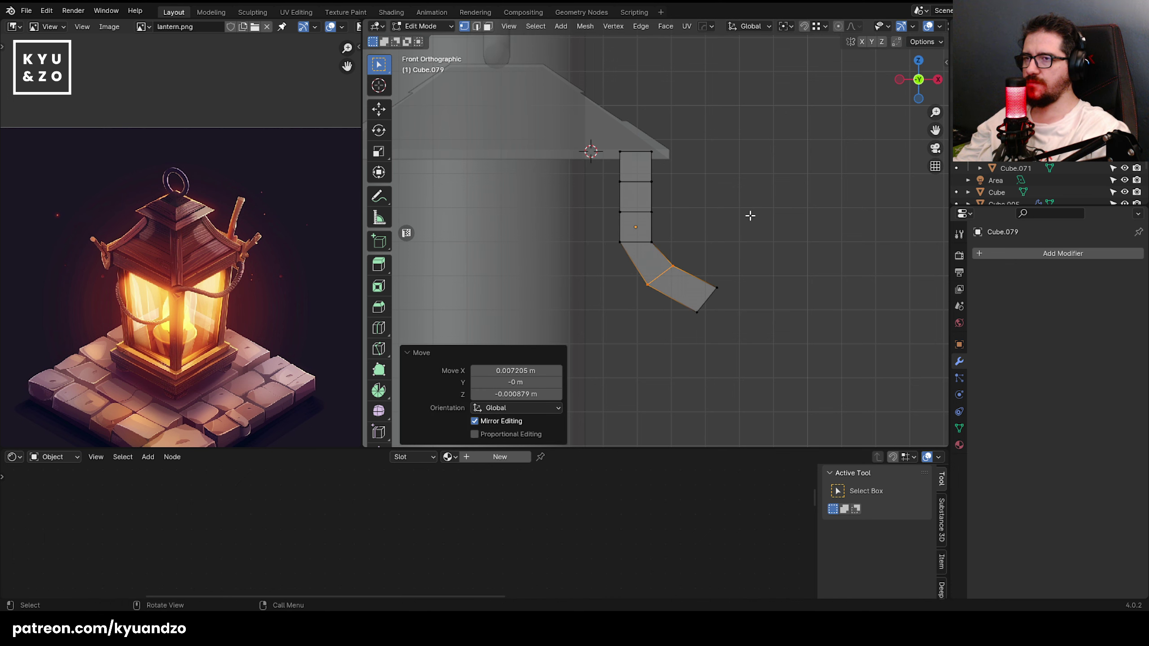
- Select the next edge ring up the beam, then move and rotate it to follow the outward curve
drag(653, 234, 677, 253)
scroll(677, 254, up, 2)
key(g)
click(688, 238)
key(r)
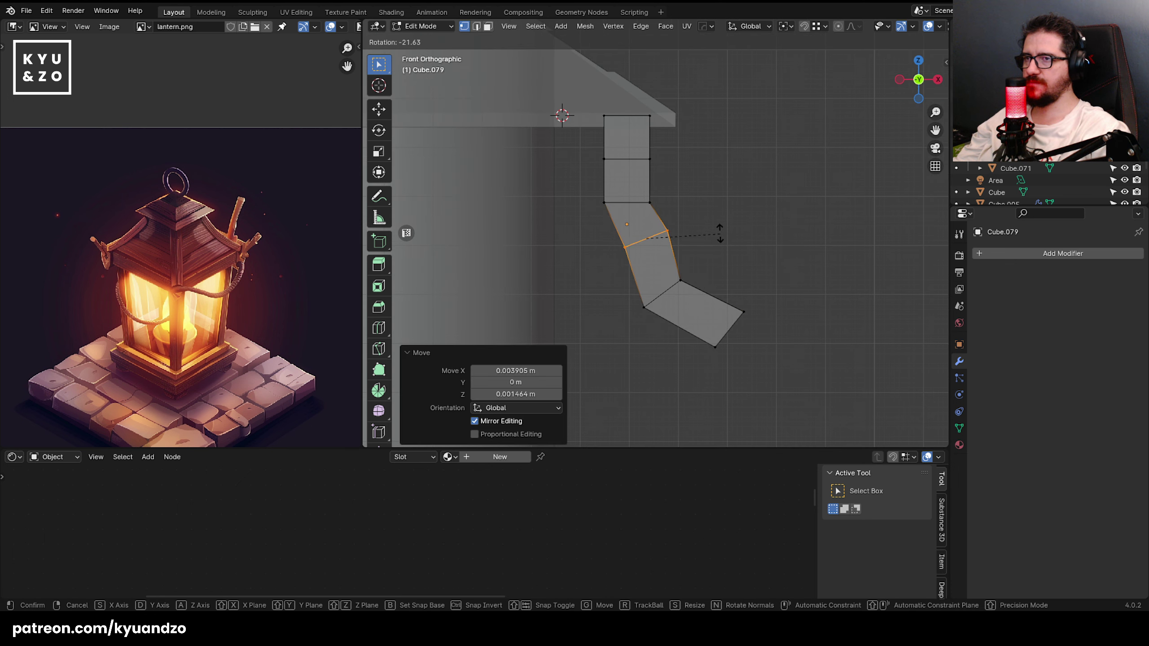
click(716, 218)
key(g)
click(704, 230)
- Rotate the edge ring below the beam's top section by about -13° to ease into the bend
drag(559, 193, 666, 214)
key(r)
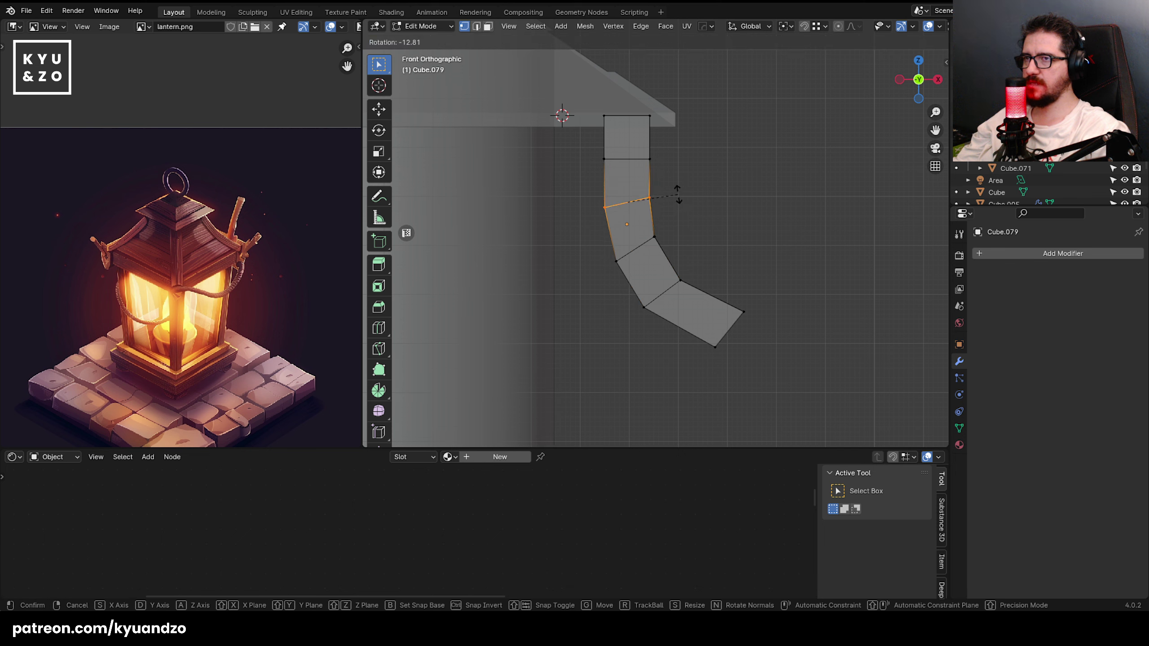
click(678, 194)
key(g)
key(Escape)
- Select the beam's lower segments together, shift them outward, and rotate them -13.9° for a smoother curve
drag(751, 385, 596, 193)
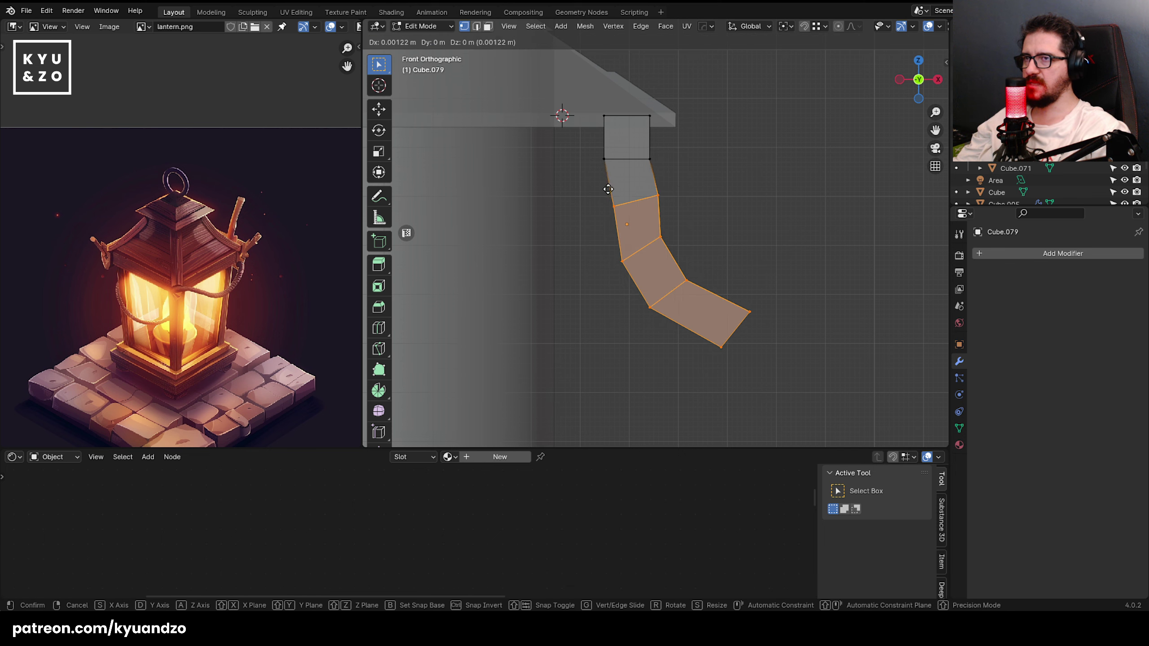
key(g)
click(759, 223)
key(r)
click(760, 224)
key(g)
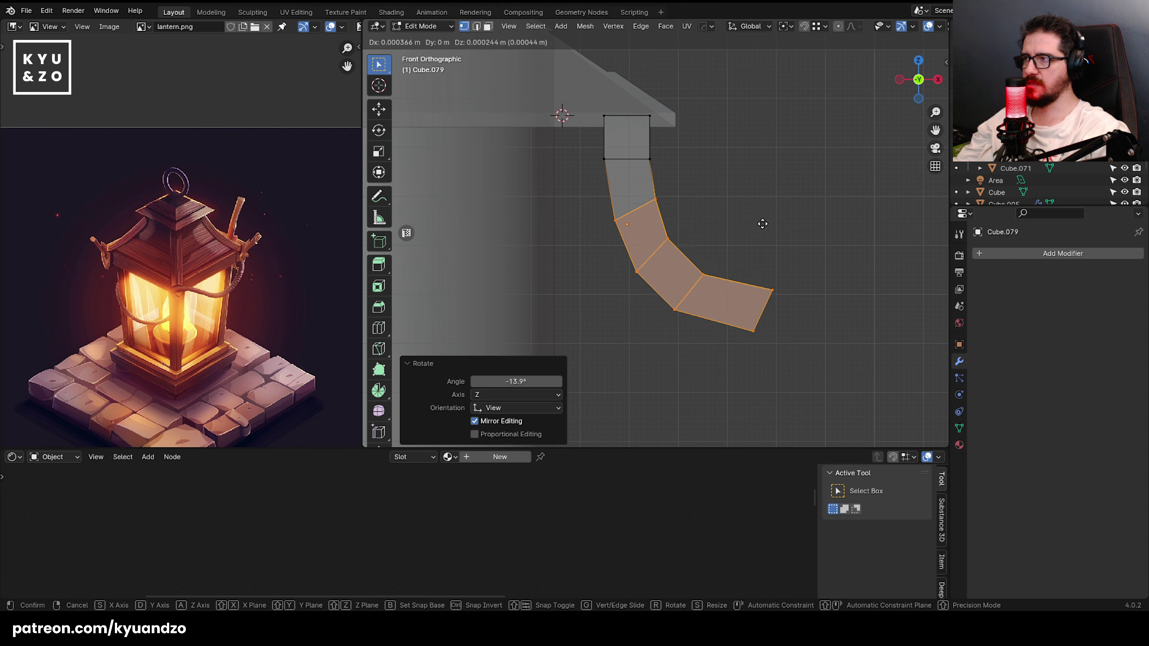
click(763, 213)
- Adjust the position of the beam's end vertices and finish editing the mesh
drag(813, 259, 731, 331)
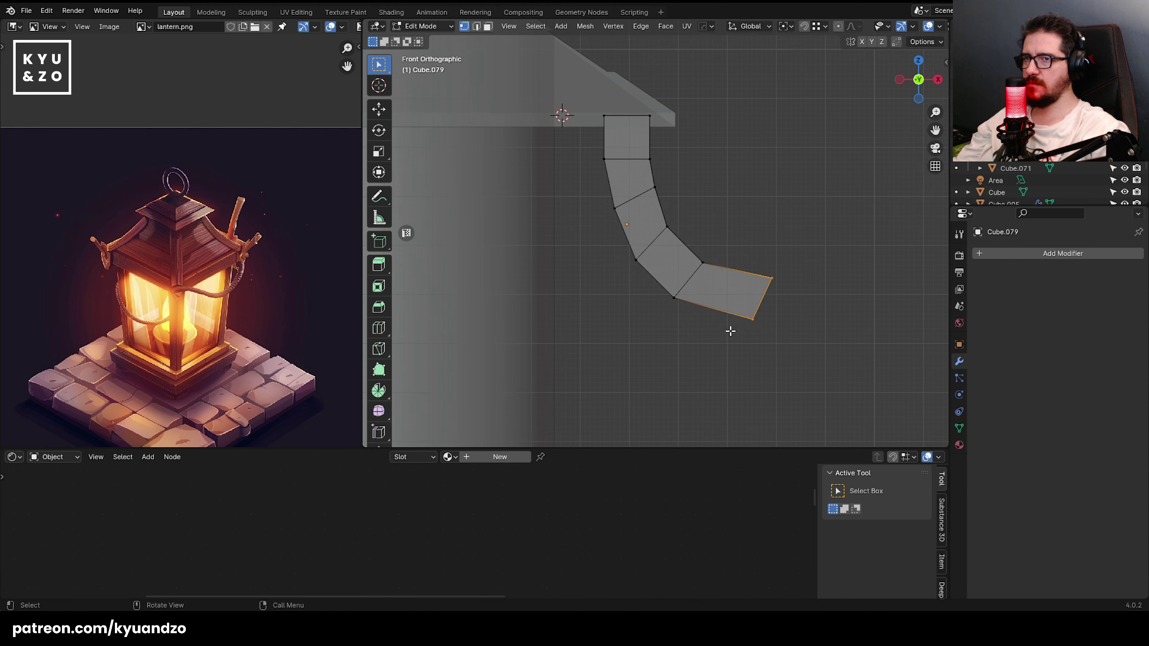
key(g)
click(714, 333)
key(Tab)
- From the top view, rotate the curved beam diagonally and move it onto the roof's corner
middle_drag(728, 295, 600, 307)
key(alt+z)
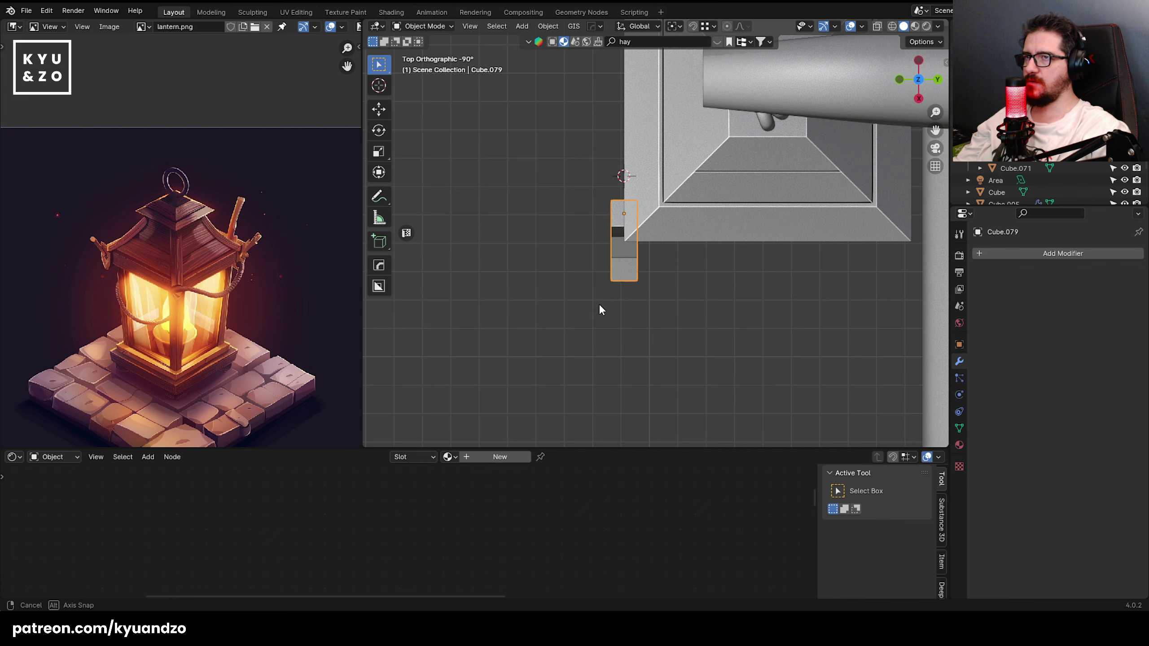
key(r)
click(695, 363)
key(g)
click(738, 273)
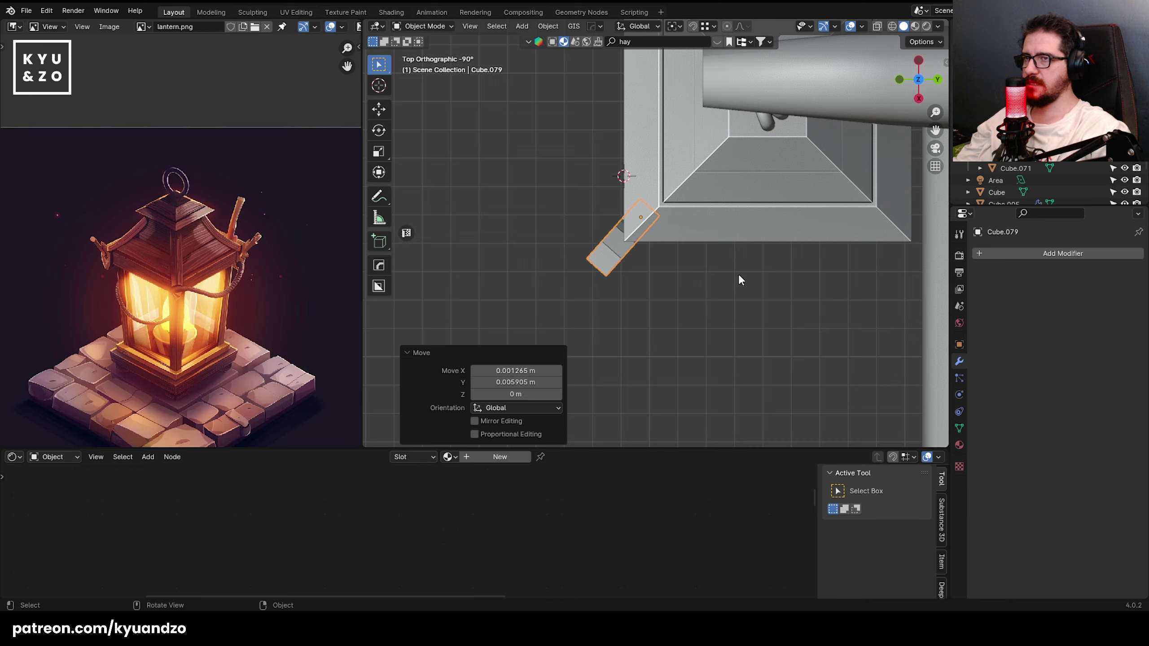
key(r)
click(742, 285)
key(g)
click(710, 294)
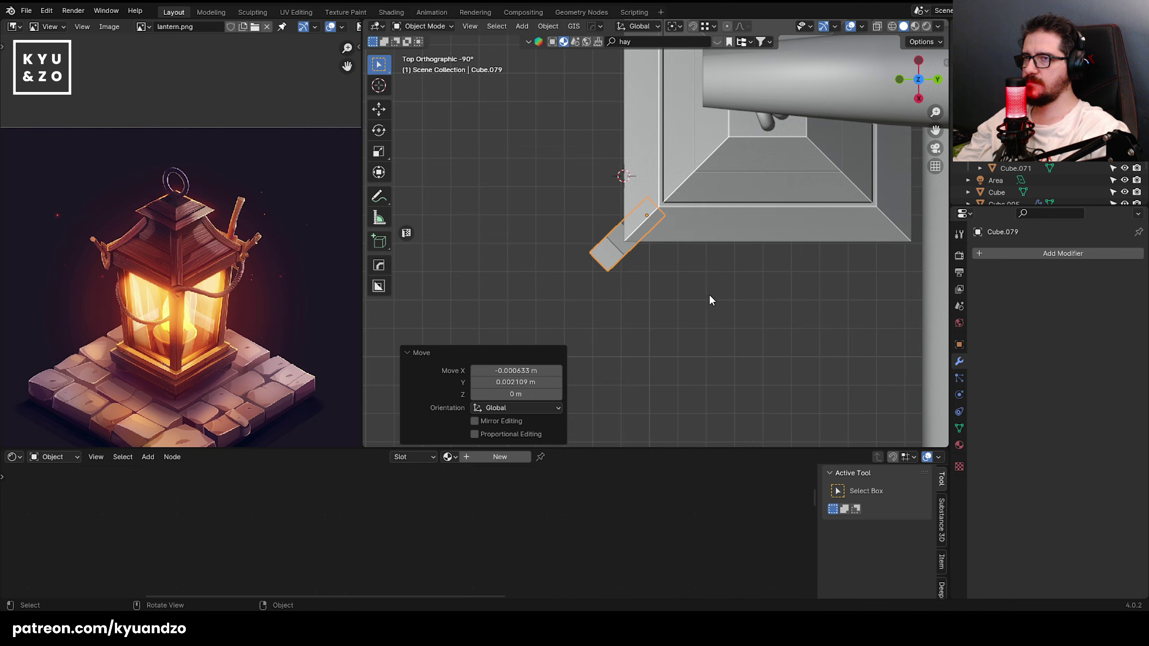
- Extend the beam's tip by moving its end vertices outward and downward, and adjust the adjoining edge ring
middle_drag(709, 294, 875, 133)
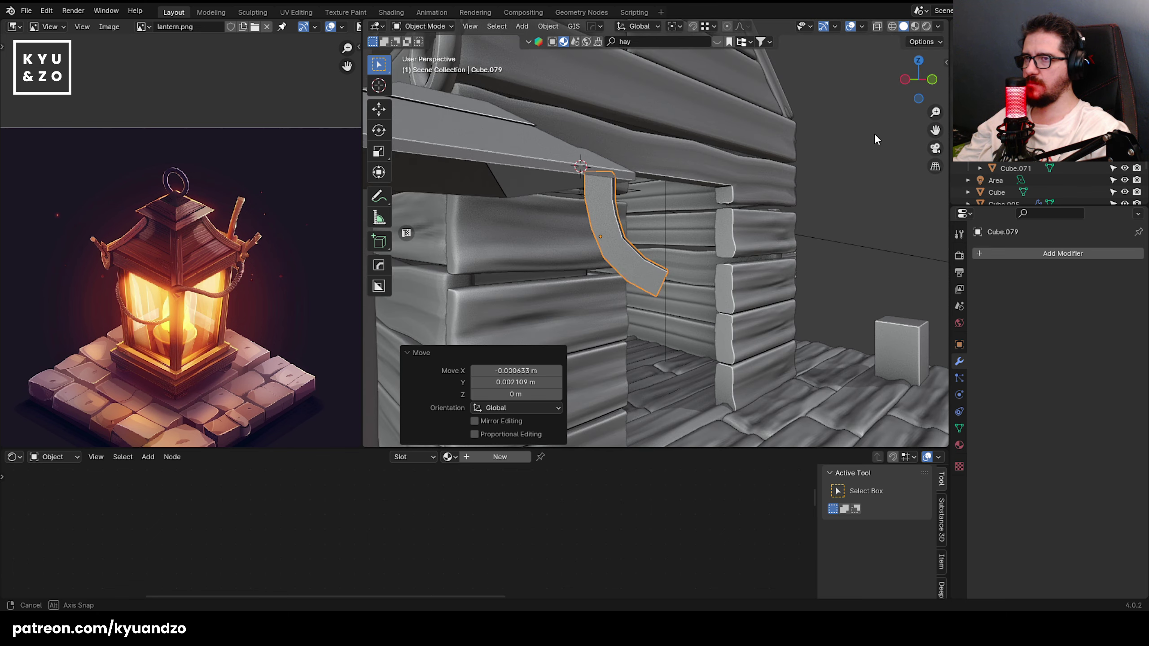
key(Tab)
key(alt+z)
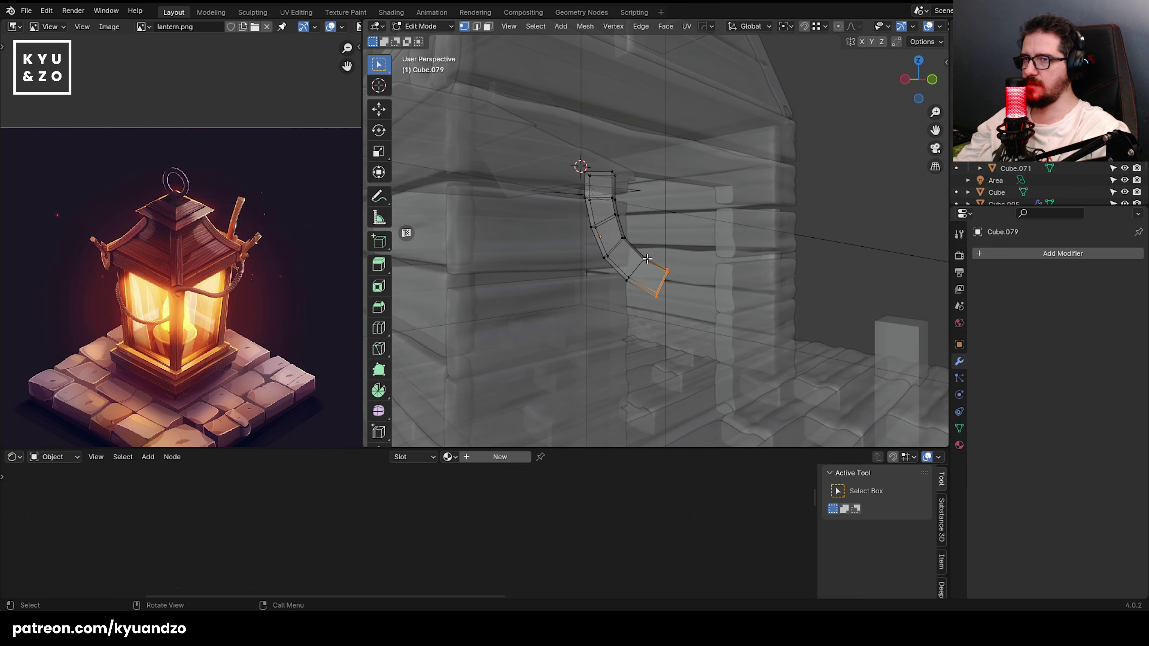
drag(678, 310, 678, 310)
middle_drag(678, 310, 701, 294)
key(g)
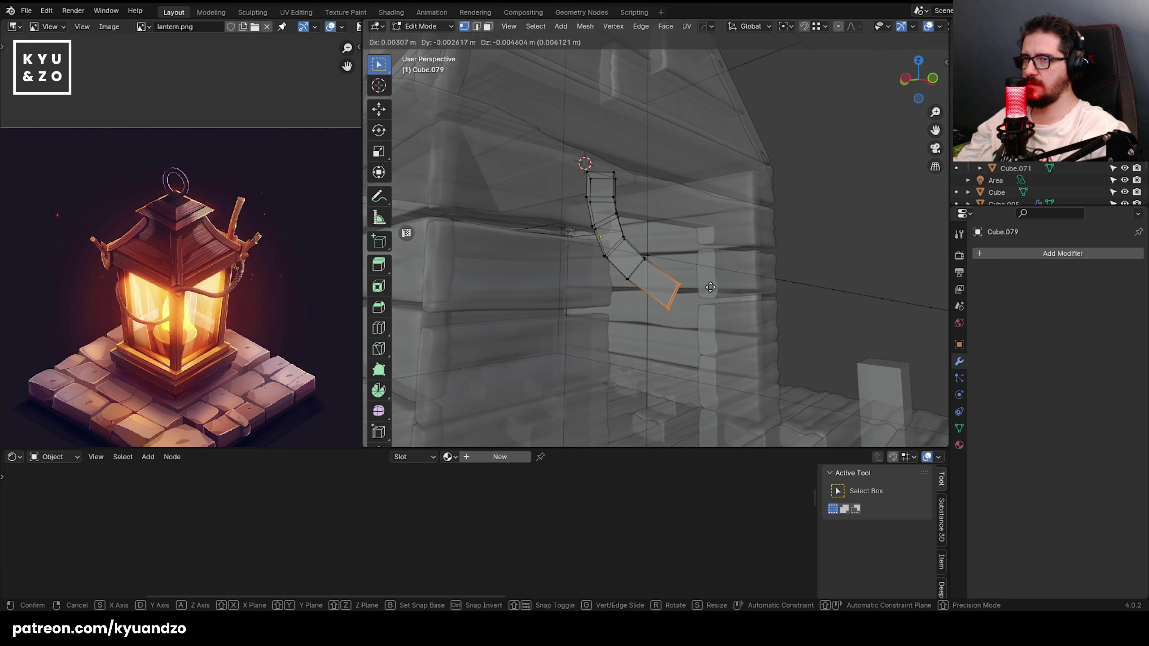
click(713, 286)
shift+drag(638, 271, 601, 254)
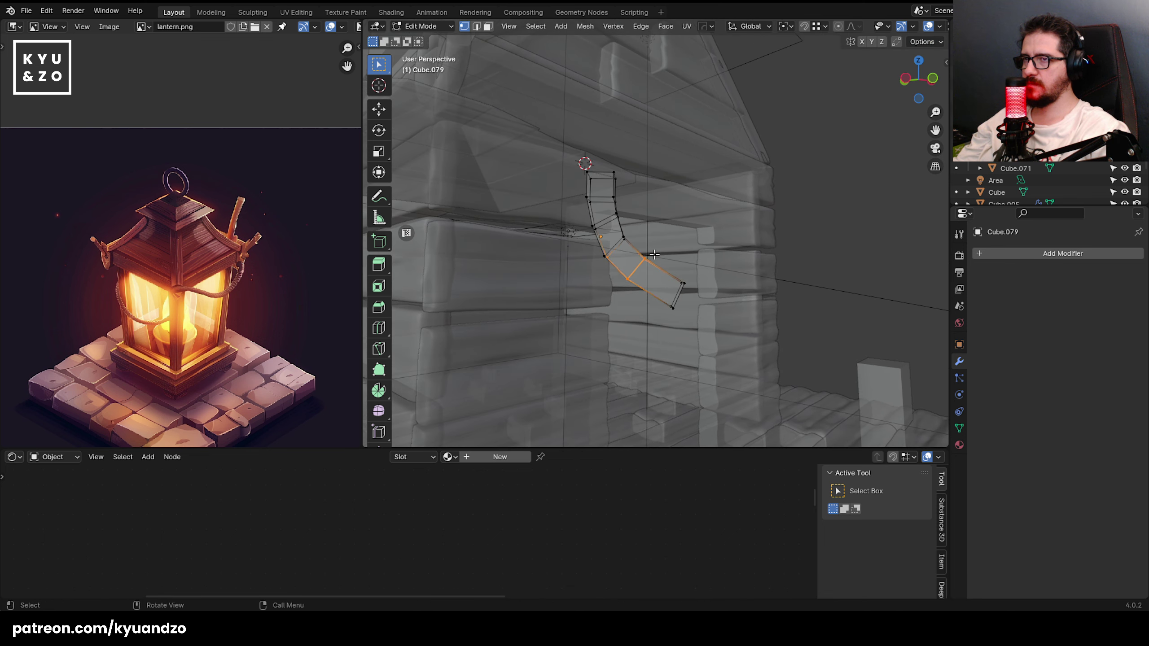
key(g)
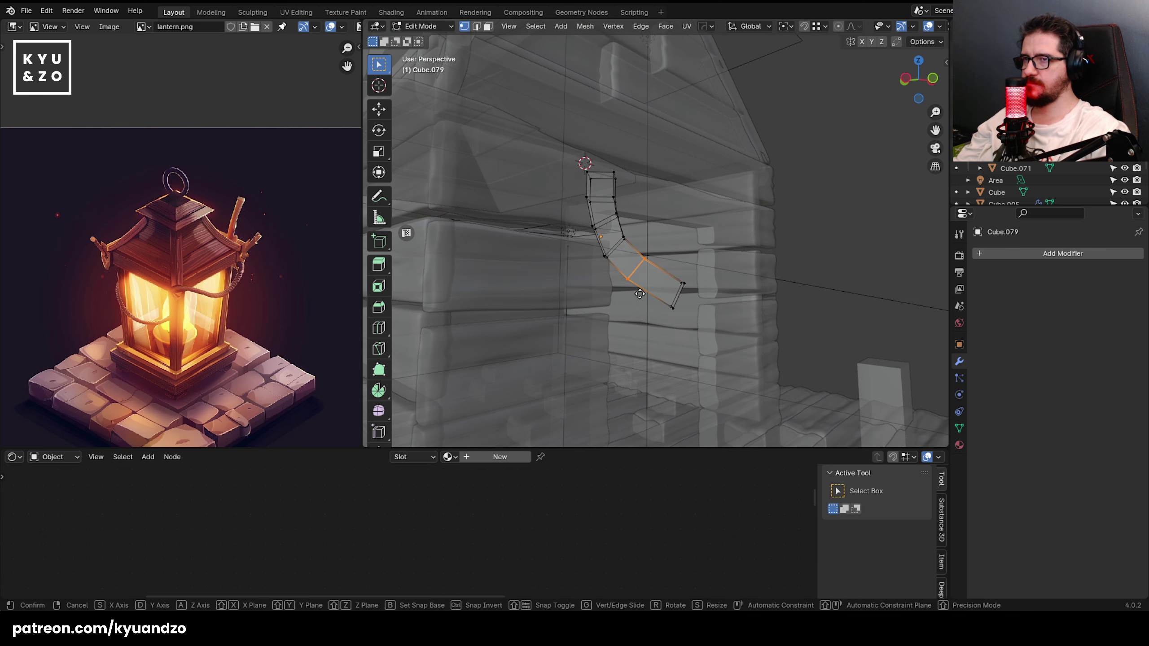
click(633, 283)
key(Tab)
- Hide the wooden post and its horizontal beam to clear the top view of the lantern
middle_drag(724, 253, 609, 260)
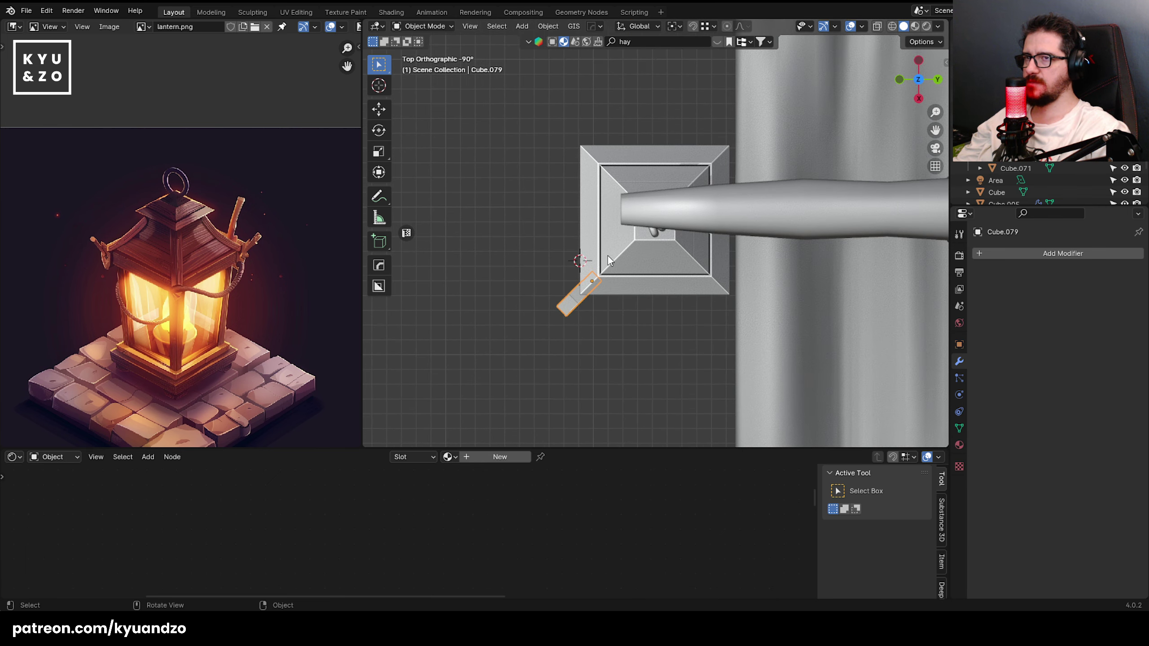
click(753, 265)
key(h)
click(569, 310)
click(712, 207)
key(h)
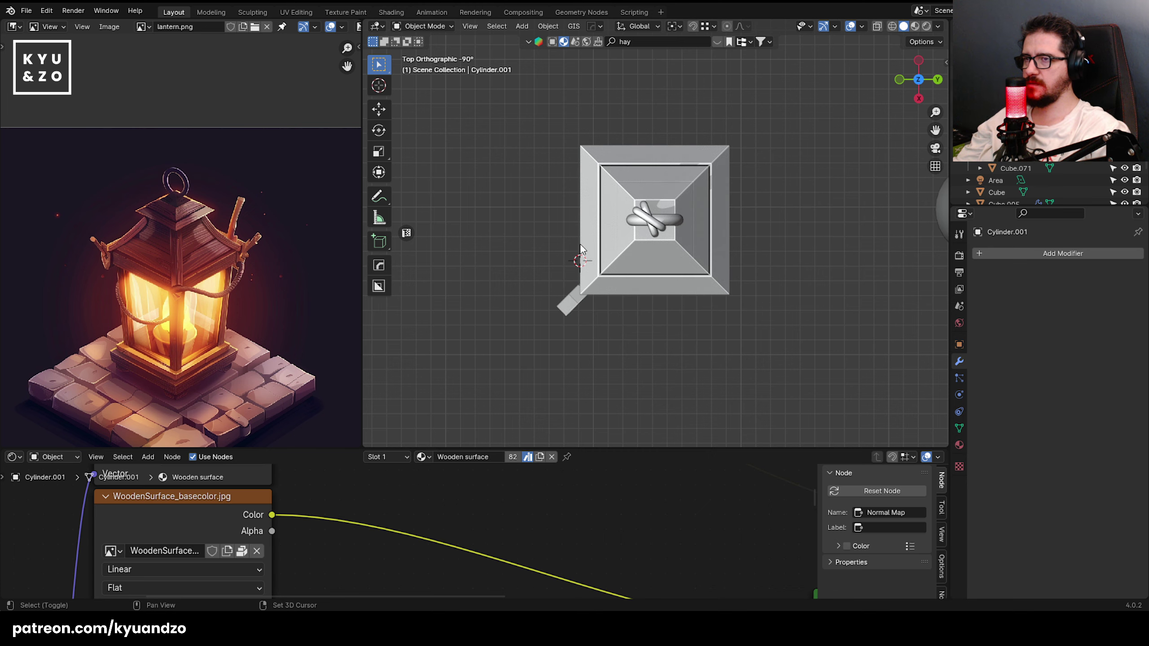
- Duplicate the corner beam to the adjacent roof corner, -0.090505 m along X, and rotate the copy into place
scroll(580, 247, up, 1)
click(554, 321)
key(shift+d)
key(s)
click(552, 163)
key(r)
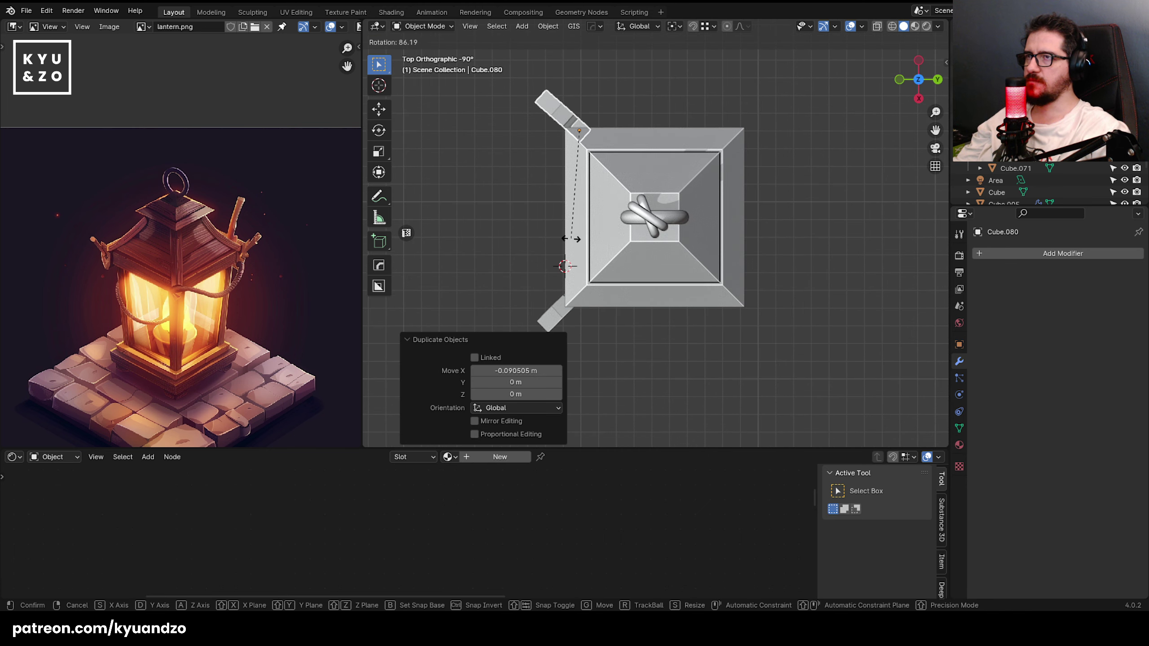
click(529, 168)
- Try mirroring the copied beam about global X and shifting it along Y, and delete the copy
click(545, 26)
mouse_move(559, 62)
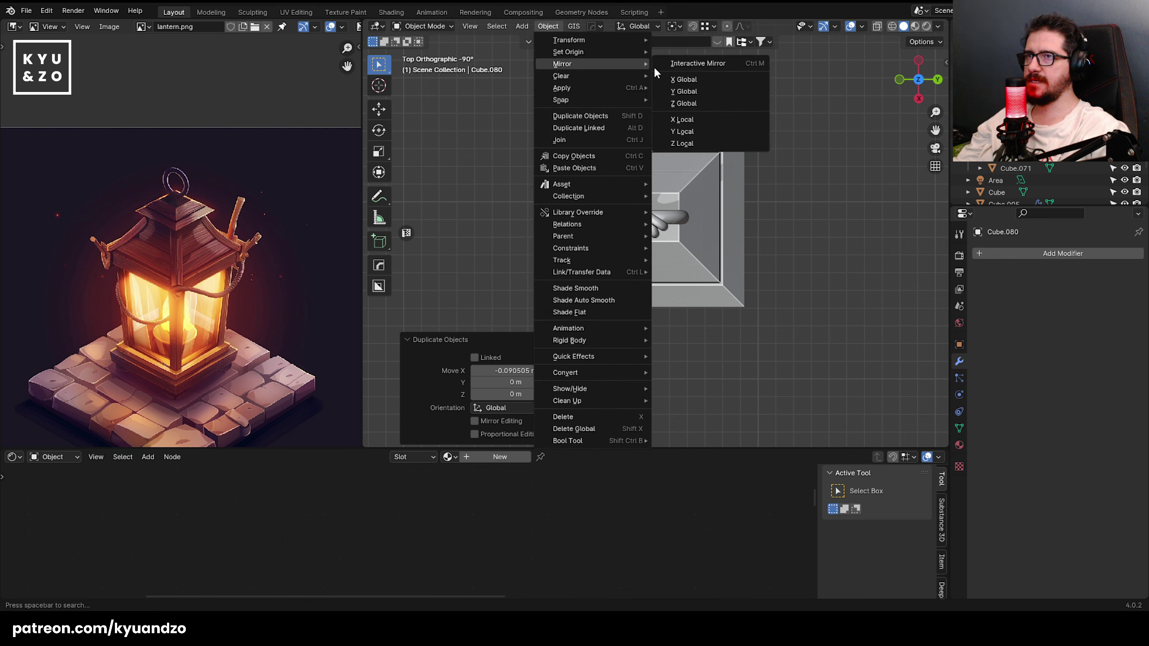
click(653, 66)
key(y)
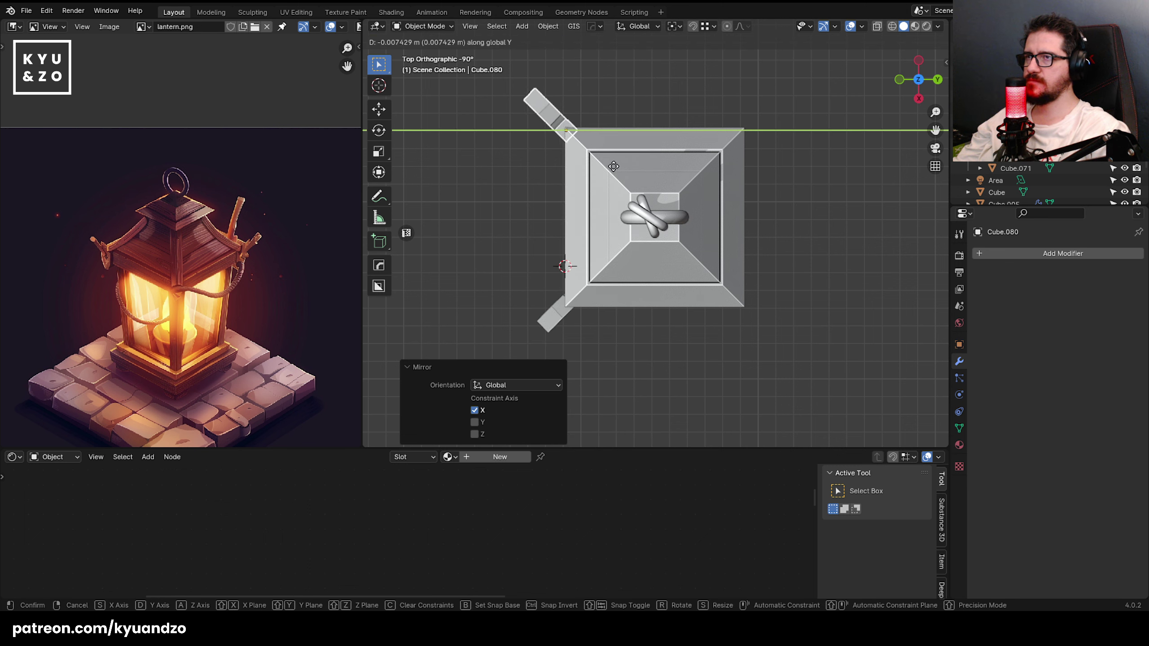
click(613, 165)
key(x)
key(d)
click(549, 310)
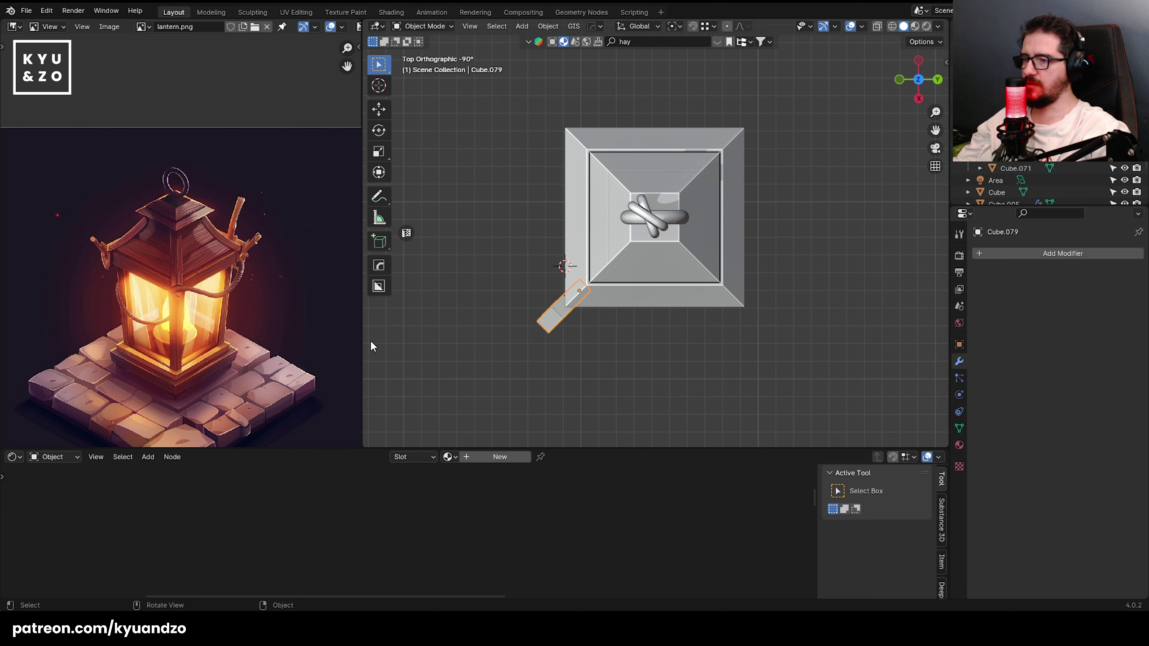
- Try a free duplicate of the corner beam mirrored about global X, and discard the copy
shift+middle_drag(768, 108, 729, 142)
scroll(543, 308, up, 1)
shift+middle_drag(555, 264, 580, 257)
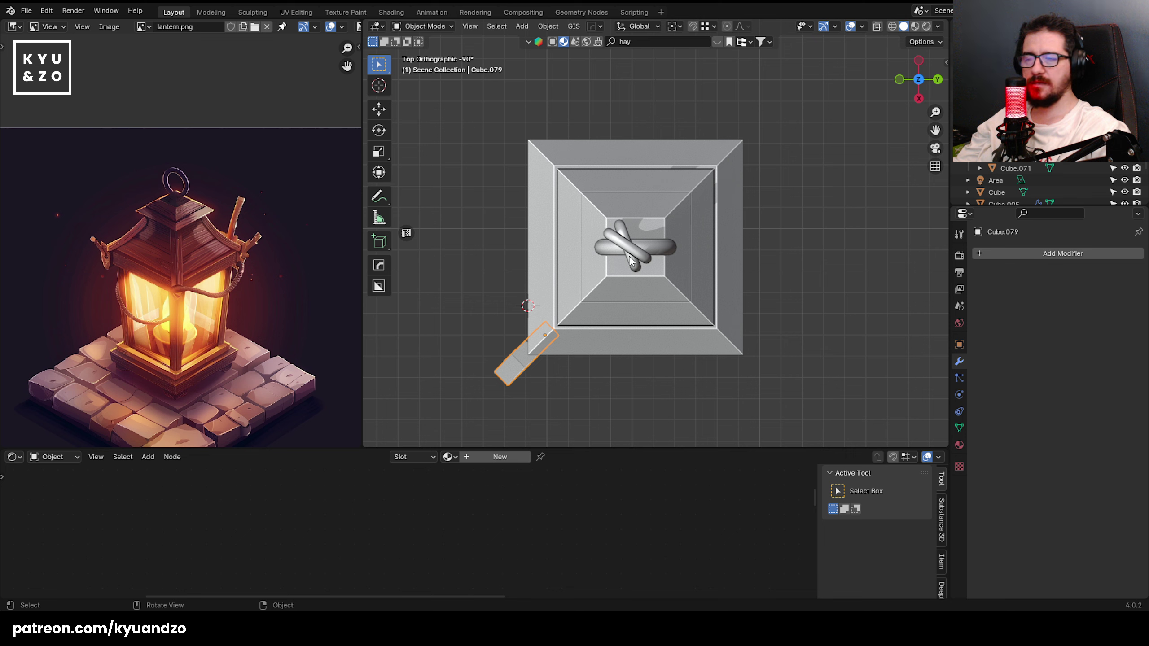
key(shift+d)
click(459, 16)
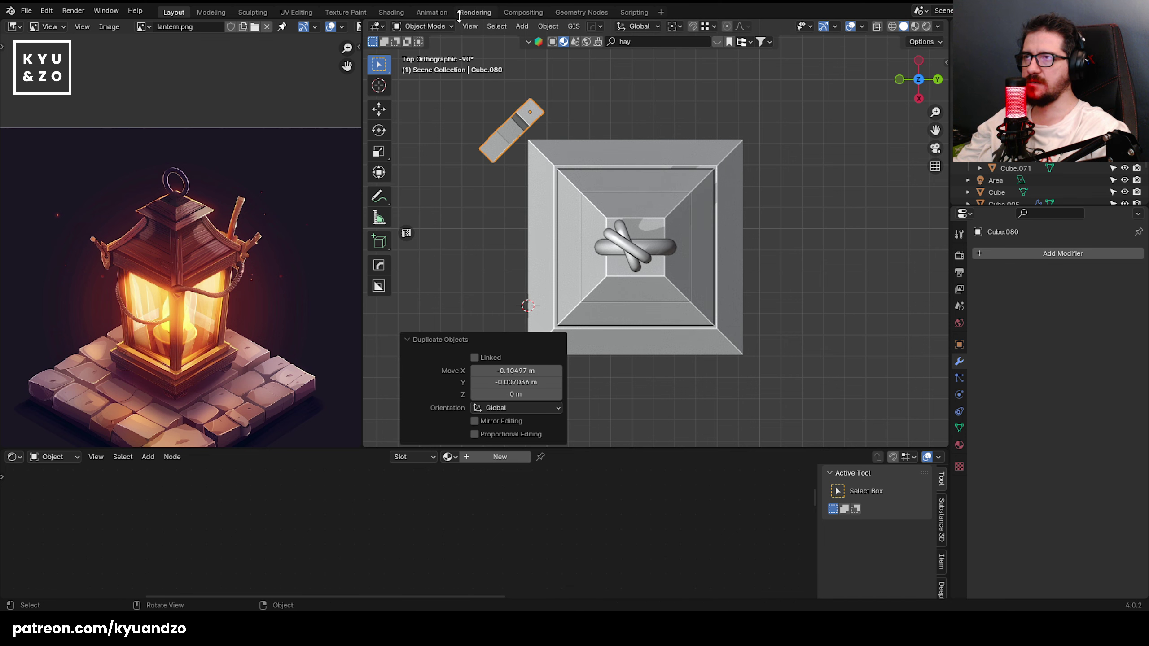
click(546, 28)
mouse_move(588, 64)
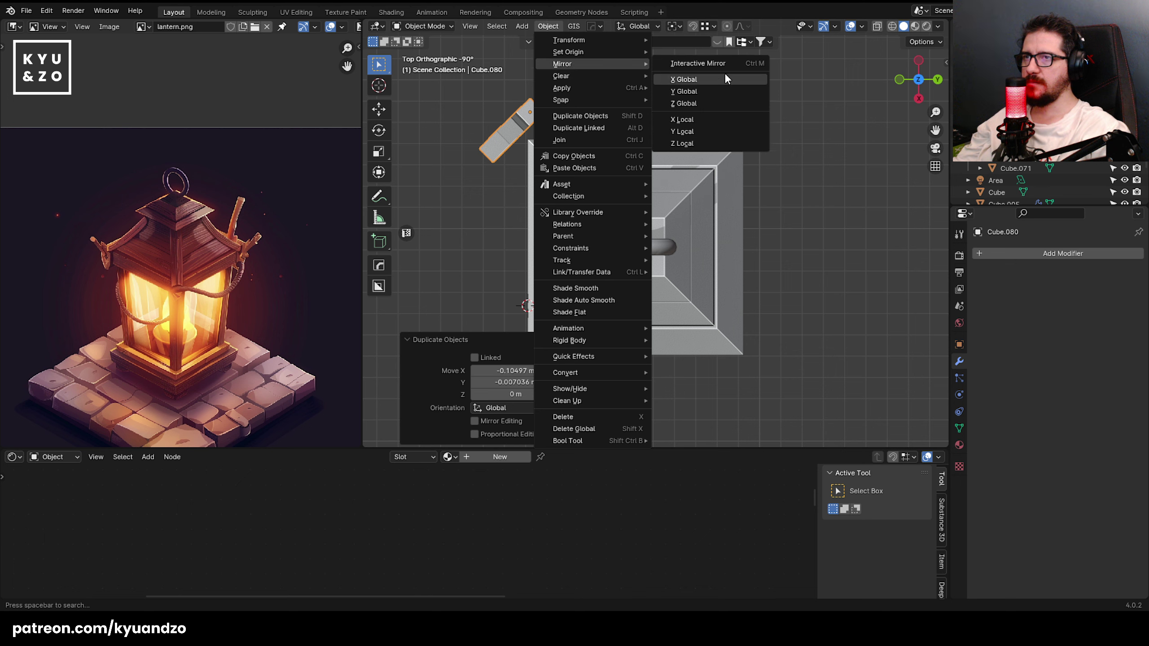
click(724, 72)
key(ctrl+z)
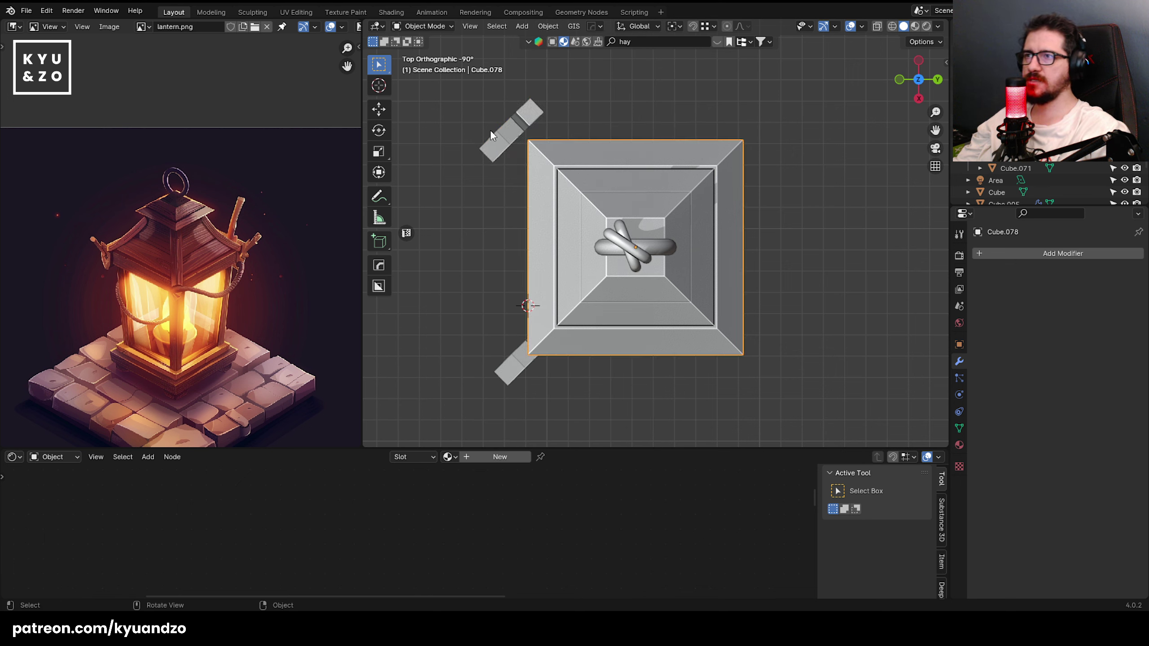
key(Delete)
click(505, 348)
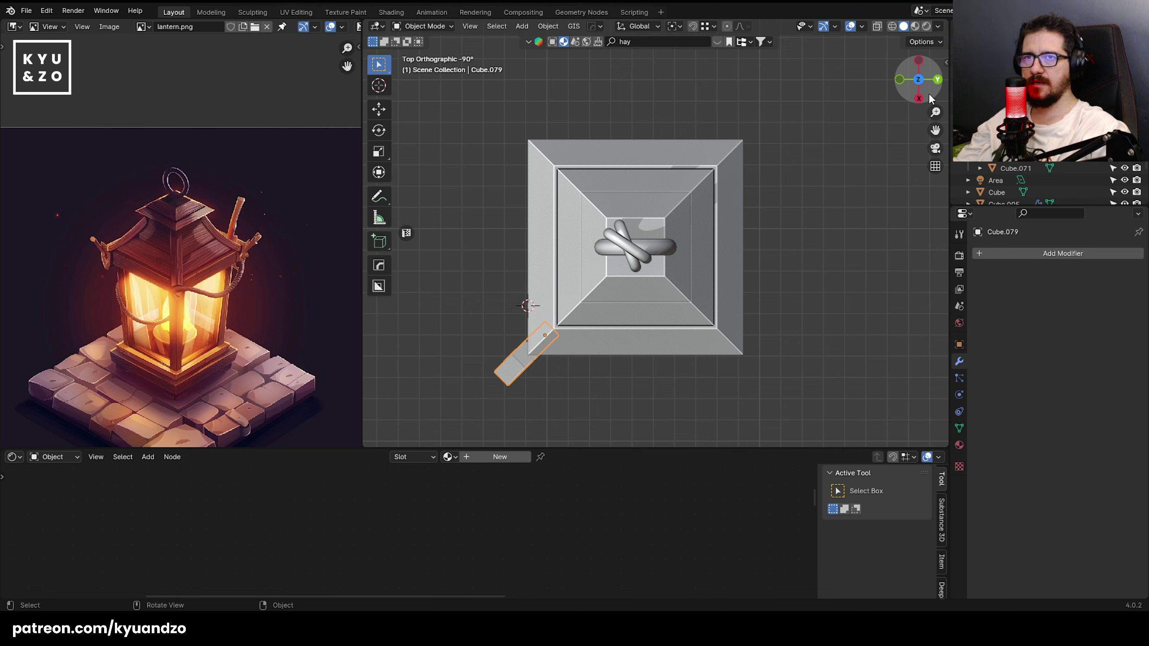
- Duplicate the corner beam -0.10187 m along X, mirror the copy about global X, and move it 0.018011 m onto the adjacent corner
key(shift+d)
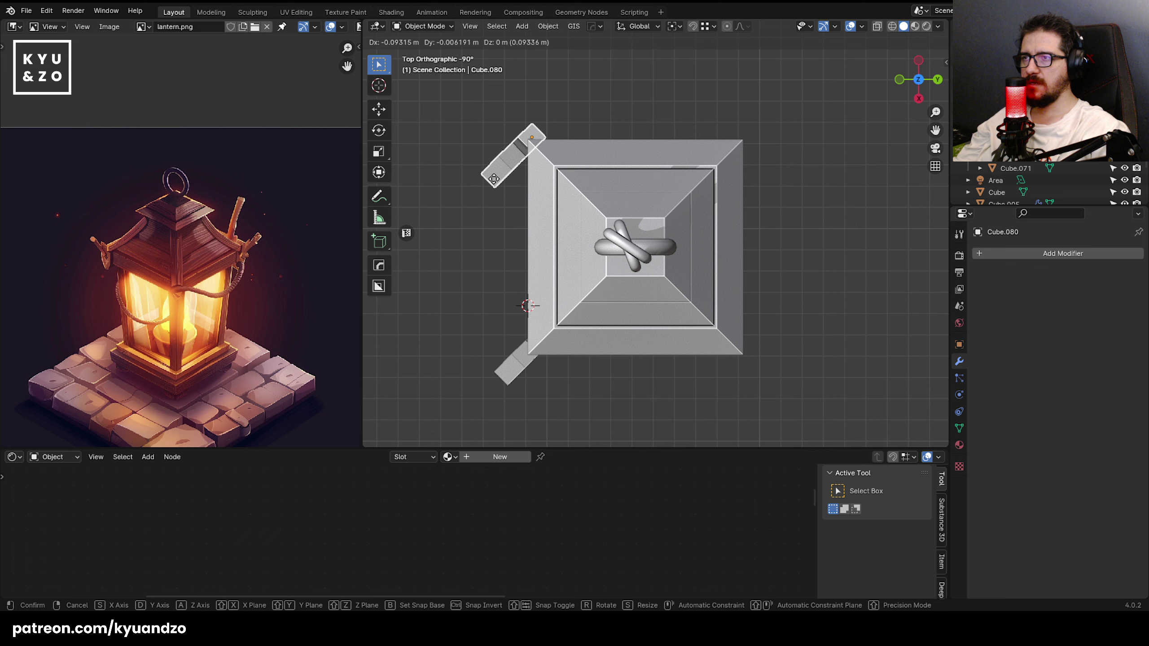
key(s)
click(501, 160)
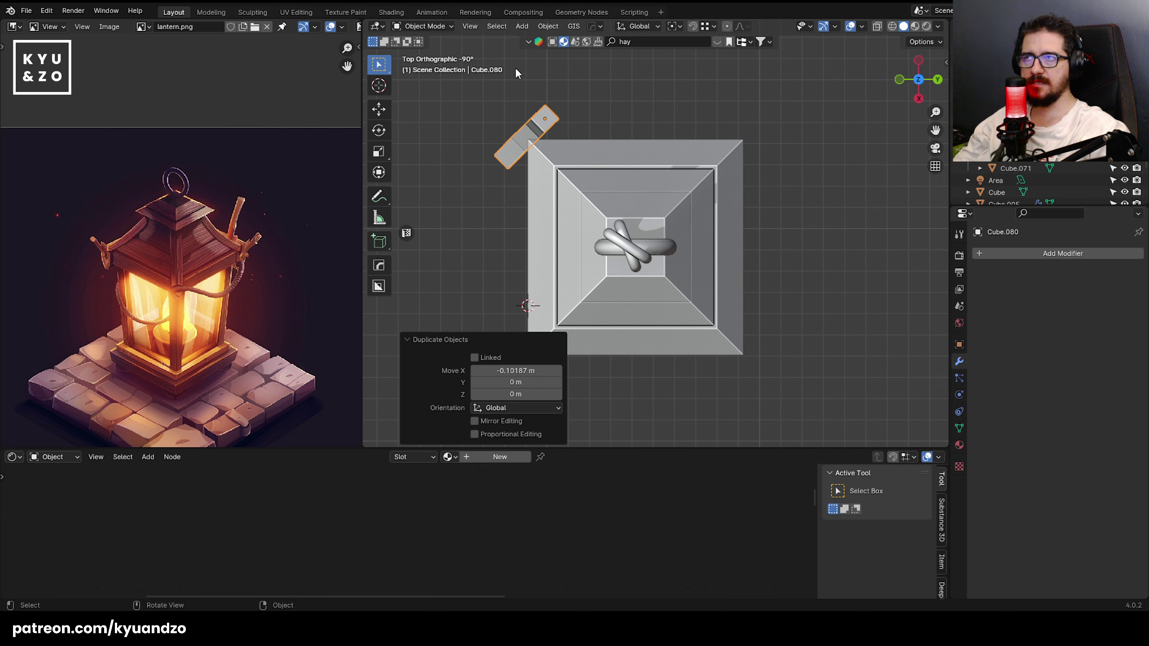
click(548, 26)
mouse_move(588, 63)
click(722, 79)
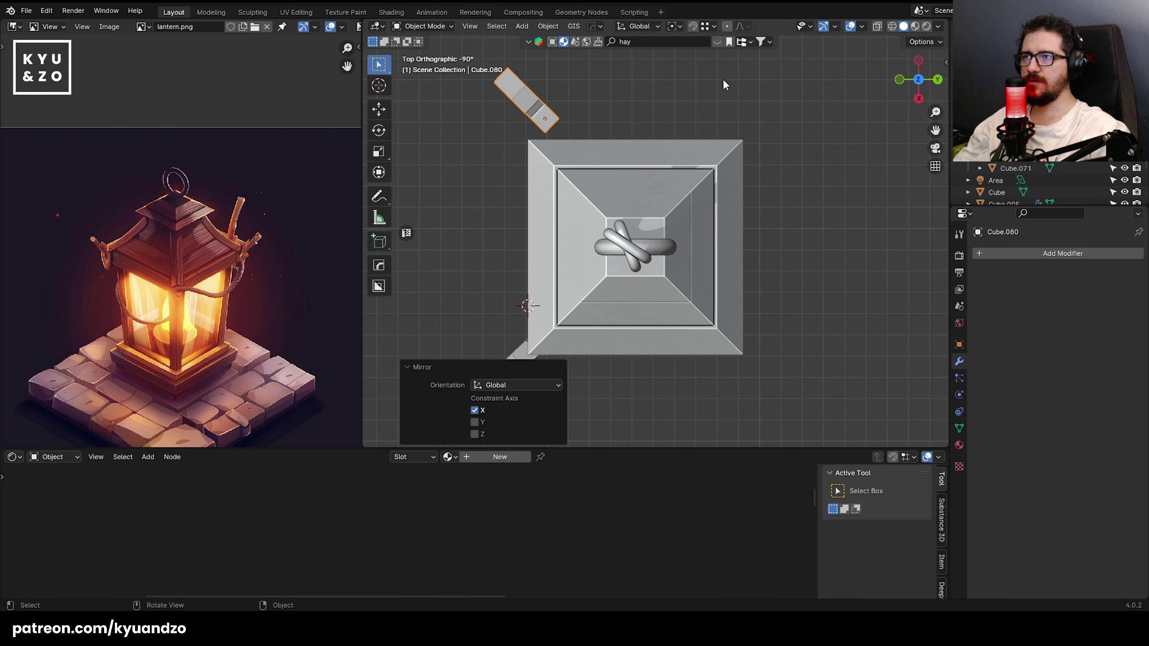
key(g)
key(x)
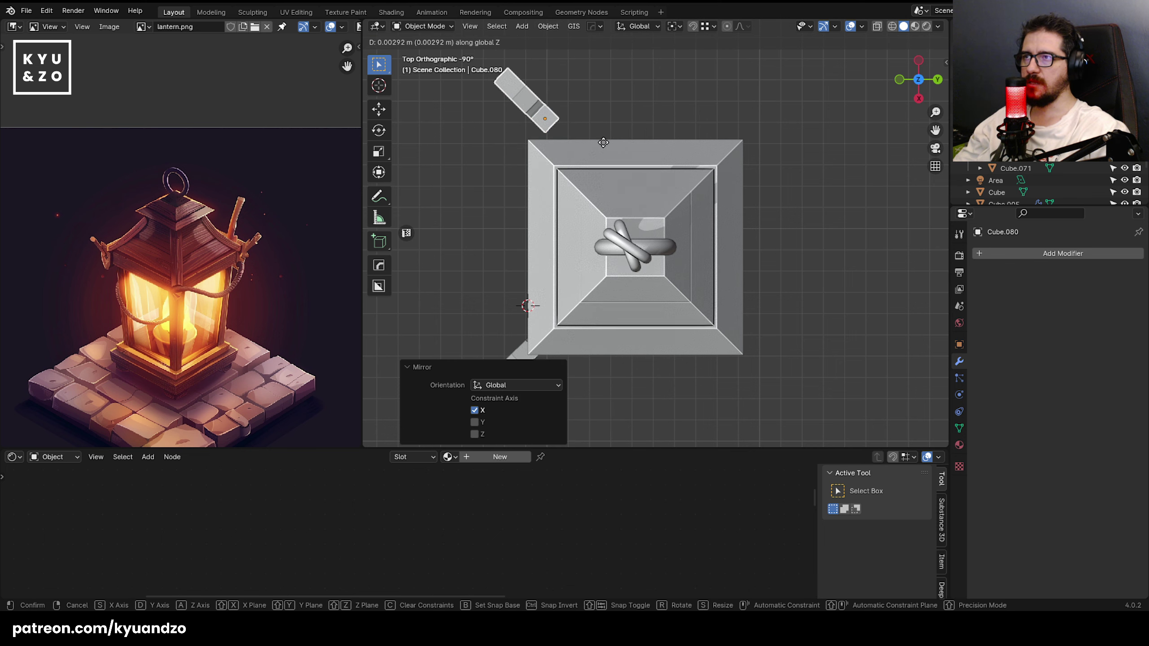
click(615, 123)
- Duplicate the mirrored corner beam in place and move the copy 0.057128 m along Y
key(shift+d)
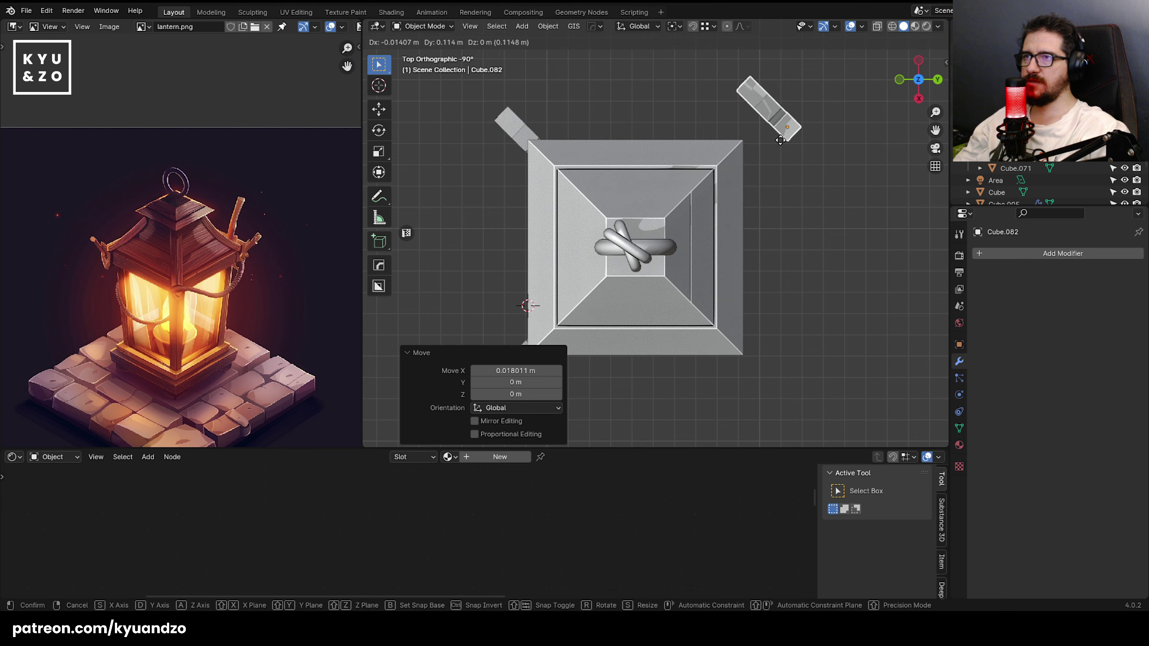
right_click(610, 155)
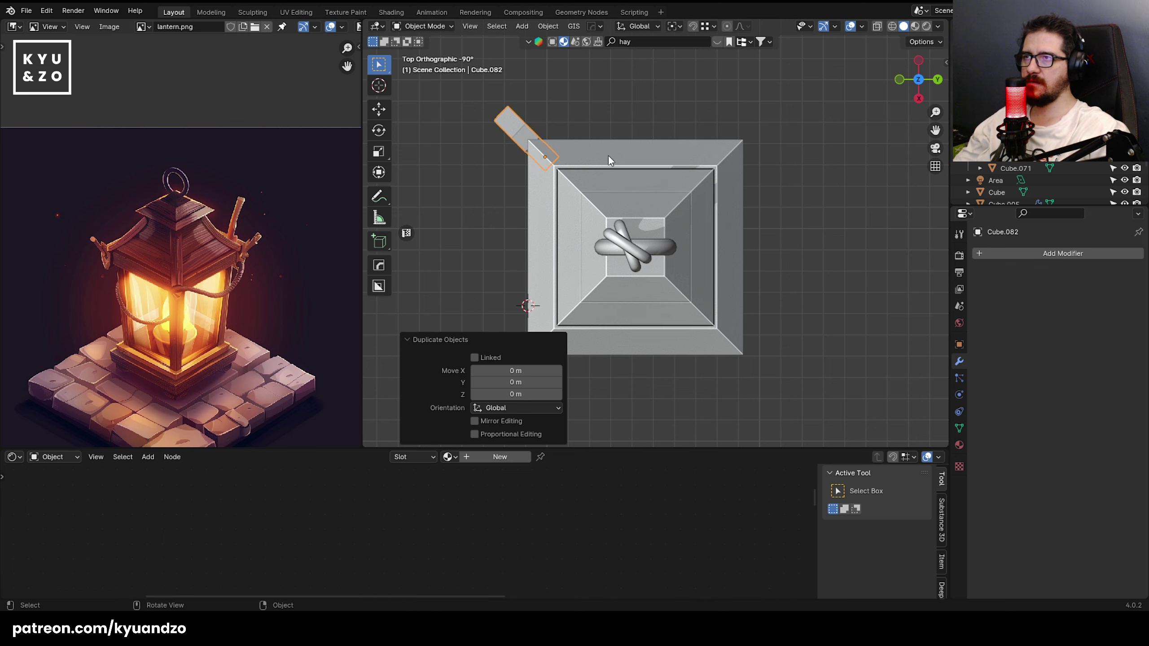
key(g)
key(d)
click(707, 155)
key(g)
key(d)
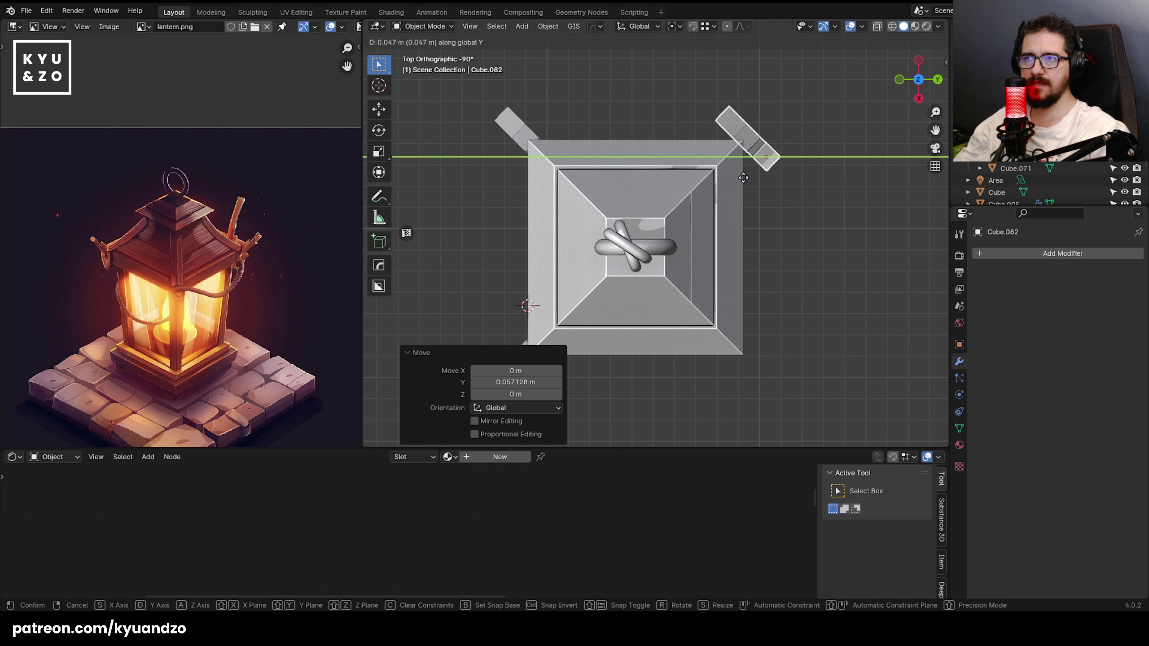
right_click(500, 125)
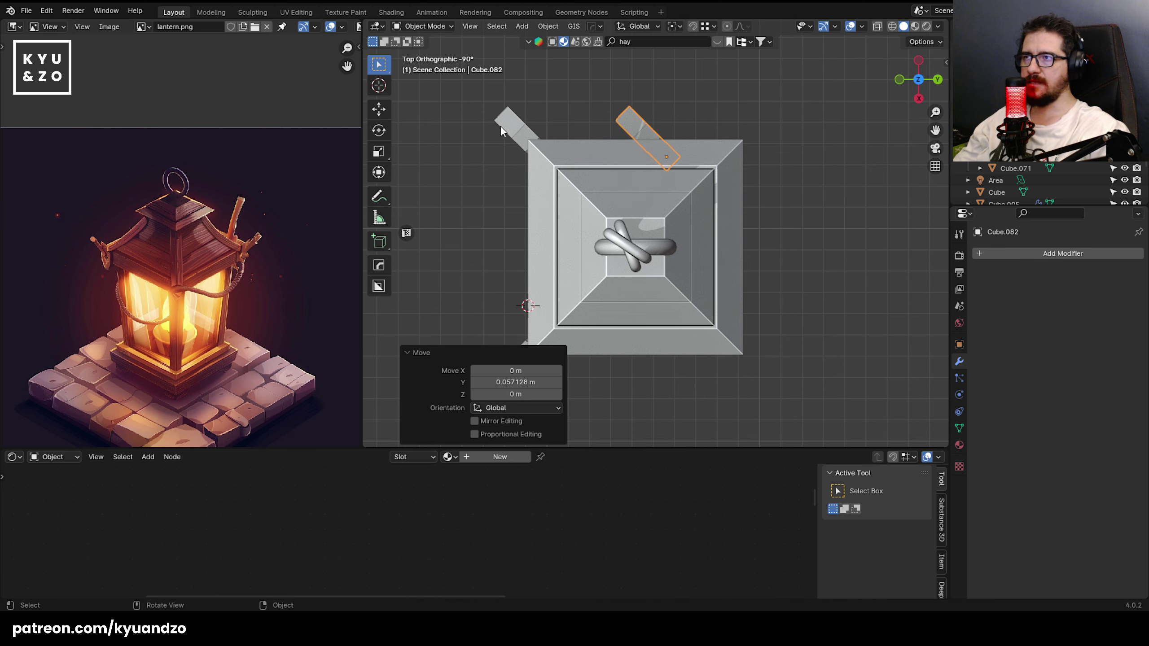
click(499, 125)
key(g)
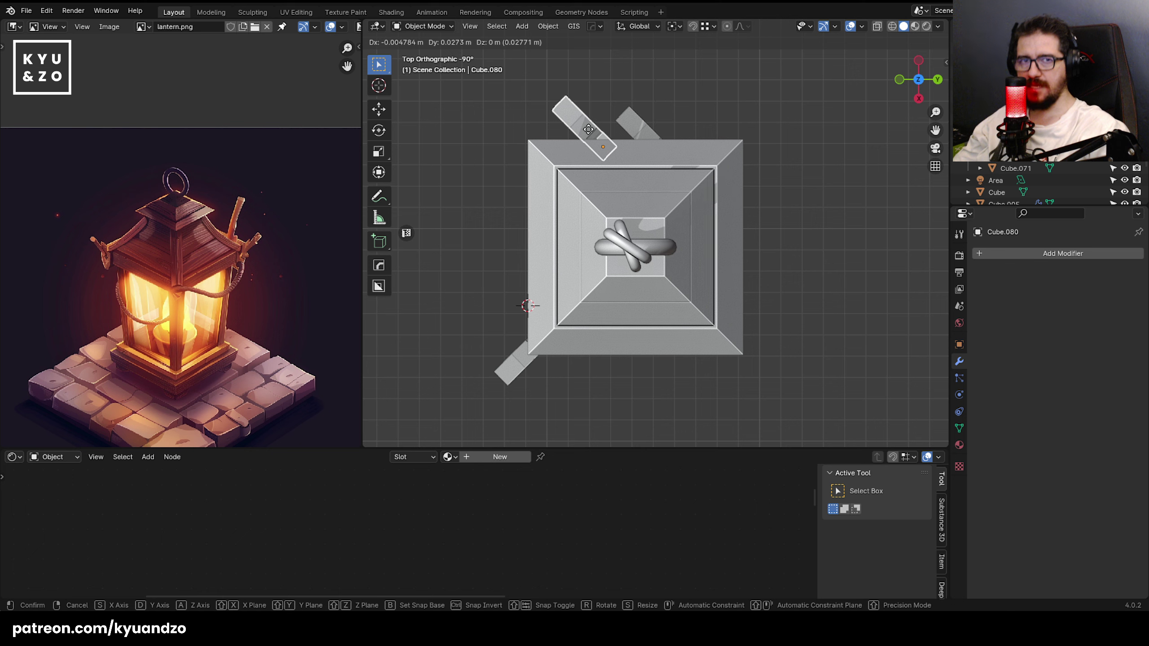
right_click(588, 130)
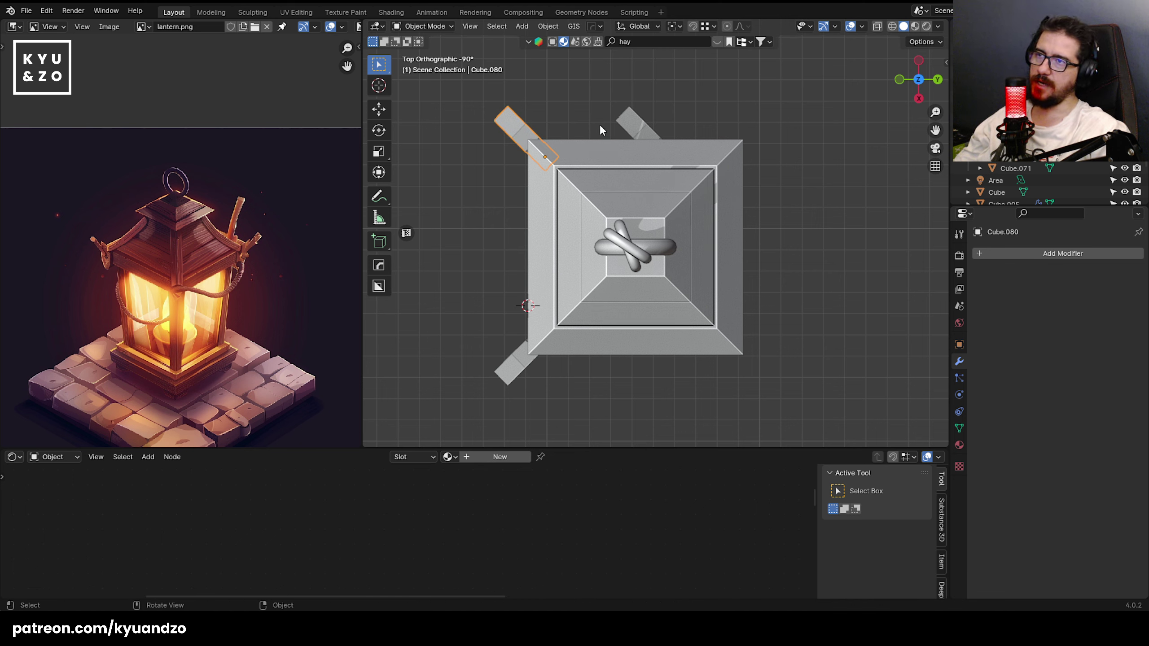
- Try mirroring the copied beam about global Y and moving it 0.026735 m along Y, and delete it
click(548, 25)
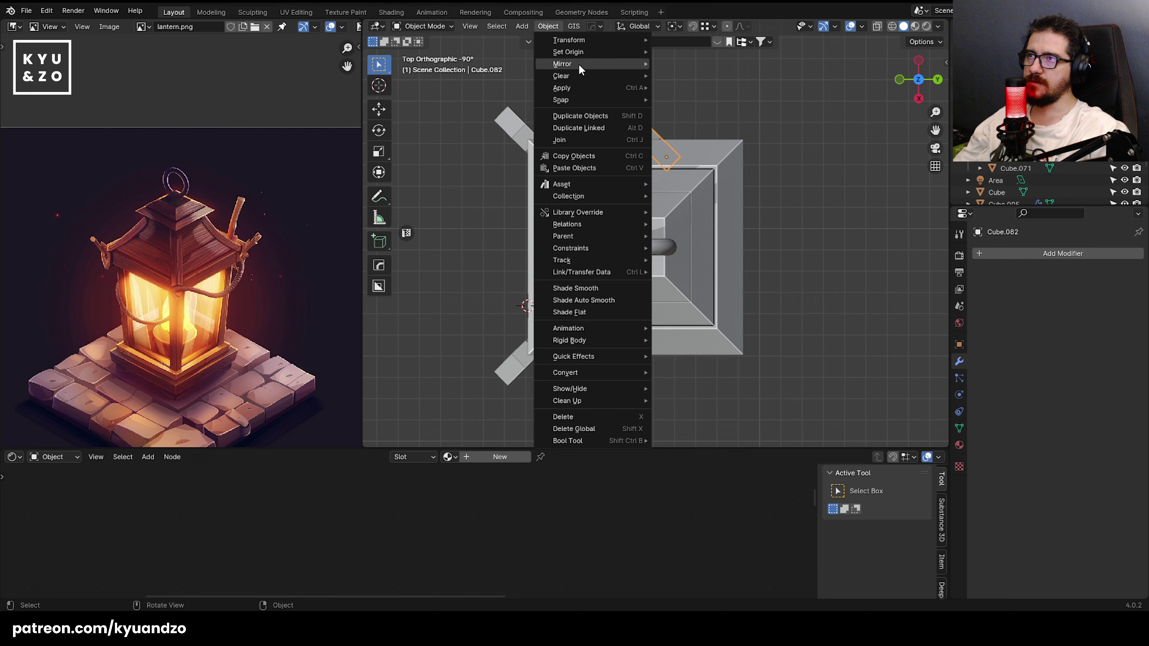
mouse_move(578, 63)
click(727, 96)
click(726, 105)
click(712, 118)
key(g)
key(d)
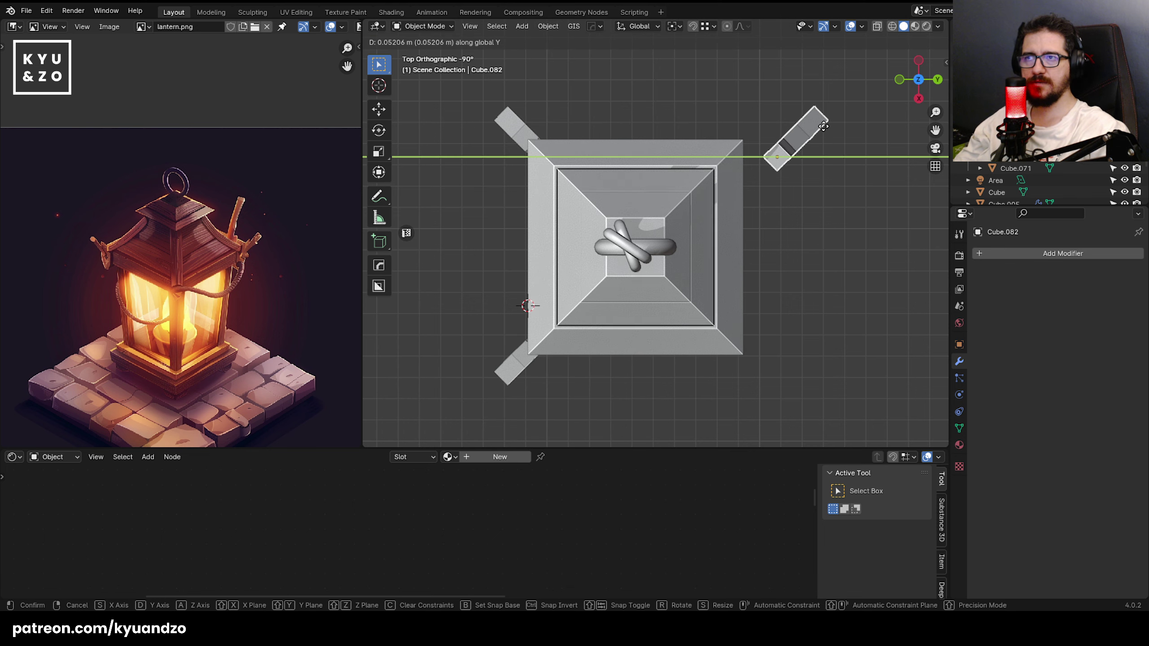
click(769, 128)
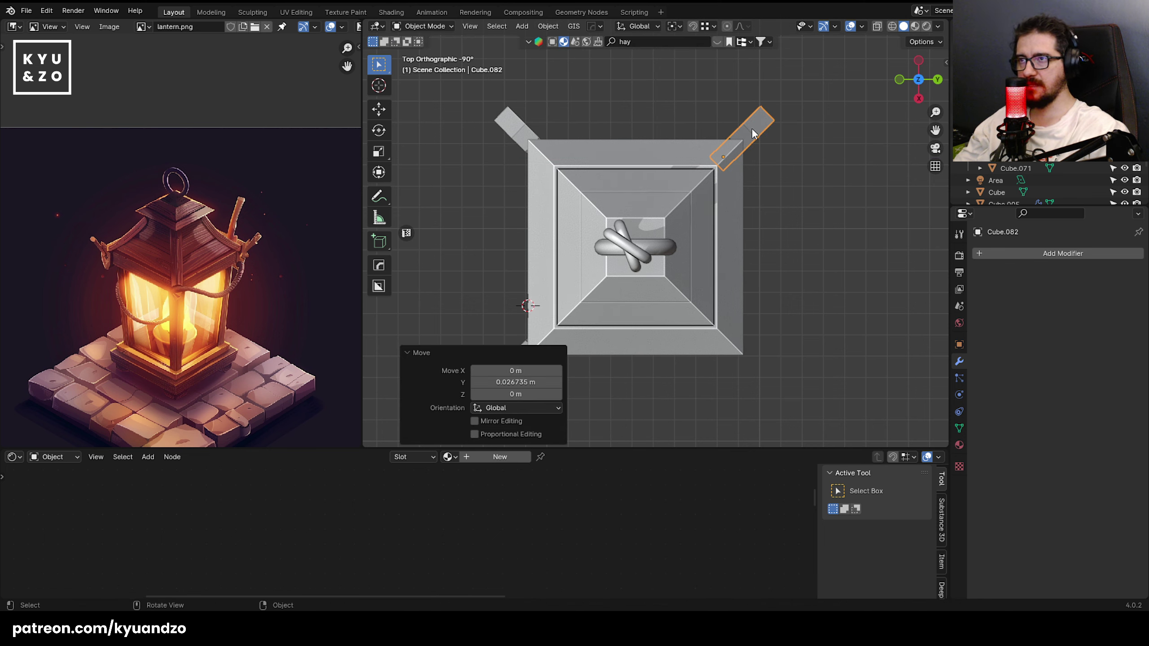
key(Delete)
- Duplicate the corner beam 0.10187 m along Y and mirror the copy about global Y
click(505, 139)
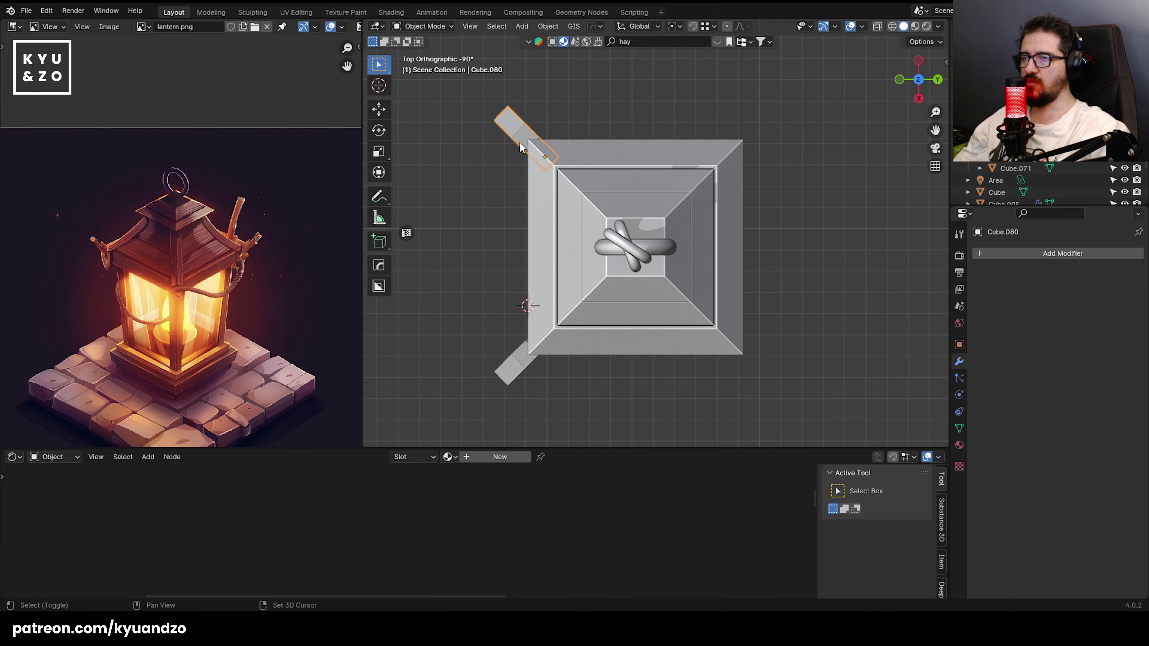
key(shift+d)
key(y)
click(737, 146)
click(548, 25)
mouse_move(563, 68)
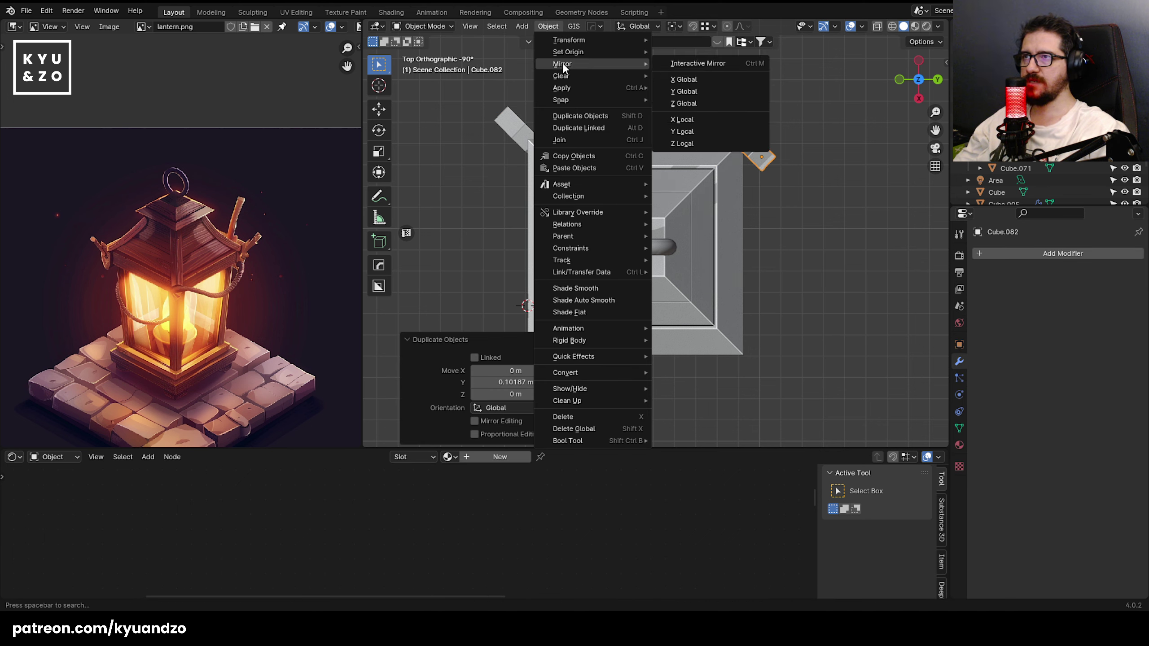
click(767, 92)
- Move the mirrored beam copy along Y onto the adjacent roof corner and deselect it
key(g)
key(x)
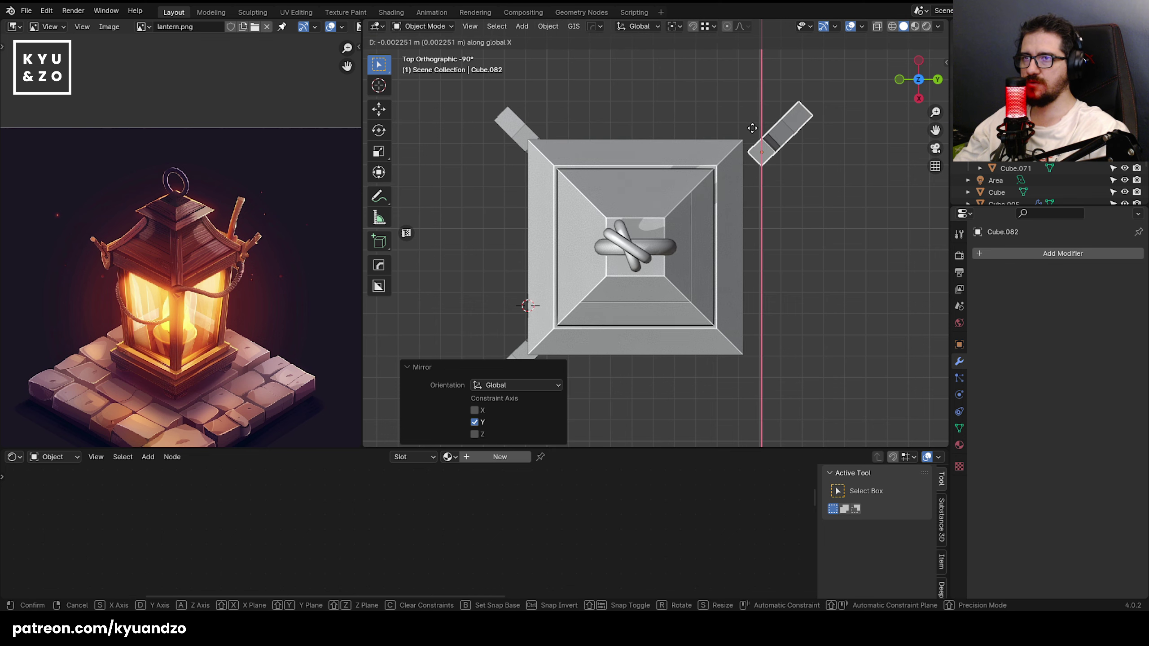
key(y)
click(767, 126)
key(alt+a)
key(alt+z)
key(alt+z)
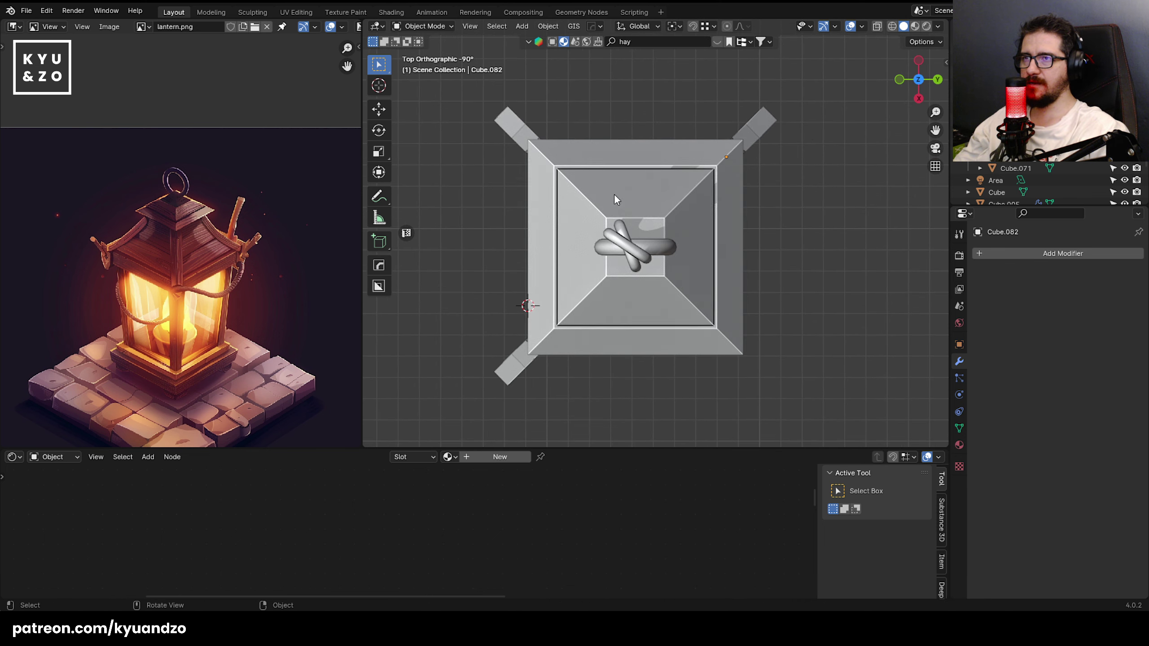
- Undo the single beam's duplication, mirroring and move
key(ctrl+z)
key(ctrl+z)
key(ctrl+z)
key(ctrl+z)
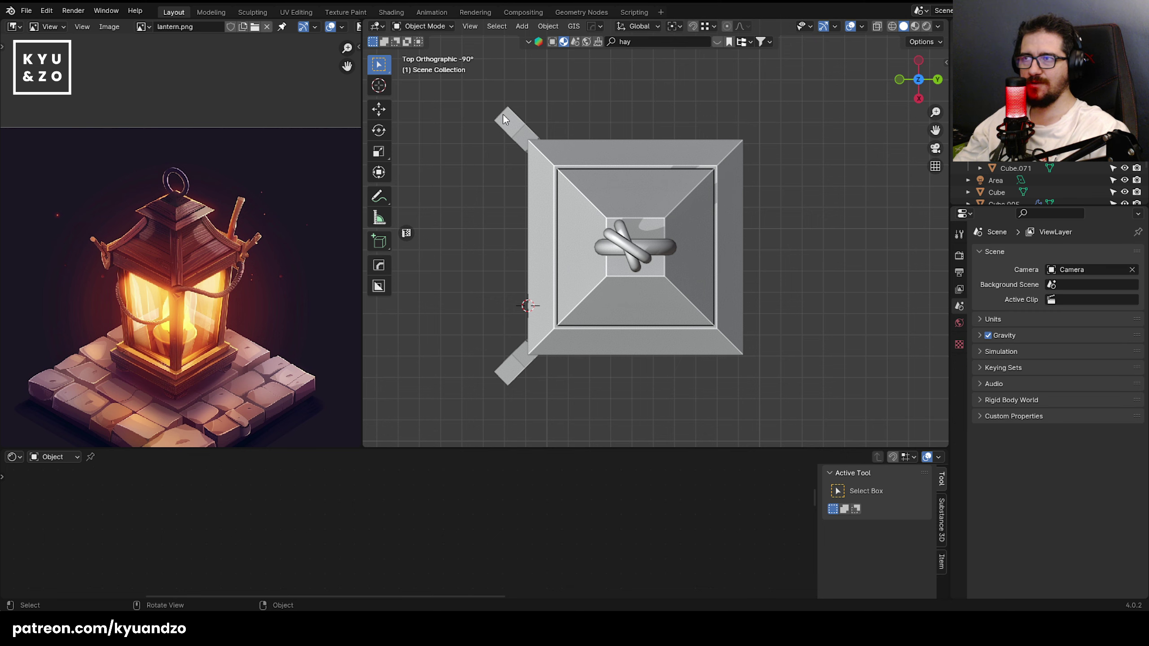
- Shift the two existing corner beams along Y onto their roof corners, by about 0.002 m and about 0.0003 m
click(525, 365)
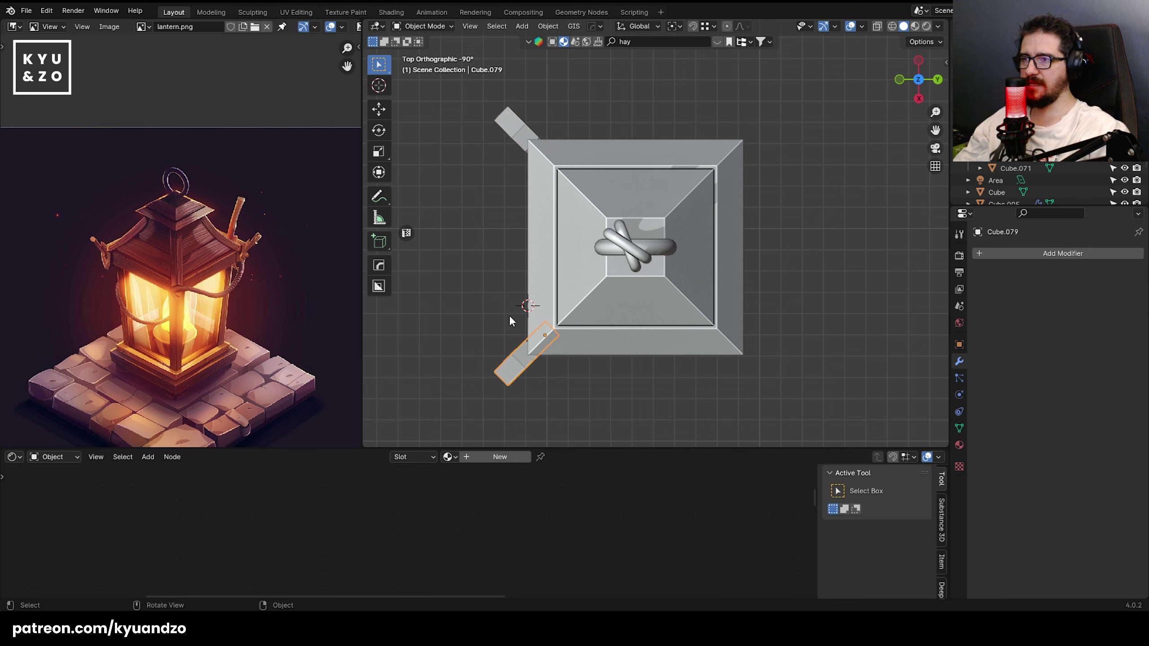
key(g)
key(y)
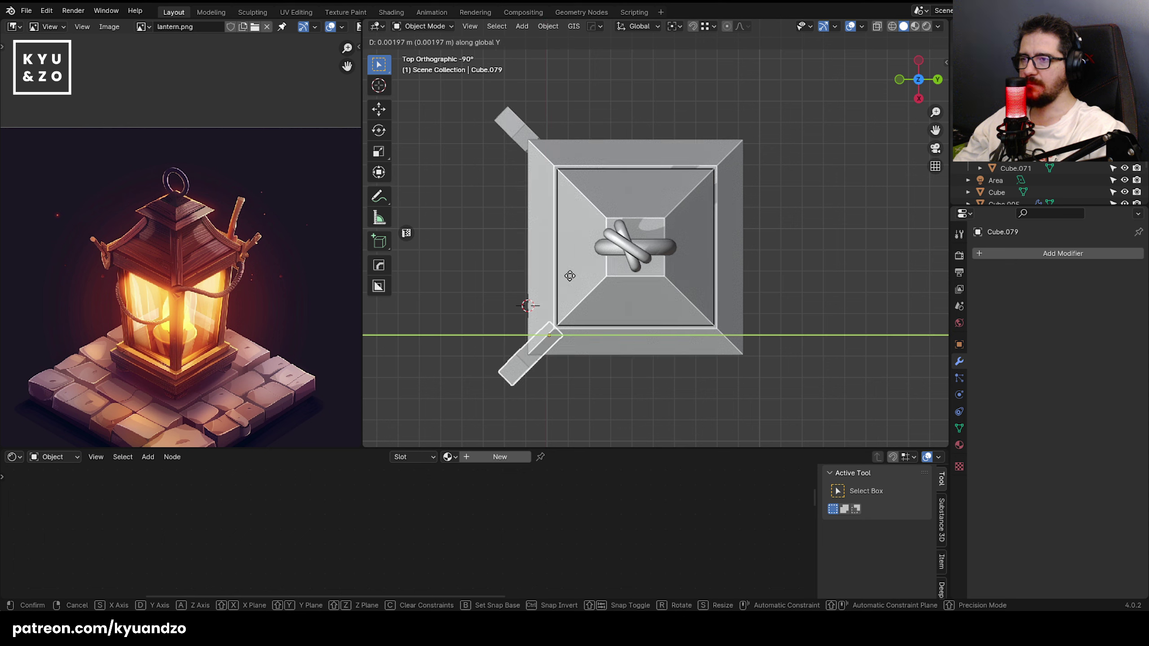
click(570, 275)
click(520, 127)
key(g)
key(y)
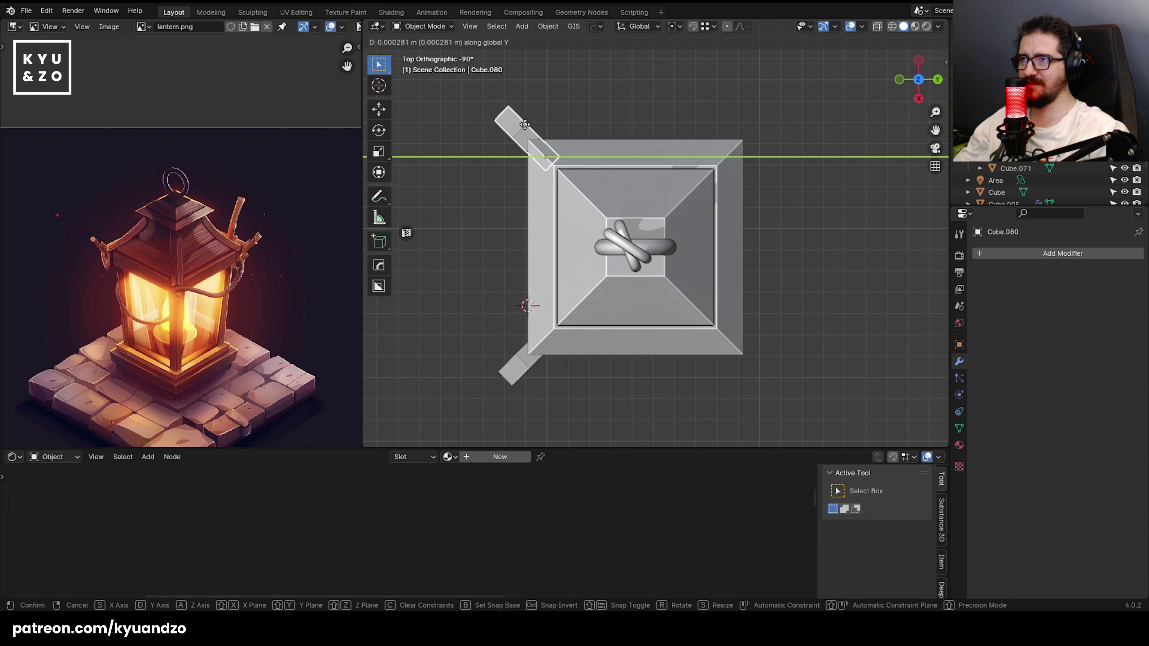
click(523, 125)
- Duplicate both corner beams together 0.10835 m along Y and mirror the copies about global Y
click(490, 222)
shift+click(527, 139)
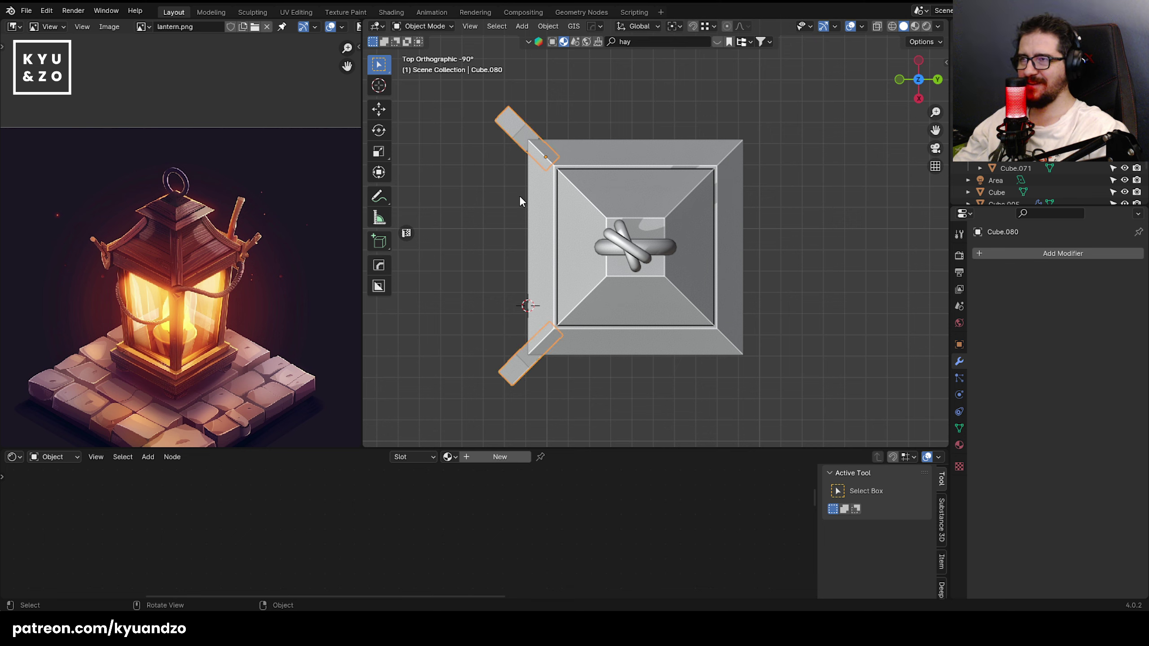
key(shift+d)
key(y)
click(800, 187)
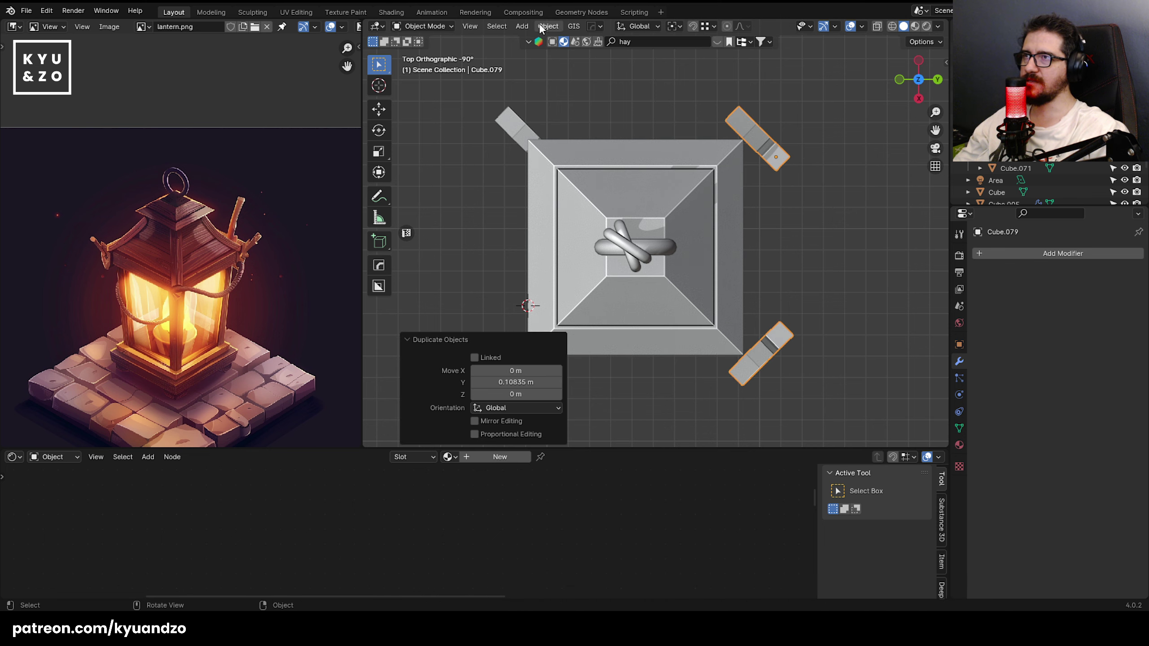
click(548, 26)
mouse_move(551, 61)
click(684, 91)
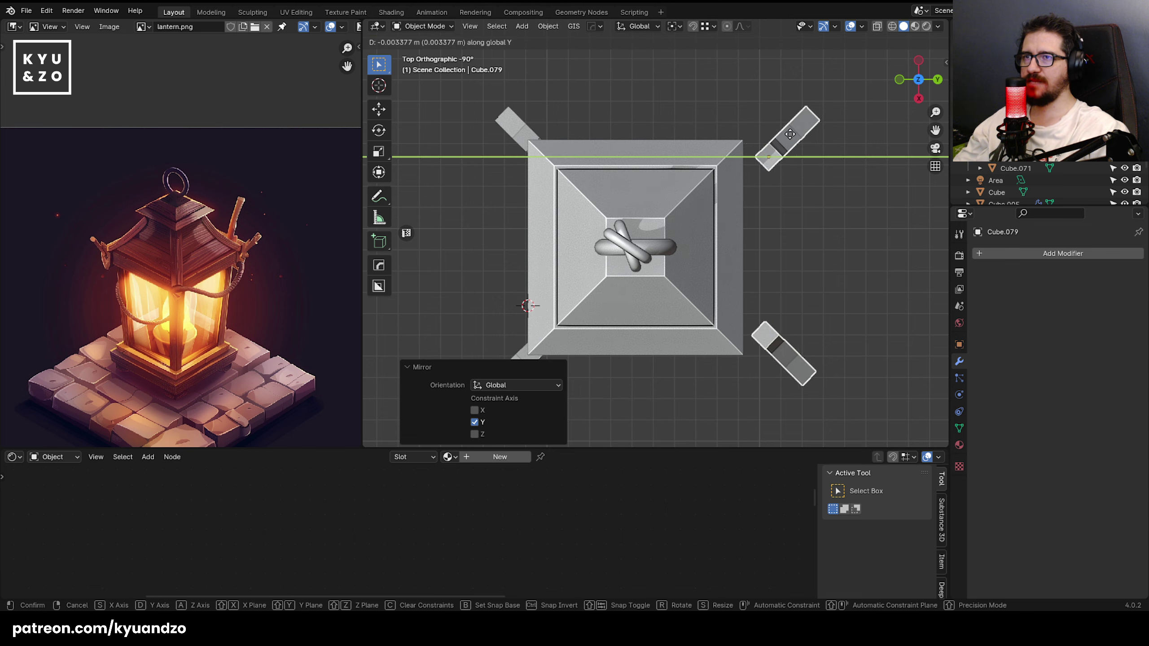
- Move the two mirrored beams along Y onto the opposite roof corners
key(g)
key(y)
click(583, 94)
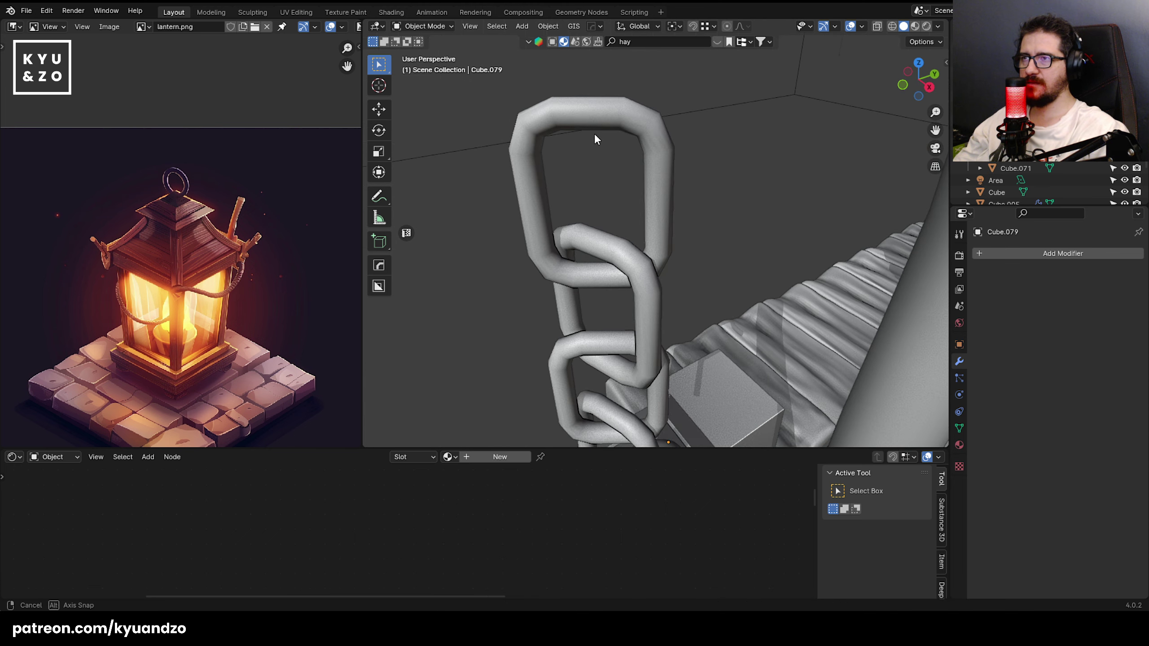
- Examine the four corner beams in perspective and compare them with the roof and body in the reference image
scroll(607, 189, down, 5)
middle_drag(606, 189, 636, 201)
scroll(683, 302, up, 3)
click(683, 302)
click(642, 295)
scroll(189, 269, up, 3)
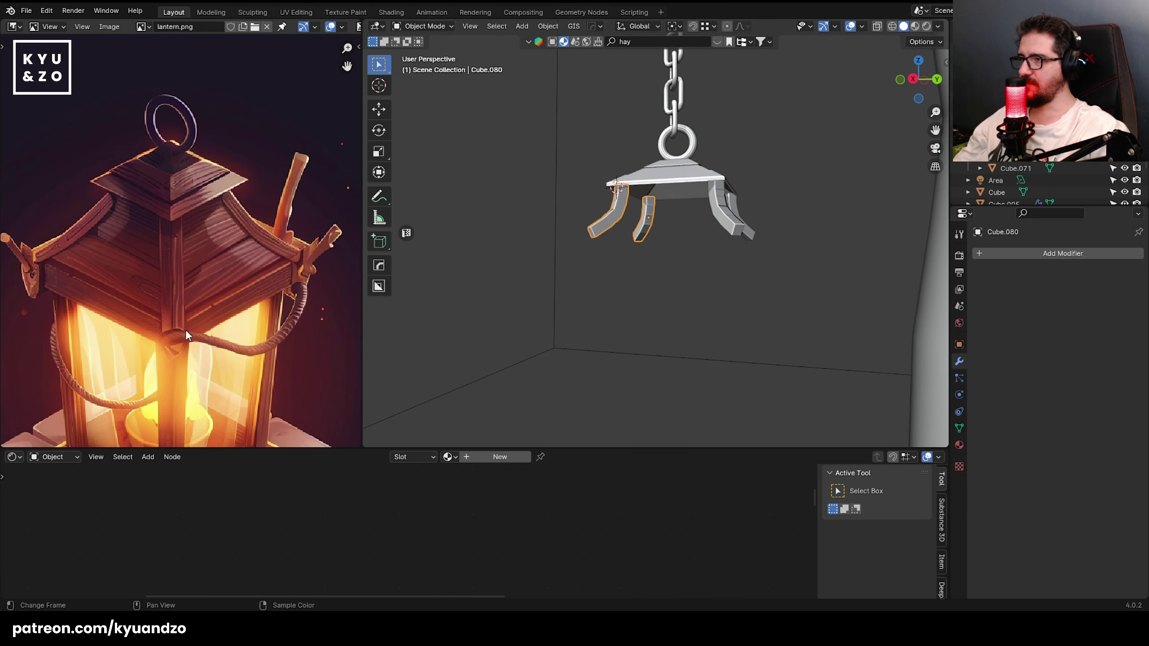
middle_drag(186, 330, 149, 183)
middle_drag(393, 209, 404, 209)
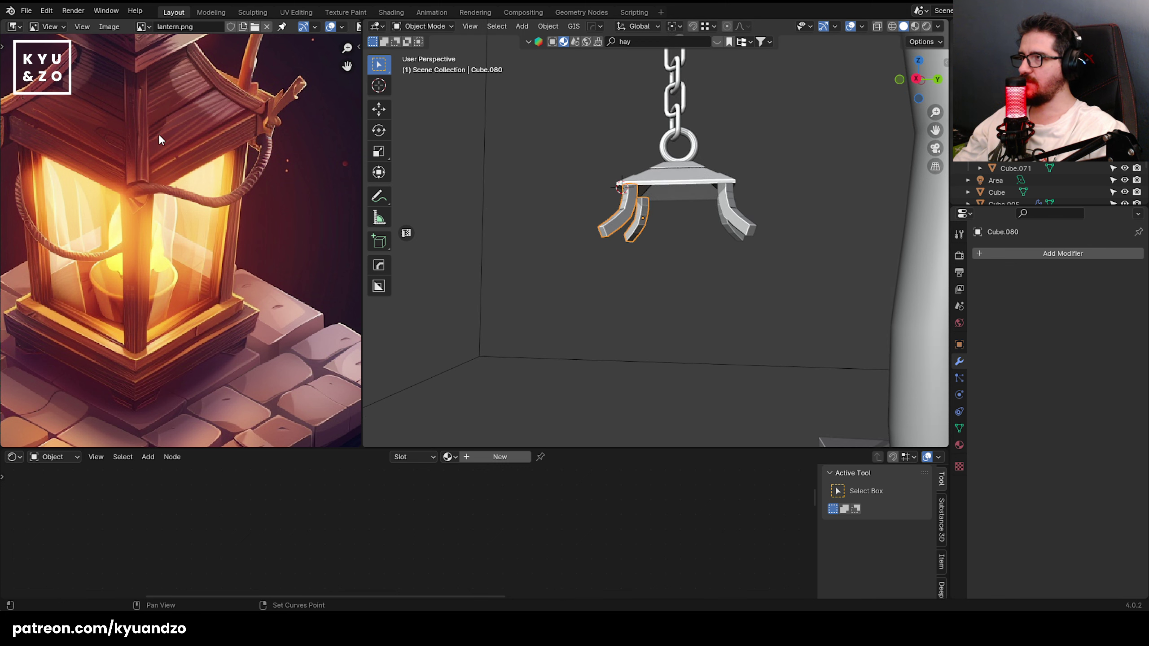
middle_drag(159, 140, 174, 171)
scroll(697, 227, up, 4)
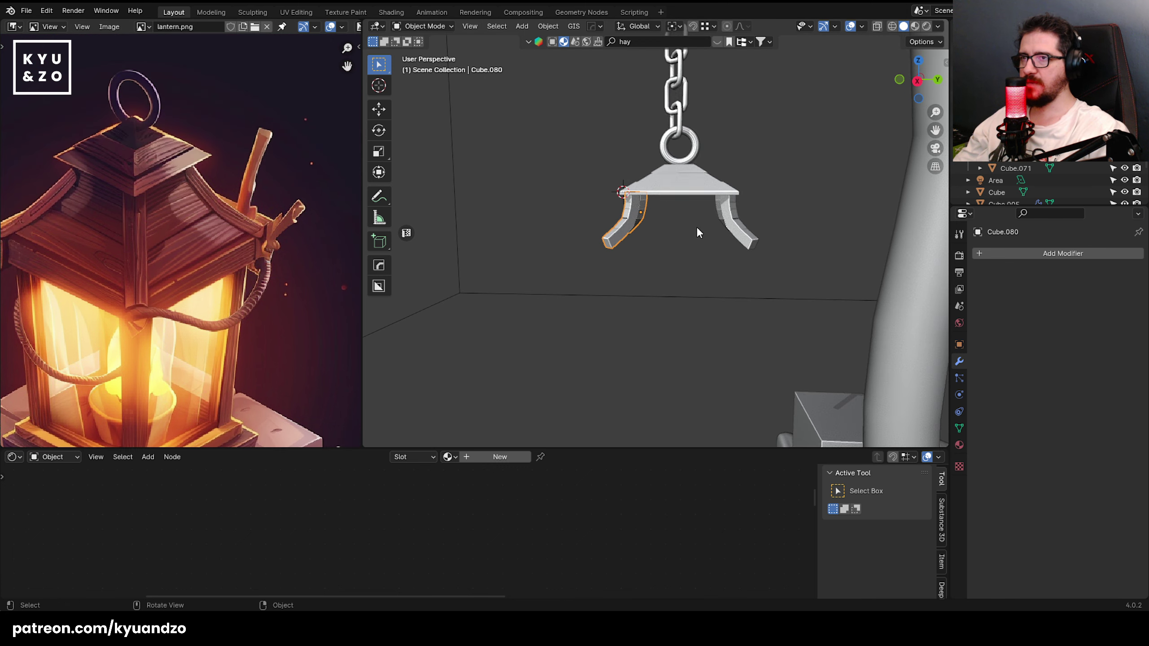
- Add a cube at the 3D cursor and scale it down to about 0.011
key(shift+a)
mouse_move(609, 191)
click(691, 205)
key(s)
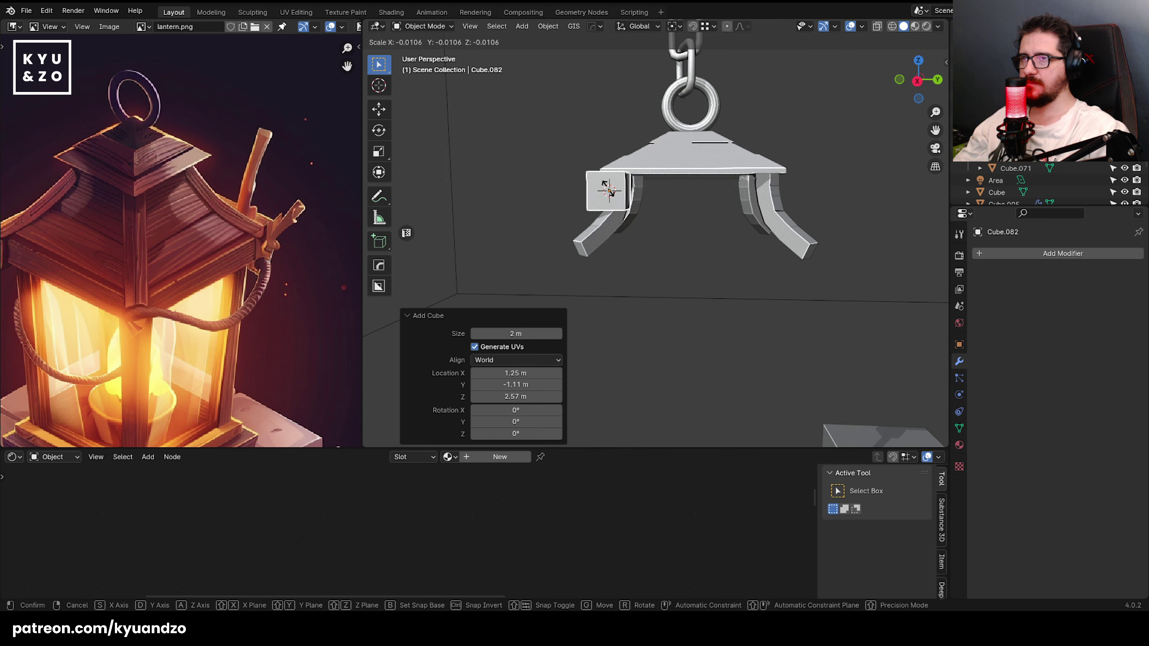
click(614, 193)
- Stretch the cube along Y into a panel and scale its thickness along X by 0.234
key(s)
key(y)
click(830, 223)
middle_drag(829, 223, 621, 235)
key(s)
key(x)
click(655, 200)
- Position the panel under the roof between the corner beams and scale its height by 0.859
scroll(626, 238, up, 3)
key(g)
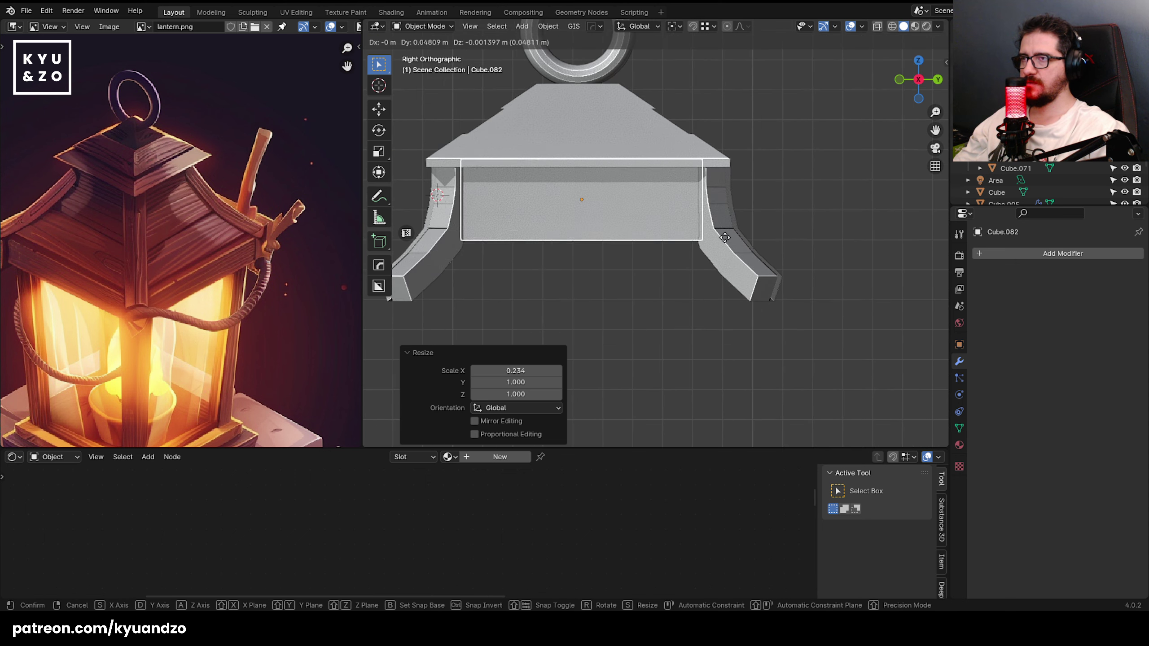
click(787, 281)
key(s)
key(z)
click(748, 257)
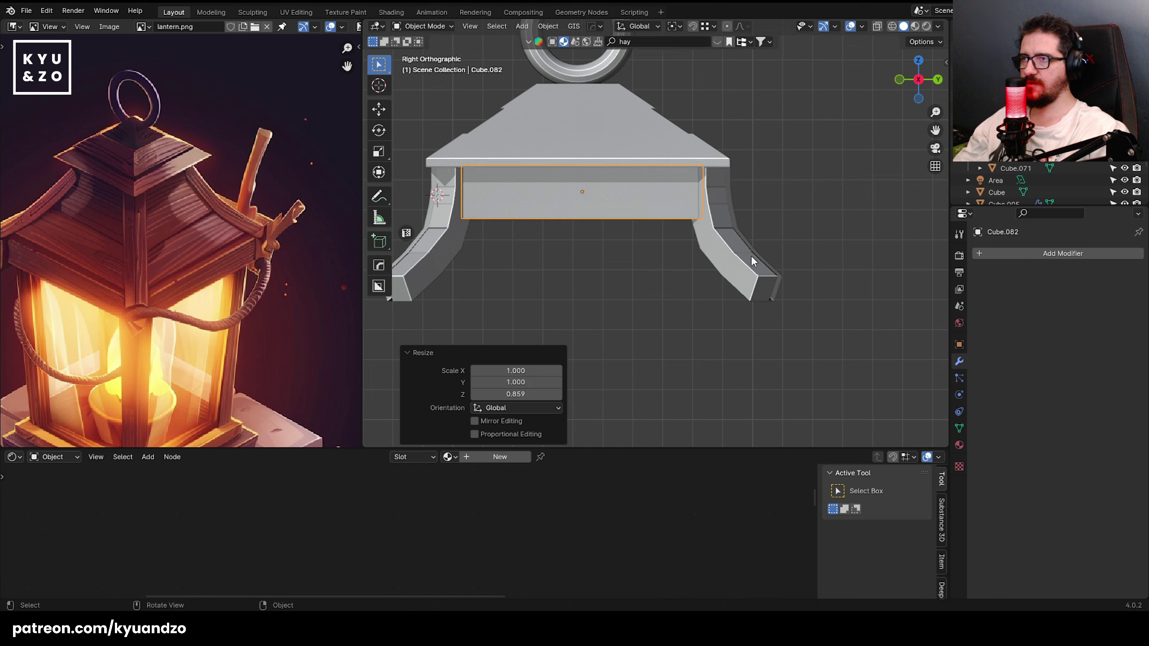
- Nudge the panel up against the roof edge and scale its height by 0.889
key(g)
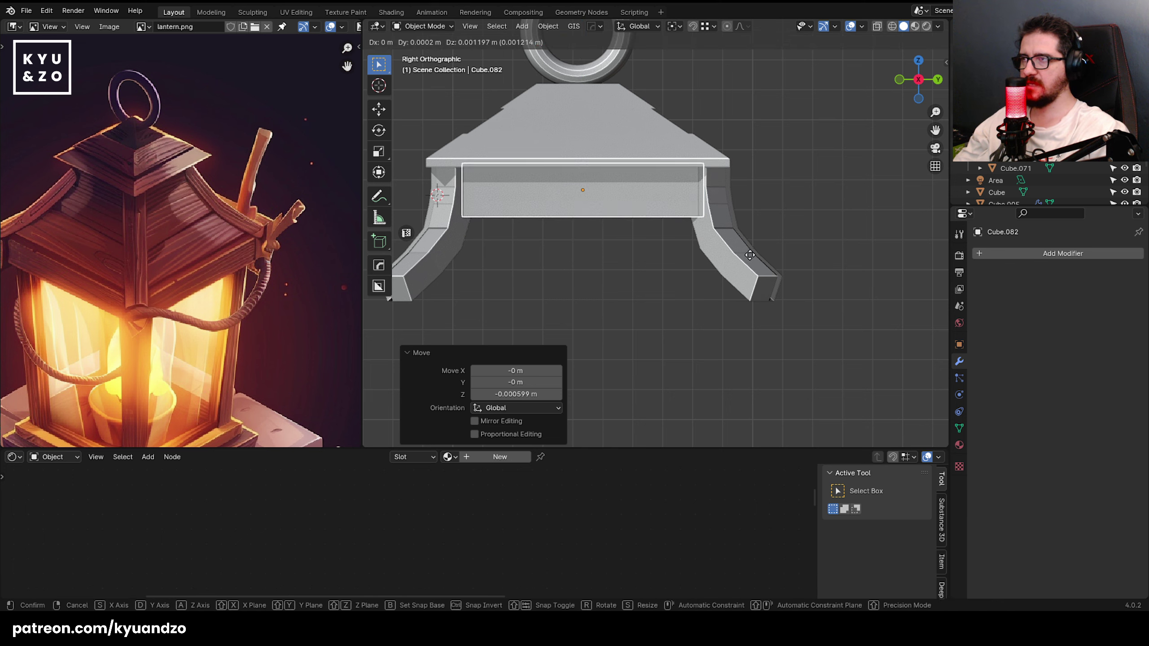
click(775, 262)
key(s)
key(z)
click(754, 261)
- Duplicate the panel directly below the first, scale the copy by 1.121 along Y, and move it -0.001397 m along Z
key(shift+d)
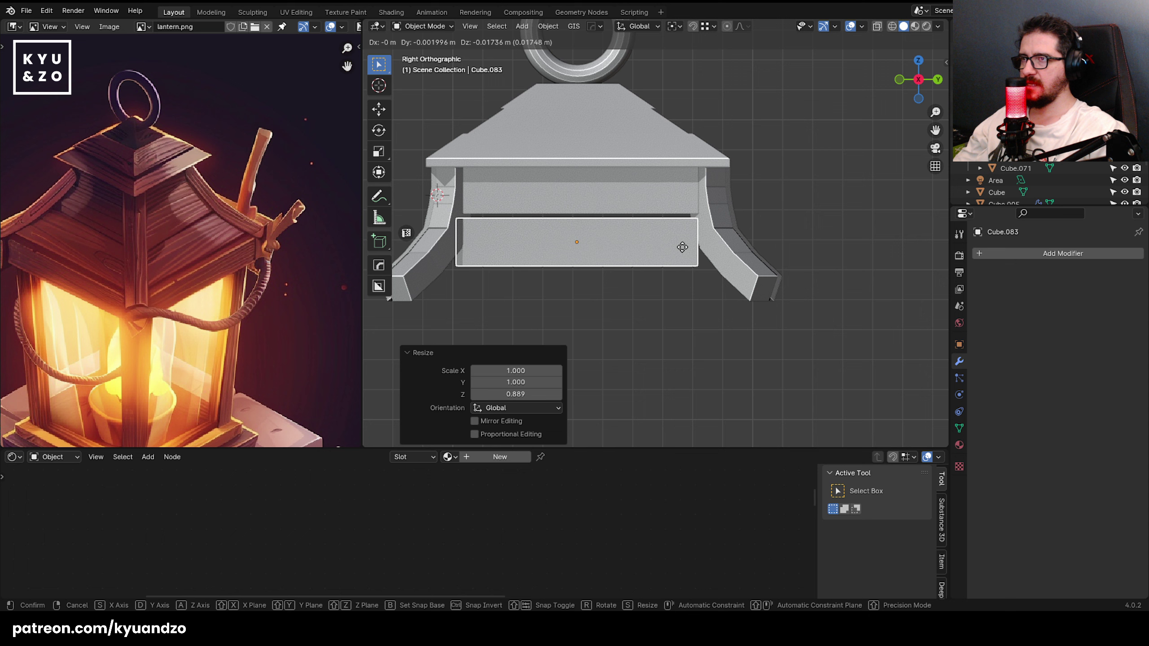
click(686, 241)
key(s)
key(d)
click(709, 239)
key(g)
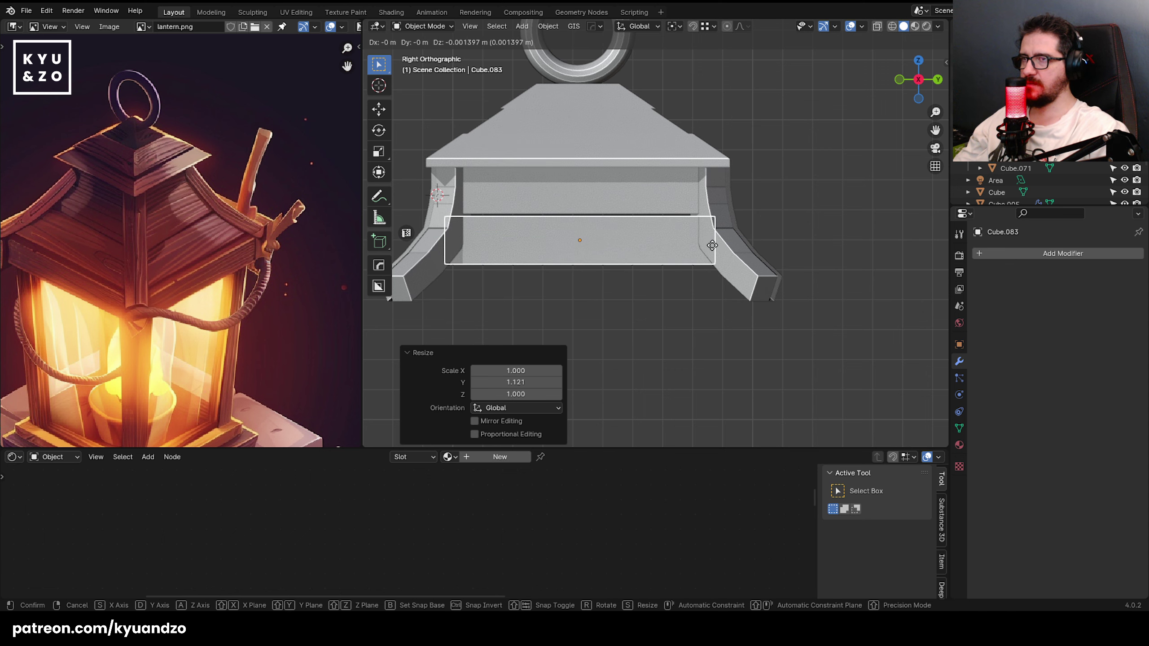
click(712, 247)
- Centre the lower panel by moving it -0.001197 m along Y and scale its height by about 1.17
shift+middle_drag(514, 272, 559, 269)
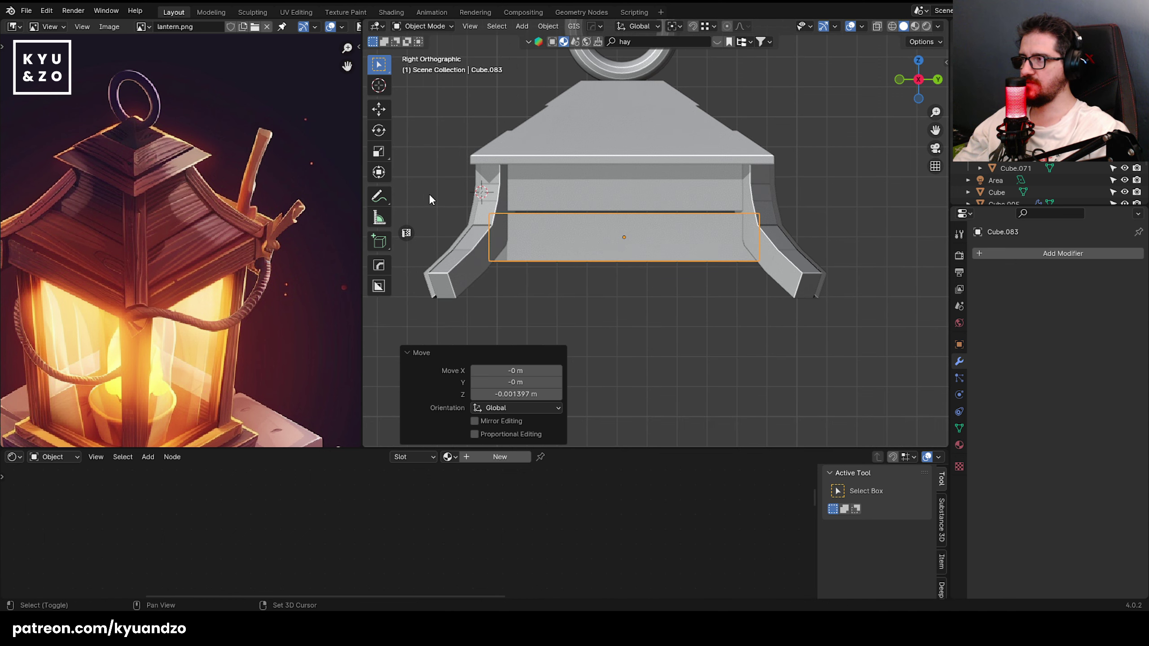
shift+middle_drag(491, 219, 521, 206)
key(g)
key(y)
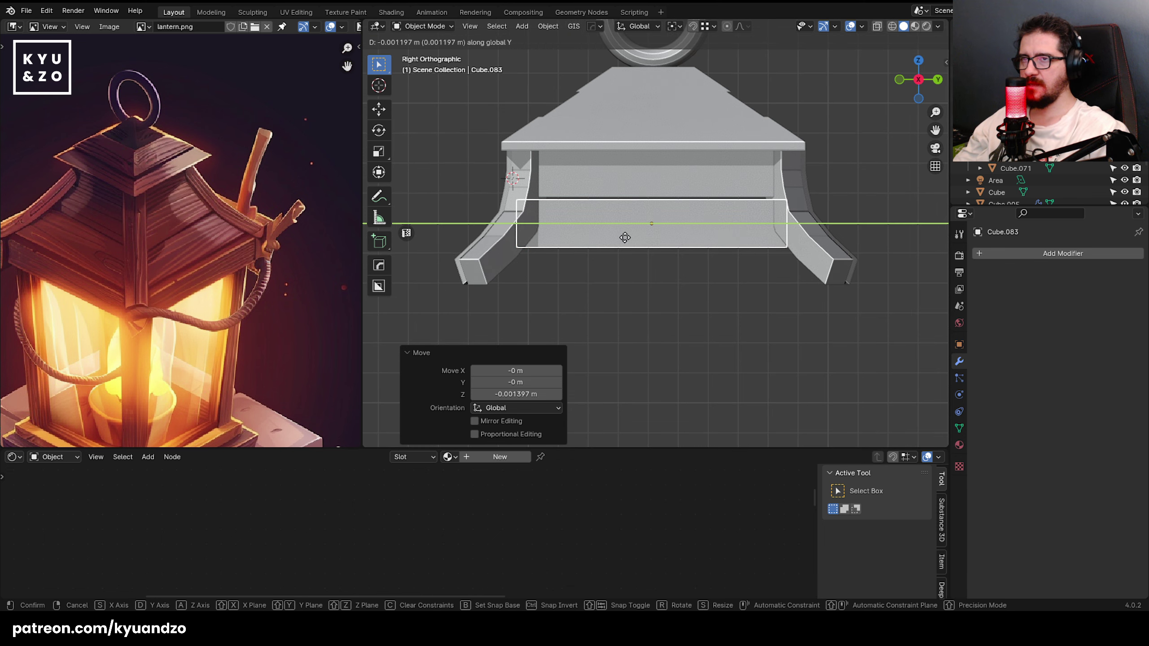
click(587, 330)
key(s)
key(z)
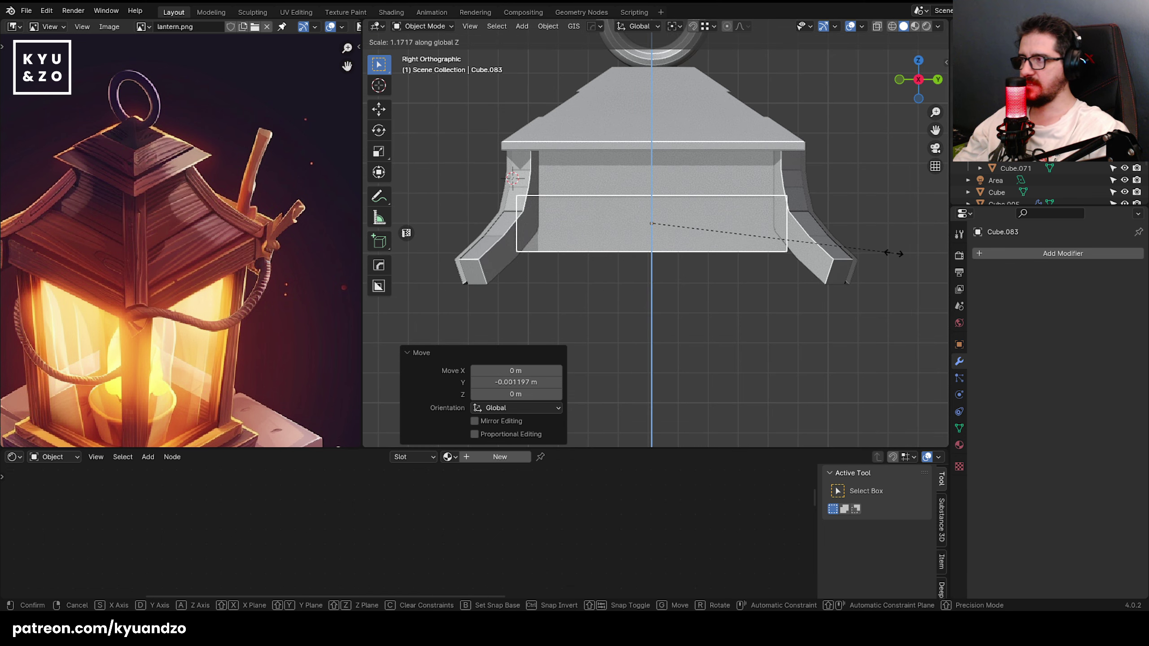
click(862, 222)
- Move the lower panel -0.005787 m along Z and widen it along Y by about 1.19
key(g)
key(z)
click(864, 238)
key(s)
key(y)
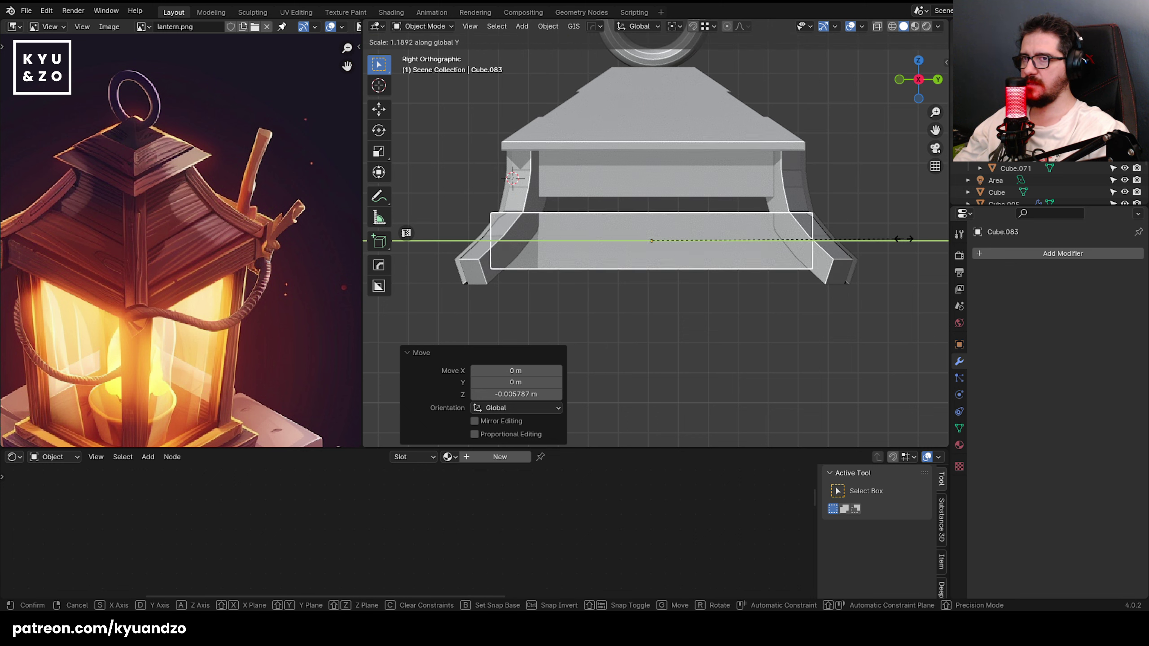
right_click(904, 239)
- Lower the upper panel to close the gap above the lower panel, scaling its height by 1.113
click(687, 174)
key(g)
key(z)
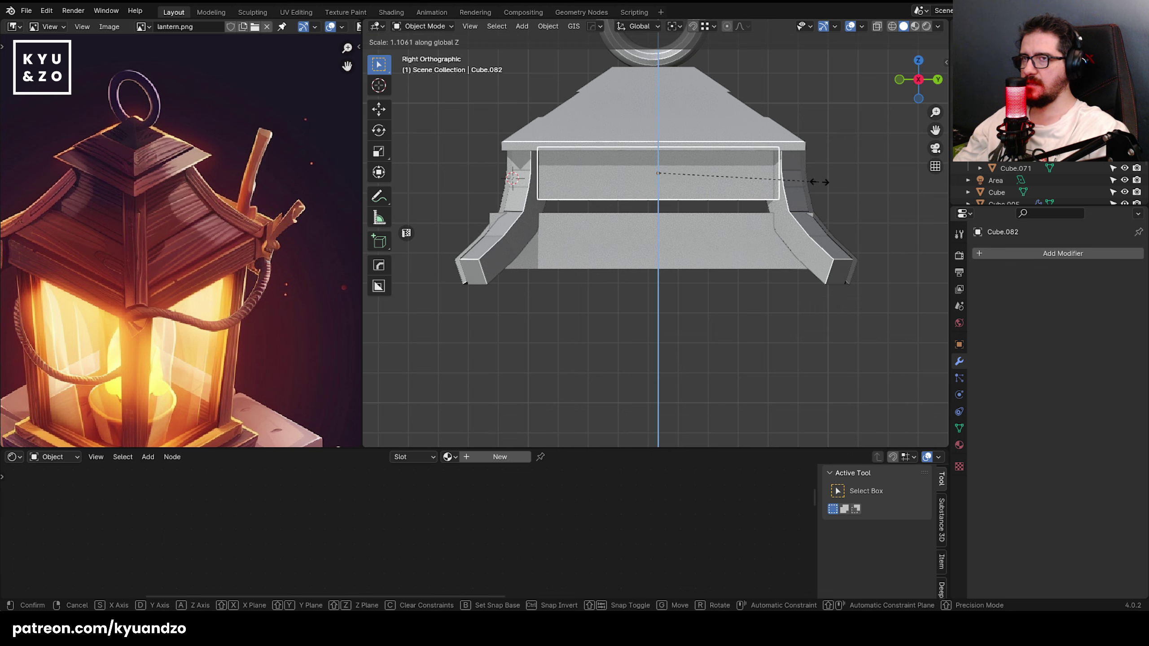
click(814, 191)
key(s)
key(z)
click(835, 190)
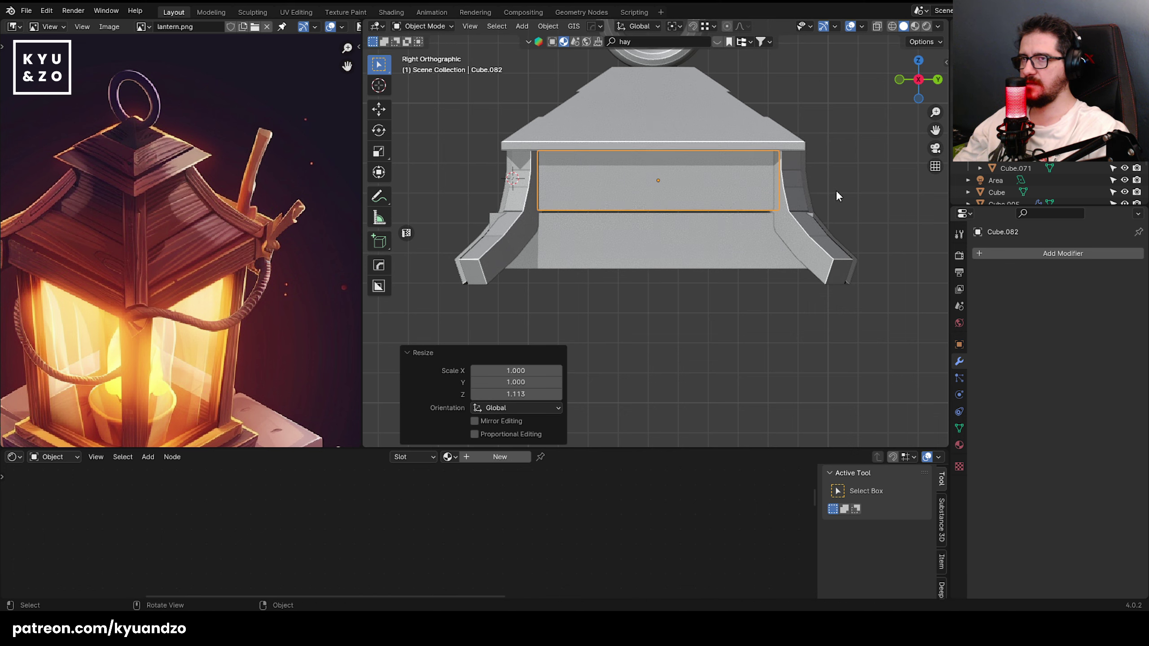
- Edit the lower panel in X-ray view and move its top vertices on the positive Y side inward to the beam
click(745, 255)
key(Tab)
key(alt+z)
drag(875, 178, 786, 228)
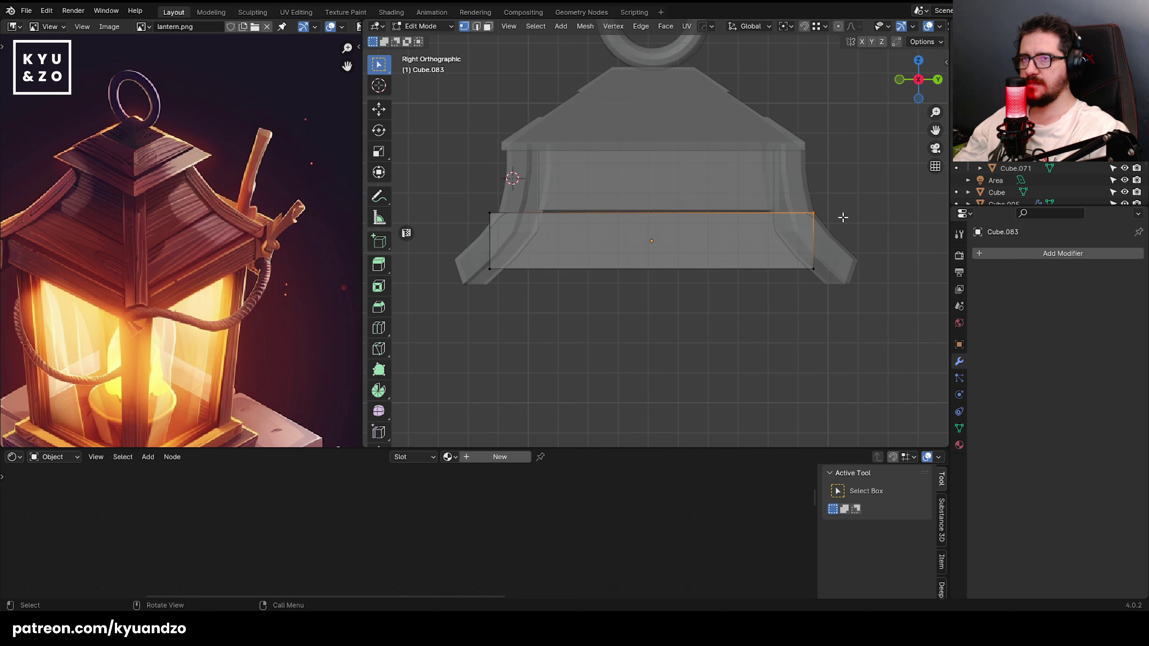
key(g)
key(d)
click(813, 219)
- Move the lower panel's top vertices on the negative Y side 0.012373 m along Y, tapering it to the beam
drag(472, 197, 523, 225)
key(g)
key(d)
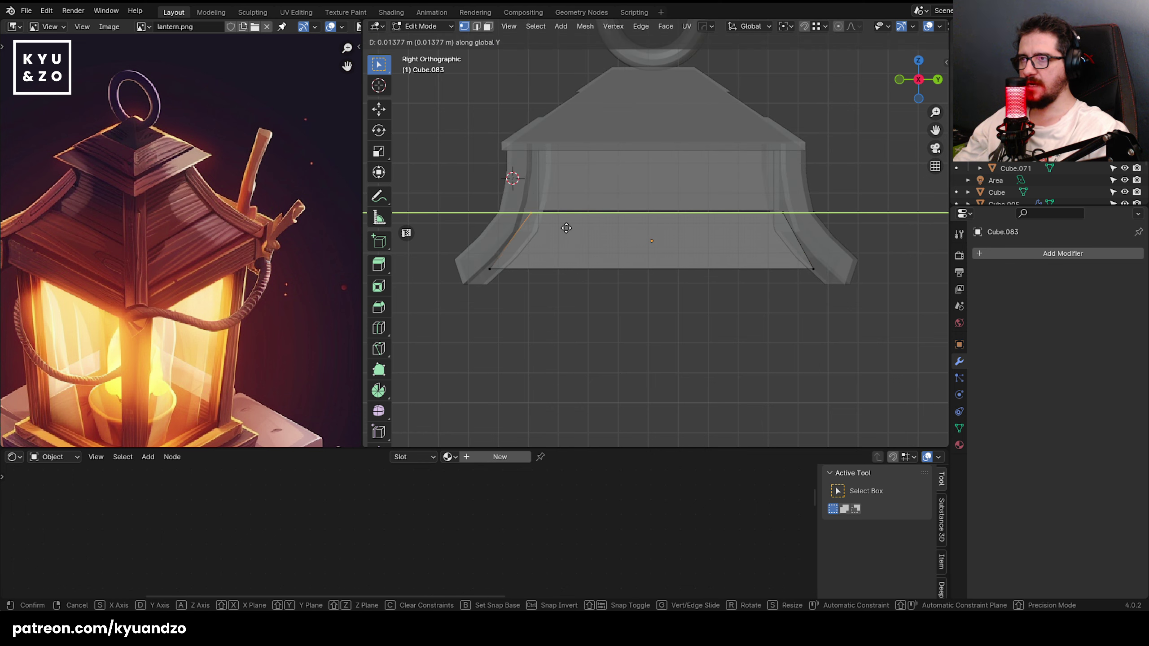
click(566, 228)
right_click(541, 213)
key(Escape)
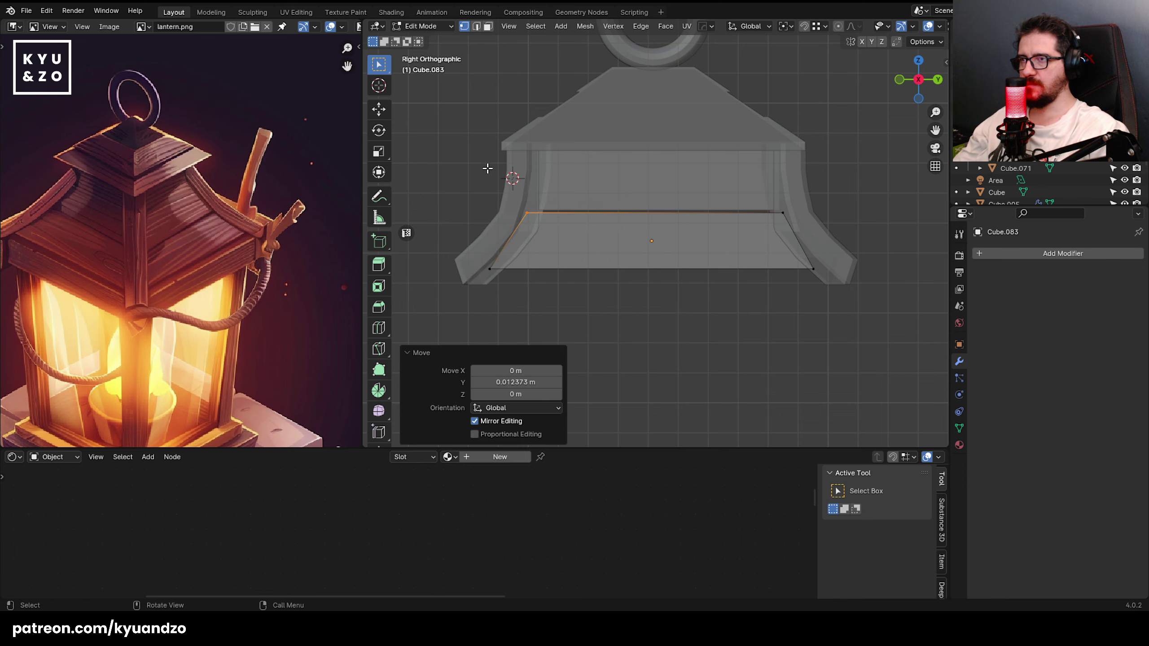
key(Tab)
middle_drag(487, 167, 618, 198)
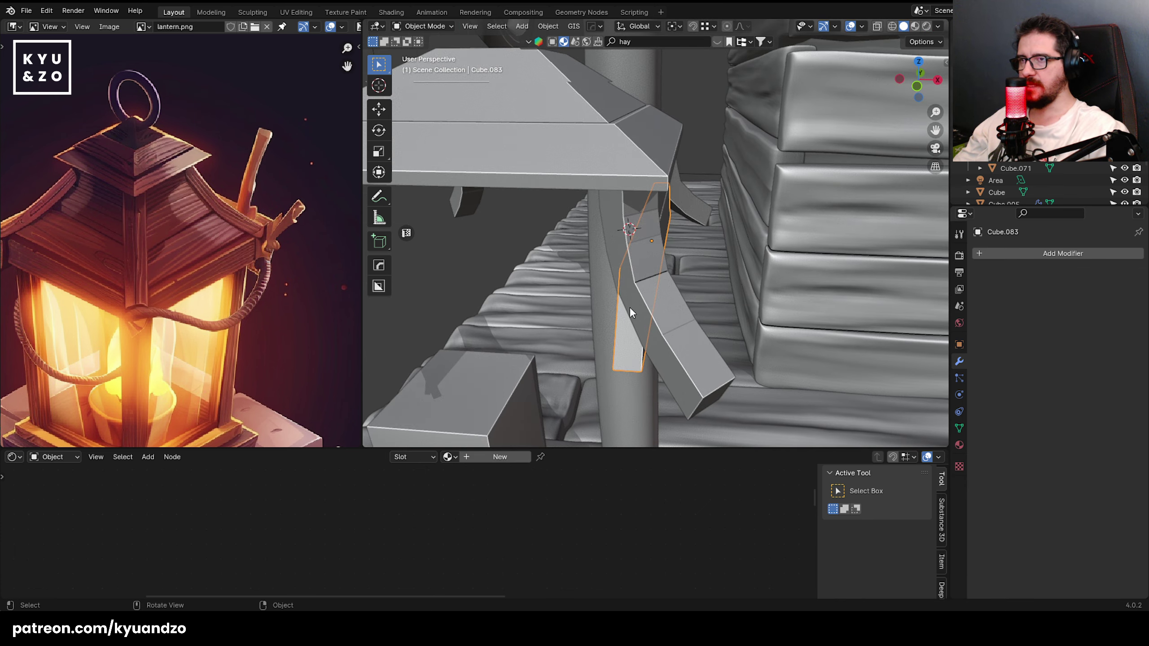
middle_drag(629, 308, 769, 251)
key(r)
key(x)
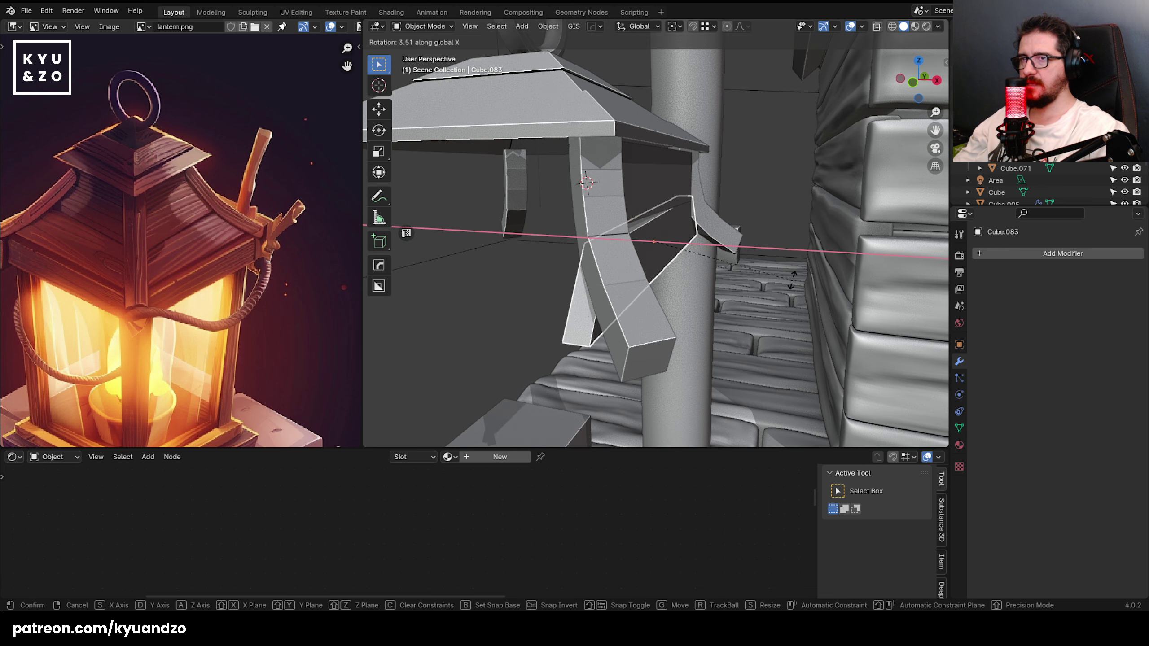
key(y)
right_click(773, 248)
- Rotate the lower panel -27° in the front view and move it about 0.0024 m along X toward the corner beam
key(KP_1)
key(r)
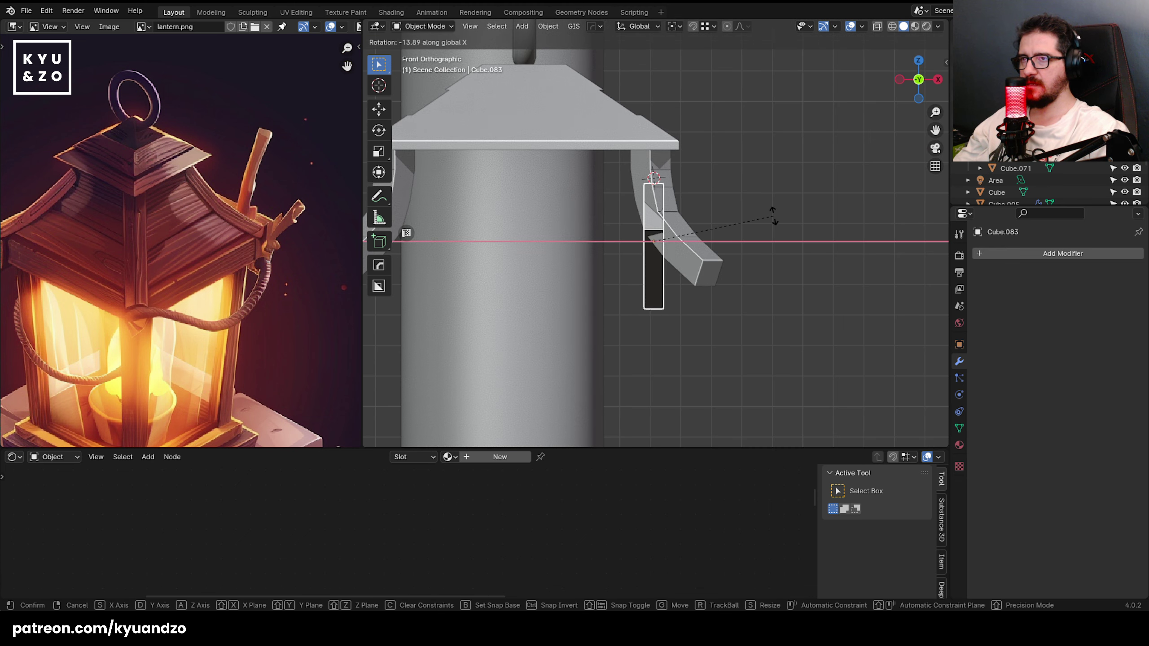
click(747, 177)
key(g)
key(x)
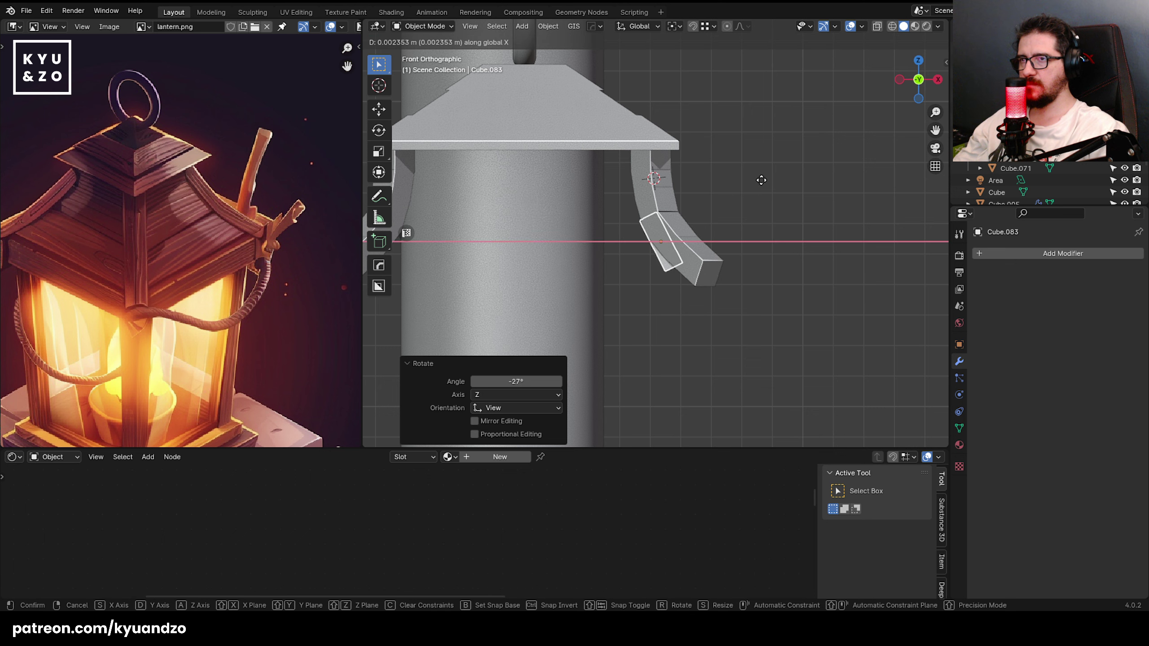
click(761, 180)
- Hide the front corner beam, rotate the lower panel another -5.36° and move it 0.001135 m along X and 0.00034 m along Z
click(640, 202)
key(h)
scroll(616, 237, up, 3)
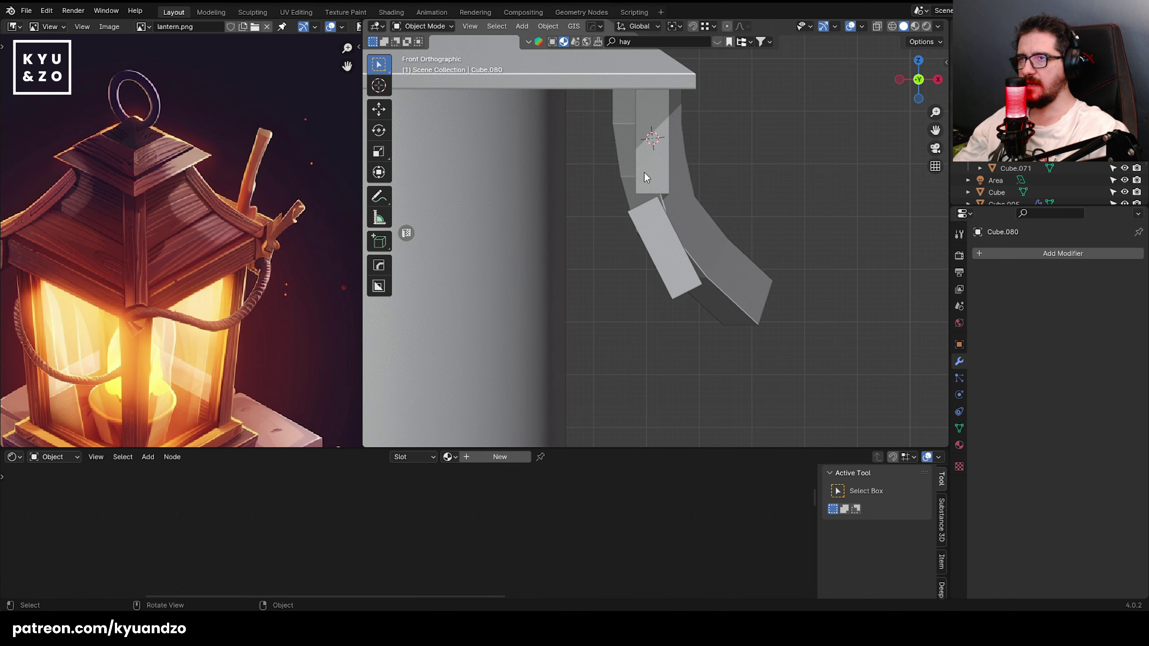
key(r)
click(851, 294)
key(g)
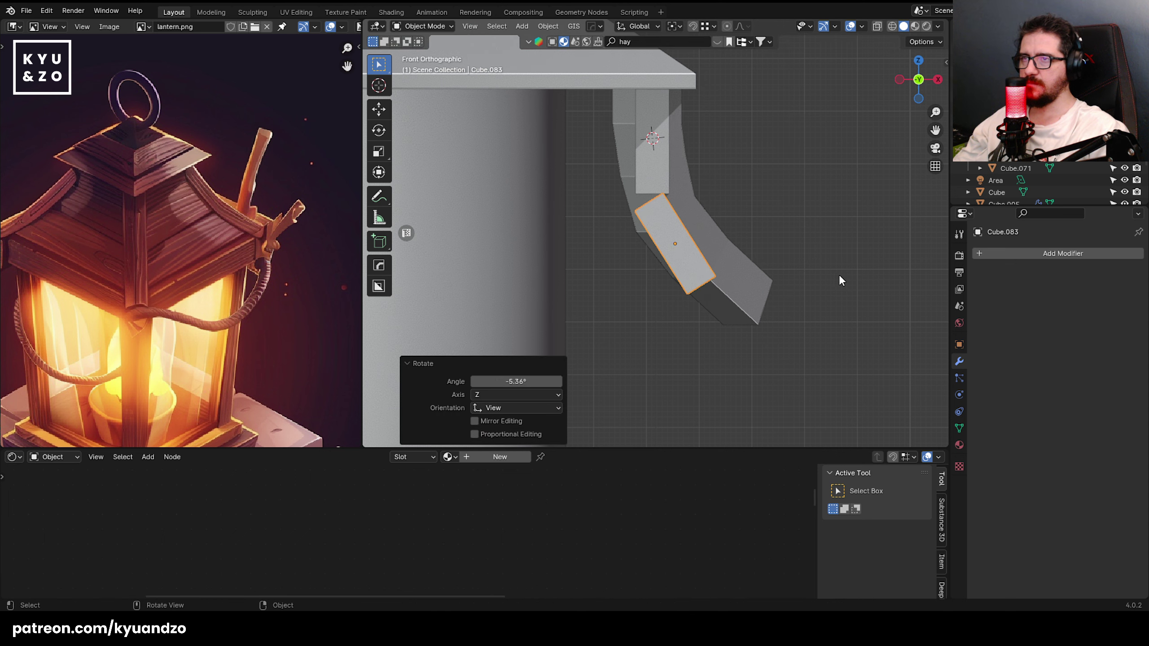
click(769, 270)
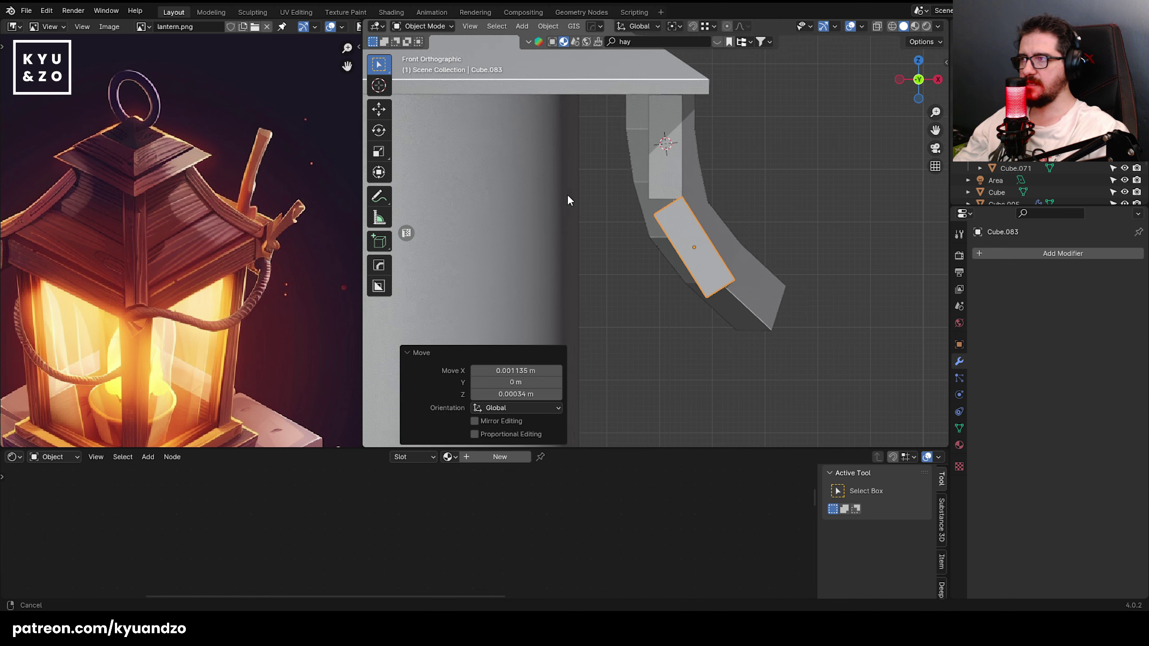
- In X-ray editing, raise the lower panel's inner top vertices to the upper panel and move its inner bottom vertices 0.000328 m X, 0.000394 m Z
scroll(567, 195, up, 3)
key(Tab)
key(g)
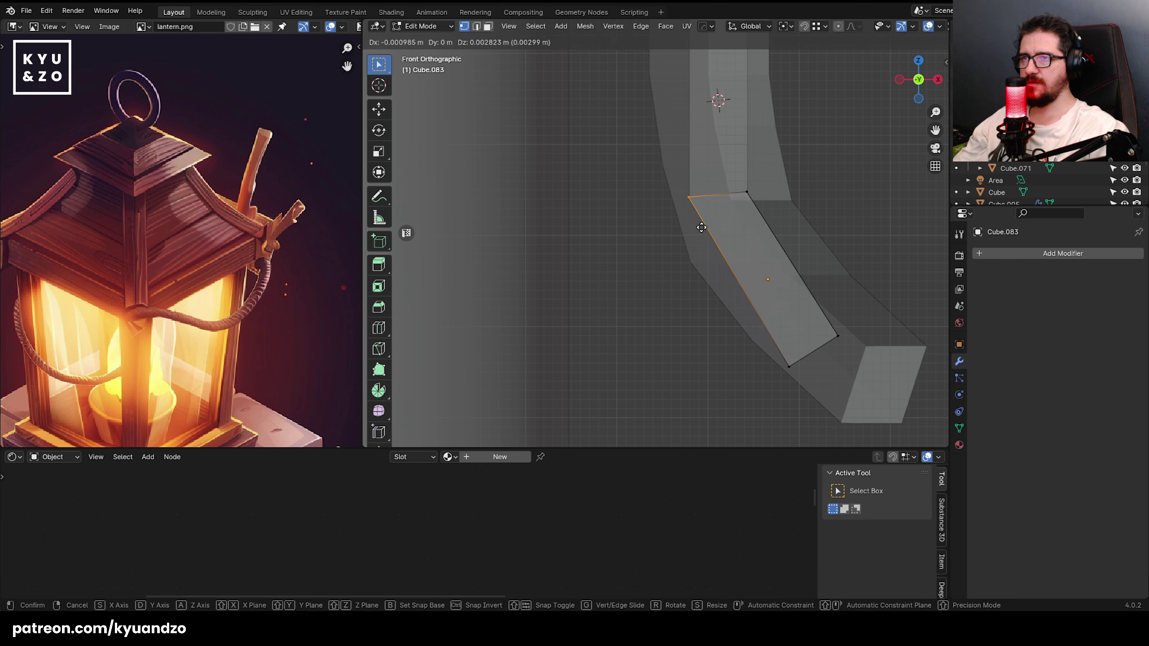
click(721, 336)
click(811, 387)
key(g)
click(818, 386)
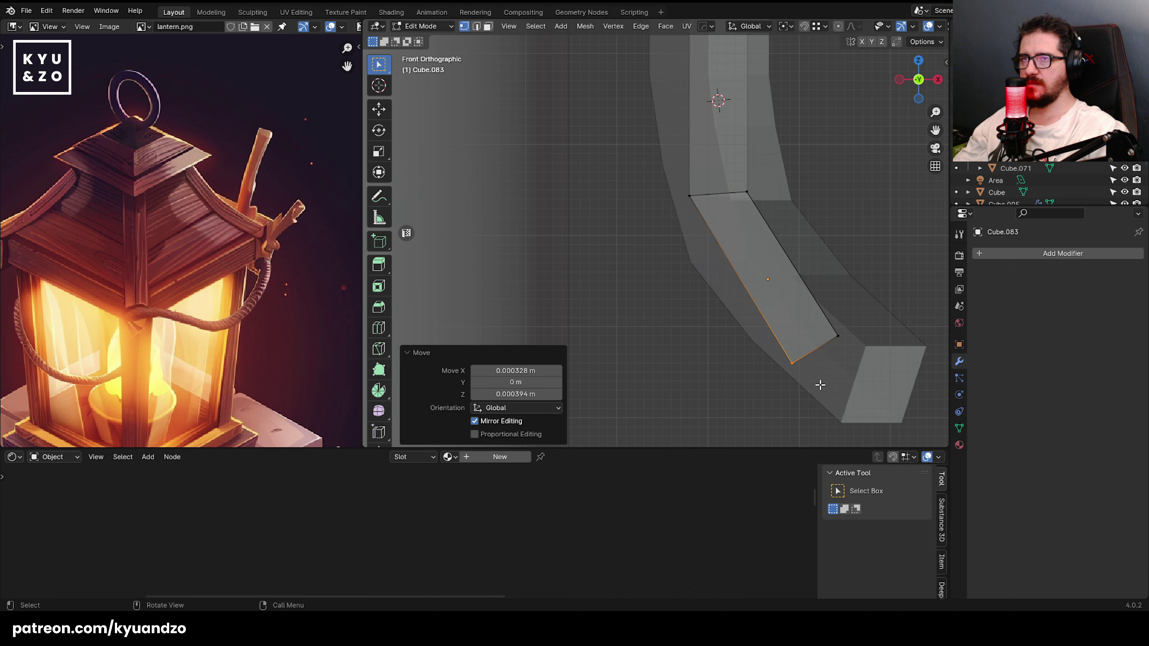
key(Tab)
key(alt+z)
- Unhide all hidden objects, hide the sea surface again and save the file
mouse_move(617, 264)
middle_down()
mouse_move(746, 157)
mouse_move(558, 236)
mouse_move(600, 256)
middle_up()
scroll(690, 201, down, 6)
scroll(682, 316, up, 8)
middle_drag(711, 283, 614, 307)
click(615, 309)
click(520, 348)
scroll(525, 335, down, 3)
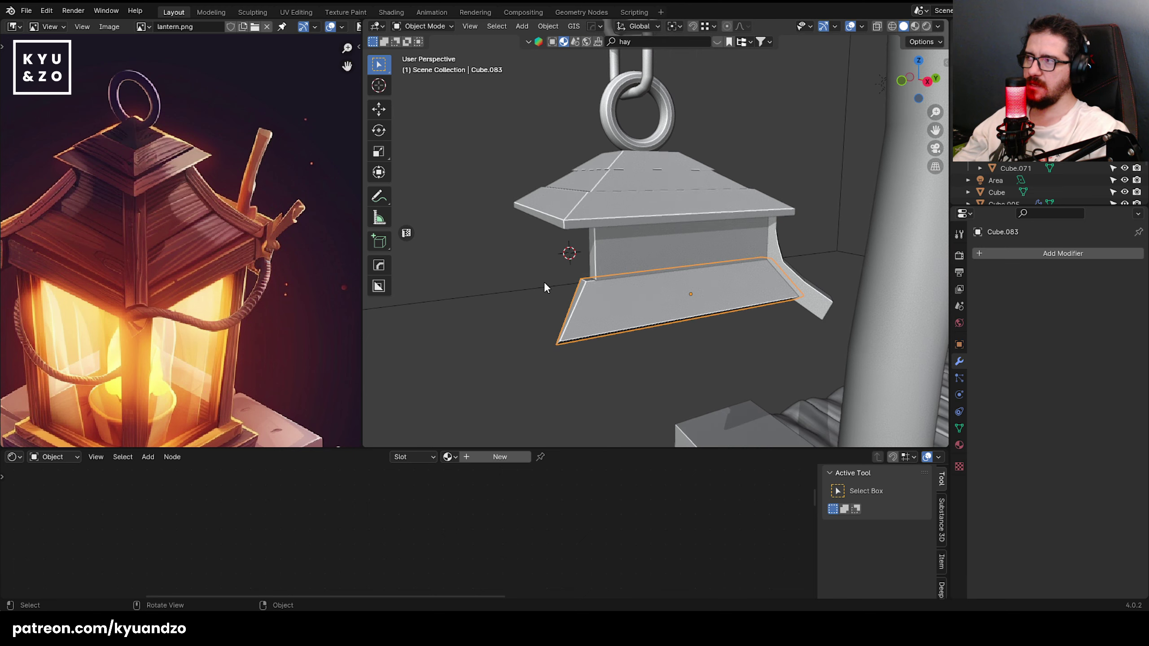
key(alt+h)
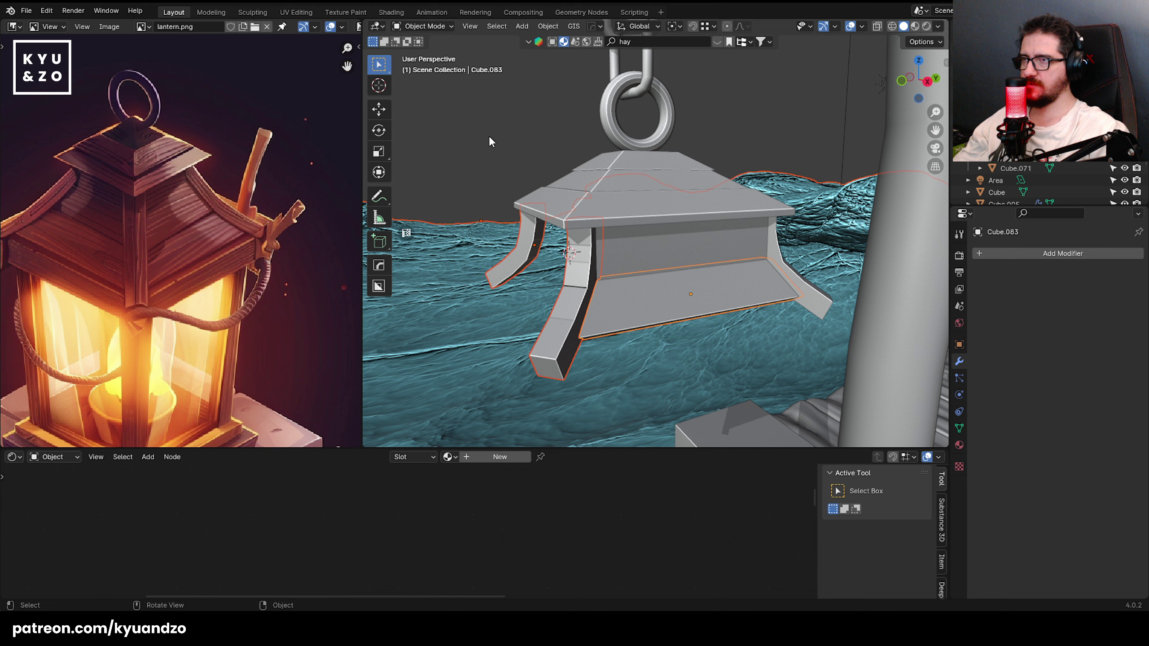
click(461, 237)
key(h)
click(624, 301)
scroll(624, 289, down, 2)
shift+middle_drag(531, 233, 609, 205)
scroll(610, 205, up, 2)
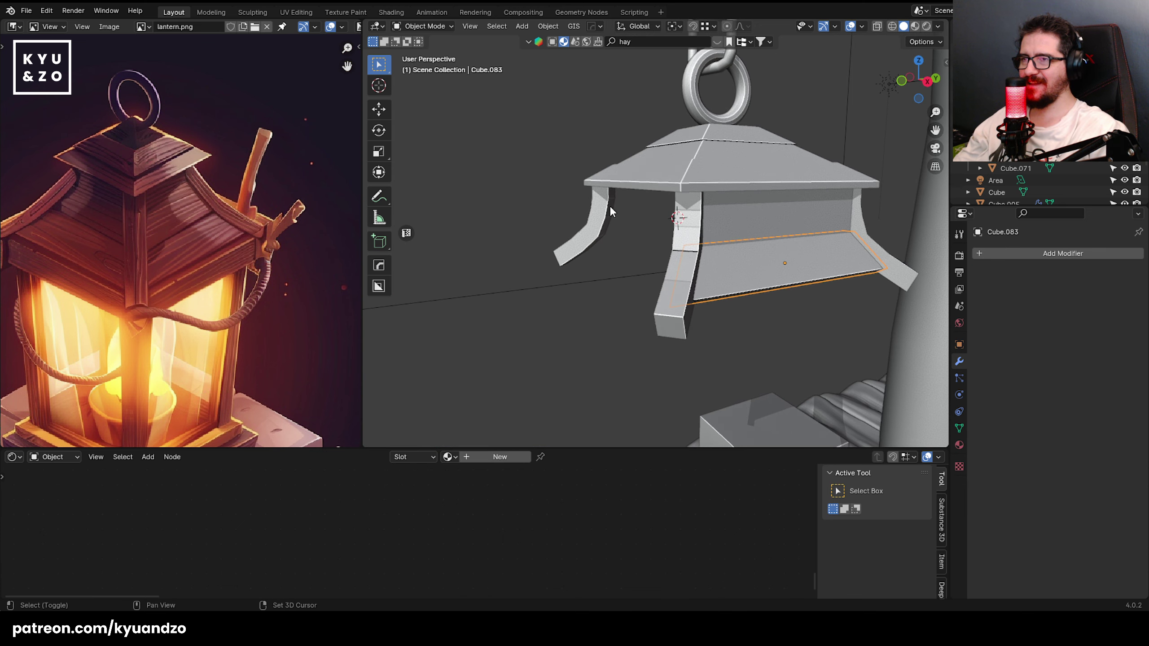
key(ctrl+s)
- Select the upper and lower panels together, adjust their height and duplicate them -0.057359 m along X
shift+click(779, 296)
alt+middle_drag(779, 296, 678, 227)
scroll(765, 207, down, 2)
key(g)
key(z)
click(642, 201)
key(shift+d)
key(x)
key(Return)
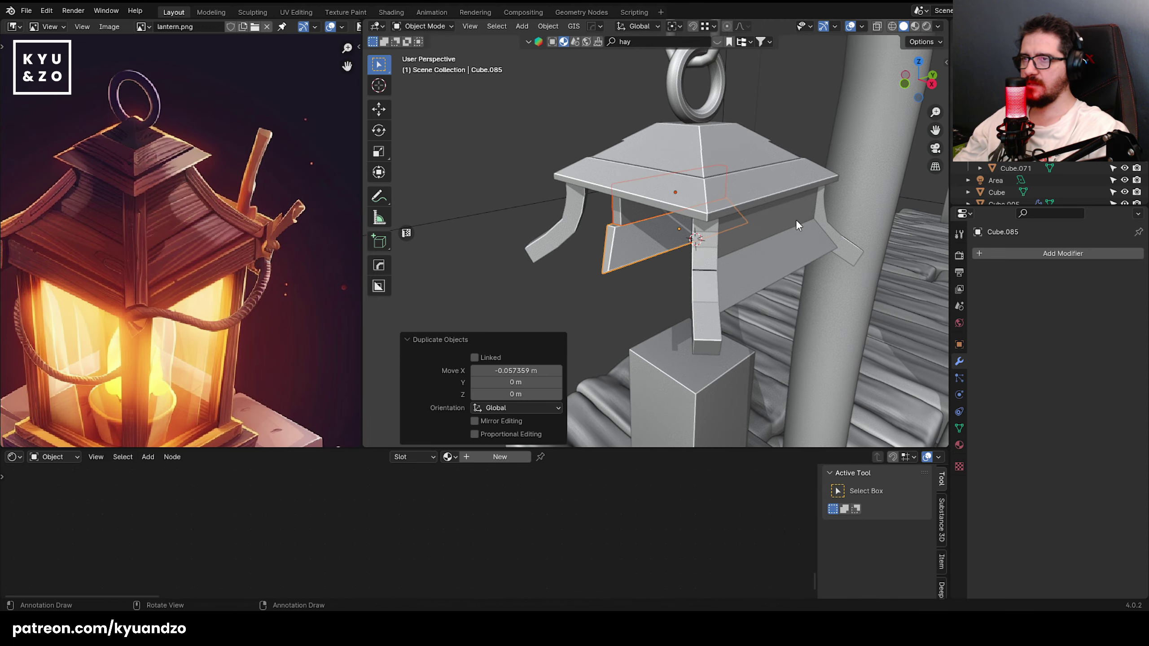
- Rotate the duplicated panels -90° about Z and move them -0.038629 m along Y to the lantern's front side
text(rz-100)
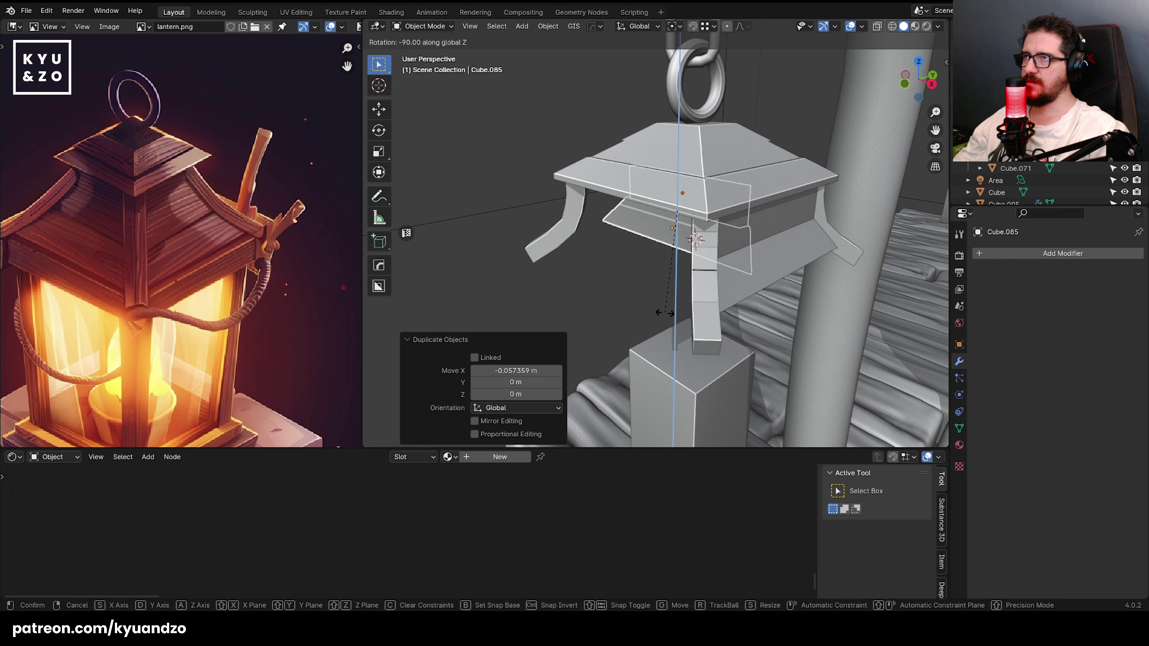
ctrl+click(665, 313)
key(g)
key(d)
click(687, 256)
key(r)
key(a)
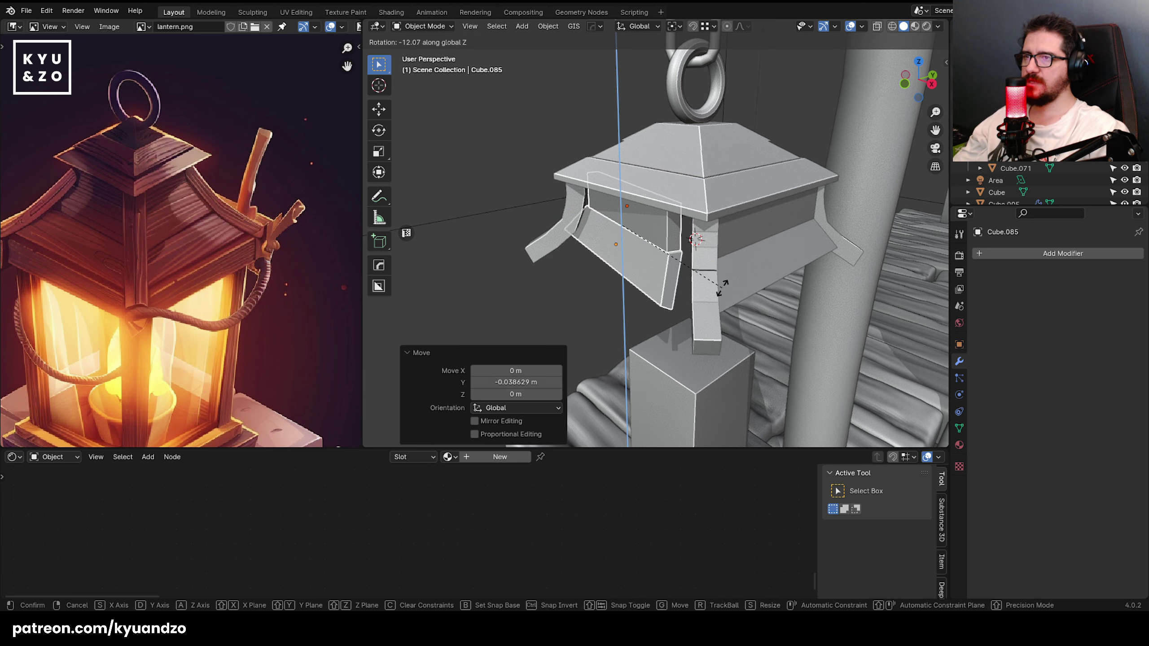
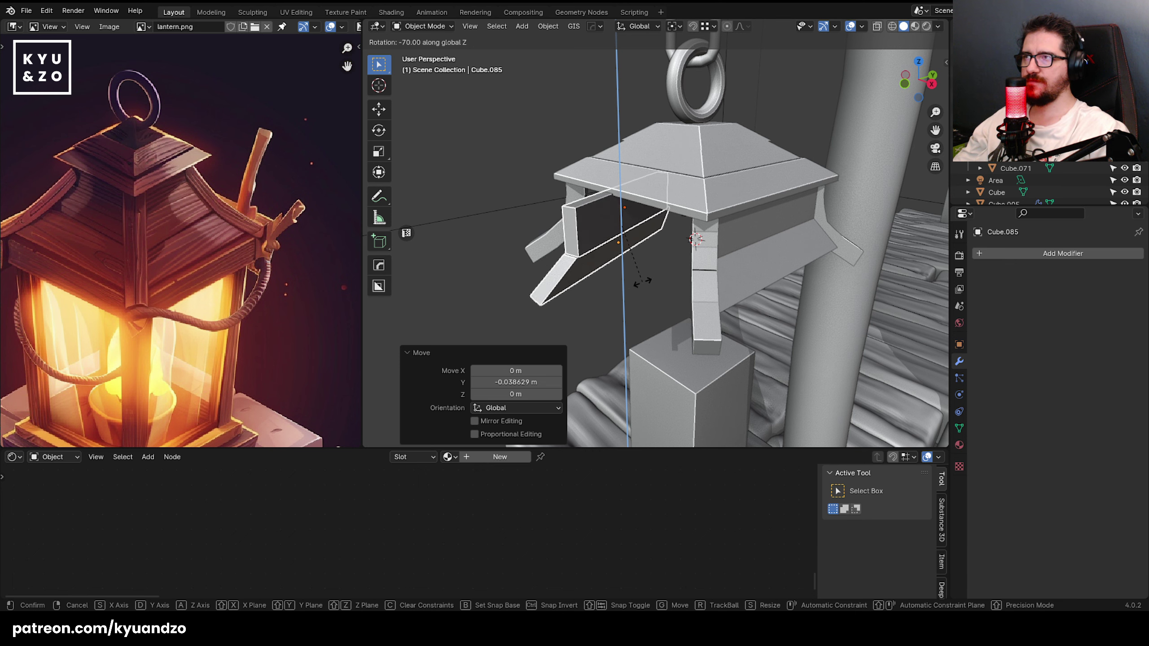
key(g)
key(KP_1)
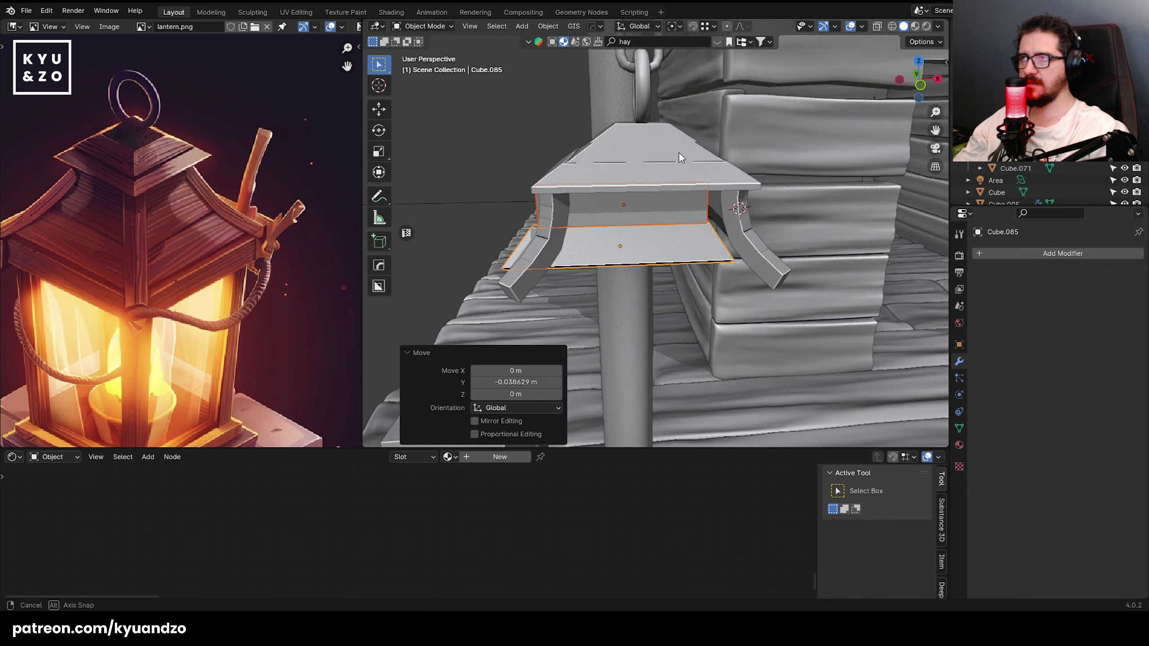
click(693, 163)
scroll(687, 200, up, 3)
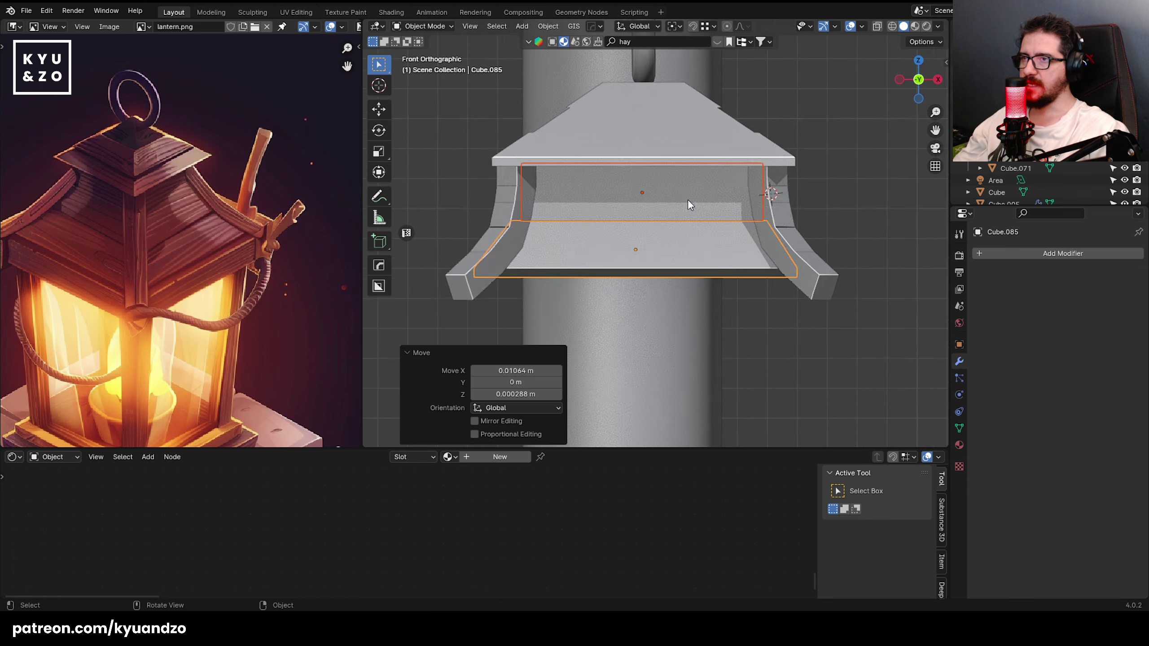
- Move the front panels 0.010651 m along X to center them between the corner beams
key(g)
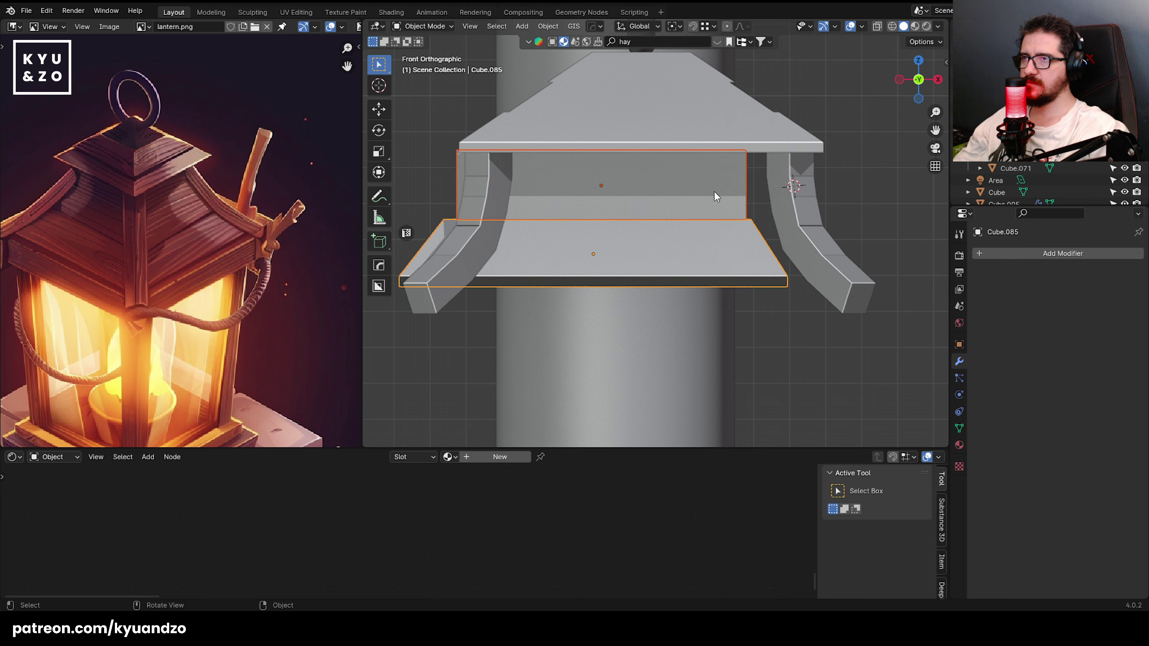
key(x)
click(752, 195)
middle_drag(752, 195, 643, 168)
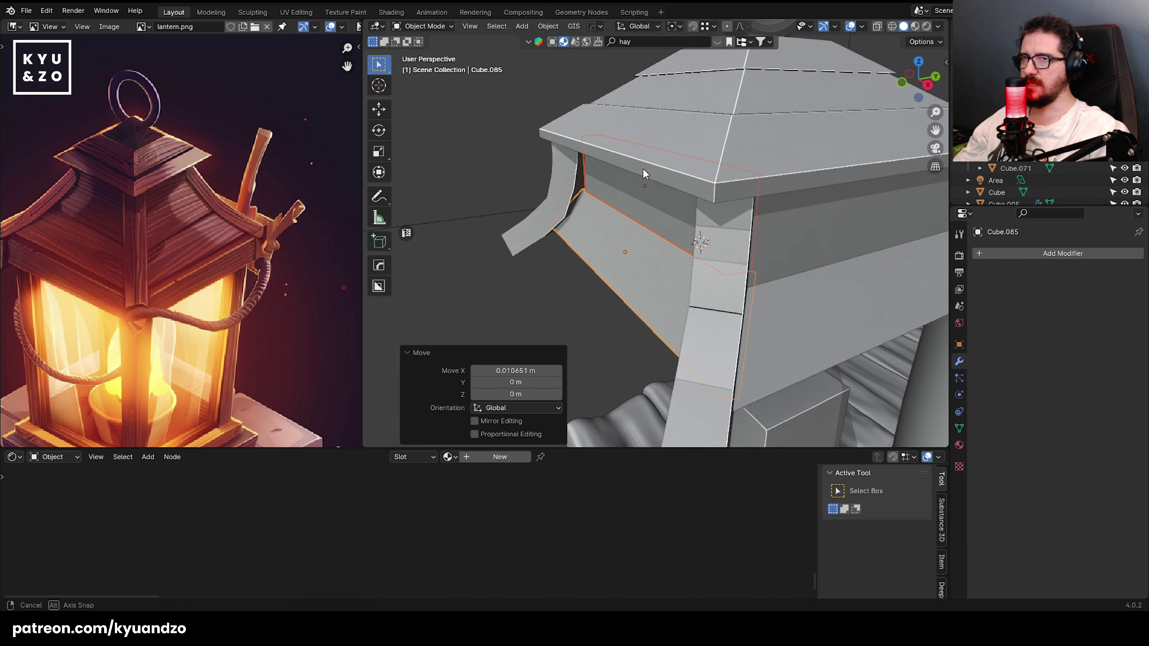
- Duplicate the panels of the positive X side -0.072845 m along X and rotate the copies -180° about Z
key(shift+d)
middle_drag(570, 154, 906, 192)
key(r)
key(z)
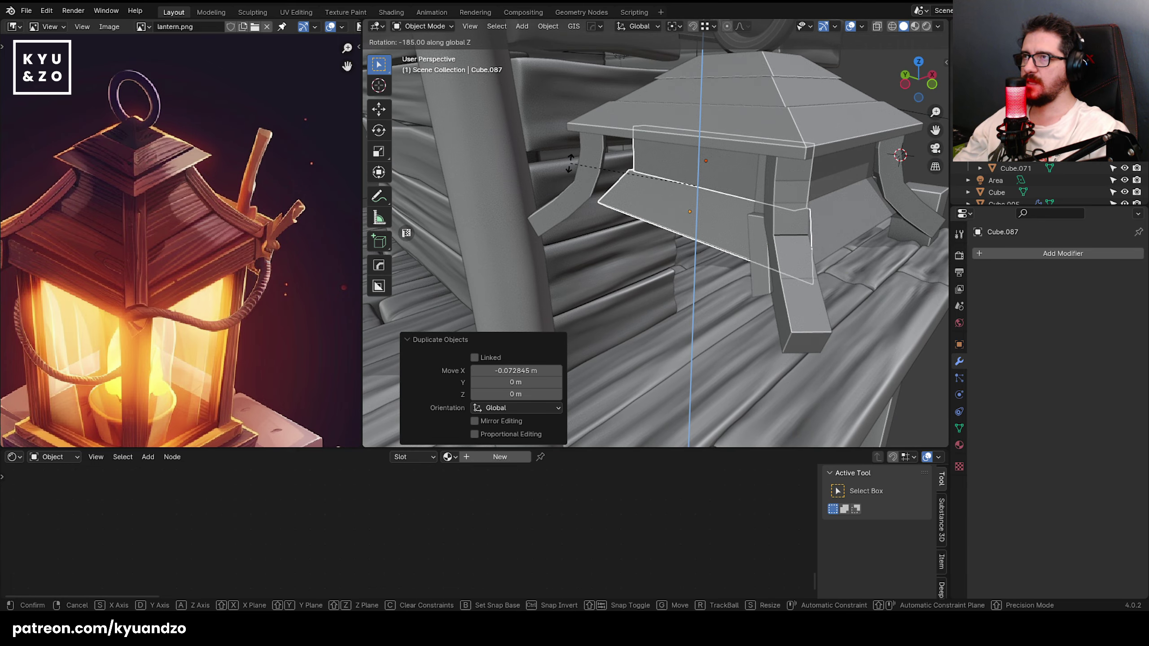
click(566, 176)
- Move the copied panels about -0.018 m along X to sit between the beams on the negative X side
alt+middle_drag(624, 167, 701, 194)
key(g)
right_click(725, 143)
key(g)
key(d)
key(s)
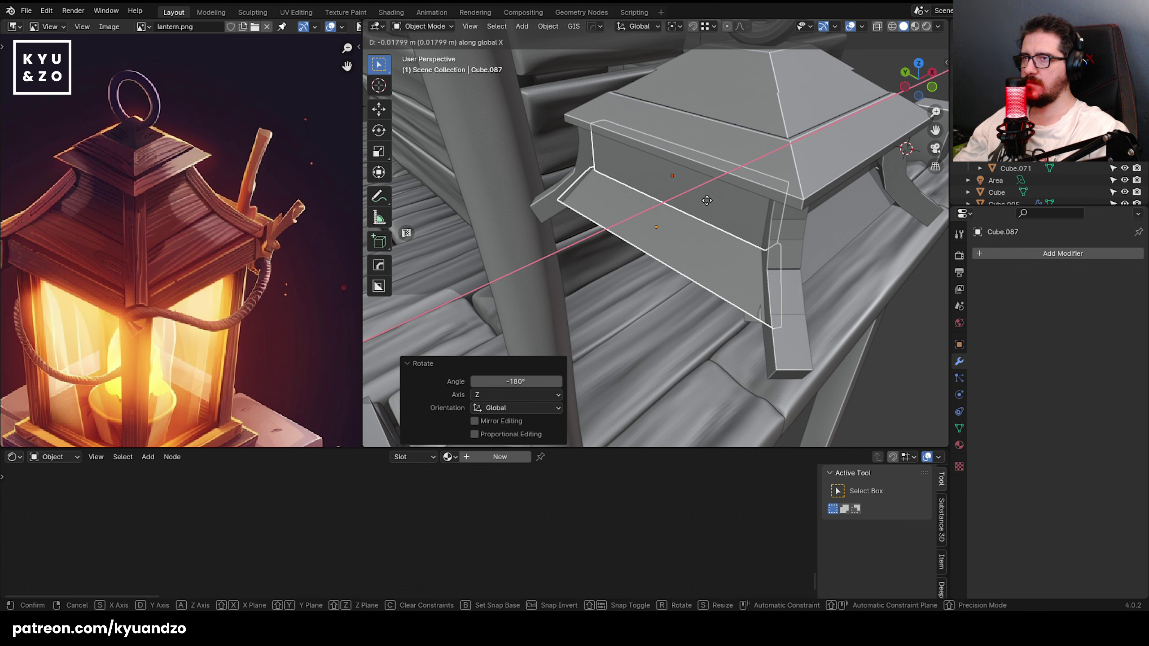
click(706, 201)
- Scale the negative X side's panels along Y to fit between the corner beams
middle_drag(781, 181, 739, 167)
key(a)
click(763, 261)
middle_drag(763, 261, 665, 259)
key(s)
key(y)
click(699, 242)
click(683, 286)
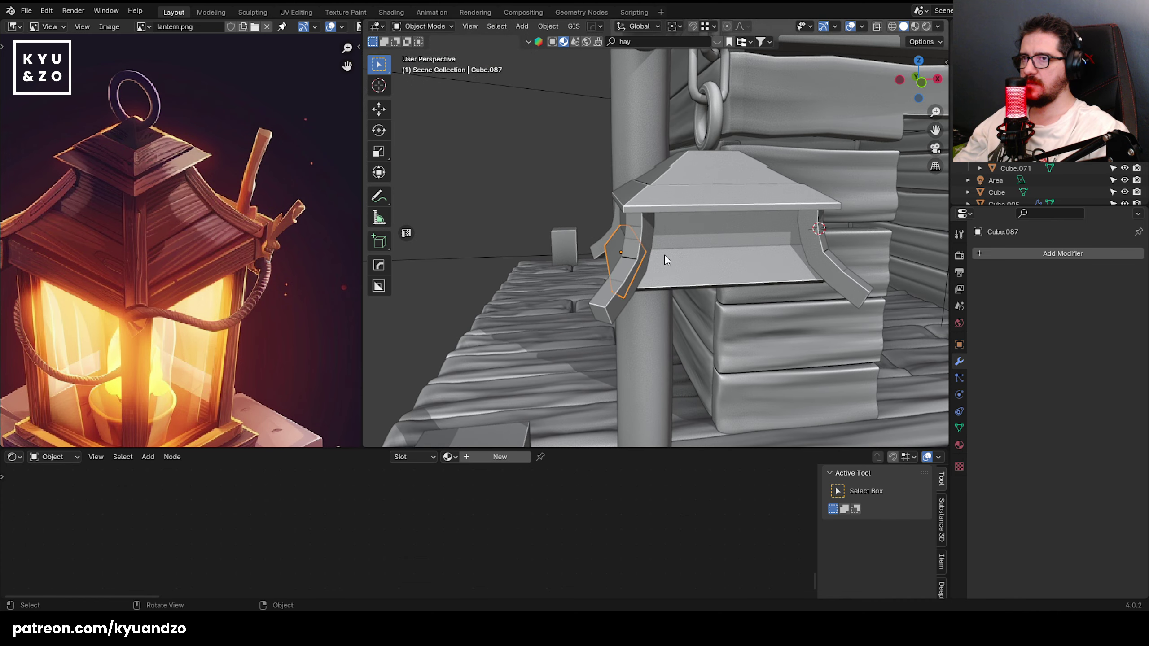
- Duplicate both panels of the negative X side 0.022882 m along X and rotate the copies -90° about Z
middle_drag(619, 200, 679, 206)
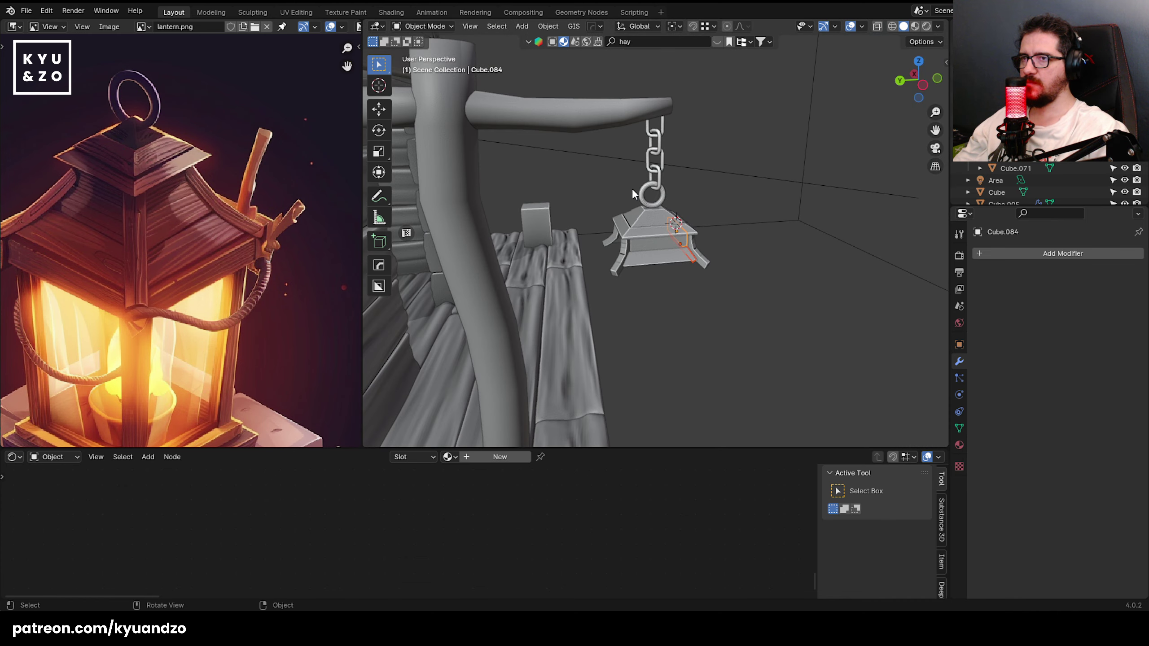
click(583, 282)
middle_drag(582, 281, 697, 199)
click(655, 256)
shift+click(655, 239)
scroll(696, 203, up, 4)
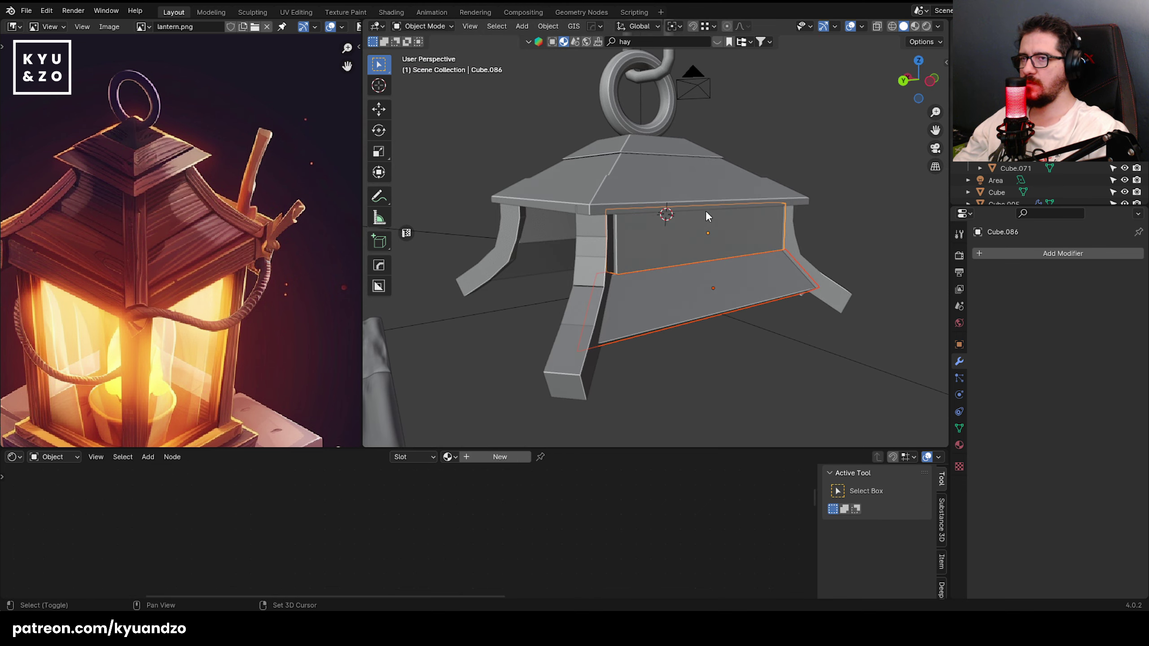
key(shift+d)
key(s)
click(742, 226)
key(r)
key(z)
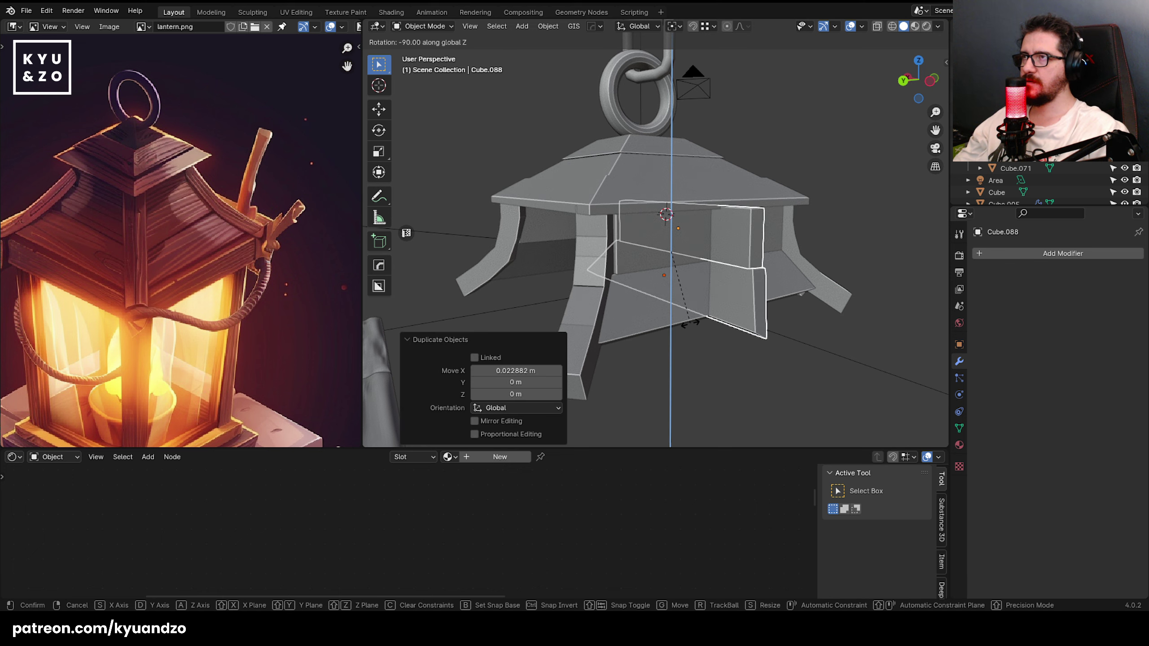
click(690, 323)
- Move the copied panels 0.046345 m along Y and 0.020385 m along X onto the lantern's remaining open side
key(g)
key(y)
click(662, 310)
key(g)
key(x)
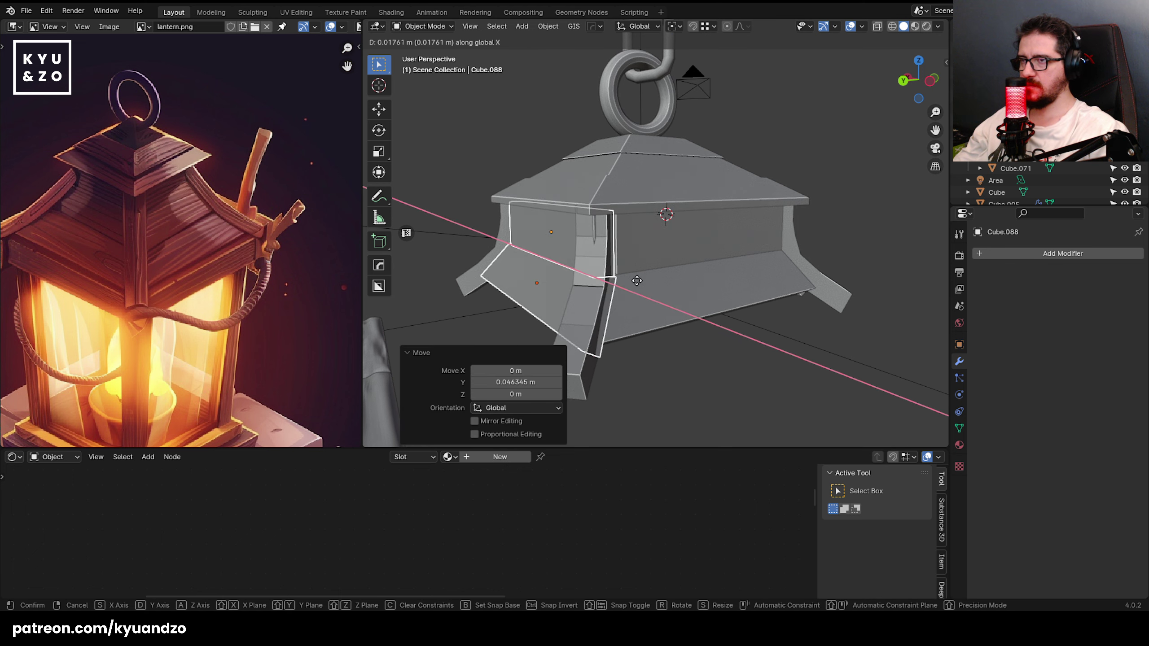
click(633, 278)
- Center the positive Y side's panels between their corner beams by moving them 0.002492 m along X
middle_drag(508, 199, 558, 198)
key(shift+grave)
key(s)
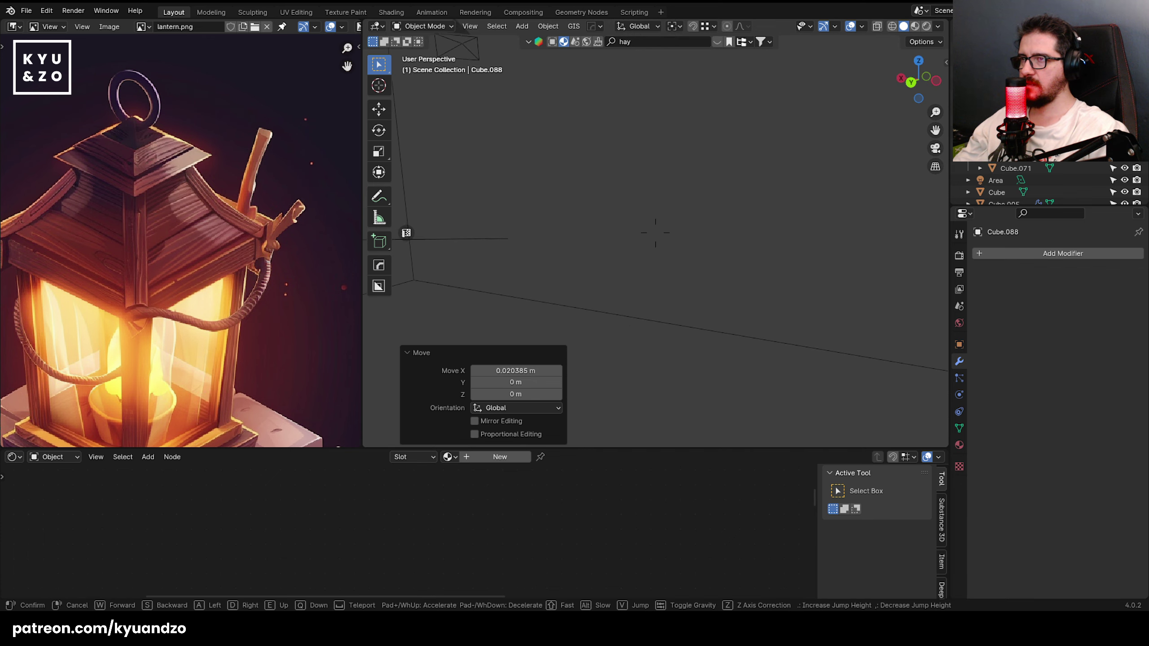
key(w)
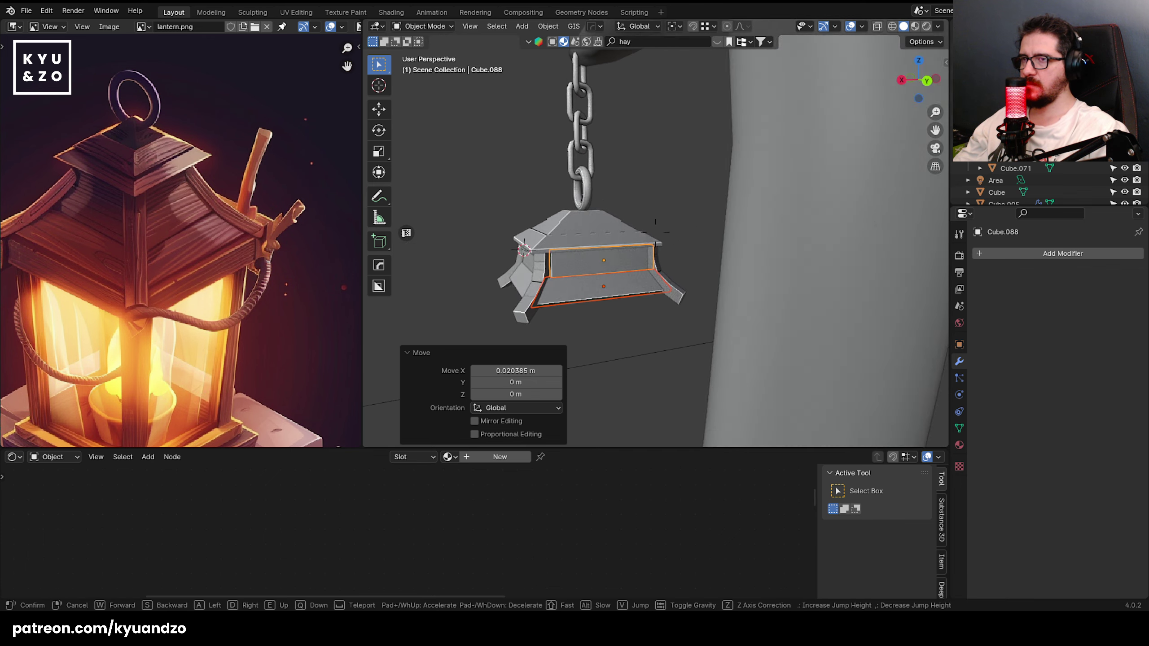
key(w)
key(d)
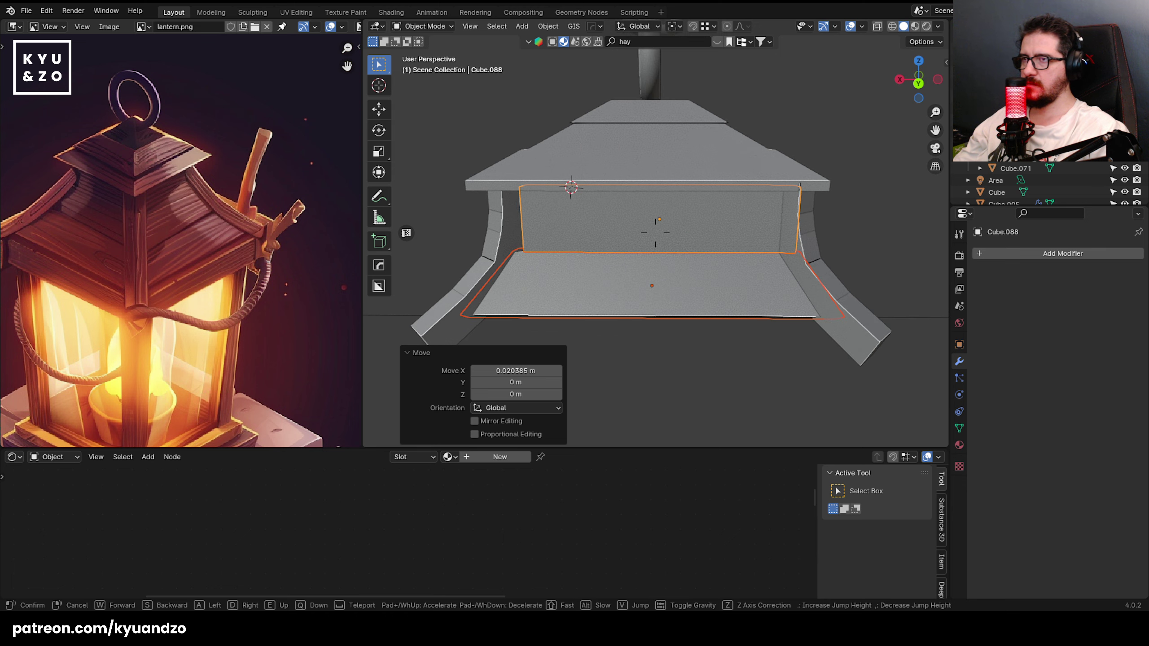
click(655, 233)
key(g)
key(d)
key(x)
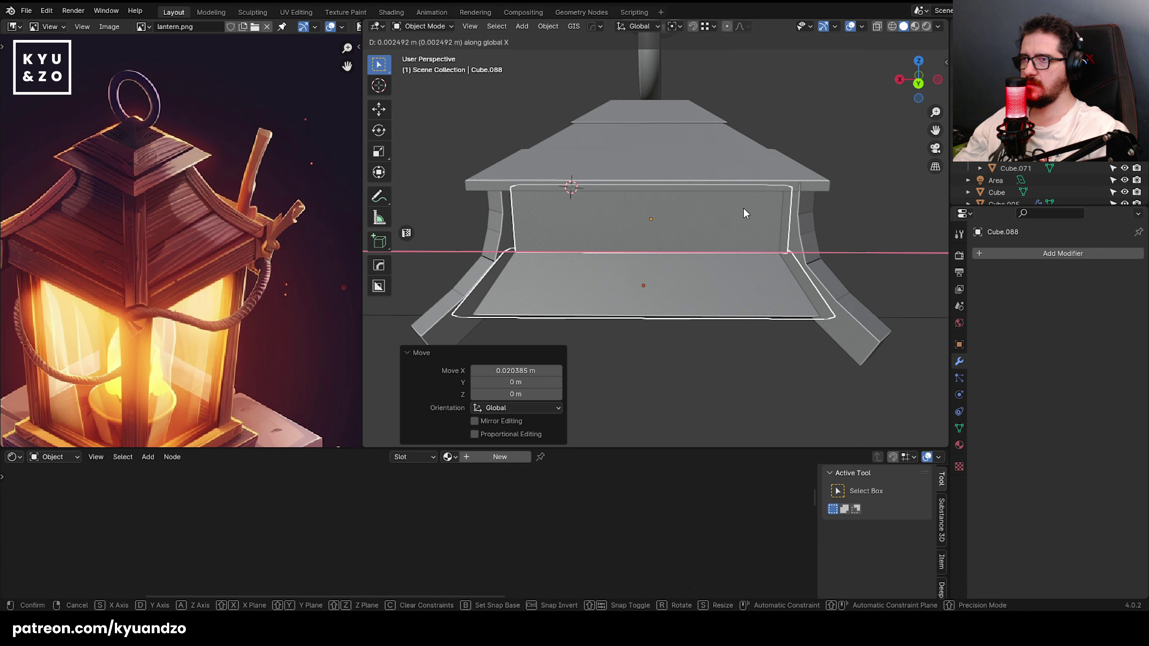
click(743, 207)
- Examine the lantern's panels and its hanging position on the post from several angles and distances
middle_drag(620, 165, 690, 149)
key(shift+grave)
key(a)
key(s)
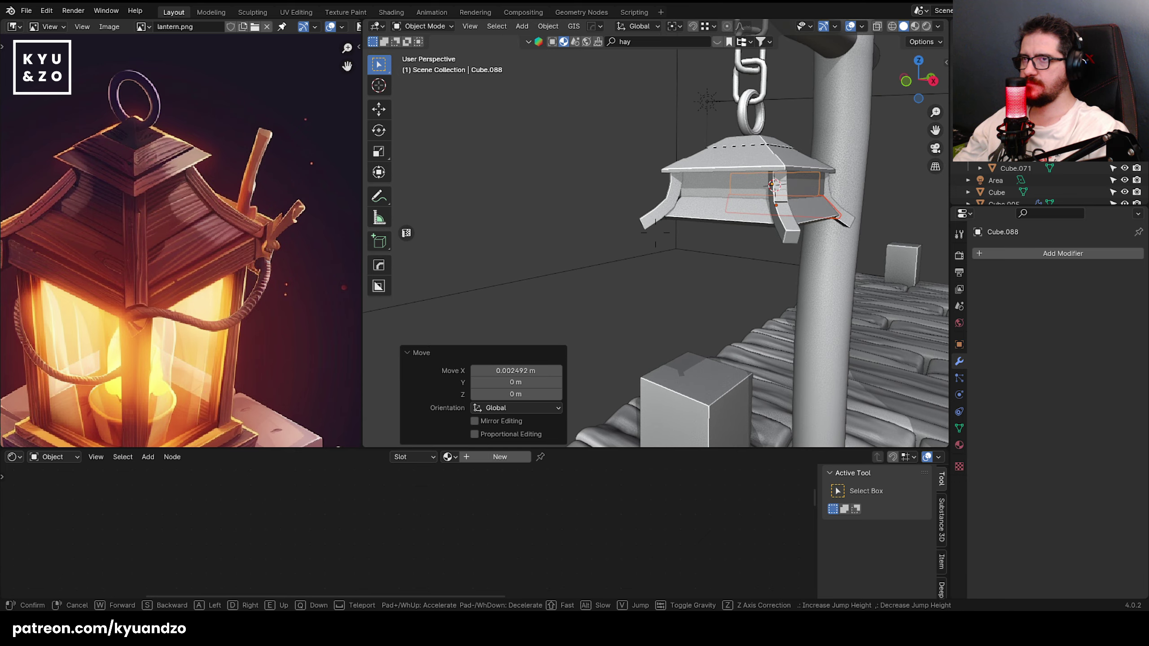
key(s)
key(w)
key(d)
key(s)
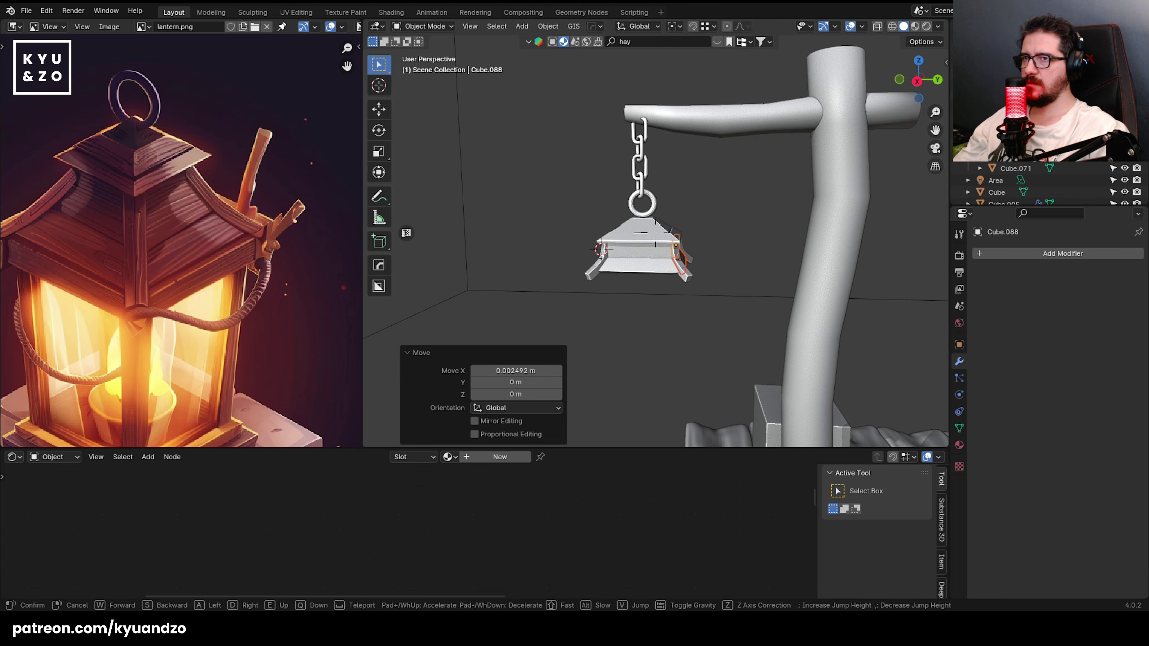
key(w)
key(s)
click(682, 151)
- Isolate the lantern with its chain and supporting beam by hiding everything else, and save the file
click(521, 110)
drag(552, 99, 688, 291)
key(shift+h)
click(557, 235)
click(555, 275)
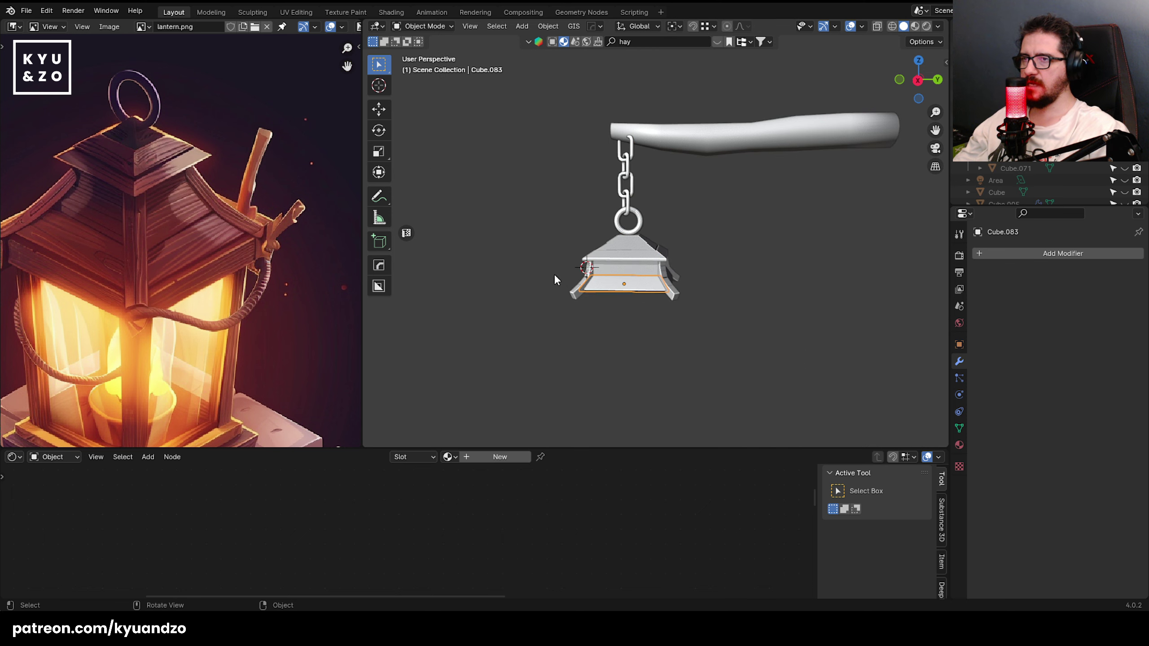
middle_drag(555, 274, 601, 292)
key(ctrl+s)
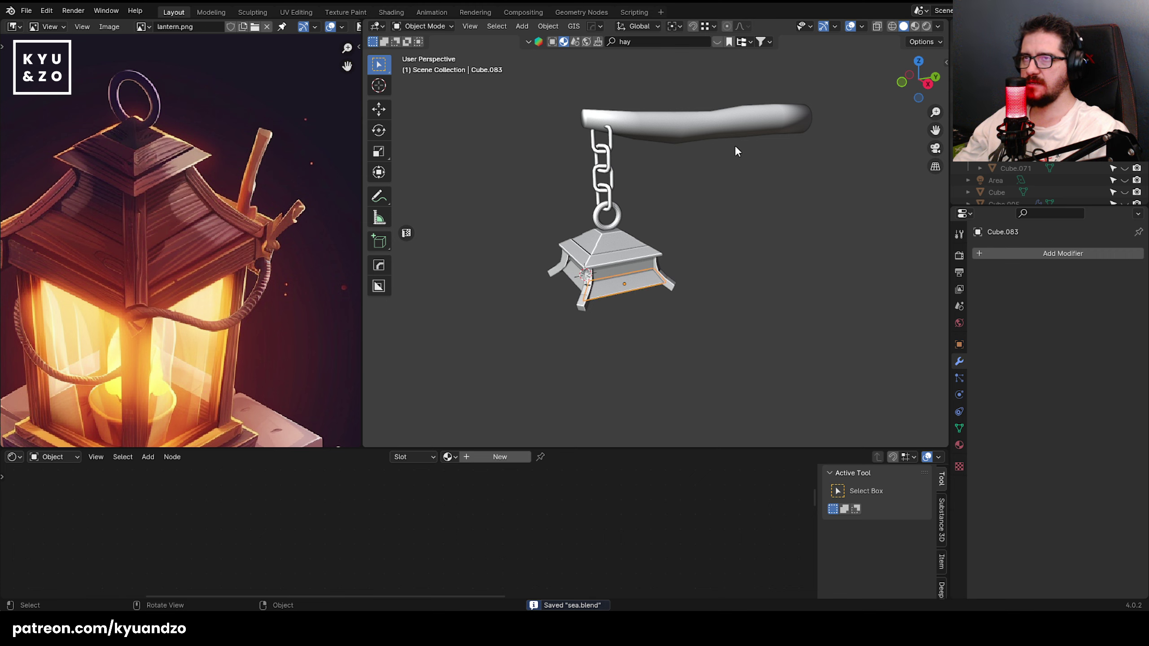
- Examine the lantern's lower panels up close and the glass body and base in the reference image
key(w)
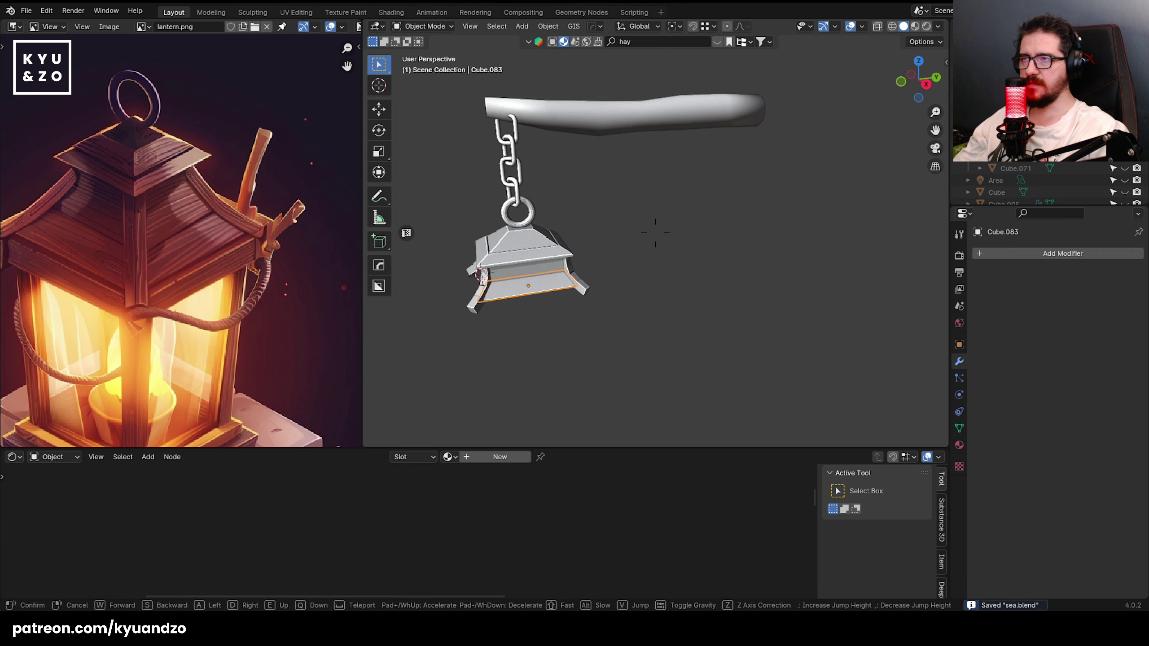
key(w)
key(s)
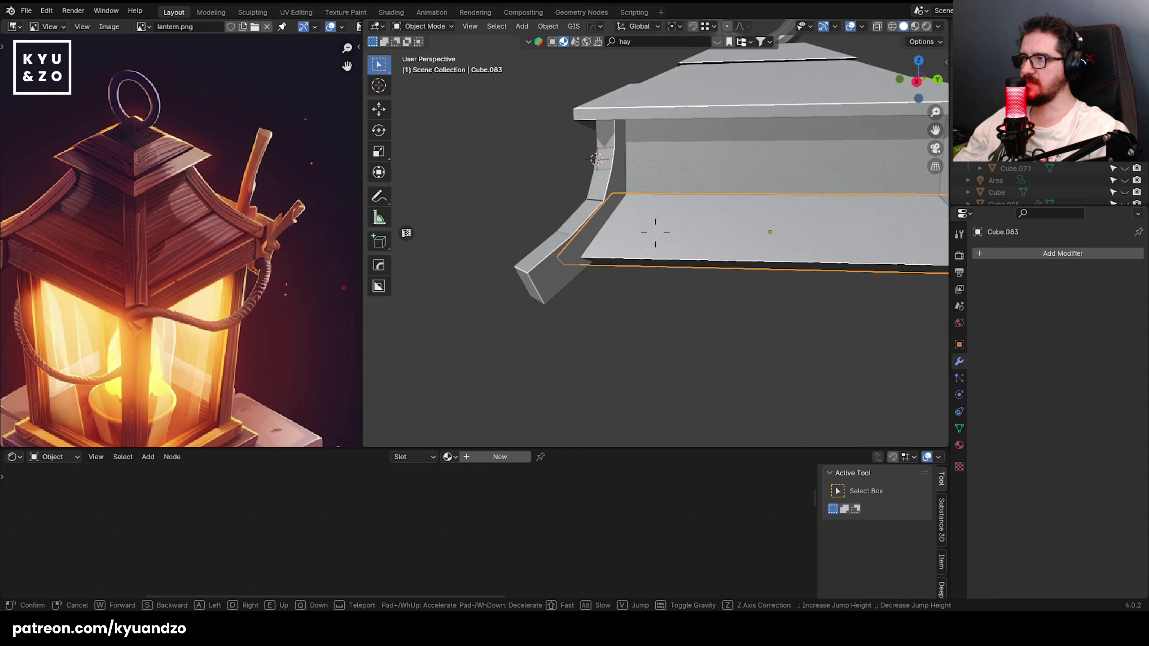
click(655, 233)
scroll(292, 256, down, 2)
scroll(276, 271, down, 1)
scroll(266, 284, up, 1)
scroll(266, 285, up, 5)
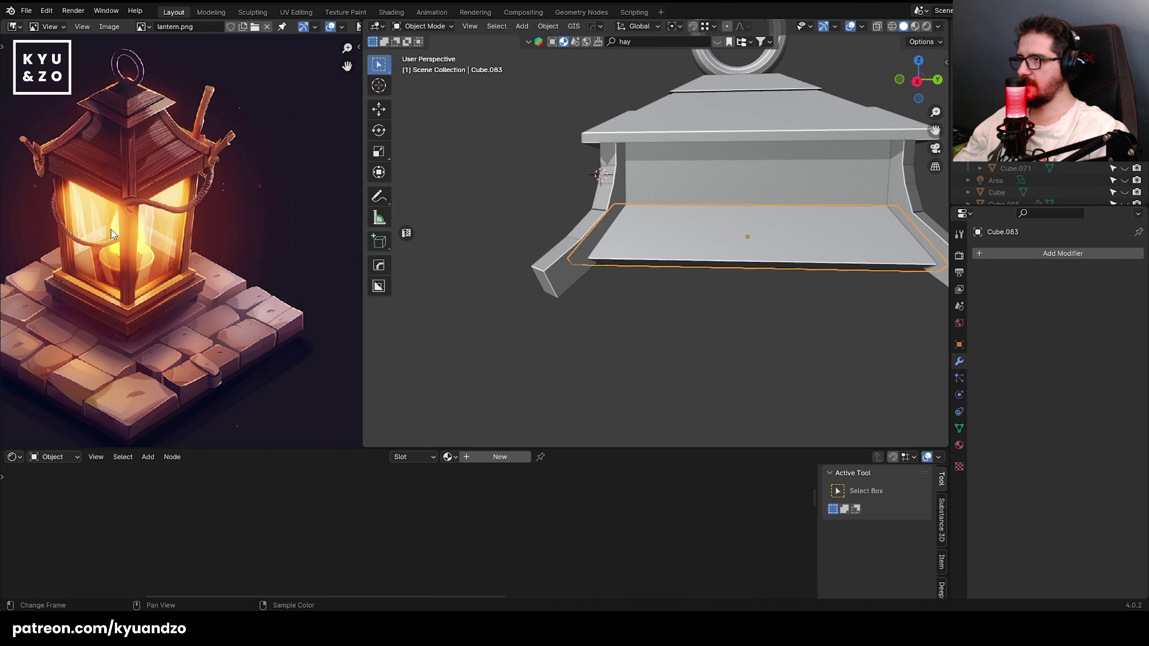
- Add a cube at a corner of the lantern's underside and scale it down to the thickness of a corner post
alt+middle_drag(589, 269, 578, 111)
shift+right_click(559, 184)
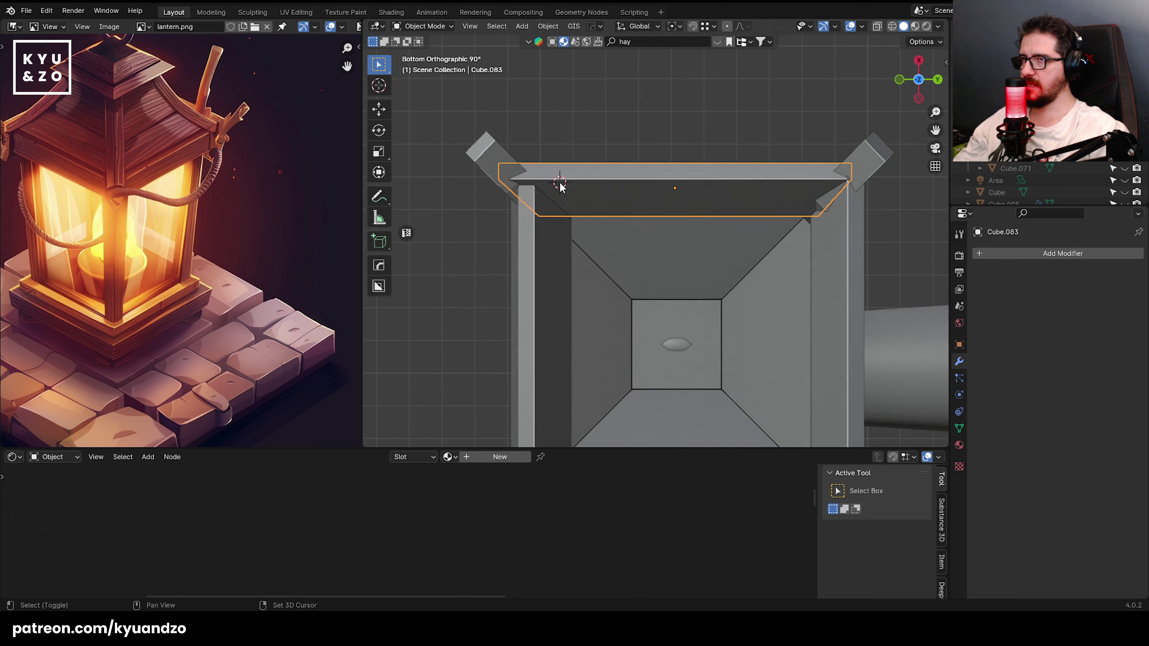
key(shift+a)
click(604, 193)
key(s)
click(615, 249)
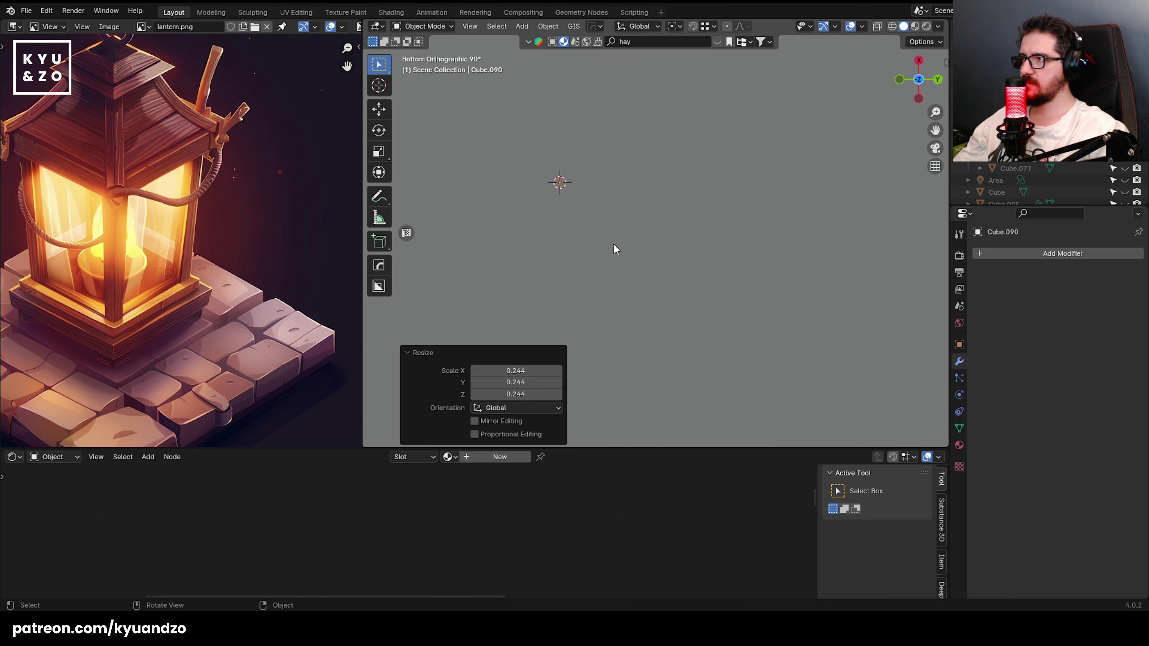
key(s)
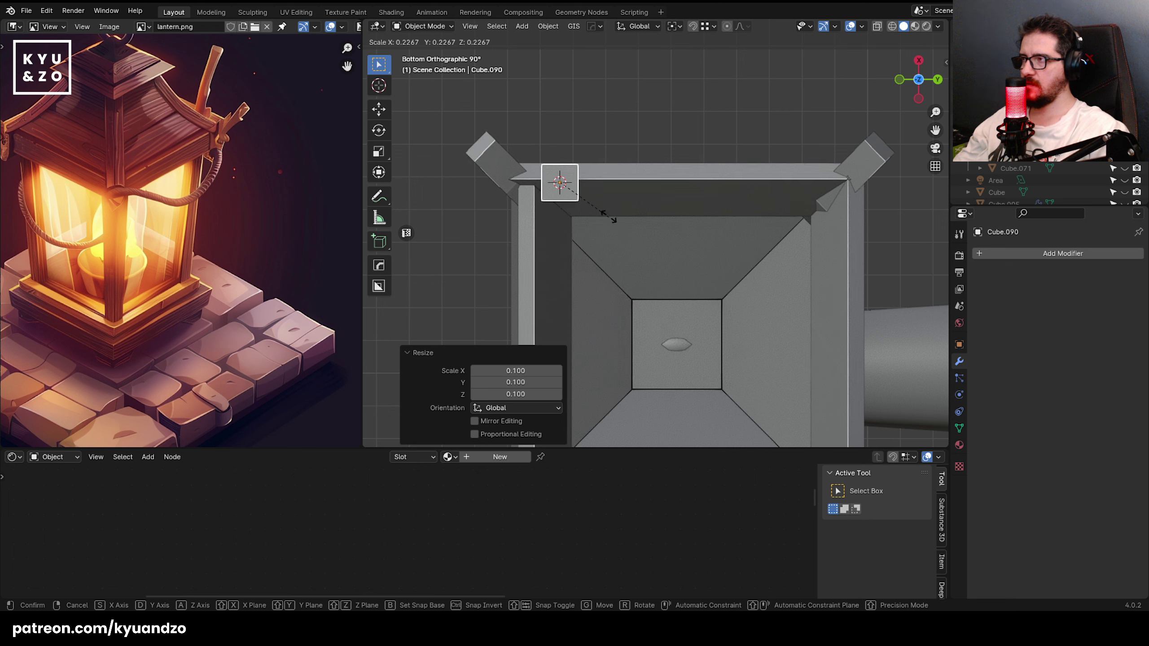
click(622, 255)
- Fit the small cube into the corner between the panels, scaling it by 0.841 and nudging it -0.000183 m on X and -0.000548 m on Y
key(g)
click(602, 257)
key(s)
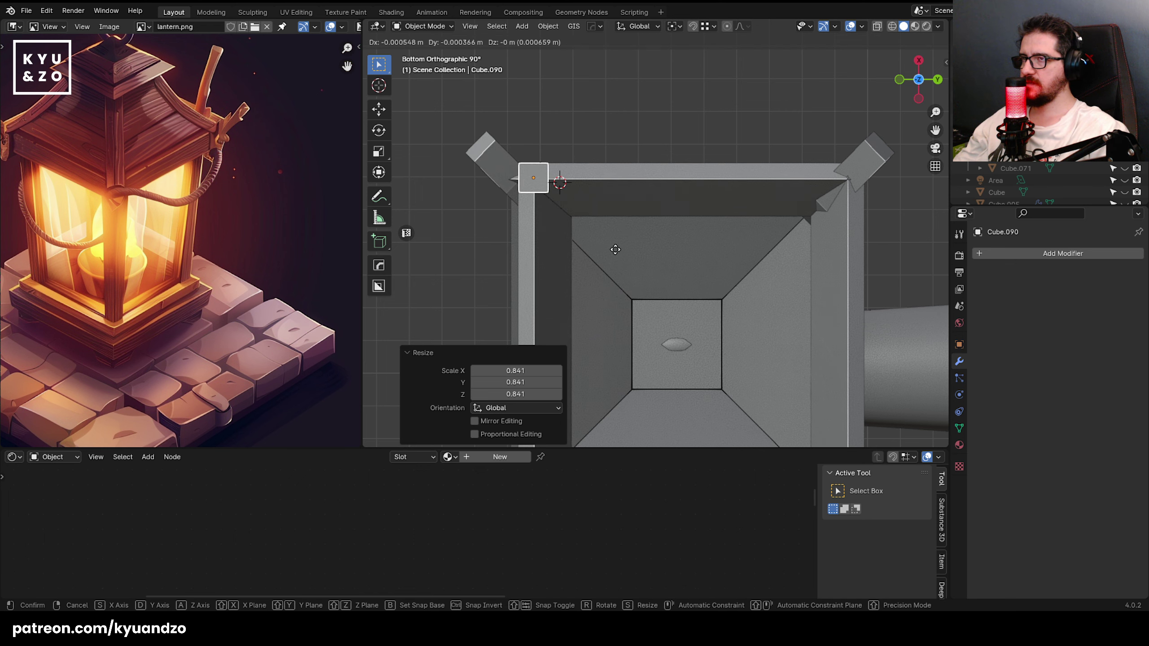
scroll(597, 249, down, 2)
click(571, 236)
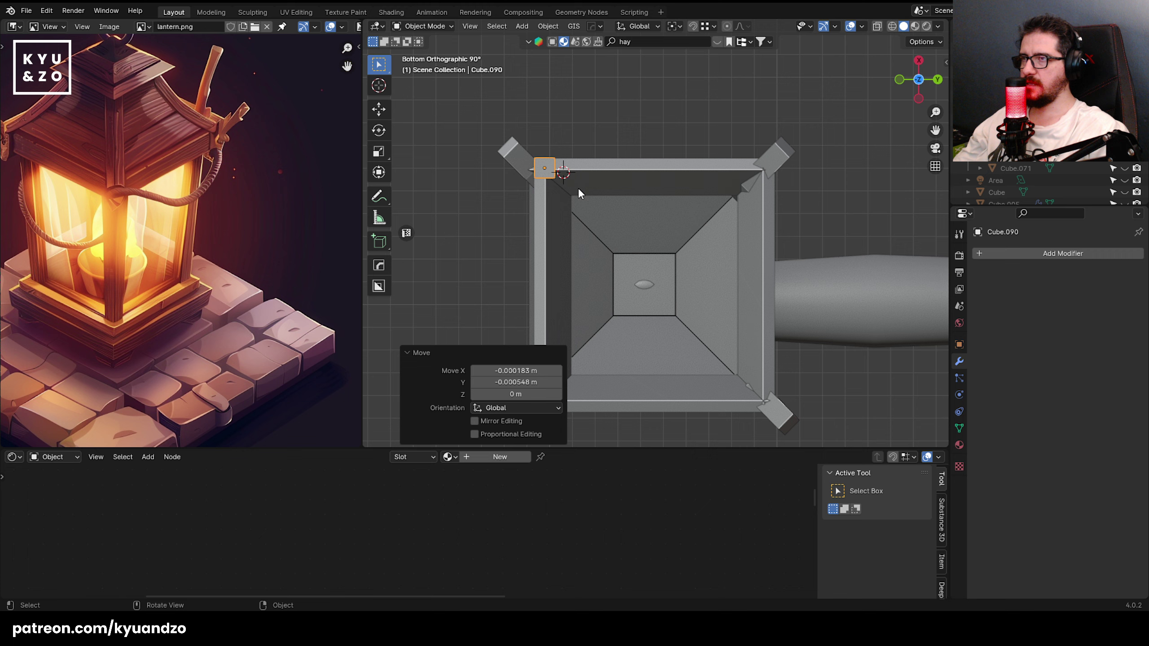
key(Tab)
key(g)
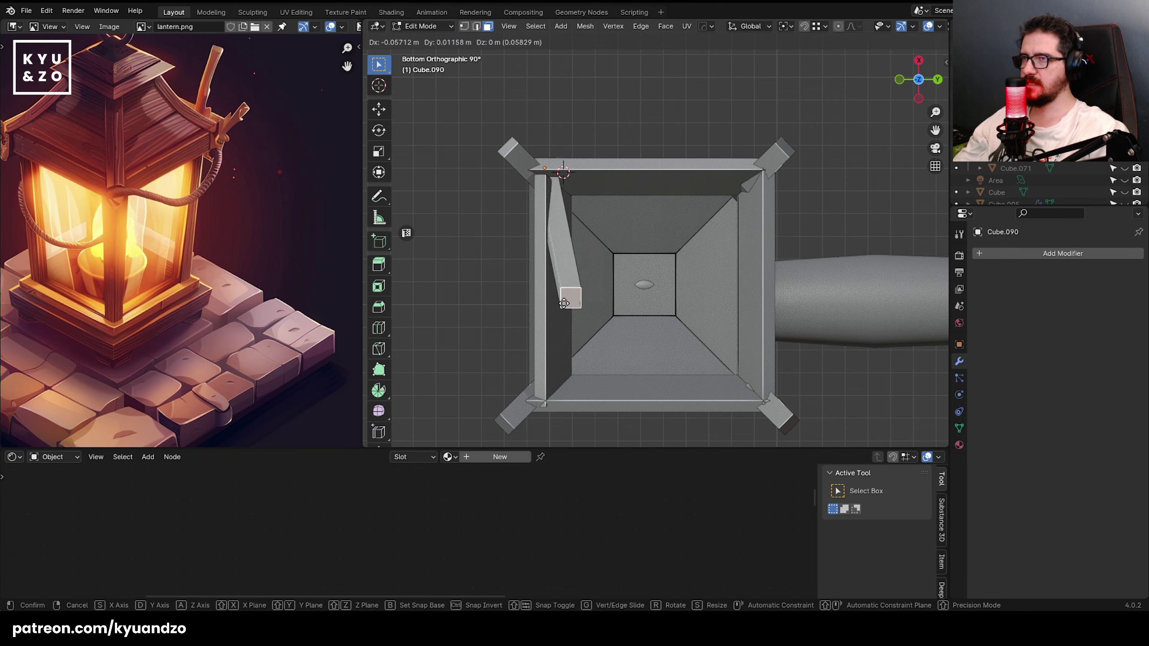
right_click(564, 299)
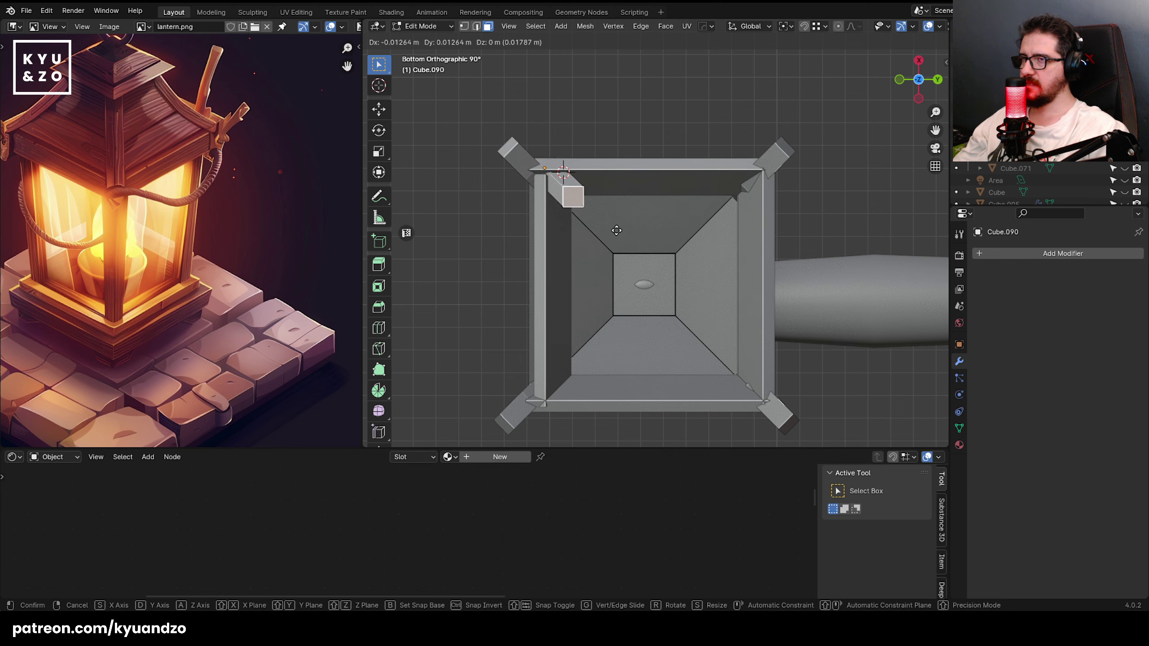
click(616, 230)
key(Tab)
middle_drag(492, 172, 515, 228)
- Pull the cube's bottom face 0.094379 m down along Z and shift it about 0.011 m inward on X and Y, forming a slanted post
key(Tab)
key(g)
key(z)
click(533, 427)
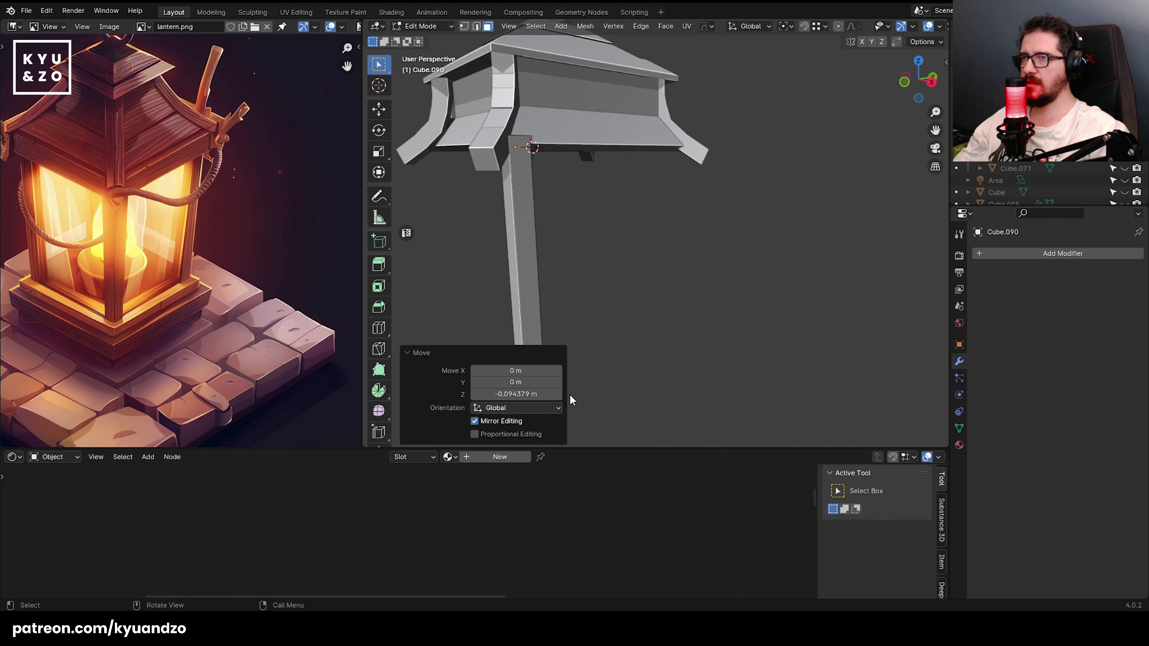
middle_drag(569, 393, 579, 318)
key(g)
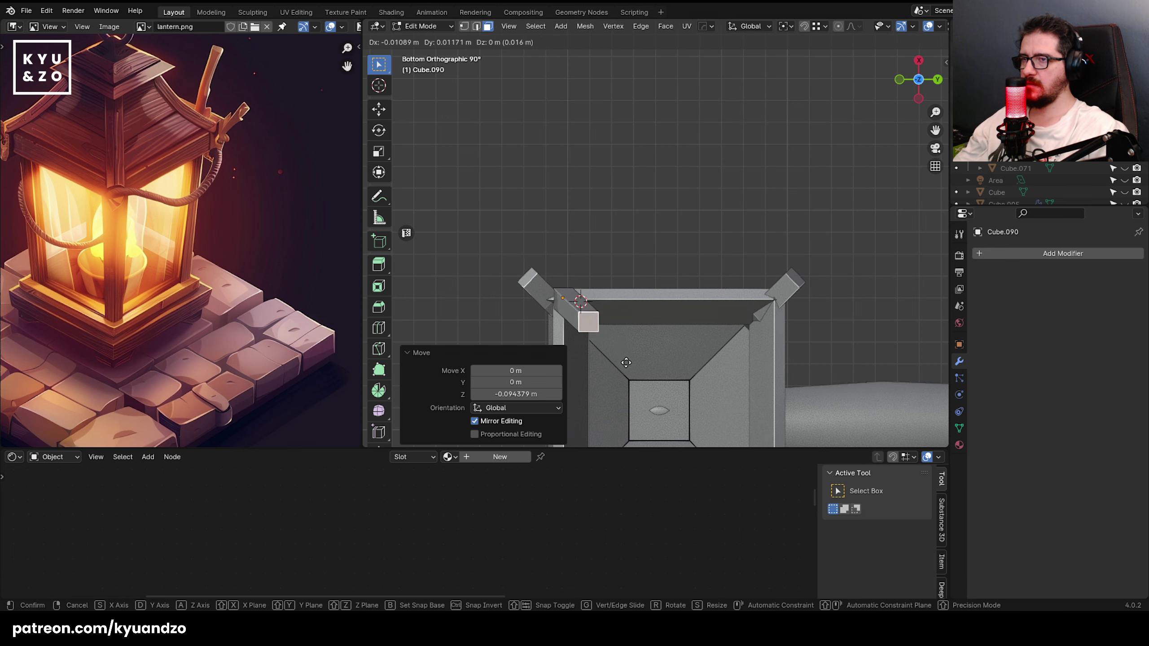
click(631, 367)
- Tuck the slanted post into its corner under the panels, finishing with a move of -0.003057 m on X and 0.003821 m on Y
middle_drag(631, 366, 639, 289)
key(Tab)
middle_drag(647, 250, 596, 142)
key(g)
key(x)
click(666, 222)
key(g)
key(x)
click(666, 227)
click(634, 216)
shift+middle_drag(632, 352, 587, 190)
scroll(588, 191, up, 2)
click(512, 136)
key(g)
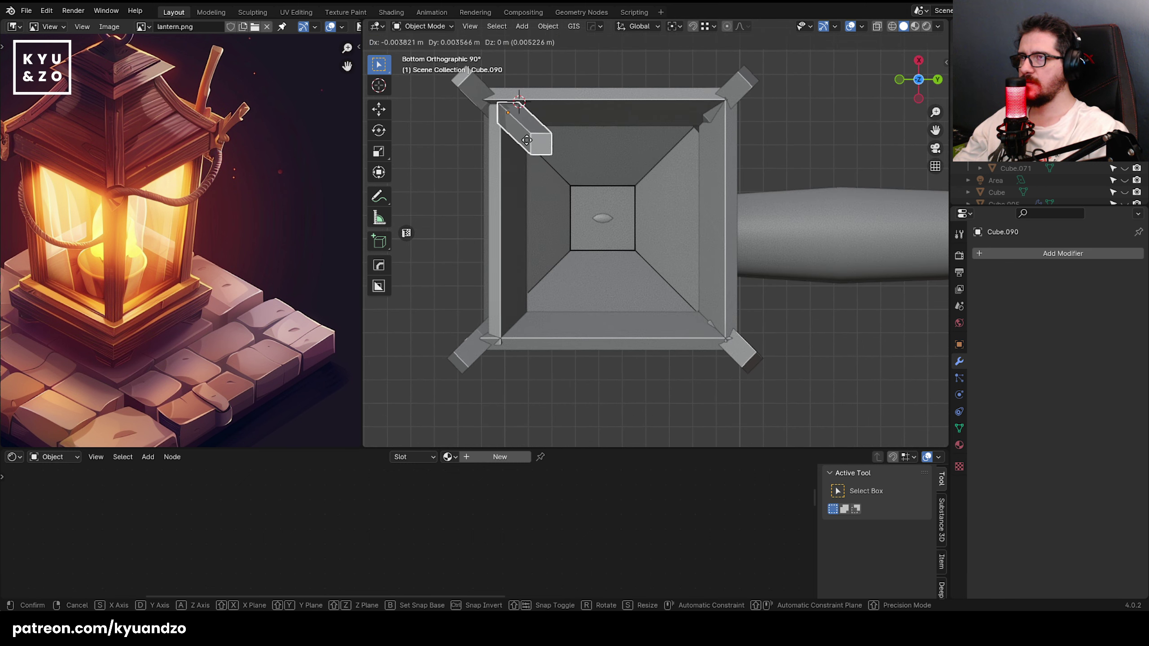
click(527, 138)
- Duplicate the slanted post 0.08202 m along Y toward the neighbouring corner
key(shift+d)
key(y)
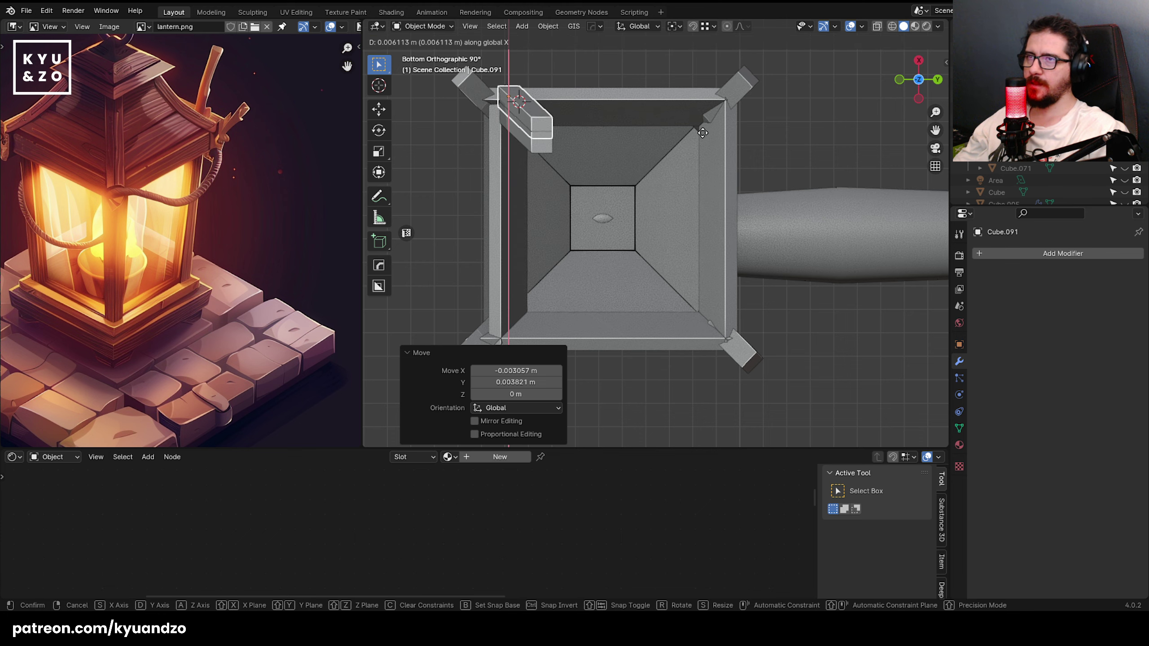
click(764, 142)
- Mirror the copied post on the global Y axis and move it 0.005349 m along Y into its corner
click(548, 25)
mouse_move(584, 69)
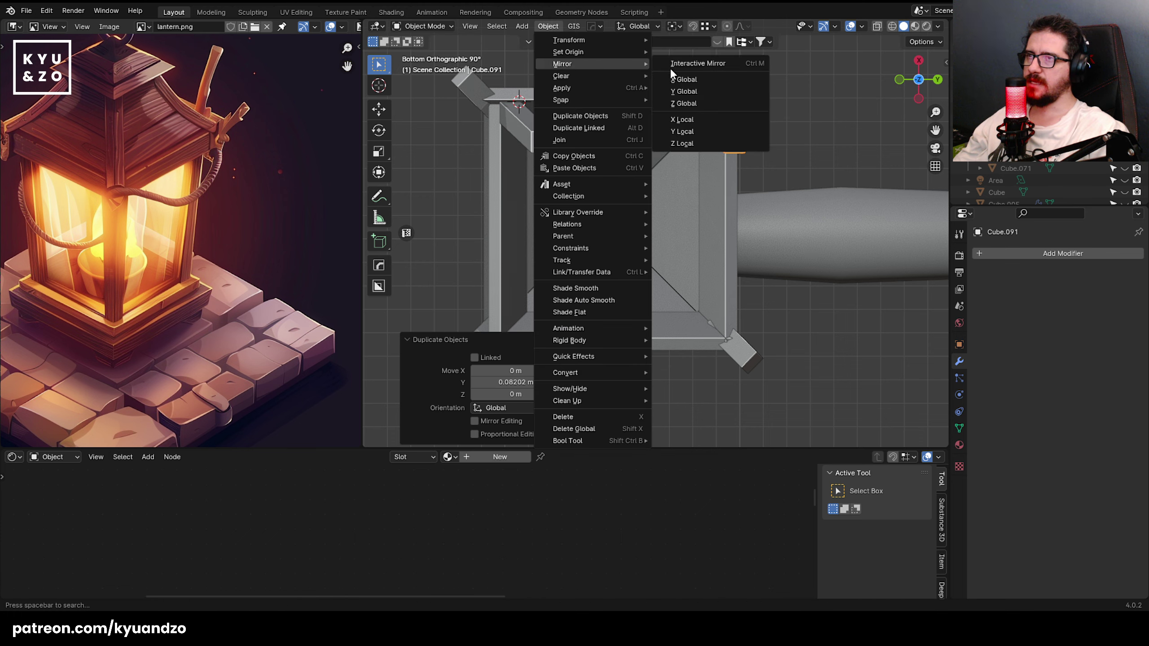
click(679, 90)
key(g)
key(y)
click(779, 161)
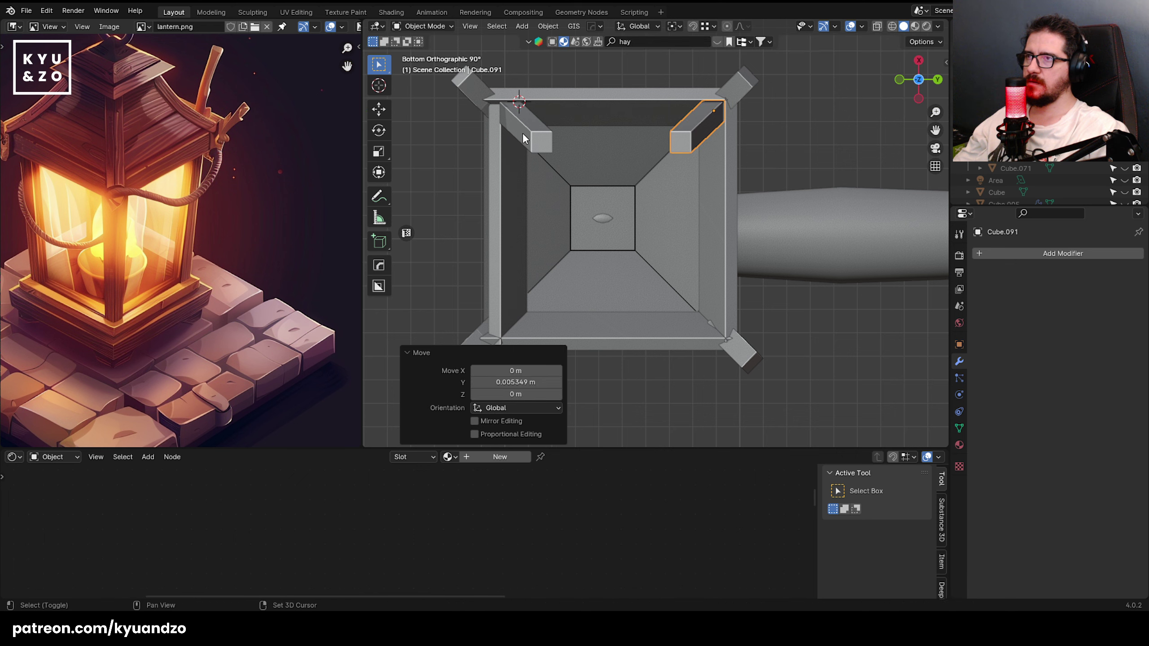
- Duplicate both slanted posts together -0.070048 m along X toward the lantern's opposite side
shift+click(540, 138)
key(s)
click(633, 270)
key(r)
key(a)
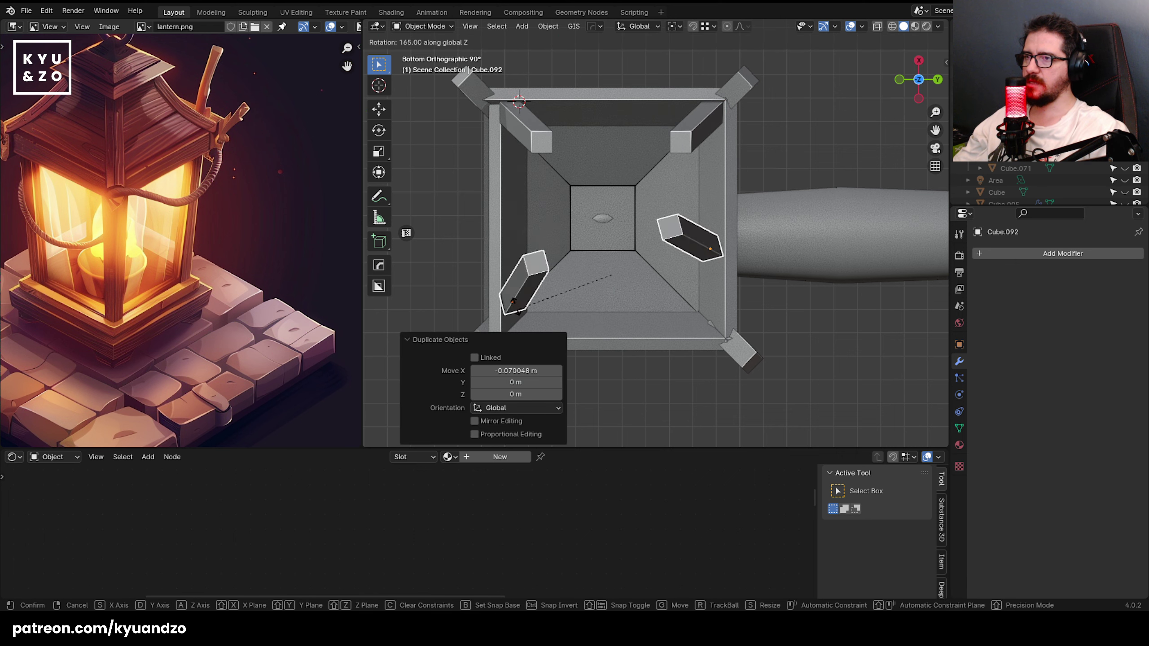
right_click(478, 239)
- Mirror the two copied posts on the global X axis and move them along X into the remaining corners
click(548, 26)
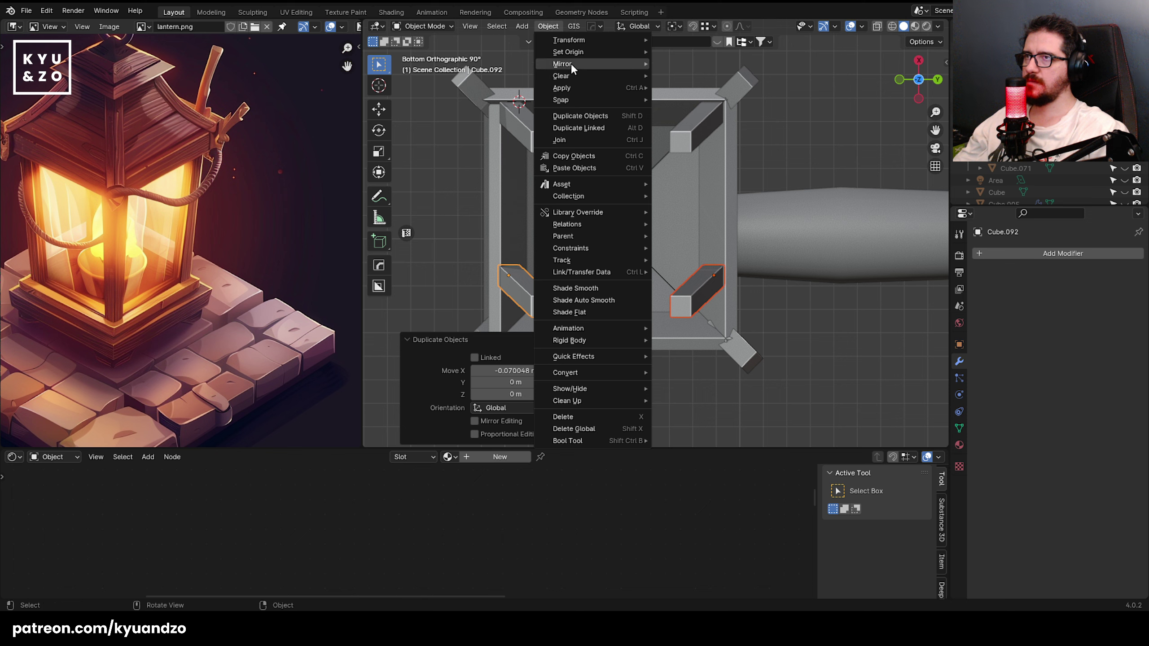
mouse_move(570, 63)
click(691, 79)
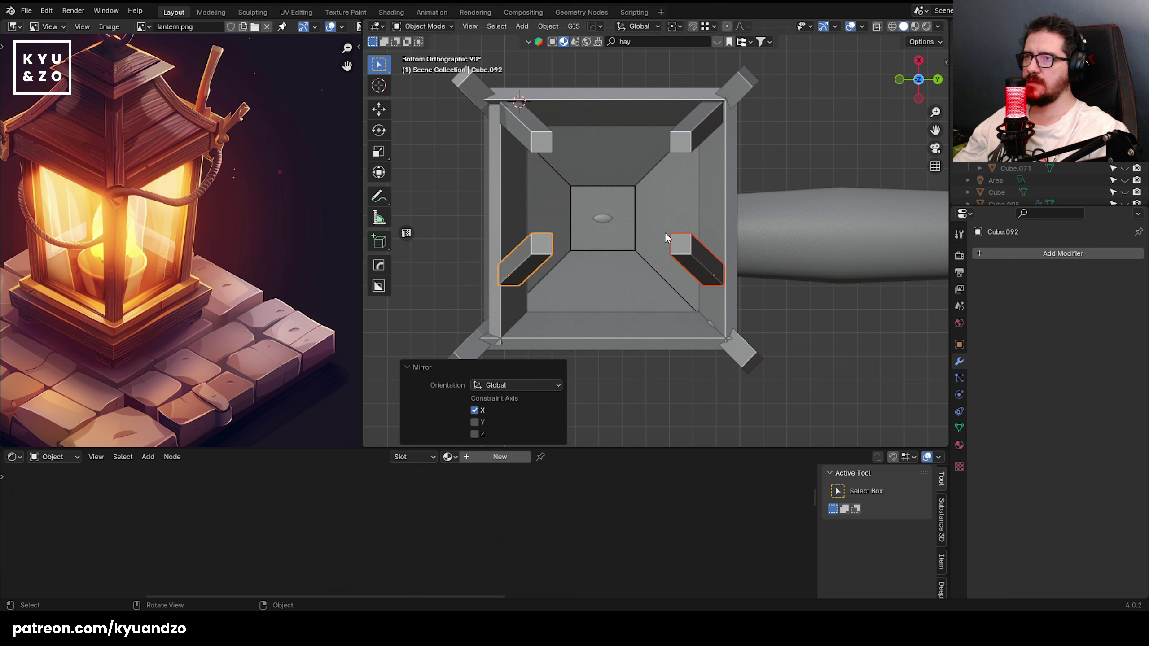
key(x)
click(664, 285)
- Try to align the four posts to the roof by centers on X and Y, and undo the alignment
shift+click(526, 129)
shift+click(688, 146)
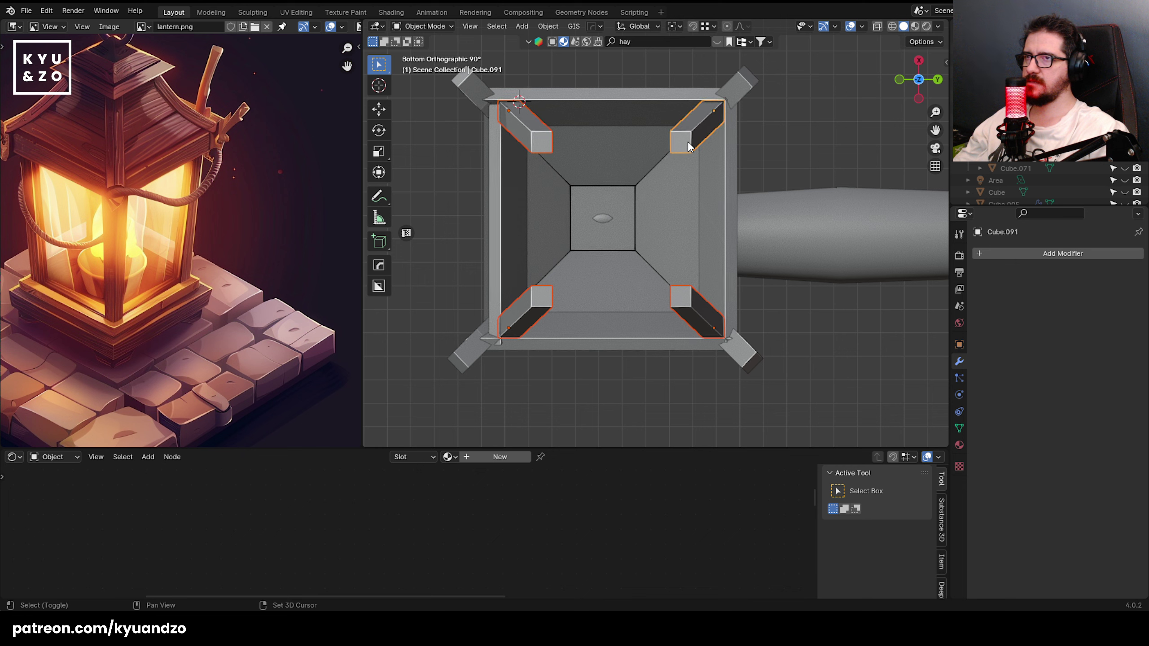
shift+click(598, 160)
key(alt+a)
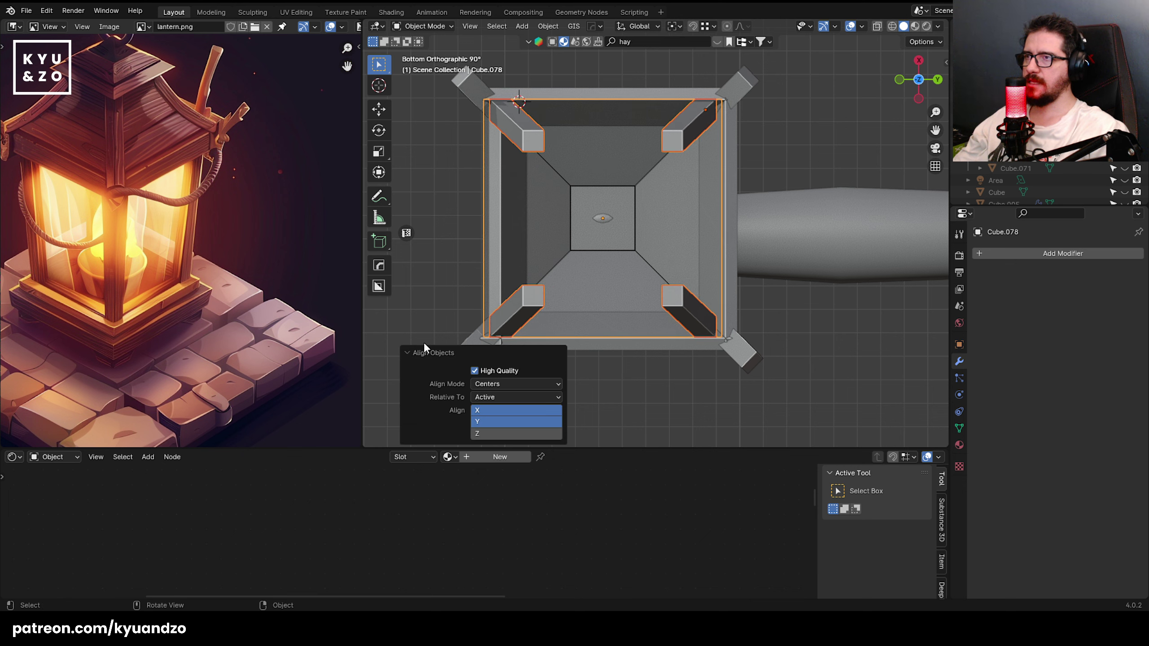
click(481, 413)
click(482, 420)
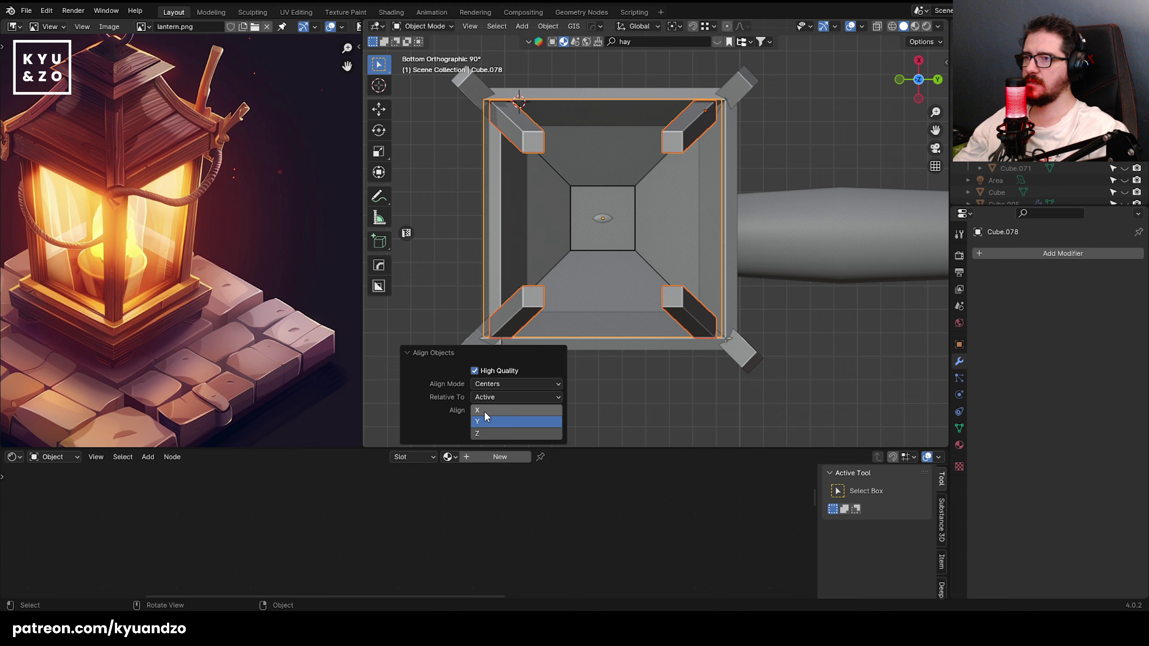
shift+click(483, 412)
key(ctrl+z)
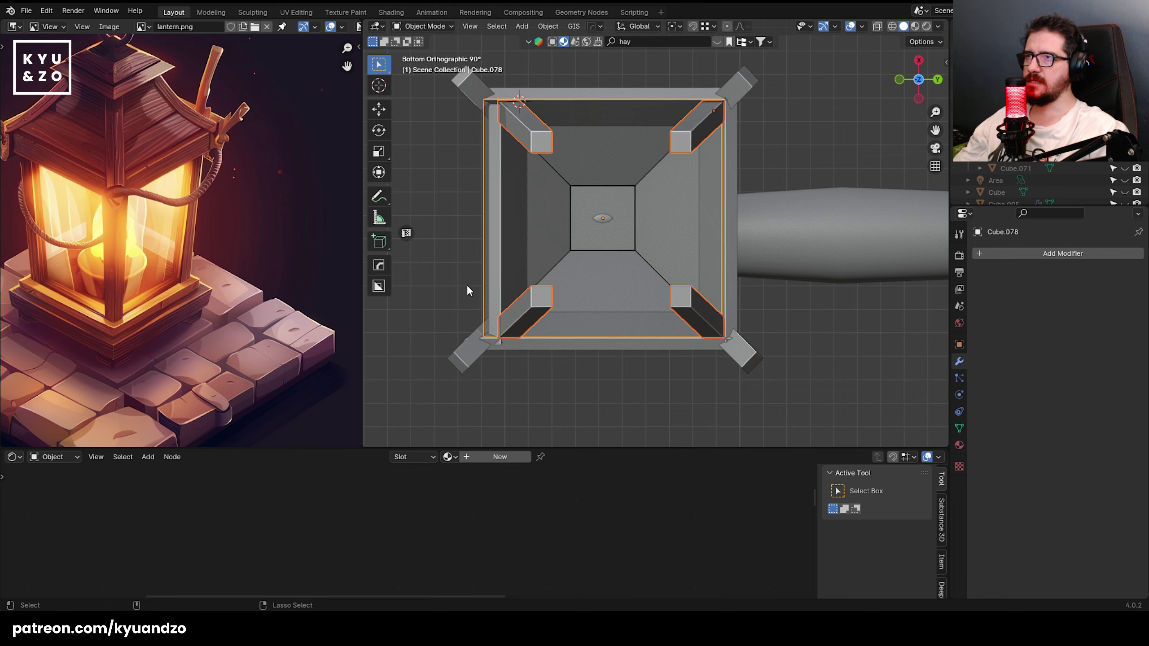
- Add a cube at the lower end of the front corner post
middle_drag(440, 211, 610, 264)
scroll(564, 271, down, 3)
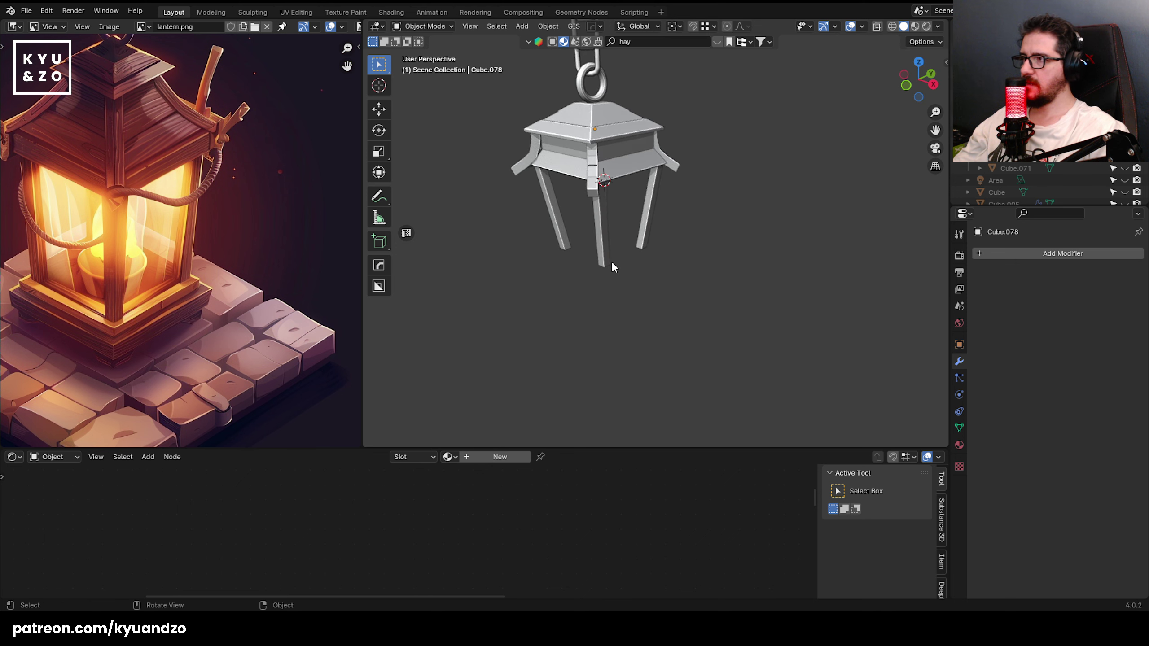
scroll(562, 291, up, 3)
scroll(588, 303, up, 3)
shift+right_click(620, 314)
key(shift+a)
click(715, 325)
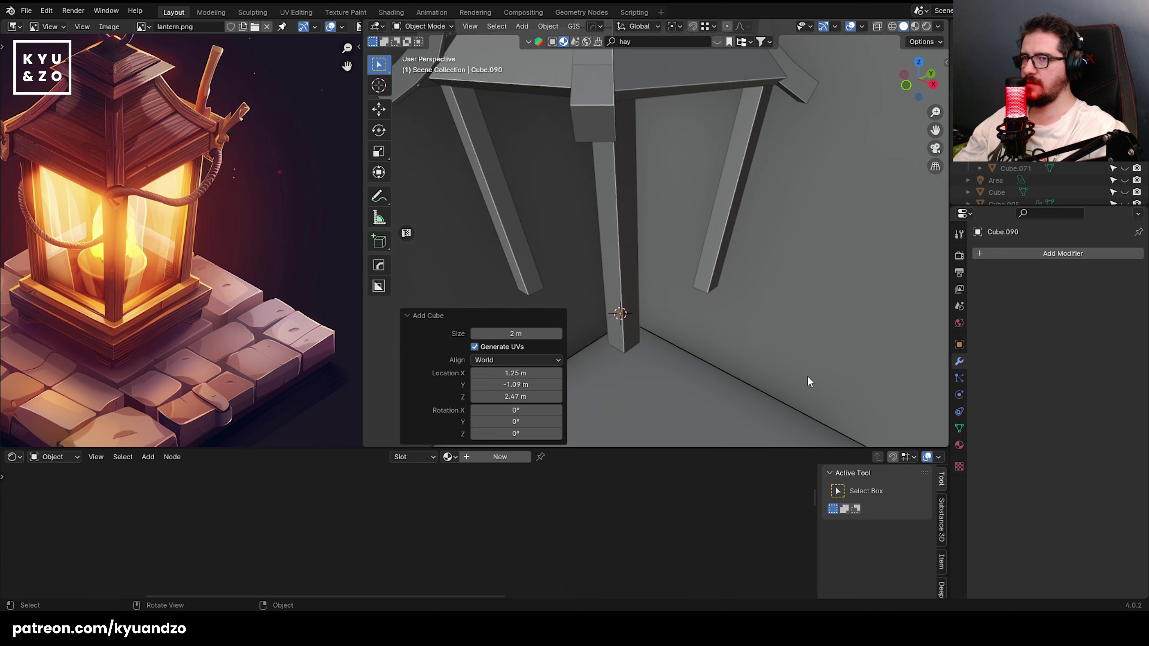
- Shape the new cube into a base slab by shrinking it, flattening it by 0.179 along Z and scaling it by 1.860
key(s)
click(672, 325)
key(s)
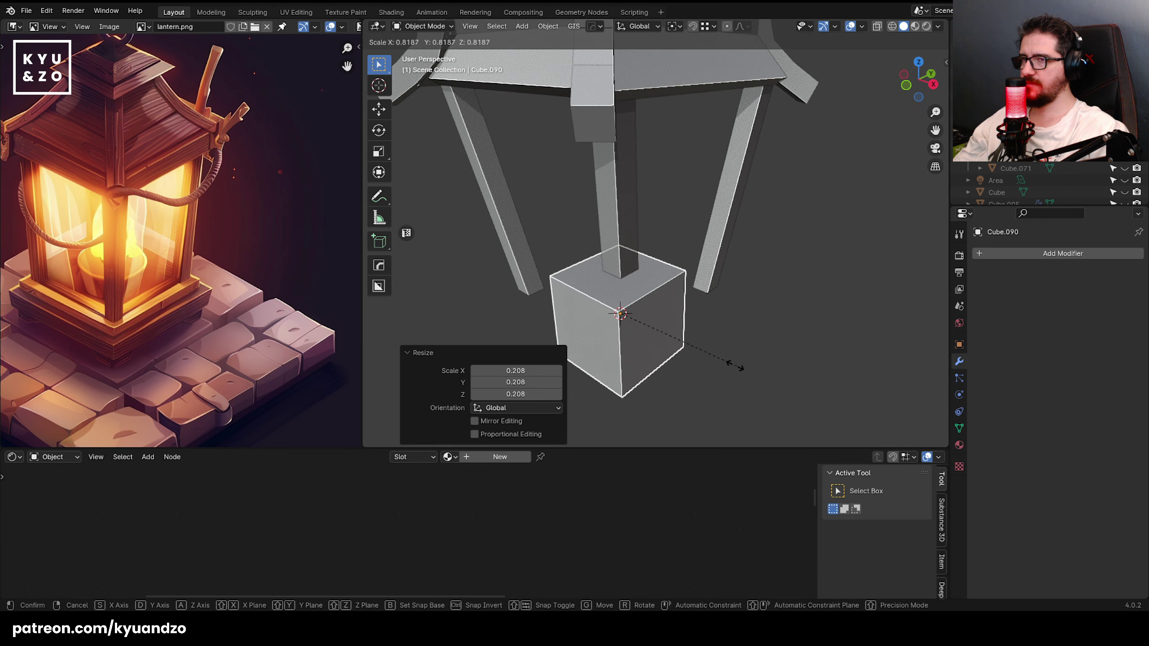
key(z)
click(649, 324)
key(s)
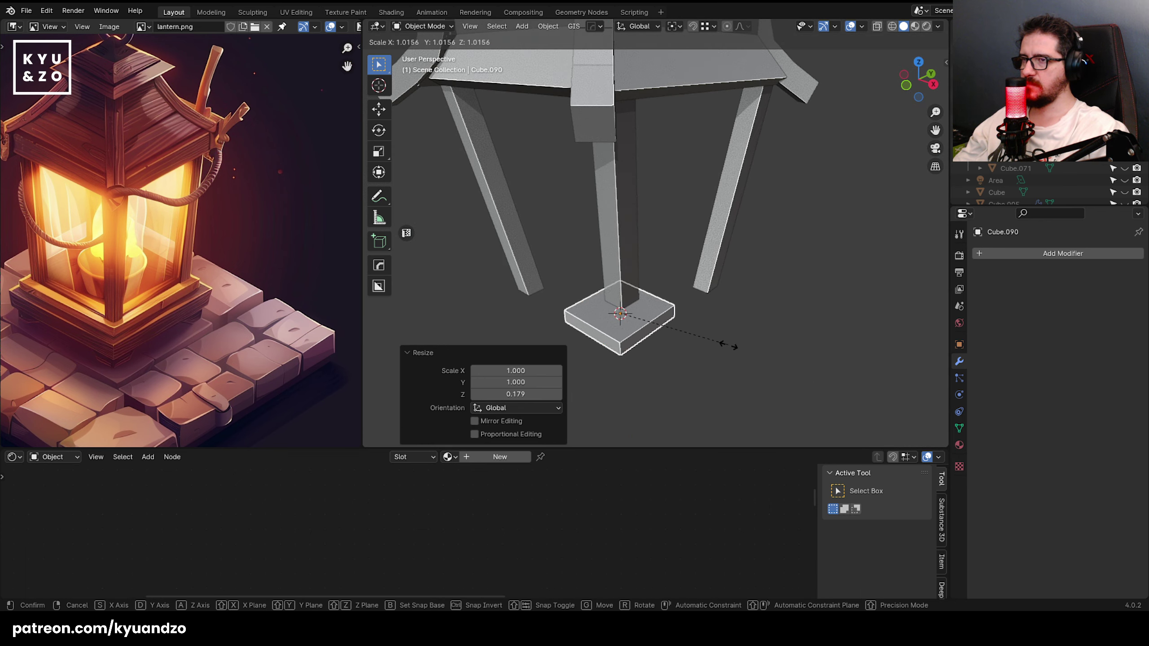
click(785, 368)
- Center the base slab under the lantern by aligning it to the roof
middle_drag(612, 177, 638, 120)
scroll(596, 194, down, 3)
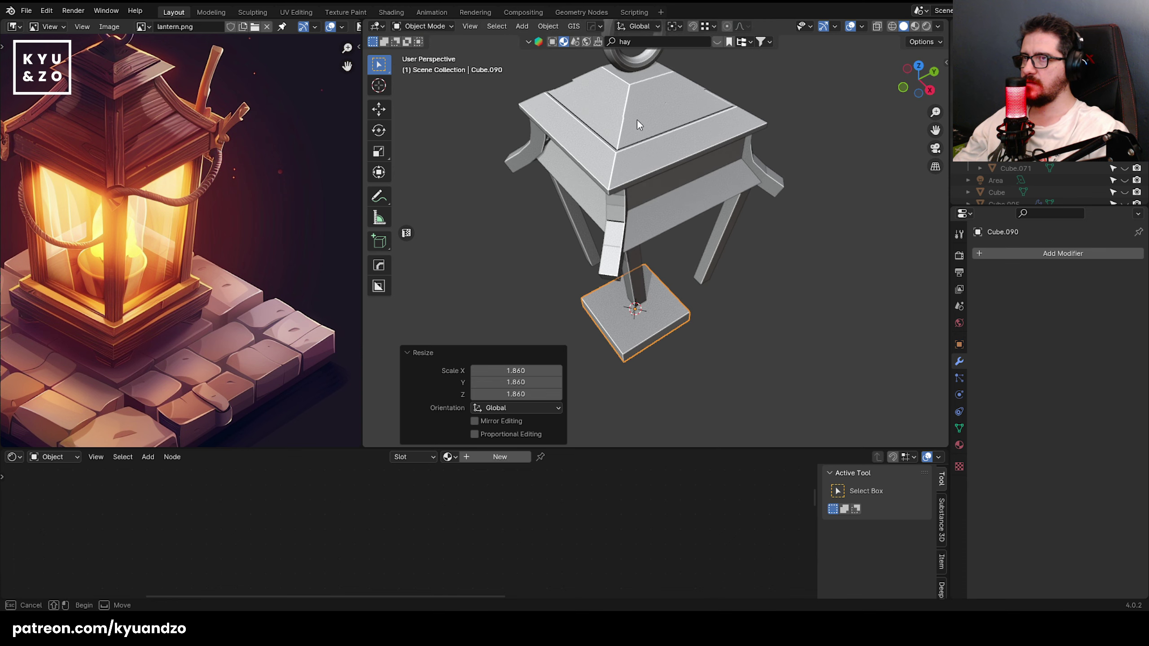
click(657, 341)
shift+click(652, 140)
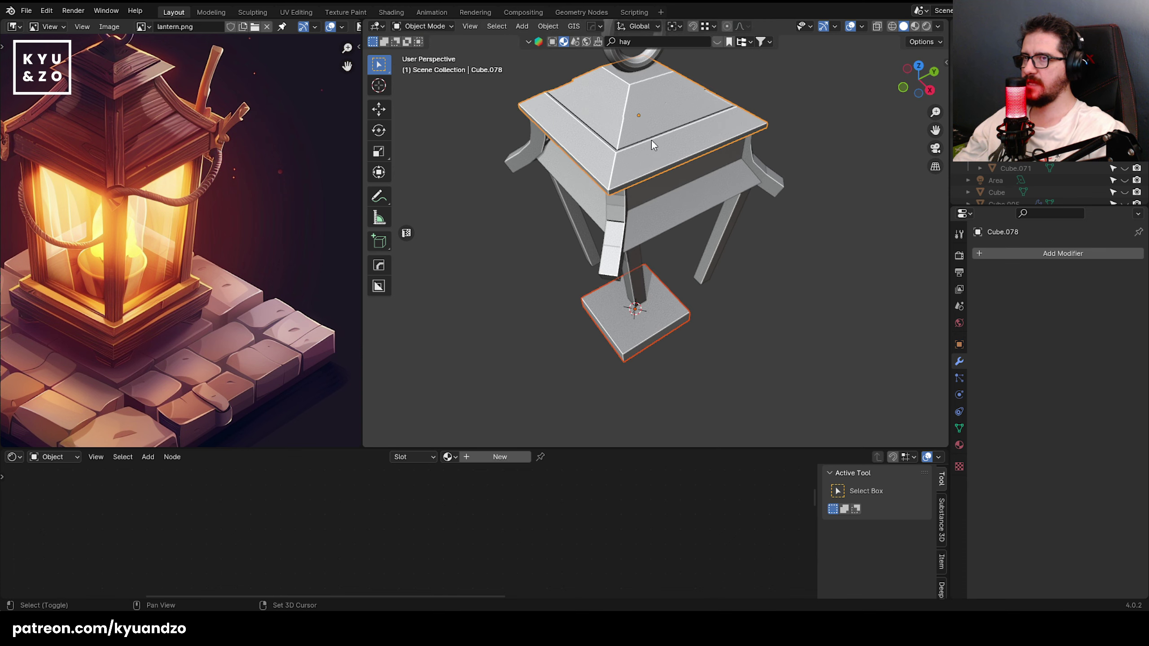
key(alt+a)
click(717, 334)
- Resize the base slab into a thin plate spanning the four posts and move it -0.01875 m along Z to their lower ends
middle_drag(709, 320, 692, 294)
click(686, 284)
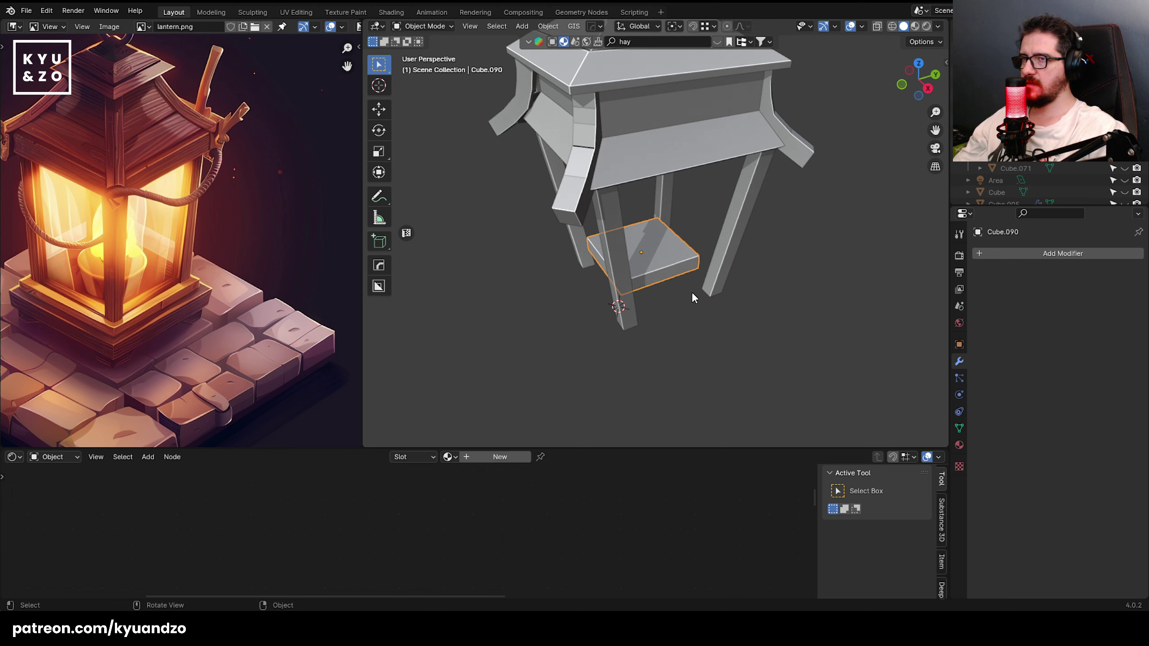
key(s)
key(z)
click(726, 320)
key(g)
key(z)
click(732, 335)
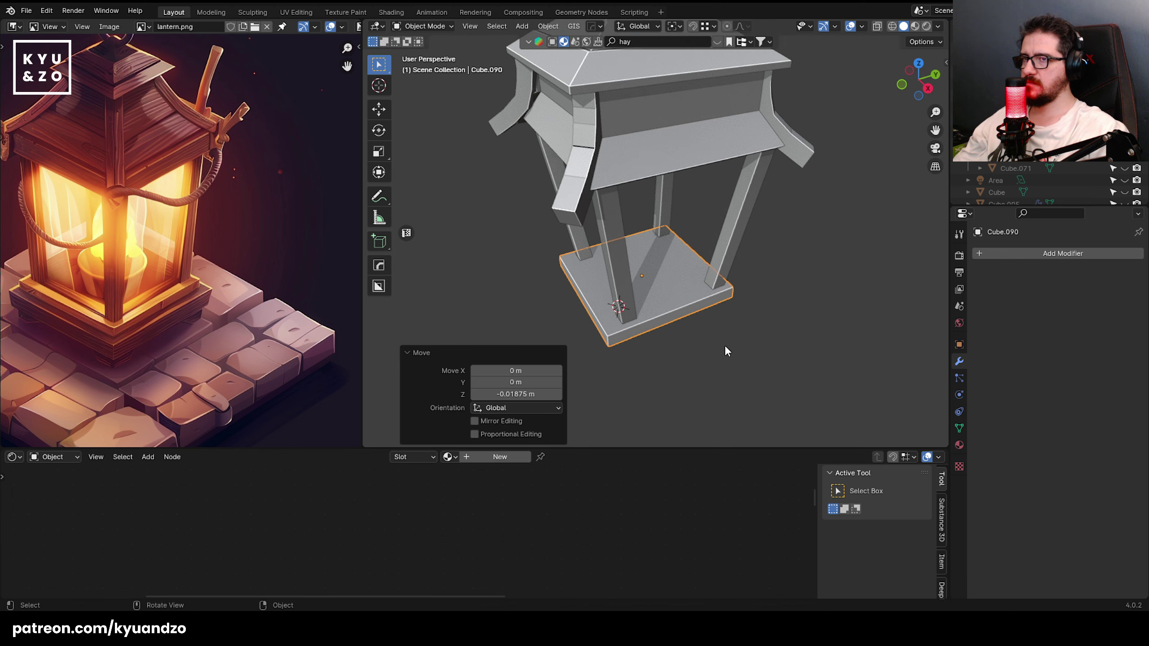
- Inspect the lantern's proportions from the side and other angles, and save the file
shift+click(727, 270)
key(alt+a)
middle_drag(684, 310, 619, 239)
scroll(693, 277, down, 4)
scroll(692, 277, up, 2)
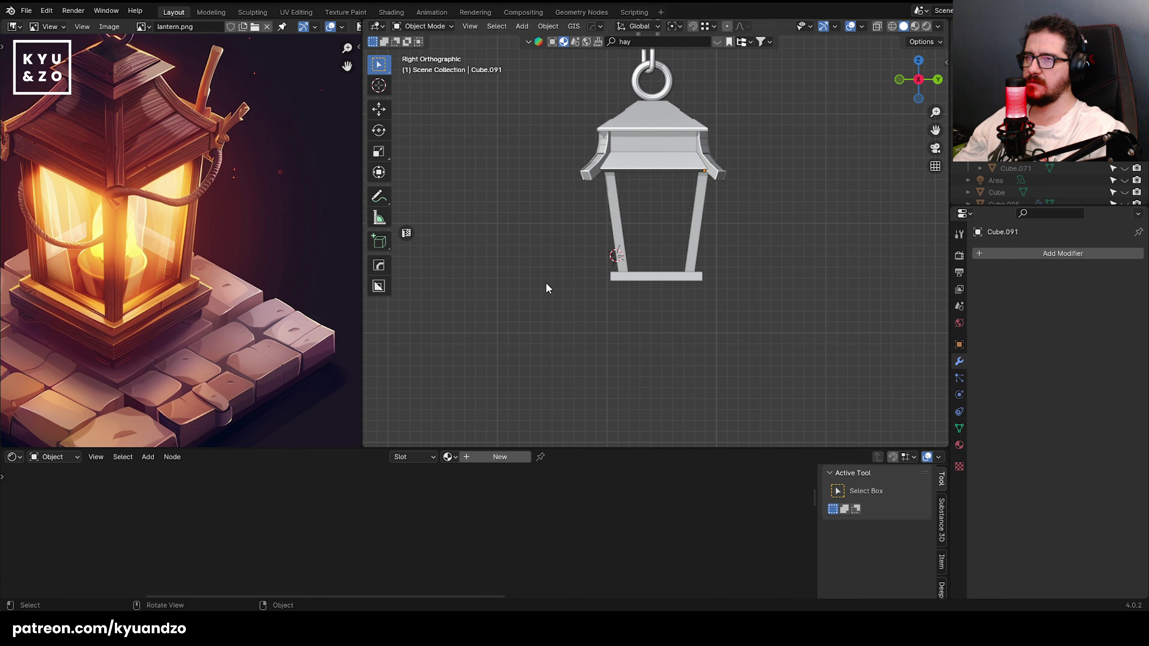
middle_drag(547, 287, 660, 326)
key(ctrl+s)
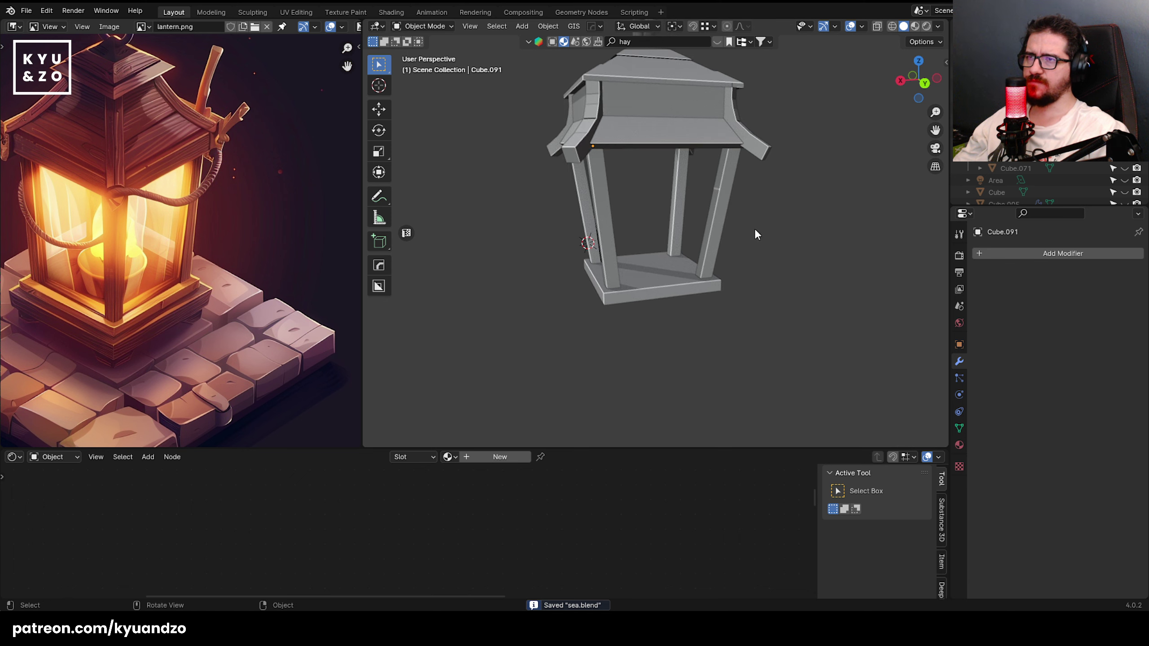
- Open the base plate for mesh editing and select its bottom face
click(651, 264)
middle_drag(652, 264, 650, 228)
scroll(626, 242, up, 3)
key(Tab)
click(638, 231)
key(g)
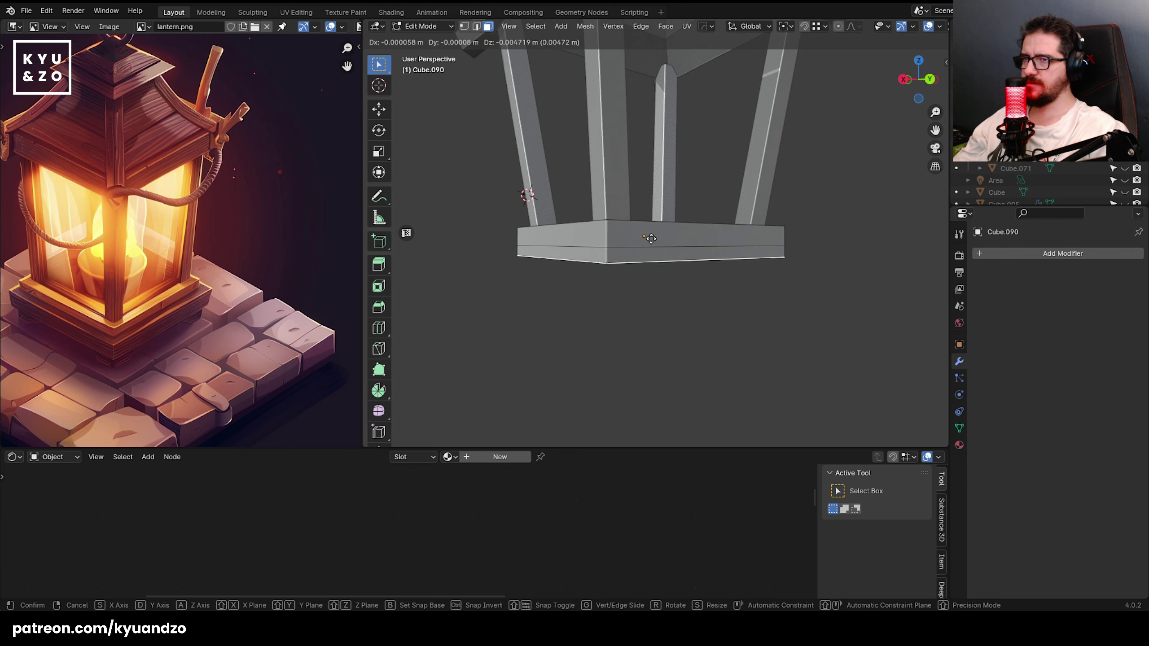
click(630, 266)
key(ctrl+z)
key(e)
key(a)
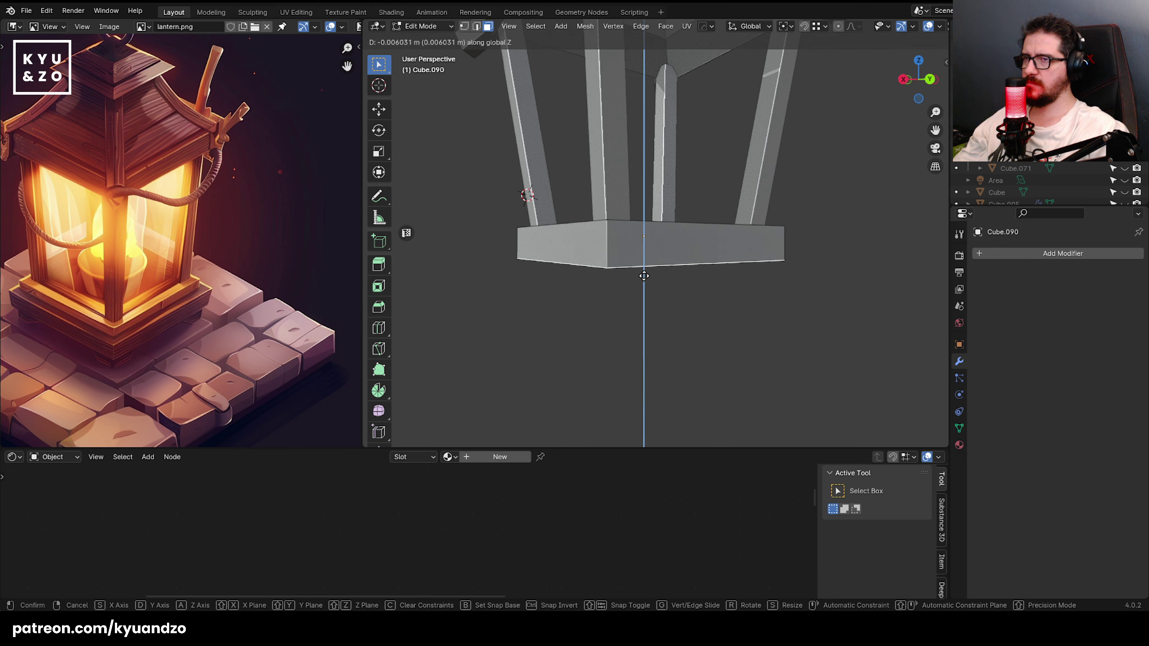
right_click(643, 287)
- Extrude the plate's bottom face about 0.01 m down and extrude the new tier's side faces outward along normals with a 0.23 m offset
key(e)
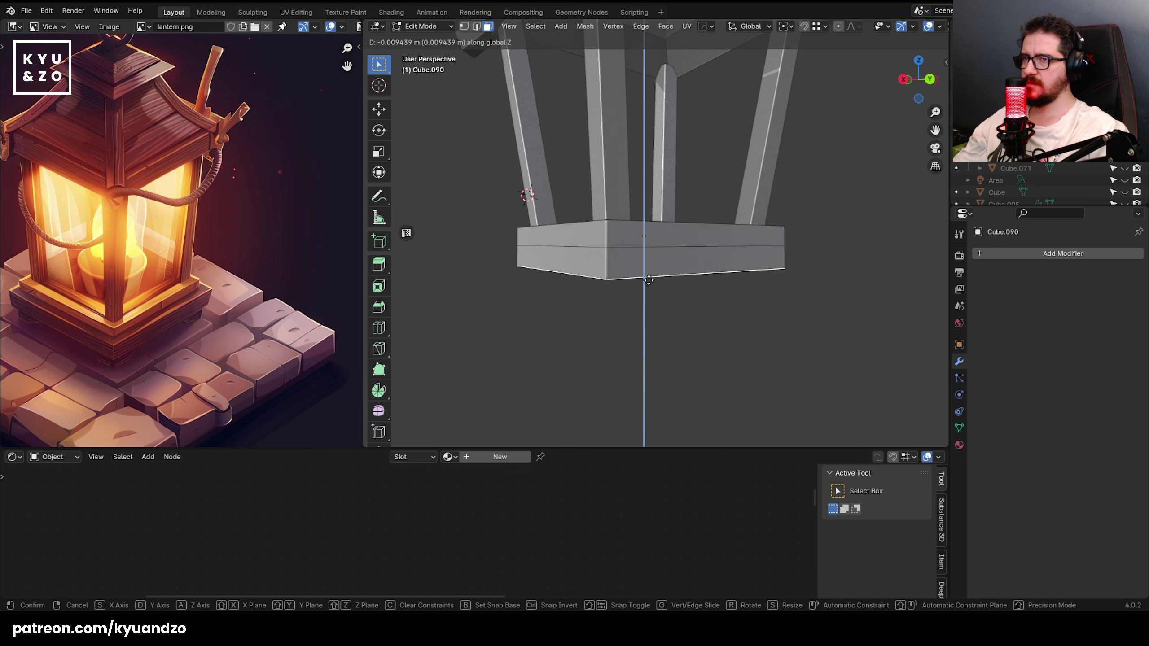
click(649, 283)
click(617, 266)
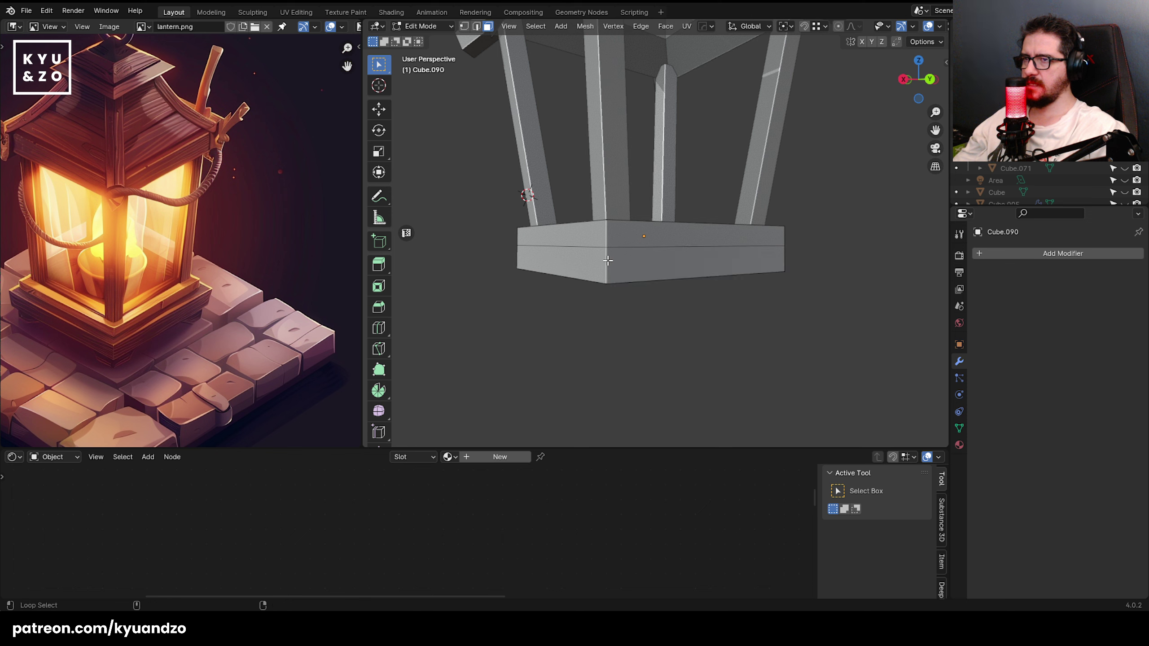
click(666, 26)
click(685, 54)
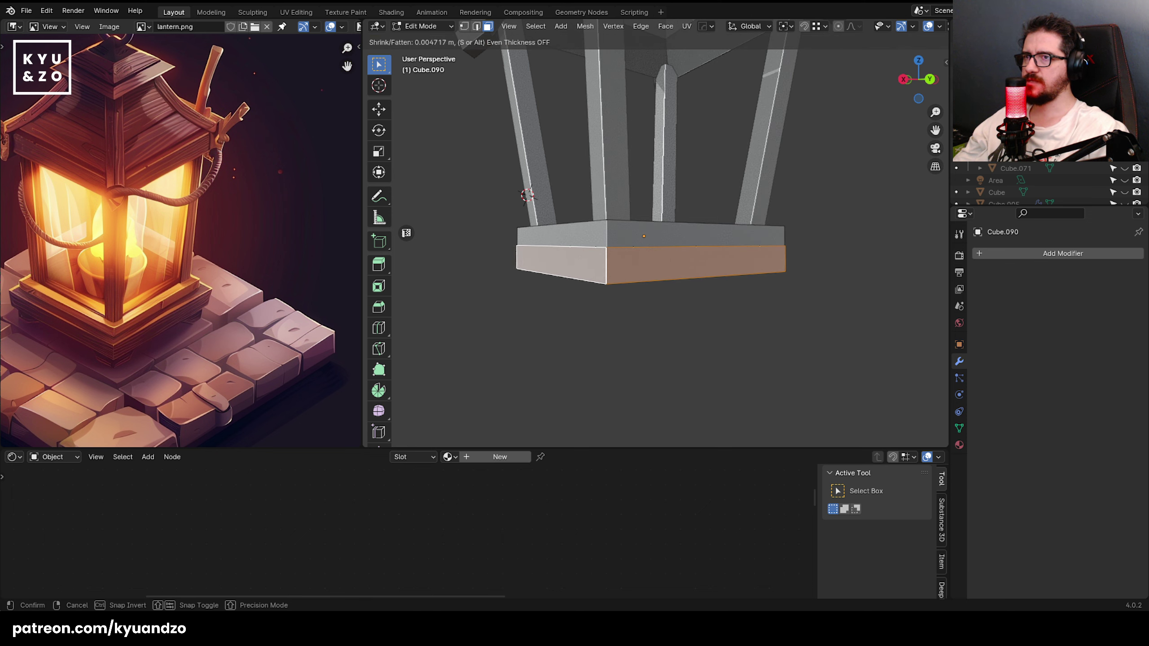
click(520, 347)
middle_drag(585, 305, 591, 330)
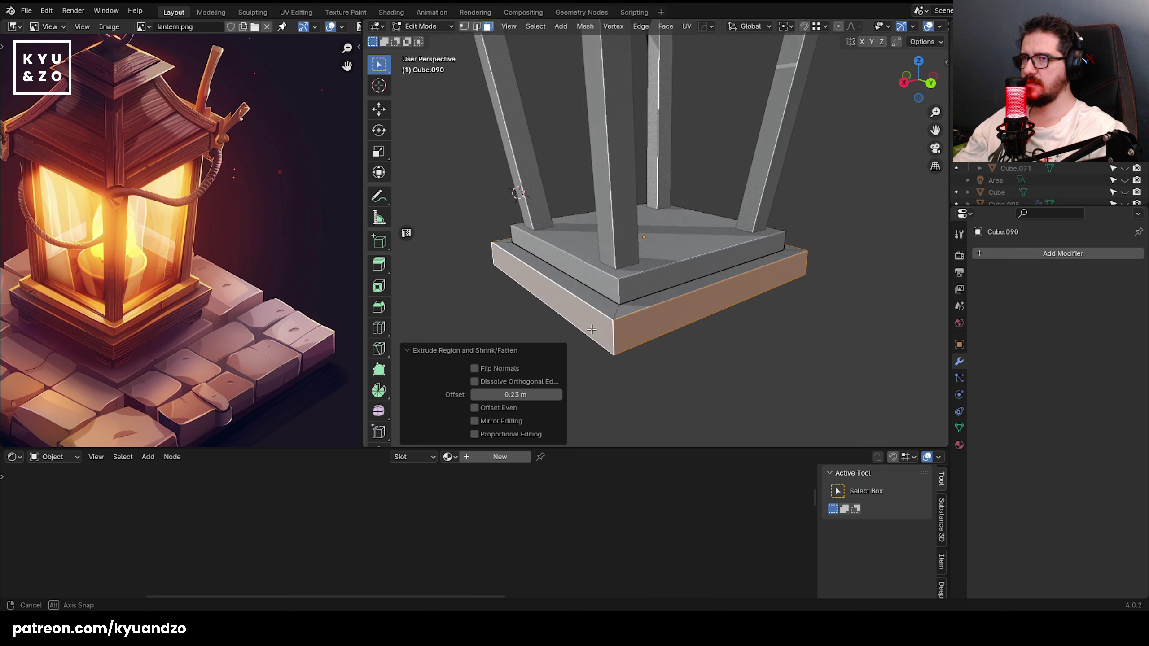
- Extrude the inner underside face of the base about 0.012 m downward as a narrower bottom tier
middle_drag(657, 351, 614, 205)
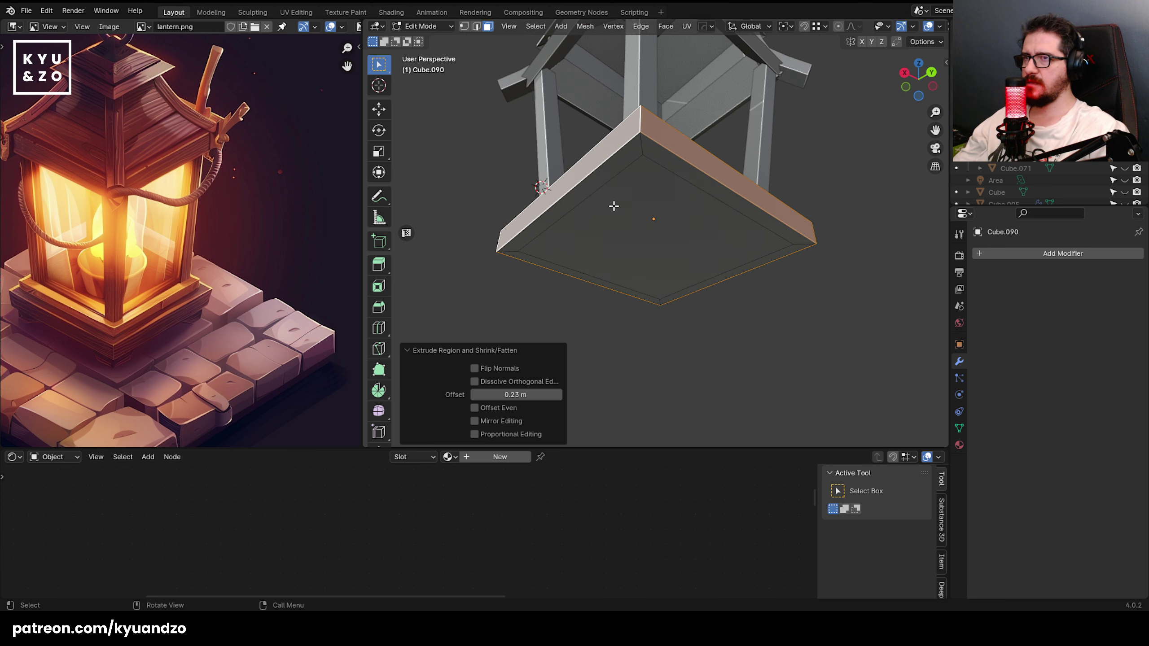
click(613, 205)
key(e)
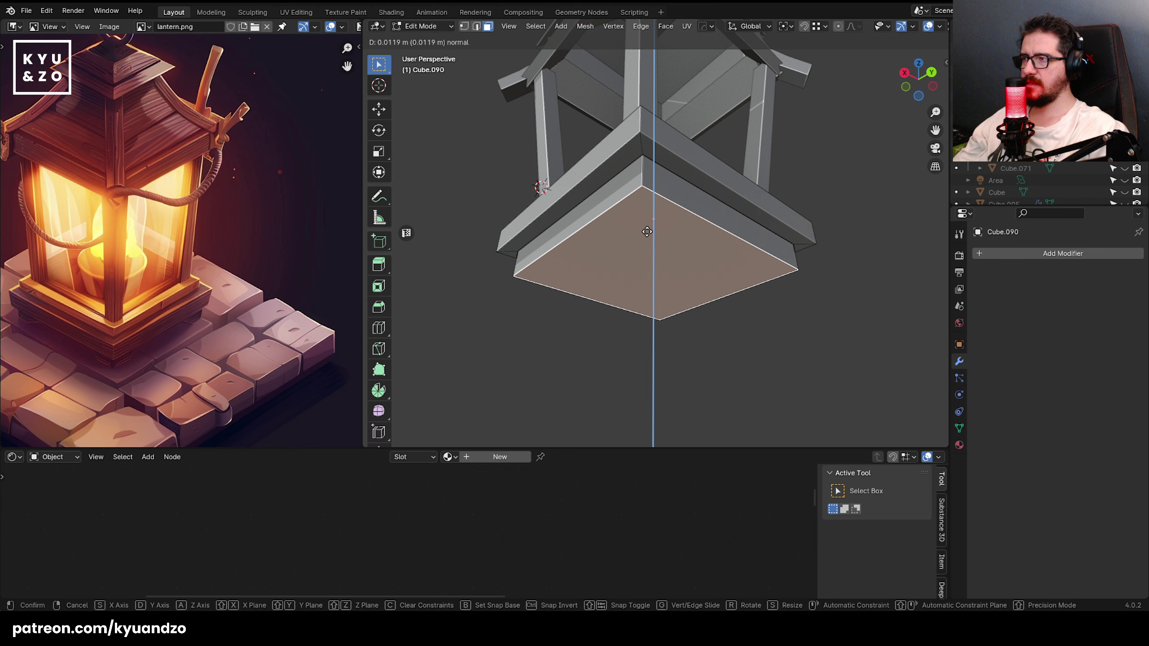
click(647, 231)
key(Tab)
- Inset the base's top face by 0.2489 m and extrude it about 0.03 m inward to form a recess
middle_drag(655, 144, 623, 242)
scroll(656, 312, up, 2)
key(Tab)
click(636, 233)
scroll(622, 241, up, 1)
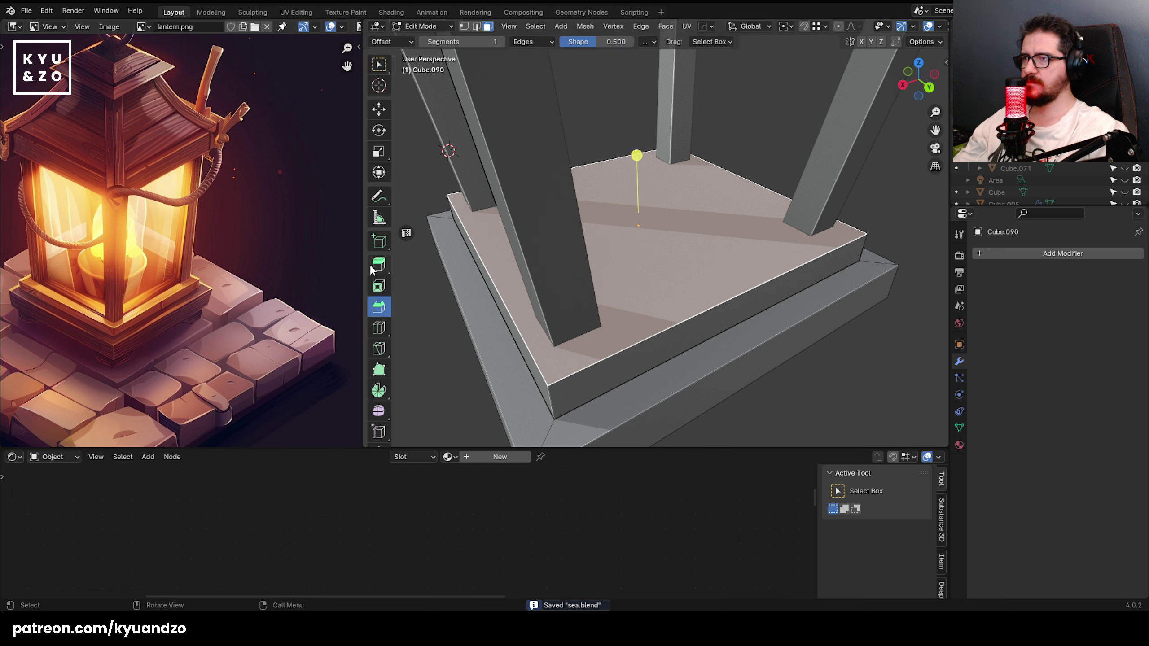
drag(624, 169, 628, 208)
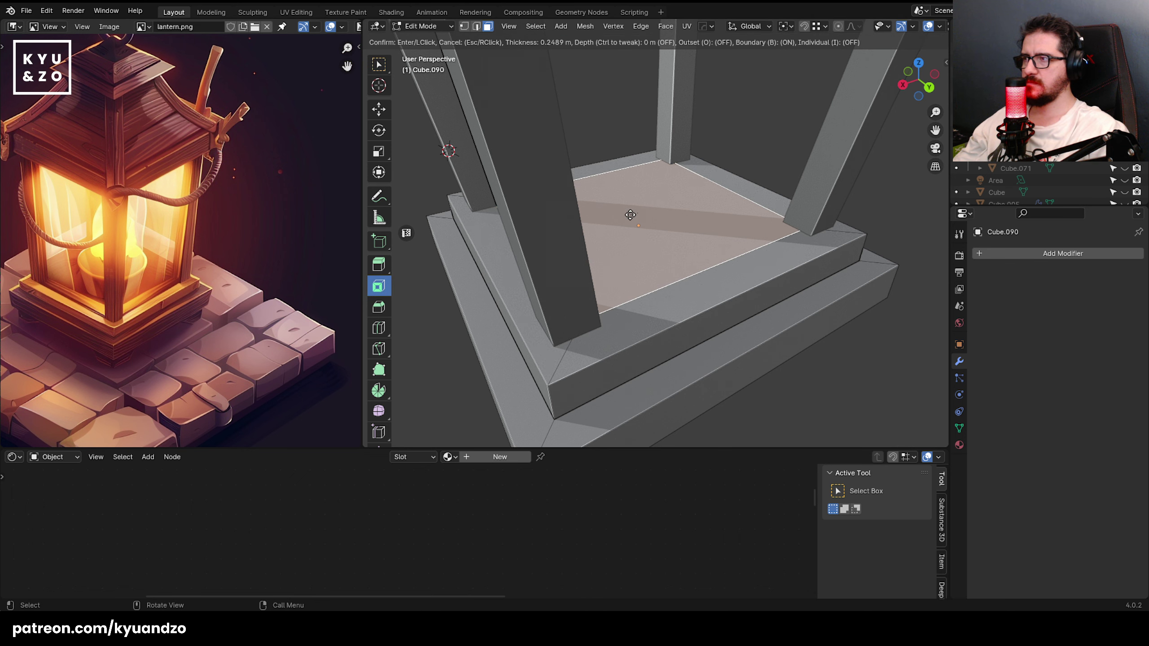
click(630, 215)
key(e)
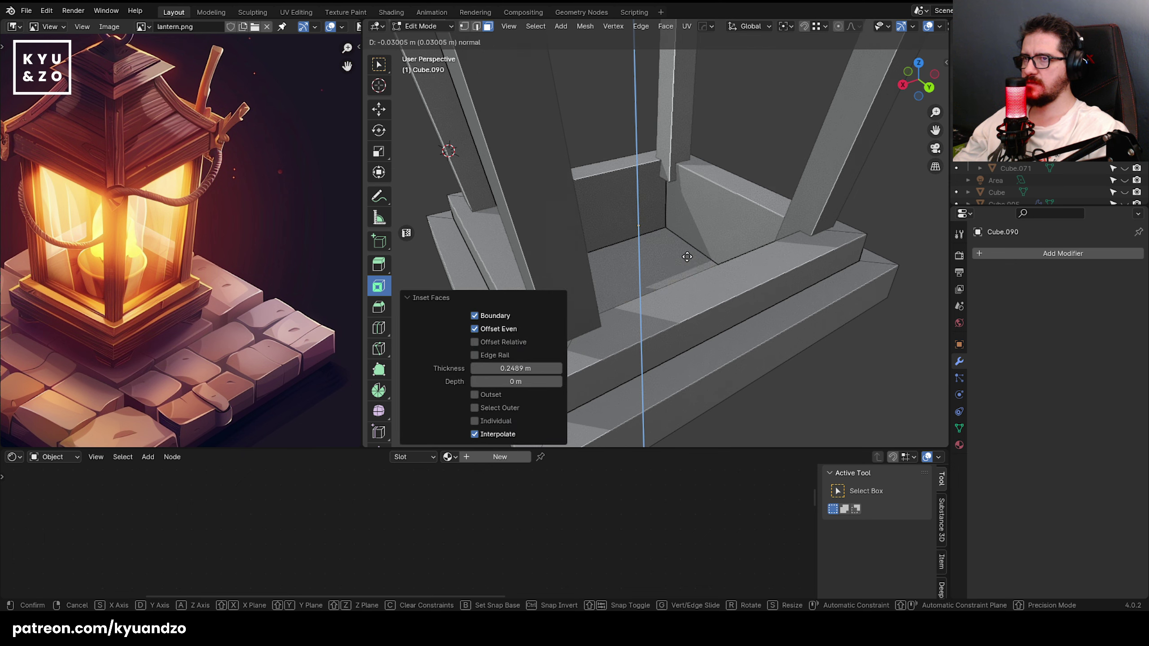
click(687, 262)
key(Tab)
- Add a cylinder in the base recess and scale it down to fit between the posts
scroll(683, 237, down, 3)
middle_drag(683, 237, 629, 232)
key(shift+a)
mouse_move(628, 231)
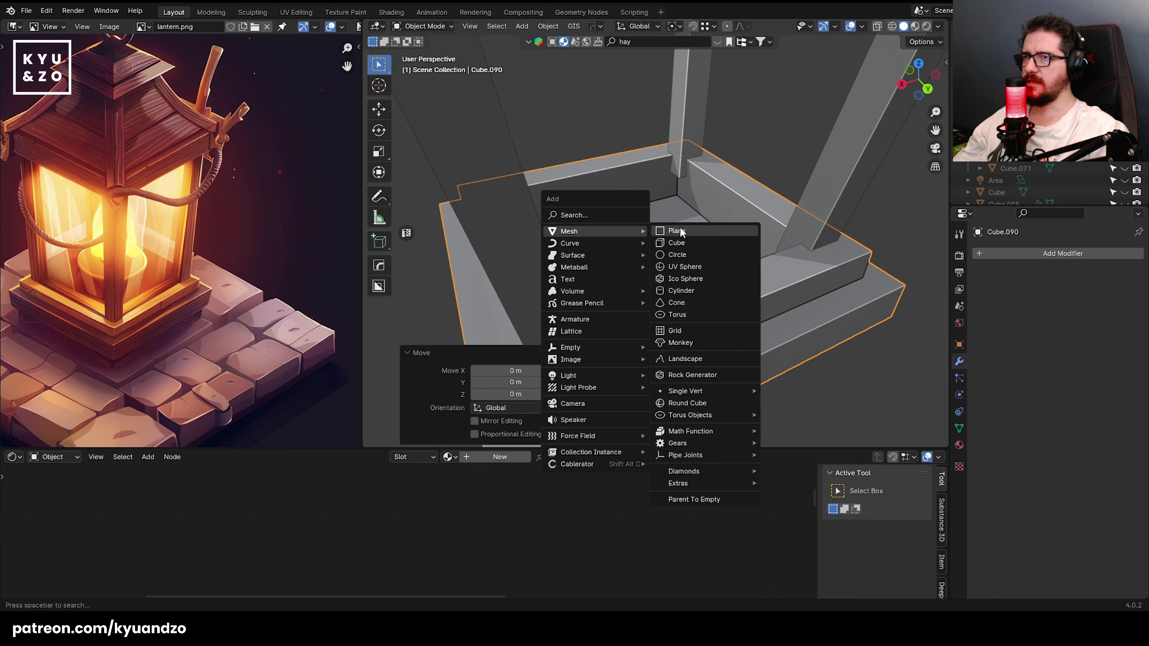
click(681, 291)
key(s)
click(608, 244)
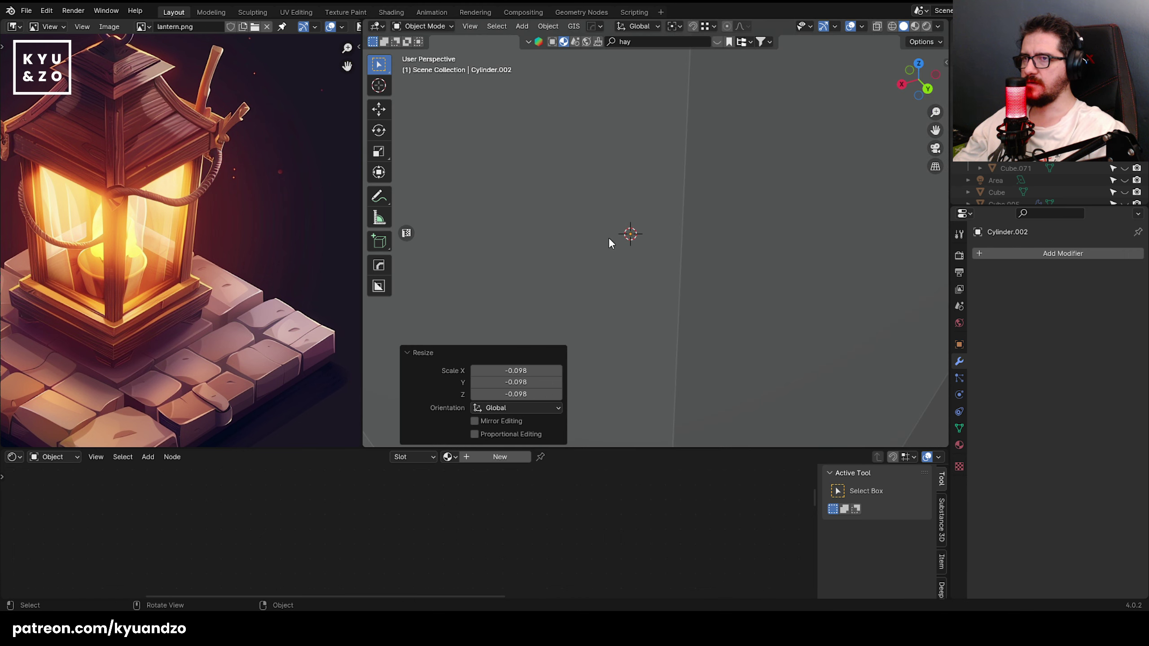
key(s)
click(672, 257)
- Raise the cylinder 0.019965 m along Z and scale it uniformly by 0.837
key(g)
key(z)
click(749, 239)
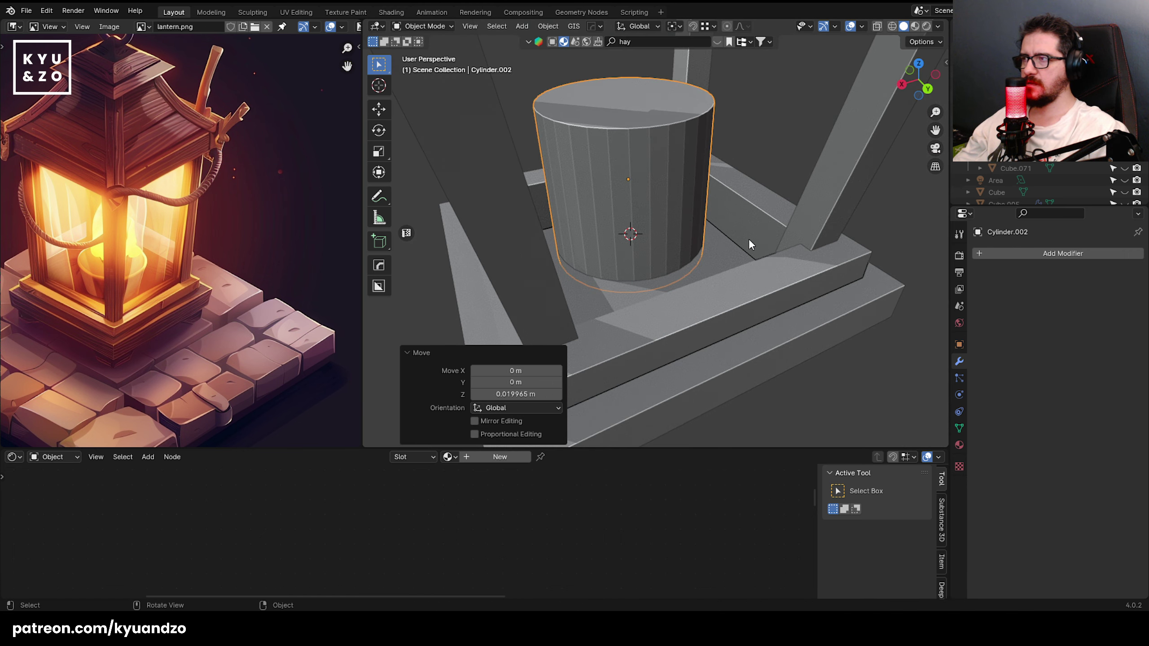
key(s)
click(745, 259)
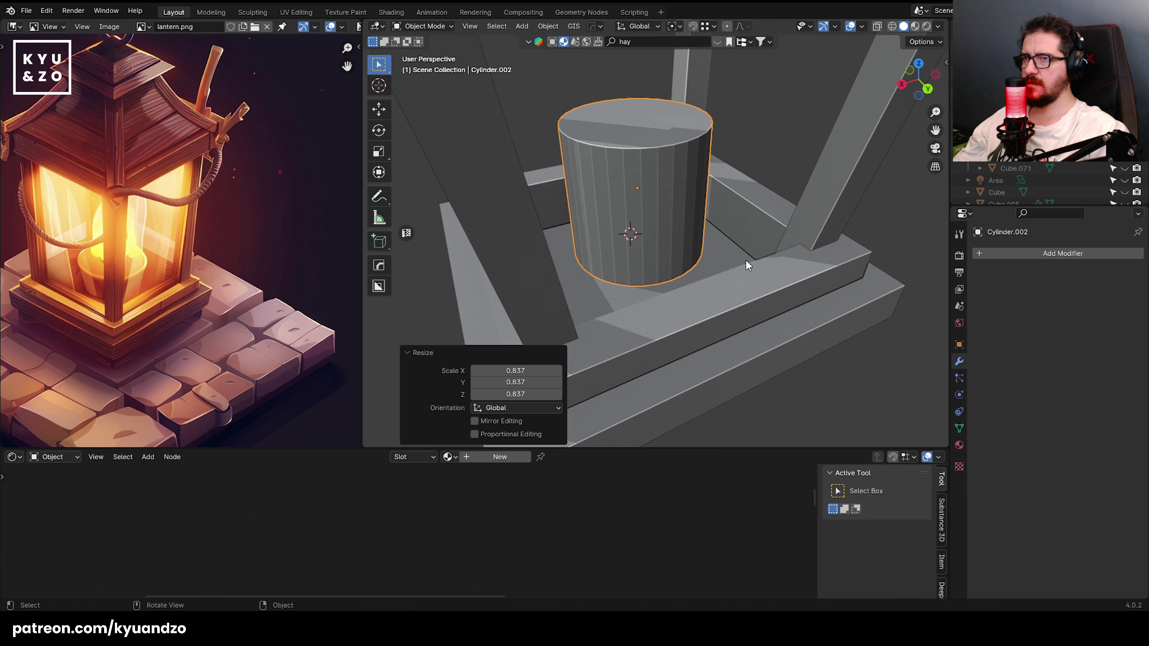
- Taper the cylinder into a cup by scaling its bottom face to about 0.73
key(Tab)
key(alt+z)
click(635, 257)
key(alt+z)
key(s)
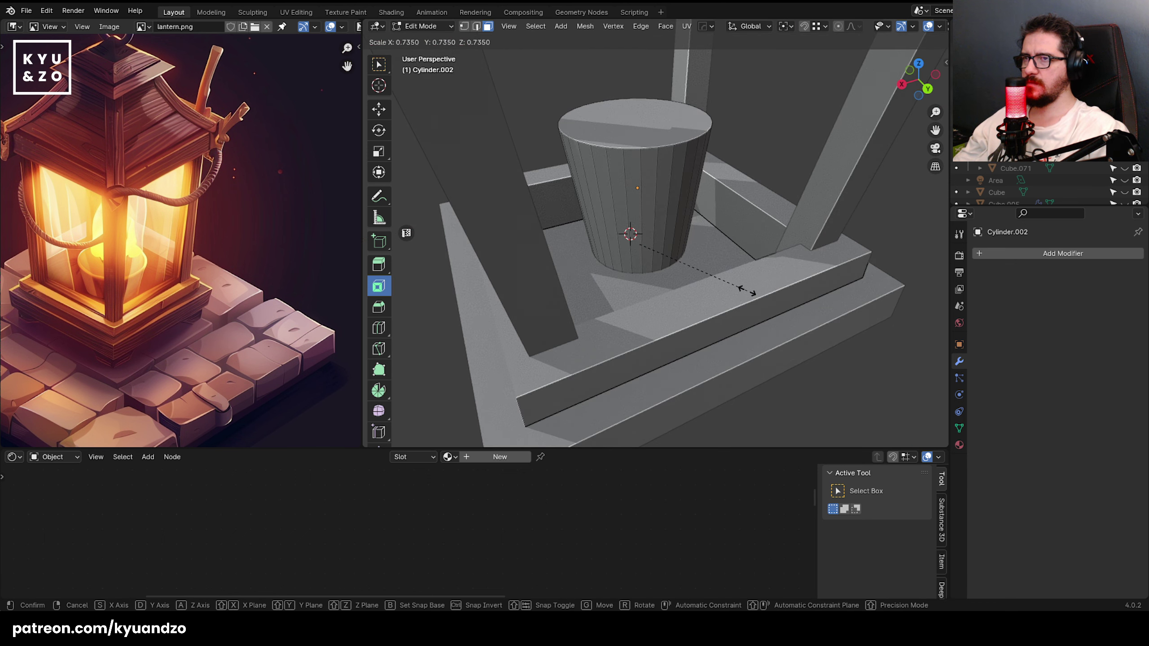
click(752, 293)
- Shorten the cup by lowering its top face along Z
click(632, 116)
key(g)
key(z)
click(601, 161)
key(Tab)
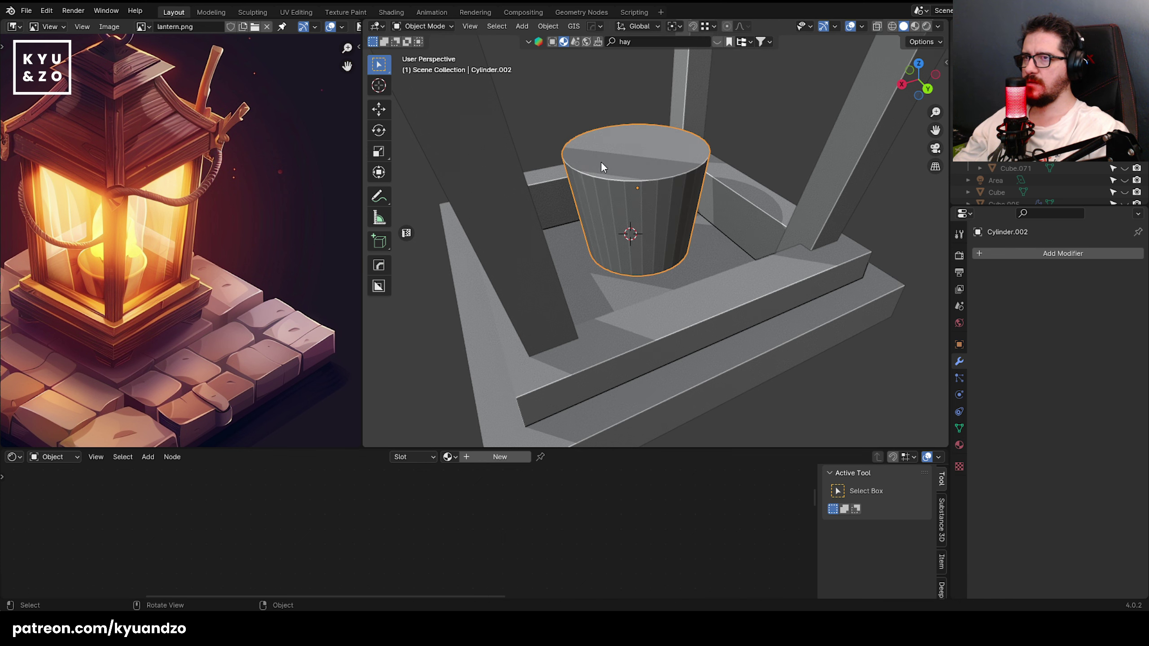
- Shade the cup smooth with a 30° auto smooth angle and add a Subdivision modifier with 2 viewport levels
right_click(601, 163)
click(623, 185)
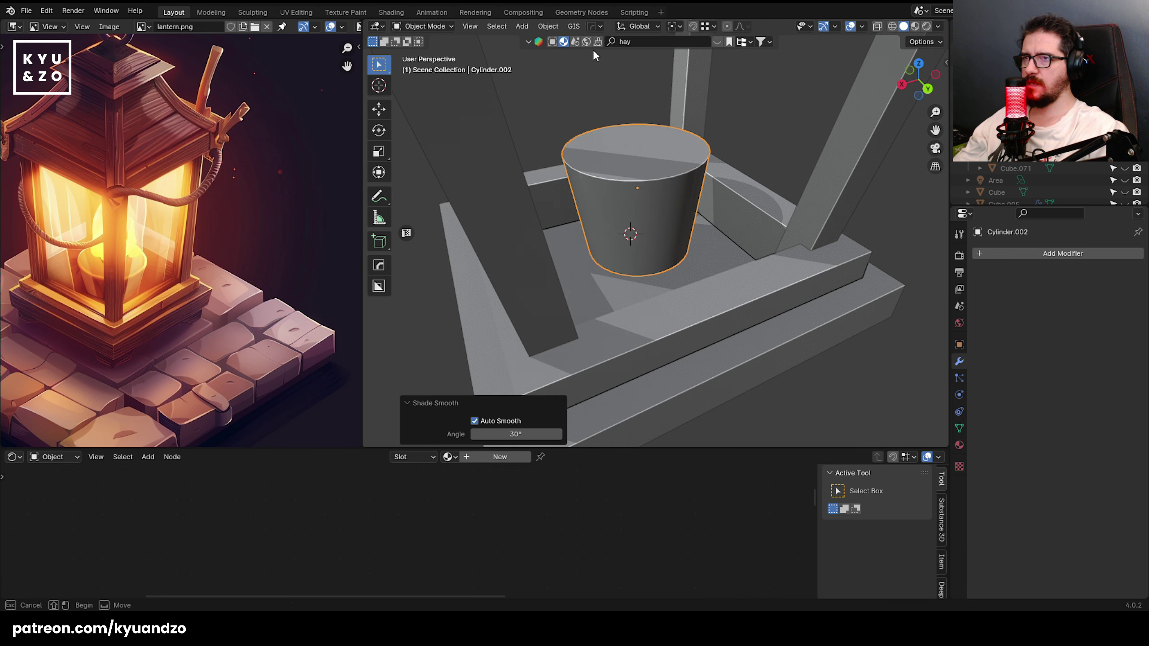
click(1060, 261)
mouse_move(1003, 257)
click(919, 407)
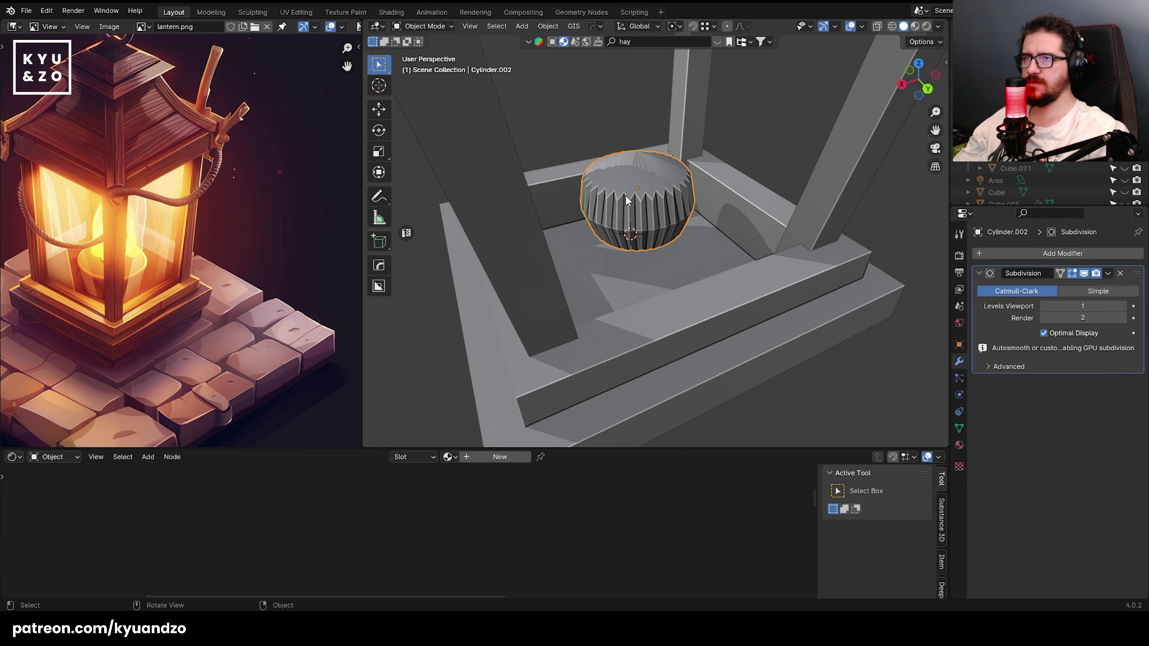
click(1123, 307)
- Add supporting loop cuts around the cup, one toward the rim at factor 0.460 and one near the bottom
middle_drag(727, 193, 710, 195)
scroll(701, 200, up, 2)
key(Tab)
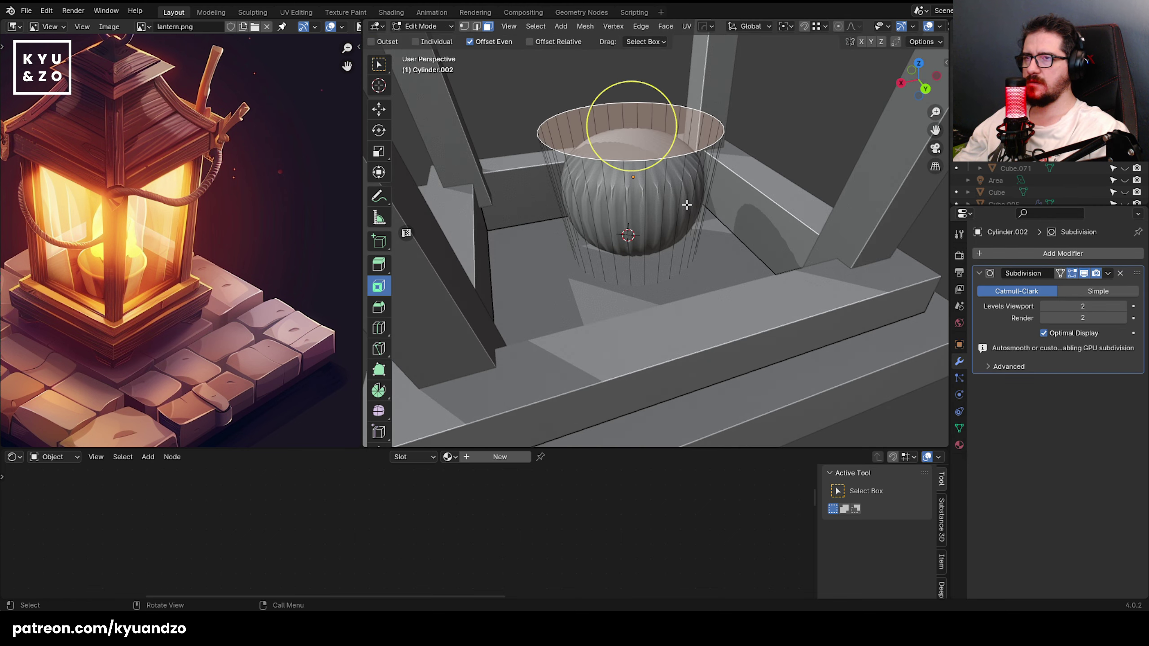
key(ctrl+r)
click(662, 204)
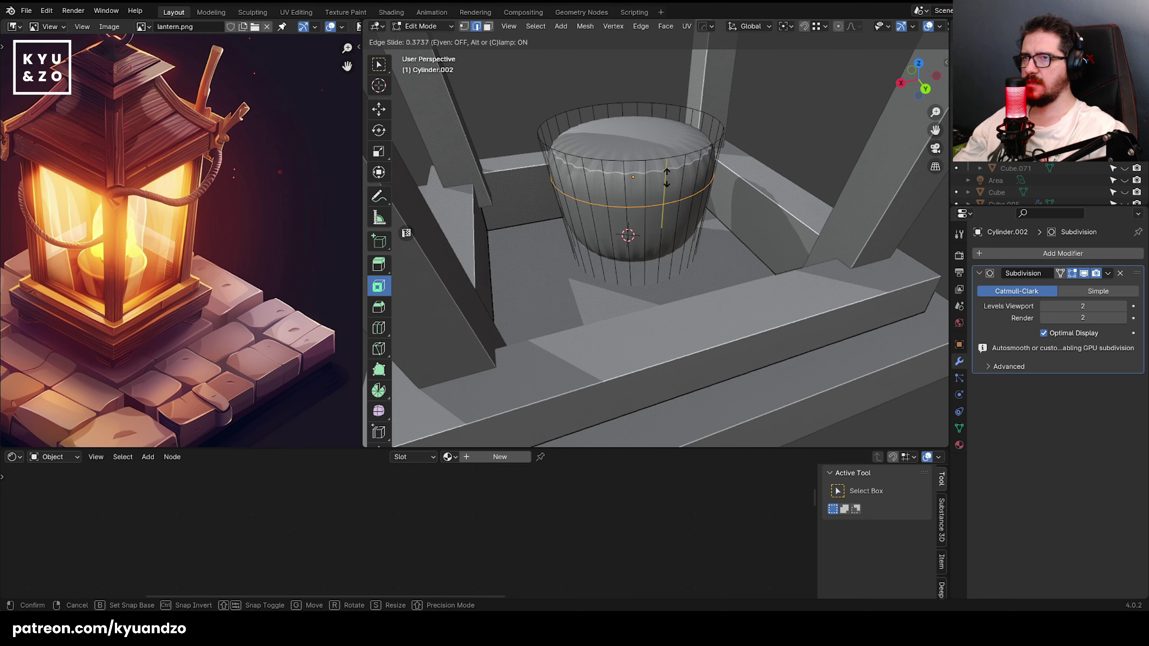
click(667, 172)
key(ctrl+r)
click(629, 245)
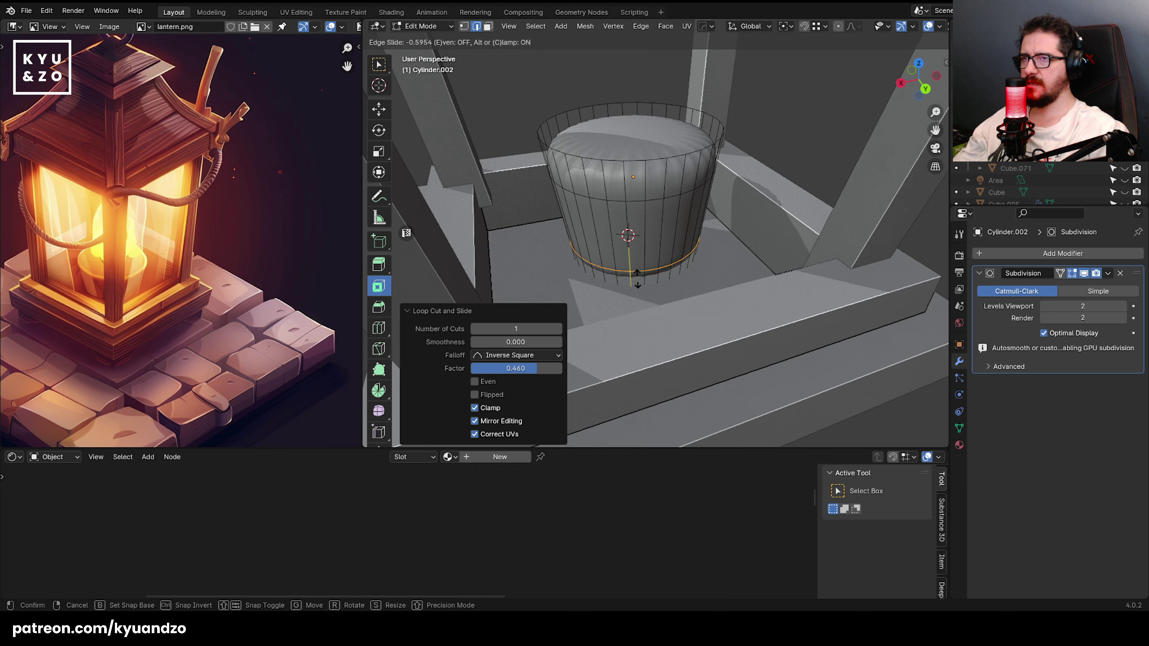
click(638, 276)
key(Tab)
scroll(641, 172, up, 2)
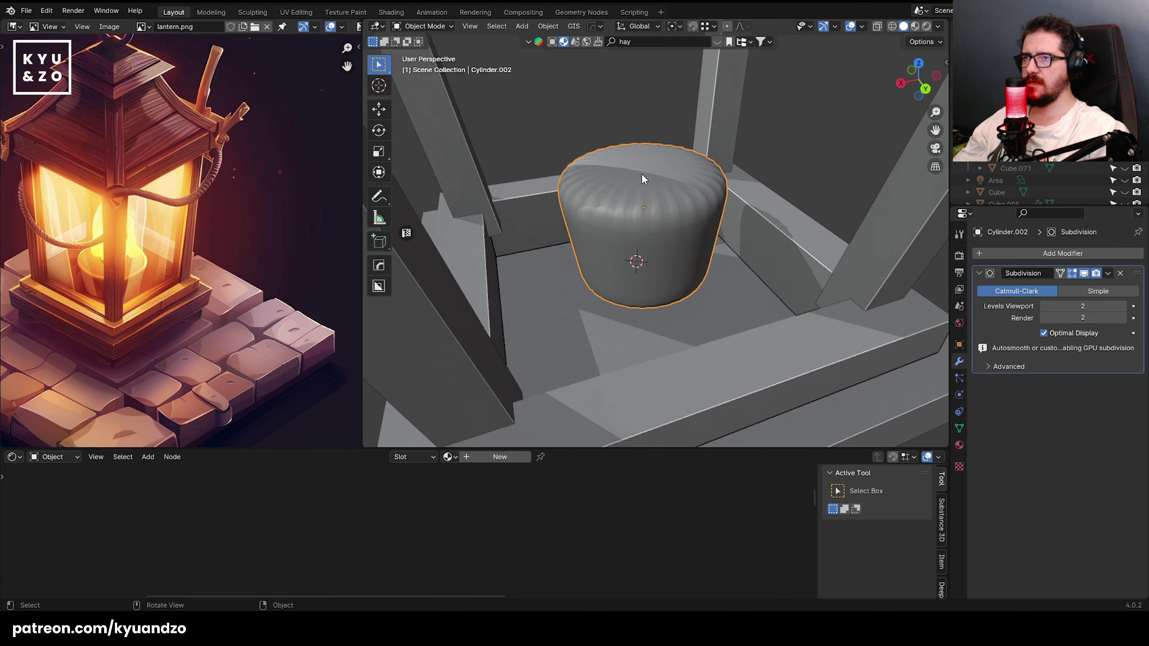
- Inset the cup's top face by 0.1481 m and scale the inner face to about 0.82
right_click(632, 166)
click(630, 165)
key(alt+a)
click(653, 181)
key(Tab)
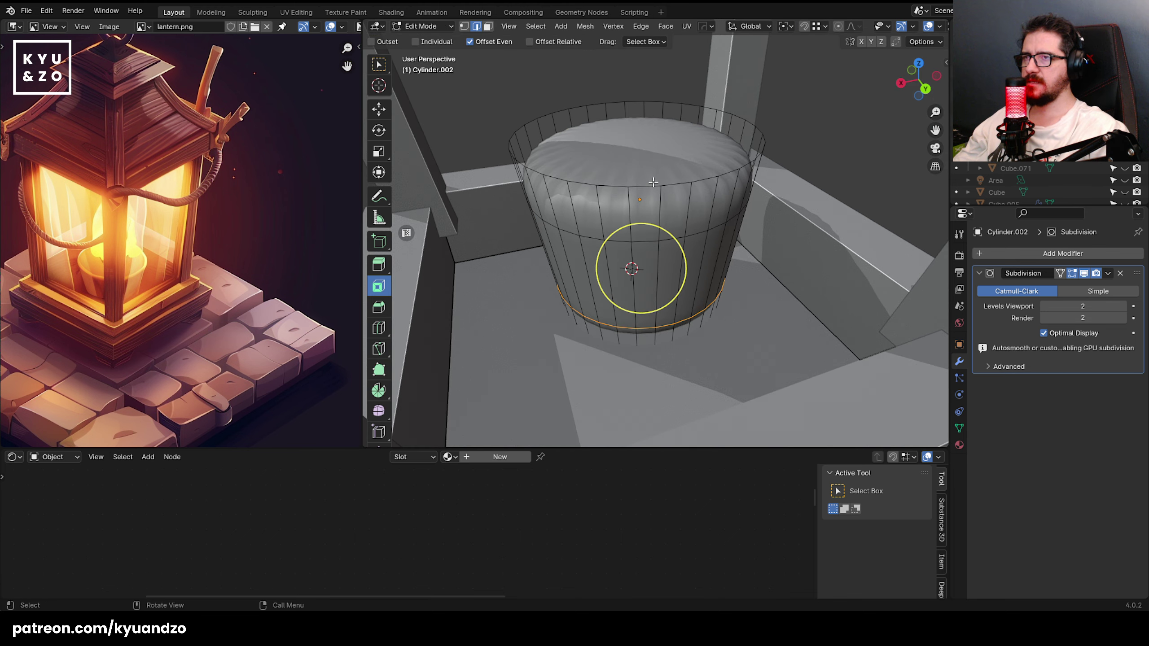
scroll(653, 181, up, 1)
key(3)
click(601, 154)
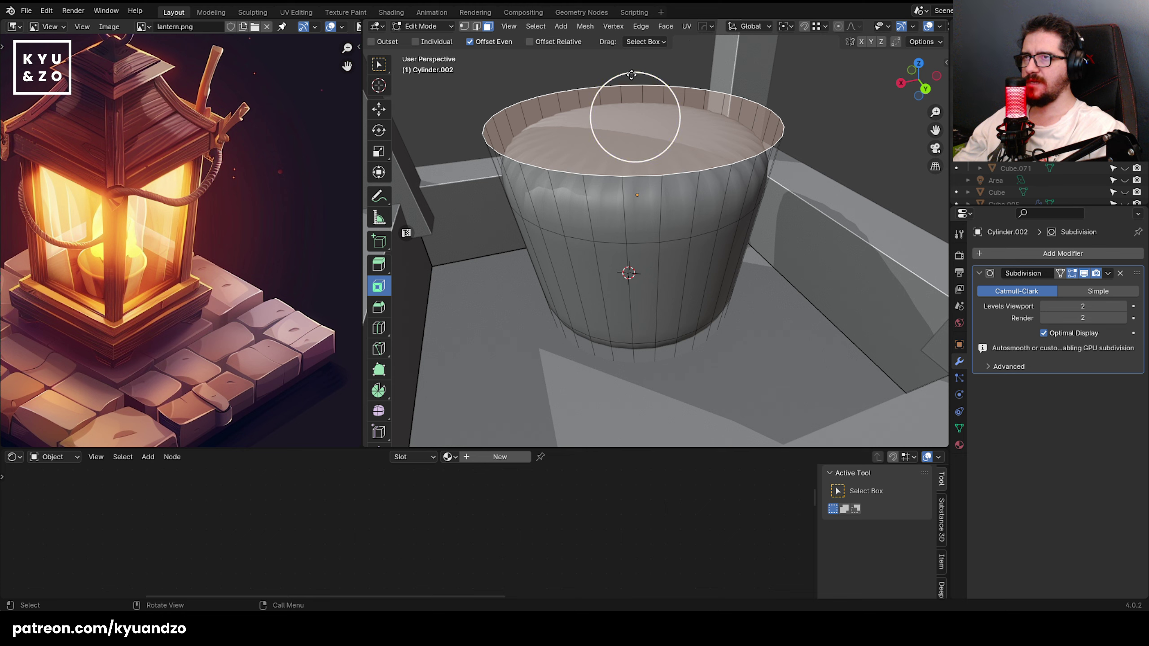
drag(632, 74, 641, 102)
key(s)
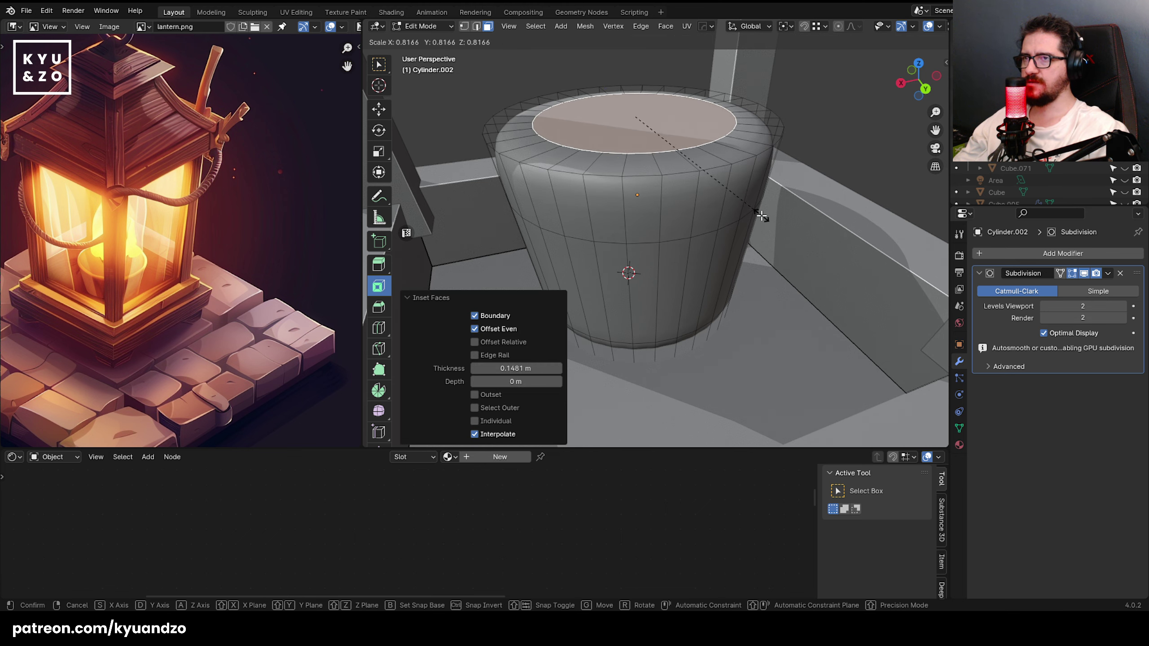
click(762, 216)
key(Tab)
- Lift the cup 0.031702 m along Z, clear of the base recess
middle_drag(675, 88, 666, 146)
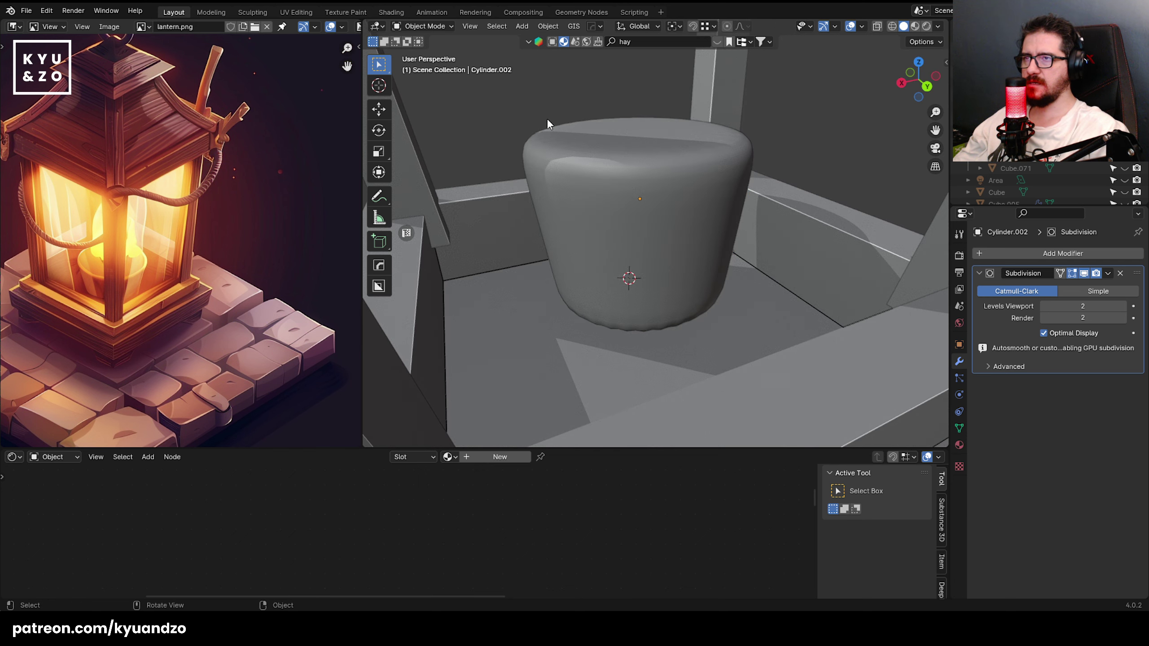
scroll(630, 231, down, 1)
click(630, 230)
middle_drag(642, 323, 644, 293)
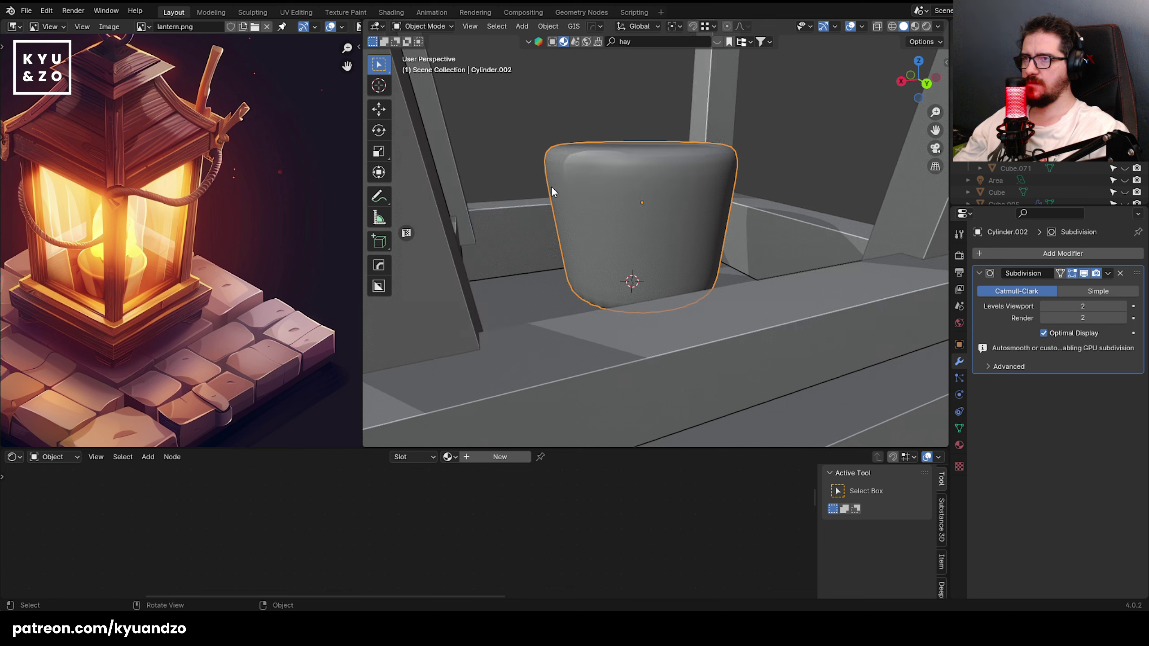
key(g)
key(a)
click(639, 137)
- Inset the cup's bottom face by 0.07359 m and scale the inner face to about 0.54
key(shift+grave)
key(w)
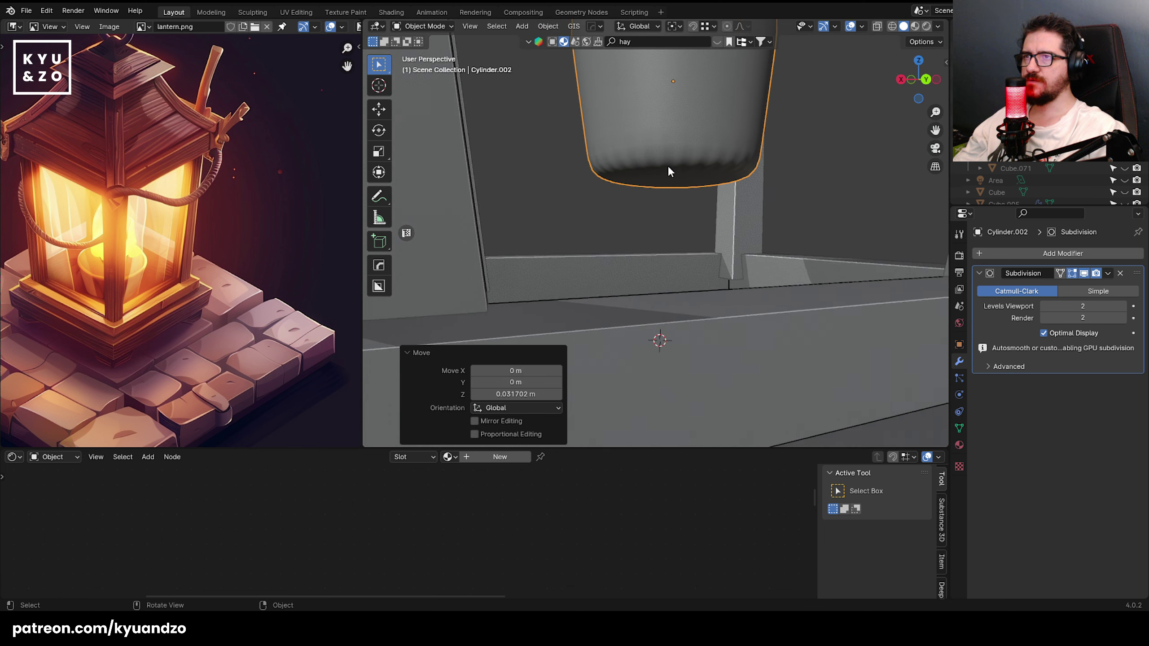
key(s)
key(q)
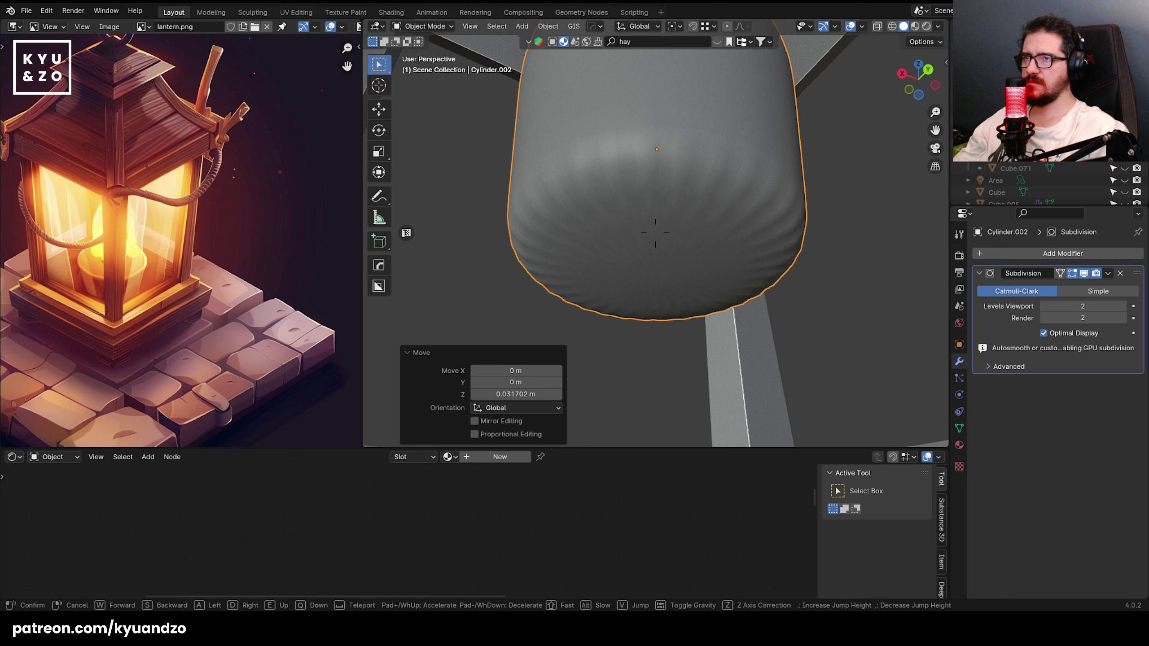
key(w)
click(561, 207)
key(Tab)
click(655, 239)
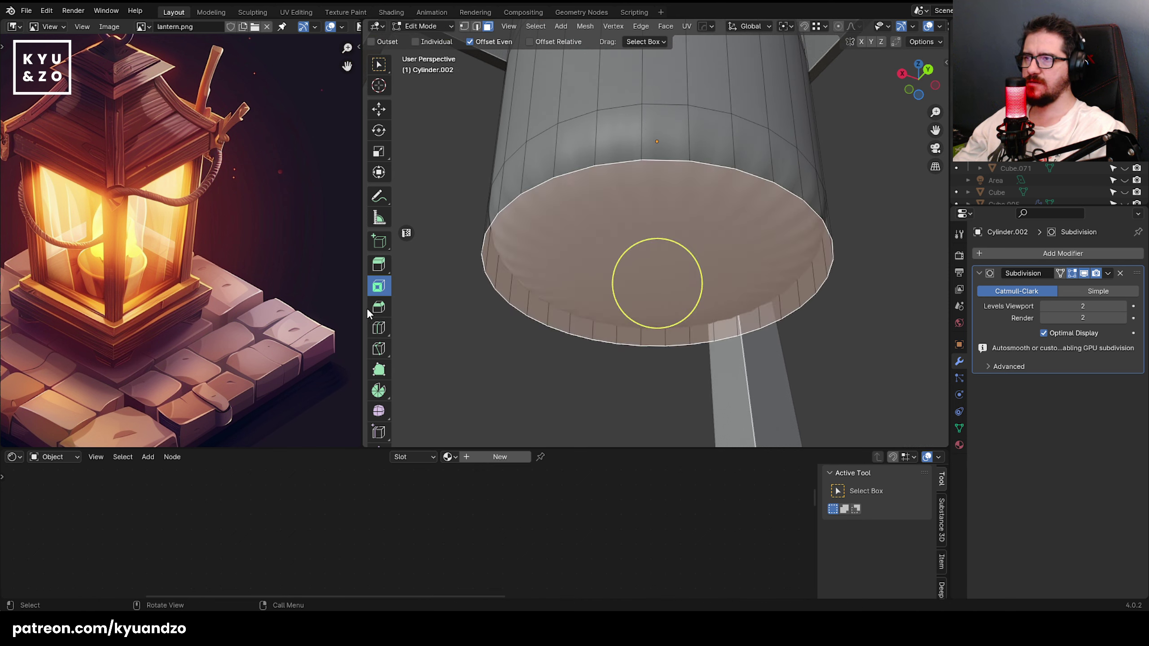
drag(663, 248, 662, 272)
key(s)
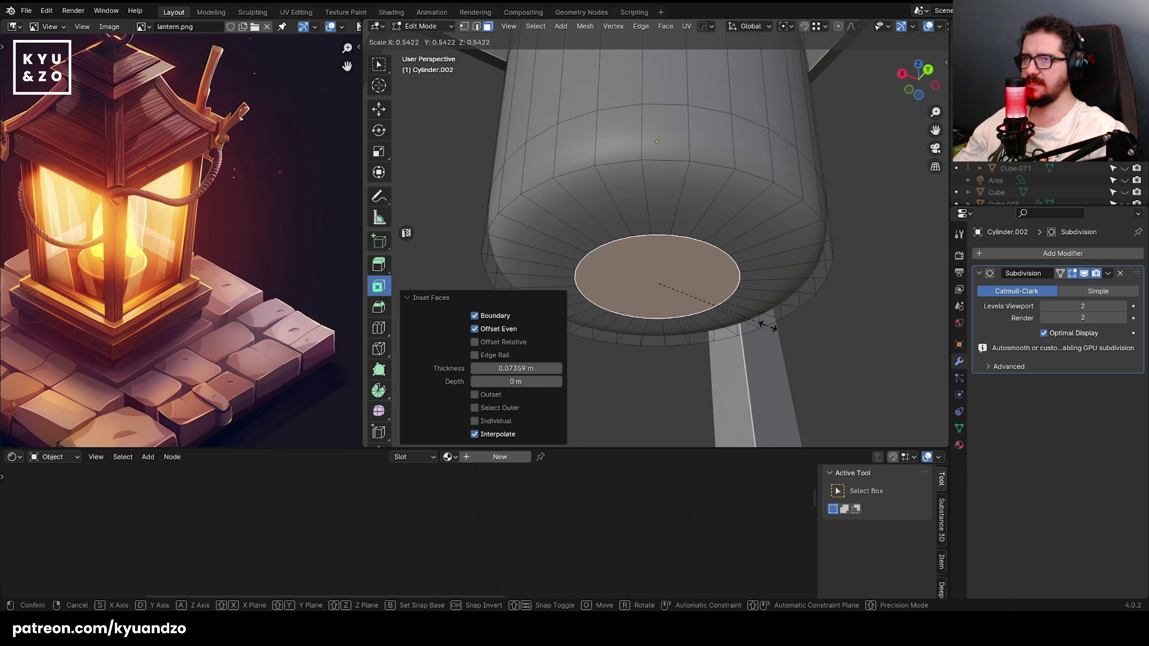
click(774, 333)
key(Tab)
- Accept the bottom face's scale and lower the cup about 0.035 m along Z onto the floor of the base recess
click(818, 325)
scroll(693, 259, down, 5)
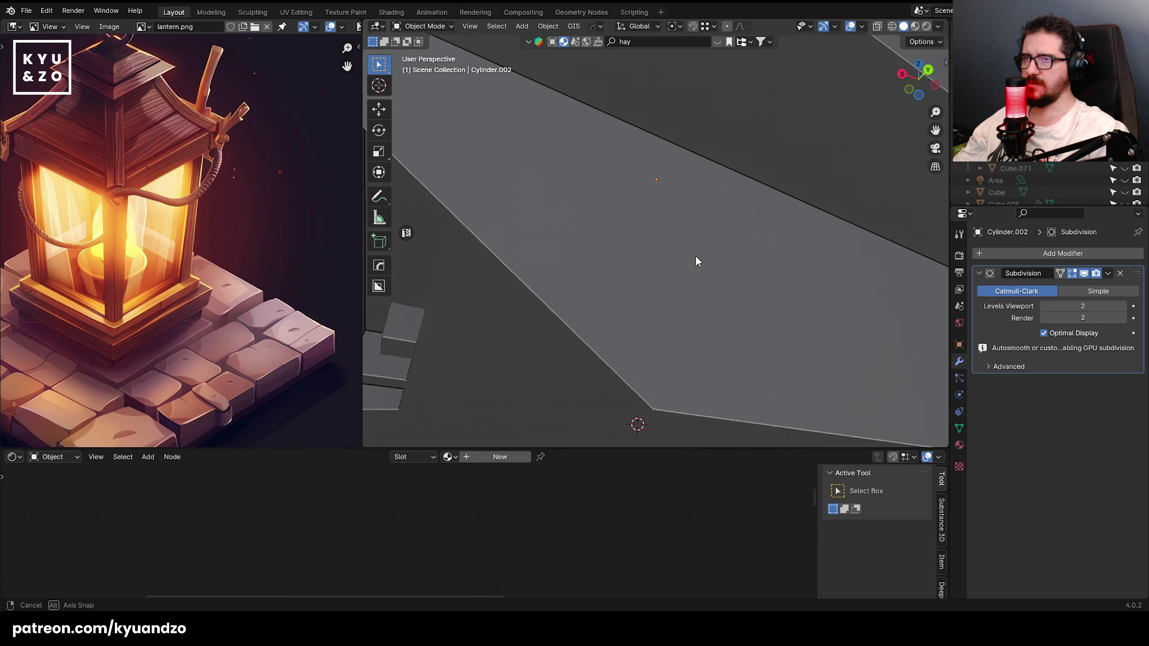
middle_drag(695, 255, 669, 317)
key(shift+grave)
key(s)
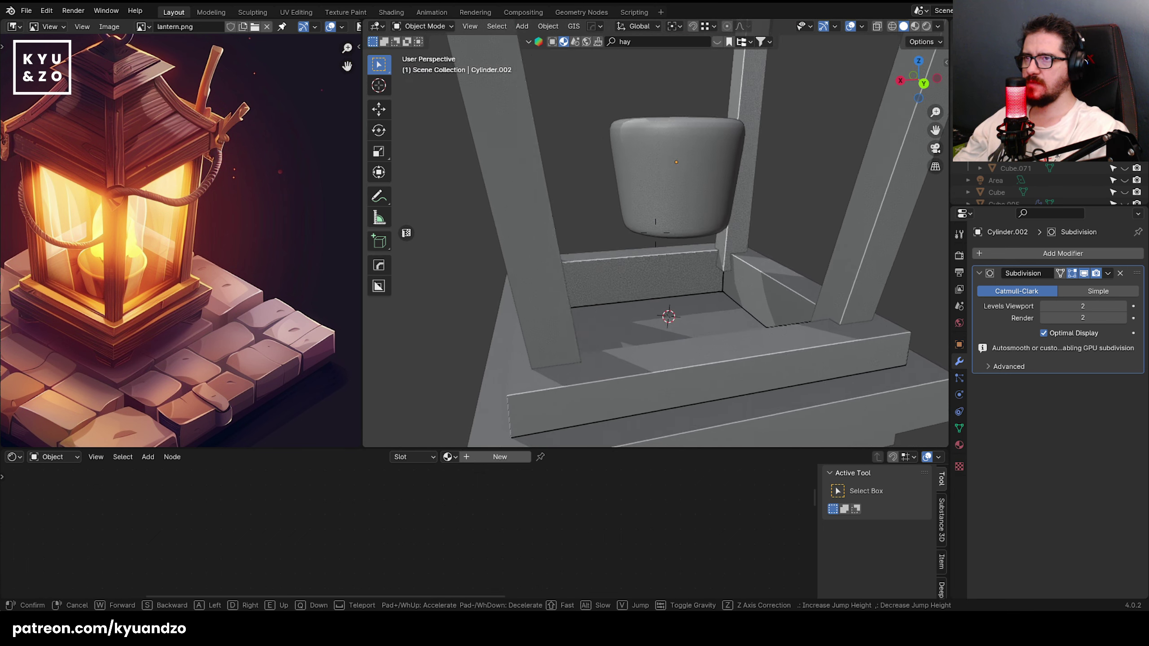
click(655, 232)
click(641, 259)
key(g)
key(z)
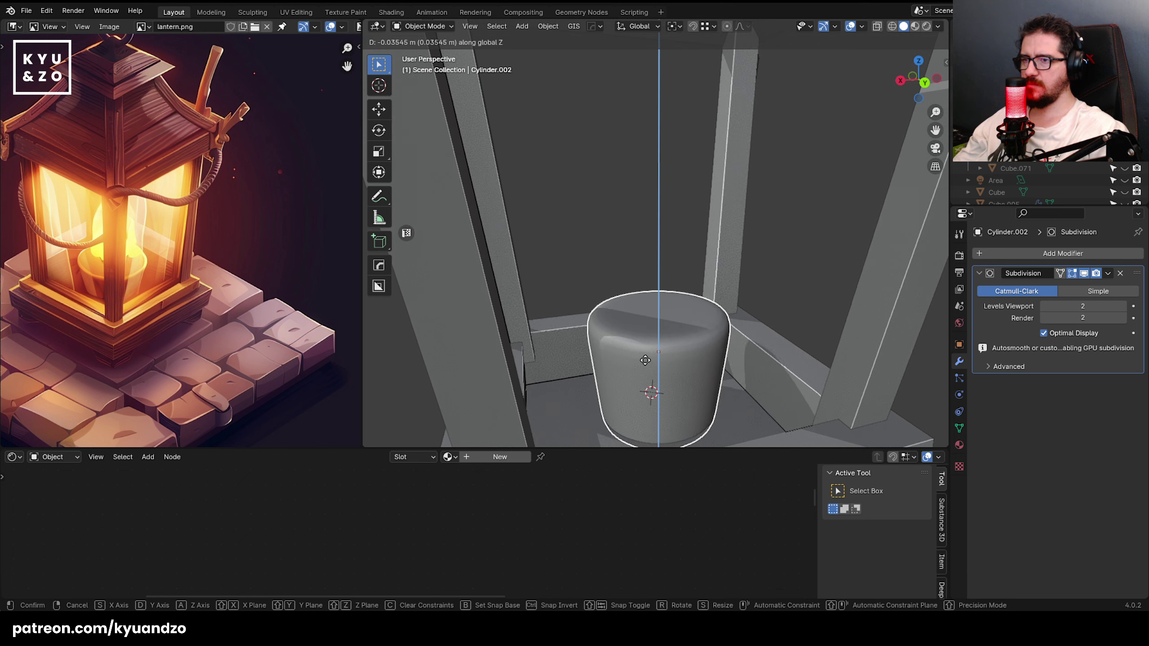
click(644, 361)
- Hollow the cup by lowering its top inner face 0.006971 m along Z
shift+middle_drag(643, 362, 641, 257)
key(Tab)
key(c)
click(667, 236)
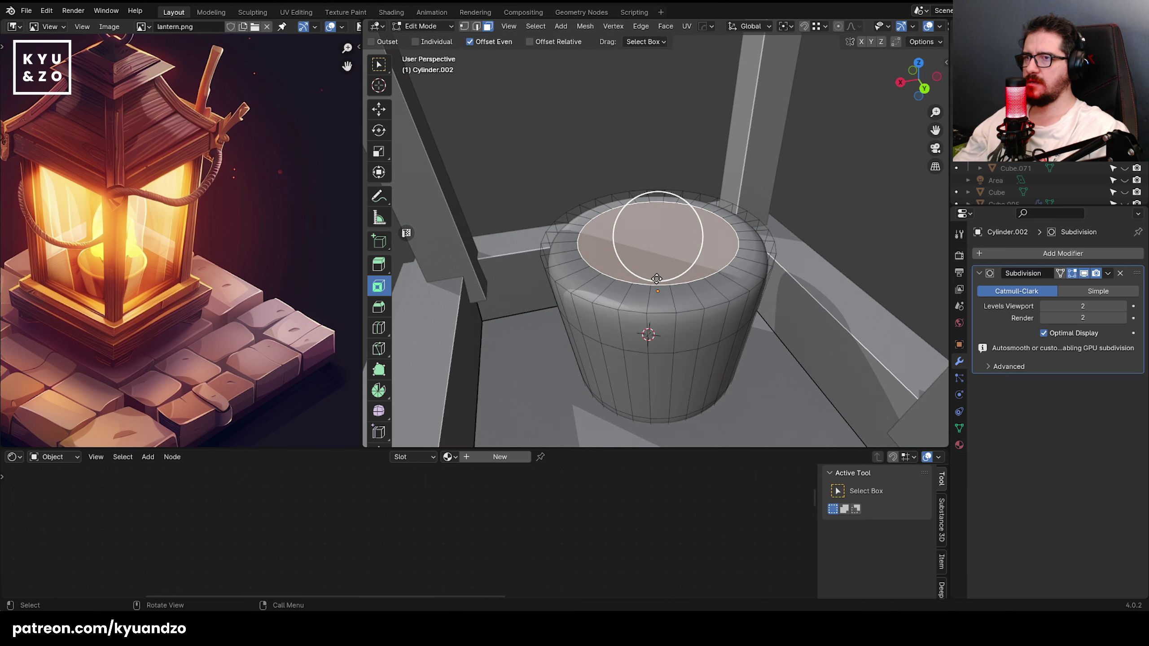
key(Escape)
key(g)
key(z)
click(667, 299)
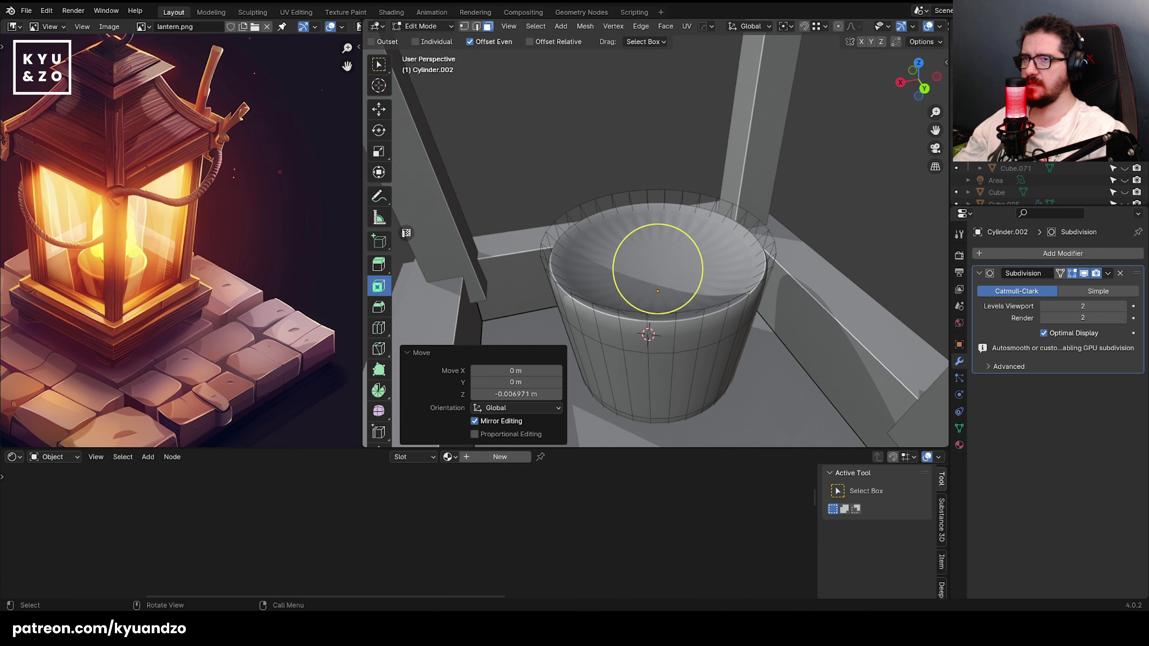
- Scale the hollow's bottom face to about 0.51 and move it further down along Z
key(s)
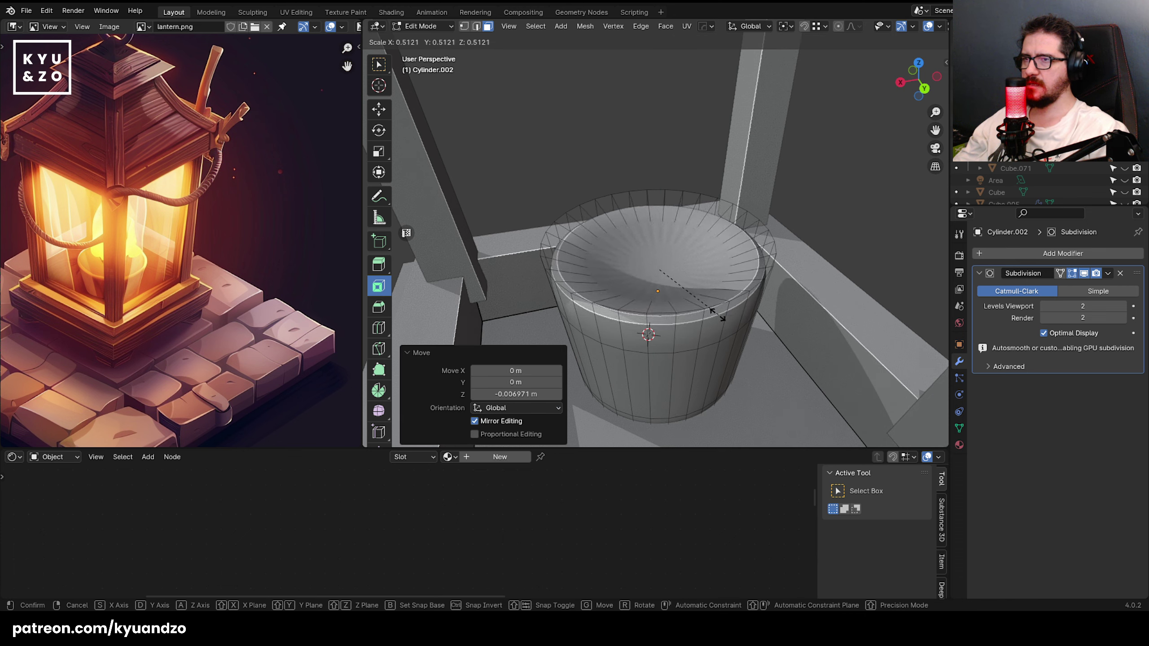
click(721, 315)
key(g)
key(z)
click(682, 262)
key(Tab)
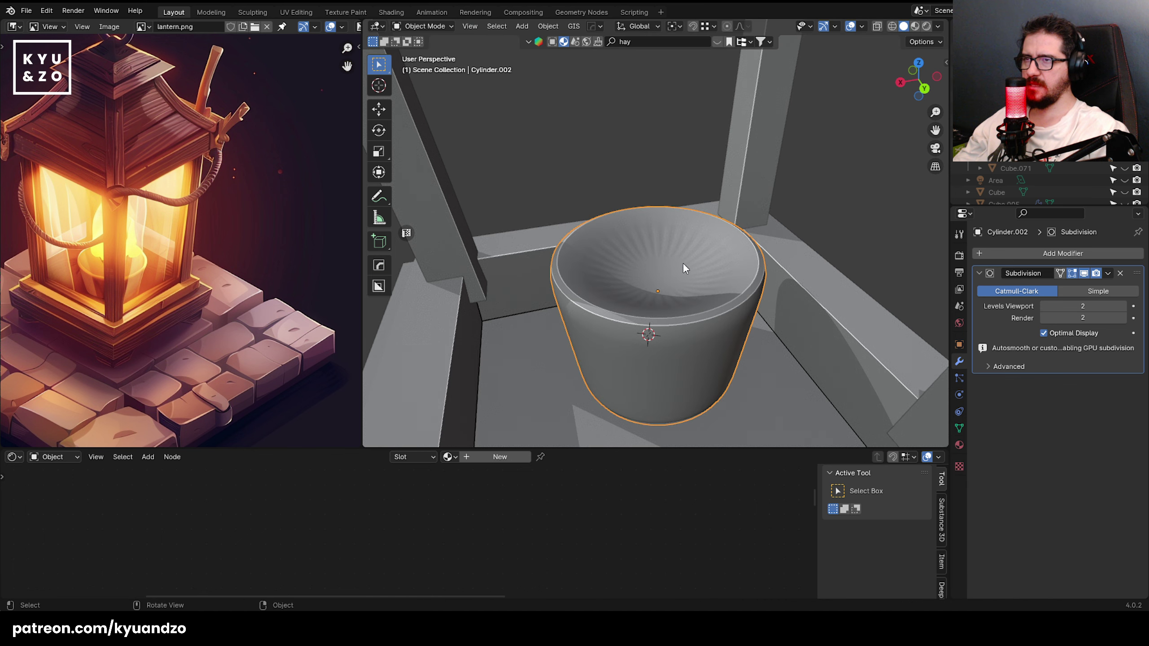
- Shade the cup smooth with Auto Smooth and raise the angle so the rim edge is smoothed too
right_click(645, 291)
click(646, 291)
click(640, 260)
right_click(640, 261)
click(638, 260)
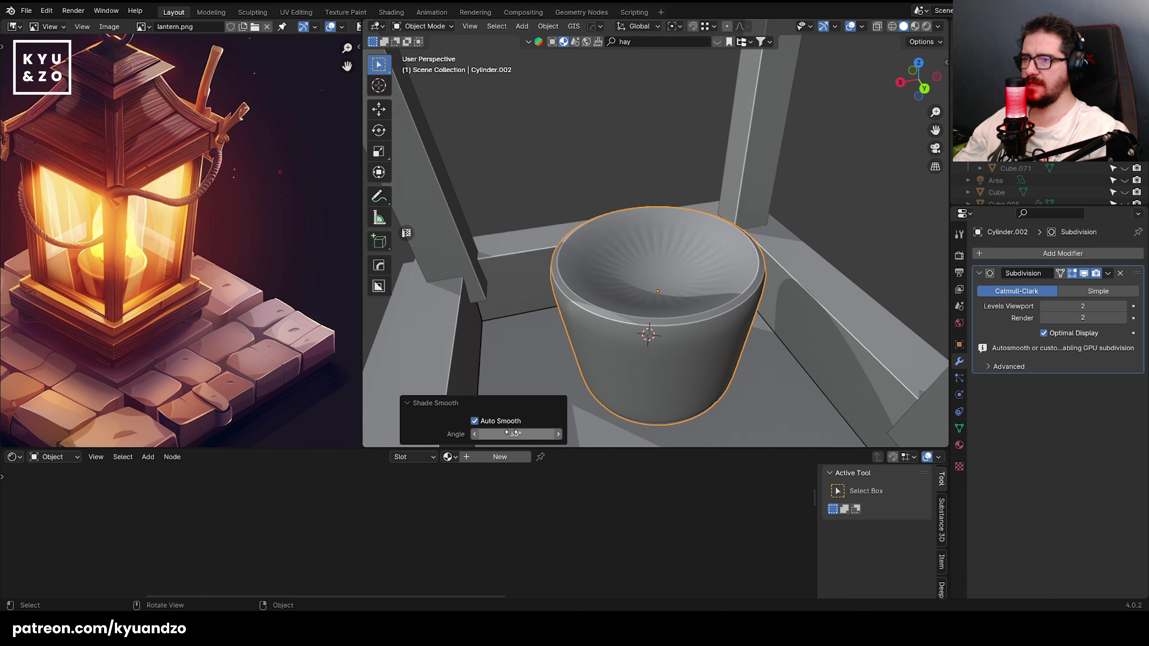
mouse_move(514, 434)
mouse_down()
mouse_move(588, 434)
mouse_move(474, 433)
mouse_move(588, 433)
mouse_up()
click(651, 290)
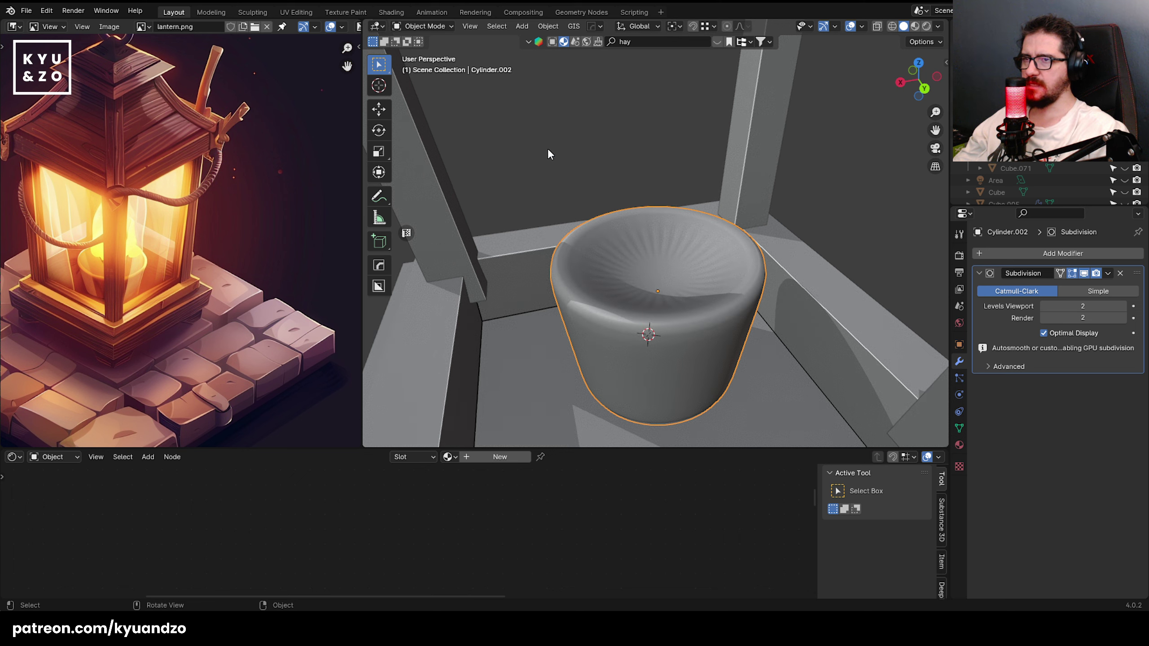
- Inset the face at the bottom of the cup's hollow by 0.07141 m and scale it to about 0.71
key(Tab)
key(KP_Decimal)
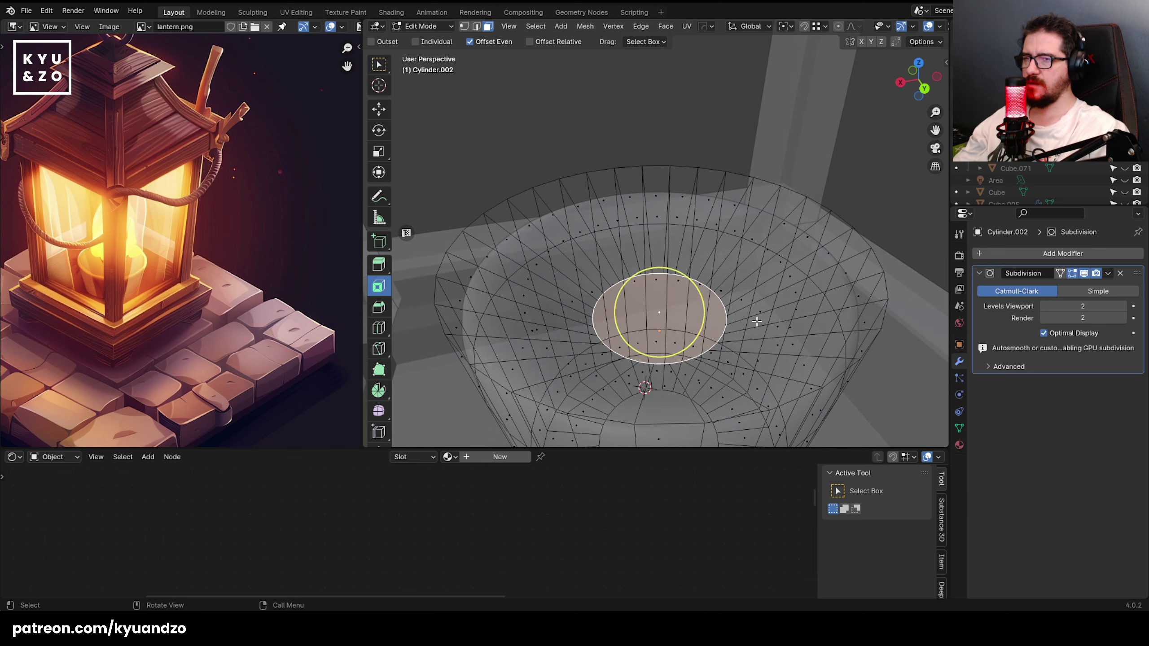
key(alt+z)
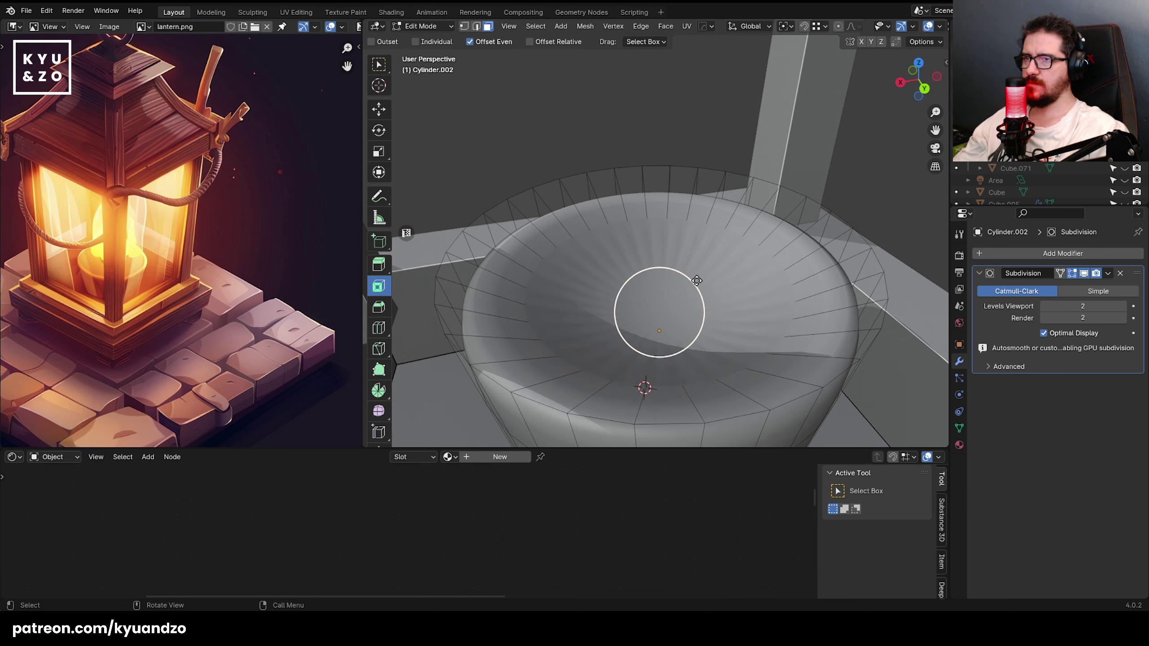
drag(687, 294, 686, 312)
click(788, 336)
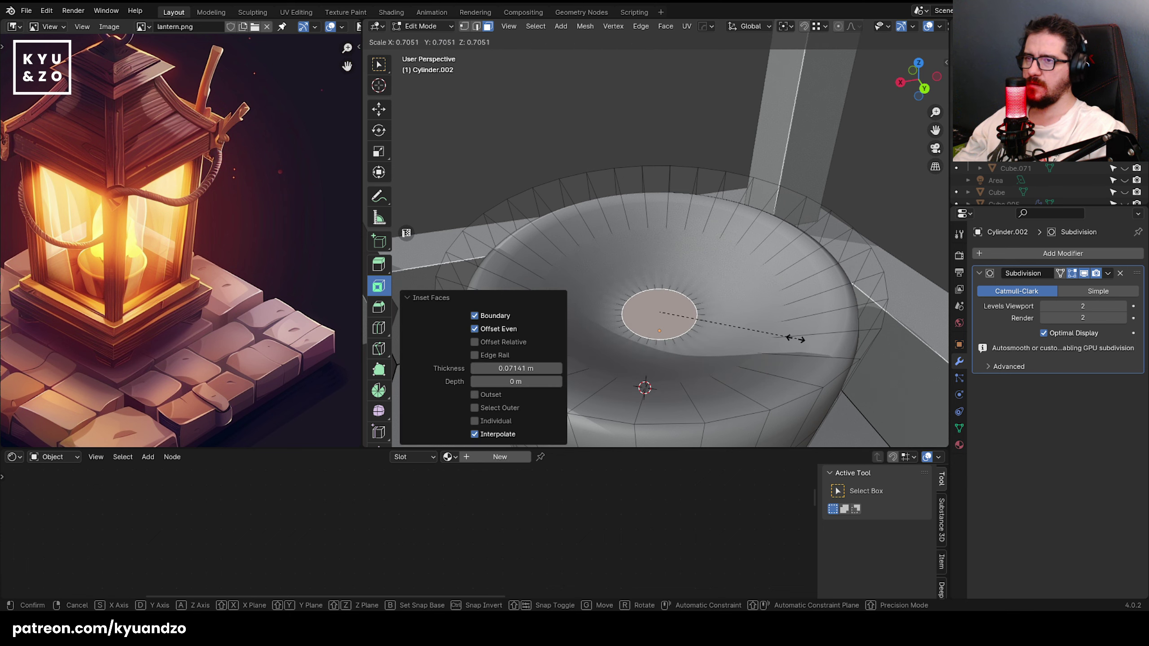
key(Tab)
scroll(621, 154, down, 5)
- Align the cup with the lantern base and save the file
click(621, 248)
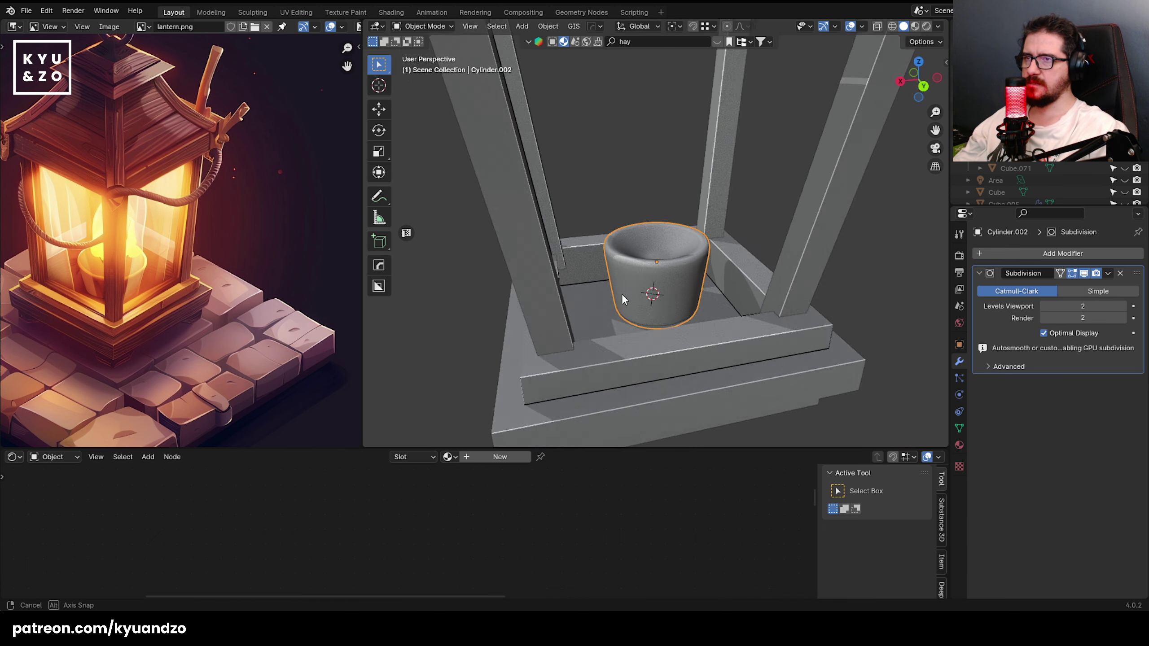
scroll(621, 293, up, 4)
shift+click(517, 365)
scroll(542, 335, down, 5)
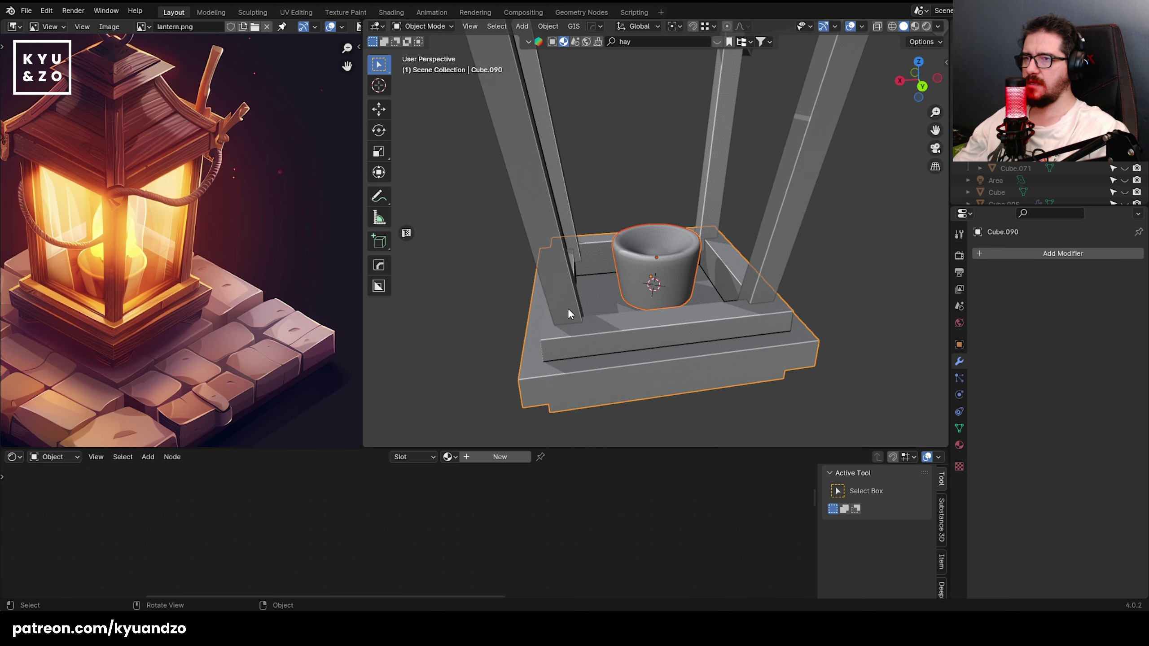
key(q)
click(637, 268)
scroll(638, 269, up, 3)
key(ctrl+s)
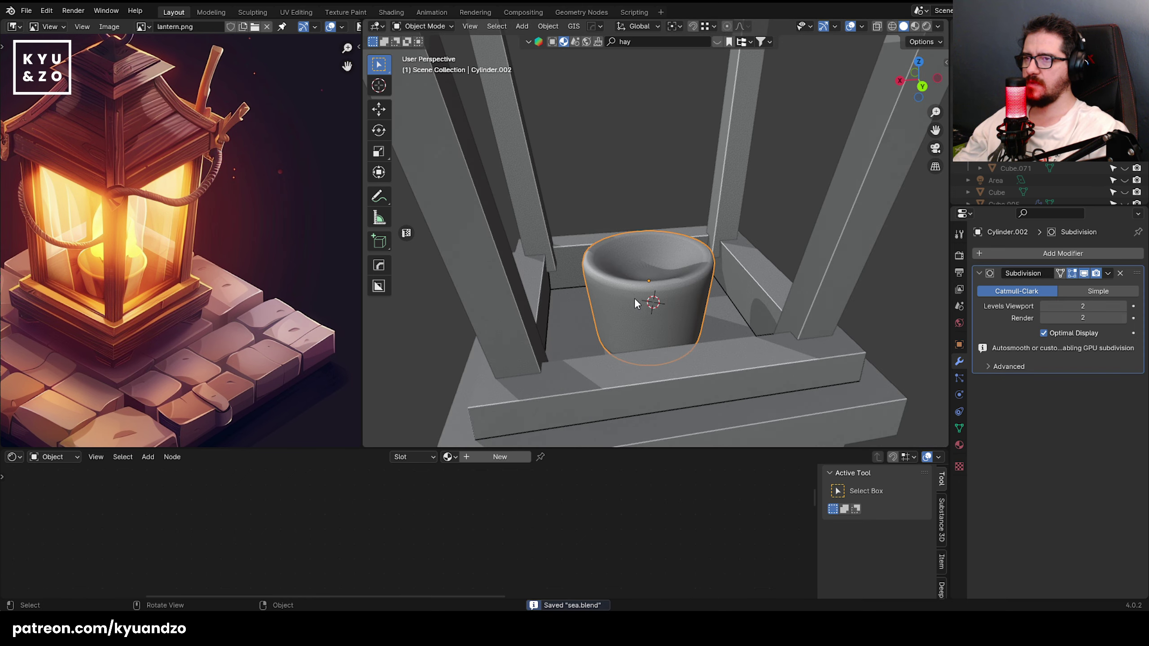
- Place the 3D cursor inside the cup, add a cube there and scale it down to fit the opening
scroll(634, 299, up, 3)
scroll(678, 289, up, 1)
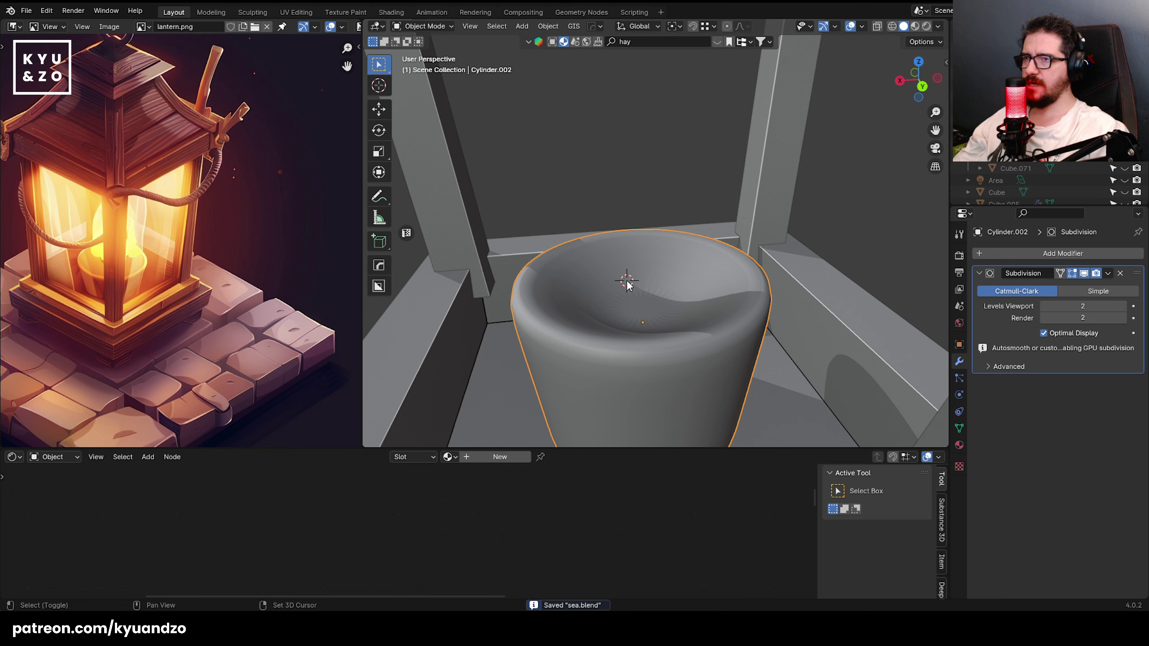
key(shift+a)
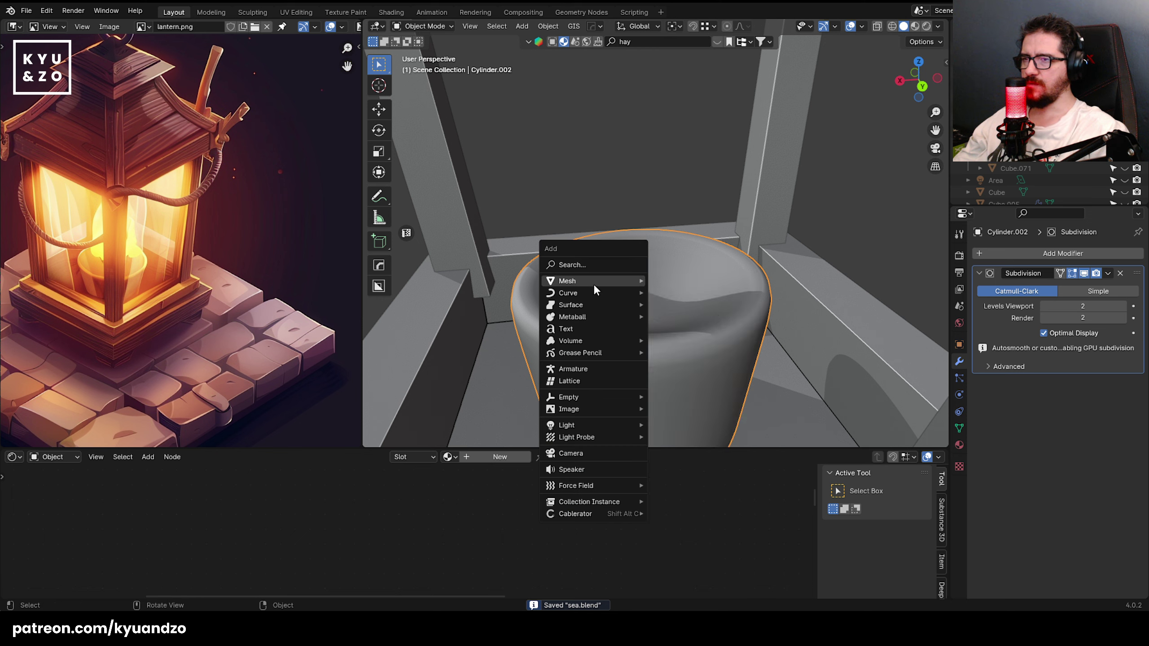
key(Escape)
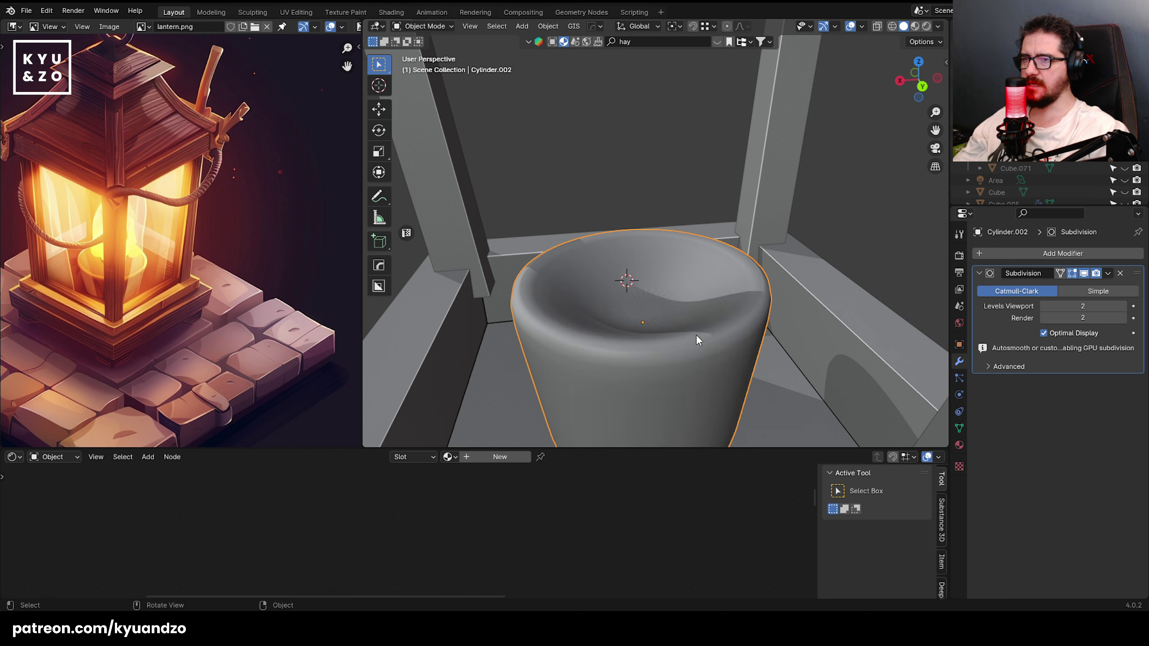
key(shift+a)
mouse_move(628, 264)
click(698, 274)
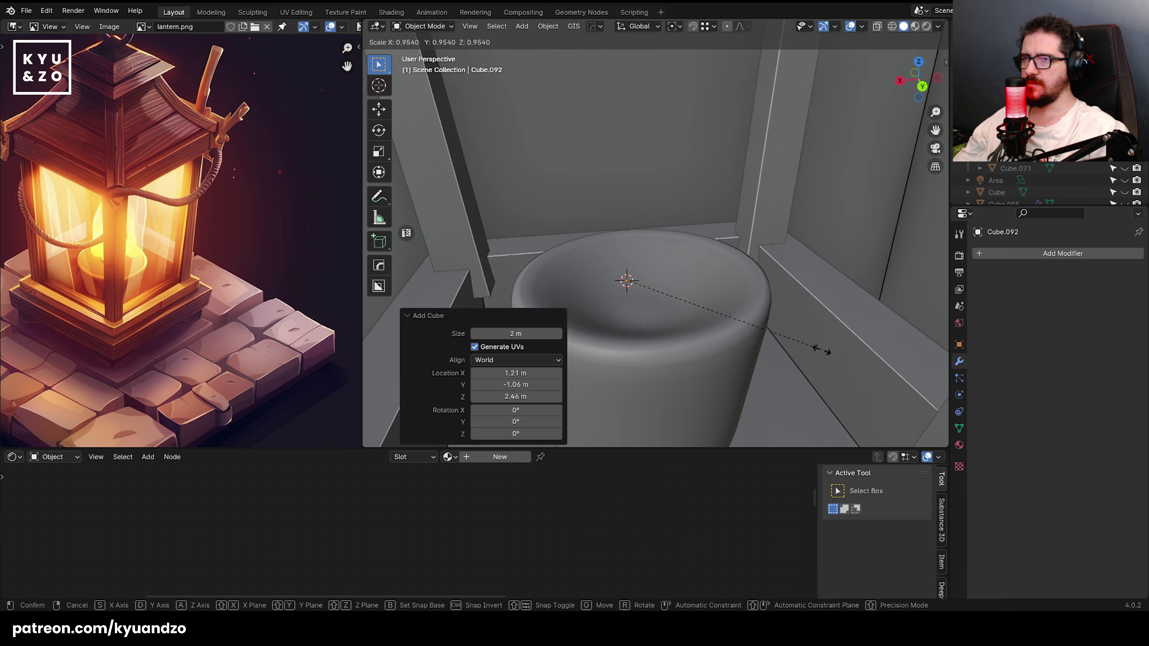
key(s)
click(613, 234)
key(s)
click(688, 301)
key(s)
click(723, 312)
- Stretch the cube along Z and shrink it evenly into a slim block inside the cup
key(s)
key(a)
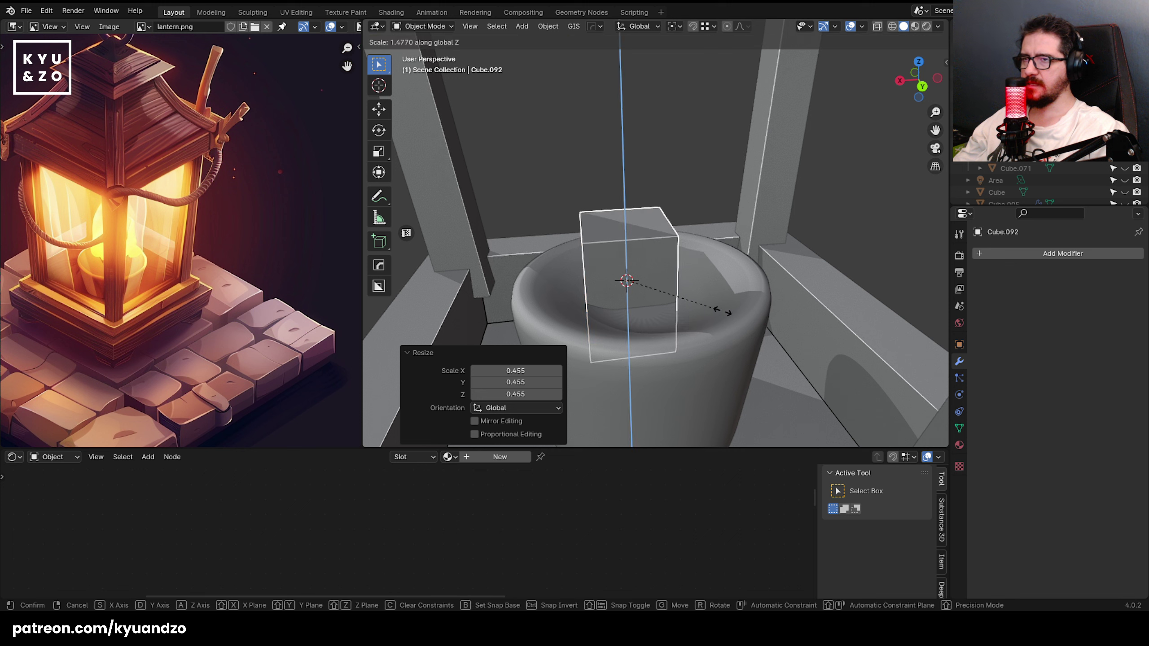
click(769, 329)
key(s)
click(693, 301)
shift+click(712, 277)
key(alt+a)
click(657, 163)
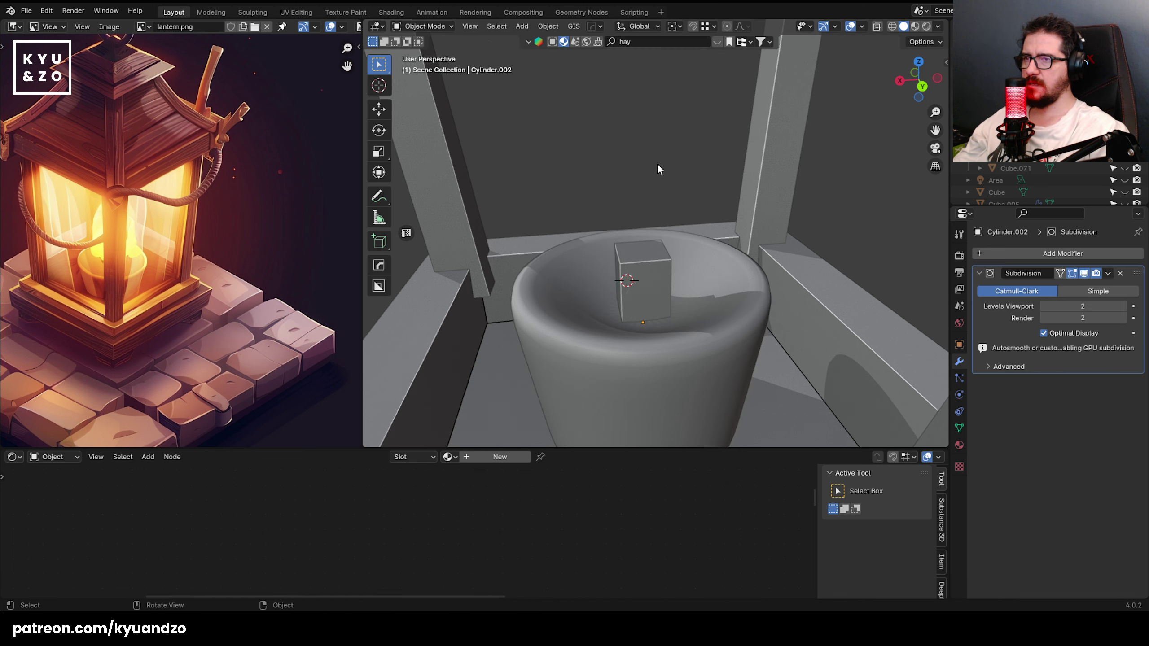
- Raise the block, scale it by 0.822 along Z, and move it another 0.00291 m up
click(647, 276)
key(g)
key(a)
click(655, 264)
key(s)
key(a)
click(724, 299)
key(g)
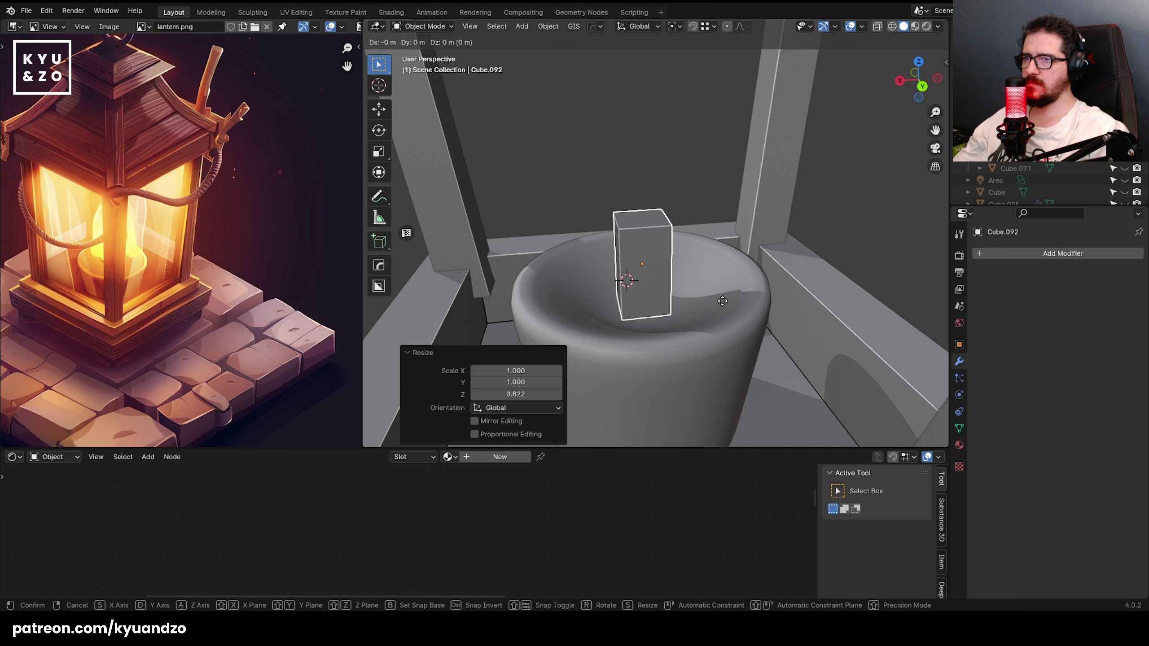
key(a)
click(725, 284)
- Add a Subdivision Surface modifier to the block and scale it by 2.324
click(1040, 254)
mouse_move(1029, 262)
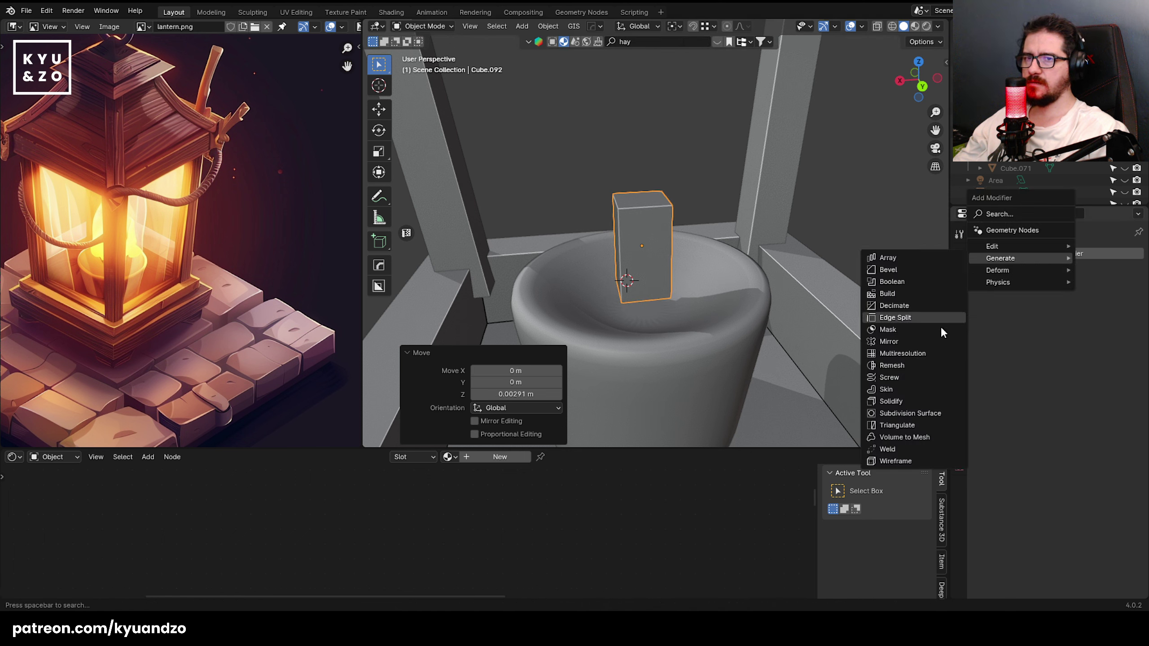
click(919, 413)
key(s)
click(756, 295)
- Stretch the subdivided block along Z into a tall flame shape and raise it above the cup's bottom
key(s)
key(a)
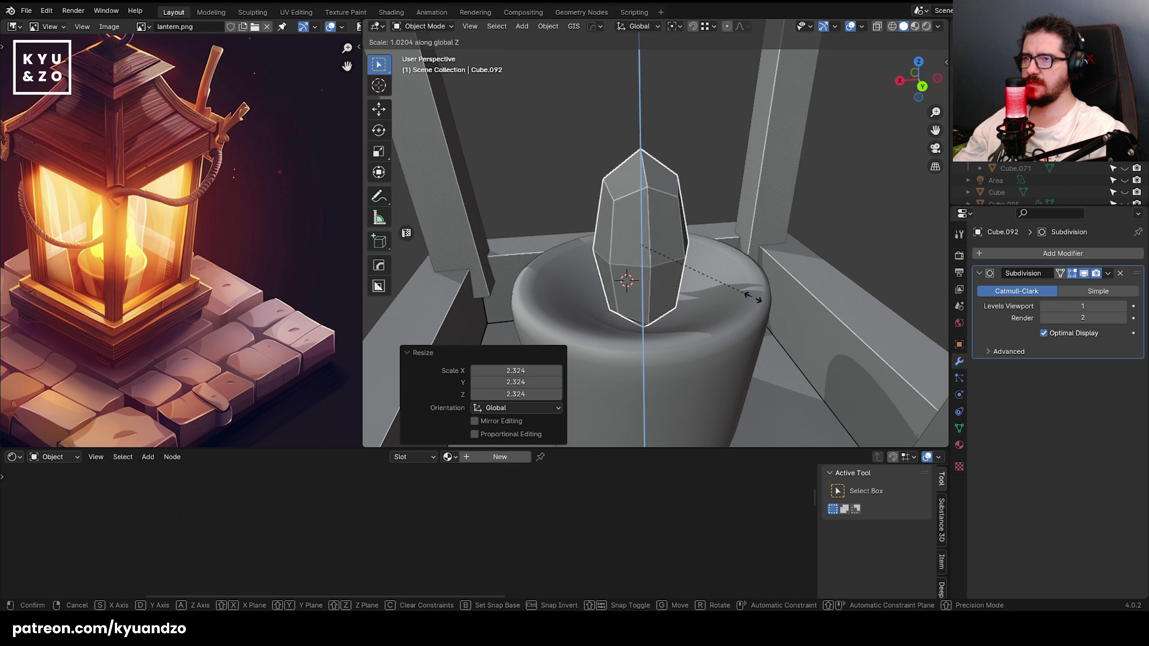
click(819, 313)
key(g)
key(a)
click(817, 276)
click(735, 181)
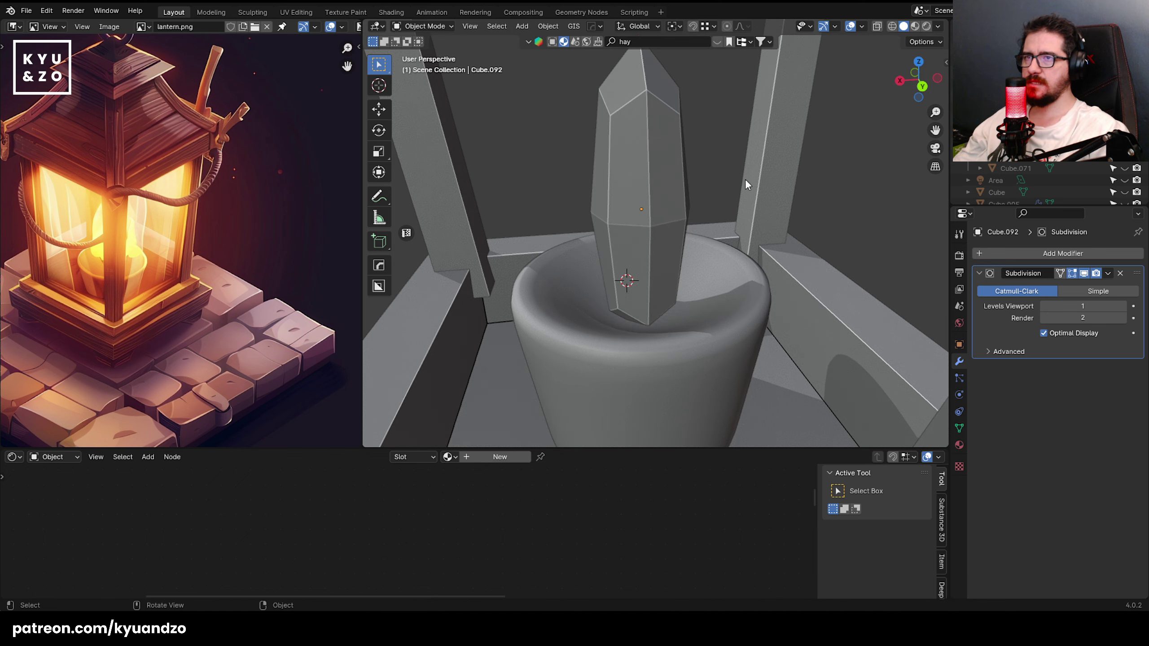
- Apply the flame's Subdivision modifier and shade the mesh smooth
click(1108, 274)
click(1085, 288)
click(633, 164)
scroll(633, 167, down, 7)
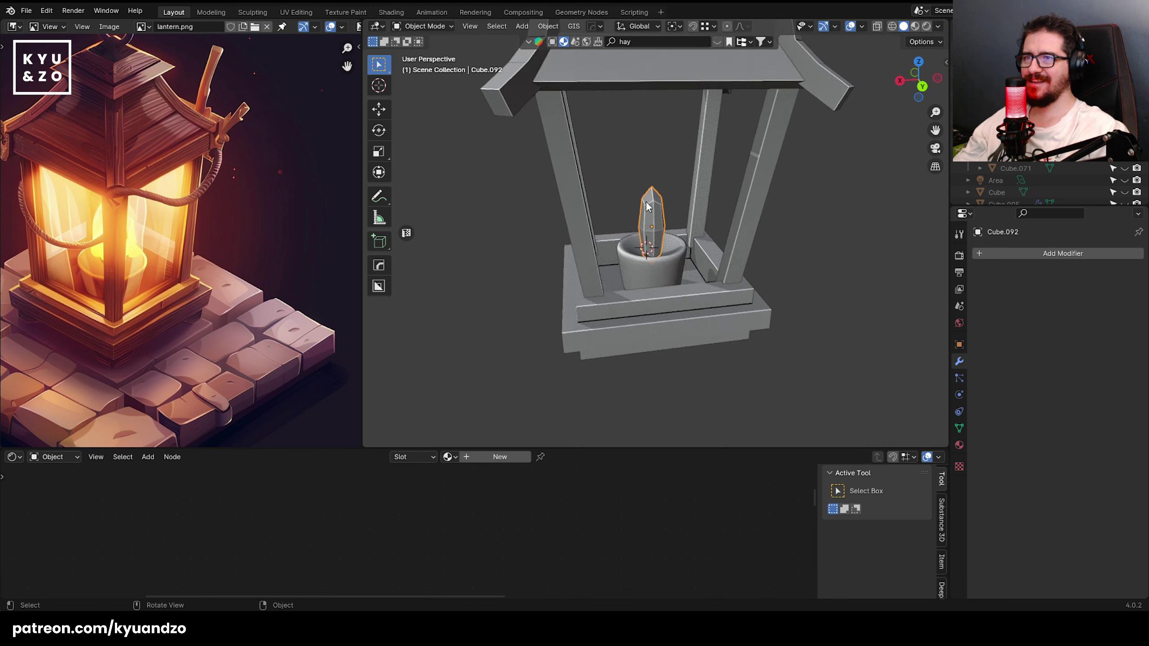
scroll(642, 204, up, 3)
right_click(644, 210)
click(648, 212)
- Select the lantern's corner posts and save the file
middle_drag(655, 175, 577, 179)
click(576, 179)
scroll(652, 200, down, 5)
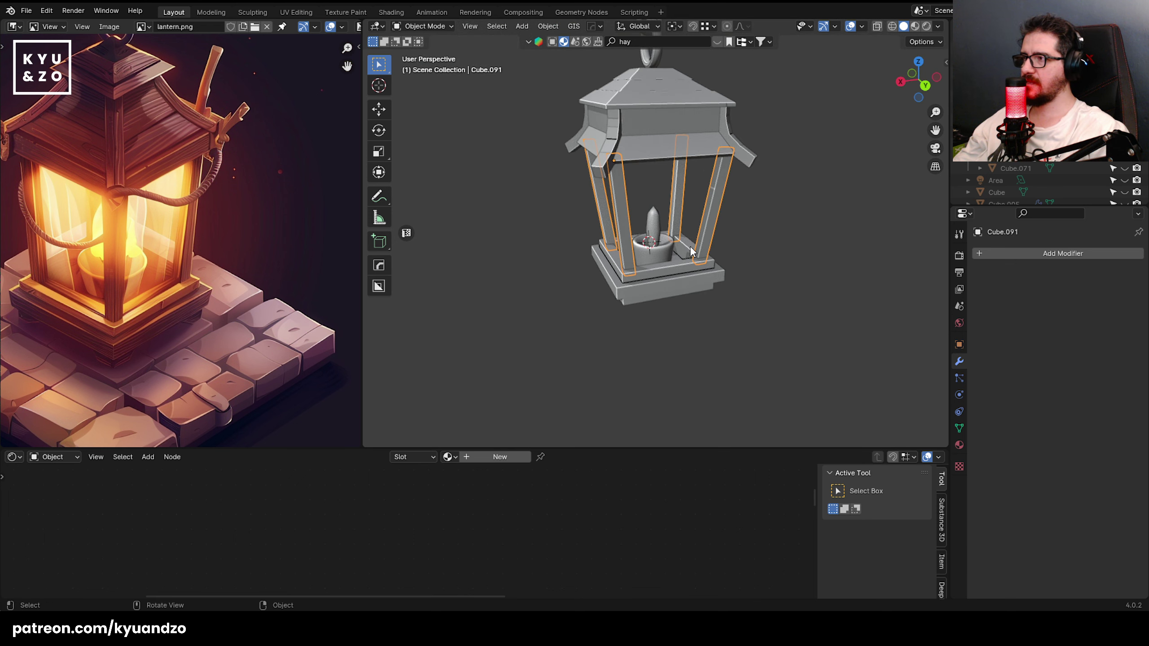
scroll(689, 247, up, 6)
key(ctrl+s)
scroll(608, 166, down, 5)
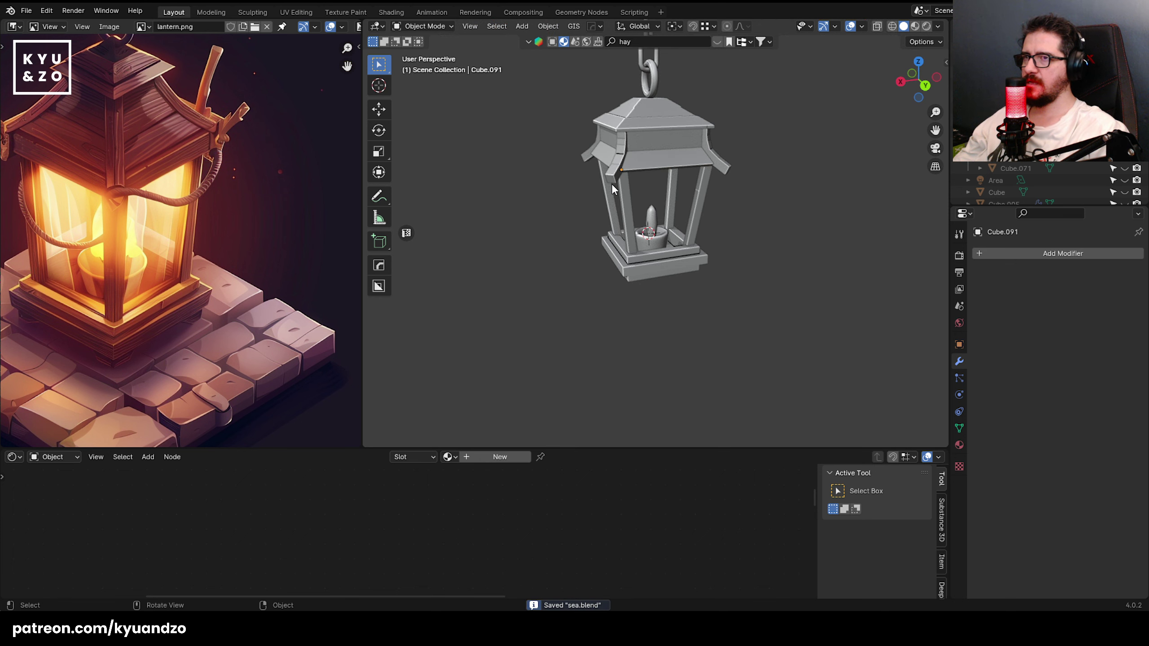
- Examine the flame in its cup and the whole hanging lantern from several angles against the reference
mouse_move(611, 184)
middle_down()
mouse_move(639, 147)
mouse_move(622, 201)
middle_up()
scroll(639, 219, up, 8)
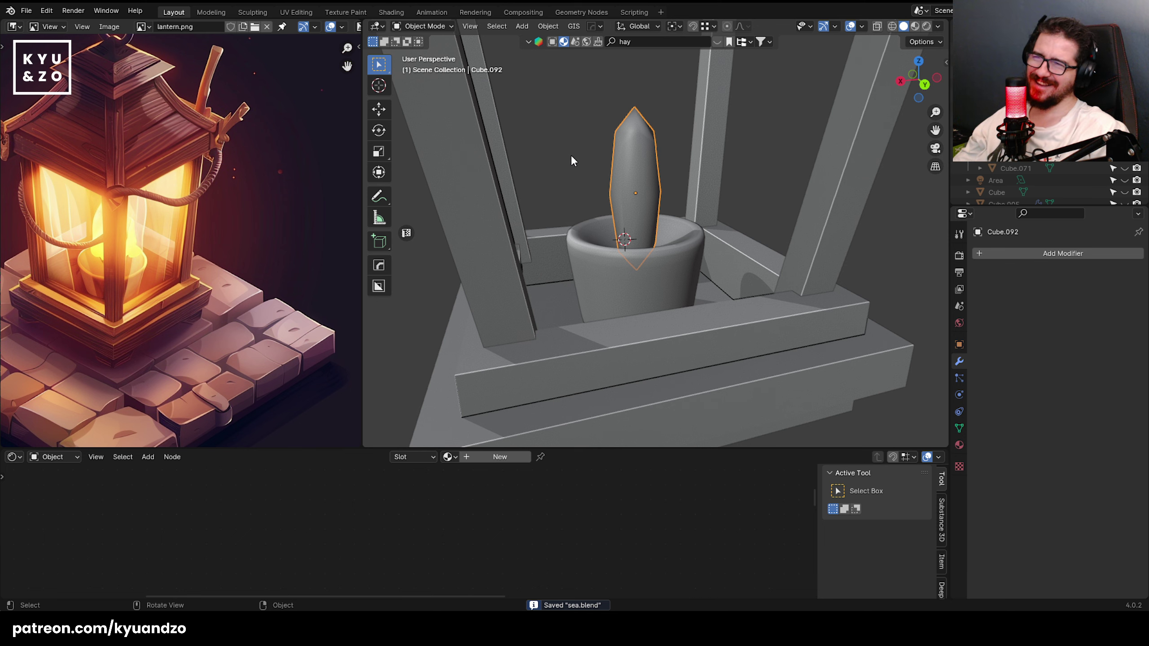
middle_drag(571, 154, 551, 198)
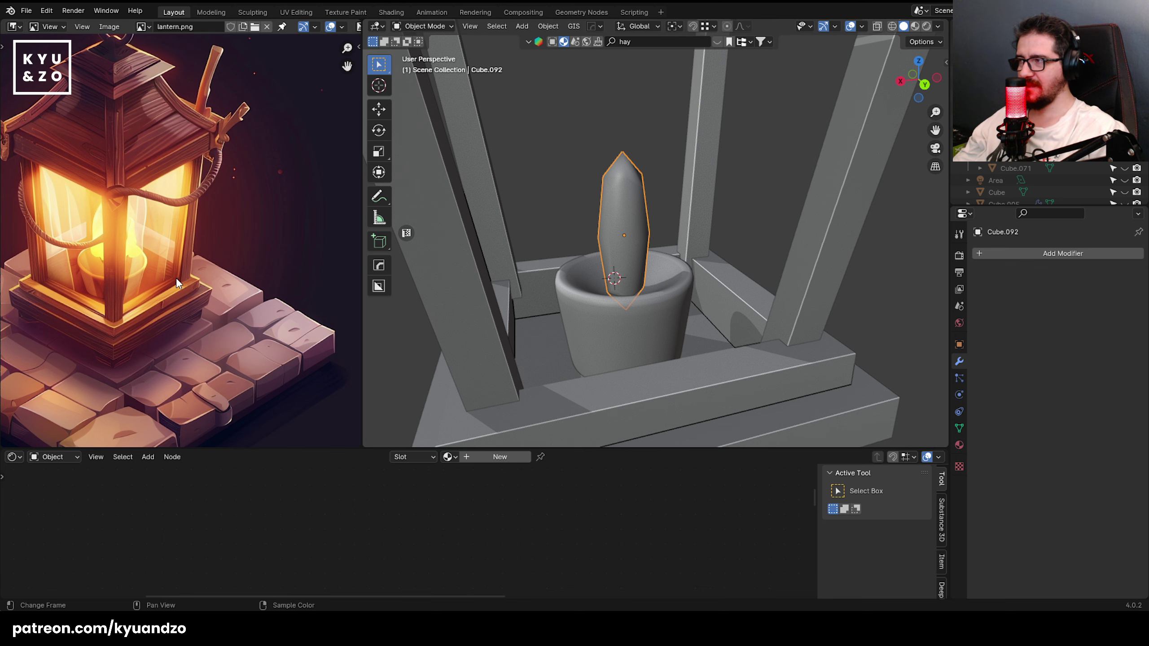
scroll(648, 221, down, 8)
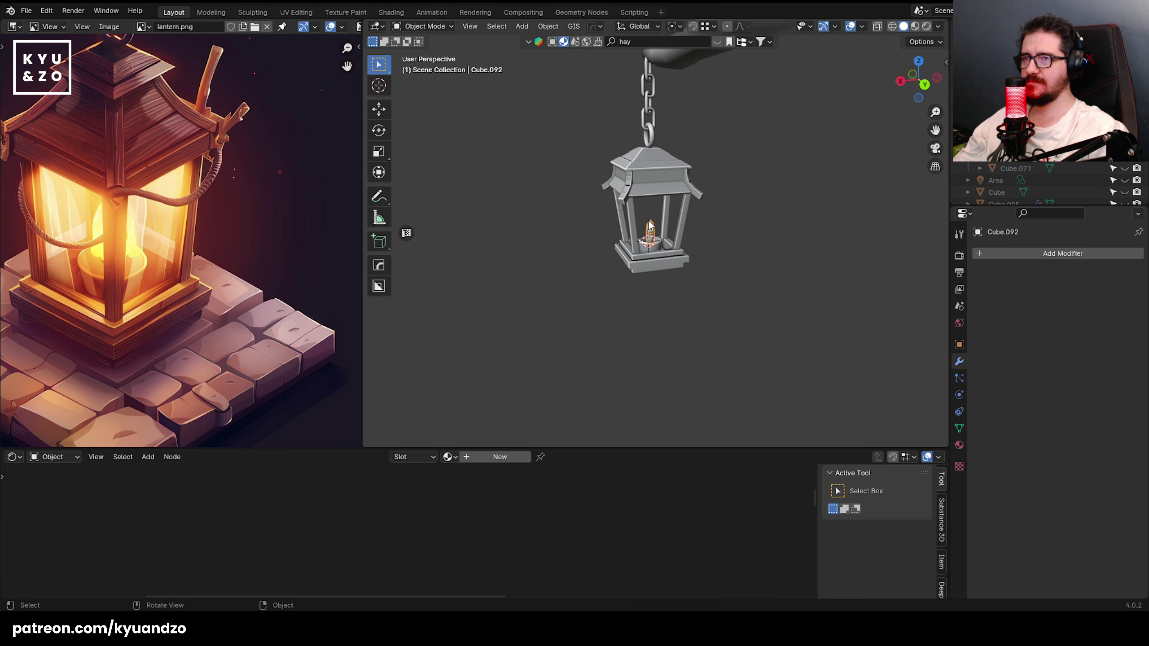
click(649, 224)
middle_drag(486, 173, 557, 208)
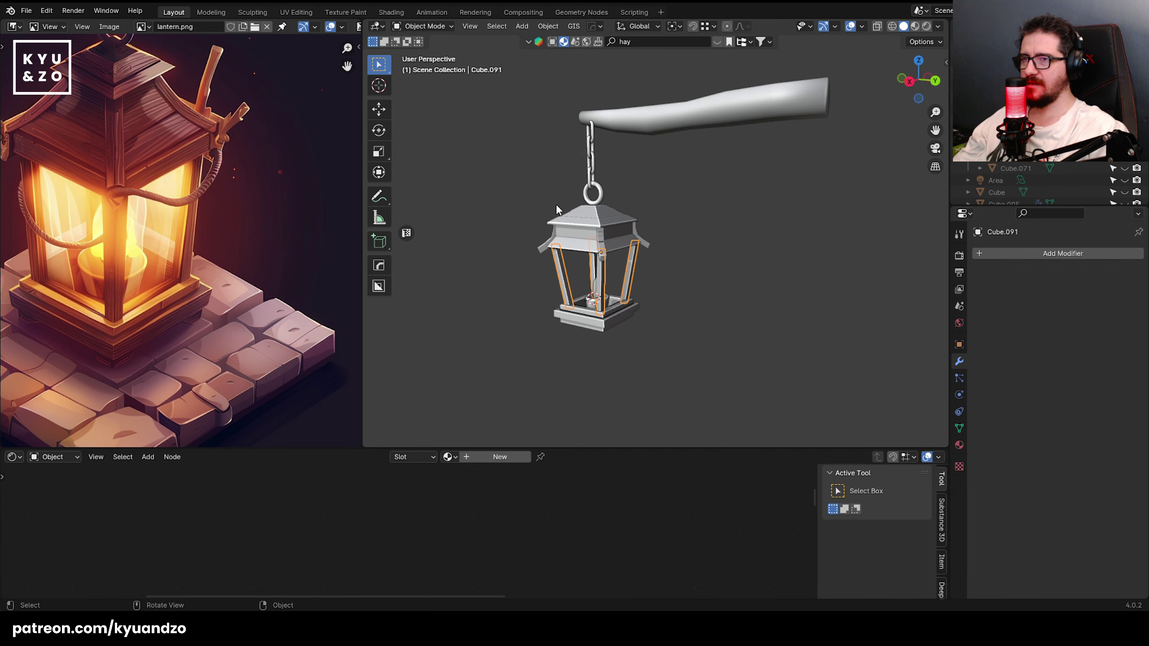
middle_drag(658, 258, 684, 210)
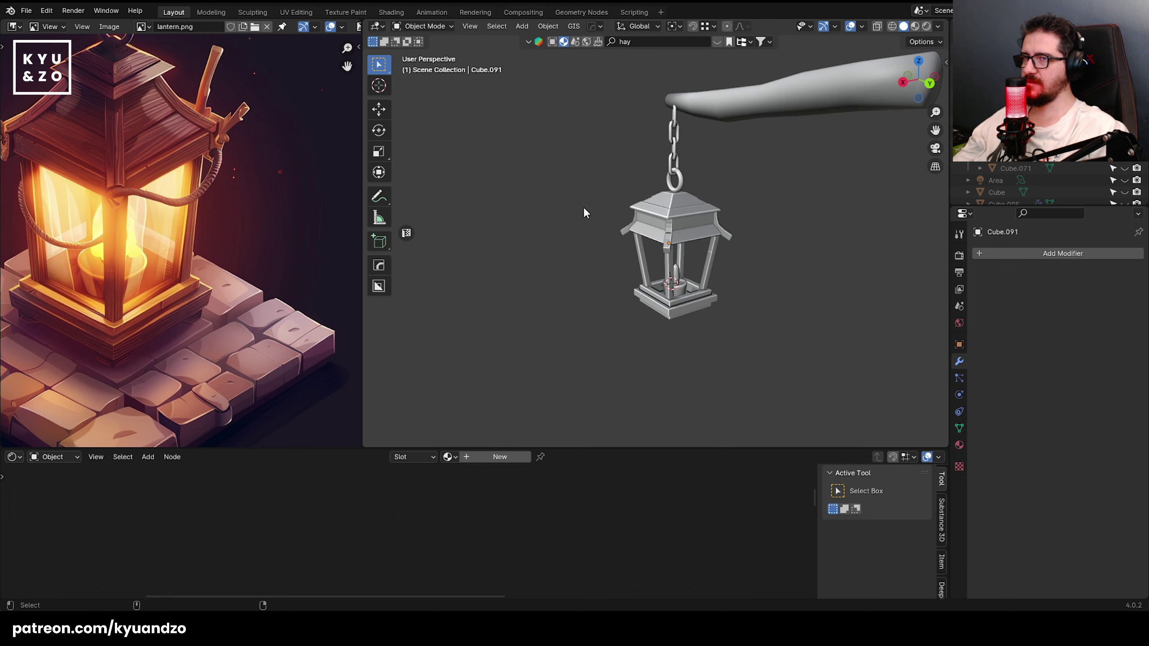
- Leave the isolated view of the lantern, hide the large object enclosing the scene, and save the file
key(KP_Divide)
middle_drag(536, 196, 743, 284)
click(545, 181)
key(h)
click(545, 188)
key(ctrl+s)
- Select all the parts of the hanging lantern, from the ring above the roof down to the base
key(shift+grave)
key(s)
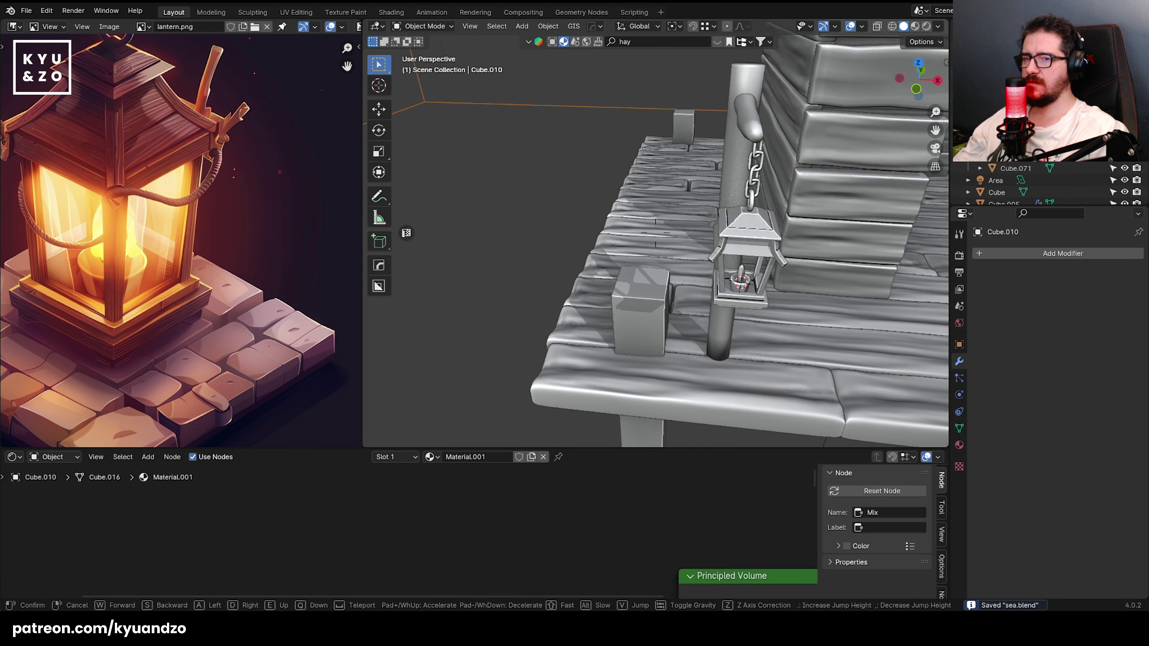
key(w)
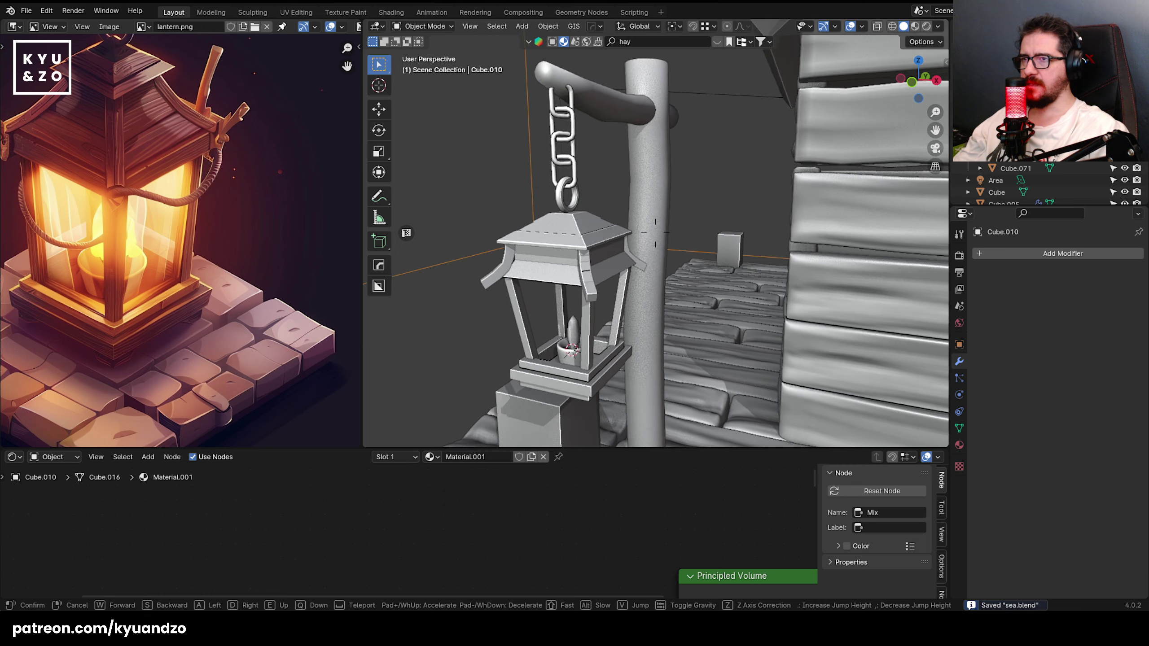
click(639, 315)
click(579, 226)
middle_drag(579, 225, 512, 234)
shift+click(563, 190)
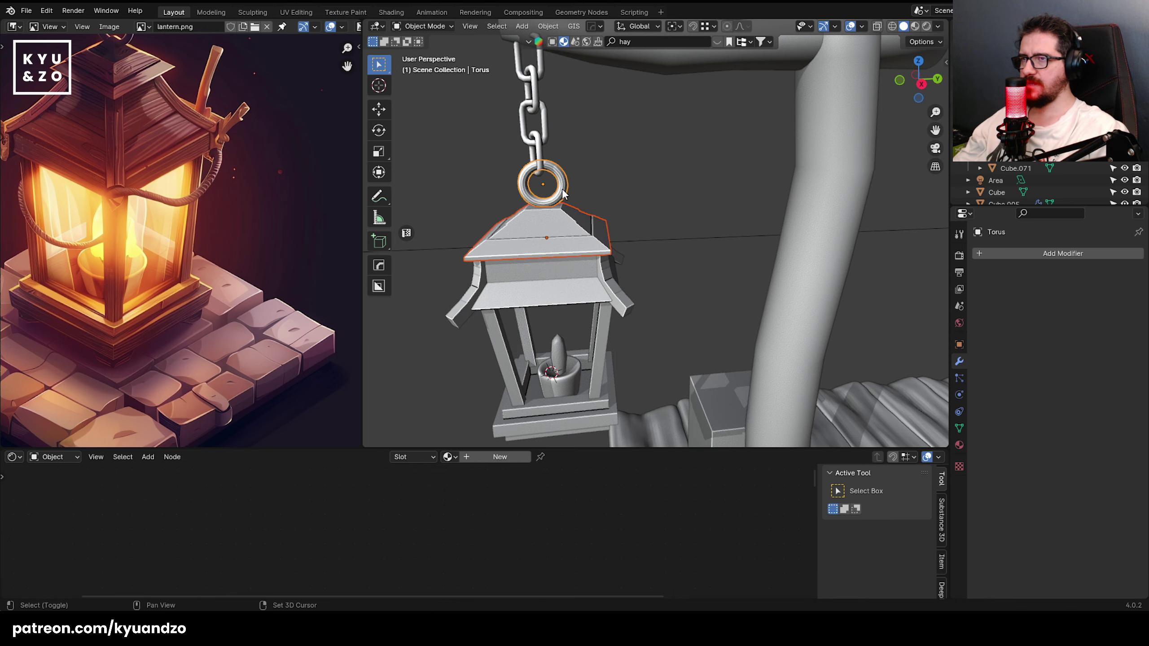
shift+click(545, 353)
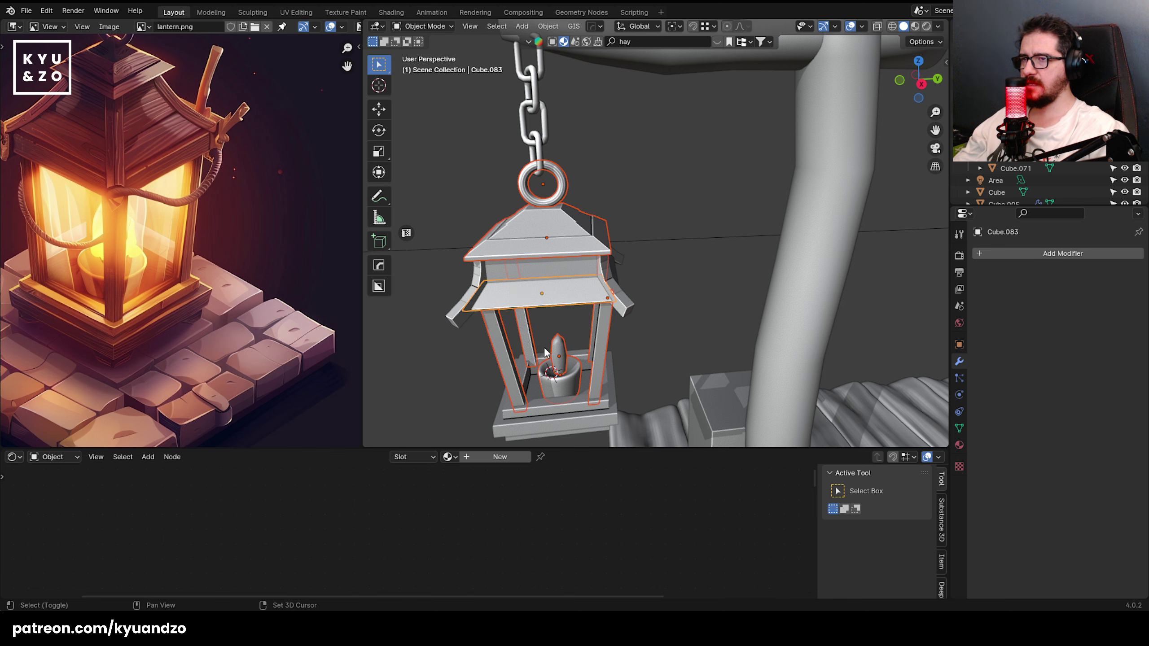
shift+click(619, 307)
middle_drag(571, 320, 559, 306)
shift+middle_drag(462, 274, 561, 185)
drag(521, 335, 729, 147)
key(g)
right_click(528, 211)
- Add the chain to the lantern selection and move everything into a new collection named "lantern"
shift+middle_drag(578, 124, 538, 275)
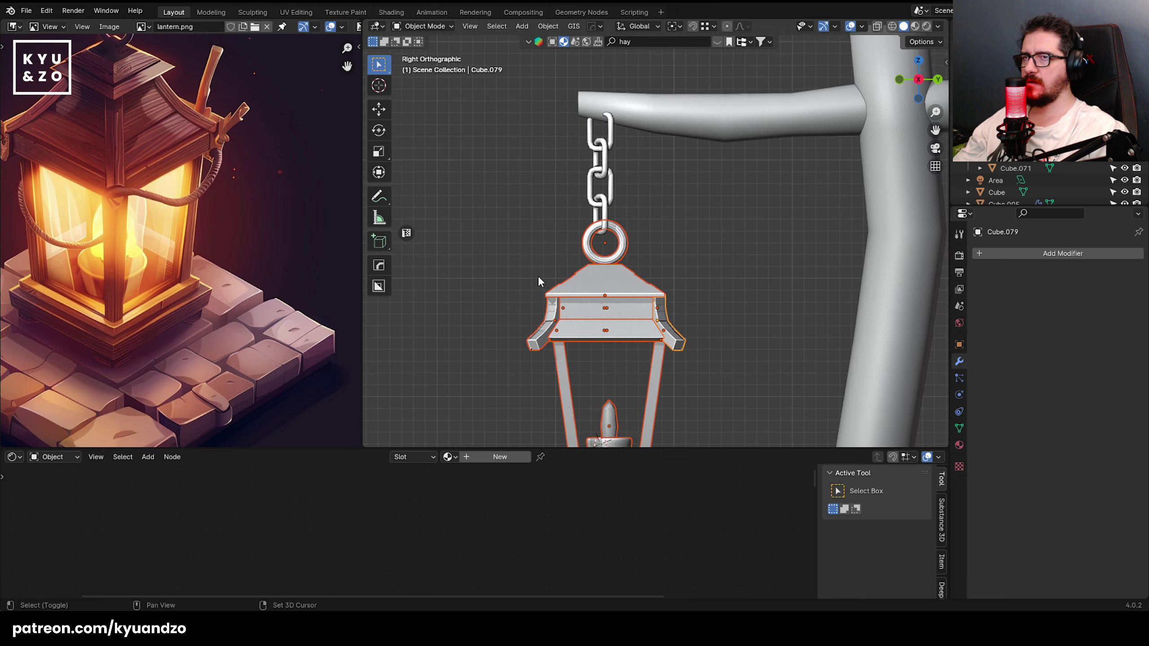
scroll(538, 275, down, 2)
shift+click(611, 199)
key(g)
right_click(550, 240)
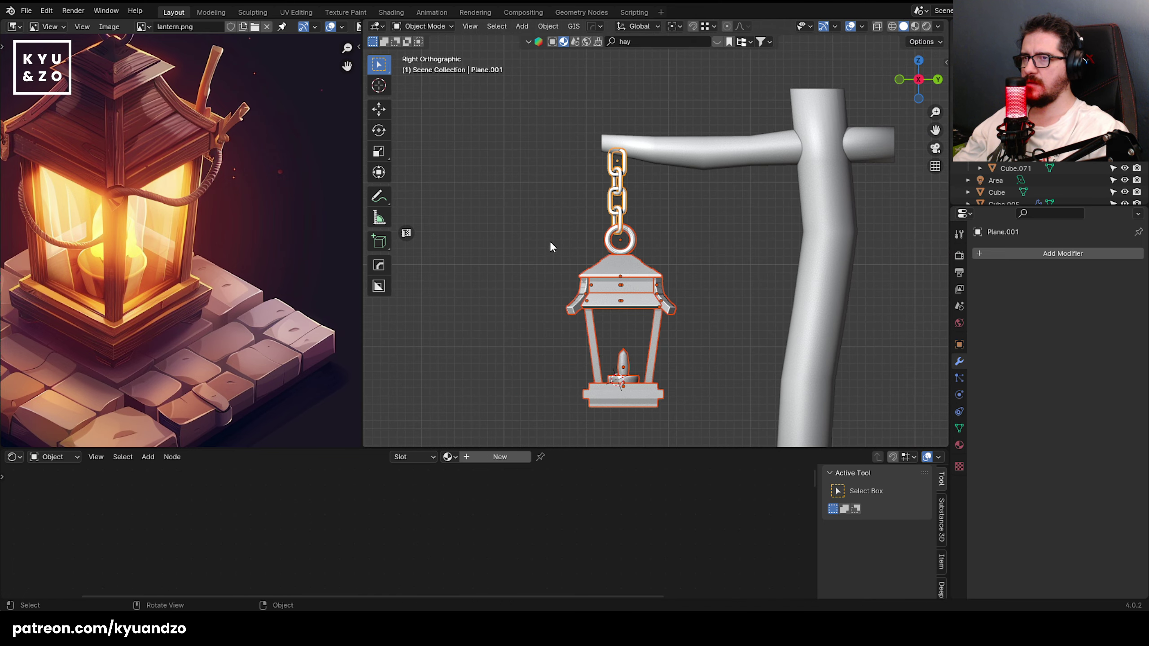
key(m)
click(554, 241)
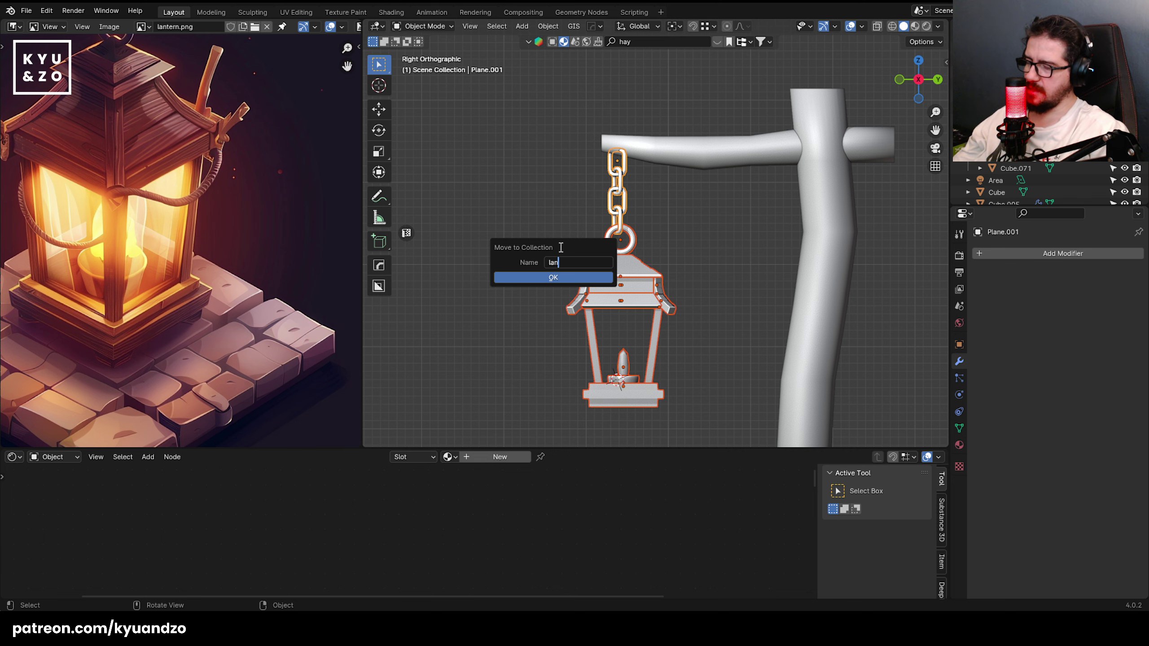
click(554, 274)
- Move the lantern body with its roof and ring, without the chain, about -0.0036 m along Y and save the file
click(544, 238)
middle_drag(543, 238, 571, 267)
drag(571, 269, 688, 409)
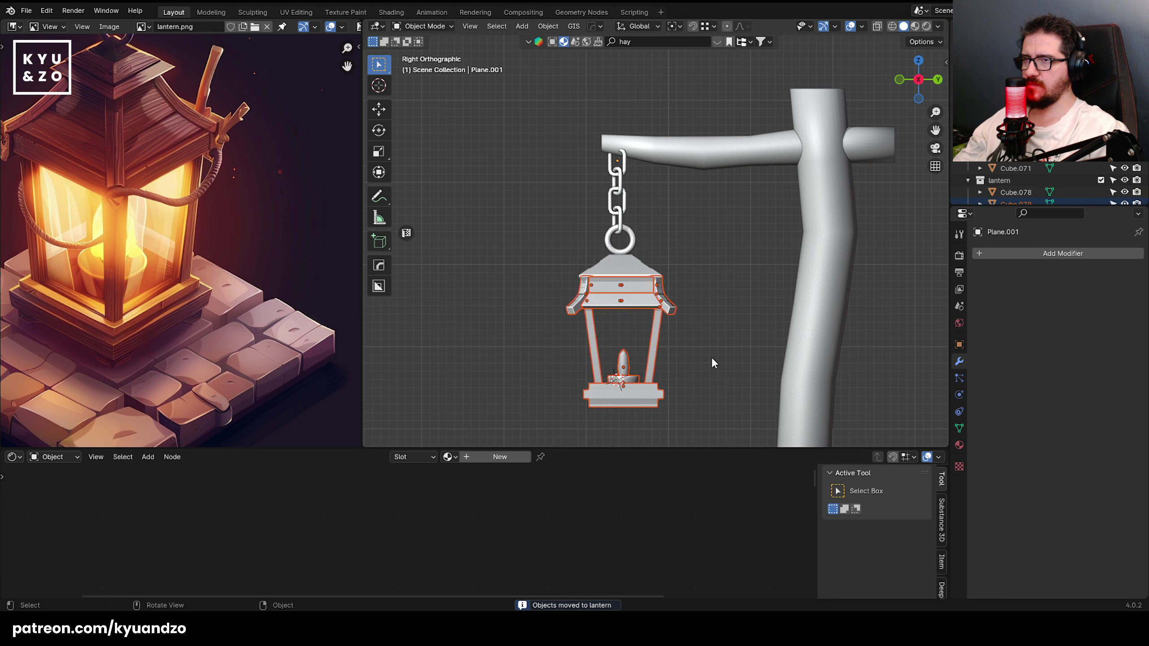
shift+click(623, 267)
shift+click(623, 267)
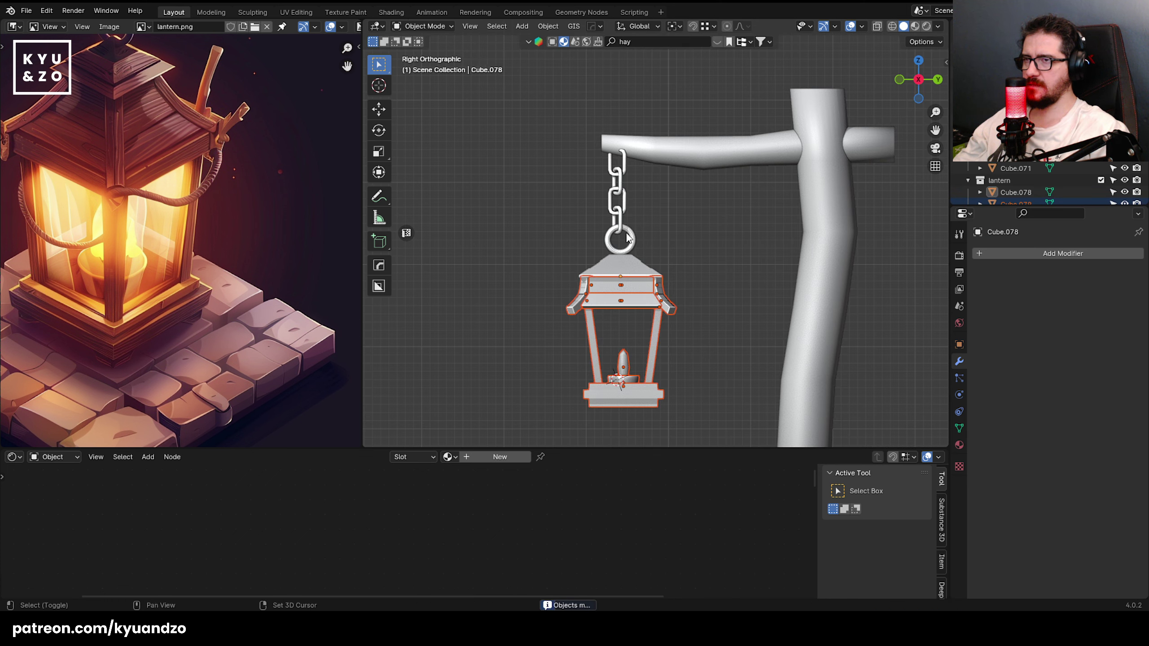
shift+drag(625, 230, 638, 265)
key(g)
key(d)
click(675, 257)
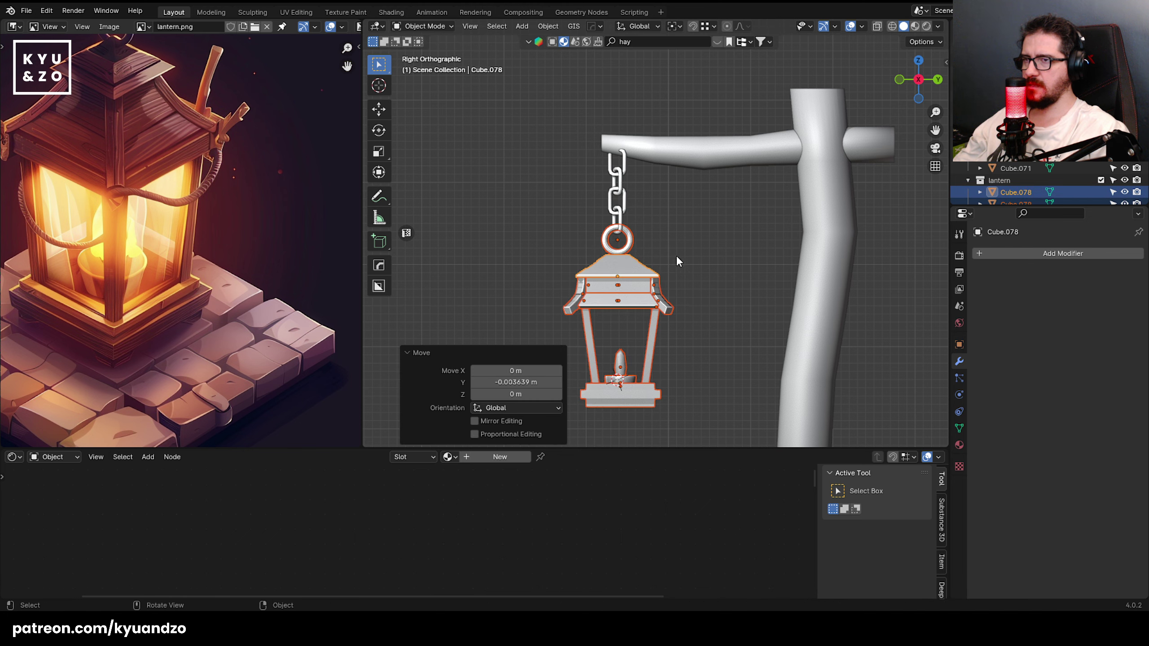
middle_drag(678, 257, 520, 212)
click(520, 212)
key(ctrl+s)
- Select the lantern's roof and display the viewport in material preview
shift+middle_drag(558, 291, 571, 195)
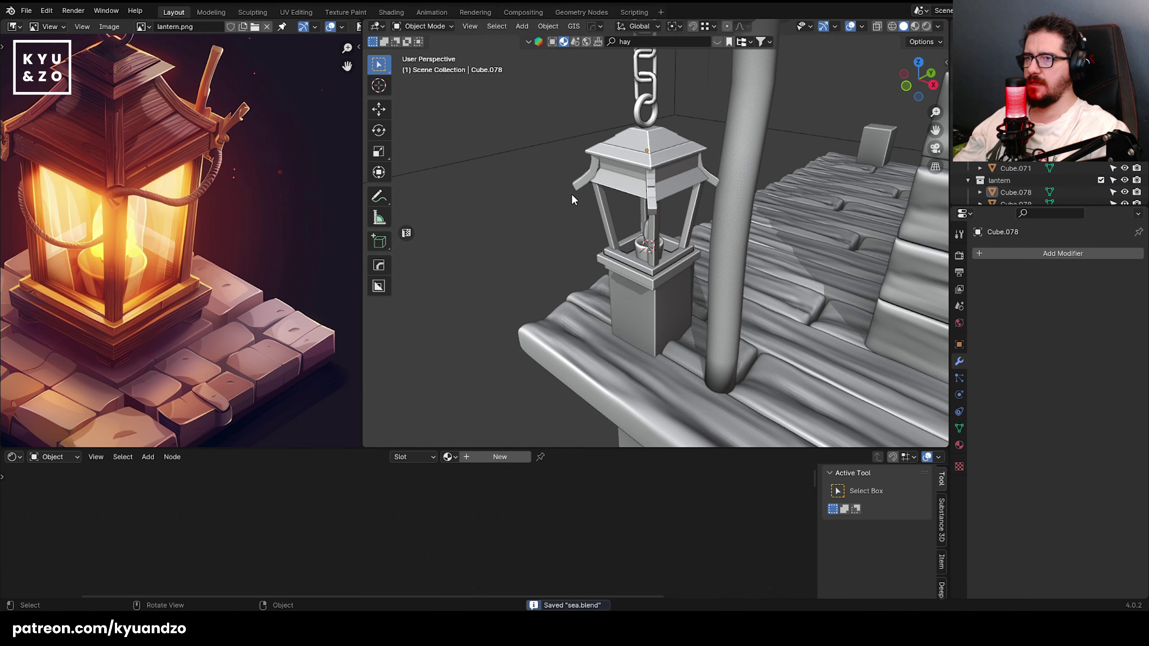
scroll(617, 163, up, 3)
shift+middle_drag(617, 164, 541, 243)
scroll(624, 191, down, 2)
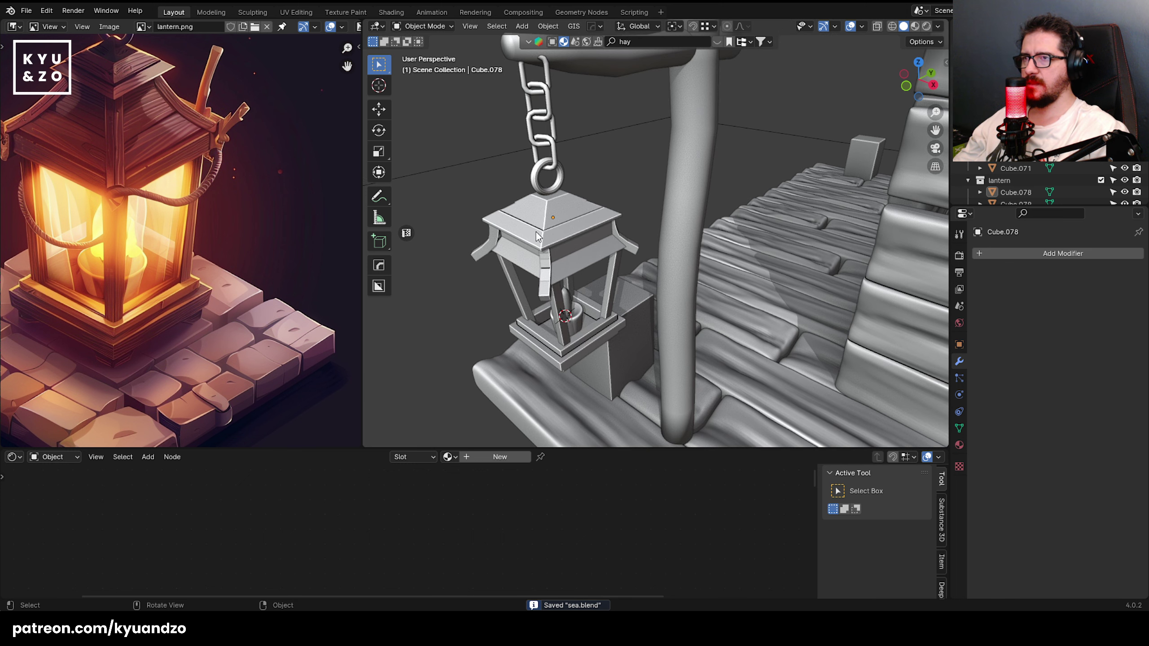
click(542, 239)
scroll(619, 190, up, 1)
click(916, 27)
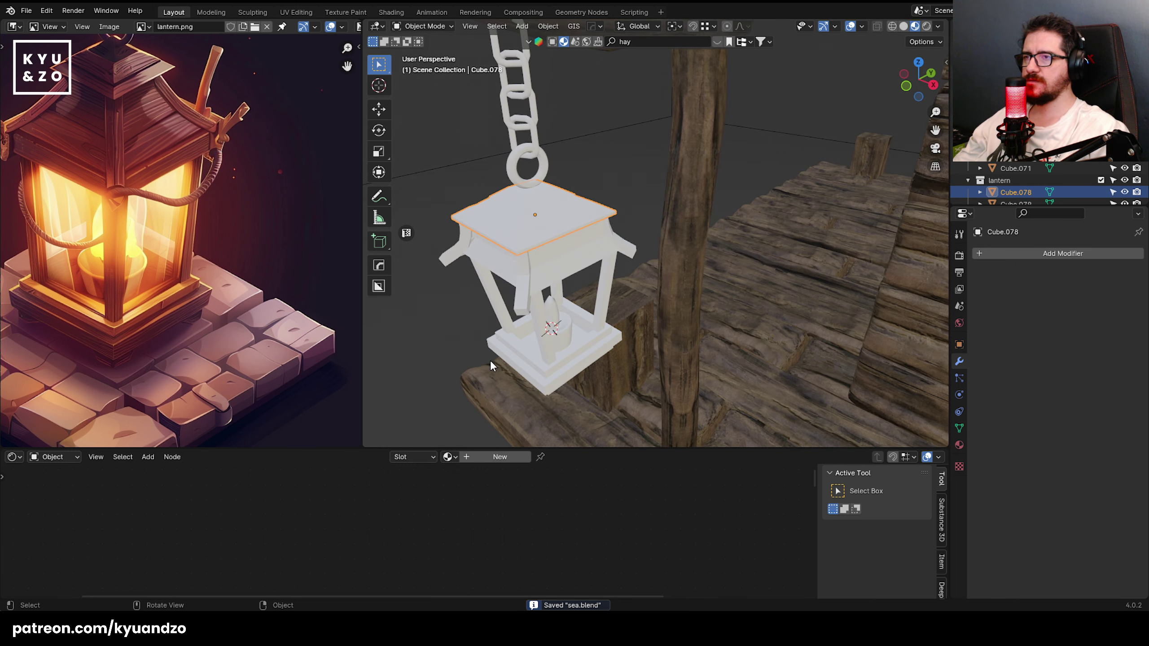
- Select every object in the same collection as the lantern's upper side panel and save the file
shift+middle_drag(594, 204, 605, 213)
click(578, 257)
scroll(578, 258, up, 2)
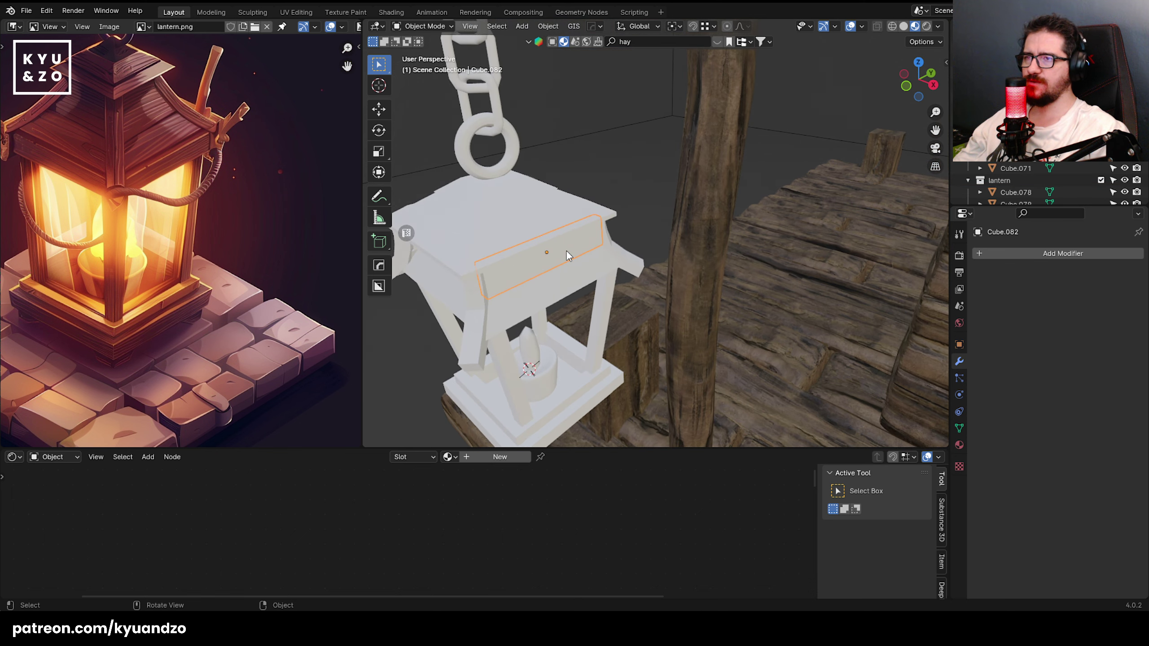
key(shift+g)
click(550, 310)
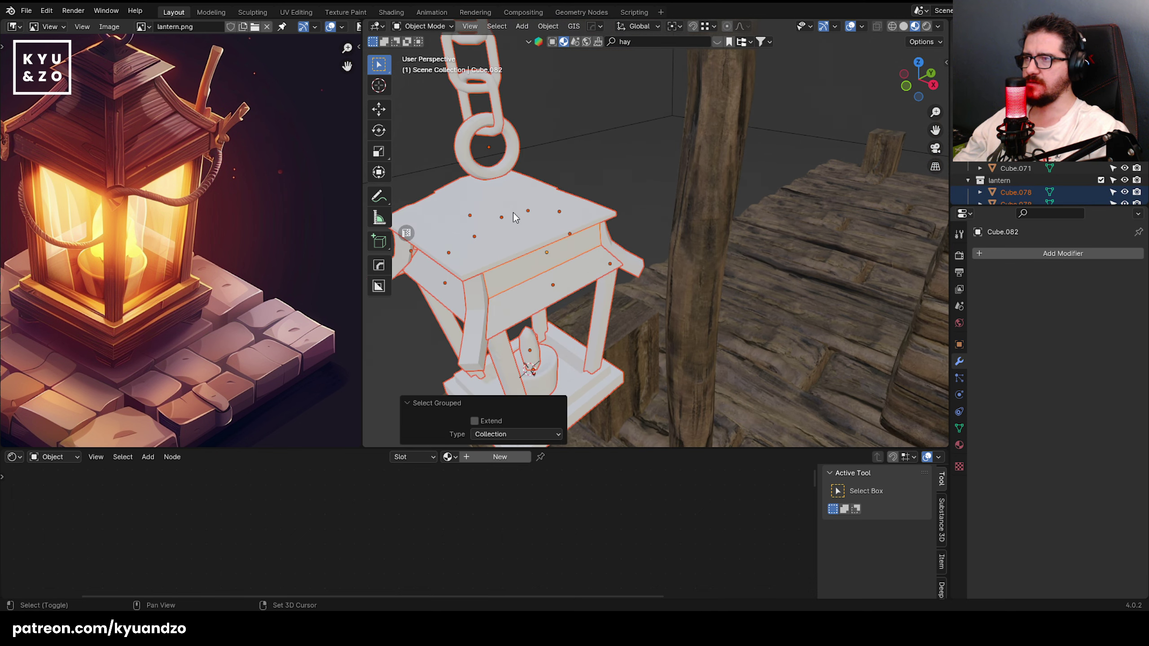
shift+middle_drag(512, 212, 542, 206)
key(ctrl+s)
- Select only the lantern's roof and enlarge the shader editor area
click(619, 163)
click(547, 221)
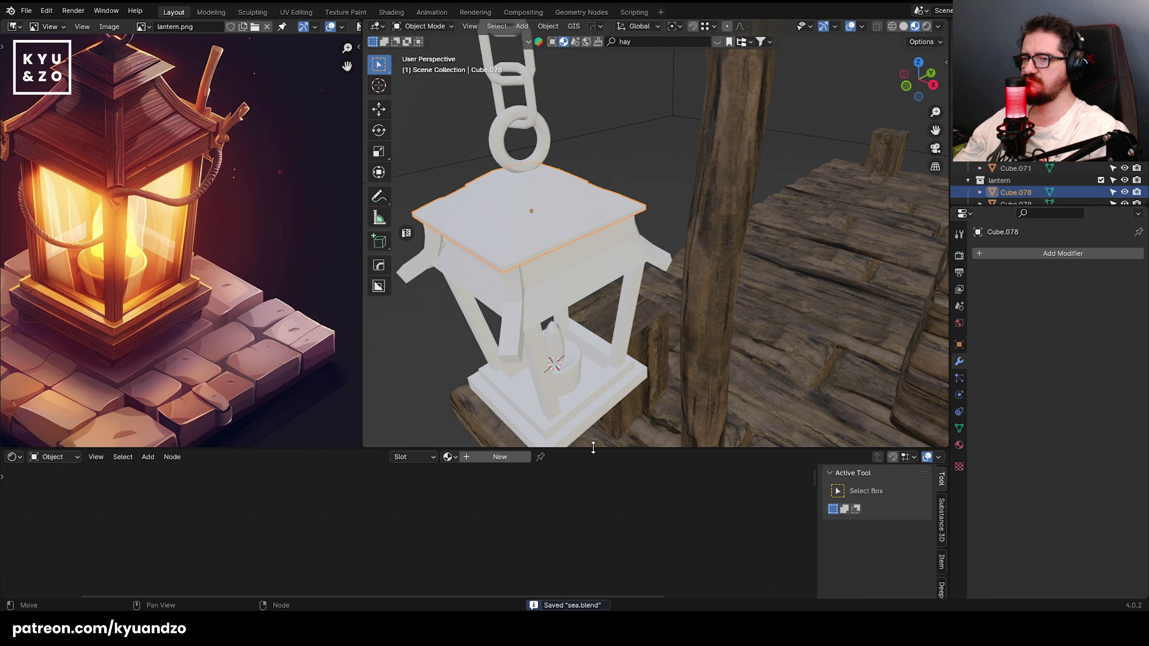
drag(593, 447, 604, 412)
click(527, 42)
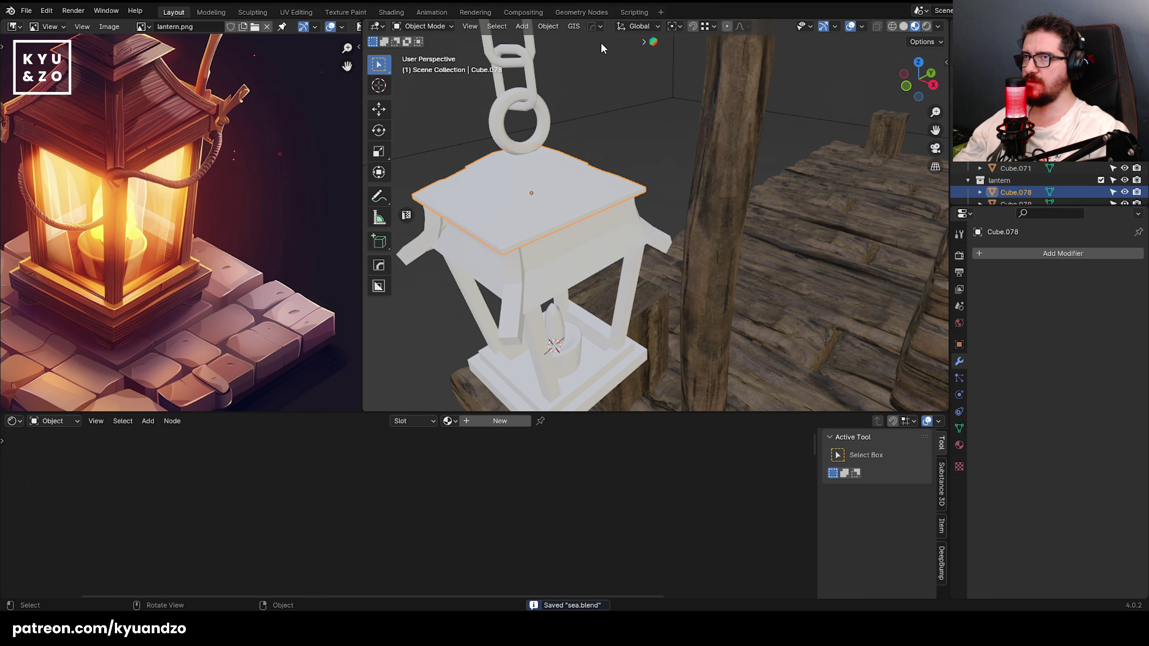
click(644, 42)
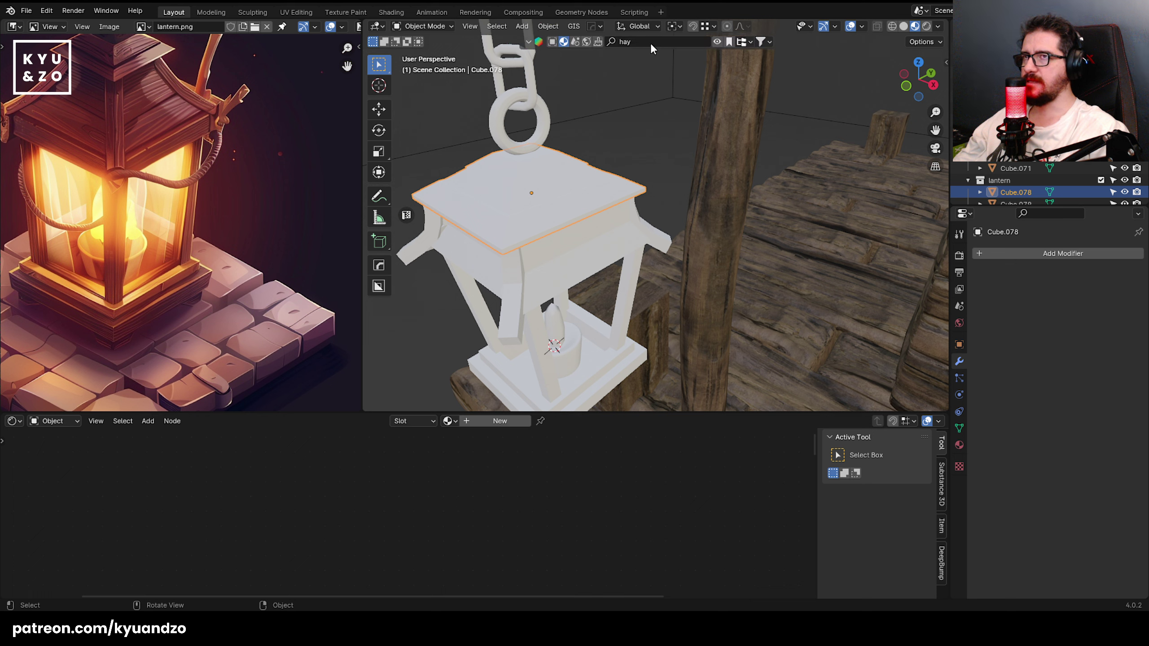
- Search the online material library for "wood" and preview the materials for the lantern's roof
click(639, 42)
key(BackSpace)
key(BackSpace)
key(BackSpace)
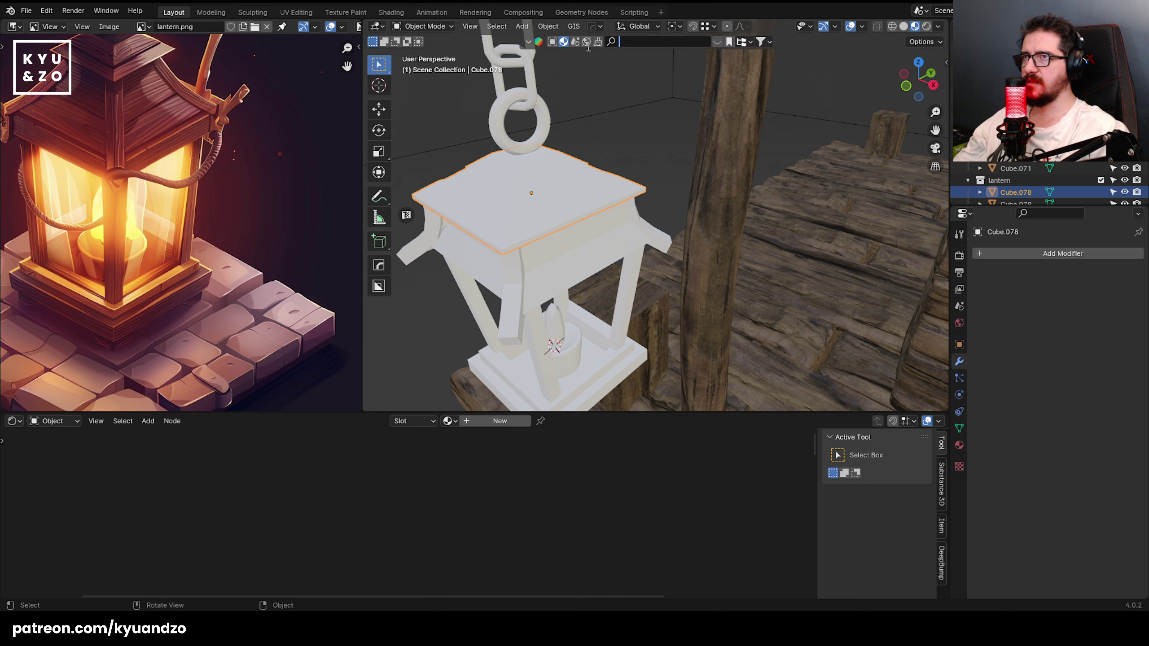
text(wood)
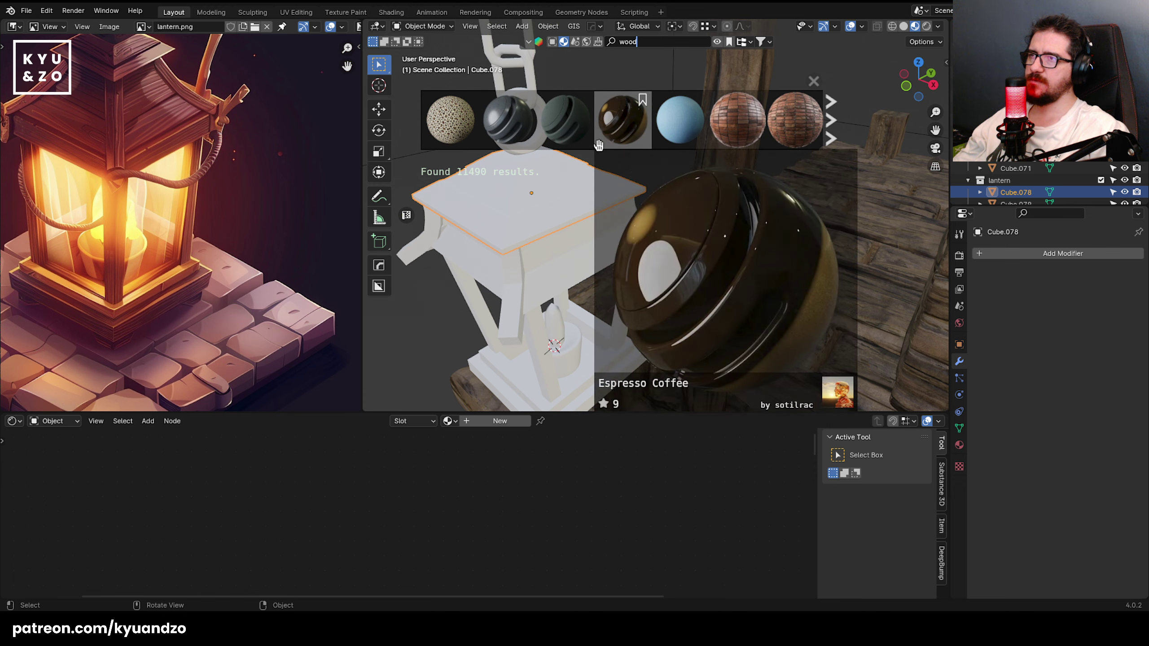
scroll(563, 117, down, 3)
scroll(563, 117, down, 5)
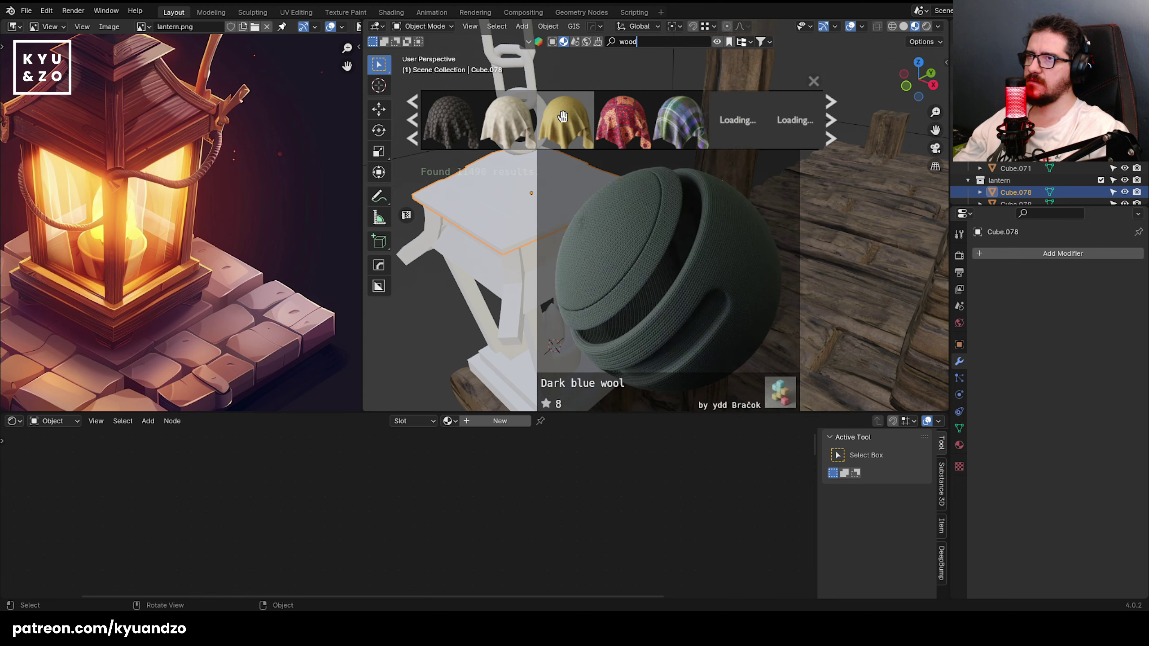
scroll(564, 117, up, 1)
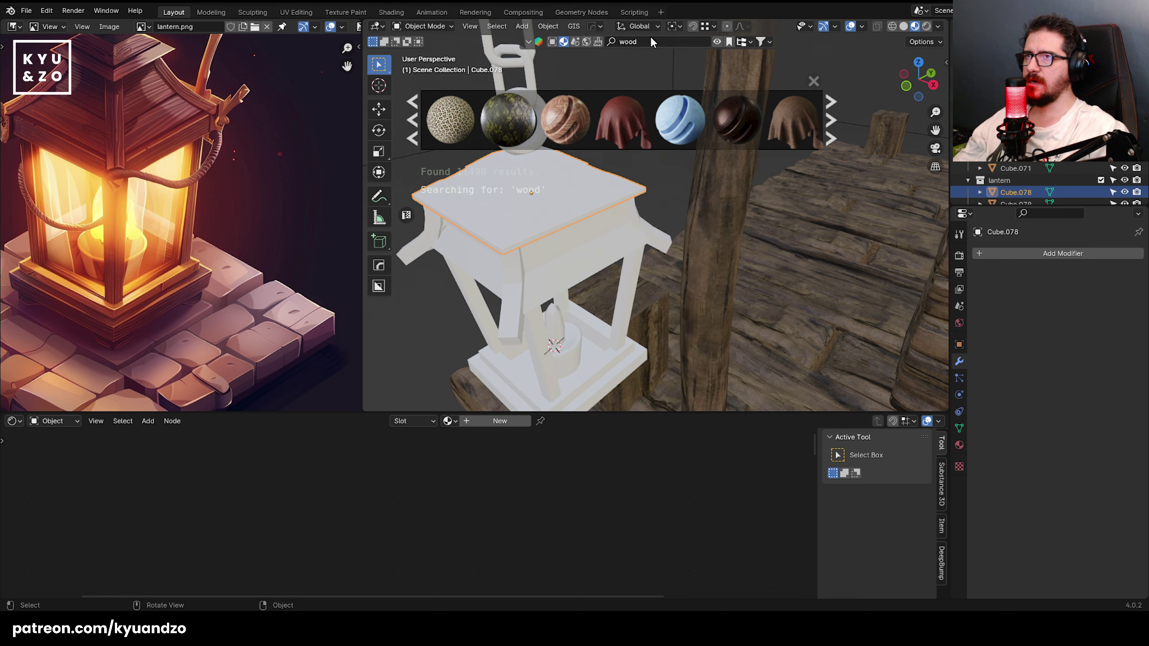
mouse_move(632, 110)
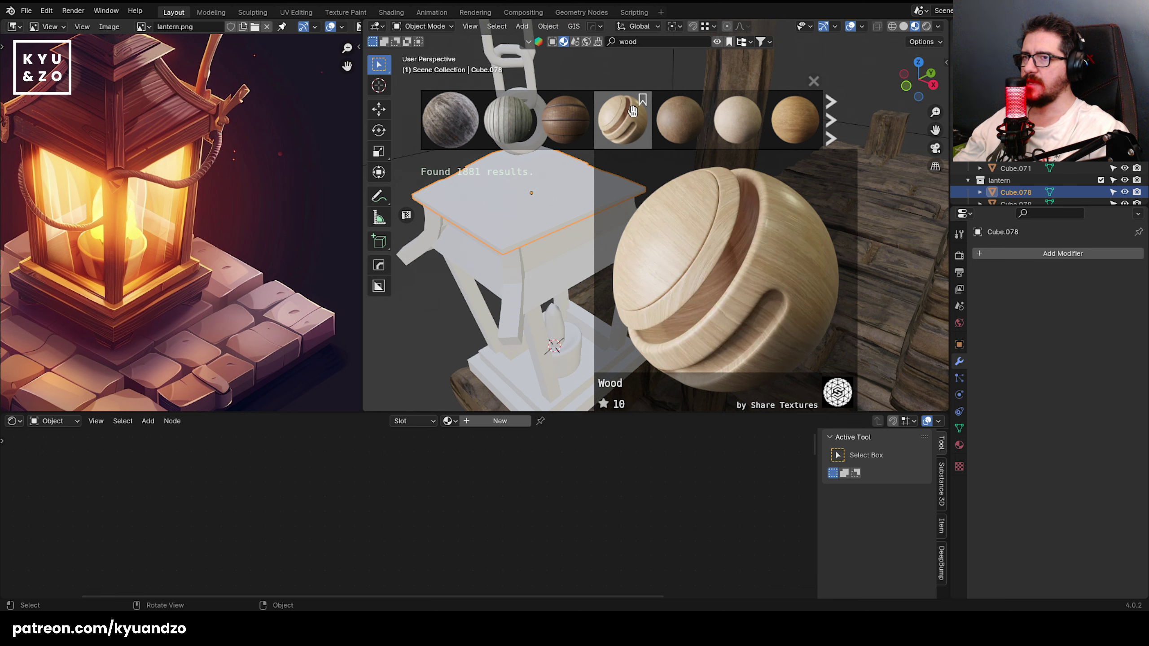
- Try the Dark Wood library material on the lantern's roof and undo it
scroll(638, 125, down, 2)
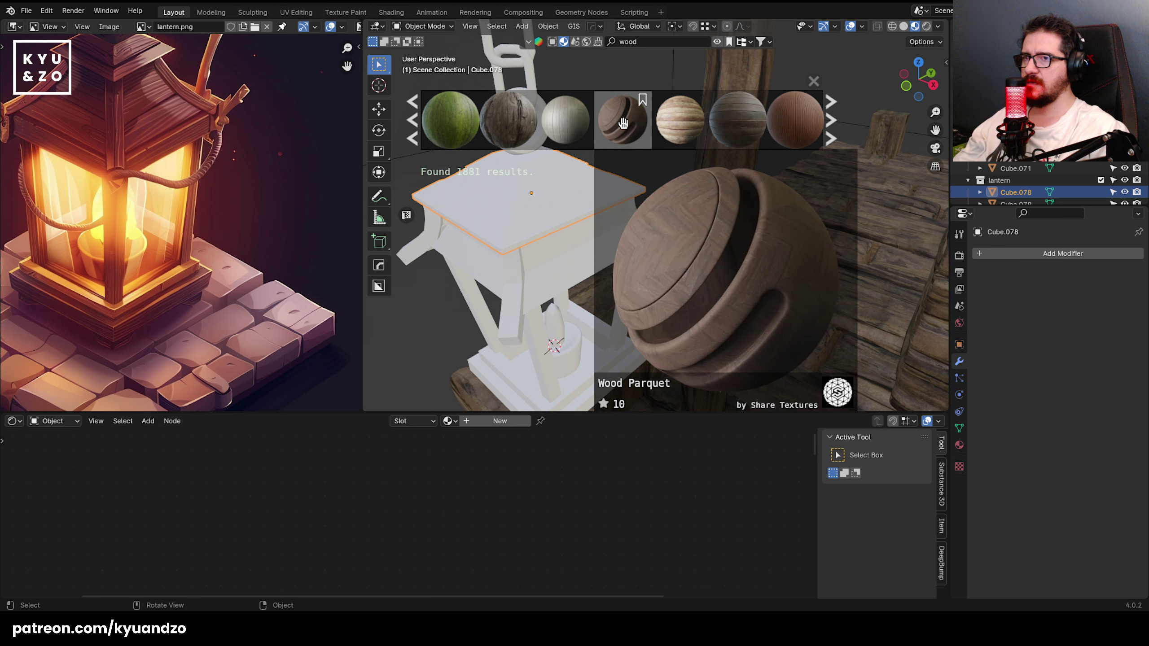
mouse_move(719, 128)
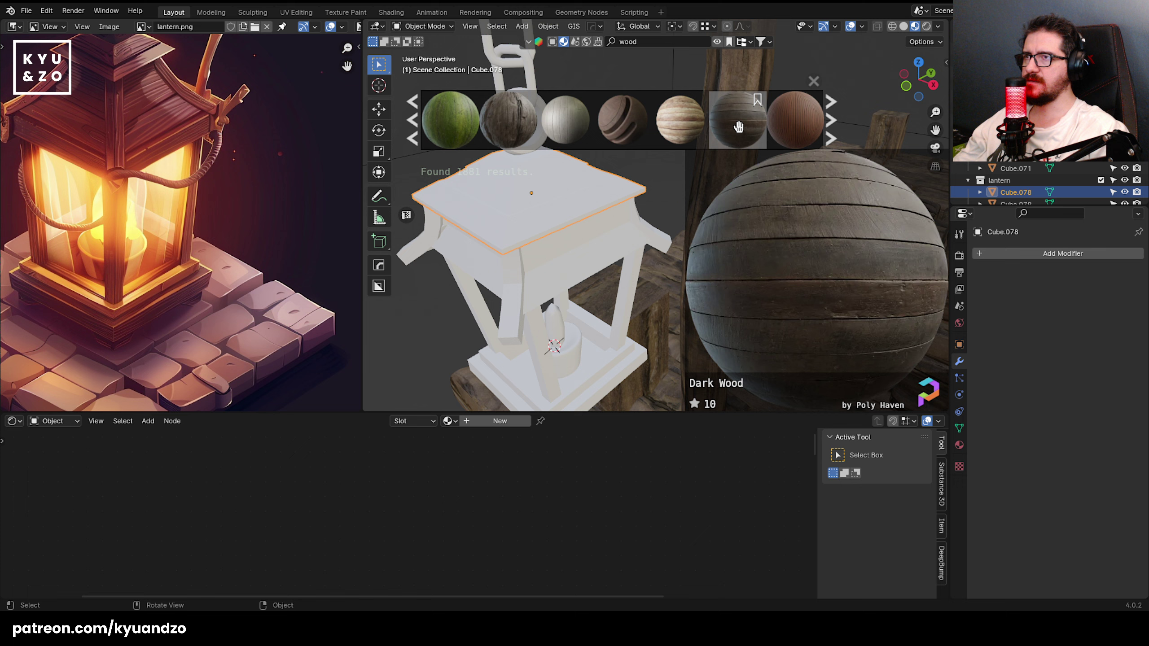
drag(744, 127, 520, 196)
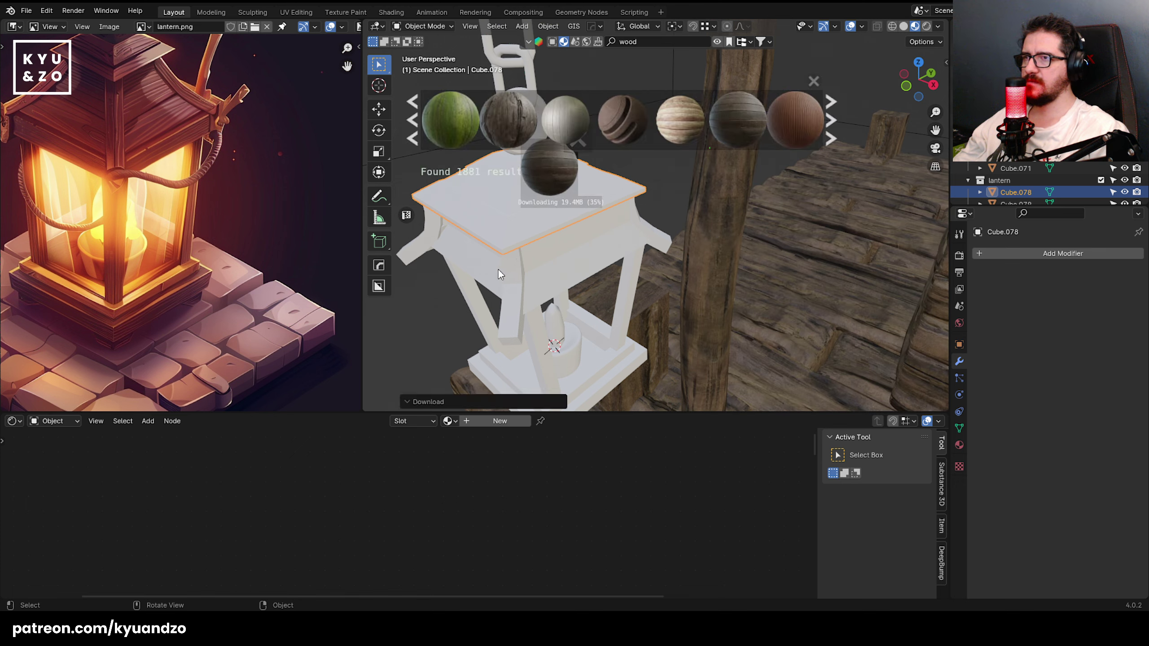
scroll(522, 236, up, 4)
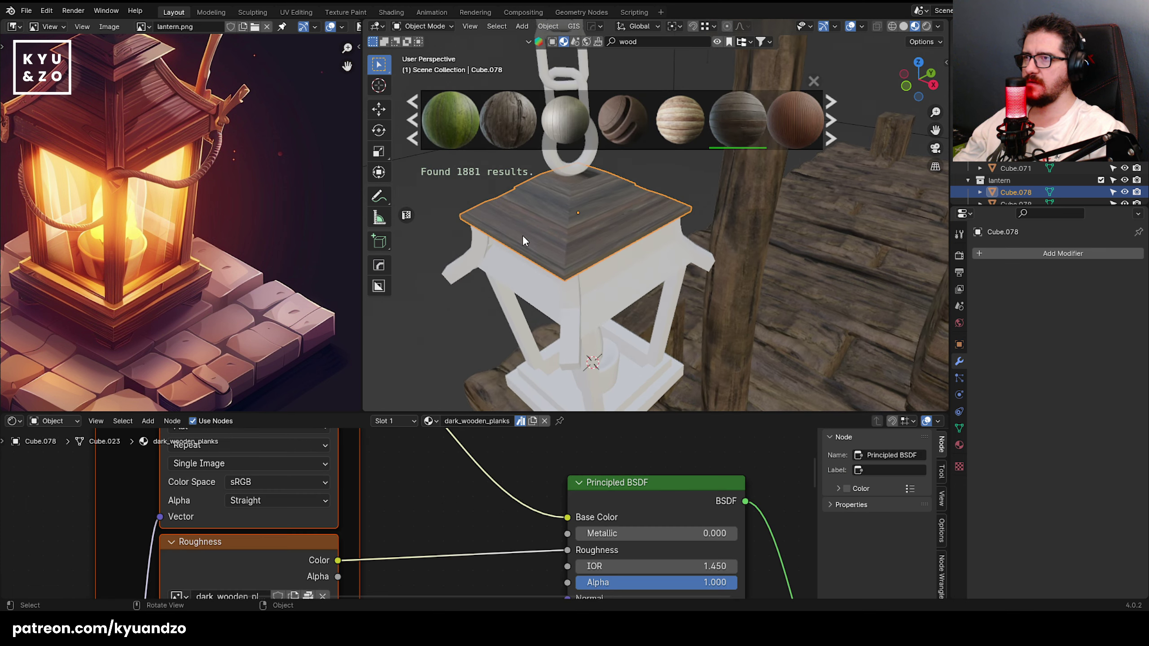
scroll(598, 181, down, 5)
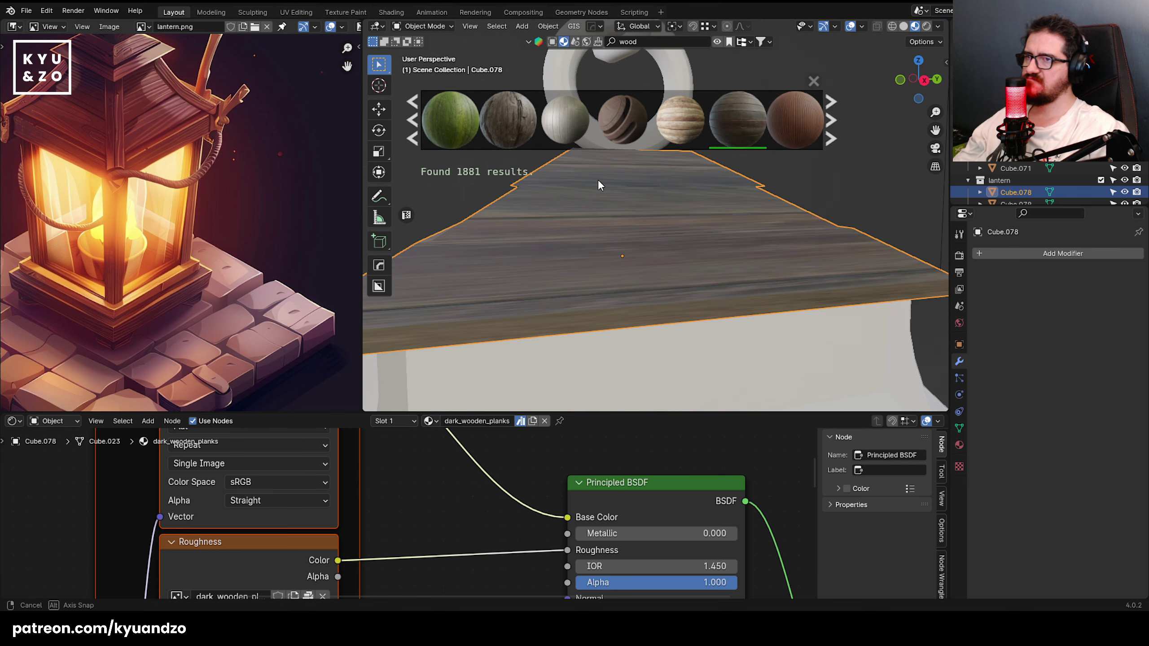
scroll(630, 226, up, 5)
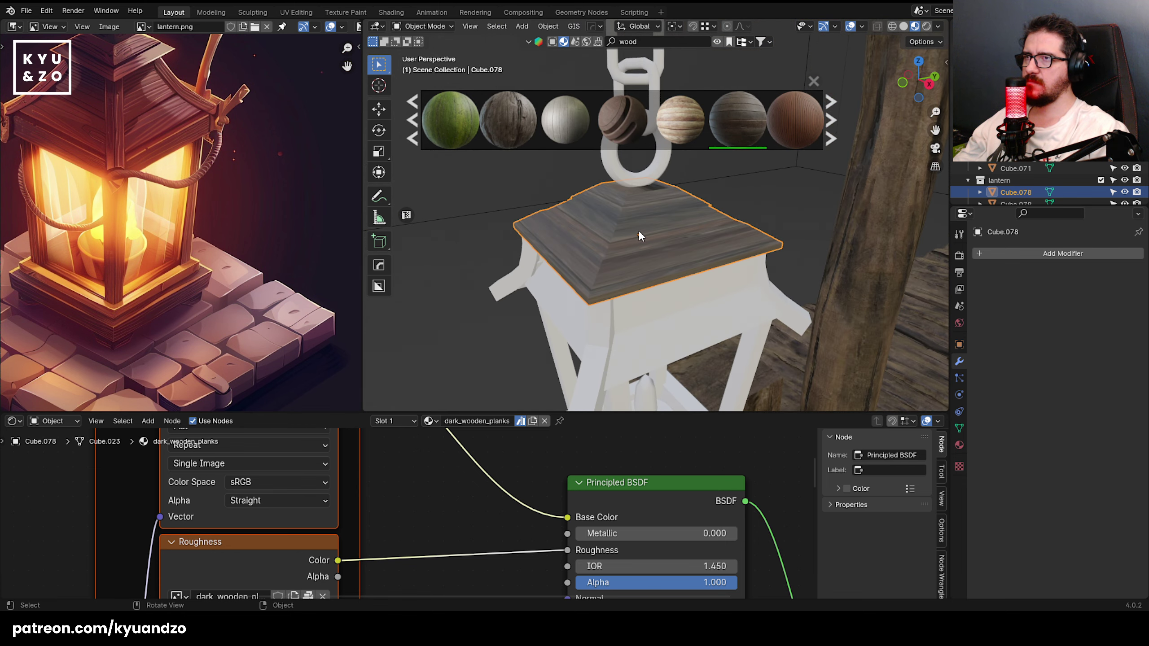
click(638, 230)
key(ctrl+z)
key(ctrl+z)
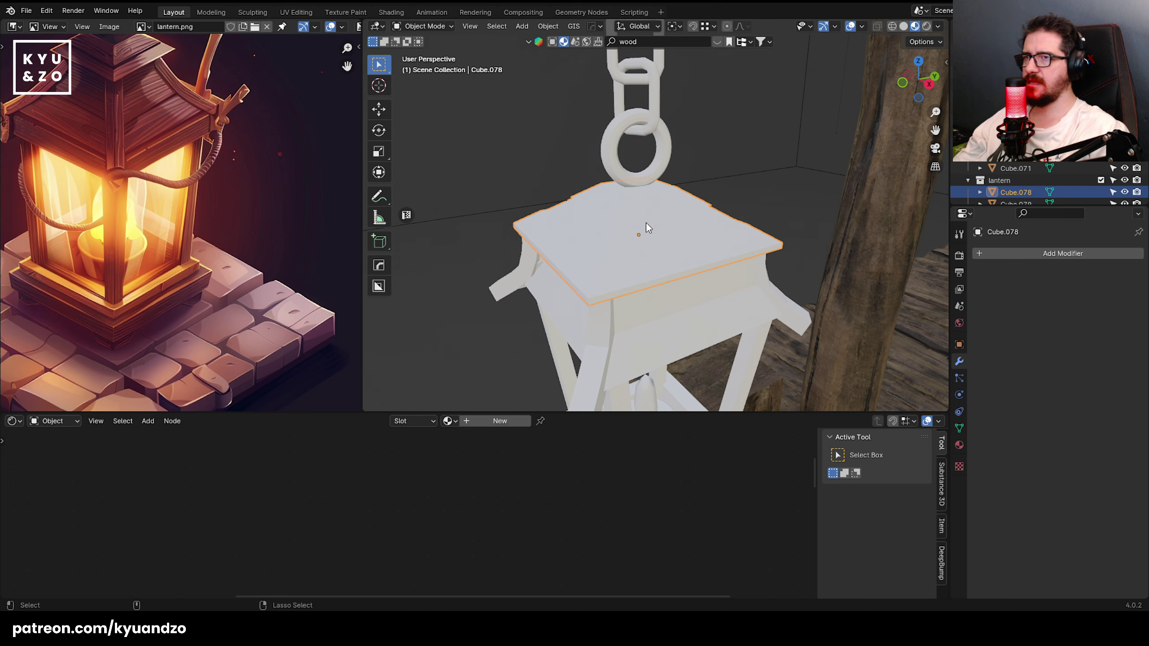
- Find Furniture Wood among the library's wood materials and apply it to the lantern's roof
key(Return)
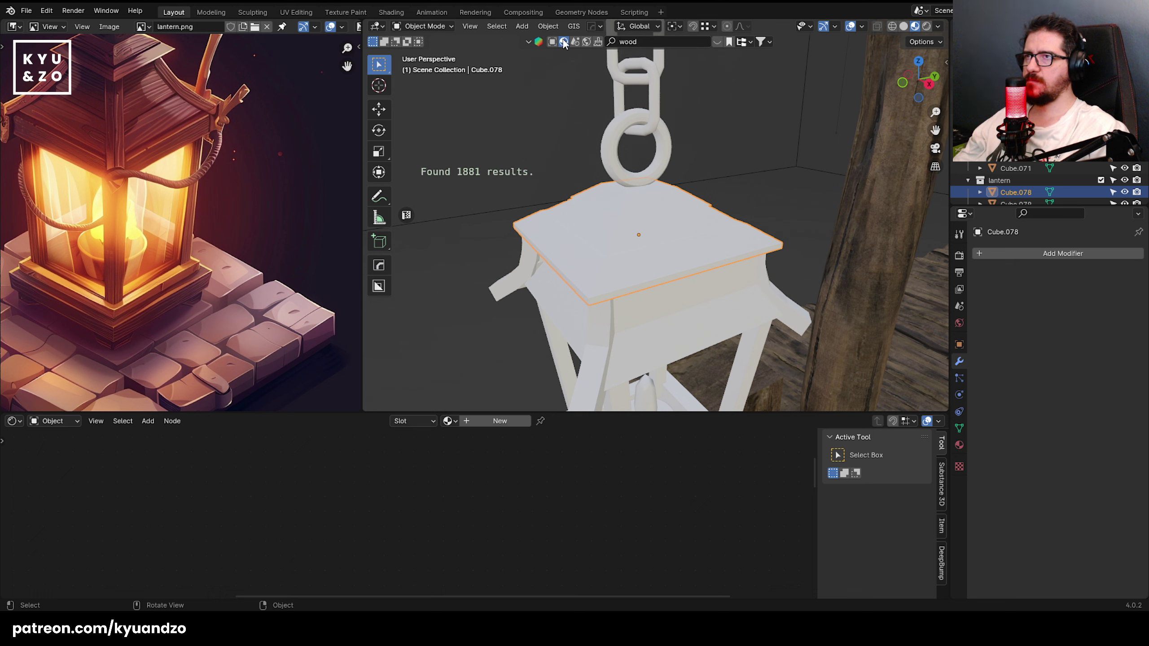
click(538, 41)
click(651, 42)
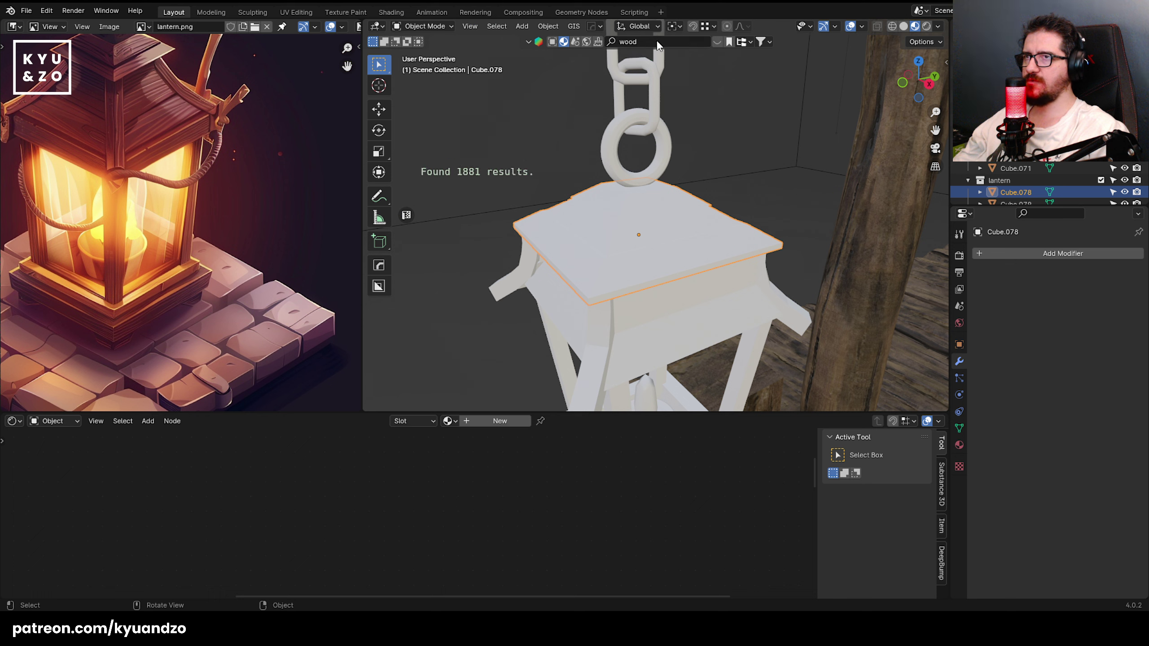
mouse_move(644, 121)
scroll(644, 120, down, 8)
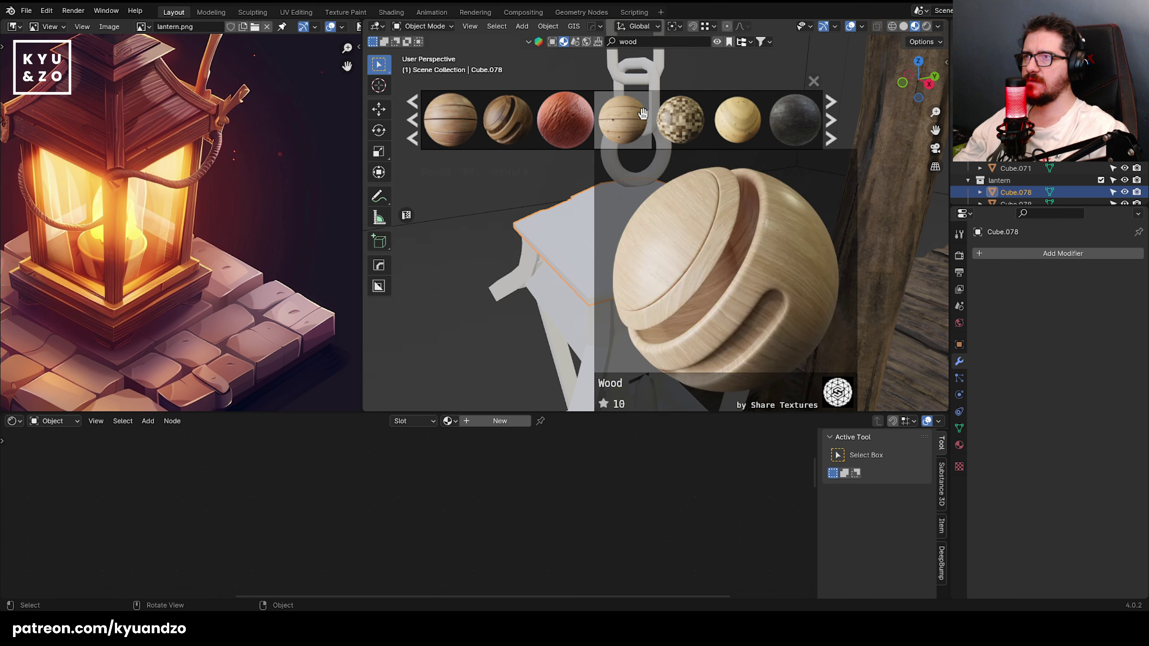
mouse_move(522, 128)
drag(519, 126, 607, 264)
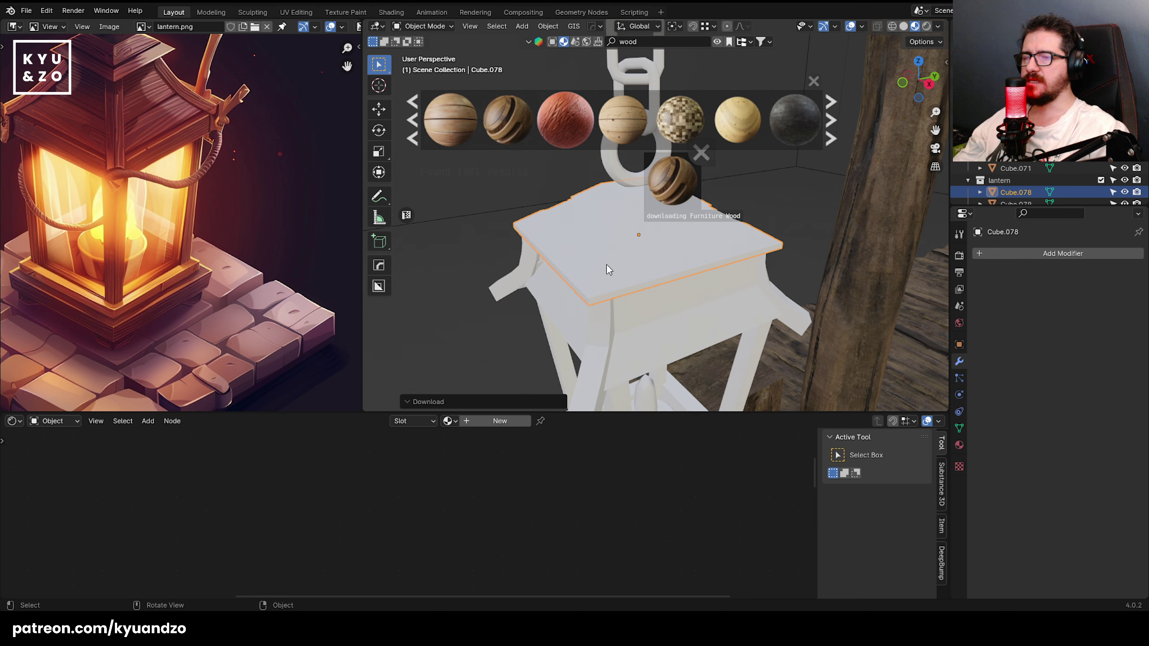
click(520, 201)
click(620, 239)
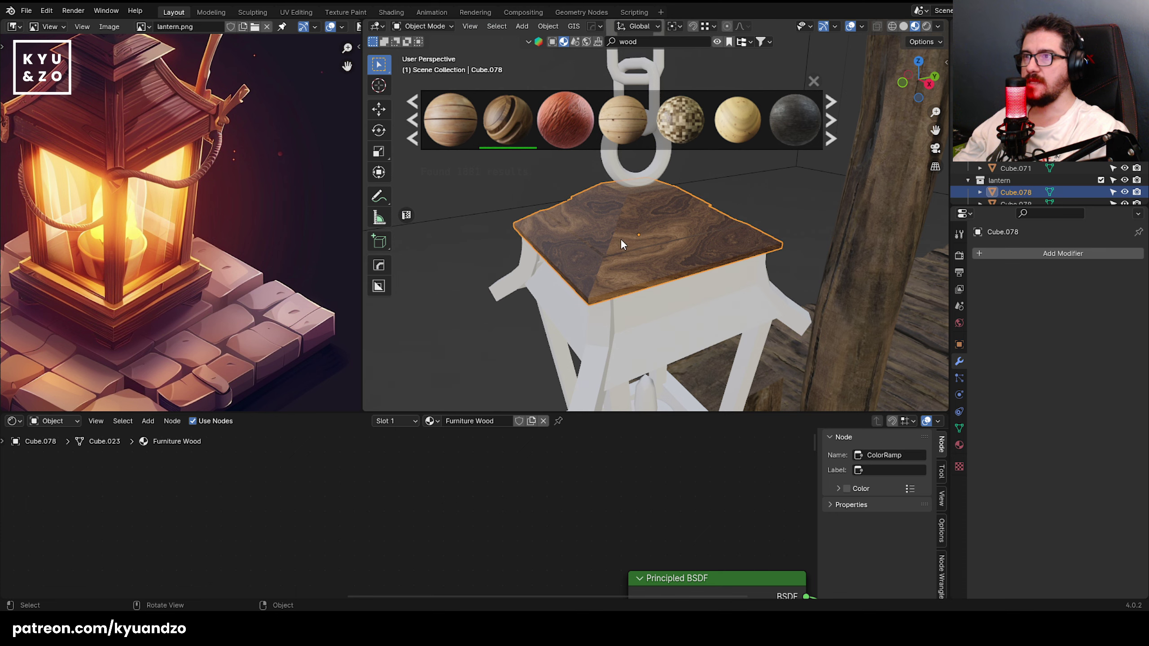
- Close the library results and link the roof's material to the lantern's visible panels, corner brackets, posts and base
scroll(625, 245, down, 4)
scroll(629, 249, up, 2)
mouse_move(629, 249)
shift+middle_down()
mouse_move(620, 194)
mouse_move(617, 253)
shift+middle_up()
scroll(619, 194, up, 1)
click(611, 217)
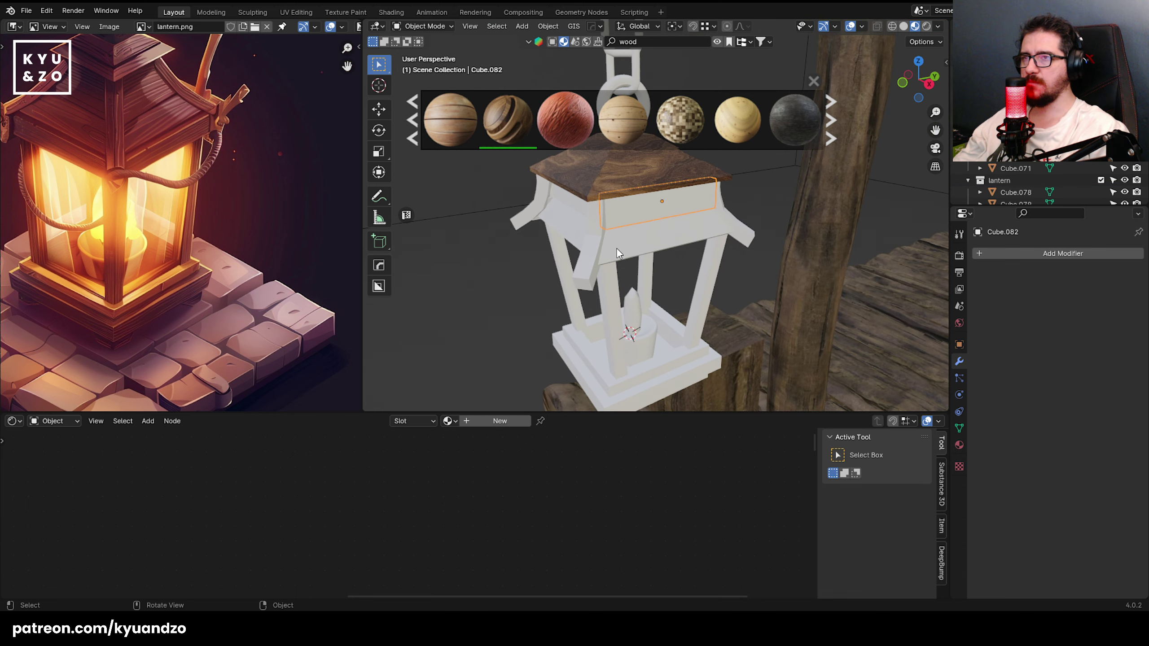
middle_drag(710, 295, 694, 293)
click(817, 86)
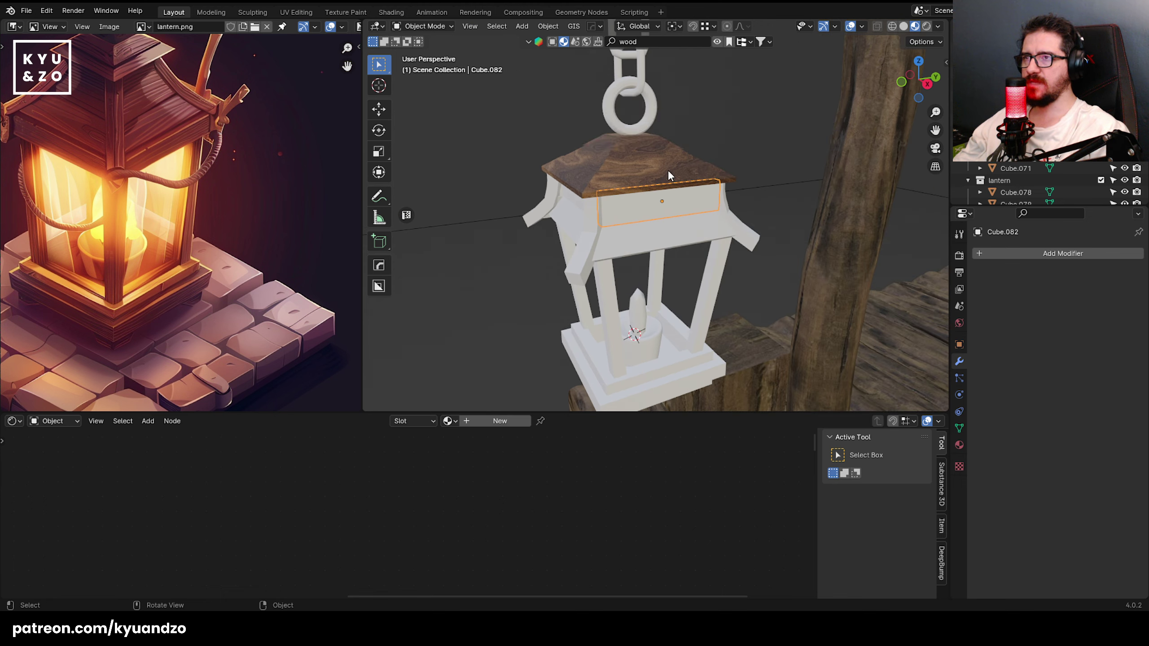
click(596, 183)
mouse_move(596, 183)
middle_down()
mouse_move(583, 201)
mouse_move(621, 178)
mouse_move(596, 201)
middle_up()
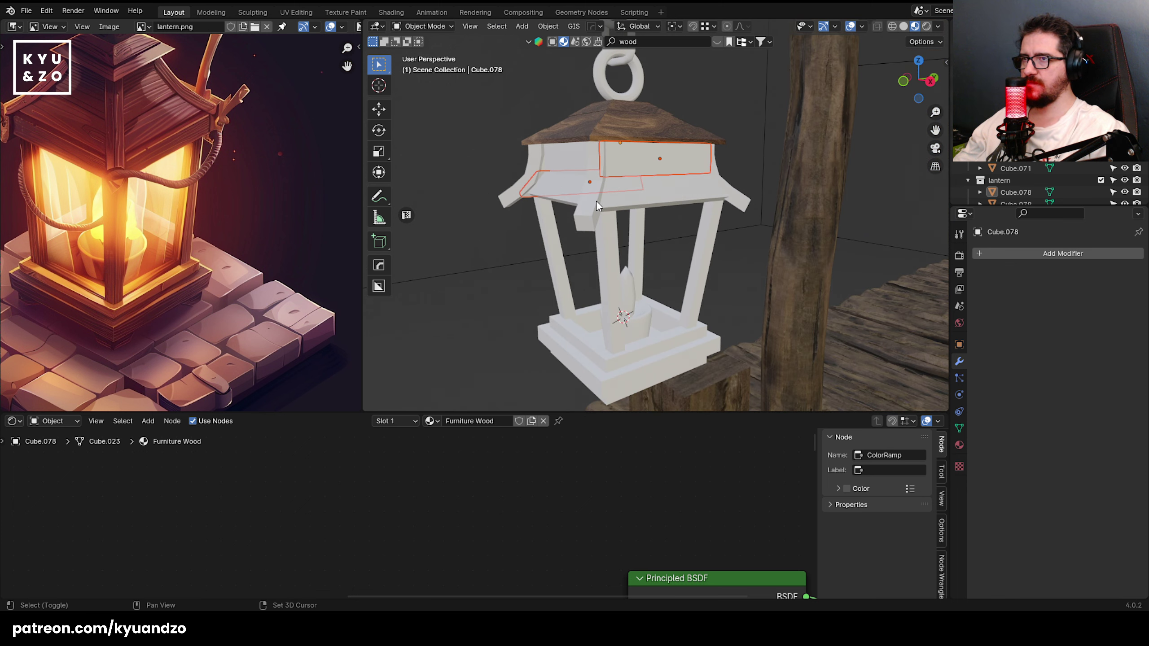
click(596, 201)
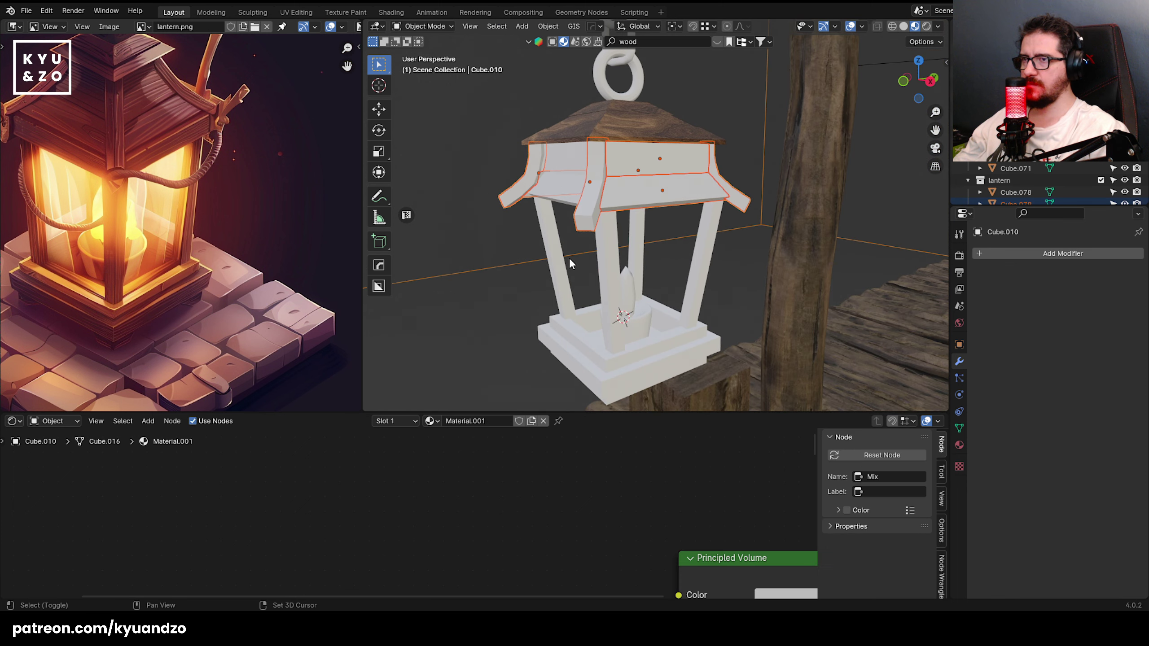
shift+click(577, 364)
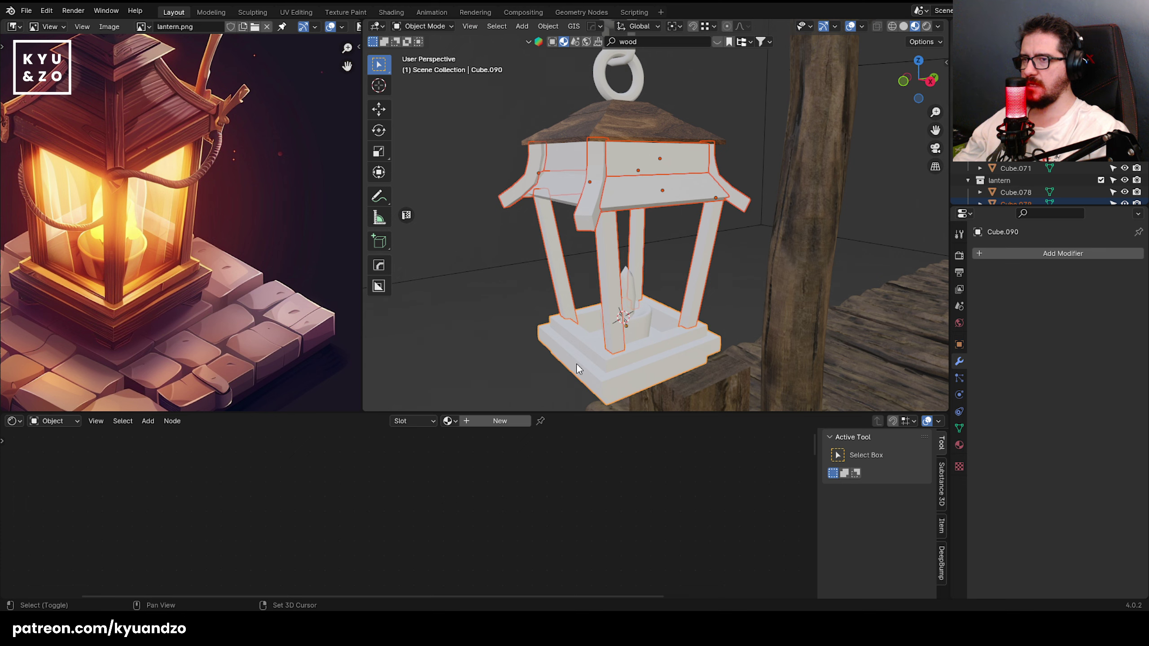
key(ctrl+l)
click(635, 129)
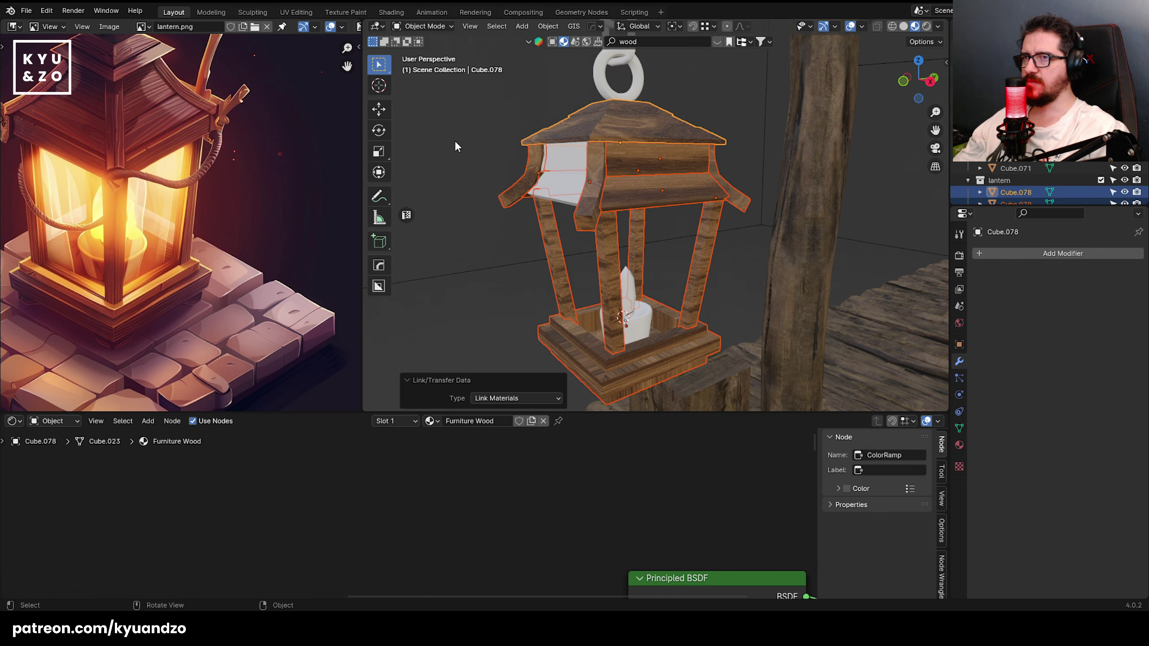
- Link the roof's Furniture Wood material to the remaining white panels under the lantern's roof
click(564, 166)
shift+click(554, 184)
middle_drag(552, 178, 625, 212)
shift+click(497, 174)
shift+click(509, 146)
key(ctrl+l)
click(517, 141)
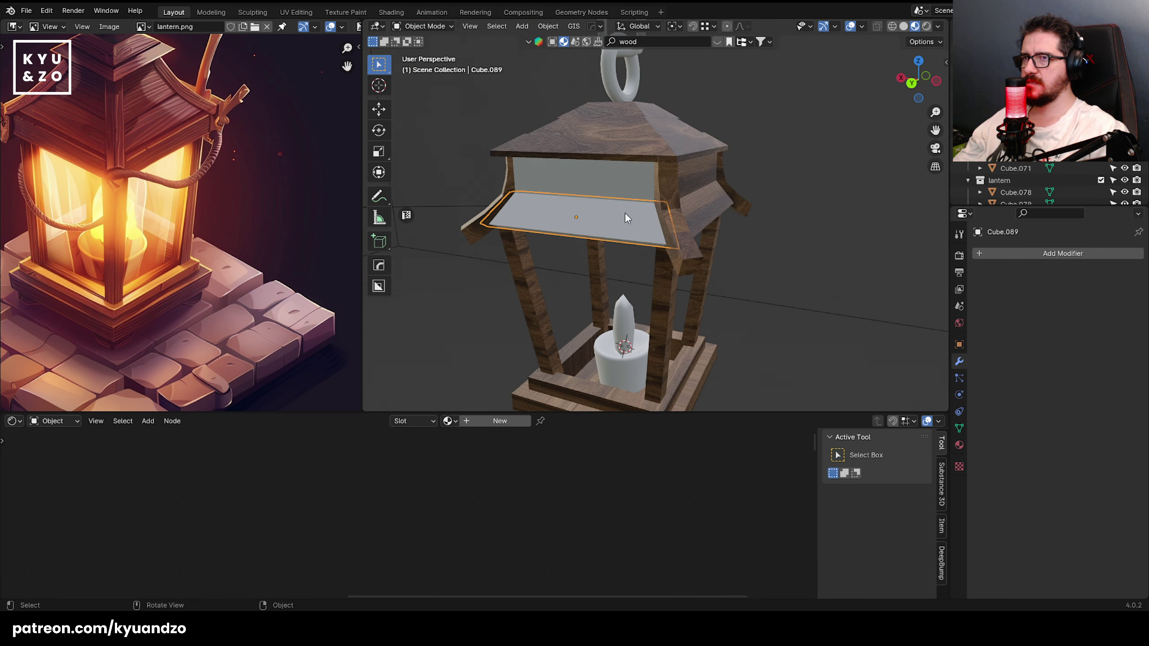
key(ctrl+l)
click(621, 109)
- Save the scene file sea.blend
middle_drag(723, 154, 627, 201)
scroll(646, 158, down, 5)
scroll(640, 161, up, 2)
key(ctrl+s)
scroll(626, 201, up, 2)
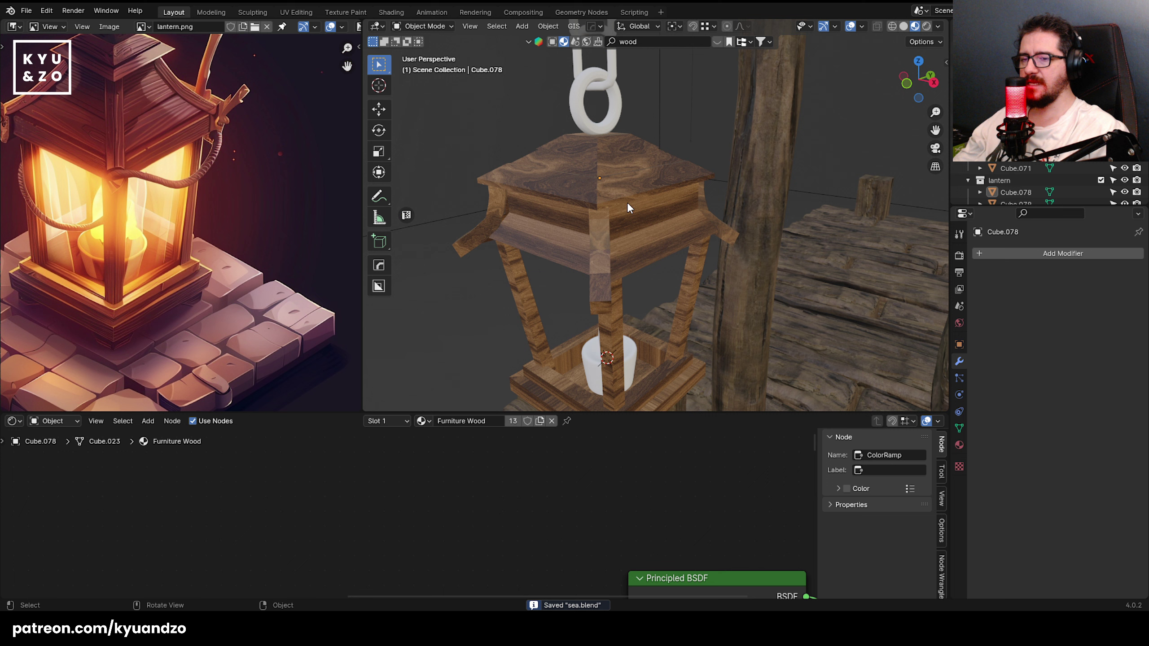
- Browse the asset library's wood materials, scenes and HDRs, close the results and return to the material category
click(538, 42)
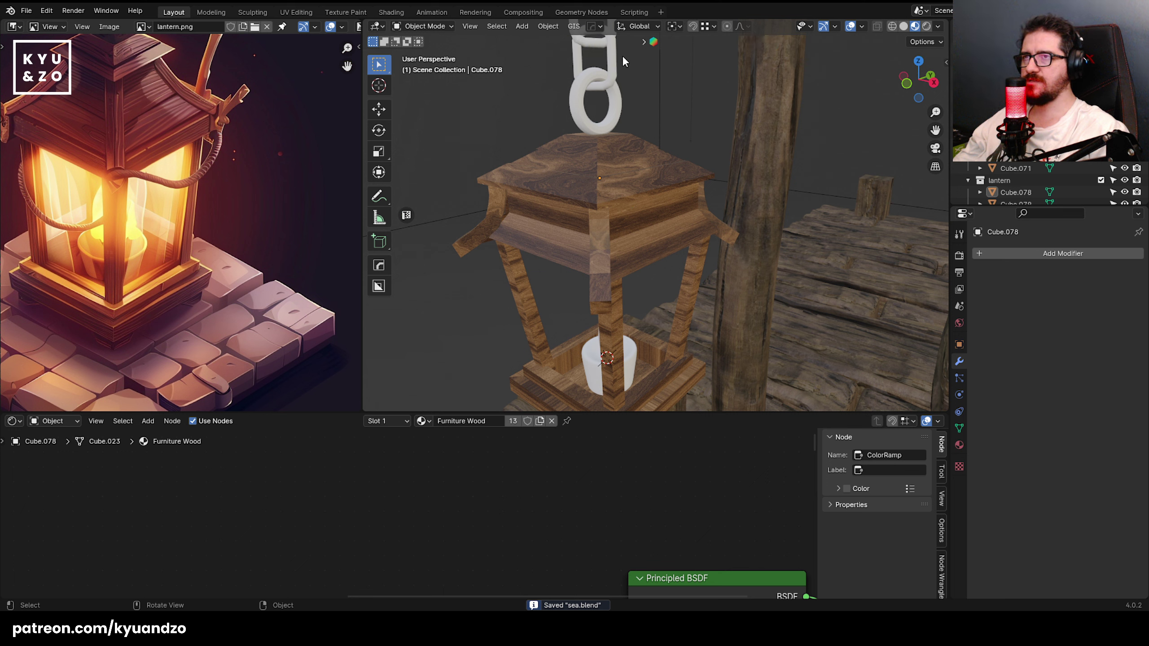
click(653, 42)
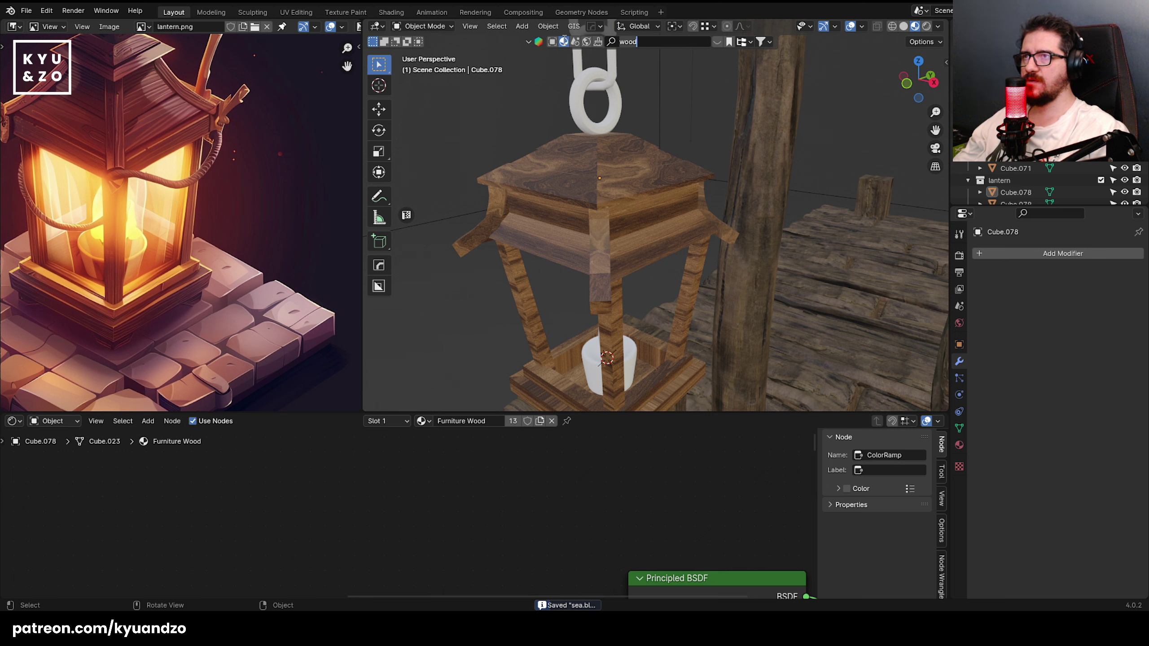
key(Return)
mouse_move(592, 123)
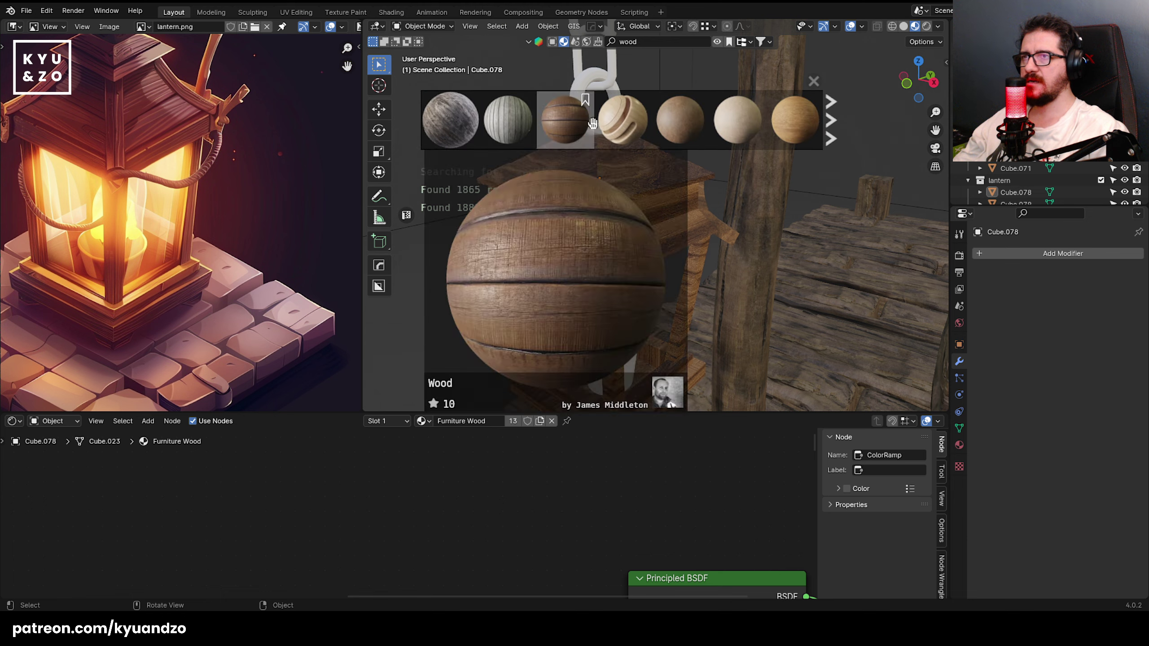
click(575, 42)
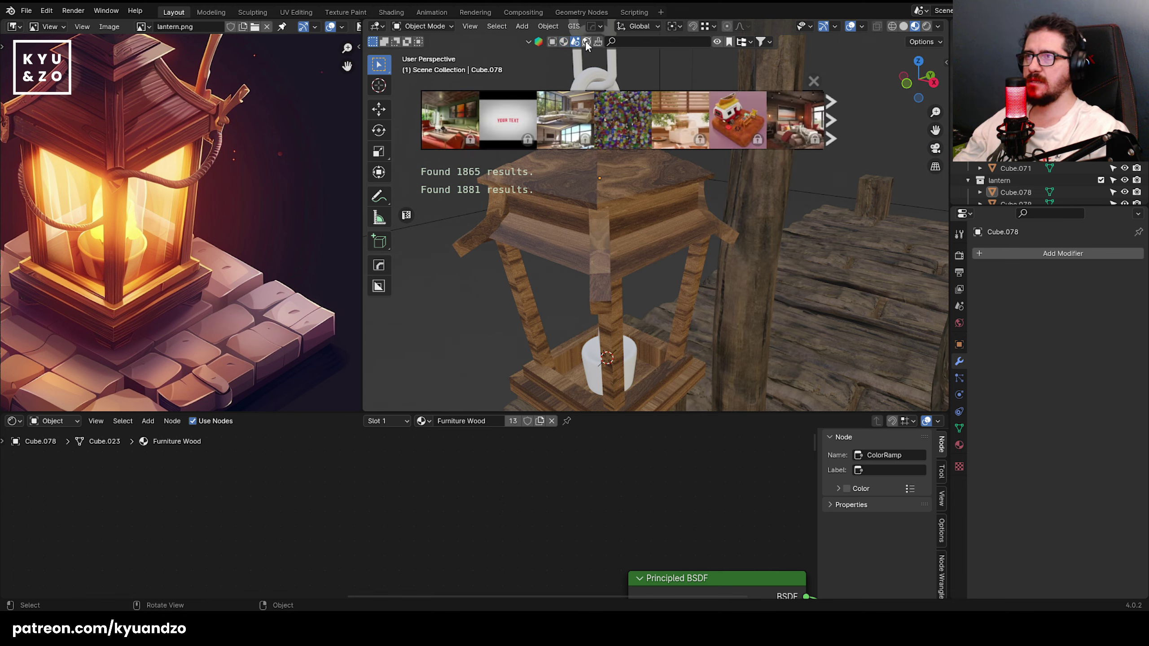
mouse_move(571, 132)
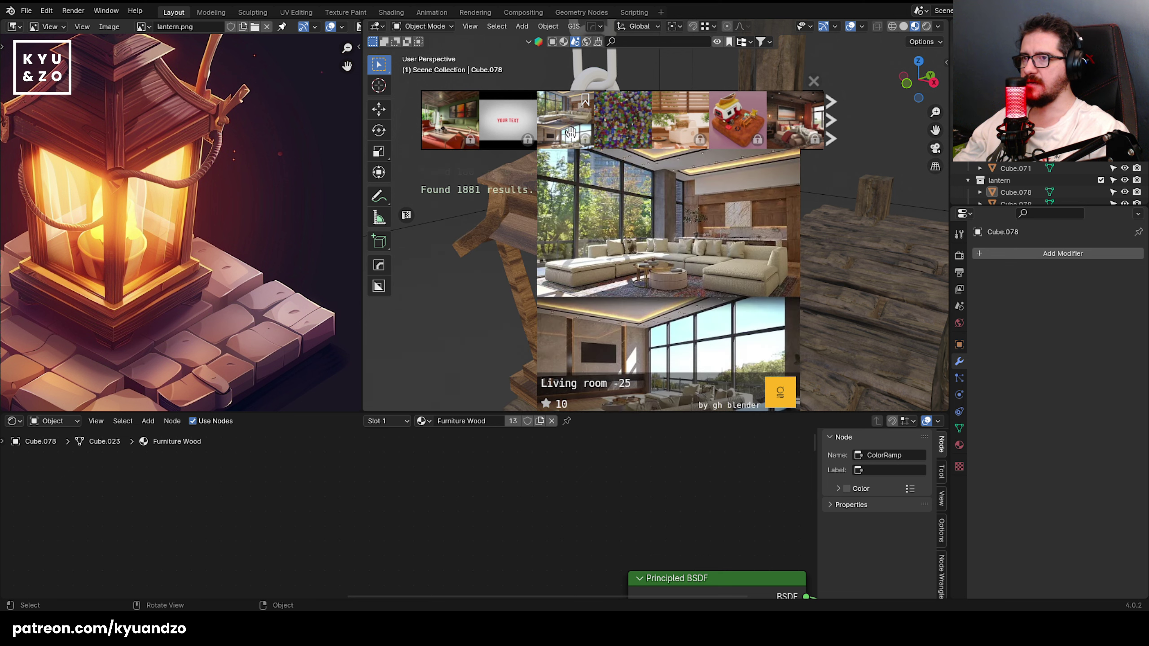
click(586, 42)
mouse_move(641, 136)
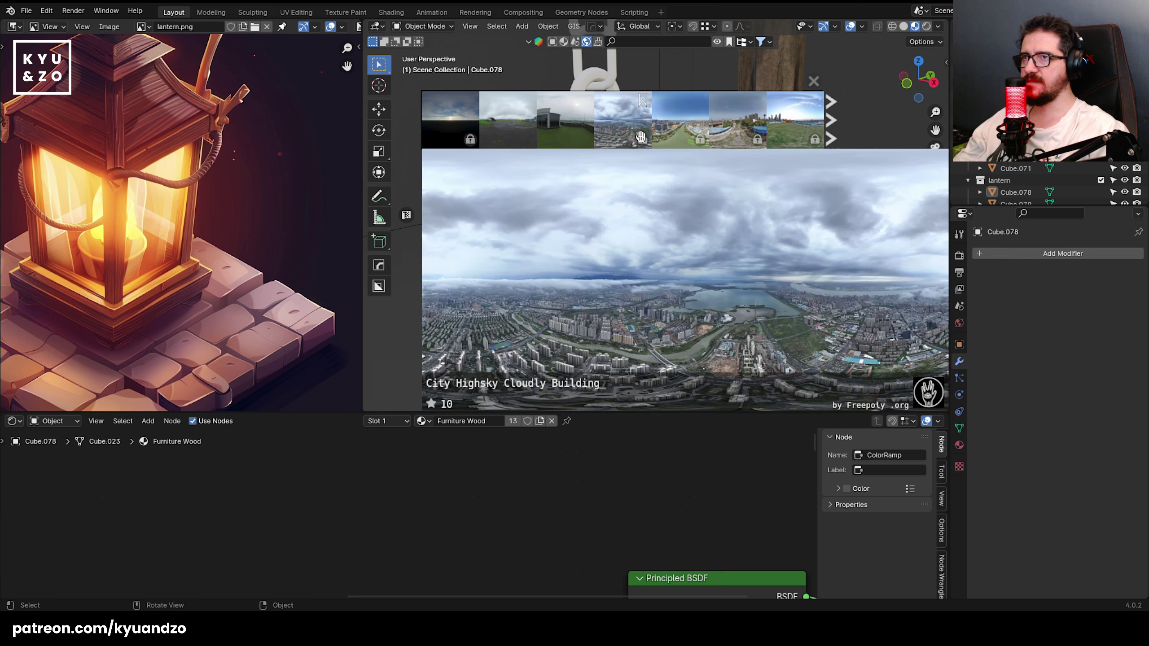
mouse_move(709, 130)
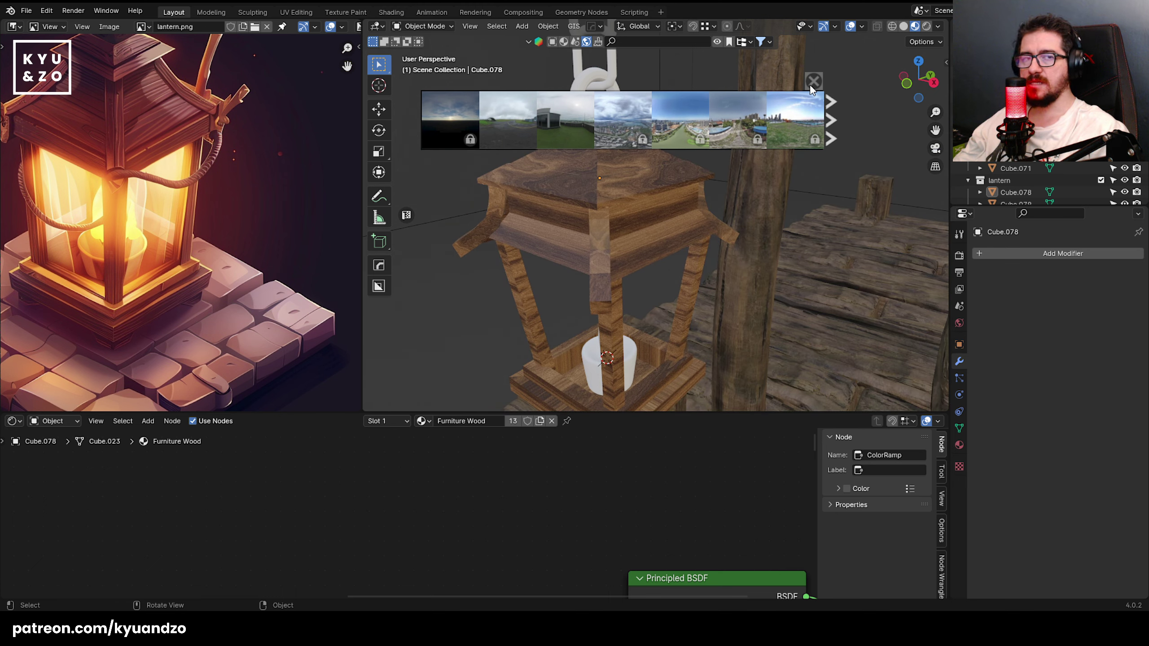
click(814, 82)
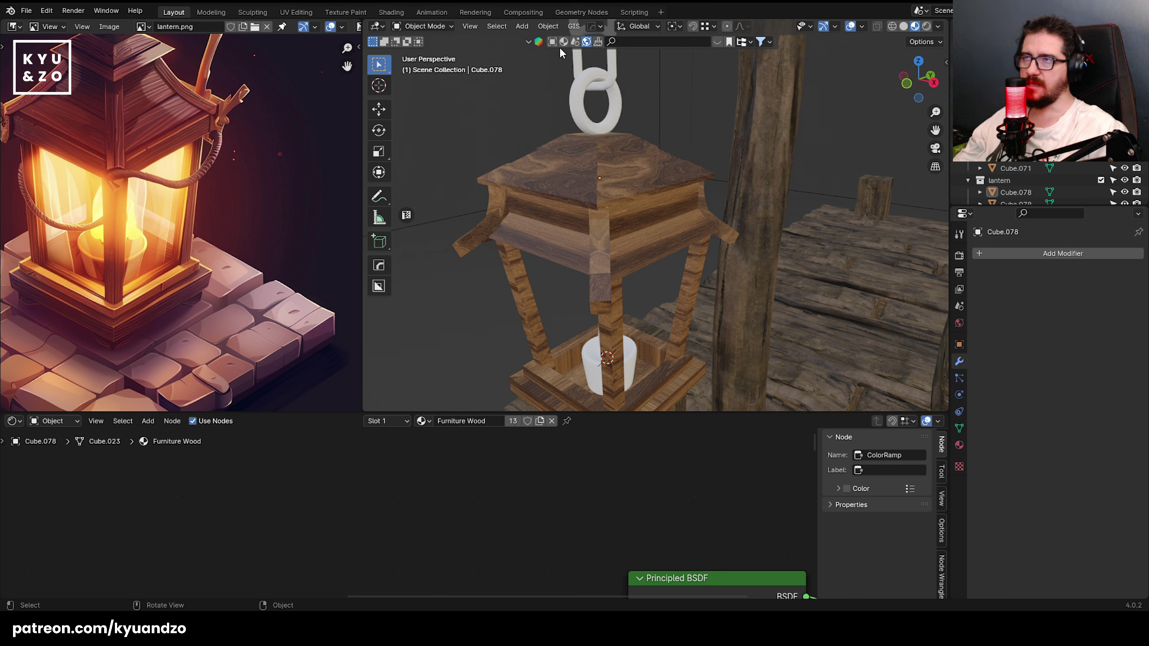
click(561, 44)
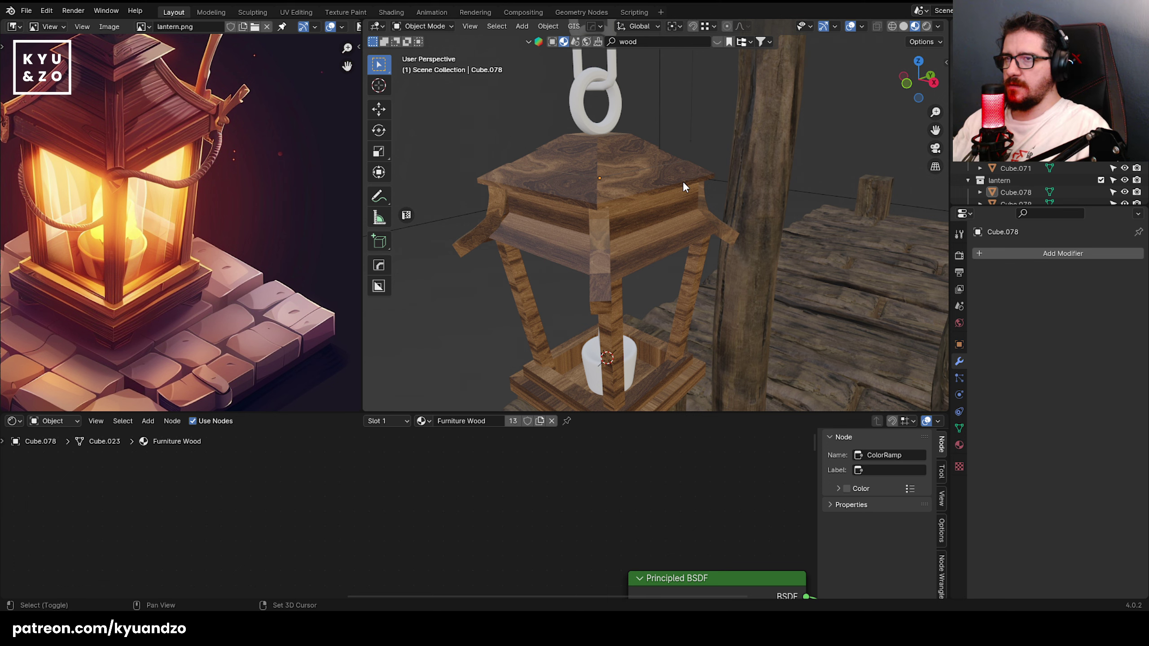
- Select the white ring above the lantern's roof and search the library materials for metal
shift+middle_drag(655, 182, 653, 242)
click(653, 243)
shift+middle_drag(601, 188, 620, 241)
click(619, 241)
shift+middle_drag(588, 164, 634, 234)
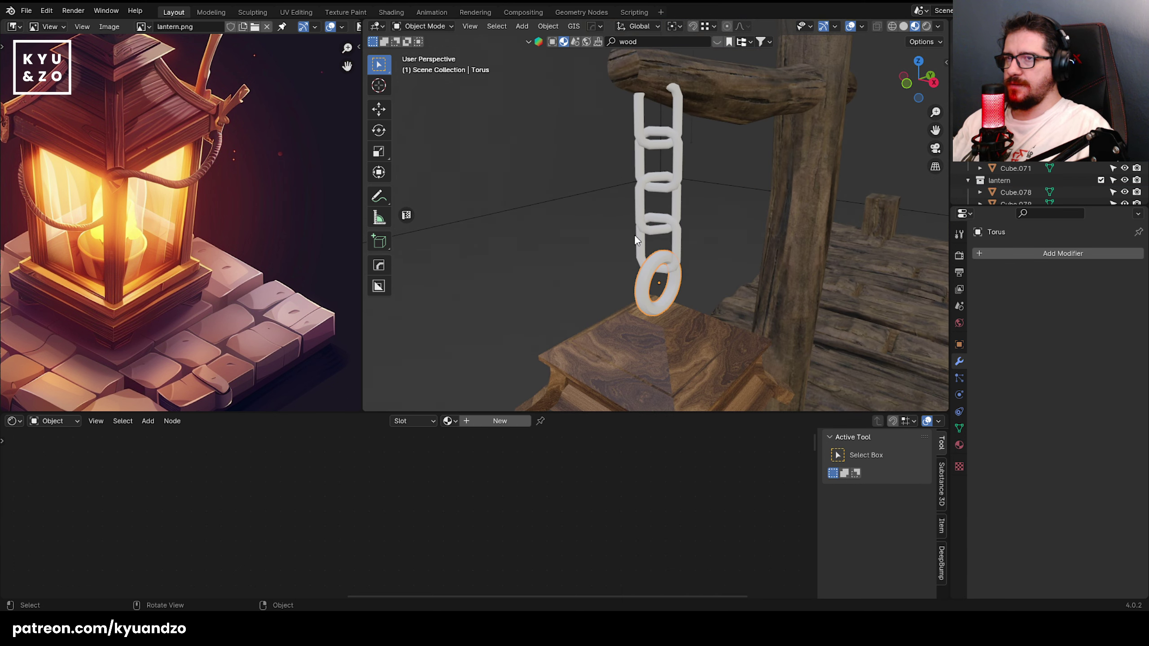
scroll(634, 235, up, 2)
click(636, 41)
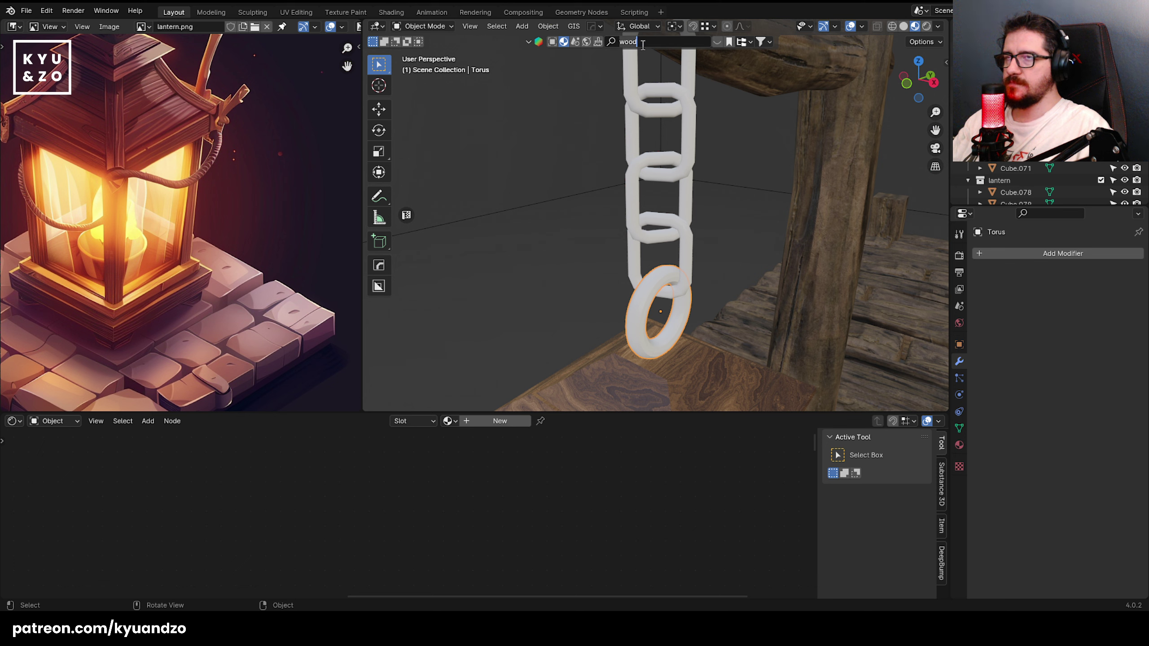
text(metal)
key(Return)
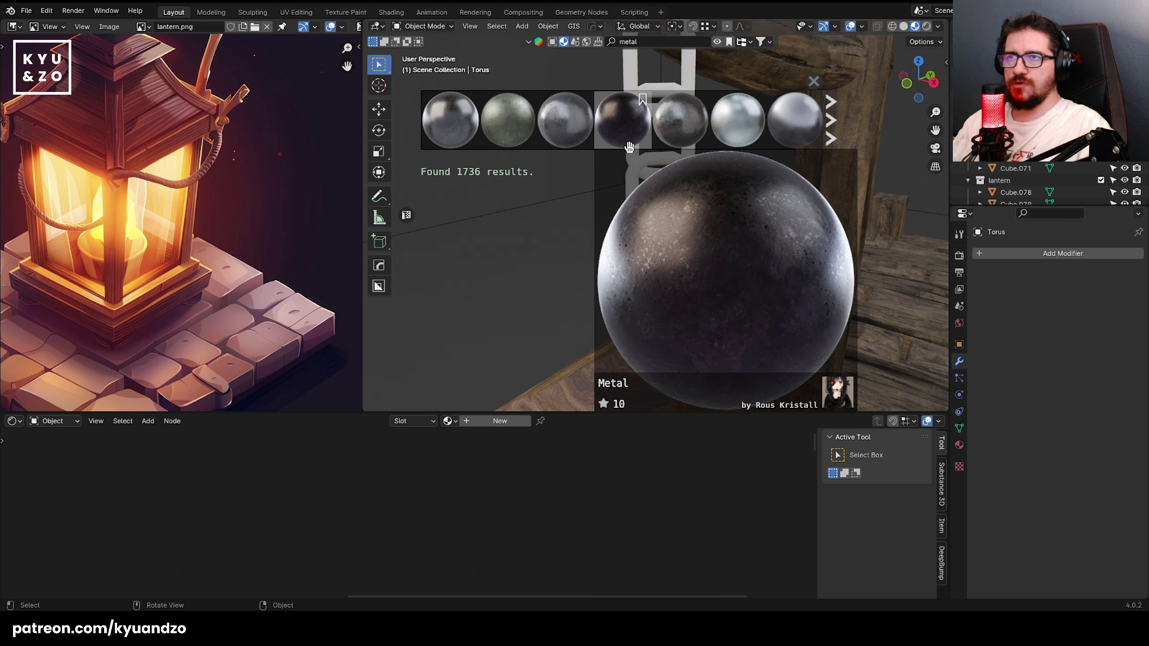
- Compare the metal search results and apply the dark Metal material to the lantern's hanging chain links
mouse_move(600, 130)
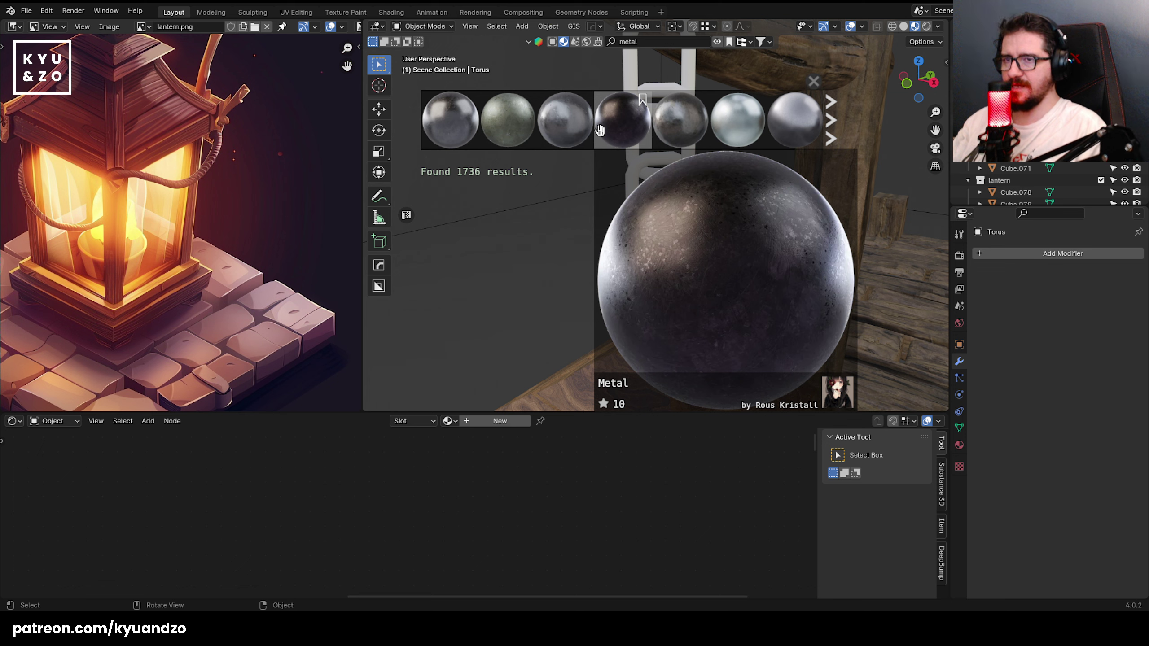
mouse_move(496, 128)
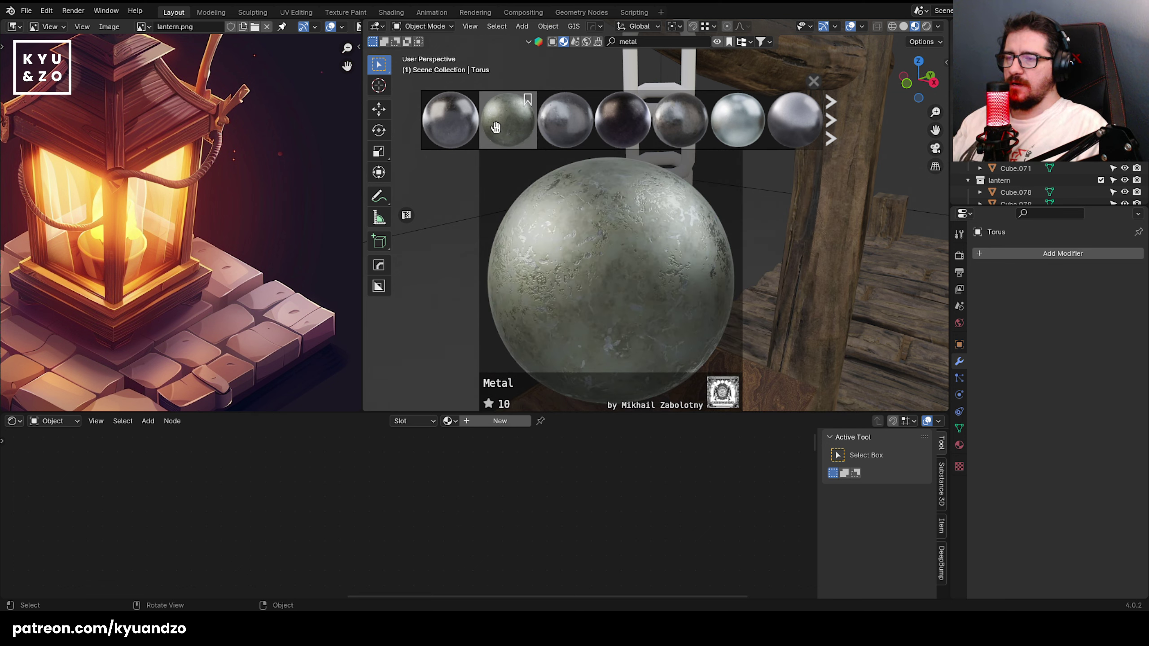
mouse_move(642, 138)
mouse_move(551, 128)
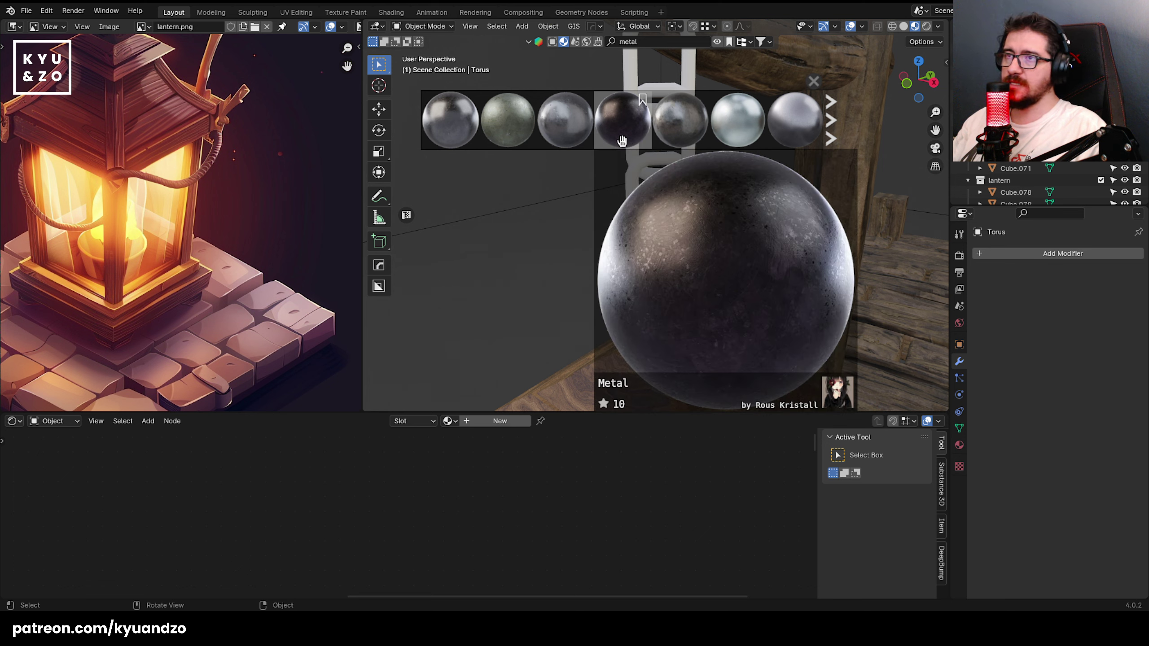
scroll(613, 123, down, 2)
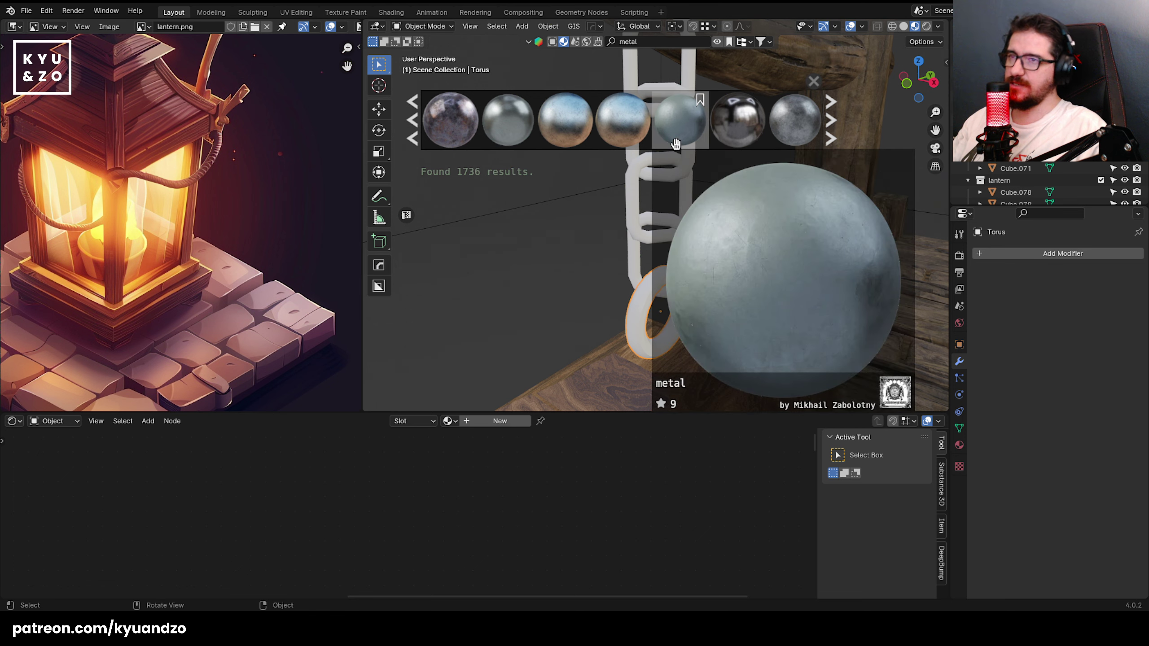
mouse_move(452, 127)
scroll(452, 126, up, 2)
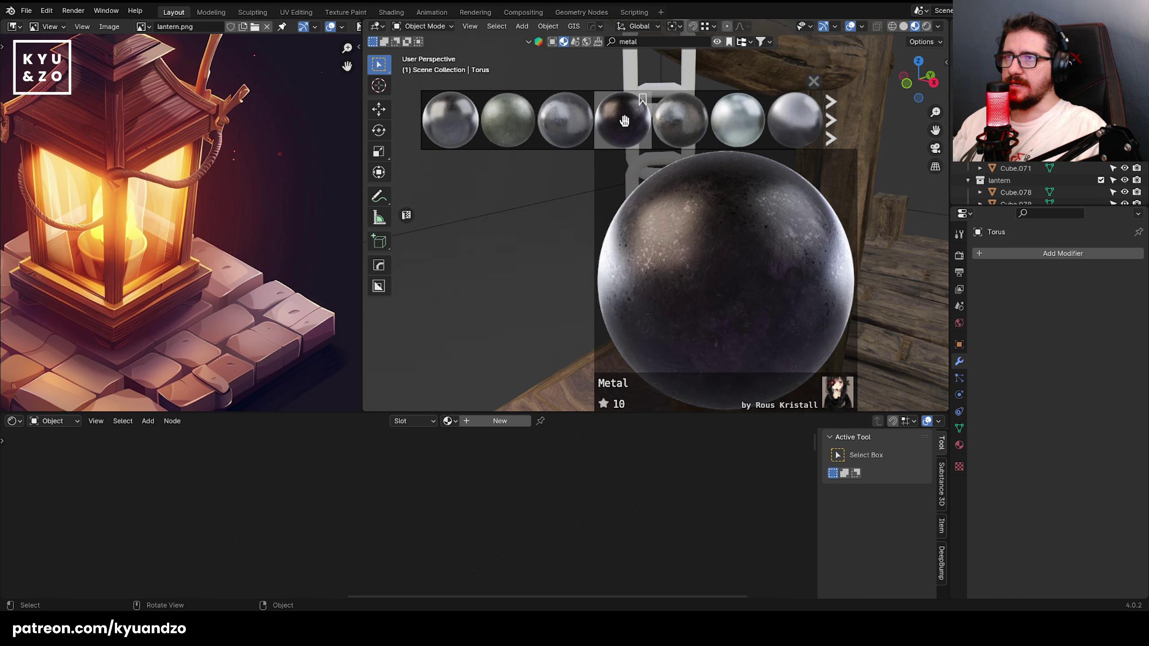
drag(622, 121, 630, 349)
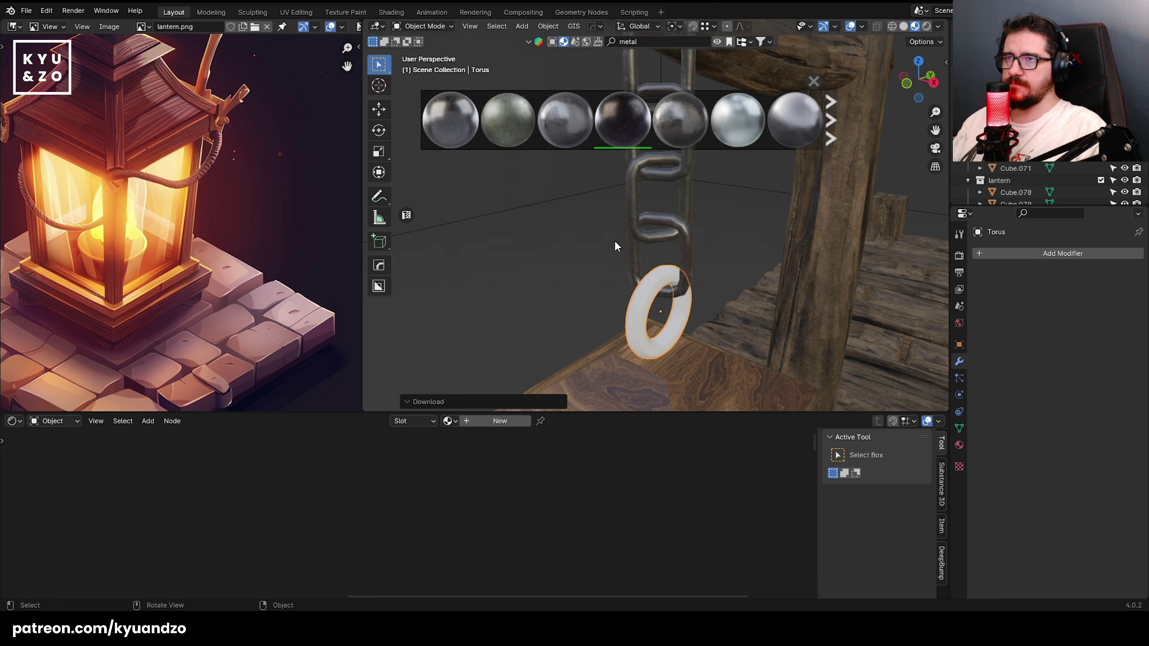
scroll(639, 262, down, 3)
scroll(650, 257, up, 5)
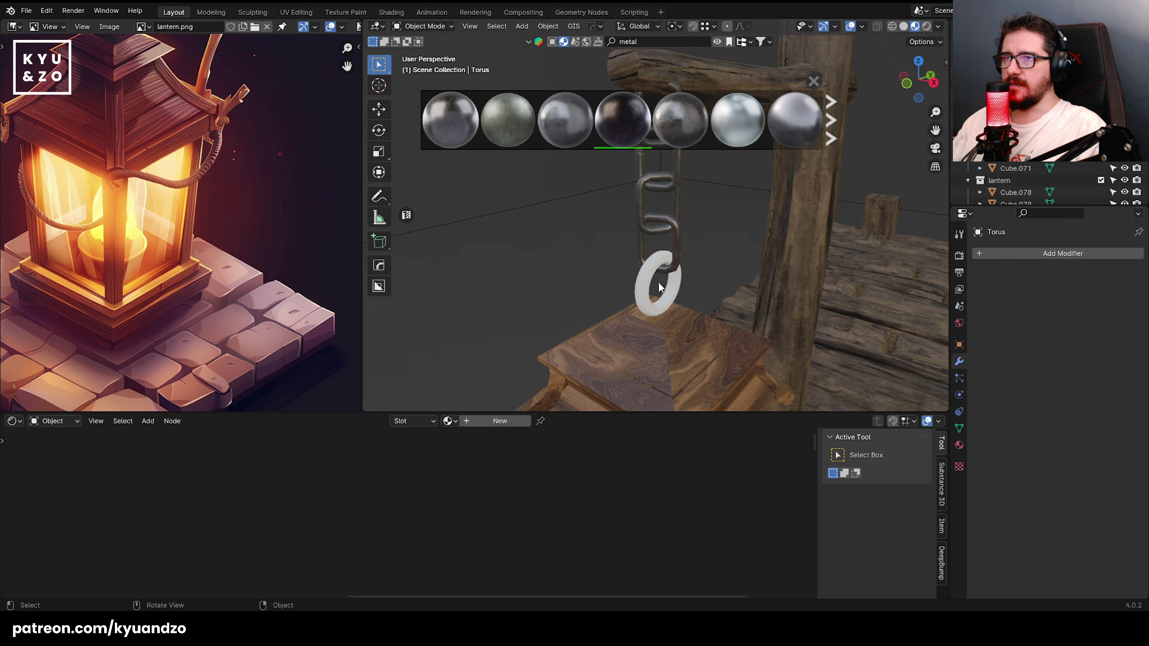
scroll(649, 275, up, 2)
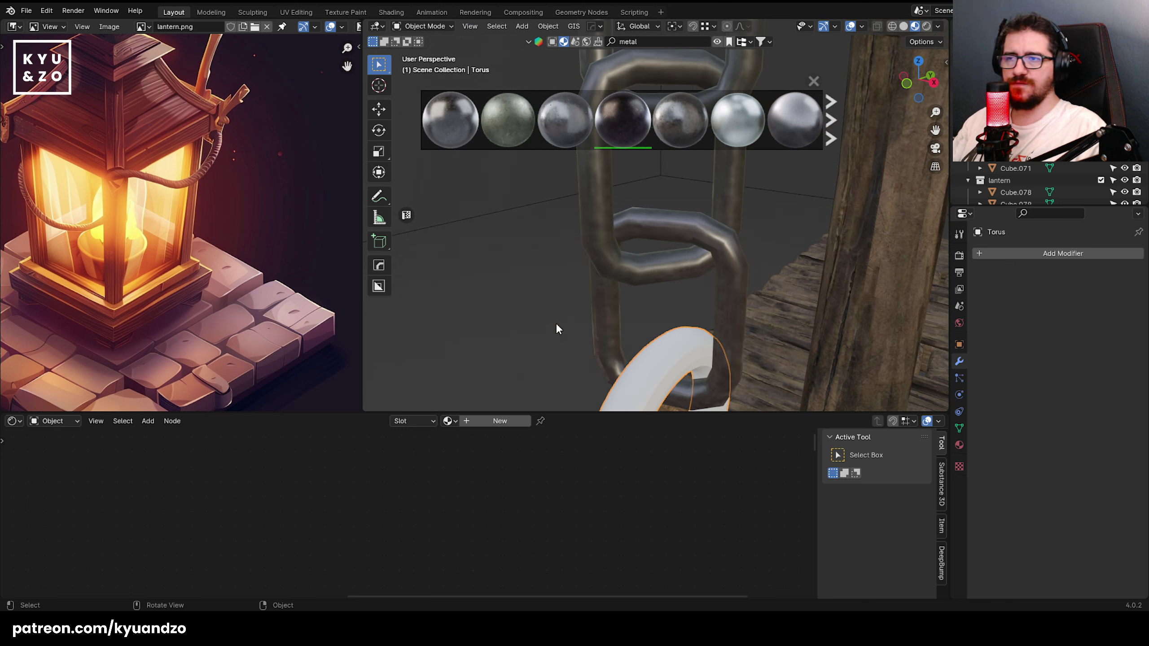
mouse_move(622, 120)
scroll(608, 124, down, 5)
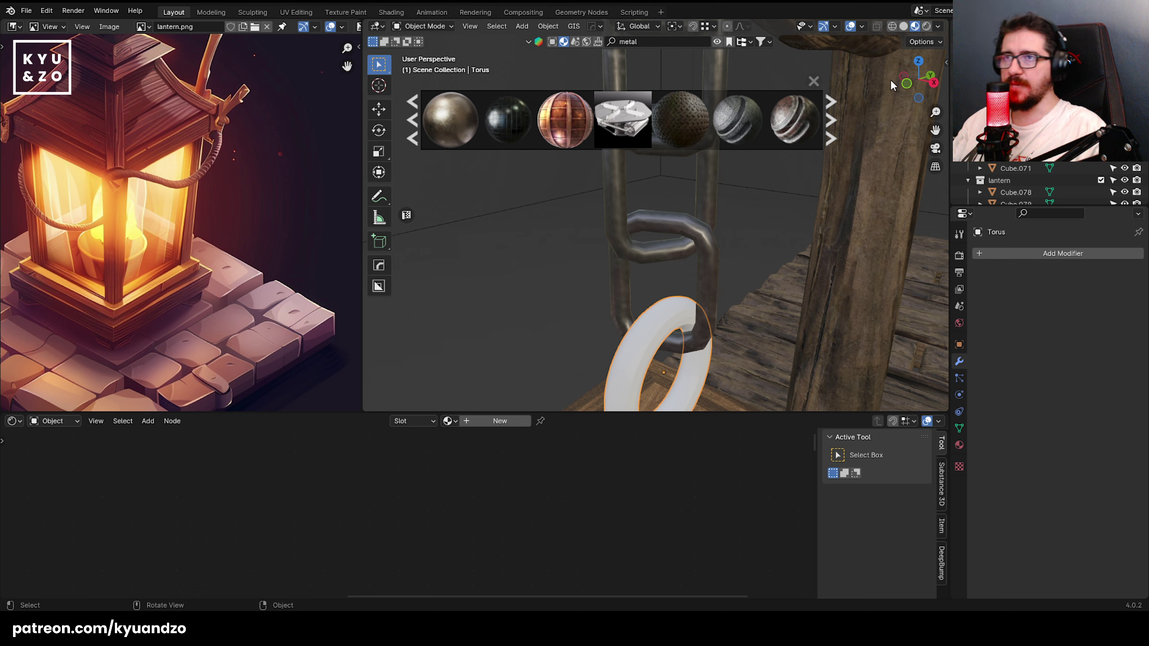
mouse_move(772, 131)
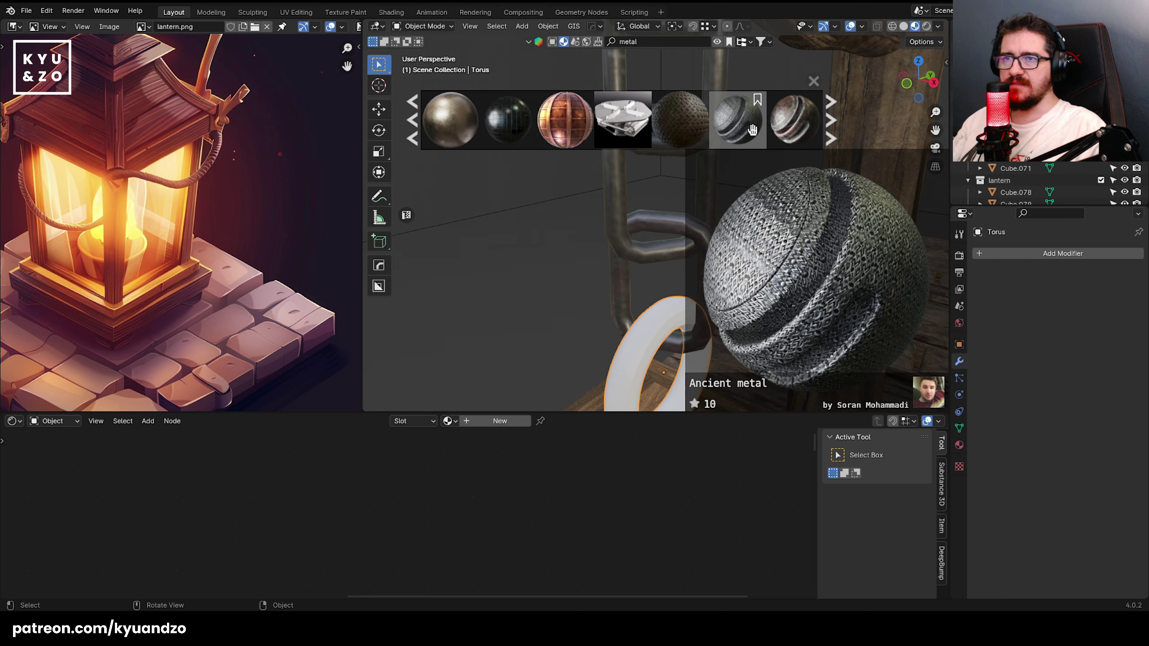
- Set the Normal Map strength of the chain's Dark iron material to 2.300
click(623, 289)
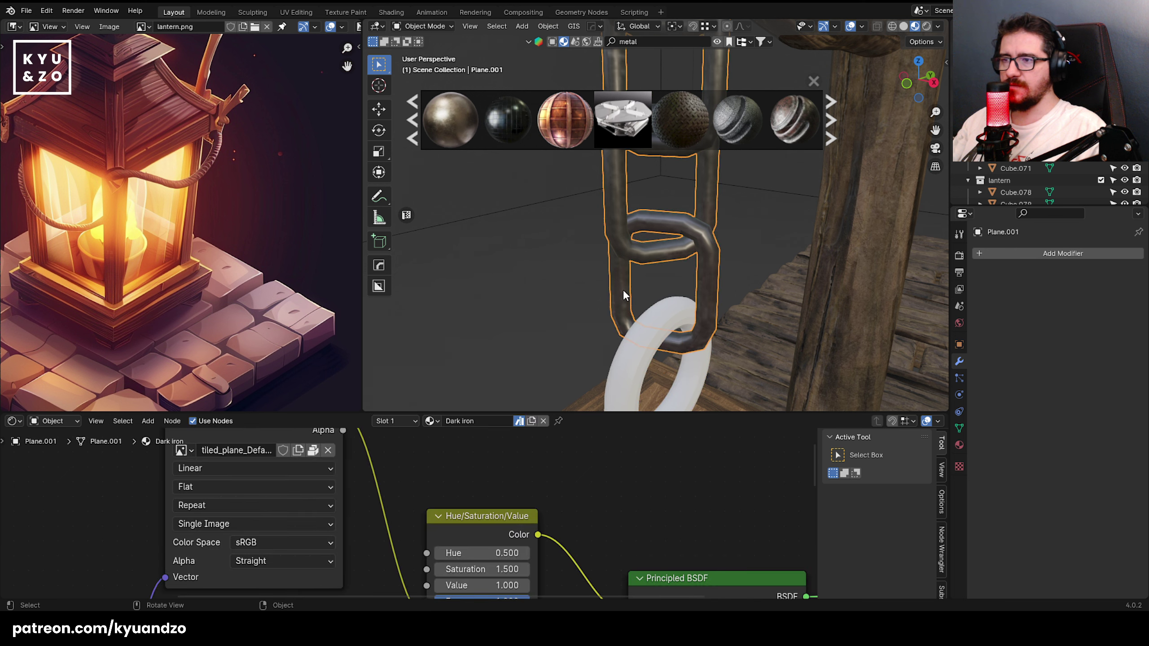
scroll(547, 528, down, 1)
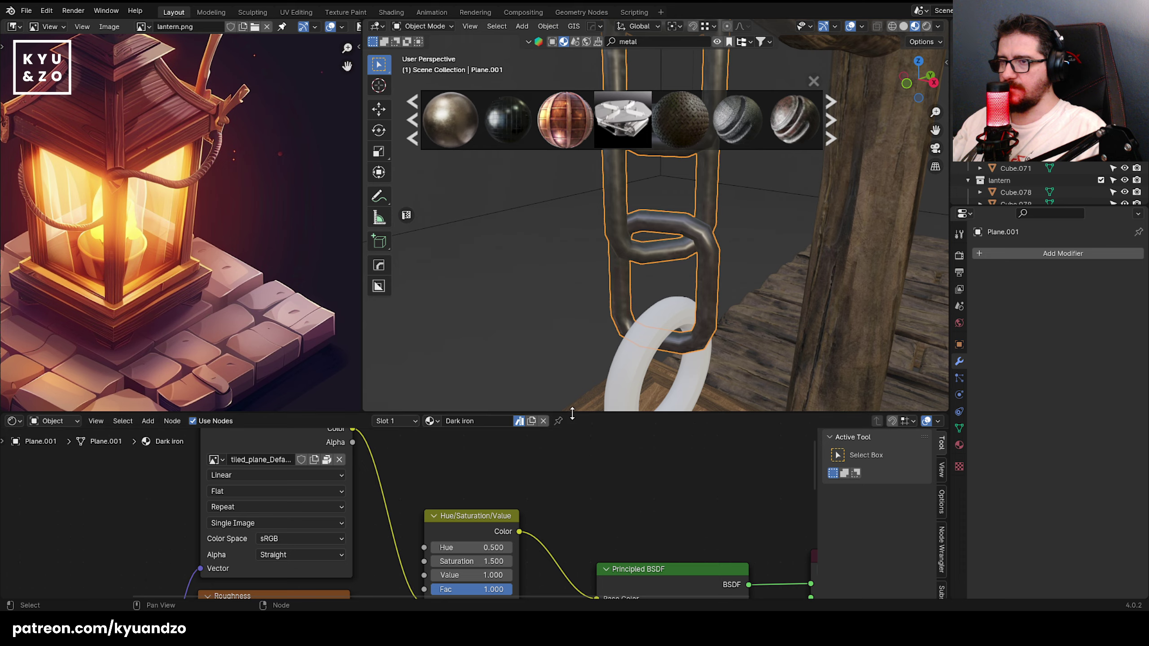
drag(567, 414, 567, 264)
key(Home)
scroll(504, 565, up, 2)
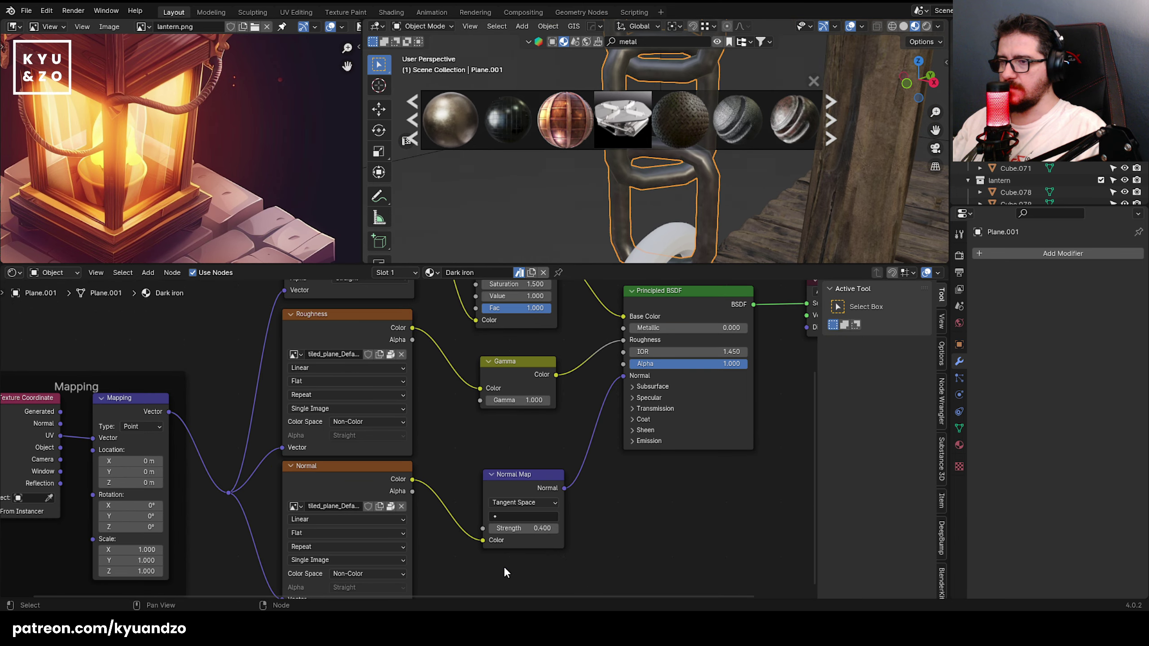
mouse_move(558, 543)
mouse_down()
mouse_move(601, 543)
mouse_move(568, 543)
mouse_up()
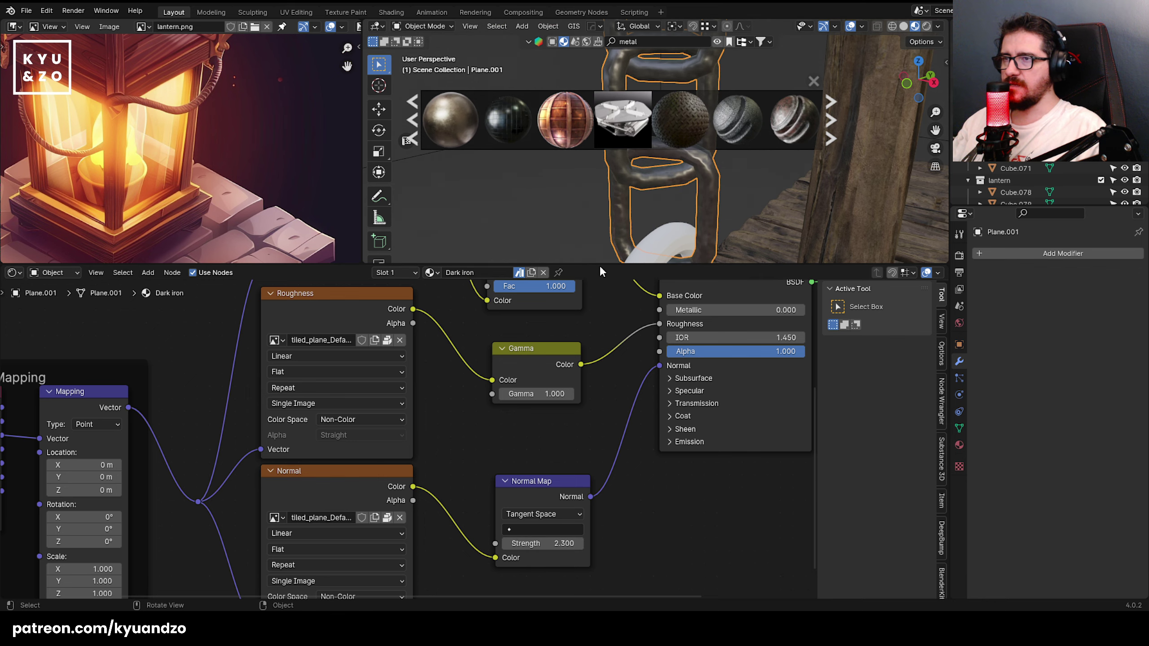
drag(600, 265, 596, 448)
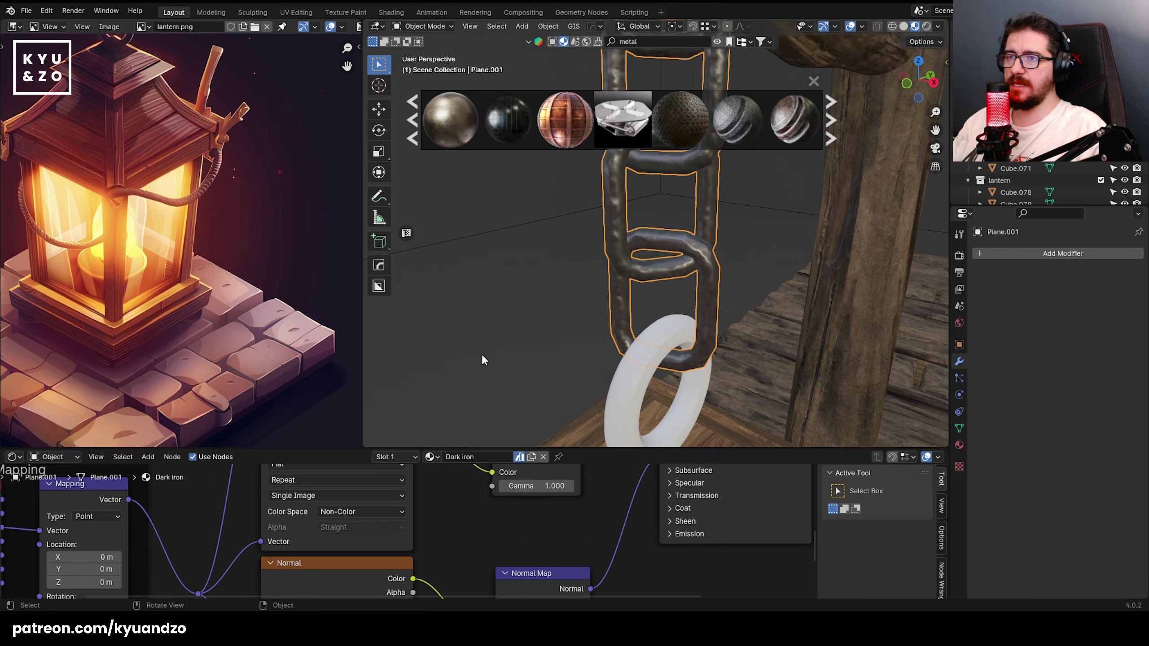
- Link the chain's Dark iron material to the ring above the roof and inspect its surface up close
key(ctrl+l)
click(613, 294)
click(612, 357)
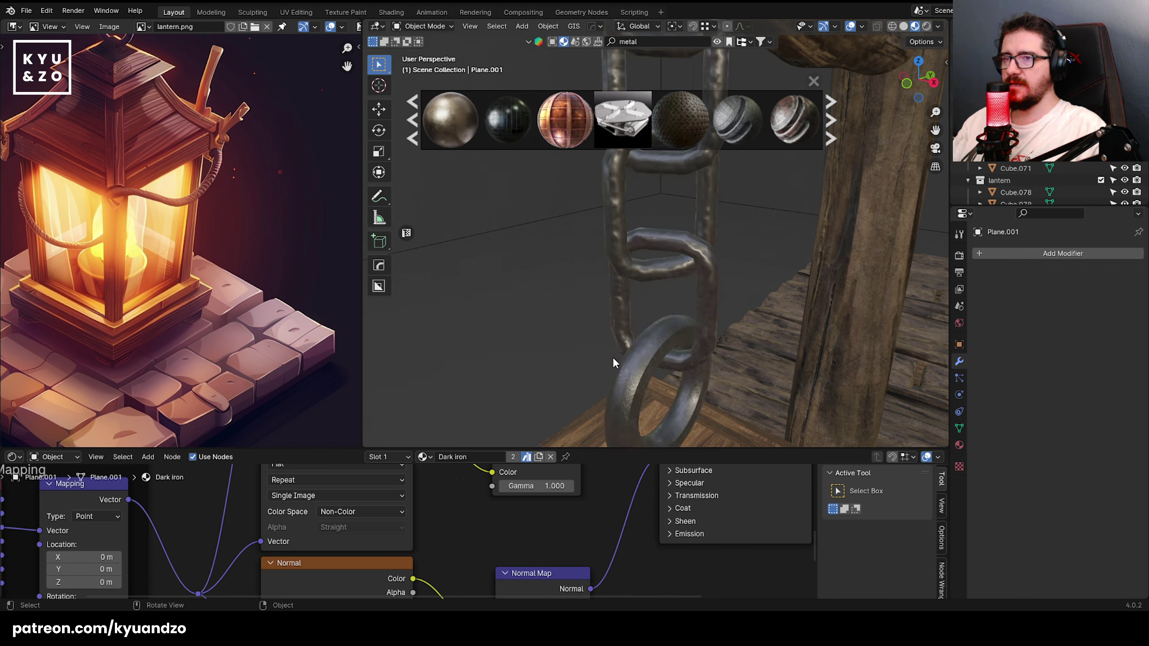
scroll(610, 380, down, 12)
scroll(605, 376, up, 12)
scroll(606, 372, up, 6)
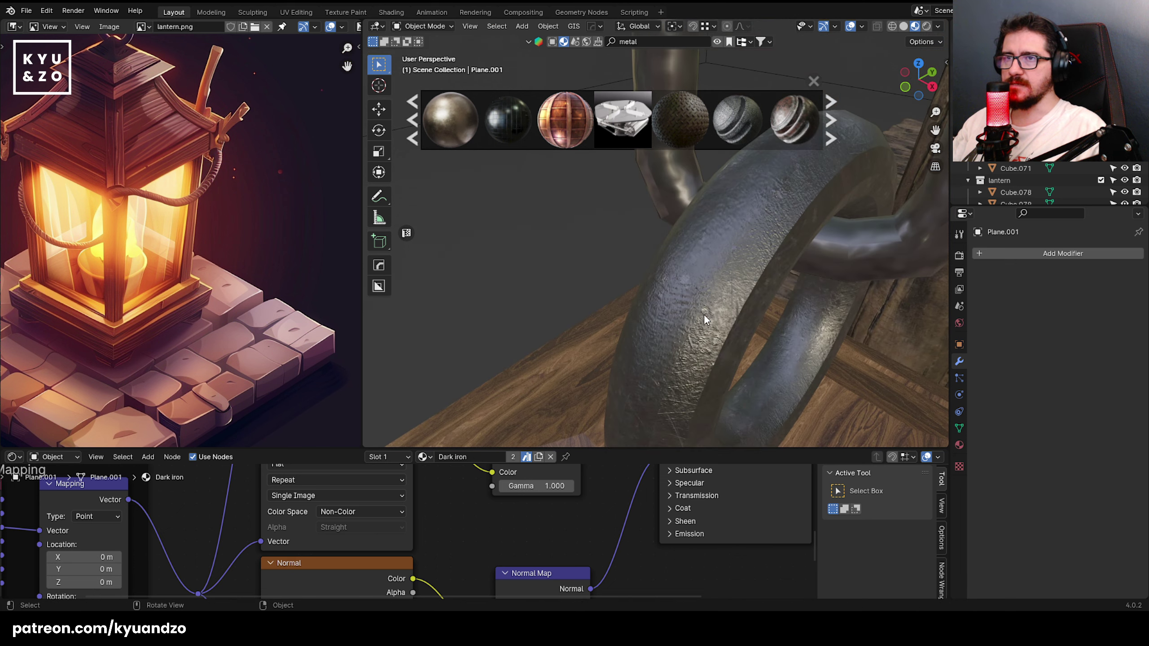
scroll(705, 315, down, 5)
- Unwrap all the chain links' faces with Cube Projection and check the metal texture on them
key(shift+grave)
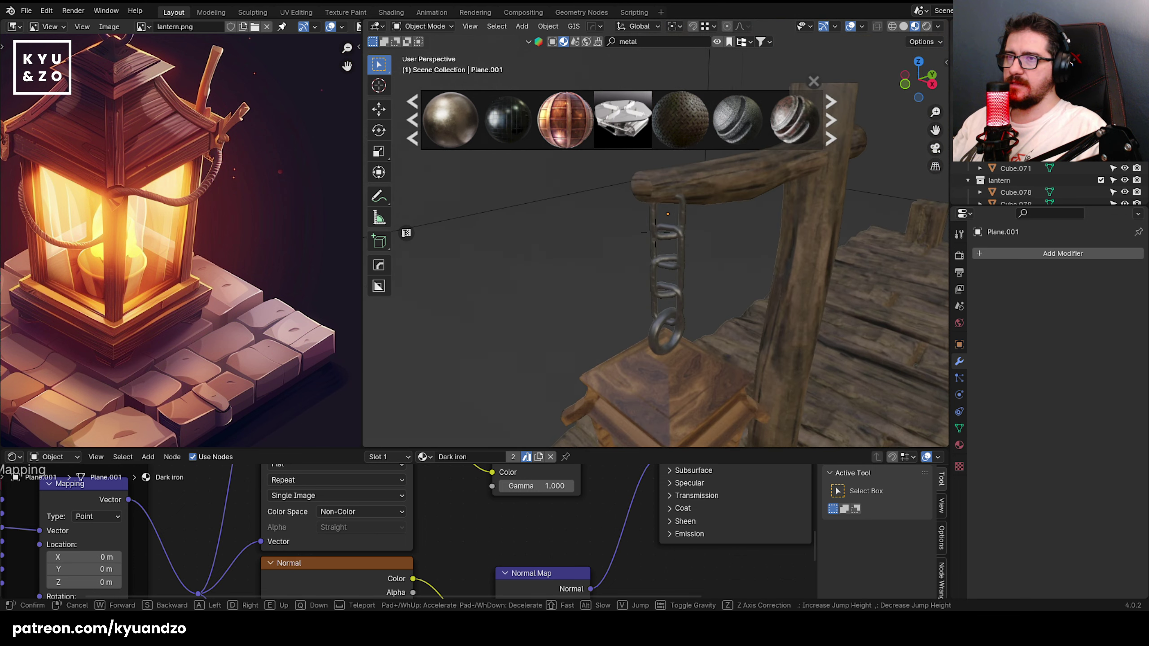
key(w)
click(684, 332)
click(646, 270)
key(Tab)
key(u)
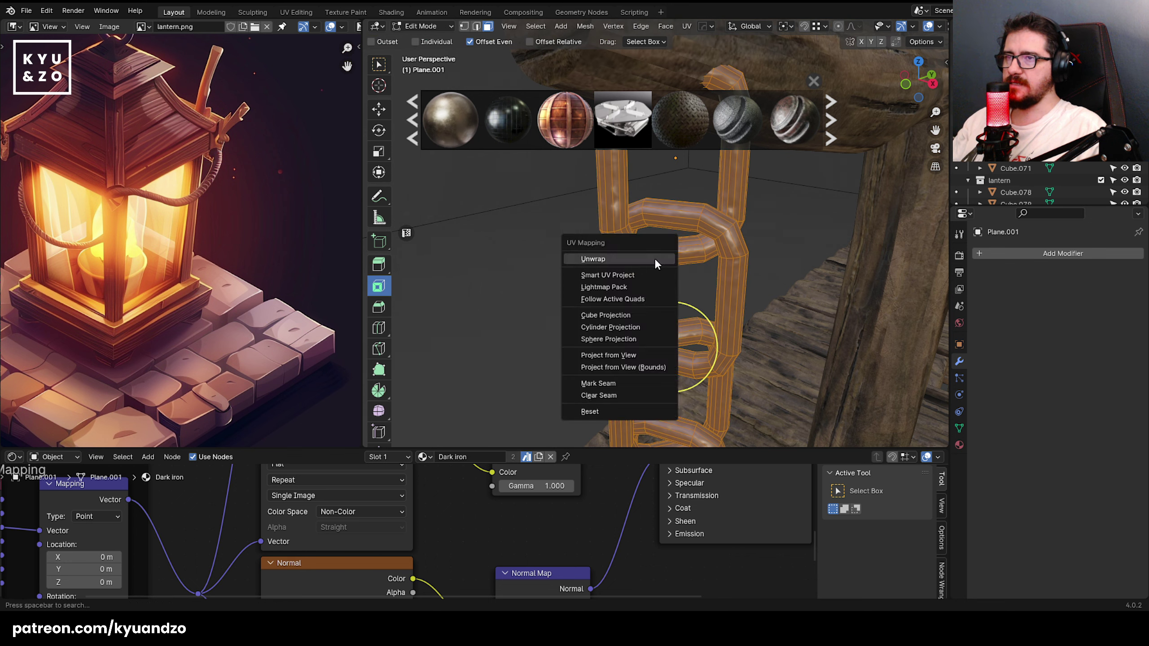
click(623, 316)
key(Tab)
click(617, 280)
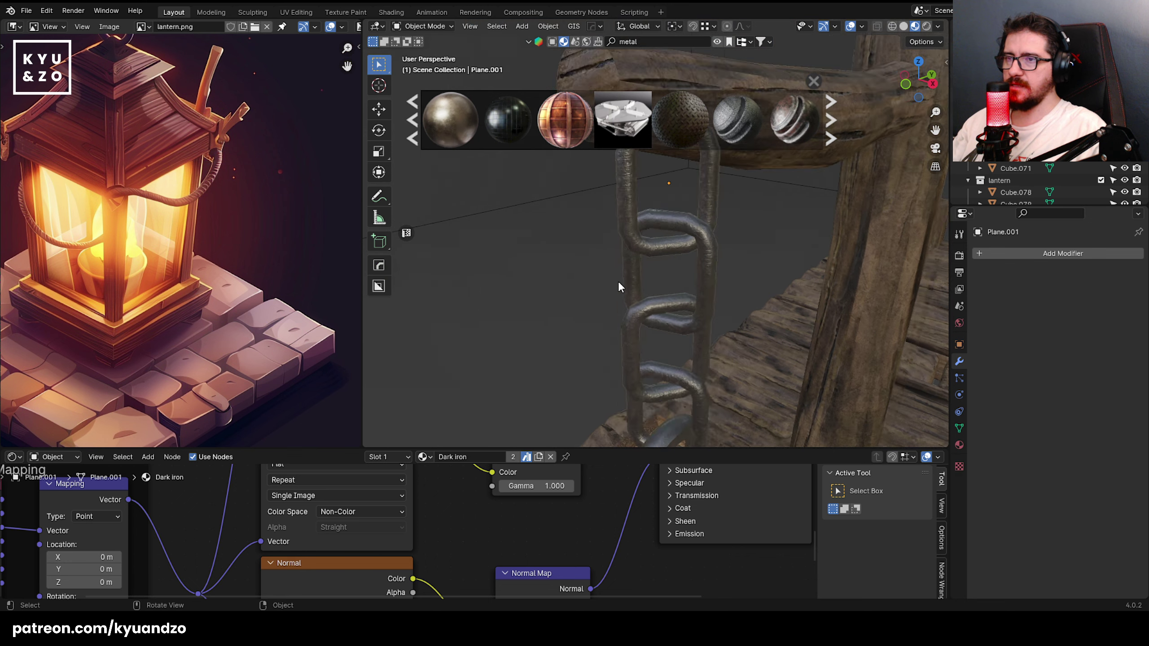
scroll(617, 281, down, 3)
scroll(617, 280, up, 9)
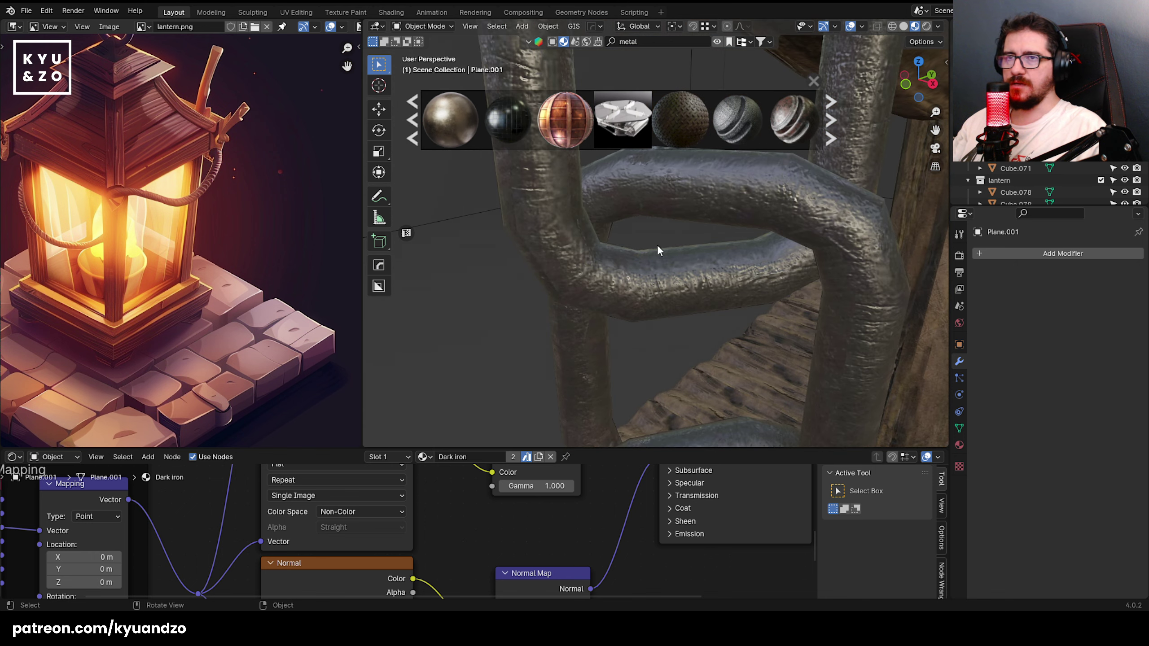
scroll(657, 244, down, 8)
- Close the metal search results and bring the candle inside the lantern into close view
key(shift+grave)
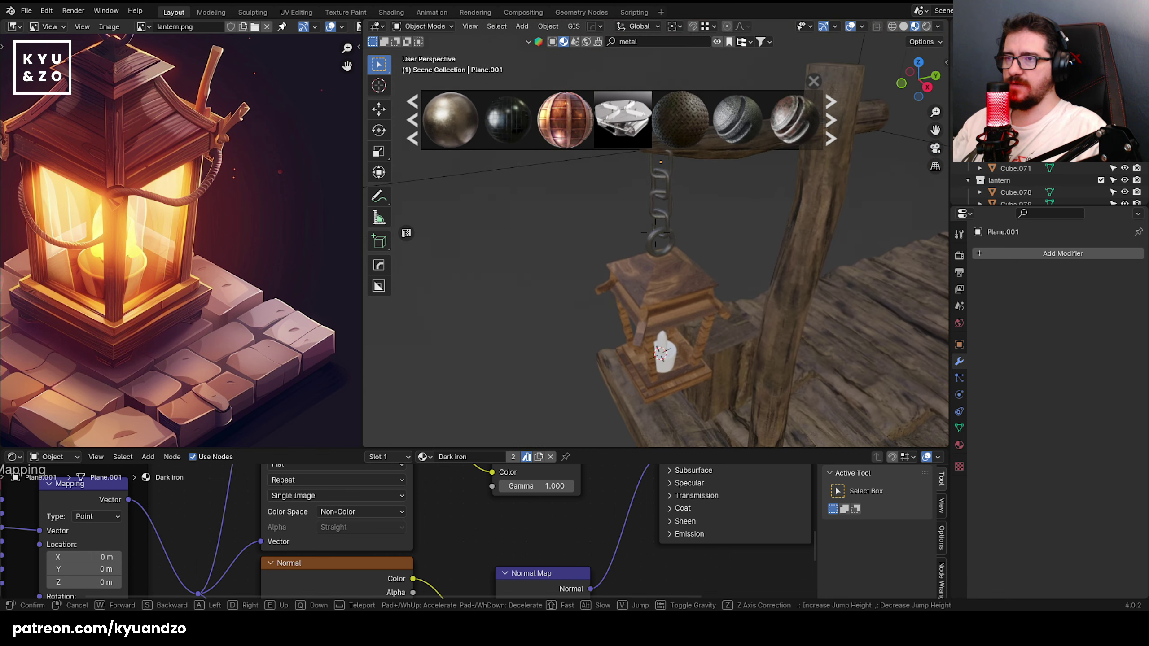
key(w)
click(655, 233)
click(813, 81)
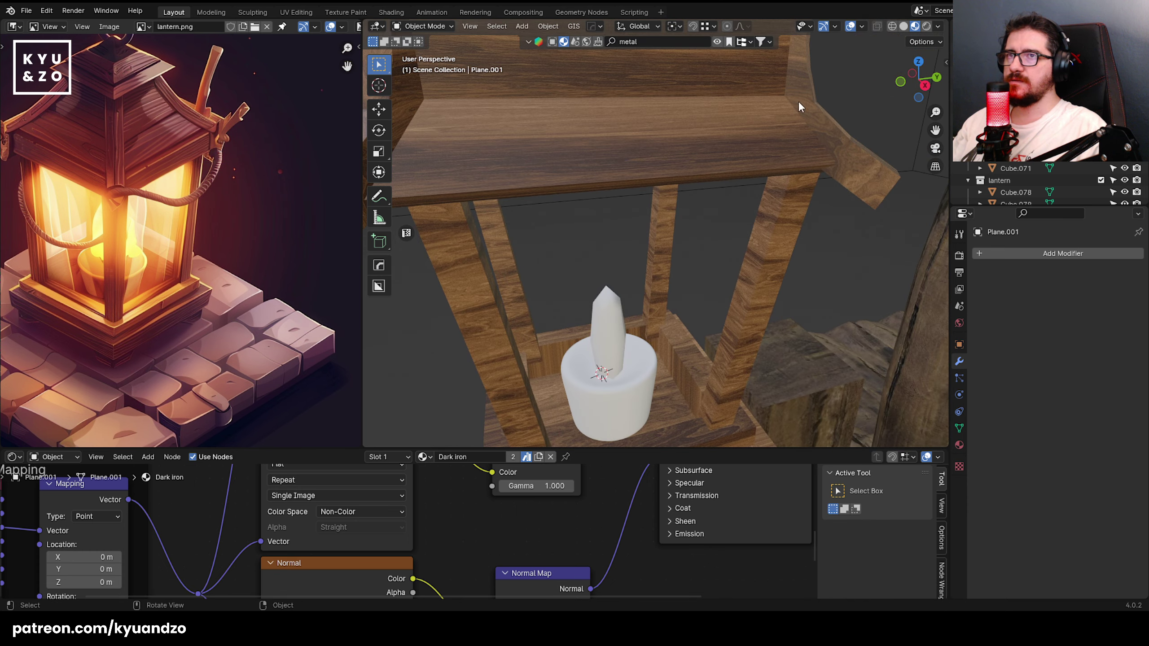
- Select the candle's flame and search the library materials for fire
click(556, 390)
key(shift+grave)
key(w)
click(558, 410)
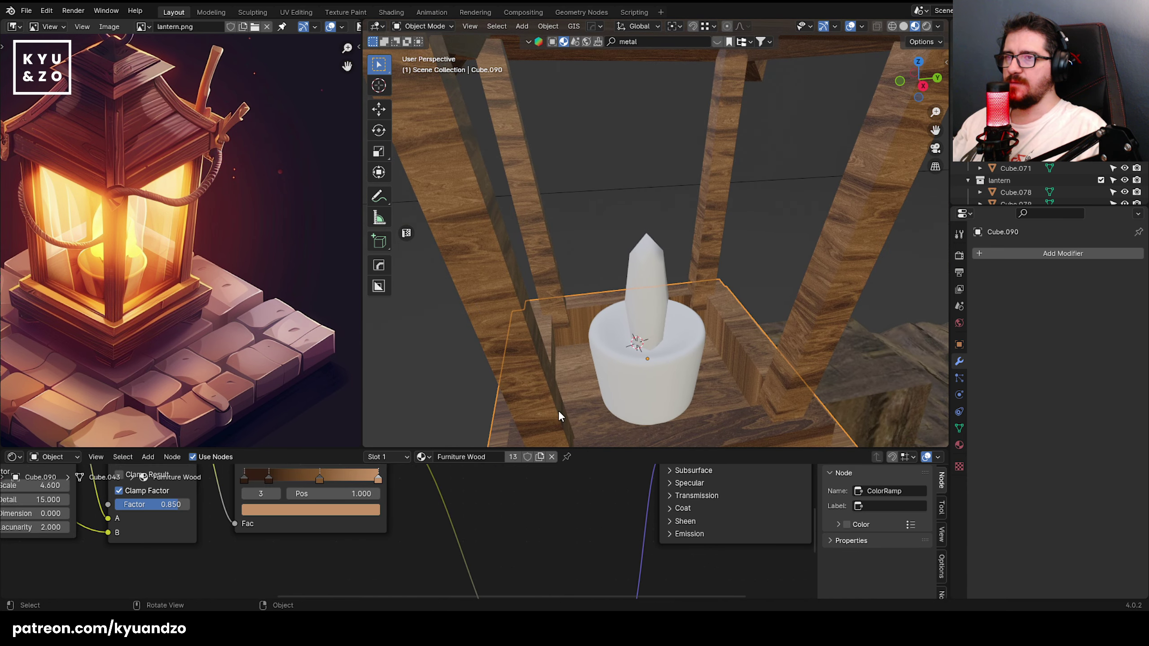
click(646, 281)
click(638, 41)
text(f)
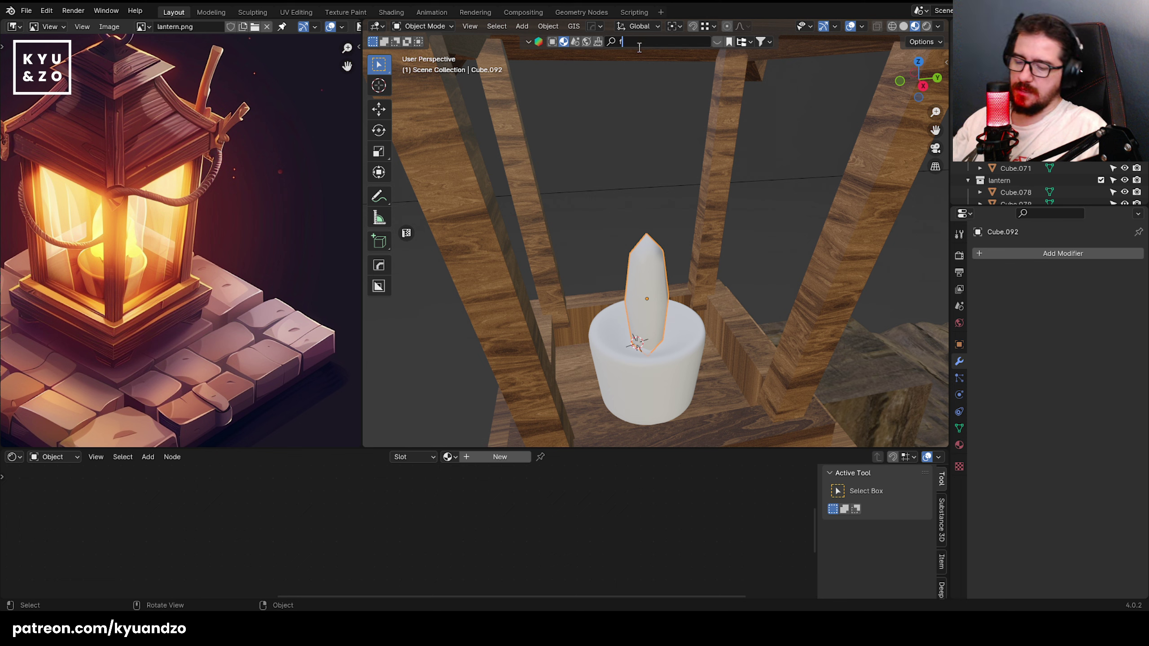
text(ire)
key(Return)
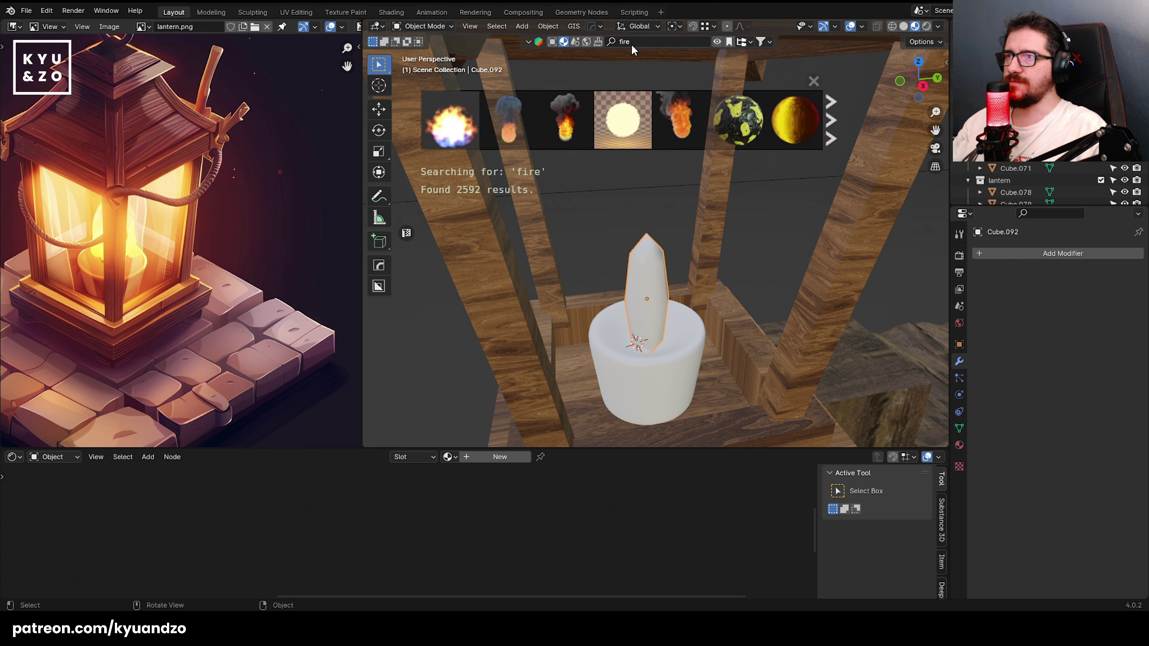
- Compare the fire search results and apply the Fire 2.0 material to the candle's flame
mouse_move(543, 137)
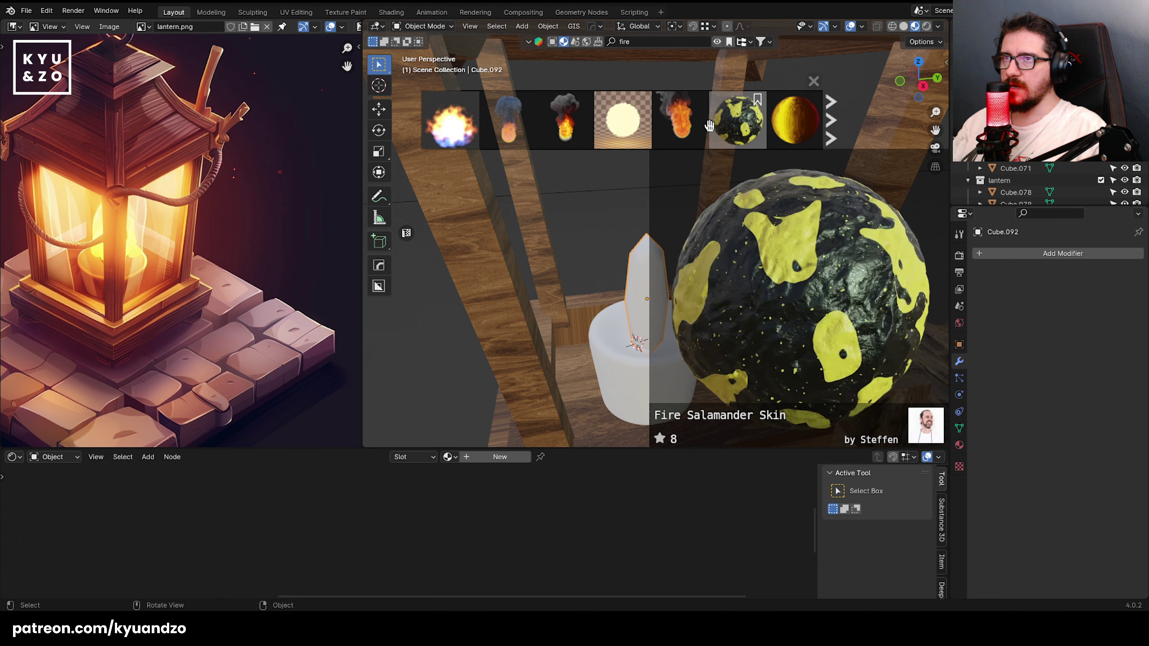
mouse_move(663, 127)
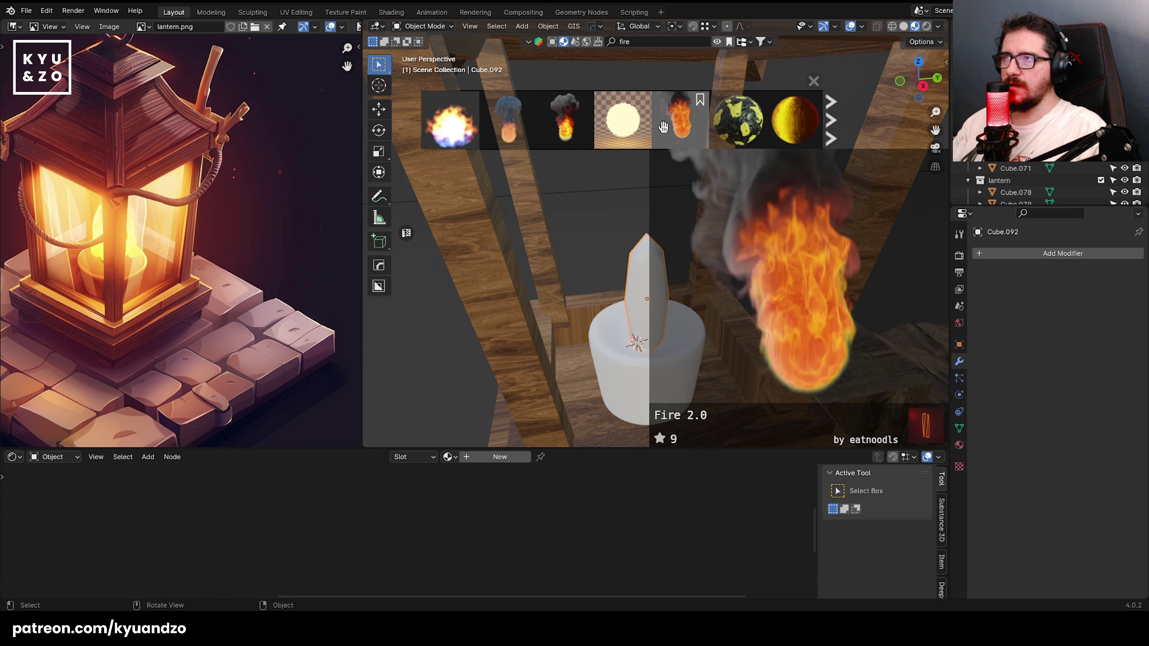
mouse_move(478, 118)
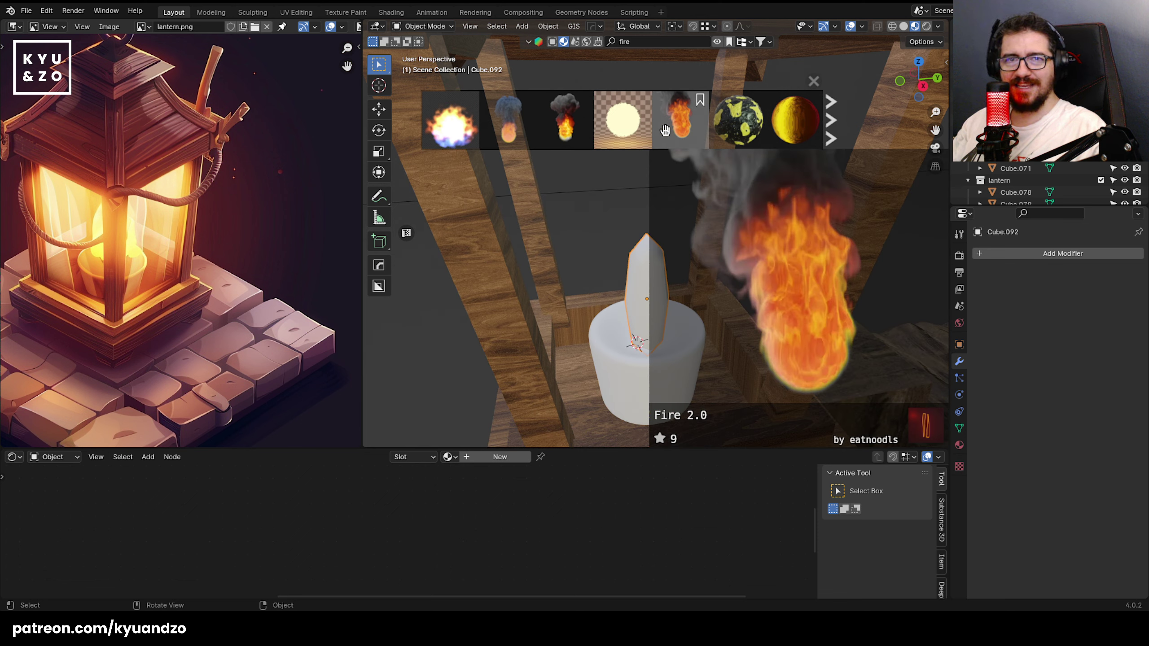
drag(668, 131, 643, 273)
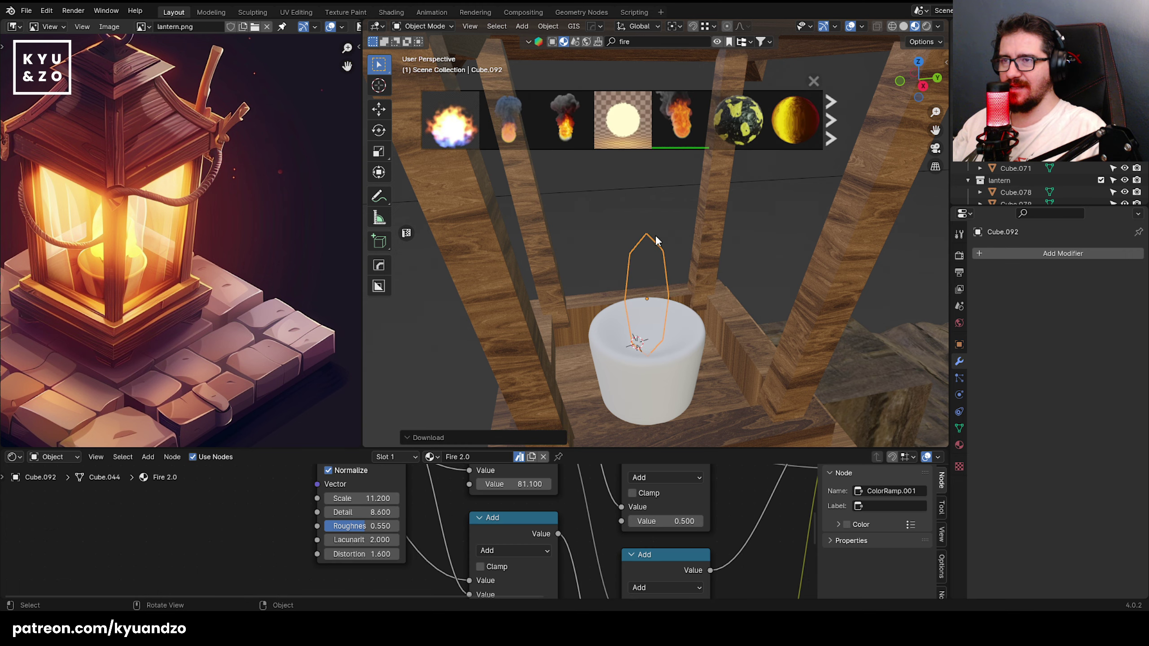
scroll(660, 244, down, 3)
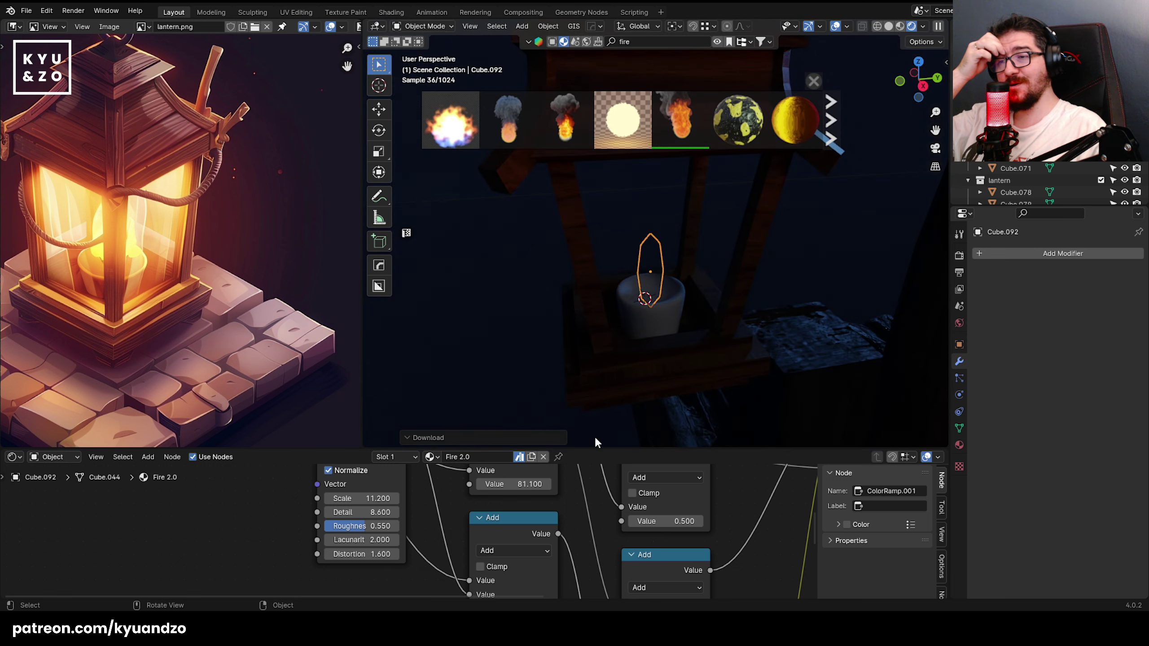
- Try unwrapping the candle flame's faces with Cube Projection to test the Fire 2.0 material
drag(595, 449, 592, 362)
scroll(625, 469, down, 3)
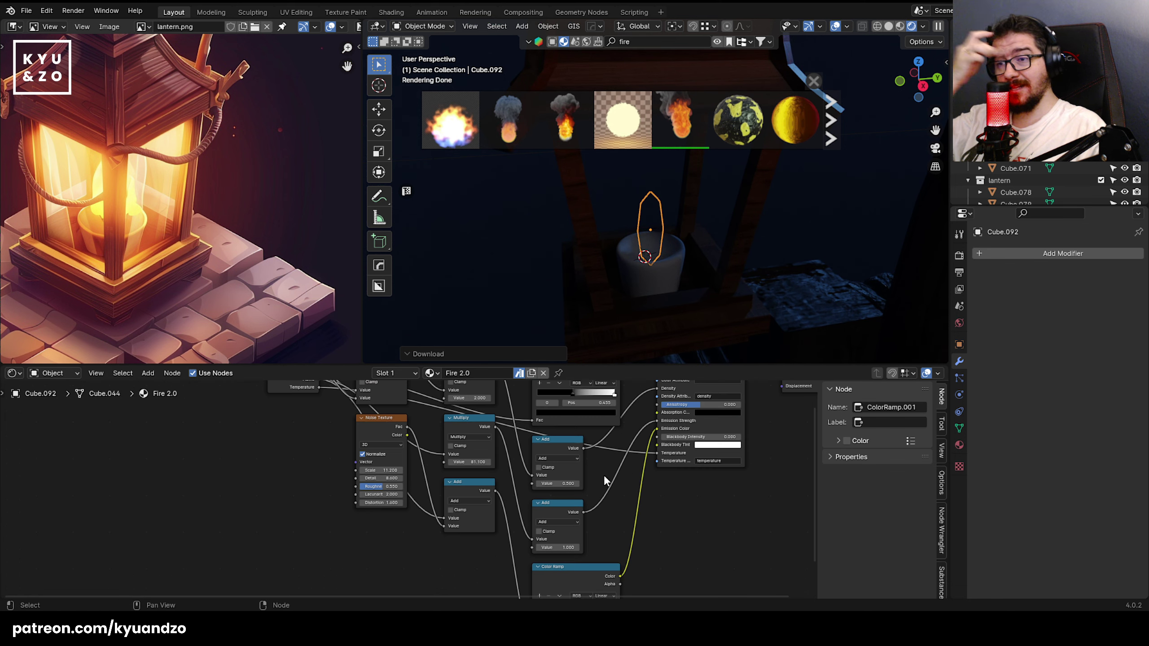
key(Tab)
key(u)
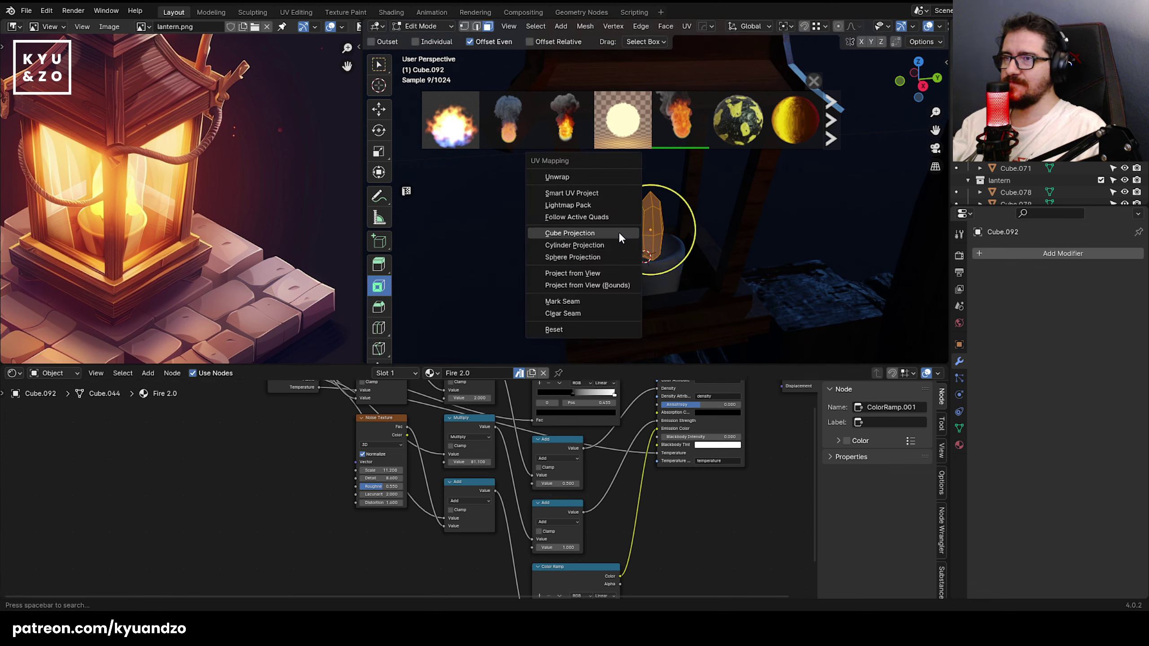
click(619, 231)
key(Tab)
scroll(619, 233, up, 4)
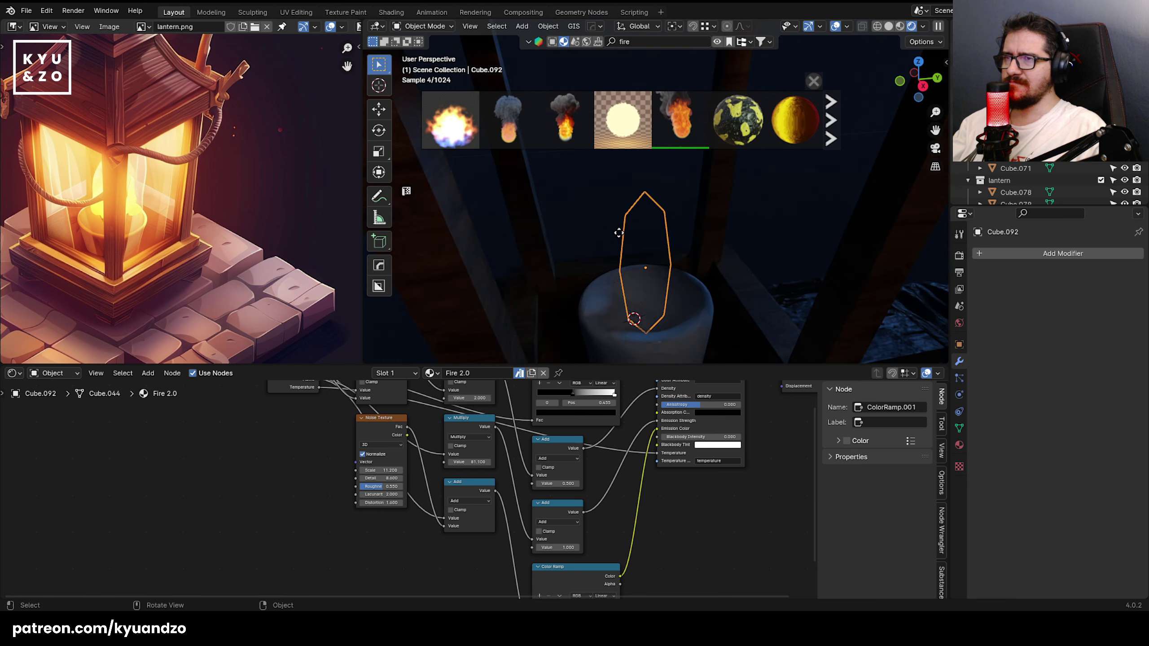
- Undo the flame's projection and its Fire 2.0 material, and search the library materials for fire again
key(ctrl+z)
key(Tab)
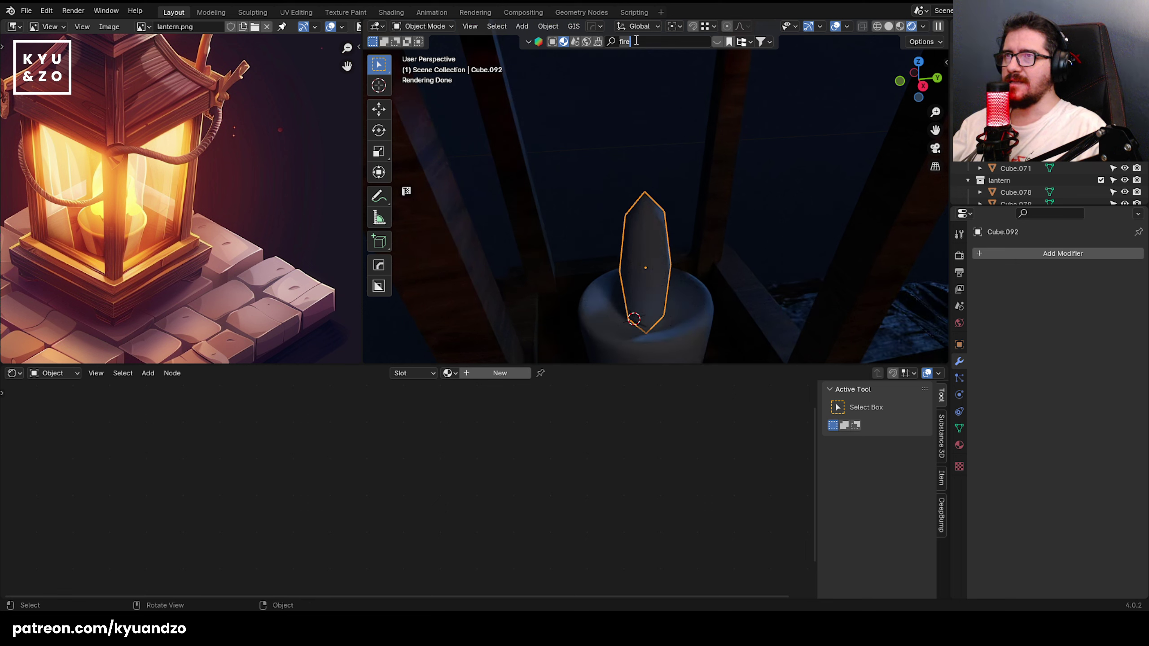
key(Return)
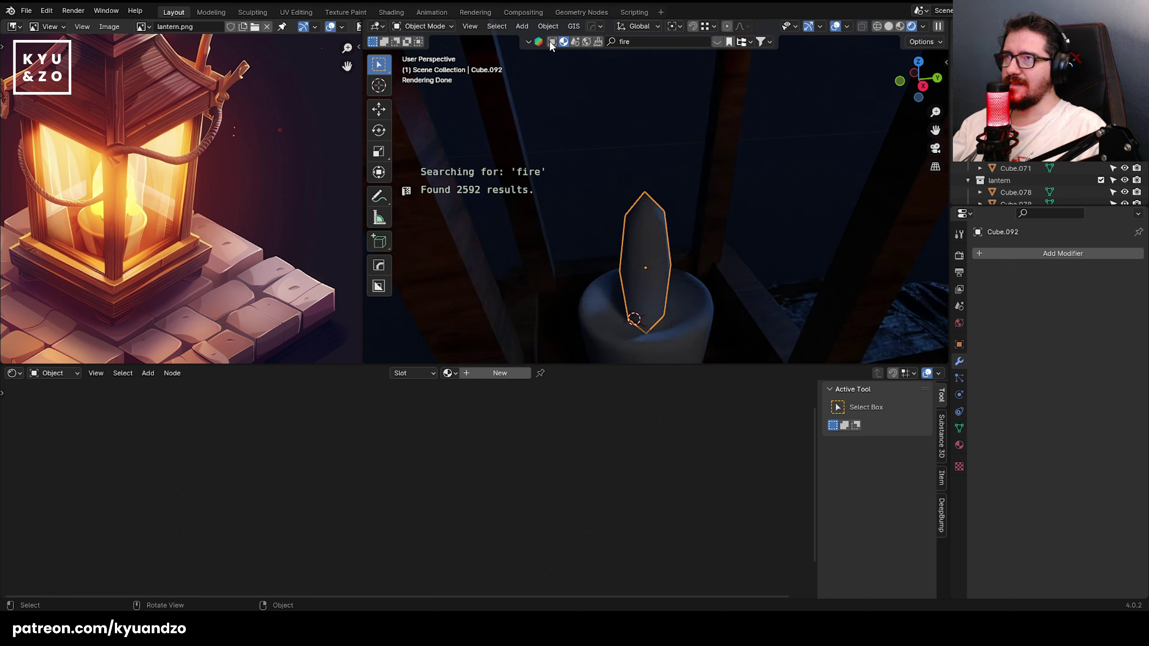
click(536, 42)
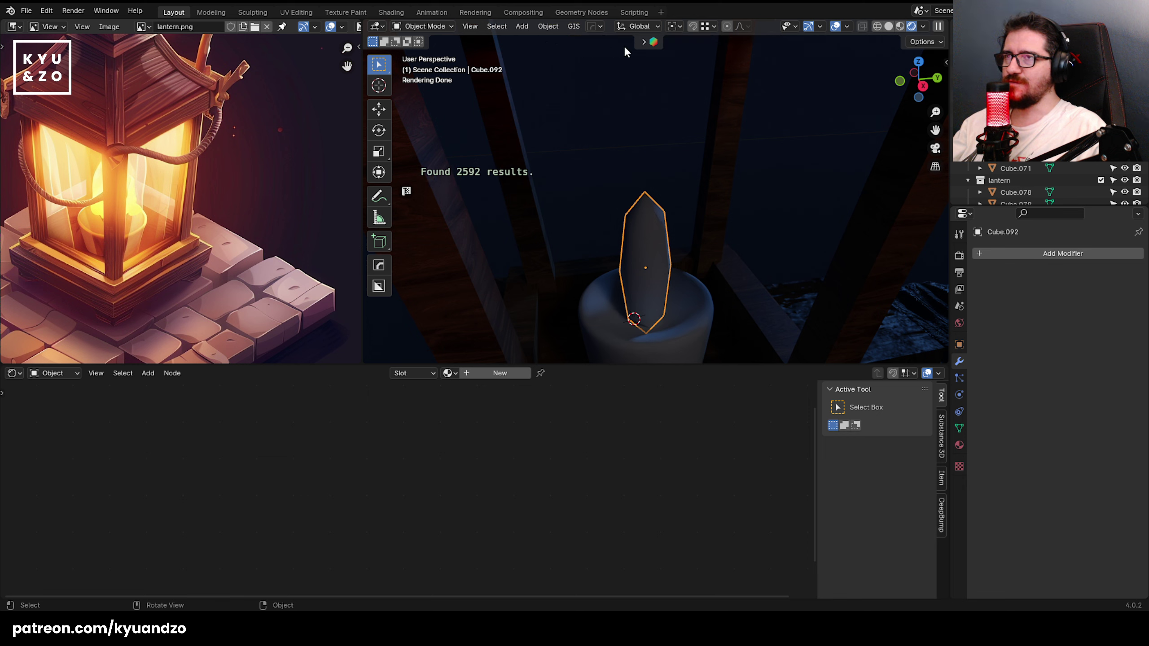
click(644, 42)
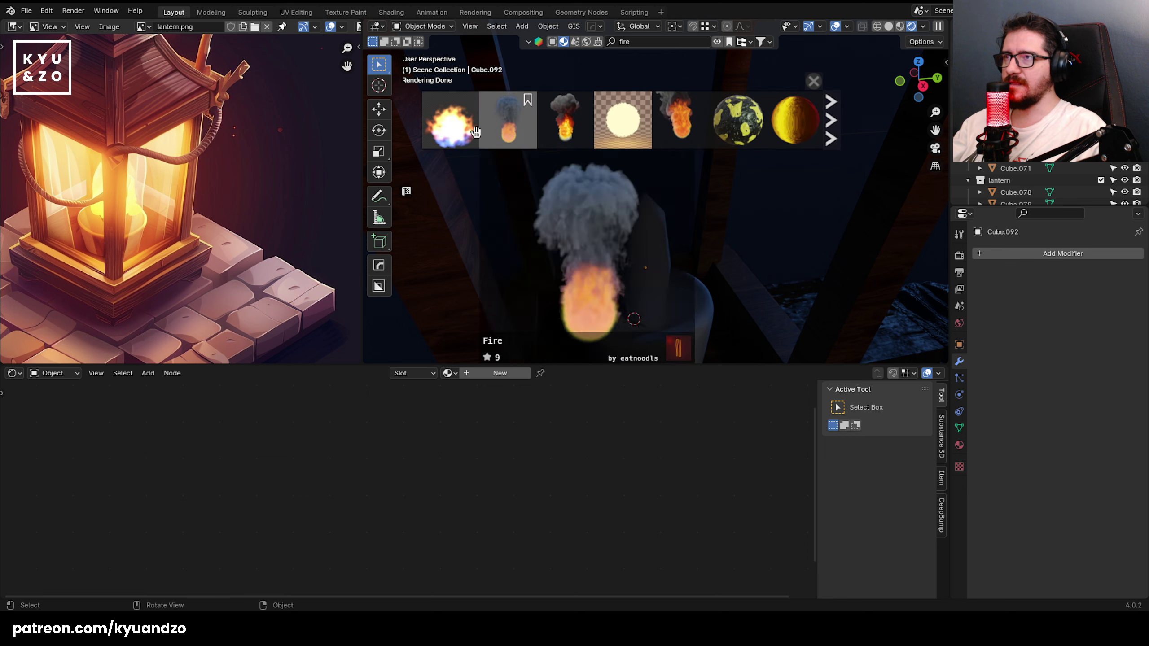
- Apply the Fire Generator library material to the candle's flame
mouse_move(451, 138)
drag(451, 122, 639, 247)
click(638, 239)
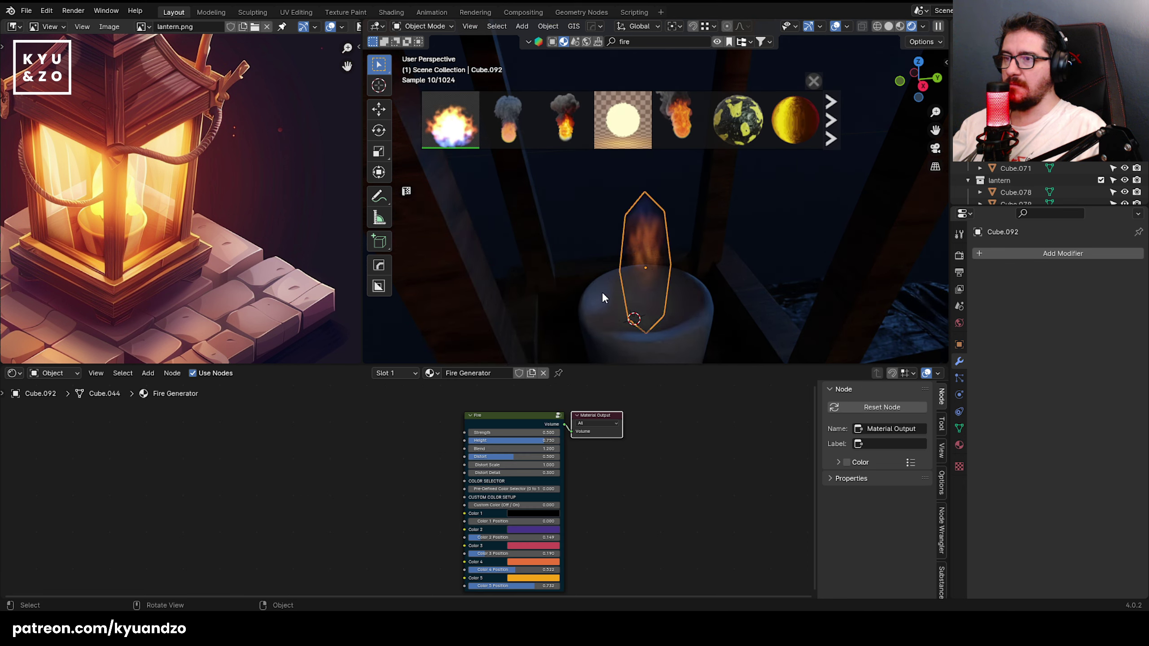
- Set the Fire node's Distort to 0.229 and its Blend to 0.5
scroll(489, 479, up, 4)
middle_drag(496, 476, 434, 469)
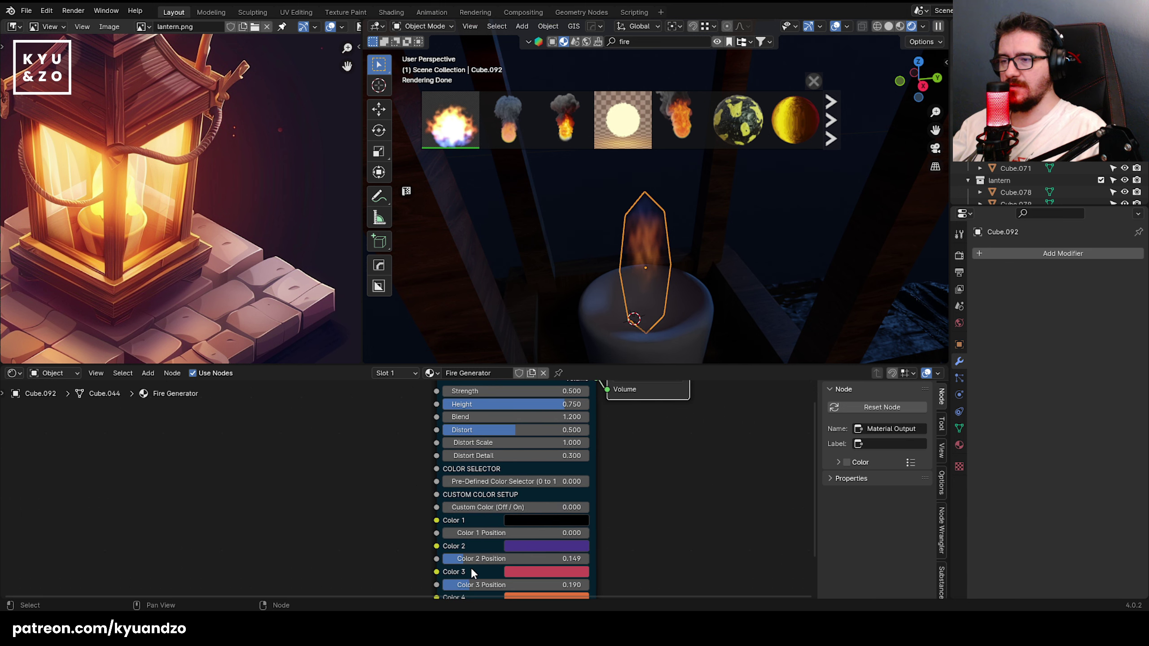
mouse_move(472, 560)
mouse_down()
mouse_move(520, 560)
mouse_move(474, 559)
mouse_up()
middle_drag(359, 459, 307, 541)
scroll(308, 541, up, 3)
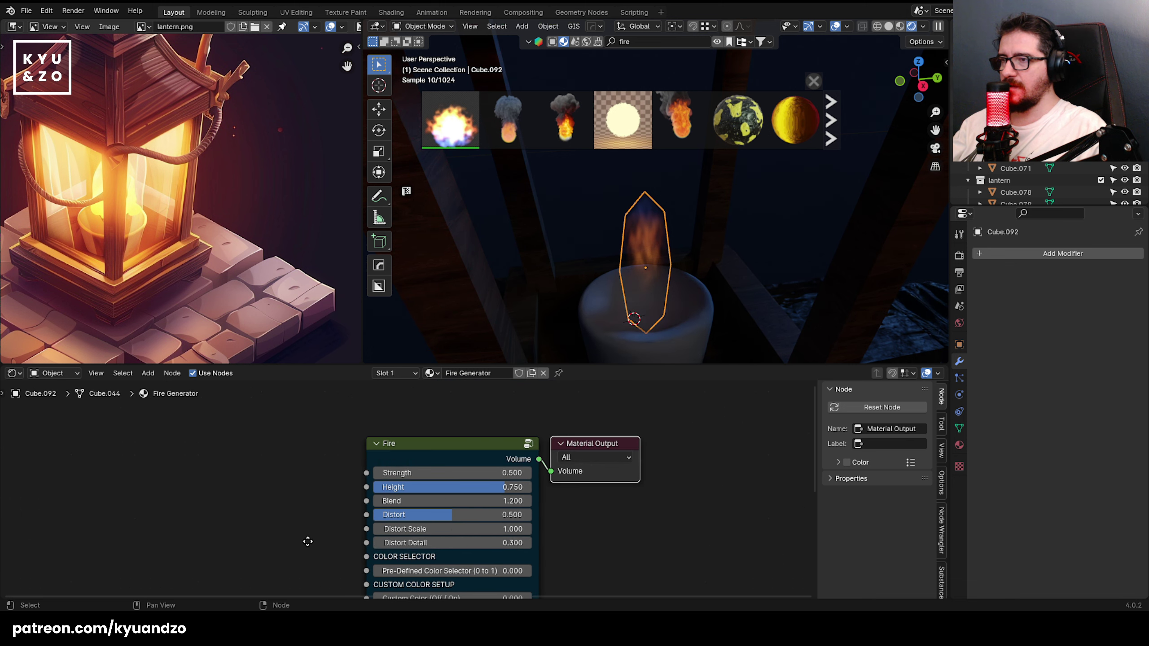
drag(448, 518, 407, 519)
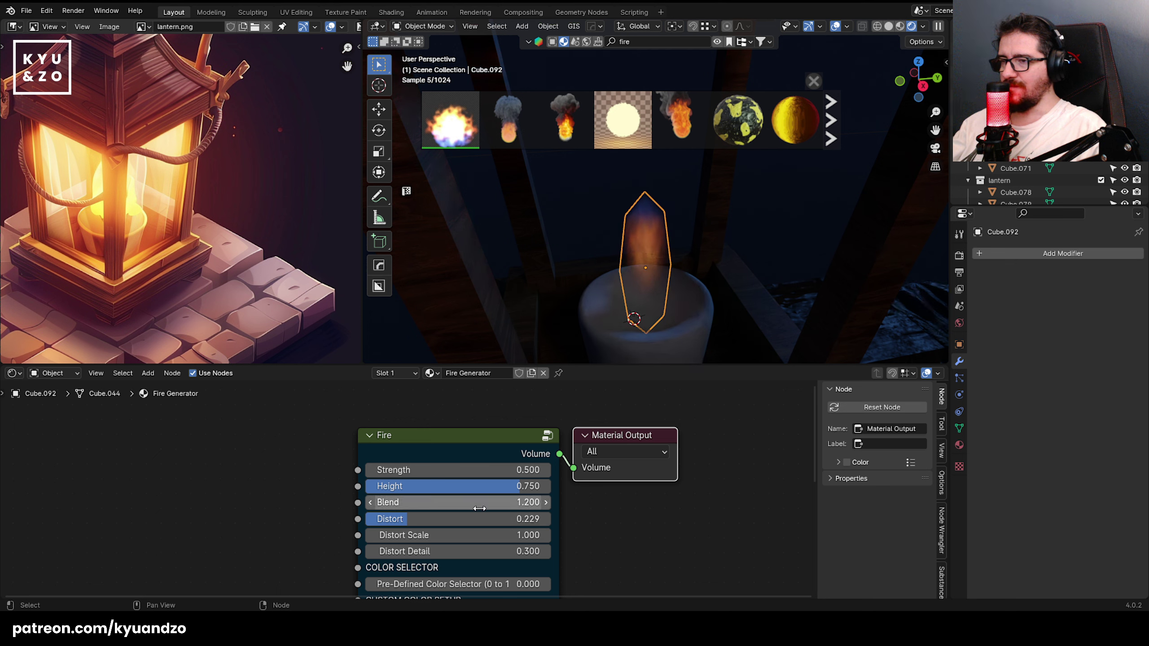
mouse_move(478, 505)
mouse_down()
mouse_move(547, 504)
mouse_move(472, 502)
mouse_move(509, 502)
mouse_move(484, 502)
mouse_up()
double_click(519, 502)
text(0.5)
key(Return)
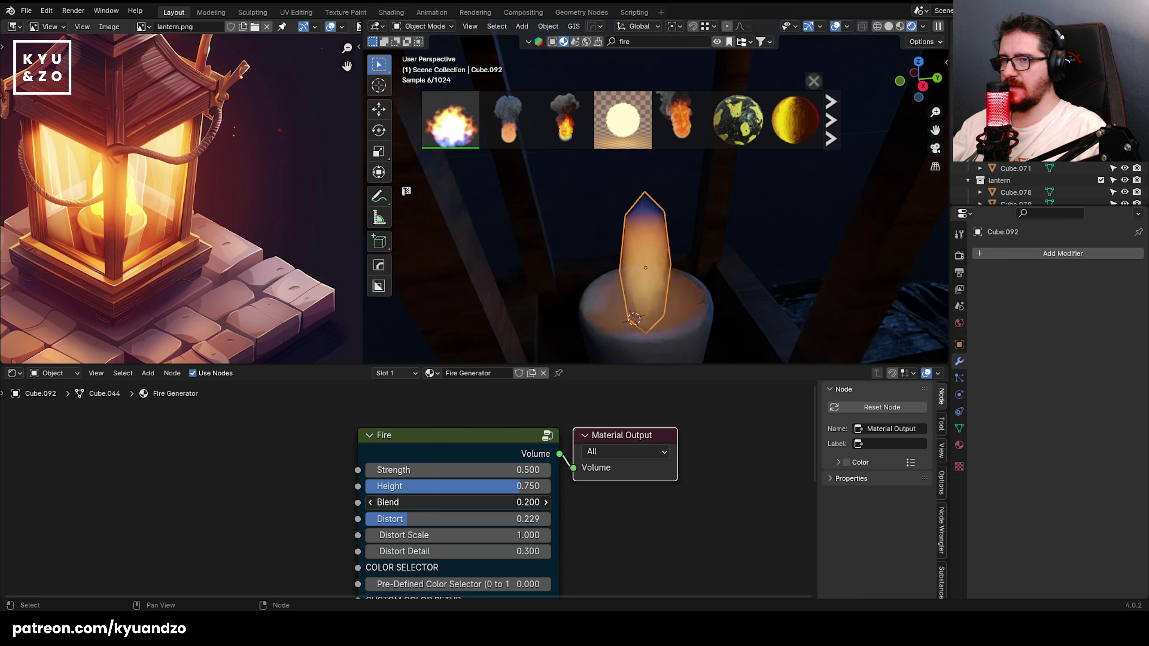
- Raise the Fire node's Strength to 59.2 and its Blend to 2.3
double_click(519, 470)
text(11.2)
key(Return)
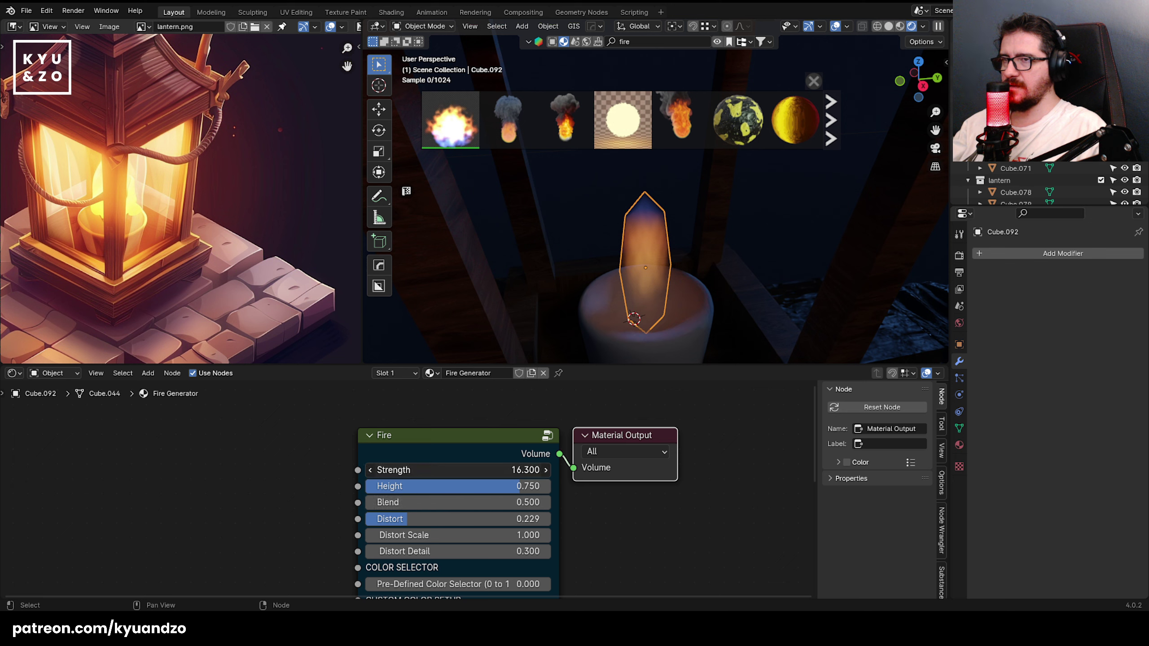
drag(475, 470, 496, 470)
mouse_move(457, 503)
mouse_down()
mouse_move(542, 502)
mouse_move(477, 502)
mouse_up()
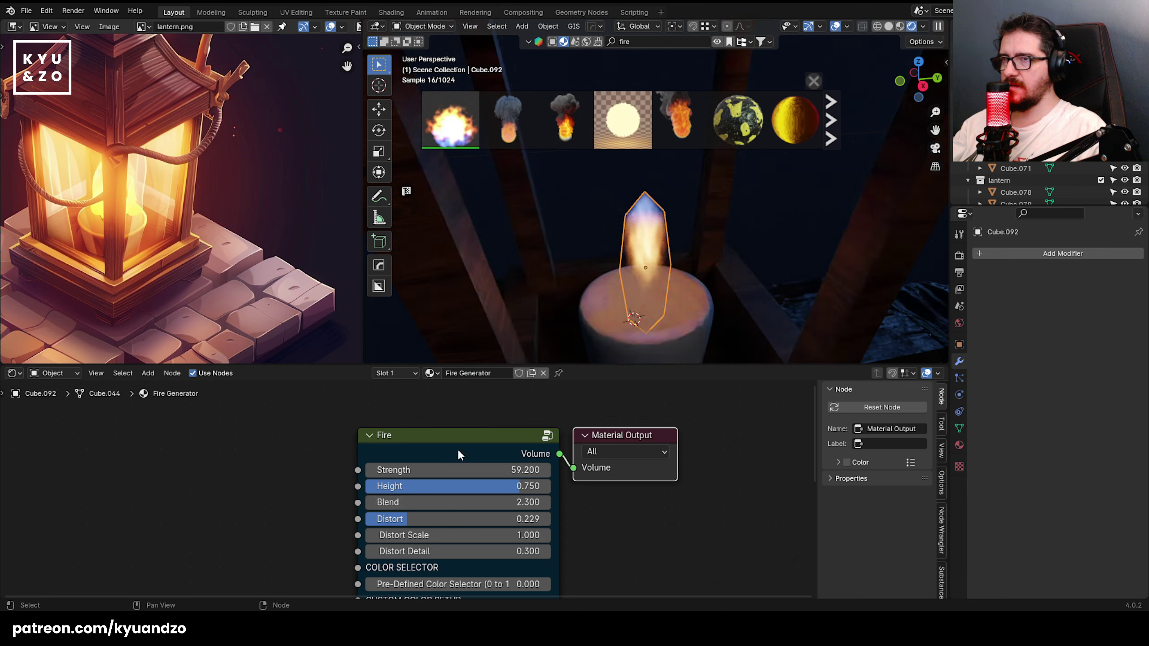
- Rotate the flame object -180° about the global X axis
key(r)
key(x)
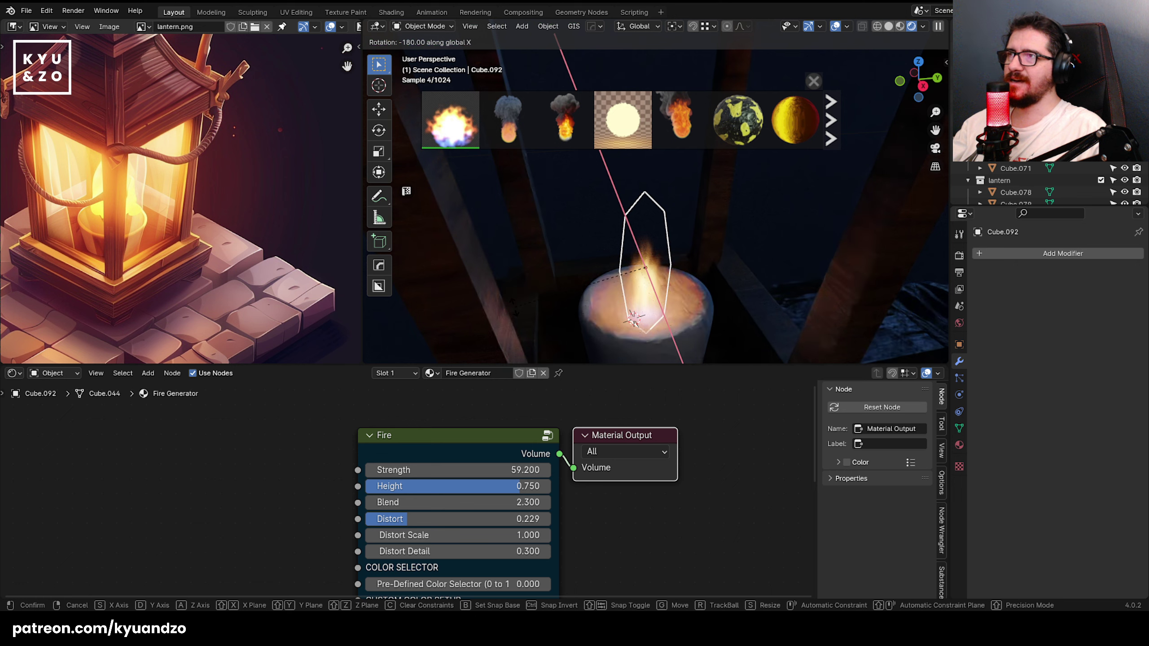
click(634, 320)
- Enlarge the flame to roughly twice its size and raise it about 0.014 m along Z
key(s)
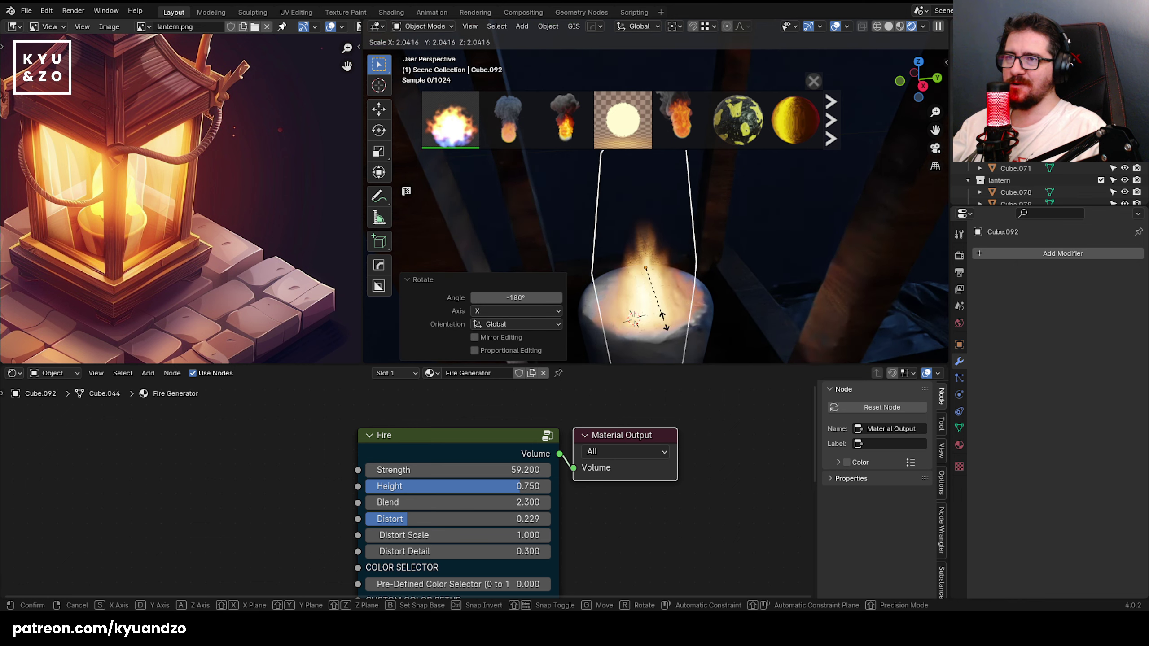
click(664, 279)
key(g)
key(z)
click(665, 279)
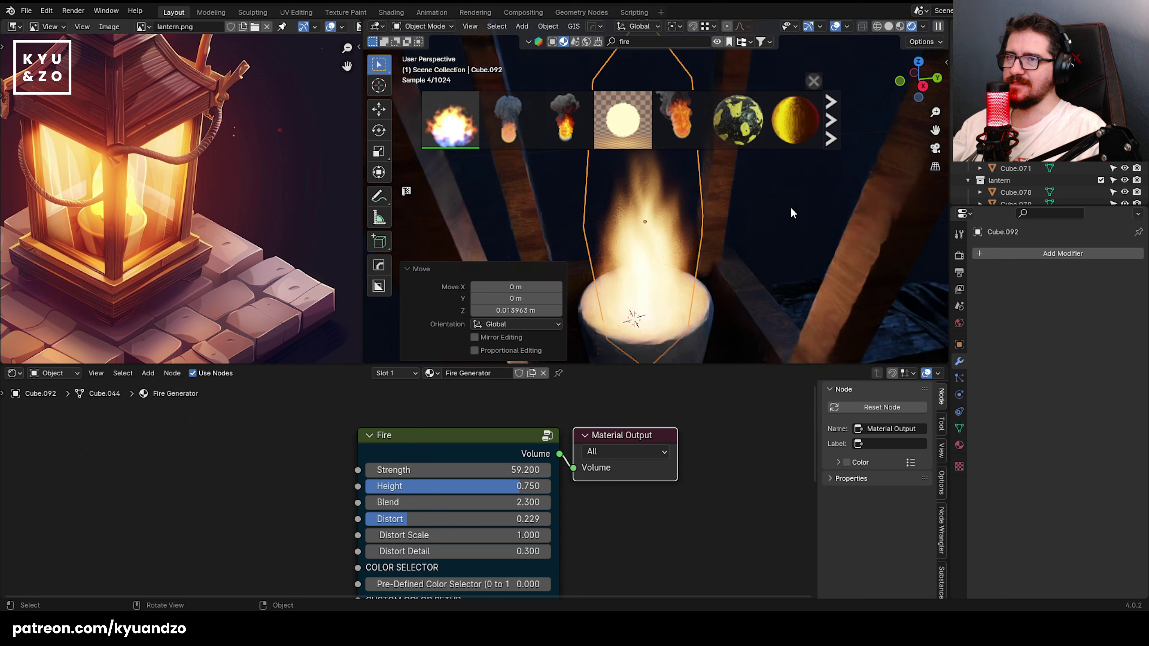
- Scale the flame up by about 2.033 inside the lantern and move it upward along Z
click(790, 207)
scroll(750, 246, down, 8)
middle_drag(728, 226, 742, 214)
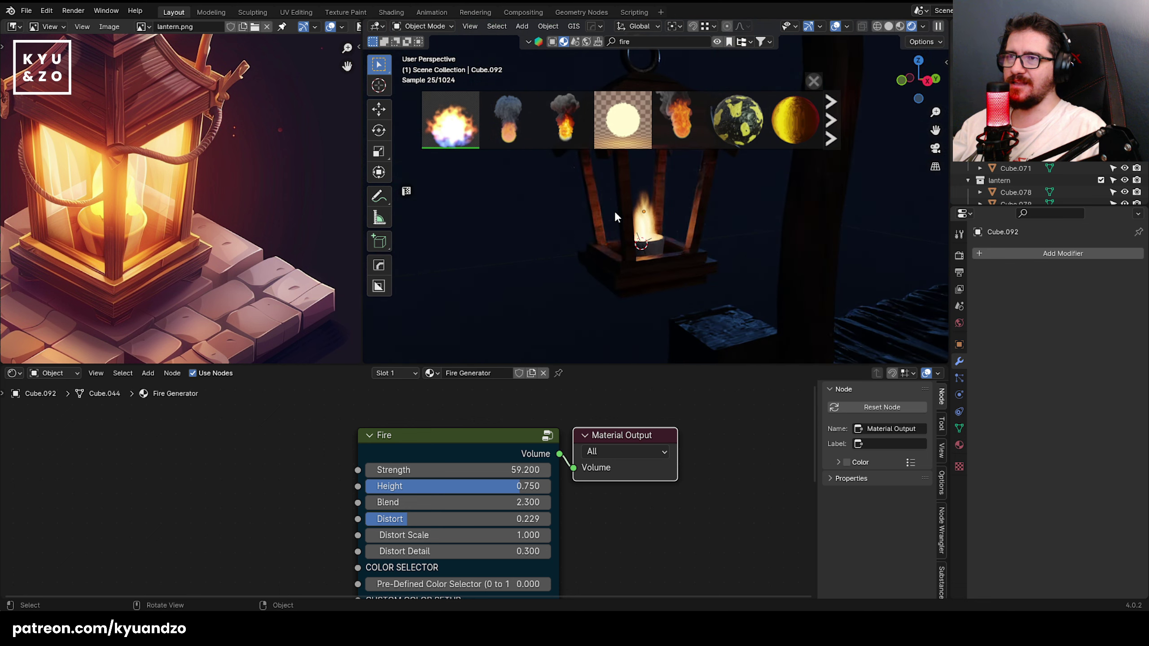
scroll(648, 207, up, 3)
key(s)
click(704, 308)
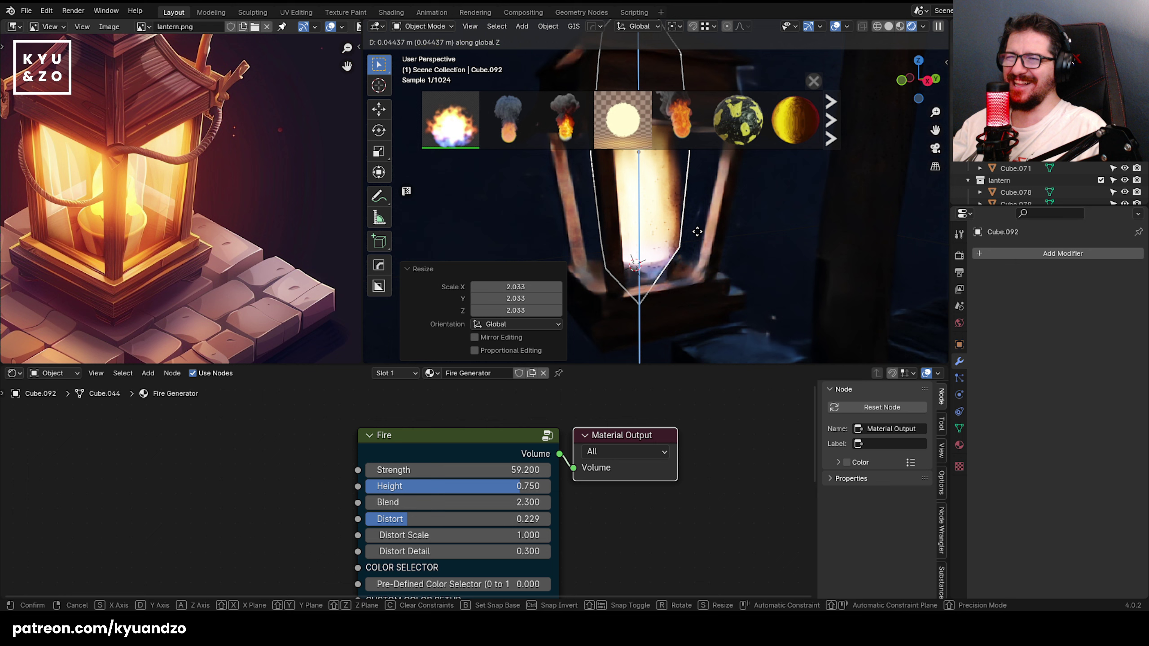
- Close the fire search results and focus the view on the lantern
scroll(755, 213, down, 4)
scroll(732, 231, up, 3)
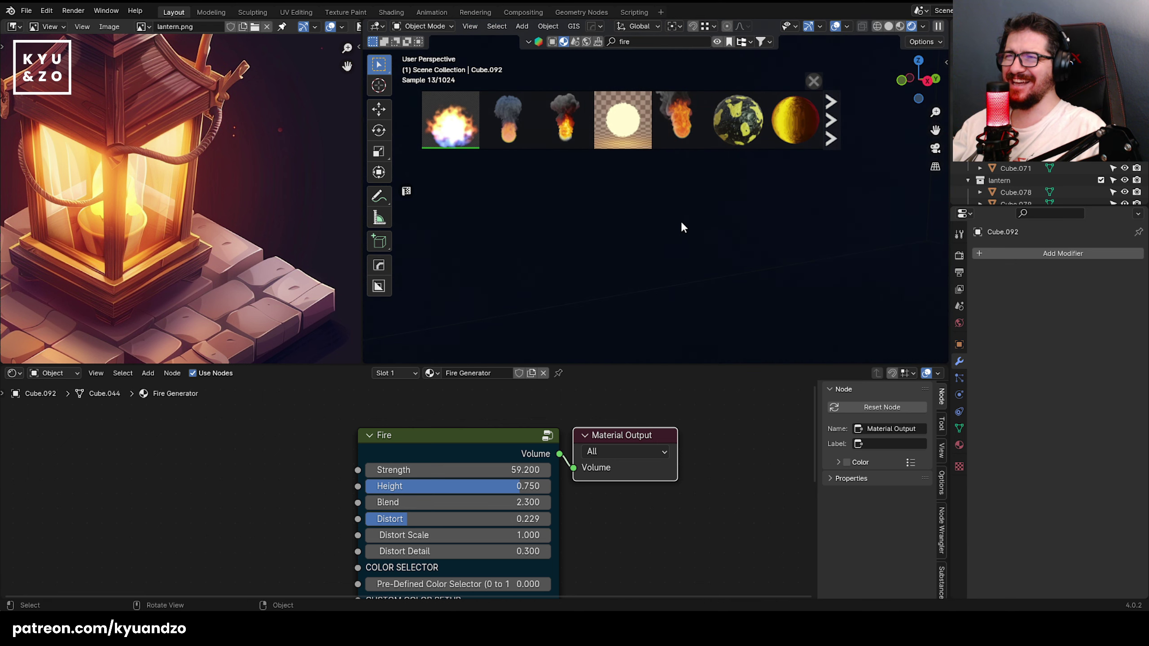
click(813, 81)
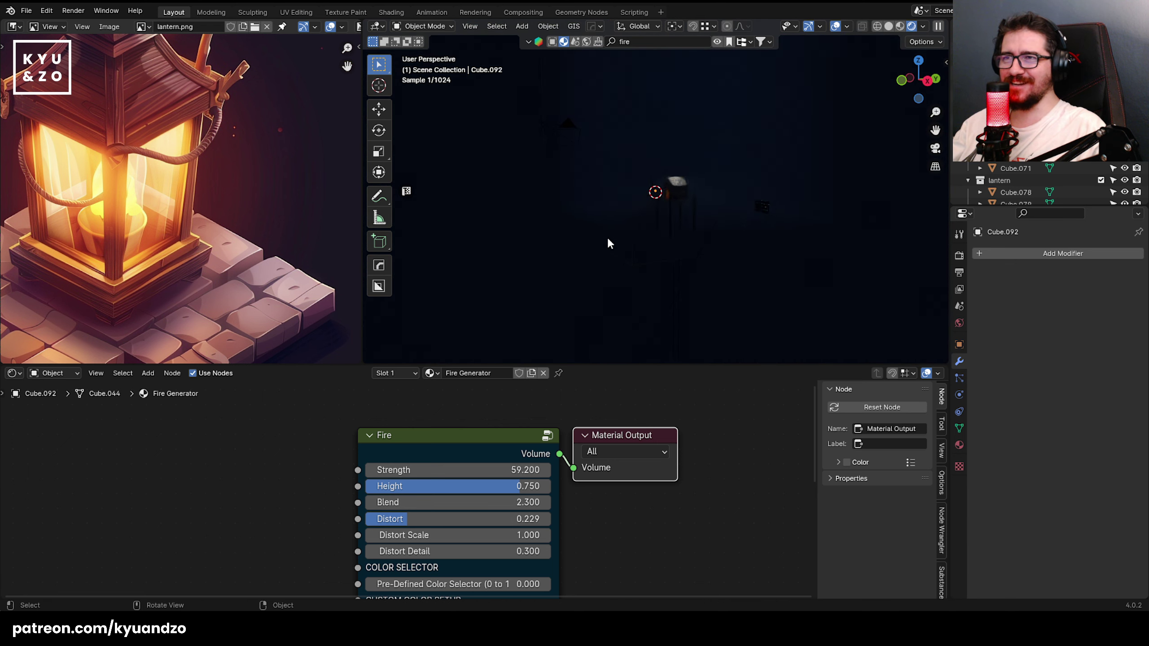
click(653, 190)
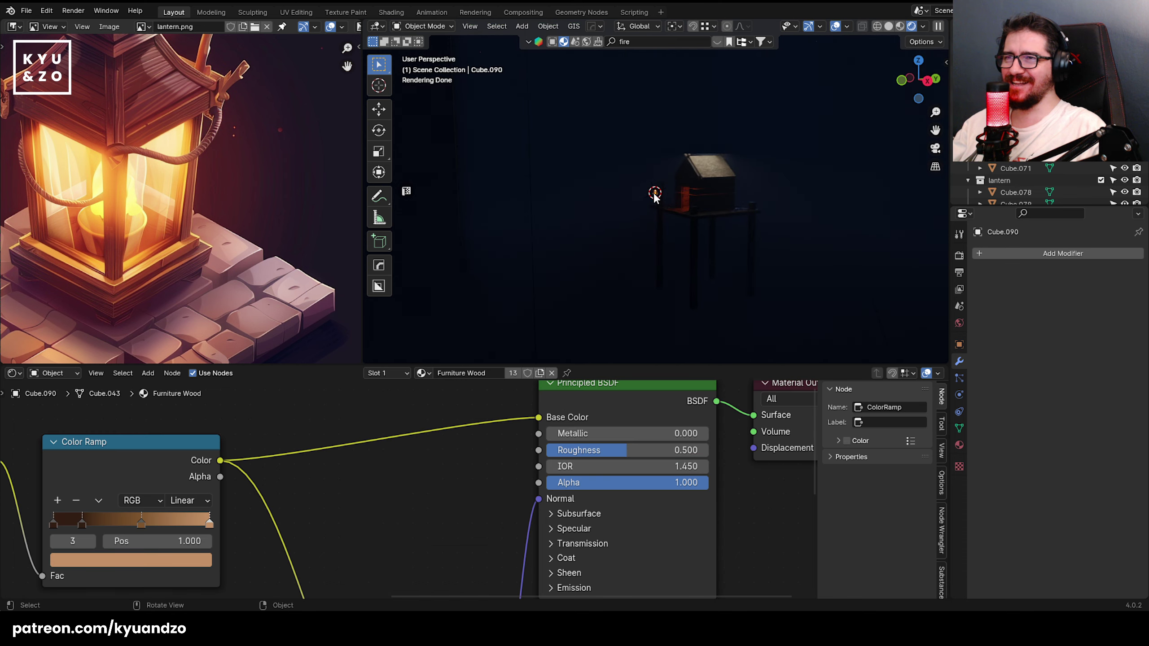
key(KP_Decimal)
scroll(643, 223, down, 2)
middle_drag(642, 223, 643, 240)
- Try scaling the flame up by about 2.214 and moving it up along Z, checking it from afar and close
click(672, 182)
scroll(672, 180, down, 5)
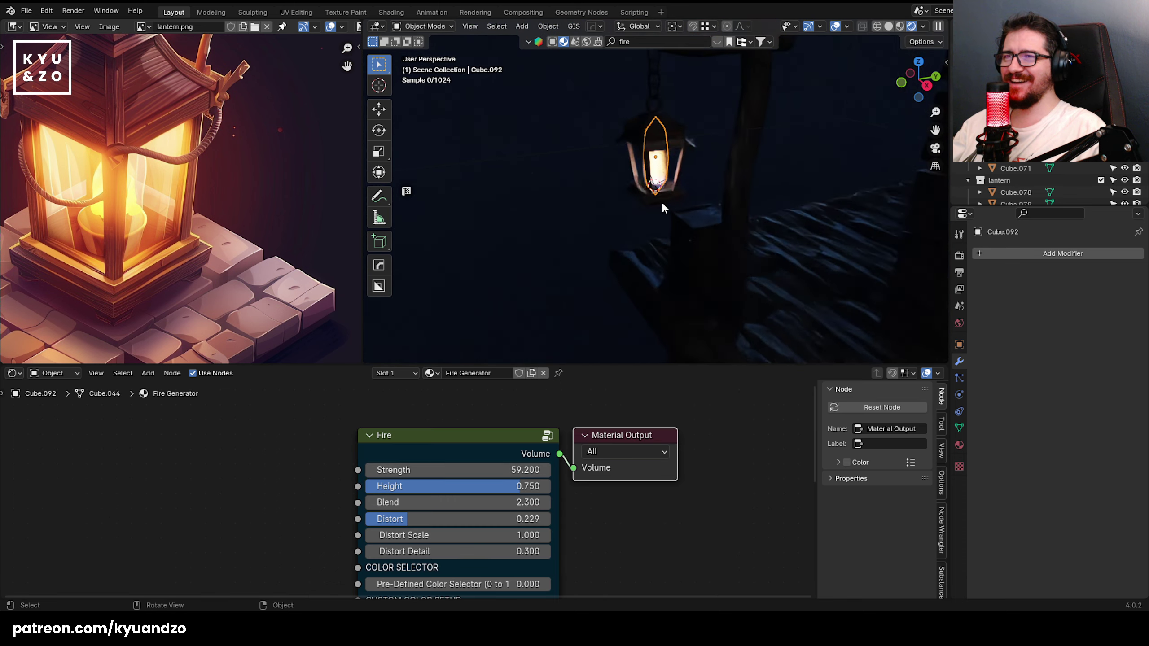
key(s)
click(714, 310)
key(g)
key(z)
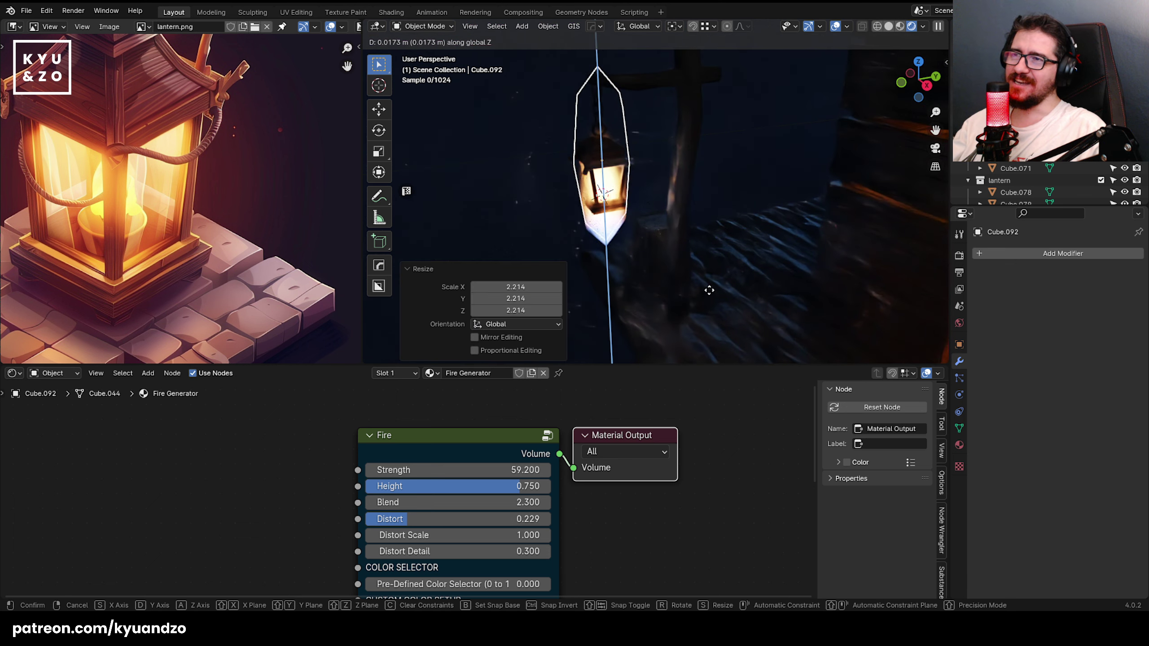
click(712, 265)
click(783, 166)
scroll(781, 183, down, 5)
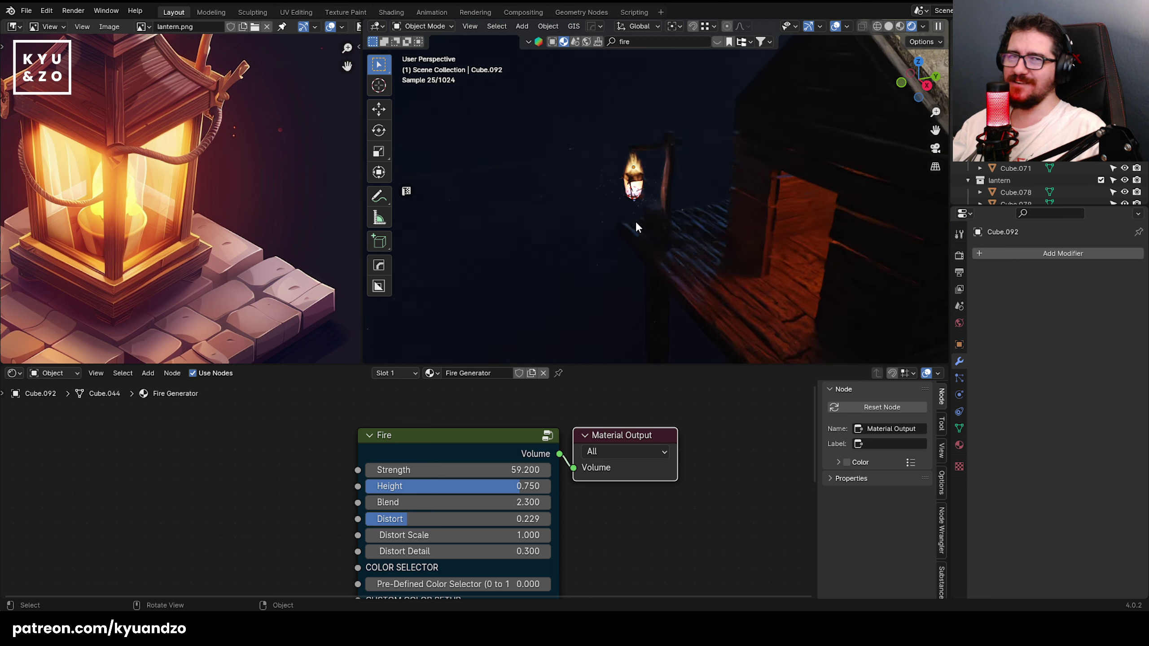
scroll(628, 219, up, 10)
scroll(627, 219, down, 3)
shift+middle_drag(625, 219, 666, 290)
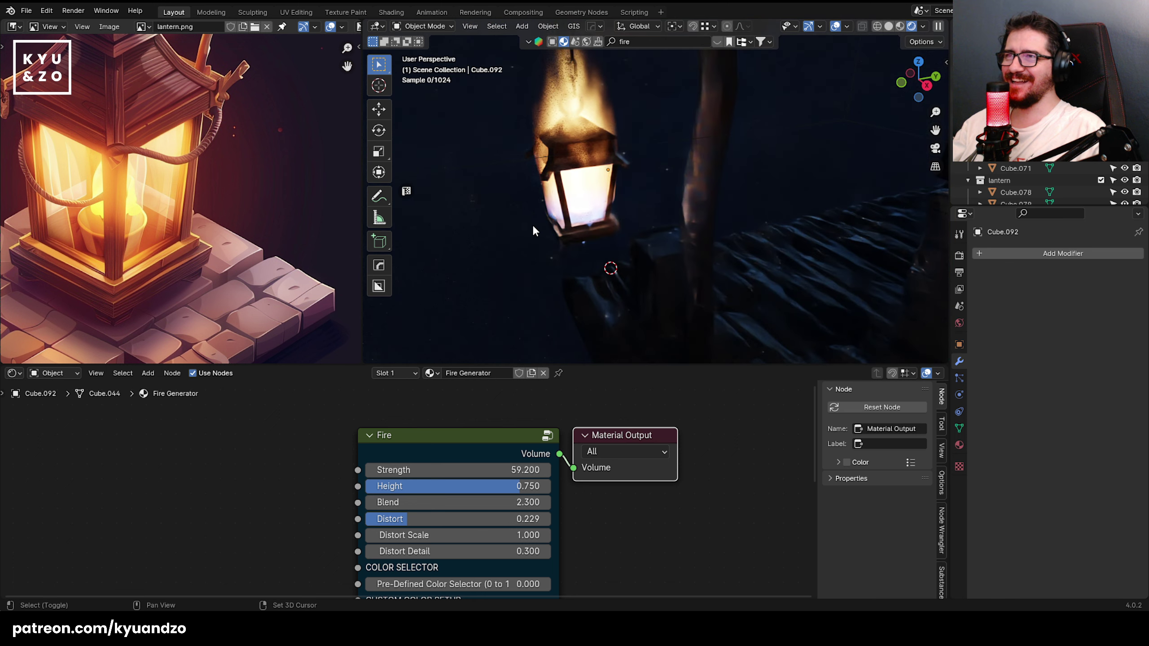
- Undo the flame's last enlargement and upward move
key(ctrl+z)
key(ctrl+z)
key(ctrl+z)
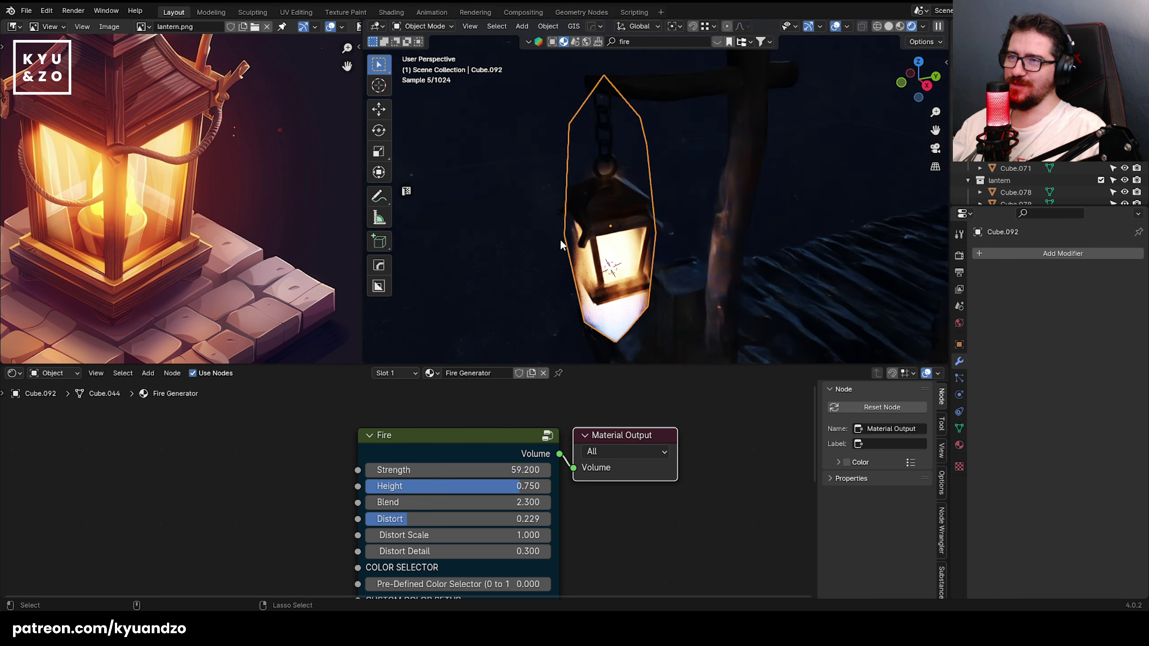
- Scale the flame down to about 0.597 of its size and lower it along Z
key(s)
click(655, 249)
key(g)
key(z)
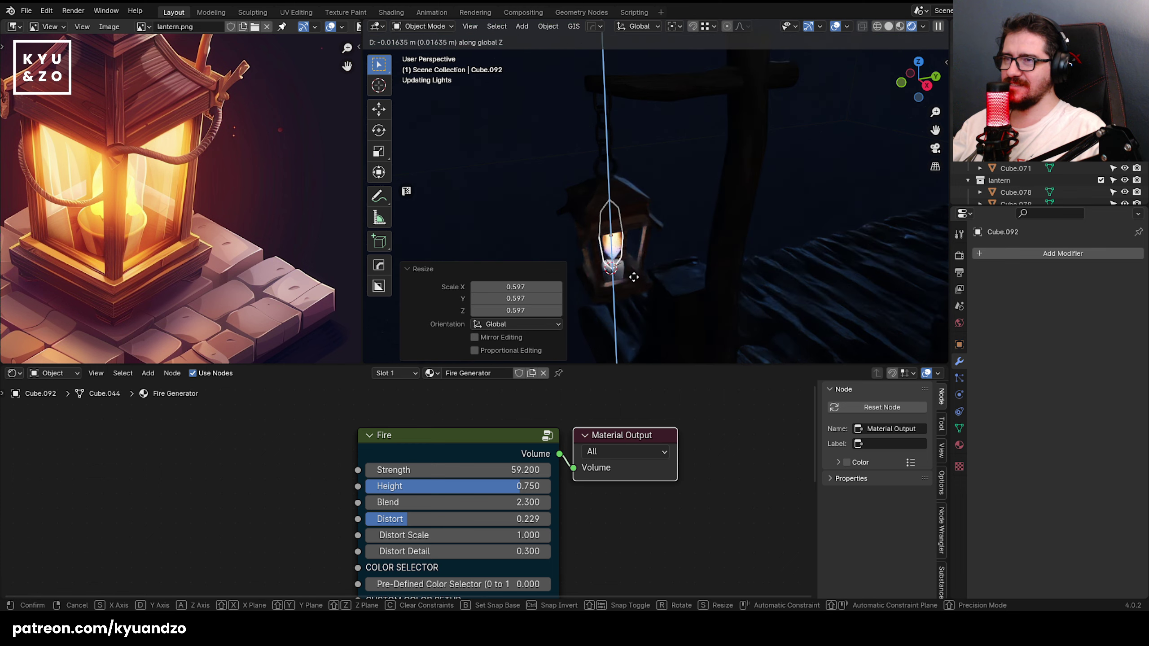
click(655, 267)
- Scale the flame to about 0.831 and lower it about 0.013 m along Z onto the candle
shift+middle_drag(657, 270, 698, 204)
scroll(697, 204, up, 3)
key(s)
click(676, 212)
key(g)
key(z)
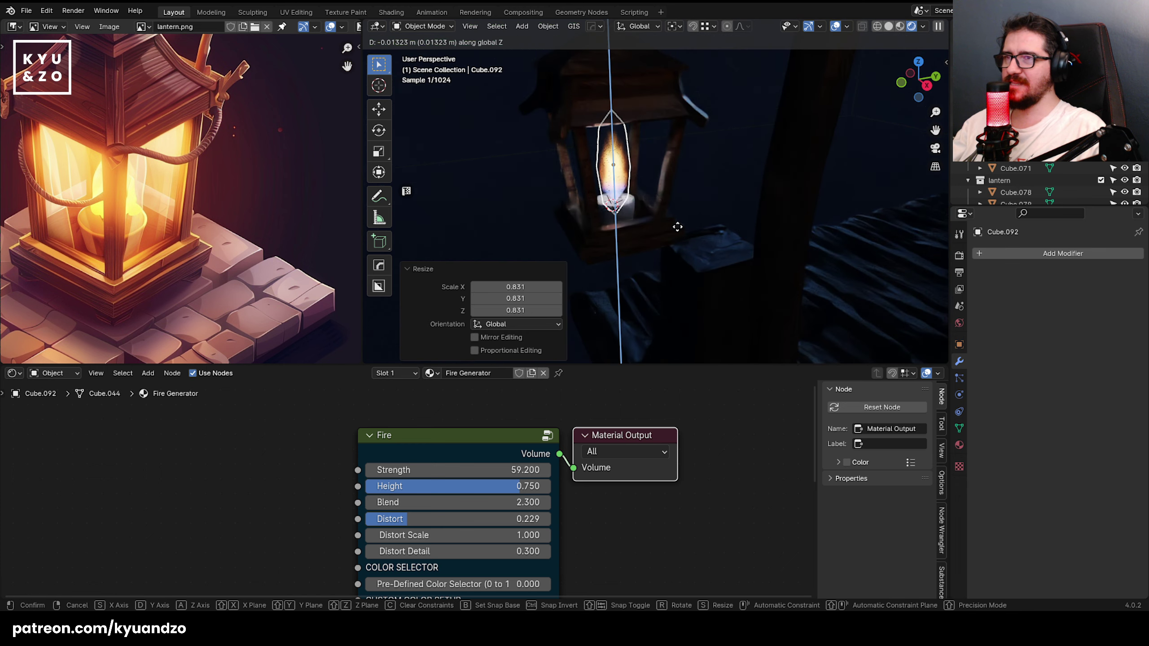
click(677, 226)
- Set the Fire node's Strength to 145 and its Distort to 0.918
mouse_move(416, 470)
mouse_down()
mouse_move(457, 470)
mouse_move(400, 470)
mouse_up()
middle_drag(247, 514, 272, 467)
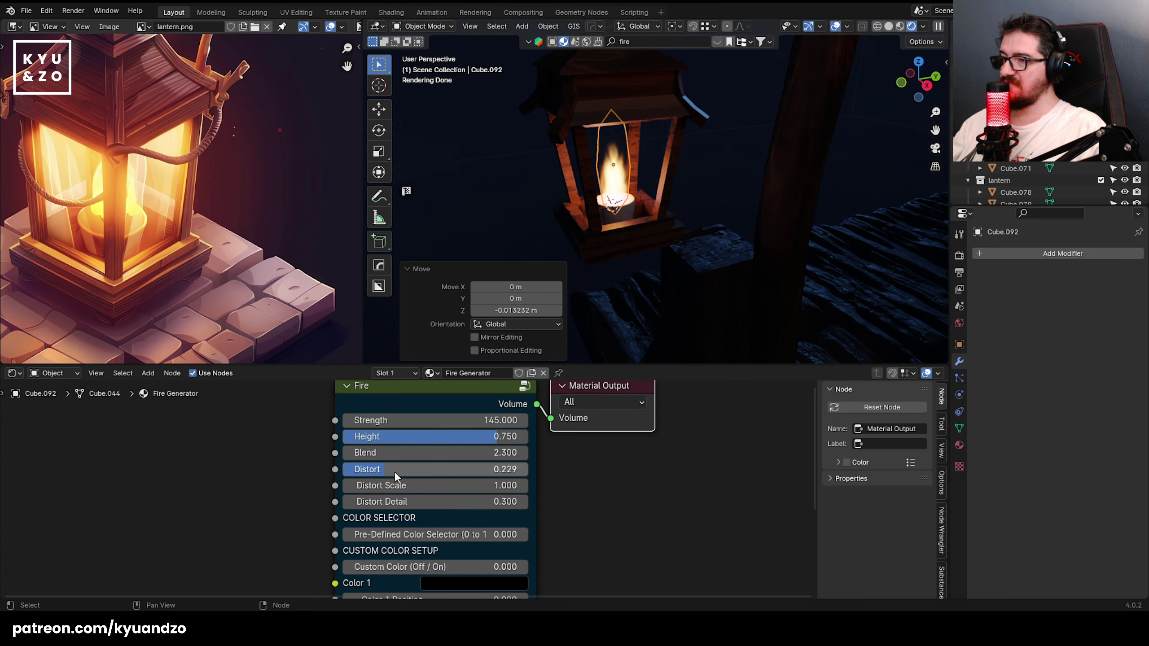
drag(394, 471, 513, 469)
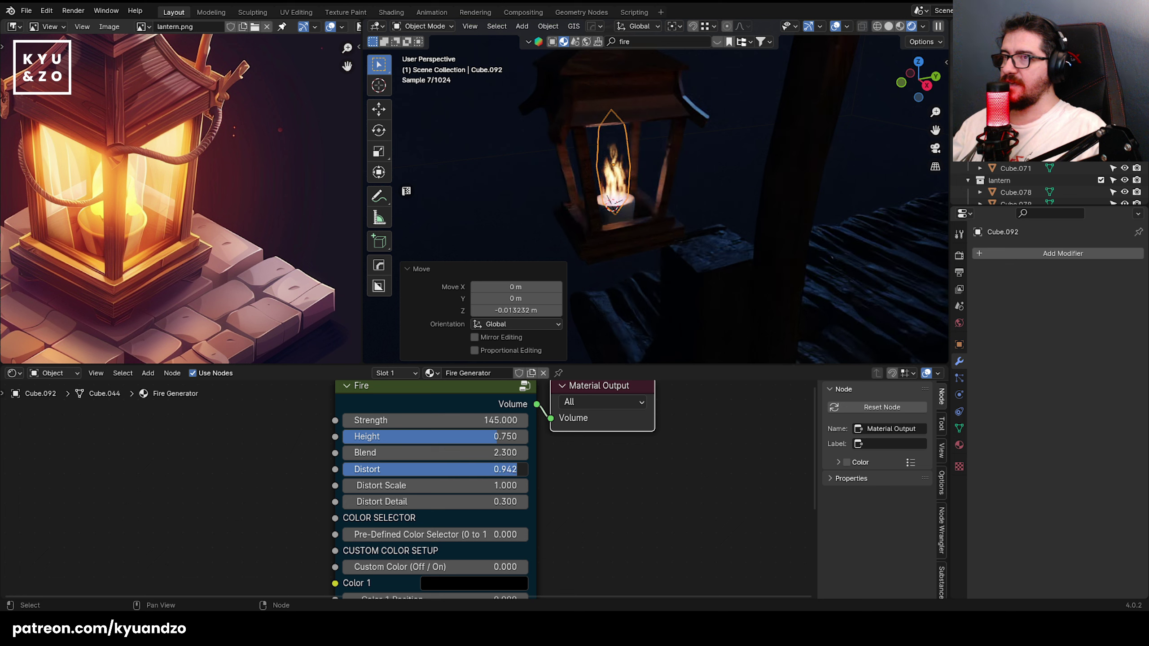
scroll(538, 246, down, 2)
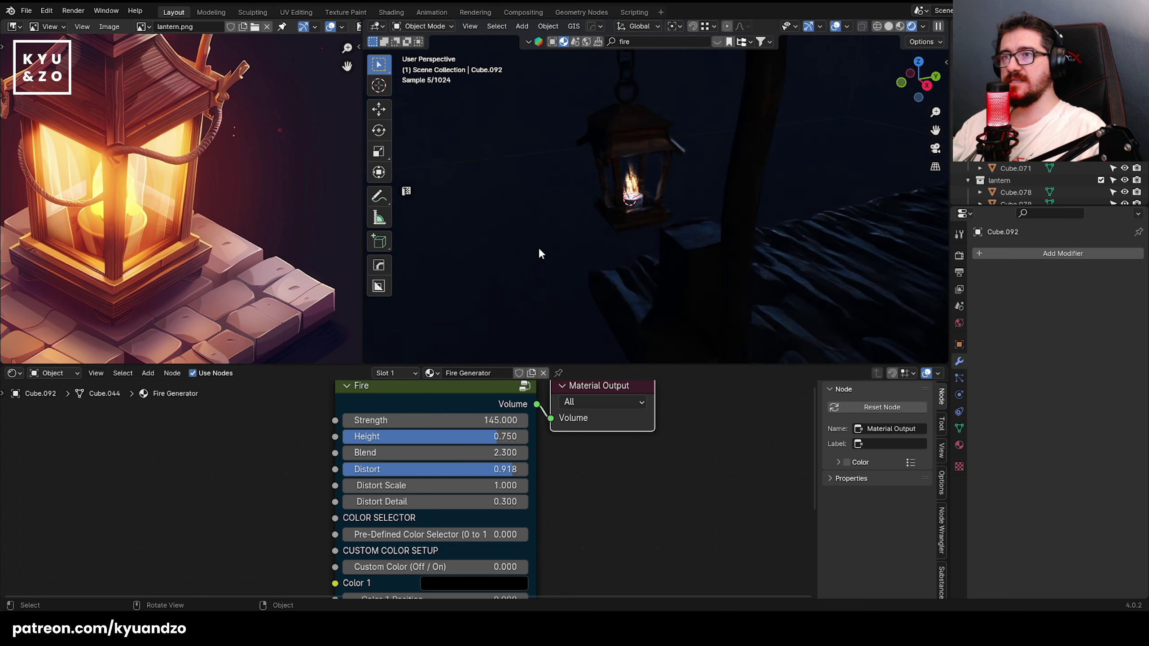
- Enlarge the flame slightly and shift it up along Z so it rises from the candle's top
scroll(612, 215, up, 3)
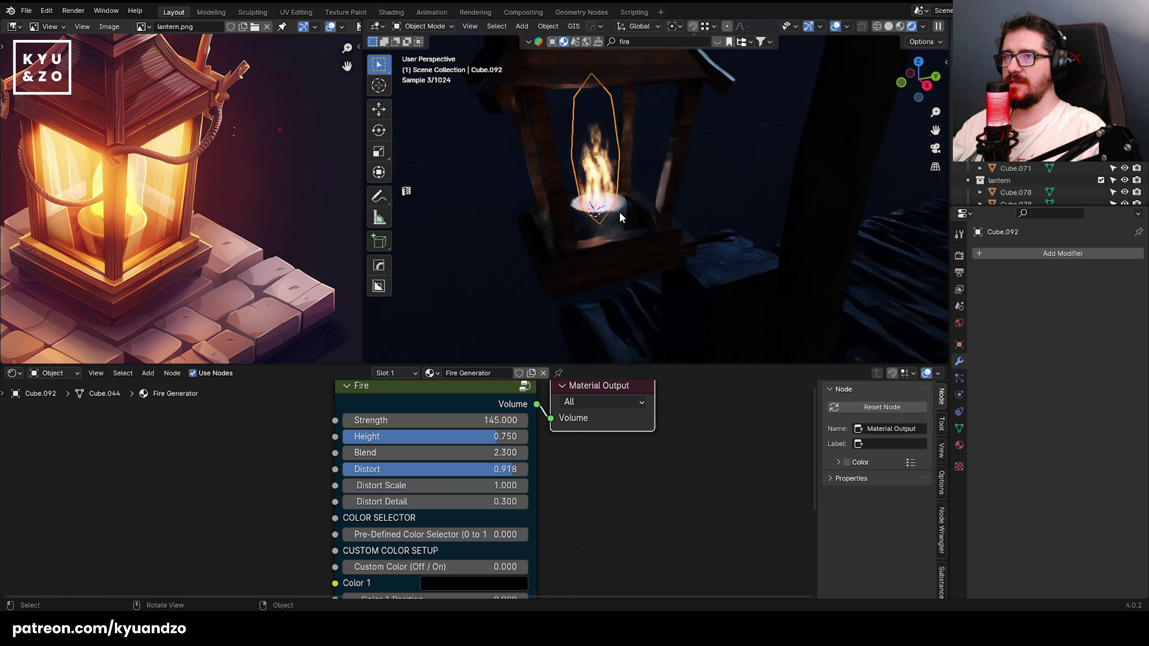
key(s)
click(629, 211)
key(g)
key(z)
click(640, 209)
click(712, 213)
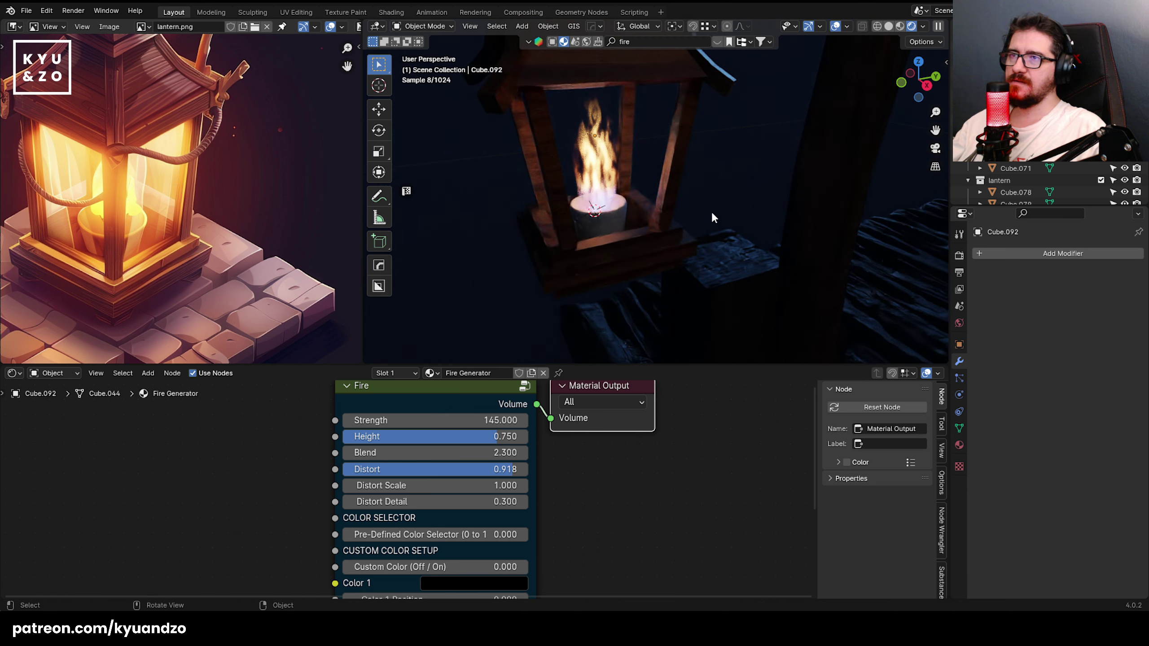
- Give the candle body a new material with a warm beige Base Color of Hue 0.089, Saturation 0.561 and Value 0.800
click(583, 217)
scroll(588, 203, up, 2)
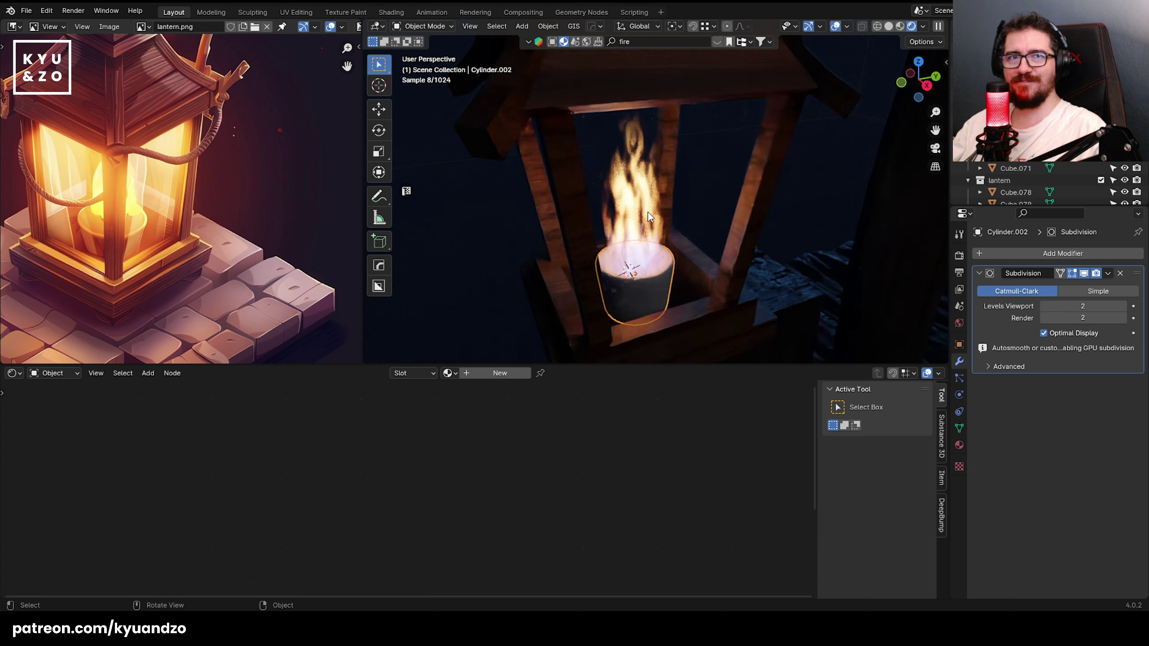
click(510, 373)
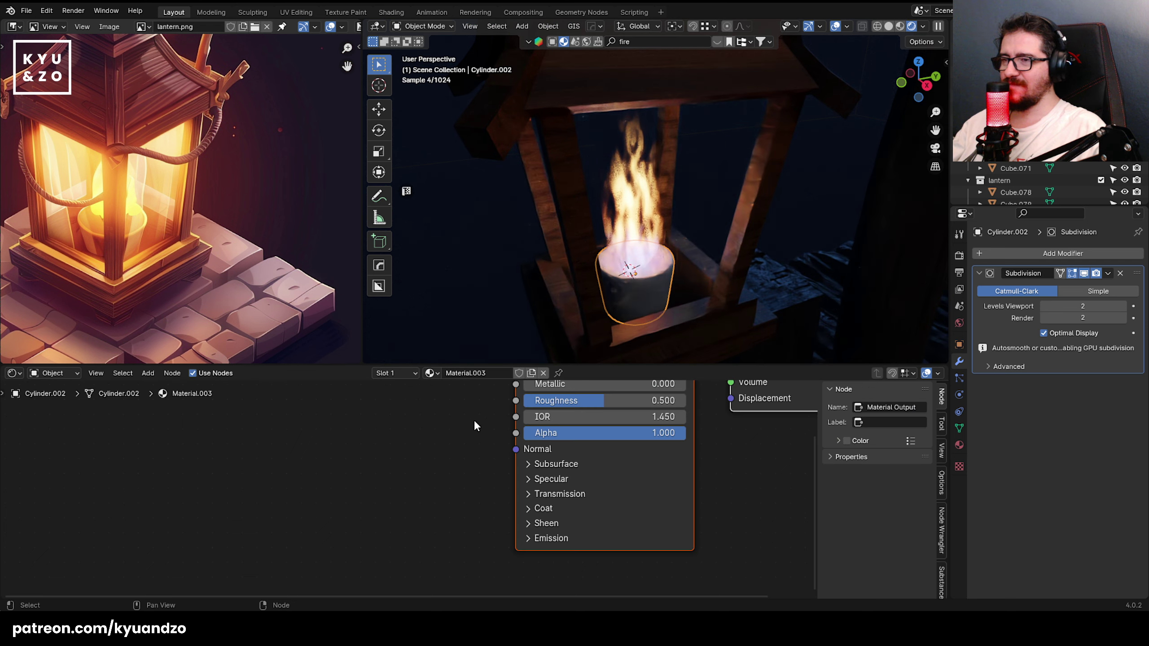
ctrl+middle_drag(481, 426, 561, 426)
middle_drag(561, 426, 242, 394)
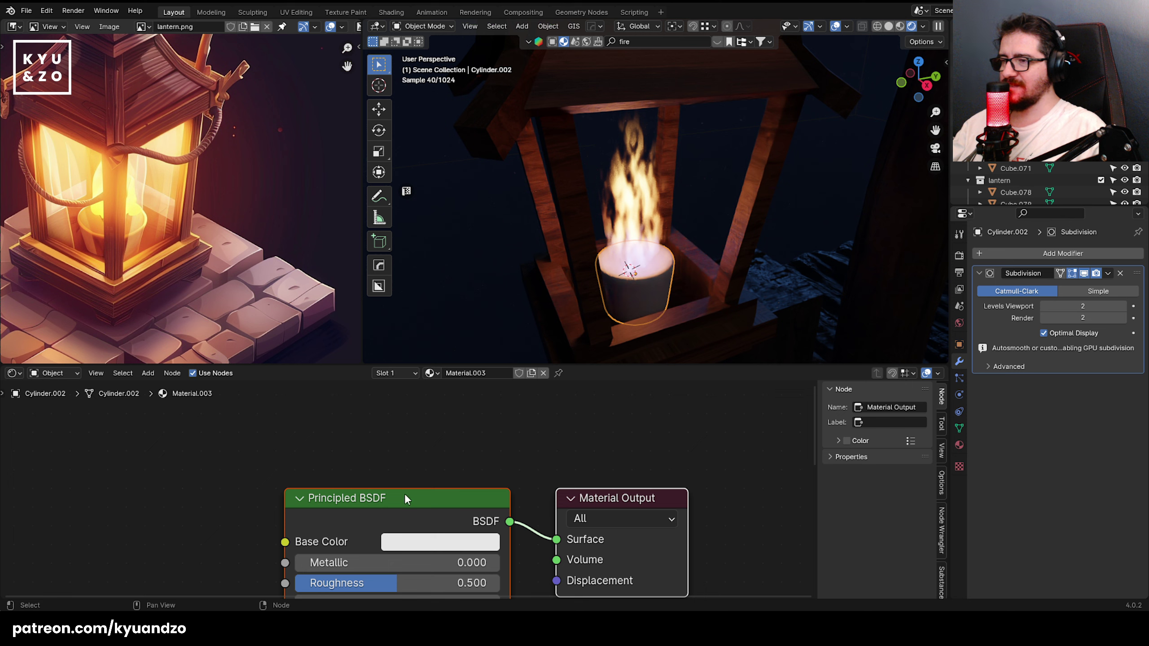
middle_drag(404, 498, 422, 483)
click(417, 535)
mouse_move(430, 359)
mouse_down()
mouse_move(471, 352)
mouse_move(474, 335)
mouse_up()
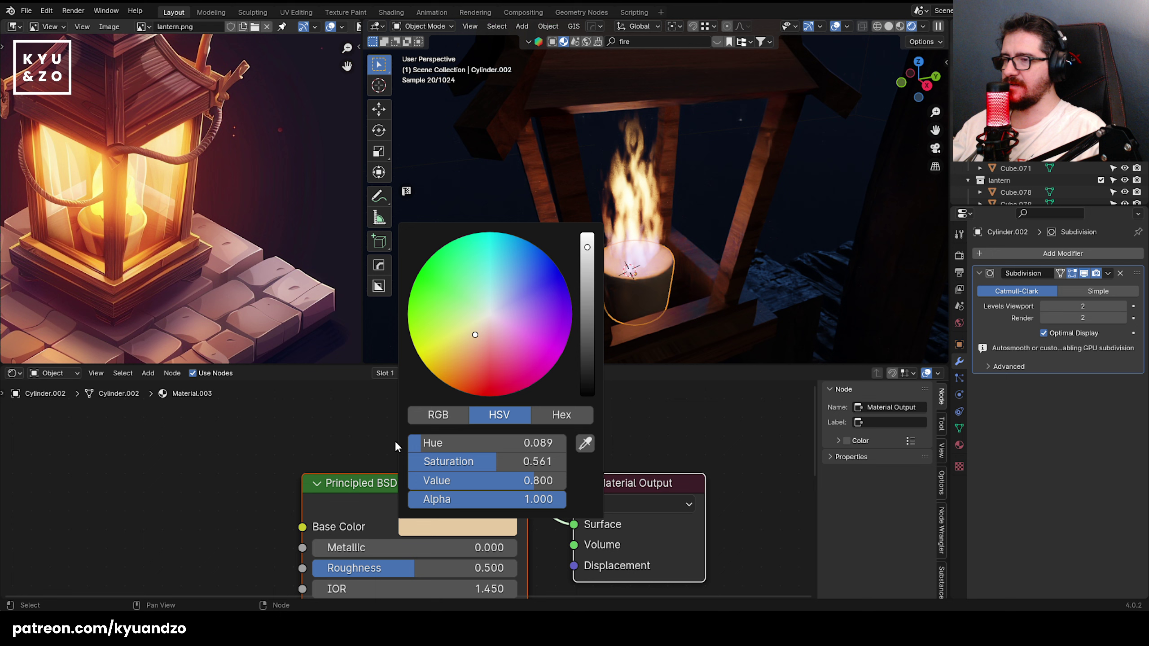
- Set the candle material's Roughness to 0.050, Metallic to 0.114 and IOR to 2.010
middle_drag(353, 559, 362, 492)
drag(402, 501, 310, 501)
middle_drag(218, 504, 207, 492)
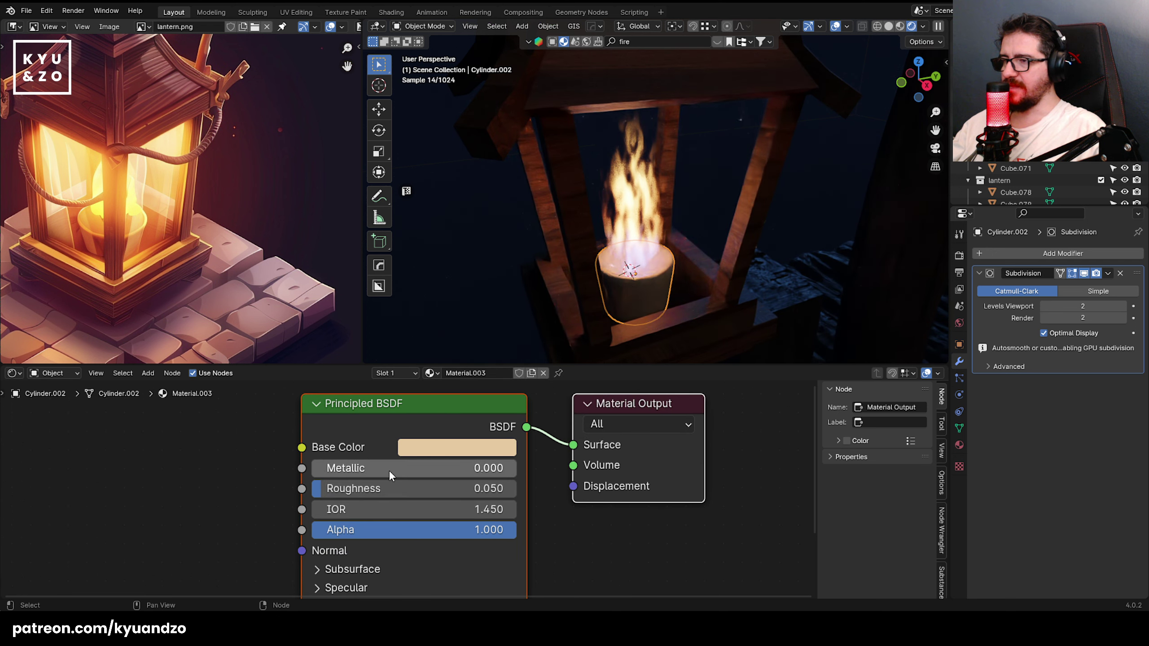
drag(389, 471, 412, 471)
click(216, 534)
middle_drag(215, 534, 260, 491)
drag(377, 467, 403, 466)
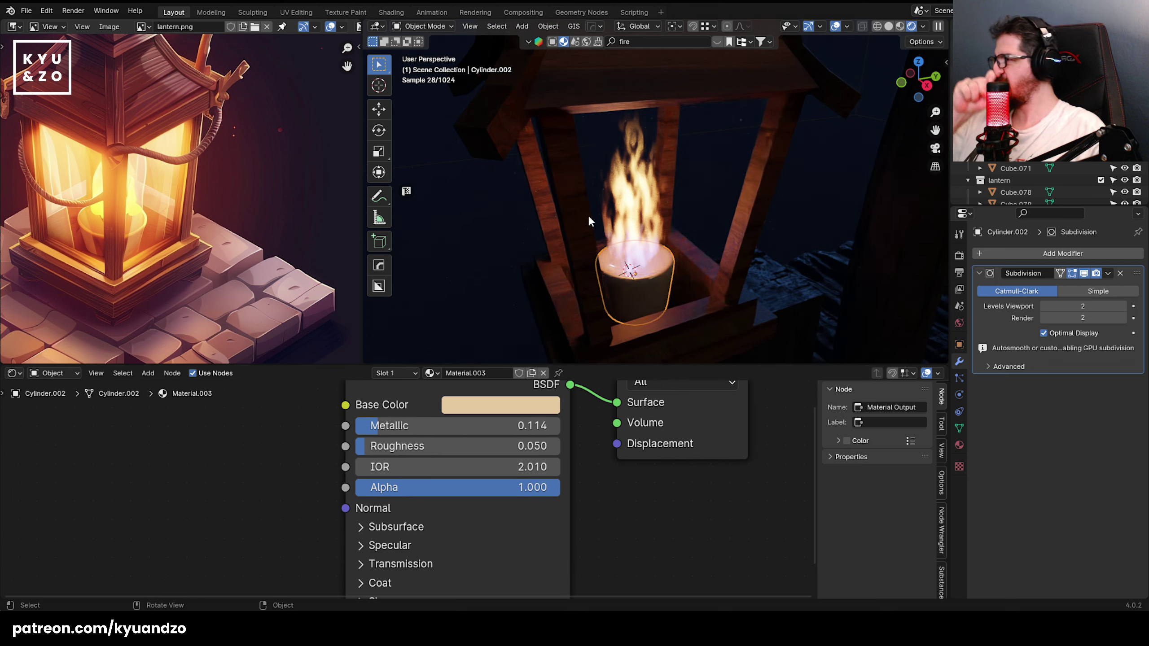
- Move the flame and the candle body into the lantern collection
scroll(588, 215, down, 5)
scroll(596, 208, up, 3)
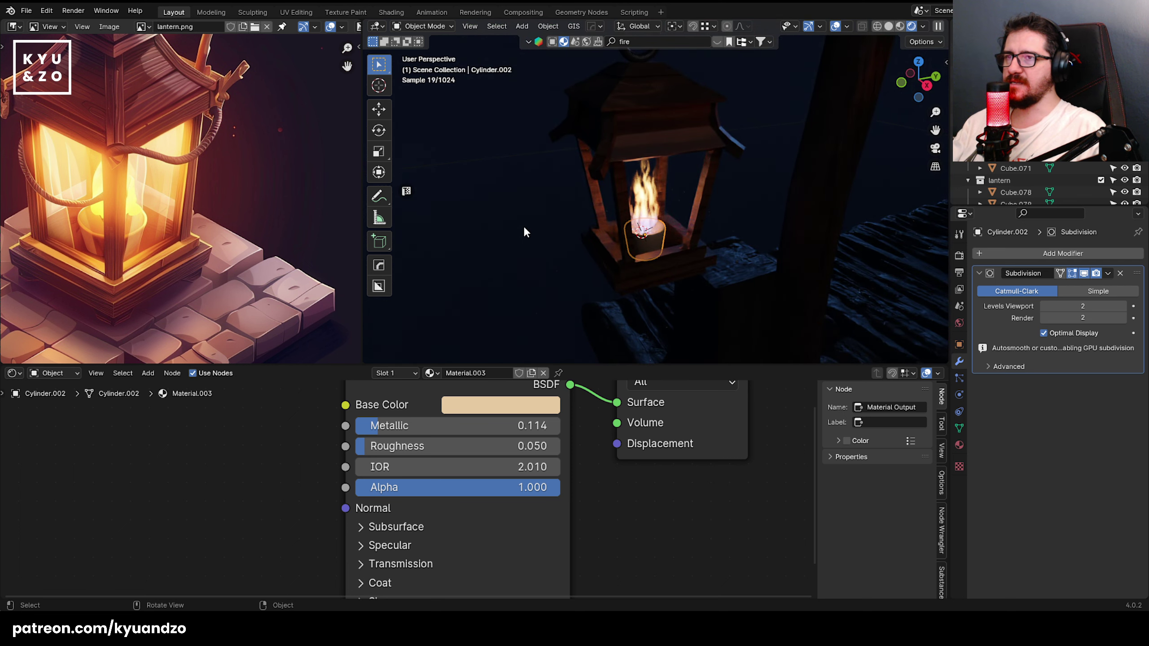
scroll(588, 244, up, 2)
click(645, 254)
scroll(593, 208, up, 2)
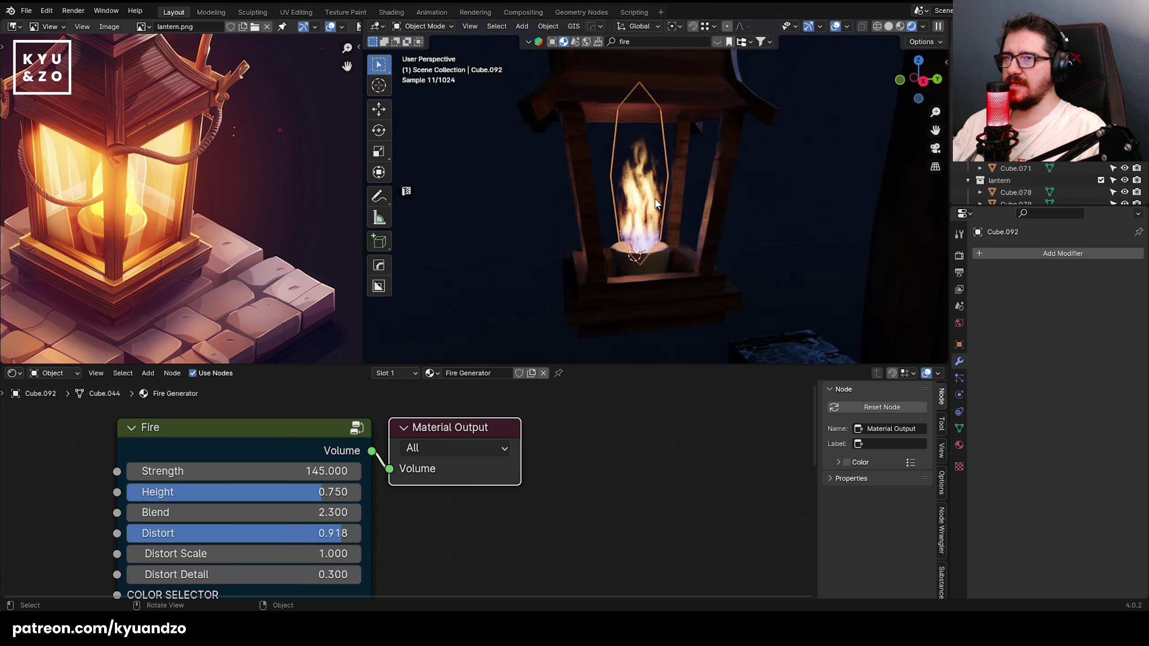
key(m)
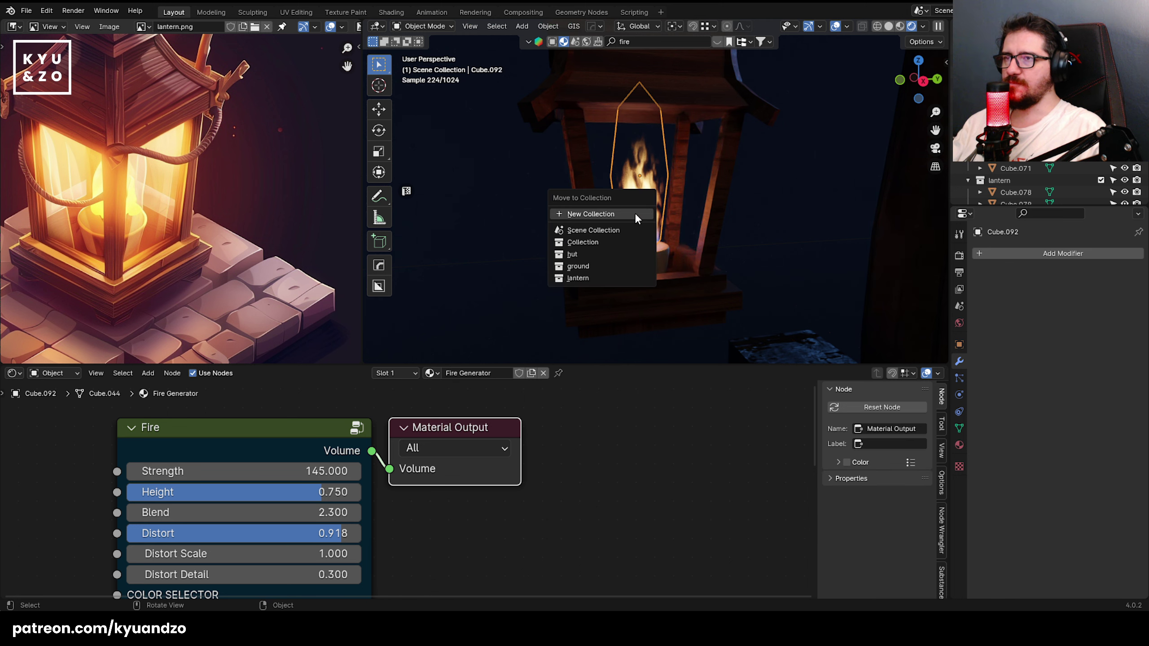
click(601, 279)
click(632, 264)
key(m)
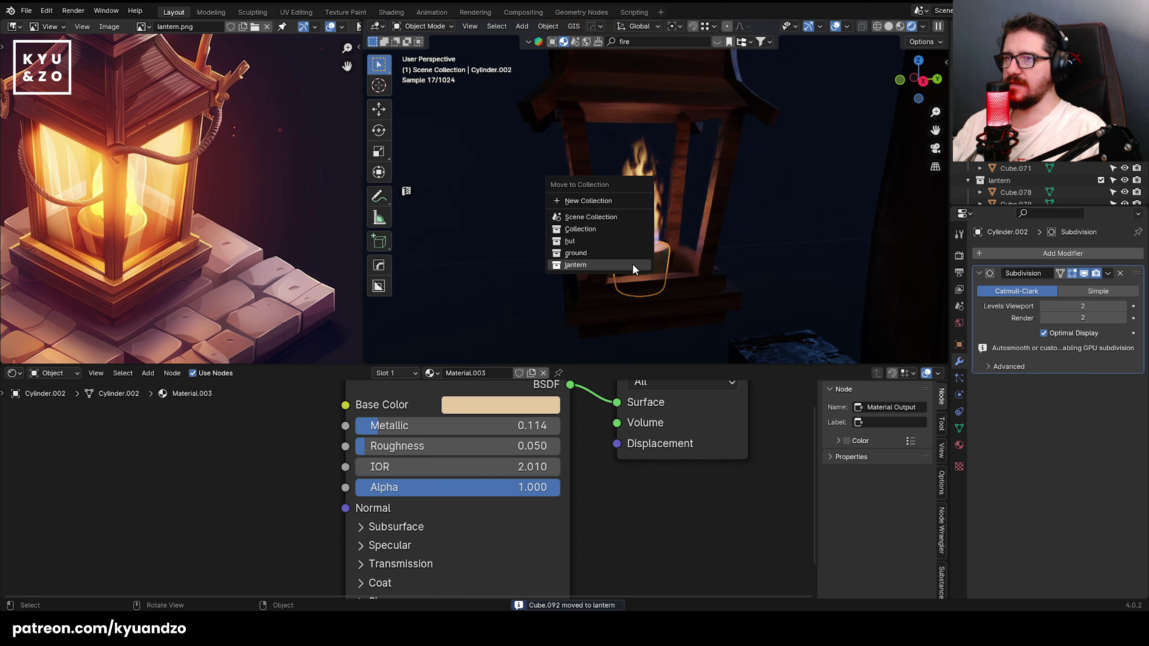
click(632, 264)
- Select every object grouped in the lantern's collection and try moving the whole lantern together
click(589, 260)
key(shift+g)
click(589, 260)
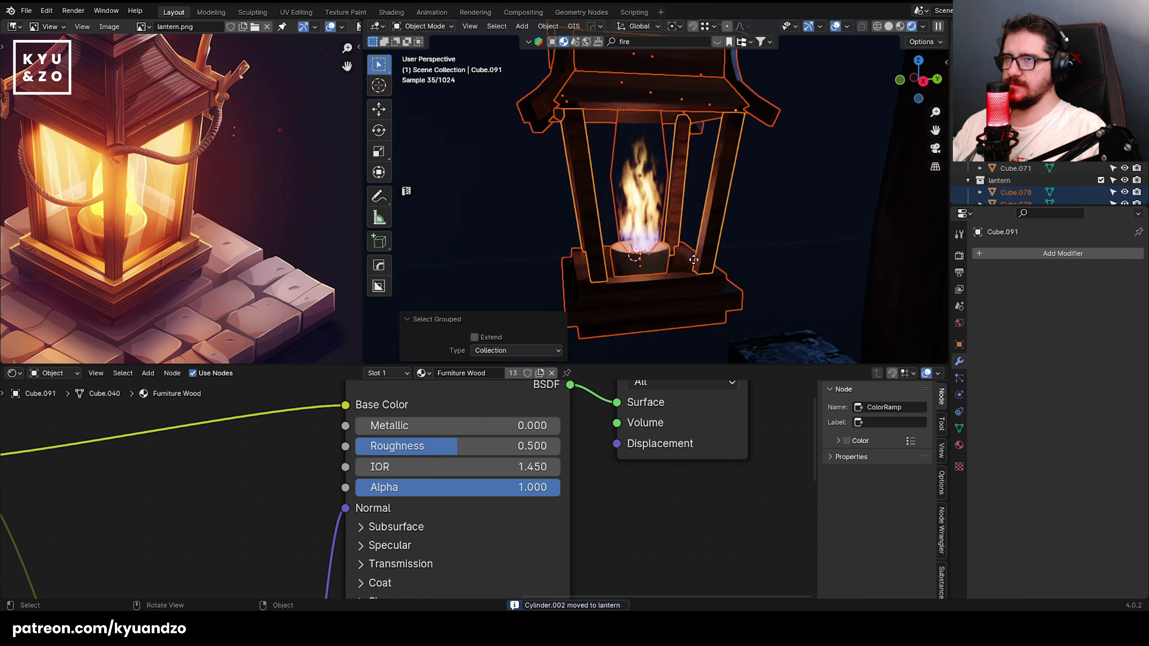
key(g)
click(638, 181)
scroll(638, 181, down, 4)
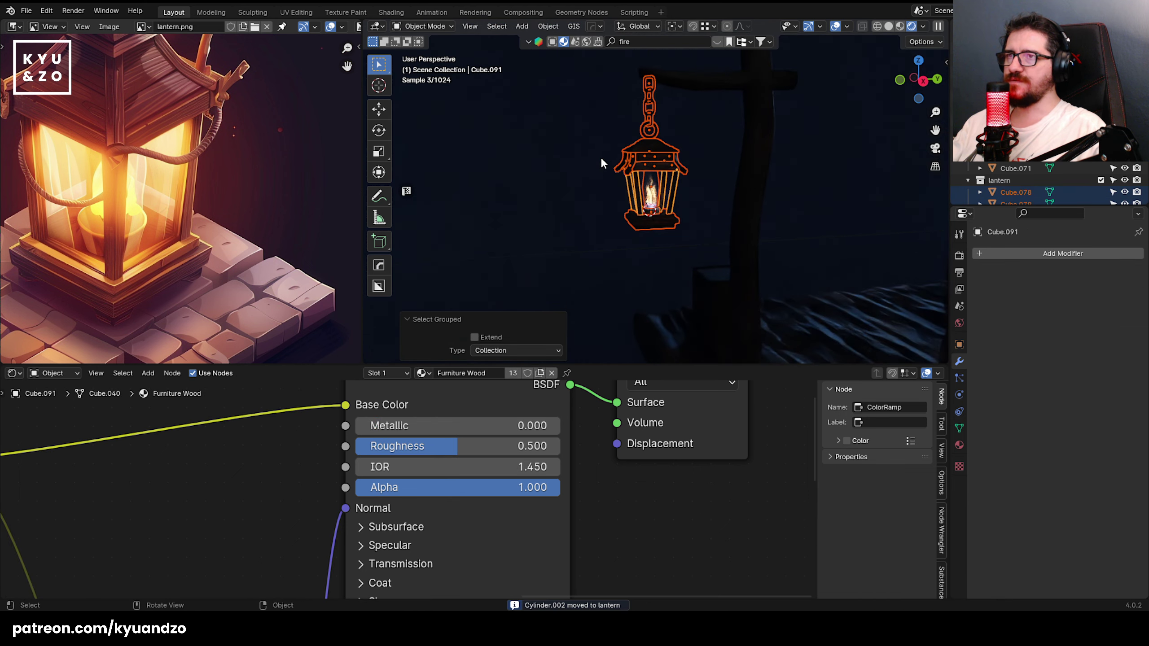
click(575, 235)
click(624, 257)
key(shift+g)
click(618, 262)
key(g)
right_click(531, 230)
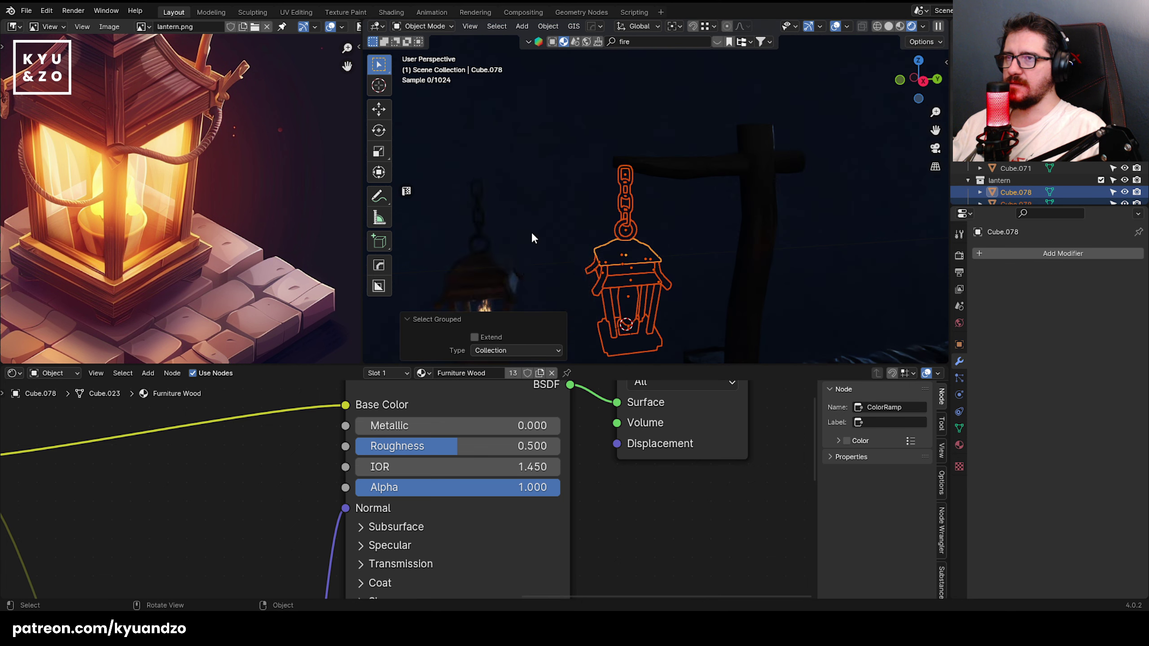
- Duplicate the lantern collection and select all objects in the copy
click(999, 180)
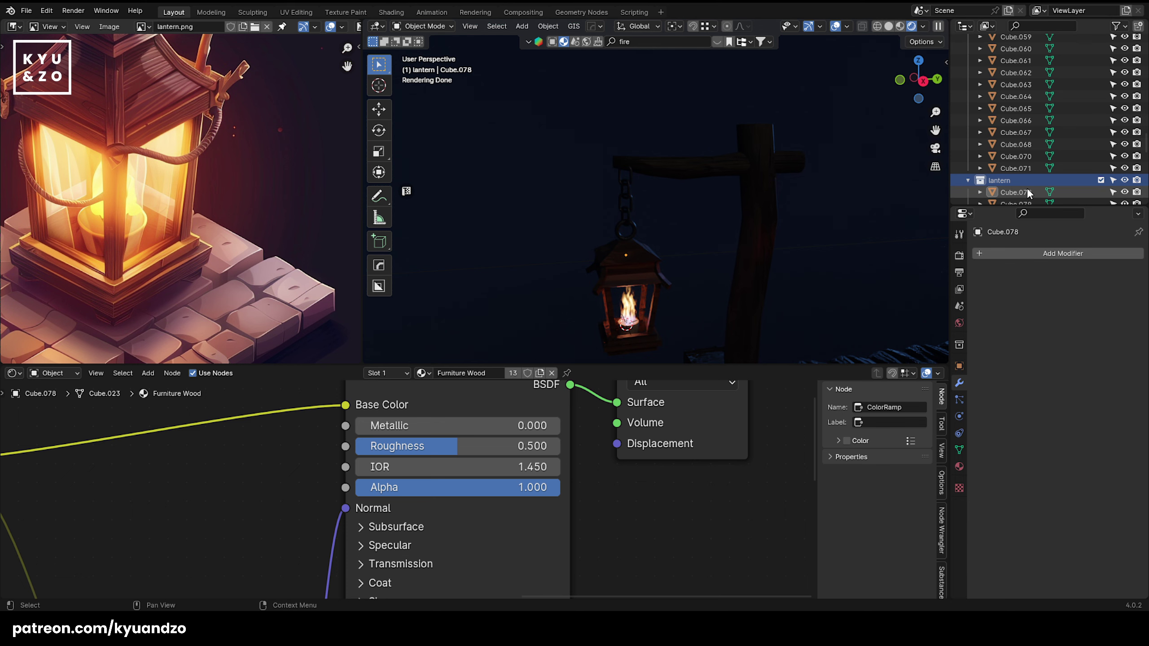
click(1010, 168)
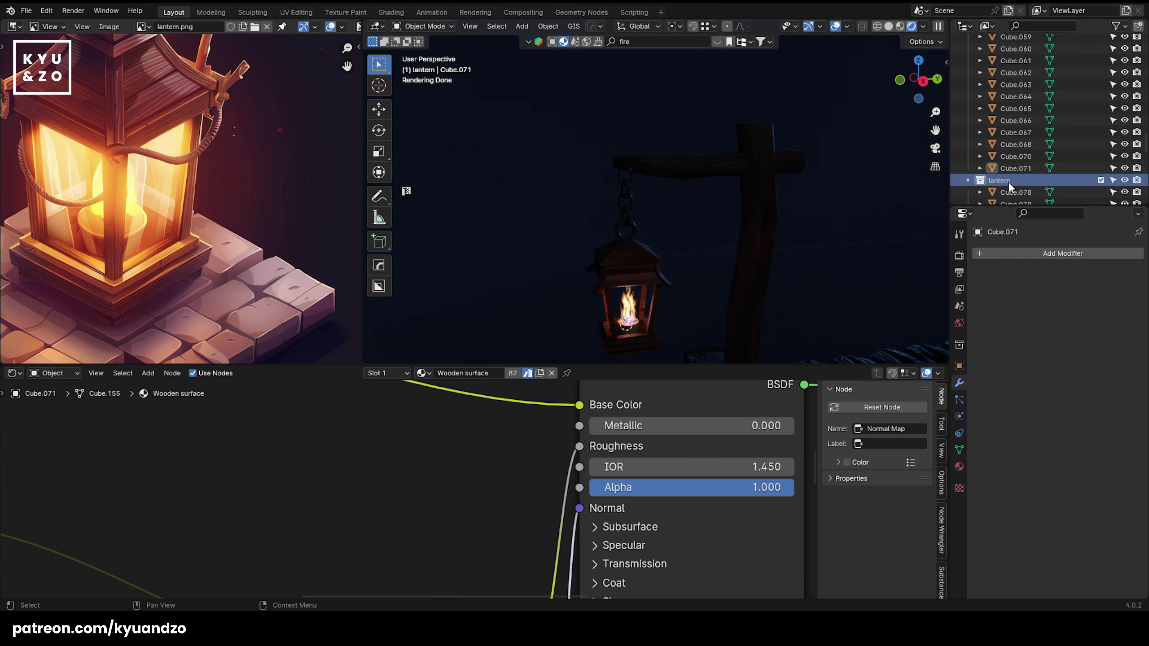
right_click(1008, 181)
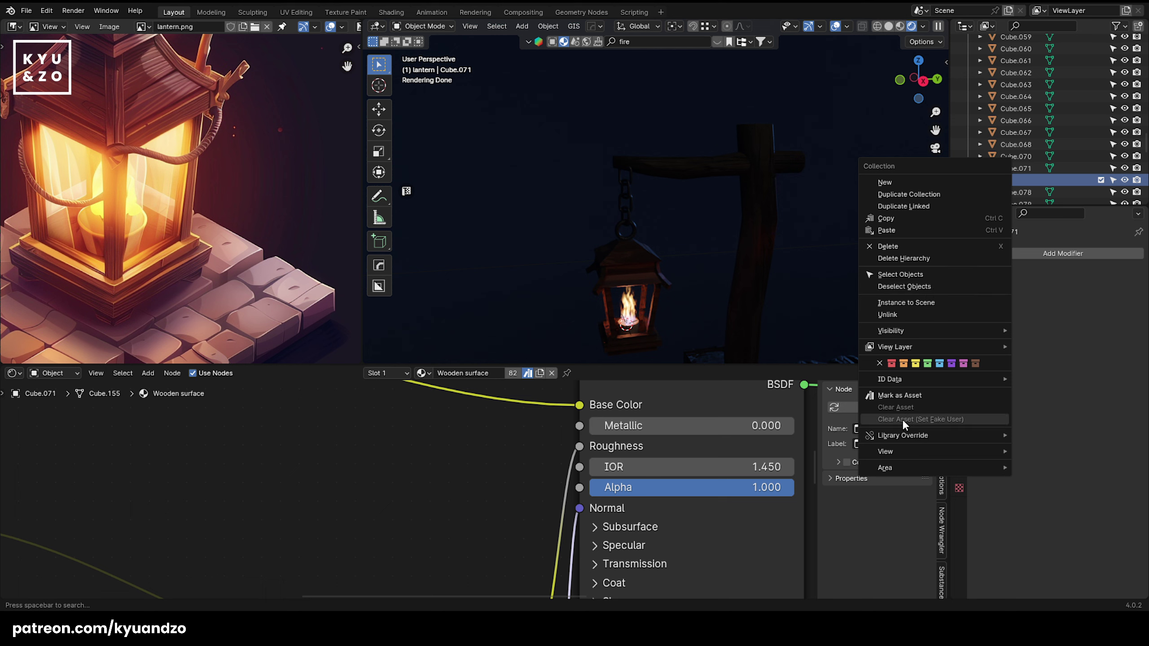
click(932, 195)
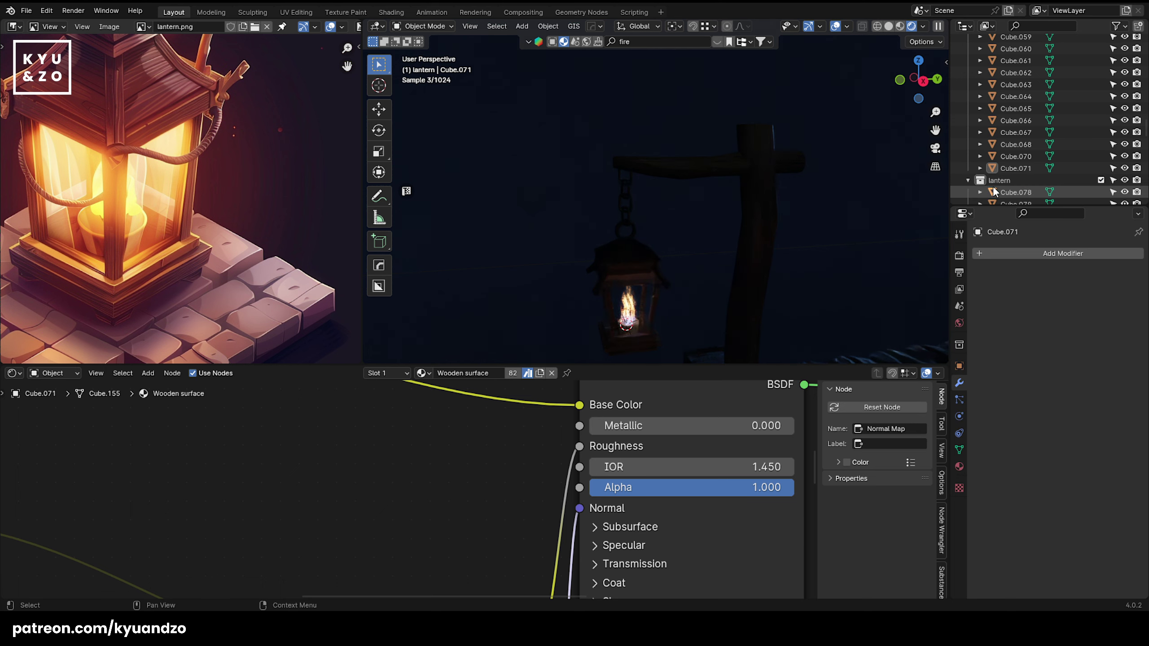
scroll(995, 196, down, 2)
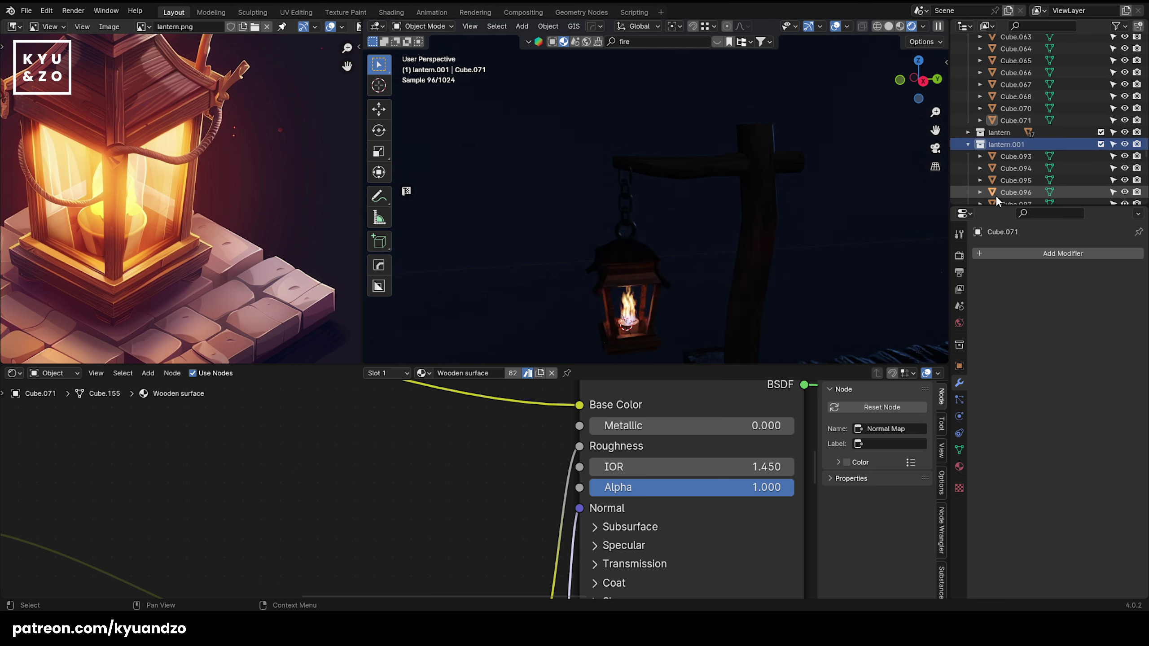
right_click(995, 147)
click(919, 230)
- Move the duplicated lantern along X, away from the original and towards the hut
scroll(630, 216, down, 3)
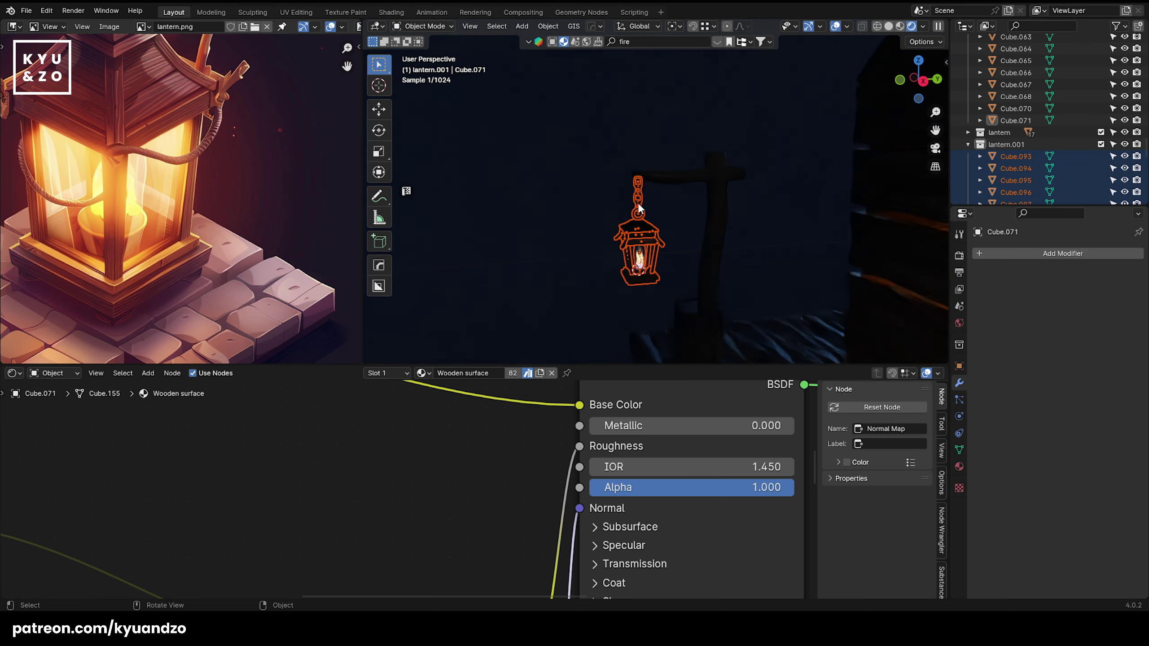
middle_drag(633, 217, 703, 237)
key(g)
key(y)
key(x)
click(823, 298)
- Select all objects of the duplicated lantern by collection and delete them
click(748, 282)
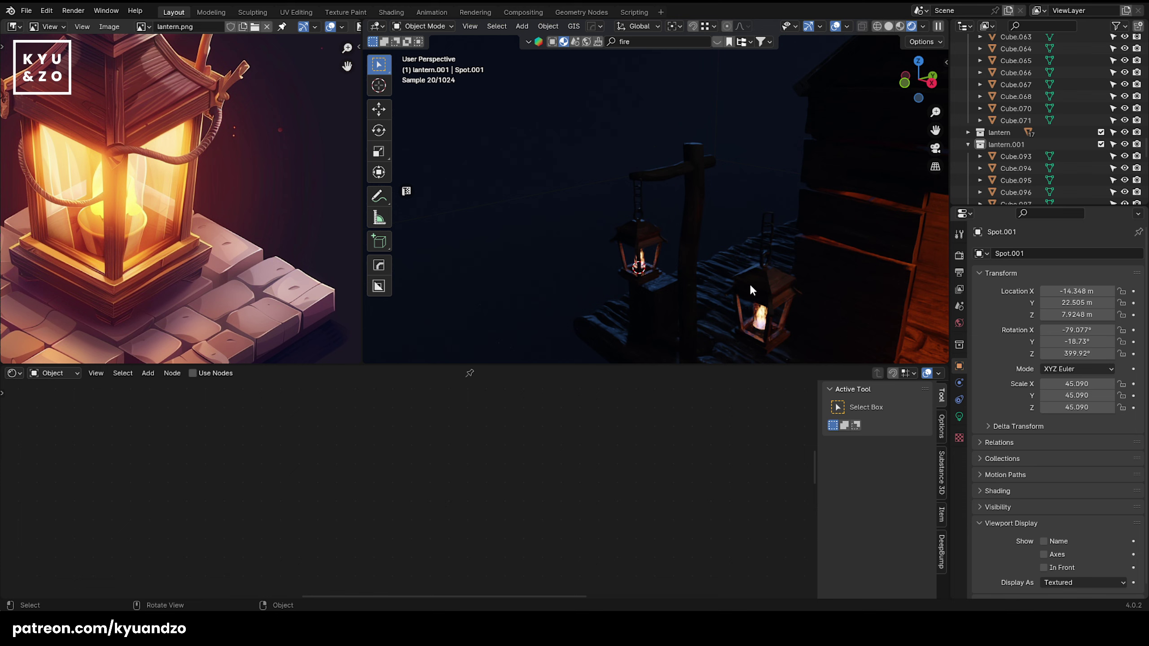
click(749, 283)
key(shift+g)
click(748, 283)
key(x)
click(695, 292)
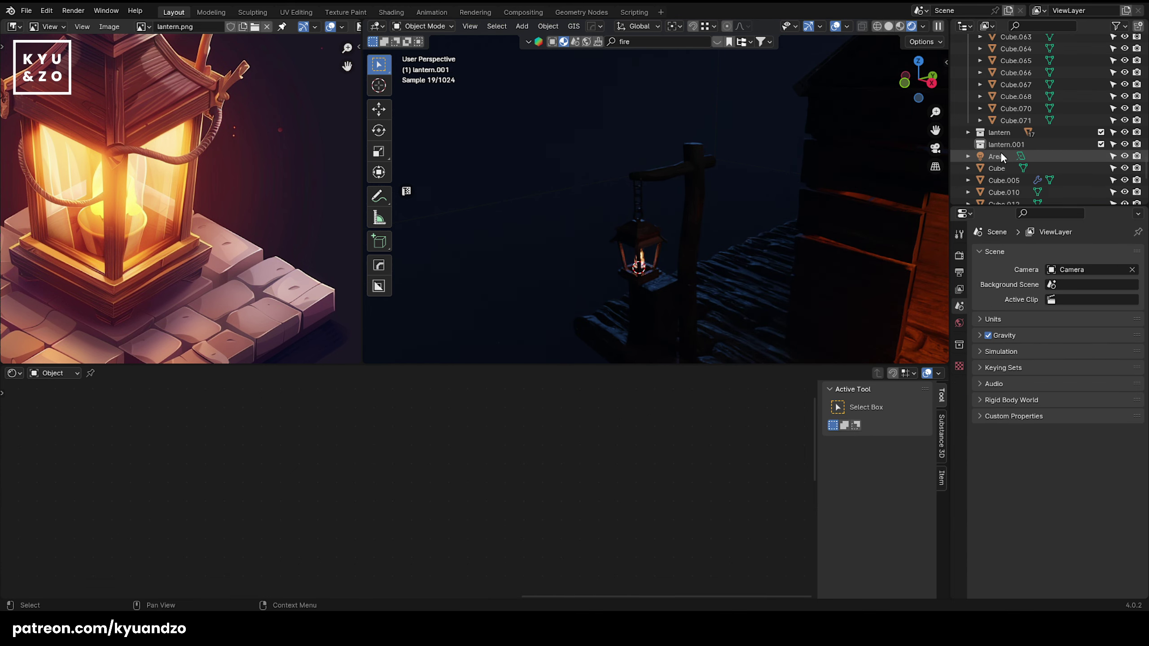
- Delete the empty lantern.001 collection
right_click(1000, 145)
click(1000, 145)
right_click(1049, 143)
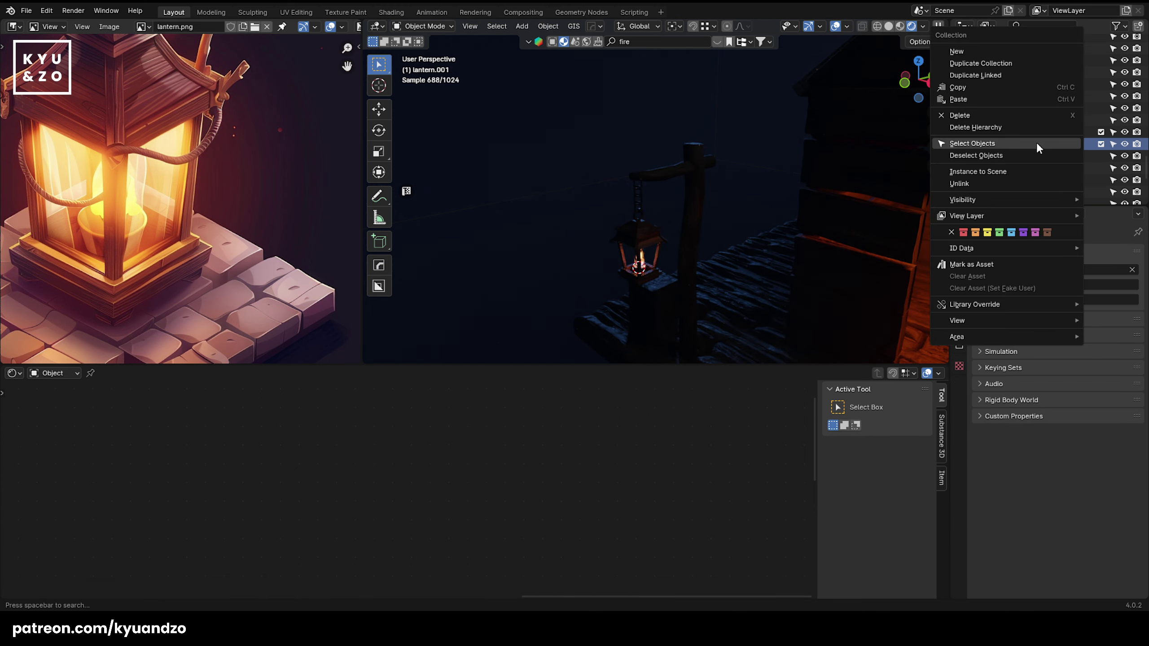
click(982, 116)
click(1004, 133)
shift+middle_drag(612, 177, 649, 131)
scroll(649, 131, up, 2)
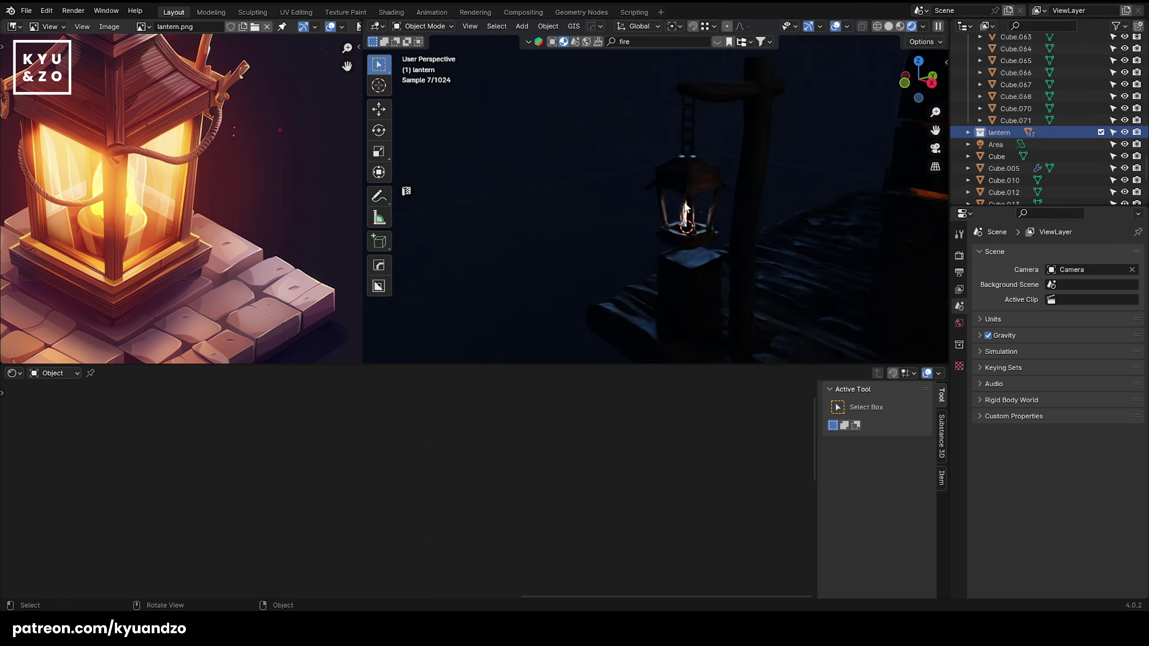
click(687, 168)
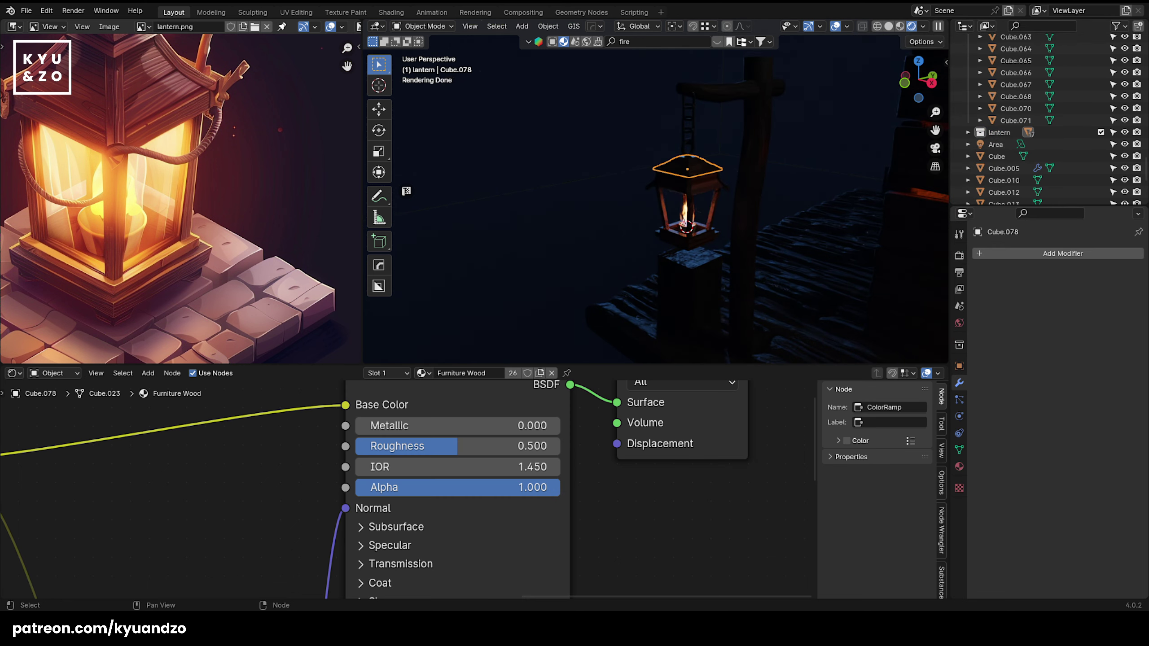
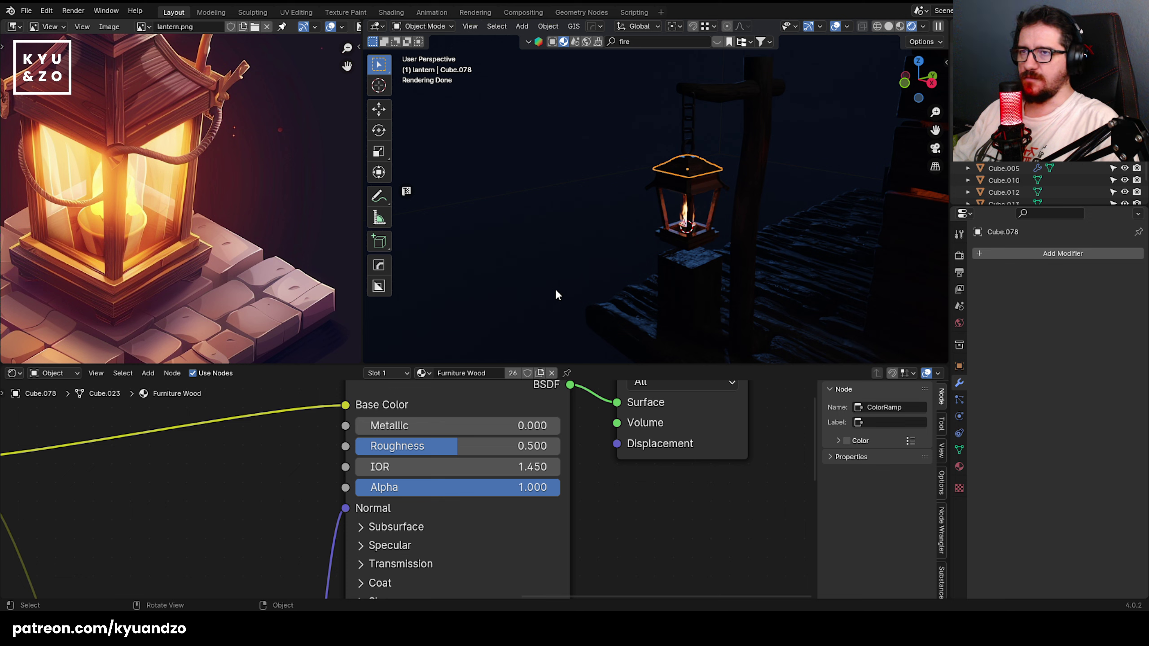
click(696, 202)
scroll(696, 202, up, 1)
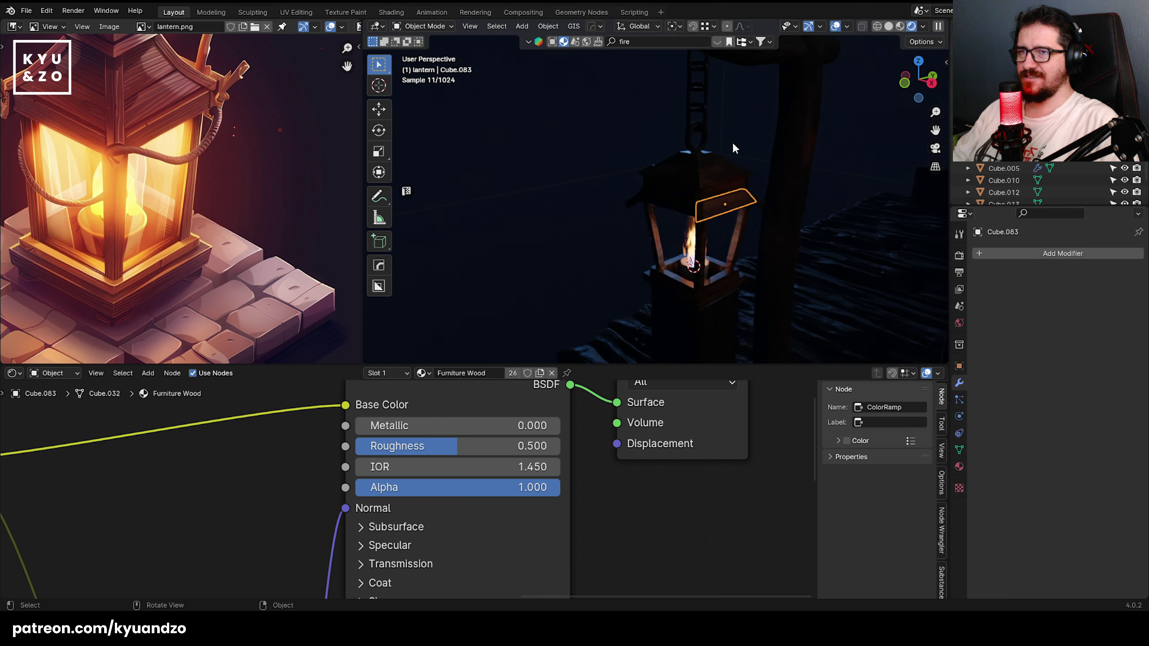
click(666, 139)
shift+middle_drag(604, 218, 561, 217)
scroll(536, 168, up, 2)
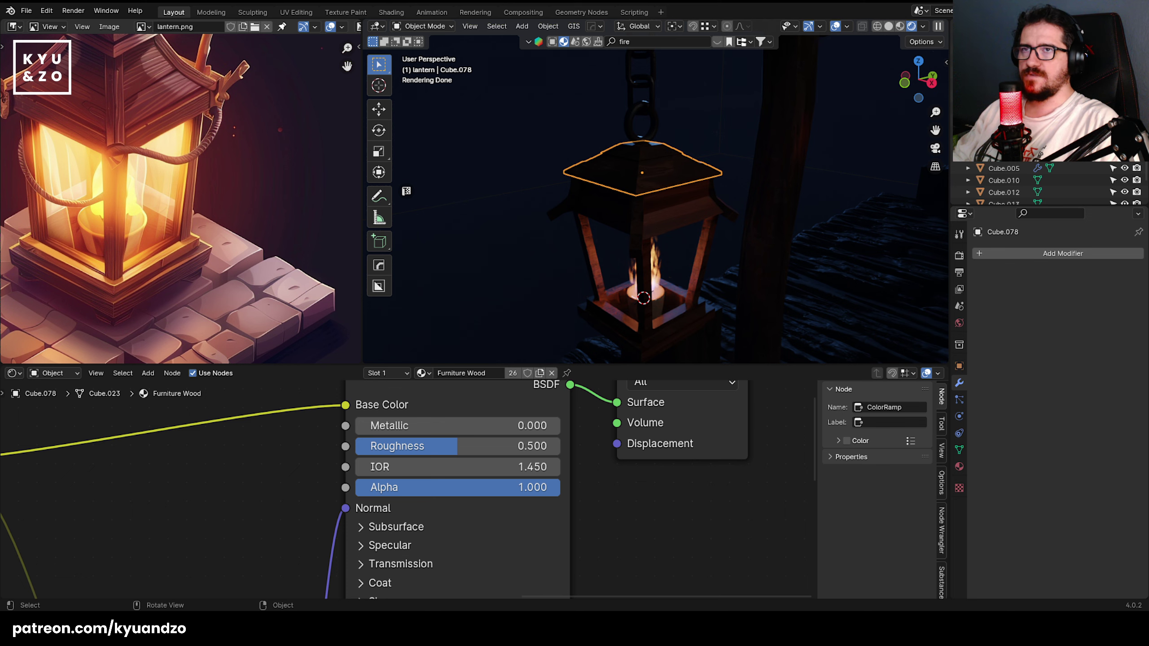
- Select the whole lantern by collection and duplicate it, offsetting the copy 0.33664 m along X
click(684, 205)
scroll(685, 205, up, 2)
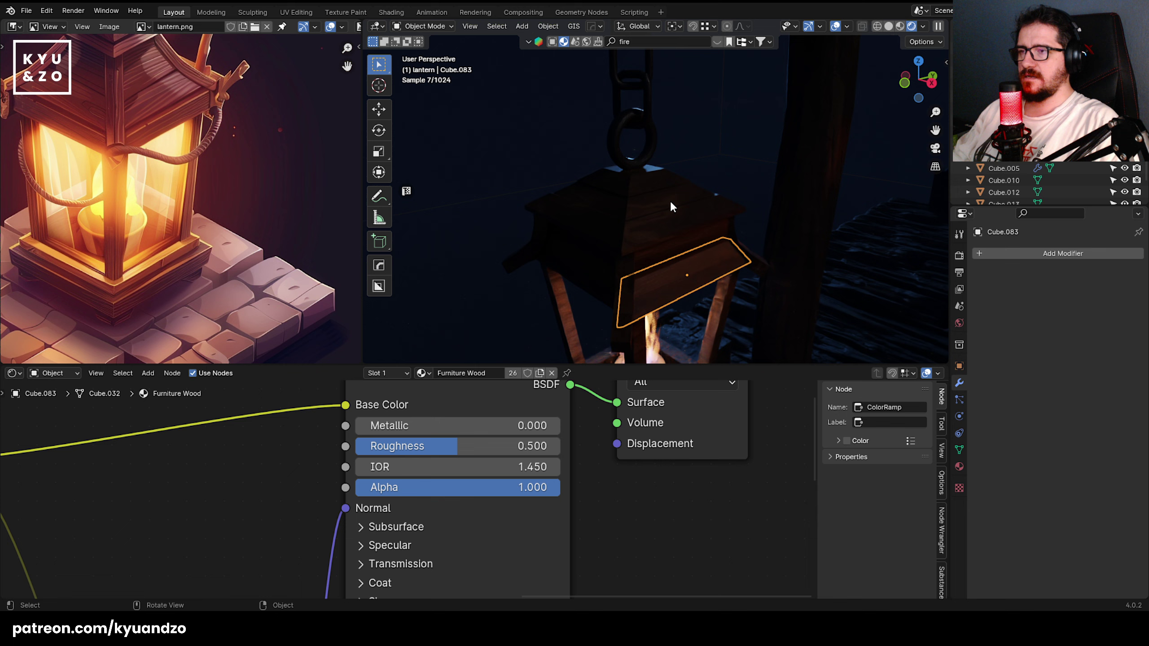
key(shift+g)
click(651, 223)
scroll(651, 206, down, 3)
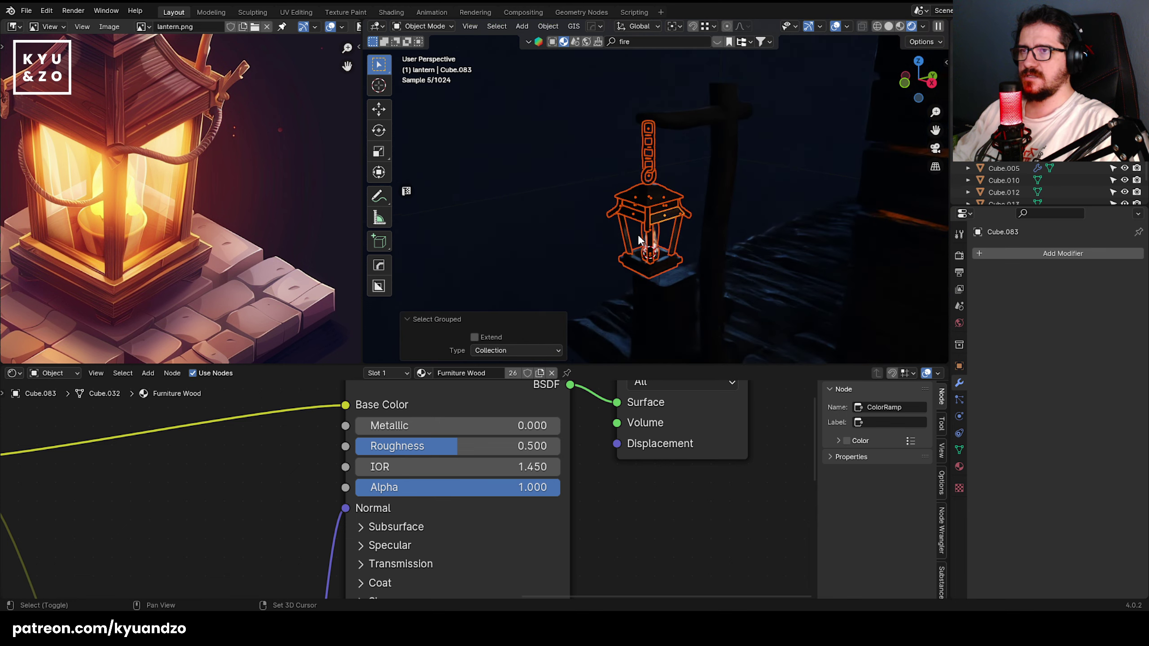
key(g)
key(x)
click(765, 283)
- Move the duplicated lantern's objects into a new collection named lantern2
shift+middle_drag(765, 284, 676, 252)
key(m)
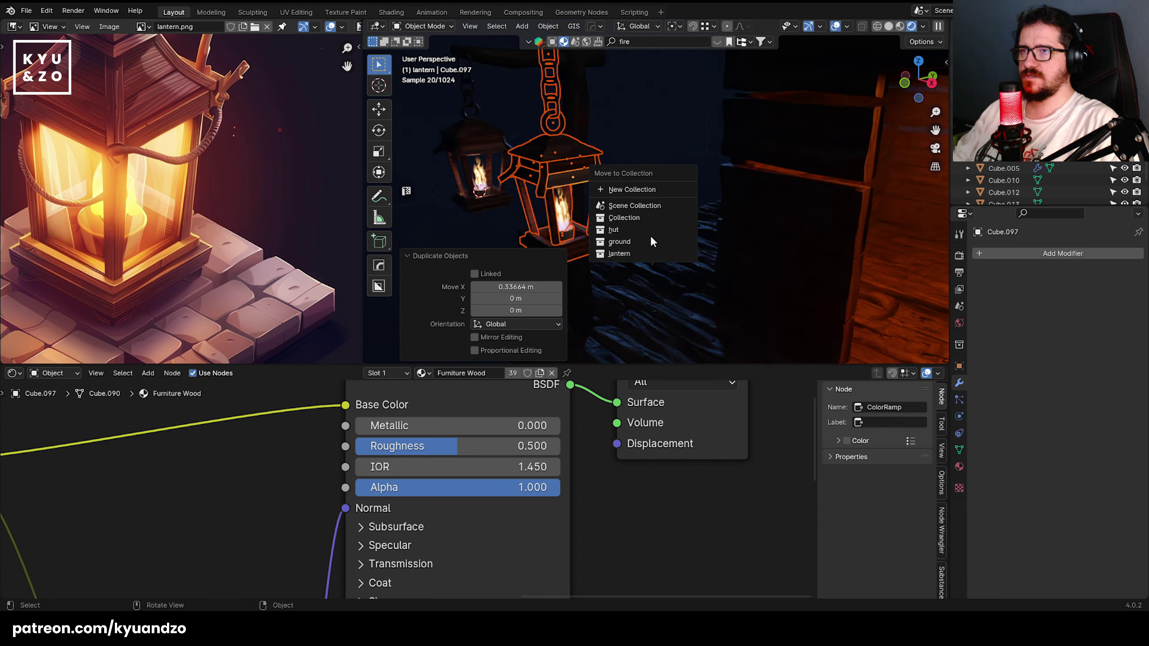
click(647, 190)
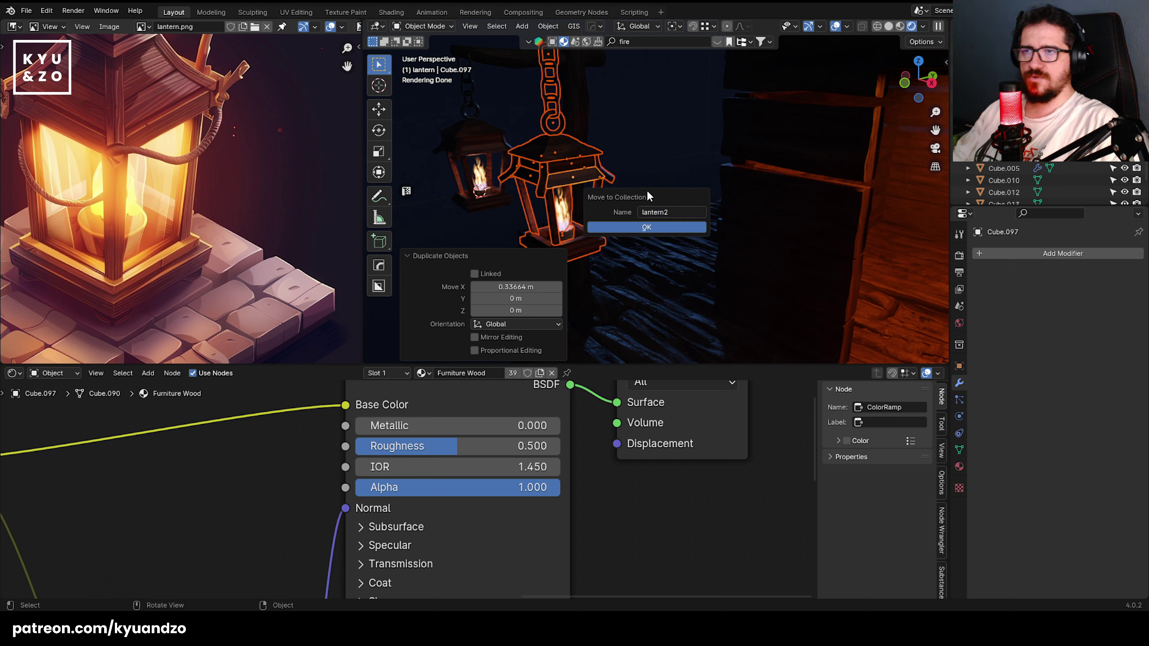
click(618, 230)
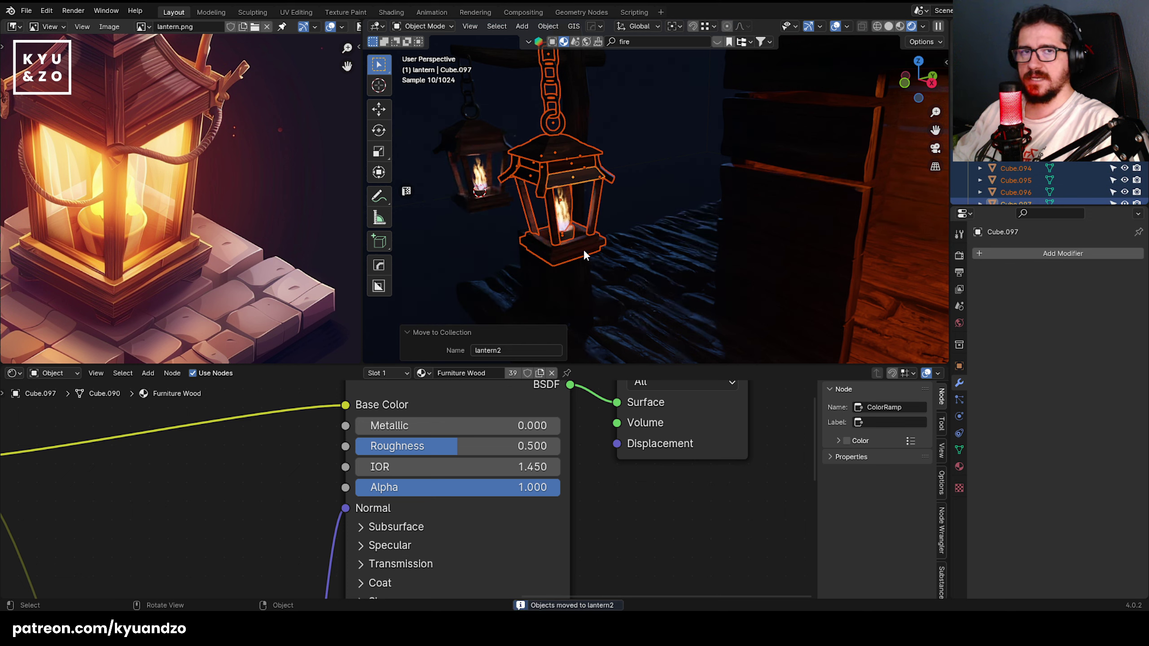
- Select all objects of the duplicated lantern by collection and move them 0.81138 m along X in front of the hut
scroll(592, 246, down, 9)
scroll(626, 237, up, 5)
click(646, 164)
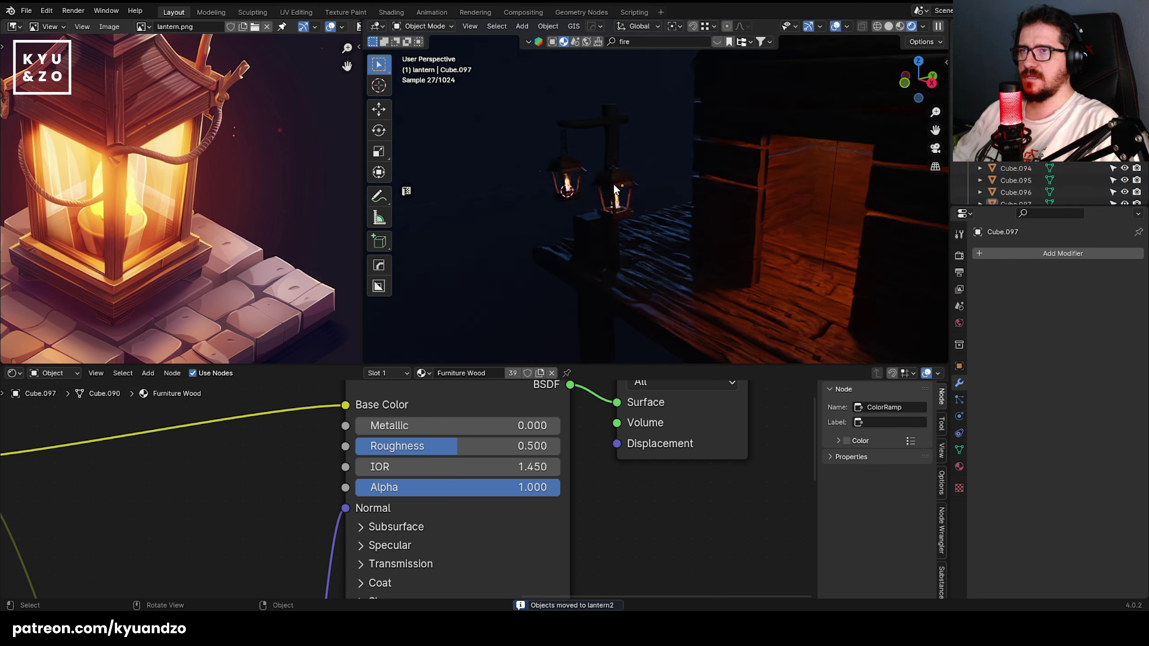
key(shift+g)
click(614, 183)
key(g)
key(x)
click(810, 271)
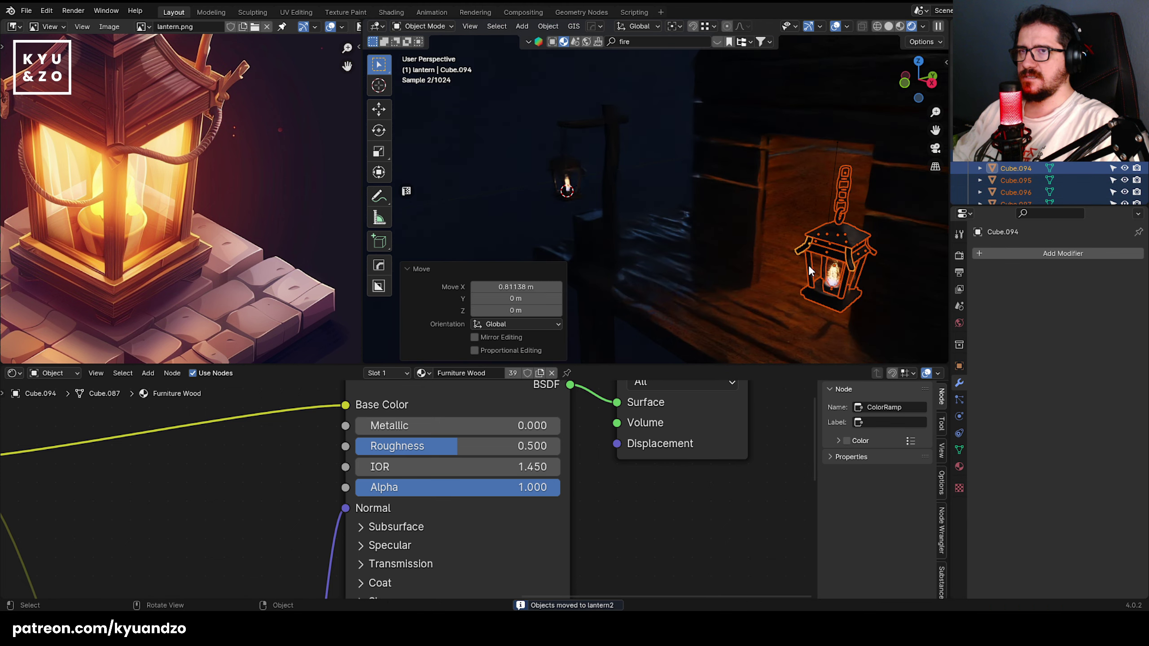
- Move the duplicated lantern another 0.7606 m along X to the dock's corner post
scroll(809, 271, down, 5)
shift+middle_drag(808, 271, 672, 235)
key(g)
key(y)
key(x)
click(754, 275)
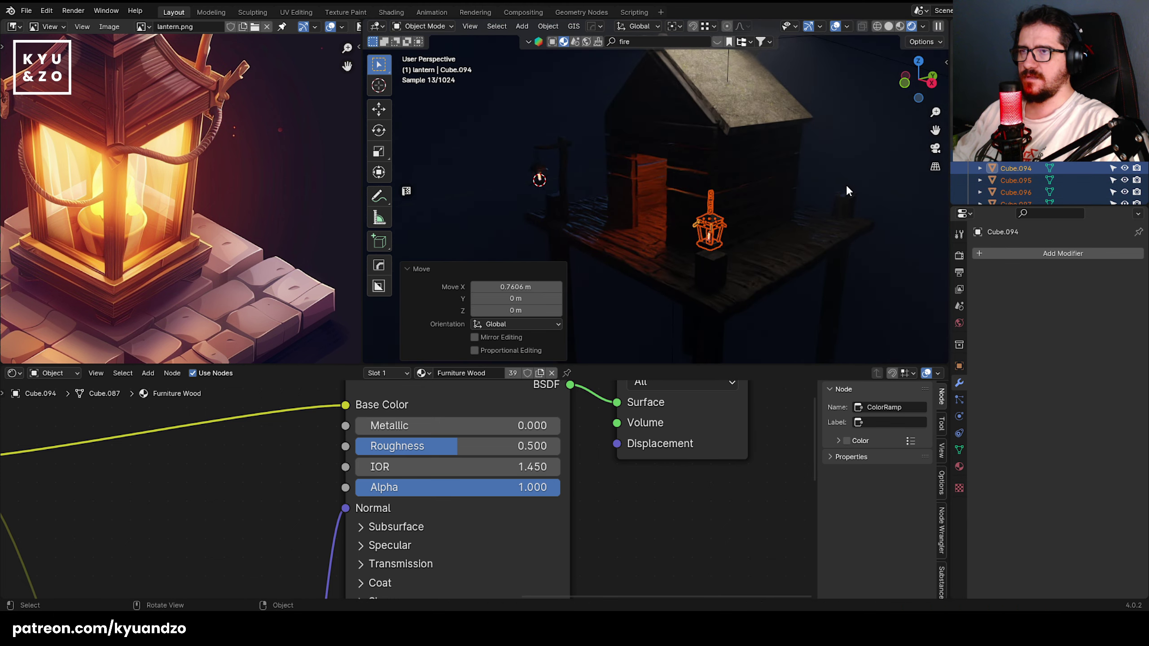
- Delete the duplicated lantern from the dock's corner post
click(848, 191)
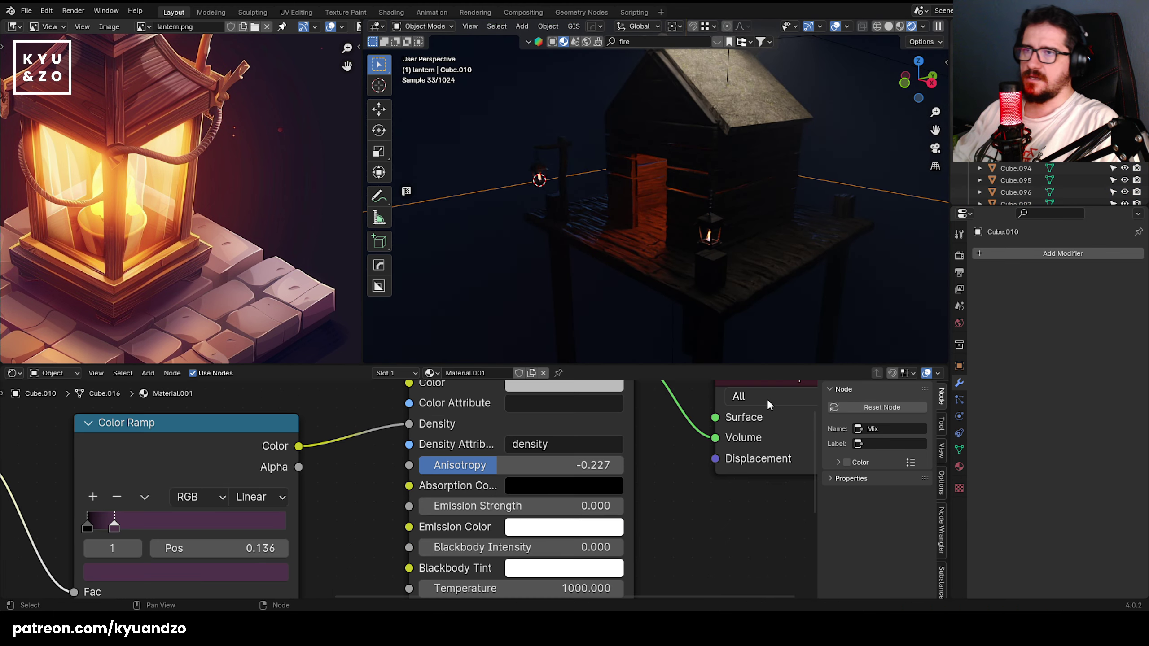
click(707, 223)
key(x)
click(677, 236)
scroll(512, 136, up, 3)
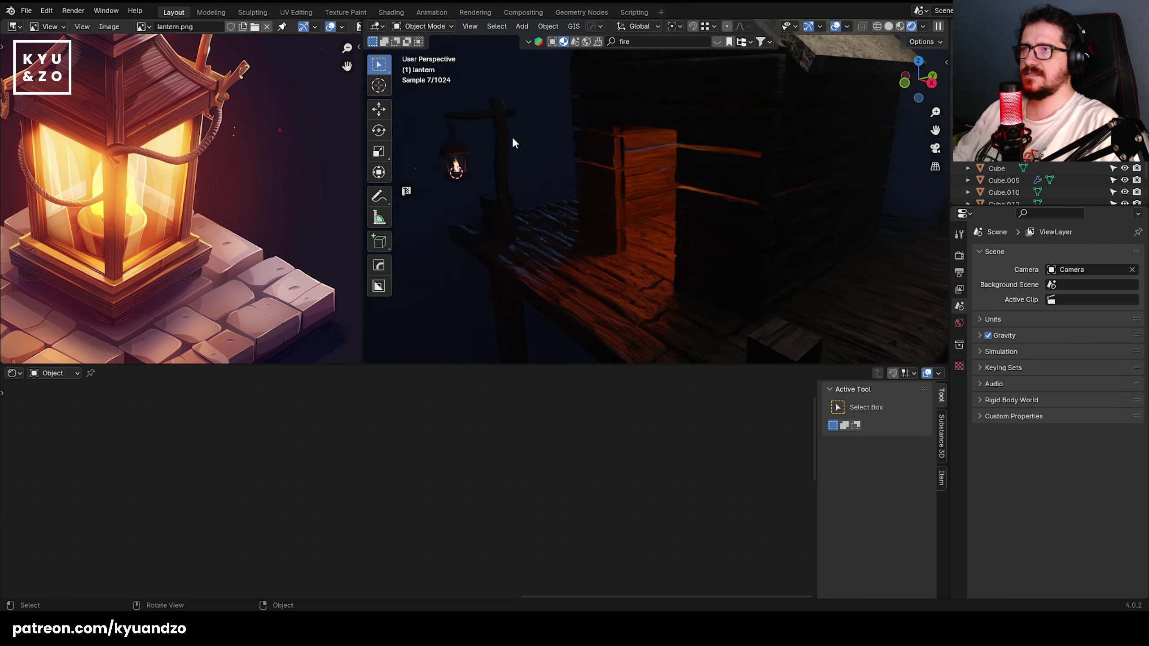
- Move the original lantern's post and crossbar into the lantern collection and delete the lantern2 collection
shift+middle_drag(512, 139, 690, 235)
click(687, 245)
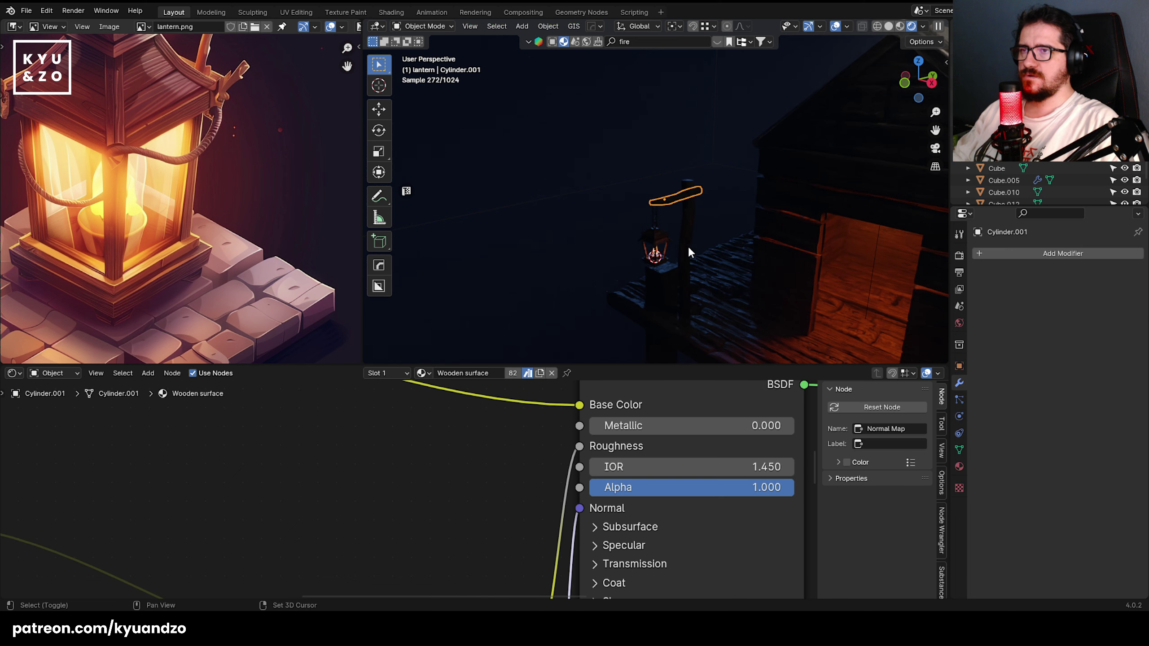
scroll(652, 194, up, 5)
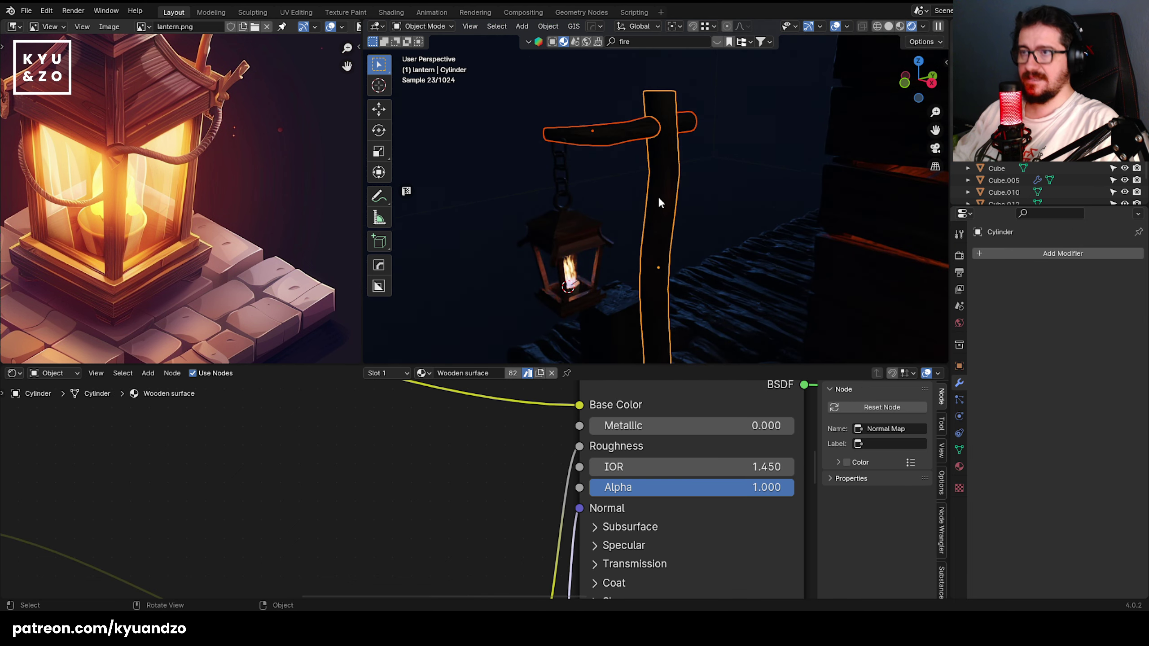
key(m)
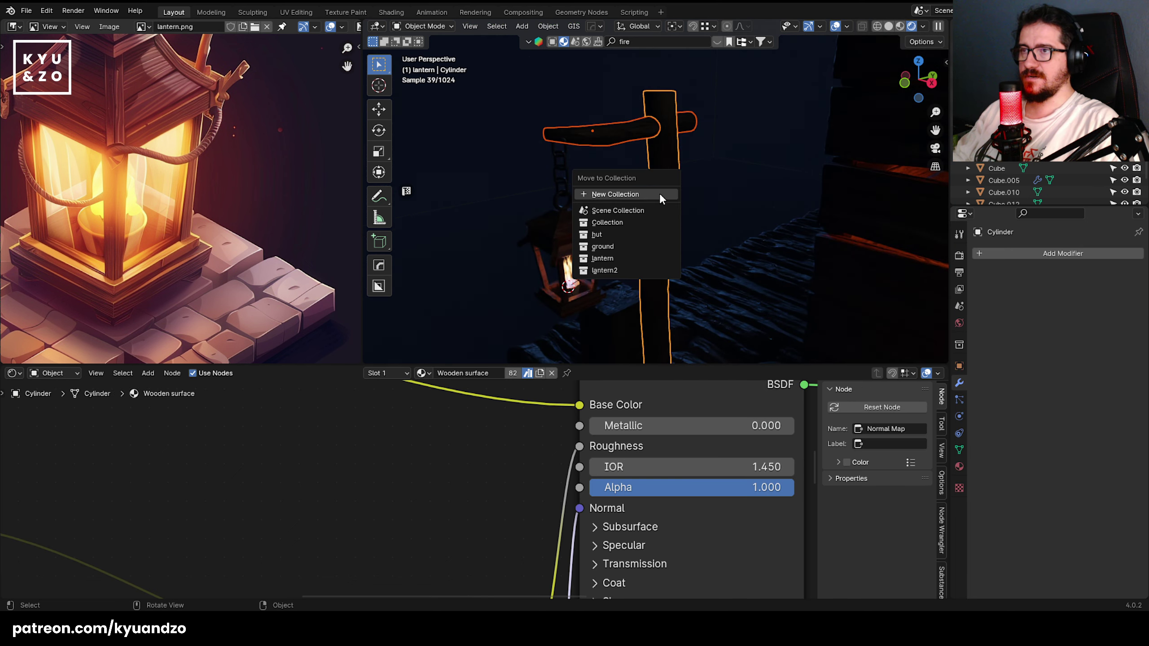
click(618, 257)
right_click(972, 67)
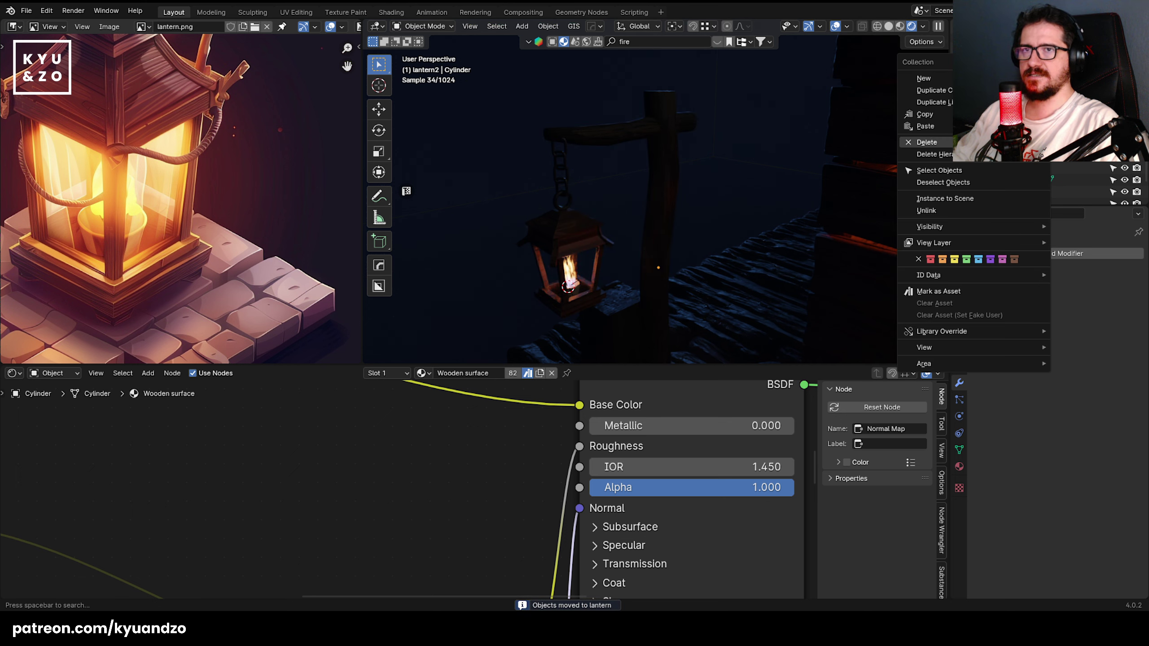
click(955, 142)
- Select the whole lantern with its post by collection and duplicate it, offsetting the copy 0.90601 m along X
shift+click(563, 233)
key(shift+g)
click(563, 233)
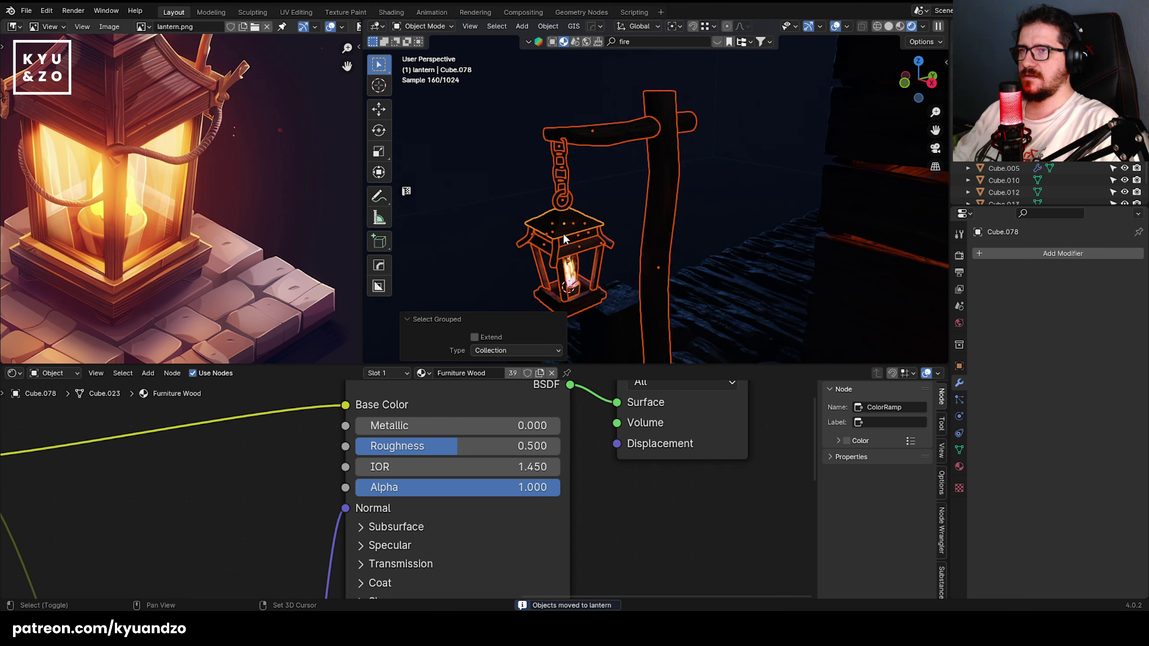
scroll(563, 234, down, 9)
scroll(592, 217, up, 3)
shift+middle_drag(778, 226, 738, 201)
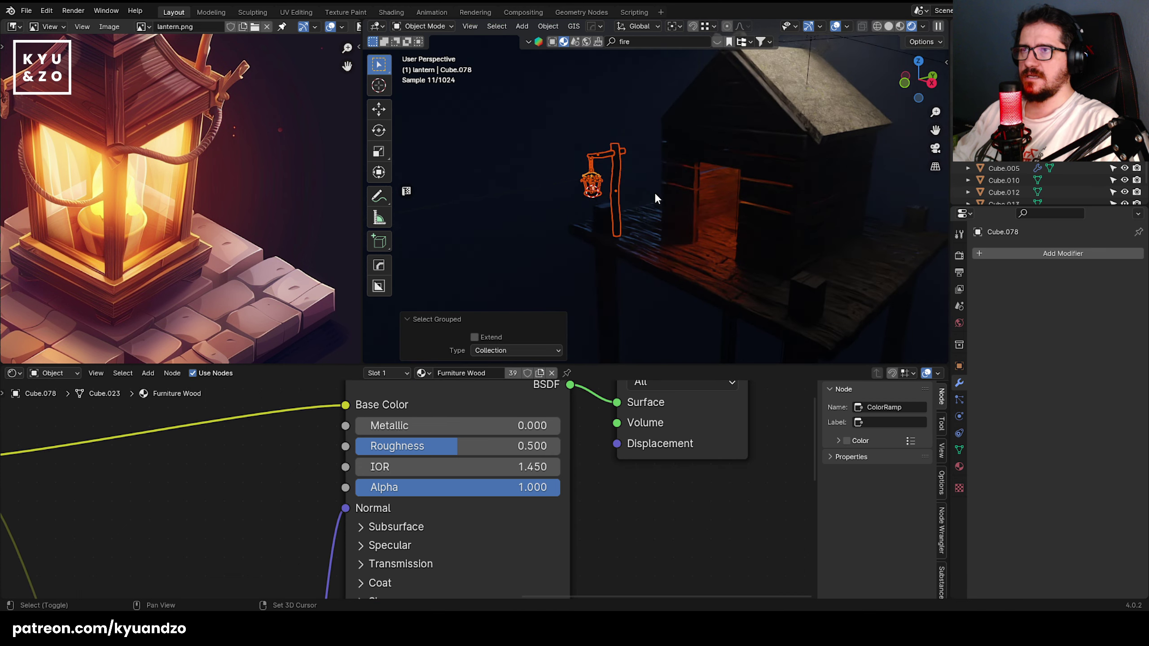
key(shift+d)
key(x)
click(711, 223)
- Put the duplicated lantern and post into a new collection named l2
key(m)
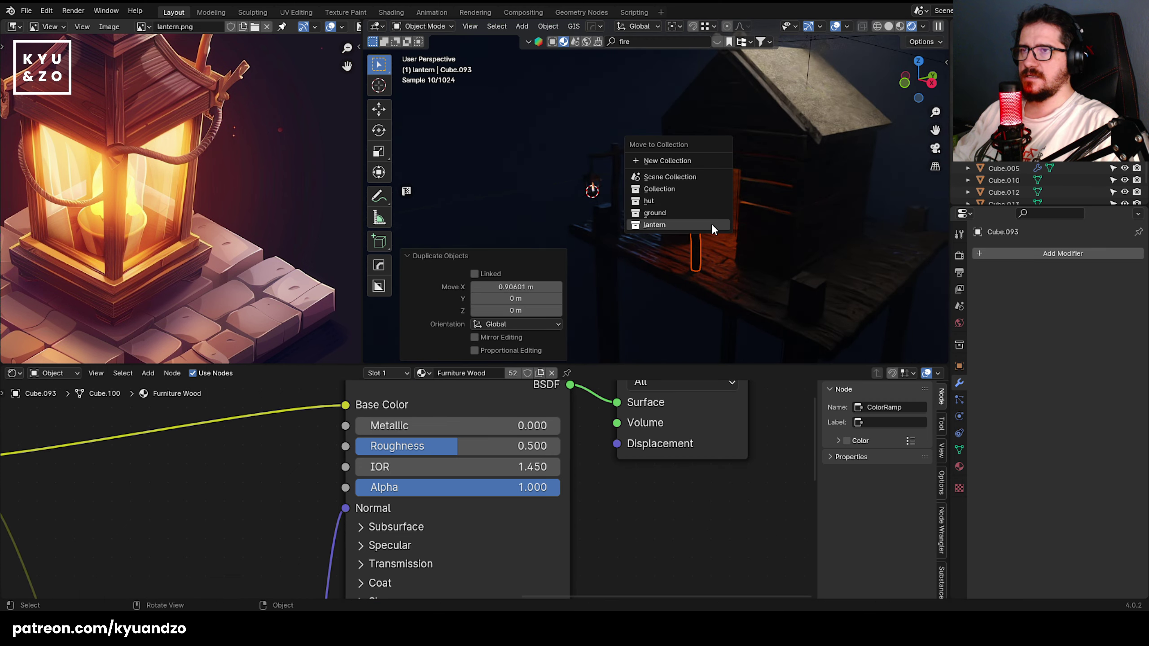
click(678, 161)
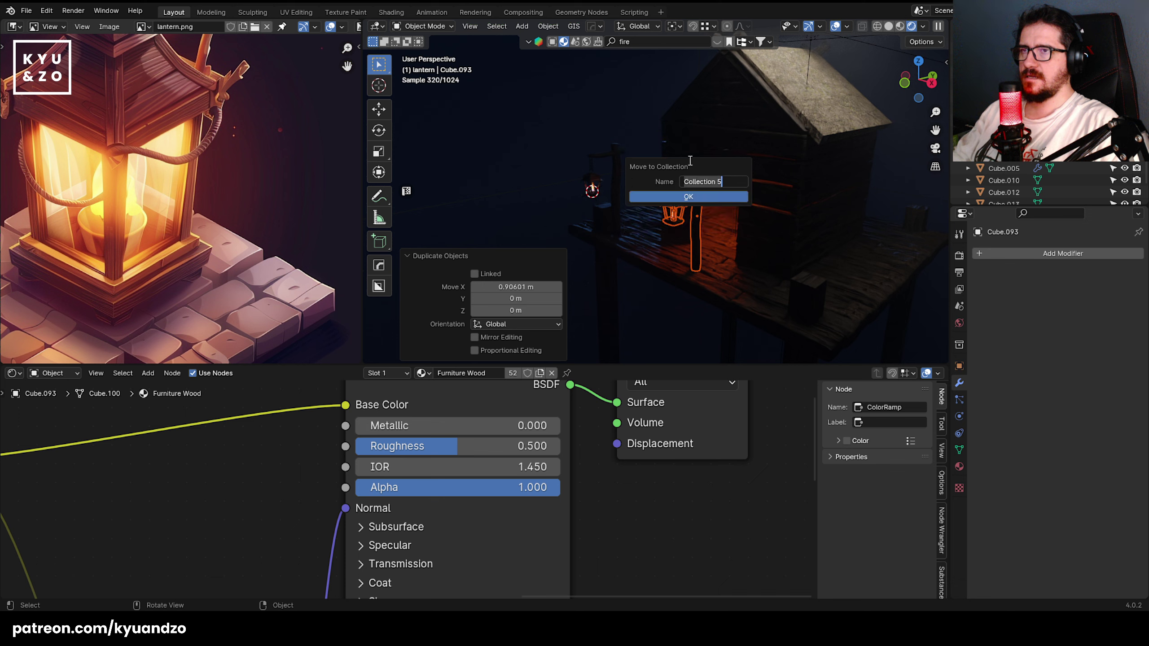
click(688, 196)
- Move the l2 lantern and post 0.96199 m along X and rotate them 90° about Z
shift+middle_drag(700, 198, 646, 211)
key(x)
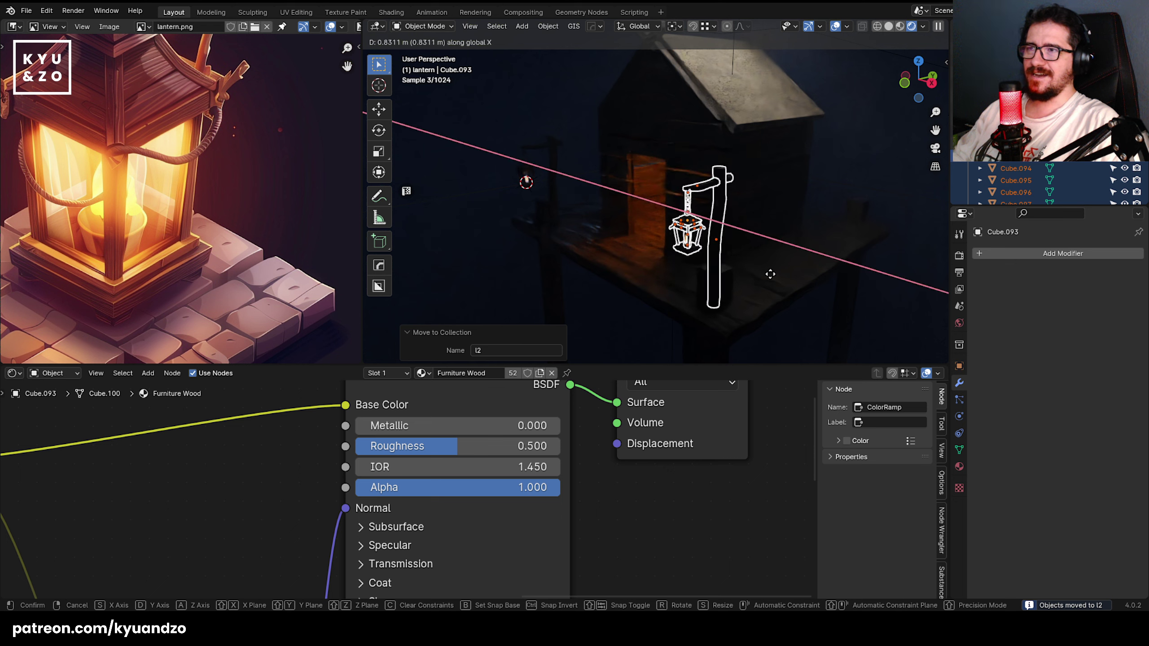
click(732, 180)
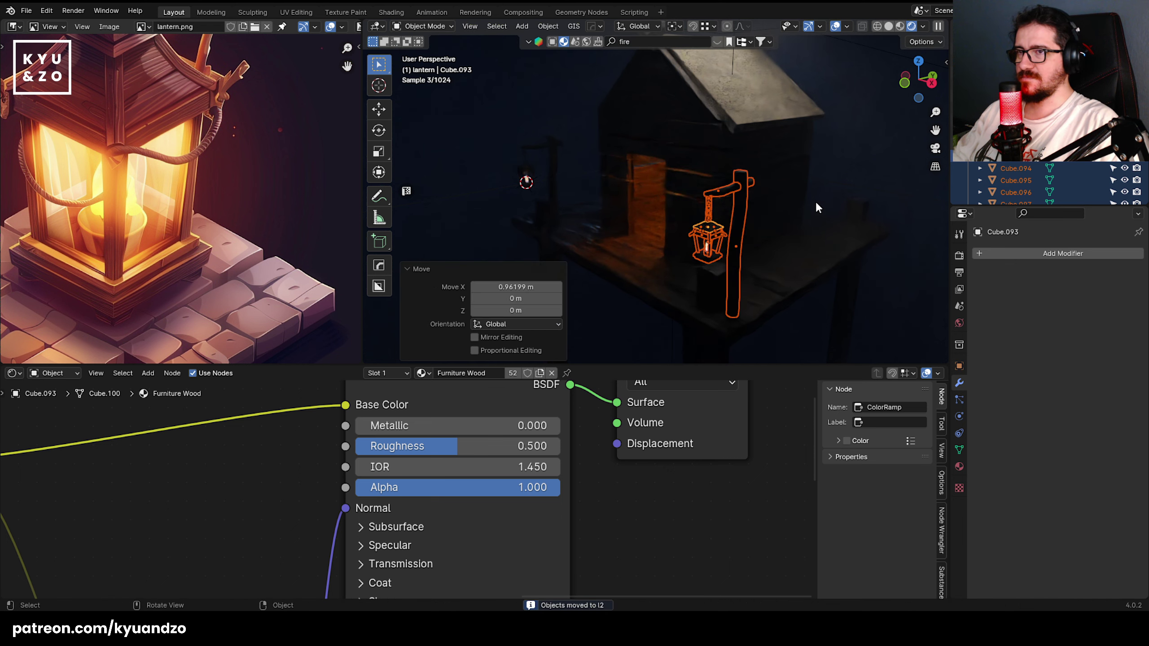
middle_drag(645, 166, 624, 193)
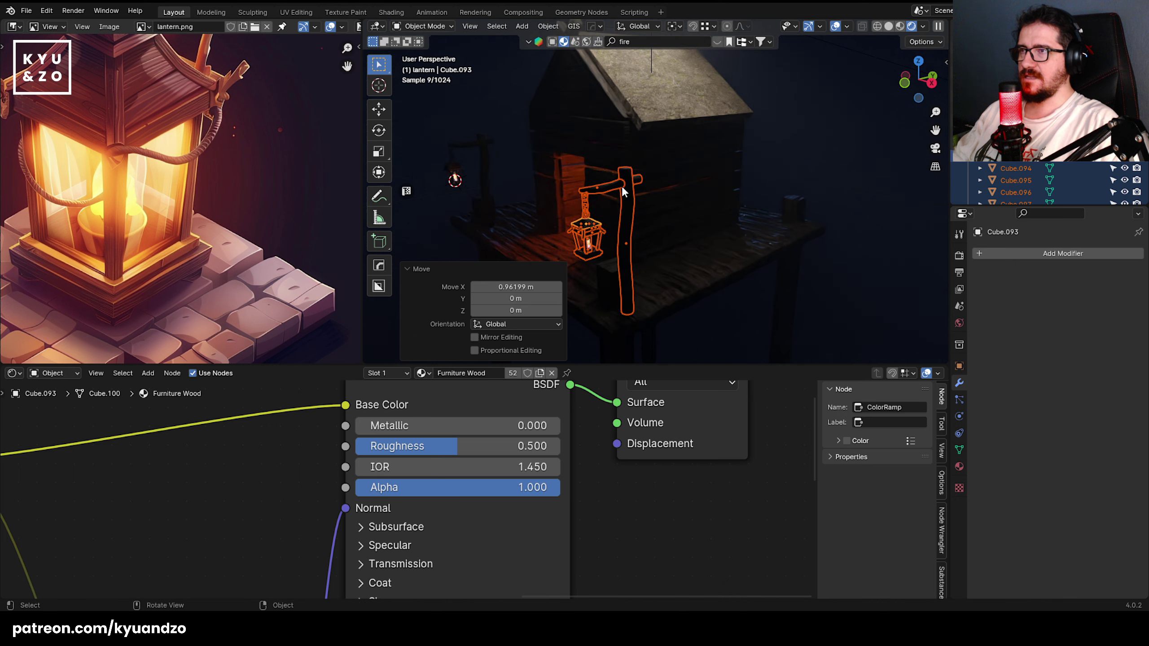
key(r)
key(z)
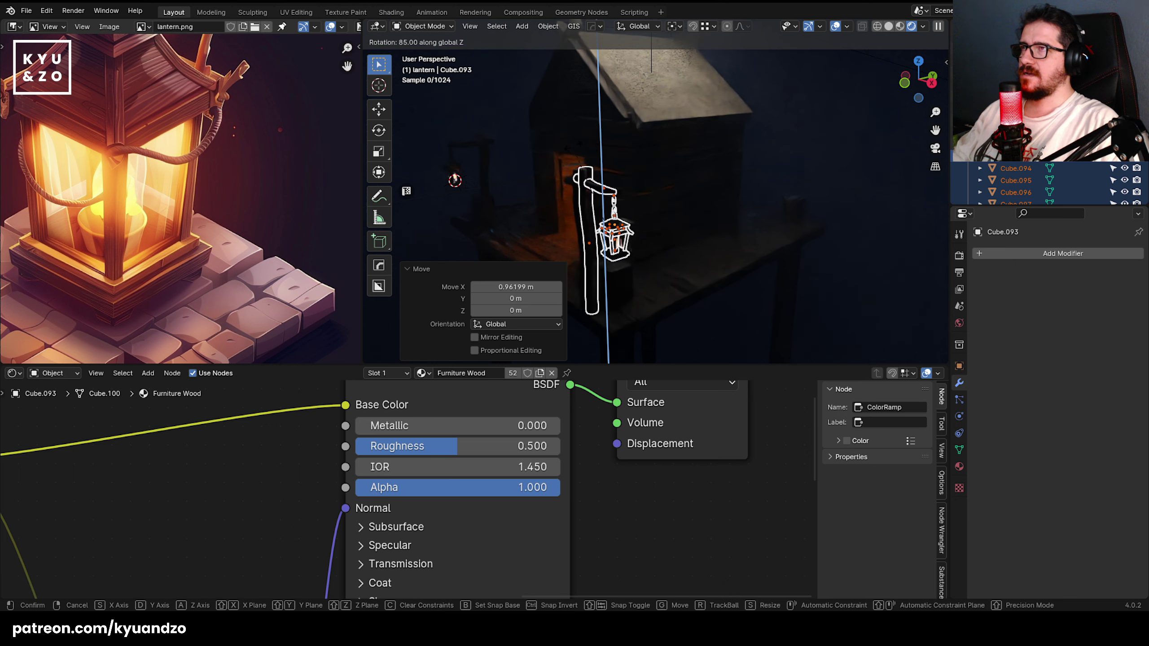
click(643, 205)
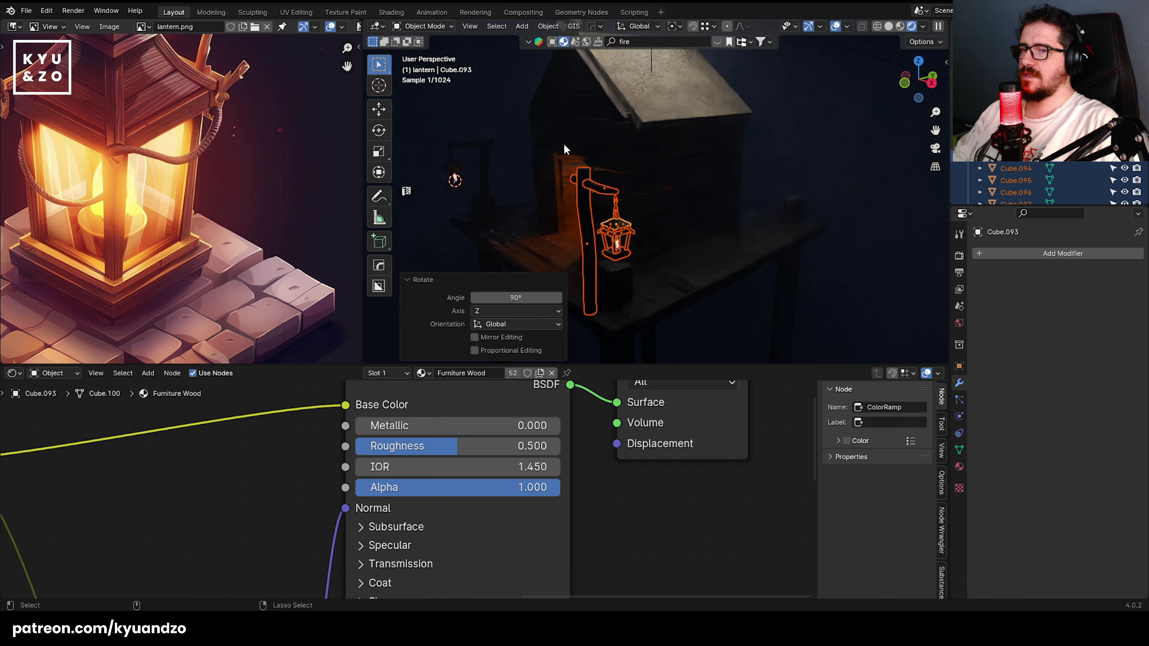
- Align the l2 lantern post with the dock's near corner by moving it 0.15837 m along Y and 0.095405 m along X
key(g)
key(y)
key(x)
key(y)
click(651, 202)
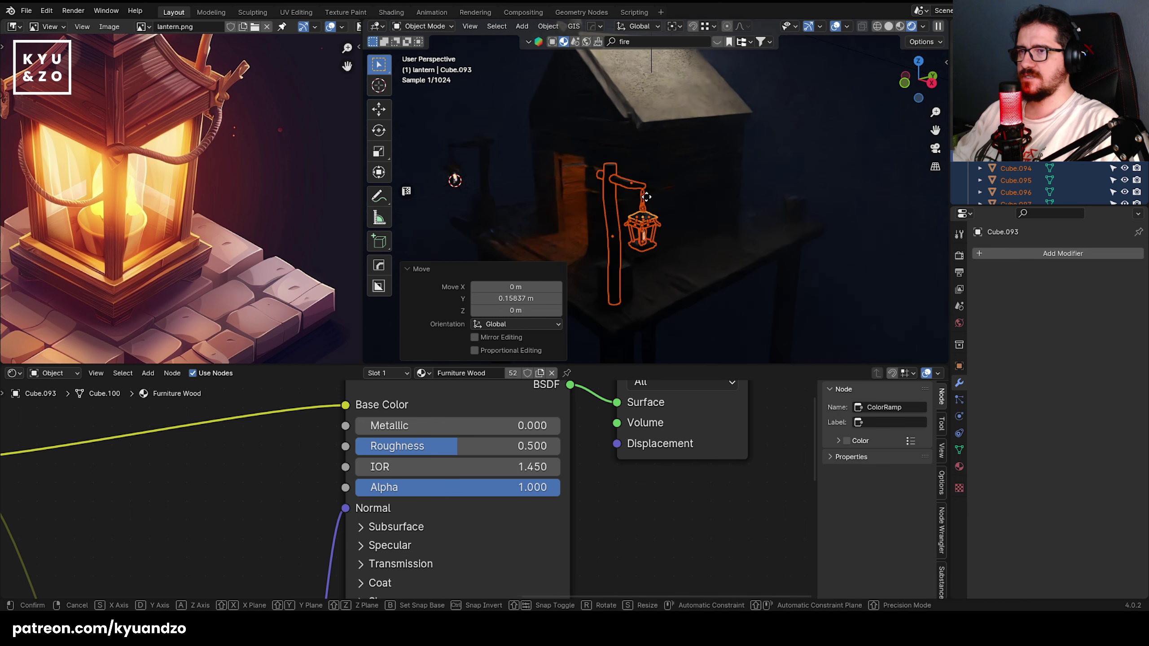
key(g)
key(x)
click(654, 202)
- Duplicate the corner lantern and post 1.0475 m along Y and put the copy into a new collection named l3
key(shift+d)
key(x)
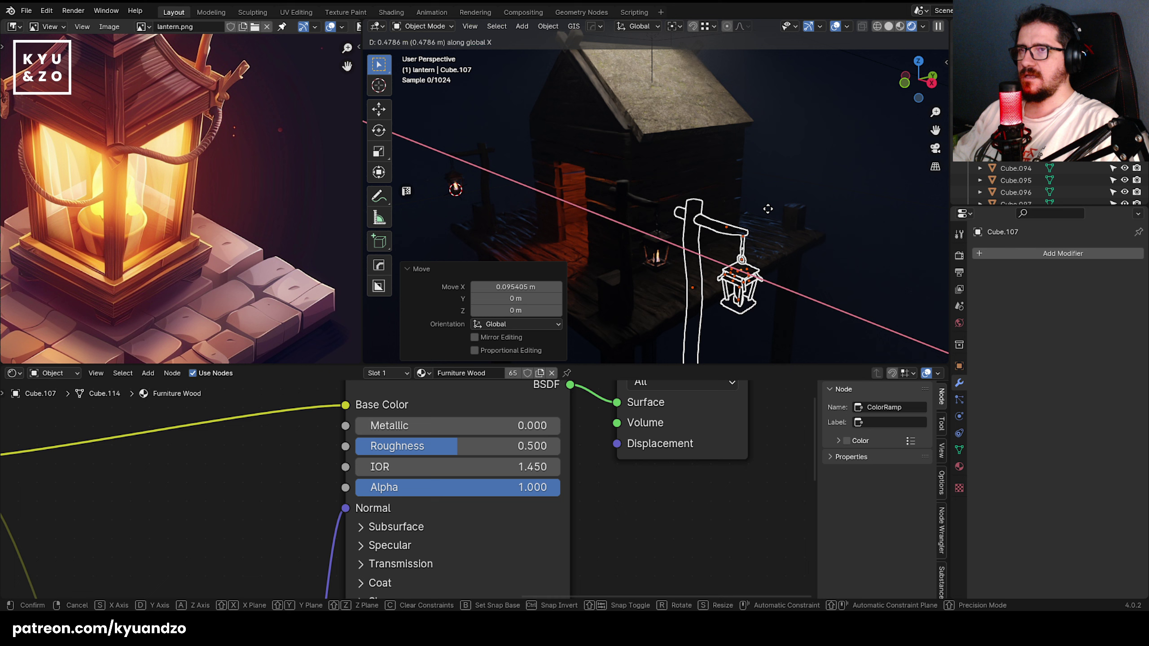
key(y)
click(788, 195)
key(m)
click(789, 195)
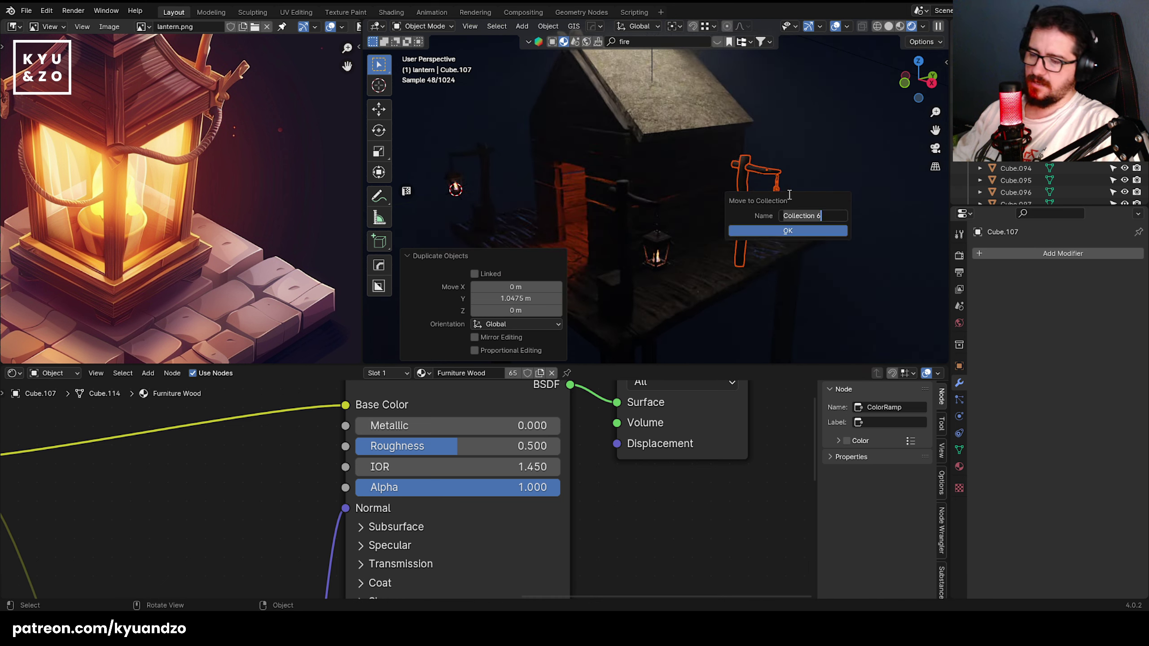
click(789, 231)
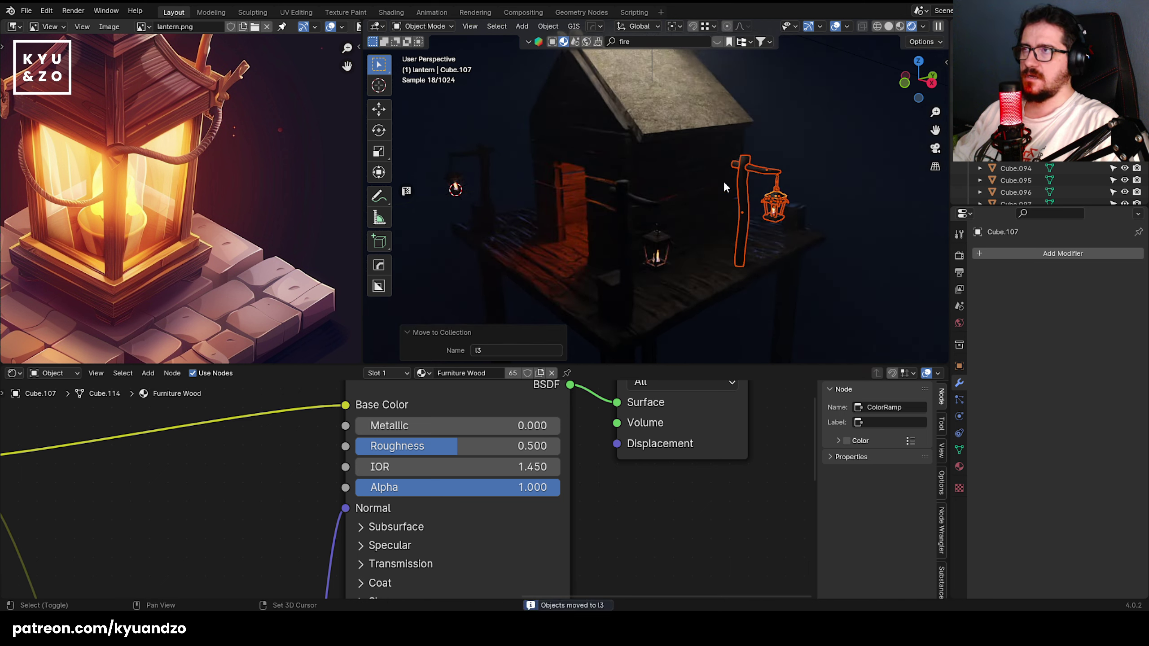
- Move the l3 lantern 0.87717 m along Y to the dock's next corner and rotate it about 50° about Z
shift+middle_drag(723, 183, 628, 189)
key(g)
key(d)
click(824, 225)
key(r)
key(a)
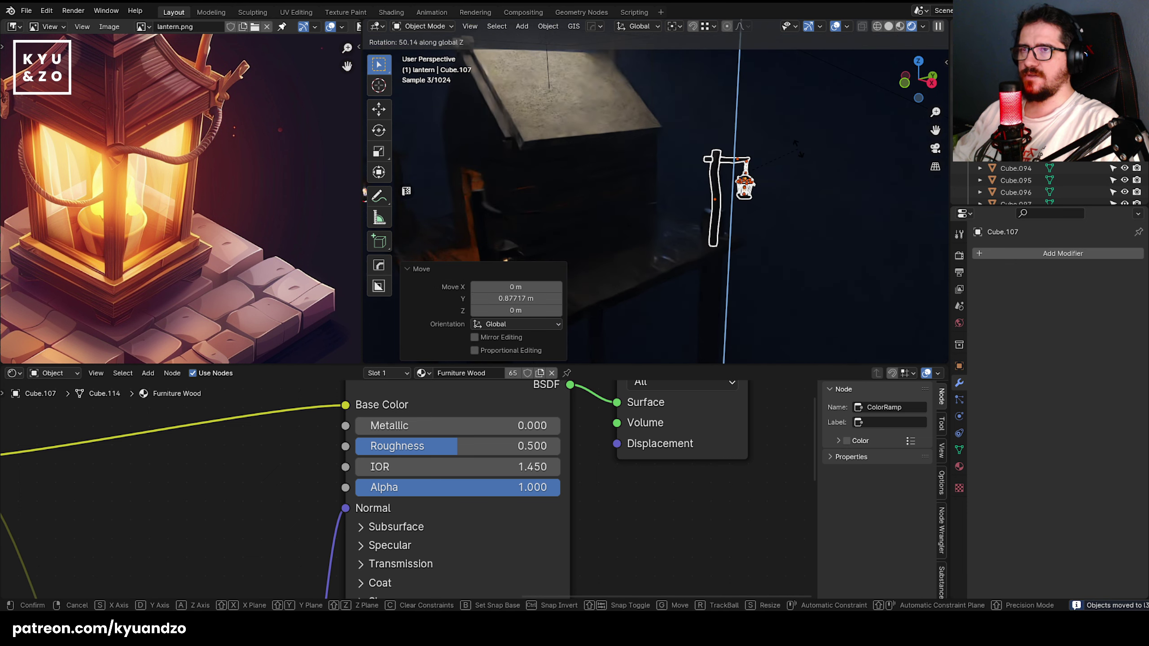
click(797, 166)
- Nudge the l3 lantern -0.06727 m along X and adjust it along Y to sit against its corner post
key(g)
key(d)
key(s)
click(791, 162)
key(g)
key(d)
key(s)
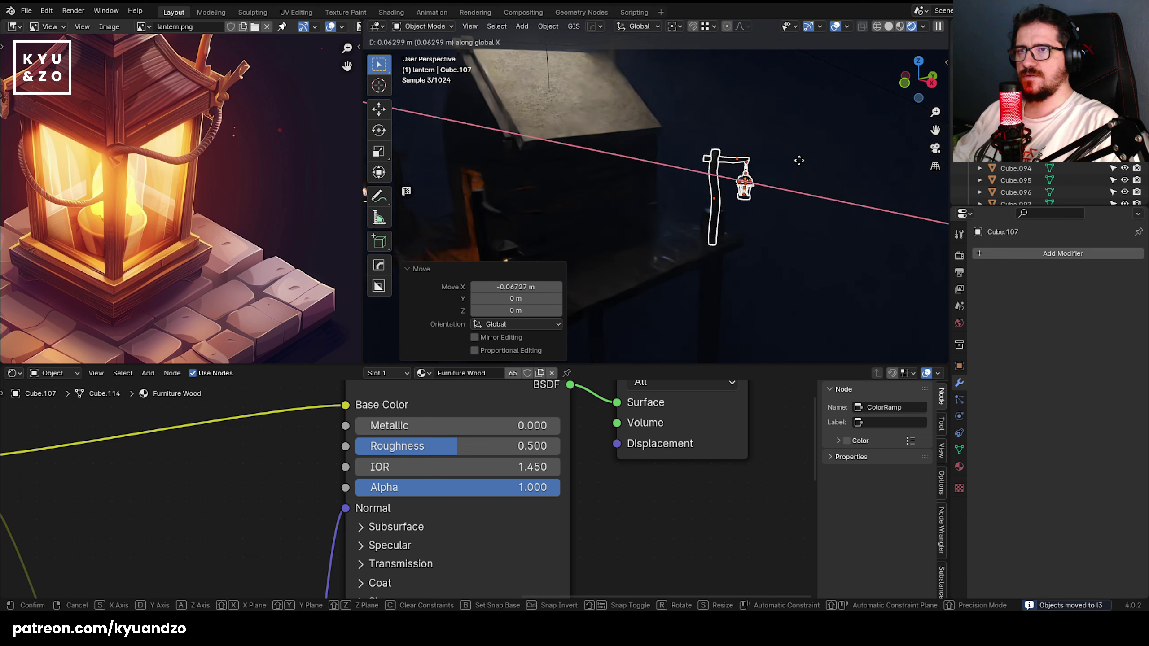
key(y)
click(754, 199)
click(697, 134)
- Select the whole l2 lantern at the near corner by collection and rotate it about Z to point diagonally away from the hut
middle_drag(697, 134, 498, 223)
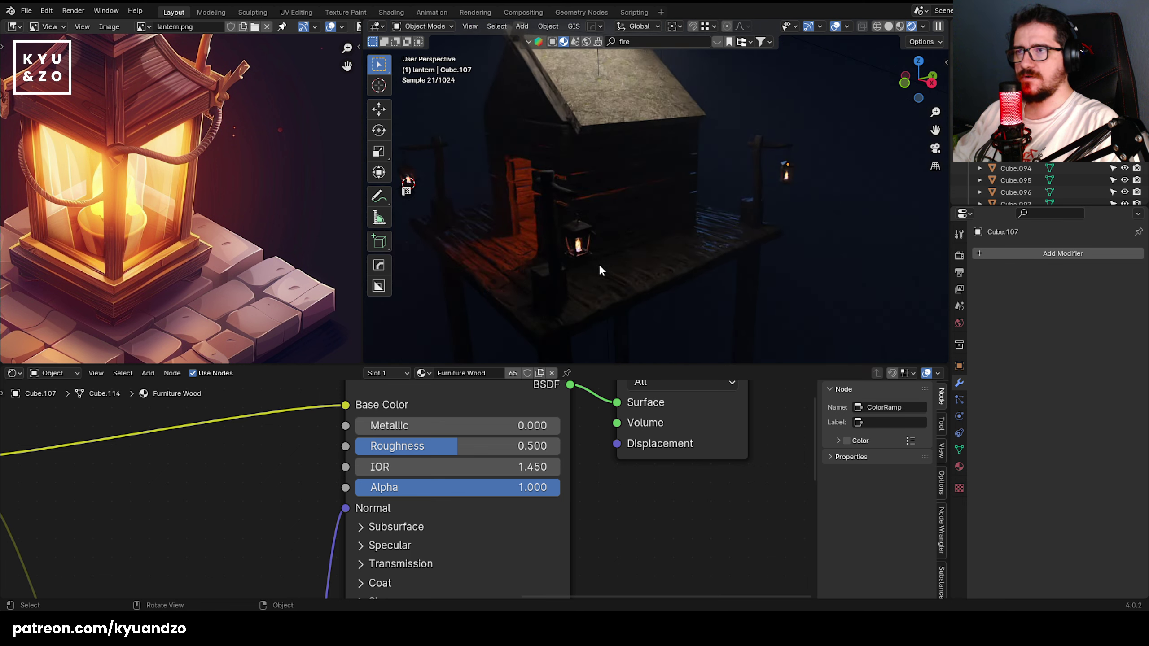
scroll(567, 209, down, 5)
scroll(559, 237, up, 5)
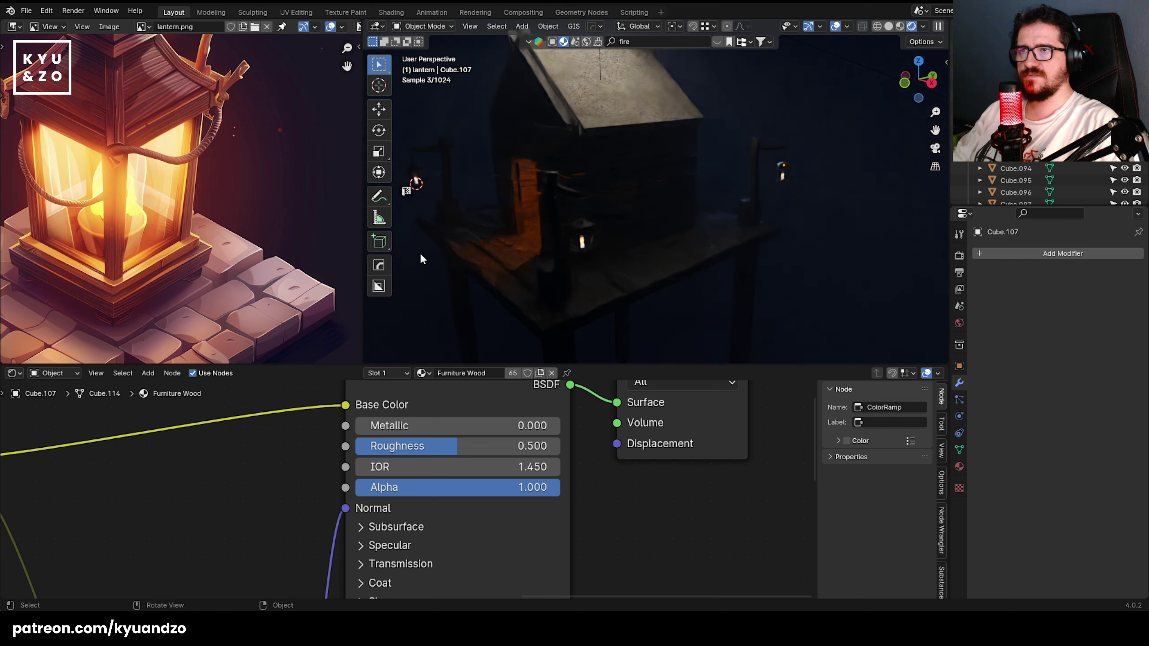
shift+middle_drag(540, 180, 613, 176)
scroll(624, 253, up, 2)
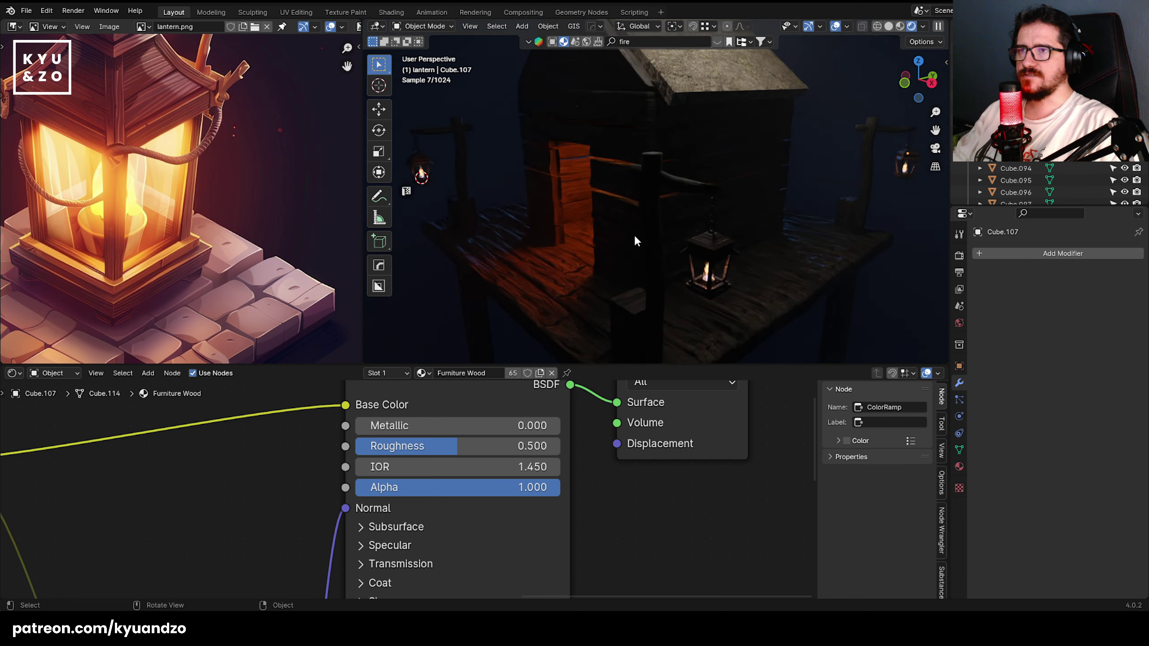
click(648, 226)
key(shift+g)
click(650, 223)
scroll(795, 249, down, 4)
key(r)
key(a)
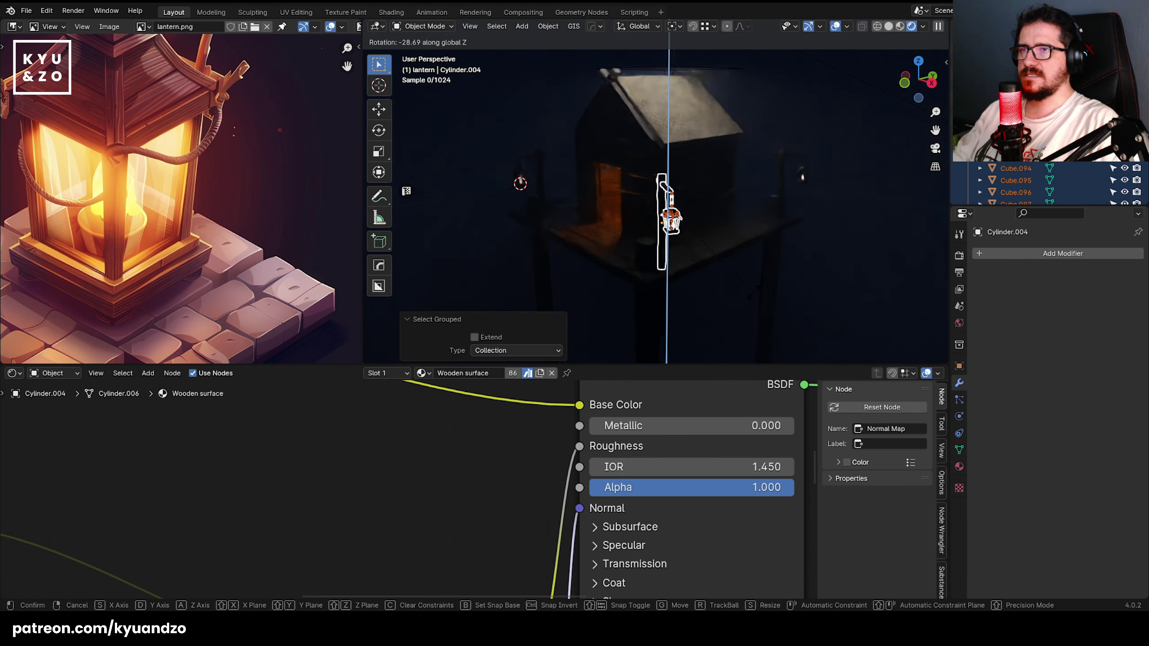
click(753, 292)
- Move the l2 lantern -0.065207 m along Y and save the file
key(g)
key(d)
click(754, 271)
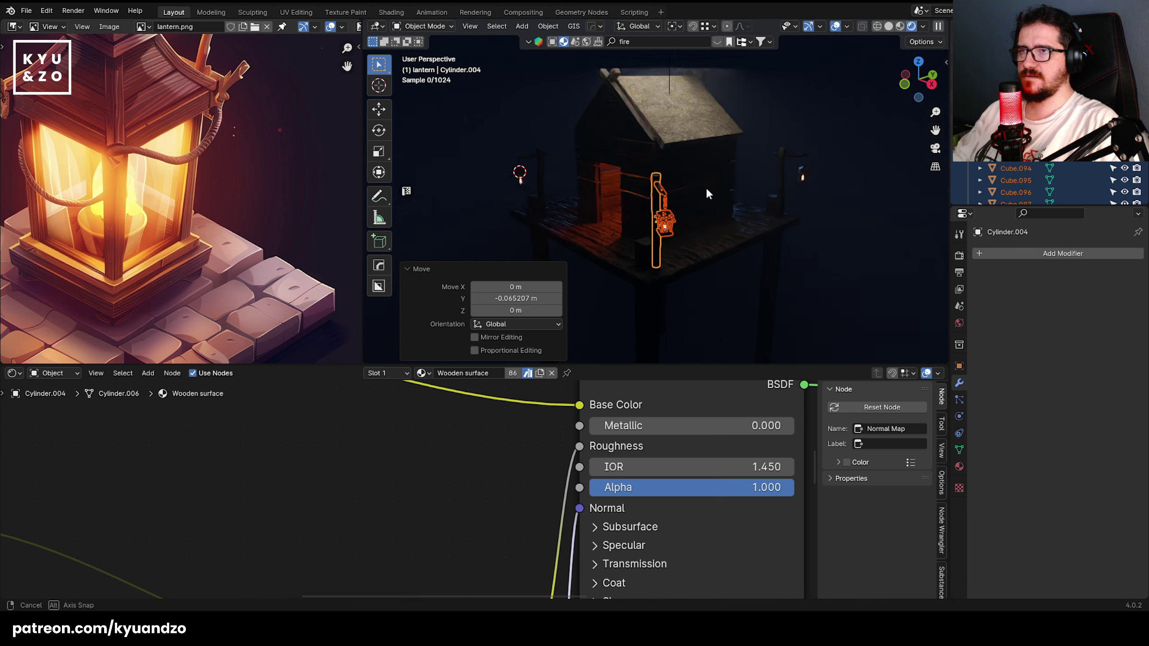
click(704, 191)
key(ctrl+s)
- Raise the area light above the hut's roof by 0.77391 m along Z
middle_drag(672, 101, 674, 117)
click(674, 114)
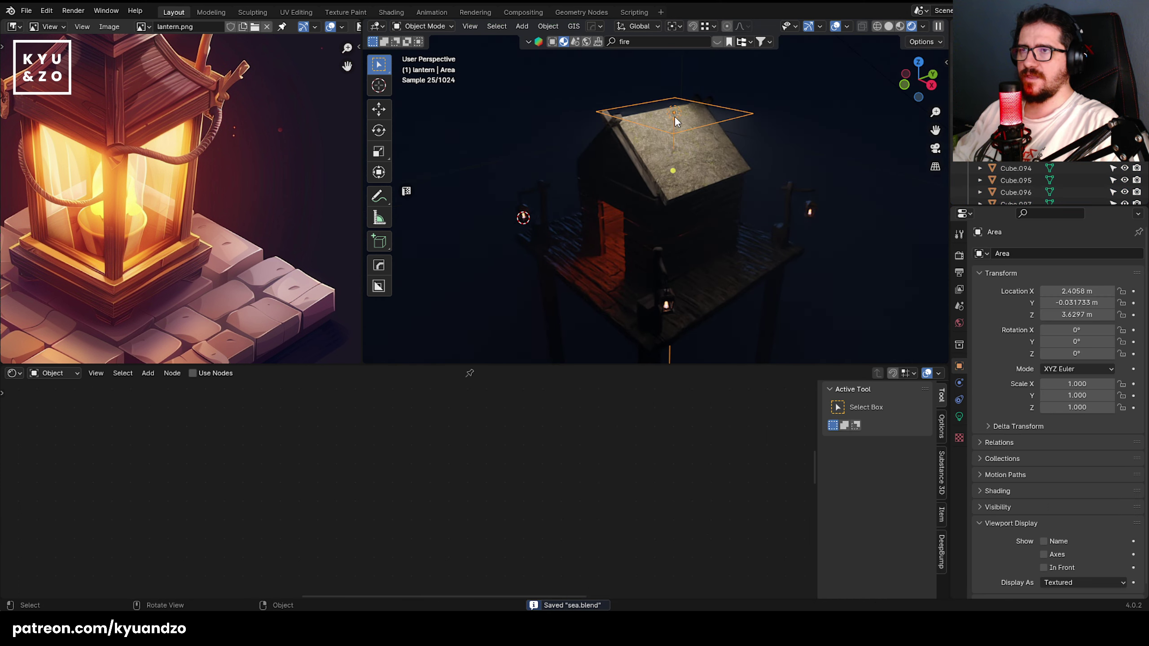
key(g)
key(z)
click(680, 118)
- Delete the area light to check the scene without it, and undo the deletion
scroll(680, 118, down, 7)
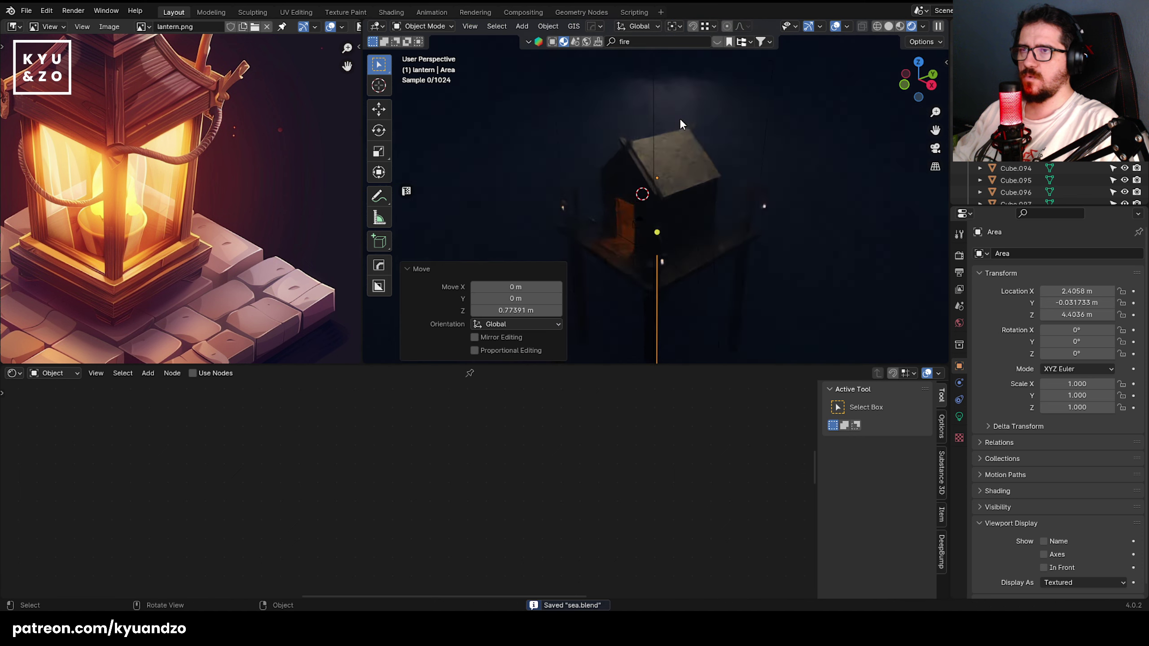
key(Delete)
scroll(670, 144, up, 5)
scroll(664, 169, up, 2)
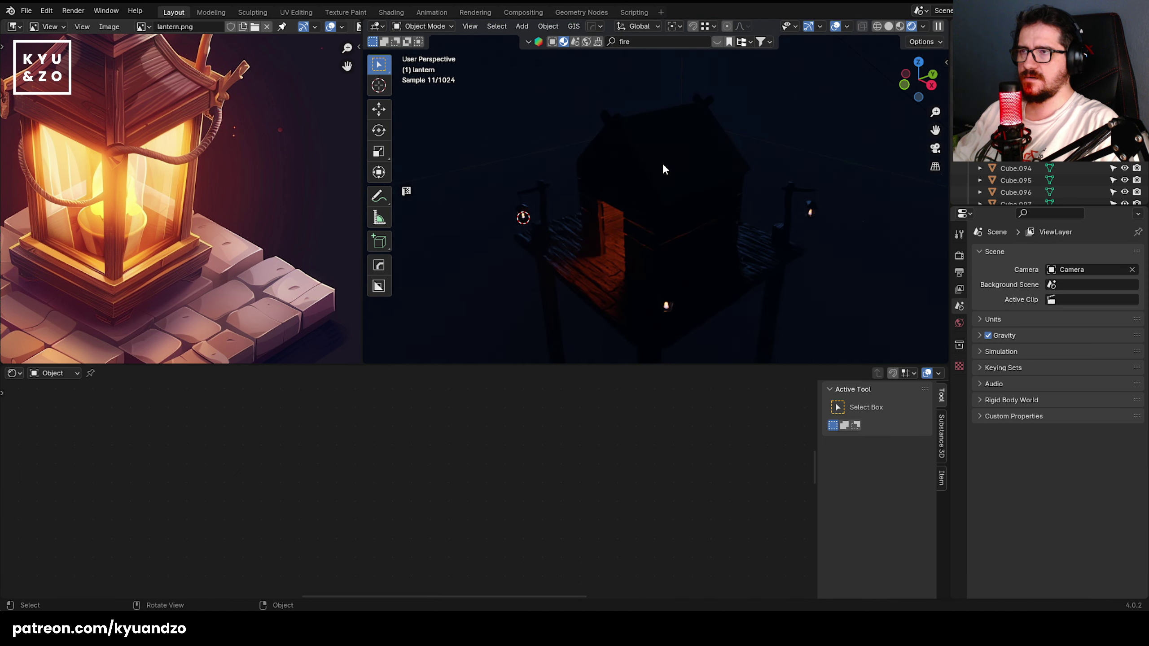
key(ctrl+z)
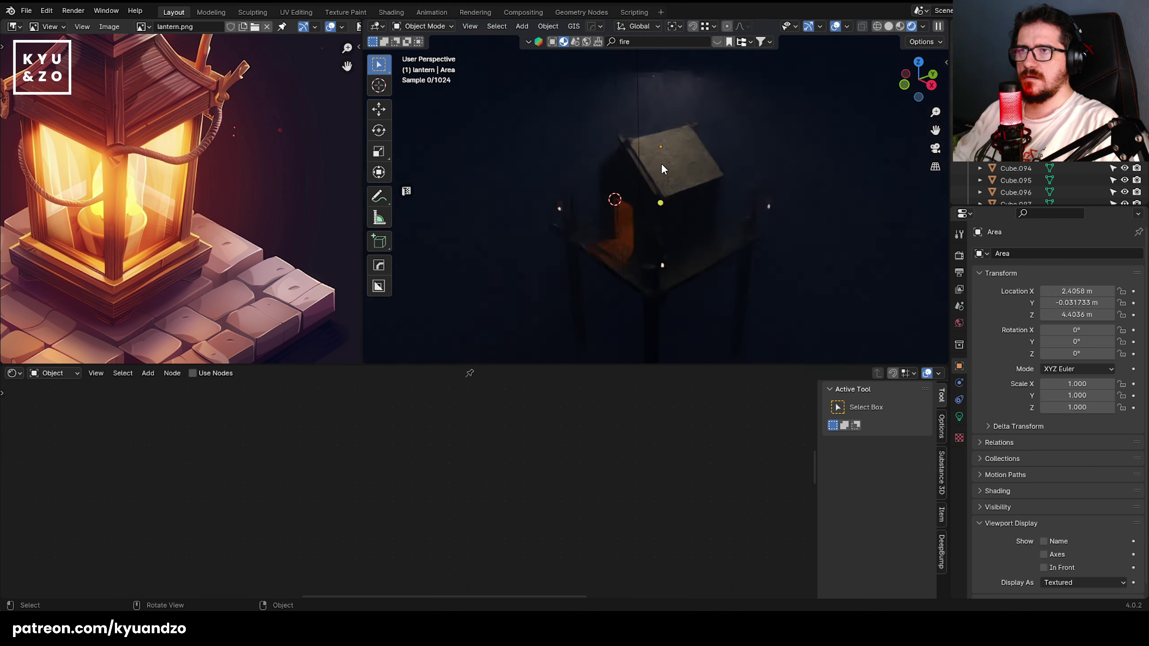
- Scale the area light up by 4.781 and raise it 2.3026 m along Z
scroll(660, 163, down, 3)
key(s)
click(859, 257)
key(g)
key(z)
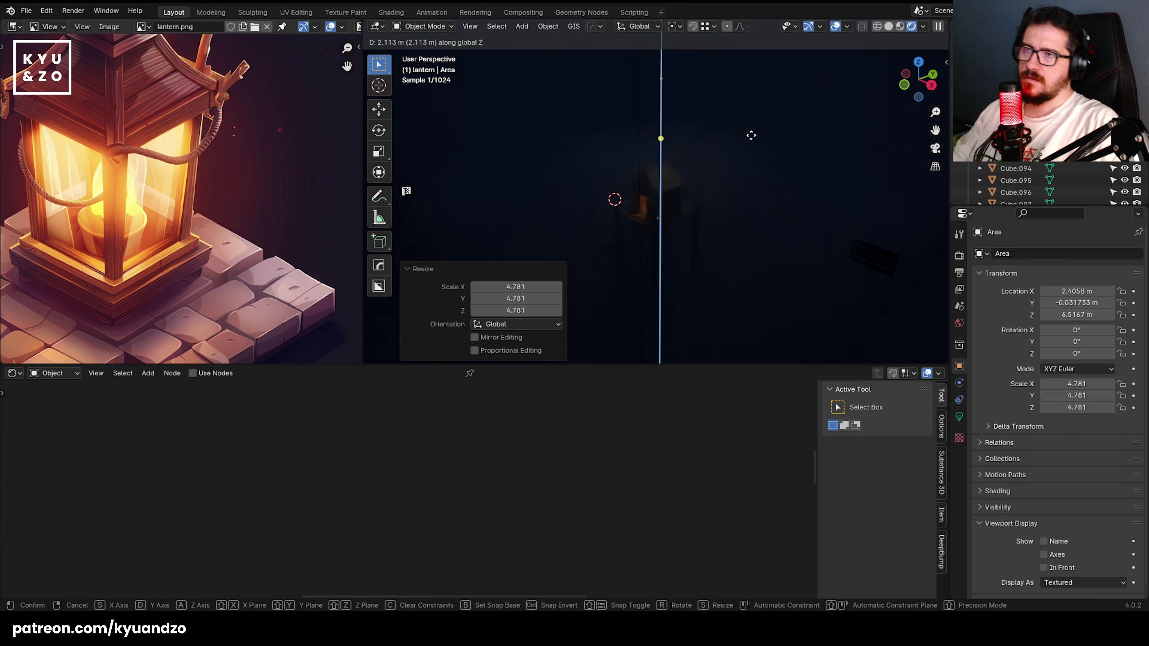
click(752, 135)
- Set the area light's power to 97.7 W and its color to light blue with hue 0.583 and saturation 0.522
click(959, 416)
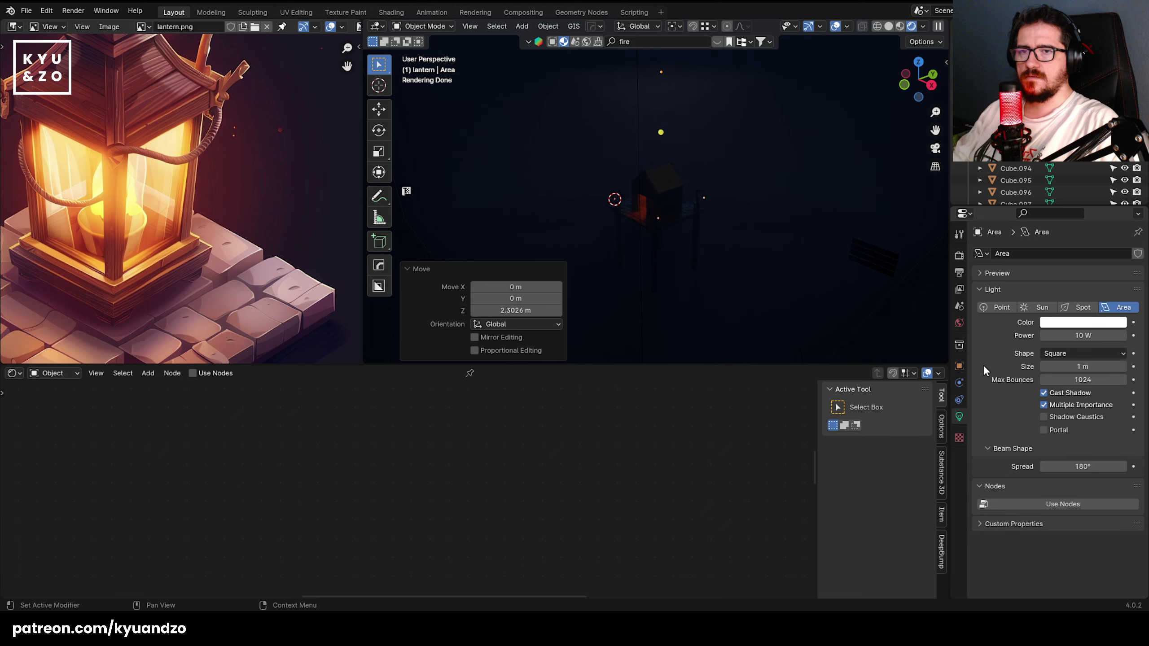
drag(1063, 332, 1090, 332)
click(1083, 322)
drag(1063, 210, 1063, 189)
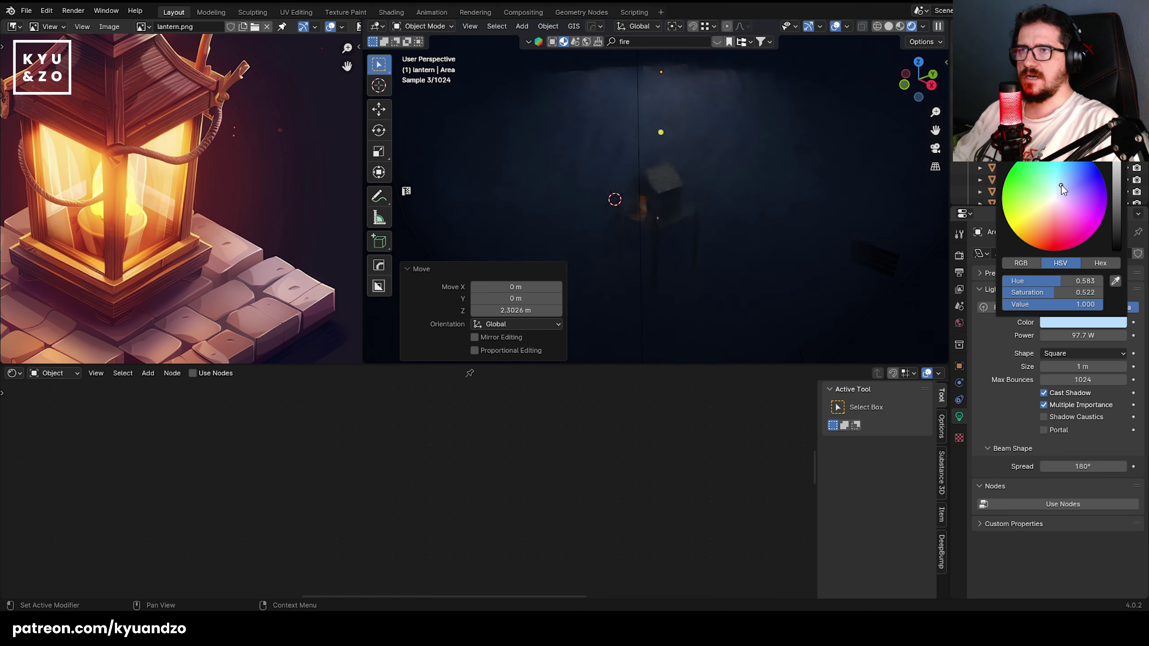
- Lower the area light 1.2861 m along Z toward the hut
key(g)
key(z)
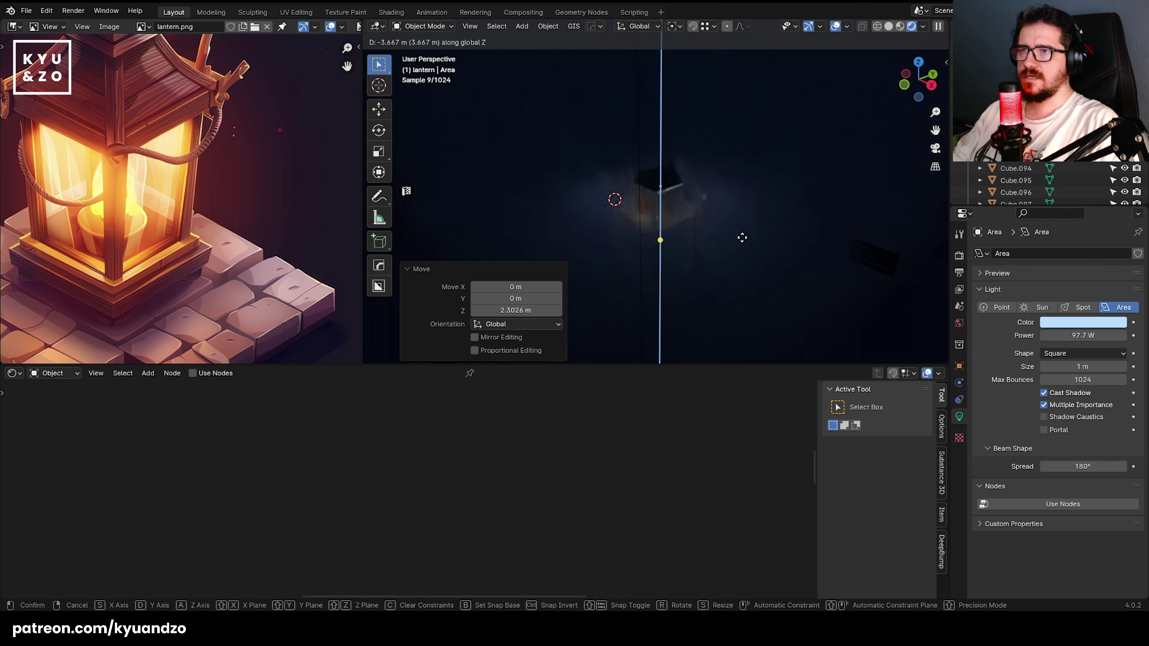
click(734, 171)
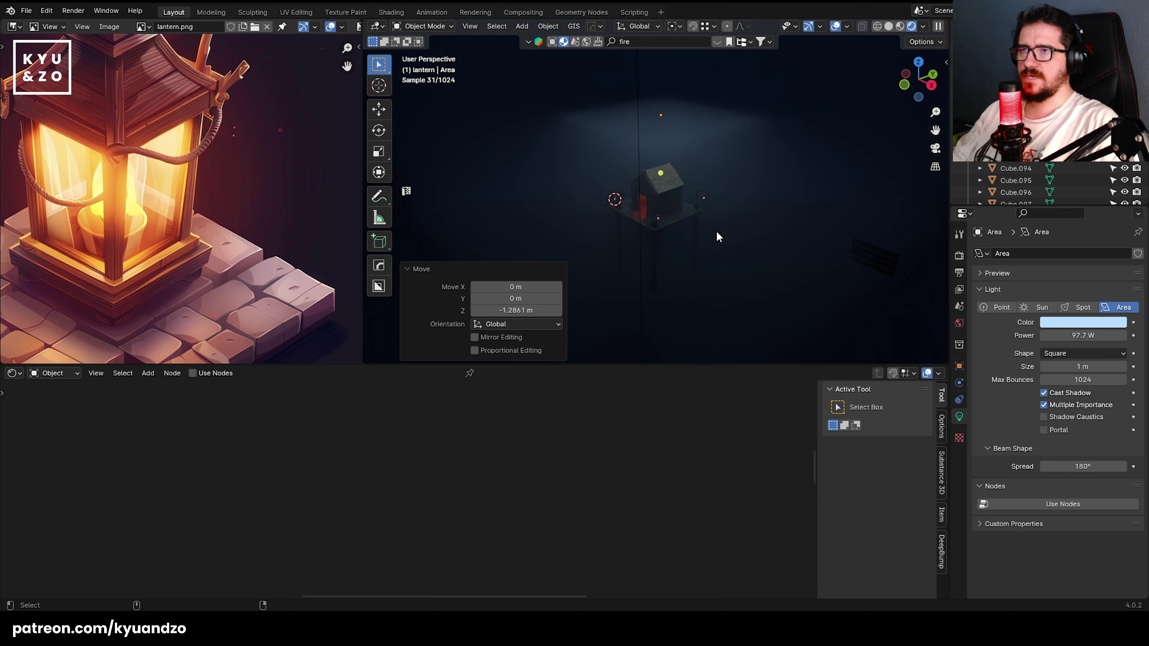
- Reveal all hidden objects to bring the ocean back around the hut
key(alt+h)
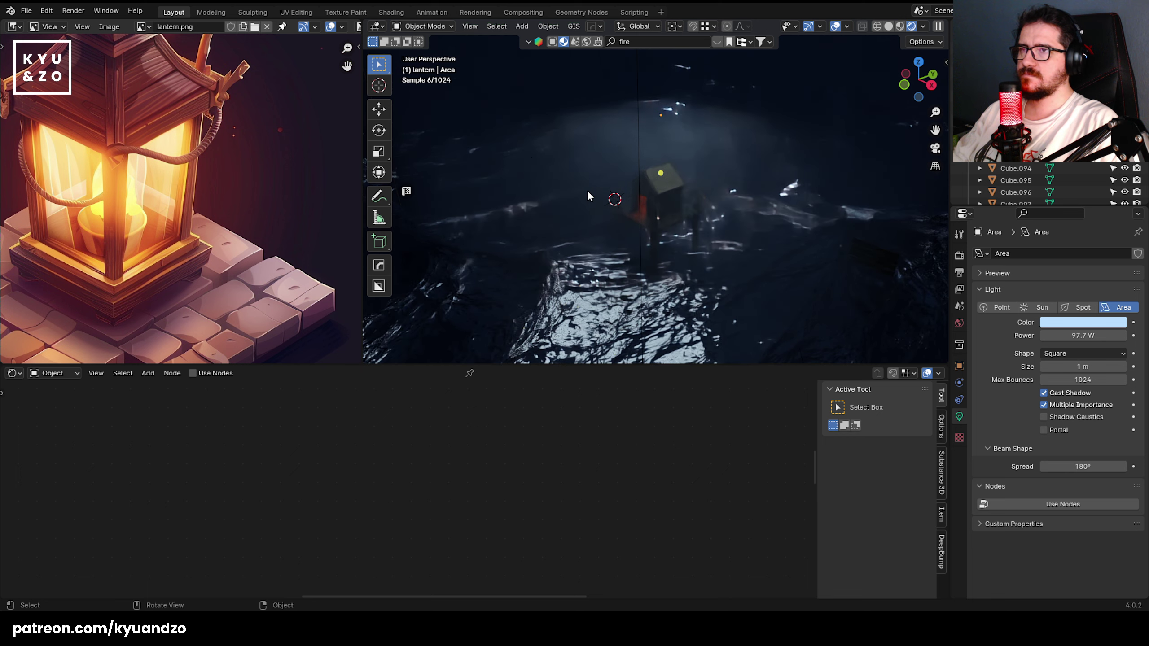
click(678, 123)
click(680, 147)
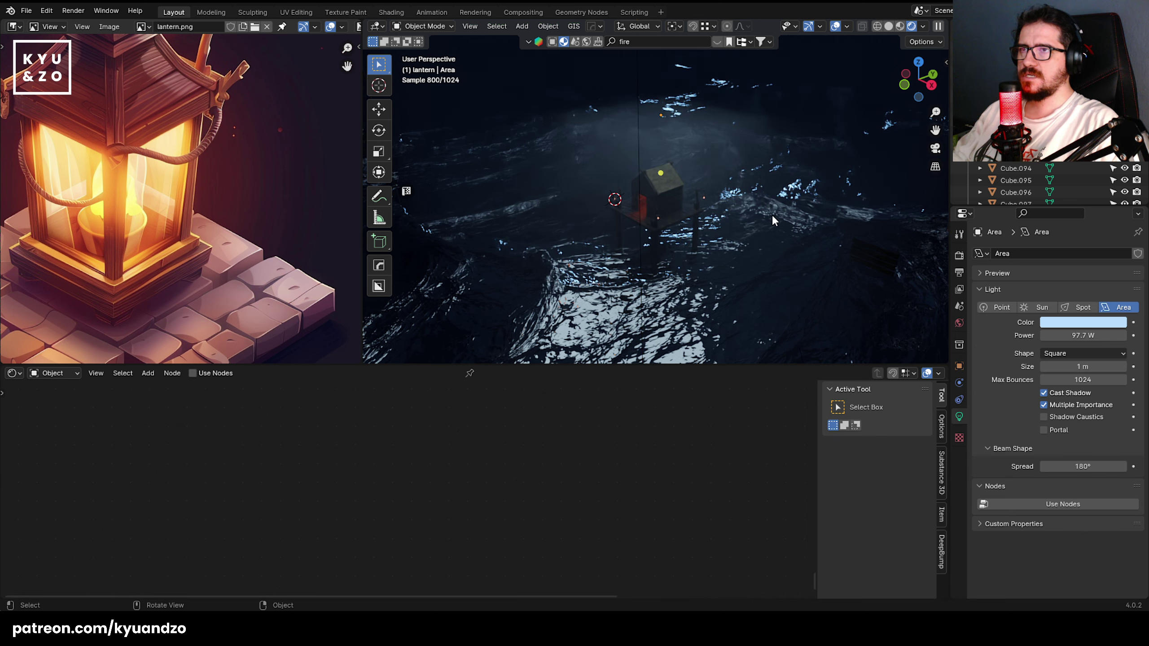
- Scale the area light up by 2.462 and raise it 4.3169 m along Z
key(s)
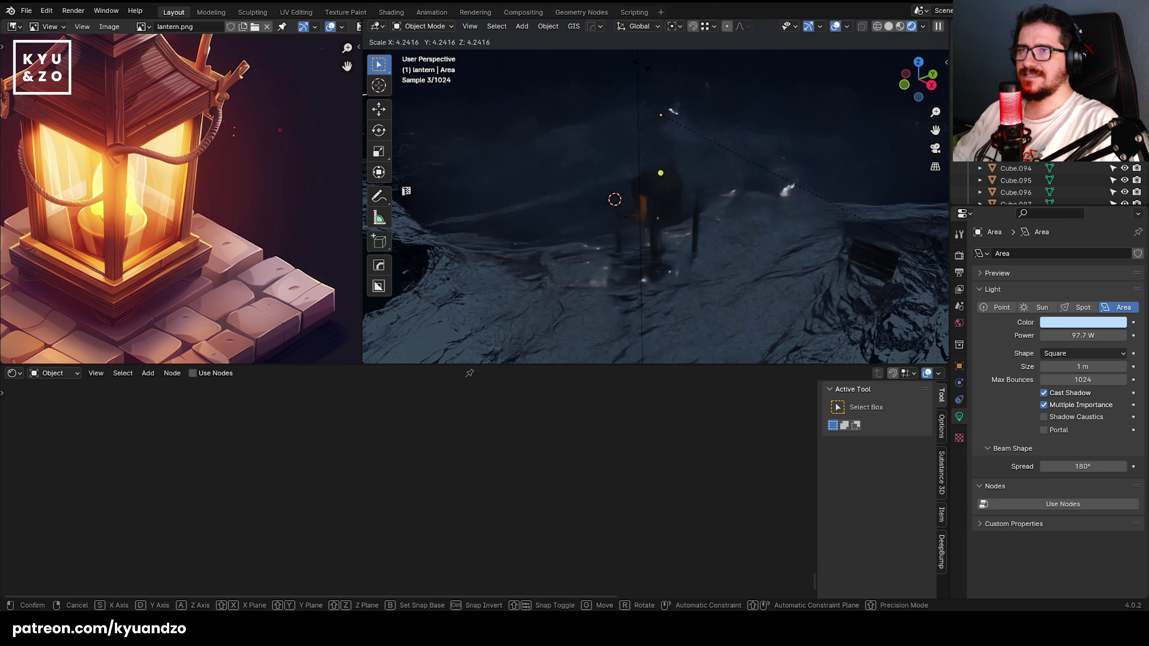
click(676, 113)
key(g)
key(z)
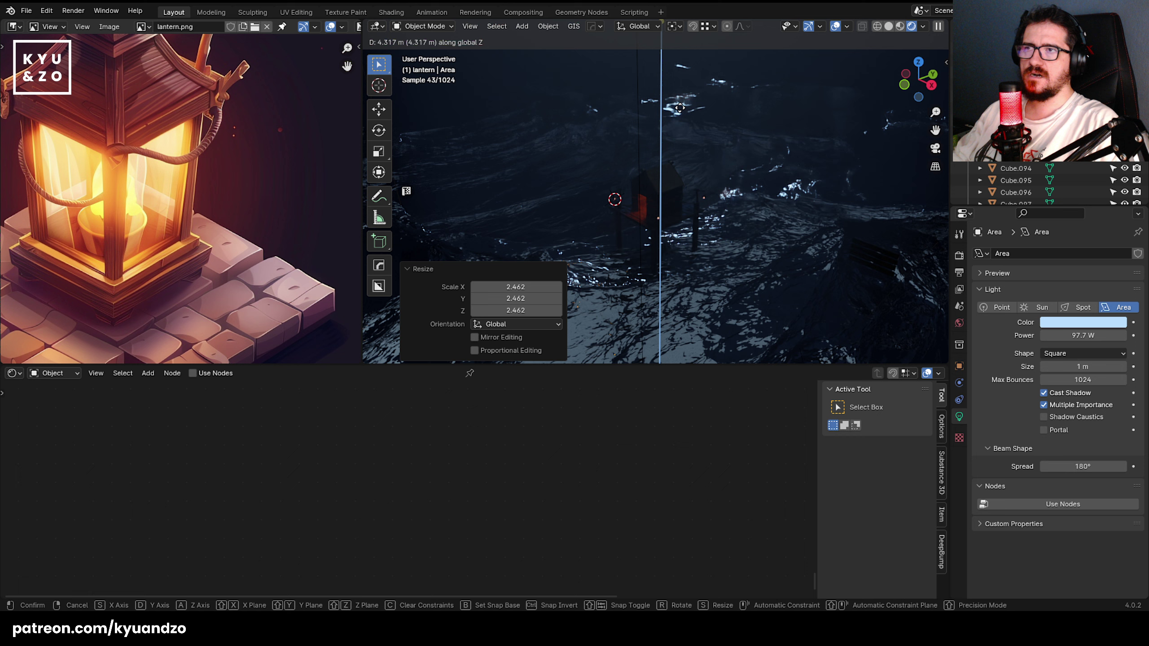
click(680, 108)
- Delete the area light above the hut
scroll(681, 108, down, 3)
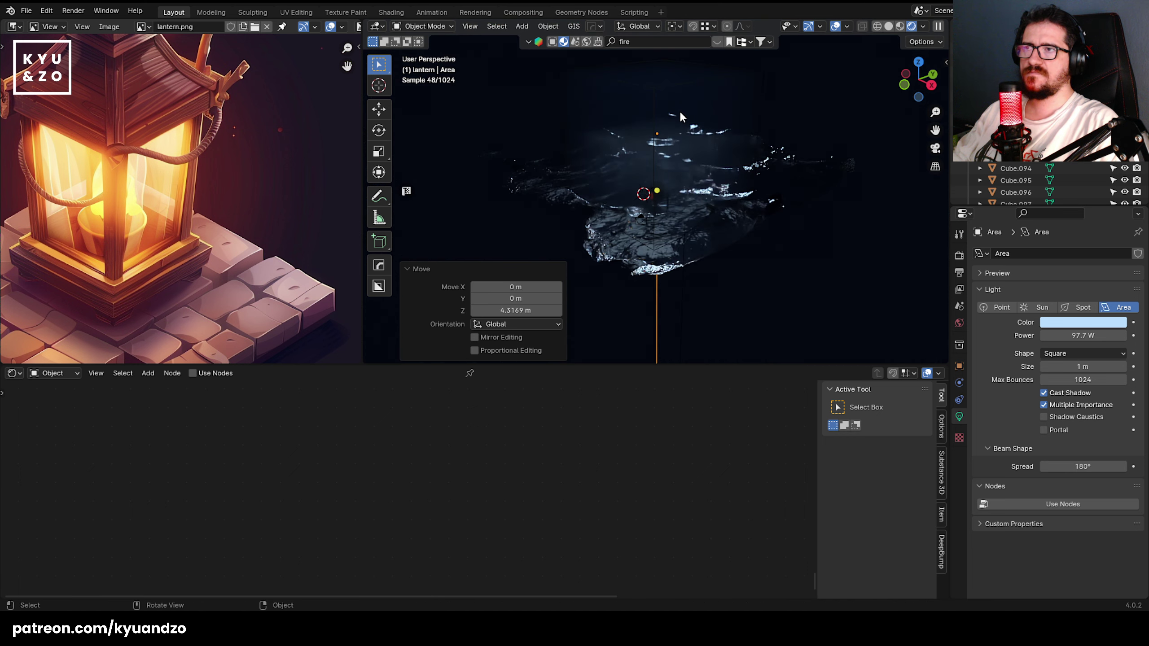
key(Delete)
- Place the 3D cursor at the flame of the lantern on the dock's near corner and add a point light there
scroll(666, 201, up, 10)
scroll(659, 201, down, 2)
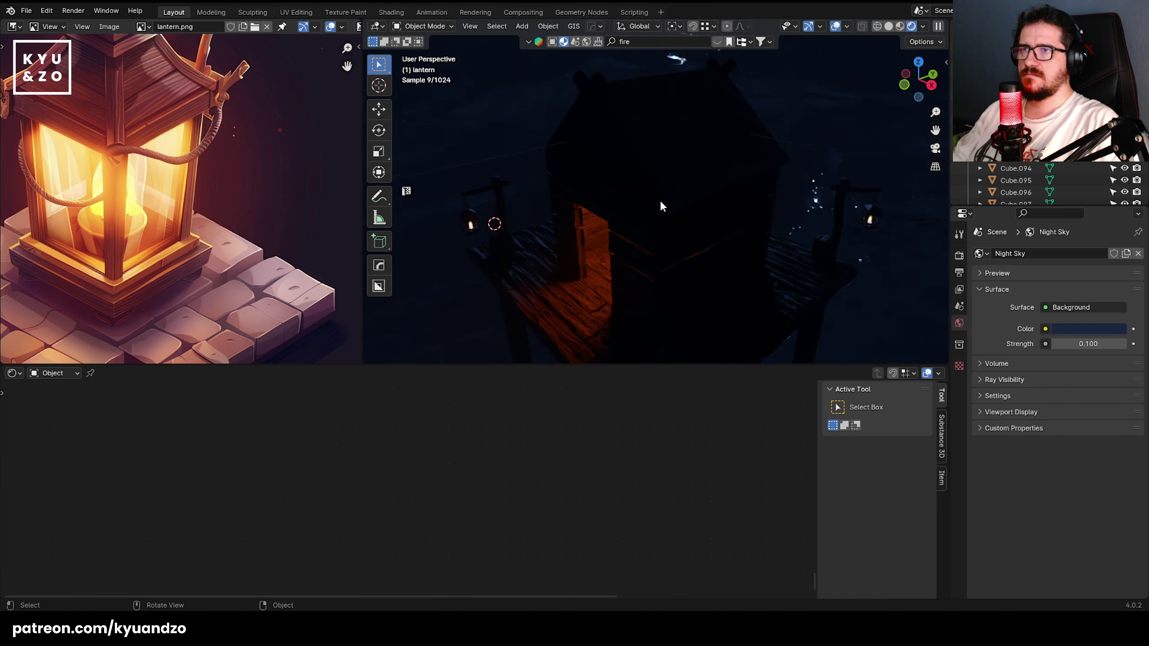
shift+middle_drag(659, 174, 882, 135)
scroll(658, 216, up, 6)
shift+middle_drag(658, 216, 522, 134)
shift+middle_drag(558, 169, 591, 200)
scroll(592, 202, up, 1)
shift+right_click(583, 200)
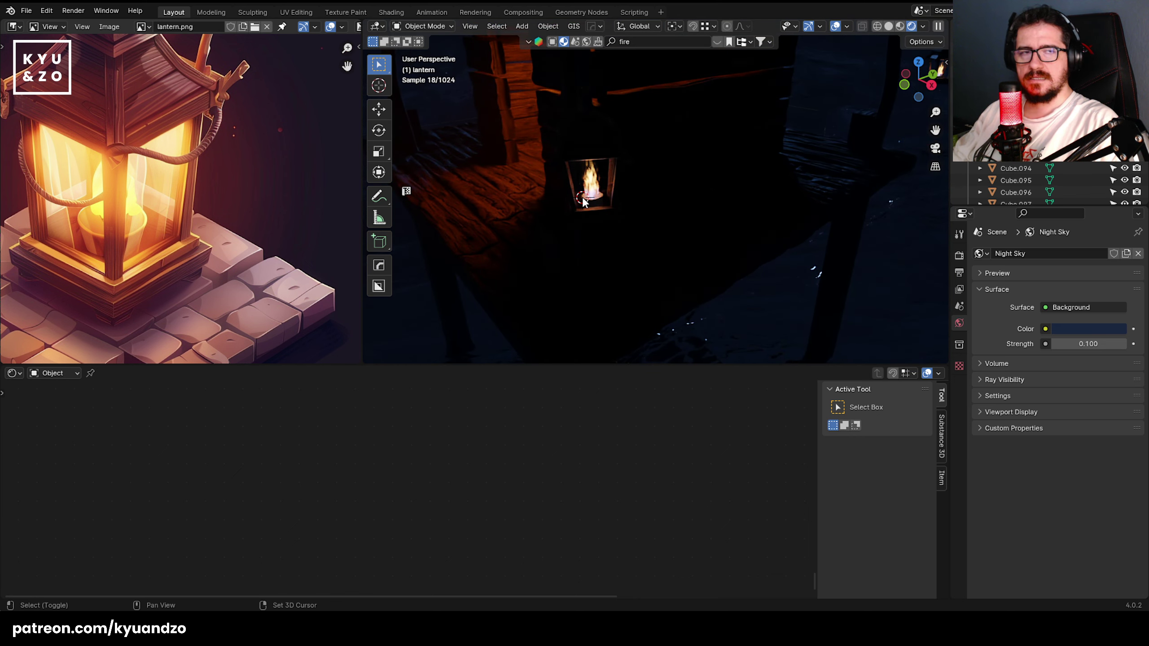
key(shift+a)
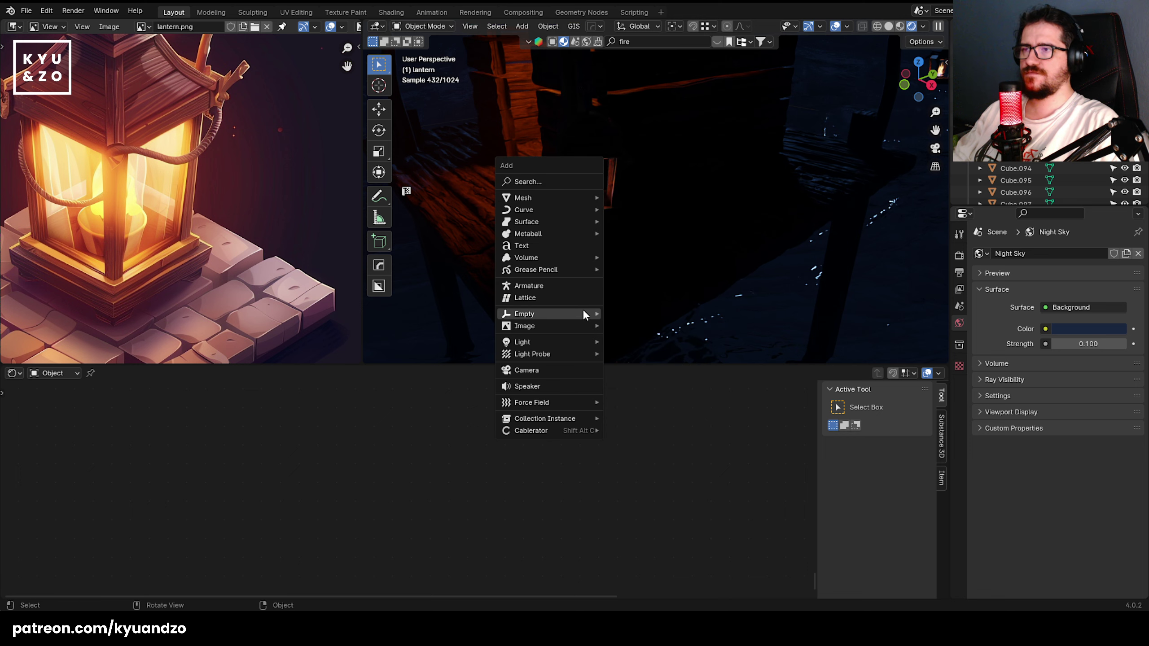
mouse_move(556, 343)
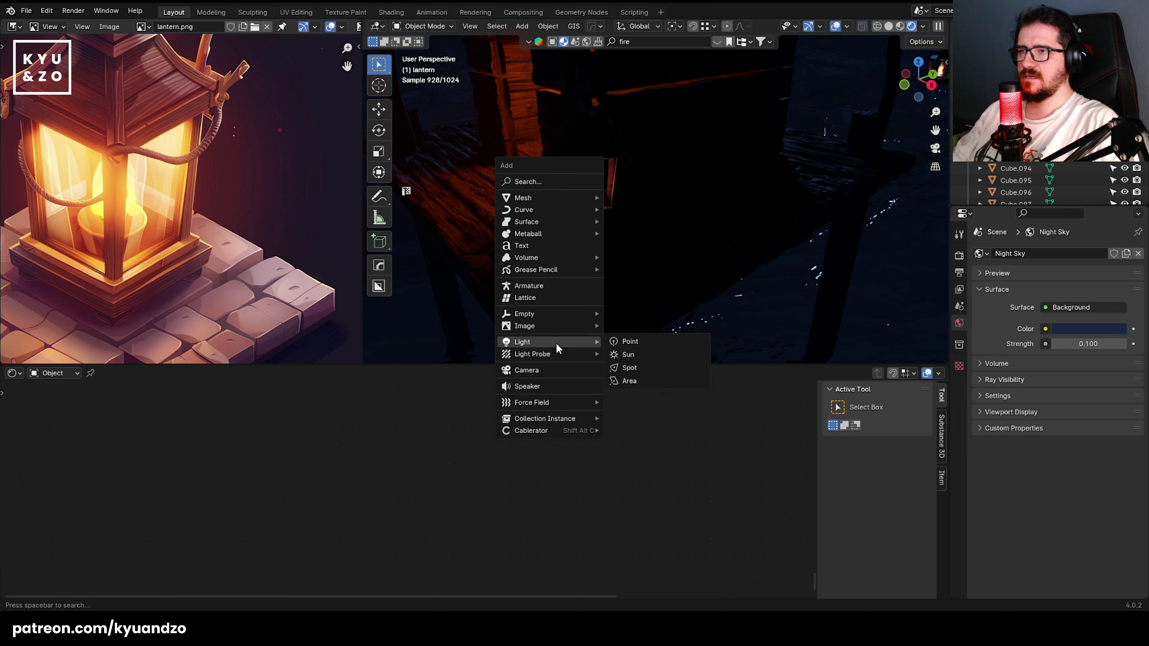
click(637, 336)
- Move the point light 0.022449 m along Y and 0.000876 m along Z to sit at the lantern's flame
key(g)
key(y)
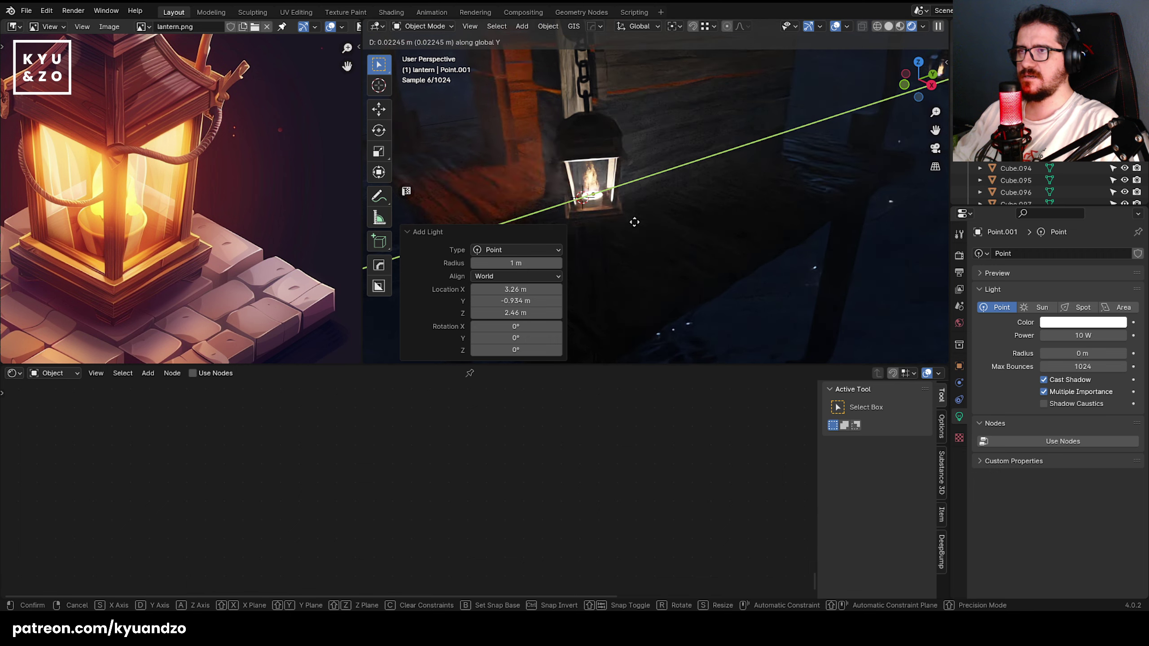
click(635, 222)
key(KP_Decimal)
key(g)
key(z)
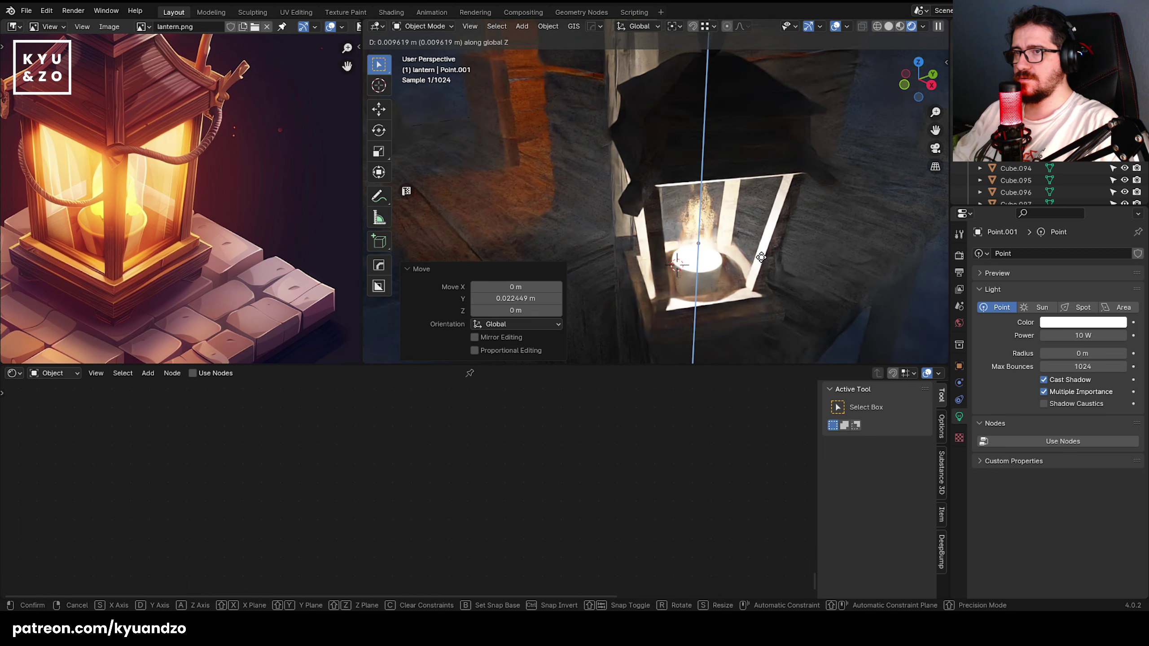
click(769, 262)
- Set the point light's color to red with hue 0.005 and saturation 0.998, and its power to 2.2 W
shift+middle_drag(784, 255, 547, 154)
click(1082, 323)
click(1047, 243)
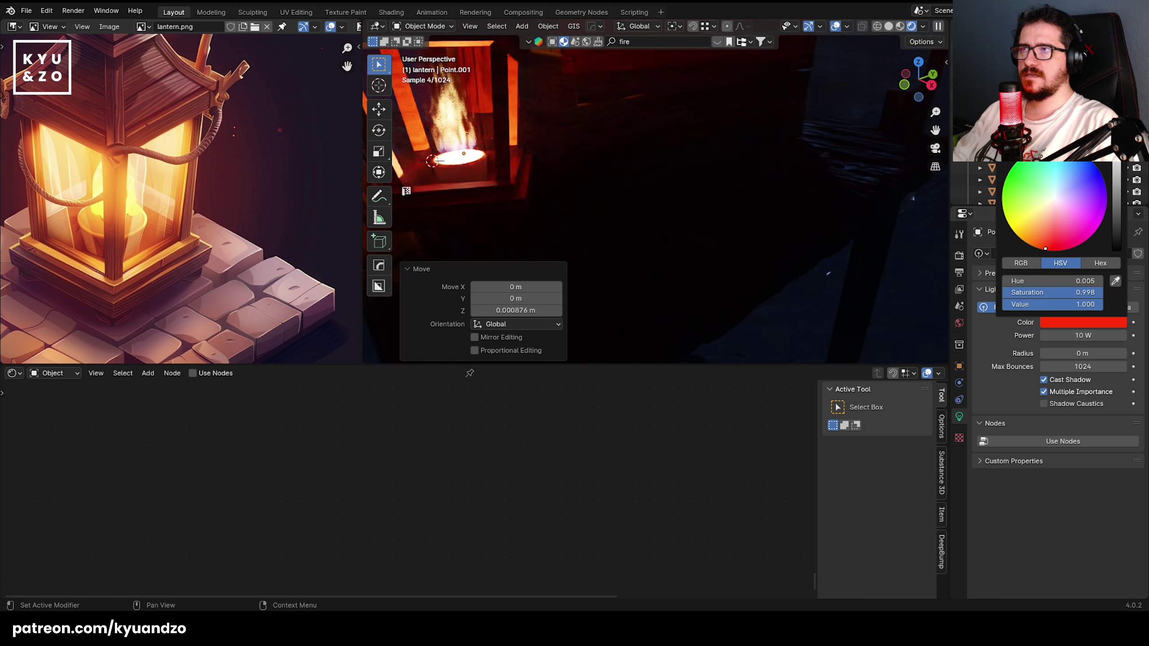
drag(1082, 335, 1052, 336)
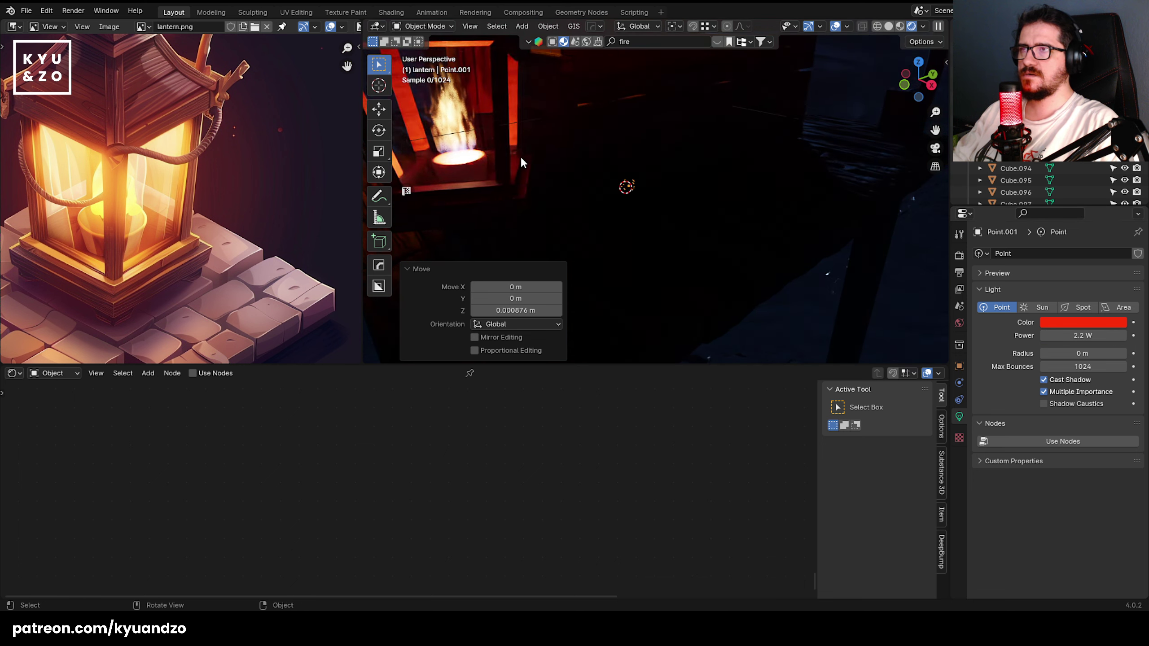
- Raise the point light 0.009599 m along Z, and set its radius to 0.25 m and power to 300 mW
scroll(521, 162, down, 6)
key(g)
key(z)
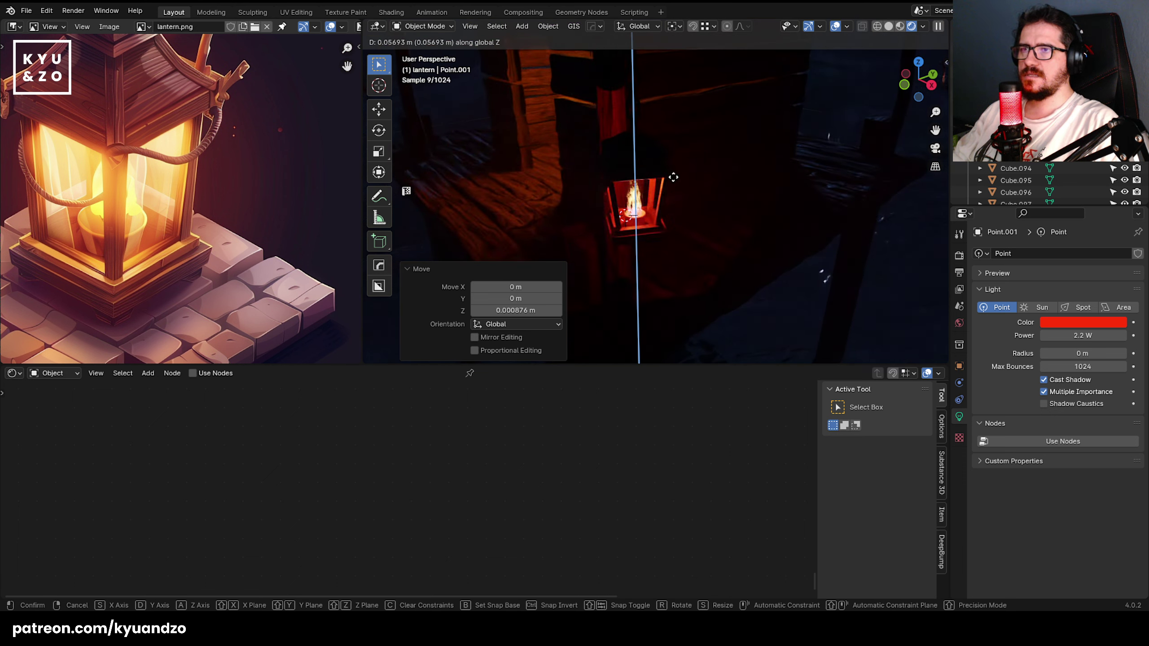
click(669, 195)
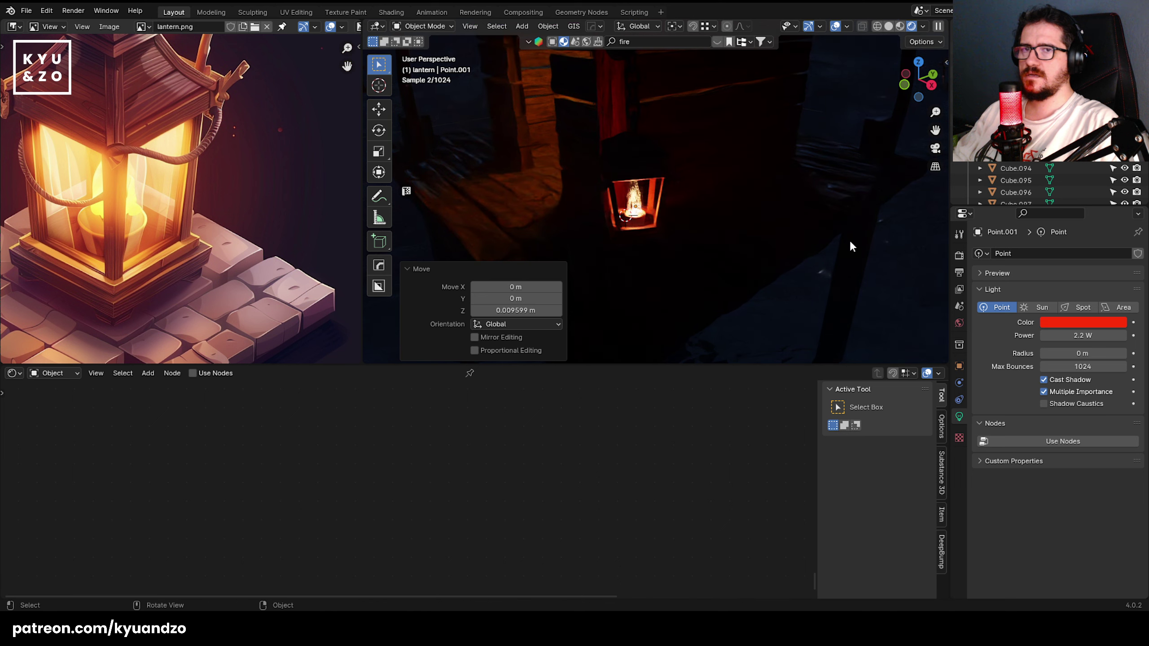
mouse_move(1081, 354)
mouse_down()
mouse_move(1103, 354)
mouse_move(1081, 336)
mouse_up()
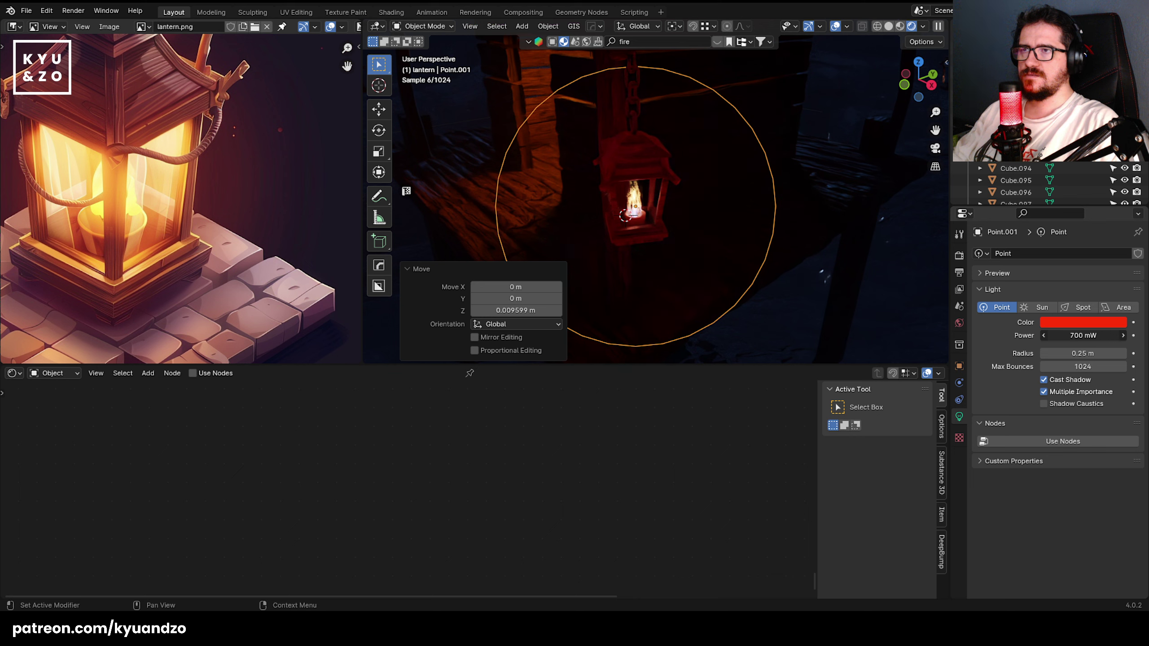
- Raise the point light 0.013639 m along Z and set its radius to 0.03 m
scroll(646, 174, down, 4)
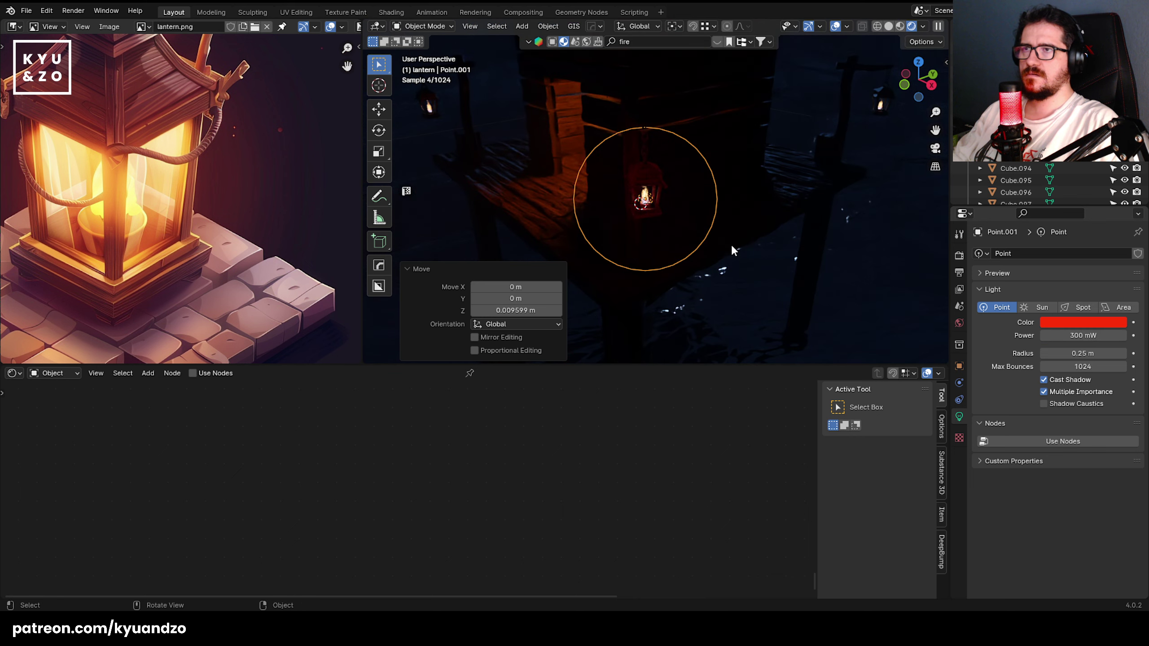
key(g)
key(z)
click(732, 242)
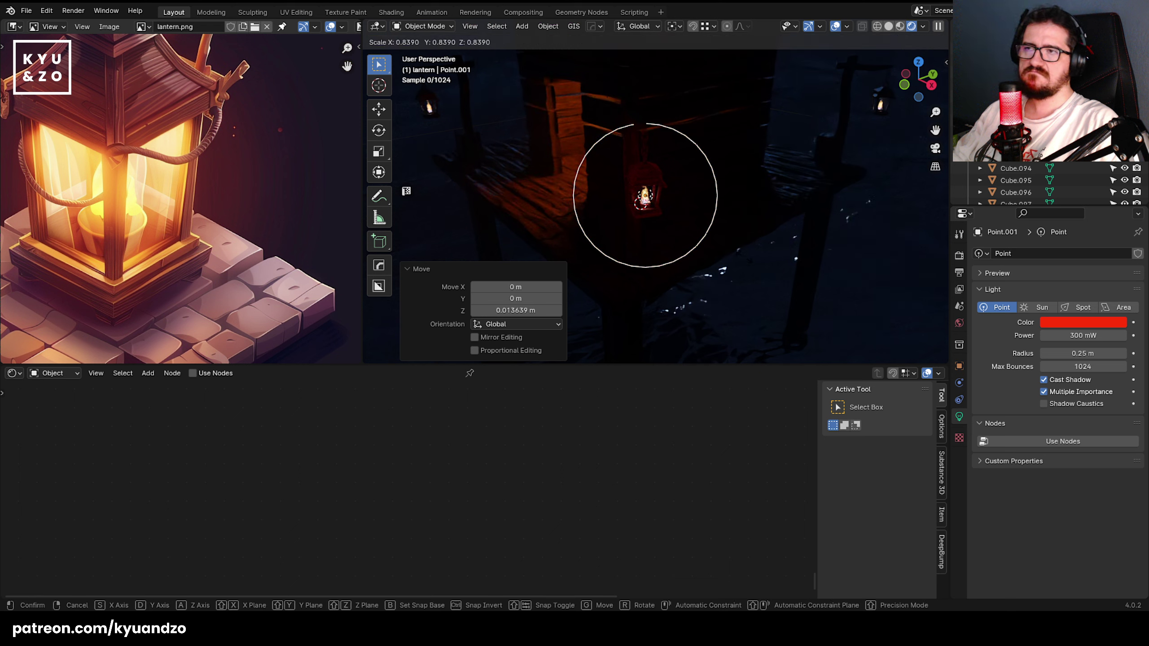
drag(1079, 354, 1061, 353)
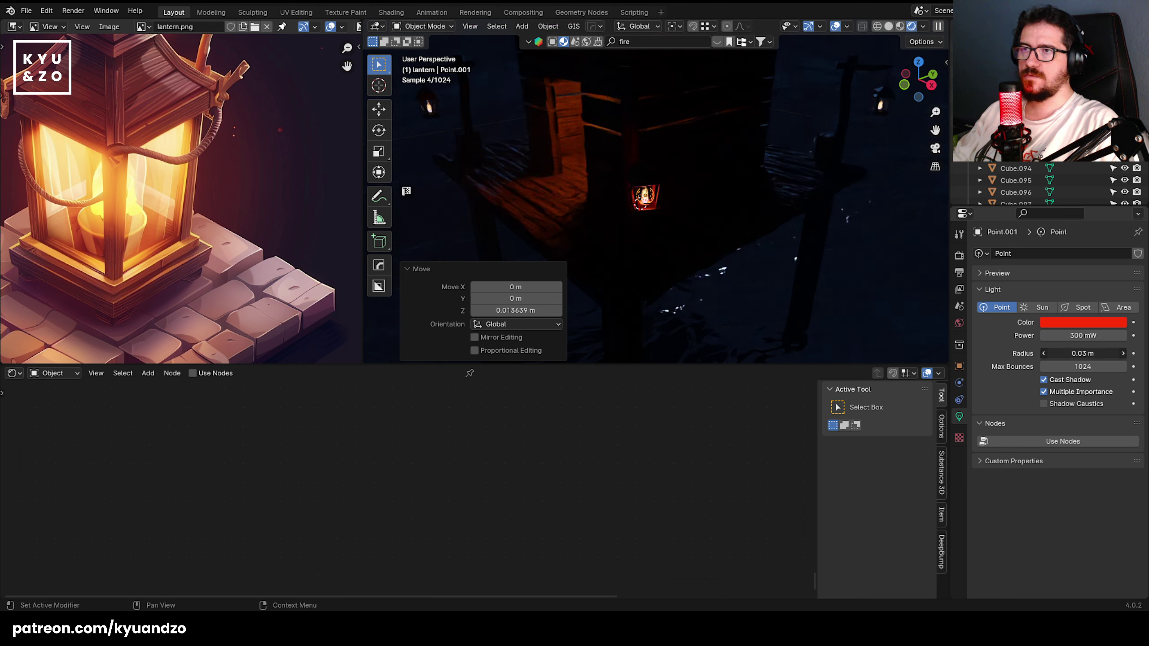
- Lower the point light slightly along Z within the lantern's flame
scroll(782, 248, up, 6)
scroll(616, 221, down, 1)
shift+middle_drag(617, 220, 723, 151)
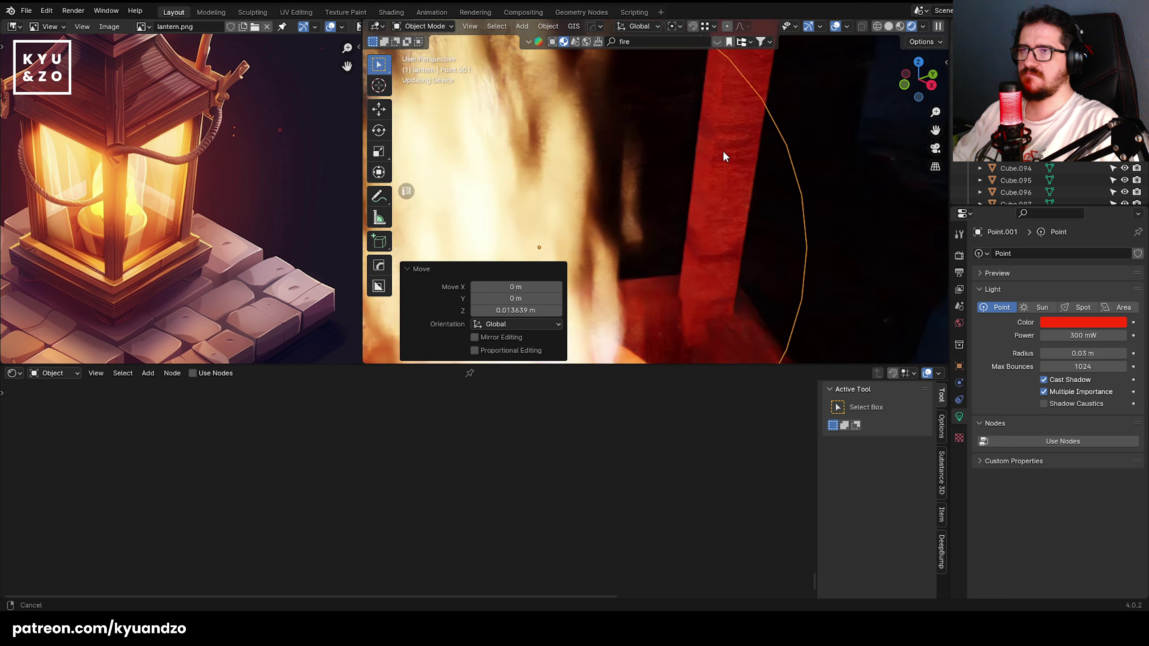
scroll(715, 160, down, 3)
scroll(712, 165, down, 10)
scroll(709, 174, up, 10)
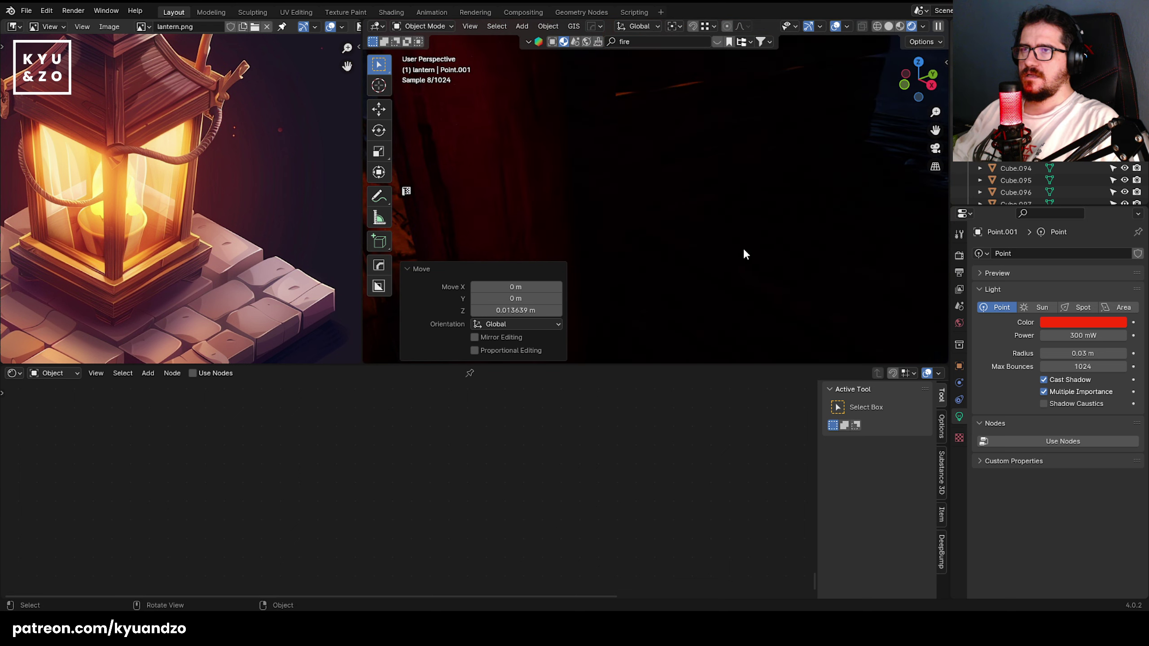
scroll(742, 248, down, 10)
key(shift+grave)
key(w)
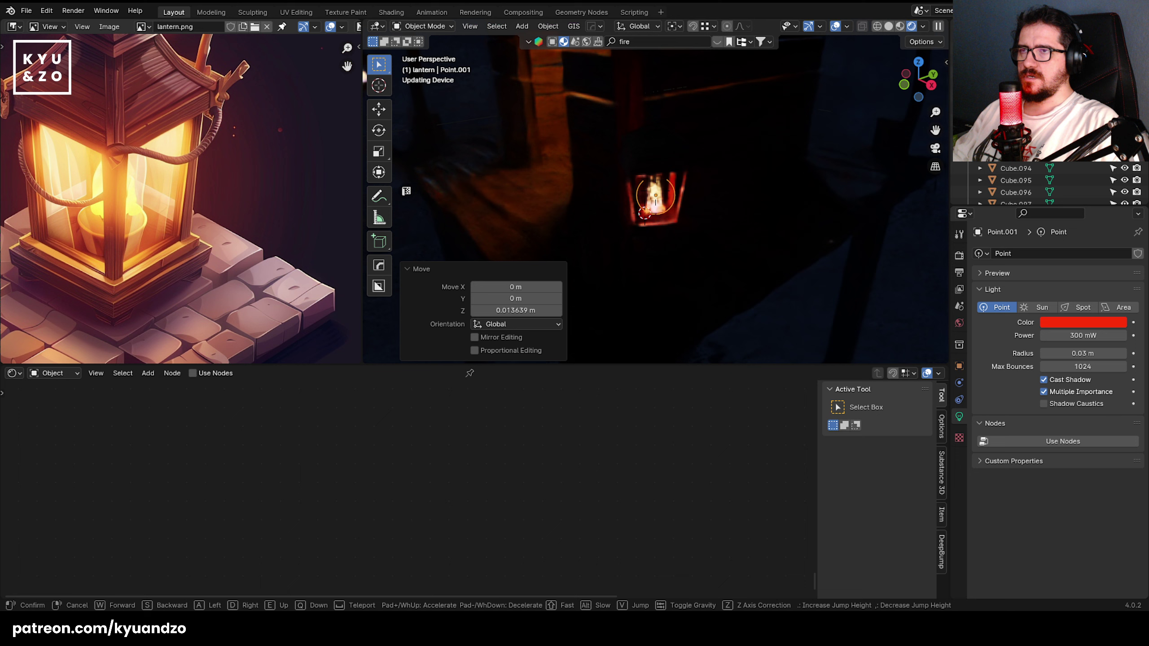
click(725, 266)
key(g)
key(z)
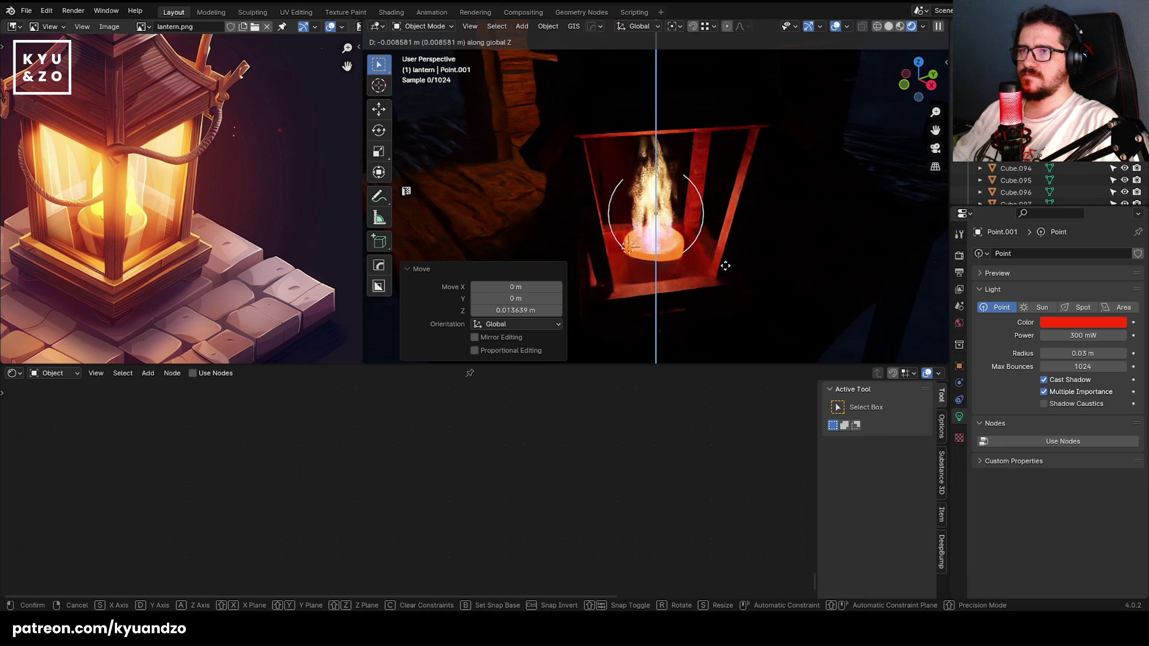
click(726, 267)
- Center the point light in the flame by moving it -0.006905 m along Y, slightly along X, and 0.011624 m along Z
key(g)
key(d)
click(716, 266)
key(g)
key(s)
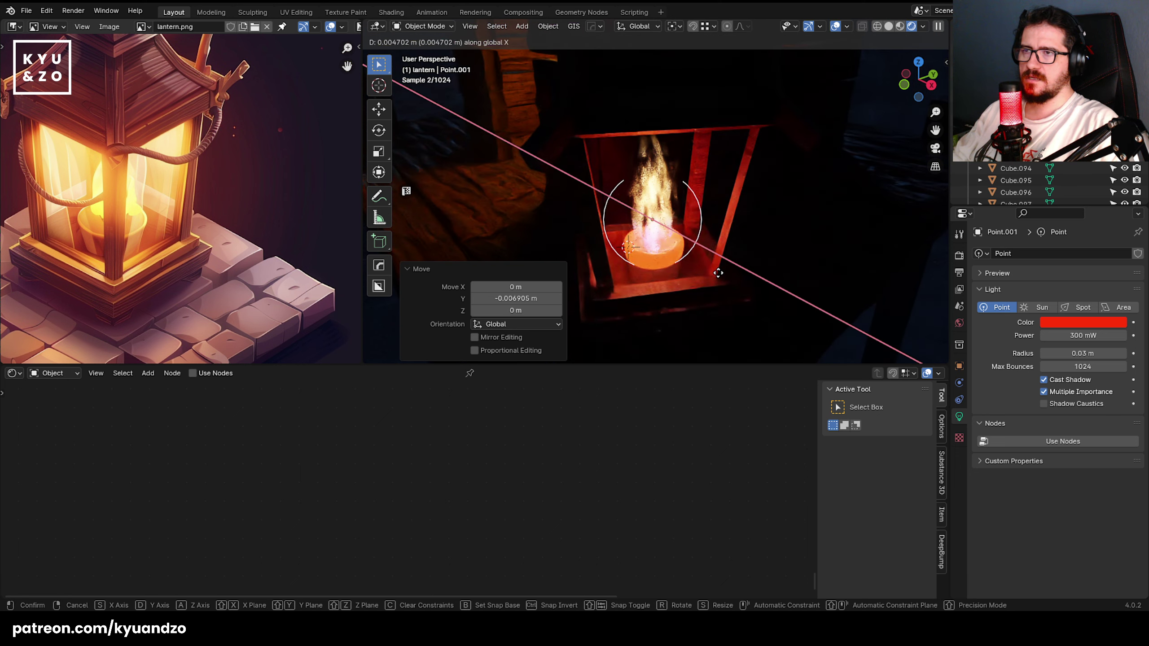
click(719, 265)
key(g)
key(a)
click(722, 260)
- Set the point light's radius to 0 m and raise it 0.033374 m along Z
drag(1073, 353, 1040, 354)
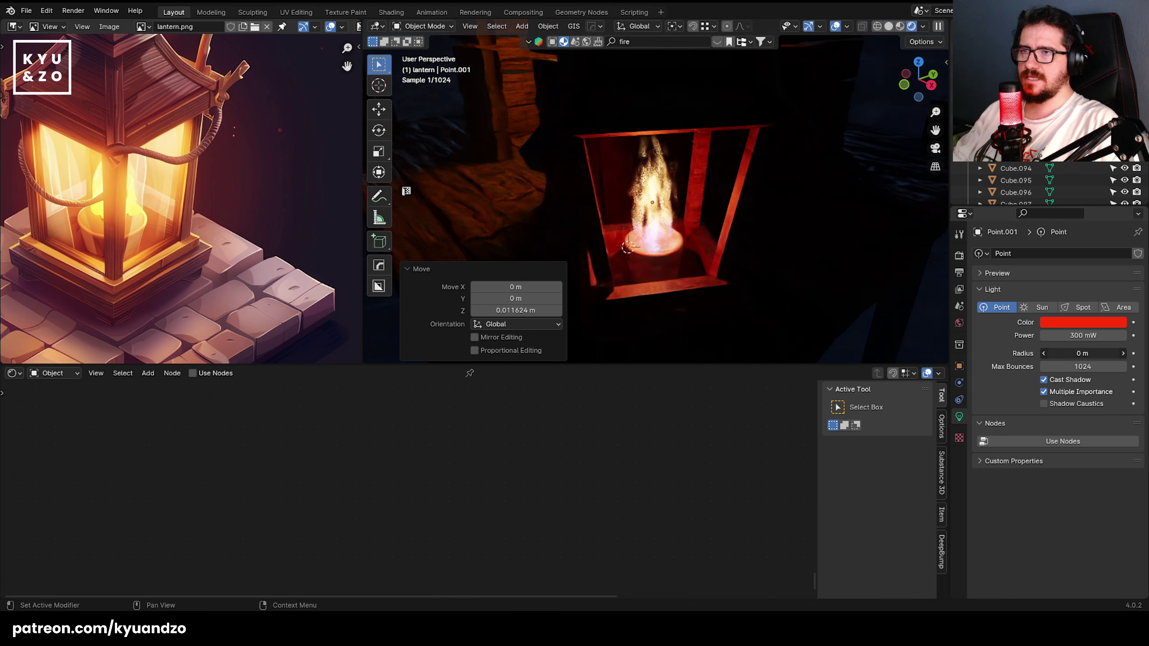
key(g)
key(z)
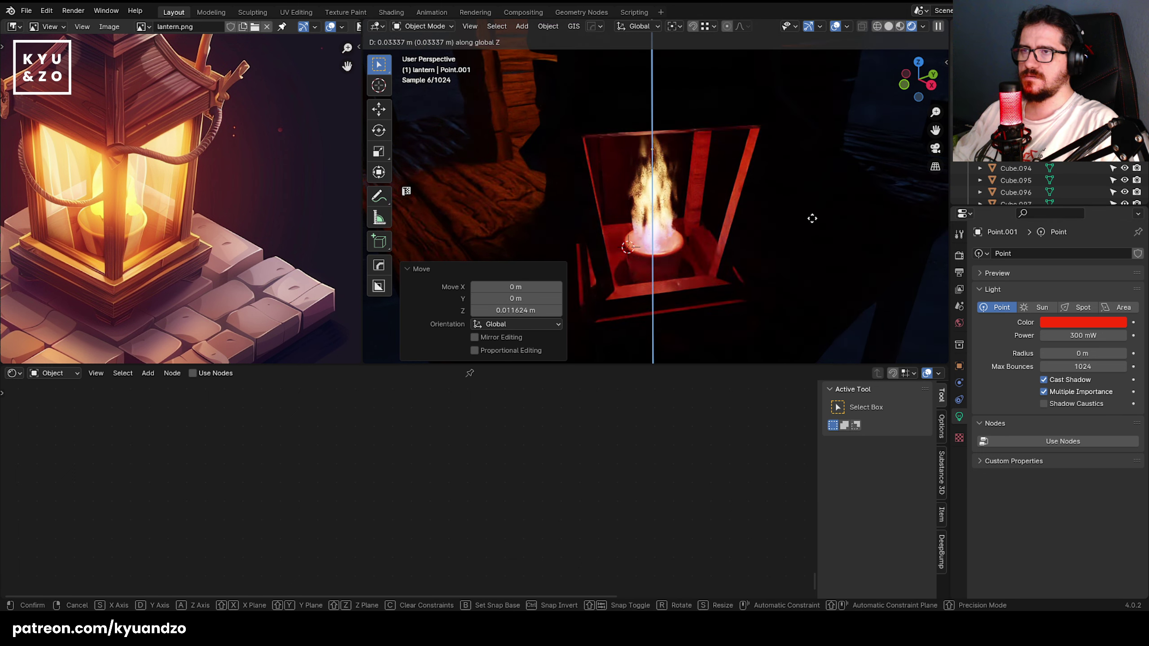
click(806, 222)
- Increase the point light's power to 4.8 W
scroll(804, 216, down, 6)
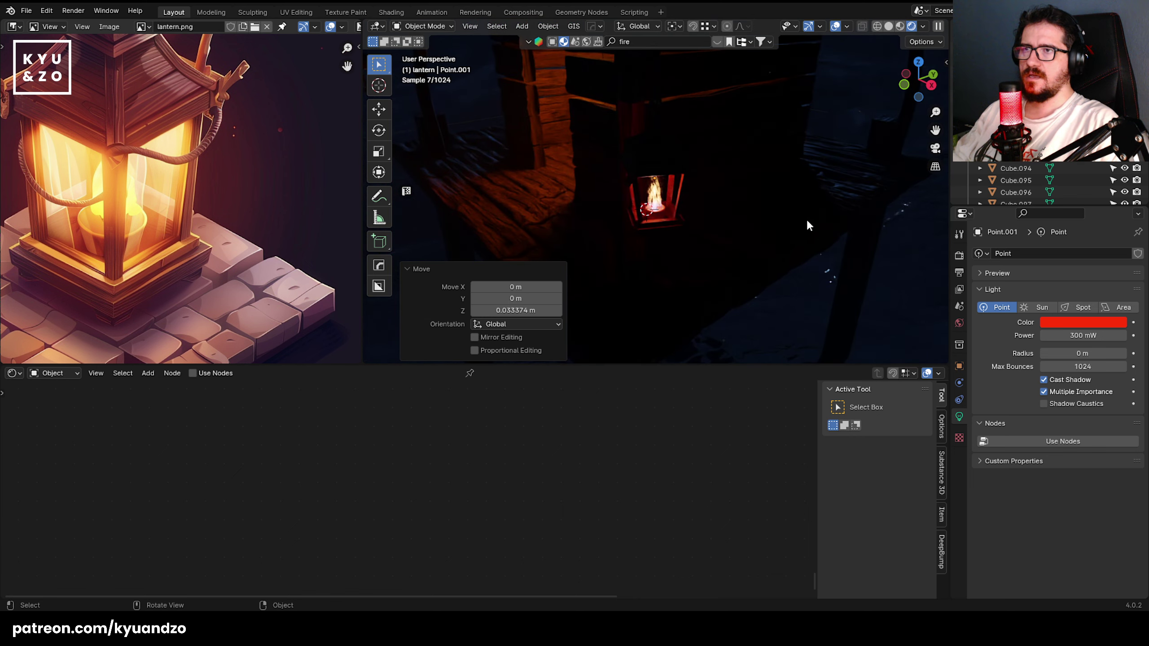
mouse_move(1067, 335)
mouse_down()
mouse_move(1140, 336)
mouse_move(1068, 335)
mouse_up()
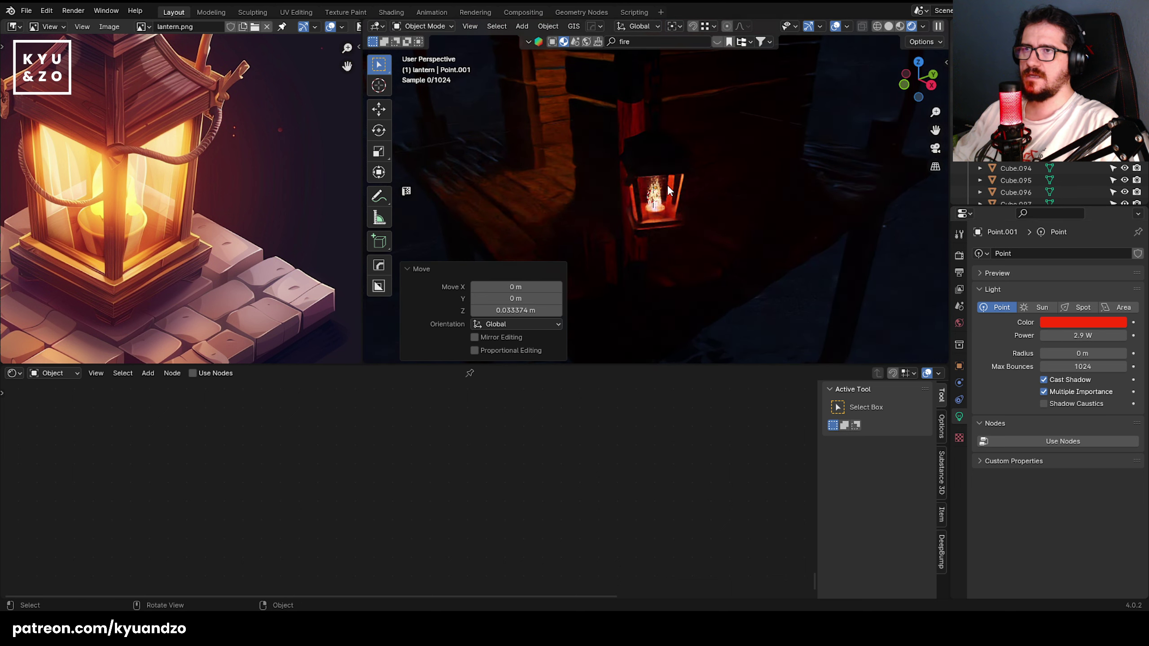
scroll(670, 159, down, 7)
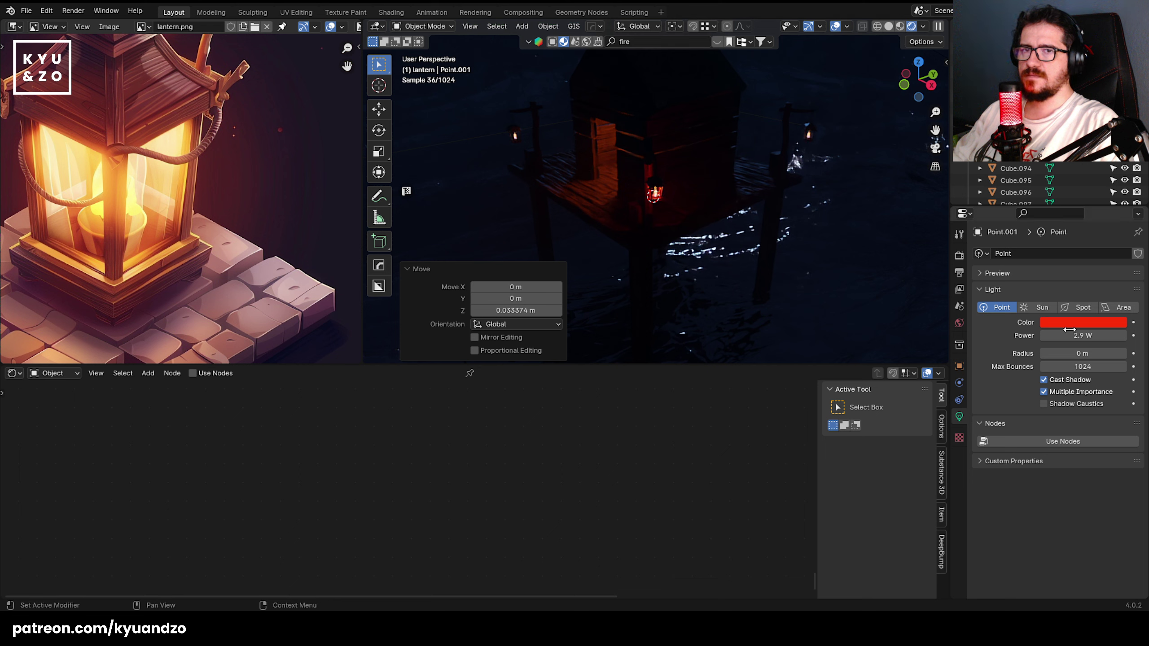
drag(1083, 336, 1045, 335)
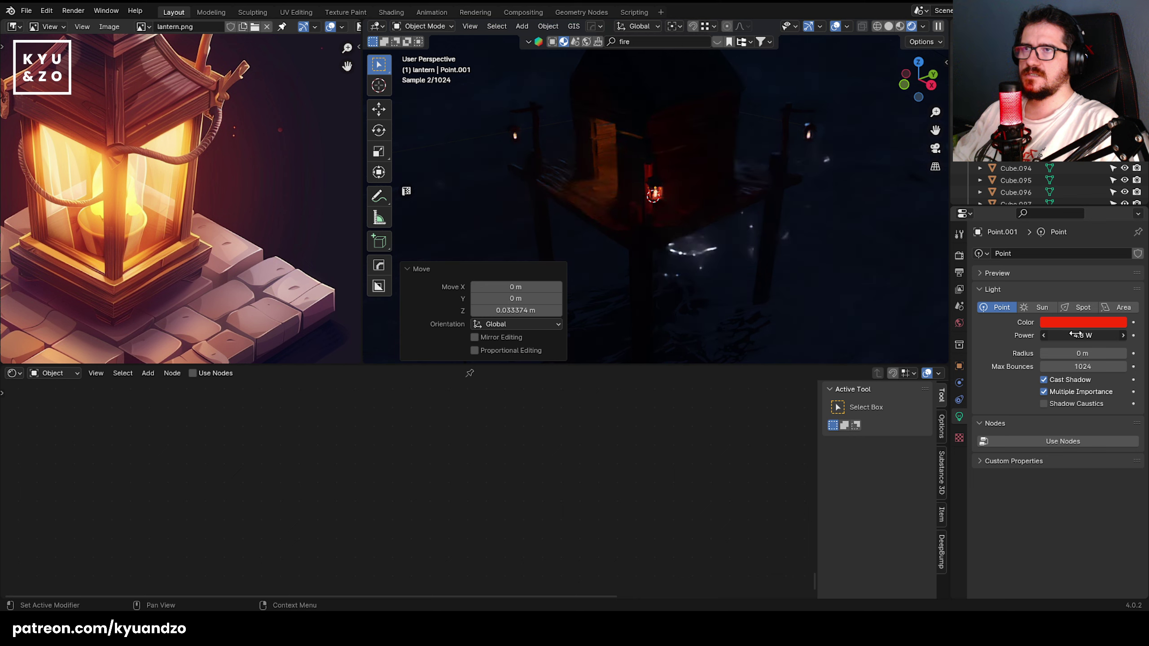
- Duplicate the point light and move the copy 2.1109 m along Y to the neighboring lantern
key(shift+d)
key(x)
key(y)
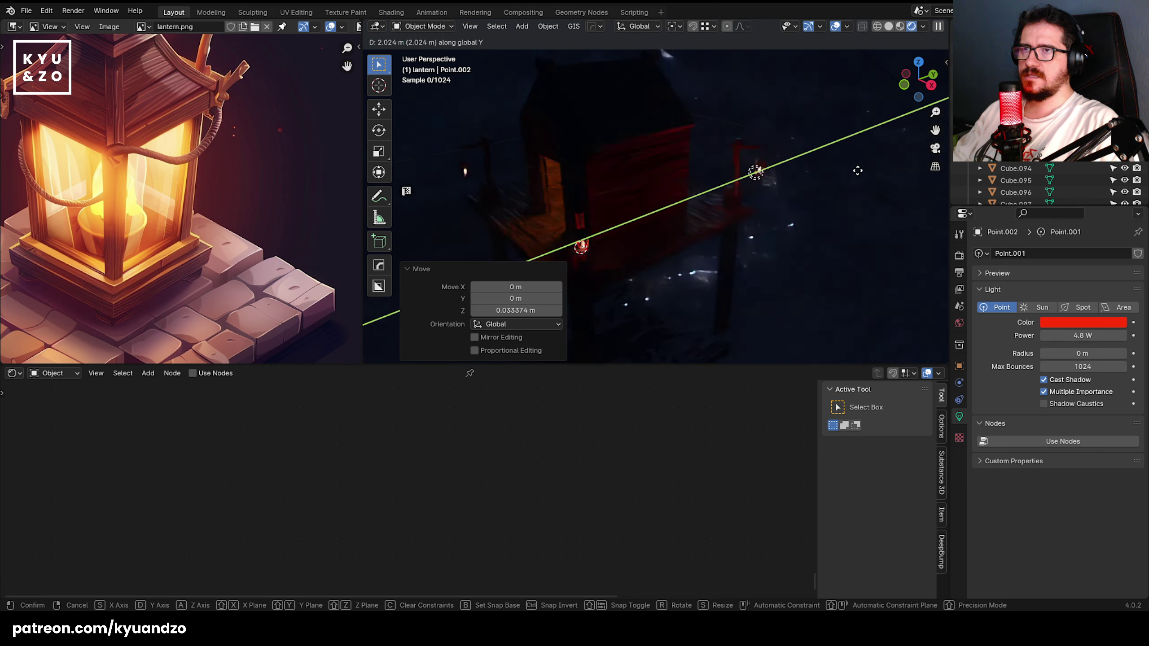
click(862, 169)
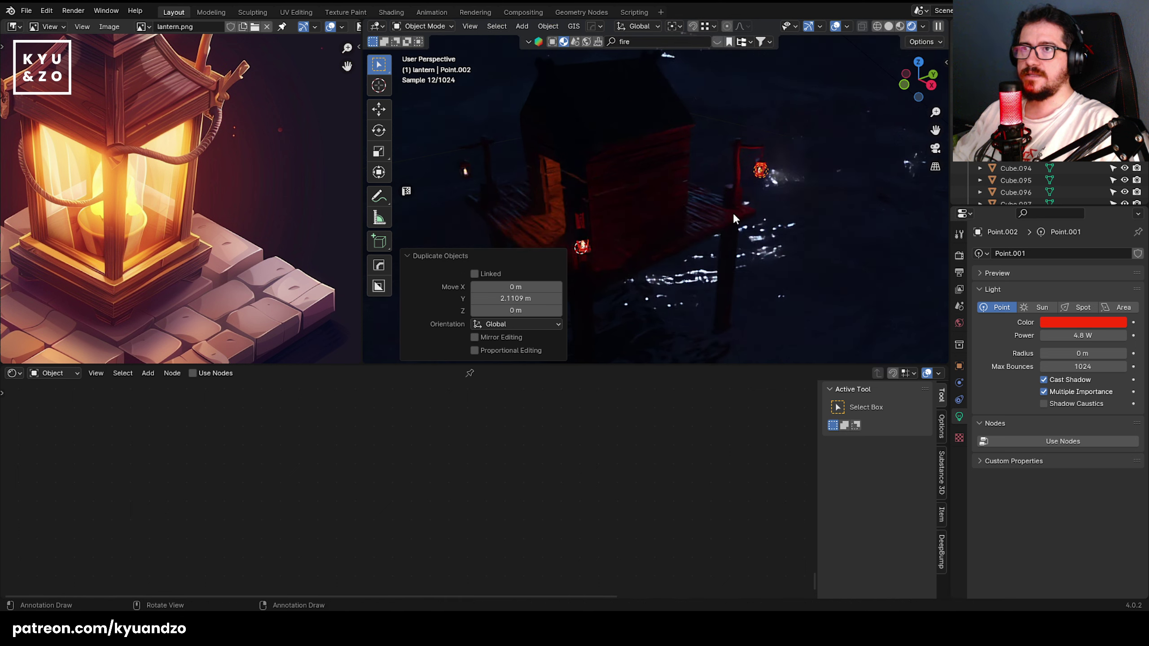
- Select the point light inside the lantern hanging at the front corner of the dock
click(869, 142)
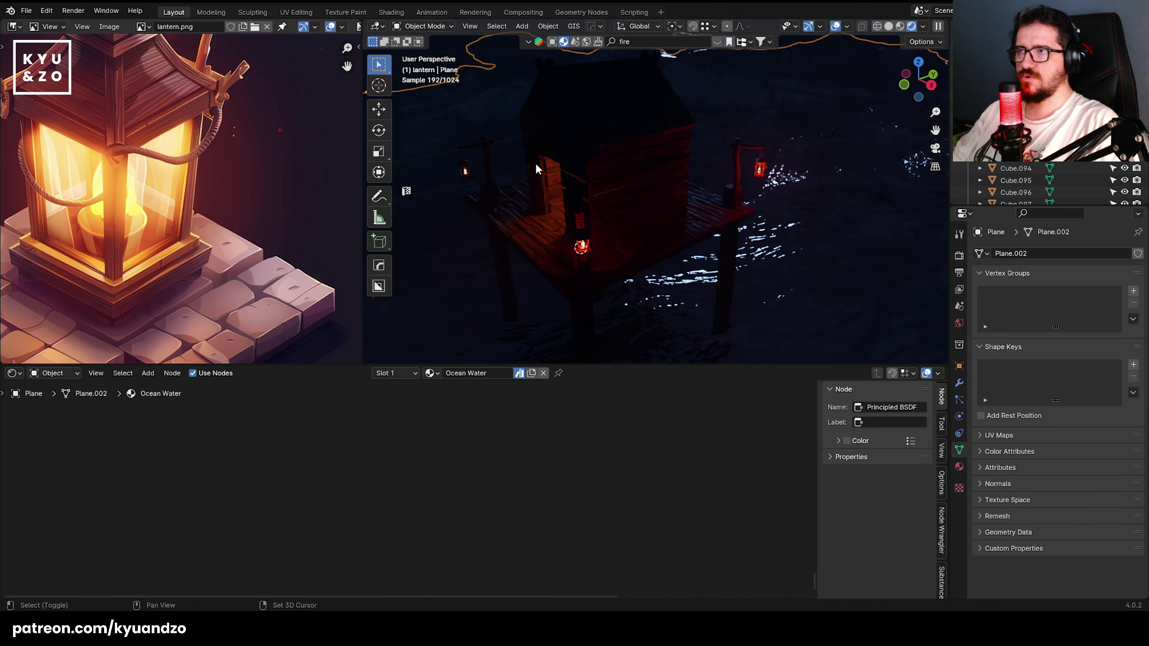
shift+middle_drag(536, 169, 649, 227)
click(655, 241)
scroll(638, 265, up, 5)
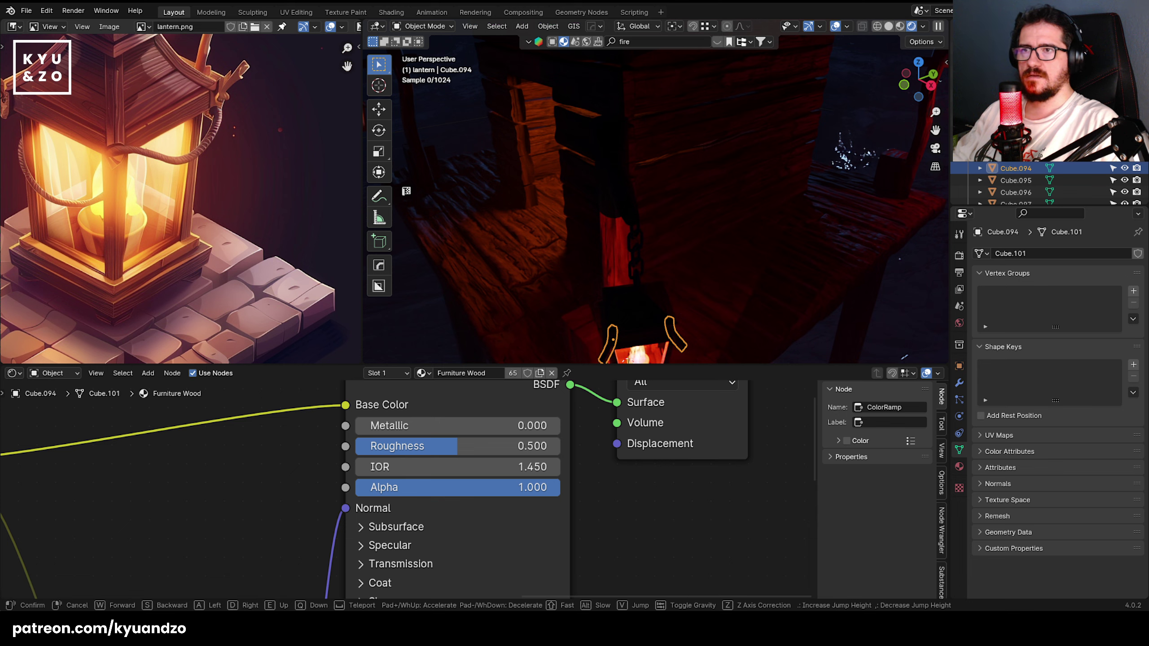
key(shift+grave)
key(q)
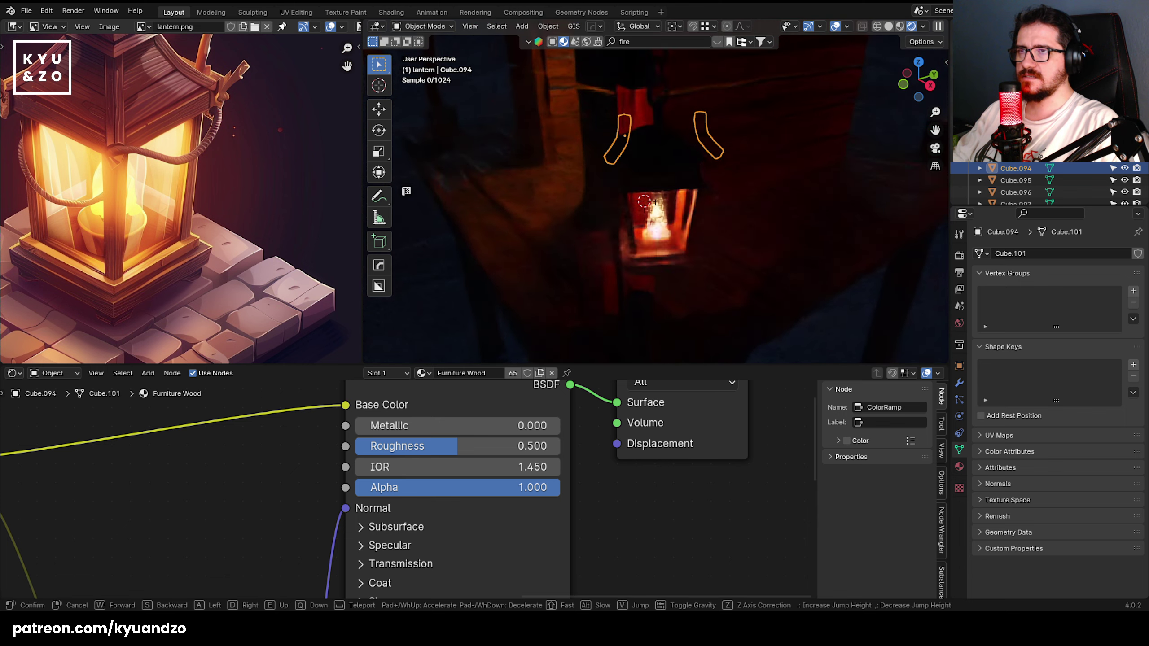
key(w)
click(721, 277)
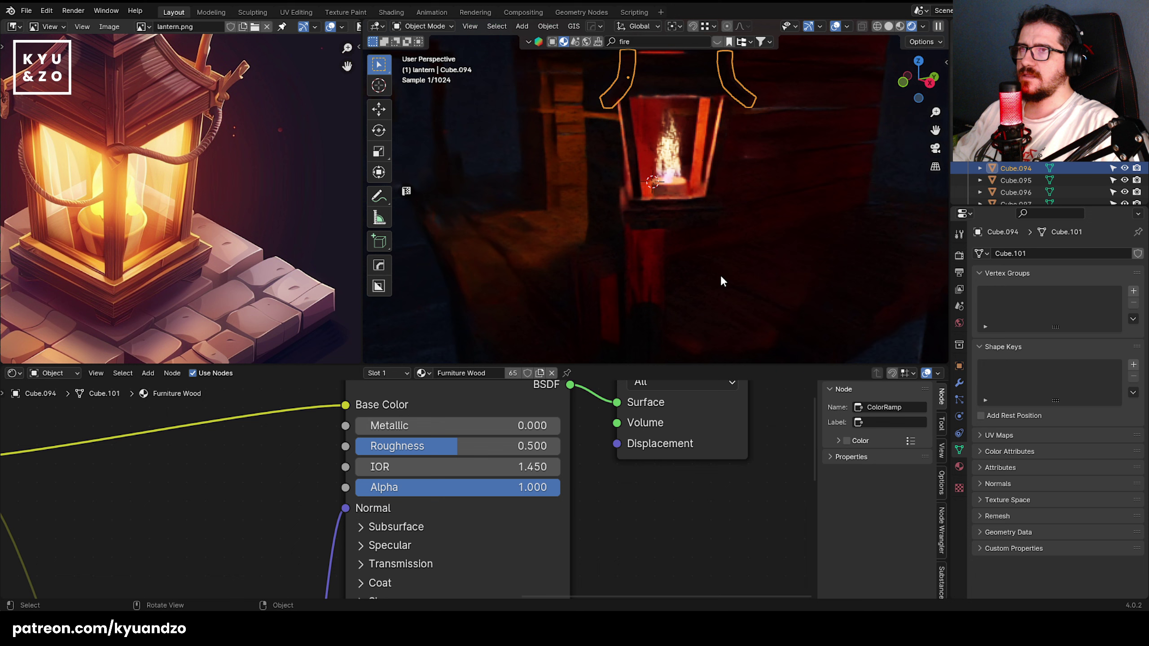
click(669, 142)
key(g)
right_click(576, 183)
scroll(575, 182, down, 9)
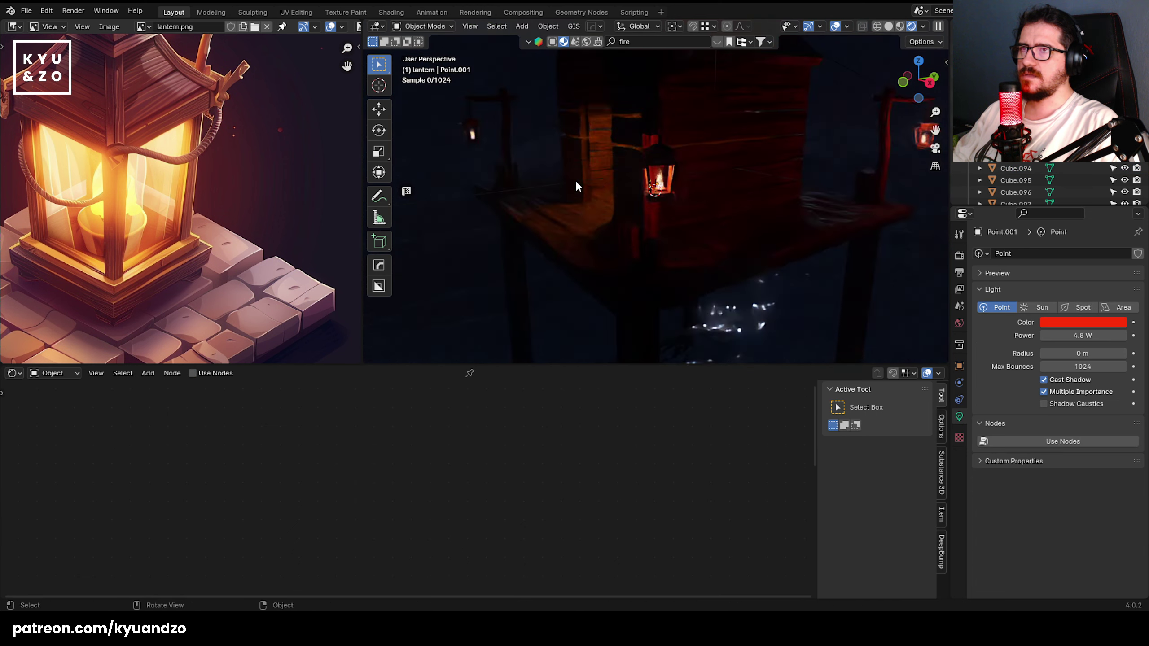
- Try deleting the front lantern's point light to compare the dock without it, and undo the deletion
key(Delete)
scroll(576, 184, up, 12)
scroll(577, 185, down, 1)
scroll(576, 188, down, 8)
key(shift+grave)
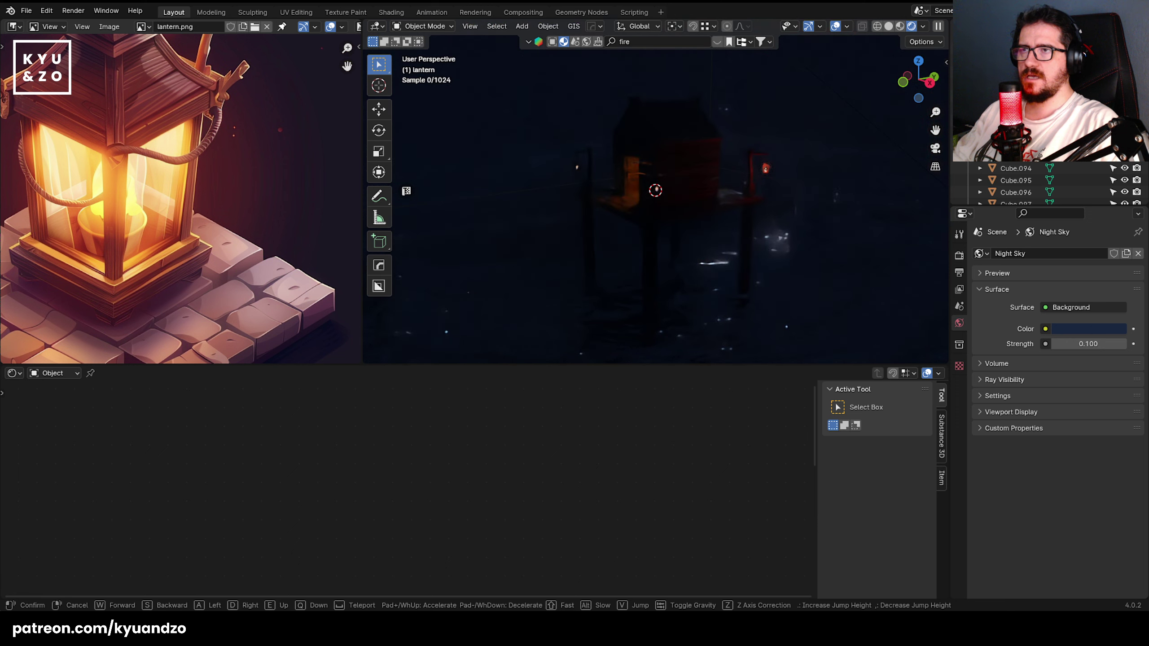
key(w)
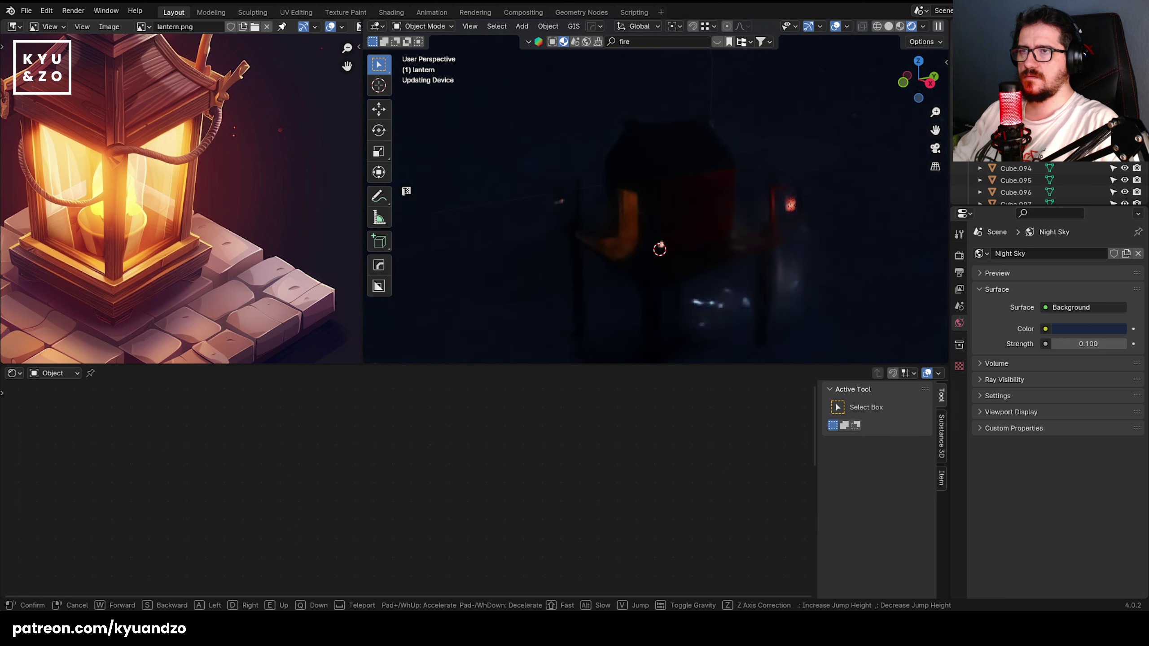
click(608, 196)
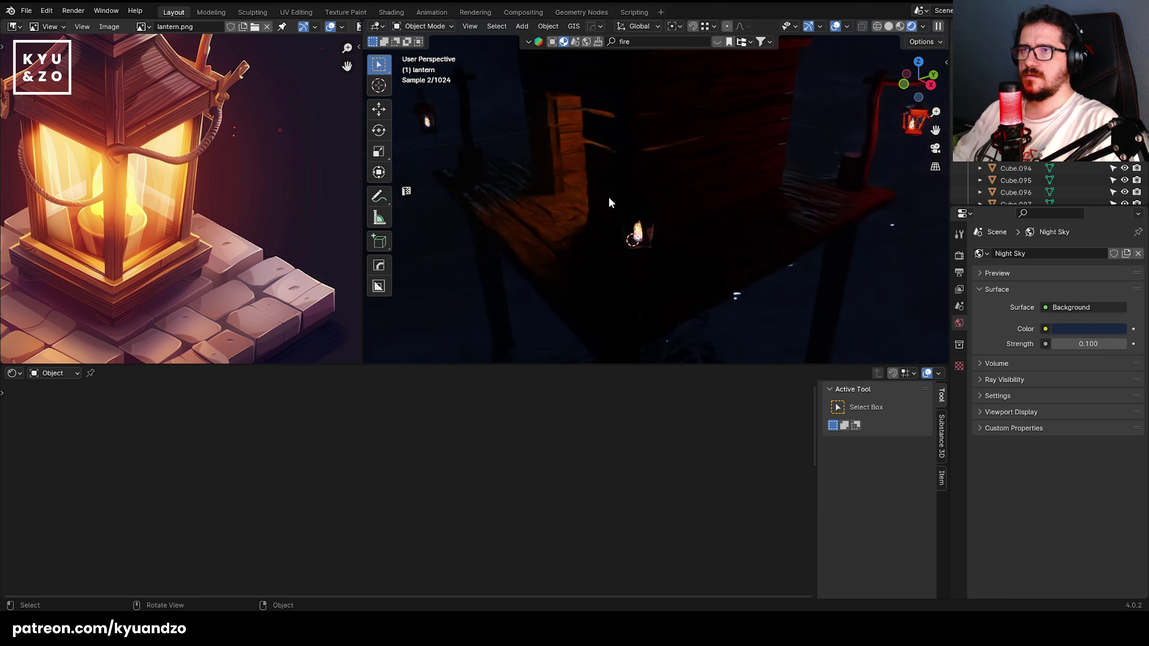
key(ctrl+z)
key(x)
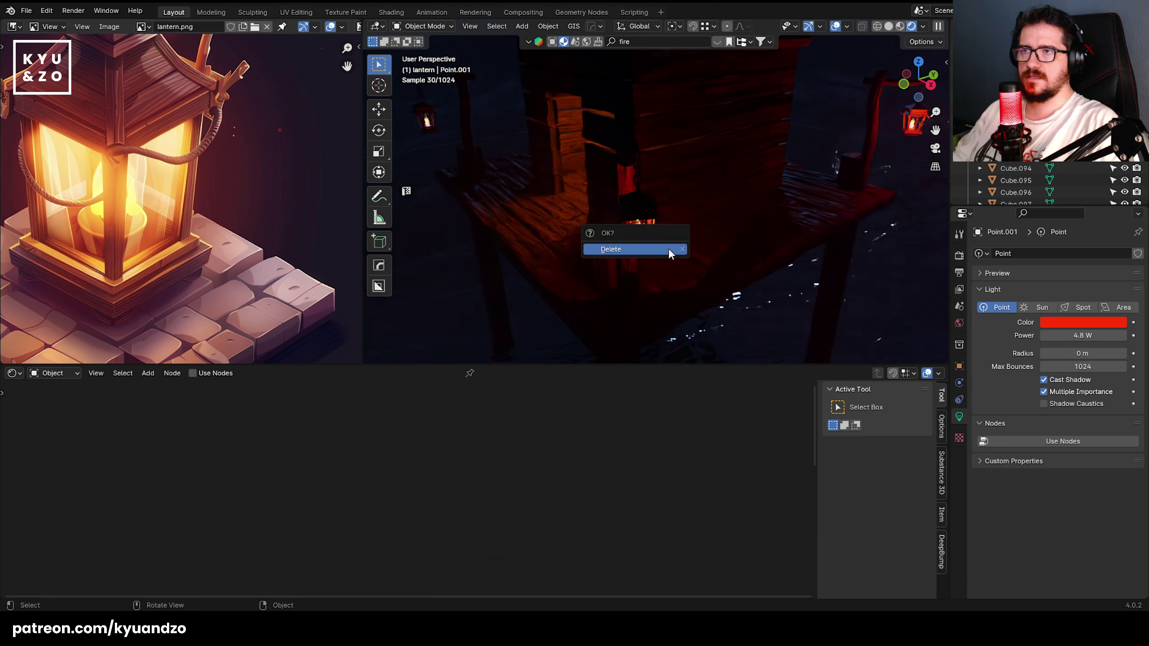
click(669, 249)
key(ctrl+z)
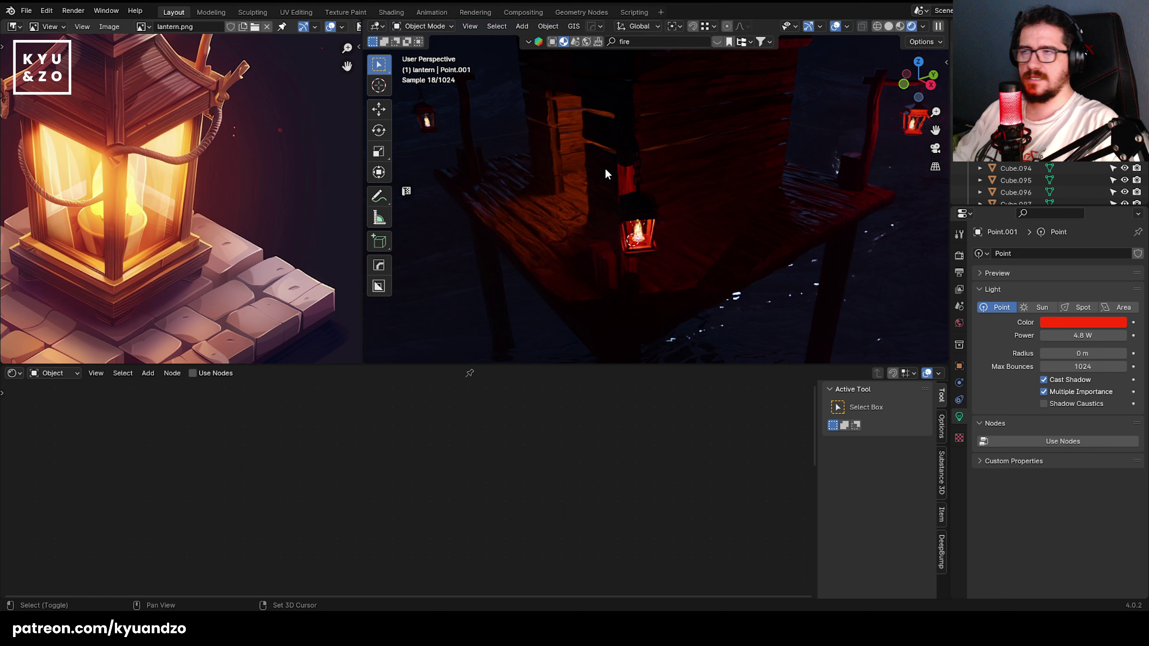
- Duplicate the front lantern's point light and move the copy -2.2315 m along X to the lantern near the hut's doorway
shift+middle_drag(605, 167, 723, 212)
key(shift+d)
key(x)
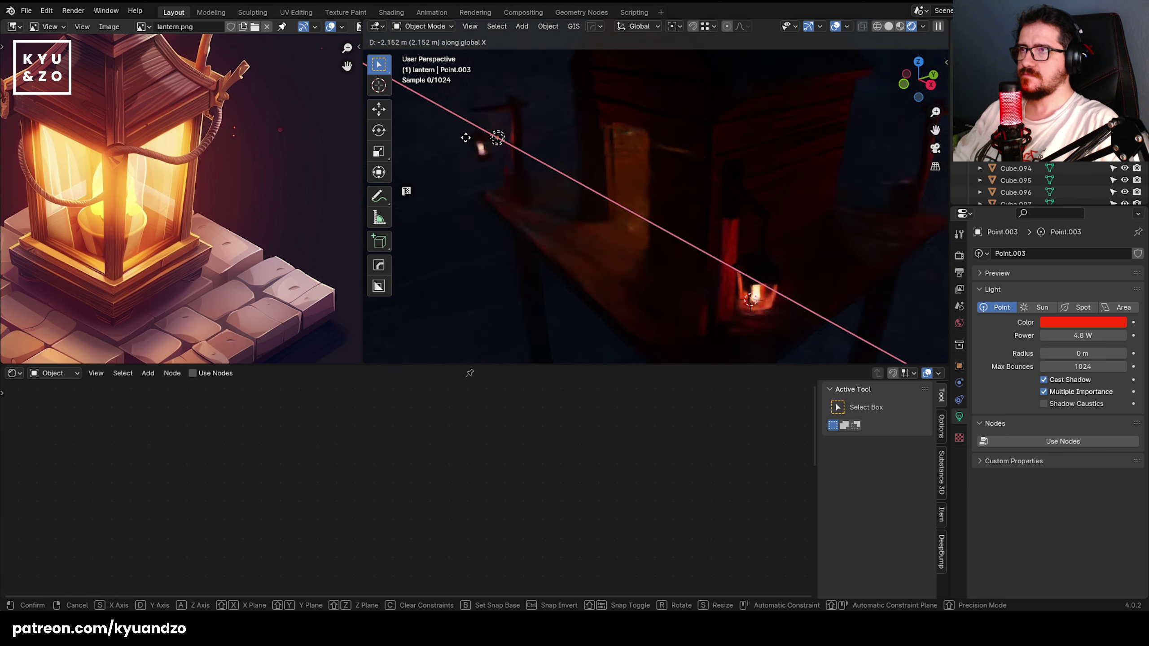
click(462, 137)
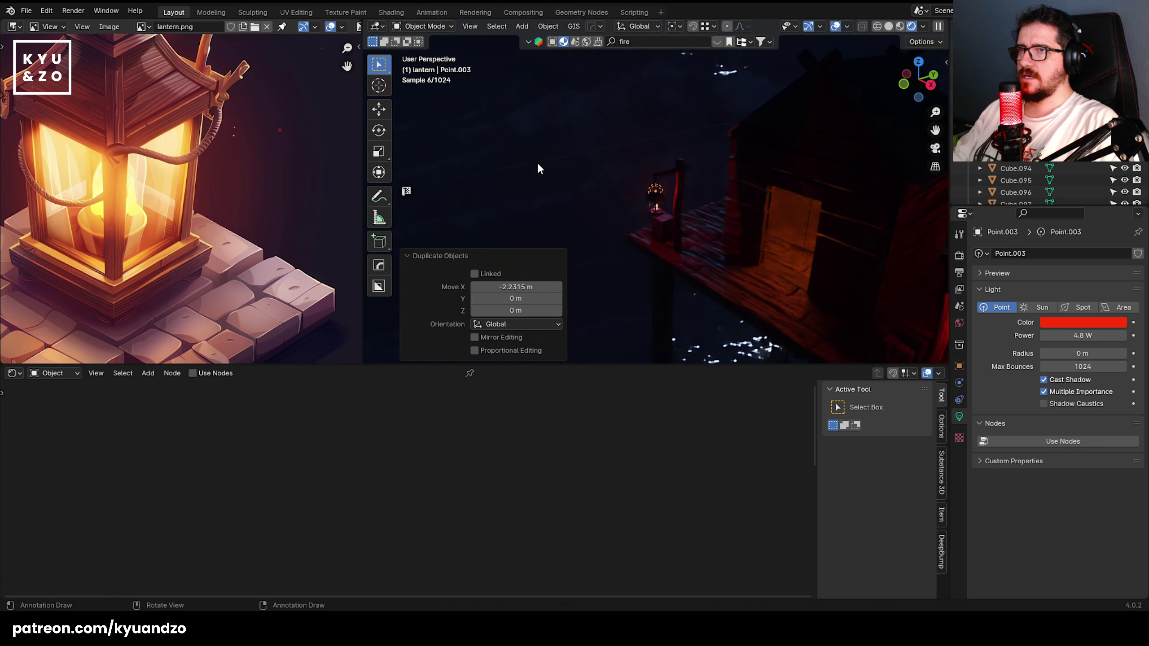
- Bring the copied light inside the doorway-side lantern, including a move of 0.25123 m along X
key(shift+grave)
key(w)
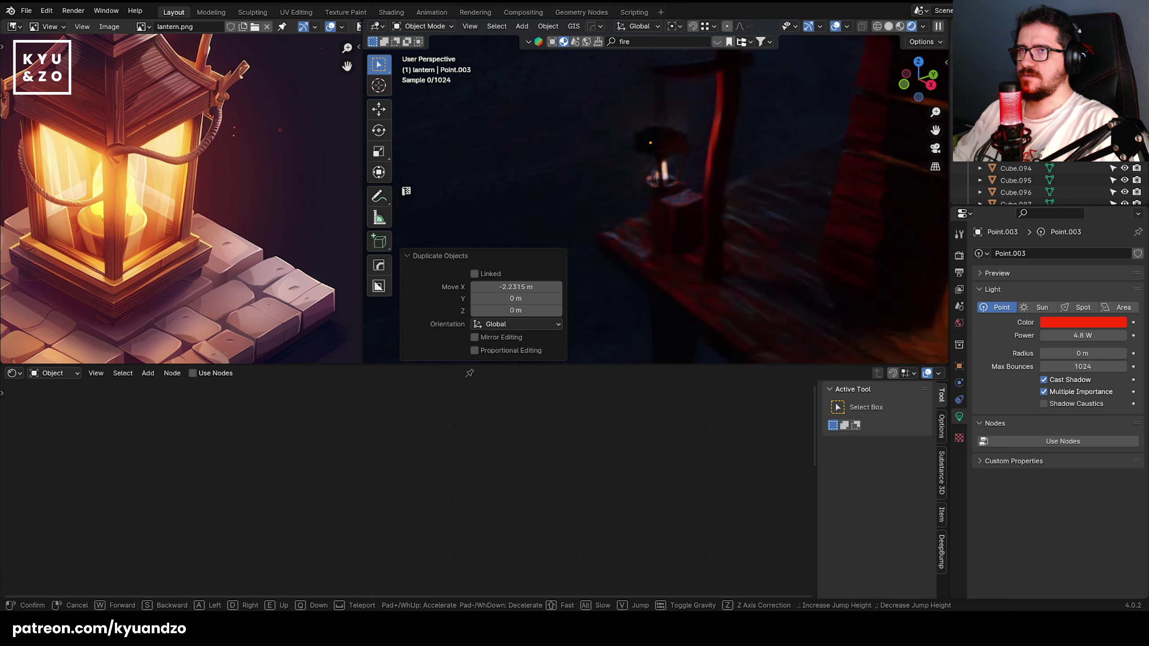
click(684, 210)
key(g)
key(d)
click(610, 230)
key(g)
key(s)
click(722, 279)
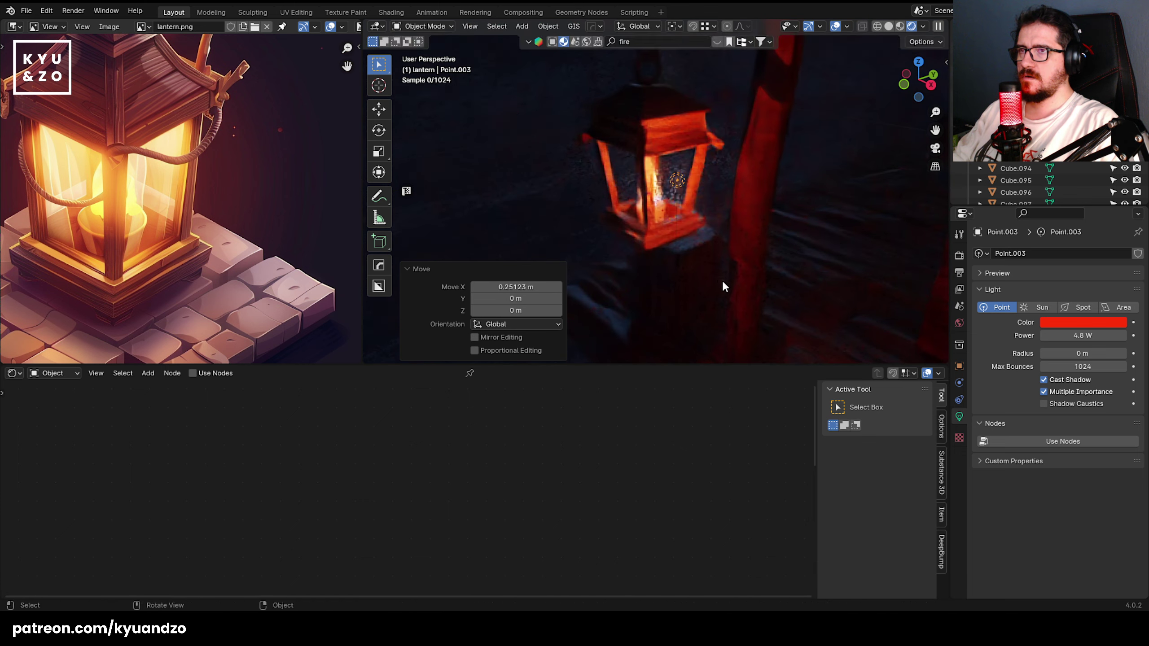
- Nudge the copied light closer to the flame, including a move of -0.027347 m along X
key(g)
key(d)
click(698, 294)
key(g)
key(d)
click(703, 287)
key(g)
key(s)
right_click(697, 277)
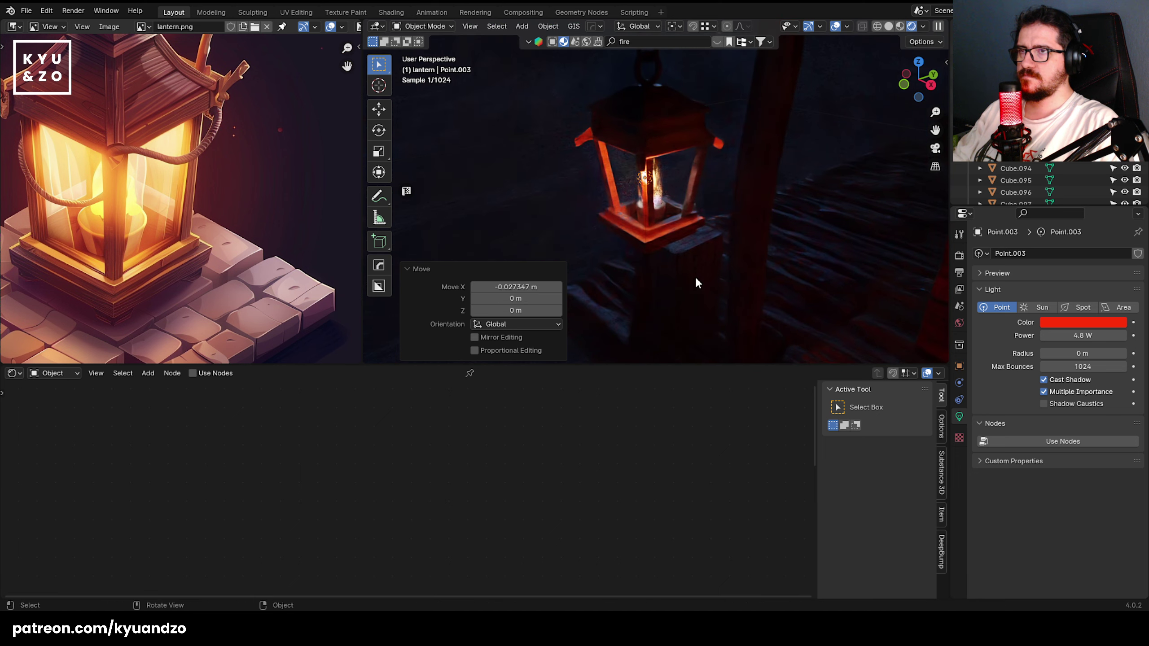
- Shift the copied light 0.01016 m along Y, slightly back along X, and another 0.008167 m along Y
key(g)
key(y)
click(702, 271)
key(g)
key(x)
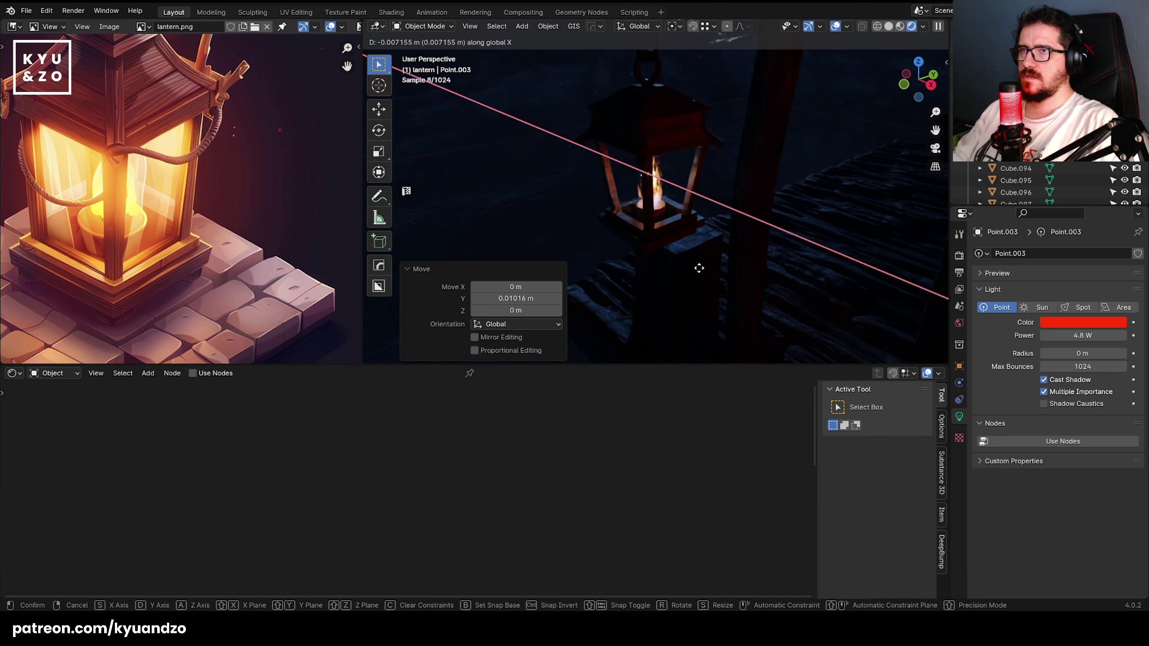
click(698, 267)
key(g)
key(d)
click(705, 265)
- Align the copied light with the flame by moving it -0.029737 m along X and 0.004603 m along Y
middle_drag(687, 236, 657, 231)
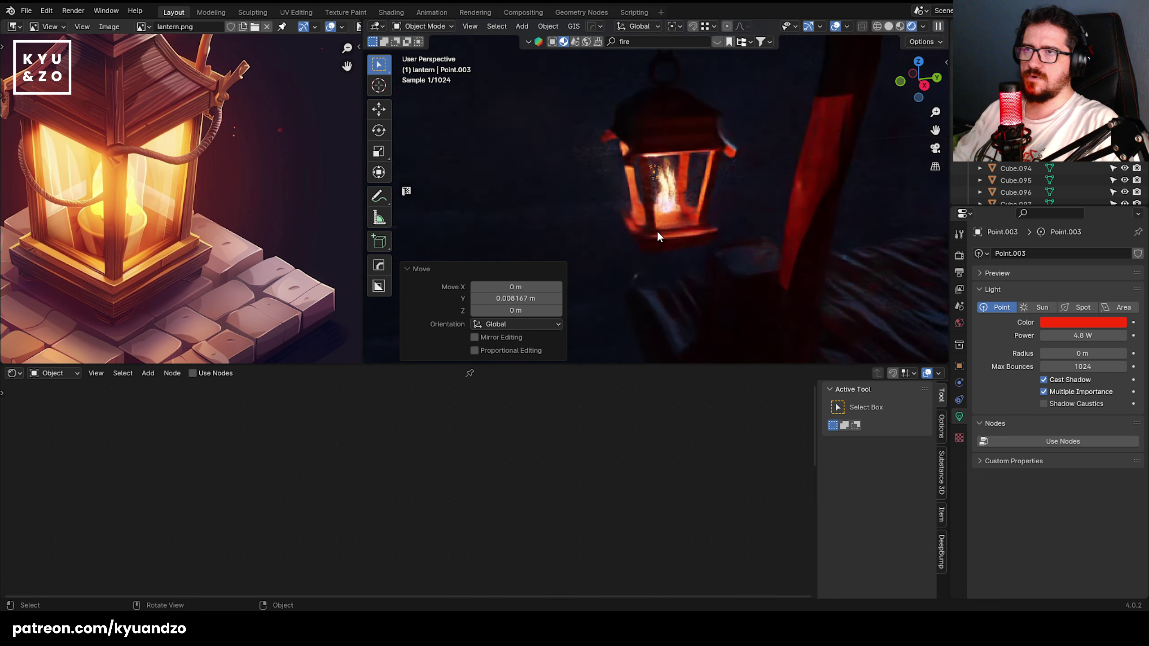
key(g)
key(y)
click(670, 215)
key(g)
key(x)
right_click(673, 212)
key(g)
key(y)
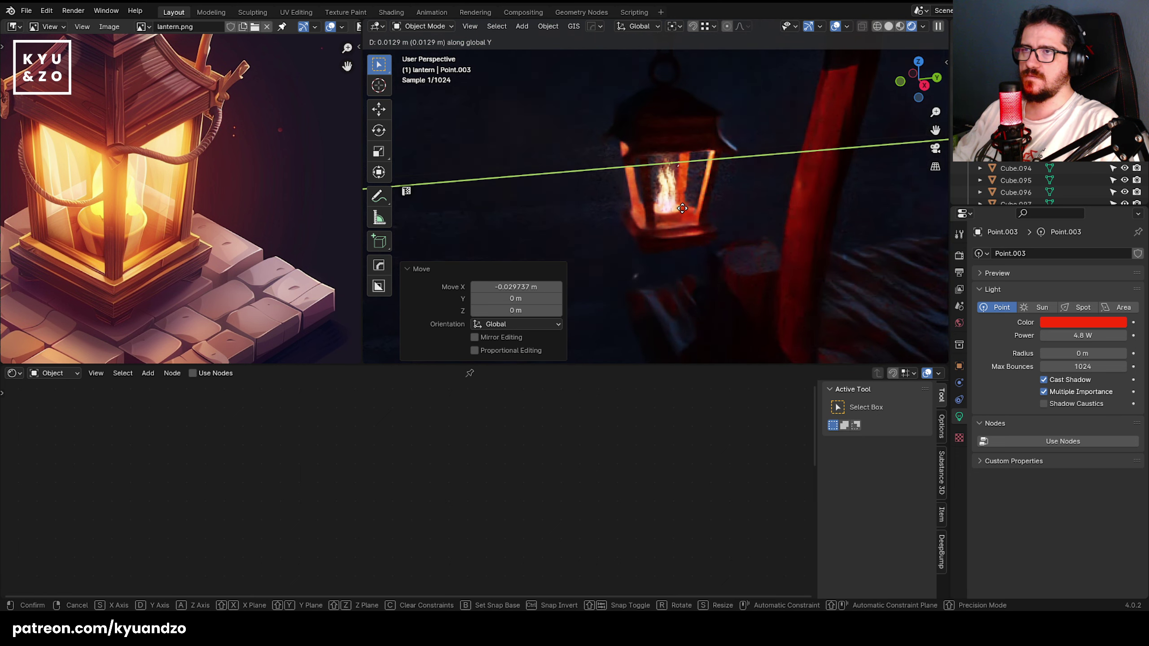
click(675, 211)
- Lower the copied light by 0.056435 m along Z to the base of the flame
key(g)
key(z)
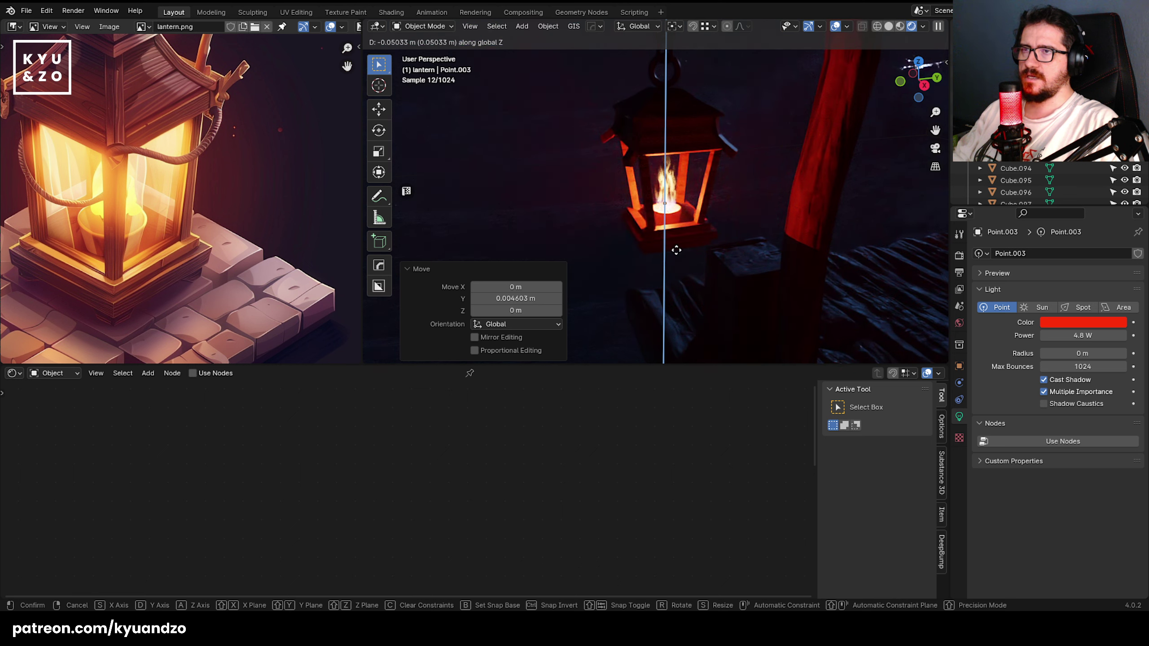
click(681, 255)
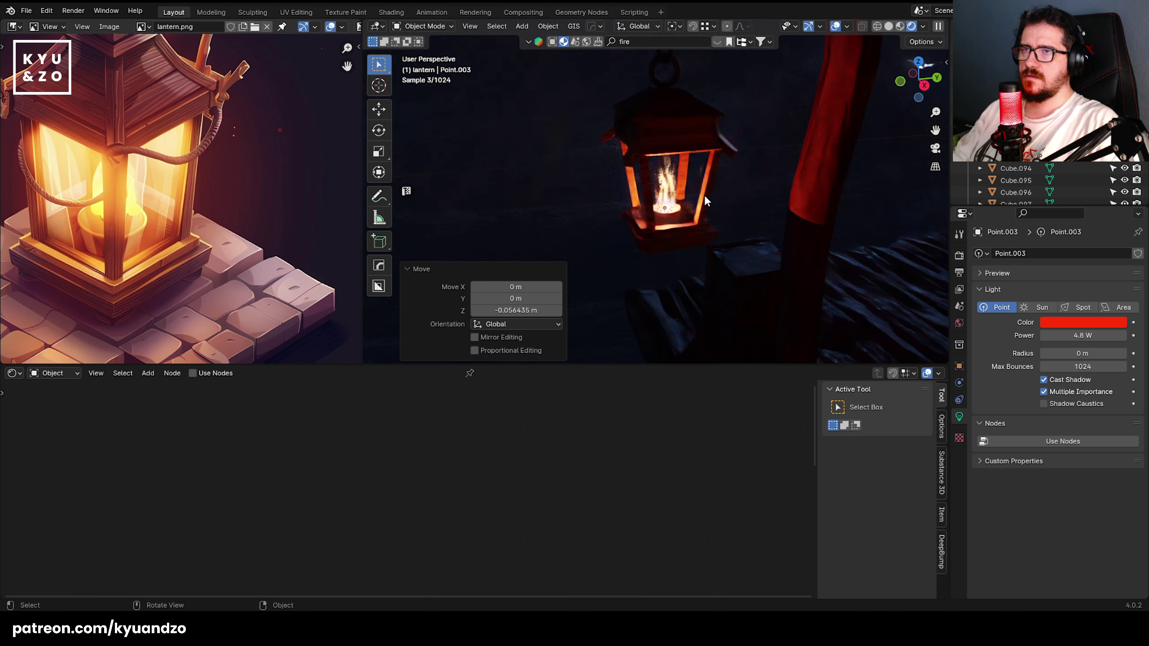
scroll(705, 192, down, 6)
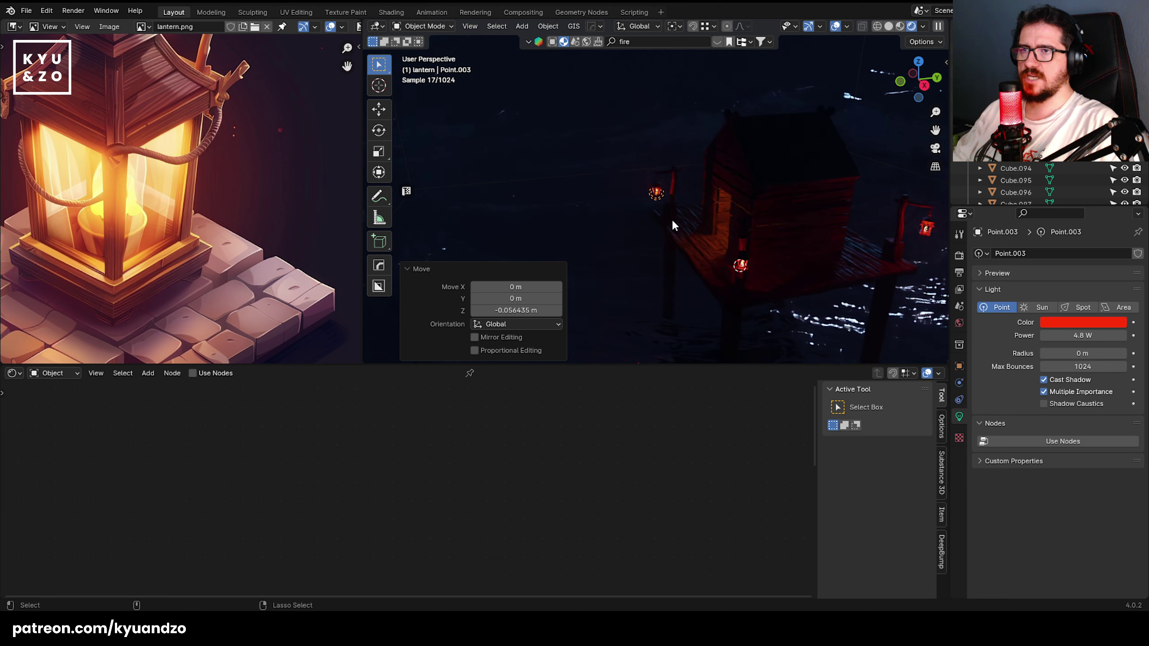
- Save the sea.blend file and review the lantern lighting around the whole hut
click(723, 156)
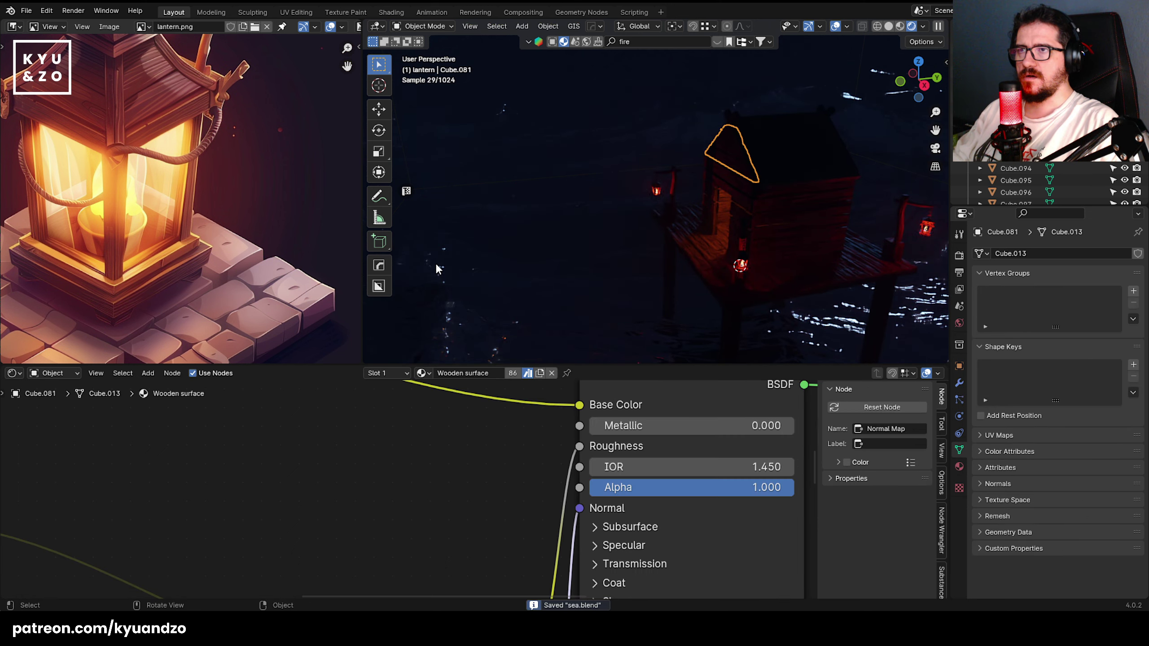
click(725, 155)
click(725, 154)
middle_drag(725, 155, 677, 167)
click(805, 151)
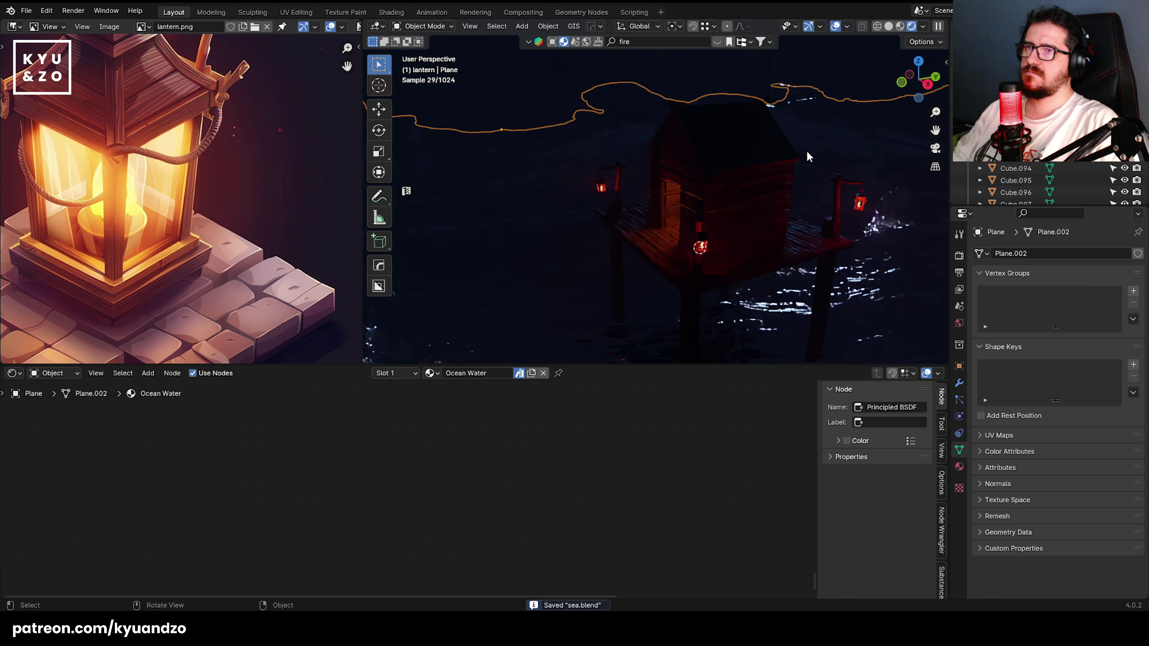
scroll(764, 254, up, 5)
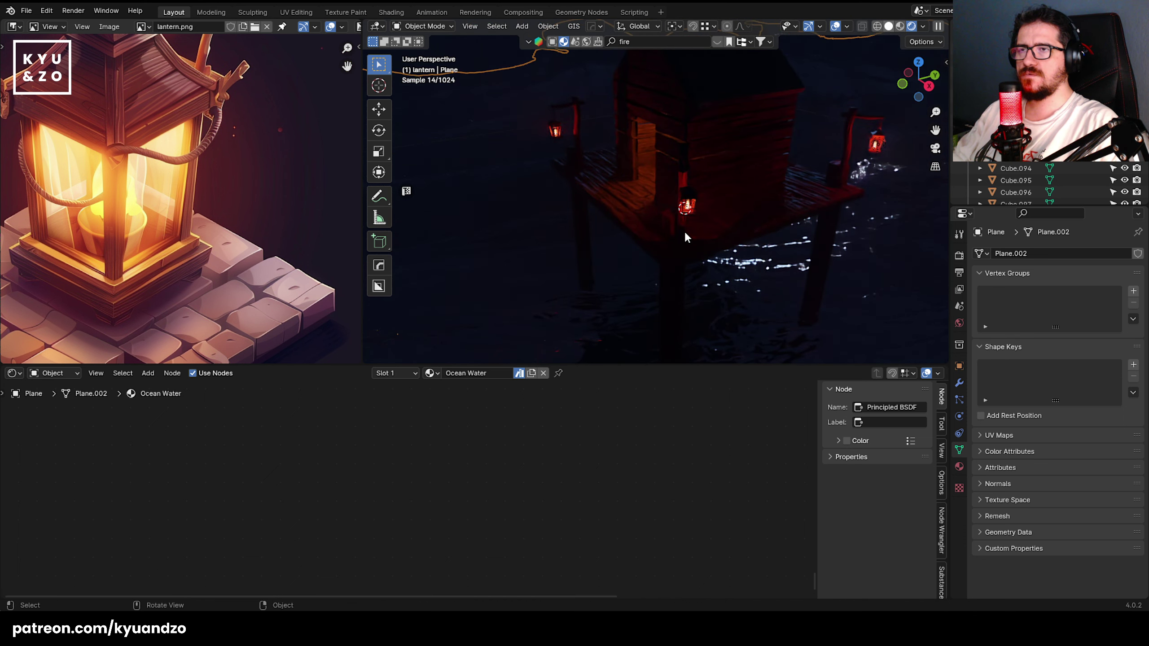
- Switch the viewport to solid shading and hide the ocean plane
key(z)
key(shift+grave)
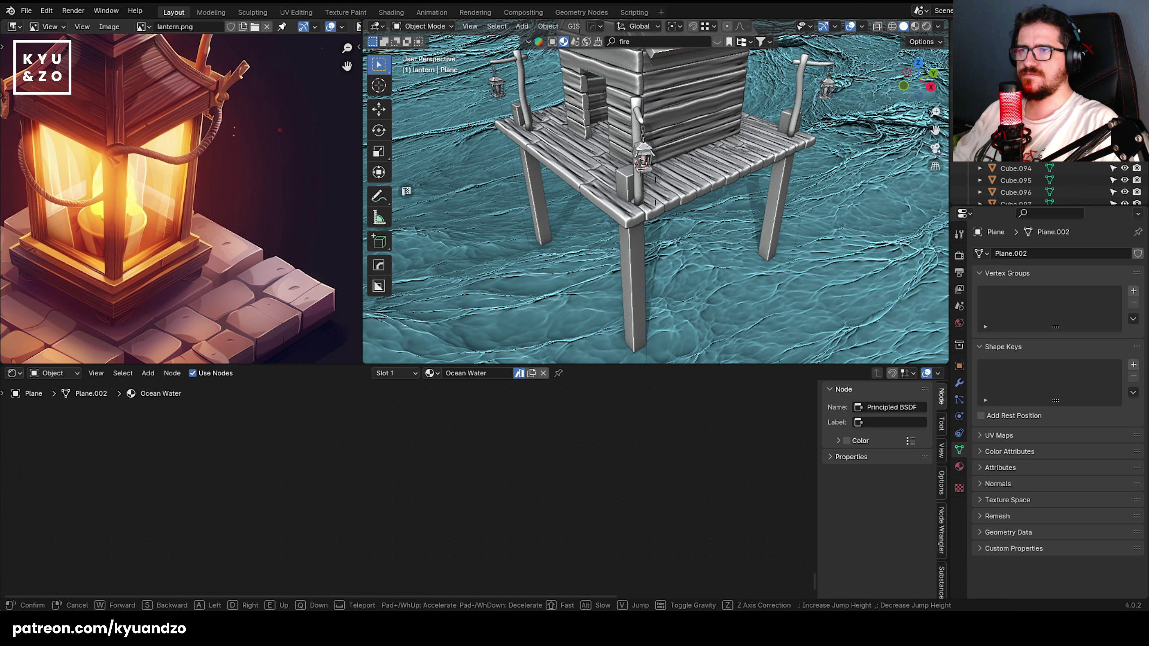
click(491, 239)
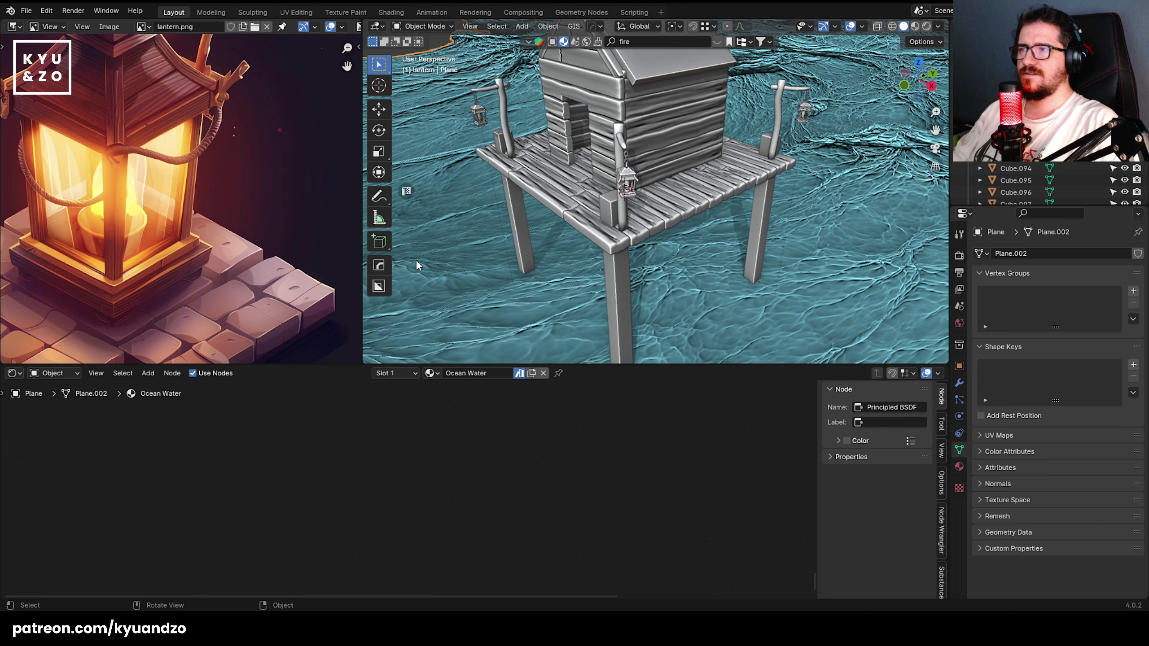
key(h)
- Examine the flame mesh and the point light's placement inside the front corner lantern from several angles
key(shift+grave)
key(w)
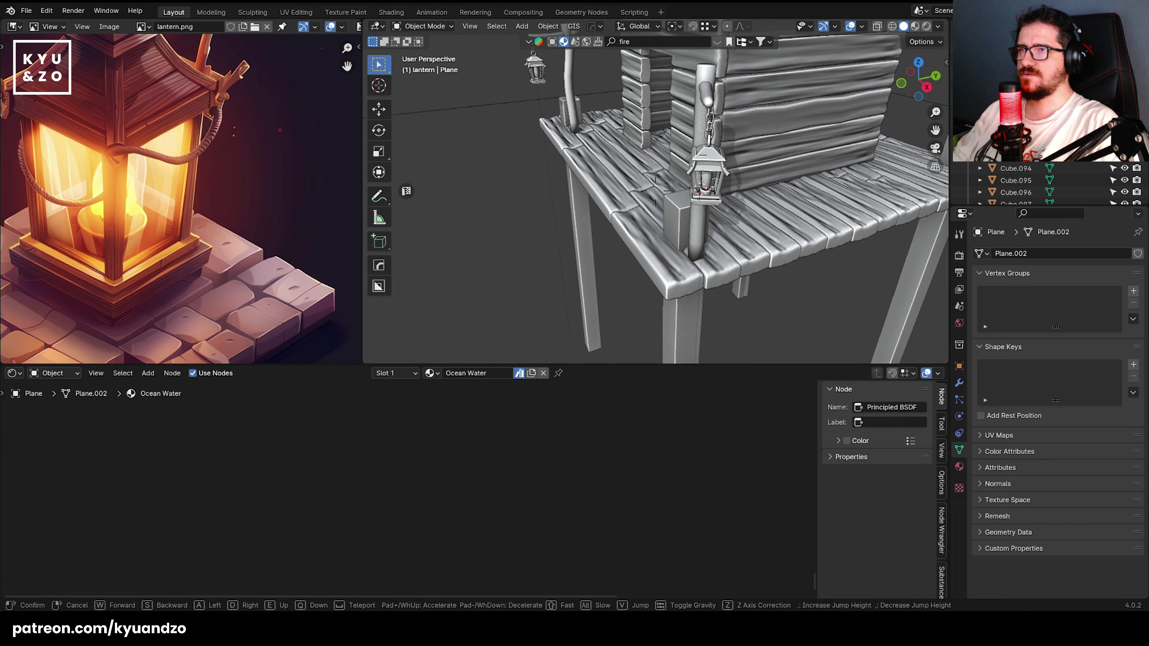
key(w)
click(521, 223)
click(713, 208)
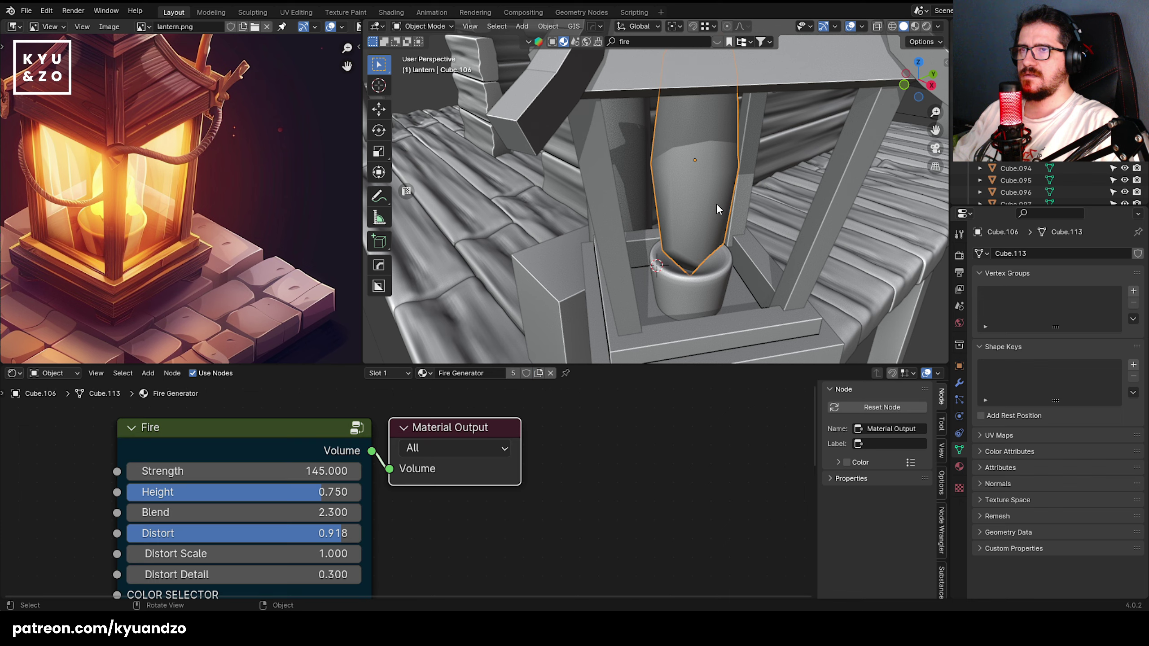
middle_drag(715, 208, 723, 83)
drag(609, 171, 778, 326)
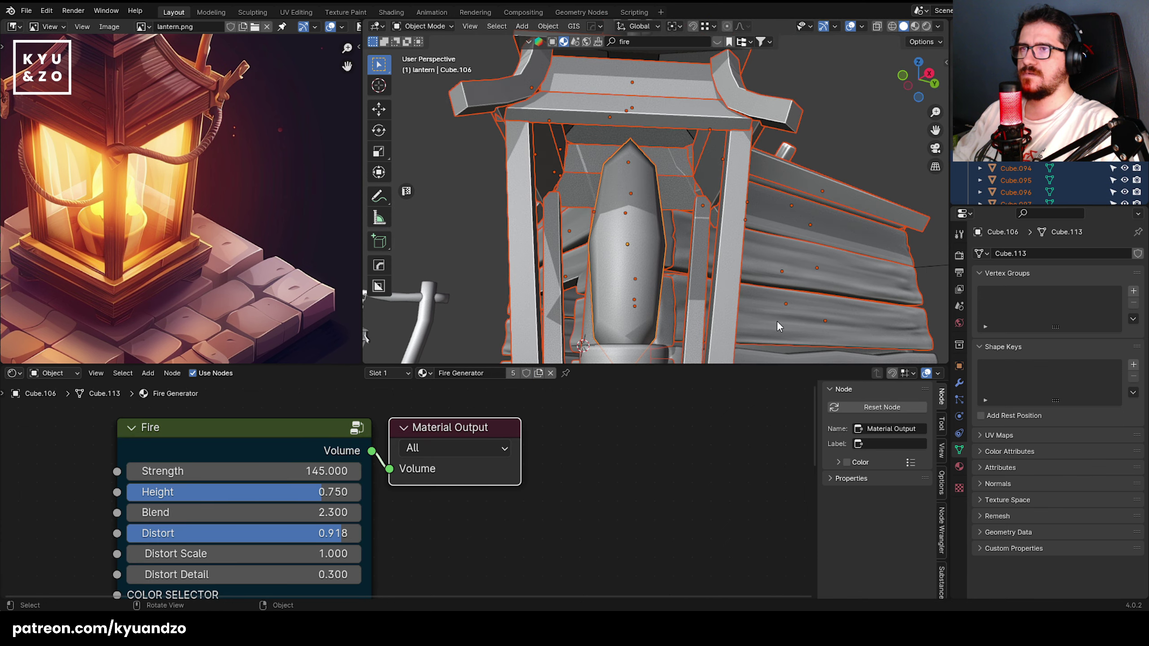
click(755, 281)
key(shift+grave)
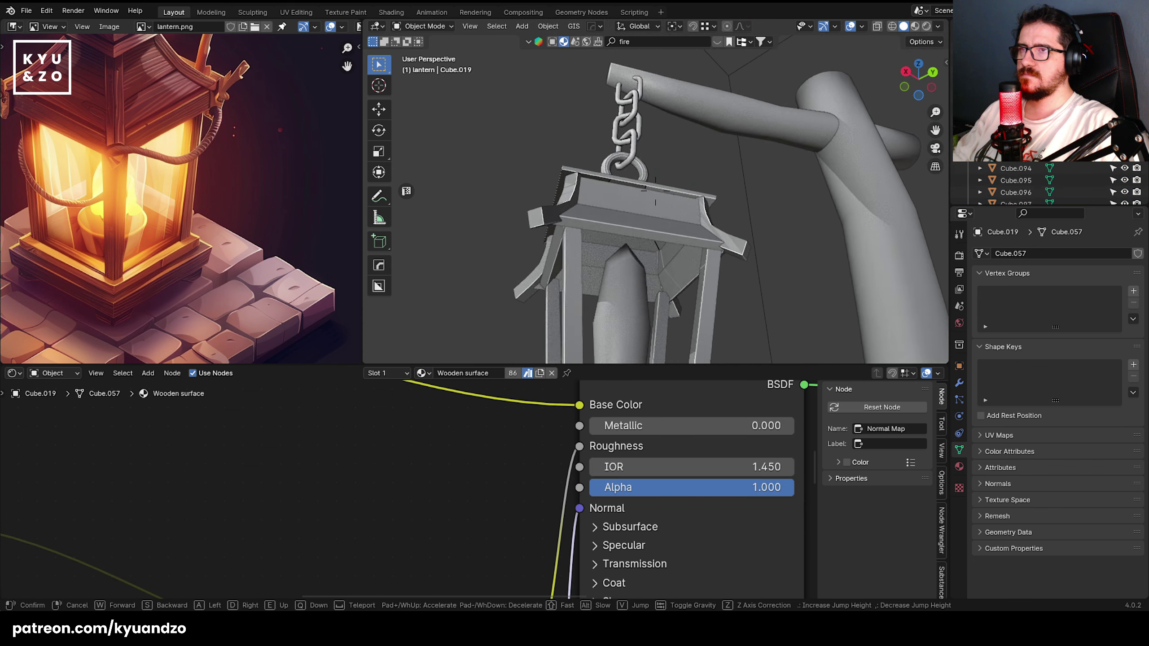
key(s)
click(711, 231)
click(654, 213)
key(Tab)
key(Tab)
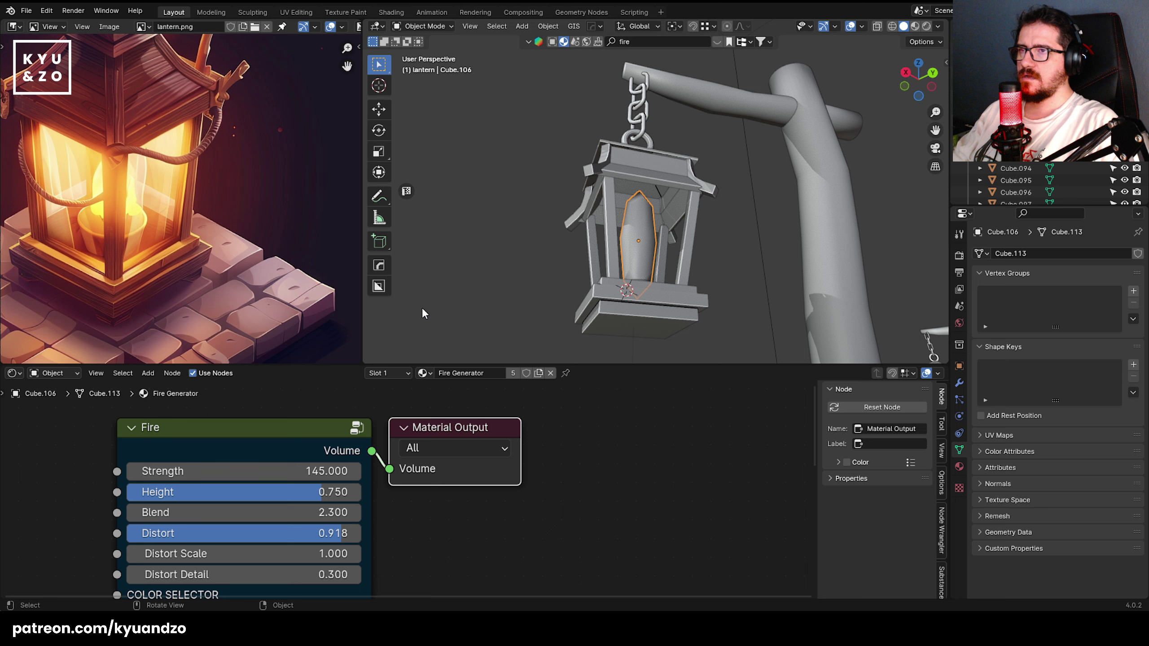
- Change the front lantern's point light color from red to orange, with a hue of about 0.017
click(634, 228)
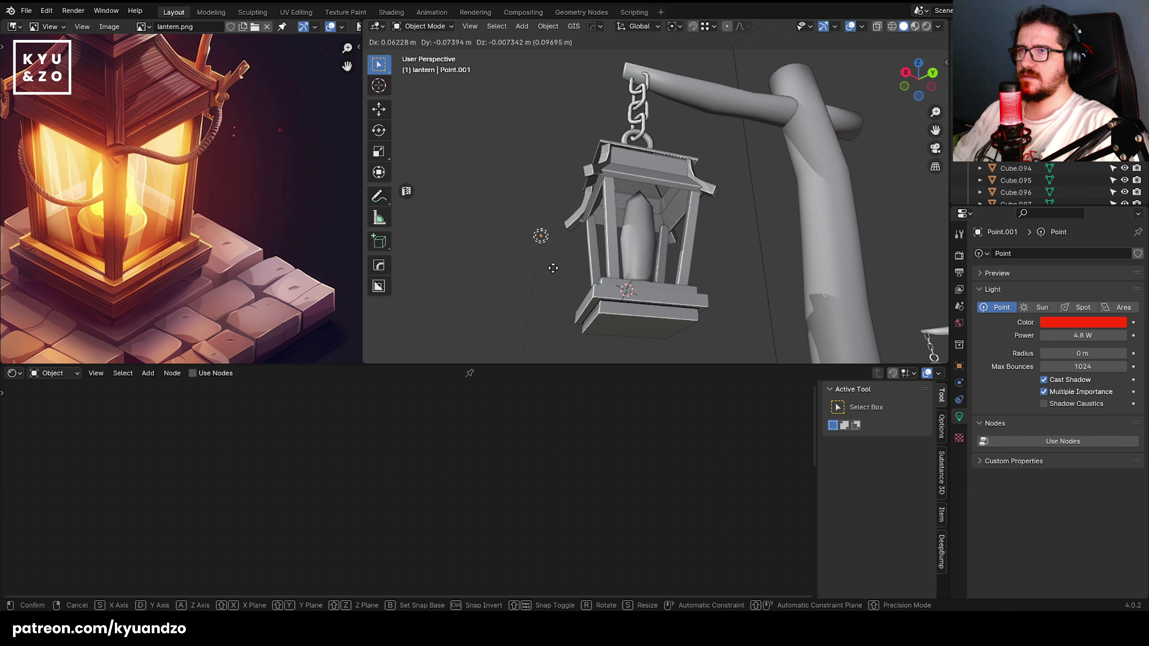
click(1044, 322)
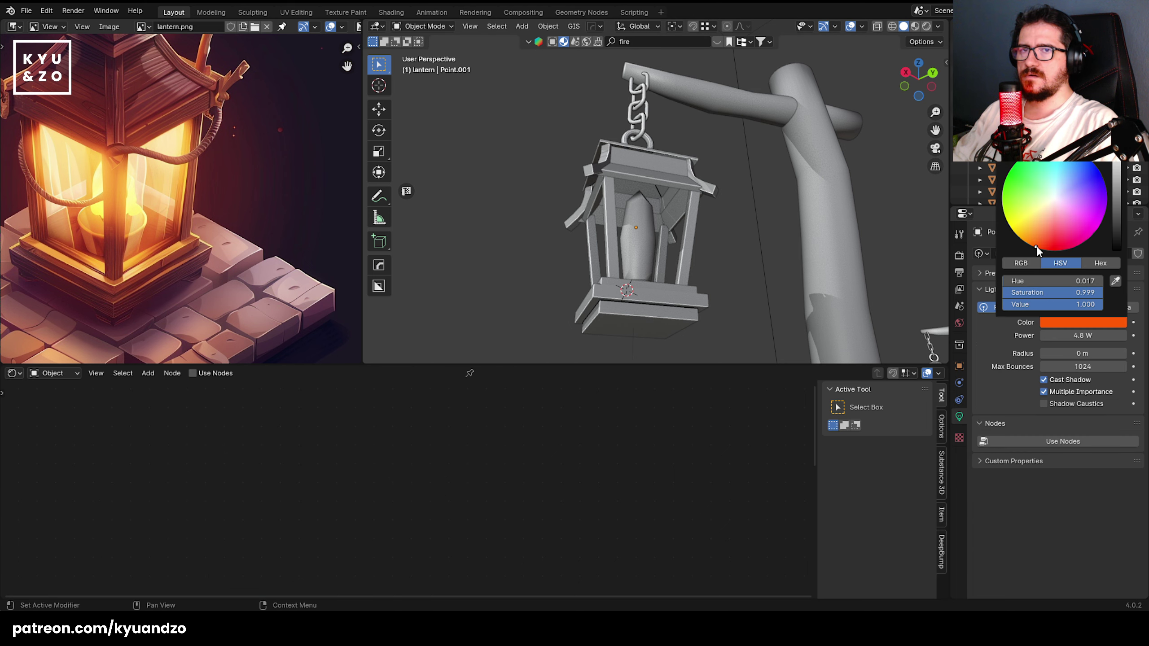
click(1062, 312)
click(1012, 309)
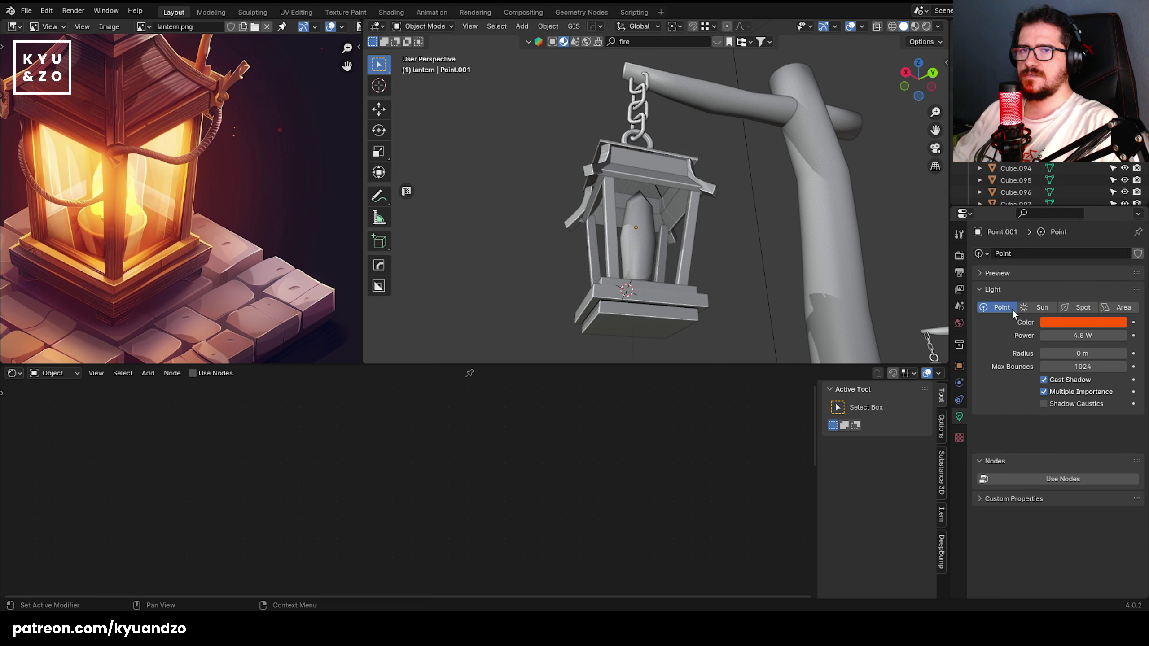
click(1075, 323)
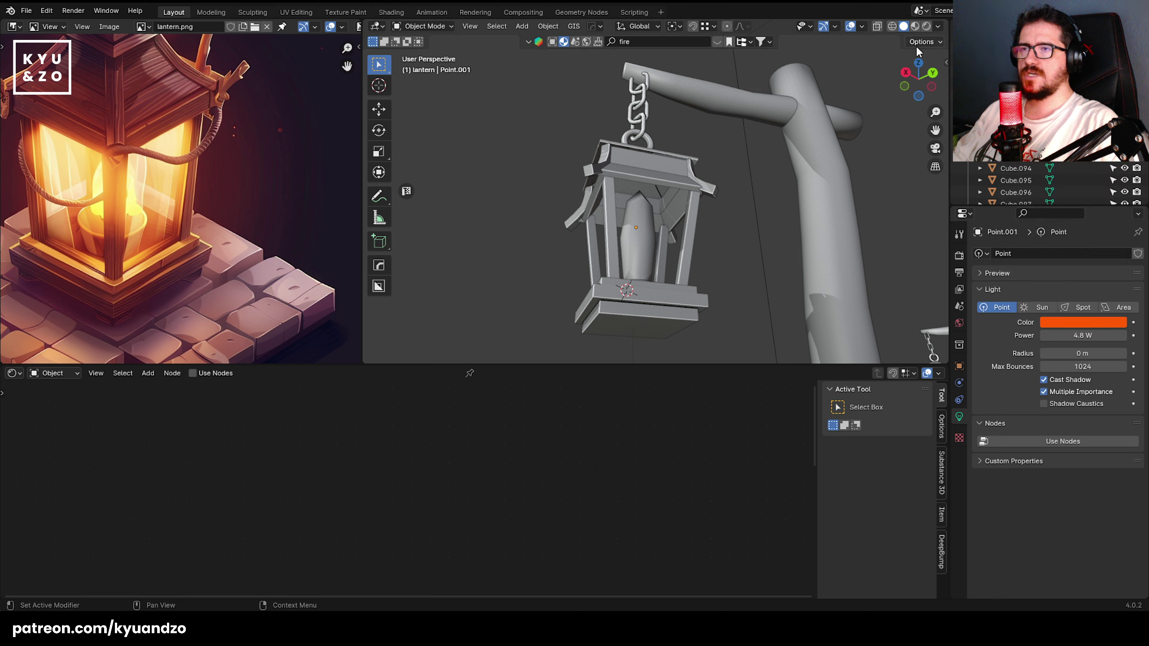
- Switch the render engine from Cycles to EEVEE and show the viewport in rendered shading
click(928, 26)
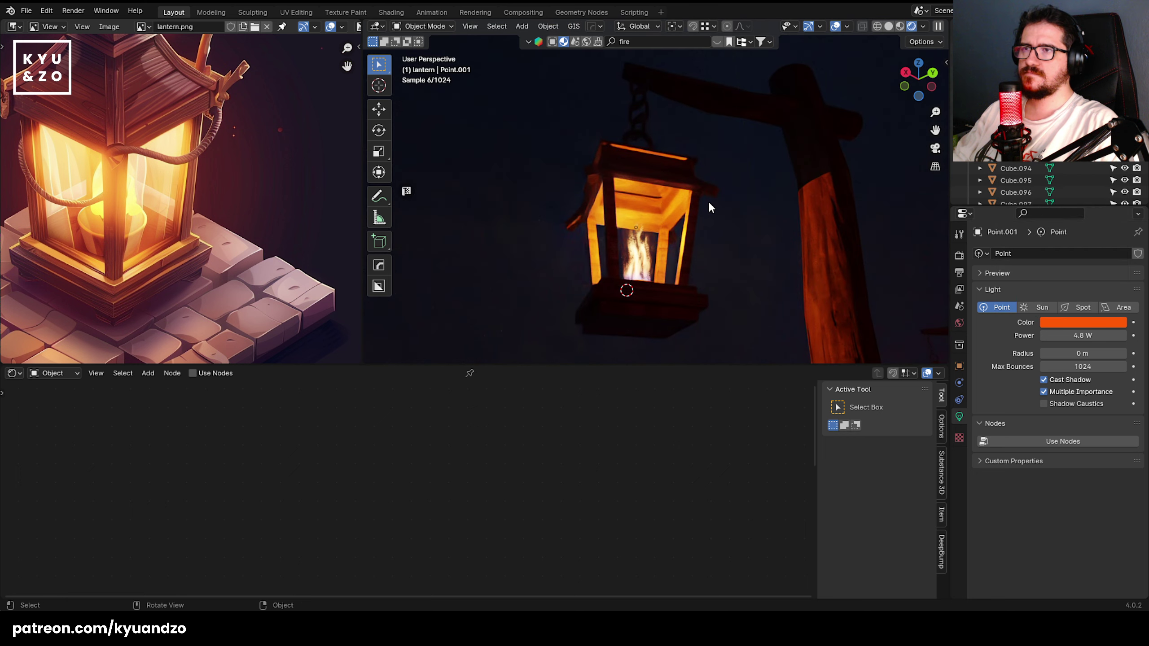
key(shift+grave)
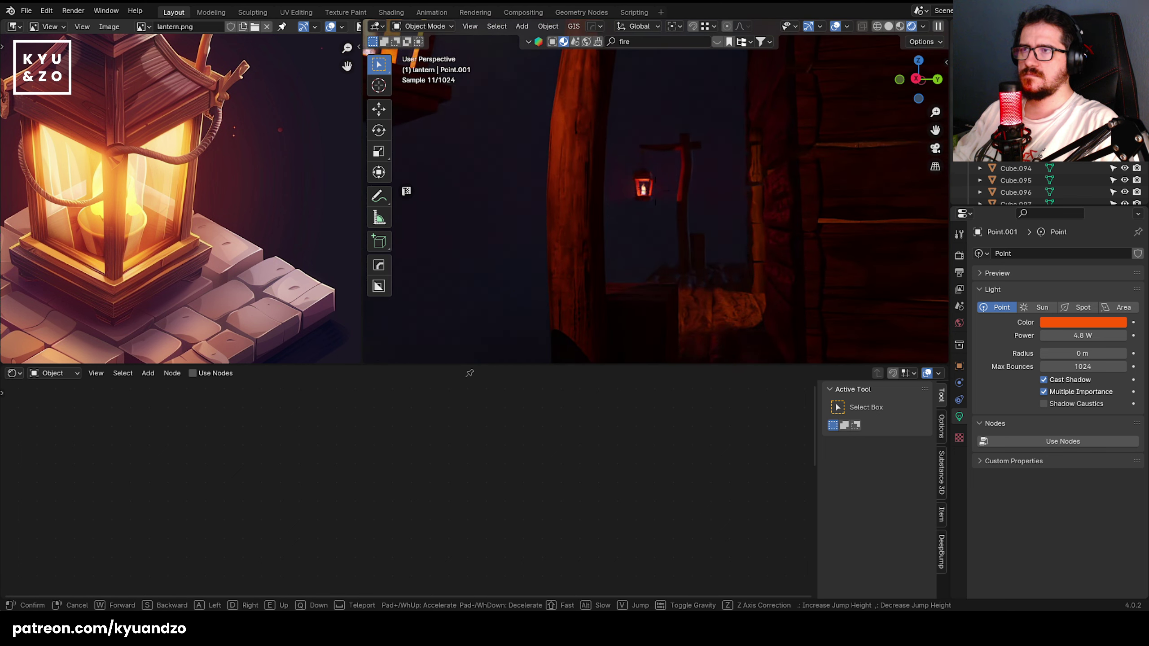
click(656, 191)
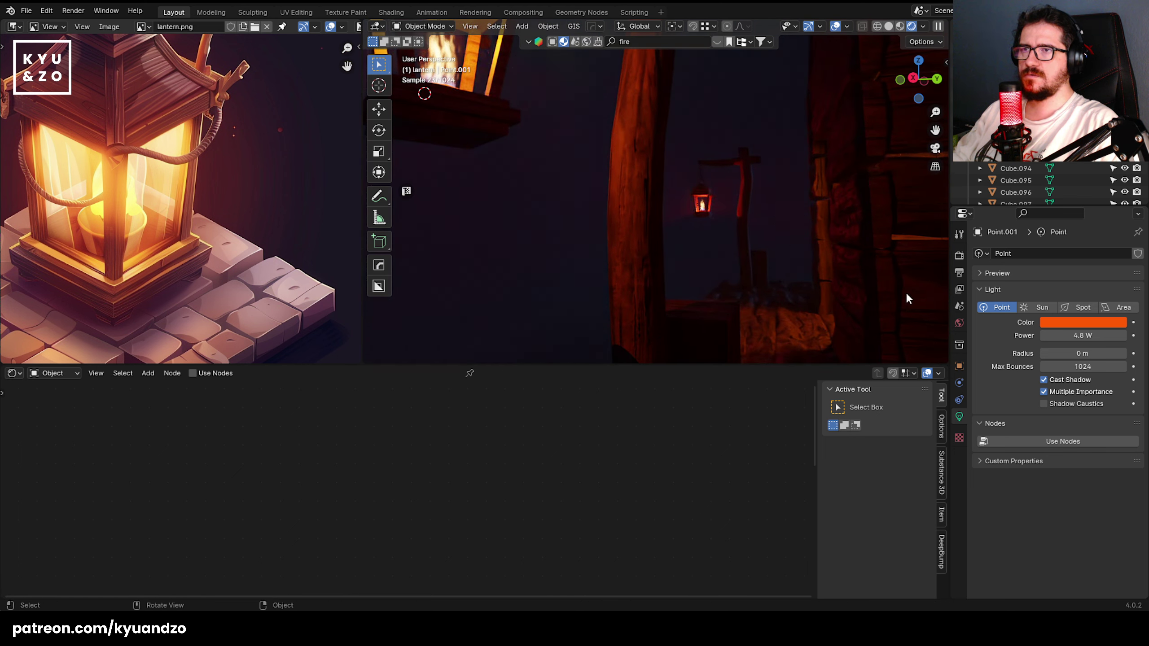
click(900, 26)
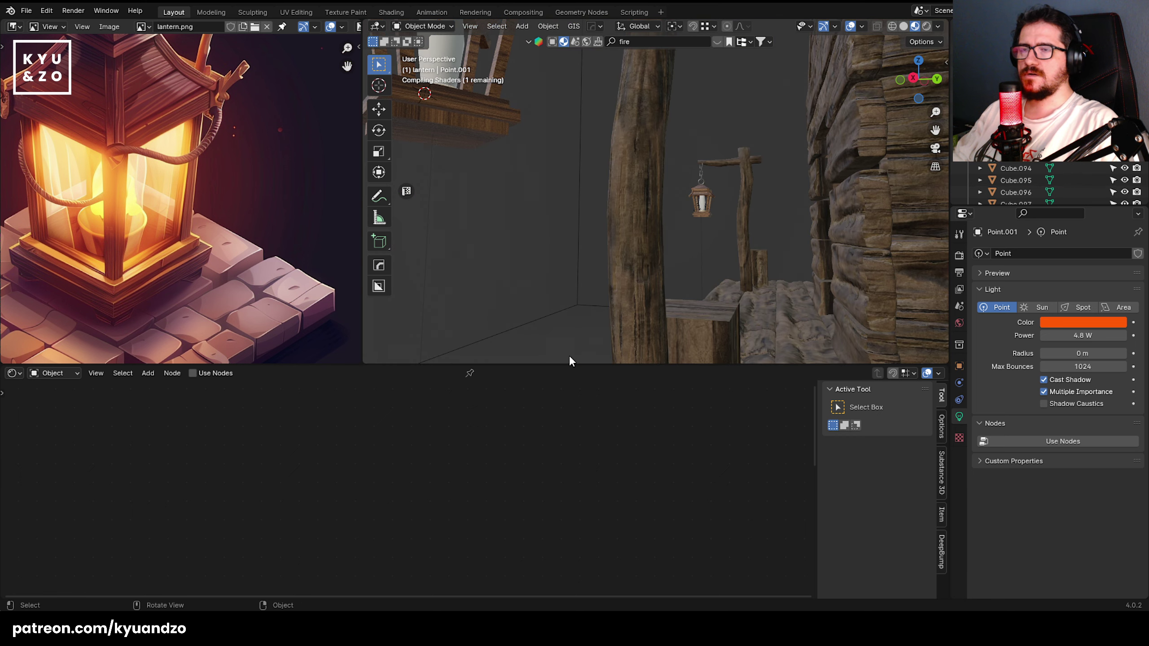
click(959, 256)
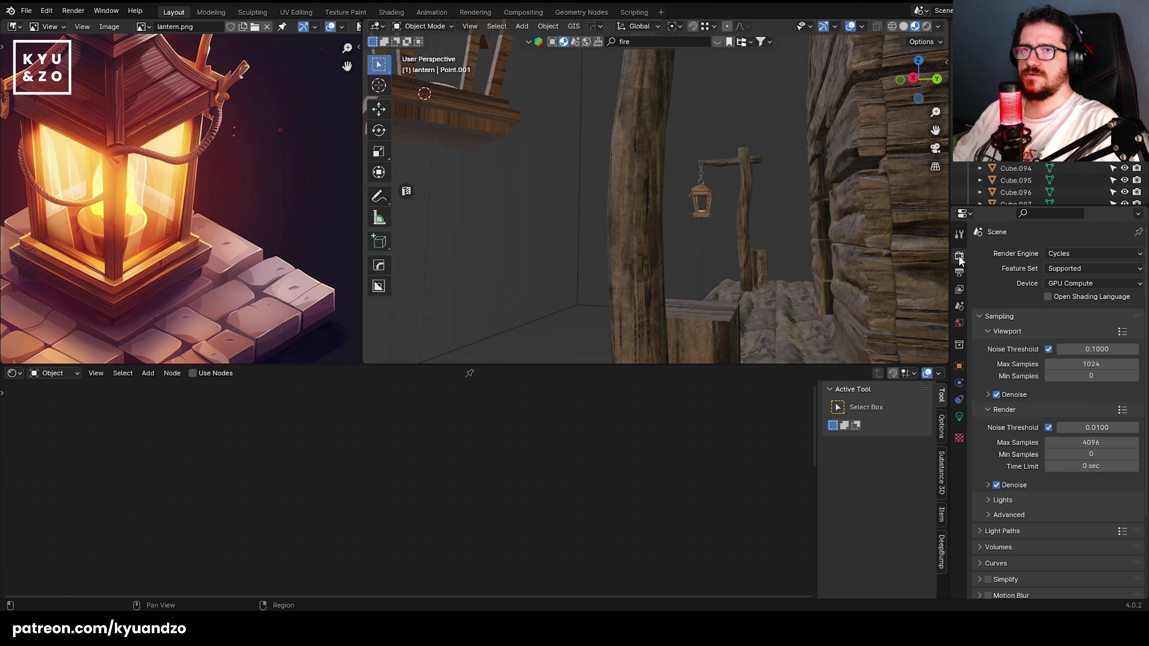
click(1061, 266)
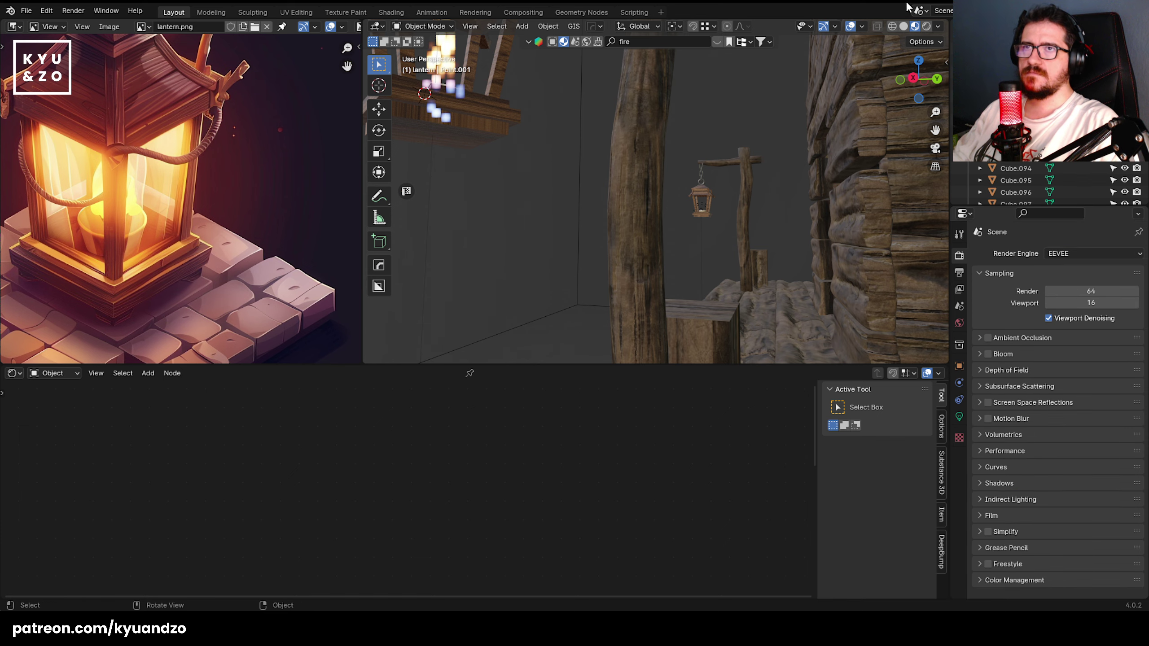
click(926, 26)
- Change the red point light in the next dock lantern to the same orange as the front lantern's light
key(shift+grave)
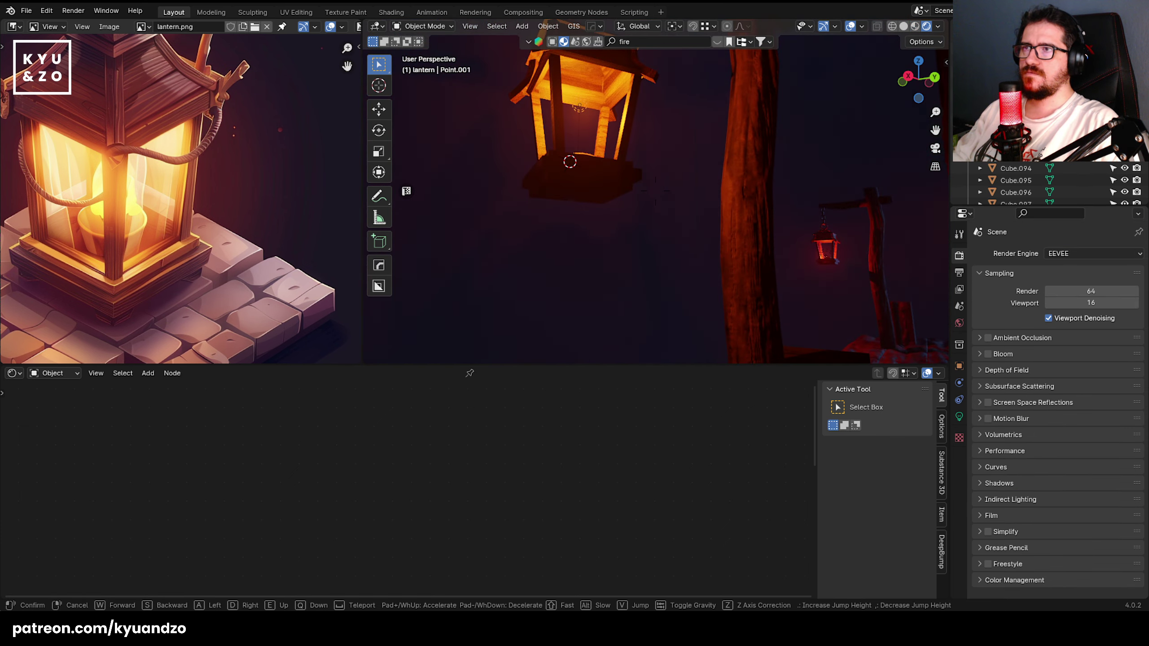
click(512, 161)
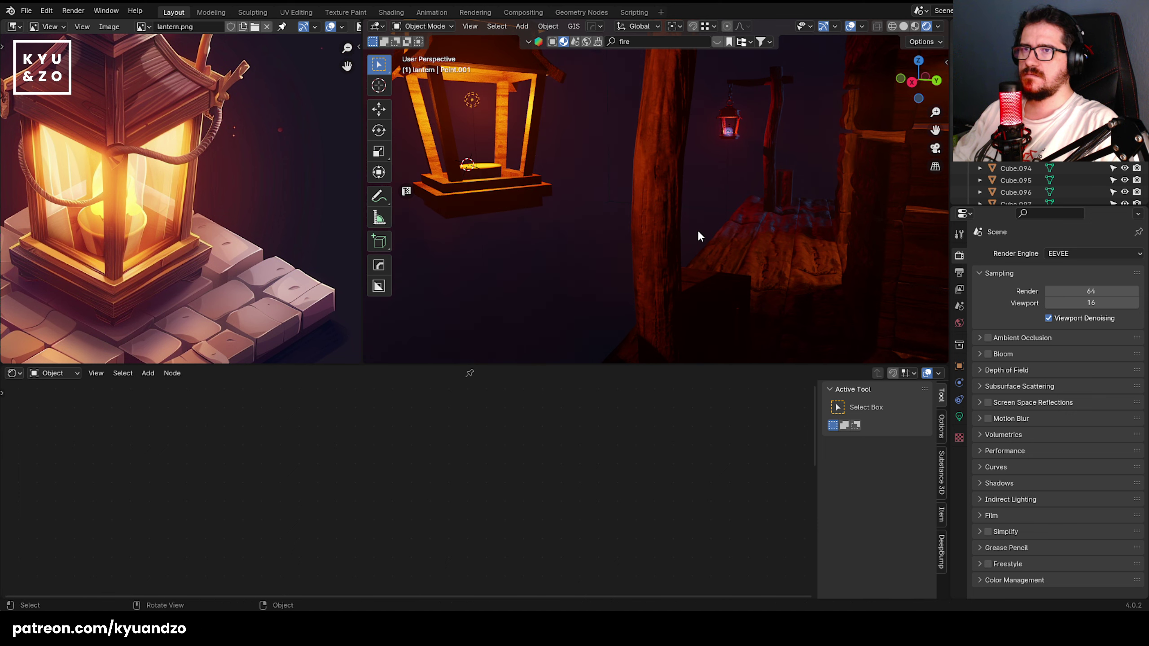
key(shift+grave)
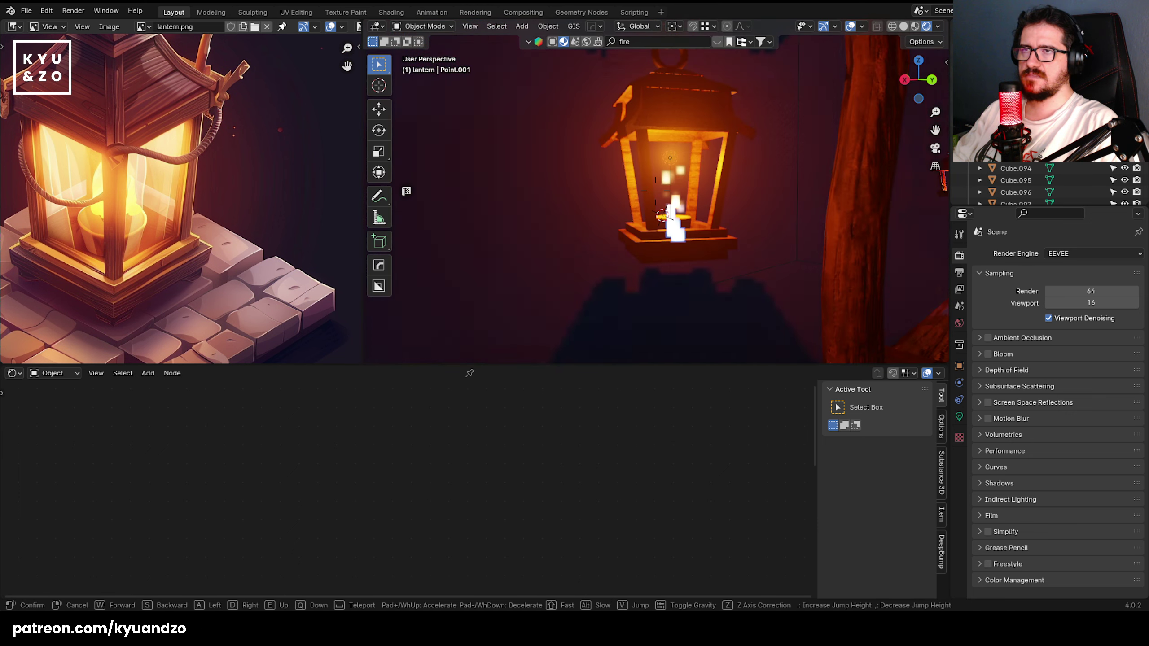
click(698, 230)
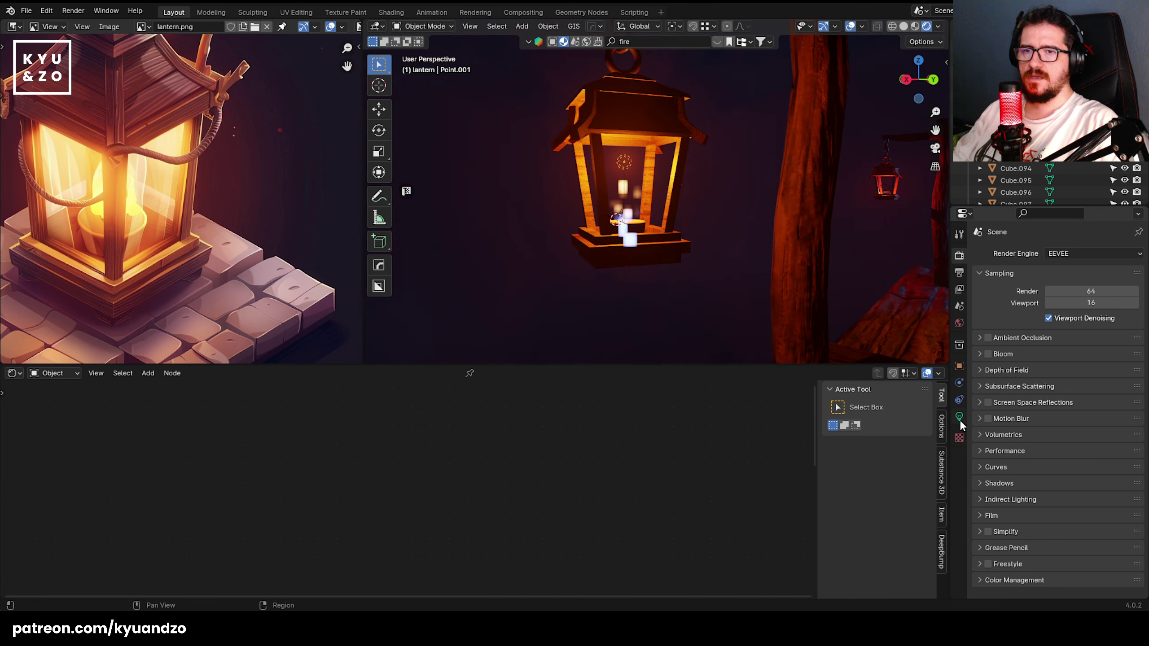
click(885, 195)
key(KP_Decimal)
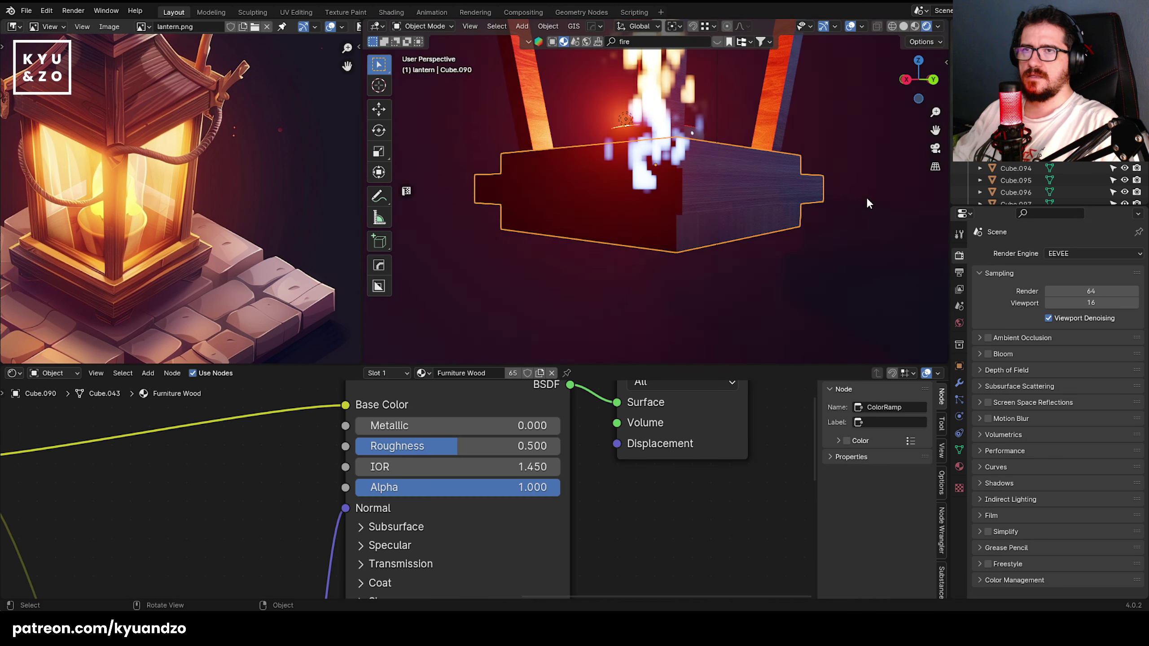
click(633, 116)
click(625, 116)
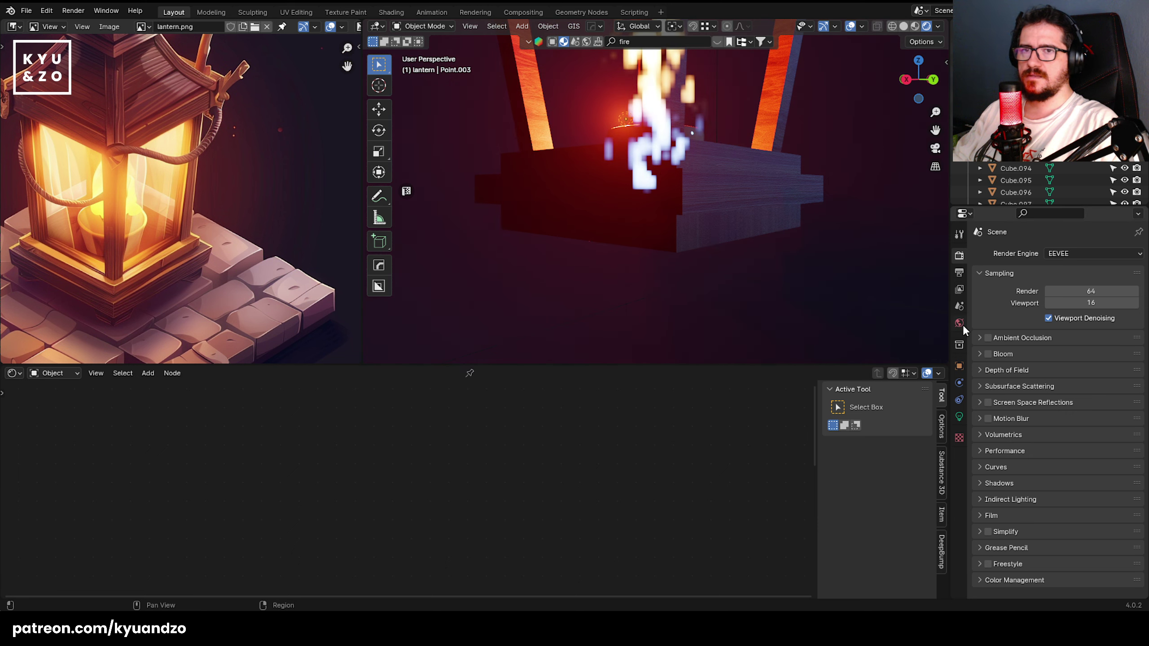
click(959, 417)
click(1065, 323)
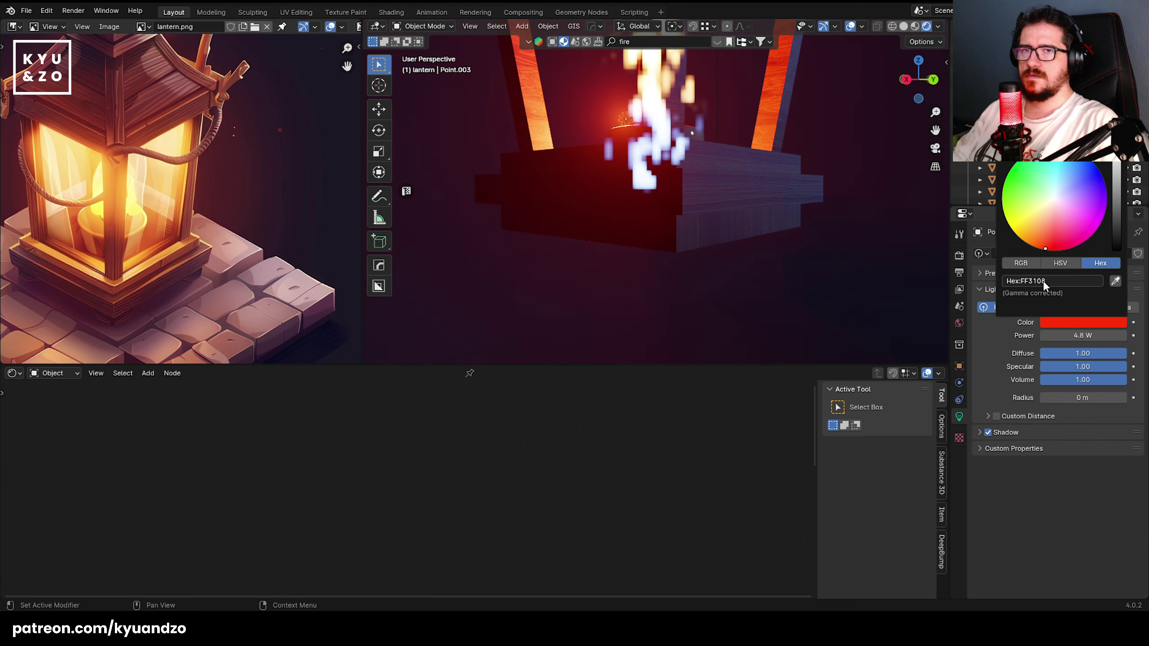
key(Return)
- Examine the flame mesh and the red point light's placement around the remaining lantern from several angles
key(shift+grave)
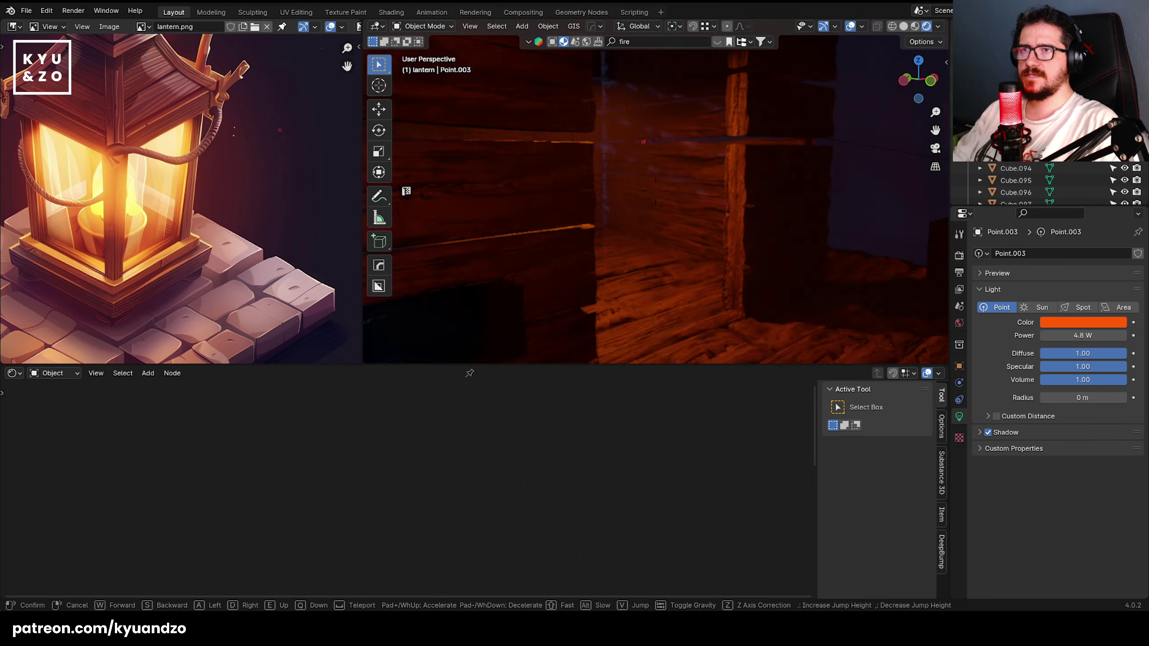
key(w)
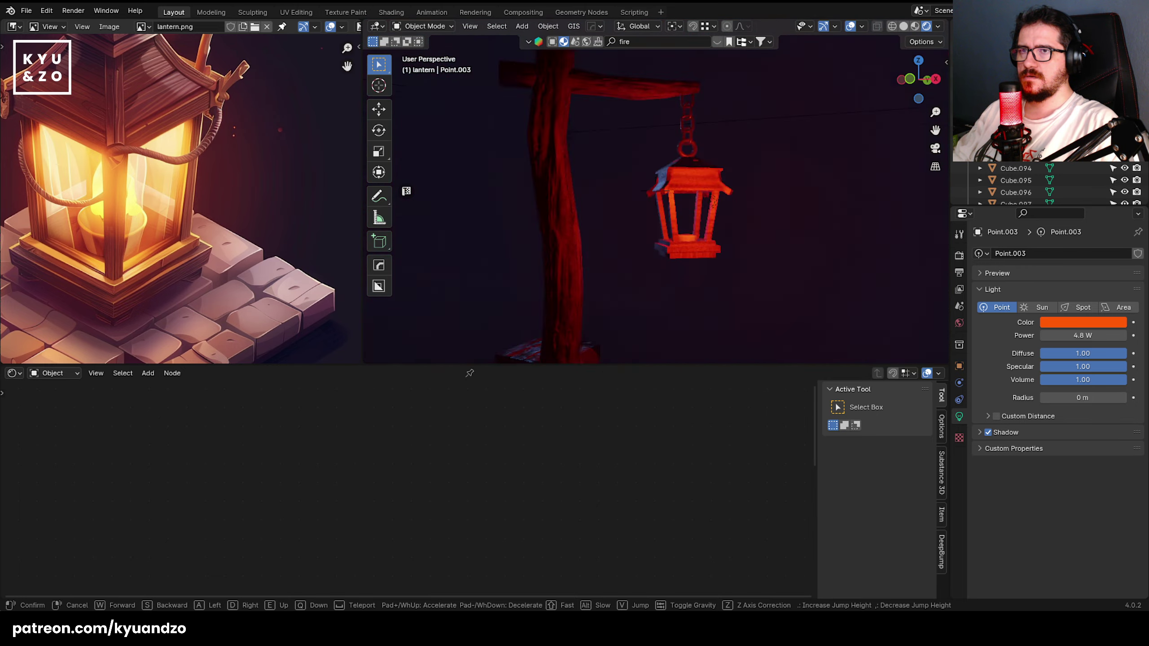
key(s)
click(706, 180)
key(shift+grave)
key(q)
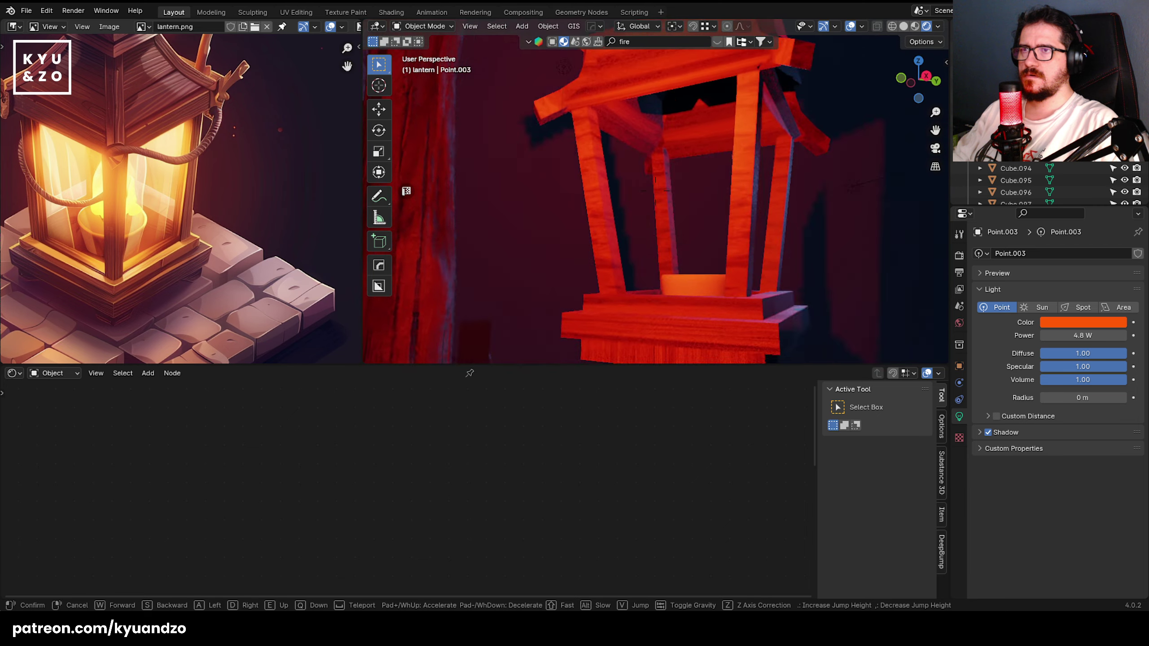
click(669, 170)
click(760, 293)
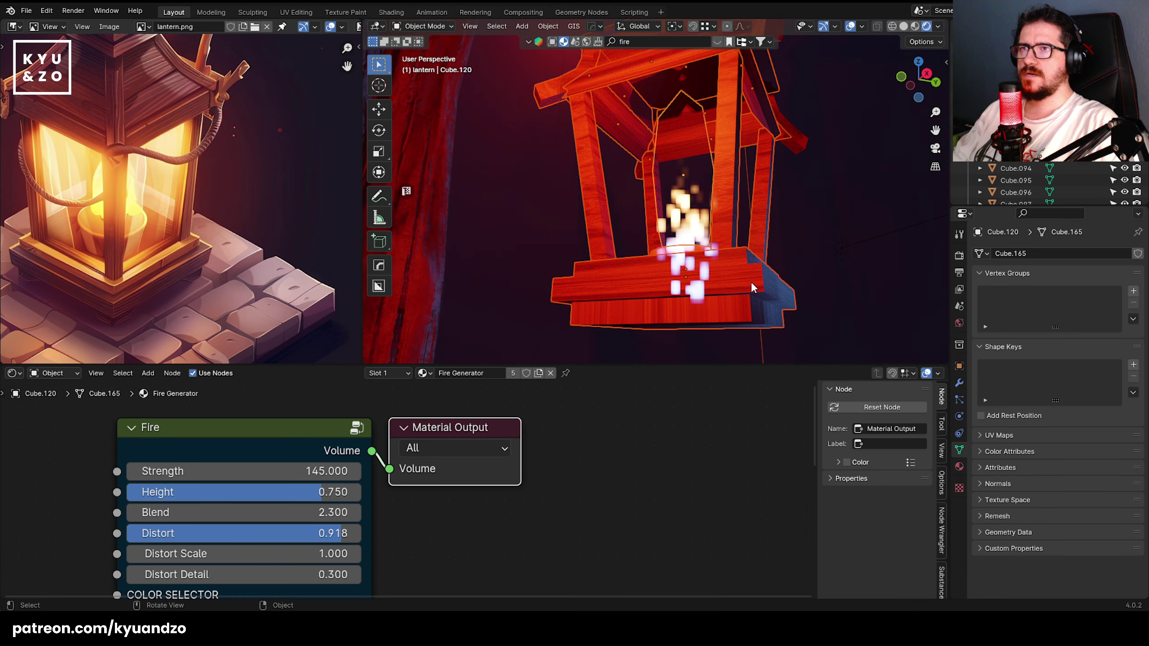
key(shift+grave)
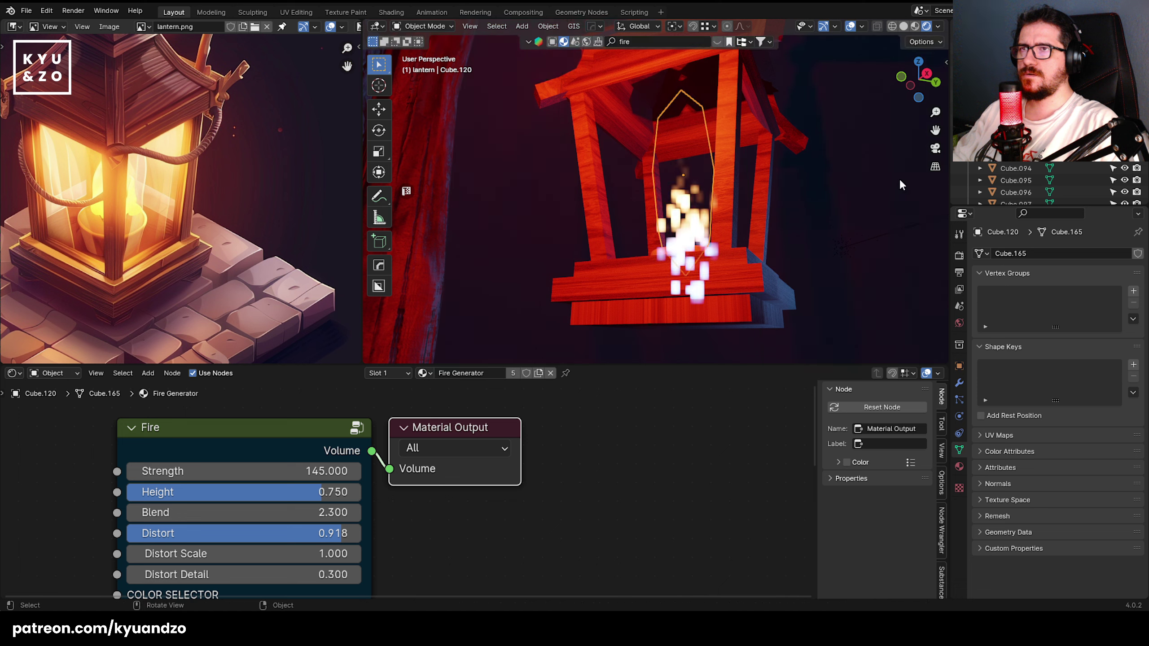
key(d)
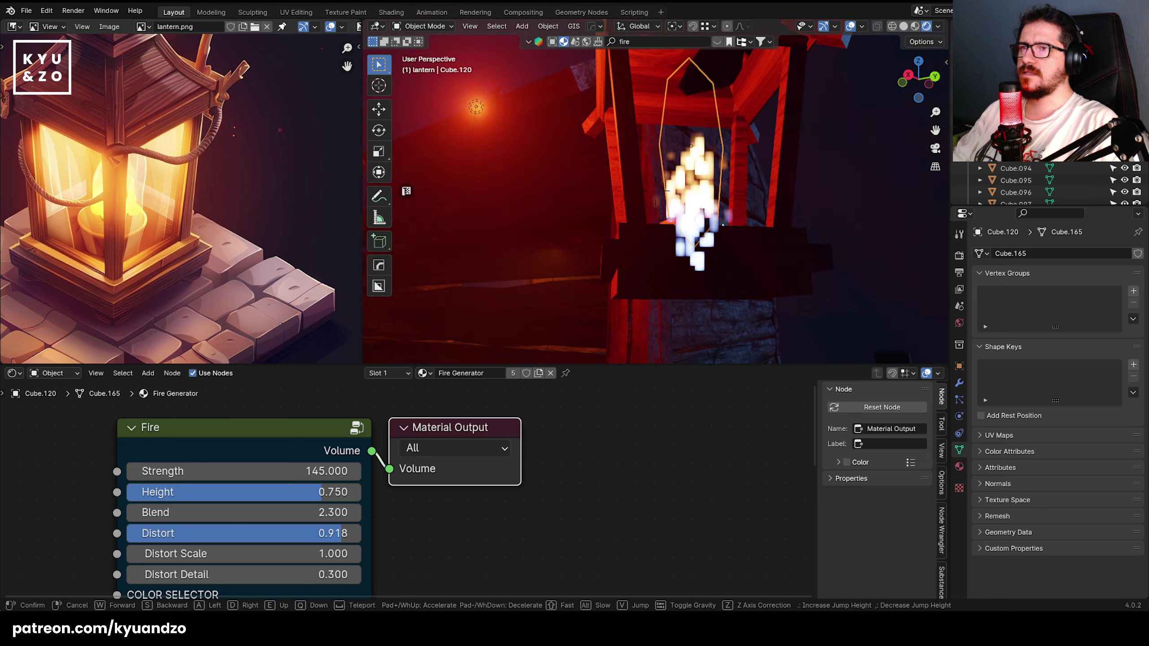
click(723, 184)
key(shift+grave)
key(s)
click(723, 183)
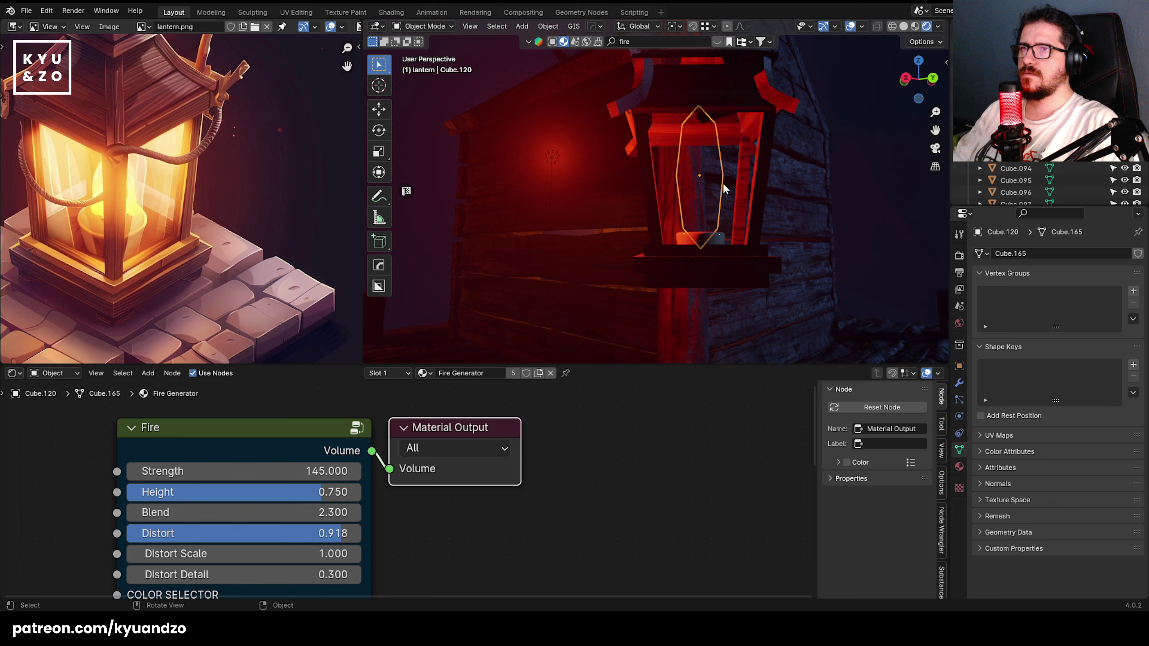
- Switch the viewport to solid shading and select the flame mesh inside the remaining lantern
drag(636, 212, 507, 27)
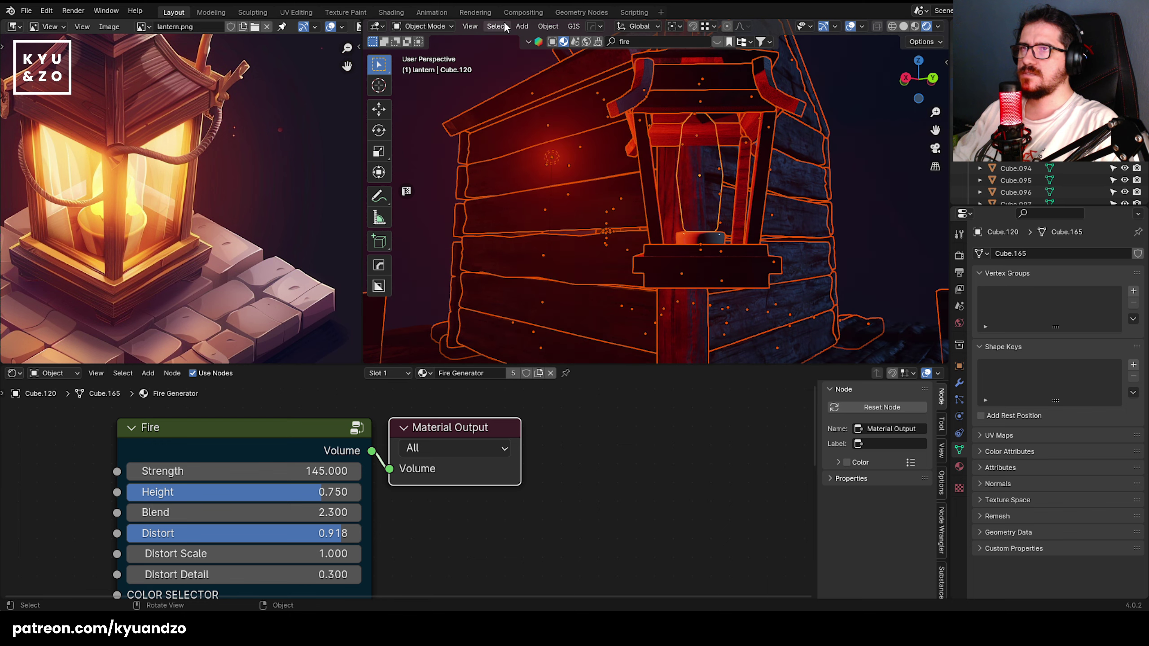
click(689, 130)
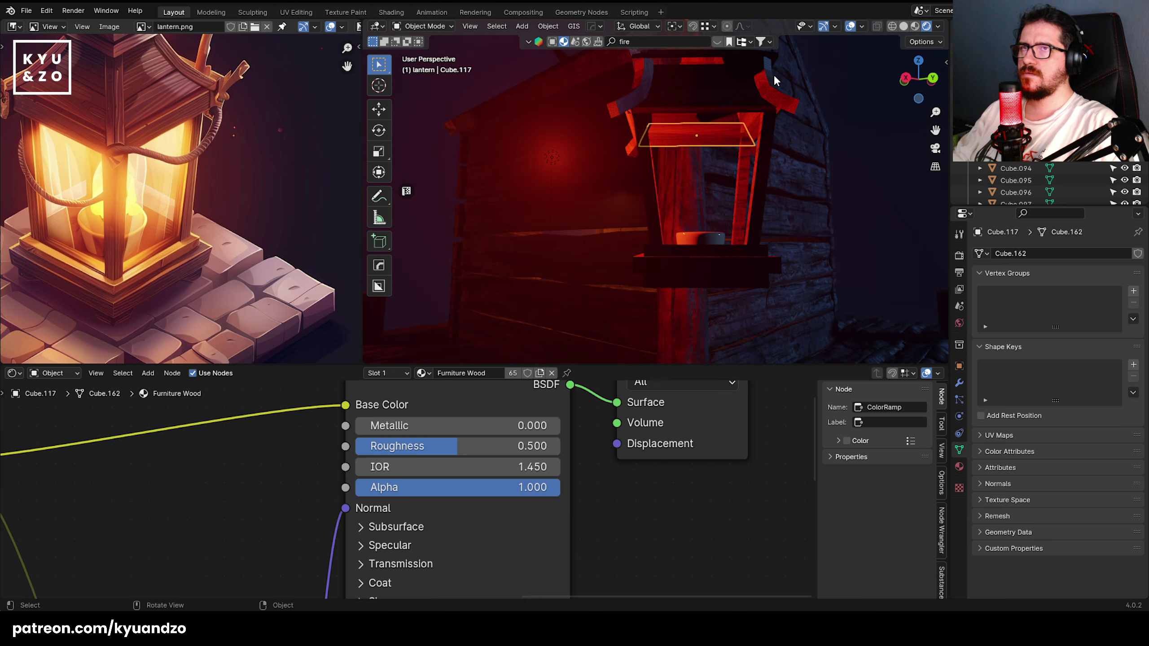
click(904, 26)
click(715, 168)
key(g)
right_click(406, 191)
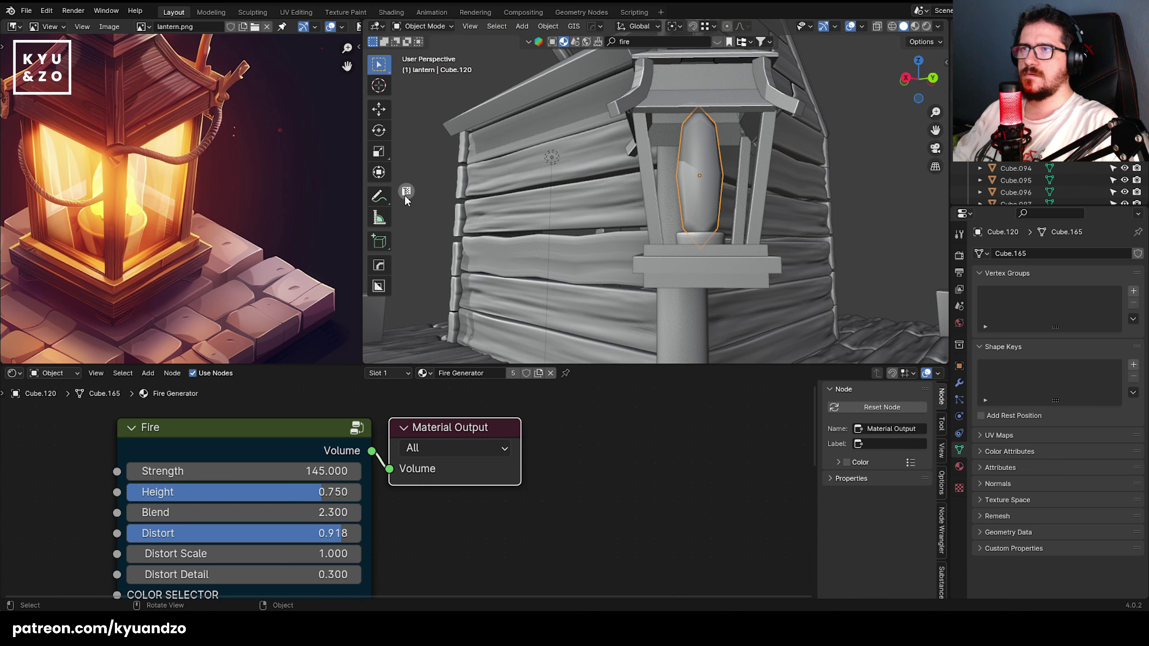
- Move the point light beside the hut along the global Y axis to the flame inside the lantern
key(shift+grave)
key(w)
click(645, 194)
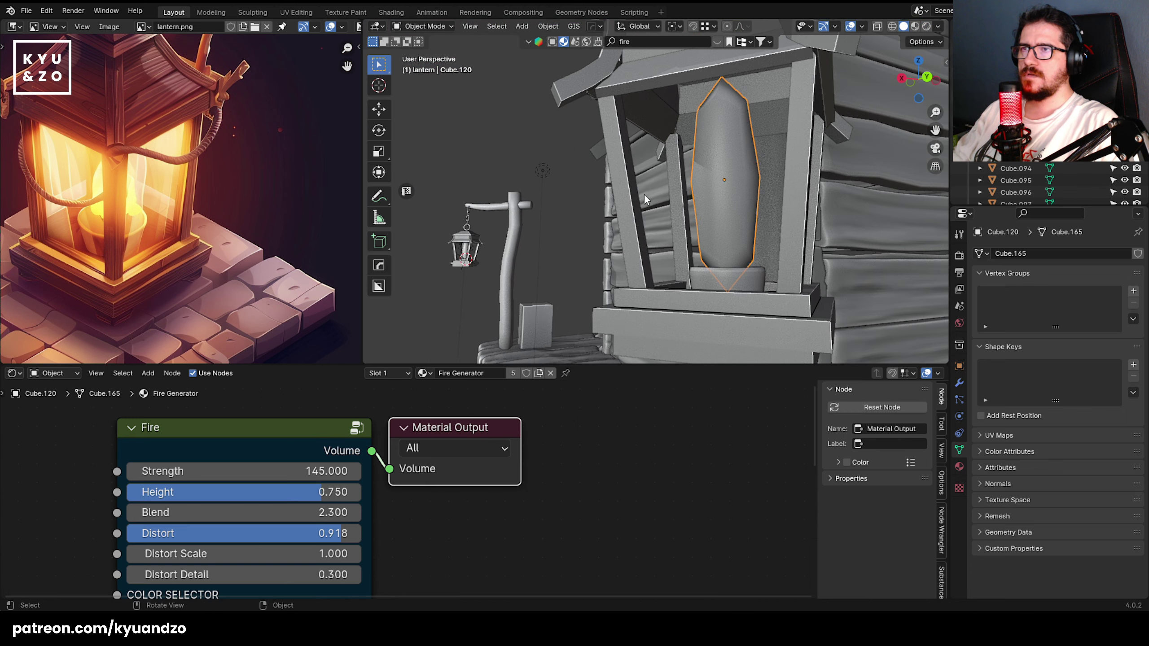
click(543, 171)
key(g)
key(y)
click(598, 198)
key(g)
key(d)
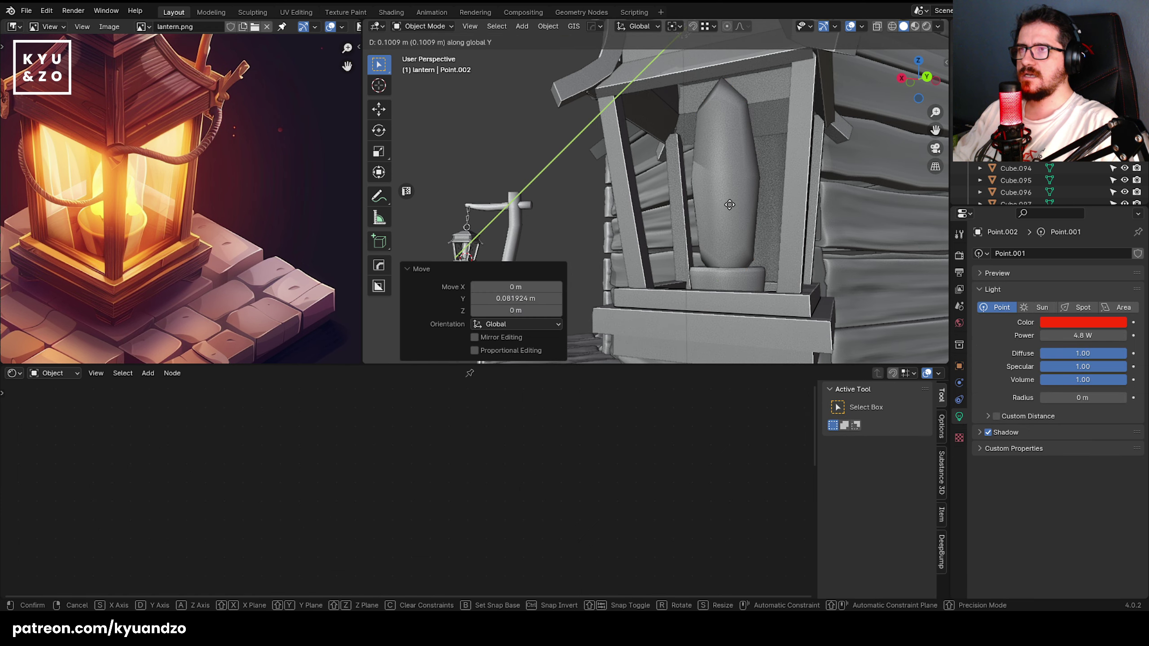
key(s)
click(730, 211)
- Lower the point light about 0.034 m within the flame and change its color from red to orange
key(g)
key(d)
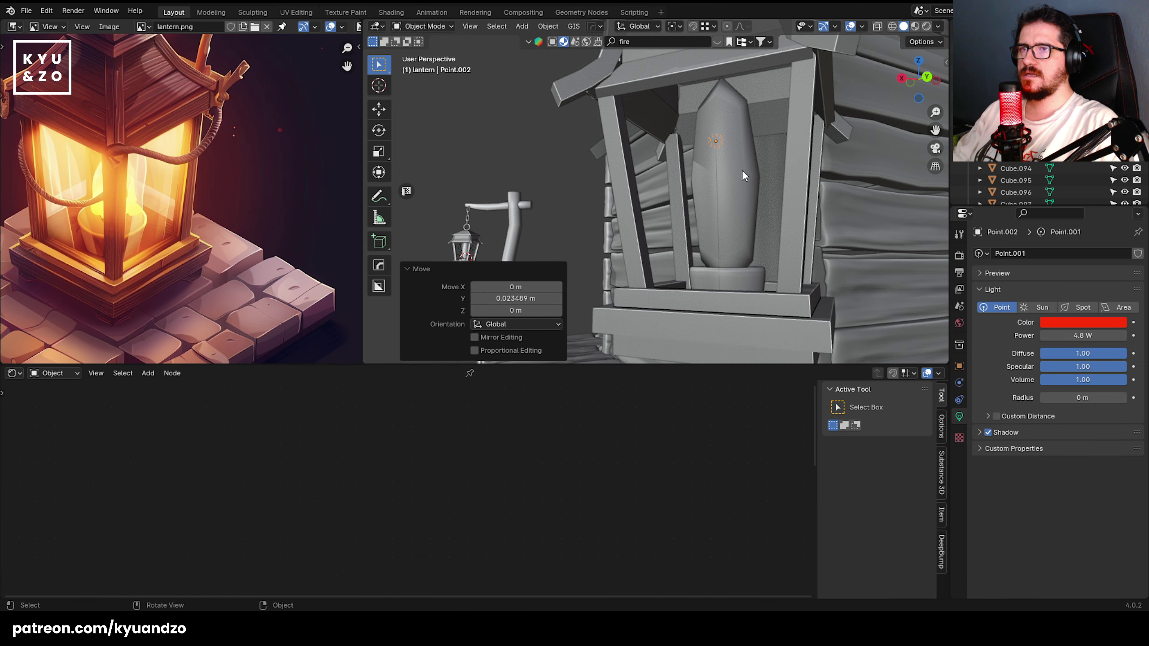
key(z)
click(746, 211)
click(1096, 322)
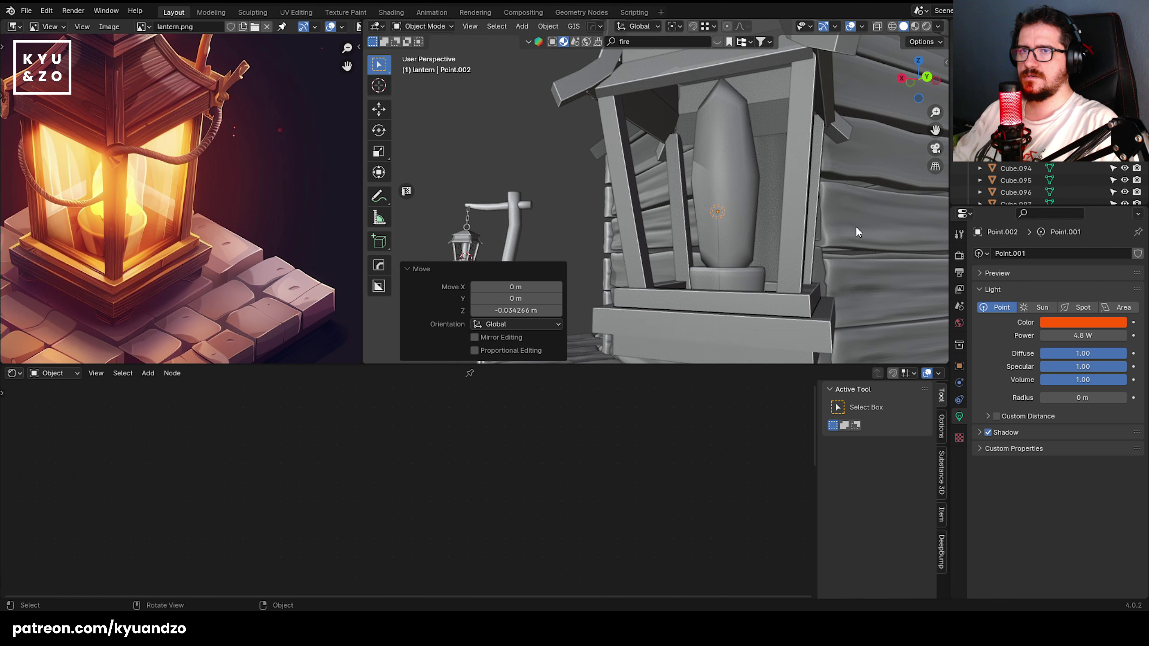
- Show the viewport in rendered shading, review the lanterns around the hut, and save the sea.blend file
click(741, 170)
click(925, 27)
mouse_move(604, 188)
middle_down()
mouse_move(650, 192)
mouse_move(759, 239)
middle_up()
scroll(655, 194, down, 8)
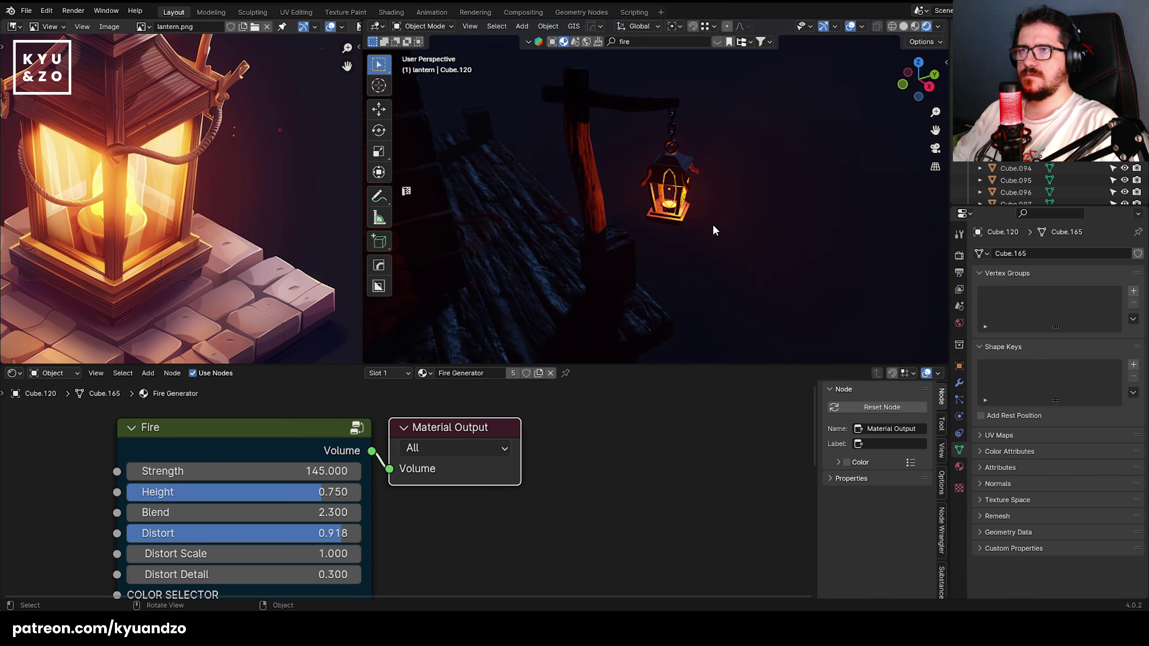
scroll(712, 225, down, 8)
shift+middle_drag(520, 195, 696, 181)
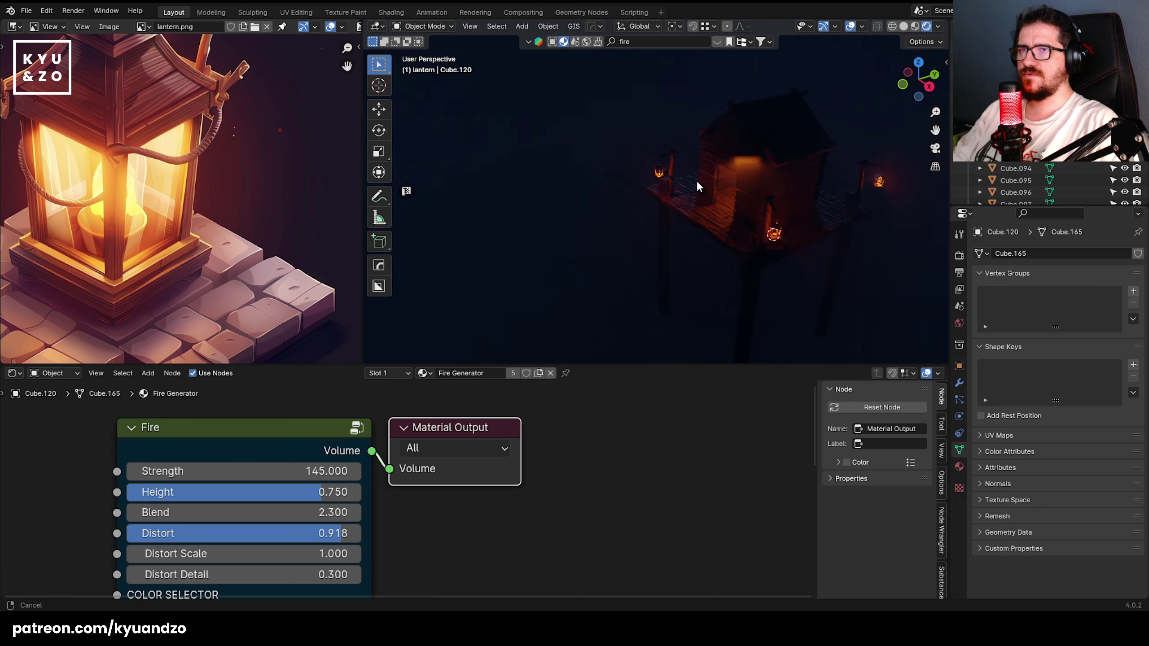
scroll(659, 195, up, 5)
key(ctrl+s)
click(649, 198)
click(506, 201)
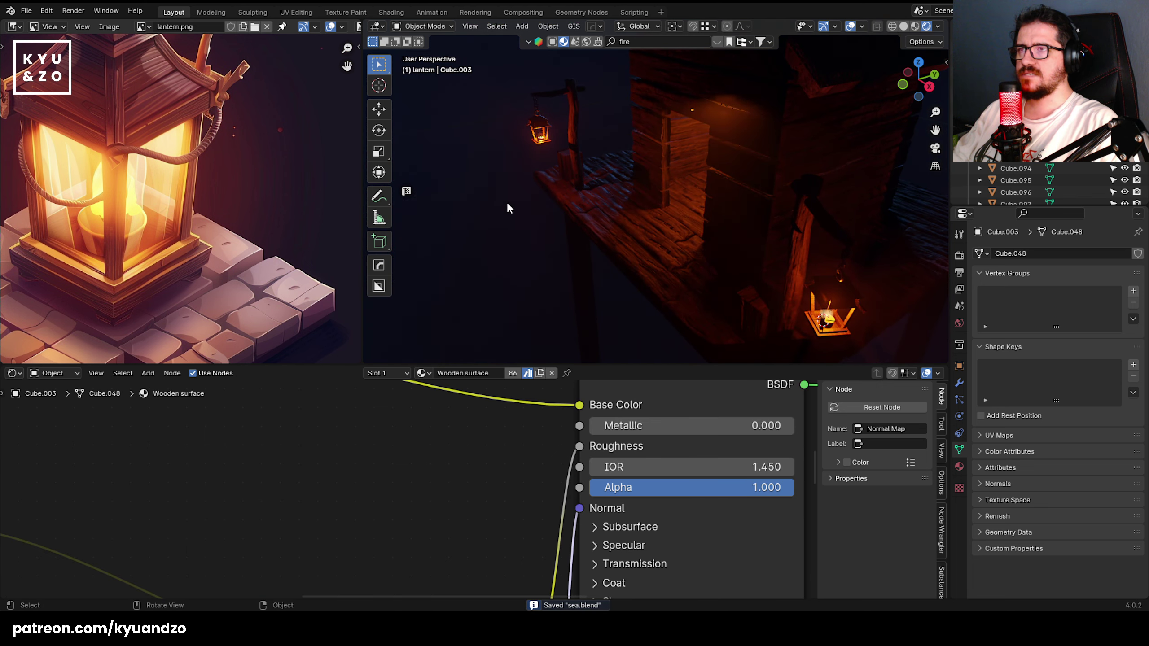
- Enable ambient occlusion in the render settings with a distance of 9.18 m
scroll(620, 202, up, 3)
click(960, 256)
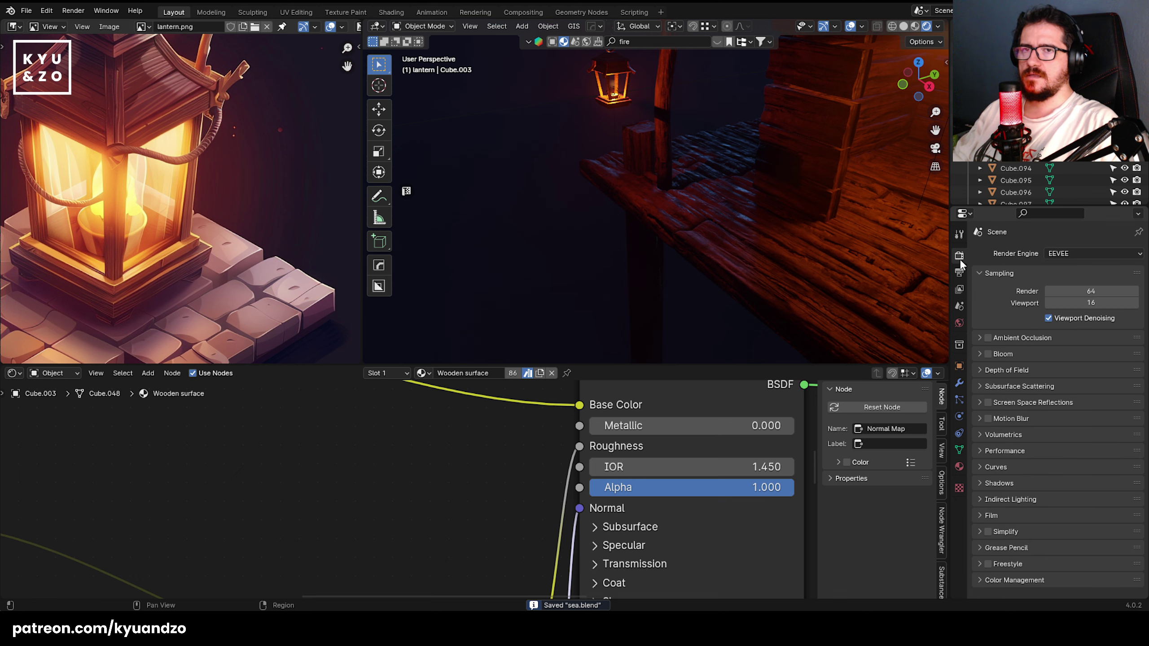
click(980, 338)
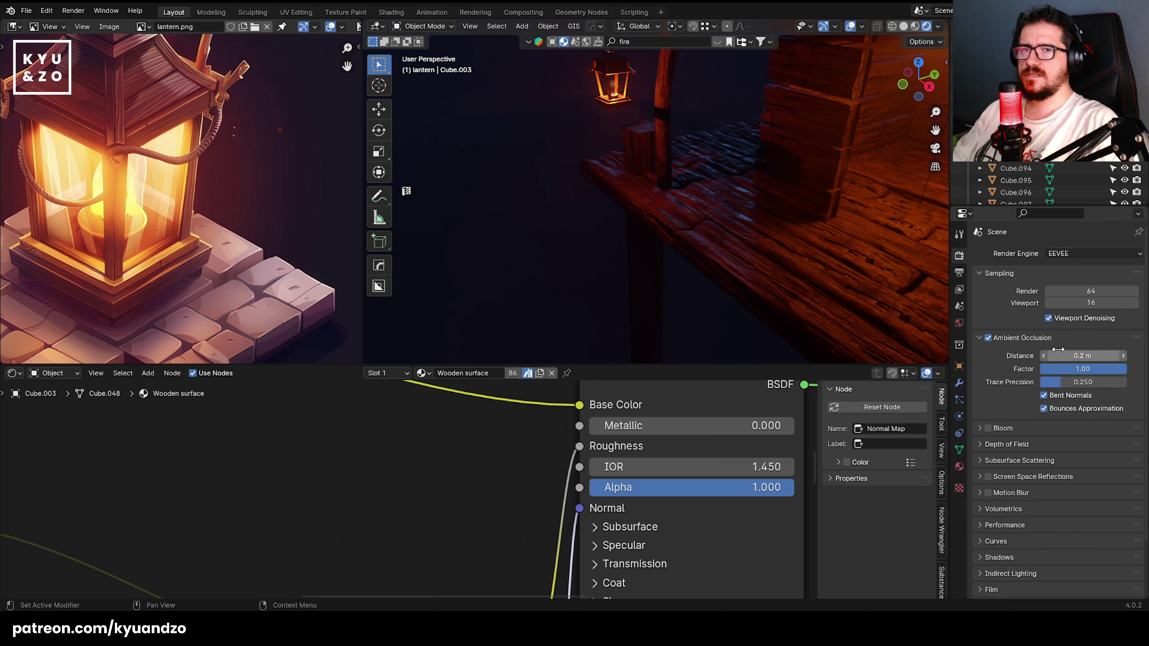
drag(1046, 355, 1049, 355)
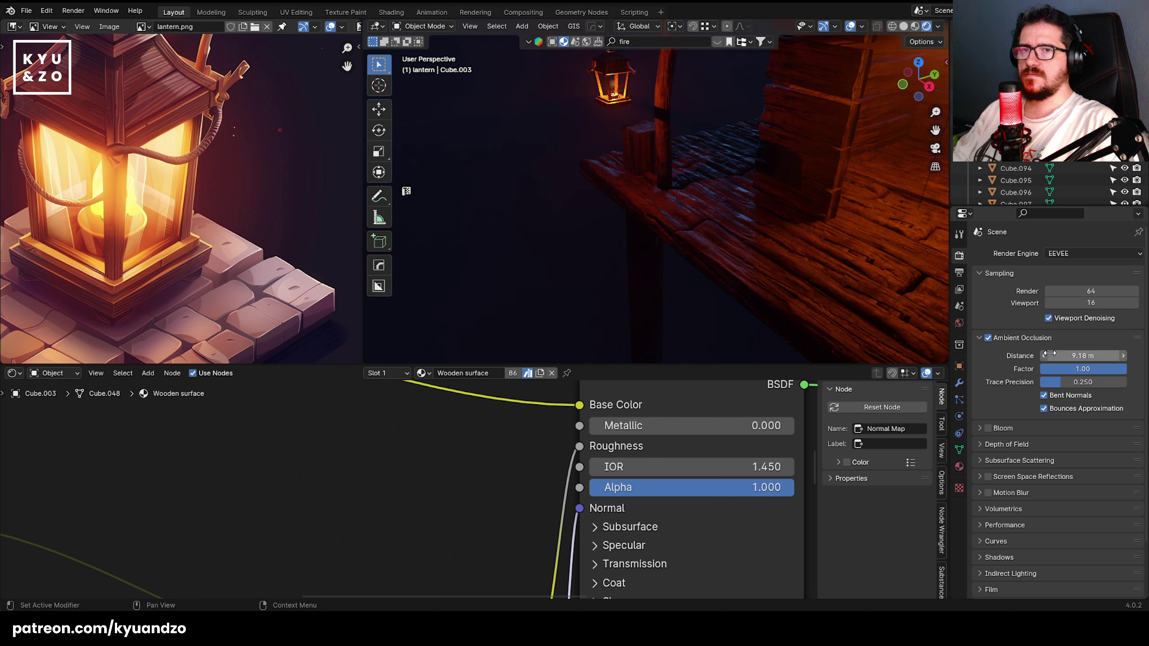
- Enable bloom in the render settings and lower its threshold to about 0.256
click(988, 428)
click(980, 428)
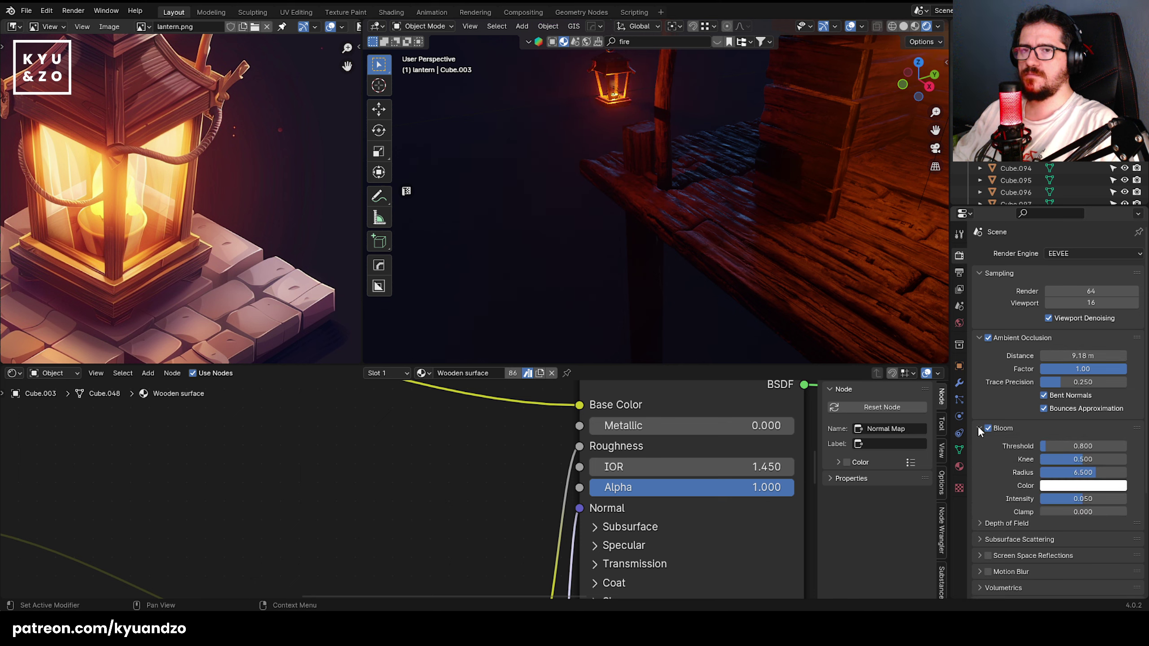
drag(1125, 446, 1043, 446)
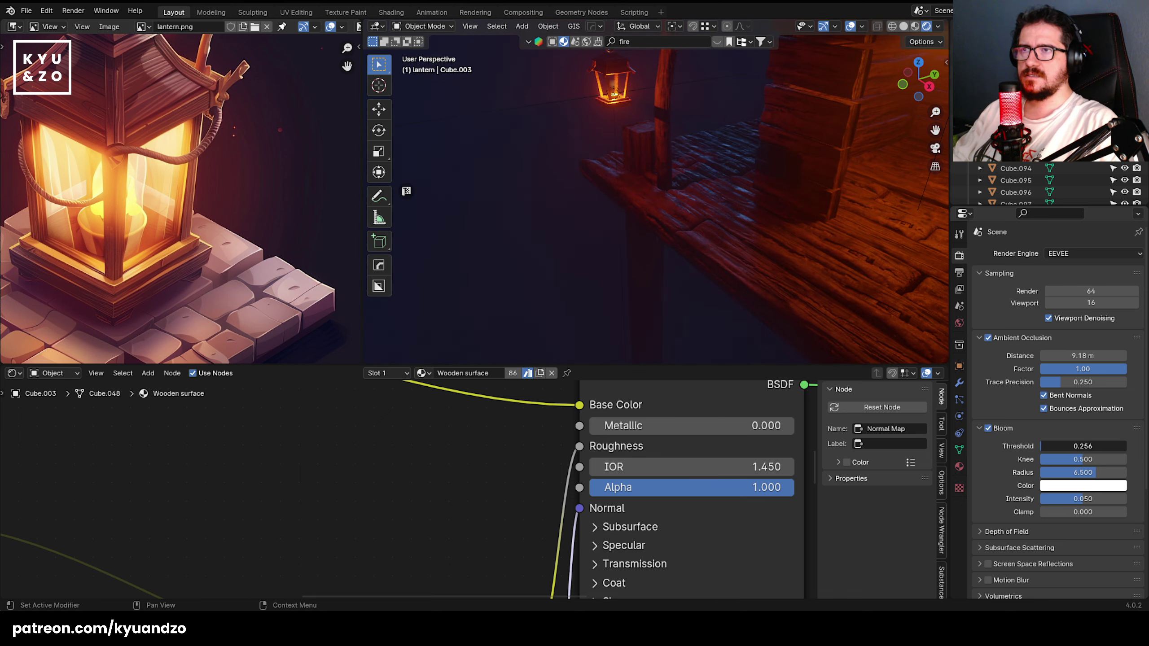
- Enable screen space reflections in the render settings and expand their options
scroll(740, 254, down, 5)
key(shift+grave)
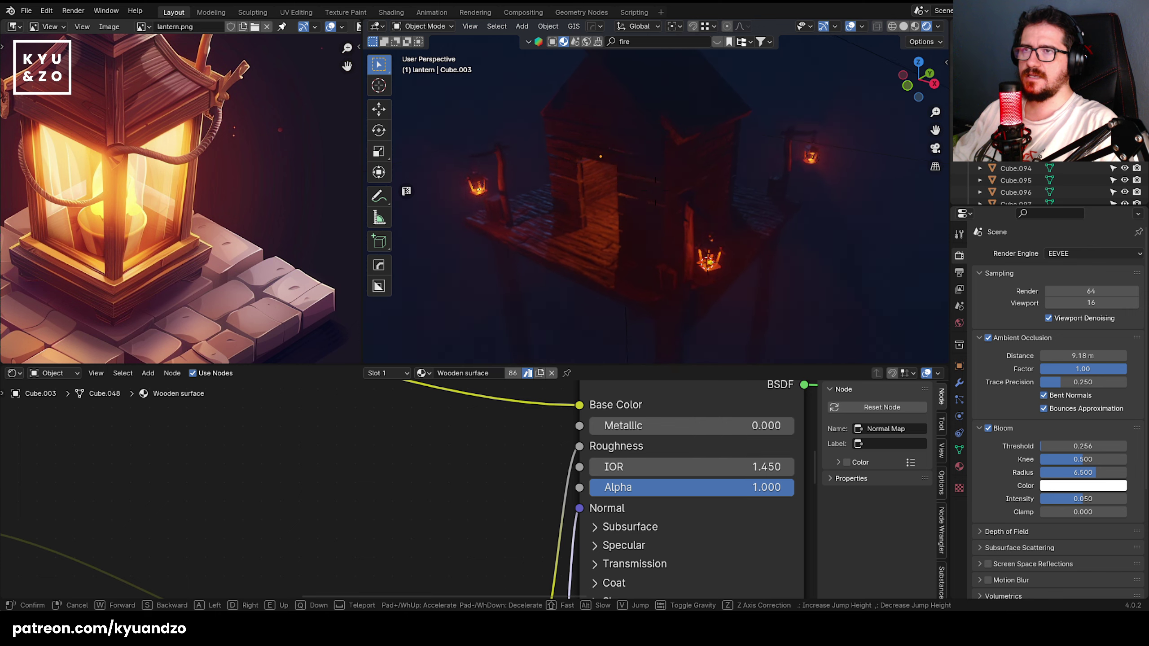
key(w)
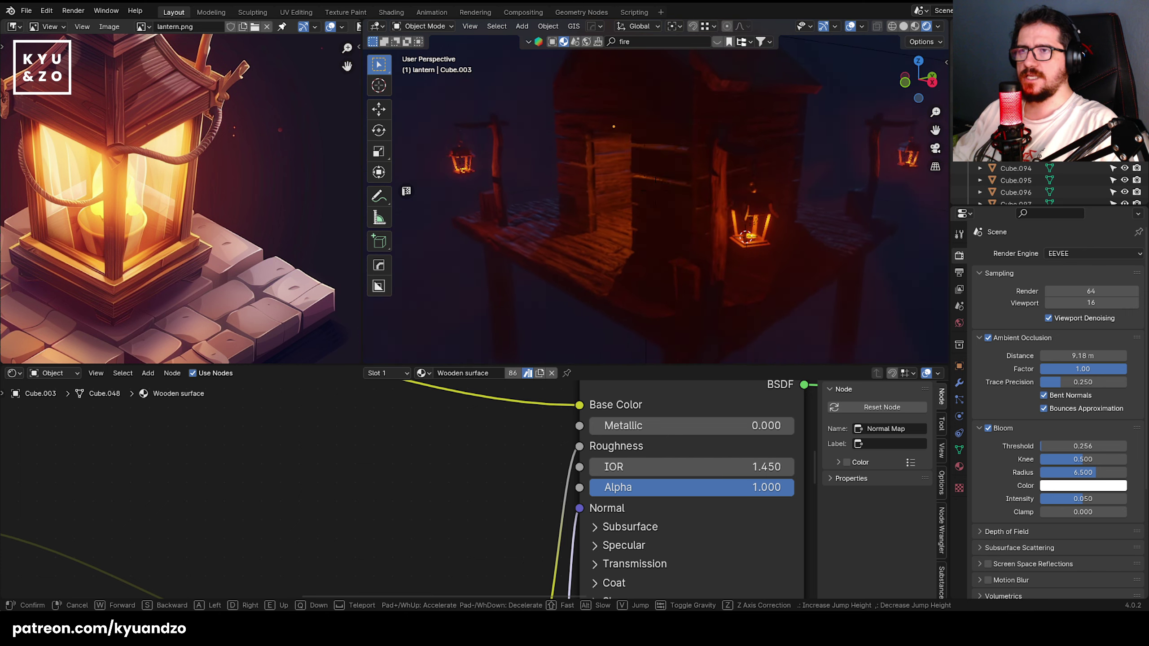
click(695, 232)
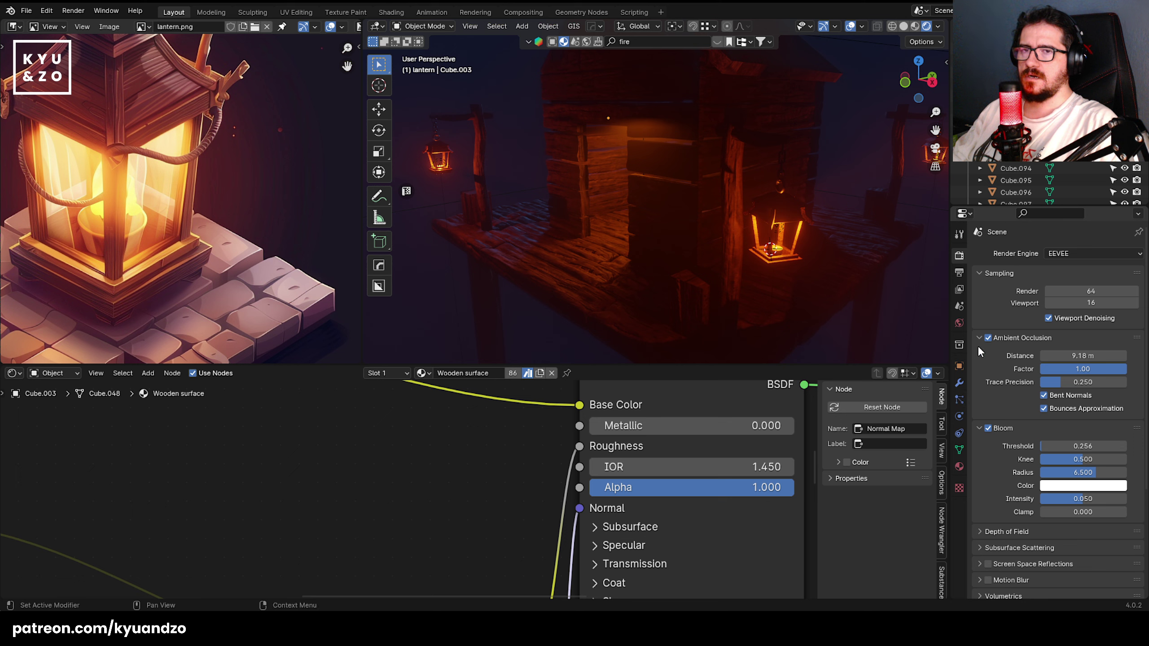
drag(978, 345, 977, 364)
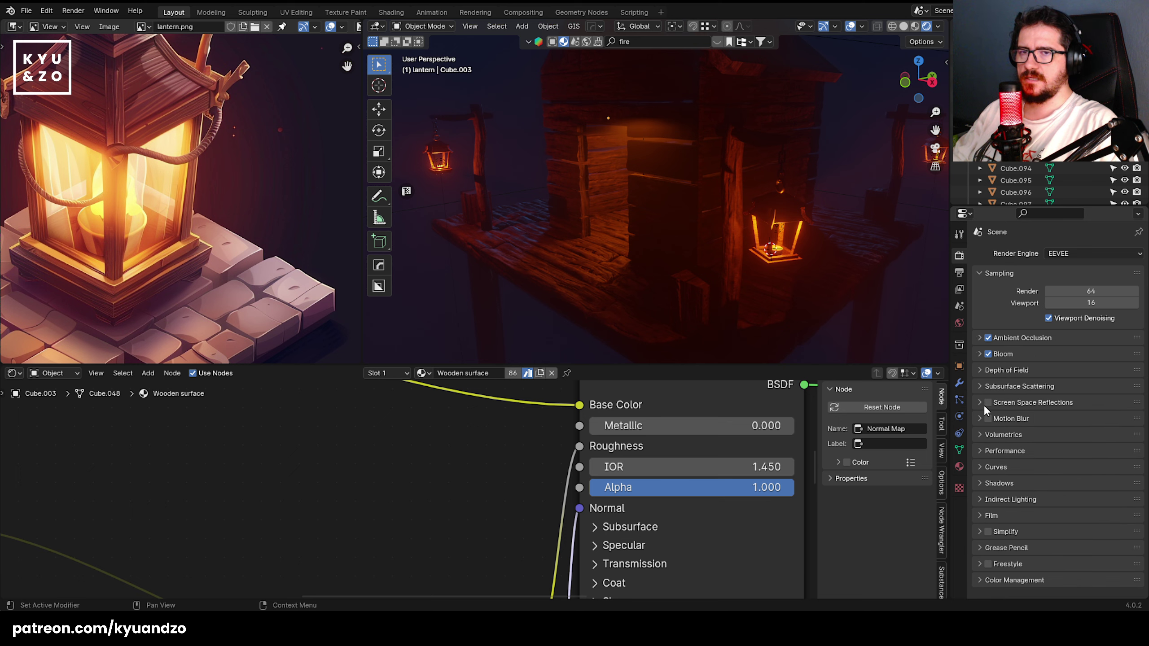
click(988, 402)
click(981, 402)
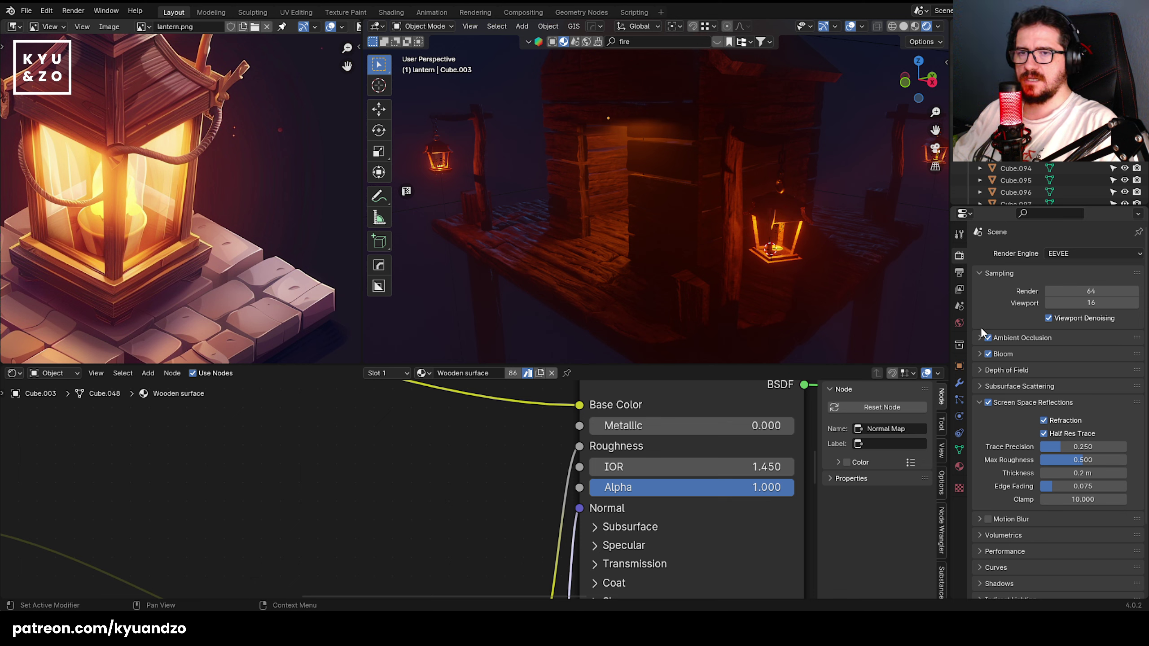
- Set the shadow cube size to 1024 px in the render settings and save the file
scroll(994, 460, down, 5)
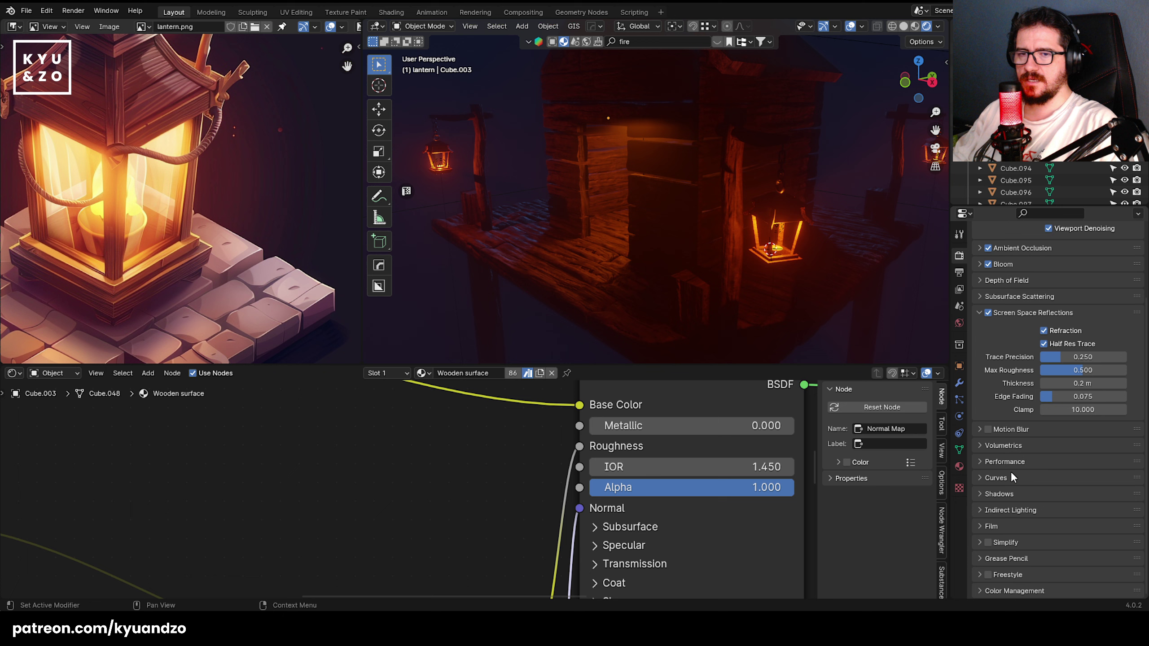
click(980, 495)
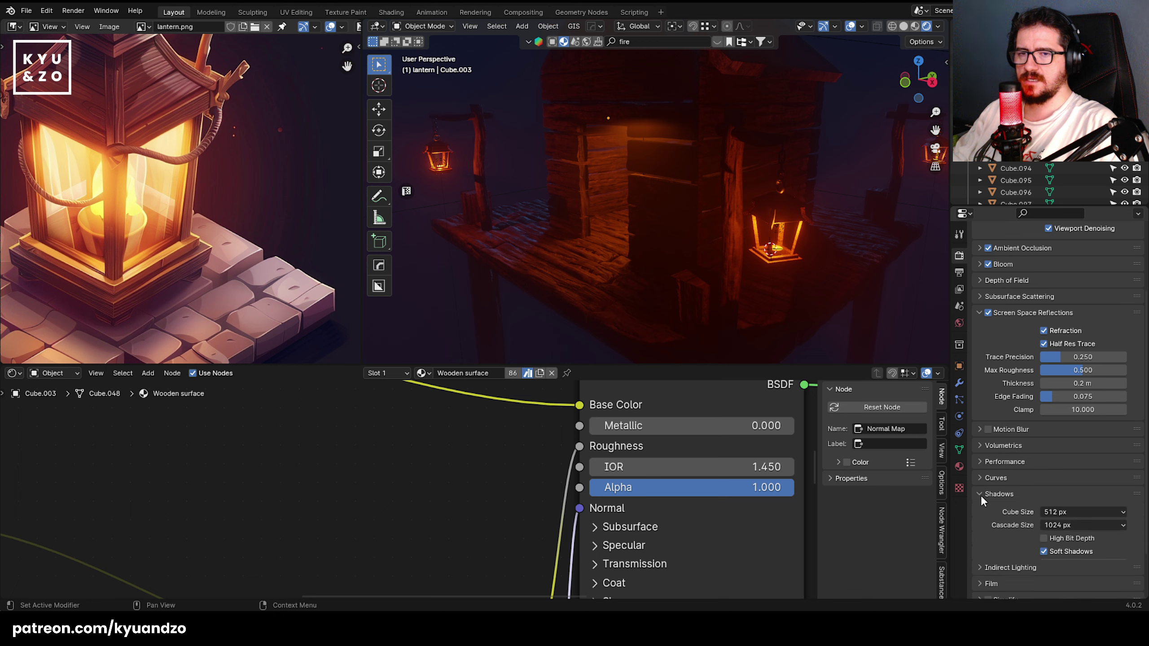
click(1088, 512)
click(1068, 469)
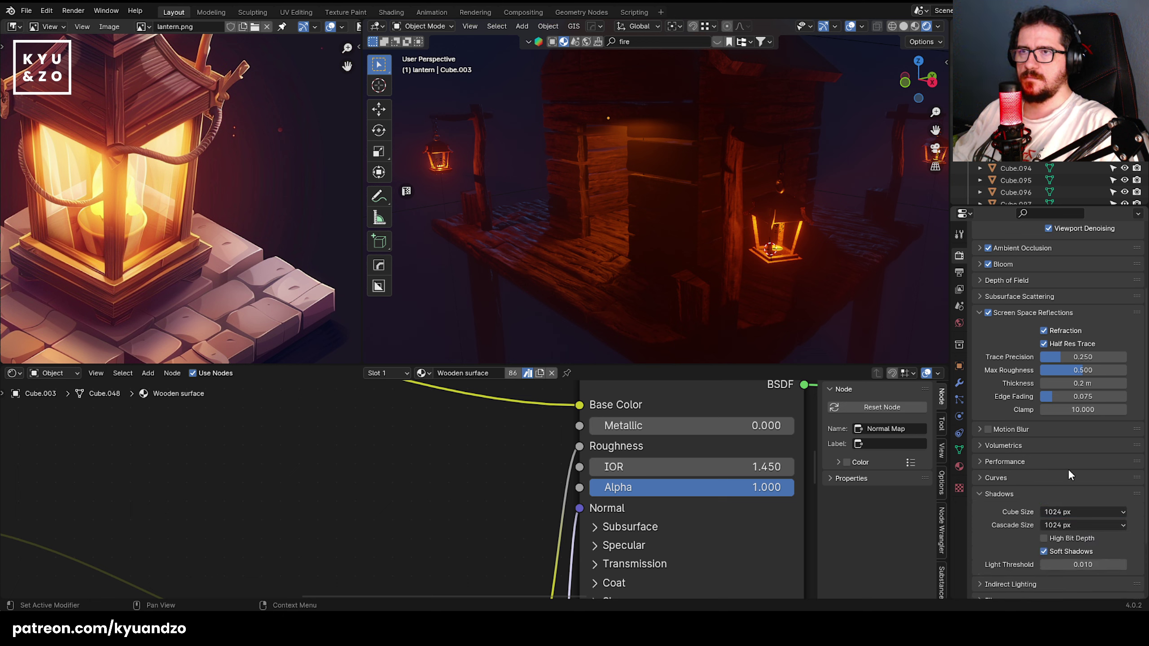
scroll(611, 194, down, 5)
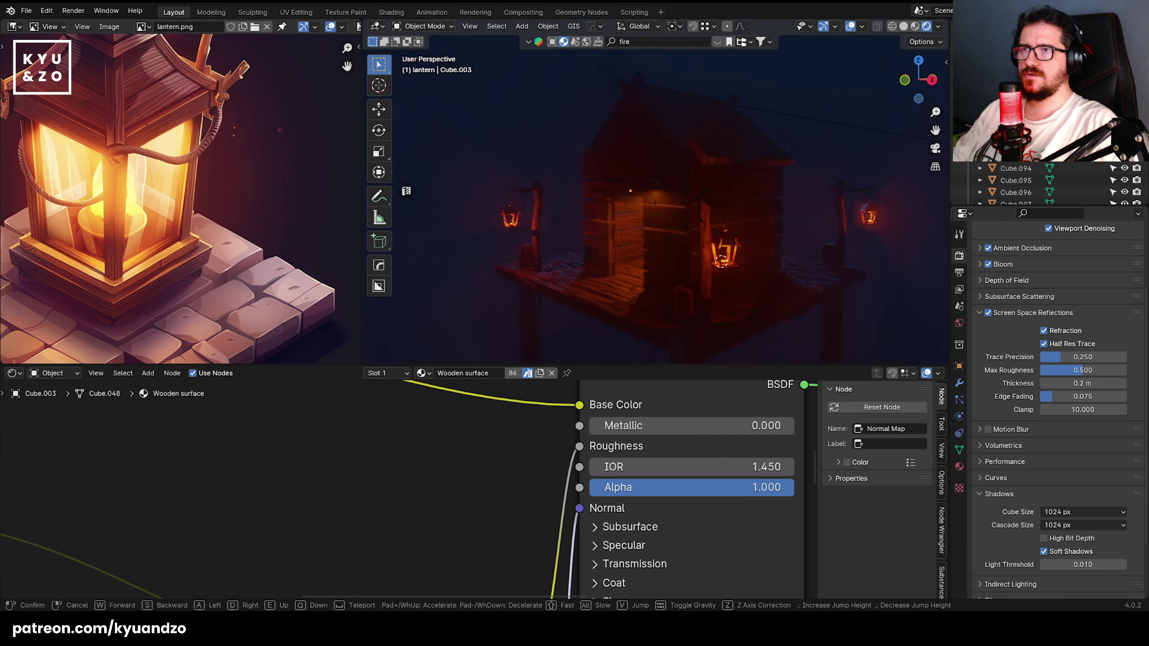
key(ctrl+s)
- Select the deck plank below the corner lantern and scale it to about 0.837 along the global X axis
key(shift+grave)
key(w)
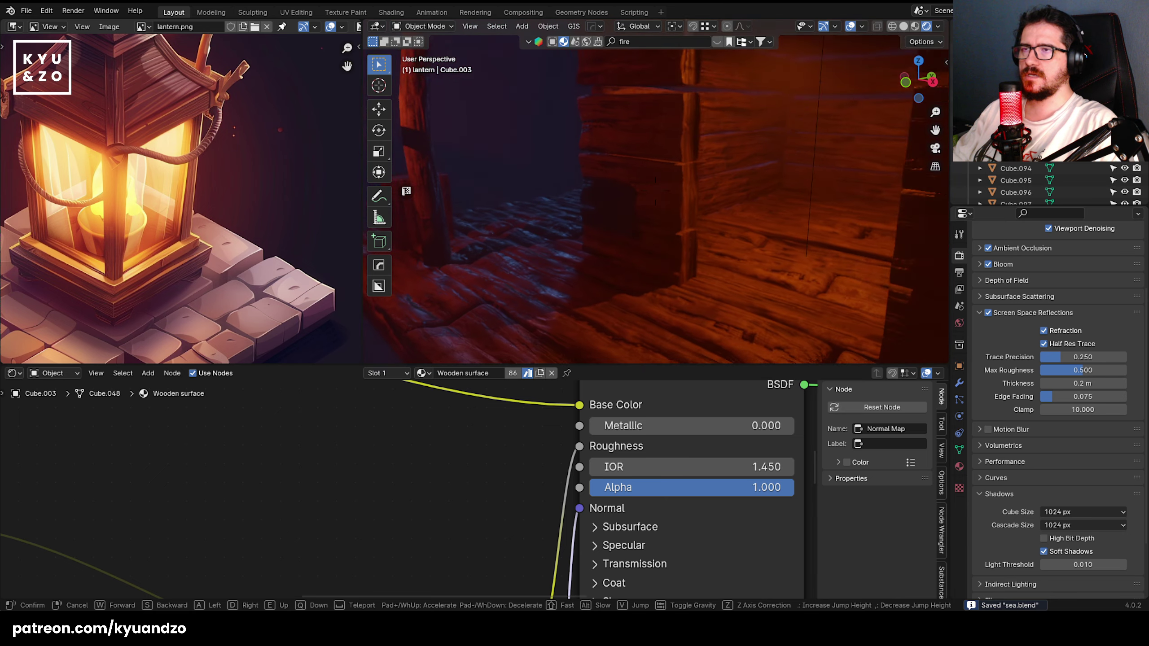
click(703, 171)
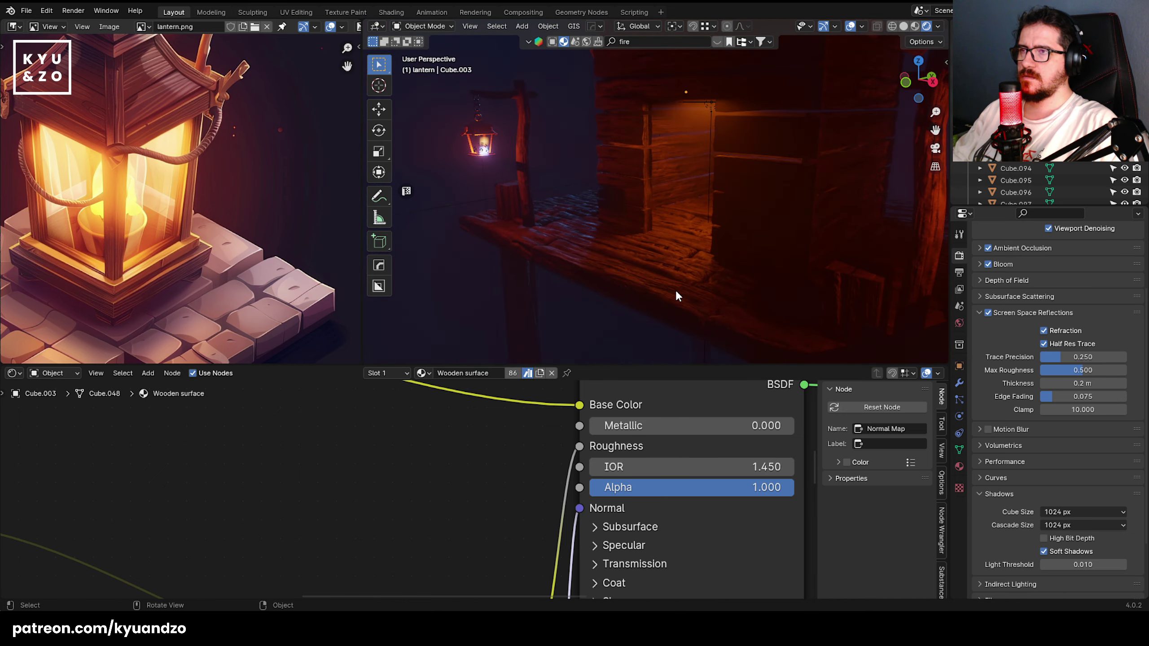
key(shift+grave)
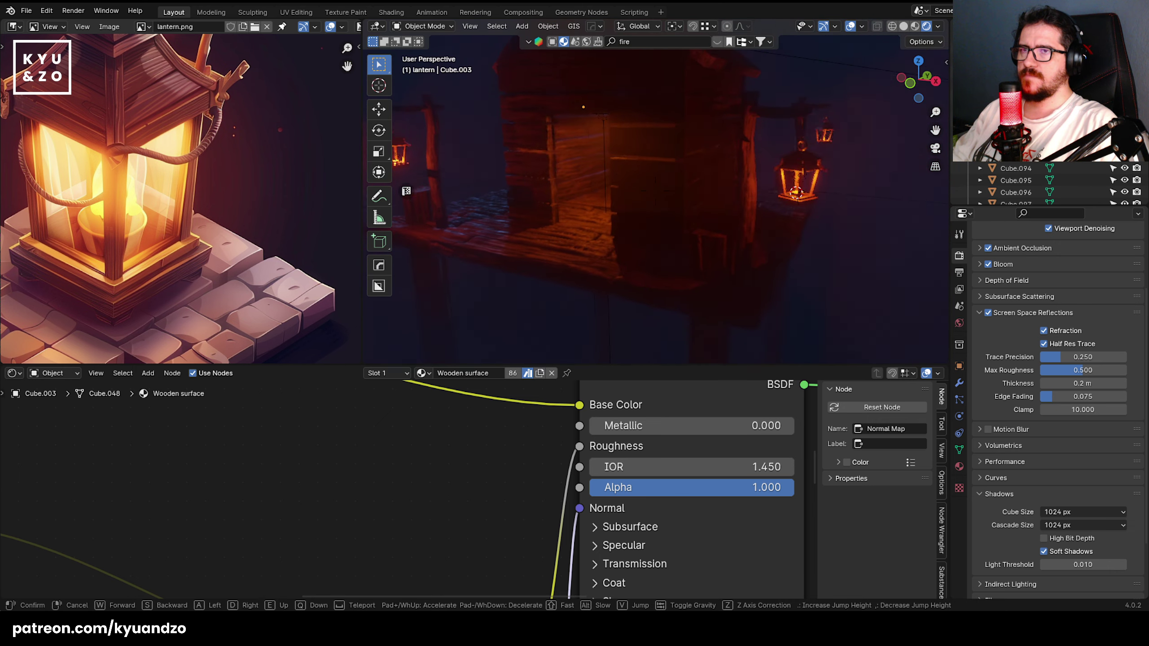
click(656, 299)
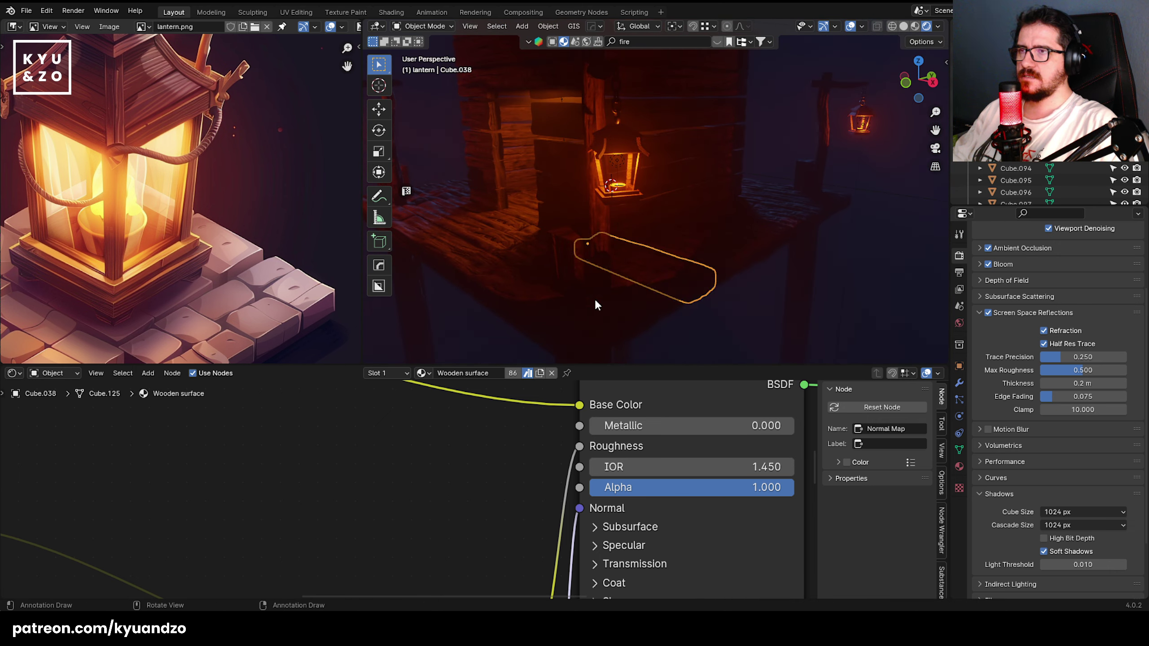
middle_drag(511, 206, 578, 287)
key(s)
key(x)
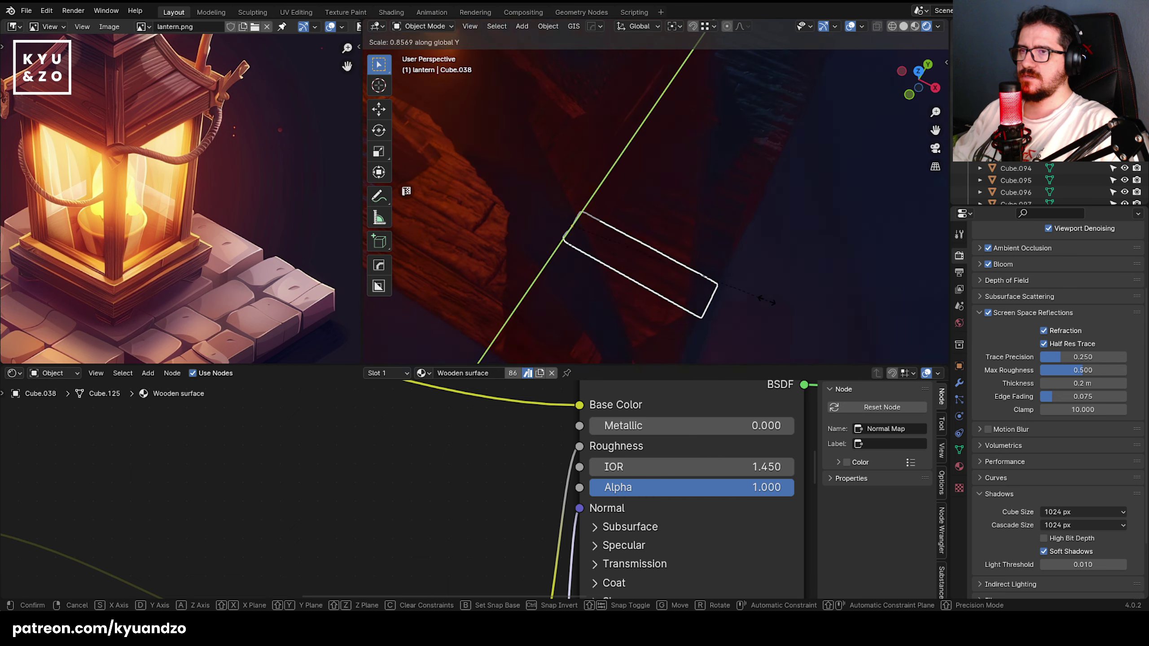
click(763, 297)
middle_drag(761, 267, 731, 243)
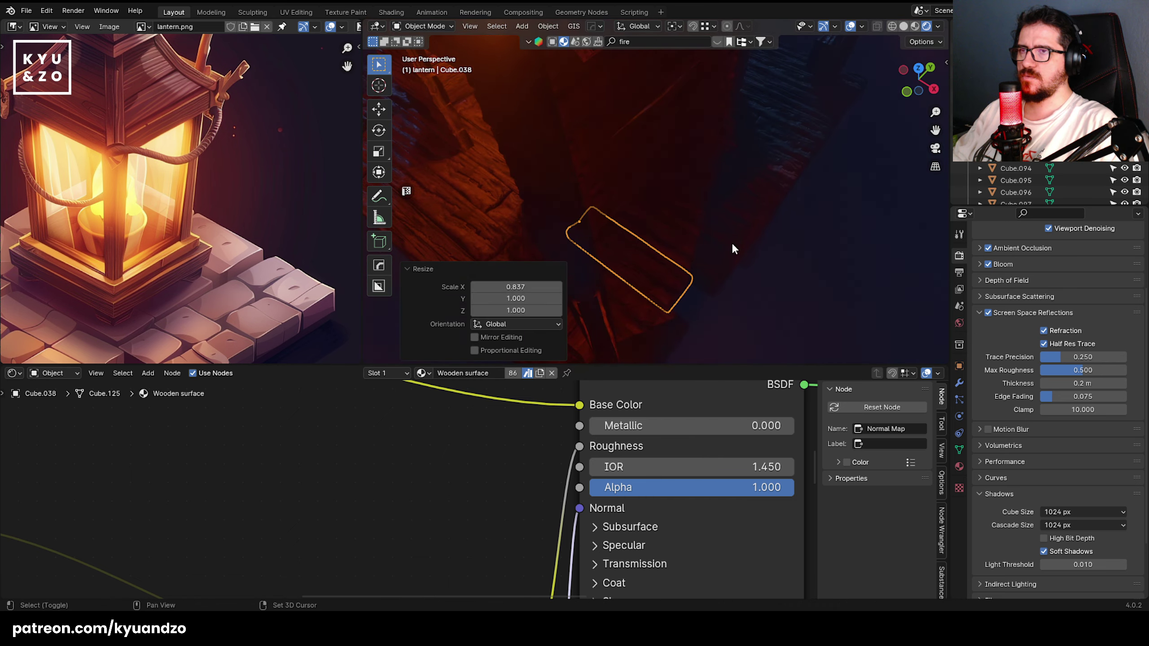
- Rescale the neighbouring planks along the deck's outer edge on the X axis to vary their lengths
click(697, 259)
key(s)
key(d)
click(722, 258)
click(727, 235)
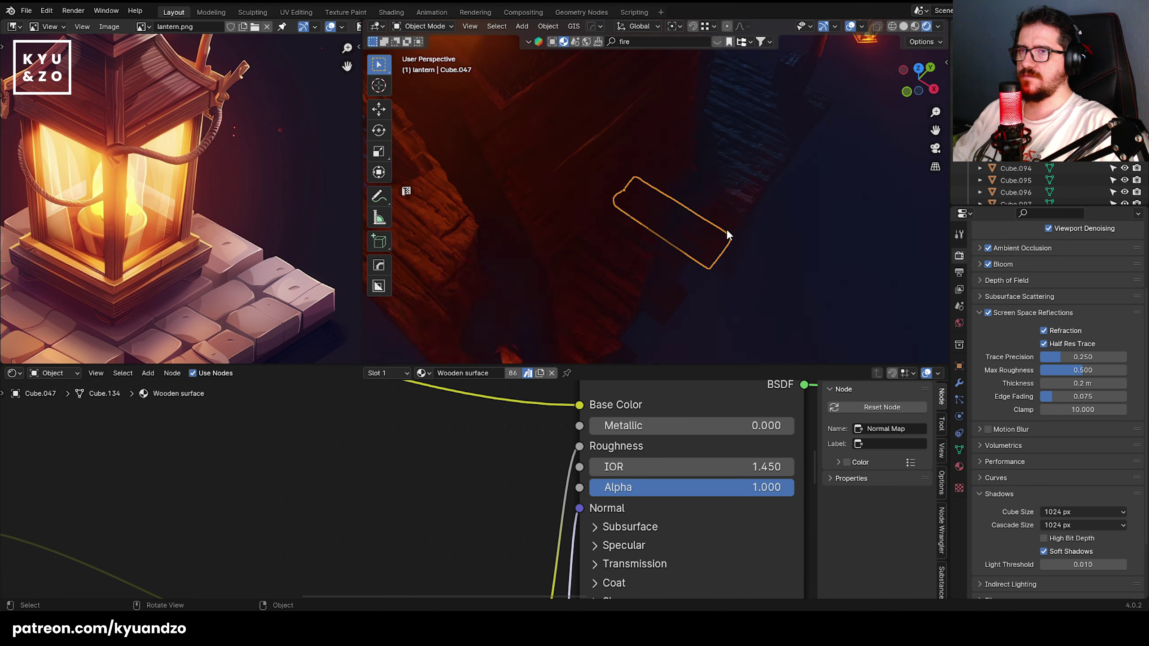
key(shift+d)
click(763, 182)
key(s)
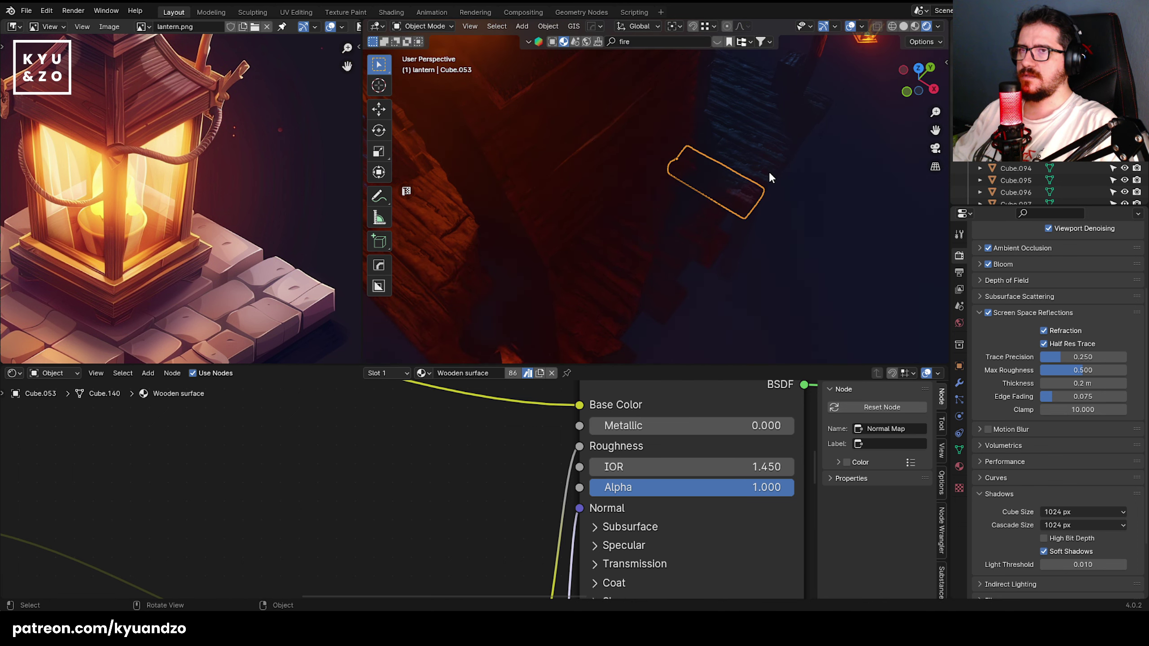
key(x)
click(789, 190)
- Scale the long plank farther along the same deck edge to about 0.772 along the X axis
key(shift+d)
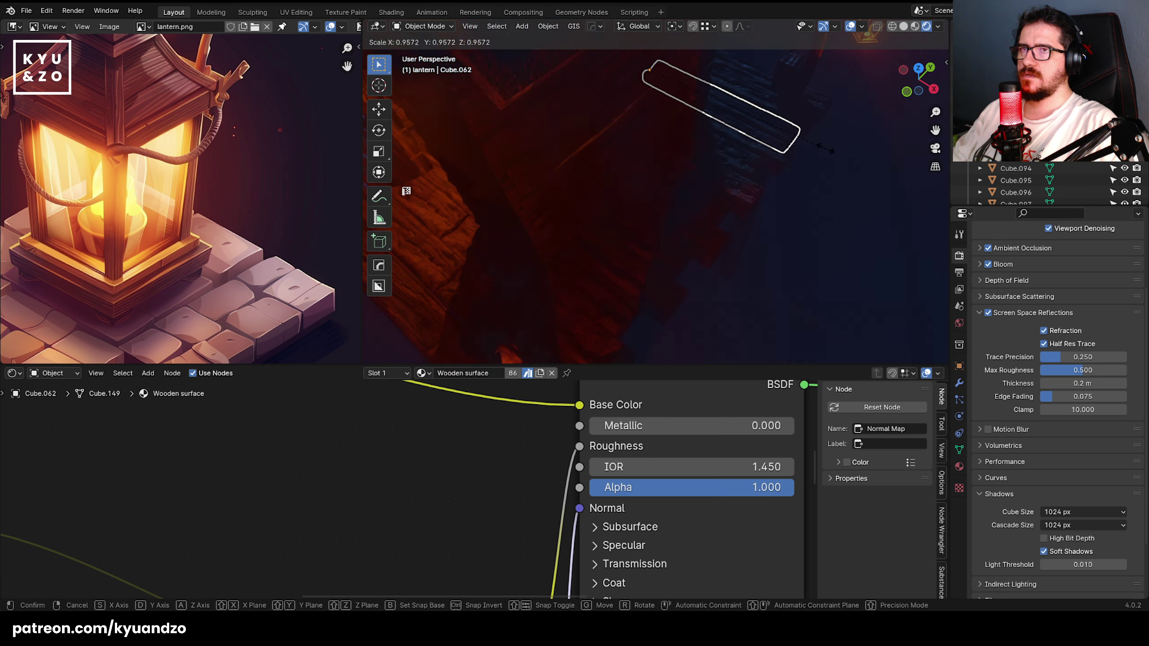
click(797, 132)
key(s)
key(x)
click(792, 135)
- In Edit Mode, lower the outer end of the corner plank about 0.021 m along Z with smooth proportional editing
key(shift+grave)
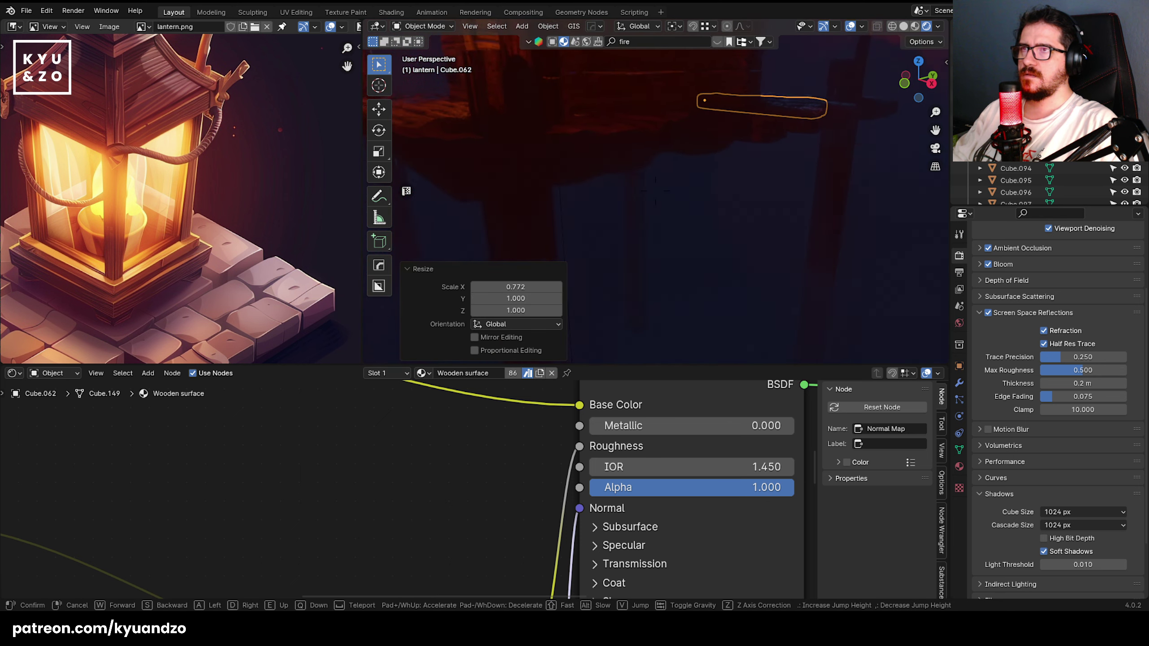
click(668, 225)
click(678, 217)
key(Tab)
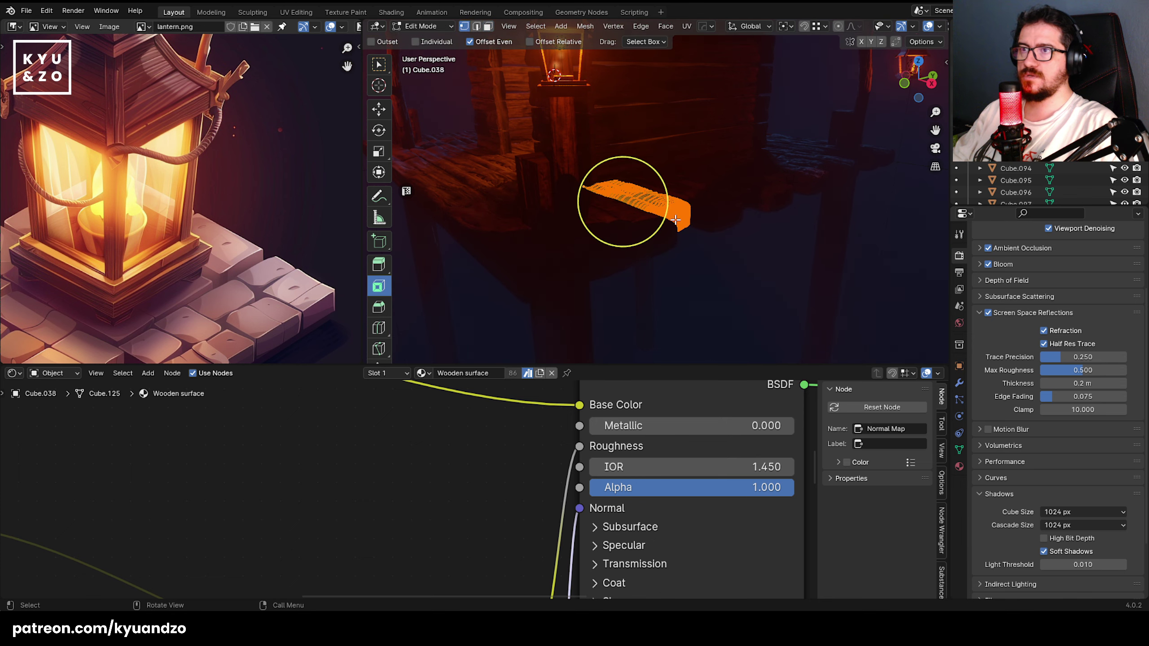
key(alt+z)
key(alt+z)
mouse_move(707, 221)
middle_down()
mouse_move(741, 221)
mouse_move(708, 220)
middle_up()
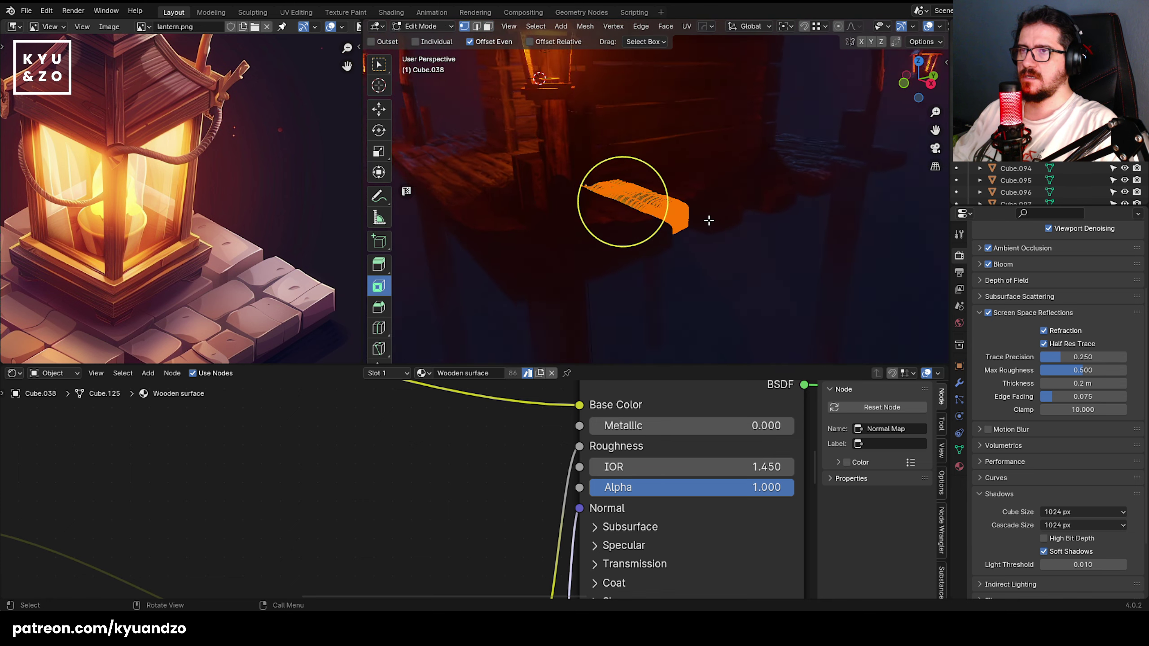
scroll(709, 221, up, 3)
middle_drag(751, 254, 701, 255)
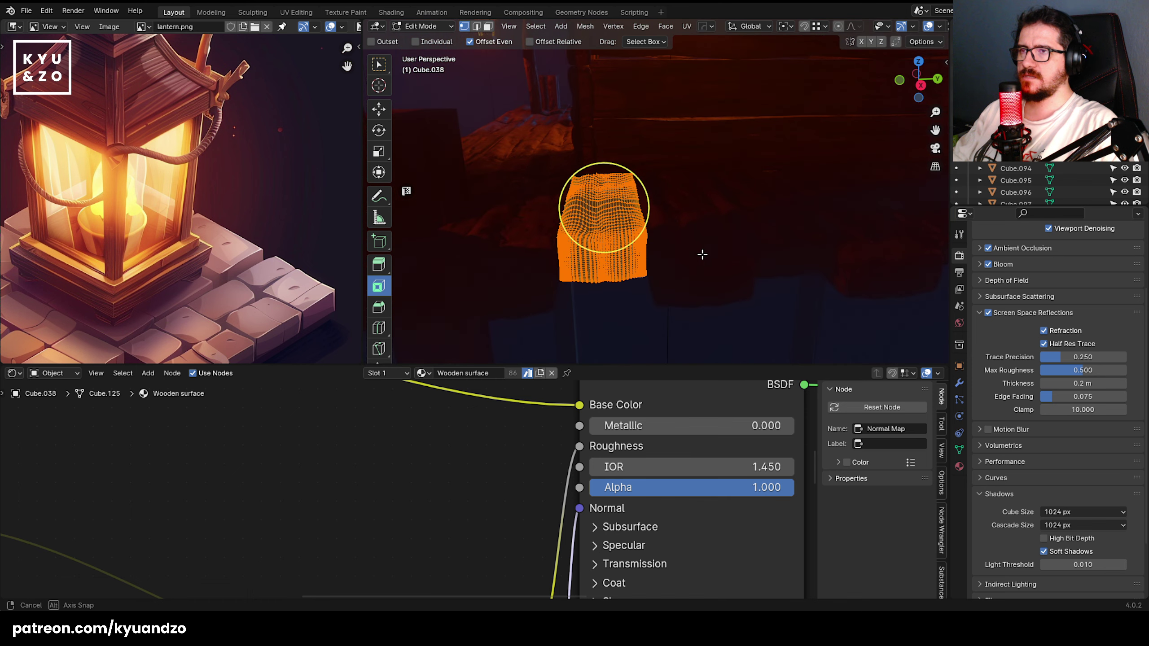
drag(685, 317, 511, 235)
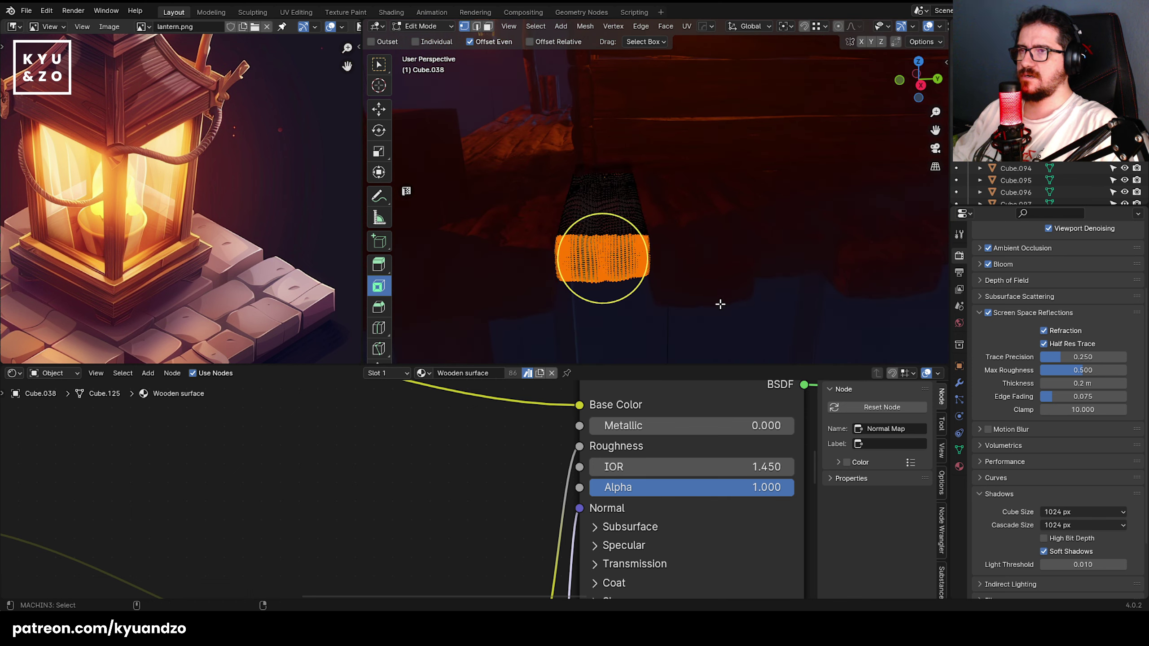
drag(684, 307, 511, 229)
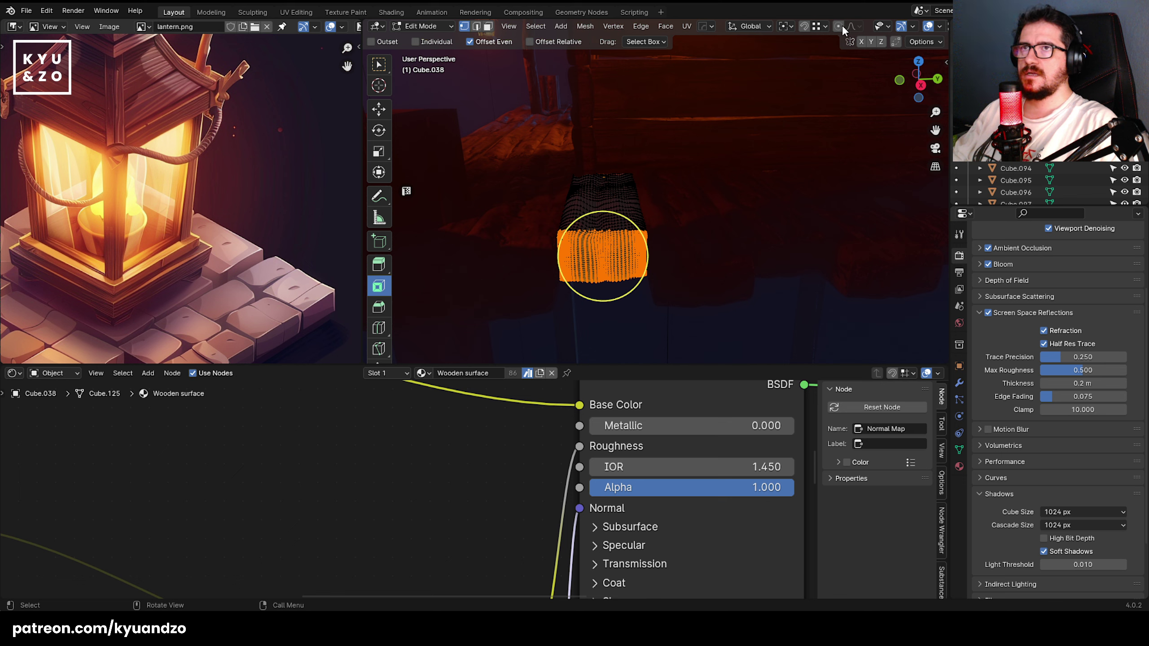
key(g)
key(z)
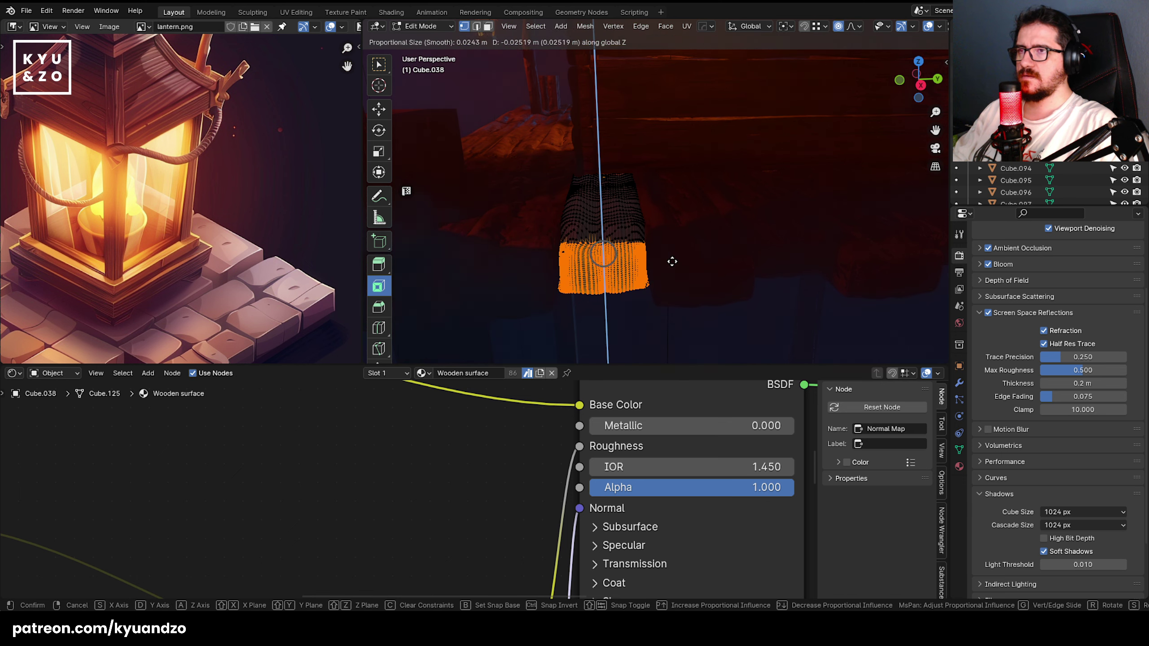
click(670, 259)
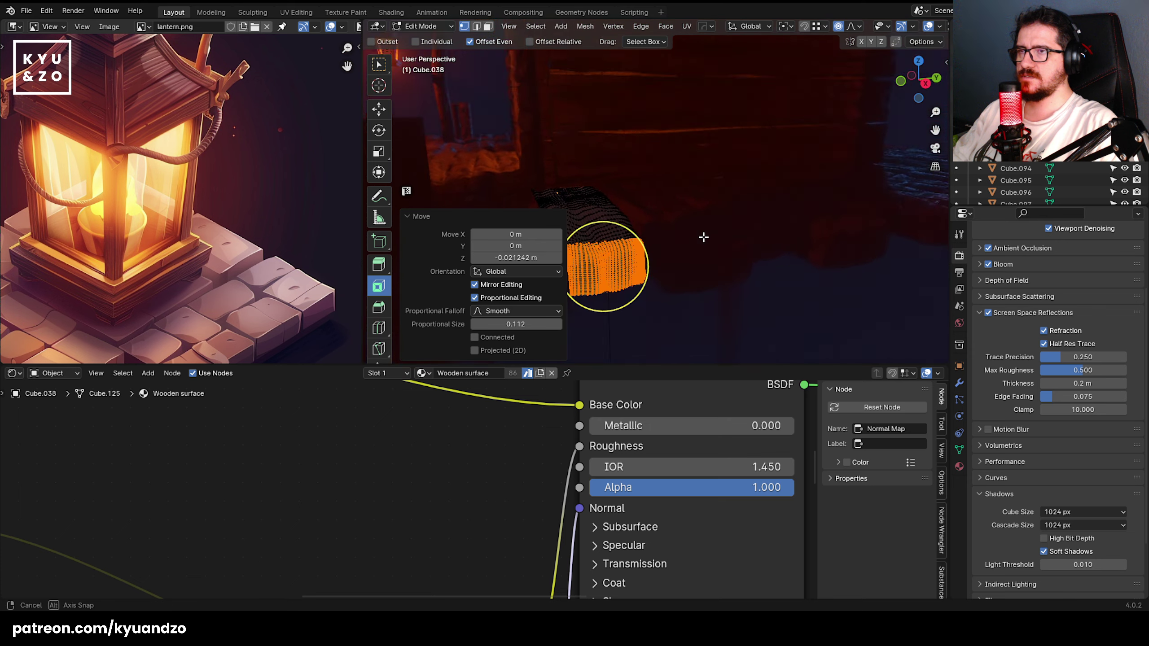
- Return to Object Mode and rotate the corner plank about 6.8° around the global Y axis
middle_drag(703, 236, 708, 212)
key(Tab)
key(r)
key(x)
key(y)
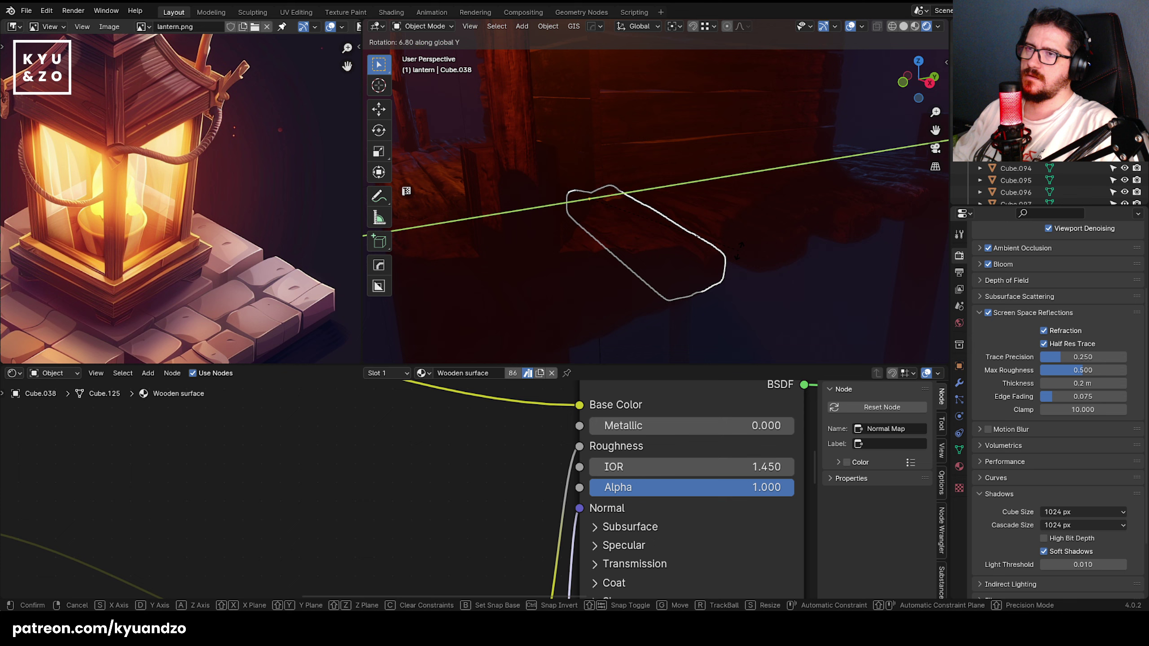
click(742, 239)
- Rotate the plank next to the corner plank about 3.08° around the global Y axis
click(790, 238)
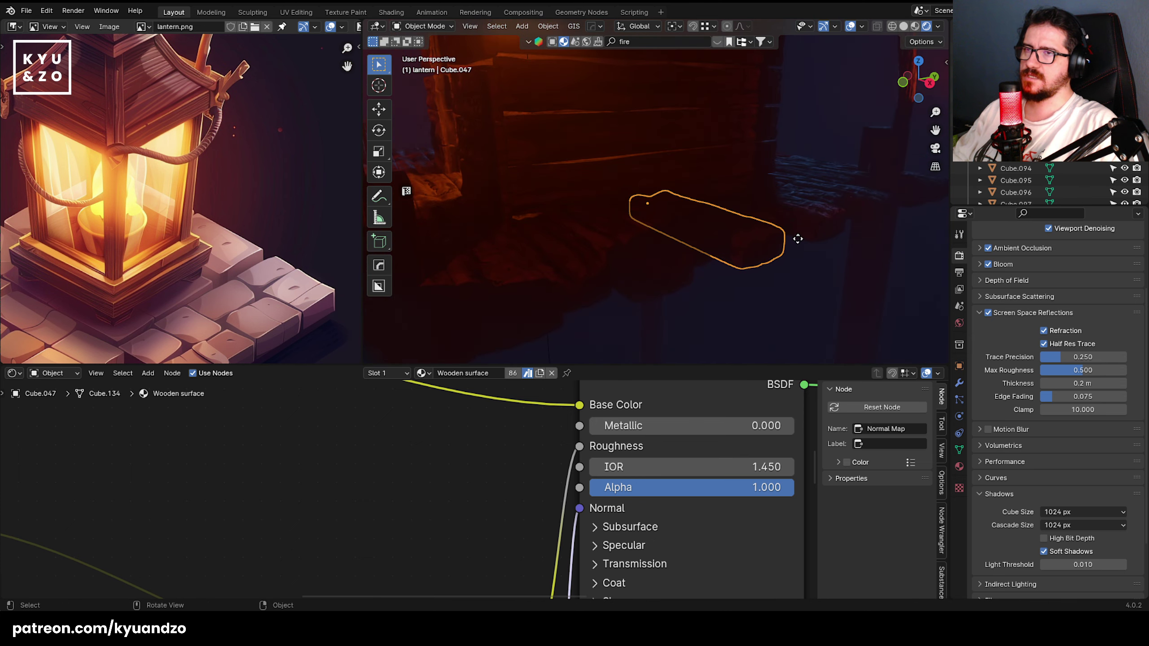
key(r)
key(x)
key(y)
click(819, 221)
shift+middle_drag(818, 221, 759, 228)
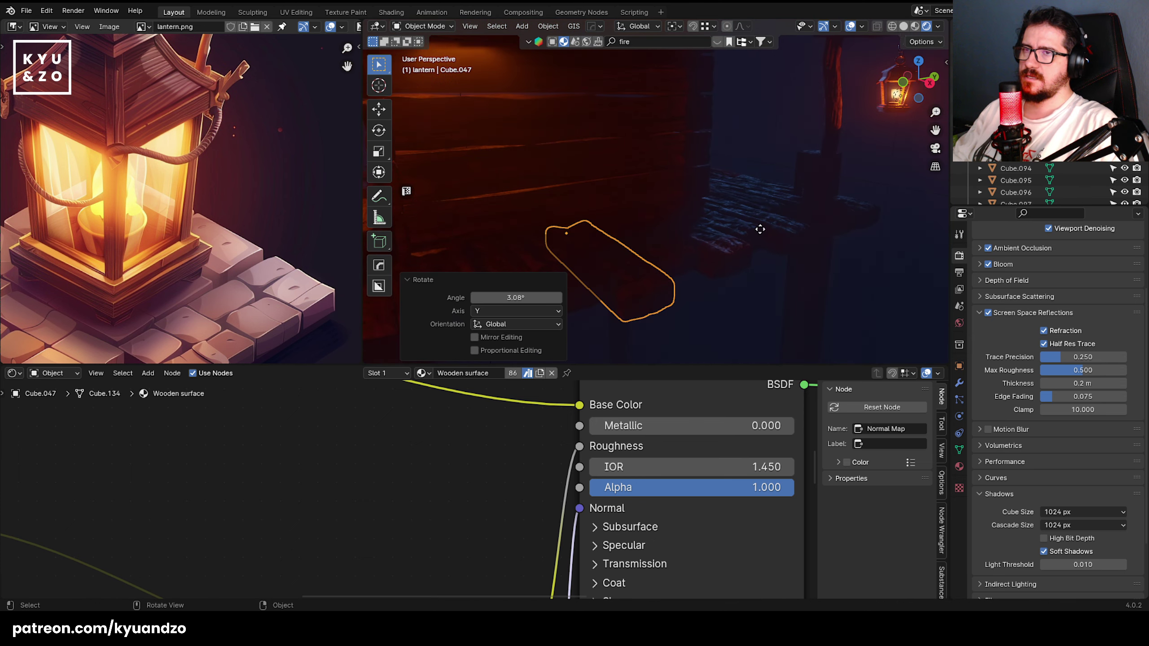
- Rotate the short plank farther along the deck edge about -4.86° around the global Y axis
click(758, 230)
key(r)
key(s)
key(d)
click(820, 235)
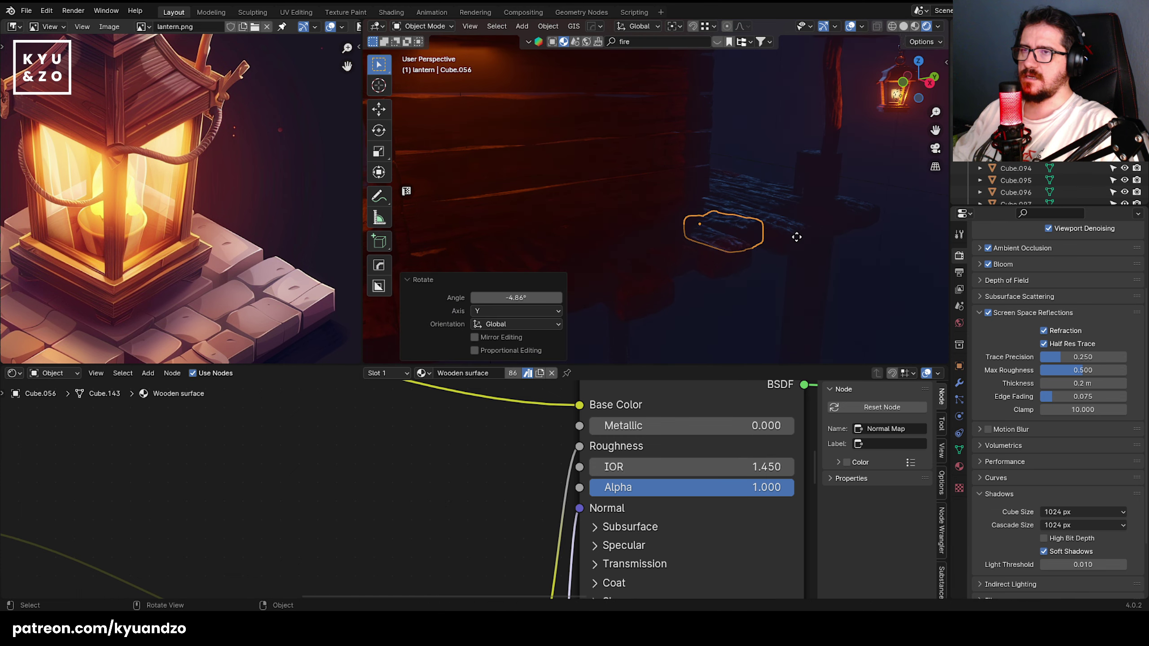
key(Delete)
key(ctrl+z)
- Rotate the long plank beside the far lantern post about -0.9° around the global Y axis, and deselect everything
shift+middle_drag(797, 235, 662, 230)
click(662, 231)
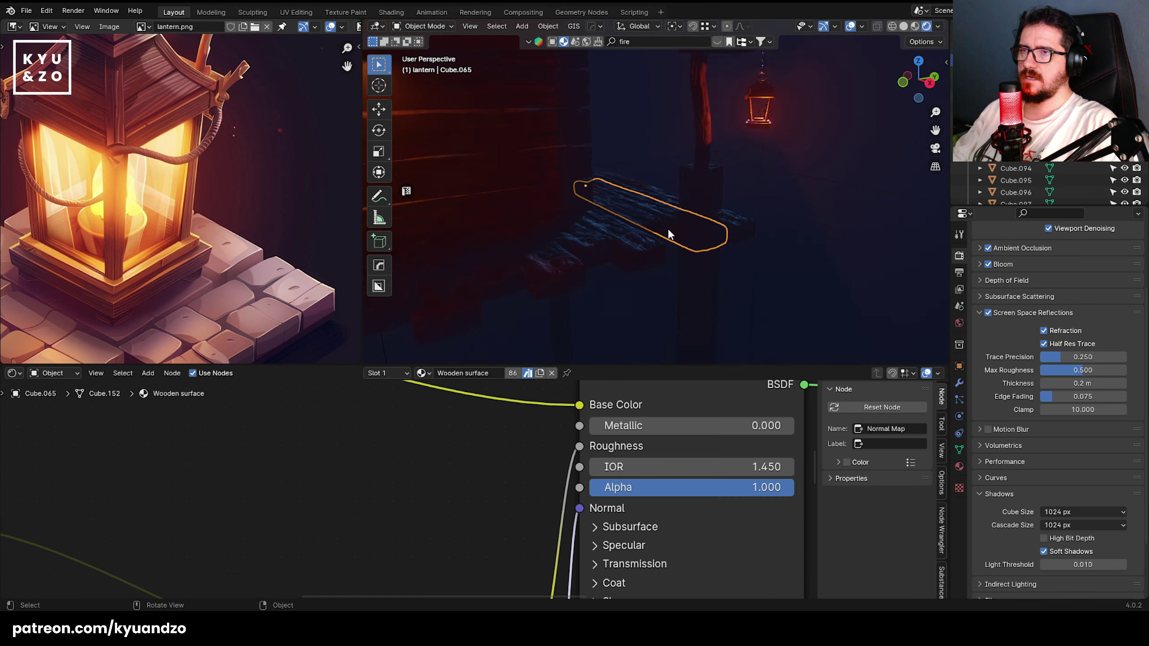
key(r)
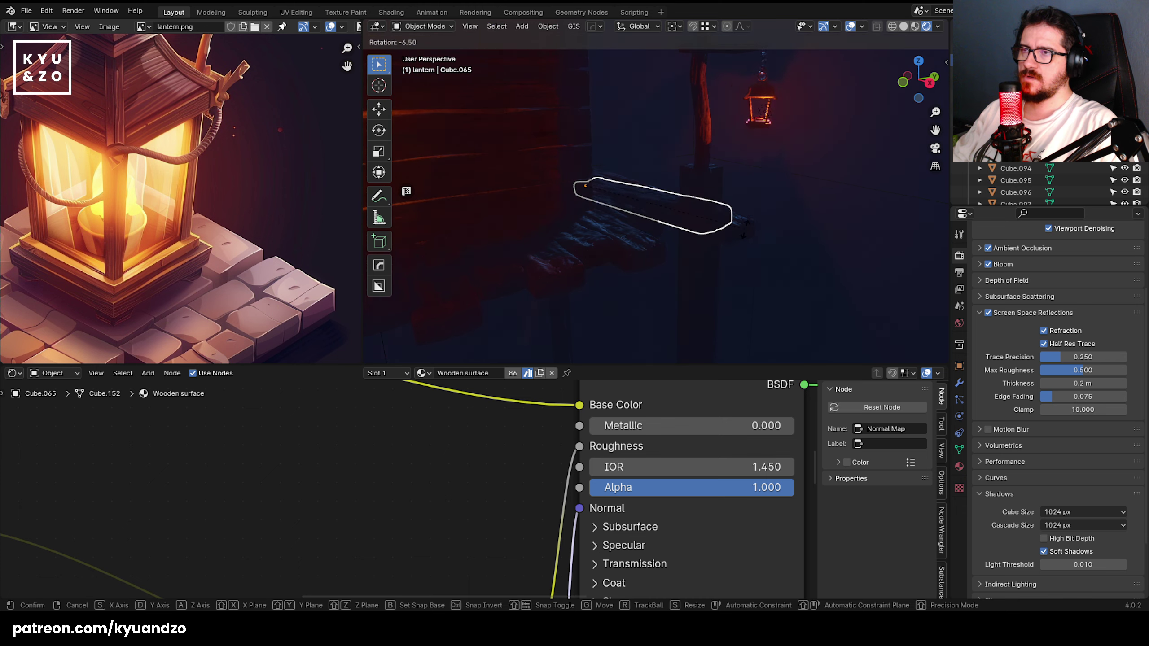
key(x)
key(y)
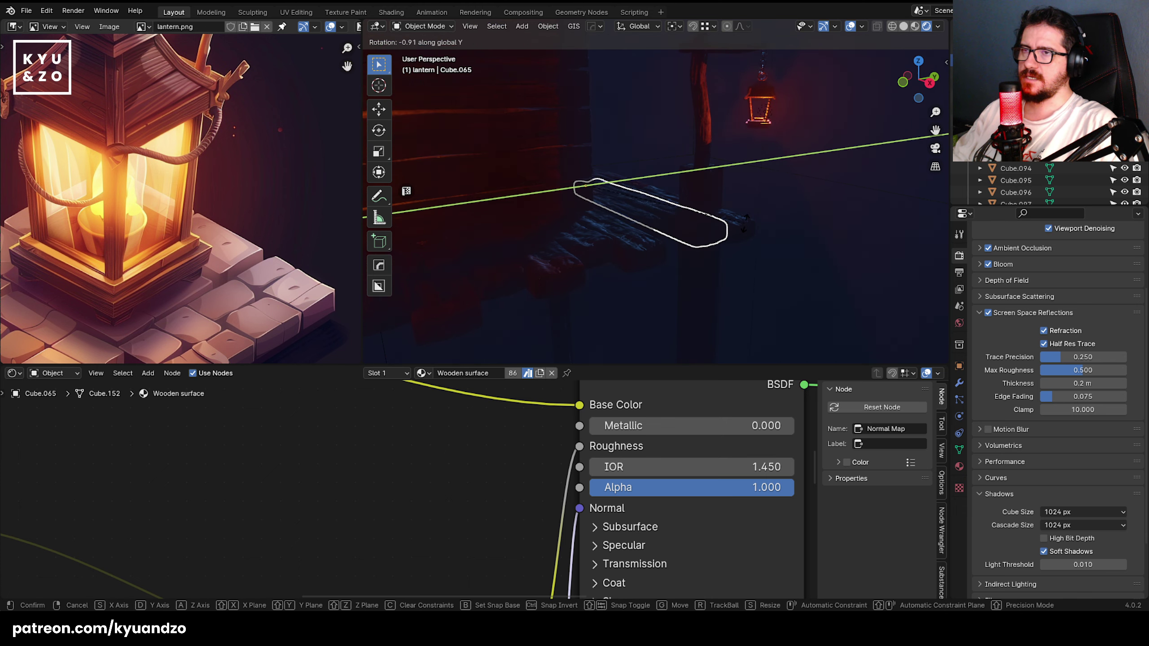
click(745, 221)
key(alt+a)
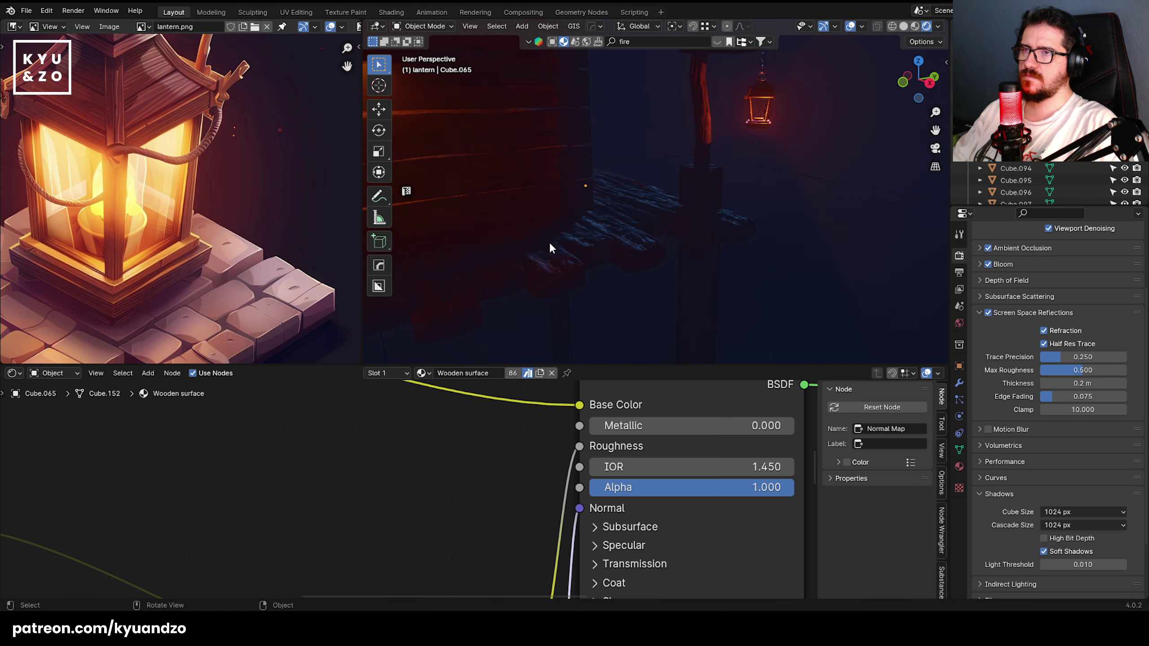
- Scale the outermost plank at the deck's front edge to 0.667 along global X and move it about 0.13 m along X
scroll(570, 222, down, 4)
shift+middle_drag(585, 207, 692, 247)
click(653, 233)
scroll(633, 217, up, 6)
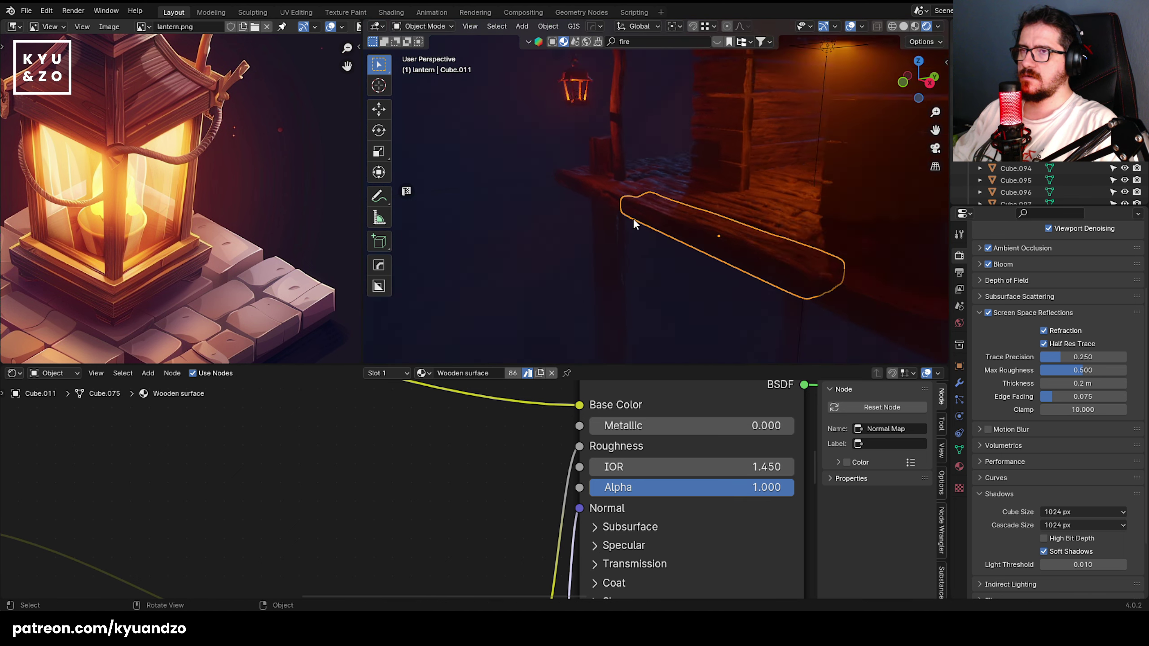
scroll(587, 217, down, 3)
key(s)
key(d)
key(x)
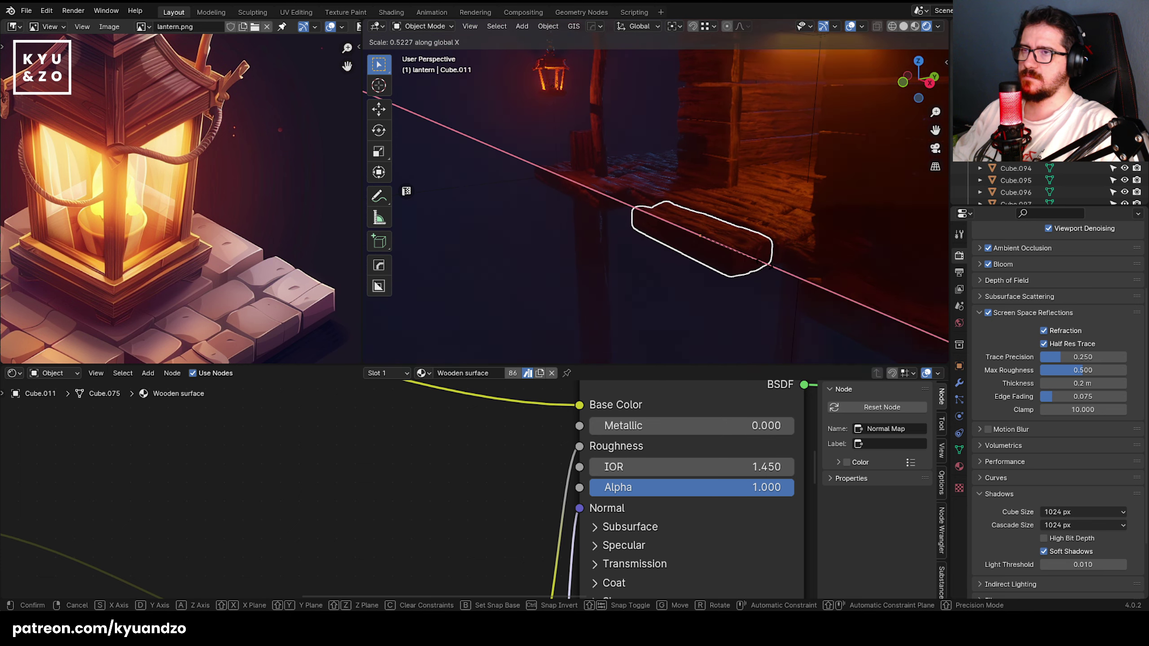
click(803, 287)
key(g)
key(x)
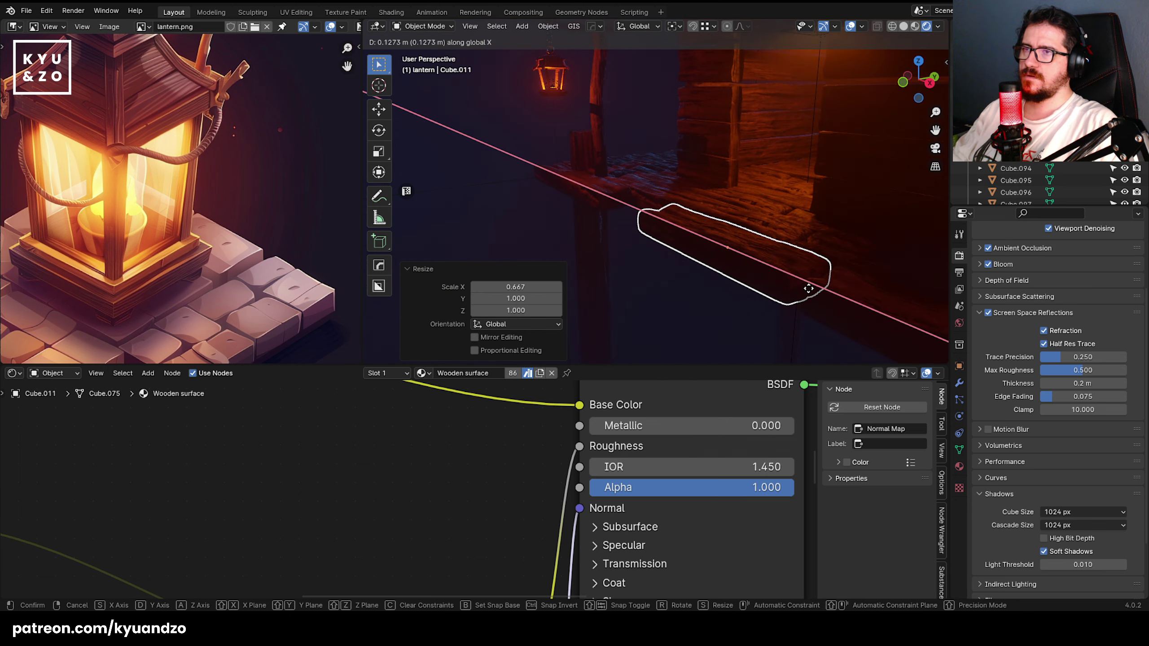
click(808, 288)
- Rotate the shortened front-edge plank 7.69° around the global X axis
key(r)
key(s)
key(d)
key(s)
click(821, 254)
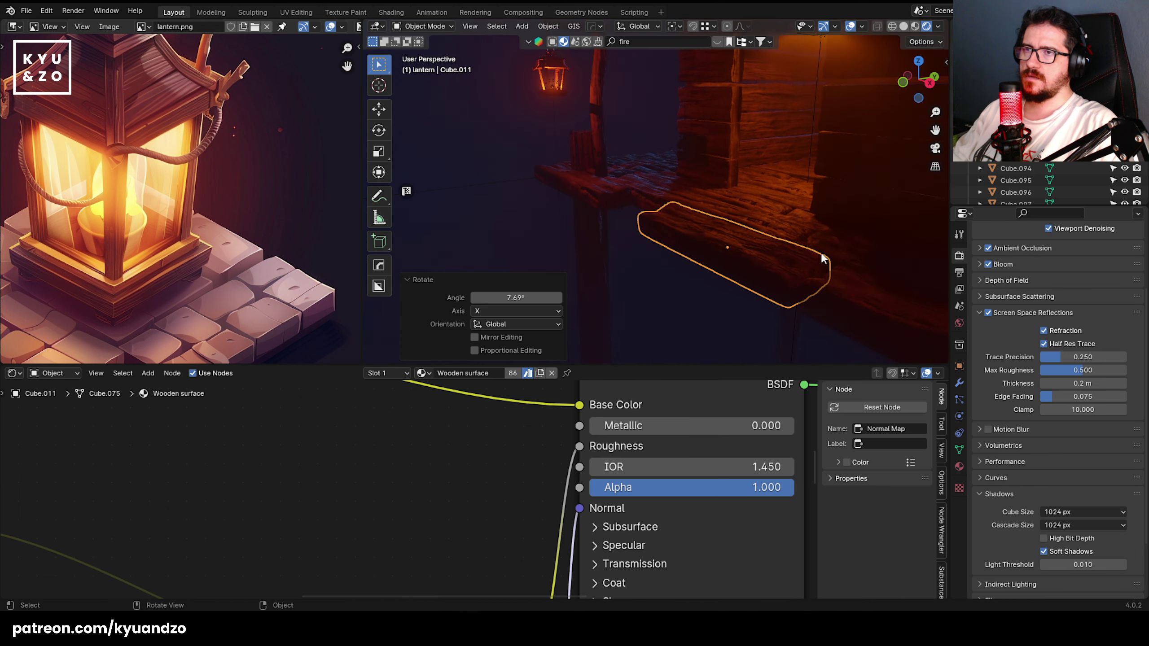
key(r)
key(y)
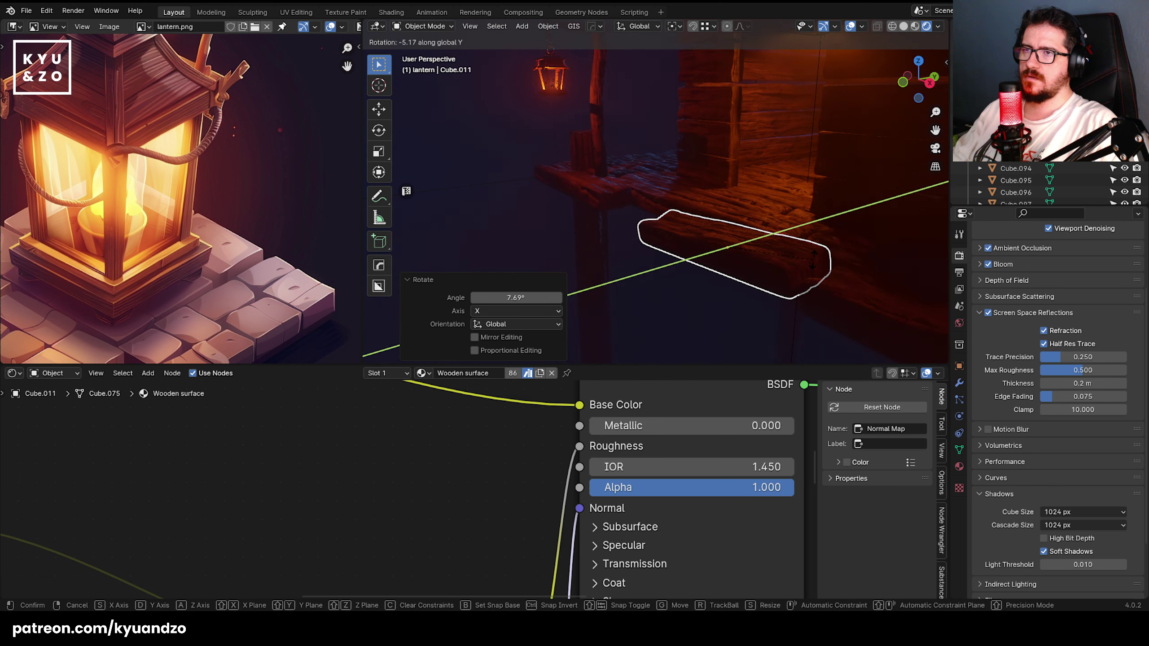
key(Escape)
- Rotate the short plank at the foot of the lantern post about 6.3° around the global Y axis
click(792, 212)
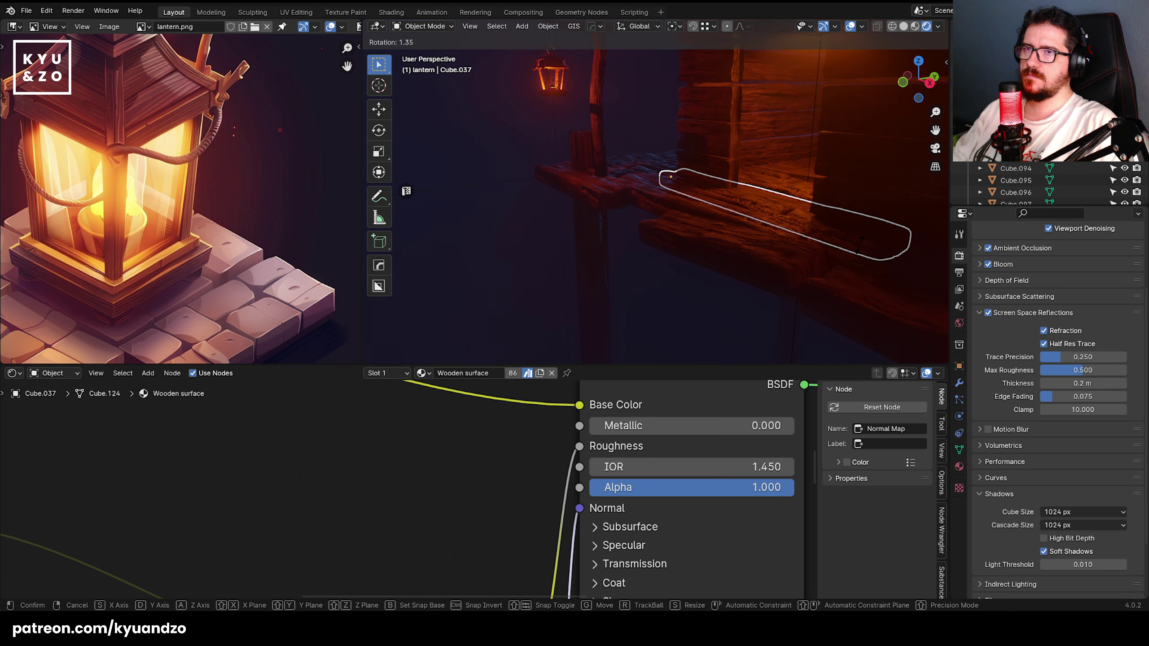
click(674, 173)
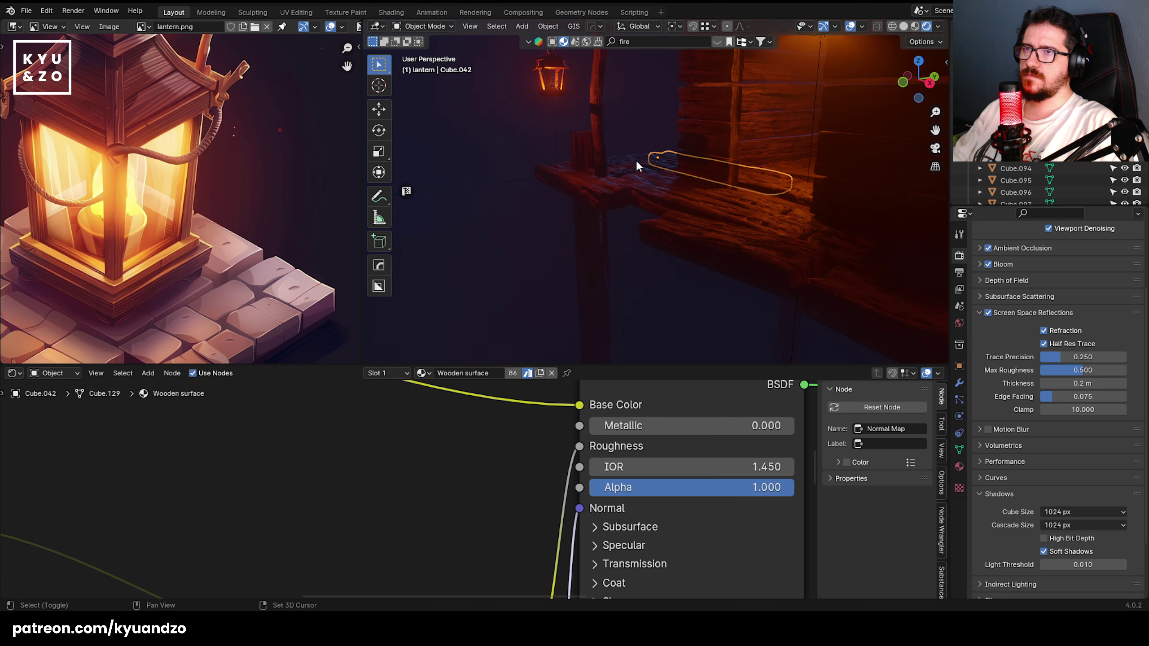
shift+middle_drag(636, 161, 654, 201)
scroll(653, 202, up, 2)
click(647, 196)
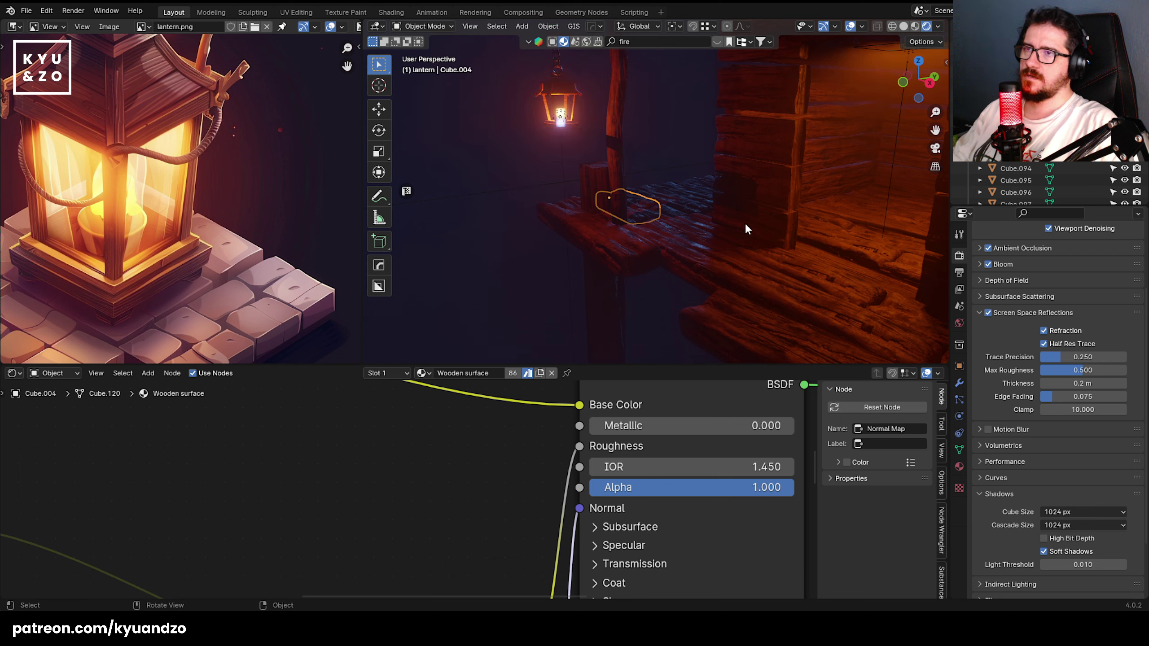
key(r)
key(r)
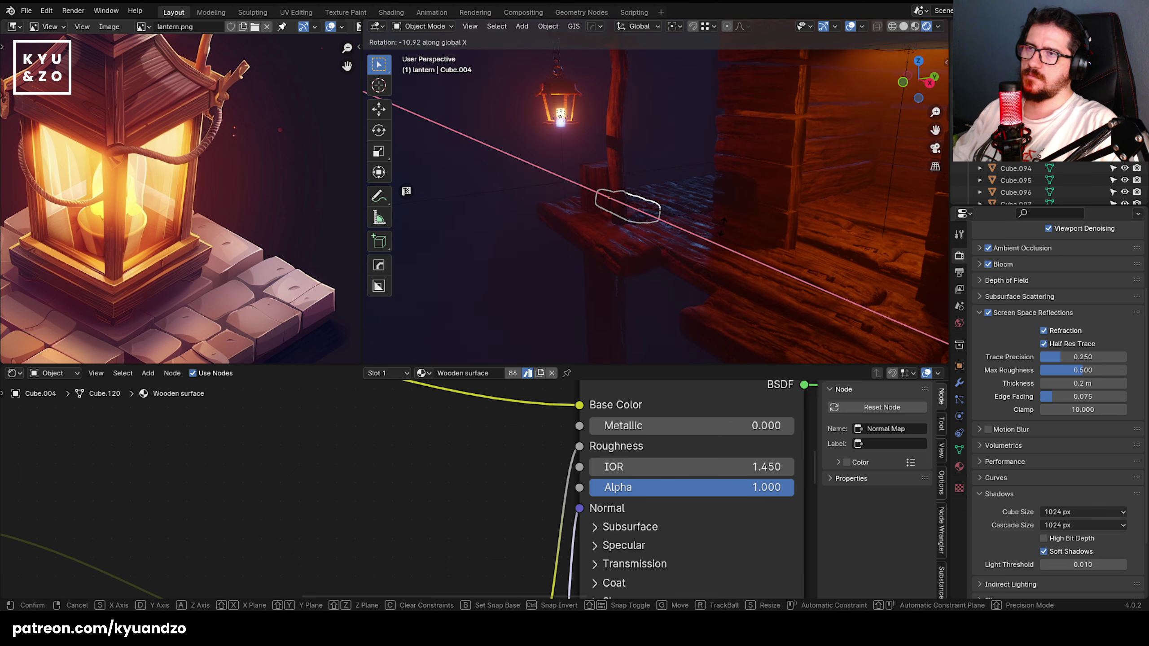
key(y)
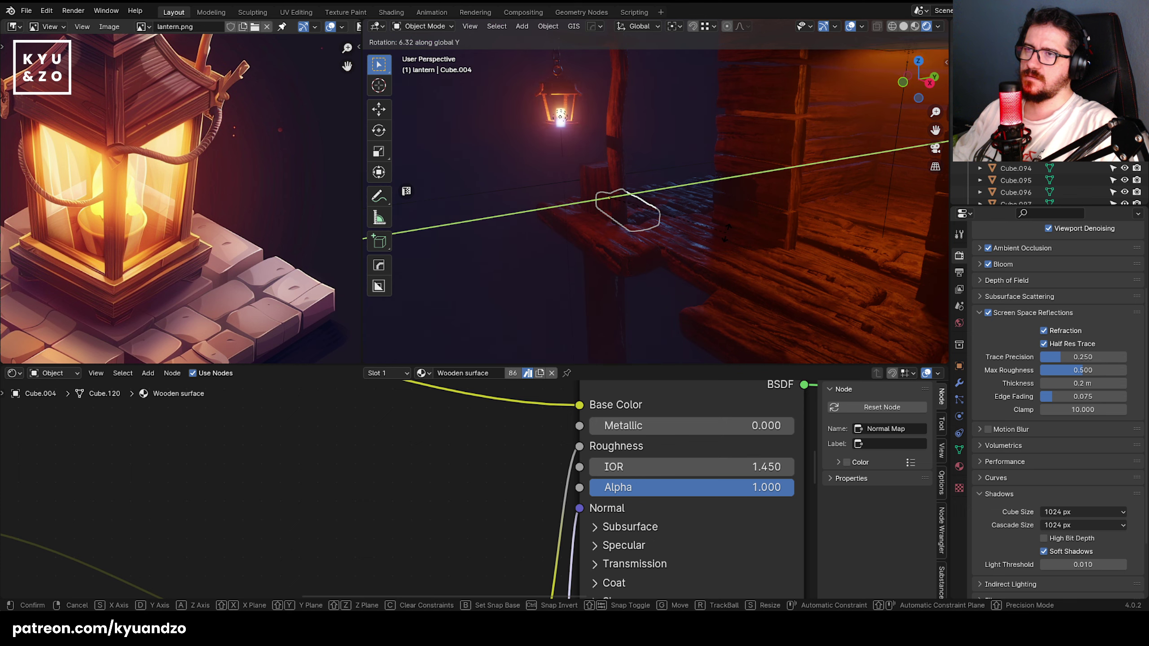
click(727, 233)
- Scale the deck plank just behind the lantern post to about 0.74 along X and move it slightly along Y
click(678, 198)
middle_drag(678, 198, 795, 253)
key(s)
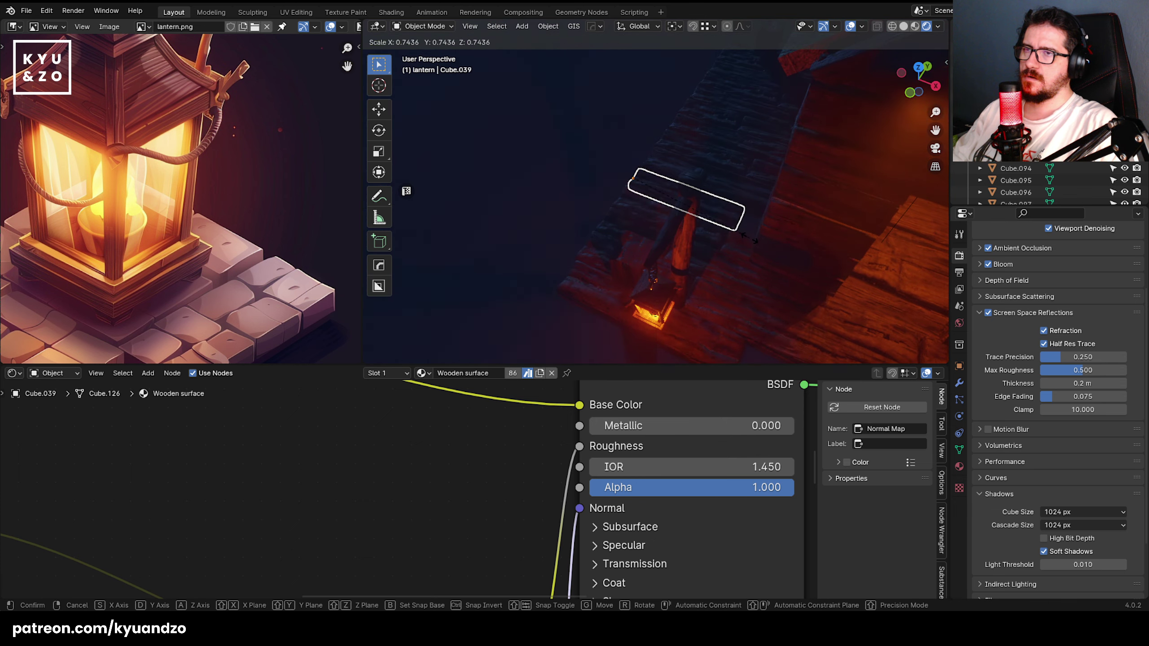
key(x)
click(755, 238)
key(g)
key(y)
click(769, 244)
- Scale the plank beside the hut's roof corner to about 0.7 along its local X axis and move it about 0.246 m along global X
click(587, 270)
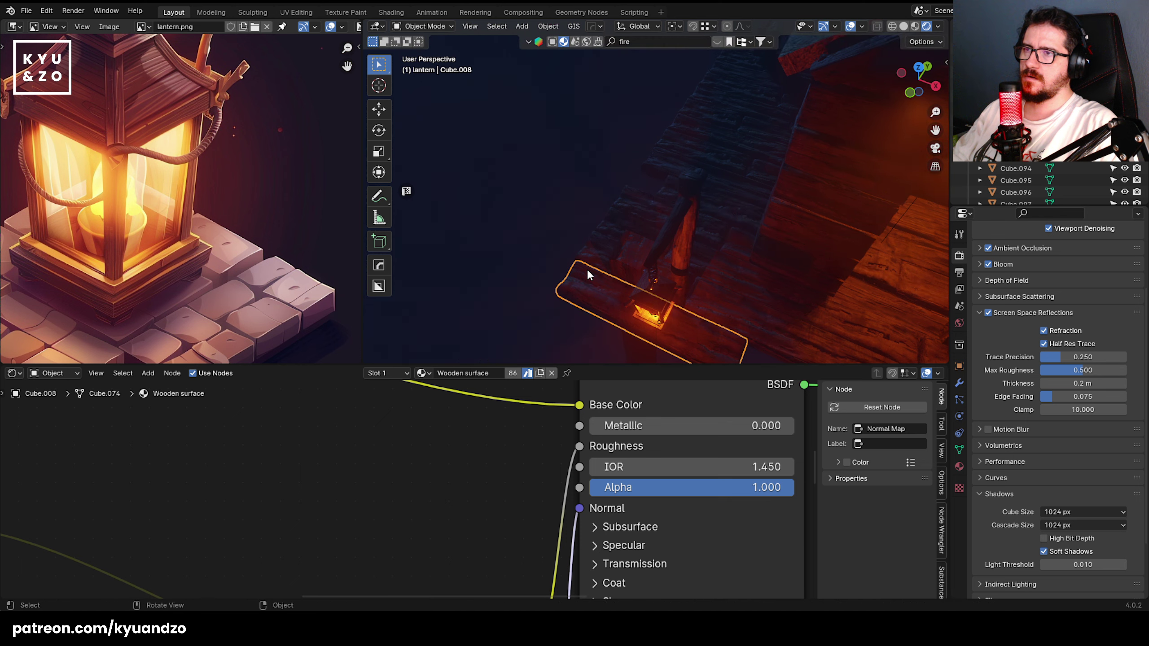
shift+middle_drag(716, 98, 647, 229)
click(647, 229)
key(s)
key(d)
key(d)
key(s)
key(s)
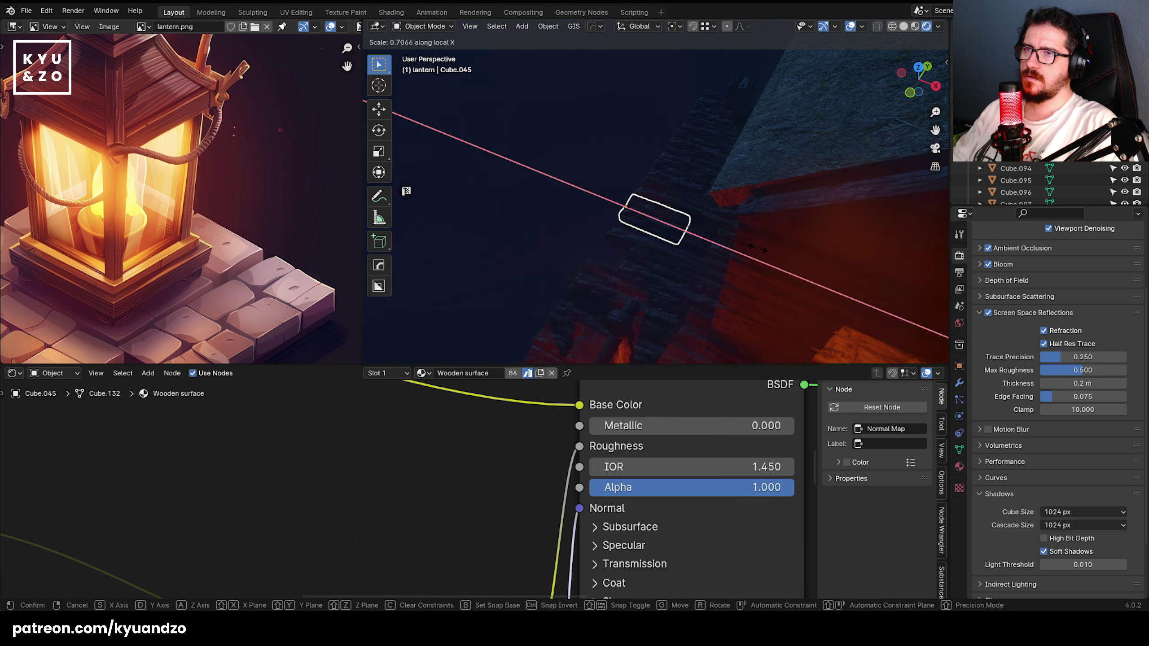
click(738, 241)
key(g)
key(s)
click(775, 253)
- Shorten the next plank farther along the walkway along X and move it about 0.085 m along global Y
shift+middle_drag(663, 175, 655, 219)
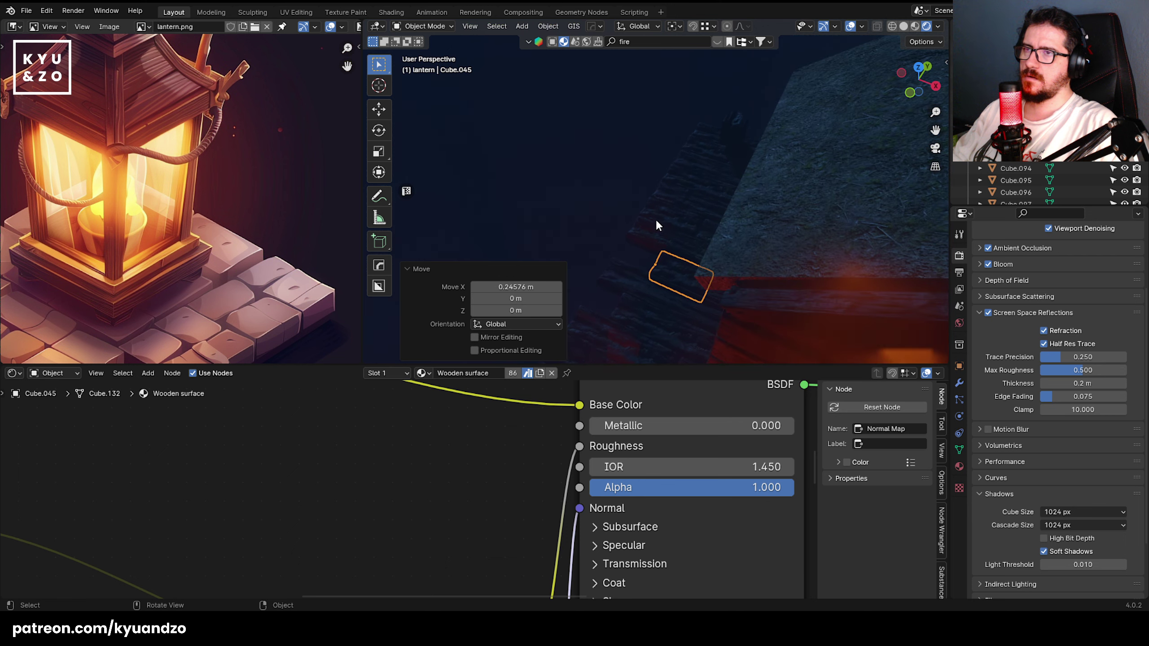
click(683, 210)
key(s)
key(x)
click(734, 222)
key(g)
key(y)
click(762, 230)
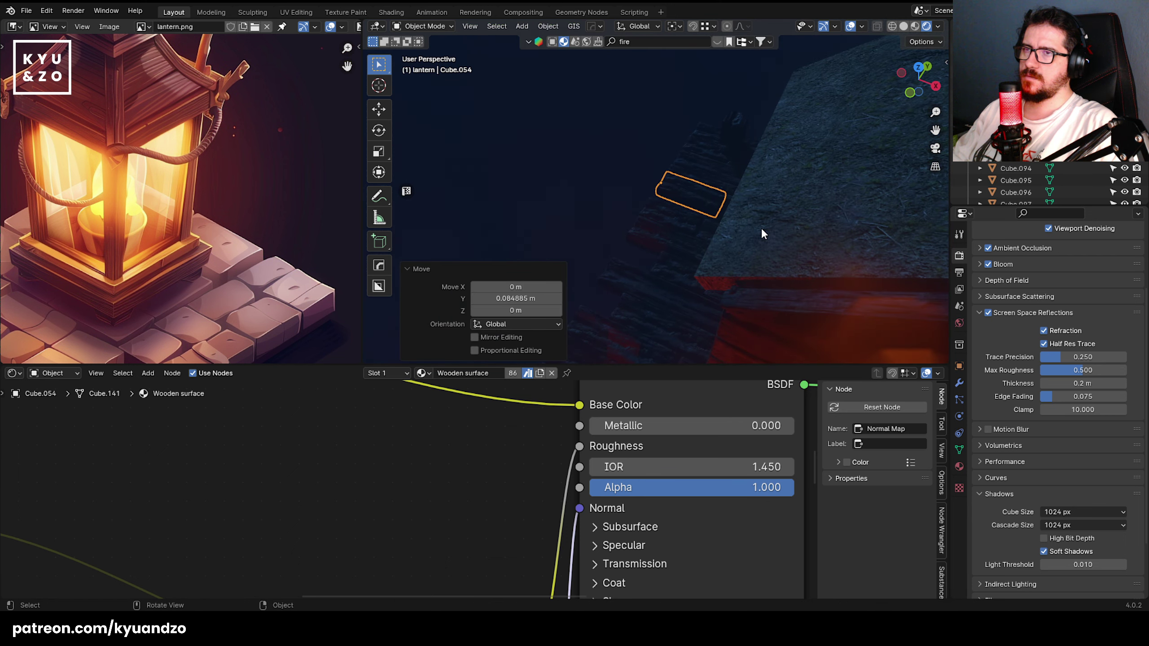
- Shift the newly shortened walkway plank along the global X axis
middle_drag(671, 206, 760, 153)
key(g)
key(y)
key(x)
click(667, 235)
- Lower the protruding plank on the hut's dark side by about 0.042 m along global Z
click(676, 226)
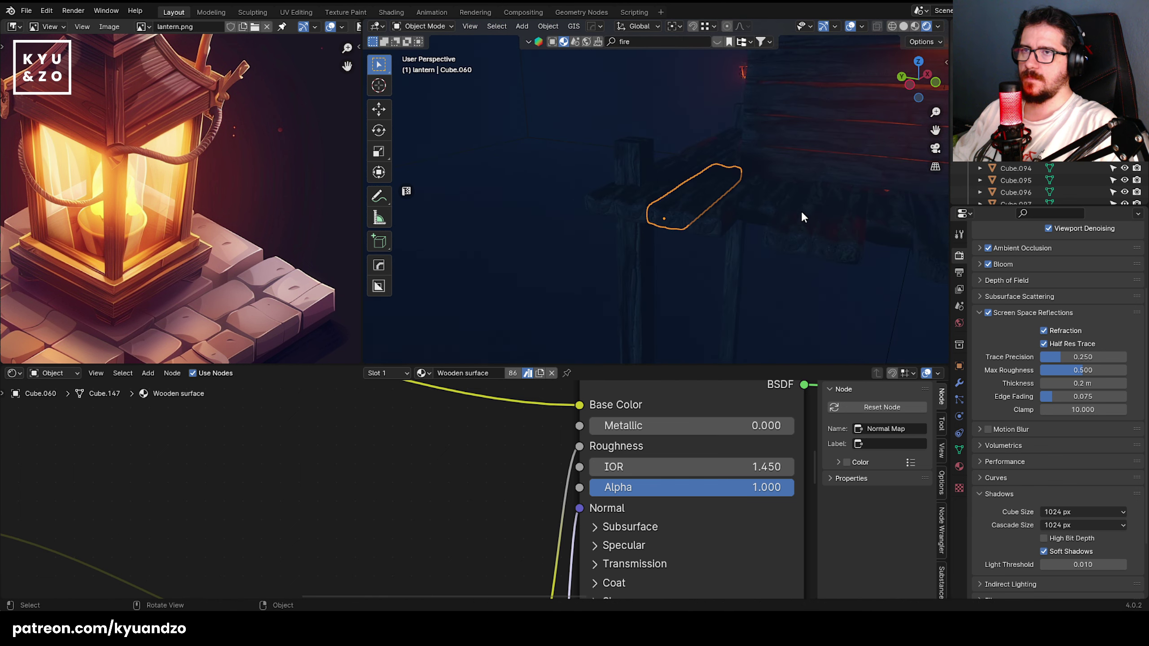
middle_drag(802, 212, 596, 247)
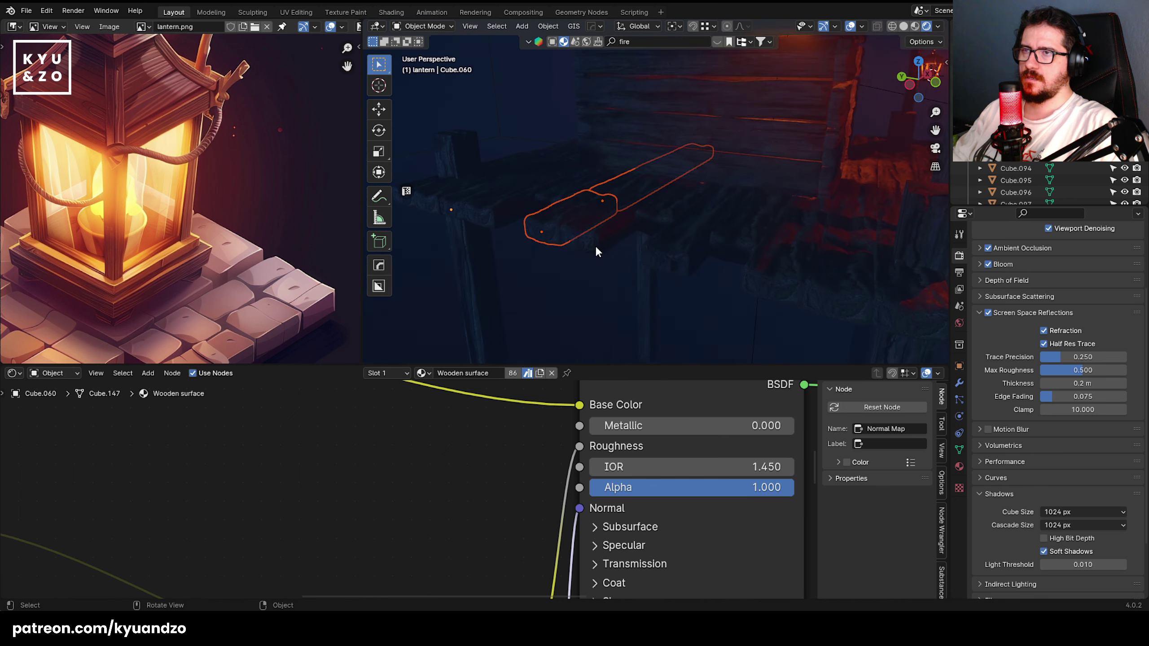
click(557, 214)
key(g)
key(x)
key(y)
key(z)
click(668, 199)
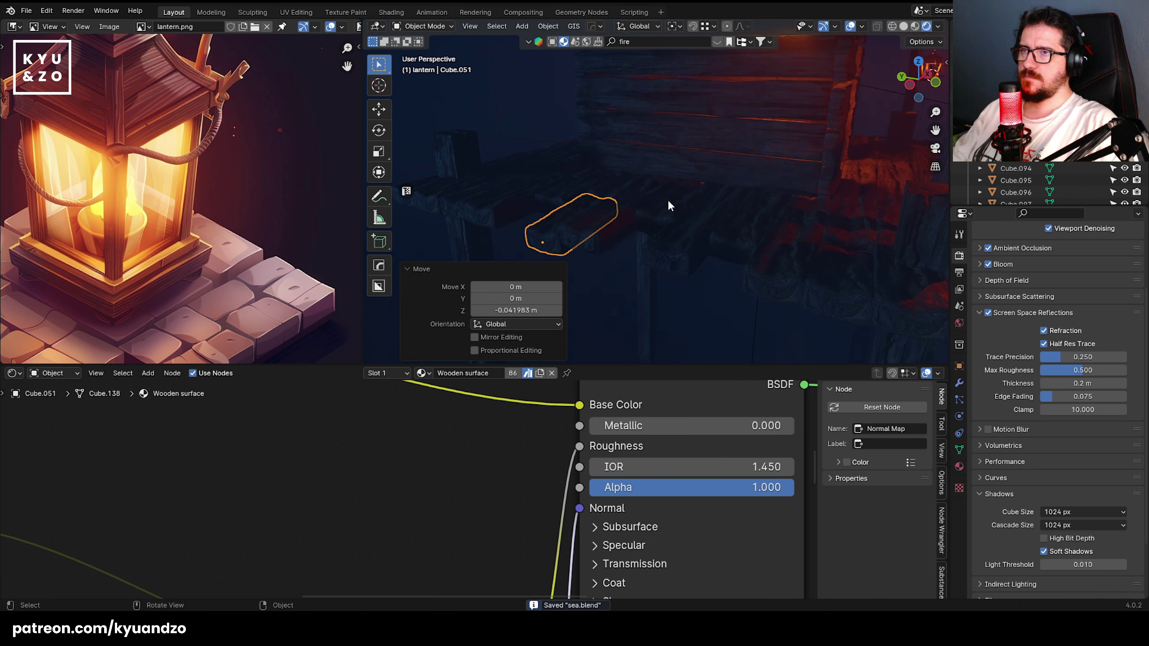
- Lower the short plank above the support post by about 0.049 m along global Z
click(669, 202)
key(g)
key(y)
key(z)
click(765, 224)
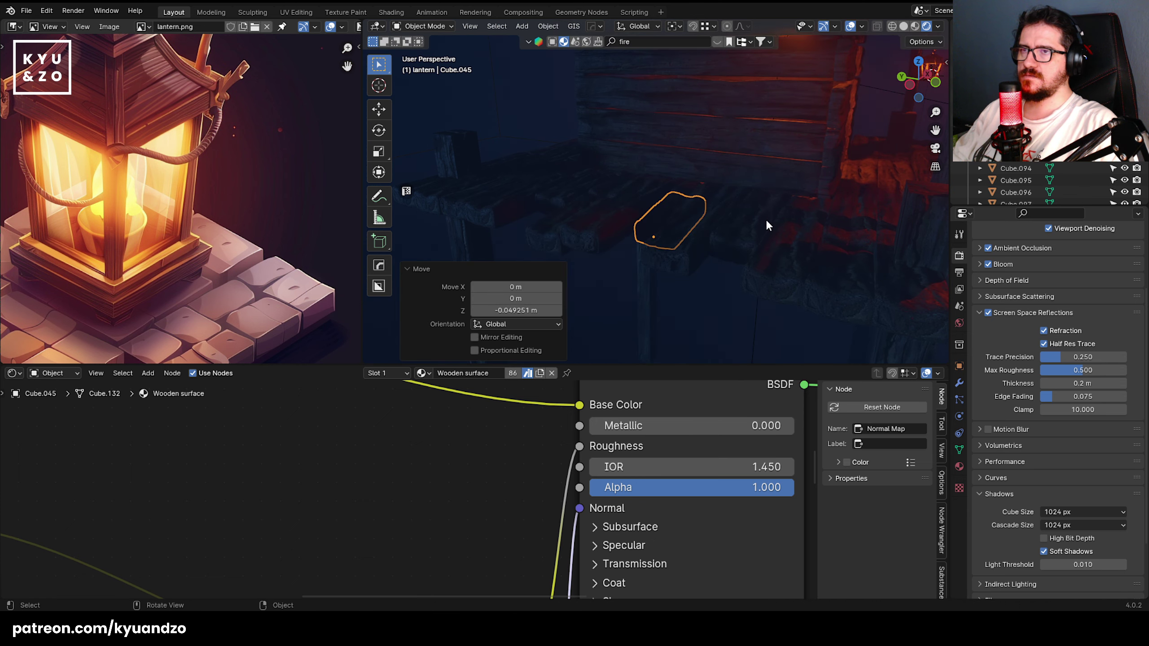
- Rotate the next plank toward the lantern -5.52° around global Y and lower it about 0.075 m along Z
click(768, 222)
key(r)
key(x)
key(y)
click(826, 243)
key(g)
key(z)
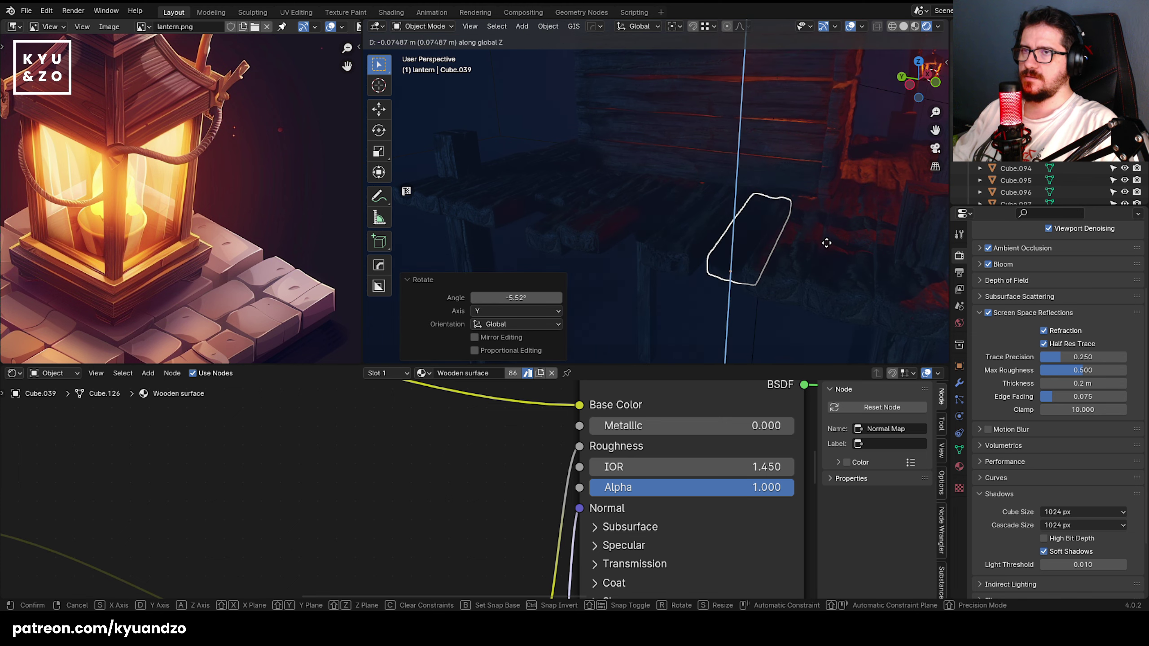
click(826, 235)
- Tilt the following plank near the lantern end around the global Y axis and adjust its height along Z
click(858, 267)
middle_drag(898, 272, 587, 217)
key(r)
key(x)
key(y)
click(786, 200)
key(g)
key(z)
click(787, 220)
- Rotate the long plank running from the lantern post toward the doorway 2.92° around global Y, and deselect it
click(590, 222)
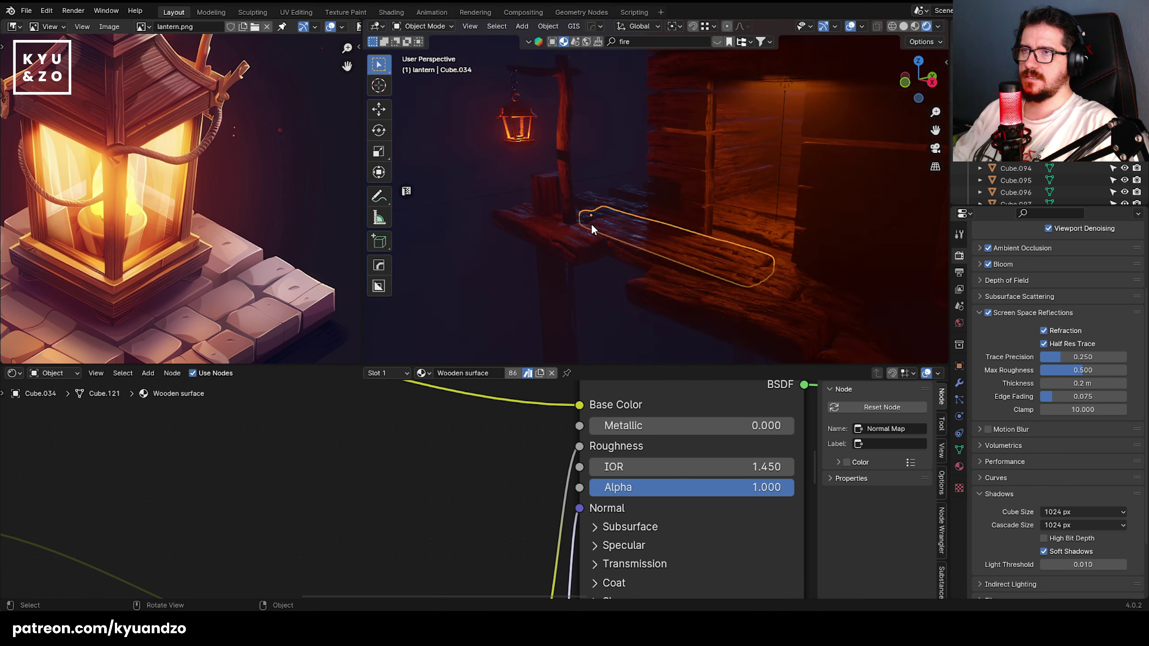
scroll(590, 223, up, 2)
key(r)
key(y)
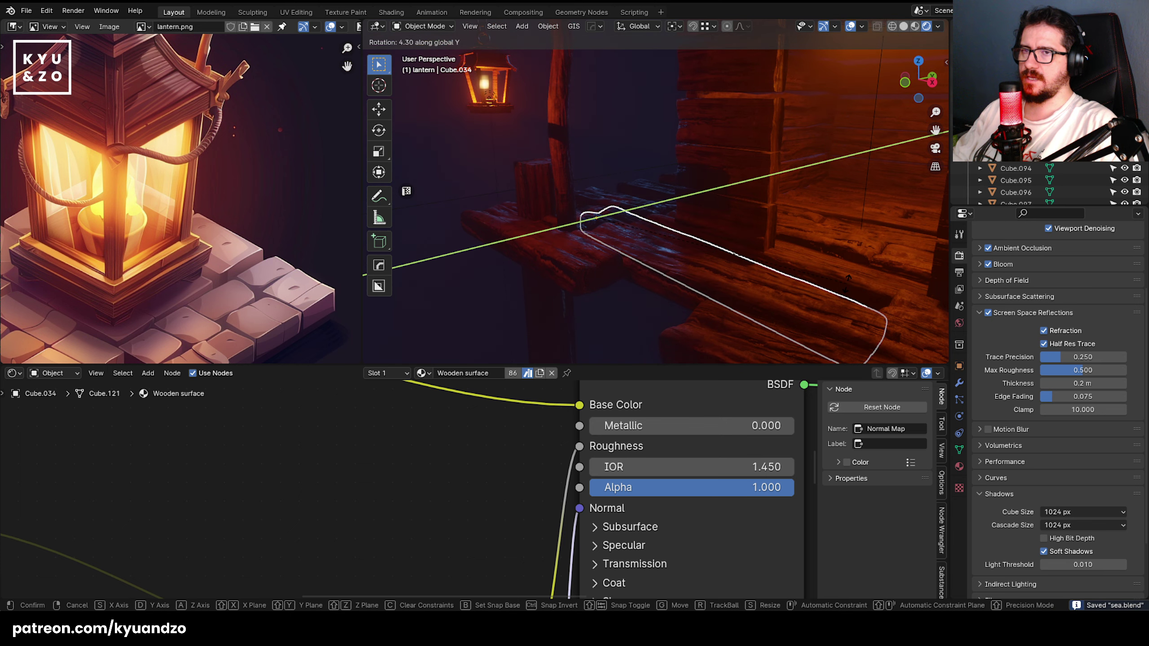
click(837, 267)
scroll(824, 259, down, 3)
click(379, 241)
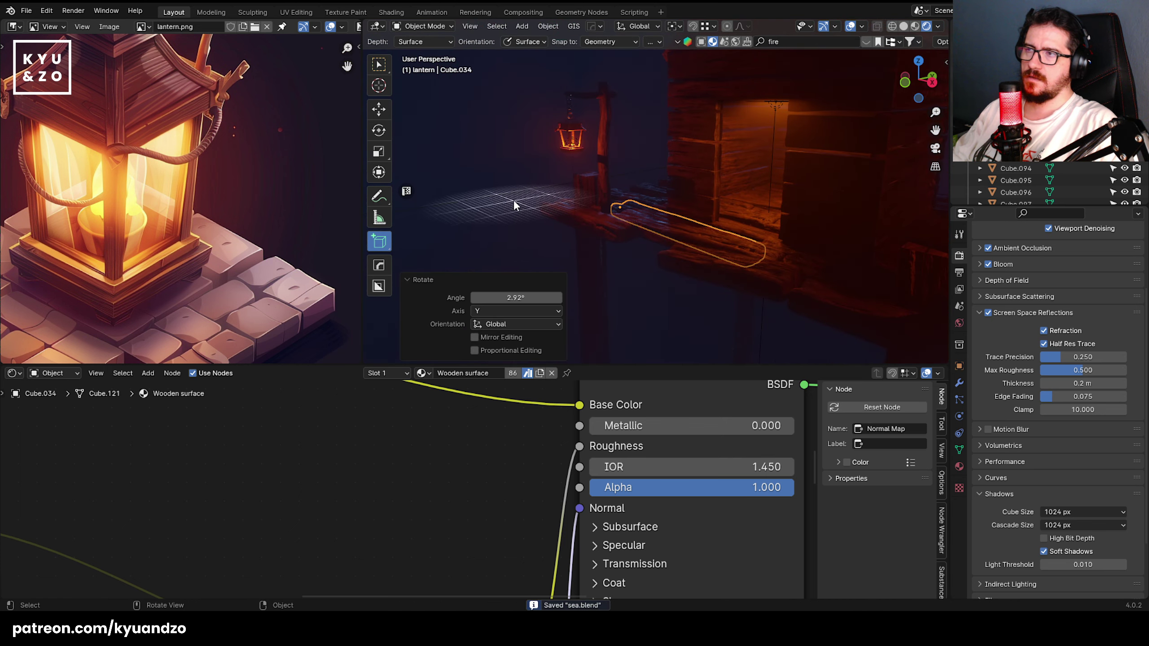
click(385, 68)
click(514, 177)
- Select the shortened outermost plank at the deck's front edge below the doorway
scroll(616, 249, down, 3)
shift+middle_drag(616, 249, 678, 250)
click(610, 241)
scroll(679, 250, up, 4)
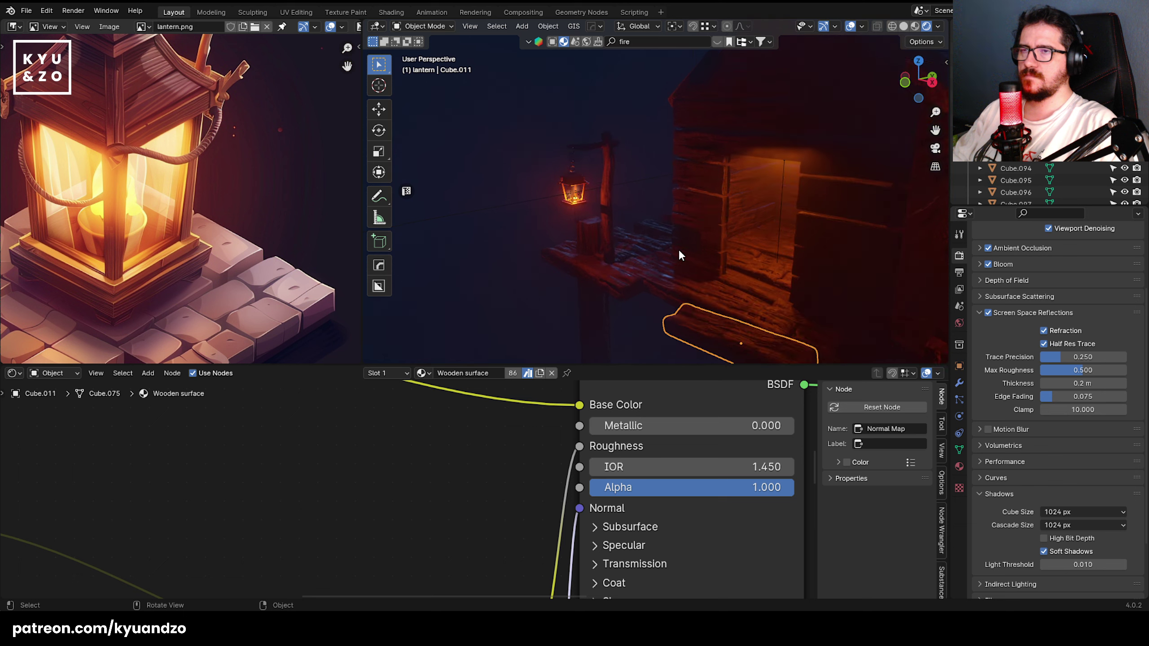
- Inspect the hut's front wall and save the scene file
click(730, 177)
scroll(729, 185, up, 2)
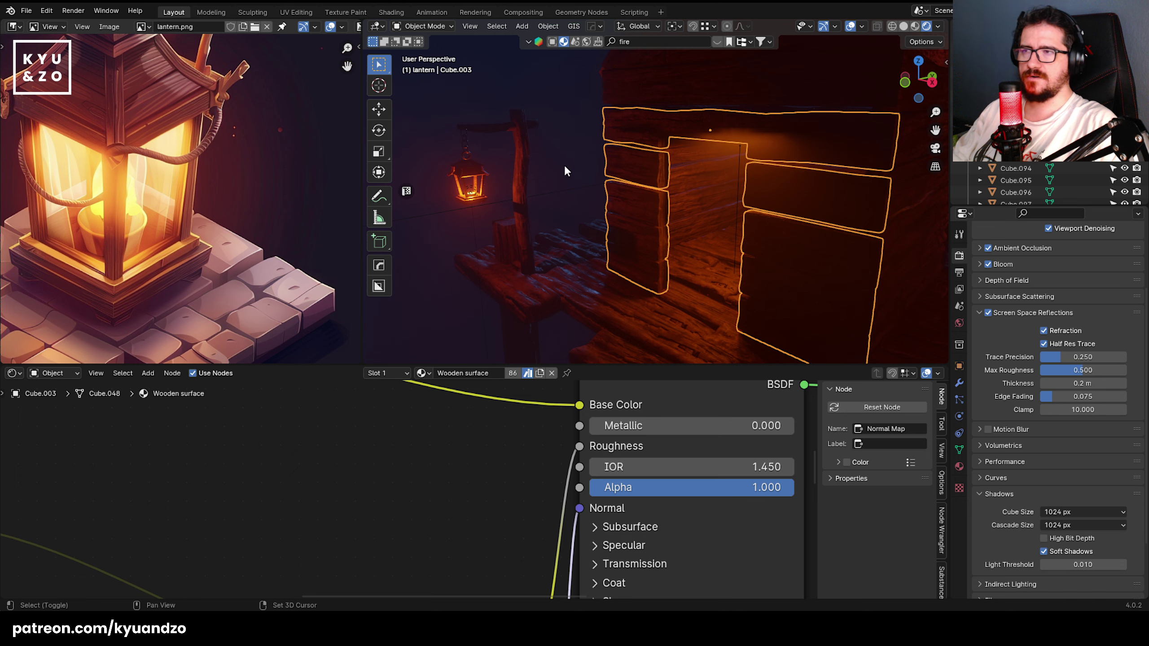
key(ctrl+s)
- Tilt the short plank at the deck's outer edge about -11 degrees around Y and lower it about 0.066 m
click(573, 249)
middle_drag(569, 256, 710, 232)
click(710, 232)
click(568, 214)
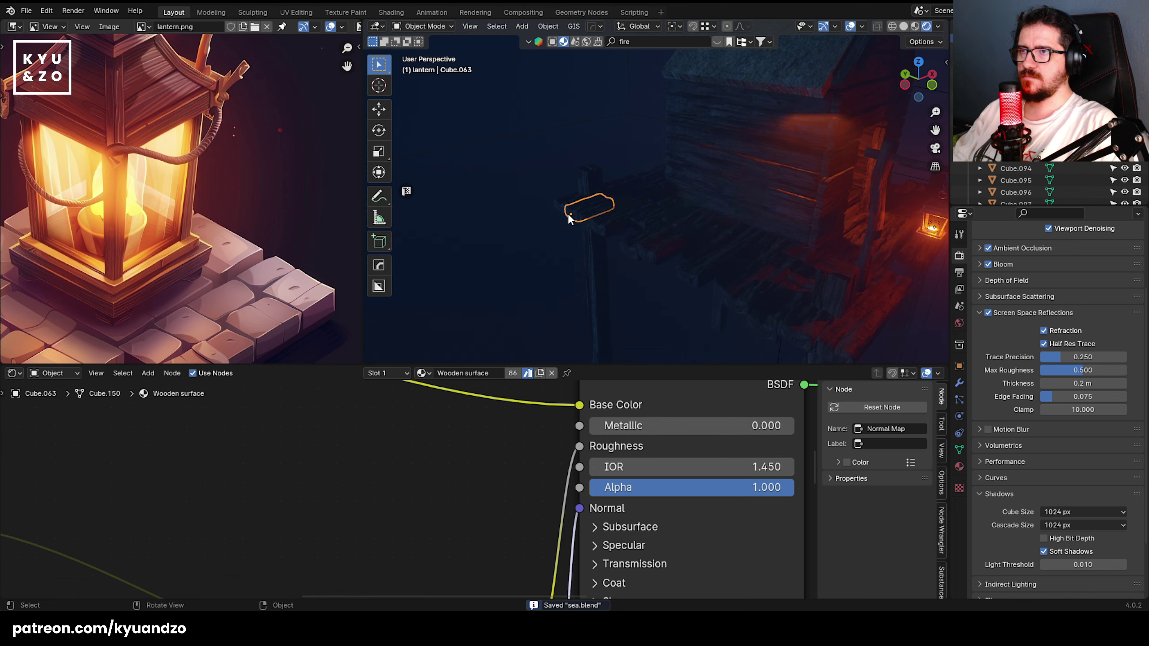
middle_drag(567, 214, 708, 220)
key(r)
key(y)
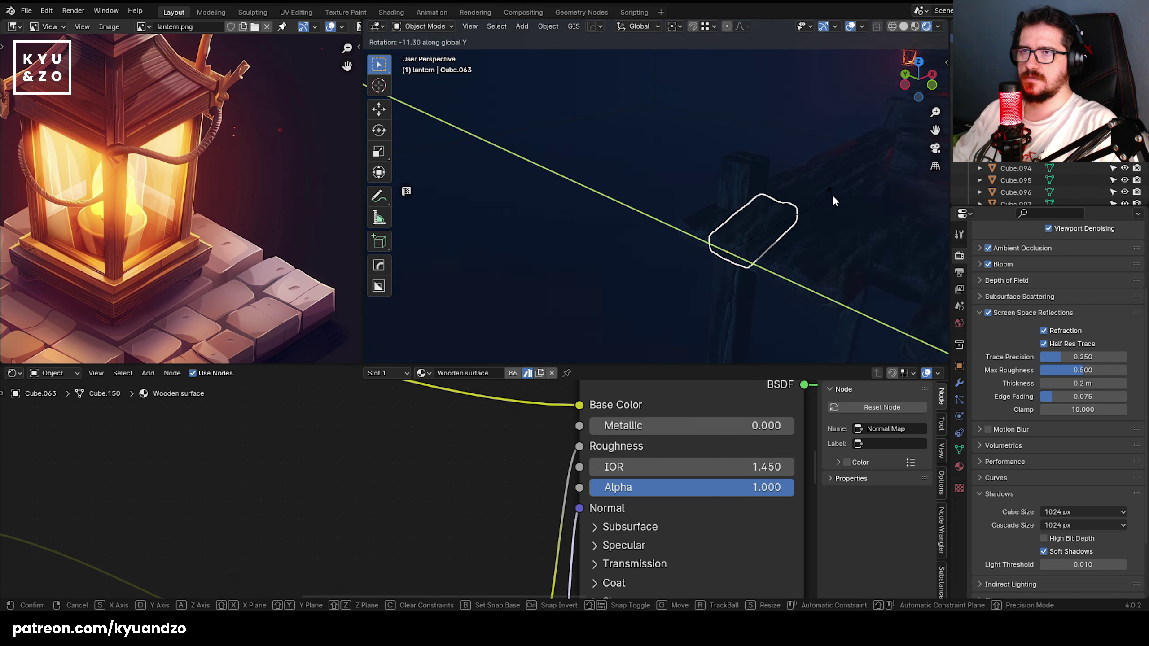
click(834, 198)
key(g)
key(z)
click(832, 211)
- Refine the same plank's tilt around the Y axis and raise it about 0.013 m
middle_drag(832, 211, 680, 175)
key(r)
key(x)
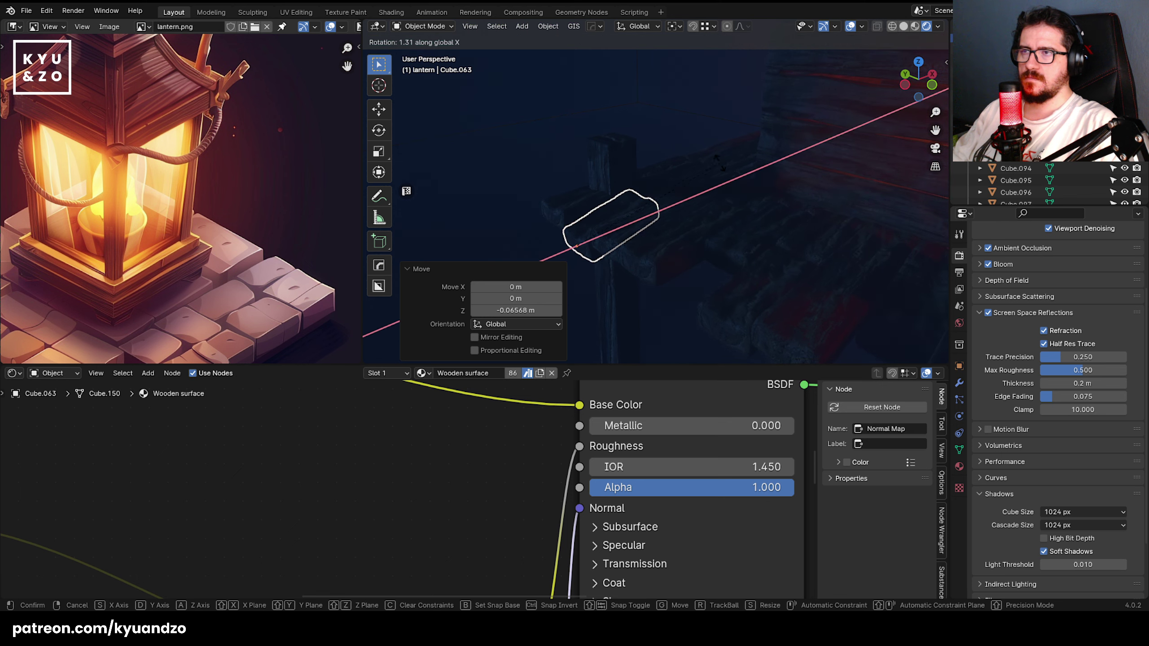
key(z)
key(y)
click(719, 172)
key(g)
key(z)
click(716, 168)
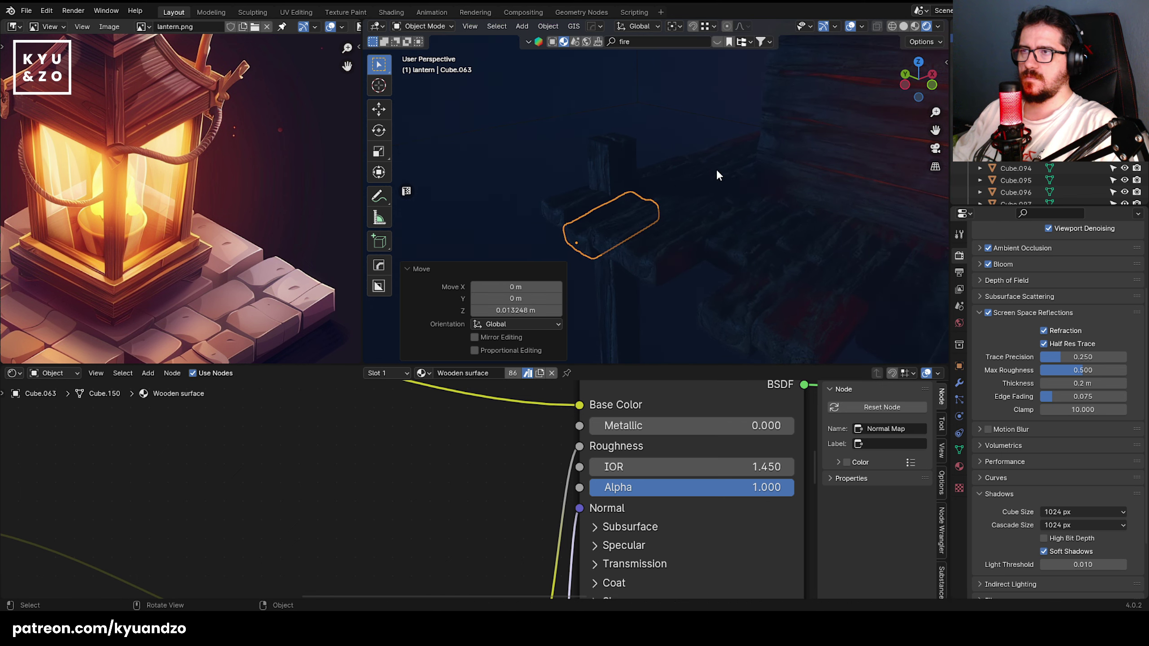
- Delete one wooden plank from the deck's edge
scroll(710, 168, down, 4)
middle_drag(709, 167, 686, 179)
click(637, 191)
key(x)
click(683, 209)
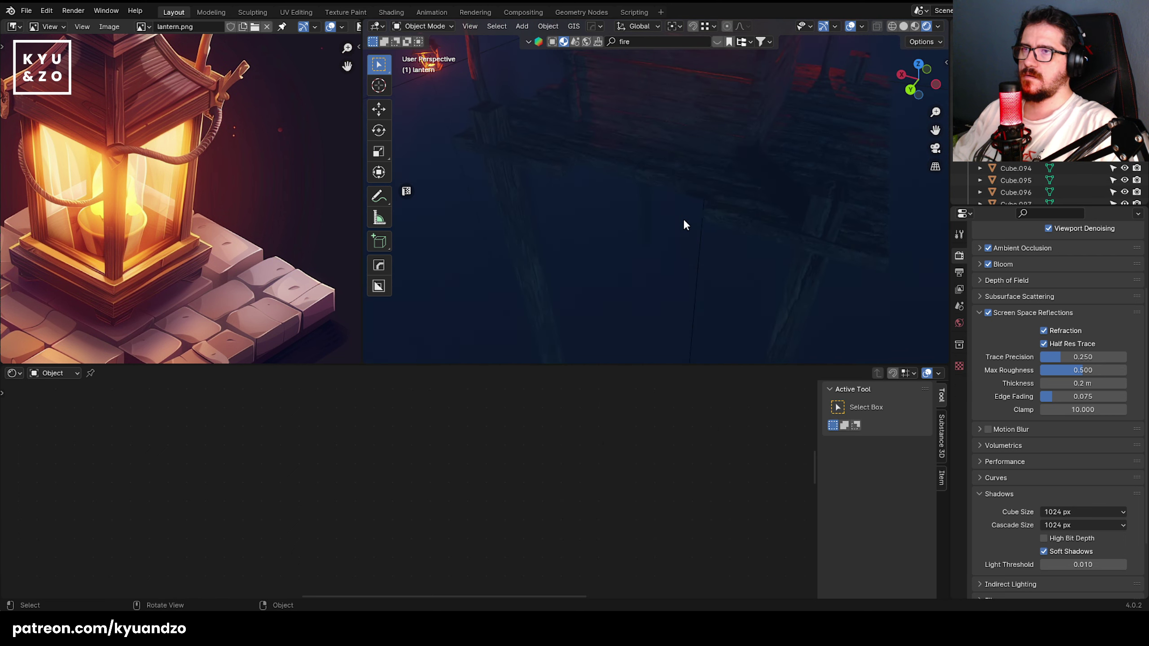
- Tilt the long plank at the deck's edge about 4.6 degrees around the Y axis
middle_drag(683, 218, 671, 202)
click(814, 203)
key(r)
key(x)
key(y)
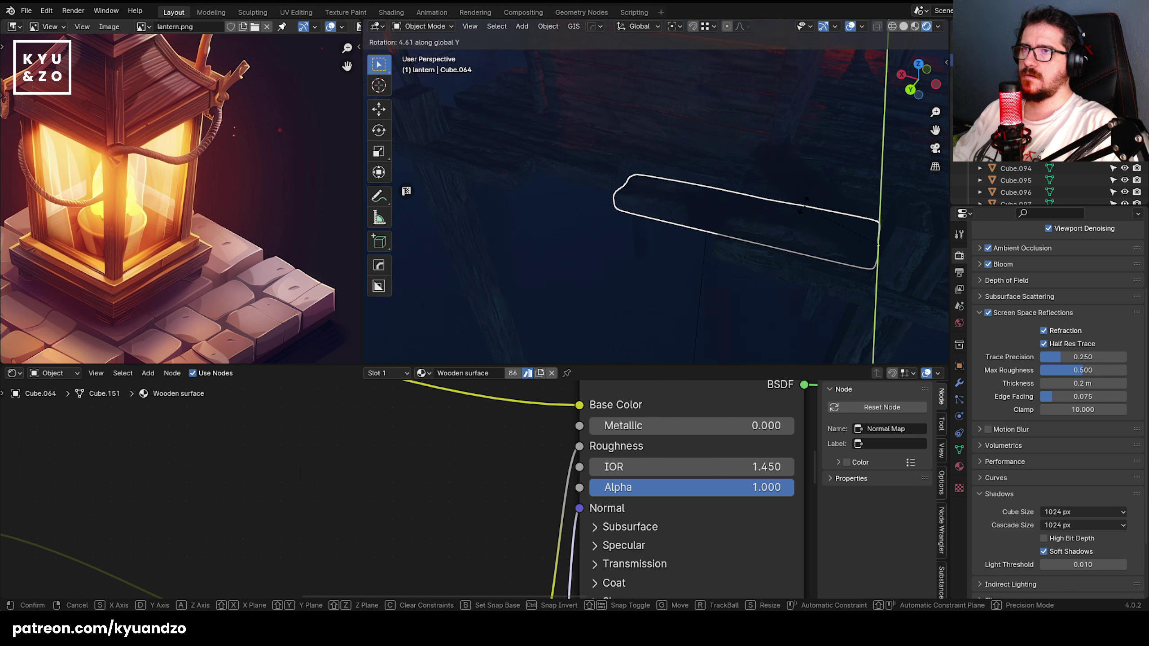
click(802, 204)
- Tilt the neighbouring shorter plank about -6 degrees around Y, lower it about 0.063 m and save the file
click(719, 175)
key(r)
key(d)
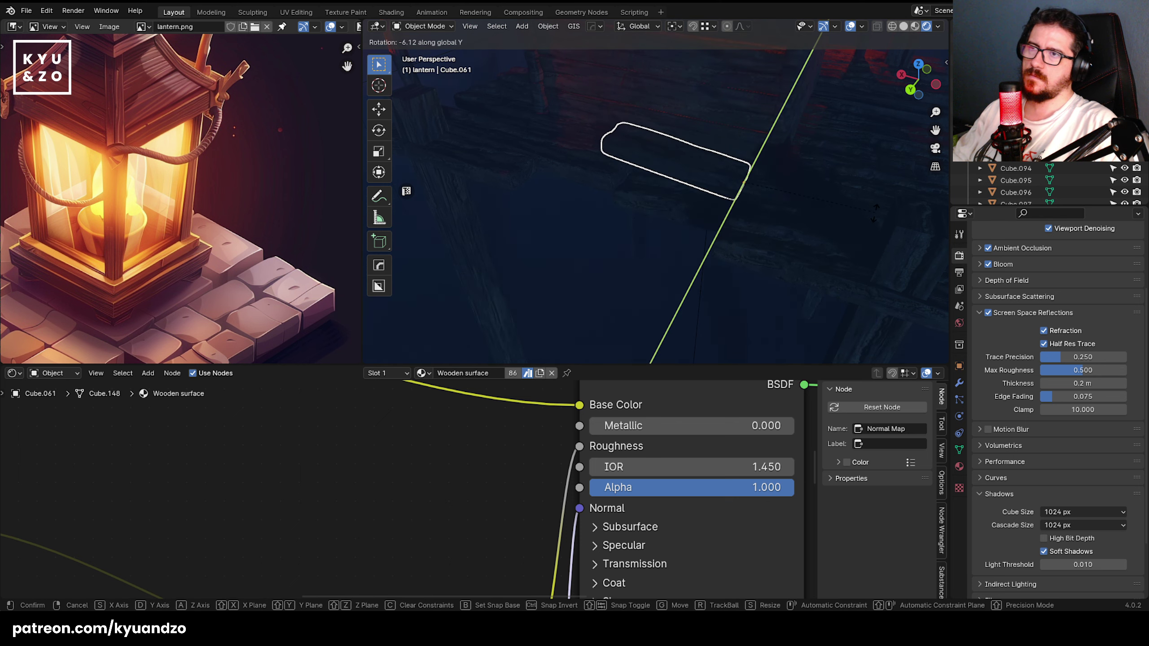
click(872, 217)
key(g)
key(a)
click(872, 228)
scroll(597, 196, down, 2)
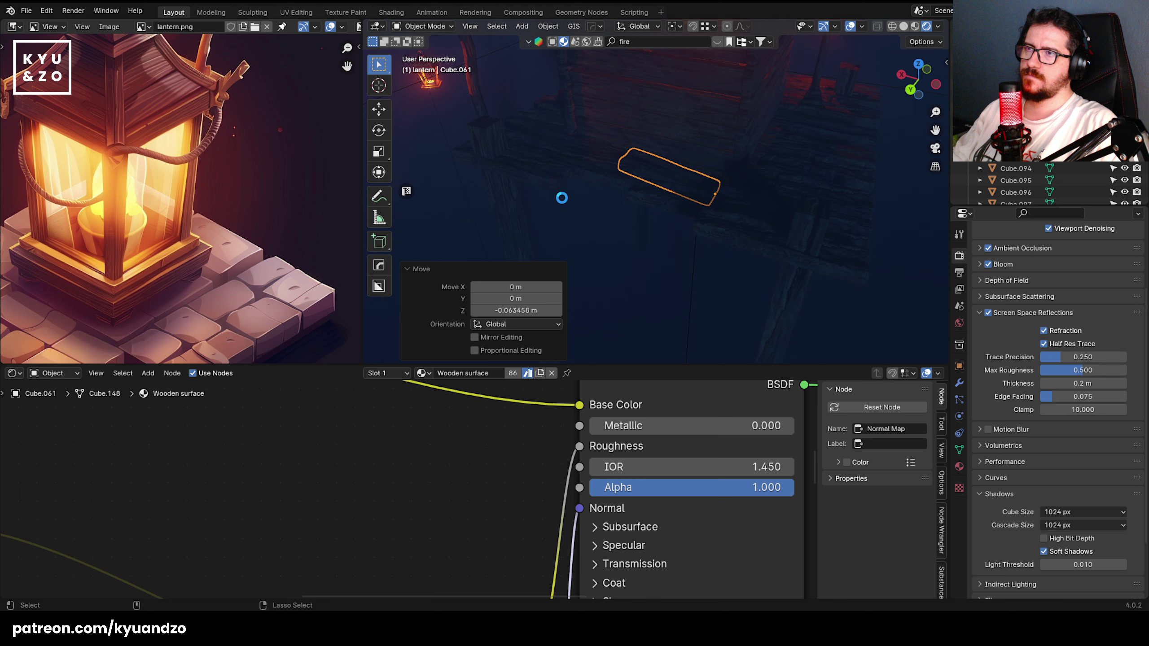
key(ctrl+s)
- Tilt the plank on the deck's other side, near the lantern, about -6 degrees around Y and shift it vertically
middle_drag(561, 197, 774, 171)
click(770, 196)
key(r)
key(s)
key(d)
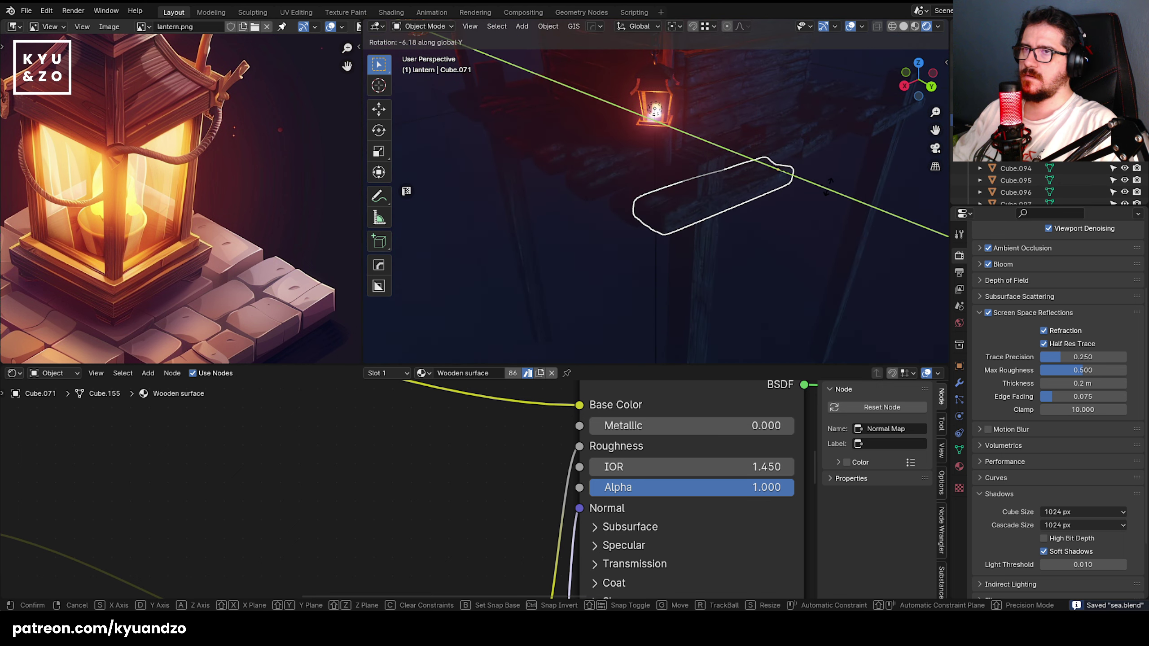
click(825, 193)
key(g)
key(a)
click(825, 203)
- Review the hut and deck planks from several angles and save the scene file
middle_drag(823, 200, 794, 218)
middle_drag(545, 245, 577, 210)
click(665, 211)
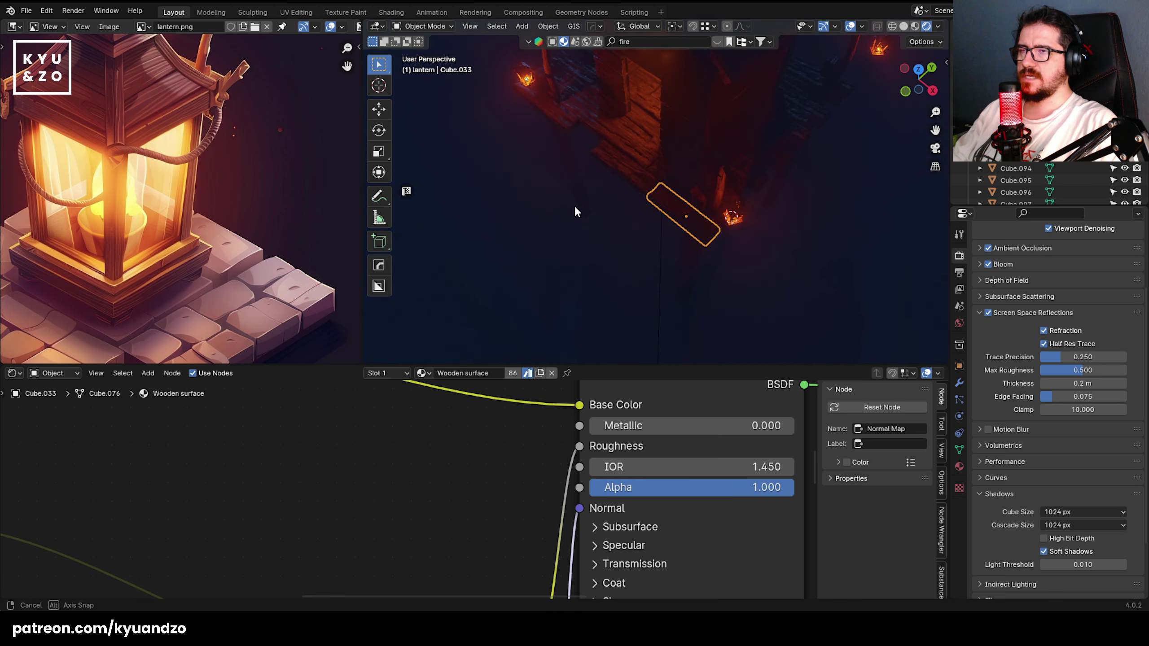
scroll(687, 251, down, 3)
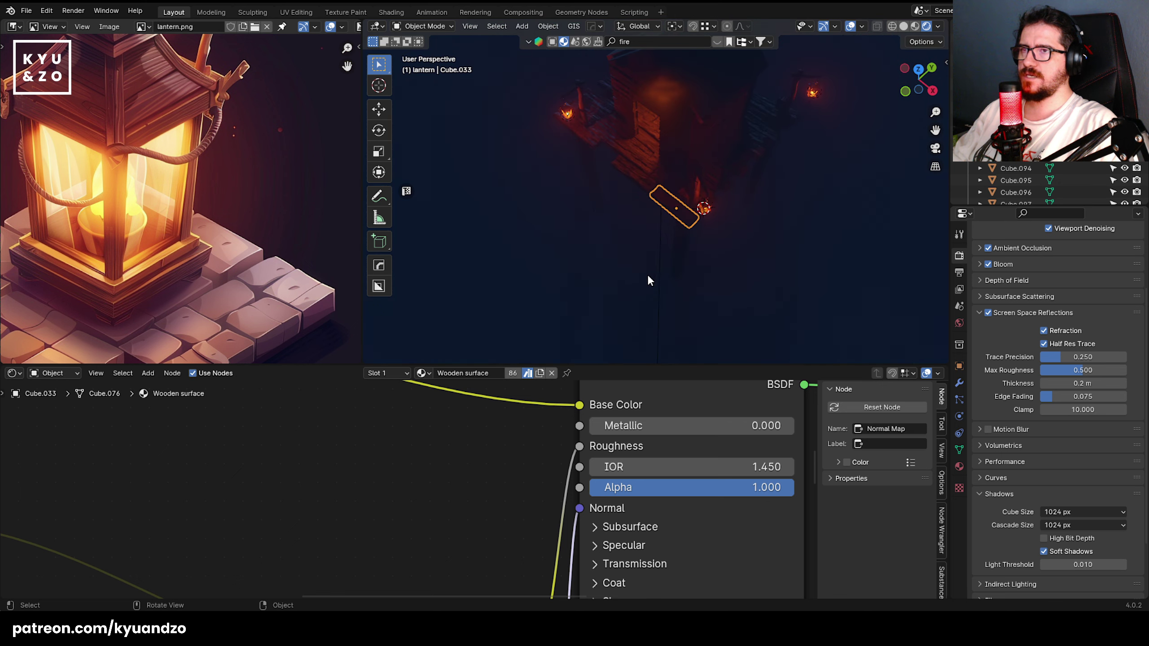
middle_drag(551, 185, 603, 210)
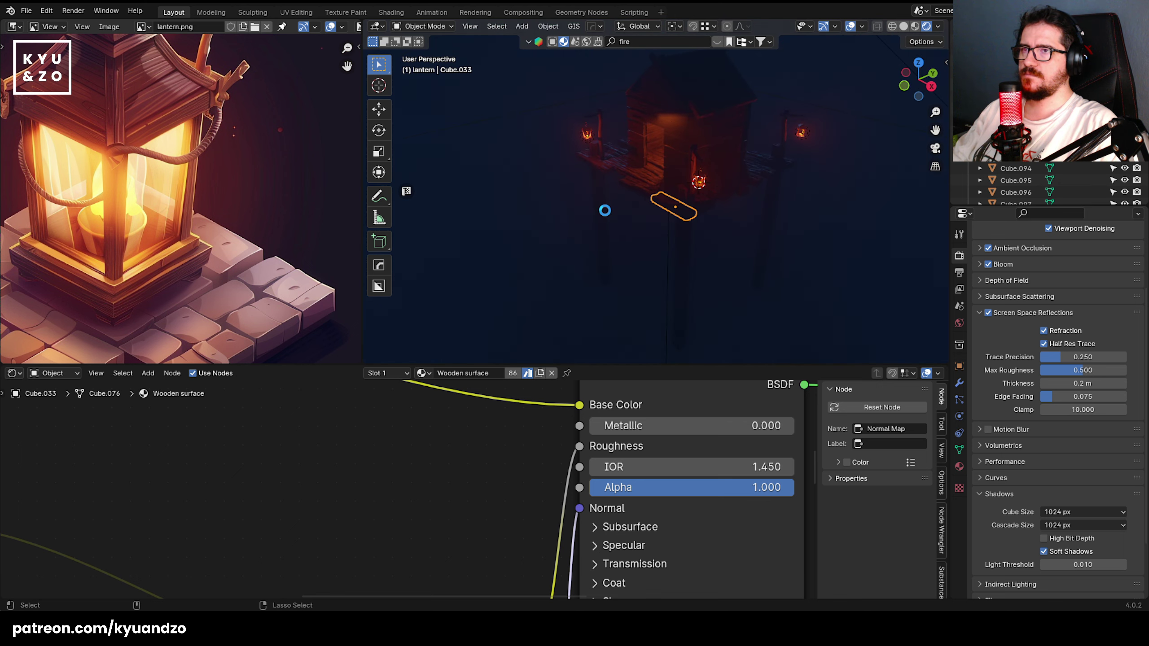
key(ctrl+s)
- Search the online material library for "fish net" and display the result thumbnails over the hut's side wall
scroll(632, 239, up, 8)
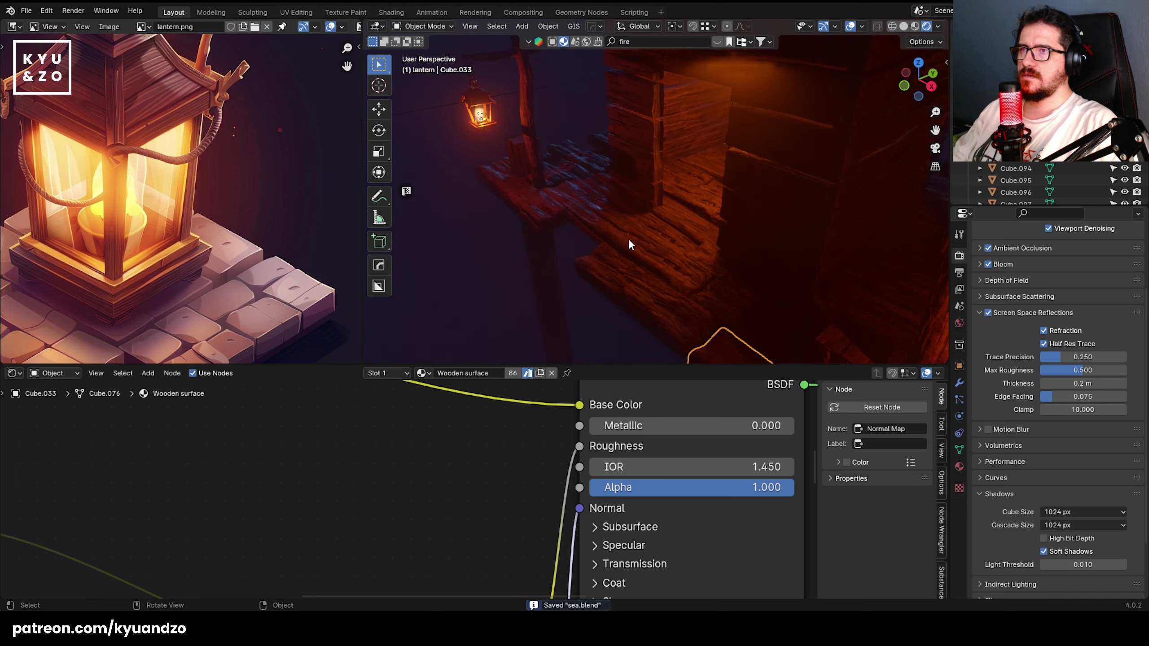
middle_drag(618, 241, 683, 168)
scroll(654, 200, down, 2)
shift+middle_drag(653, 204, 635, 191)
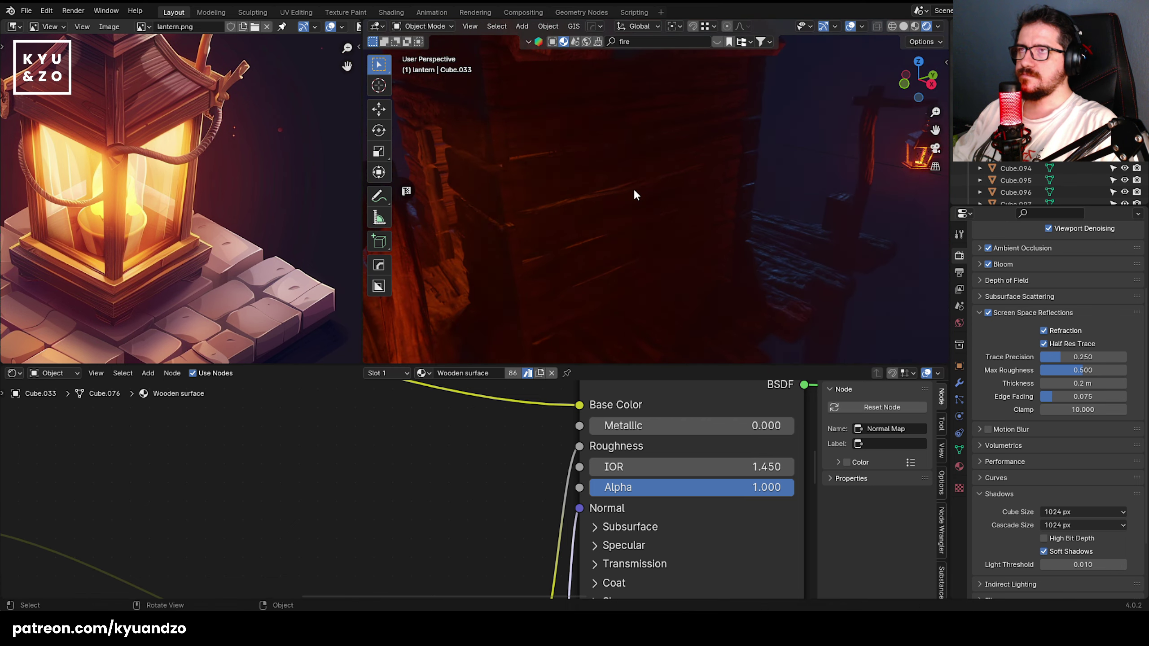
click(629, 42)
text(fish net)
key(Return)
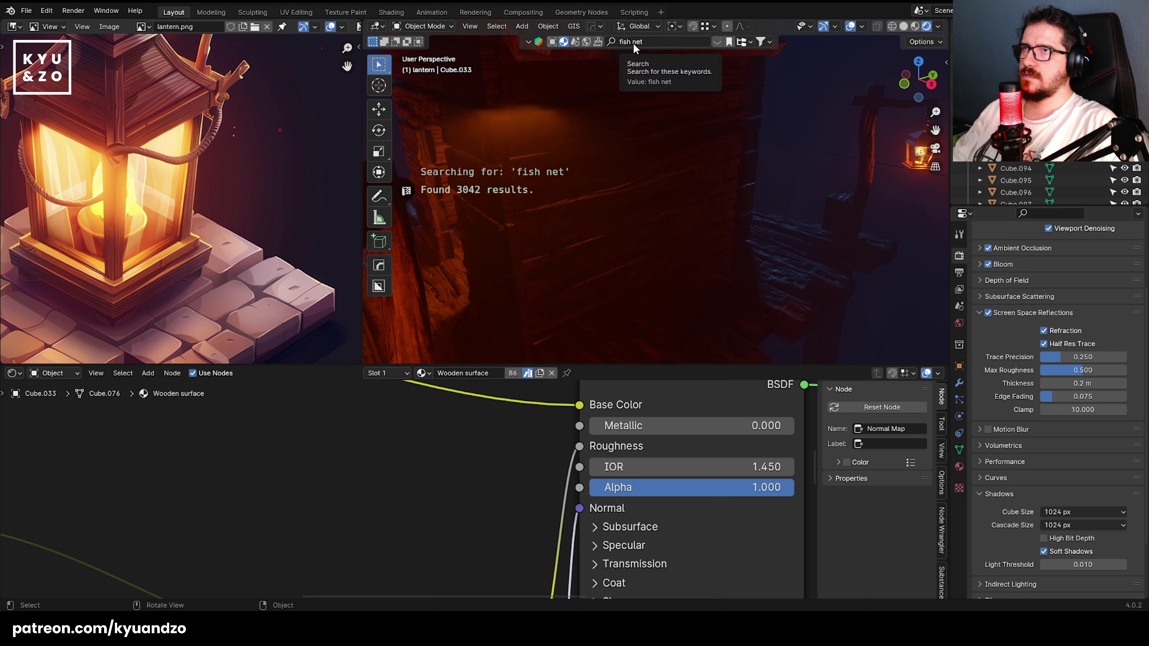
click(529, 42)
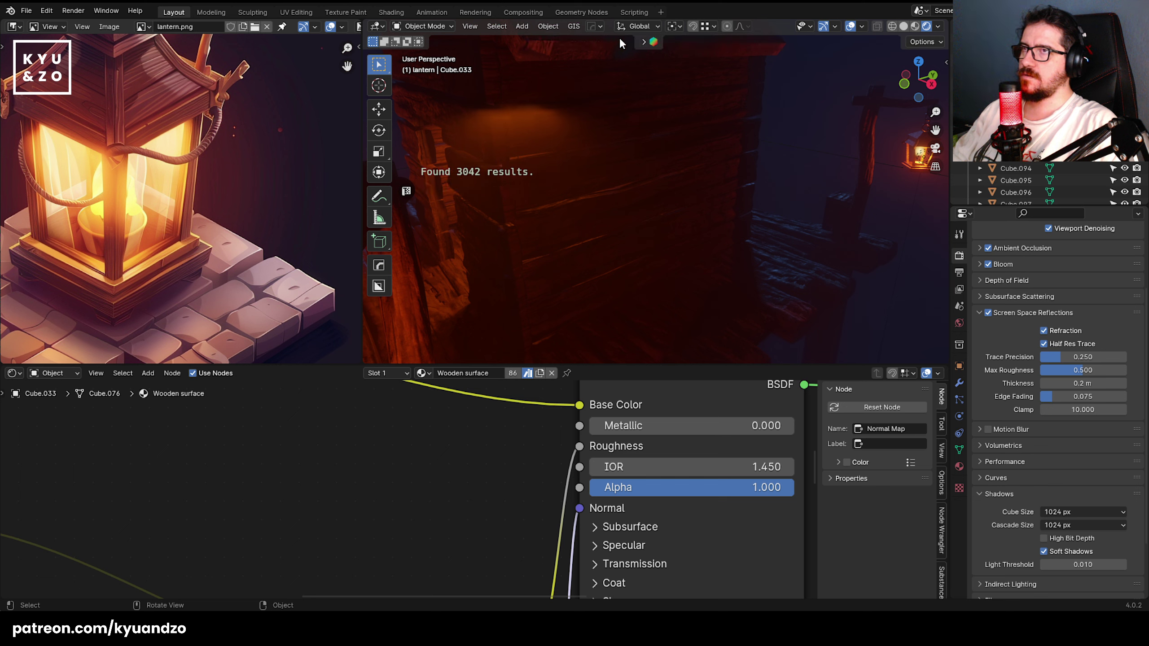
click(649, 42)
mouse_move(509, 132)
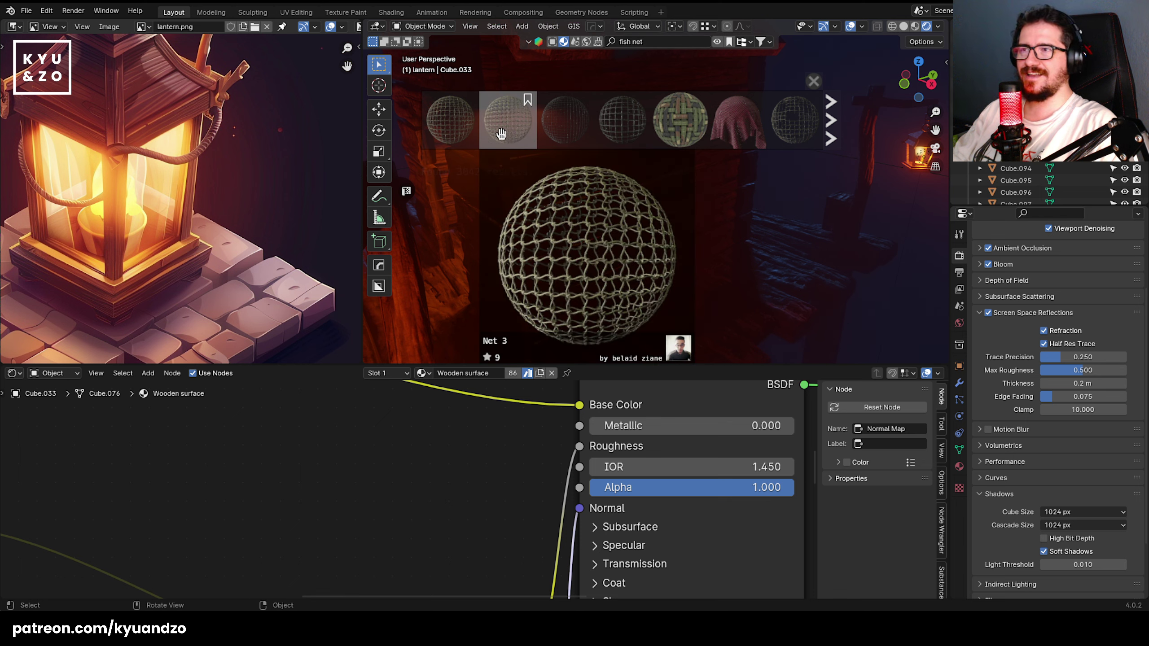
- Add a plane beside the hut's side wall, scale it down and move it about 0.39 m along X
key(shift+a)
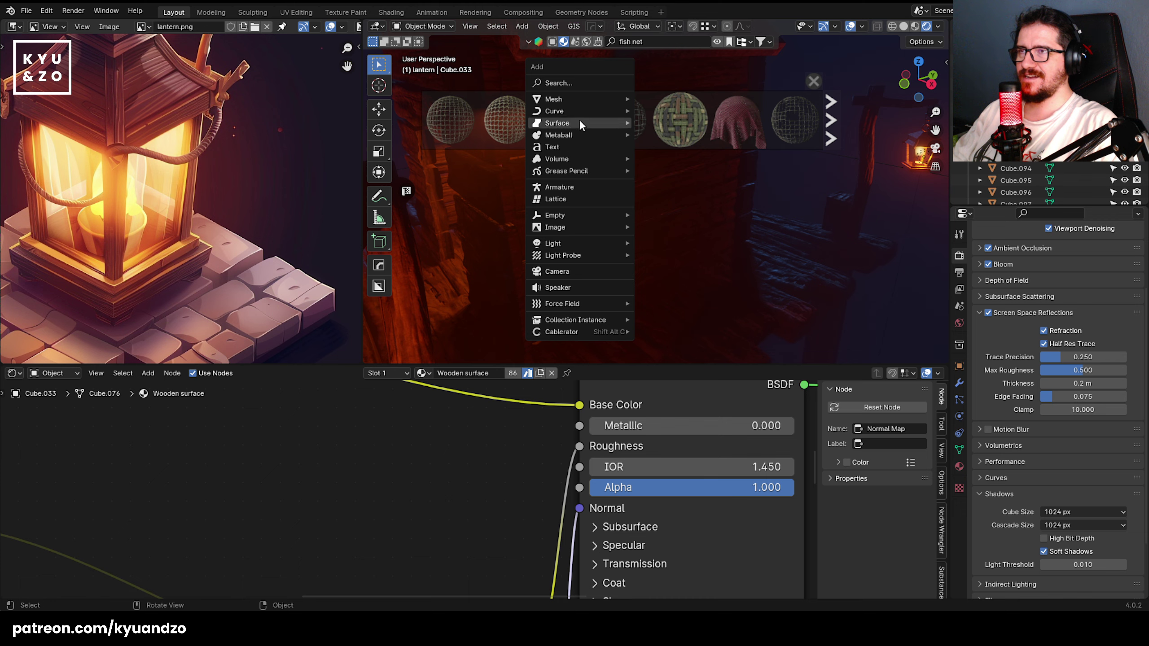
mouse_move(604, 99)
click(674, 103)
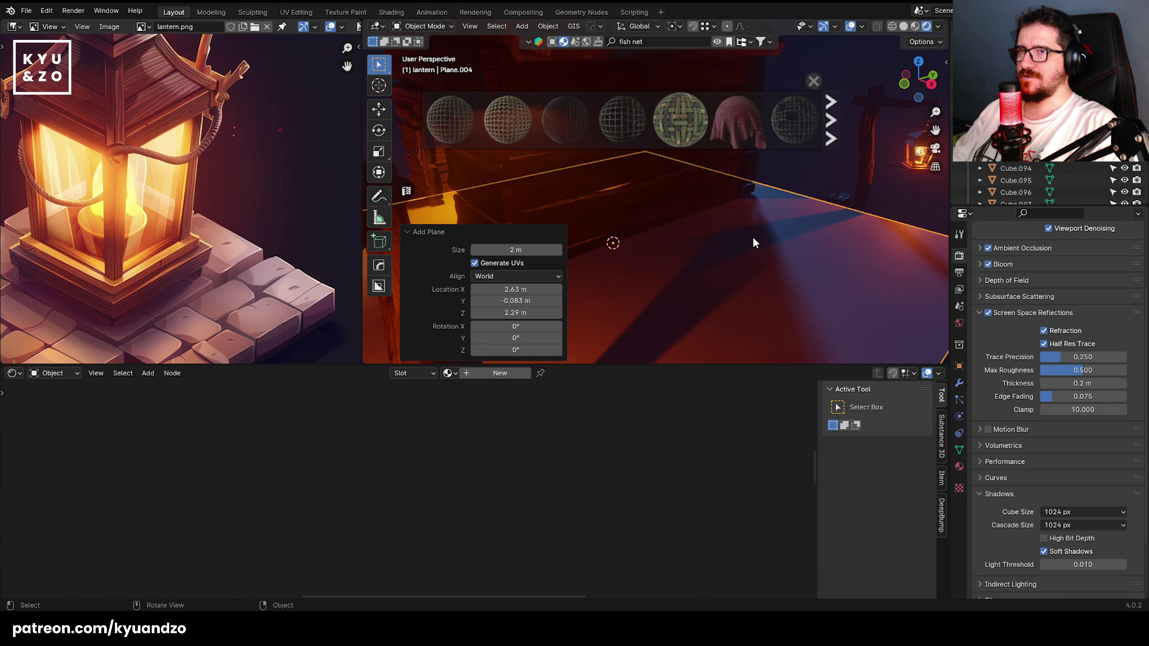
key(s)
click(683, 244)
key(g)
key(s)
click(754, 289)
- Rotate the plane upright, 90 degrees around the Y axis, and raise it along Z
text(rs)
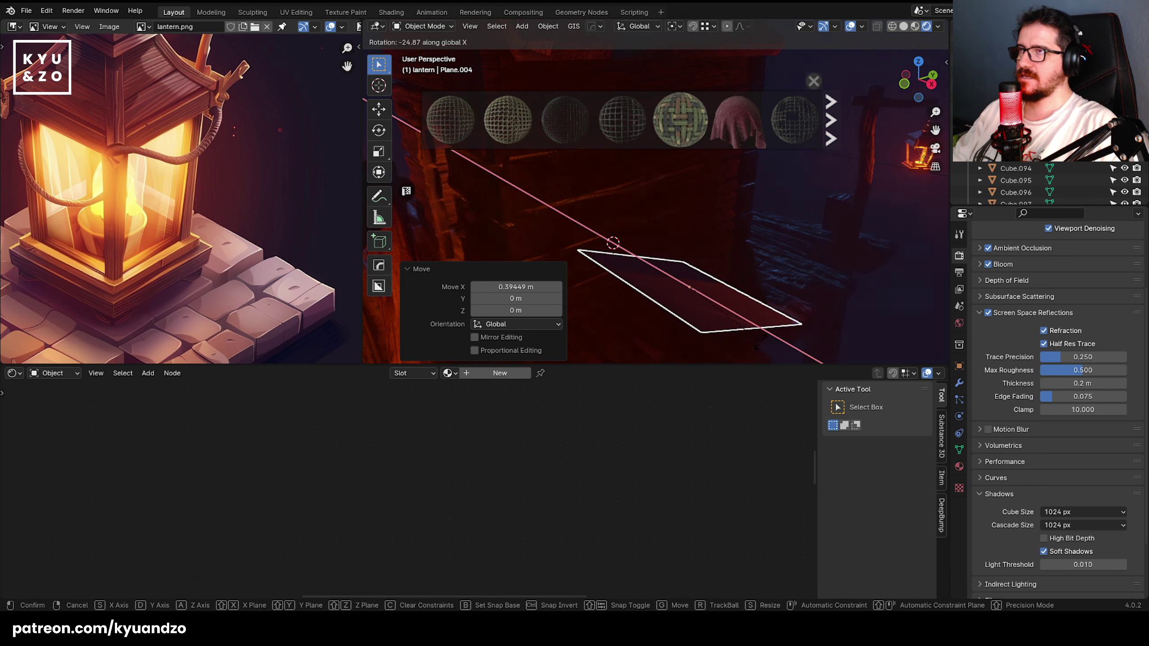
text(d90)
key(Return)
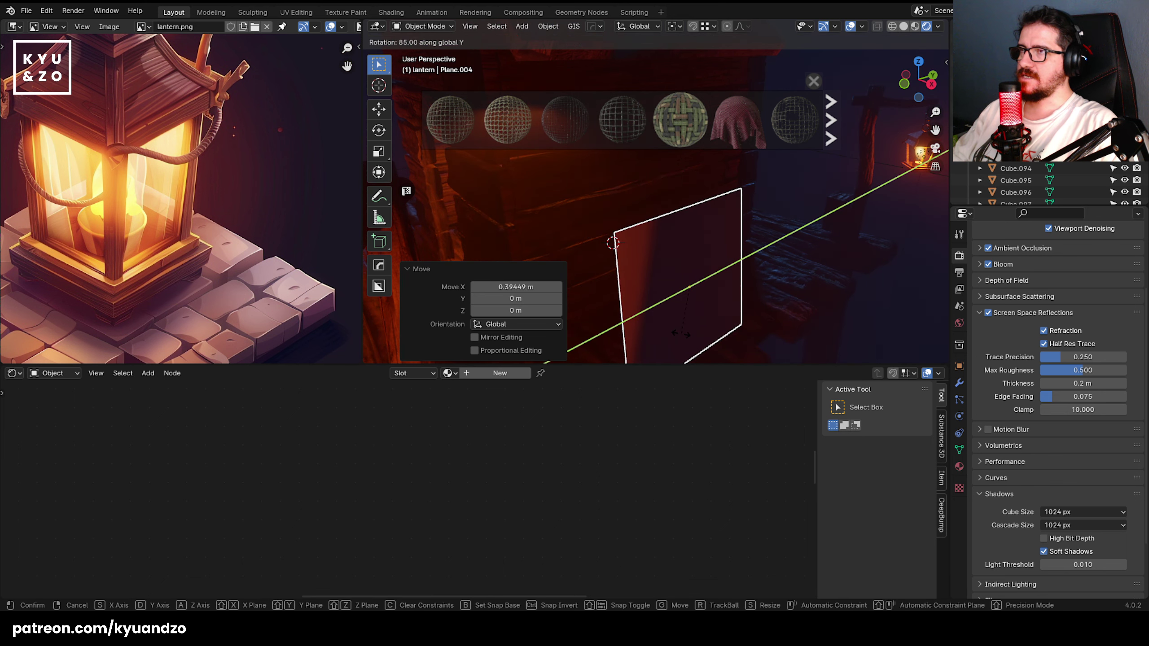
key(g)
key(z)
click(684, 209)
- Apply the Net 3 material from the search results to the upright plane
drag(500, 142, 683, 206)
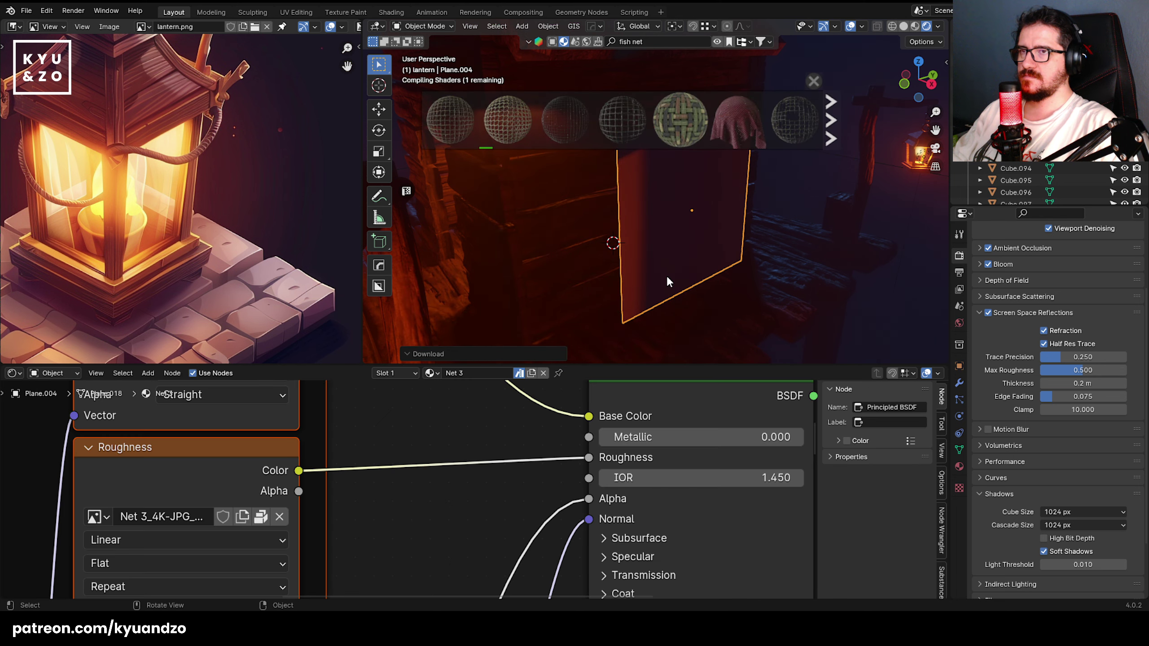
middle_drag(703, 247, 616, 215)
key(Tab)
key(Tab)
- Open the UV Editor in place of the reference image and scale up the plane's UVs for a denser net
key(Tab)
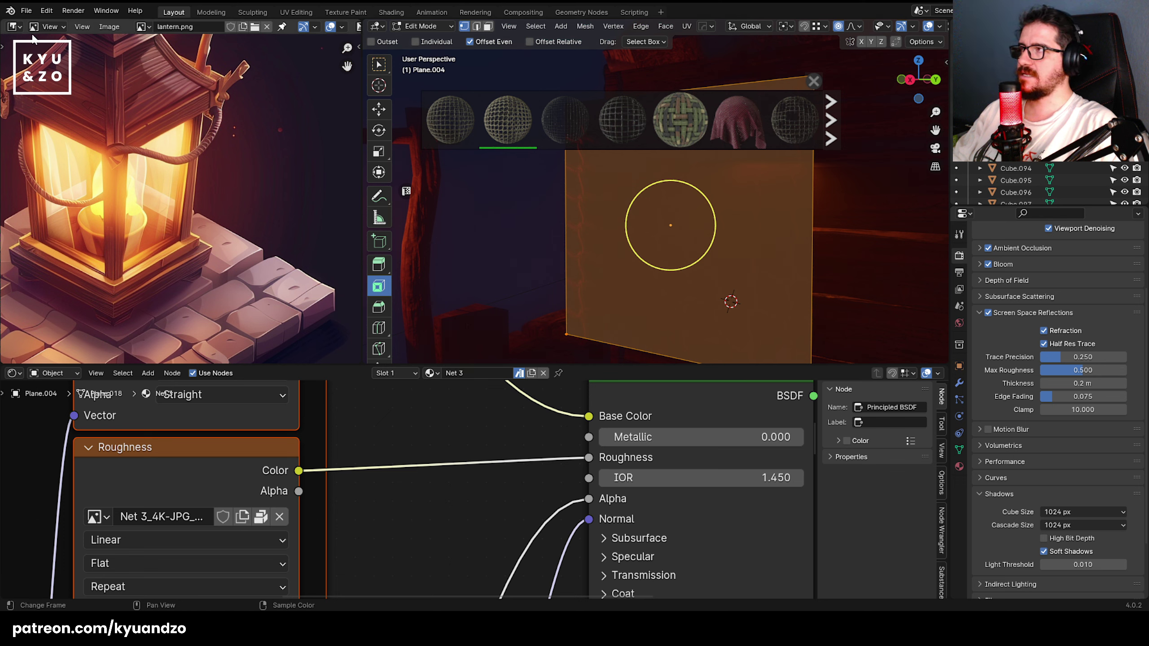
click(19, 28)
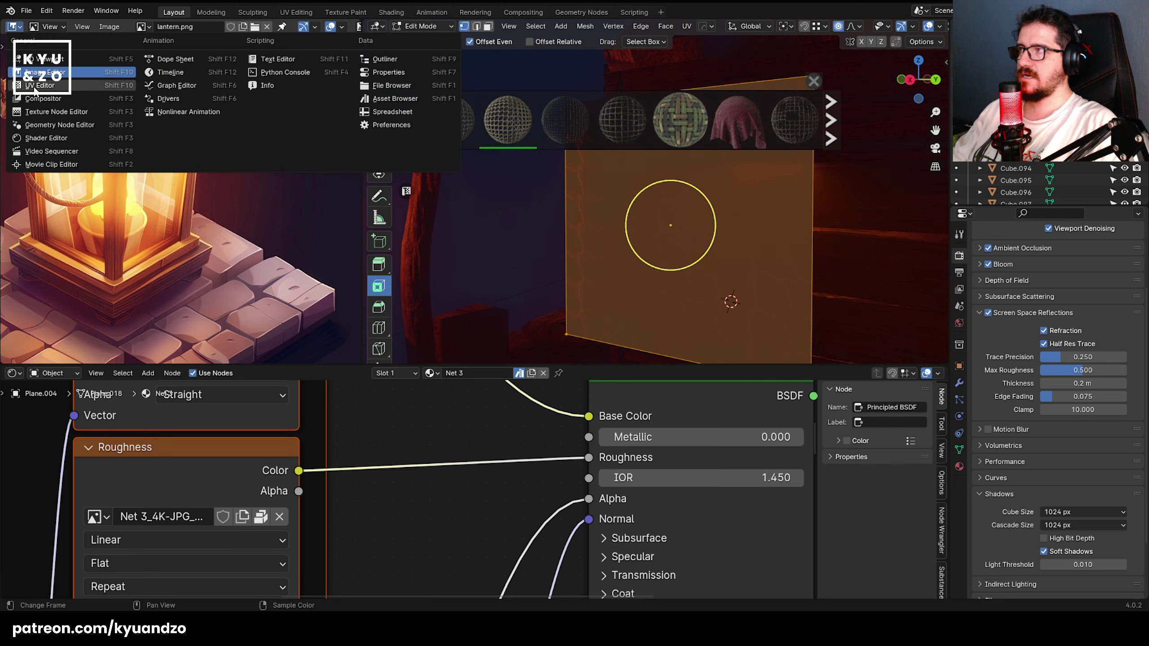
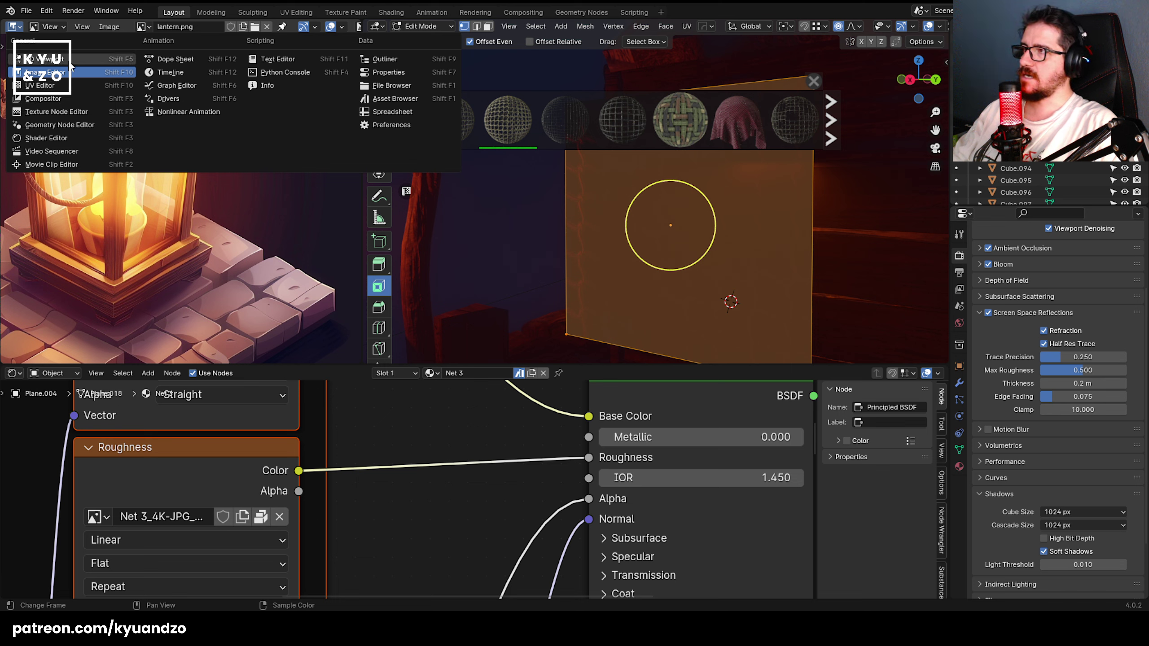
click(41, 90)
scroll(167, 162, down, 5)
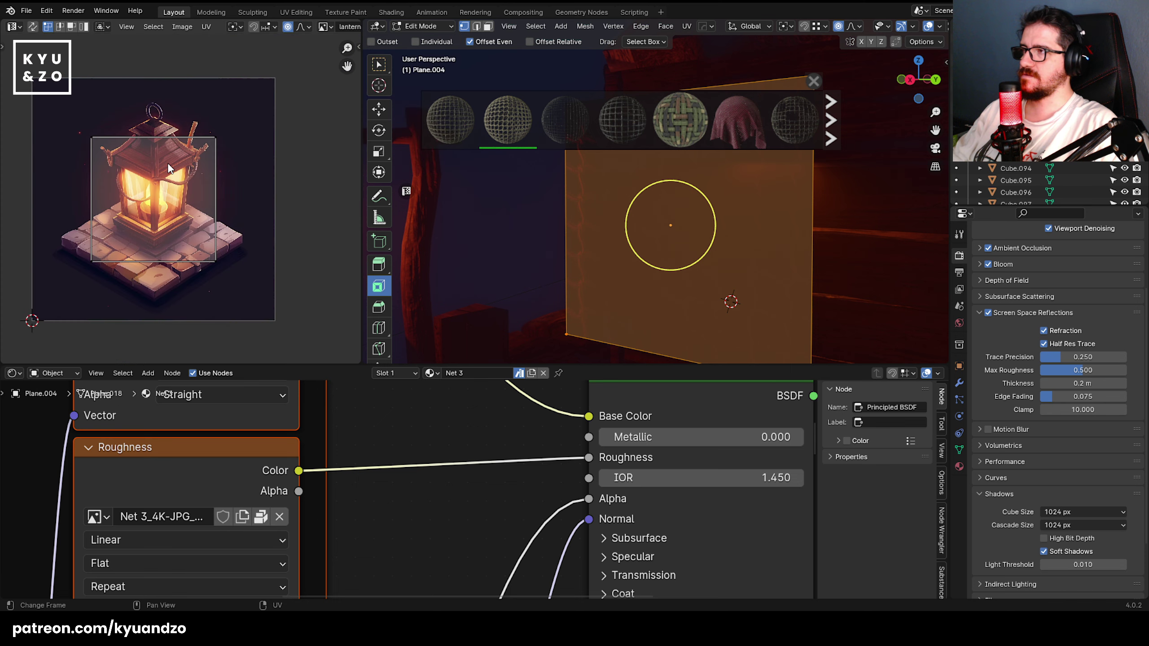
key(s)
click(348, 259)
key(Tab)
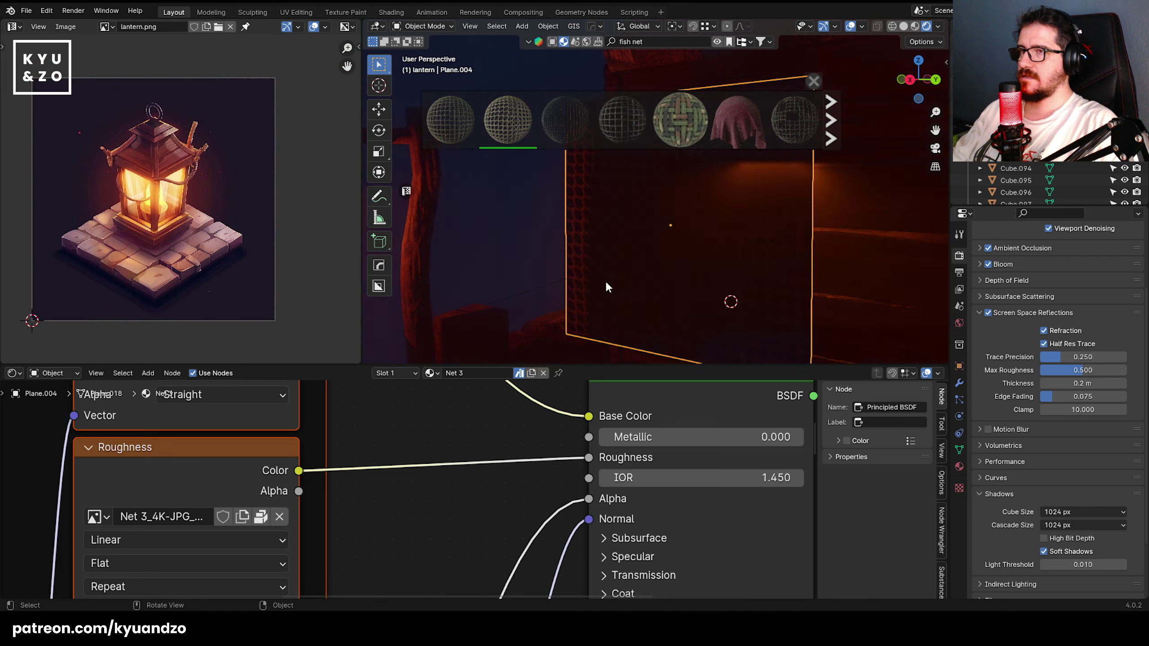
- Switch the render engine from EEVEE to Cycles
middle_drag(584, 216, 587, 233)
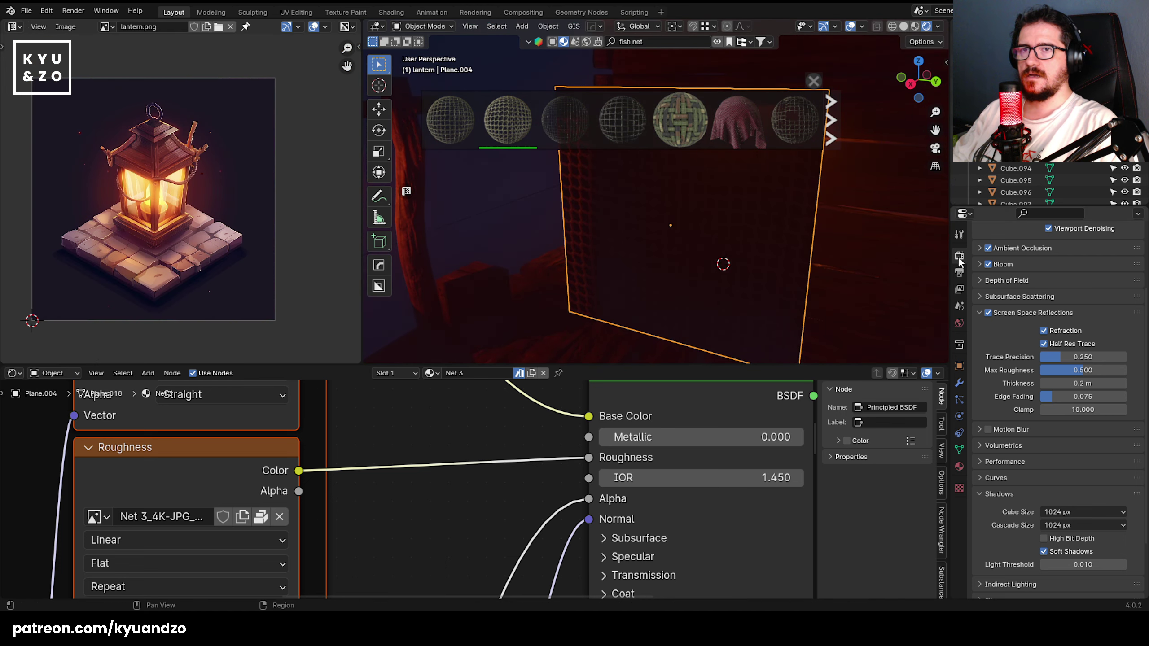
scroll(1039, 287, up, 5)
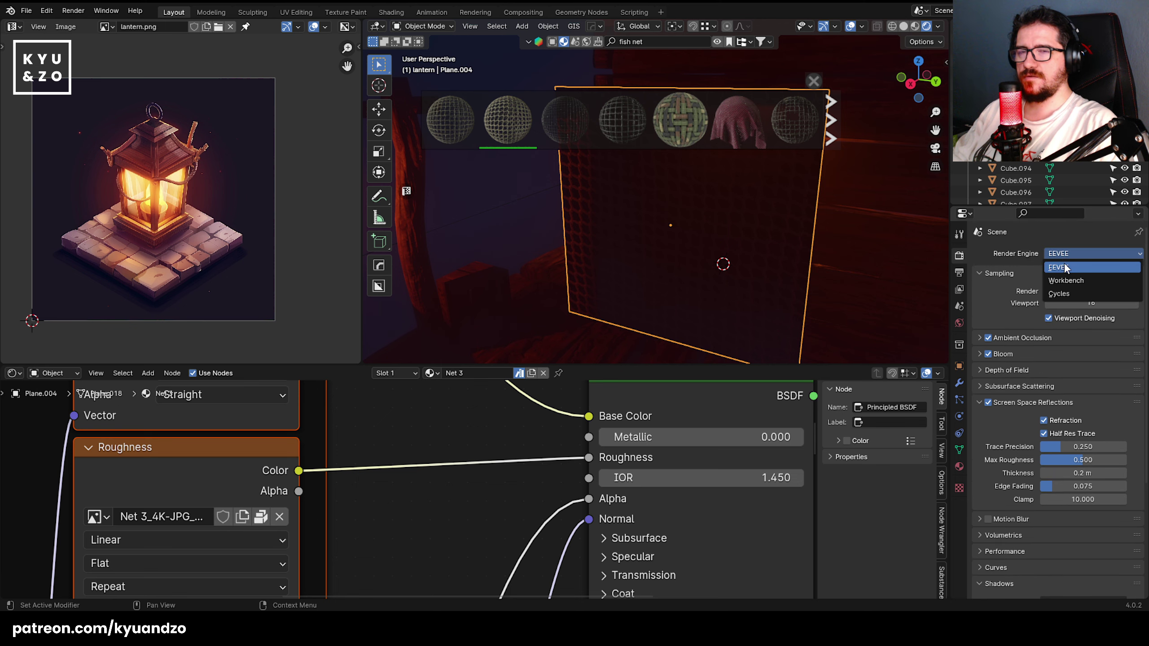
click(1059, 294)
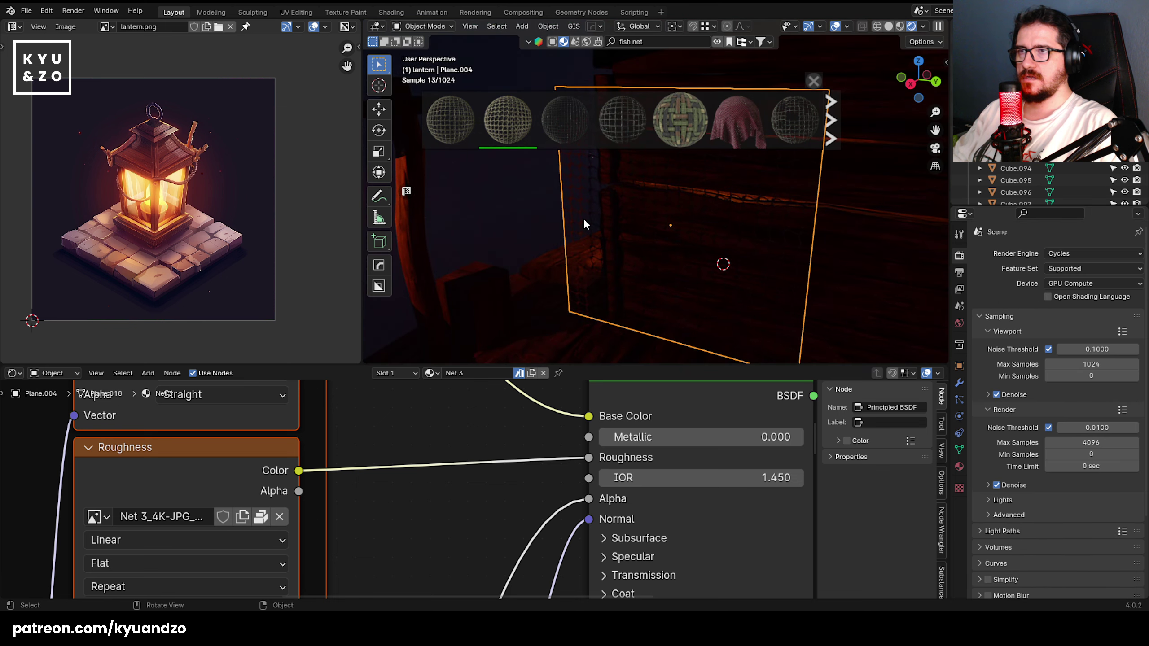
- Scale the net plane by about 1.56 and move it about -0.38 m along X toward the hut wall
middle_drag(683, 236, 632, 233)
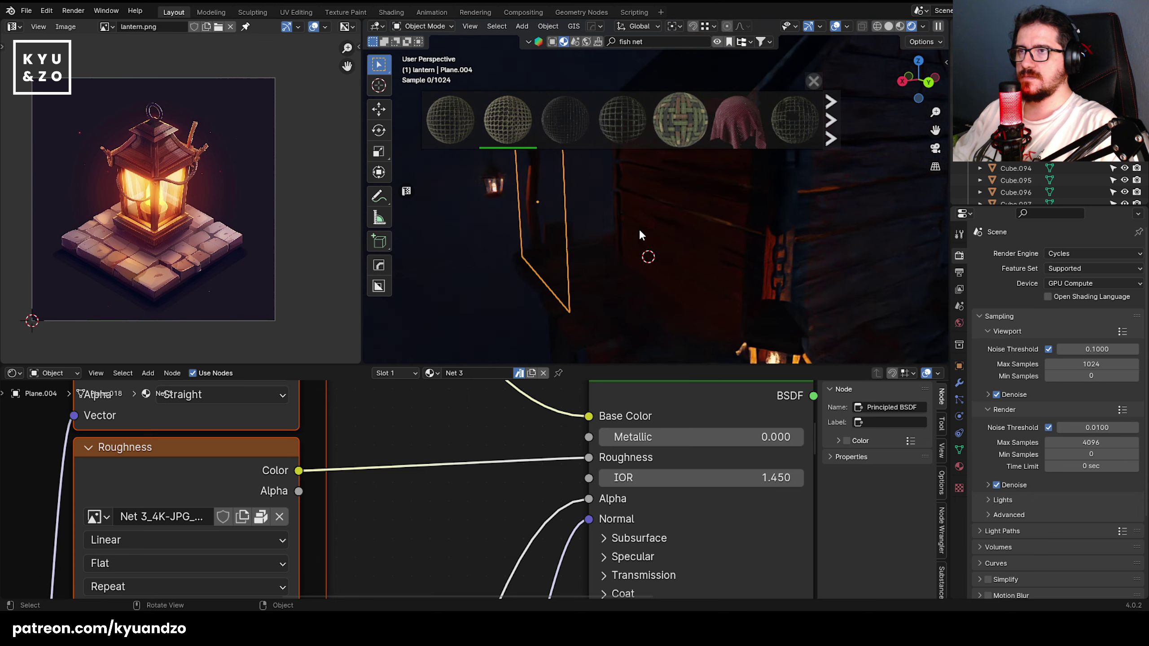
key(s)
key(Return)
key(g)
key(x)
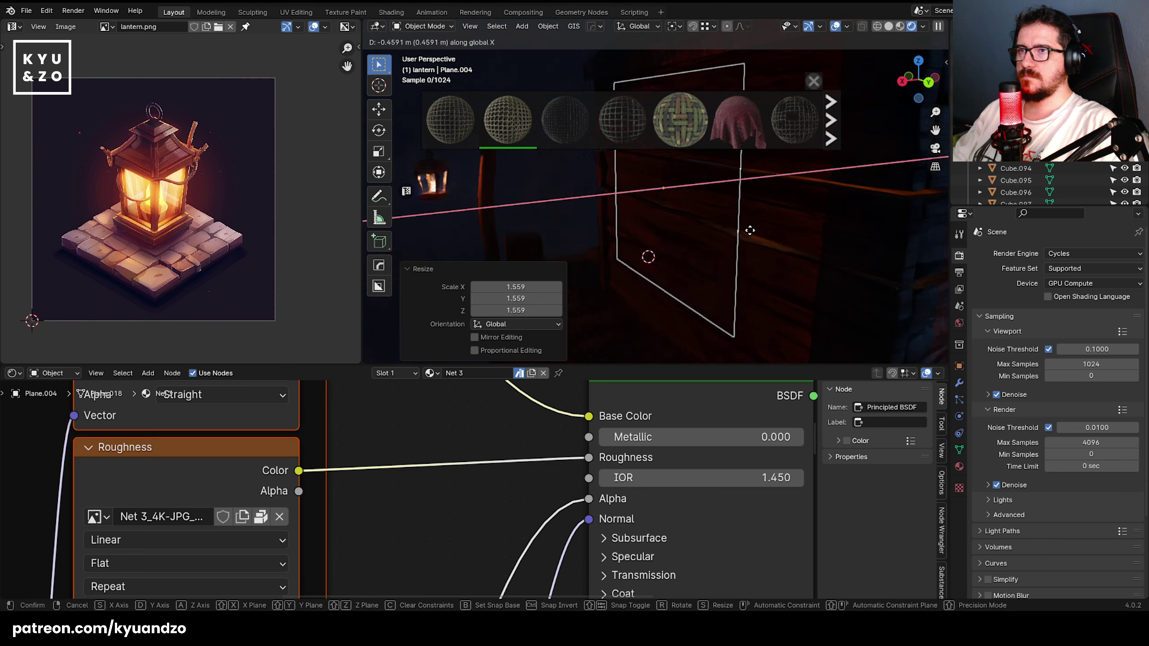
click(724, 233)
key(KP_3)
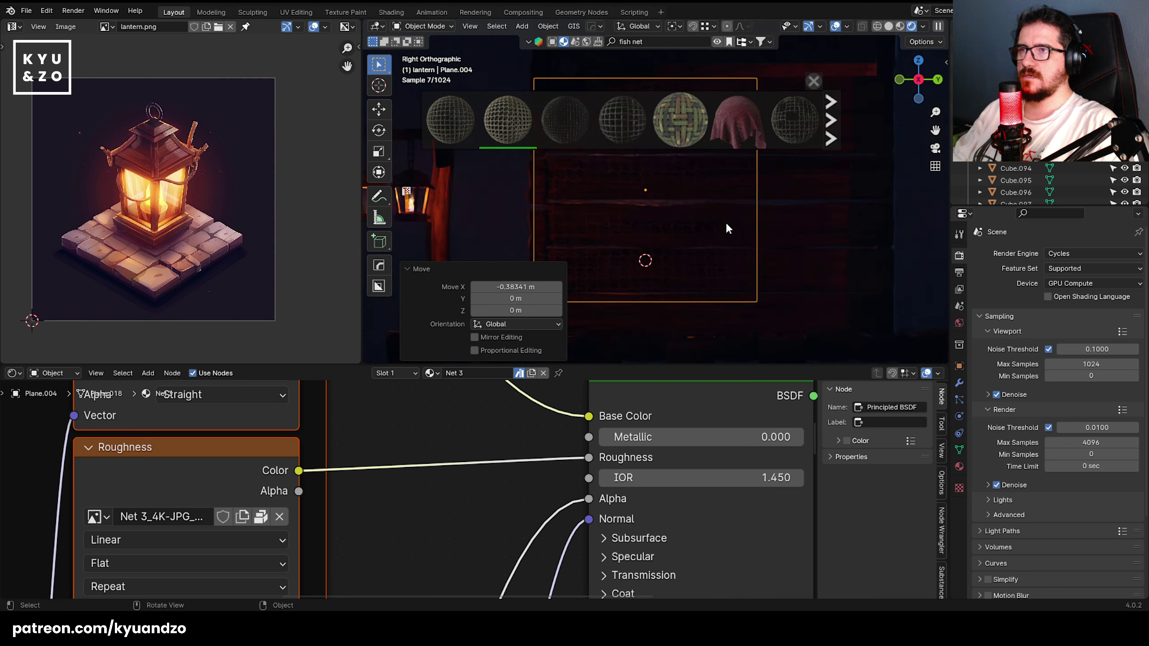
- Close the material results strip and move the net plane about 0.048 m along X
click(814, 82)
middle_drag(724, 180, 640, 209)
key(g)
key(x)
click(745, 214)
key(KP_3)
scroll(614, 222, up, 1)
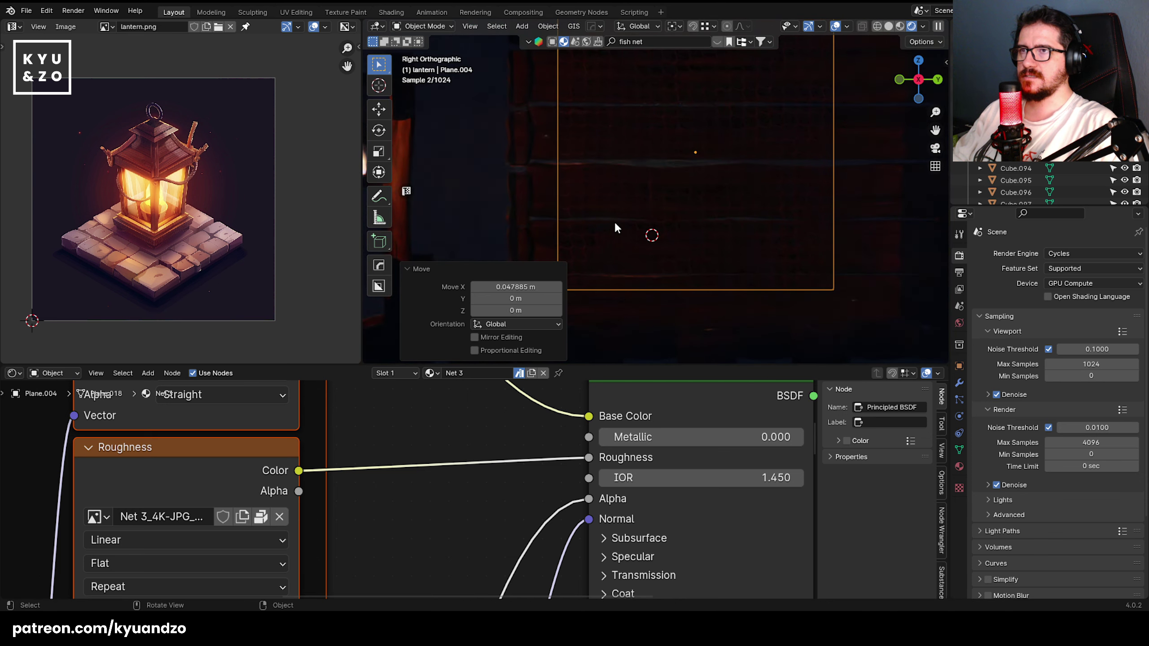
- Show the scene in Material Preview and subdivide the net plane with three vertical and two horizontal loop cuts
click(900, 26)
scroll(643, 196, down, 2)
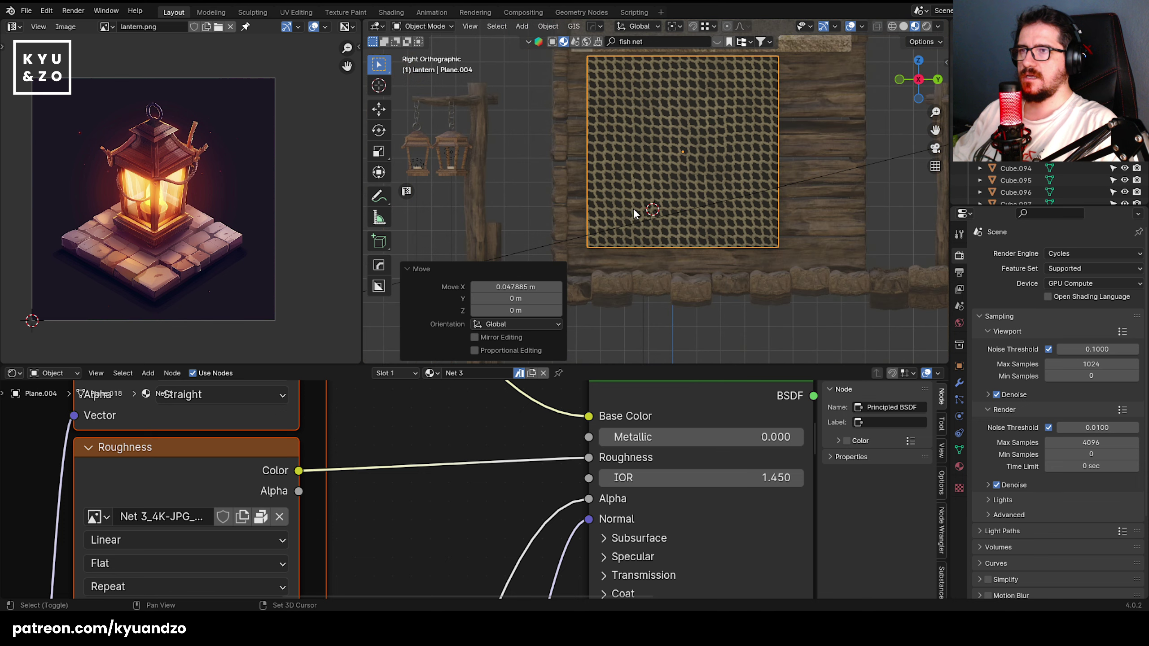
key(Tab)
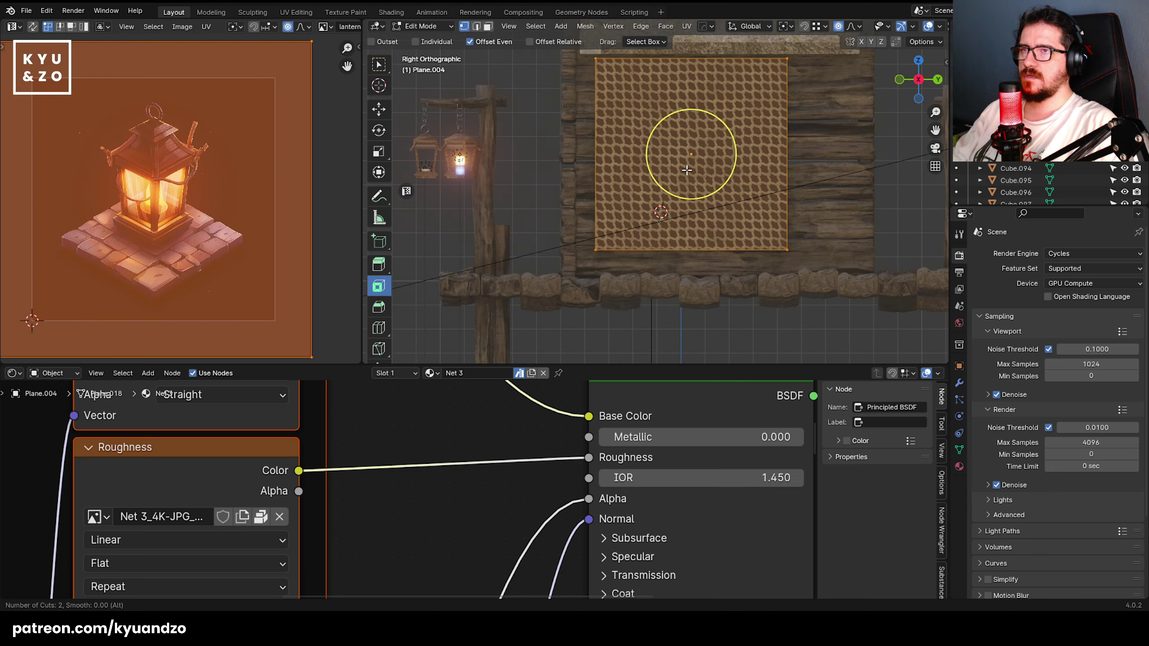
click(676, 254)
right_click(676, 254)
key(ctrl+r)
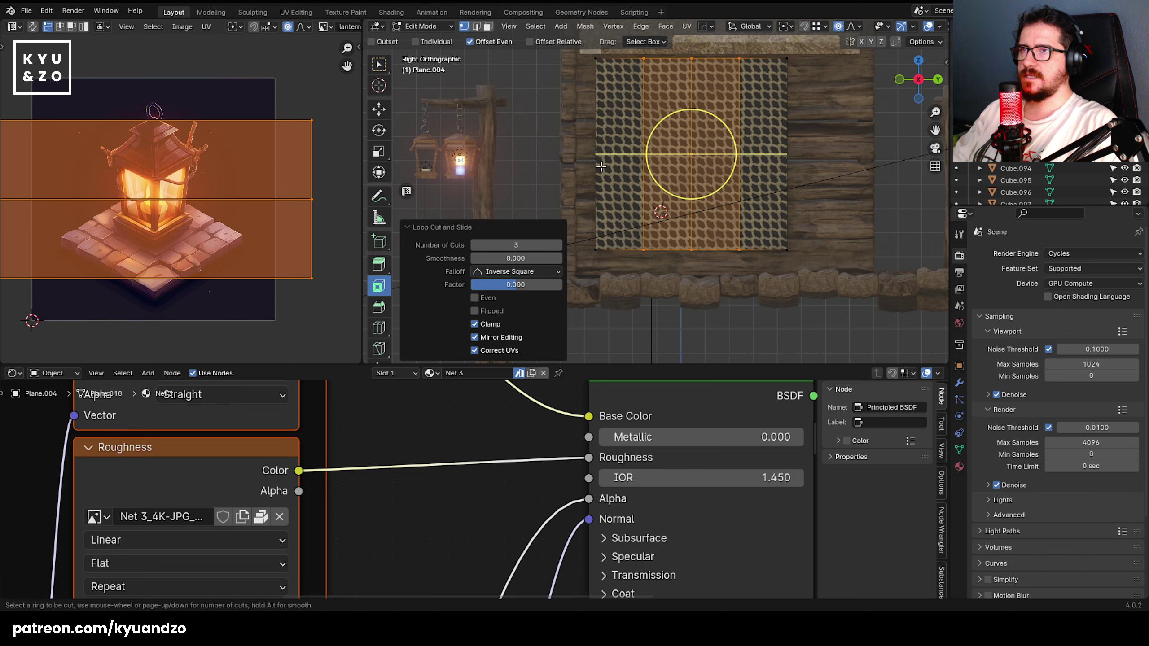
scroll(585, 178, up, 1)
click(585, 177)
right_click(585, 177)
key(alt+a)
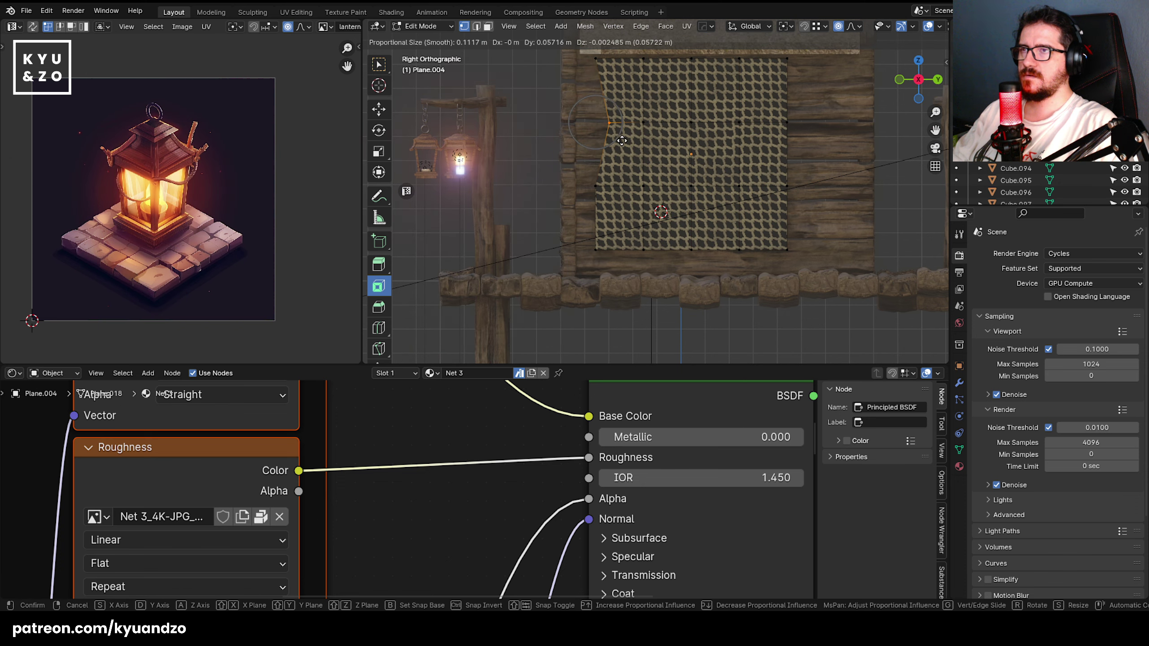
- Turn off Correct Face Attributes so the net texture deforms together with the mesh
key(c)
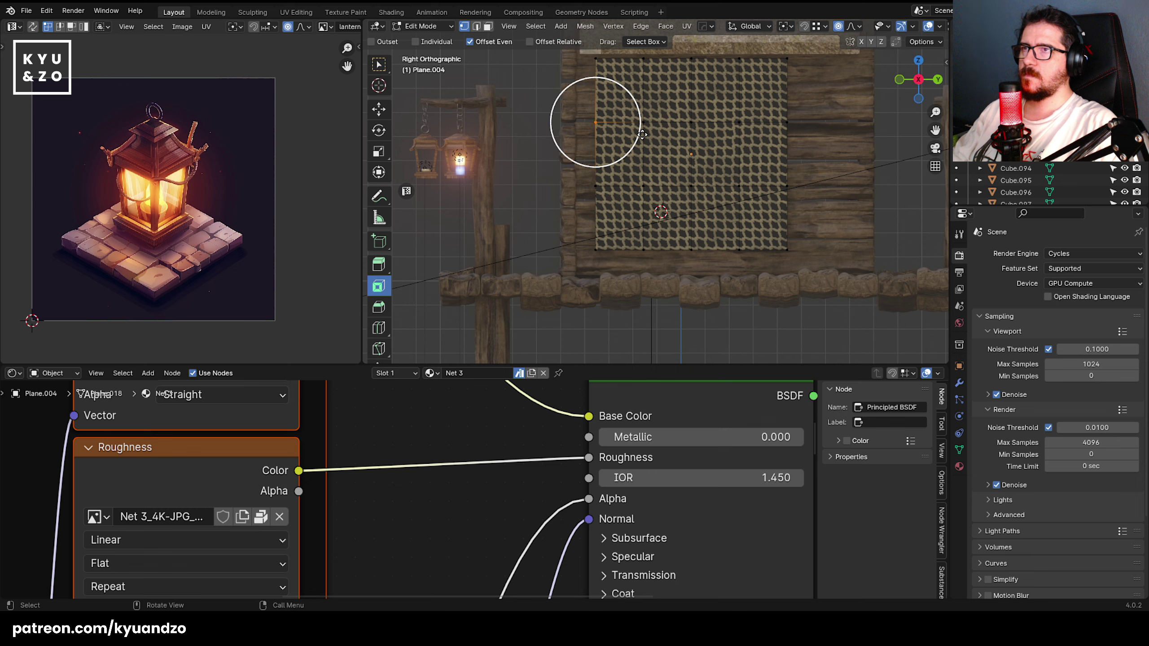
click(922, 41)
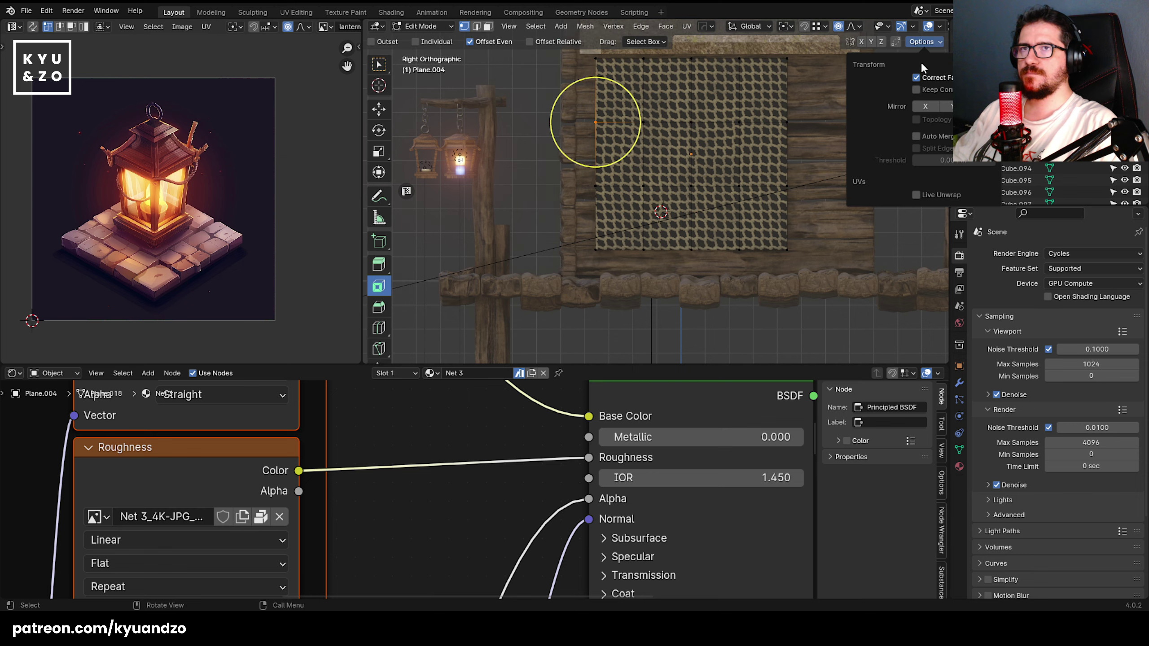
click(922, 75)
shift+middle_drag(624, 138, 596, 163)
key(Tab)
key(g)
right_click(601, 166)
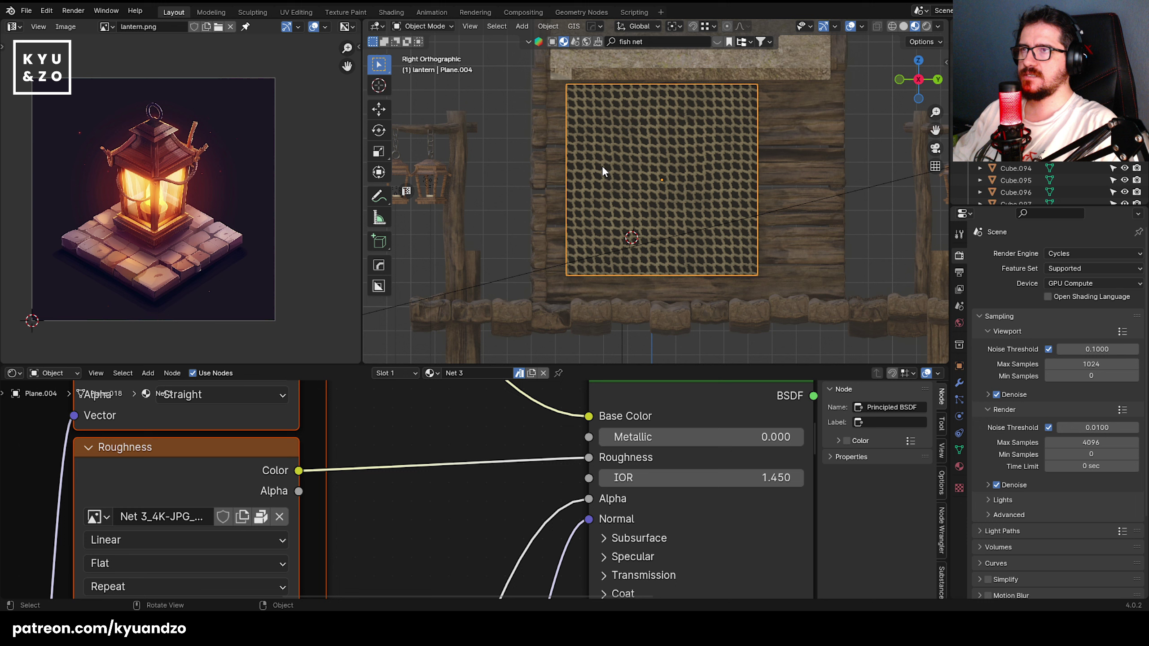
- Pull the upper vertices of the net's left and right edges slightly inward
key(Tab)
key(g)
click(588, 156)
click(758, 148)
key(g)
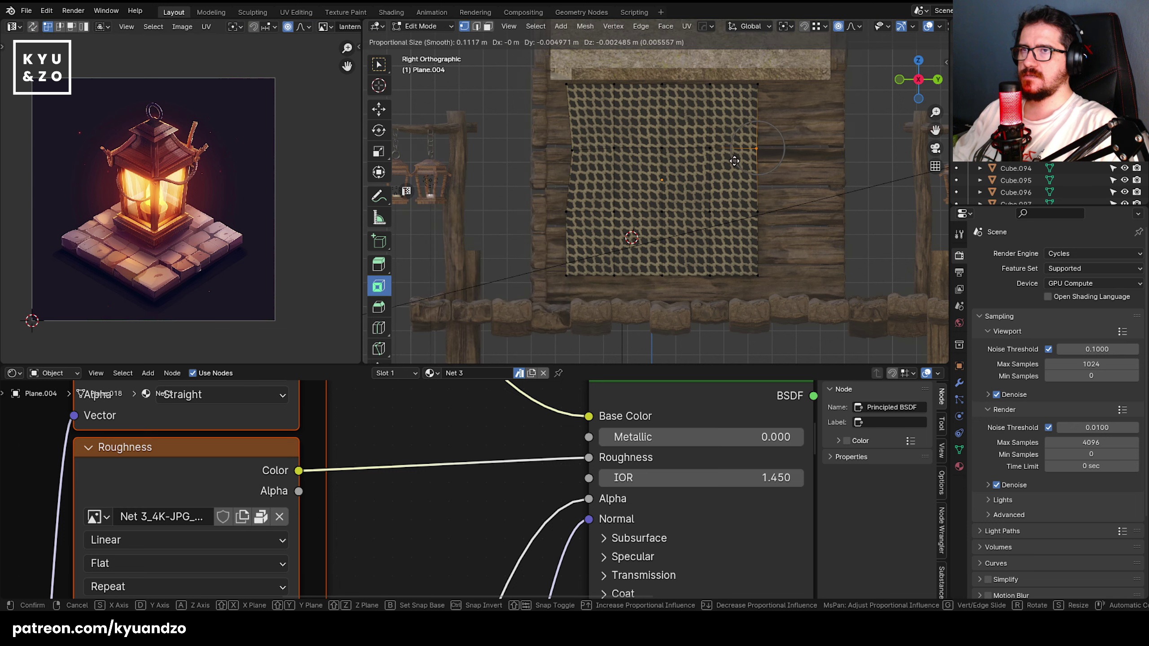
click(749, 154)
- Make the net's lower edge uneven by shifting its right corner and the vertices along it
key(g)
drag(746, 281, 716, 269)
click(758, 274)
key(g)
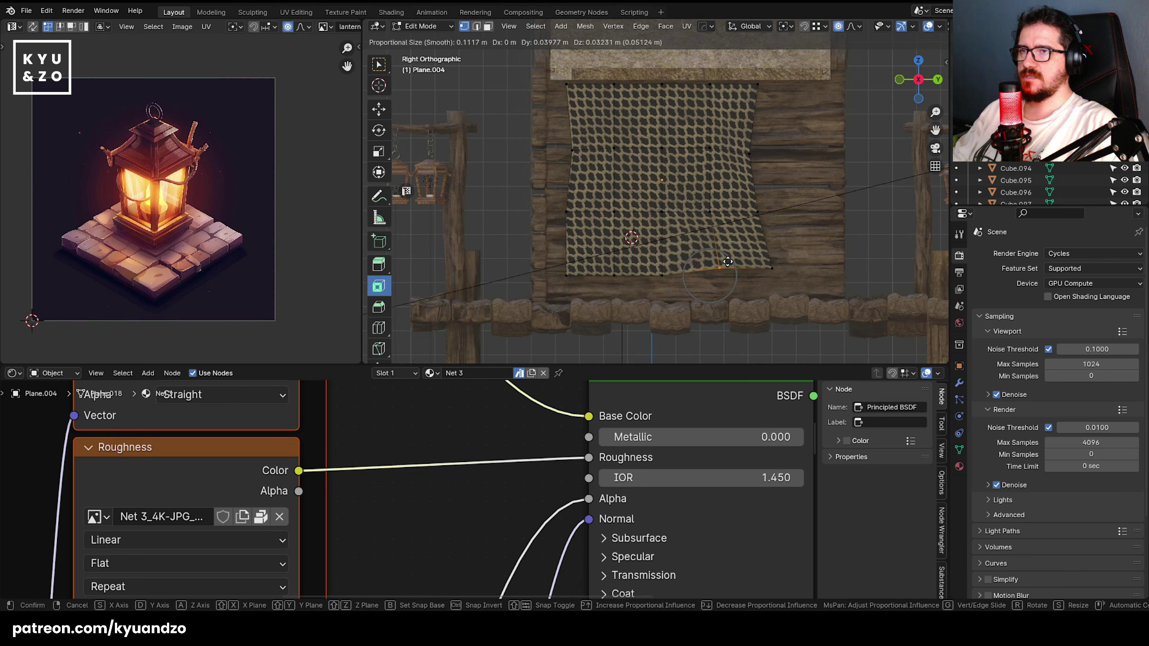
click(724, 265)
key(g)
drag(648, 285, 619, 271)
click(658, 271)
key(g)
click(617, 267)
- Shift the net's lower left edge vertex, an upper inner vertex and the middle vertex of its top edge slightly
drag(547, 195, 574, 215)
key(g)
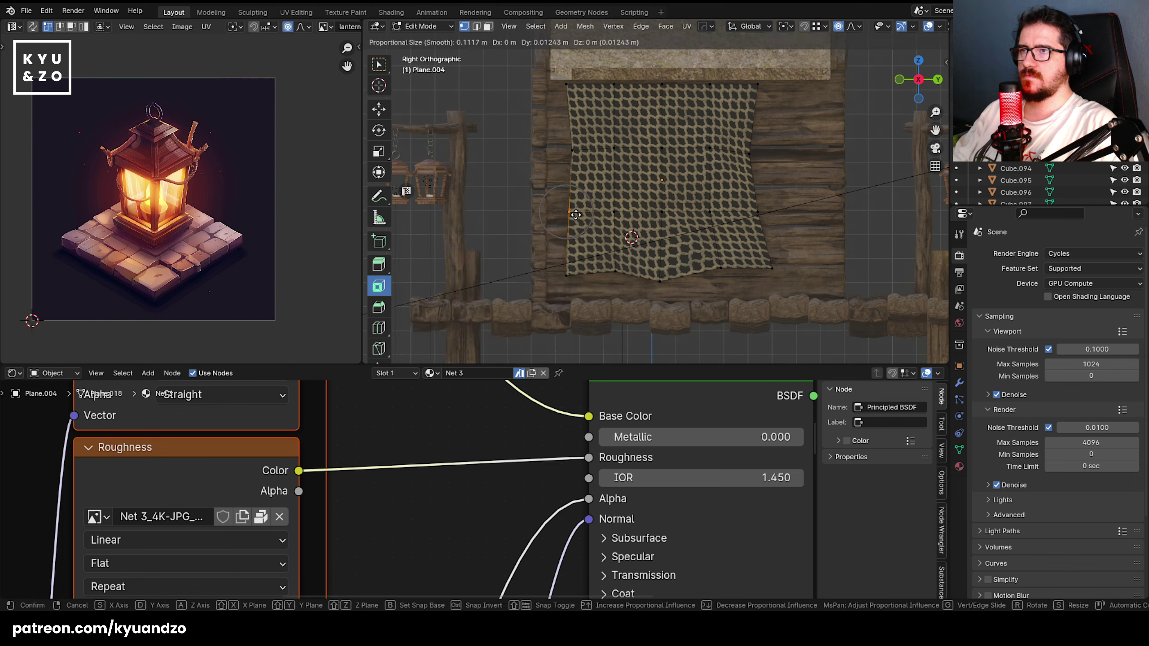
click(571, 213)
click(662, 149)
key(g)
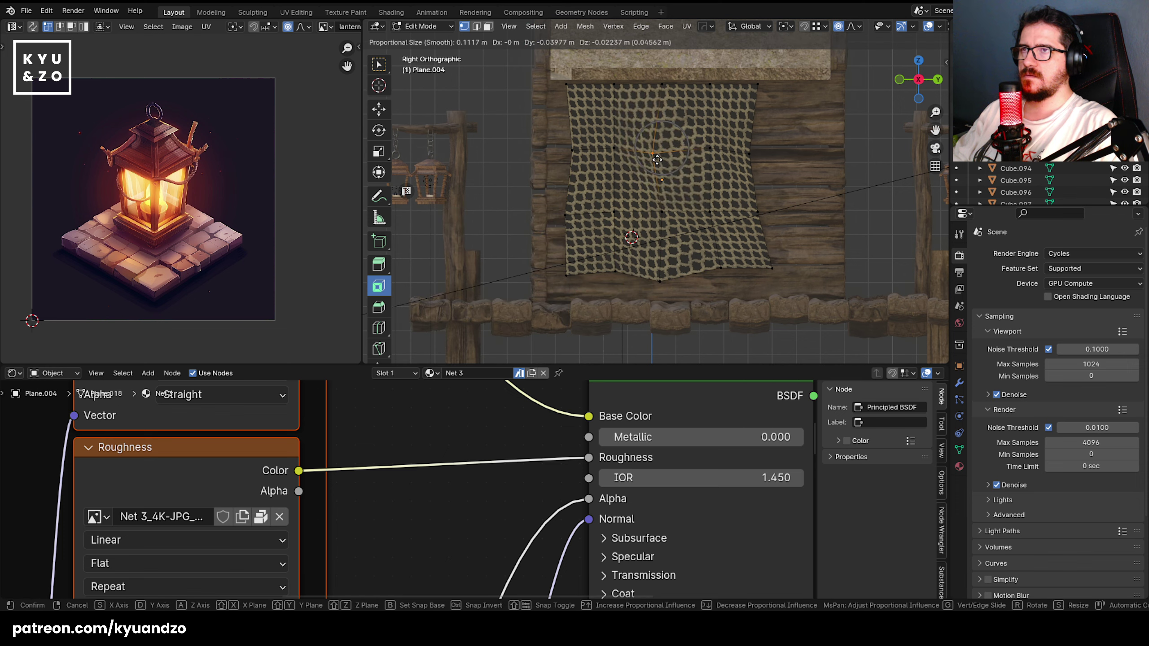
click(659, 157)
click(655, 85)
key(g)
click(656, 89)
key(alt+a)
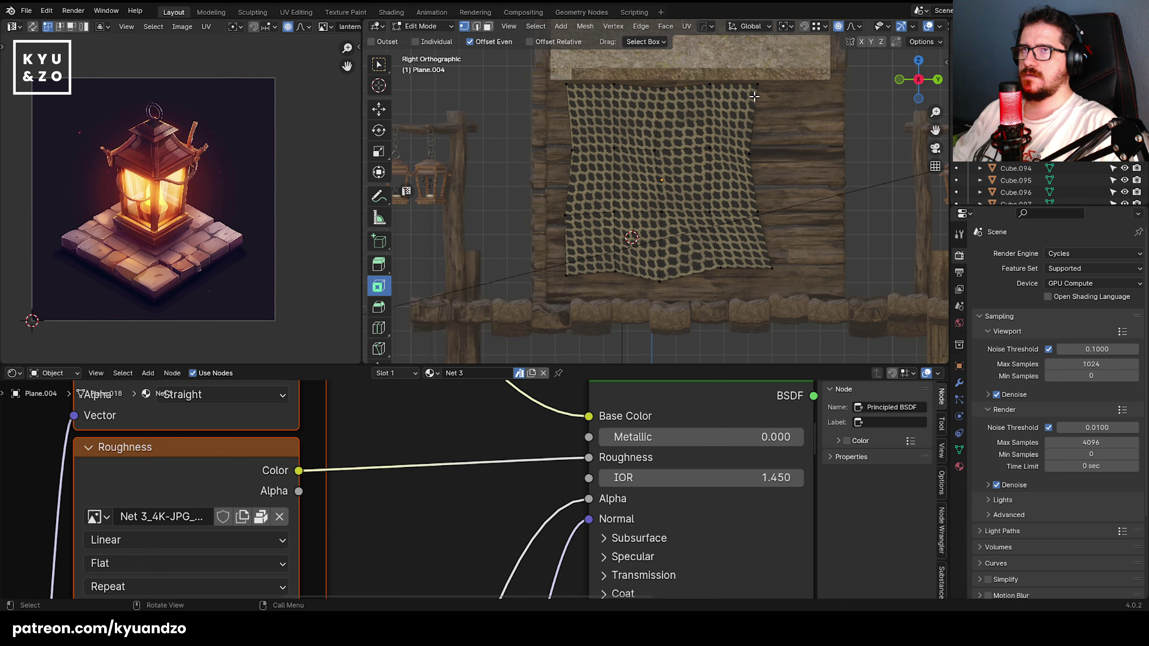
- Move the net's two upper corners outward and slightly down
drag(755, 76, 767, 94)
key(g)
click(771, 100)
drag(541, 72, 581, 113)
key(g)
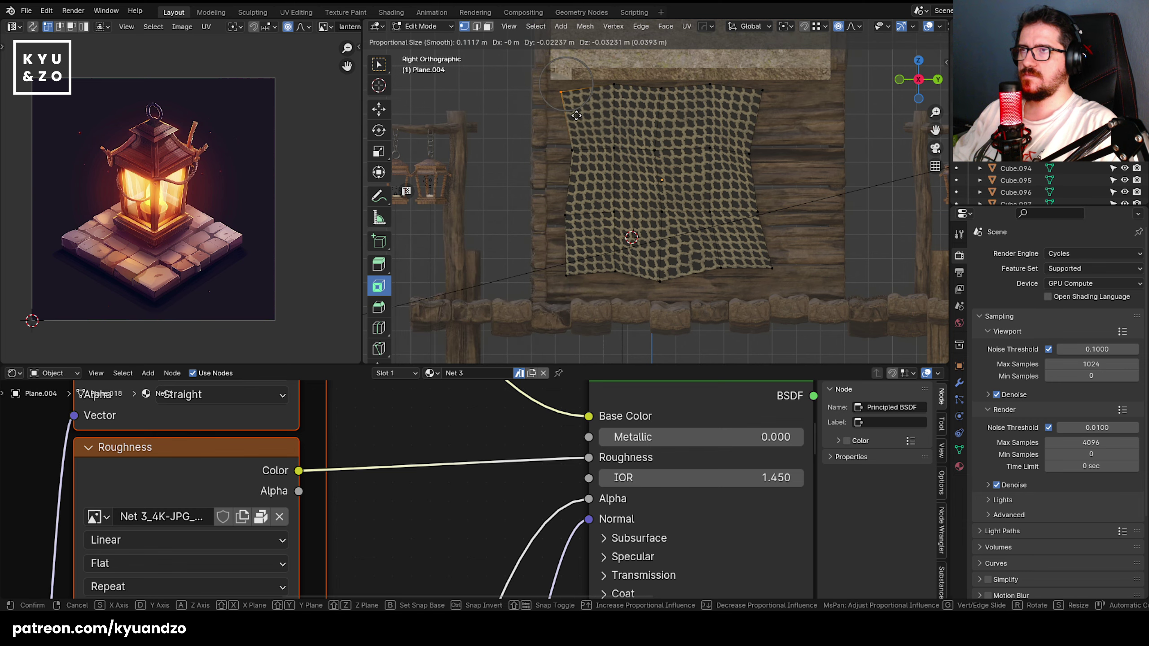
click(578, 122)
- Move an inner vertex of the net about 0.05 m along X, away from the wall
middle_drag(578, 121, 637, 155)
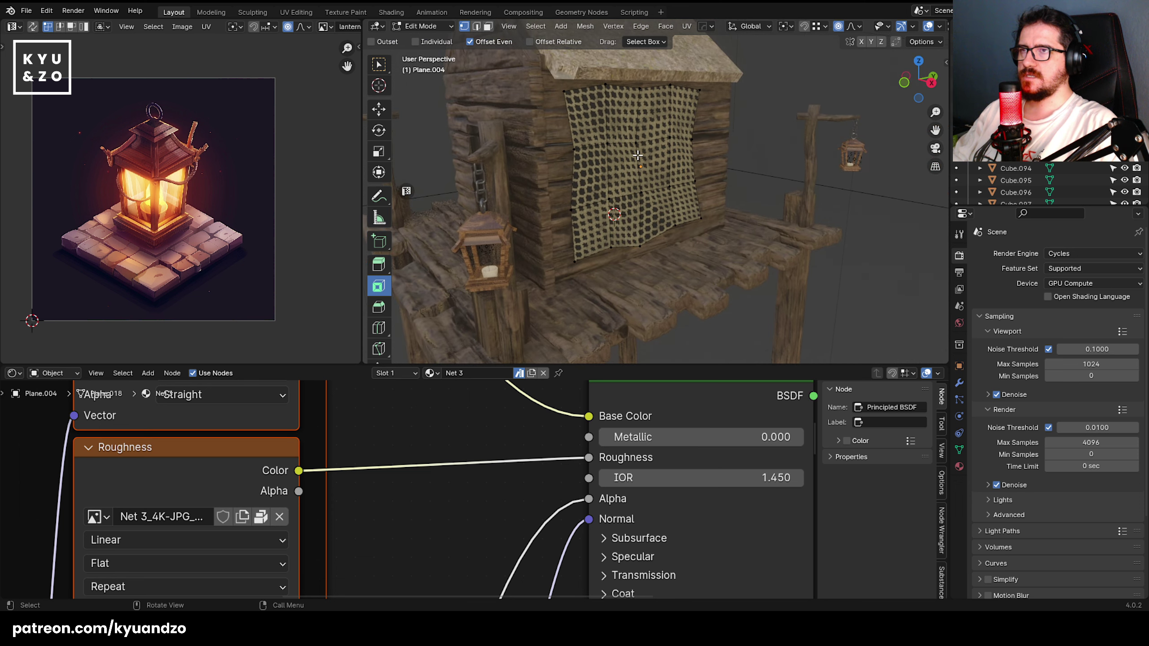
drag(642, 155, 641, 156)
key(g)
key(x)
click(649, 160)
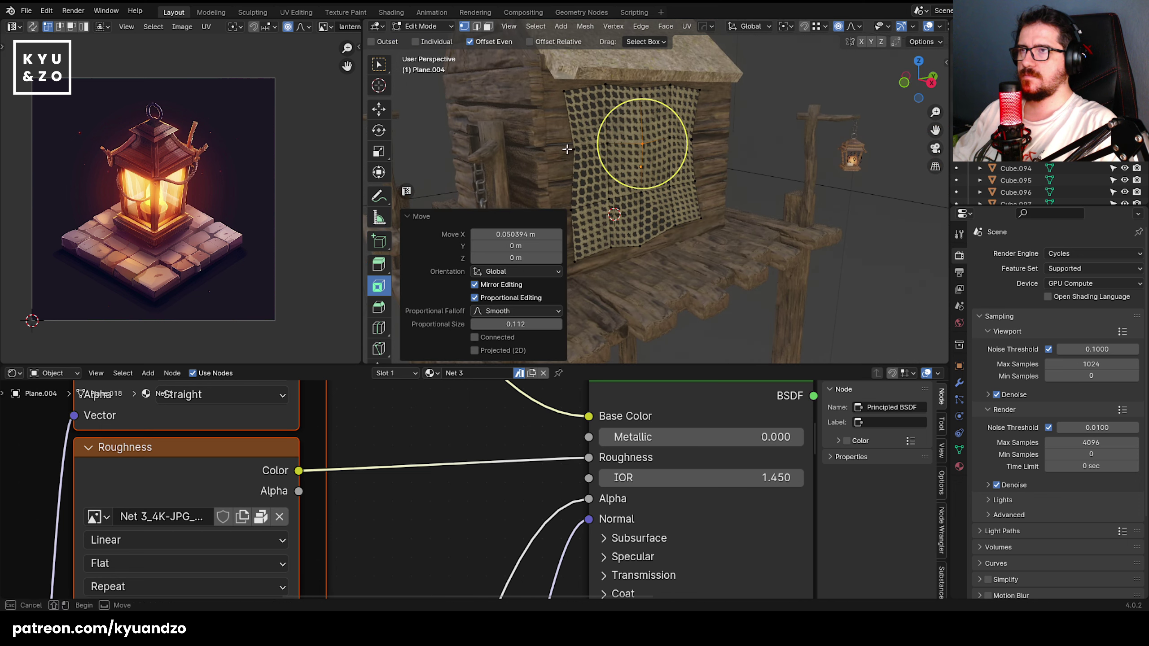
- Move the net's upper left edge vertex about -0.041 m and its upper right edge vertex about -0.029 m along Y
key(g)
key(y)
click(575, 167)
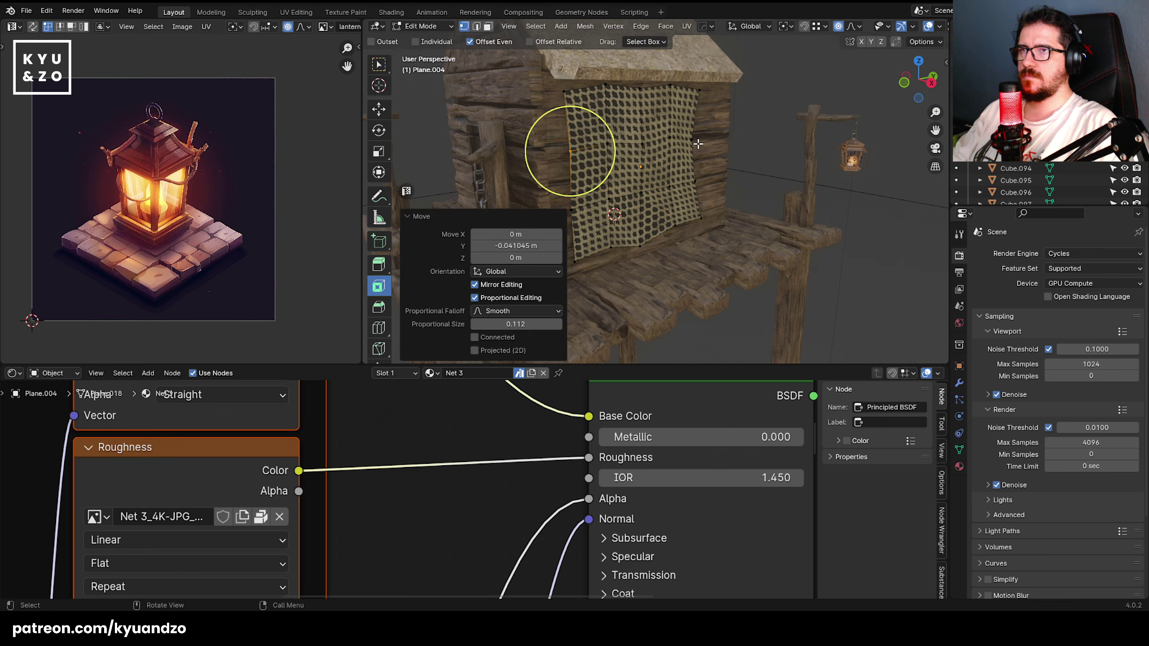
click(682, 135)
key(g)
key(y)
click(679, 138)
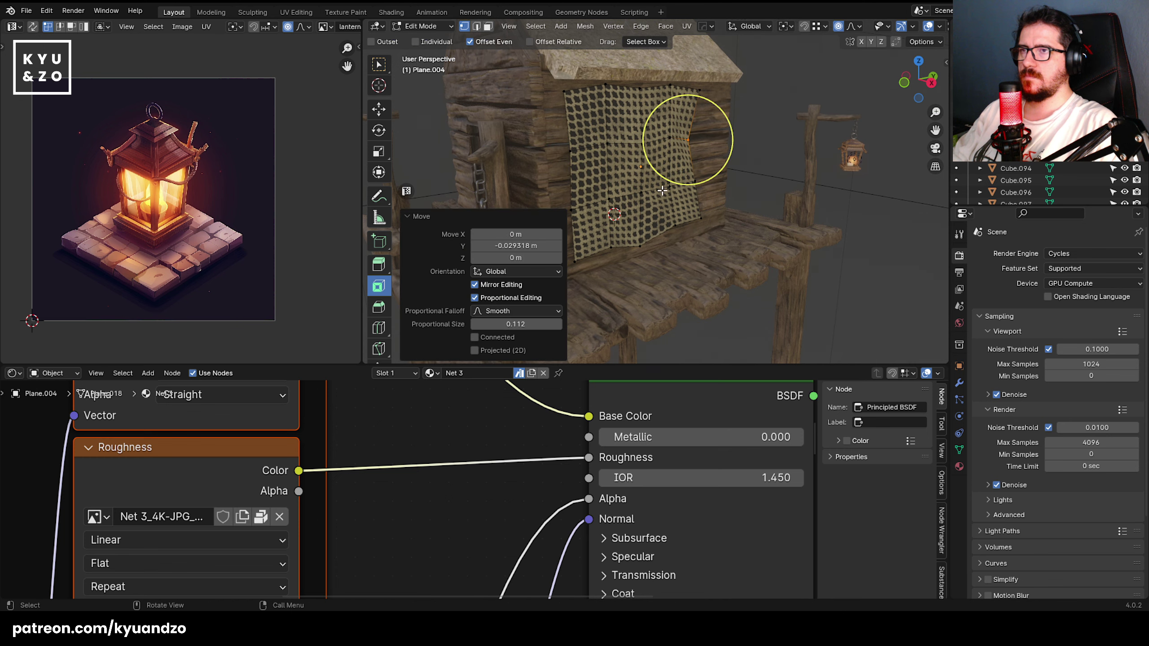
click(687, 173)
key(ctrl+z)
key(Tab)
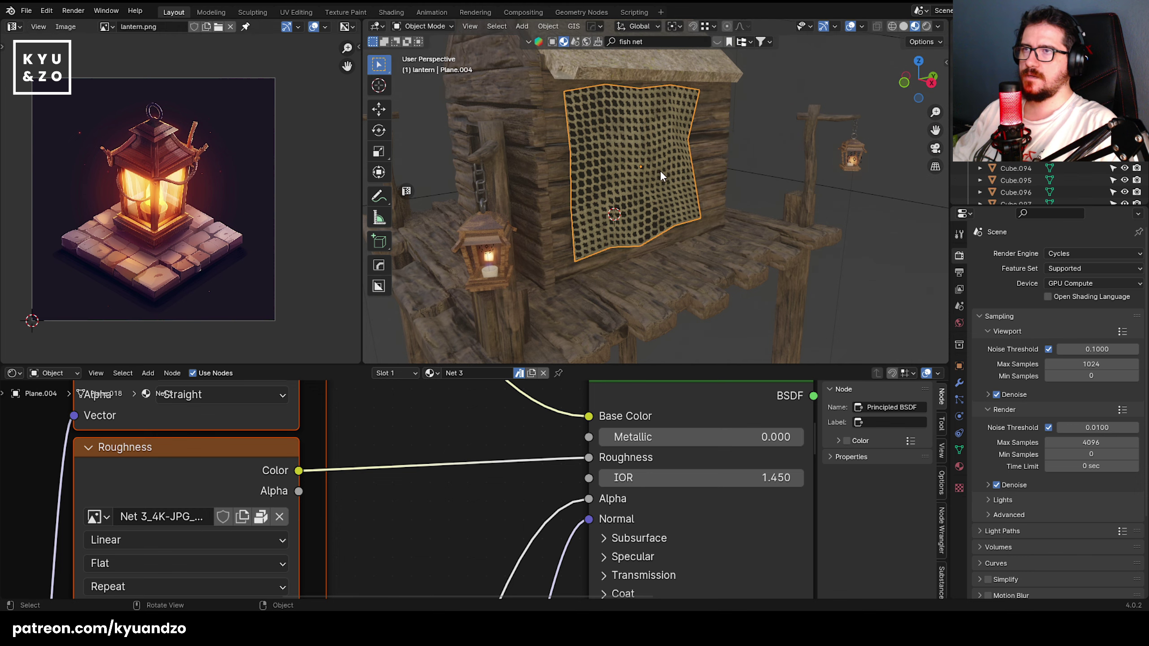
- Scale the whole net up by about 1.143
middle_drag(660, 170, 657, 180)
key(s)
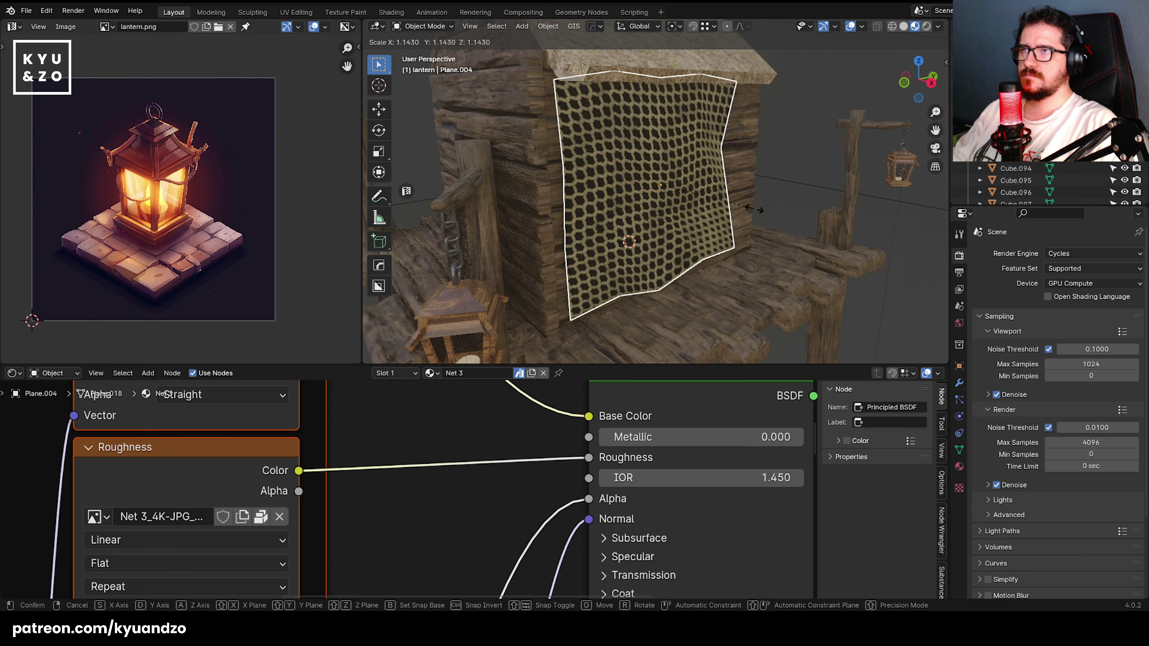
click(750, 201)
scroll(749, 151, up, 1)
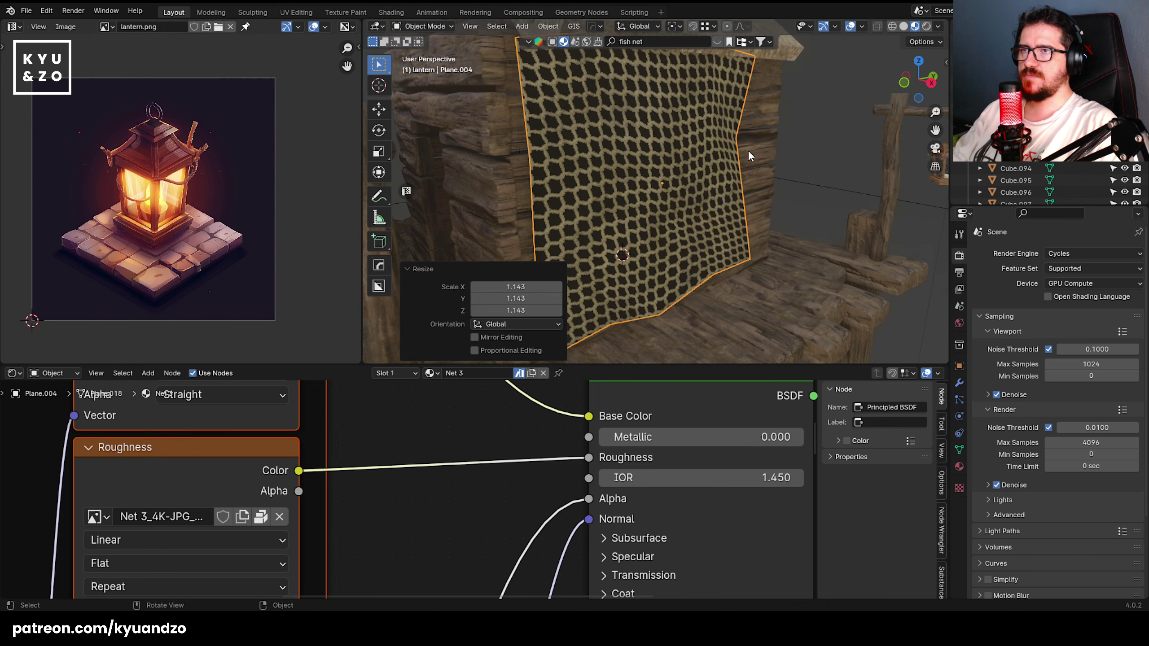
- Switch to rendered shading and reposition the net on the wall along Y and about -0.032 m along Z
click(927, 26)
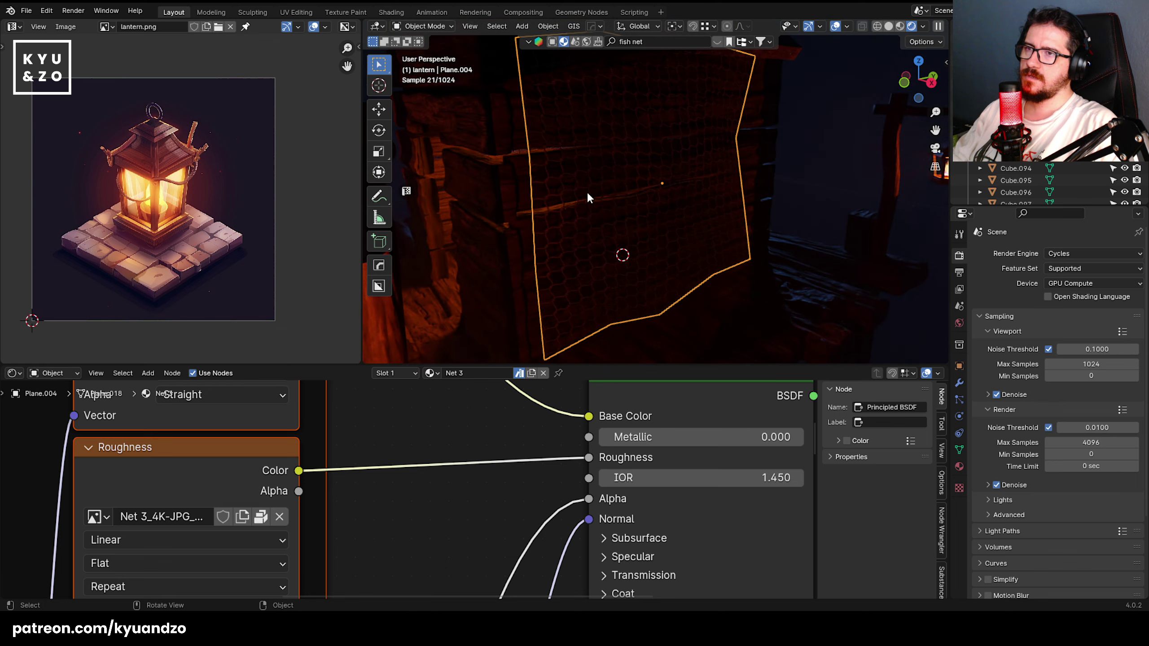
key(g)
key(y)
click(711, 165)
key(g)
key(z)
click(711, 174)
scroll(665, 165, down, 1)
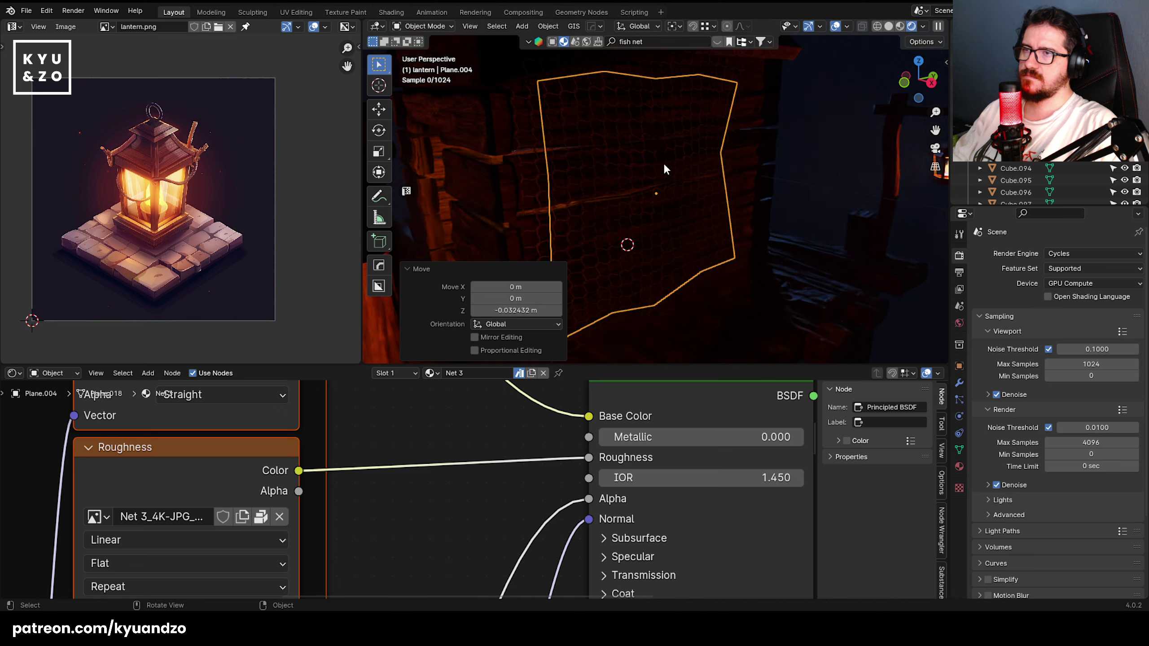
- Examine how the net looks on the hut wall in the rendered view from several distances
scroll(664, 165, down, 2)
click(656, 329)
click(648, 226)
shift+middle_drag(604, 141, 610, 133)
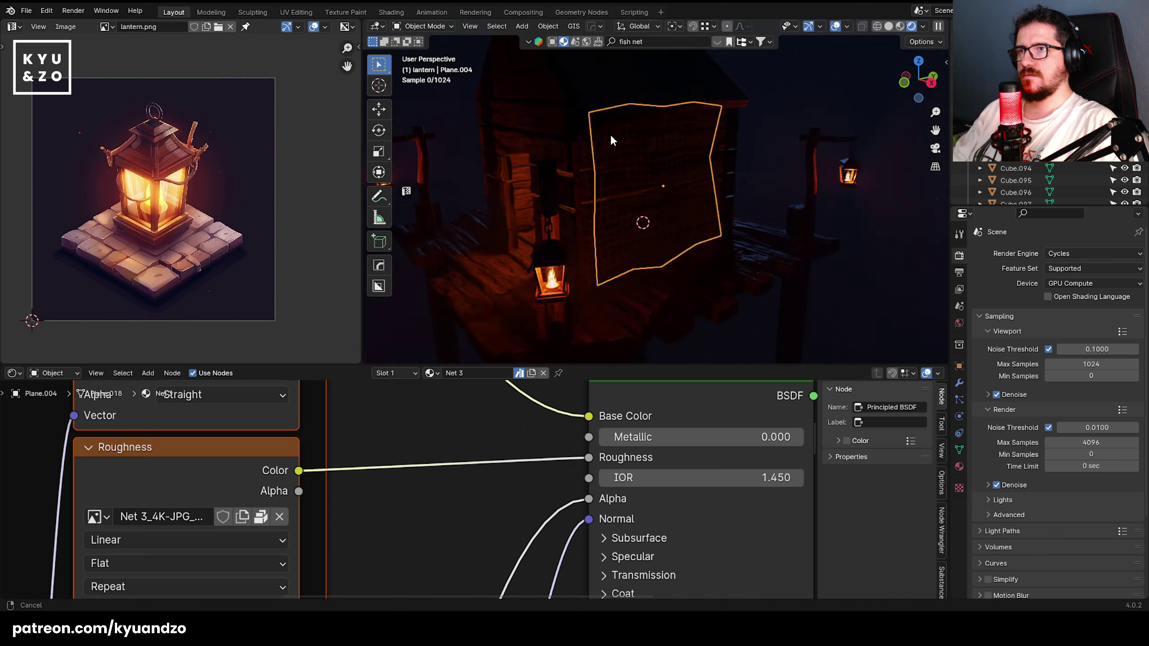
scroll(611, 133, up, 1)
scroll(638, 227, down, 2)
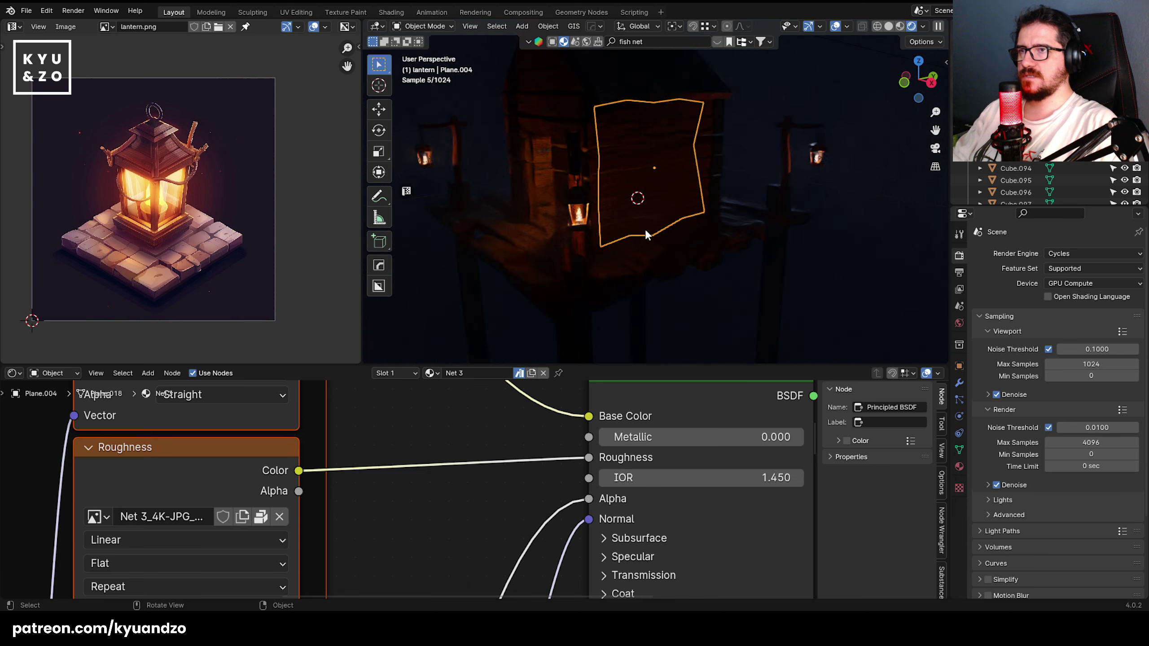
shift+middle_drag(612, 201, 623, 215)
scroll(629, 172, up, 2)
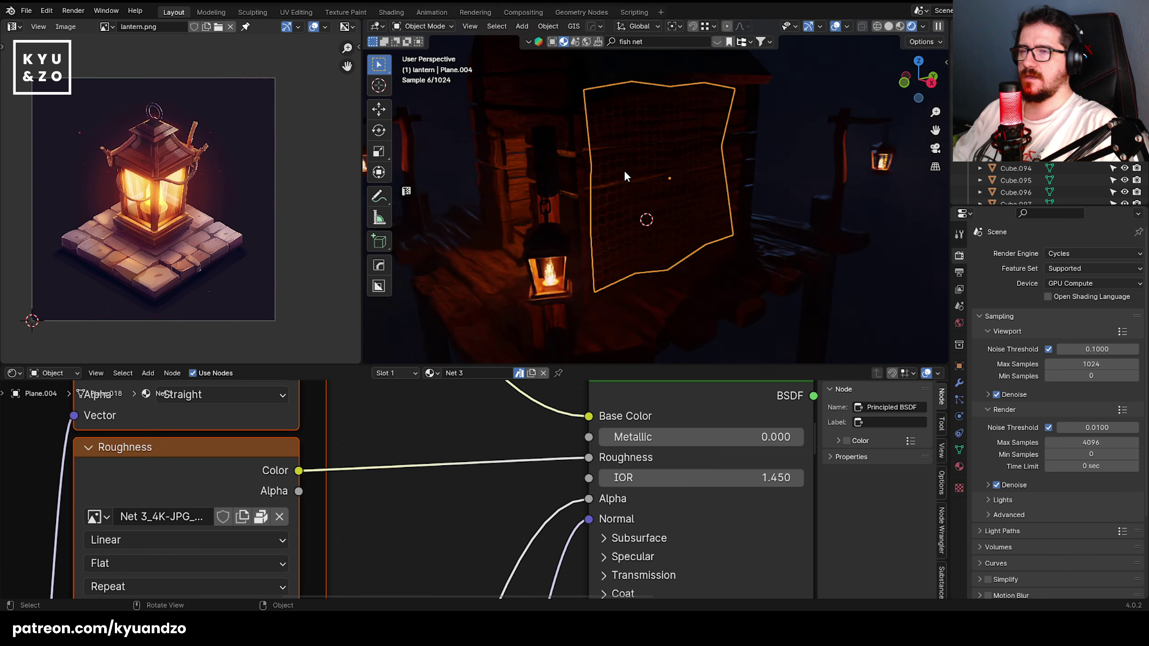
scroll(622, 164, down, 2)
scroll(621, 167, down, 2)
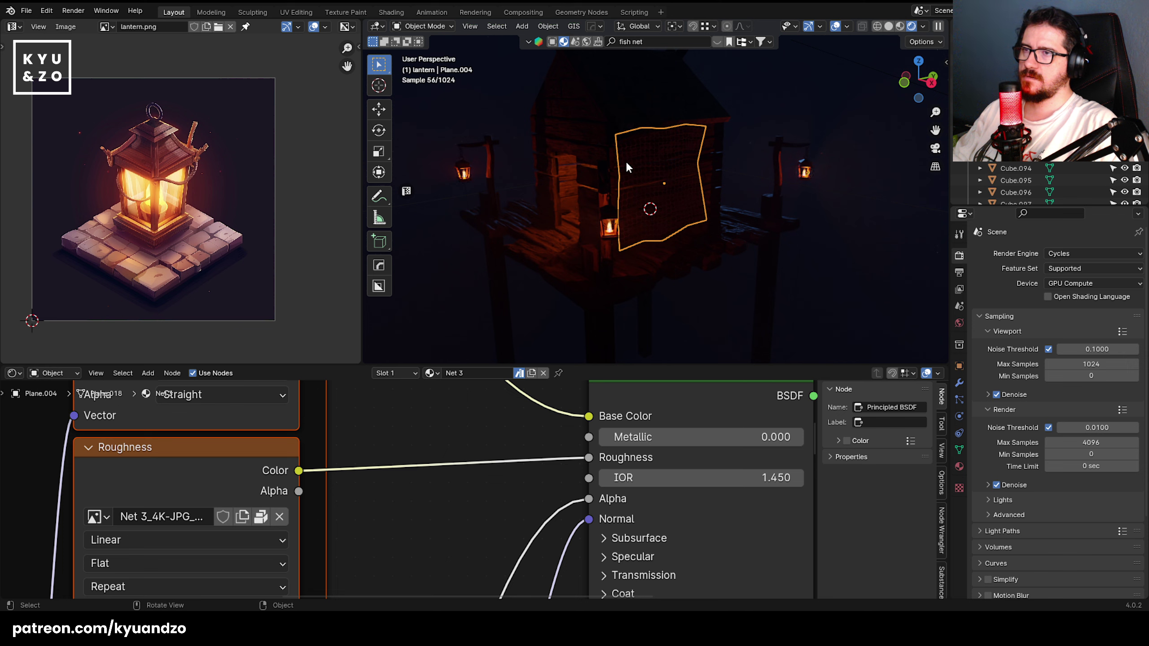
- Add a UV sphere at the deck below the net and scale it by about 0.243
middle_drag(625, 160, 570, 199)
scroll(571, 226, up, 4)
shift+middle_drag(534, 328, 575, 287)
key(shift+a)
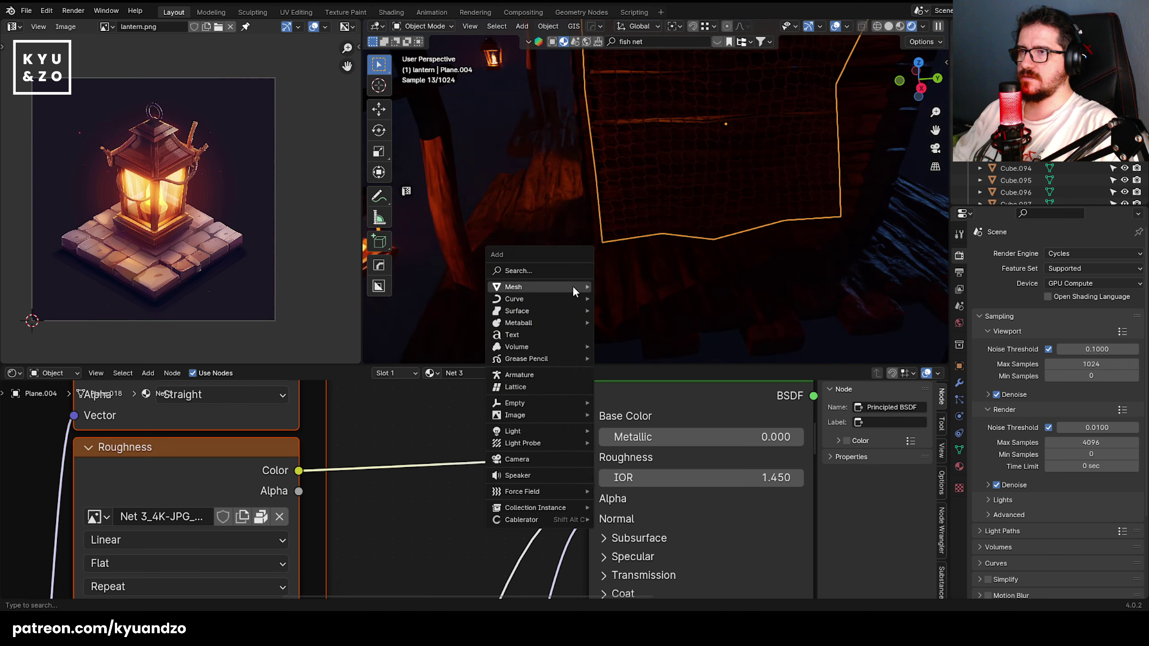
mouse_move(573, 286)
click(632, 321)
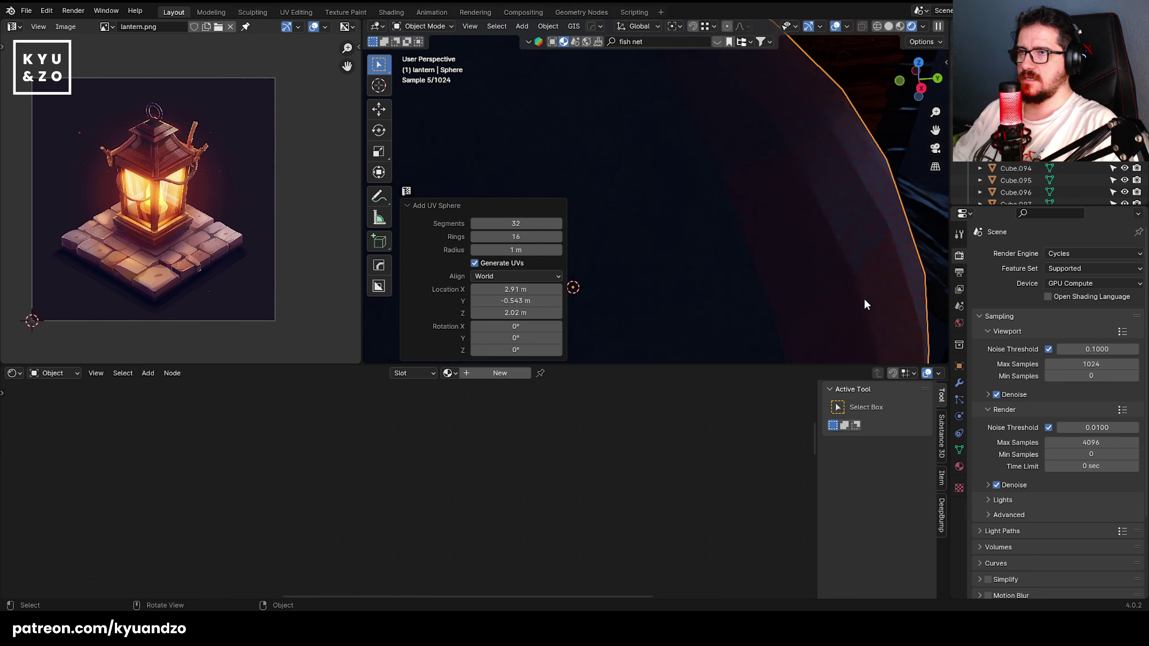
key(s)
key(Return)
- Shade the sphere auto smooth and shrink it into a flat shape, scaling Z by about 0.406
right_click(663, 228)
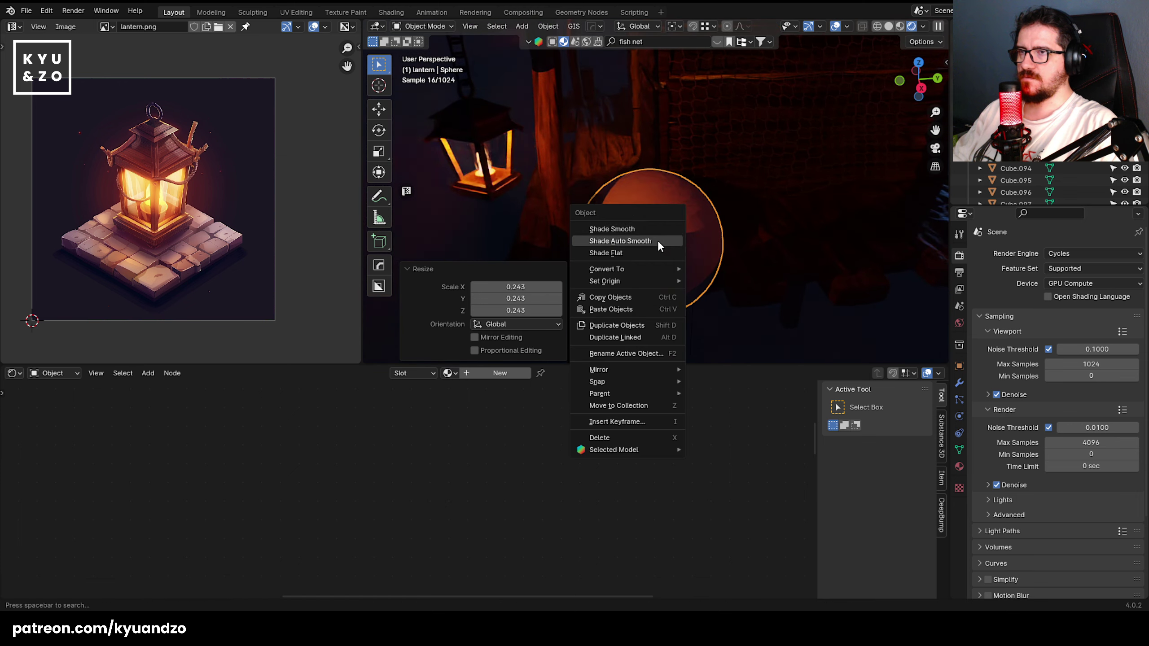
click(657, 240)
key(s)
click(719, 244)
key(s)
key(a)
click(700, 247)
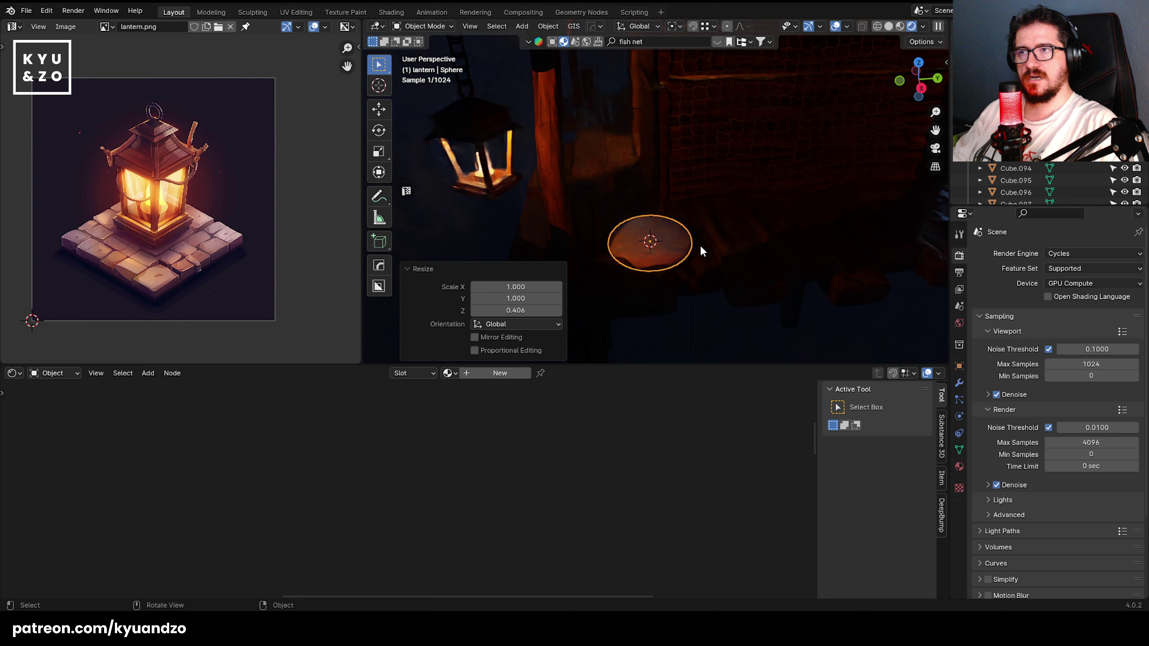
- Enlarge the flattened sphere and adjust its height on the deck with Z moves of about 0.046 m and -0.024 m
scroll(700, 248, up, 1)
key(s)
click(757, 274)
key(g)
key(a)
click(763, 264)
key(g)
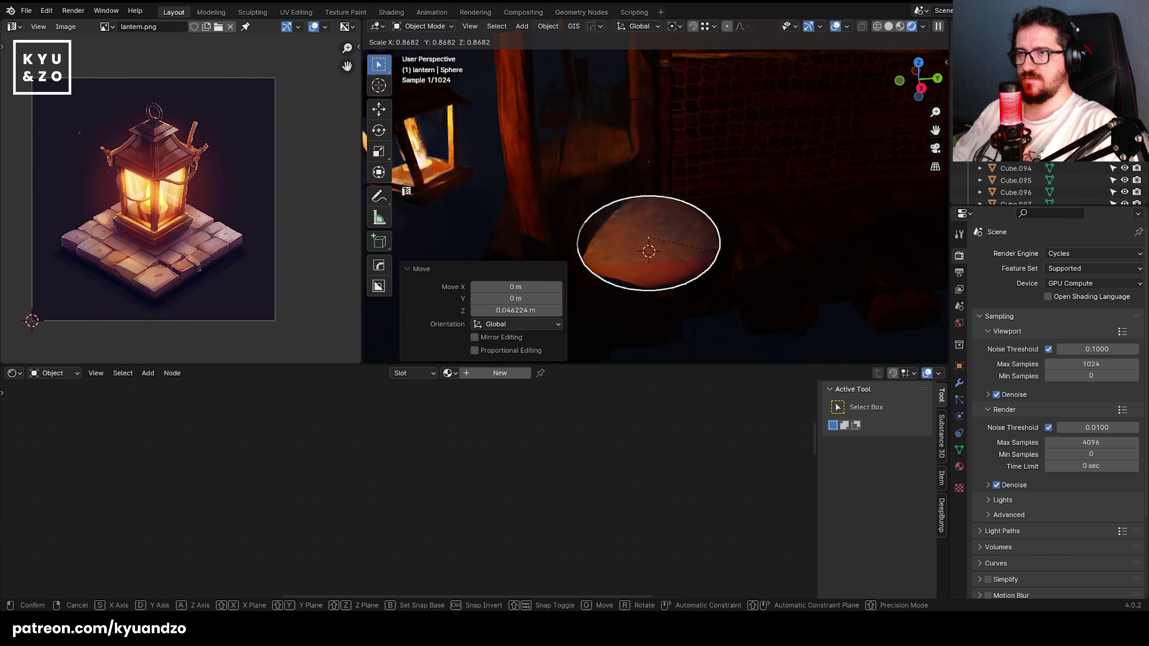
key(z)
key(Return)
key(g)
key(y)
key(Escape)
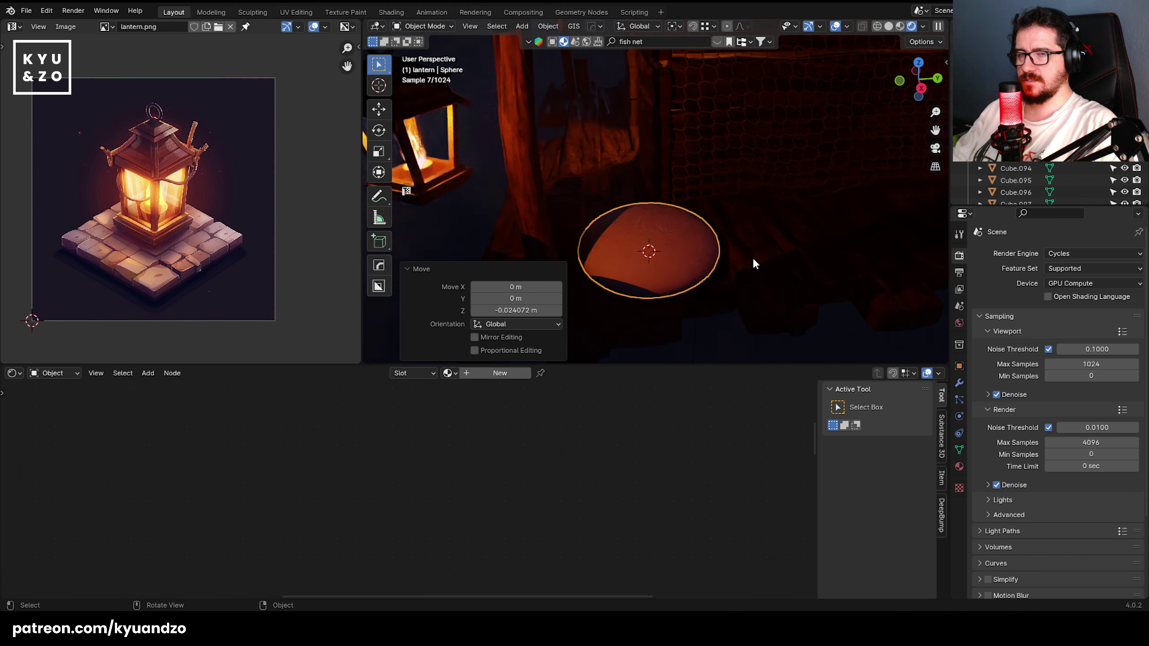
- Link the hanging net's Net 3 material to the flattened sphere and frame the sphere
middle_drag(736, 263, 665, 180)
shift+right_click(825, 130)
click(629, 203)
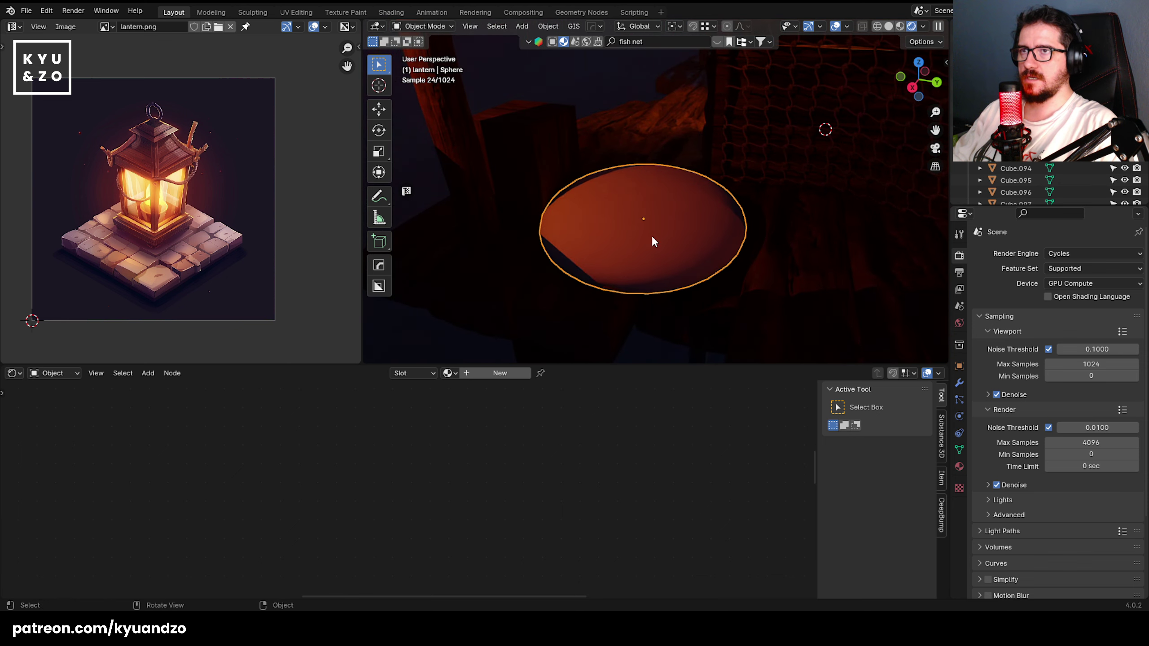
shift+click(813, 144)
key(ctrl+l)
click(807, 144)
click(631, 136)
click(630, 203)
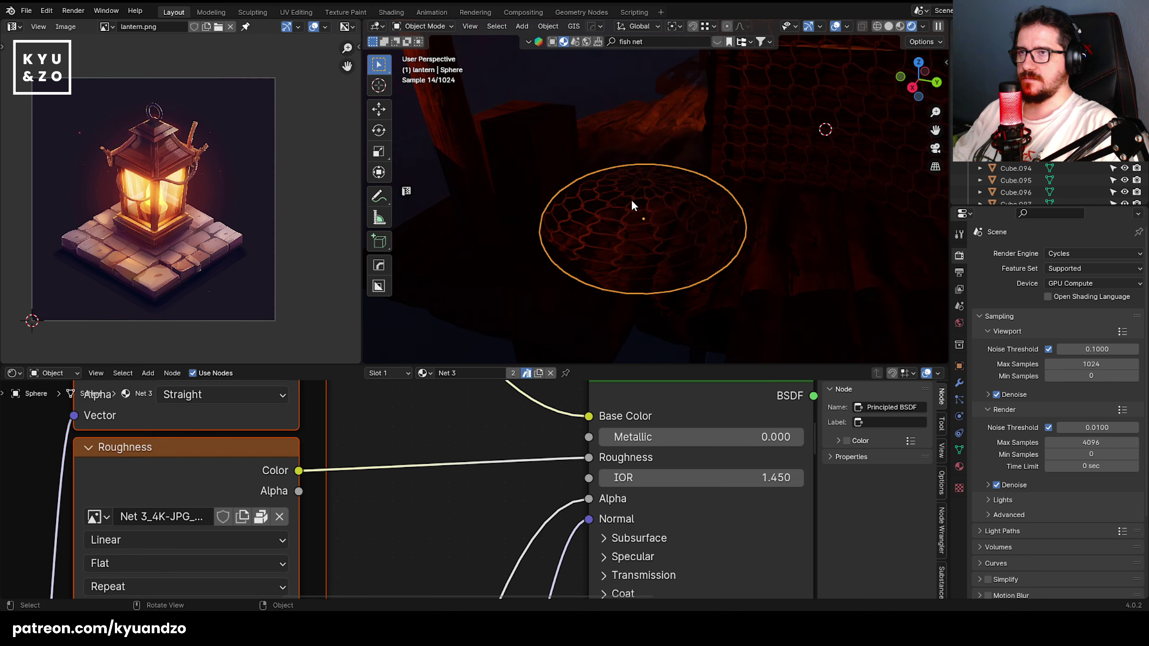
key(KP_Decimal)
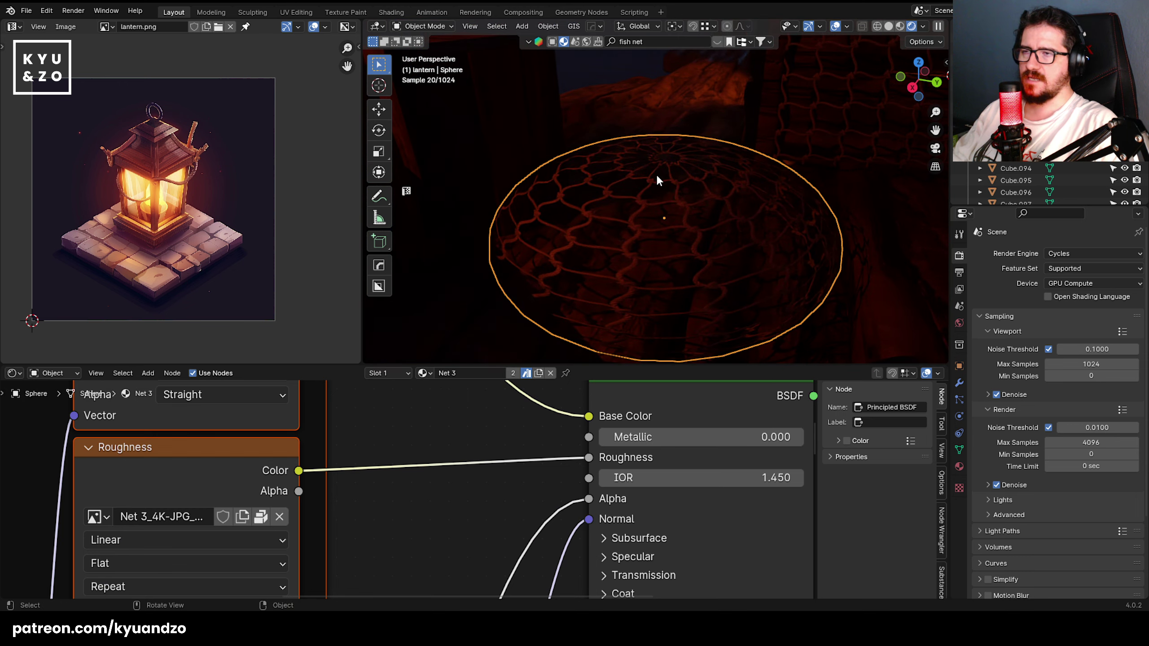
key(Tab)
key(Tab)
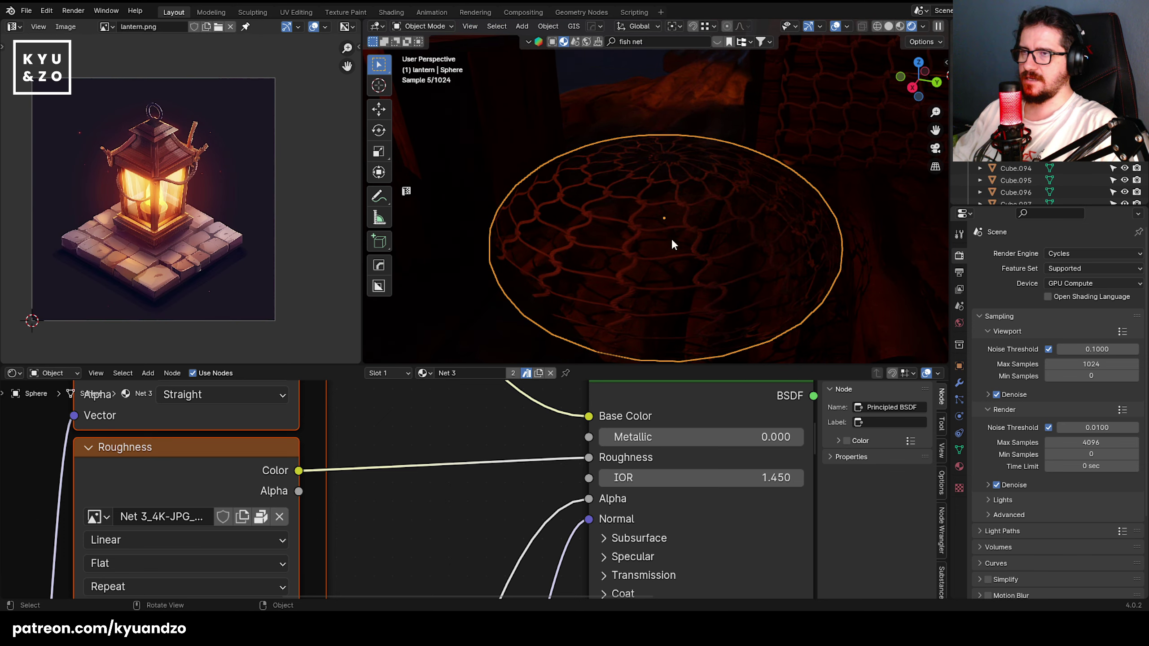
click(425, 26)
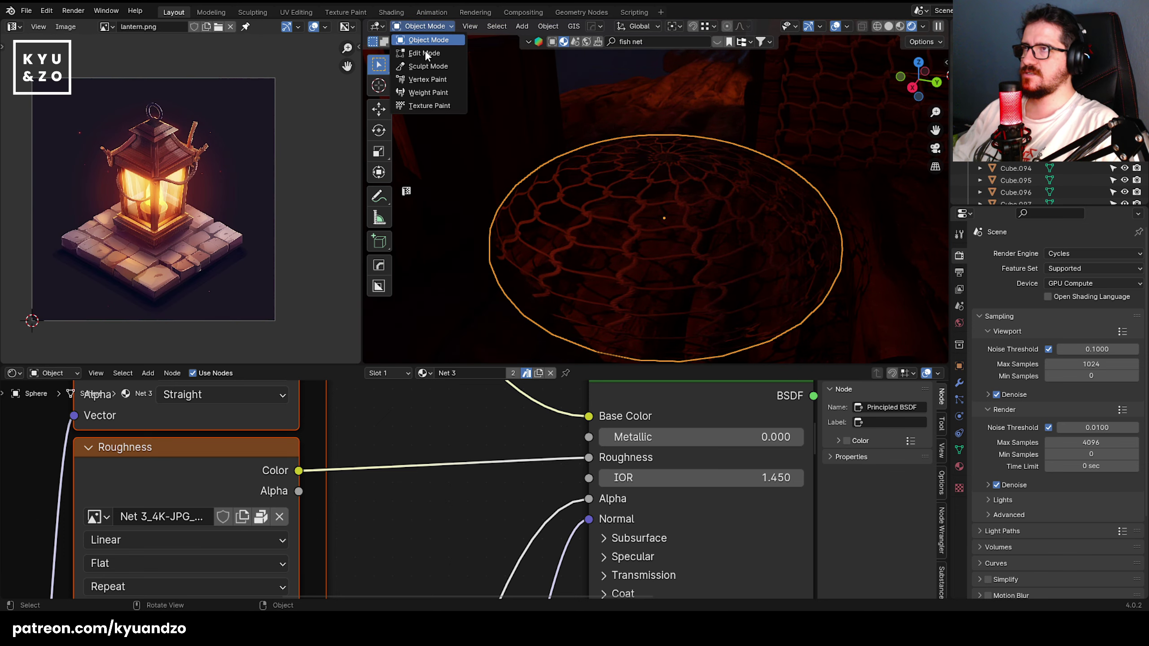
click(427, 66)
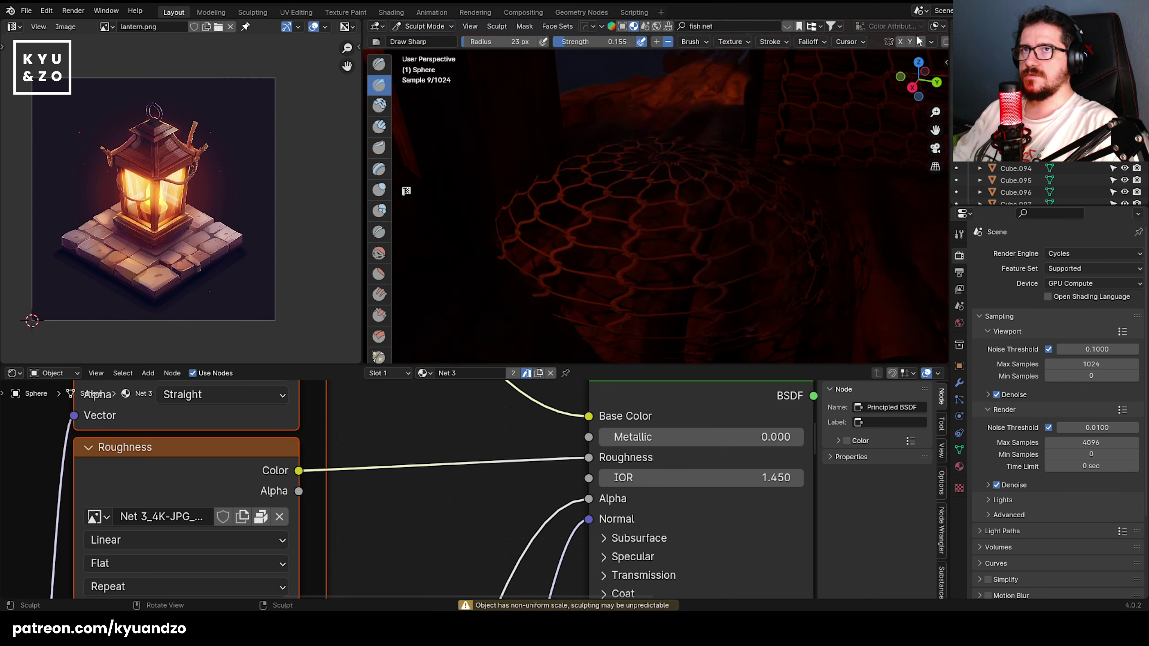
scroll(918, 41, down, 5)
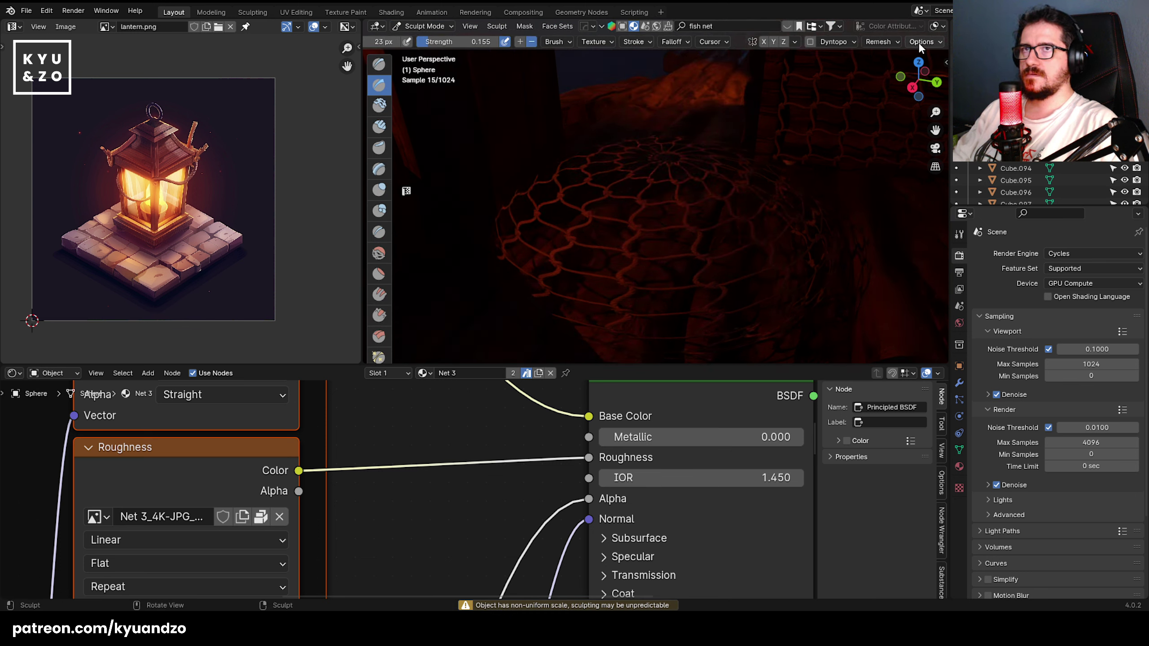
click(425, 26)
click(427, 38)
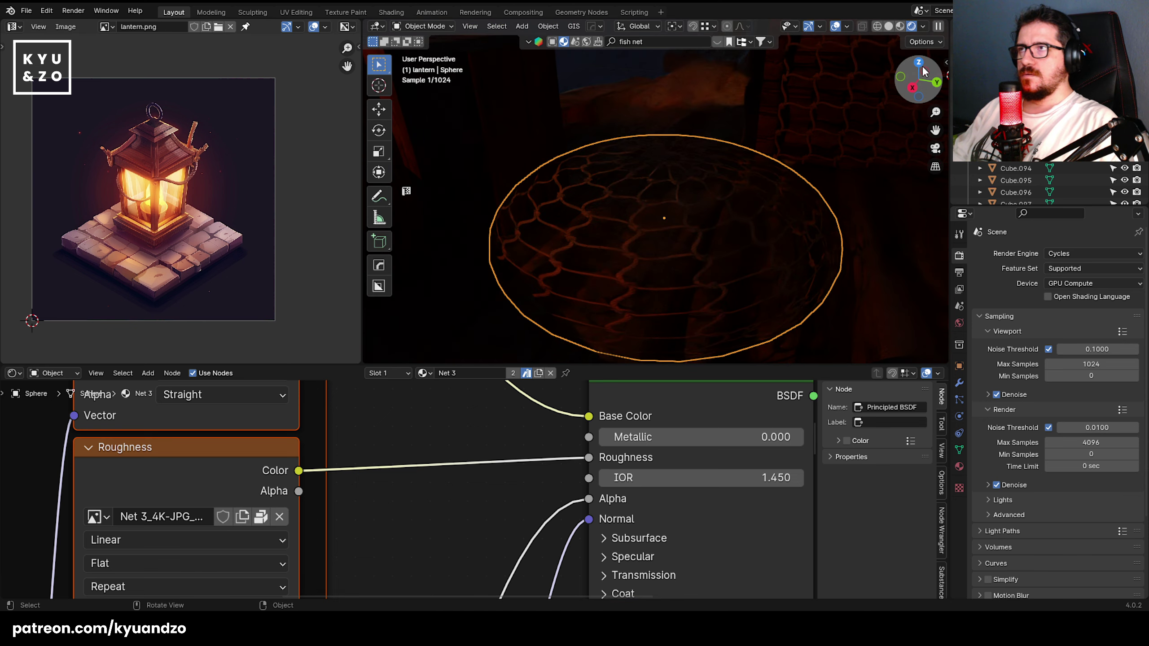
- Show the flattened sphere in material preview shading, add a Multiresolution modifier to it and subdivide it twice
click(899, 26)
key(Tab)
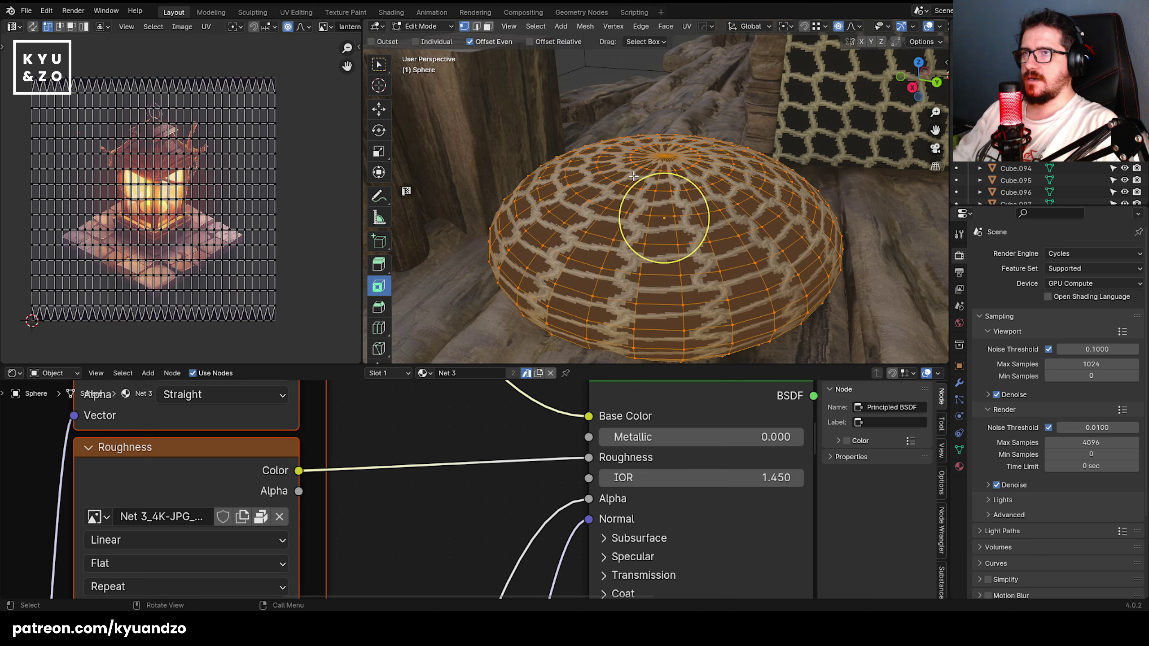
key(Tab)
click(961, 383)
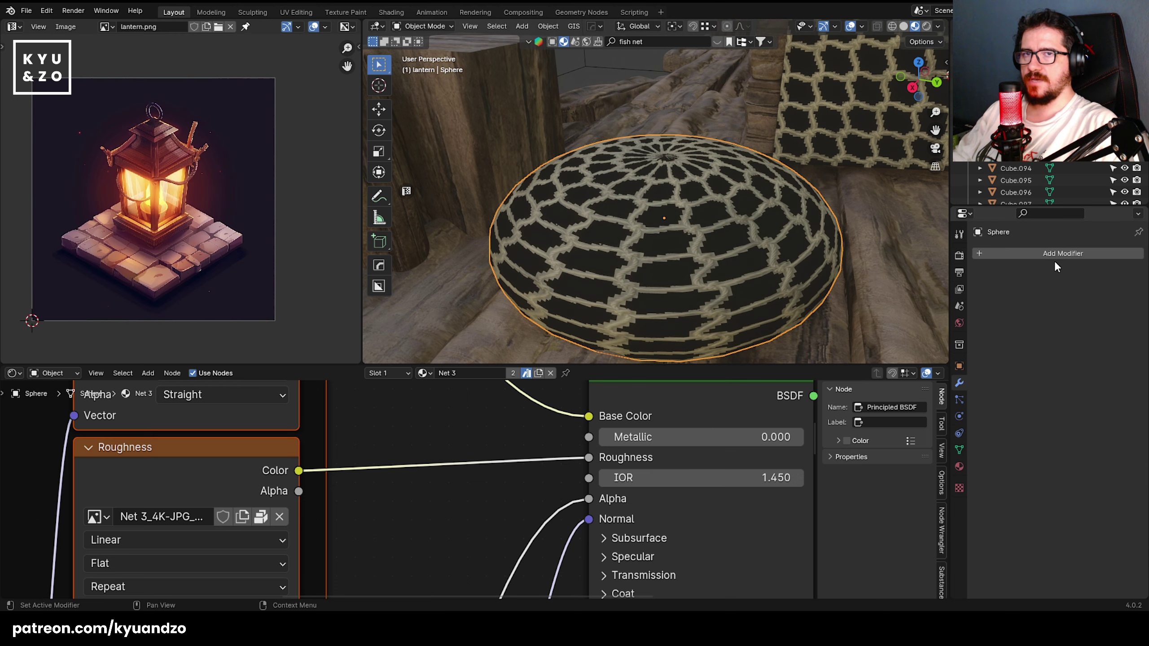
click(1053, 256)
mouse_move(1033, 254)
click(931, 348)
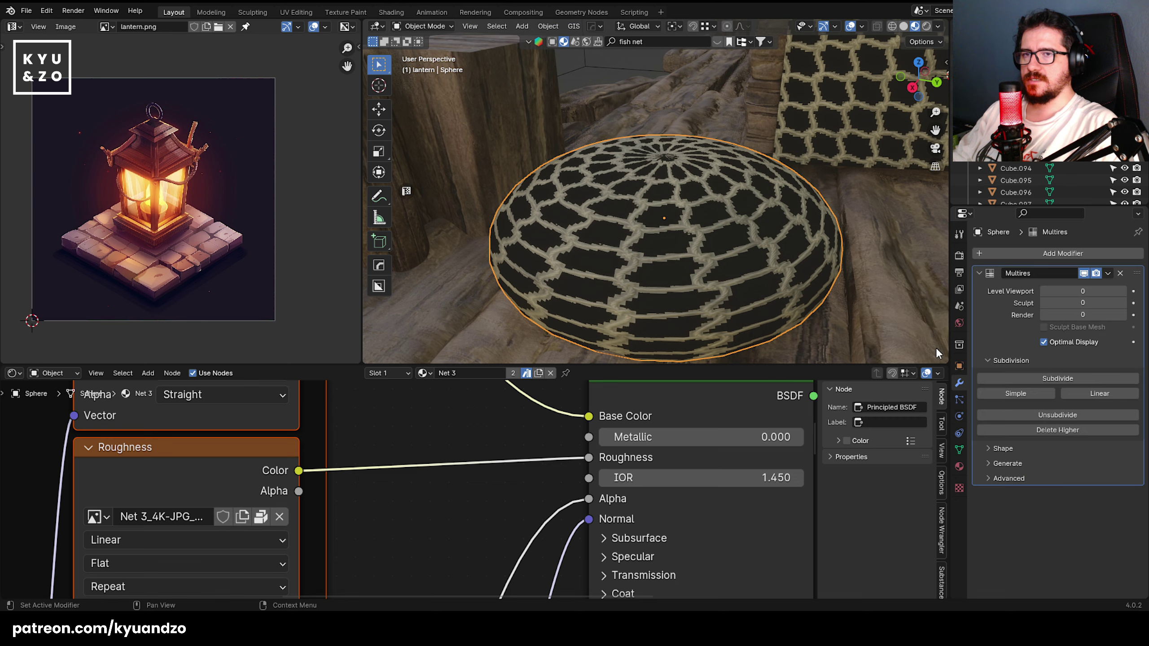
click(1084, 378)
click(1084, 379)
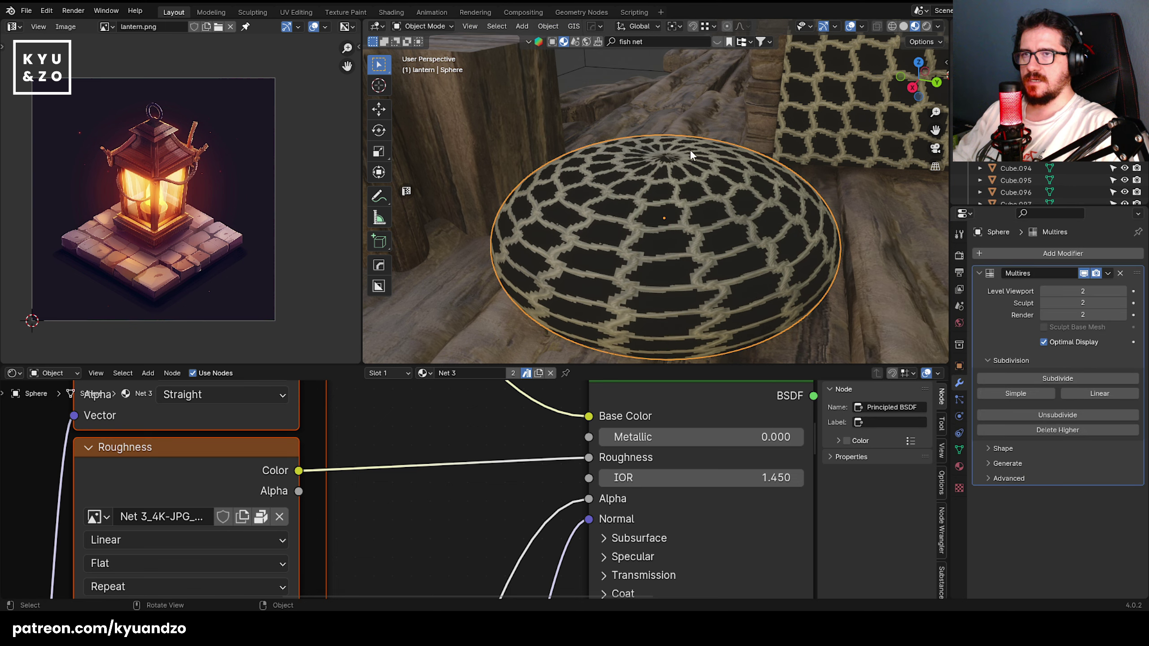
- Enter Sculpt Mode on the sphere, raise the Draw Sharp strength to 0.759 and try strokes across its upper surface
click(429, 26)
click(423, 67)
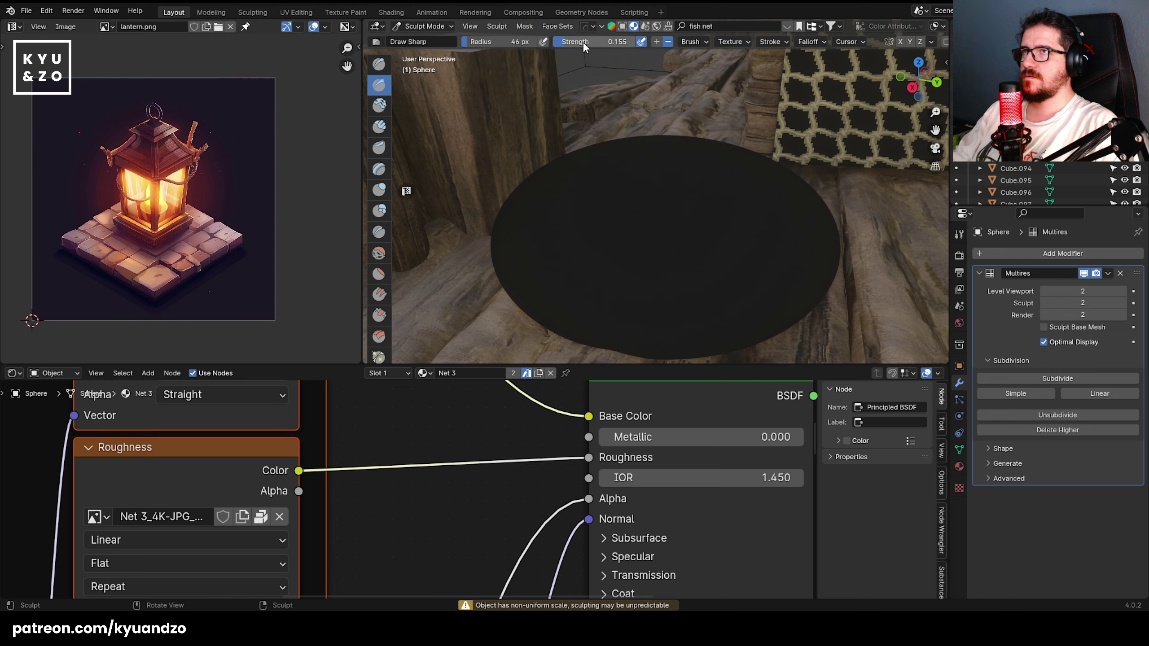
drag(583, 44, 632, 44)
drag(674, 157, 782, 141)
drag(611, 182, 644, 264)
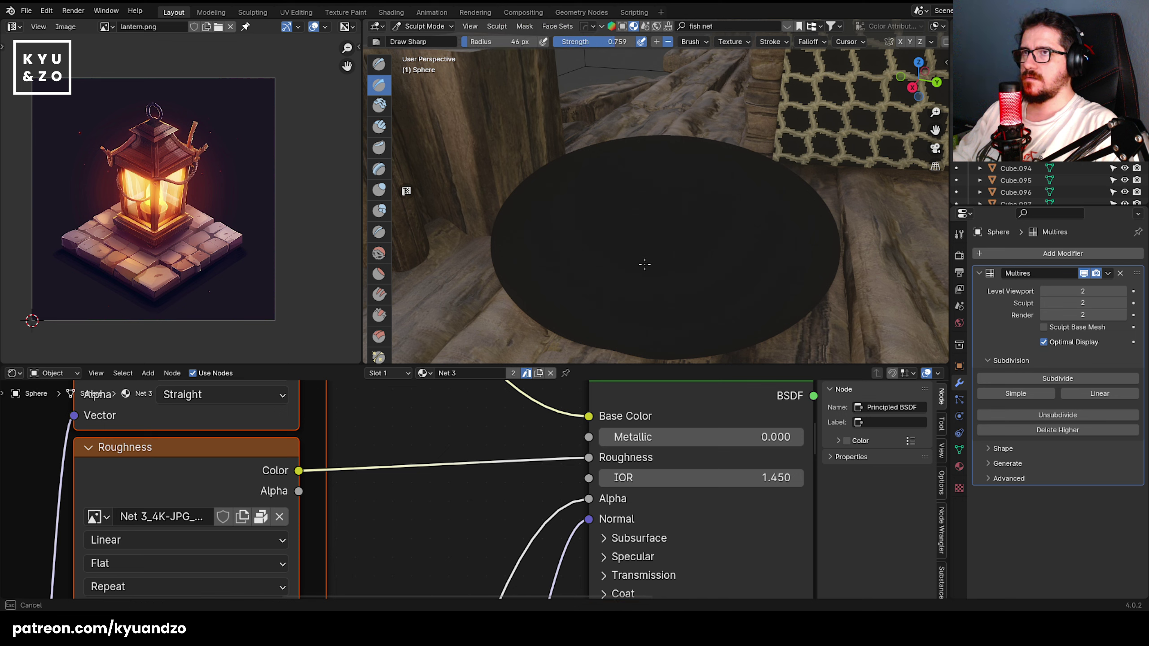
- Remove the sphere's Multiresolution modifier and enable Dyntopo with a lower detail size
click(1120, 273)
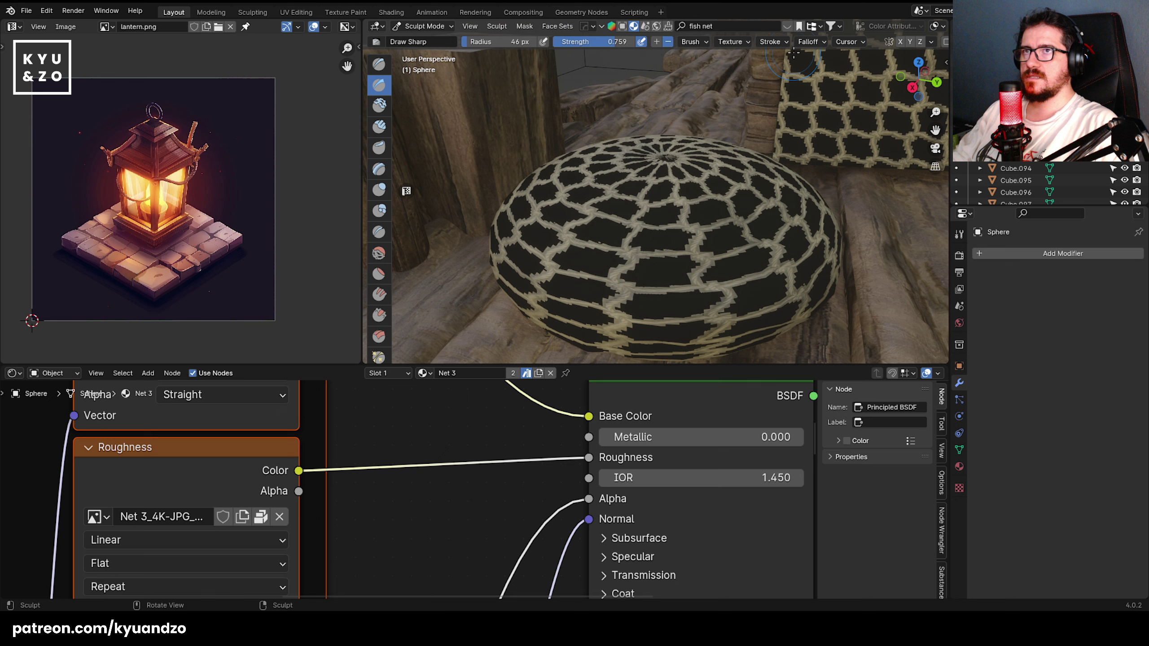
scroll(796, 40, down, 5)
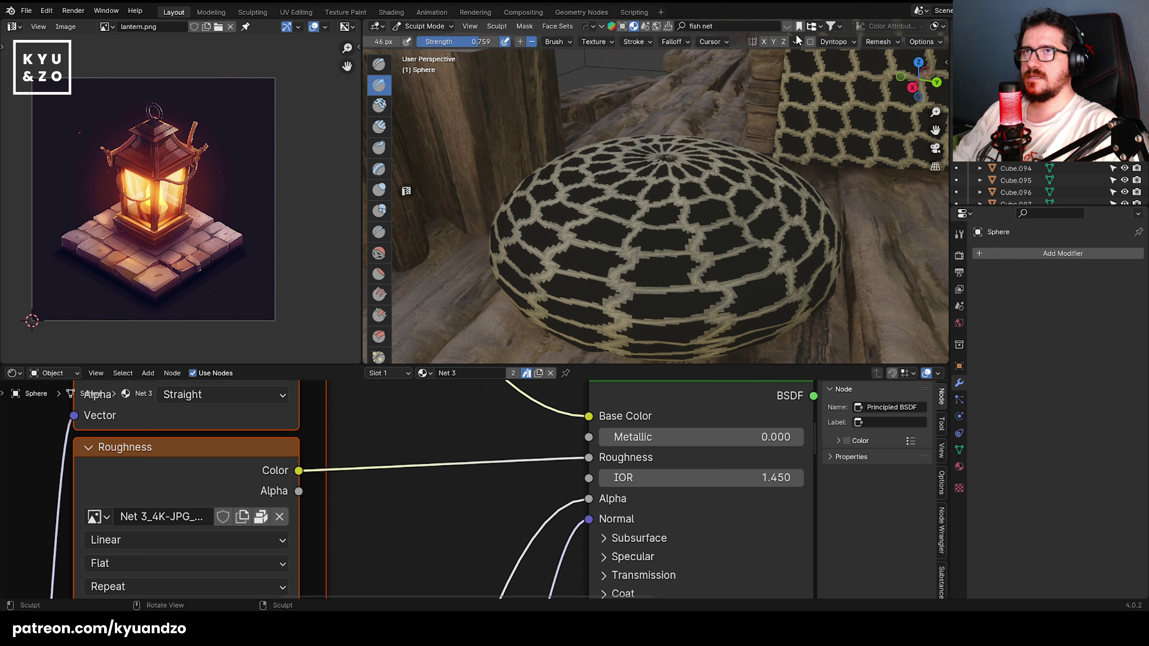
click(853, 42)
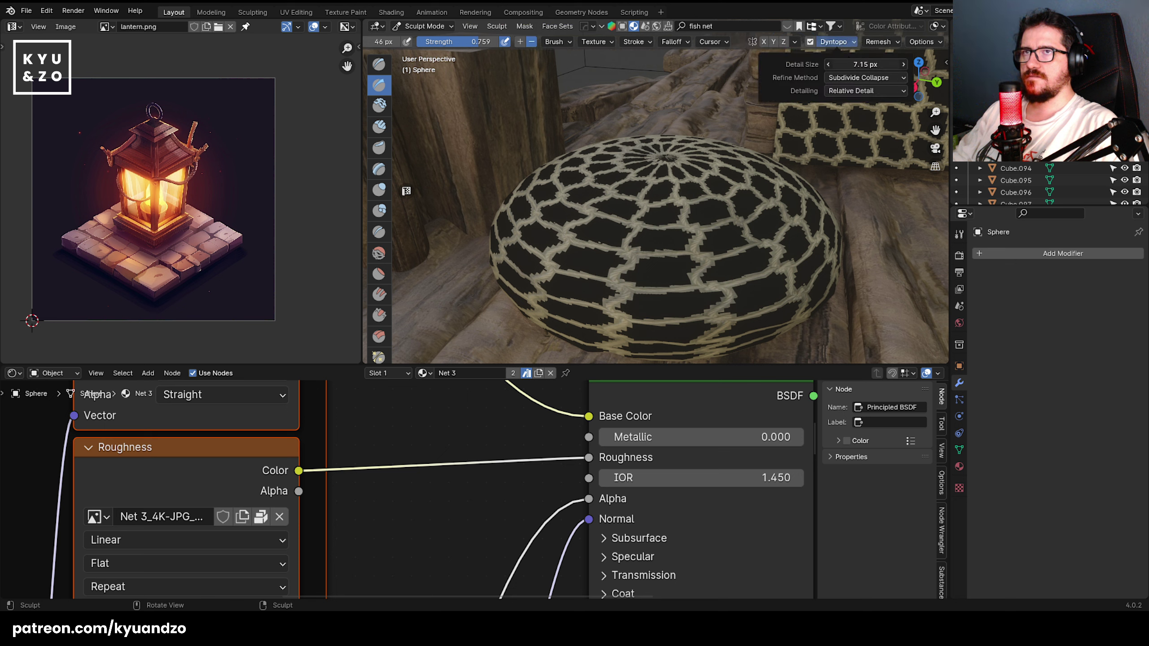
drag(864, 64, 861, 64)
- Sculpt uneven dents across the top and front of the pile with Draw Sharp, using solid shading, and smooth part of them
drag(682, 154, 663, 276)
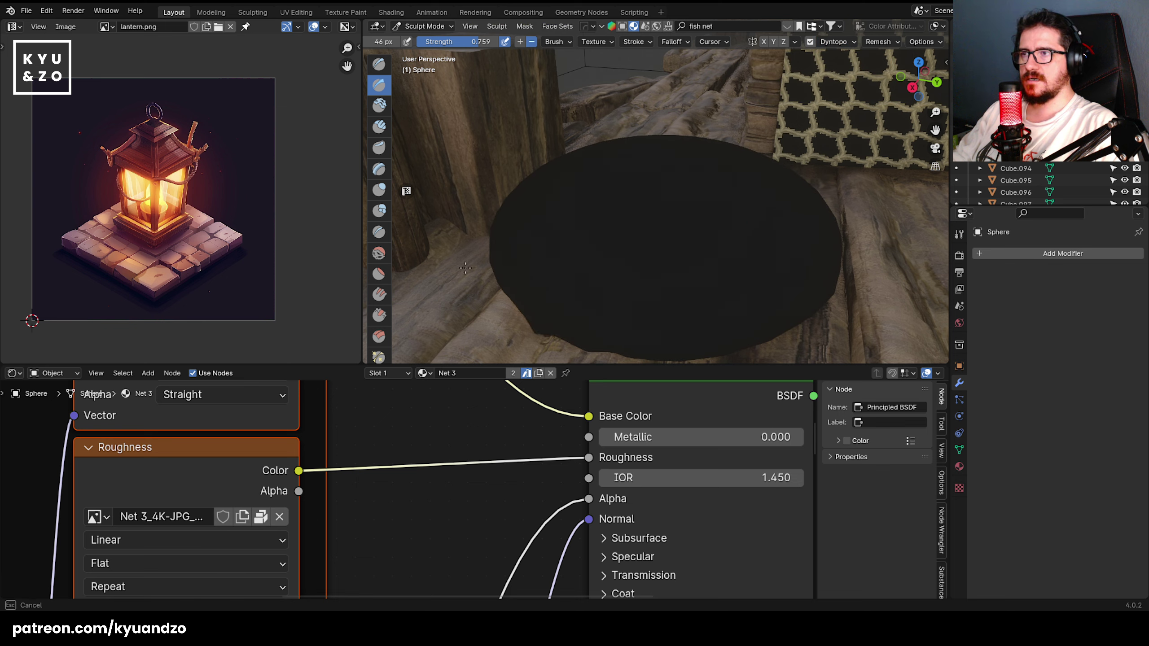
scroll(906, 24, down, 4)
click(904, 26)
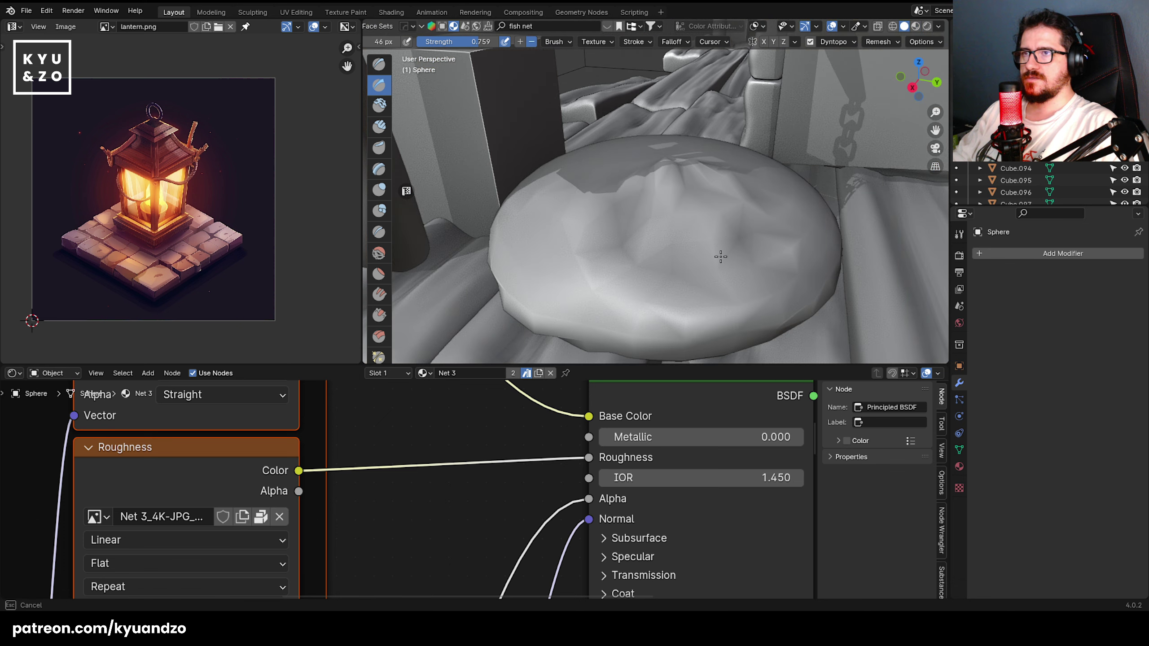
click(834, 41)
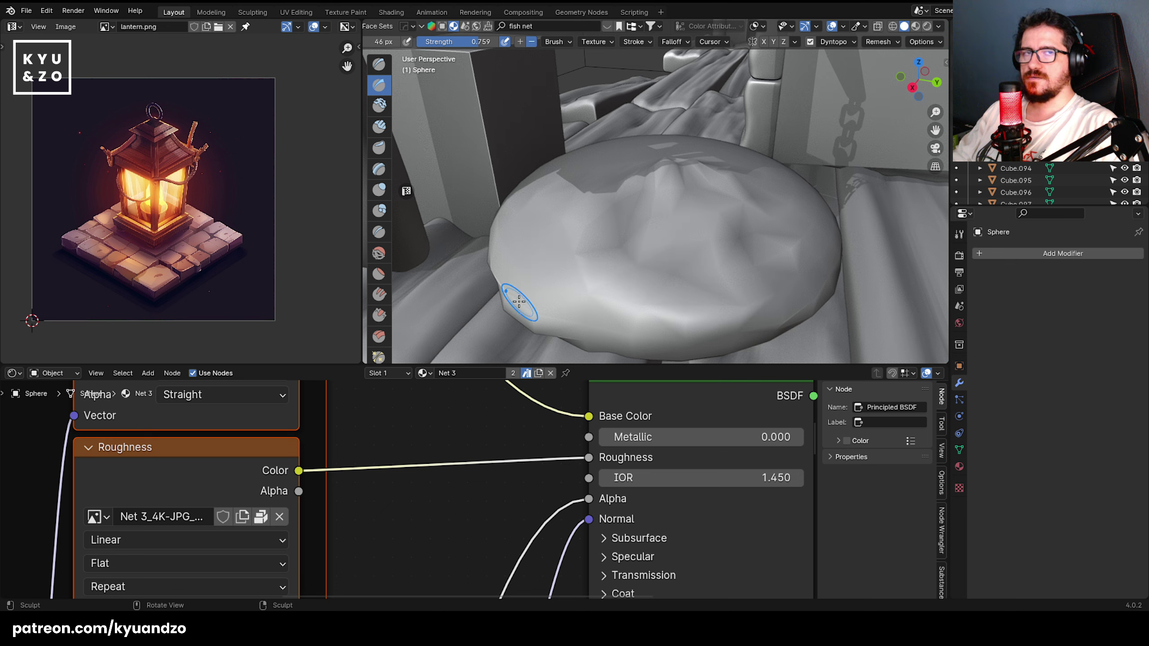
mouse_move(570, 251)
mouse_down()
mouse_move(587, 289)
mouse_move(629, 277)
mouse_up()
mouse_move(549, 272)
shift+mouse_down()
mouse_move(606, 292)
mouse_move(611, 249)
mouse_move(570, 243)
shift+mouse_up()
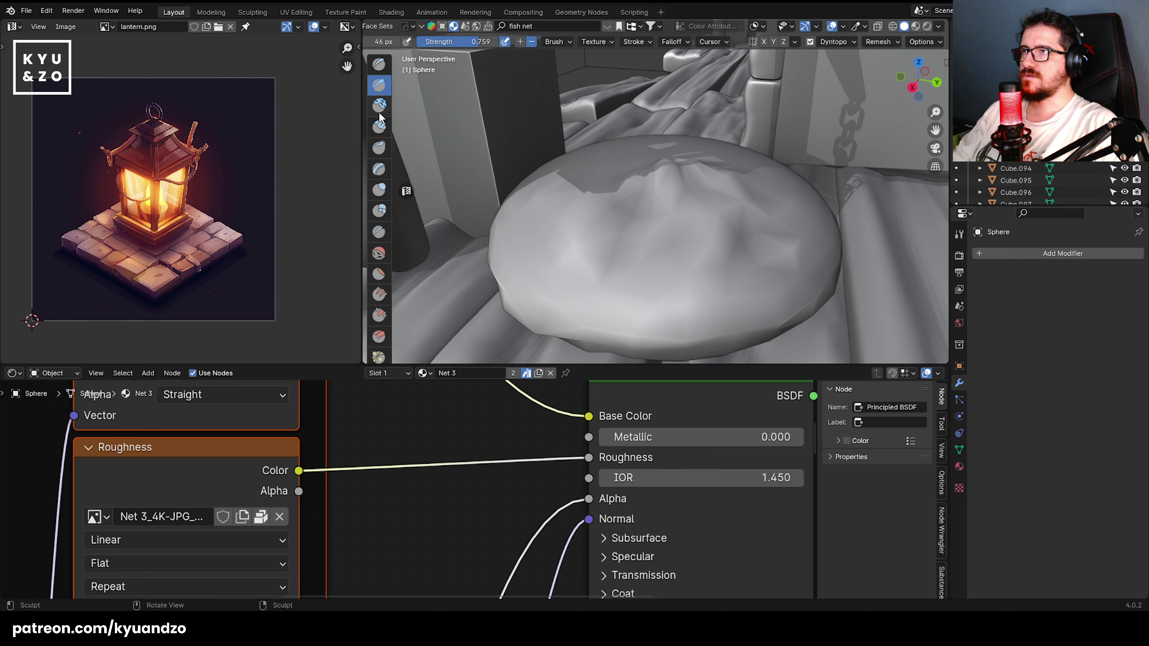
- Smooth the pile and sculpt raised swirling folds over its top and front with the Draw brush at strength 0.759
middle_drag(616, 208, 551, 163)
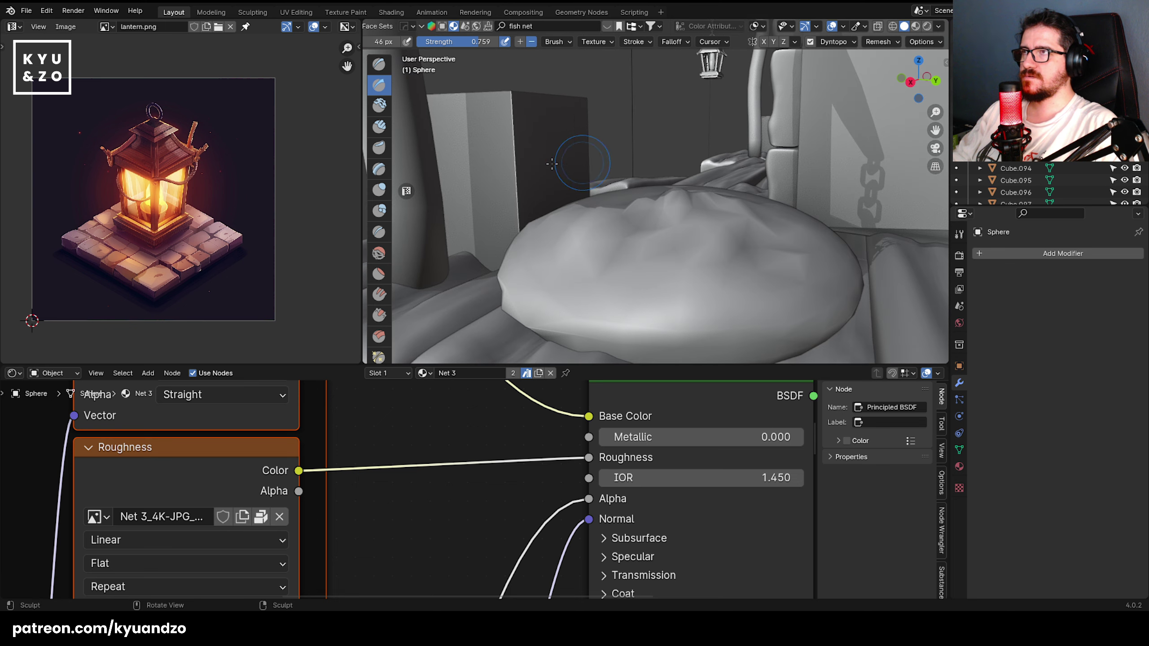
middle_drag(664, 210, 665, 235)
mouse_move(665, 236)
mouse_down()
mouse_move(590, 242)
mouse_move(768, 272)
mouse_move(670, 280)
mouse_up()
mouse_move(512, 286)
shift+mouse_down()
mouse_move(705, 287)
mouse_move(778, 258)
mouse_move(588, 204)
mouse_move(607, 191)
mouse_move(648, 300)
mouse_move(485, 290)
mouse_move(715, 358)
mouse_move(796, 325)
mouse_move(557, 343)
mouse_move(584, 356)
mouse_move(594, 304)
shift+mouse_up()
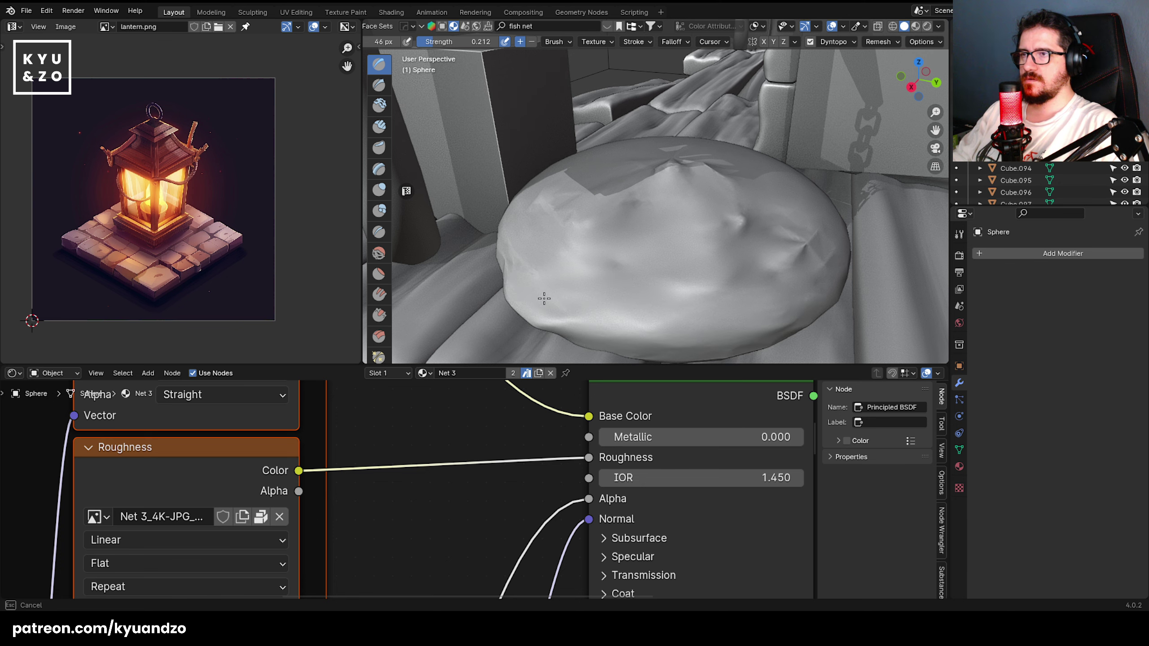
mouse_move(800, 176)
shift+mouse_down()
mouse_move(678, 272)
mouse_move(769, 181)
mouse_move(797, 253)
mouse_move(506, 263)
mouse_move(679, 281)
mouse_move(692, 319)
mouse_move(611, 267)
mouse_move(685, 253)
shift+mouse_up()
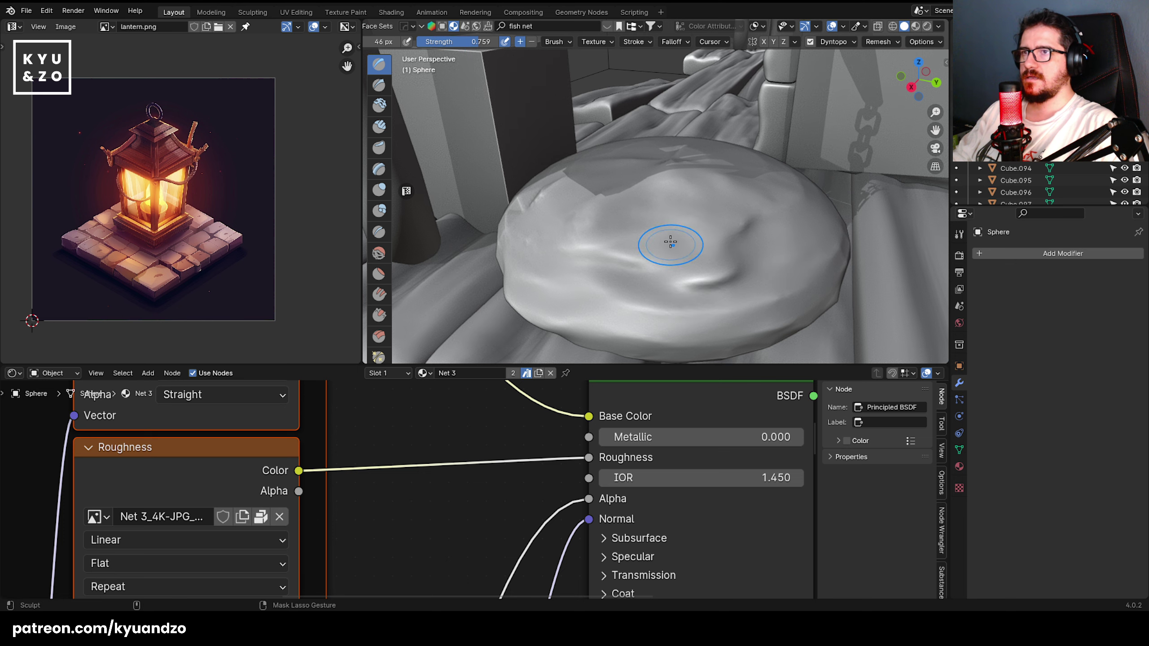
mouse_move(670, 242)
mouse_down()
mouse_move(647, 299)
mouse_move(662, 180)
mouse_move(541, 231)
mouse_move(566, 259)
mouse_move(566, 250)
mouse_move(724, 271)
mouse_move(769, 186)
mouse_move(691, 276)
mouse_move(656, 190)
mouse_move(588, 247)
mouse_move(642, 208)
mouse_move(754, 273)
mouse_move(552, 317)
mouse_move(521, 240)
mouse_move(827, 226)
mouse_up()
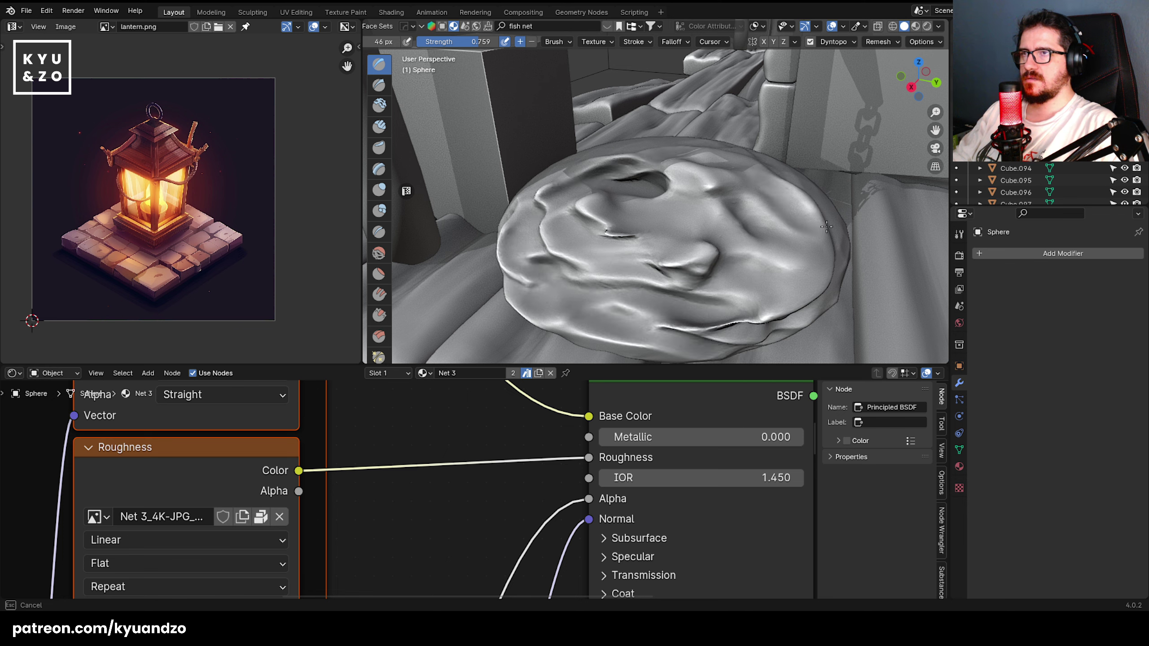
- Sculpt layered horizontal folds around the side edges of the pile with the Draw brush
middle_drag(827, 226, 832, 176)
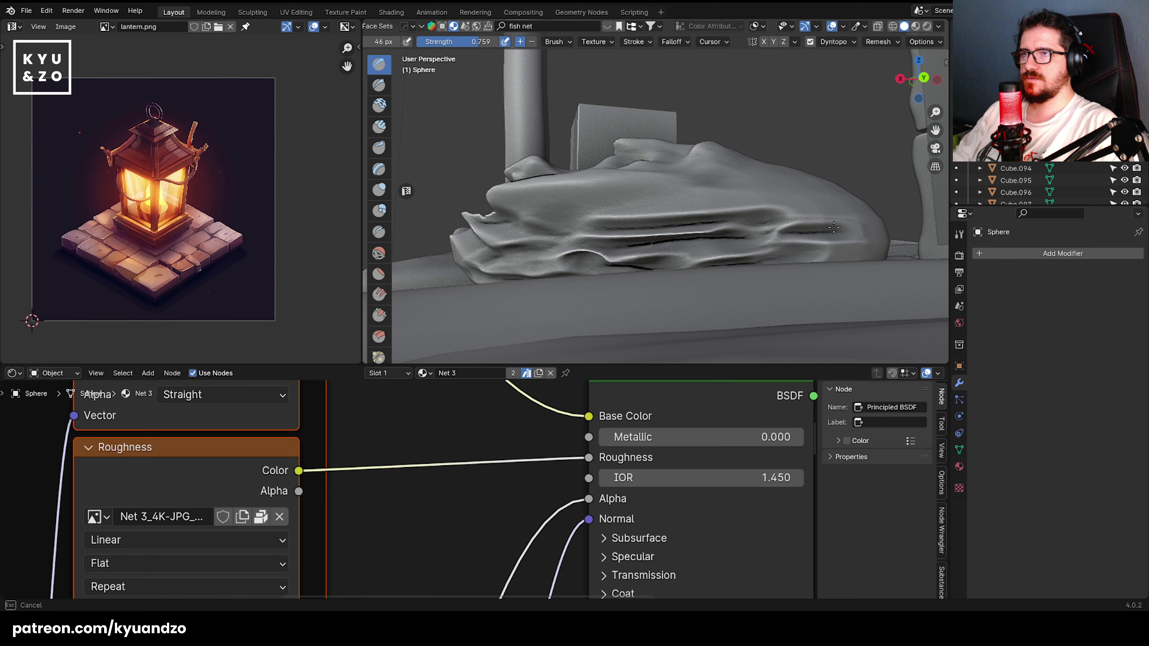
mouse_move(834, 227)
mouse_down()
mouse_move(588, 181)
mouse_move(538, 204)
mouse_up()
mouse_move(670, 217)
middle_down()
mouse_move(615, 228)
mouse_move(566, 212)
middle_up()
drag(633, 99, 564, 294)
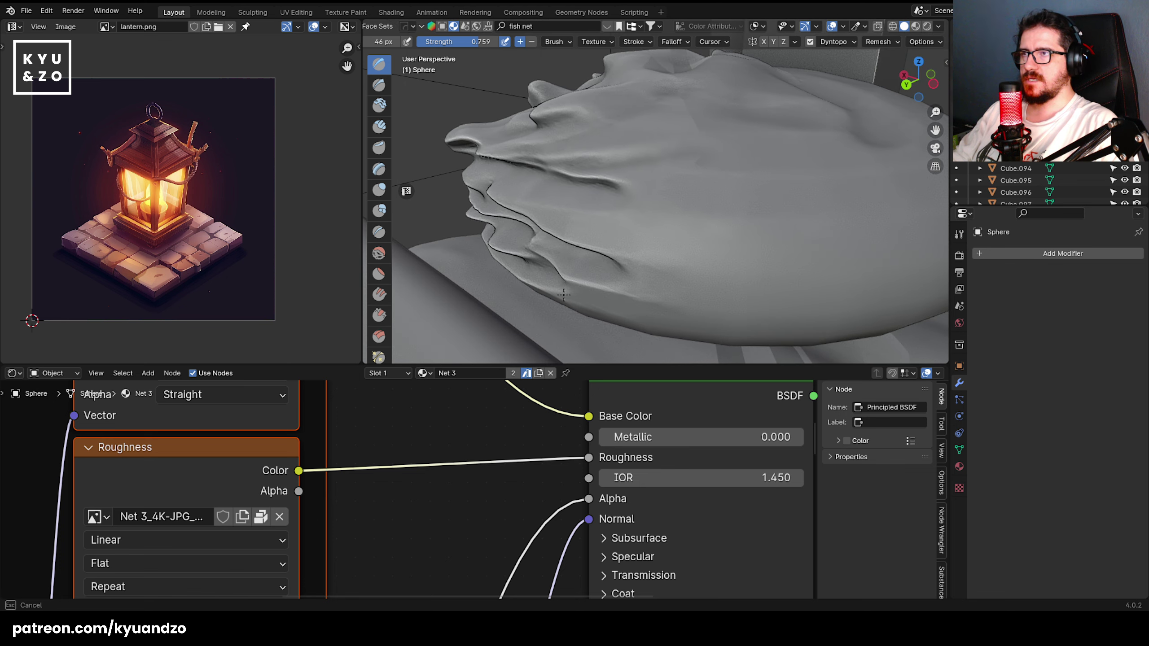
mouse_move(706, 226)
mouse_down()
mouse_move(828, 235)
mouse_move(675, 195)
mouse_move(860, 136)
mouse_move(611, 149)
mouse_move(882, 280)
mouse_move(581, 213)
mouse_move(742, 263)
mouse_up()
- Sculpt bumps and folds over the smooth back side of the pile, finishing in Object Mode
mouse_move(741, 262)
middle_down()
mouse_move(623, 169)
mouse_move(625, 261)
middle_up()
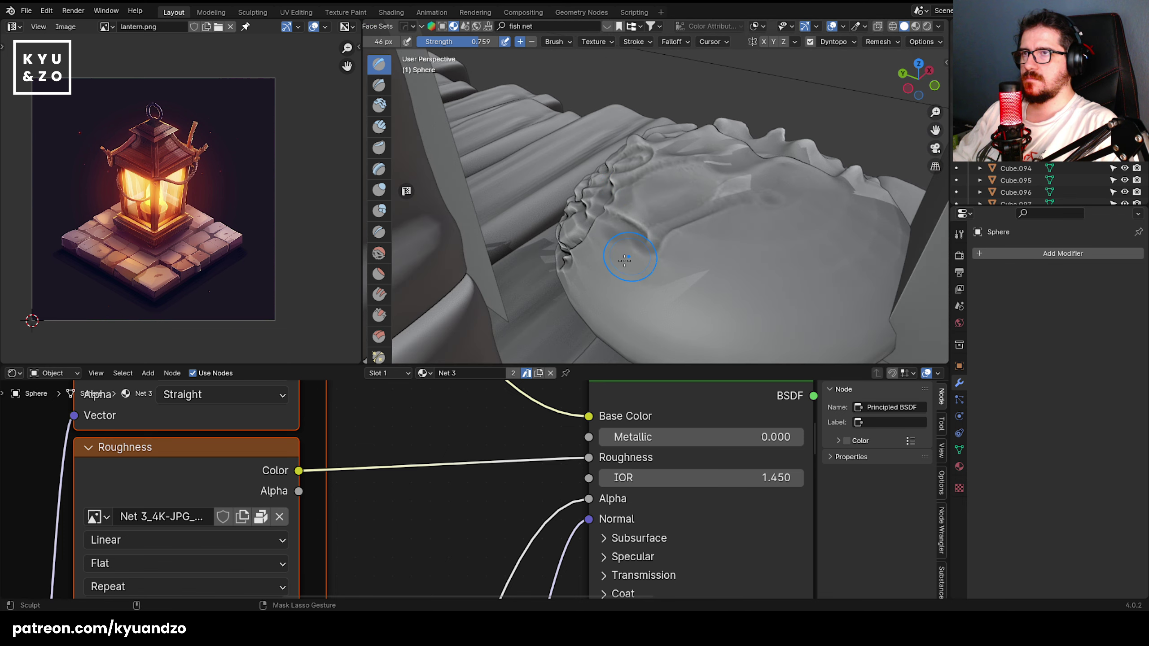
mouse_move(625, 260)
mouse_down()
mouse_move(769, 254)
mouse_move(837, 272)
mouse_move(747, 181)
mouse_move(682, 257)
mouse_move(742, 281)
mouse_move(678, 294)
mouse_move(792, 317)
mouse_move(771, 203)
mouse_move(851, 312)
mouse_move(724, 334)
mouse_move(610, 299)
mouse_move(546, 236)
mouse_move(746, 174)
mouse_move(701, 208)
mouse_move(778, 176)
mouse_move(734, 197)
mouse_up()
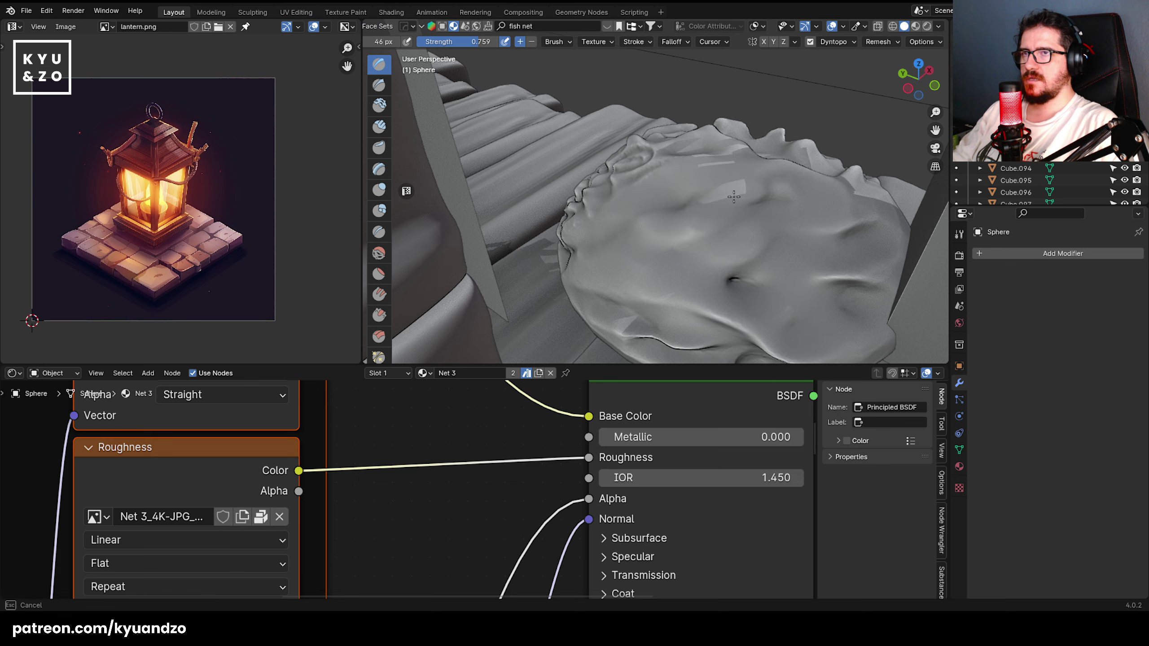
mouse_move(734, 197)
middle_down()
mouse_move(521, 190)
mouse_move(429, 172)
middle_up()
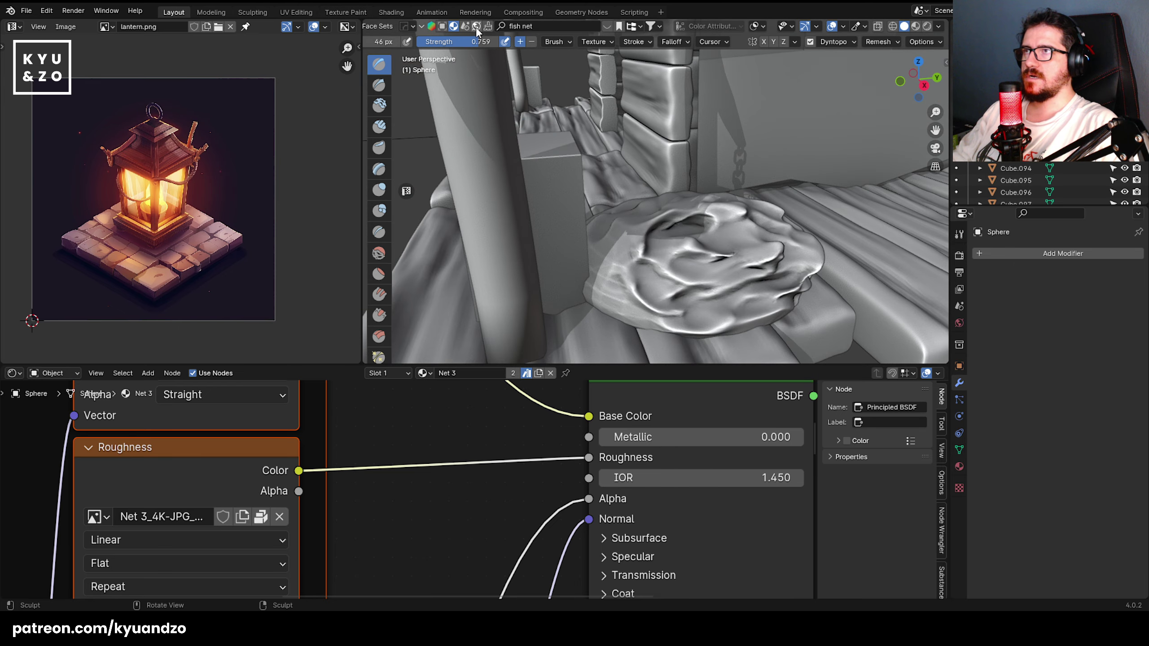
scroll(393, 26, up, 5)
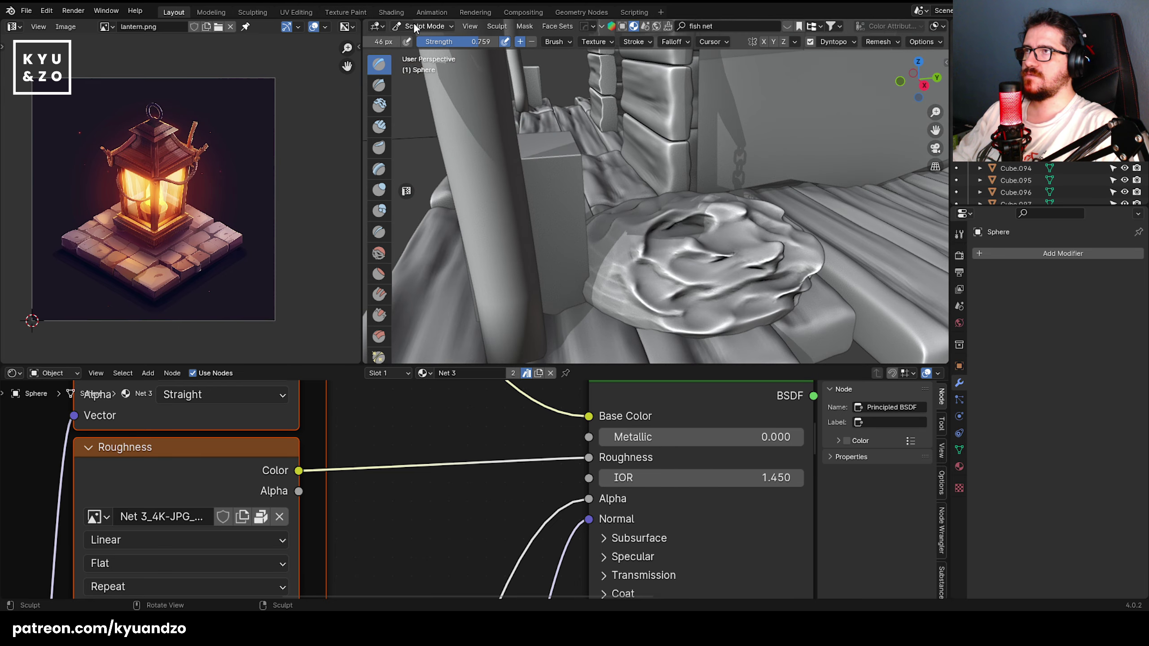
click(416, 27)
click(429, 39)
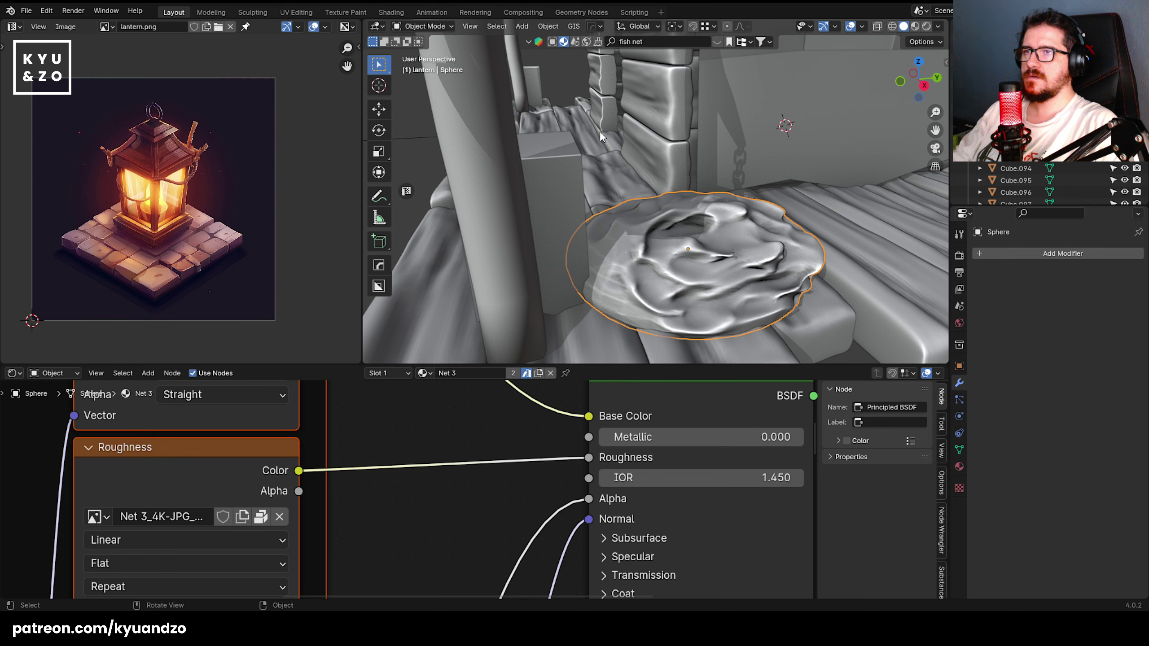
- Show the sculpted pile in rendered shading and try to UV unwrap its entire mesh
click(930, 25)
click(692, 191)
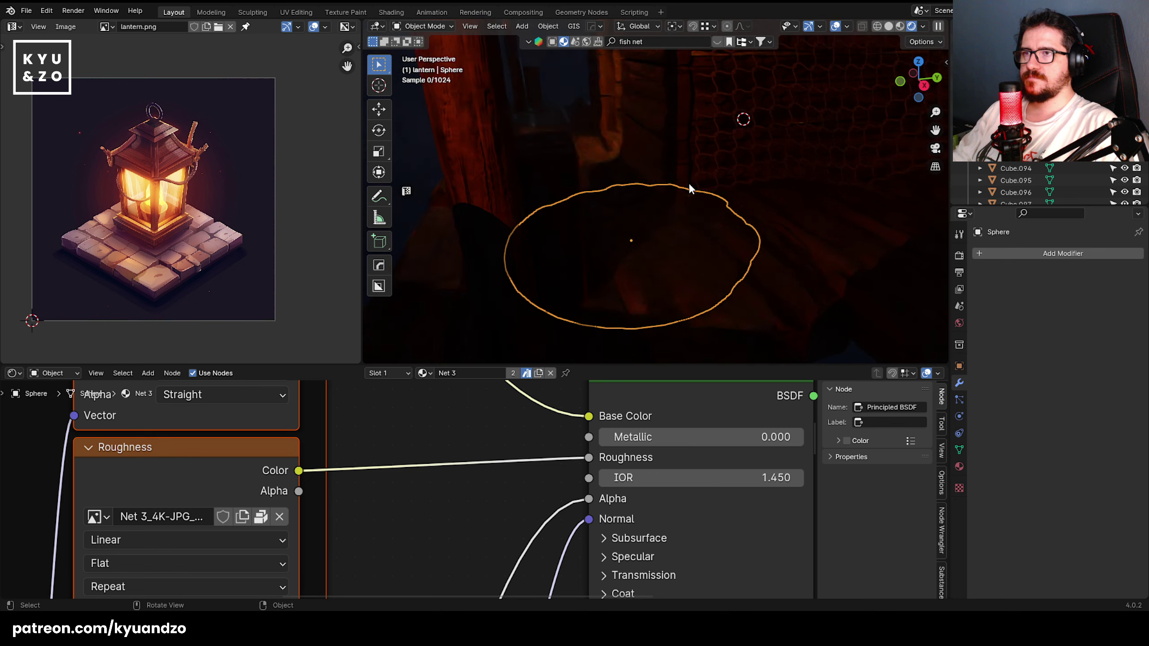
key(ctrl+l)
click(742, 138)
click(570, 248)
key(Tab)
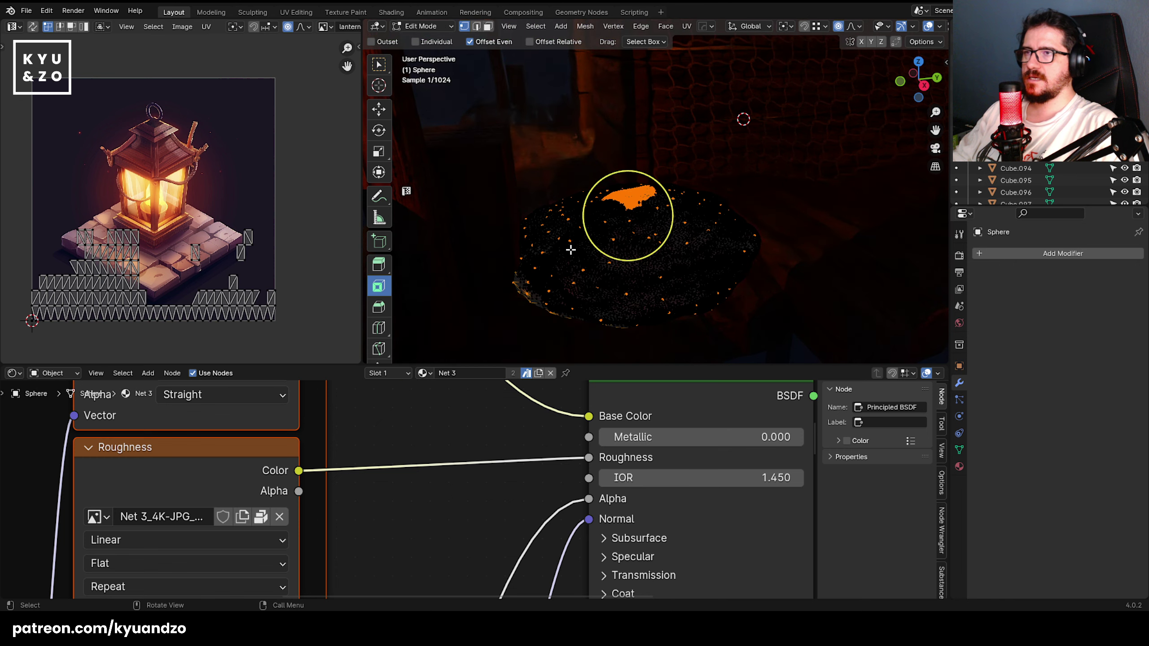
key(a)
key(u)
click(545, 305)
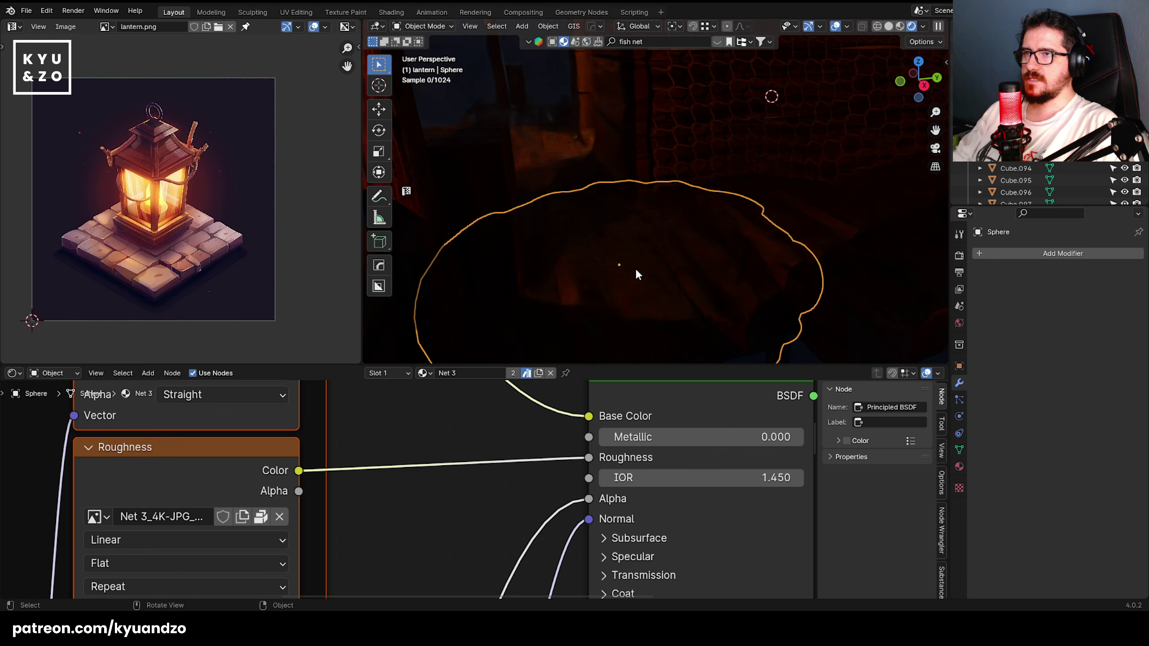
scroll(635, 267, up, 3)
scroll(618, 265, down, 3)
scroll(618, 264, up, 1)
- Unwrap the pile's entire mesh with Cube Projection and select all of its UVs
key(Tab)
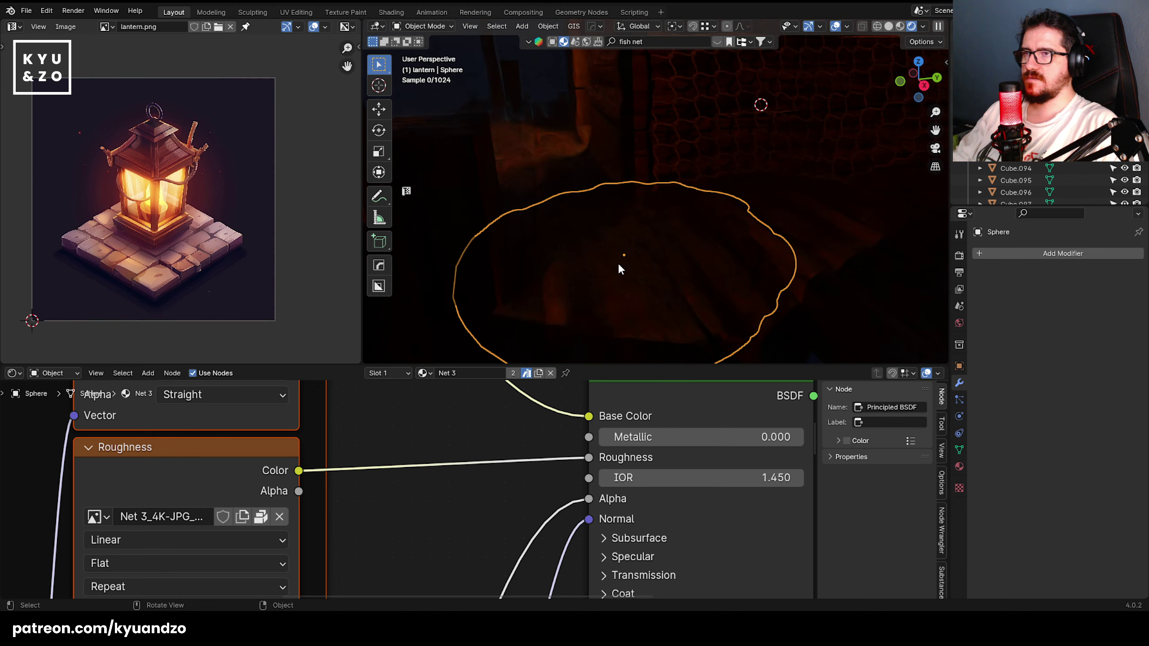
key(Tab)
key(u)
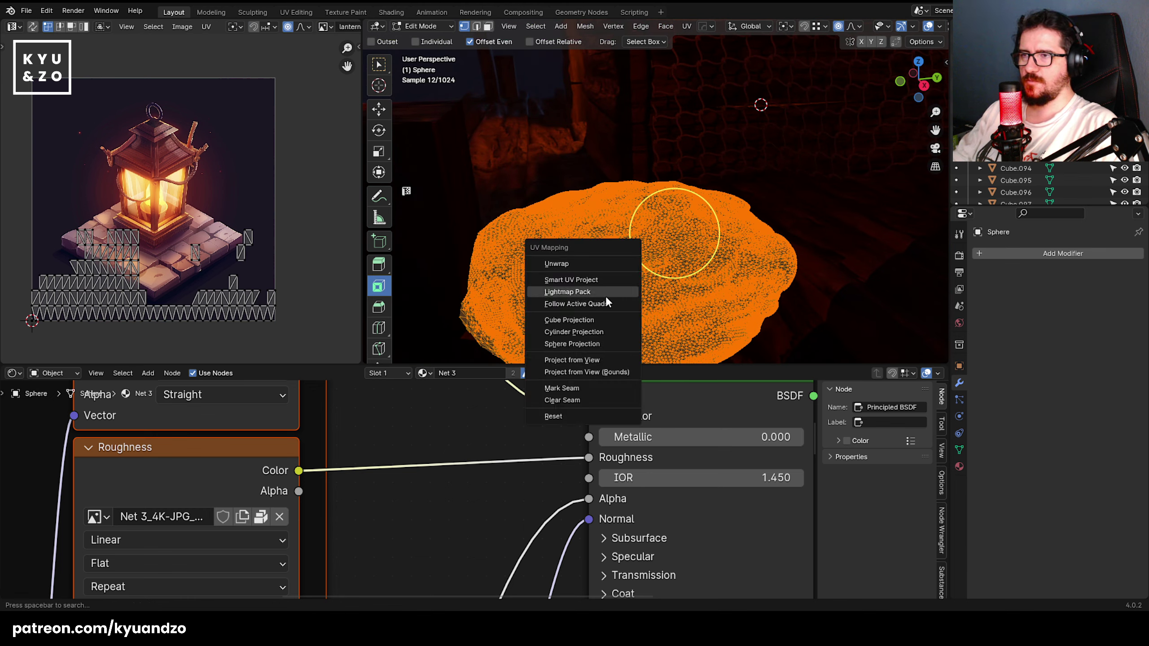
click(586, 324)
key(a)
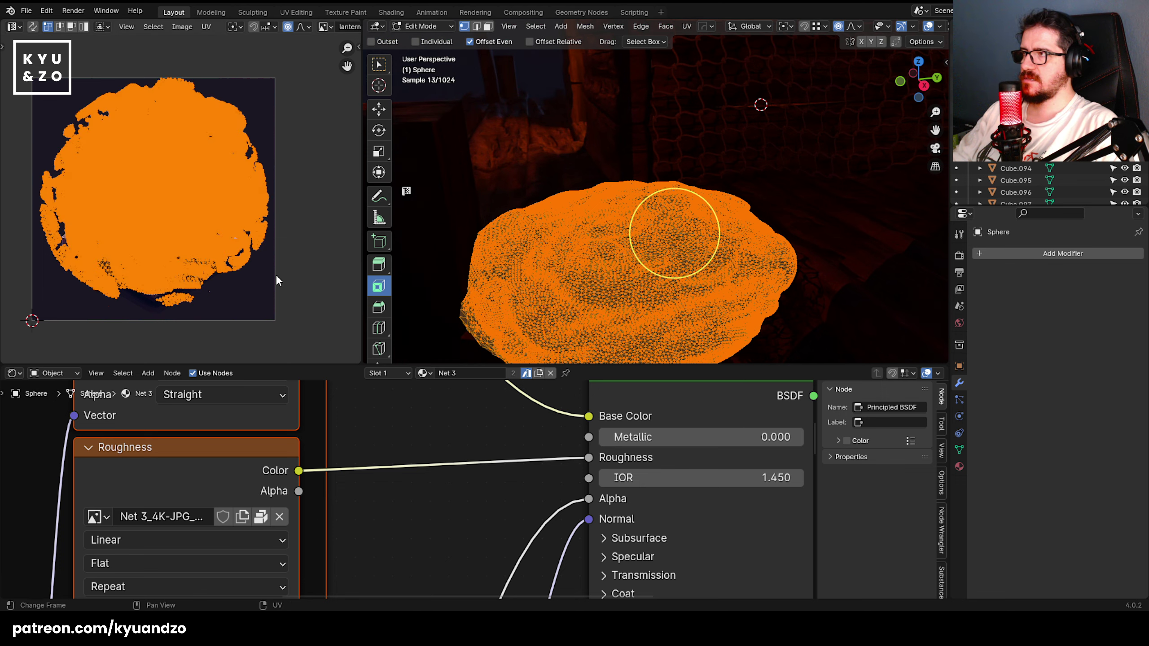
- Return to Object Mode, narrow the sculpted pile to about 0.9 along Y, and flatten it along Z
key(Tab)
shift+middle_drag(642, 226, 634, 139)
scroll(634, 141, up, 3)
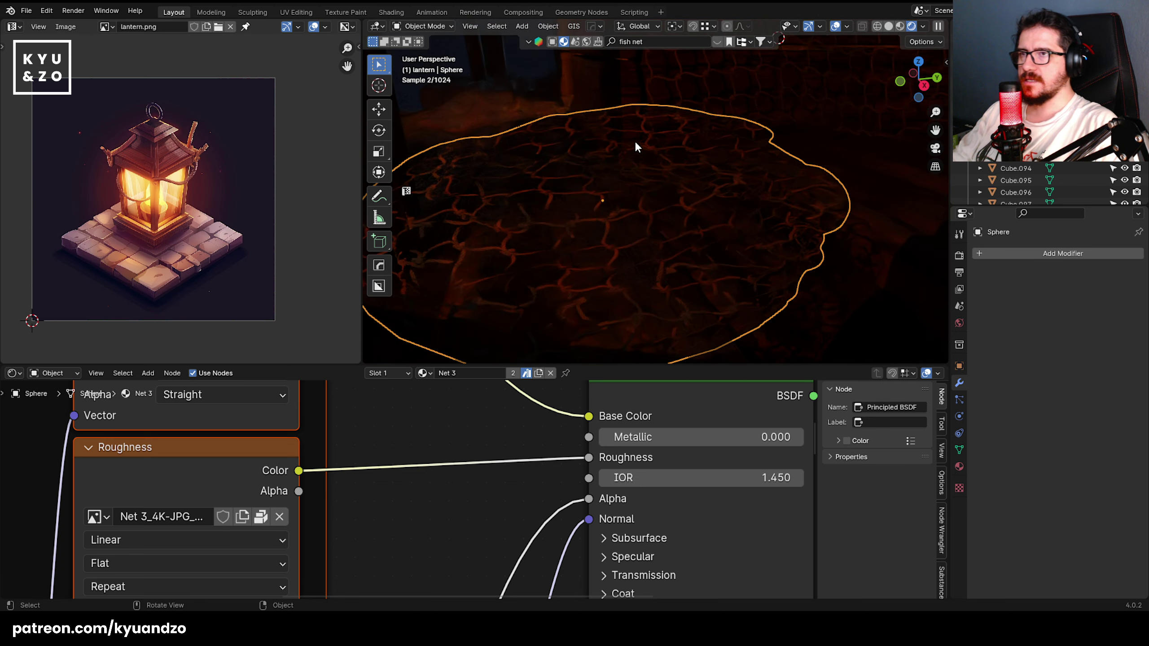
key(s)
key(z)
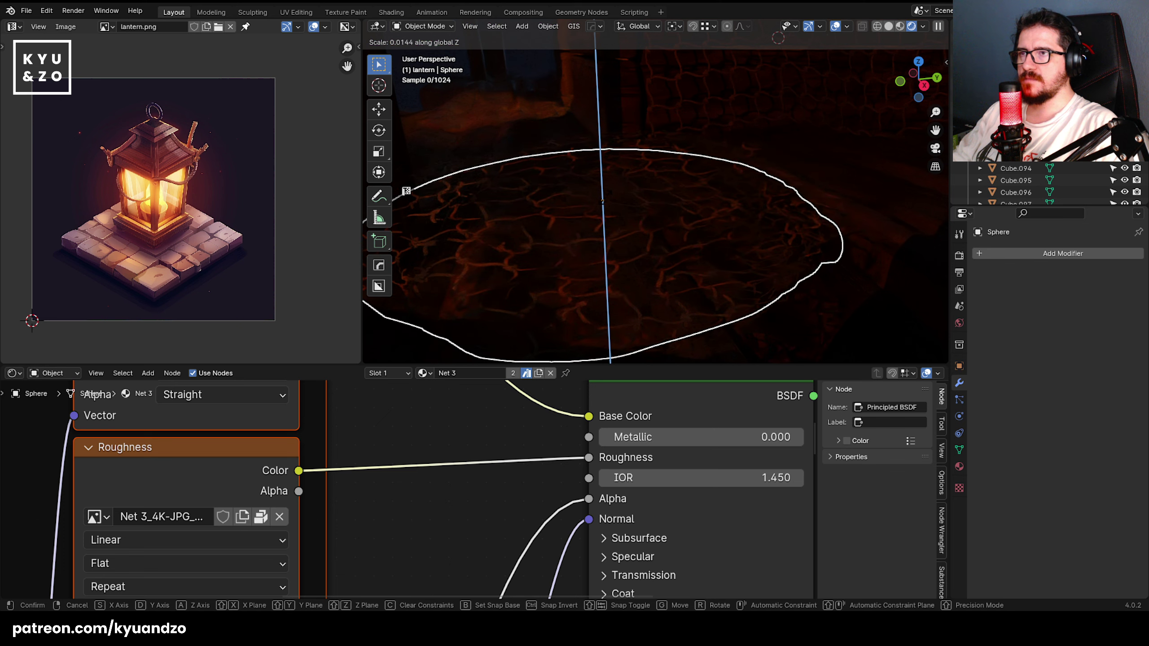
key(Return)
key(s)
key(y)
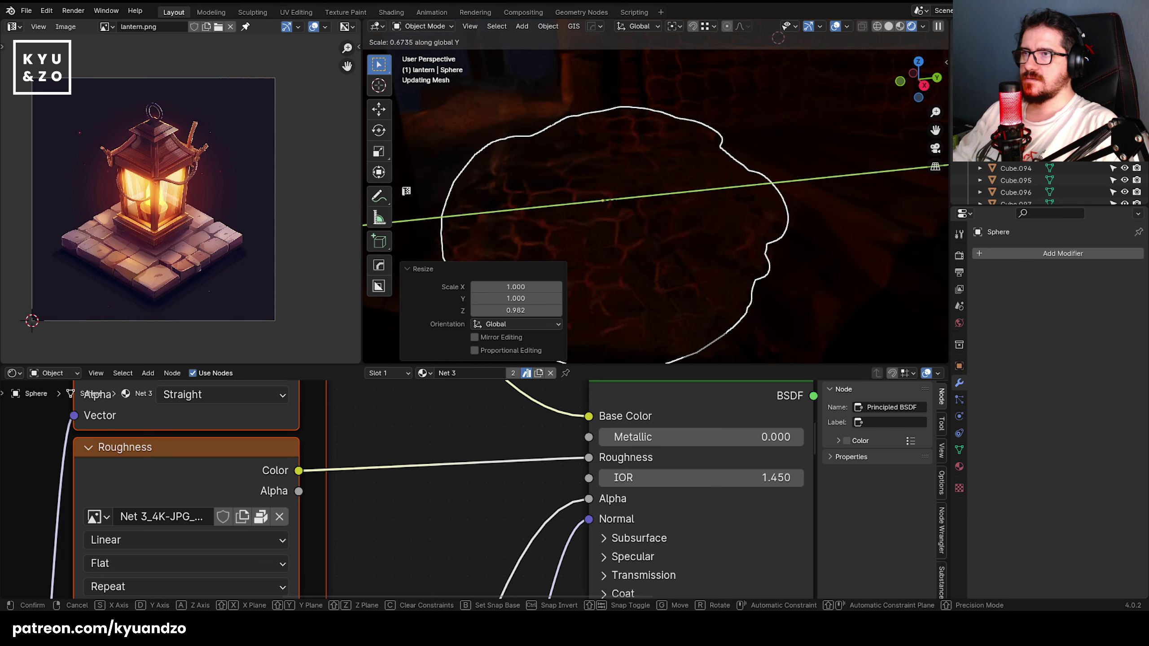
click(789, 202)
key(shift+d)
key(z)
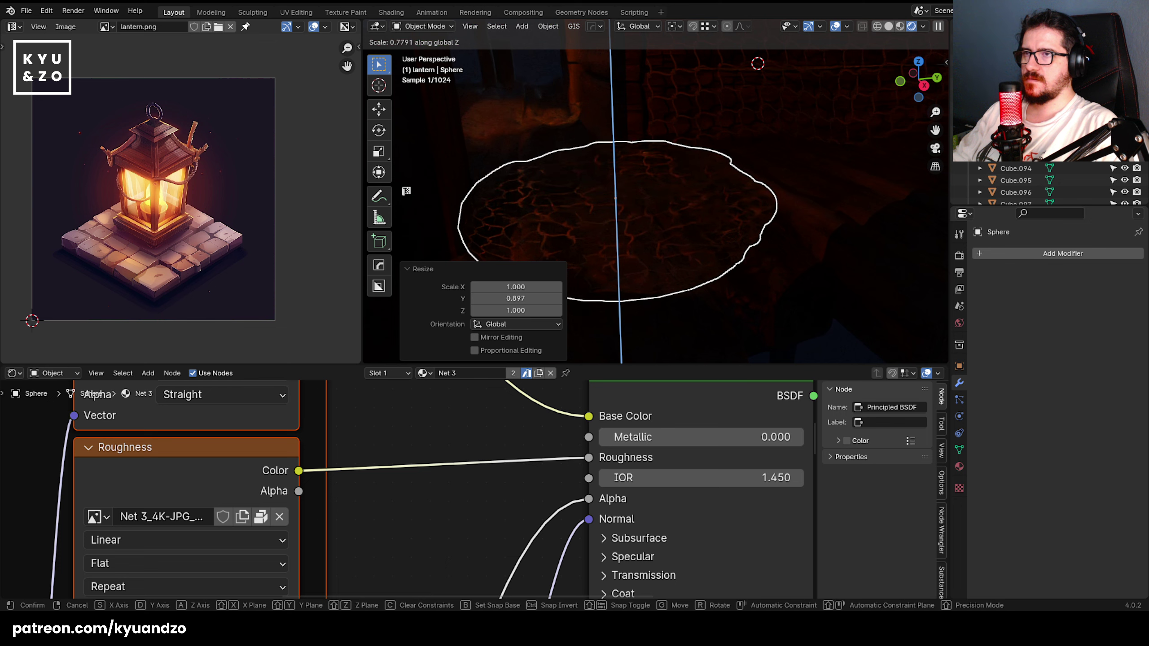
key(Return)
- Duplicate the pile as a smaller second layer on top, rotated about -26° around Z and tilted -18.5° in the view
key(g)
key(z)
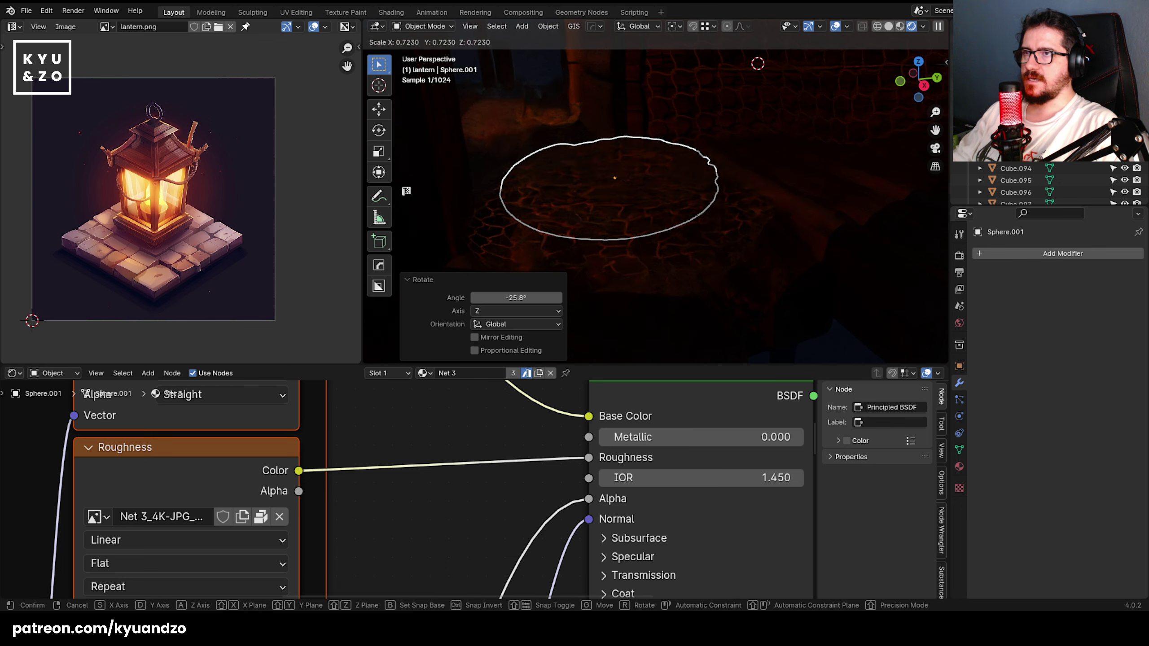
key(Return)
key(r)
key(Return)
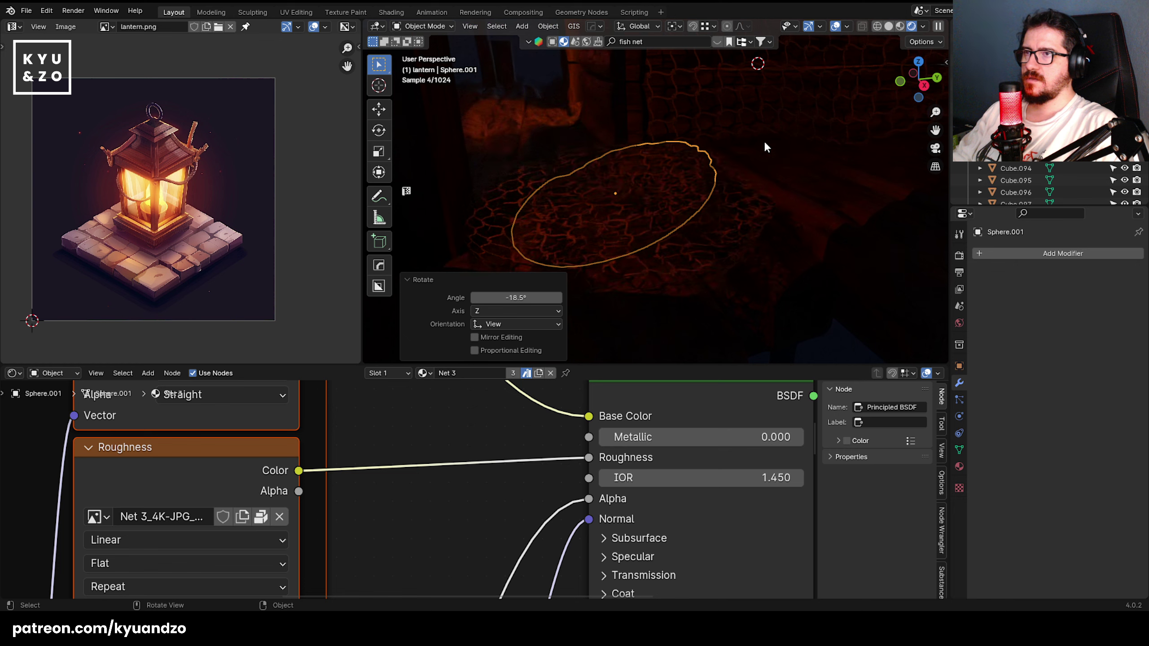
key(s)
key(y)
key(Return)
- Duplicate the smaller layer about 0.11 m along Y, then rotate the copy and enlarge it to about 1.18 times
key(g)
key(Return)
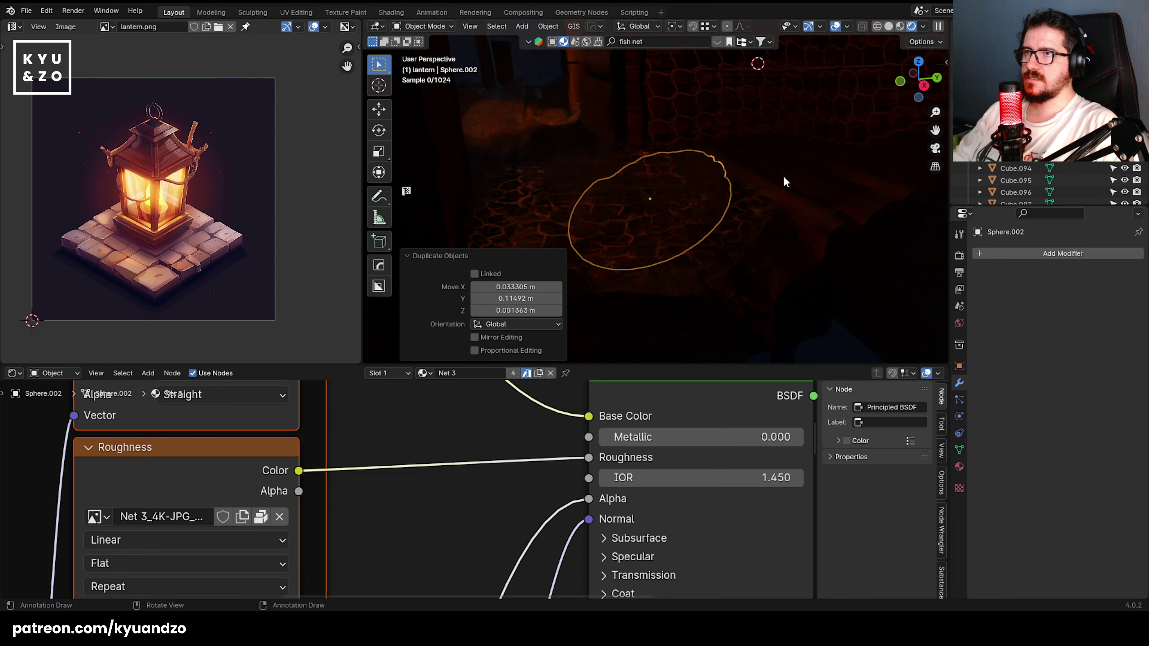
key(r)
key(x)
key(Return)
key(shift+d)
key(z)
click(768, 243)
key(s)
click(794, 249)
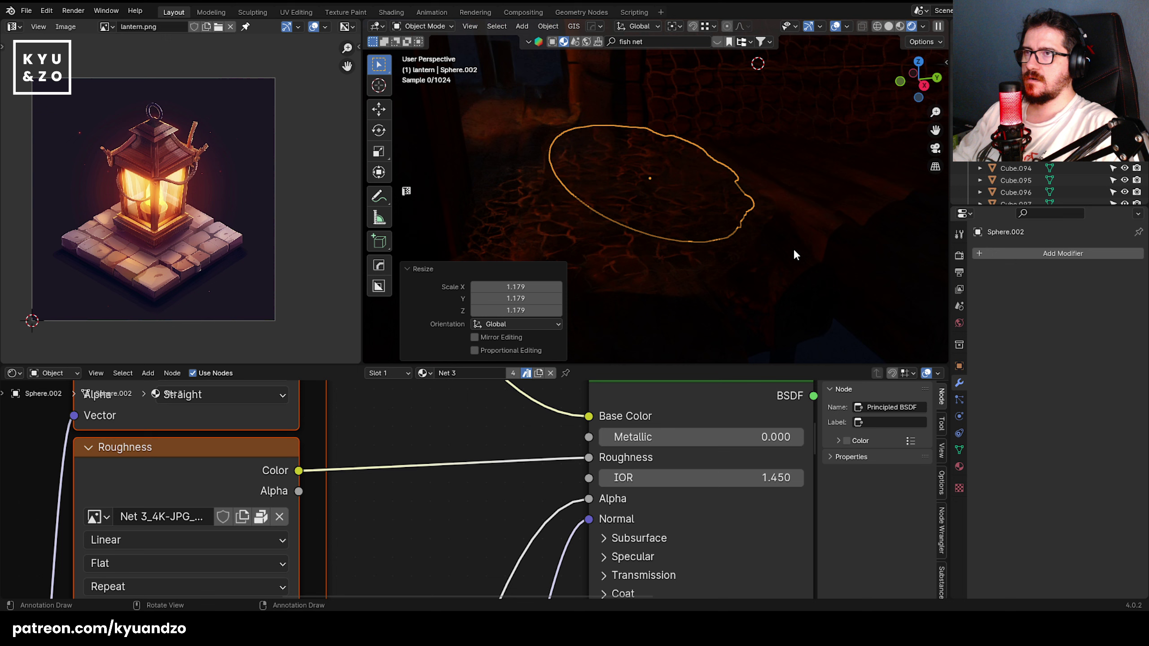
- Rotate the third layer freely, by 18.2° about X and about Y, and lower it about 0.008 m into the pile
key(r)
key(a)
key(d)
key(Return)
key(r)
key(x)
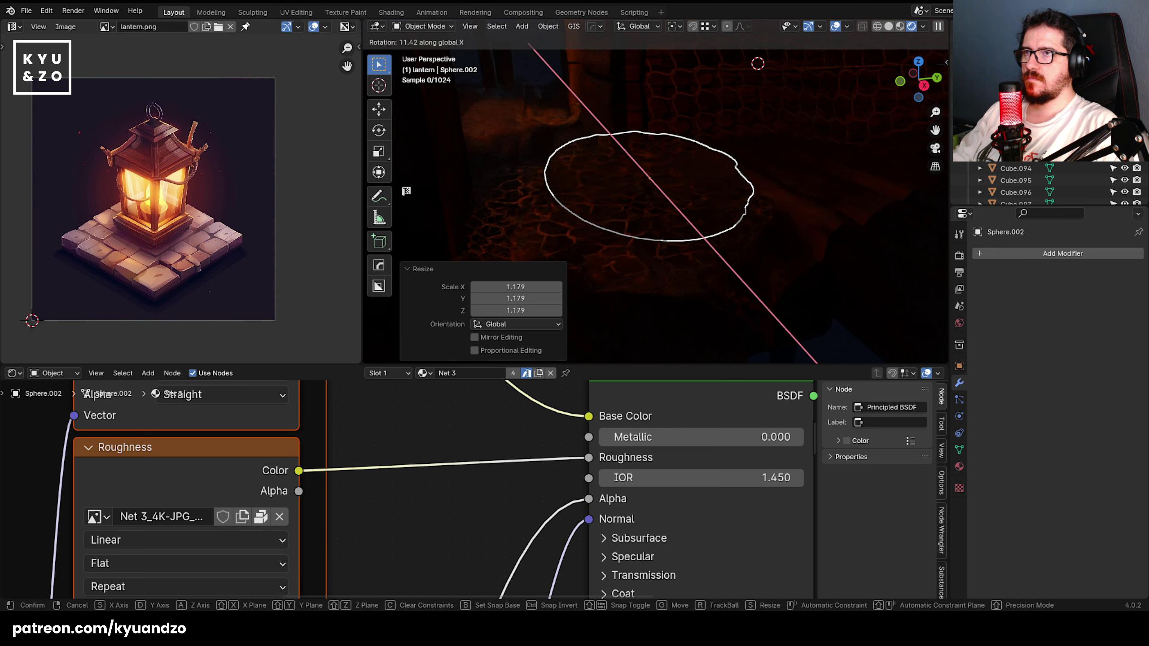
key(Return)
key(r)
key(y)
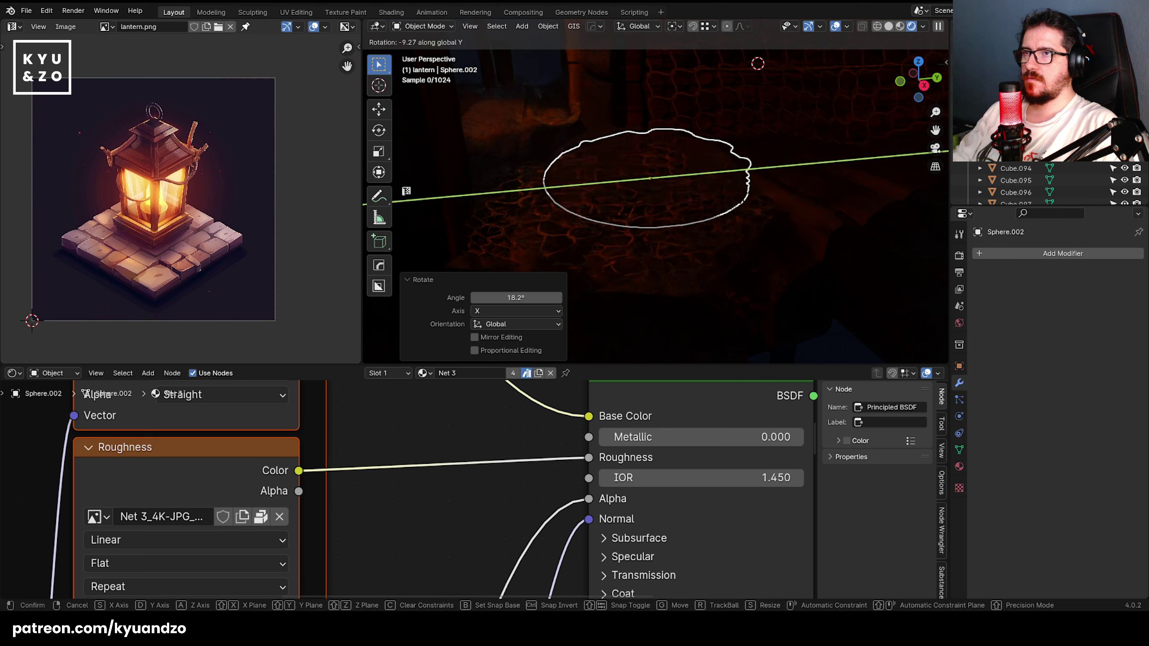
key(Return)
key(g)
key(z)
click(739, 216)
middle_drag(665, 180, 582, 261)
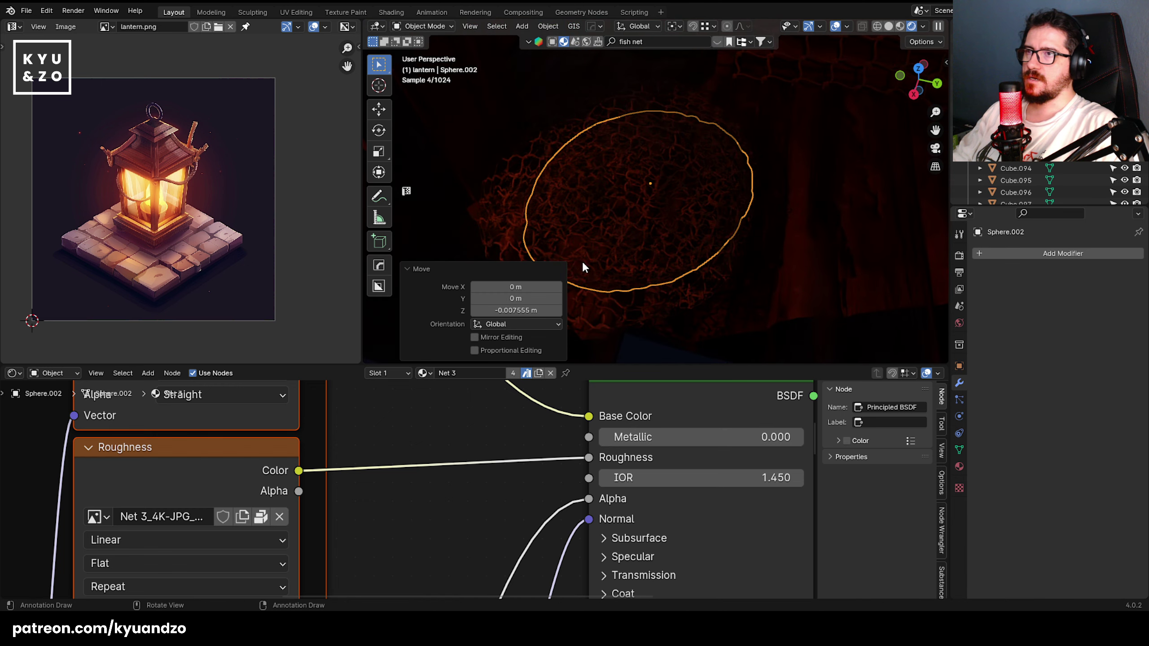
shift+click(497, 173)
click(558, 267)
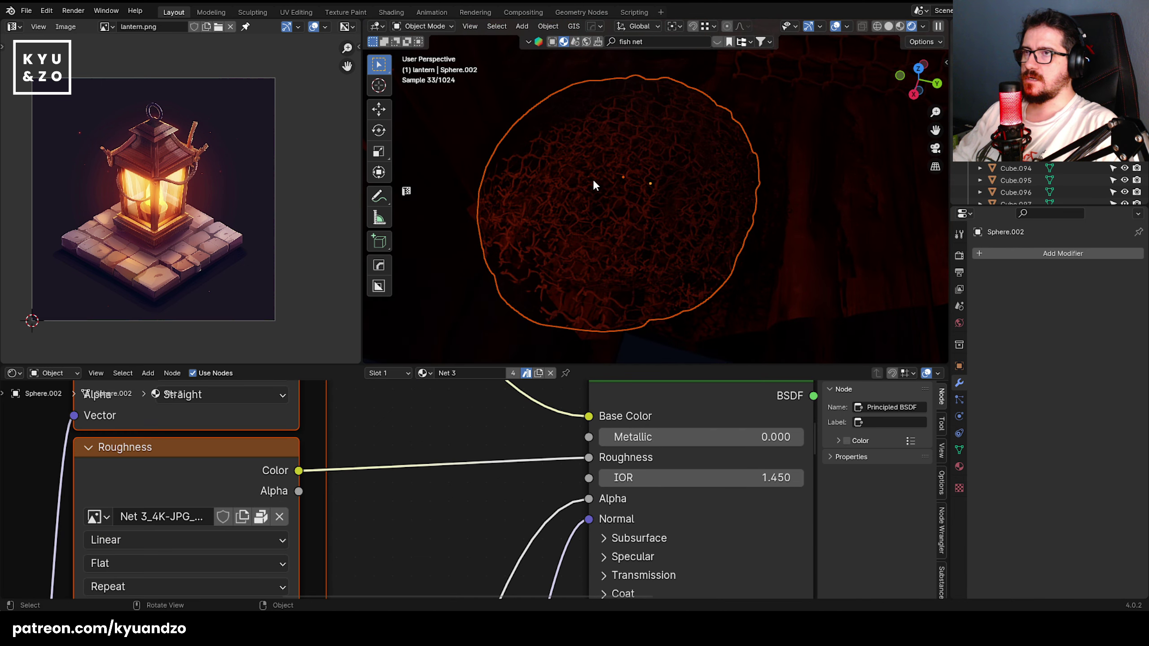
shift+click(648, 187)
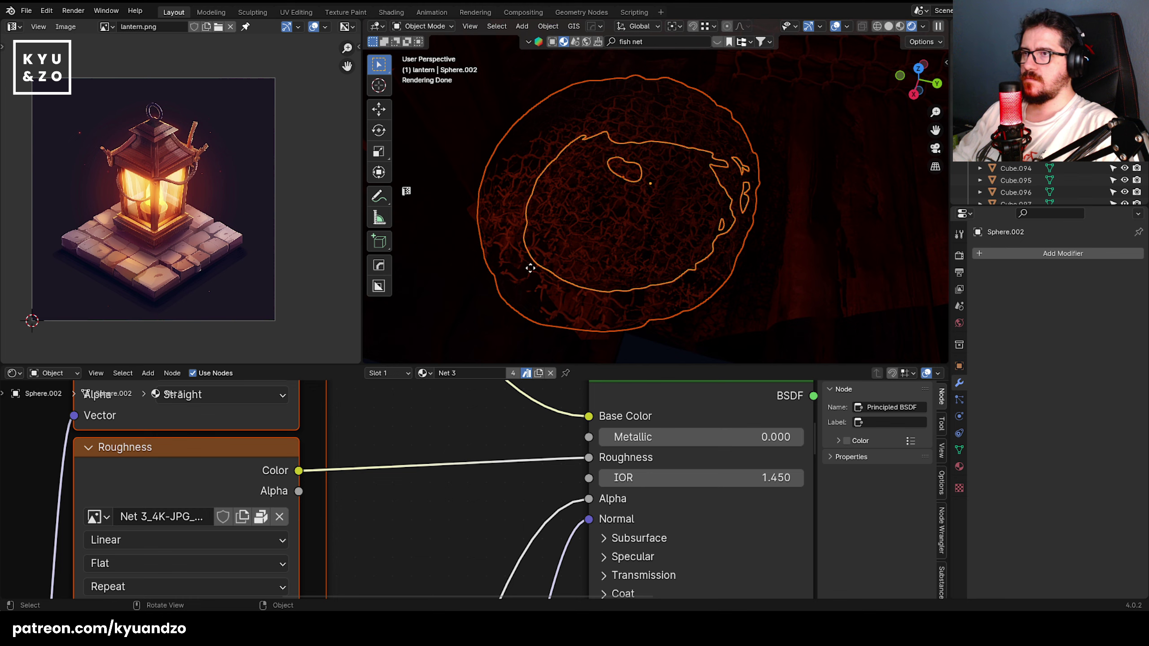
key(g)
right_click(779, 215)
shift+click(519, 178)
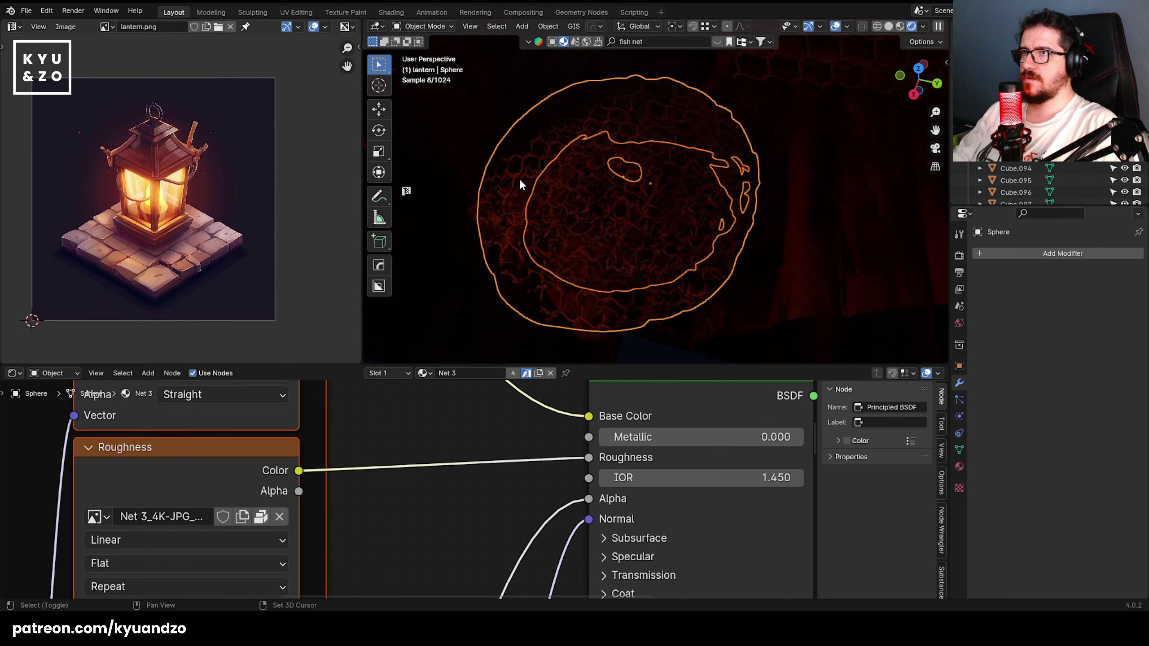
key(g)
right_click(693, 199)
shift+click(510, 195)
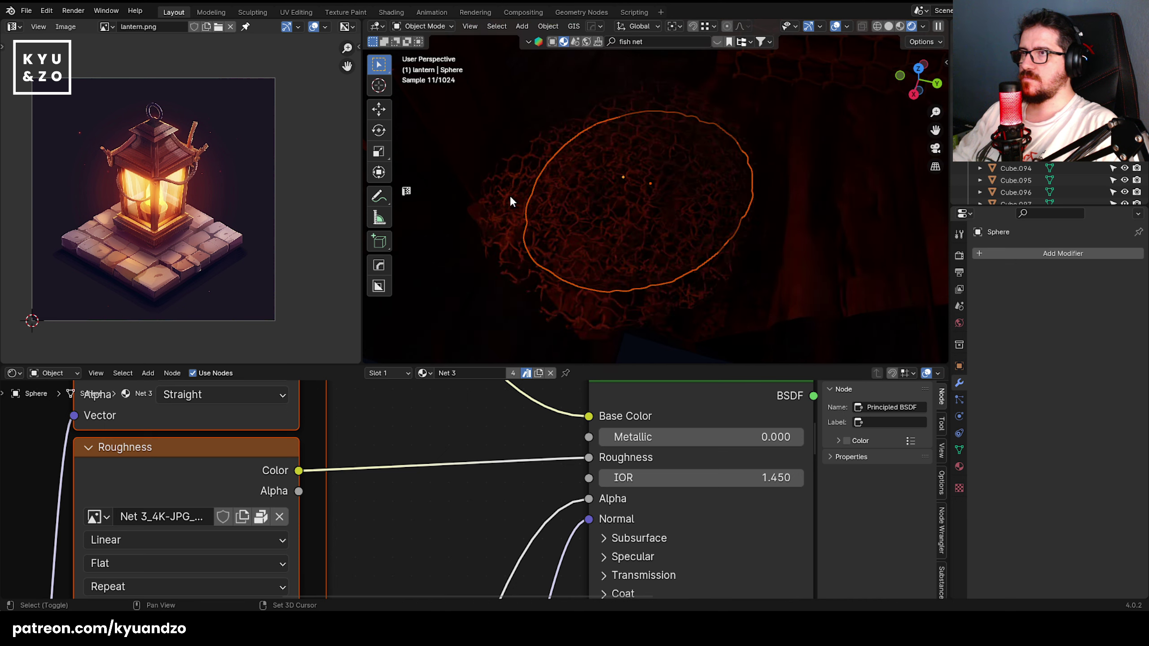
- Select the large pile and its two duplicated layers and join them into one mesh
mouse_move(510, 195)
middle_down()
mouse_move(515, 167)
mouse_move(513, 183)
middle_up()
click(510, 206)
right_click(510, 205)
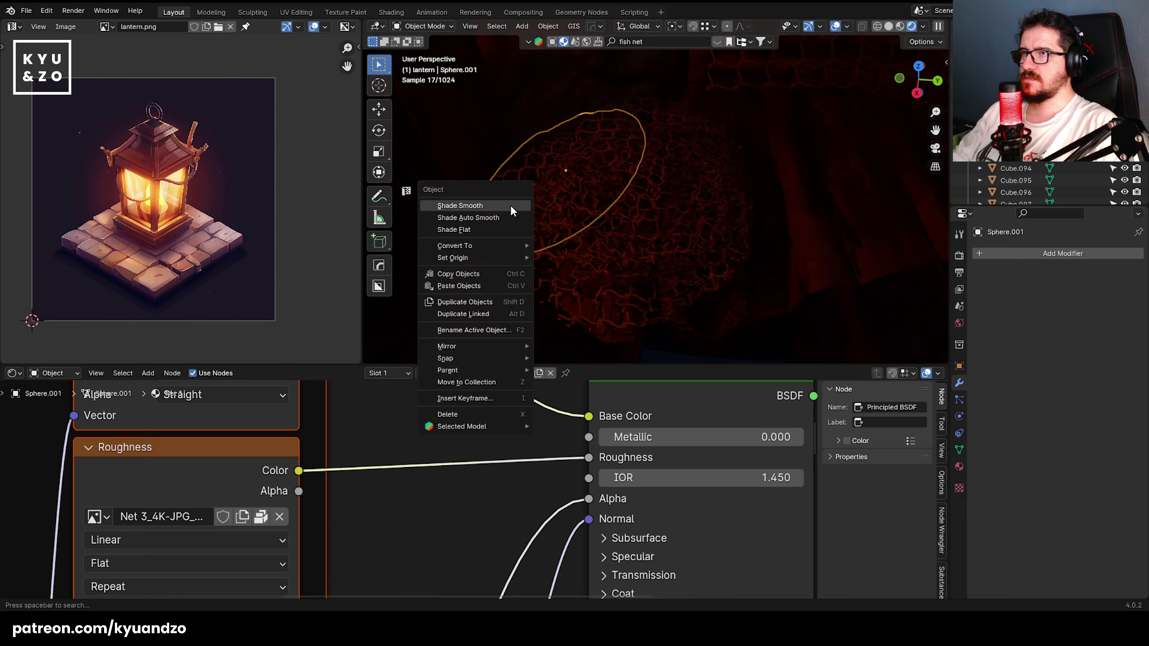
shift+click(649, 208)
shift+click(579, 280)
key(g)
right_click(834, 229)
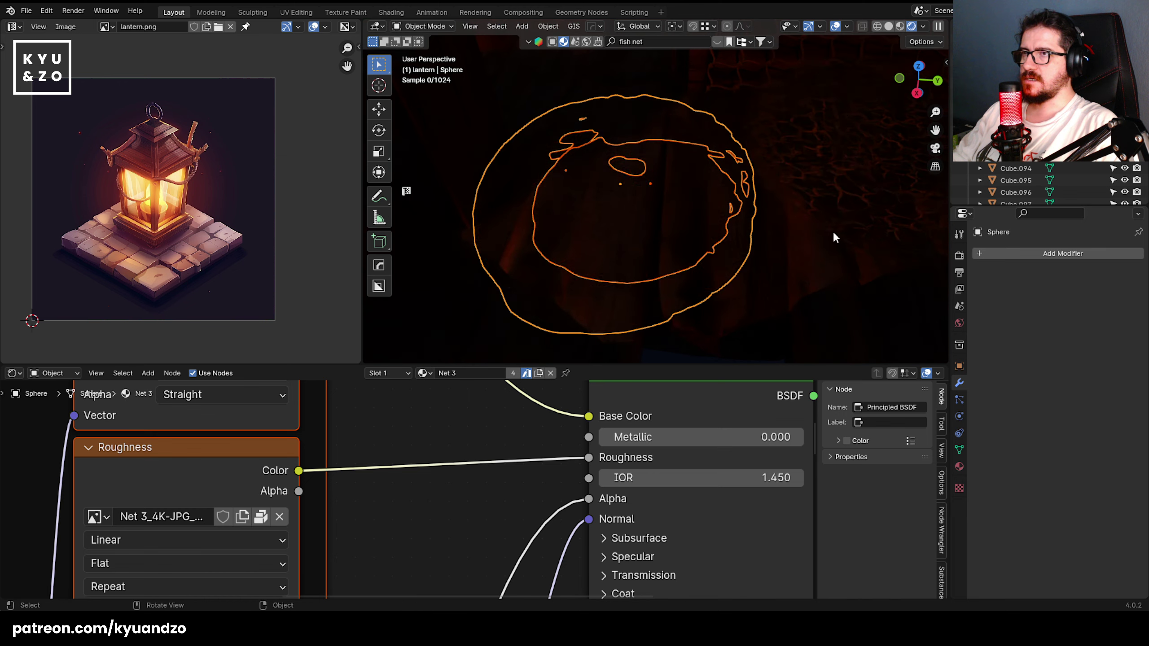
key(ctrl+j)
- Decimate the joined pile with a Collapse modifier down to about 10,000 faces and apply the modifier
shift+middle_drag(646, 185, 678, 183)
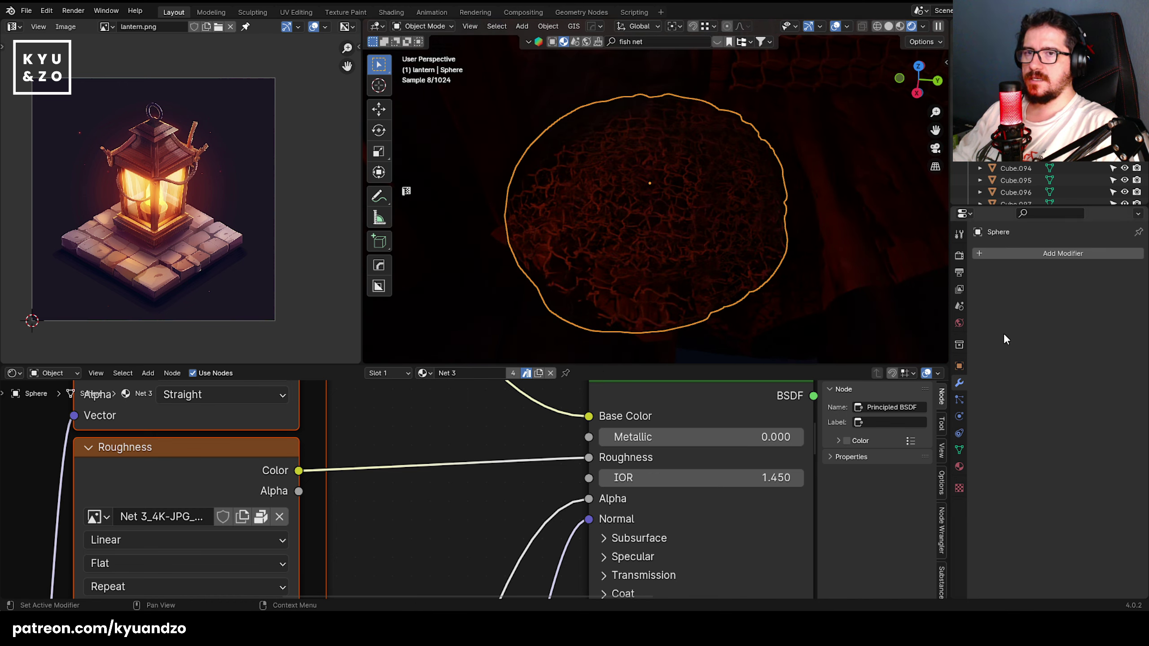
click(1040, 254)
mouse_move(1020, 257)
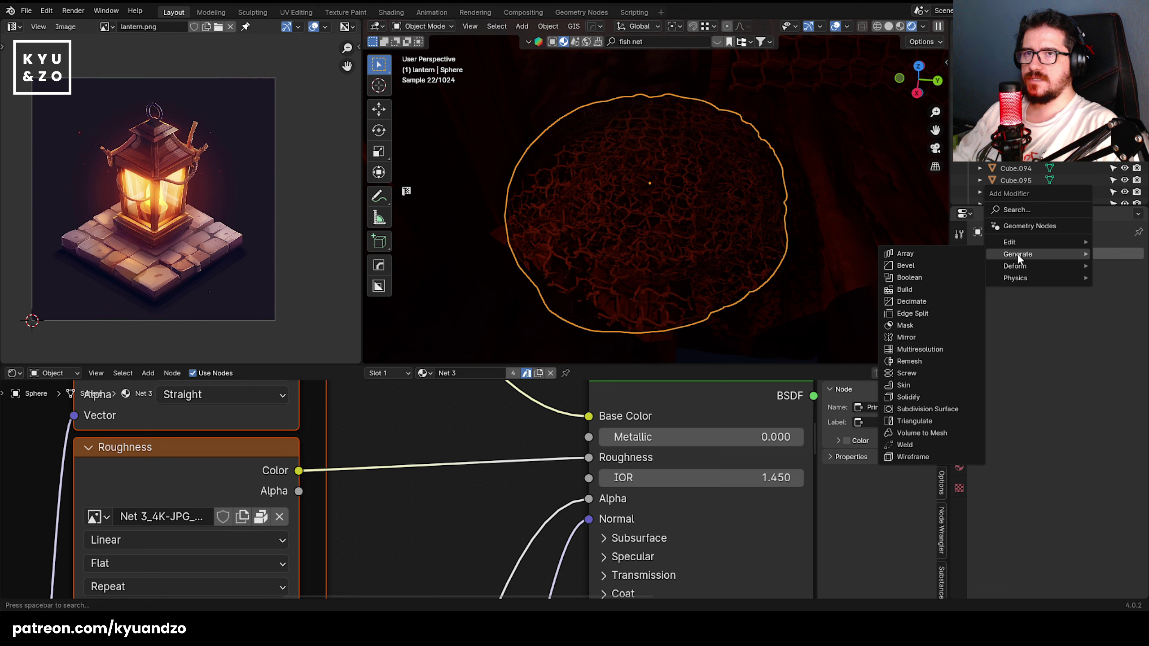
click(925, 302)
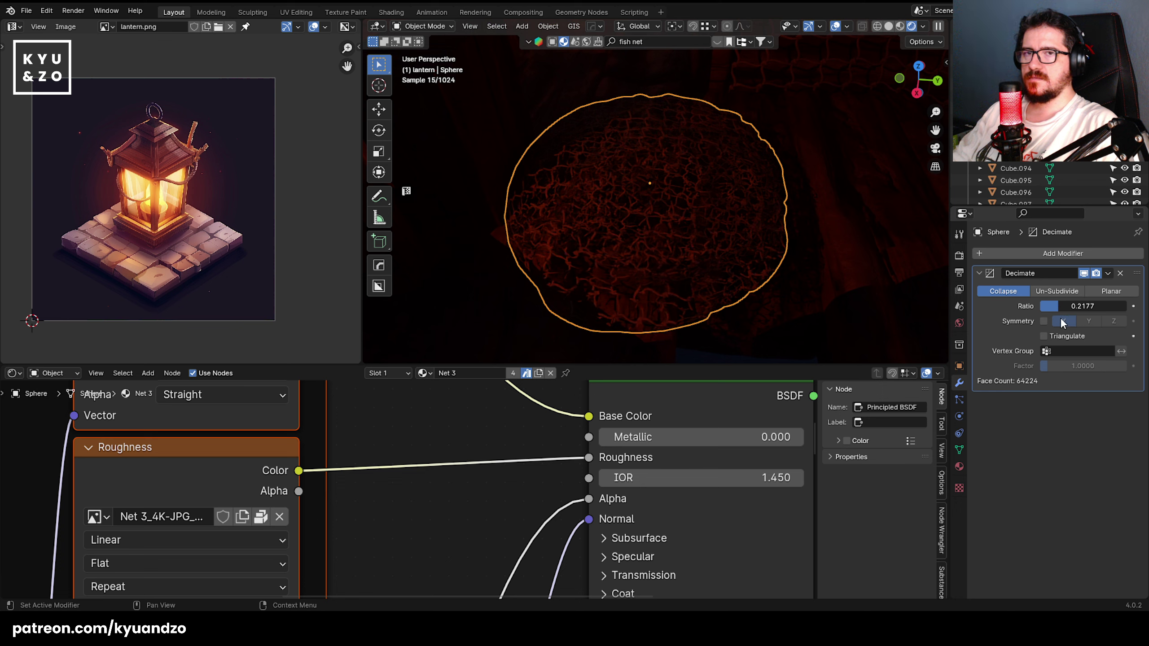
drag(1059, 305, 1054, 305)
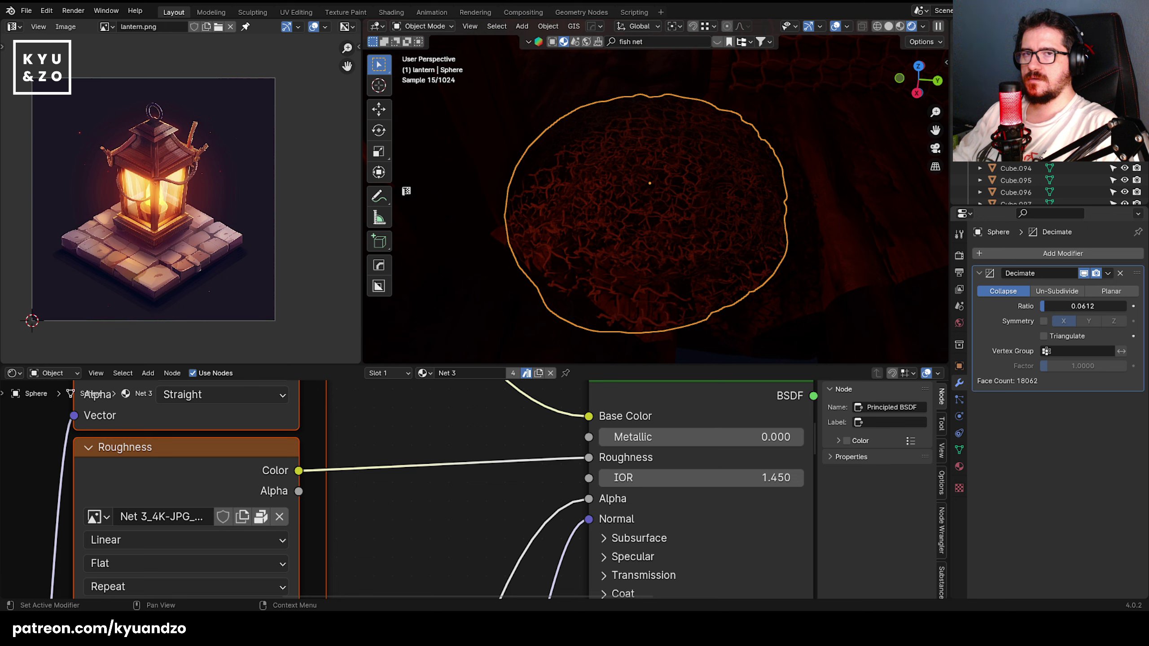
click(1108, 273)
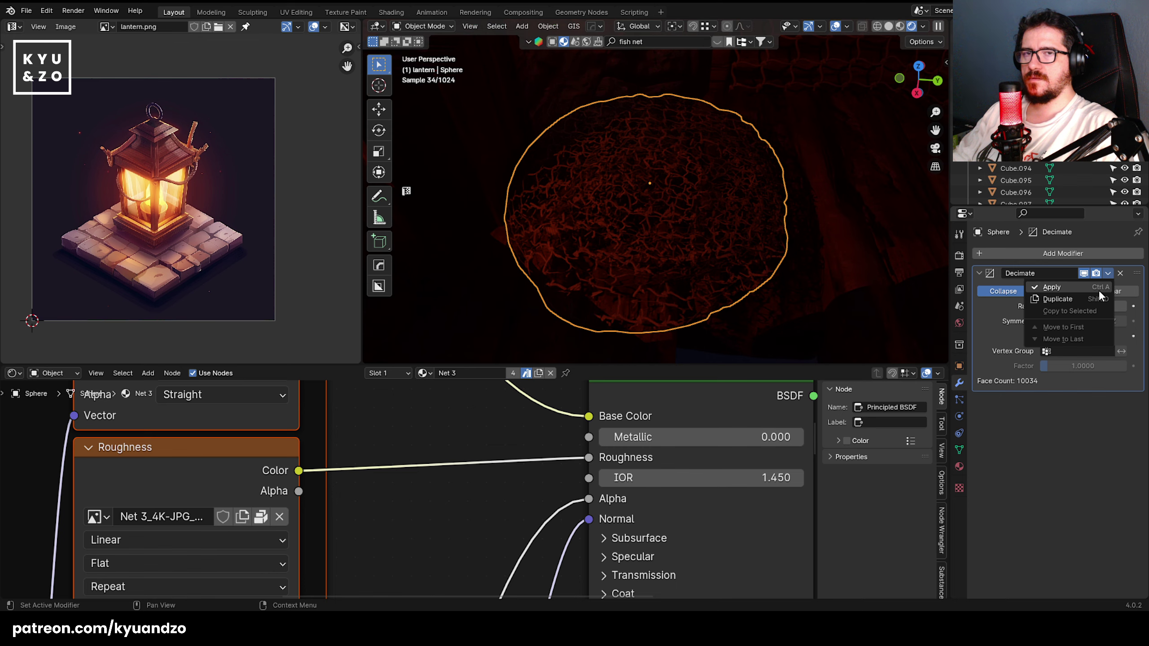
click(1098, 290)
- Inspect the decimated pile's topology in Edit Mode, return to Object Mode and save the file
key(Tab)
scroll(686, 239, up, 3)
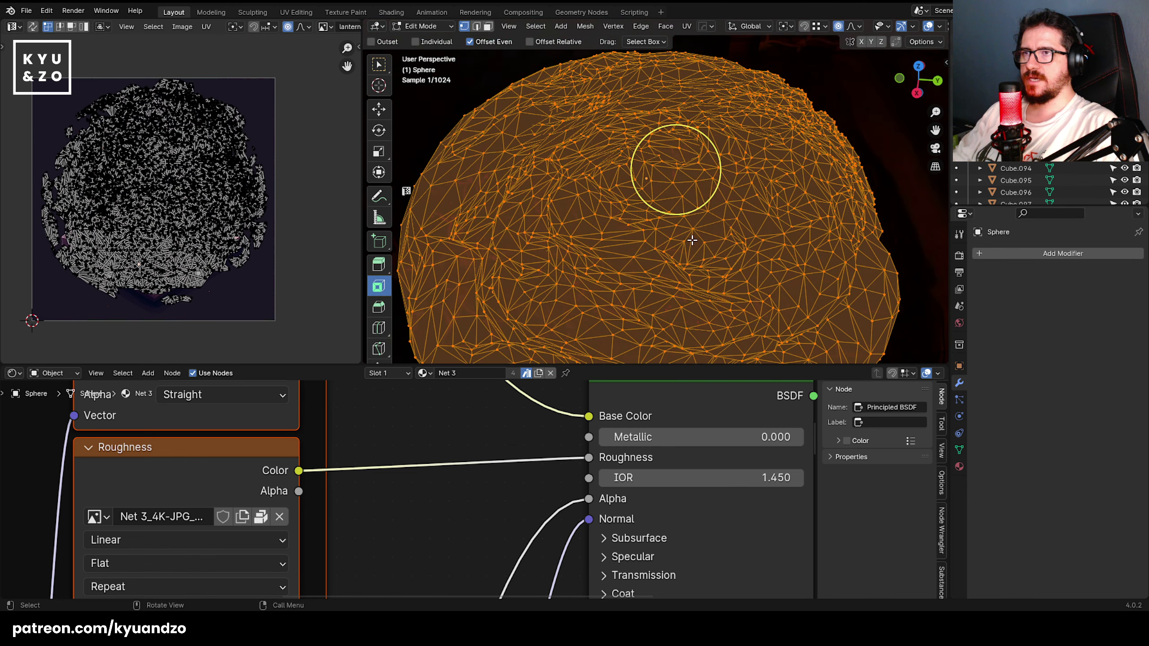
key(Tab)
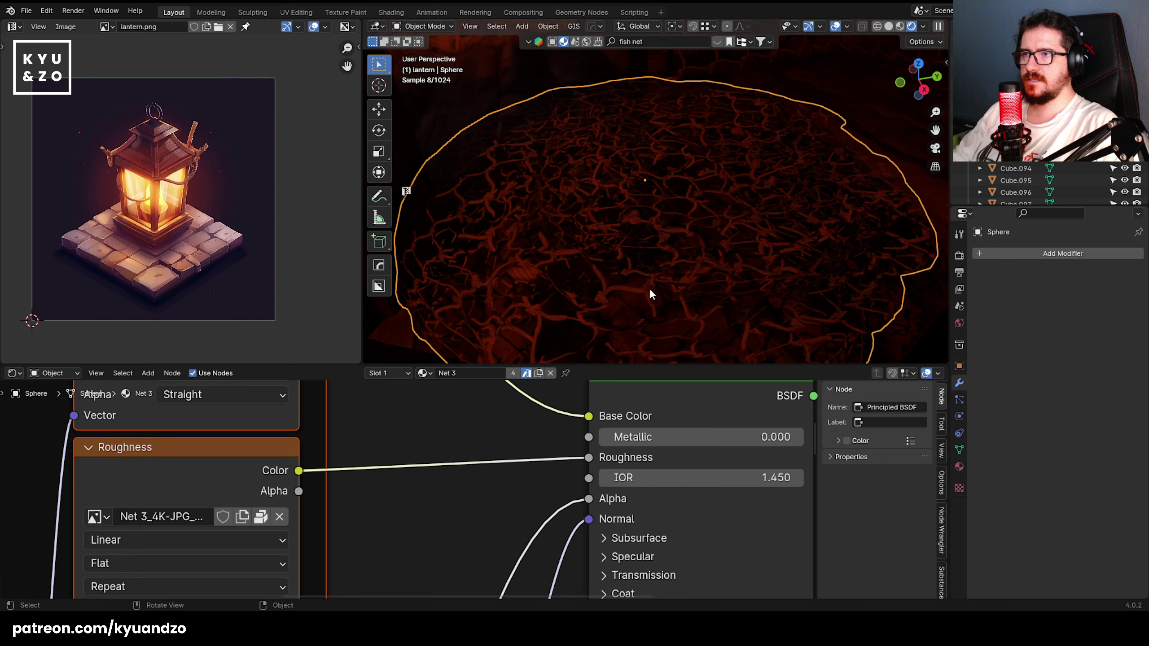
key(ctrl+s)
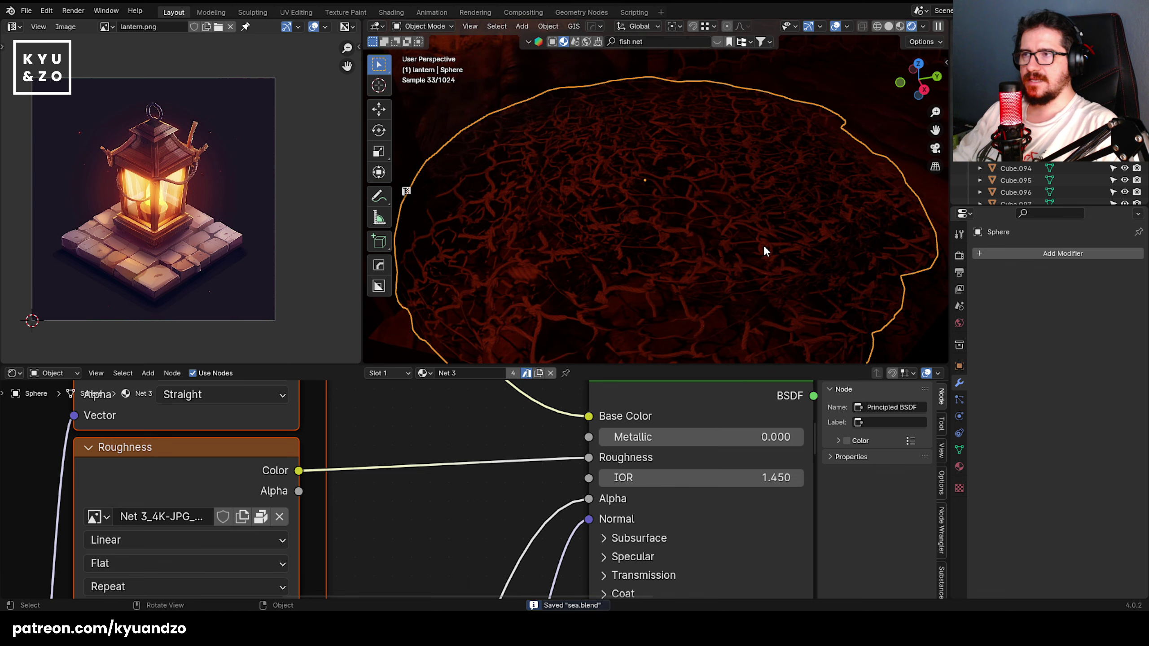
- Adjust the netted pile's height on the deck by scaling it along Z, and save the file
scroll(682, 168, down, 5)
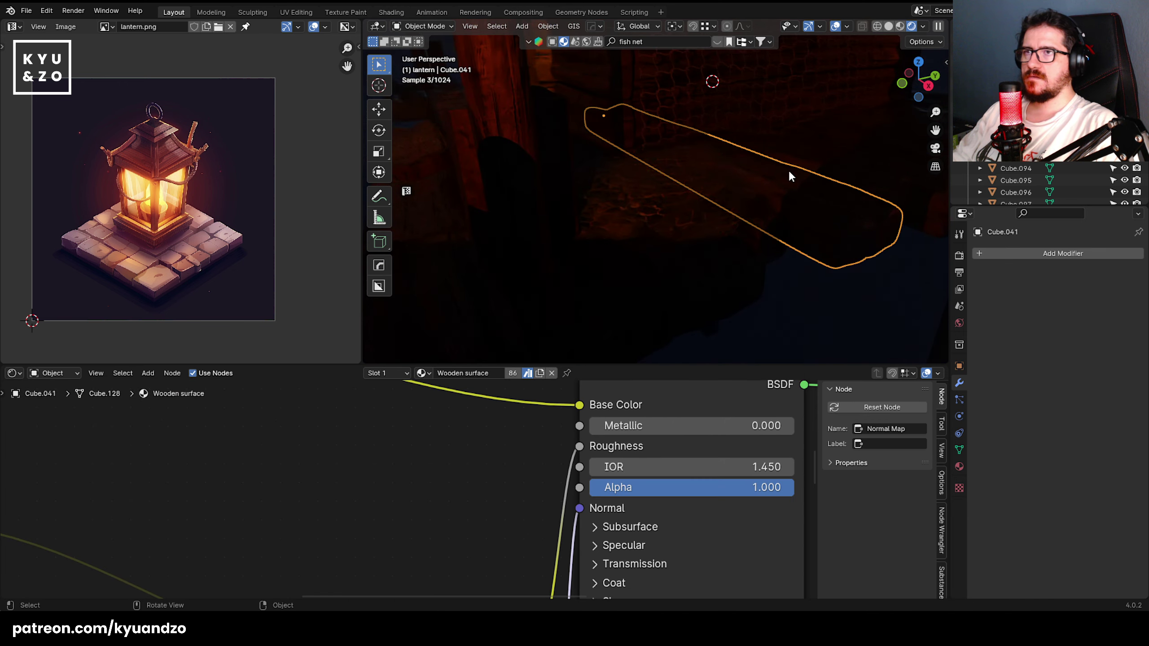
scroll(789, 171, down, 5)
click(764, 203)
shift+middle_drag(691, 160, 643, 245)
click(632, 252)
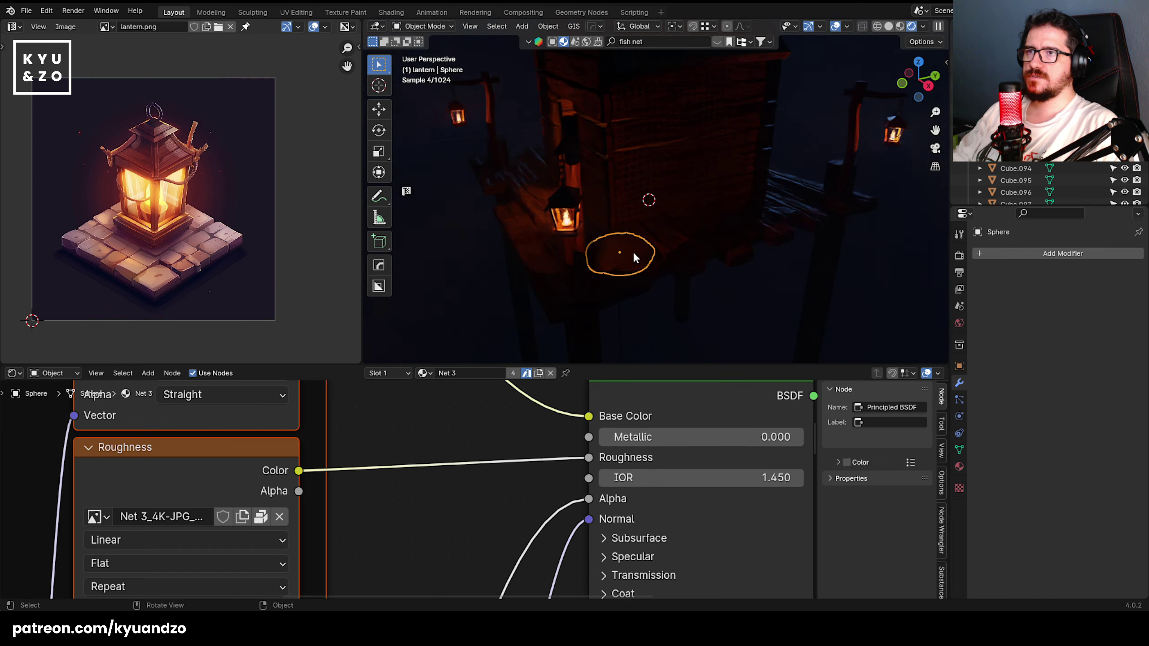
key(s)
key(z)
key(Return)
click(702, 331)
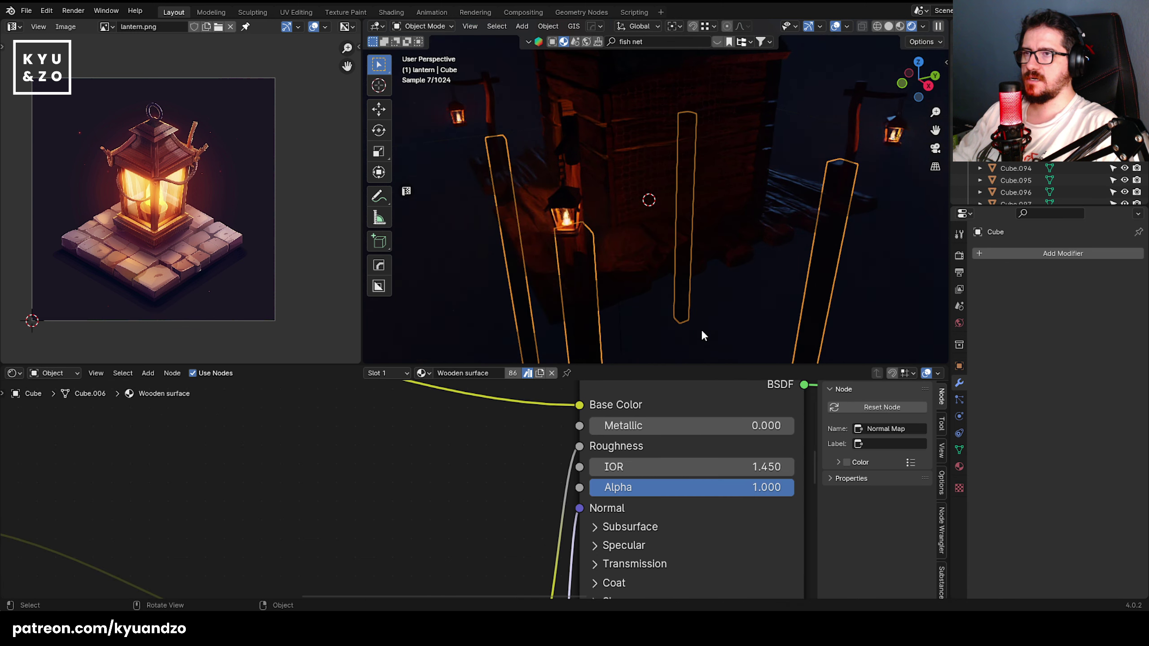
click(651, 252)
key(ctrl+s)
shift+middle_drag(735, 228, 704, 246)
scroll(628, 220, down, 4)
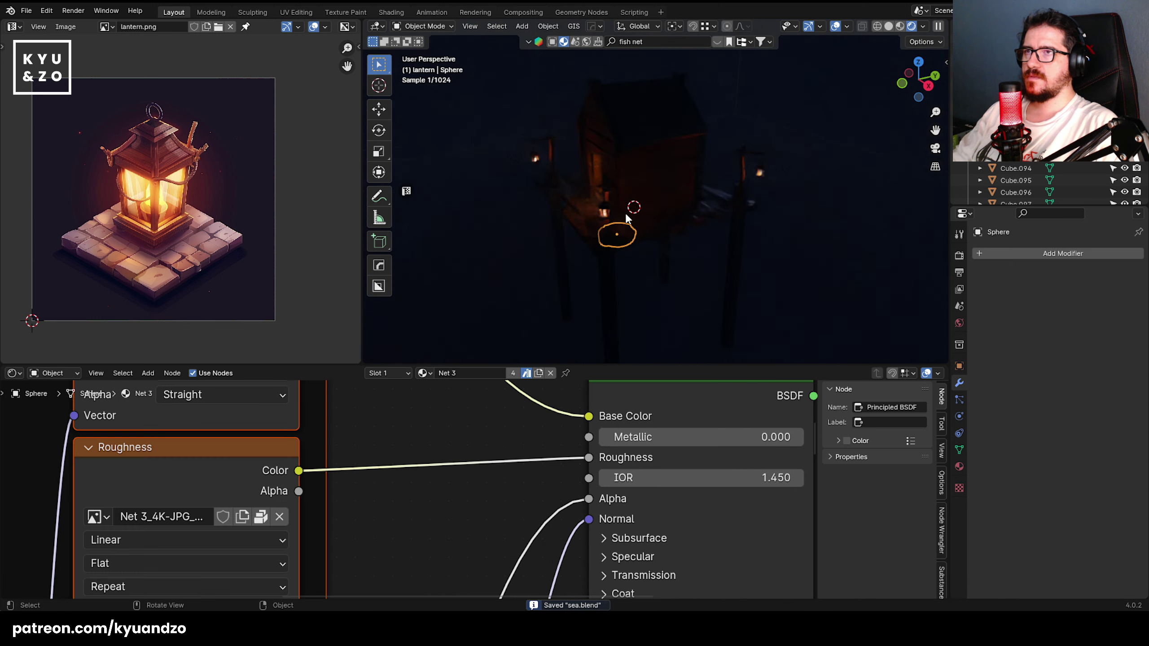
scroll(628, 219, up, 4)
shift+middle_drag(629, 202, 807, 190)
scroll(633, 215, up, 5)
shift+middle_drag(689, 237, 564, 239)
key(shift+a)
mouse_move(560, 241)
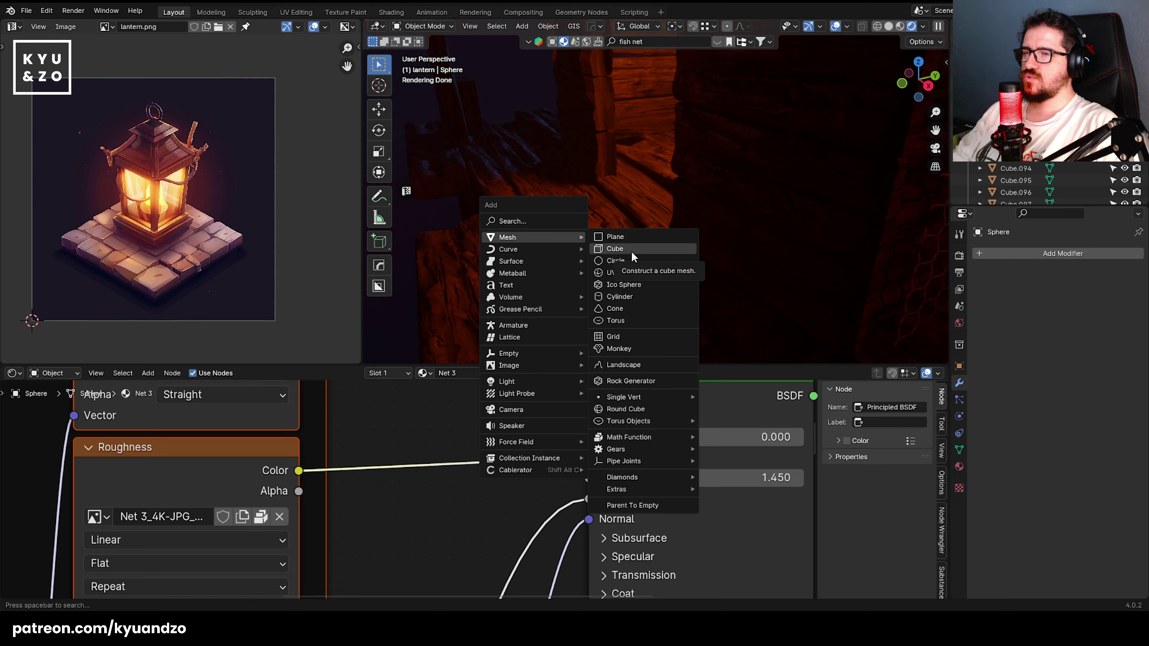
key(Escape)
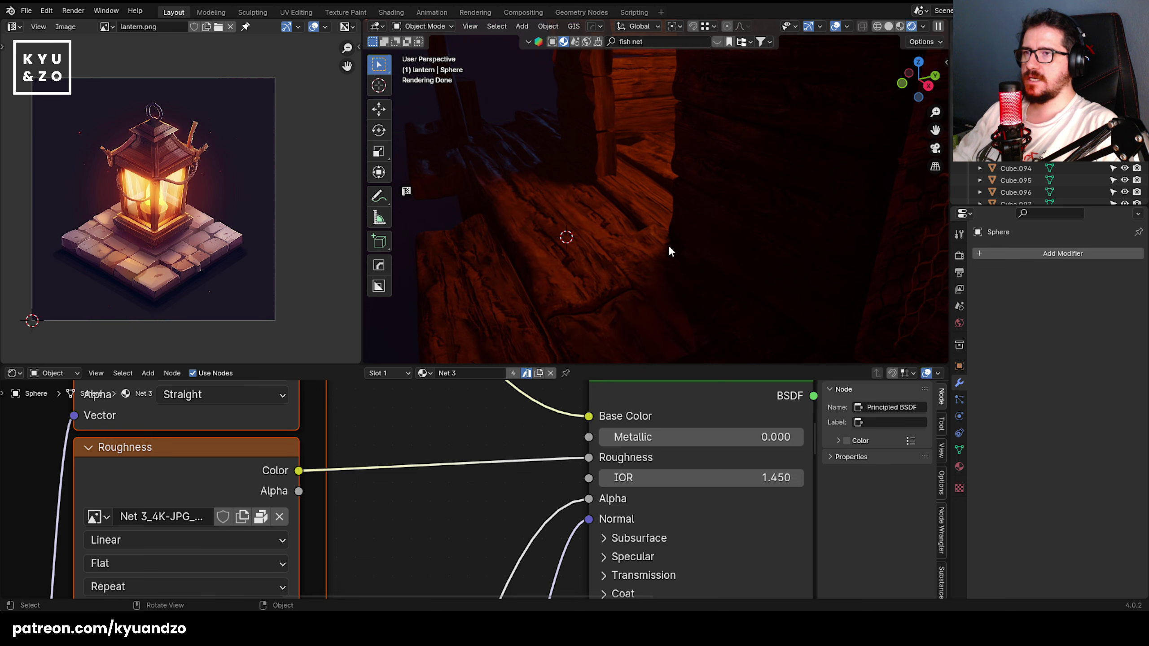
- Switch the viewport to Material Preview and duplicate the hut's doorway wall about -1.08 m along Y
scroll(659, 245, down, 4)
shift+middle_drag(592, 165, 665, 227)
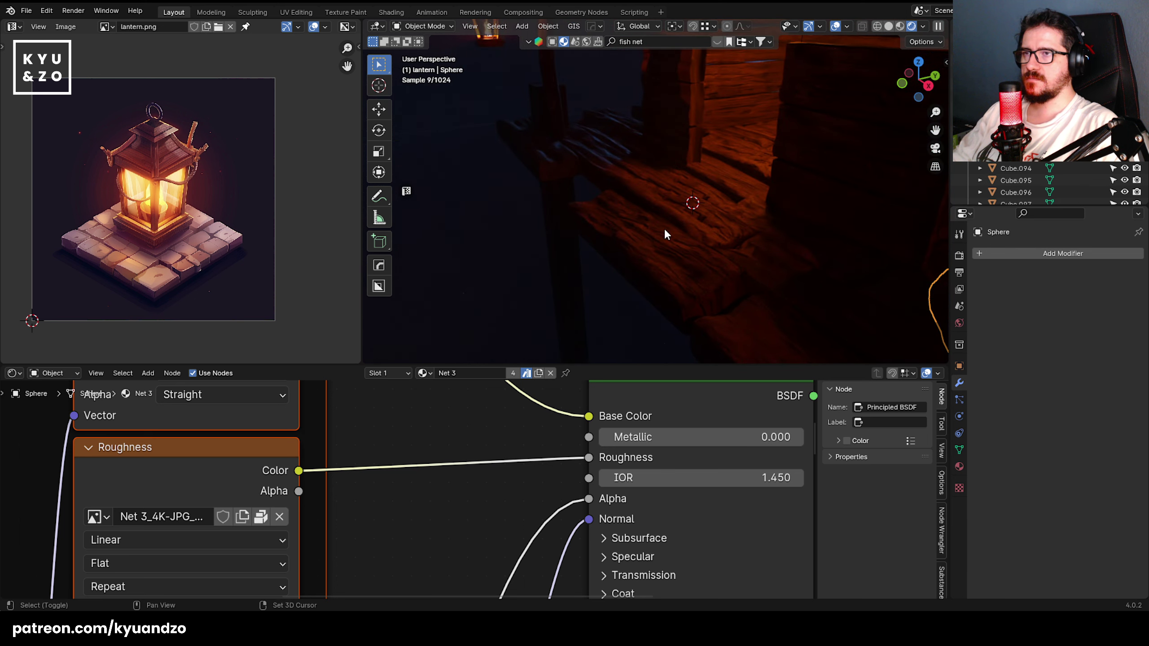
click(640, 225)
scroll(634, 224, down, 5)
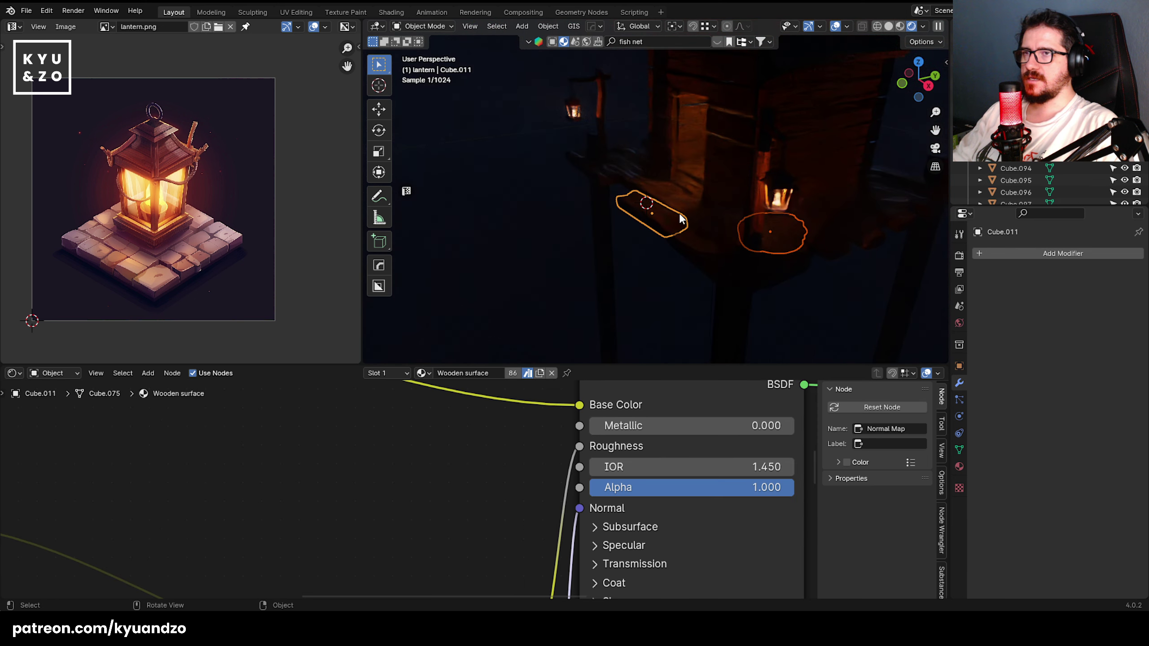
click(896, 29)
click(716, 172)
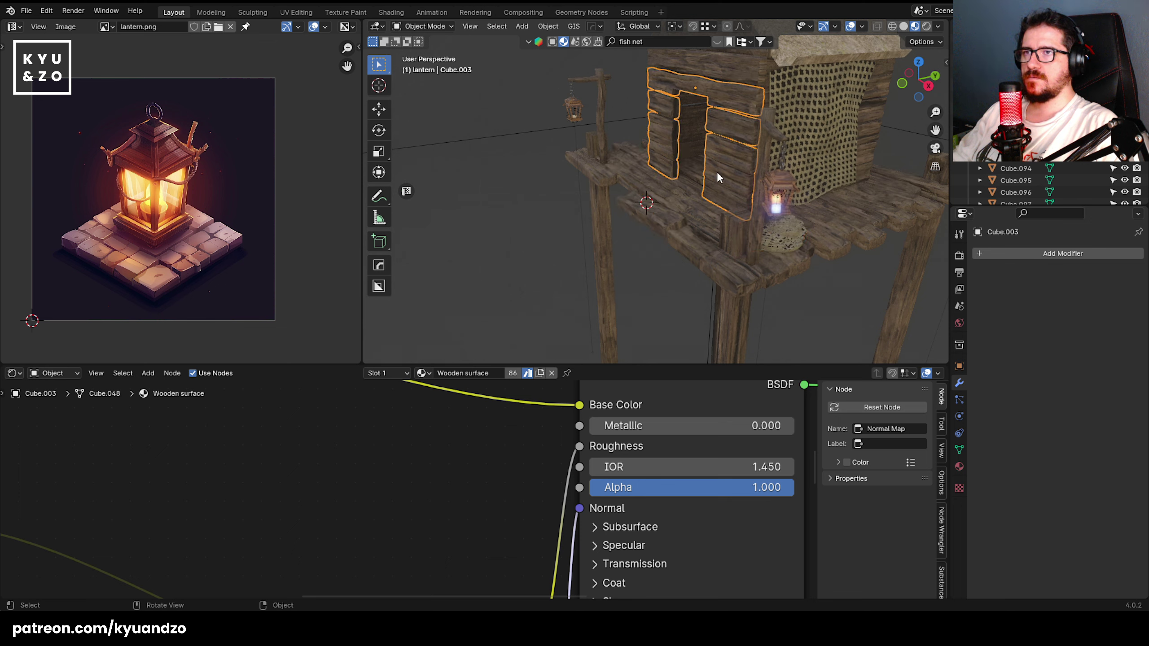
key(shift+d)
key(y)
click(700, 190)
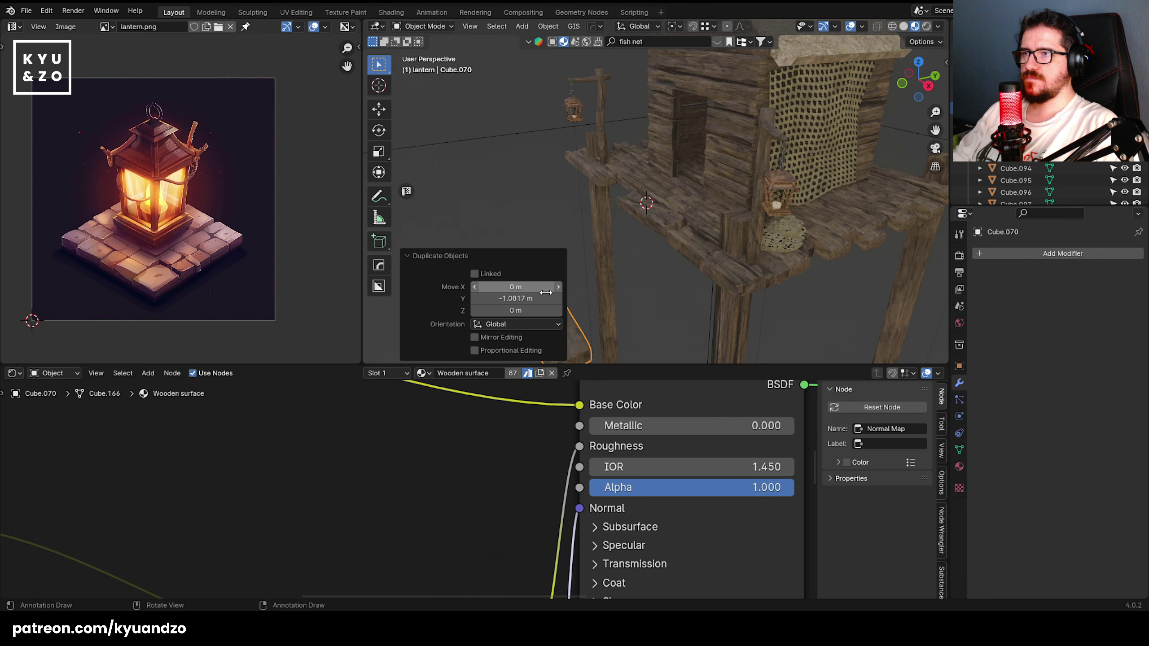
- Delete the duplicated plank beside the hut's deck
shift+middle_drag(536, 225, 608, 246)
key(x)
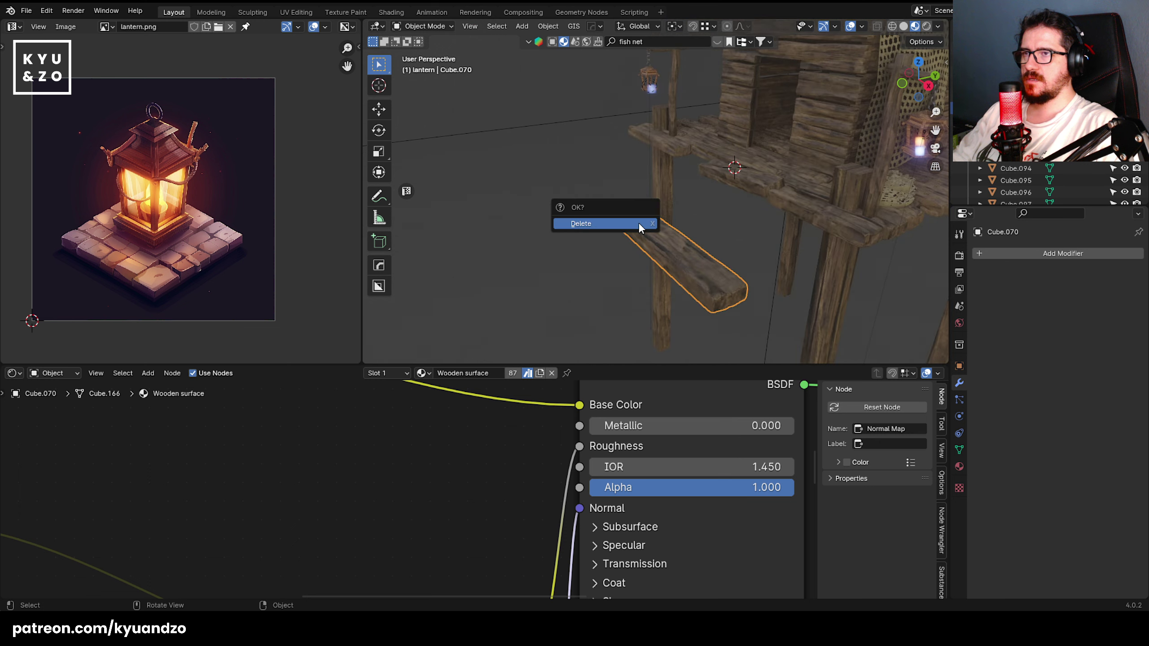
click(638, 223)
- Add a cube beside the deck, shrink it and shape it into a thin board by scaling -0.114 along Z and 0.352 along Y
key(shift+a)
mouse_move(603, 266)
click(661, 277)
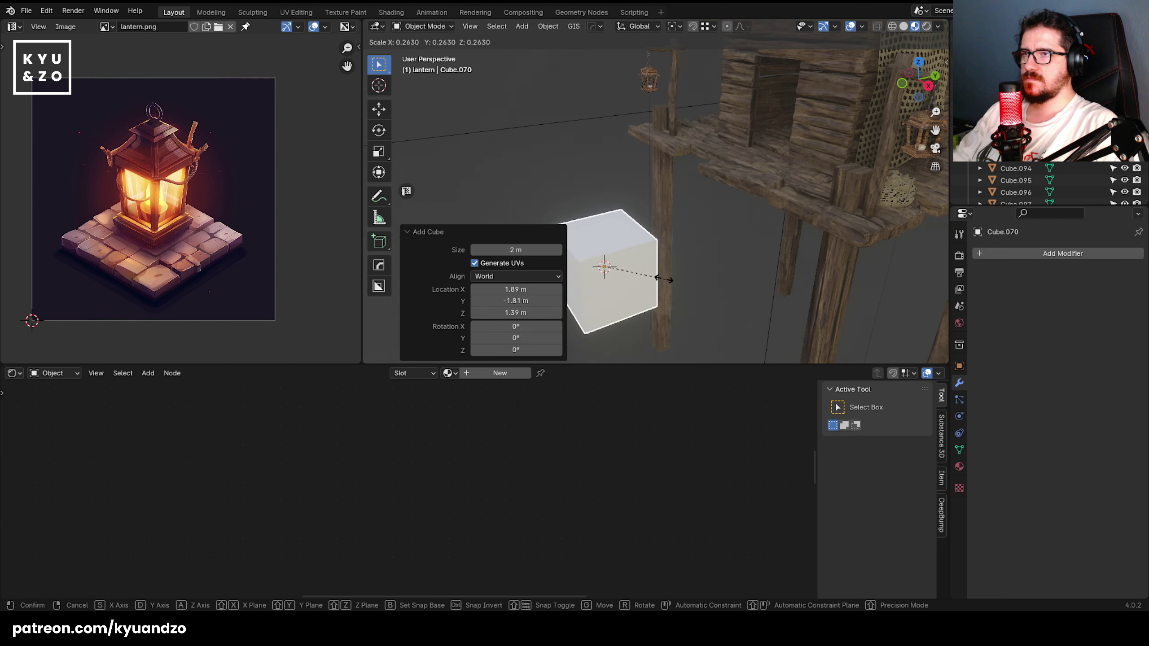
key(s)
click(605, 260)
key(s)
key(z)
key(y)
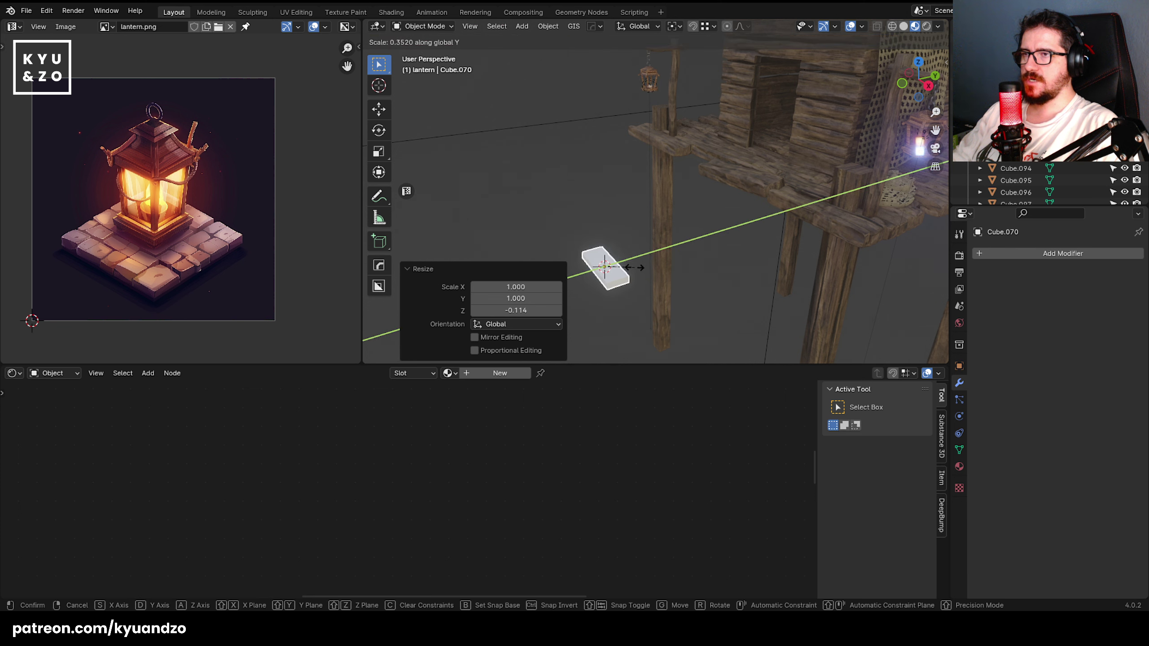
click(633, 259)
- Rotate the board -90° about the global Y axis so that it stands upright
key(KP_3)
key(r)
key(y)
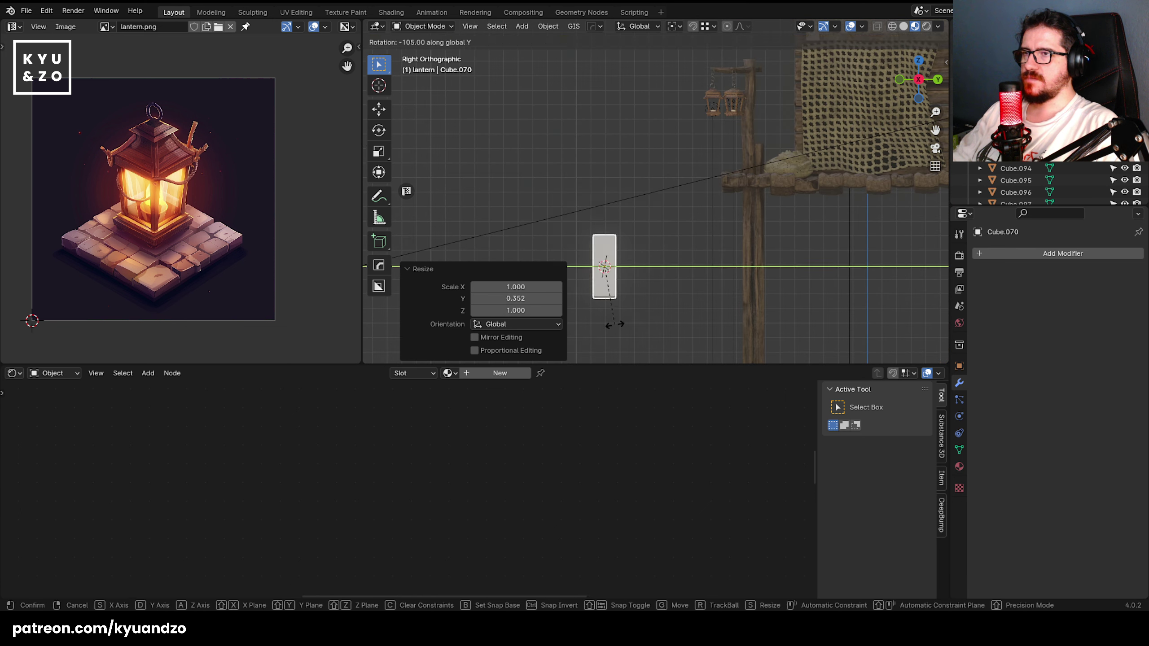
click(641, 314)
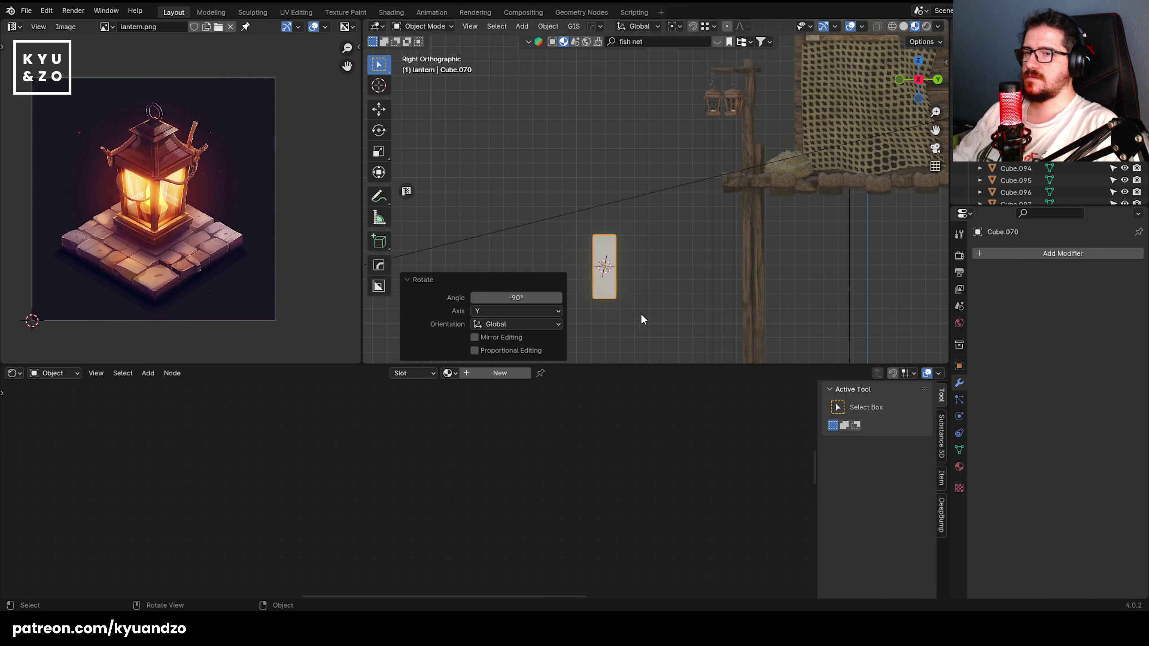
- Resize and reposition the upright board in the side view, stretching it by a factor of about 1.198 along Z
shift+middle_drag(641, 314, 686, 247)
key(s)
key(a)
click(749, 228)
key(g)
click(613, 278)
scroll(678, 225, up, 3)
shift+middle_drag(614, 279, 695, 279)
key(g)
click(690, 218)
key(s)
key(z)
click(725, 236)
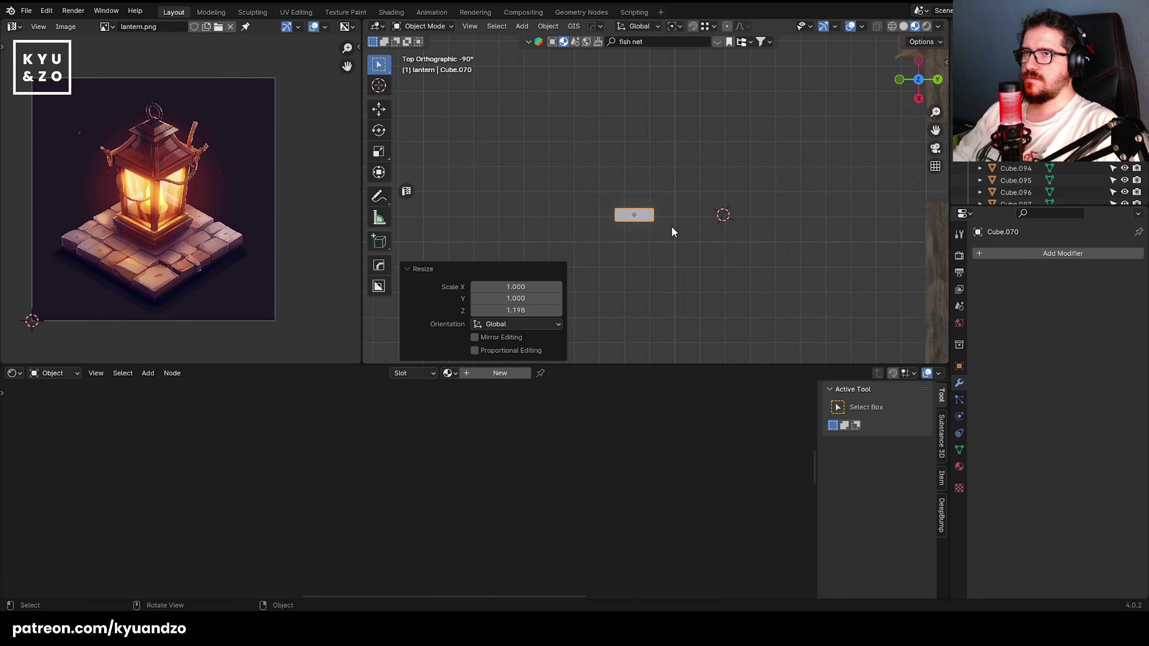
key(shift+d)
key(r)
click(734, 191)
key(g)
click(679, 202)
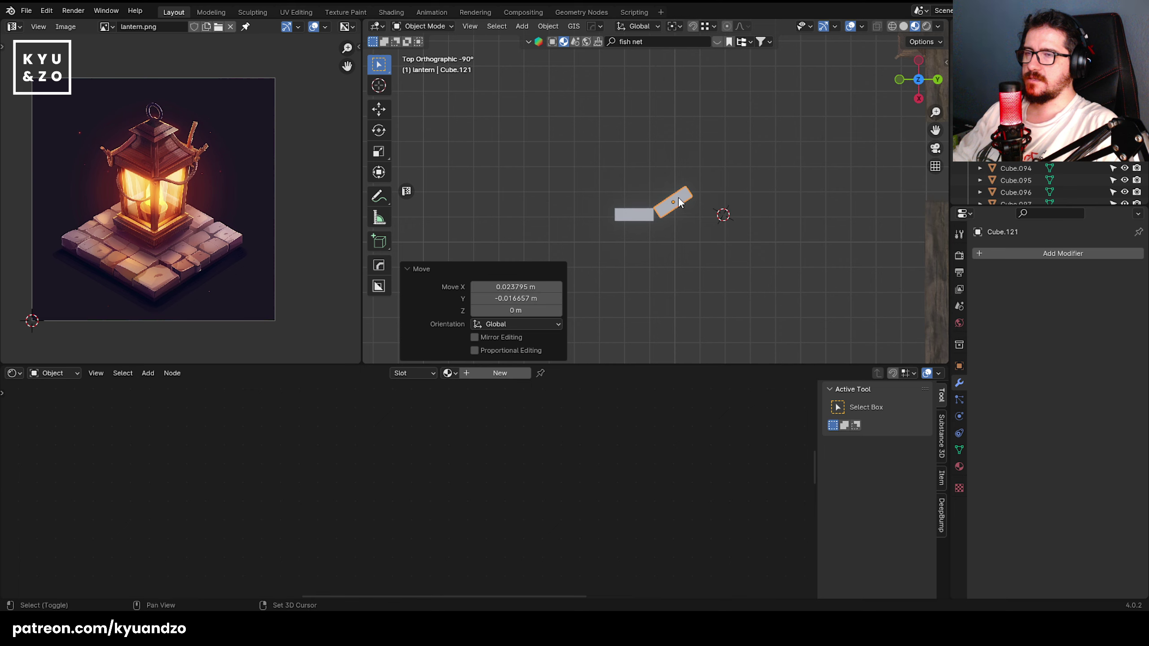
shift+middle_drag(679, 202, 673, 253)
scroll(674, 253, up, 1)
key(Delete)
- Place the 3D cursor at the board in top view and add a mesh circle there, scaled to about 0.251
shift+right_click(640, 272)
key(shift+a)
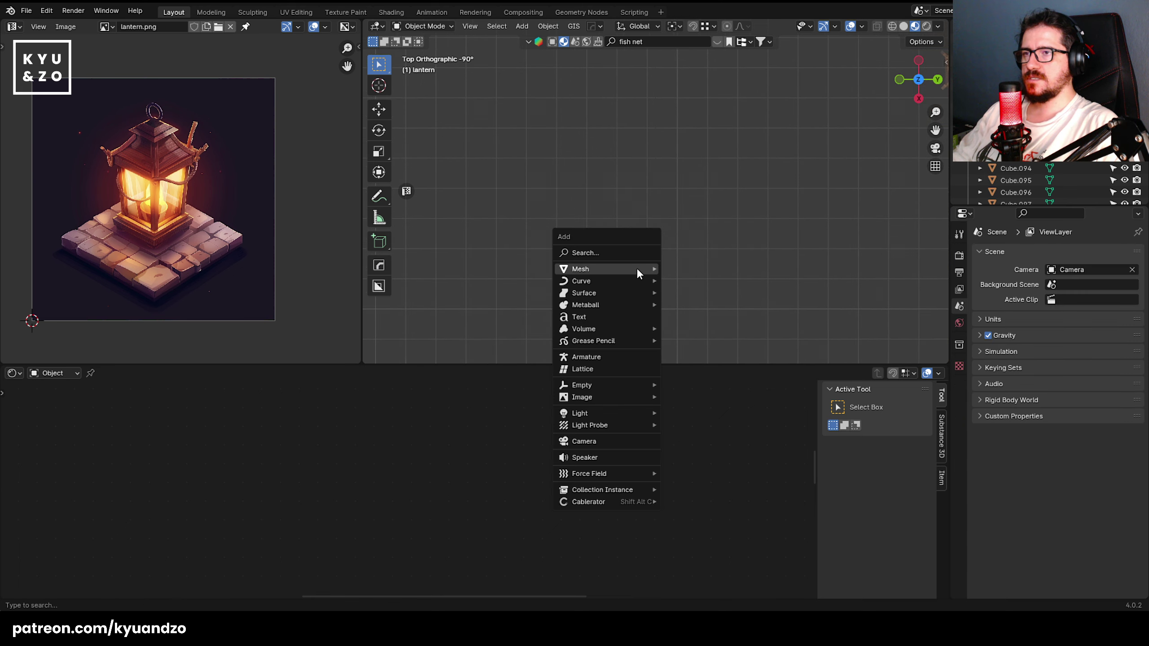
mouse_move(637, 270)
click(696, 302)
key(s)
click(694, 288)
- Enlarge the circle by a factor of about 1.207 and move it so its outline runs through the board
key(g)
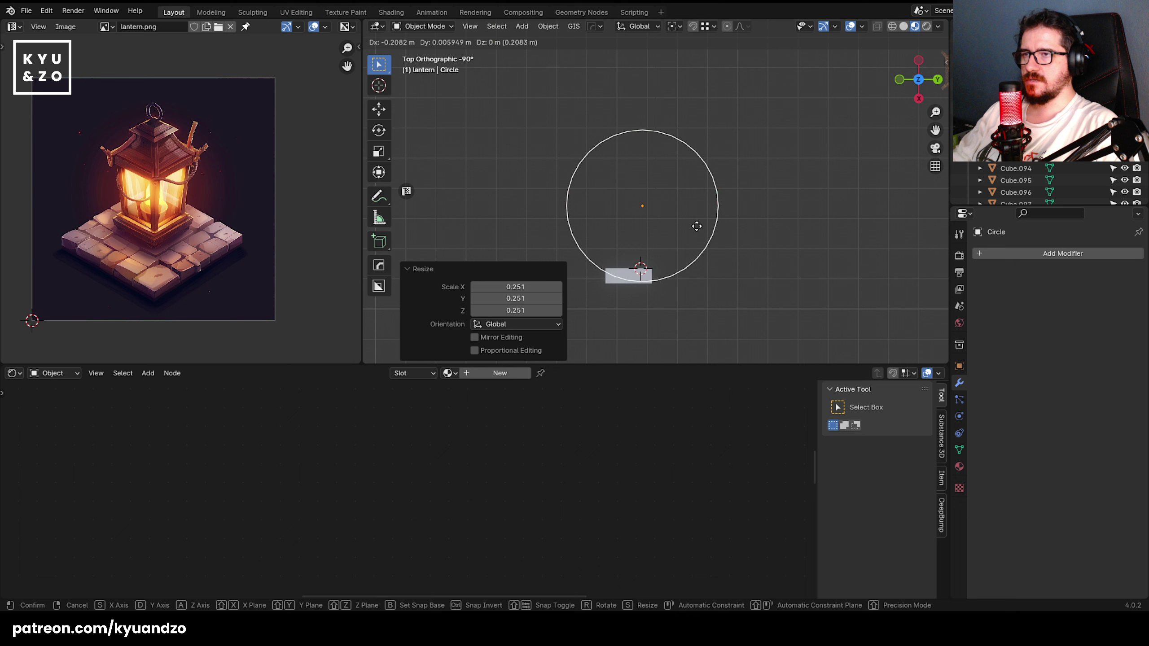
key(s)
click(705, 240)
key(g)
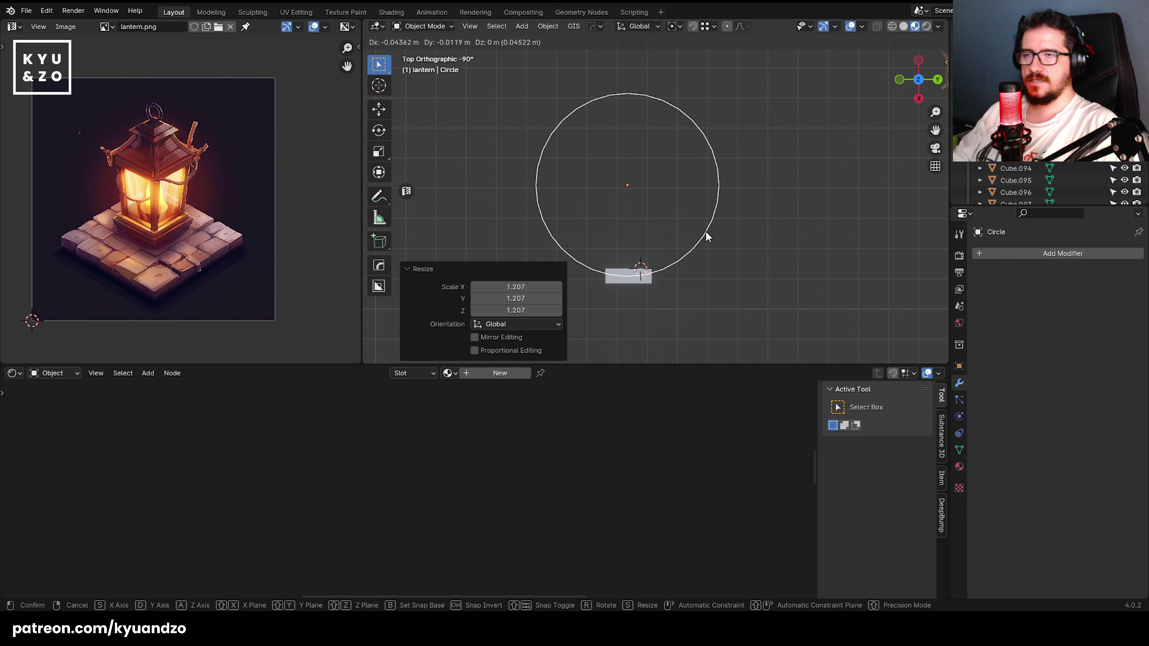
click(706, 231)
- Link the Wooden surface material from the hut's support post to the plain board
click(617, 284)
key(ctrl+z)
click(613, 286)
scroll(617, 287, up, 1)
shift+middle_drag(623, 293, 659, 244)
shift+click(734, 172)
key(ctrl+l)
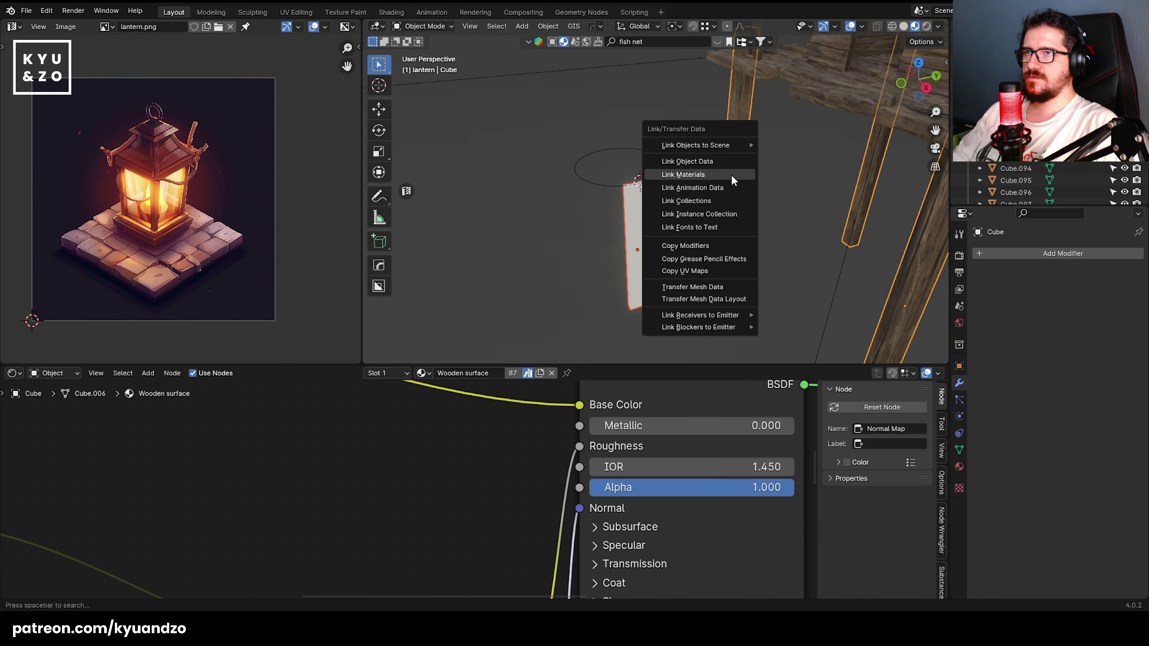
click(731, 175)
click(634, 210)
shift+click(744, 169)
key(ctrl+l)
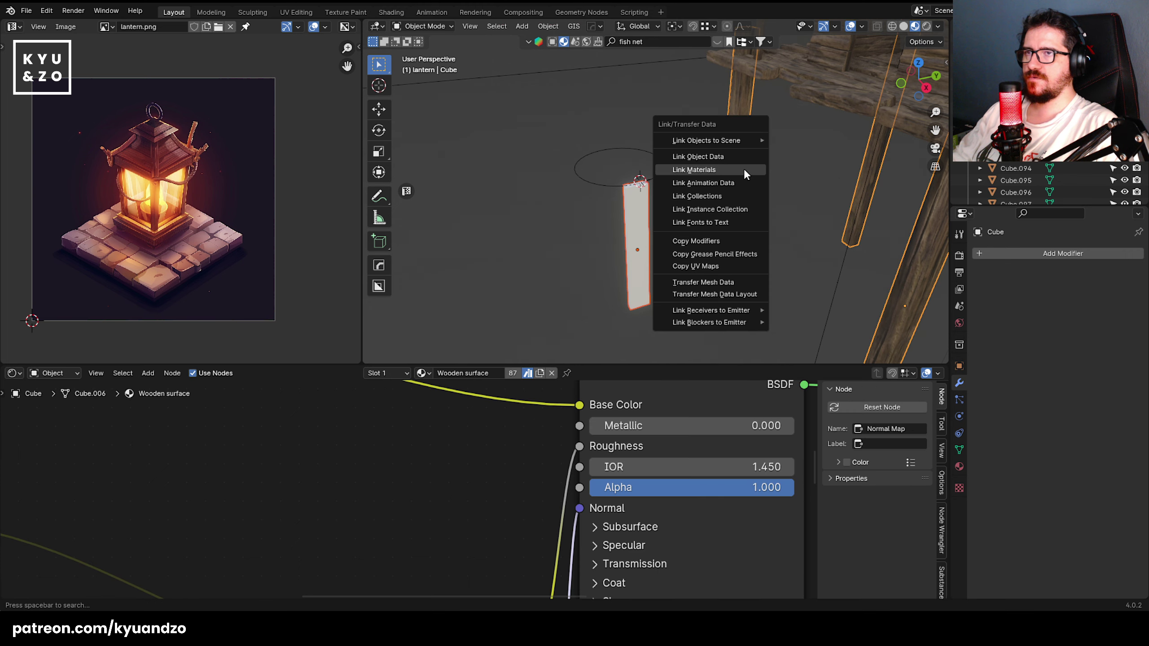
click(744, 171)
click(635, 213)
- Add an Array modifier to the wooden board on the circle
key(KP_7)
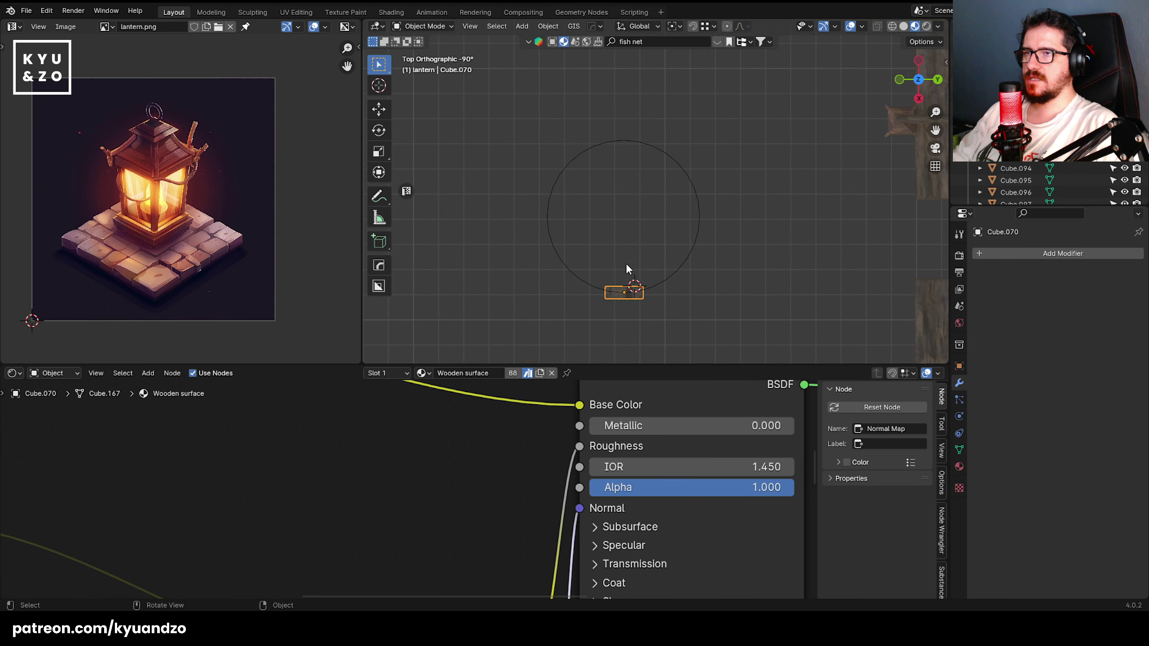
scroll(582, 222, up, 2)
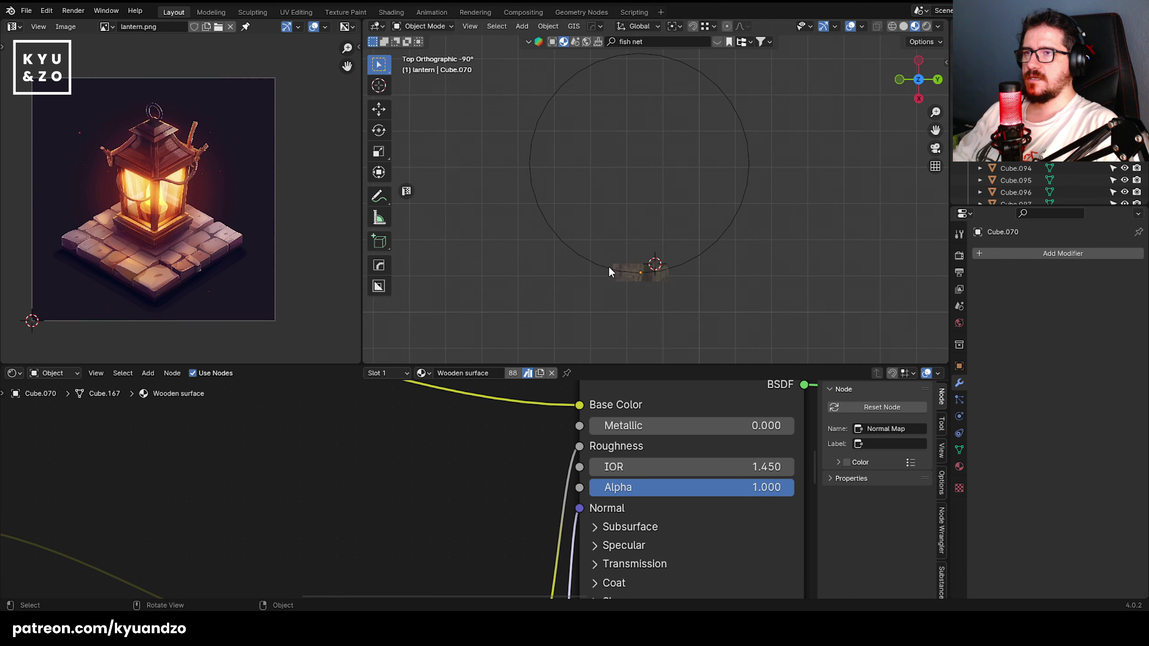
click(648, 267)
shift+middle_drag(672, 184, 659, 211)
click(747, 221)
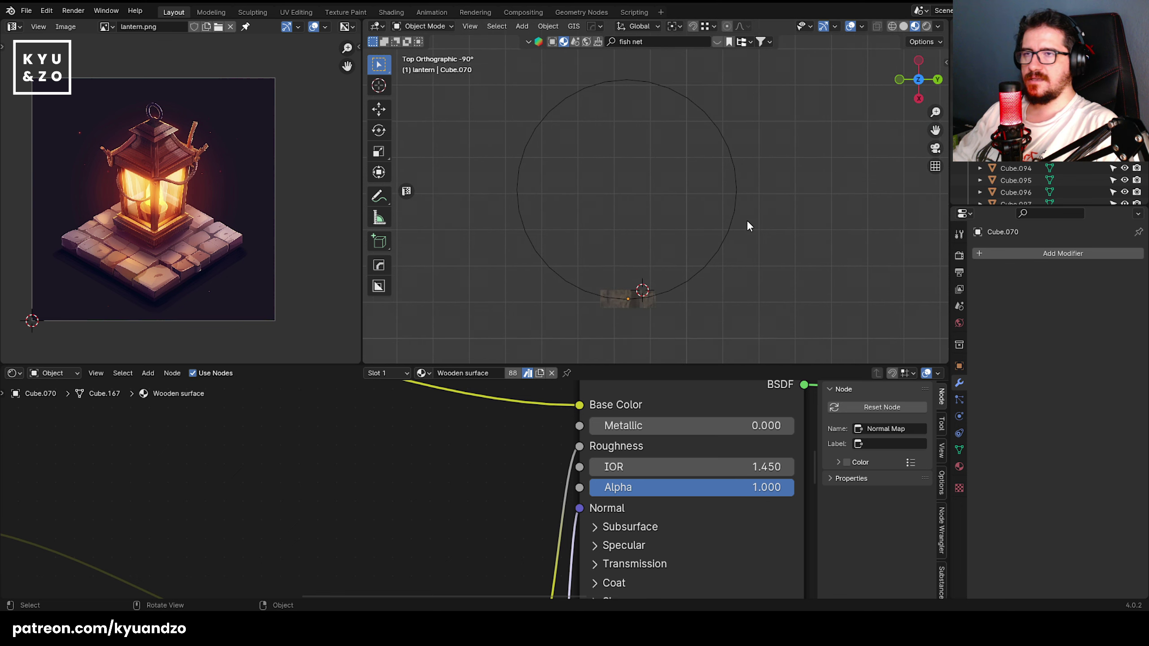
click(724, 237)
click(643, 308)
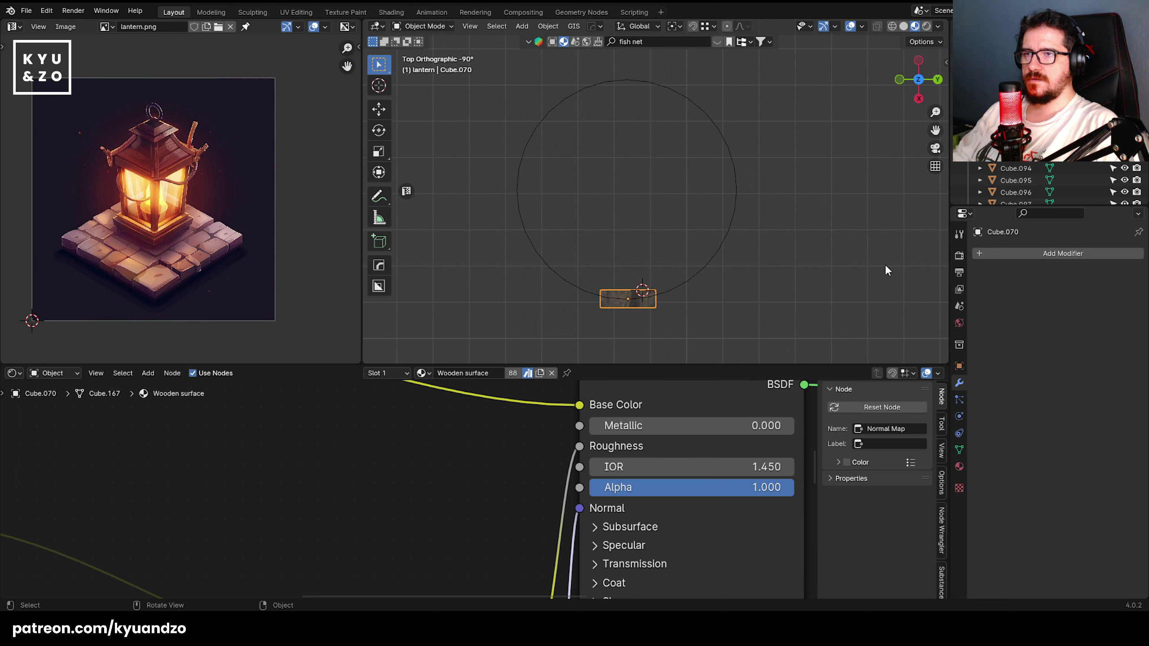
click(1018, 253)
mouse_move(954, 255)
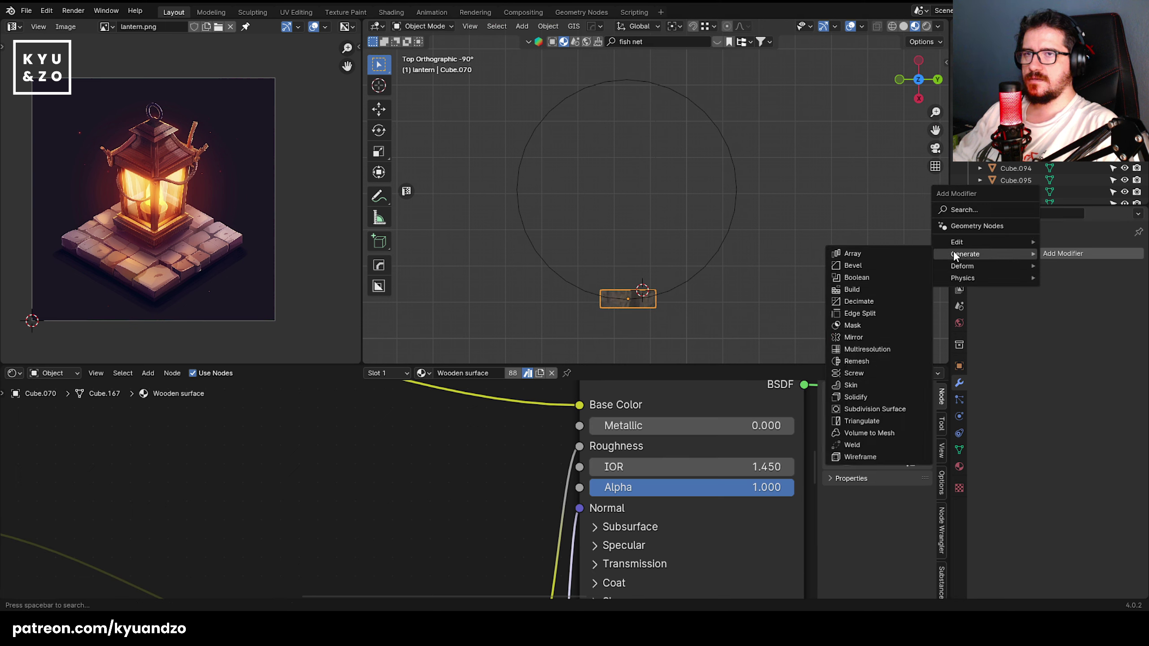
click(918, 254)
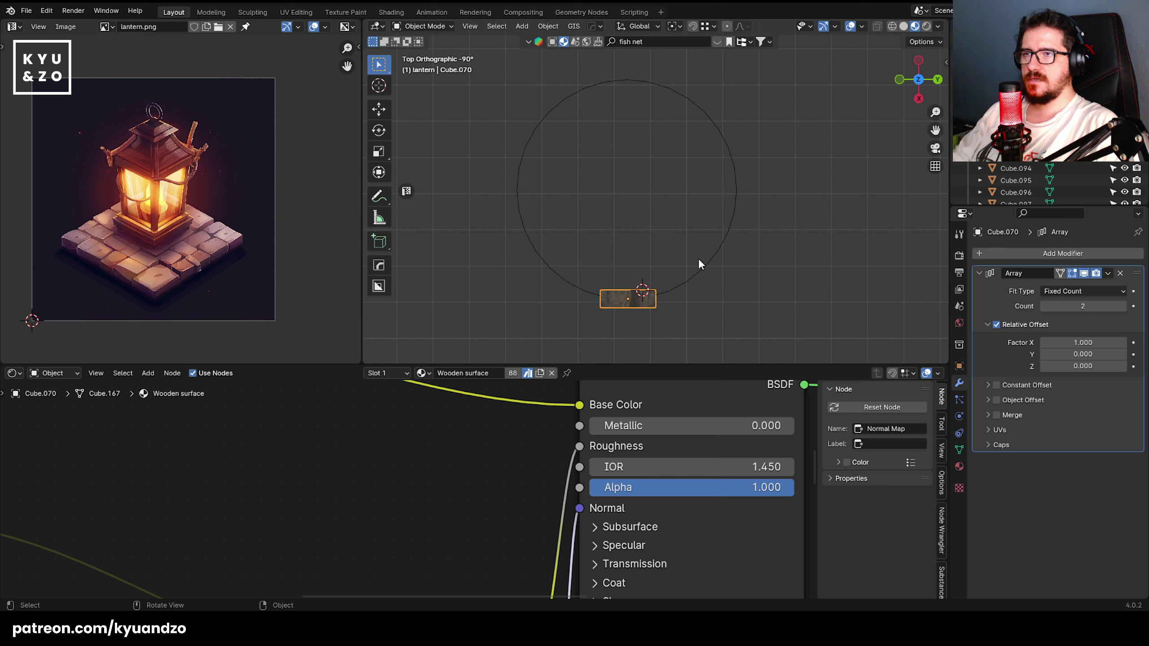
- Add a Curve modifier to the board and try to pick the circle as its curve object
click(1025, 255)
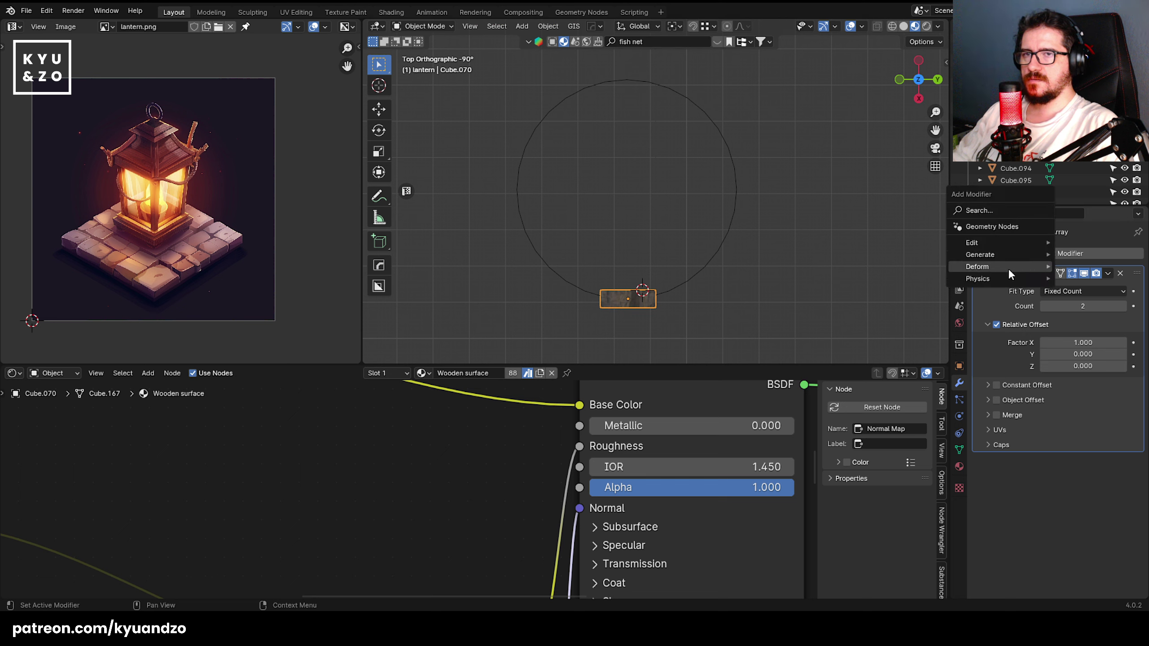
mouse_move(1004, 266)
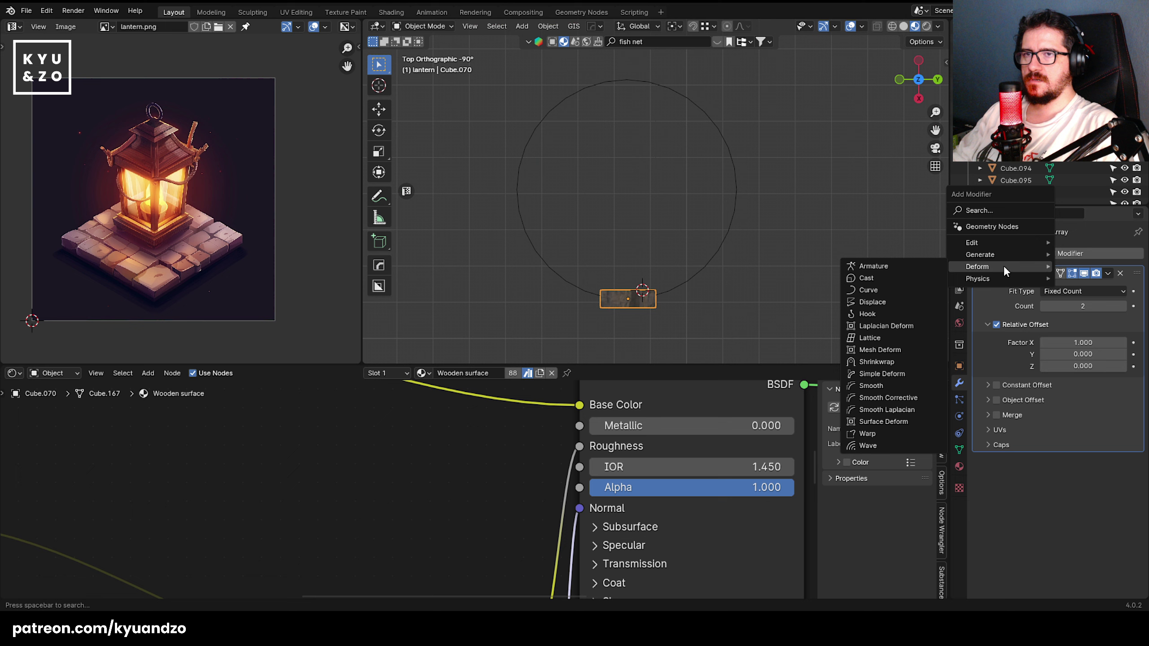
click(875, 290)
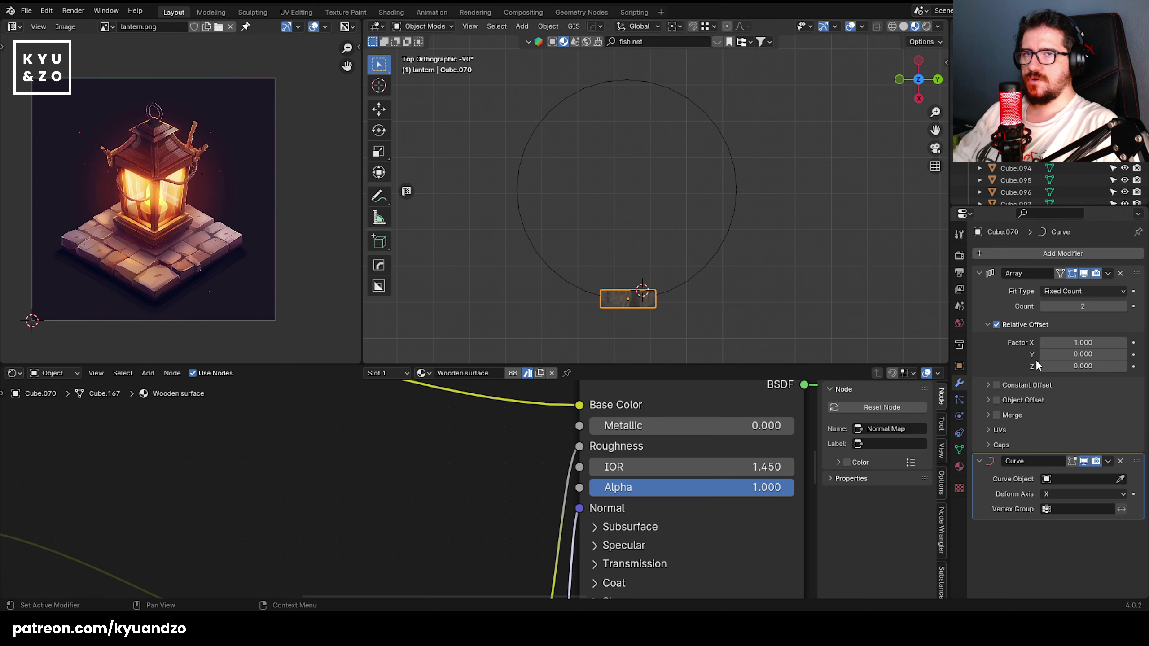
click(1121, 479)
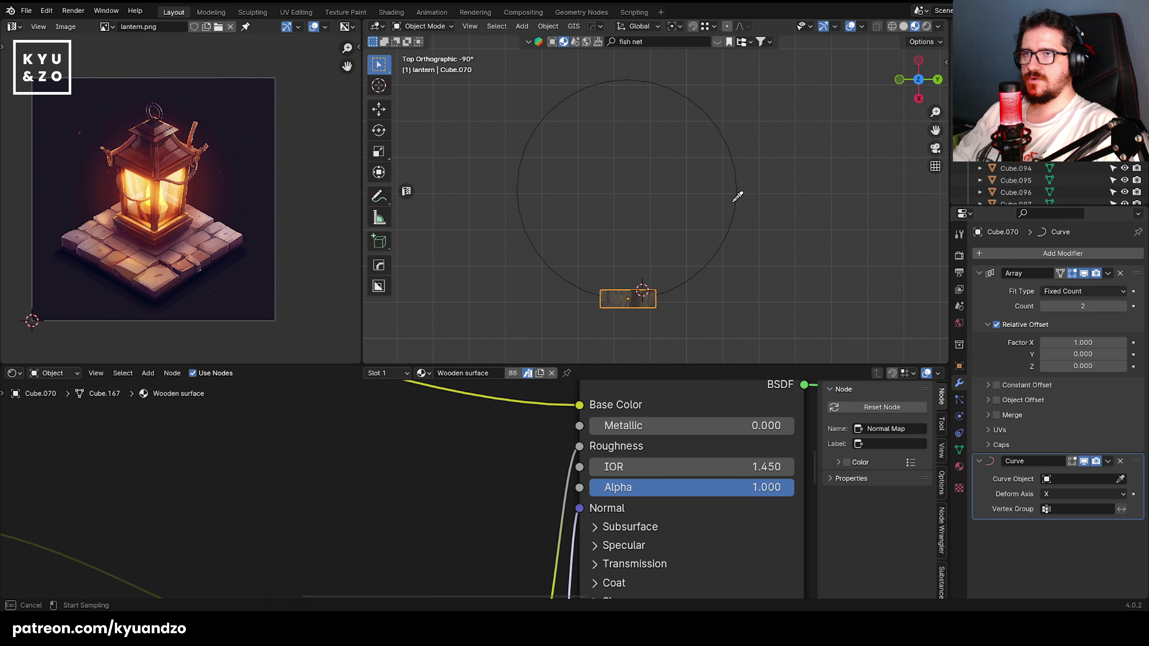
click(728, 228)
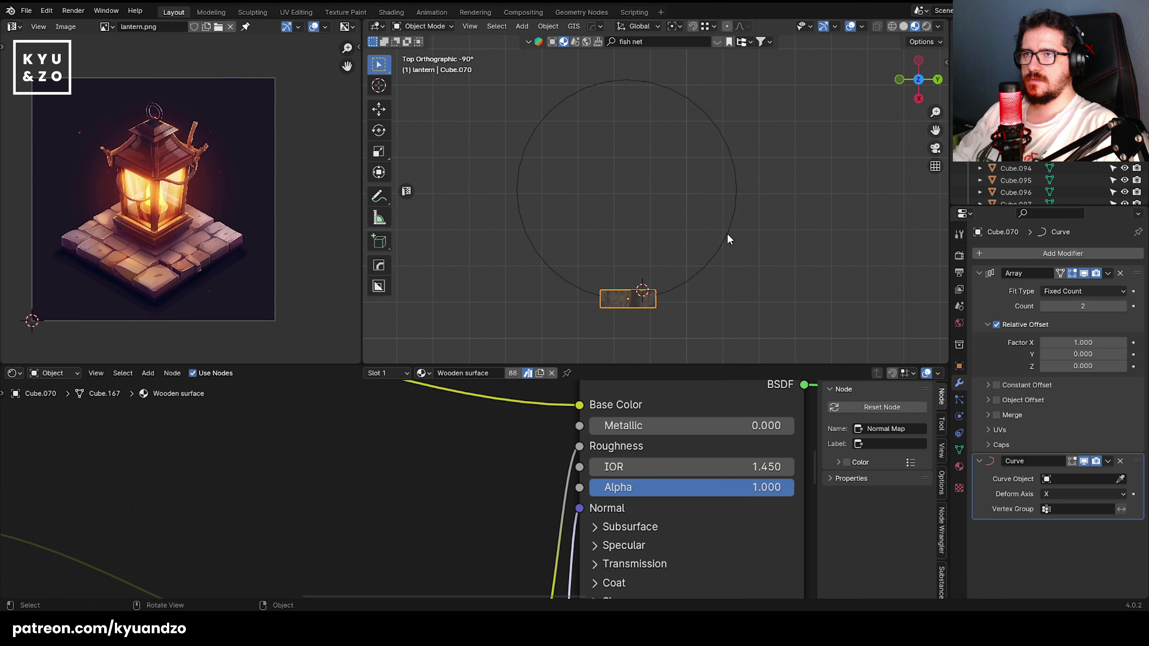
- Retry assigning the circle as the Curve modifier's curve object, and remove the modifier from the board
click(727, 233)
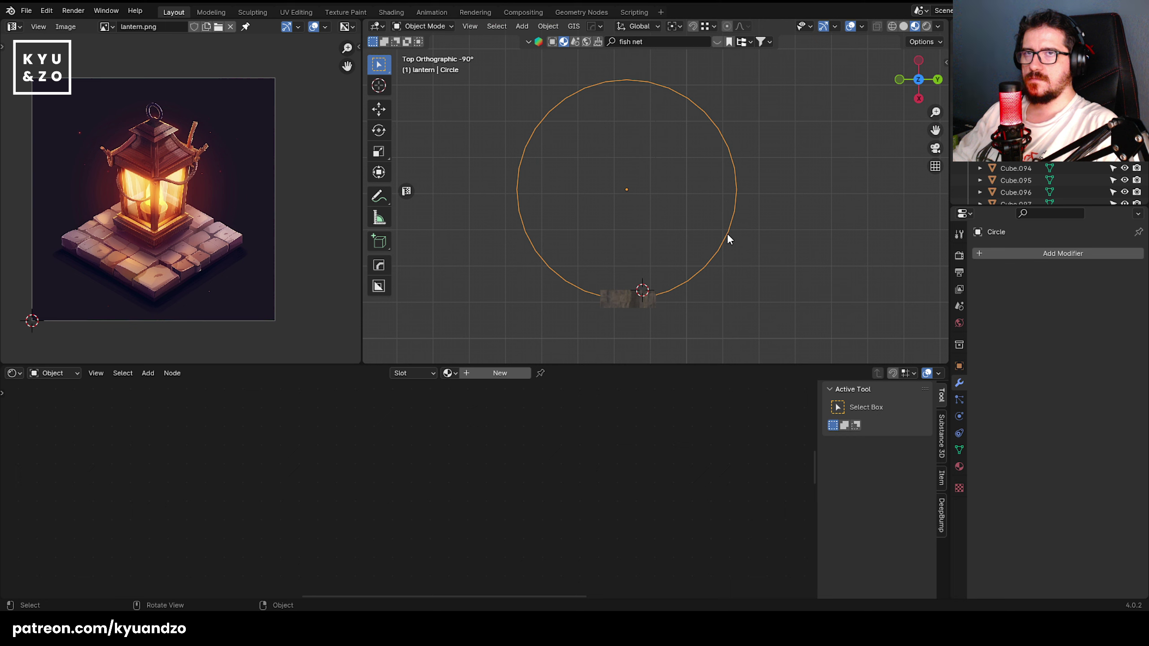
scroll(1057, 172, up, 5)
click(611, 307)
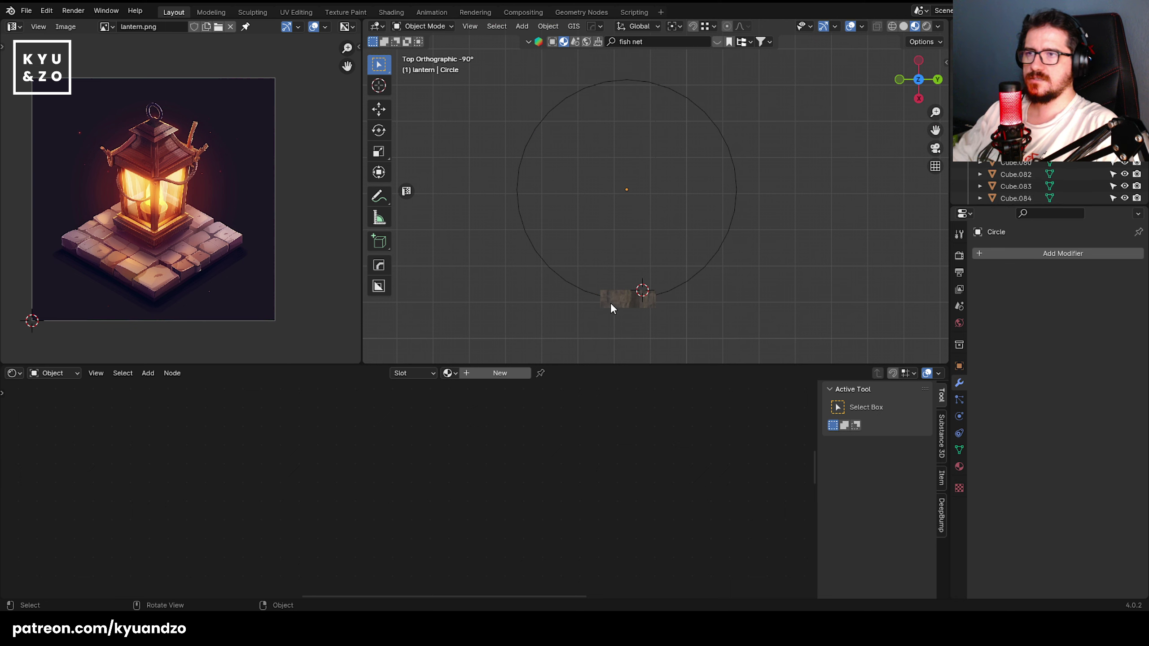
click(611, 307)
click(1120, 479)
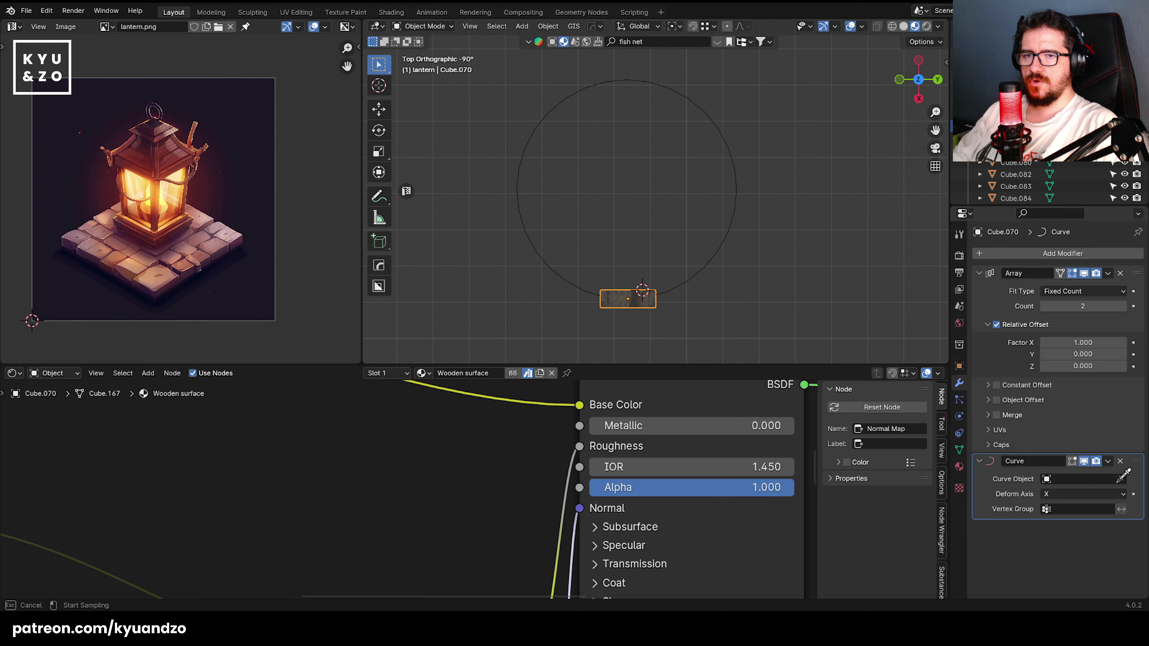
click(735, 217)
middle_drag(734, 218, 669, 172)
click(1119, 479)
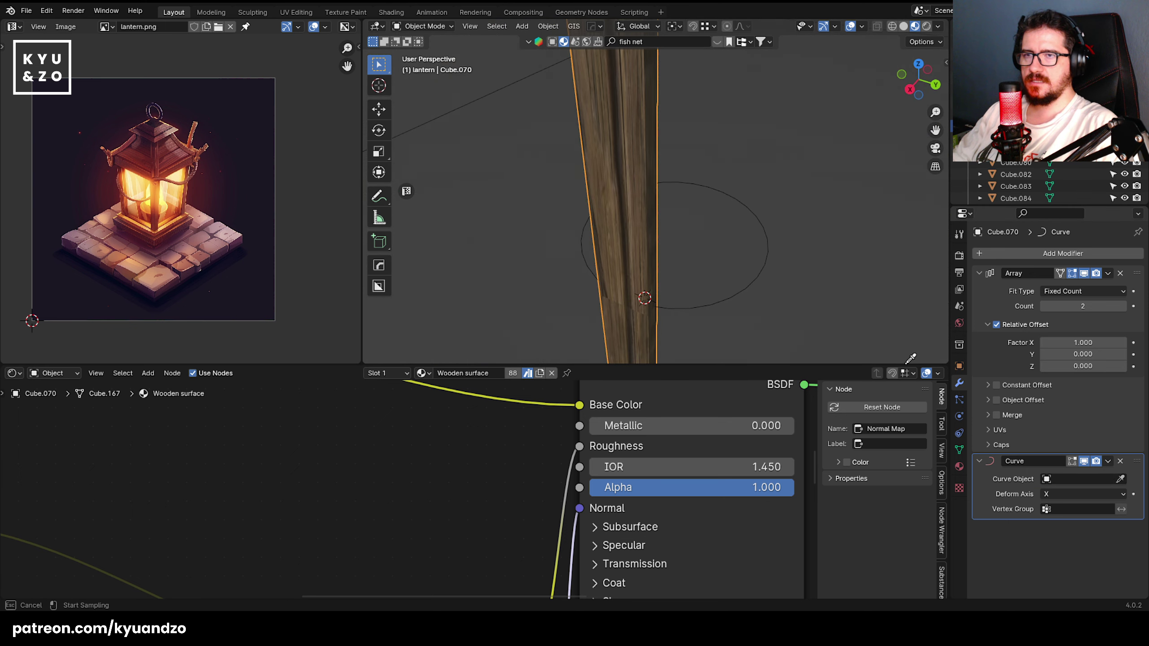
click(736, 301)
click(1073, 479)
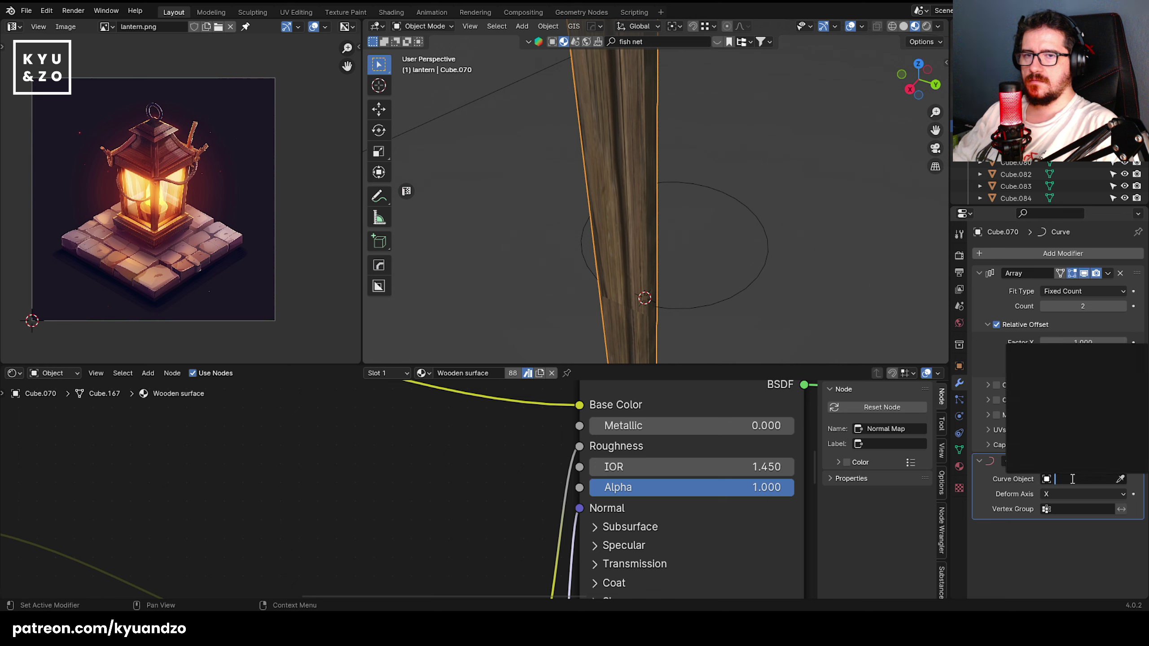
middle_drag(749, 236, 794, 229)
click(656, 308)
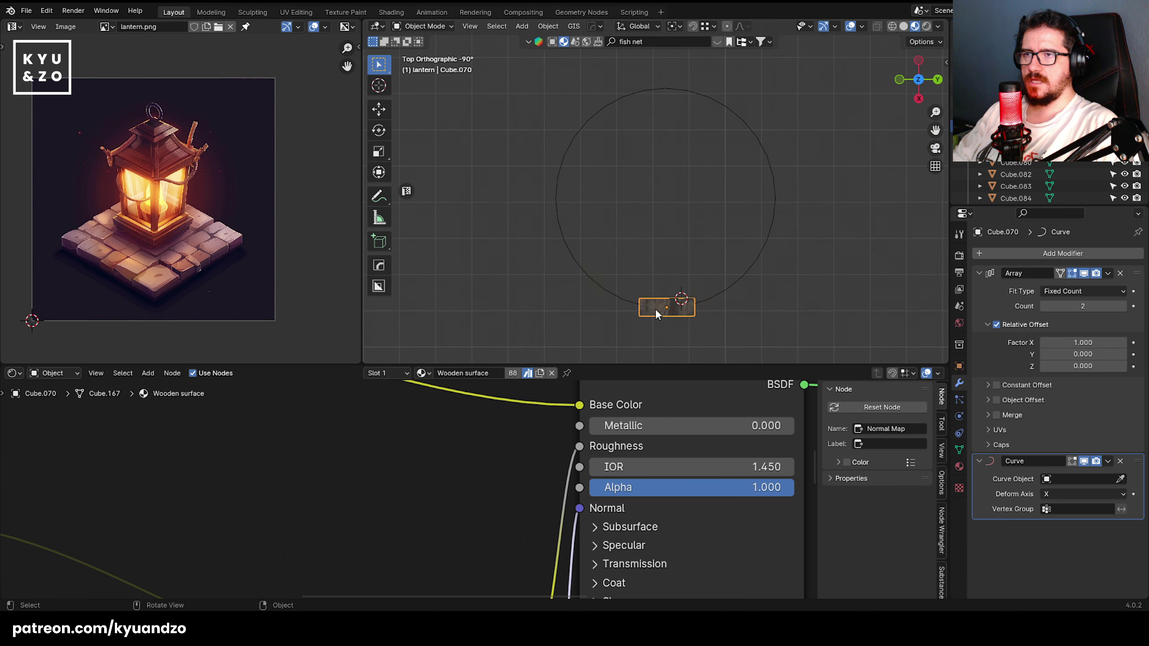
click(1120, 461)
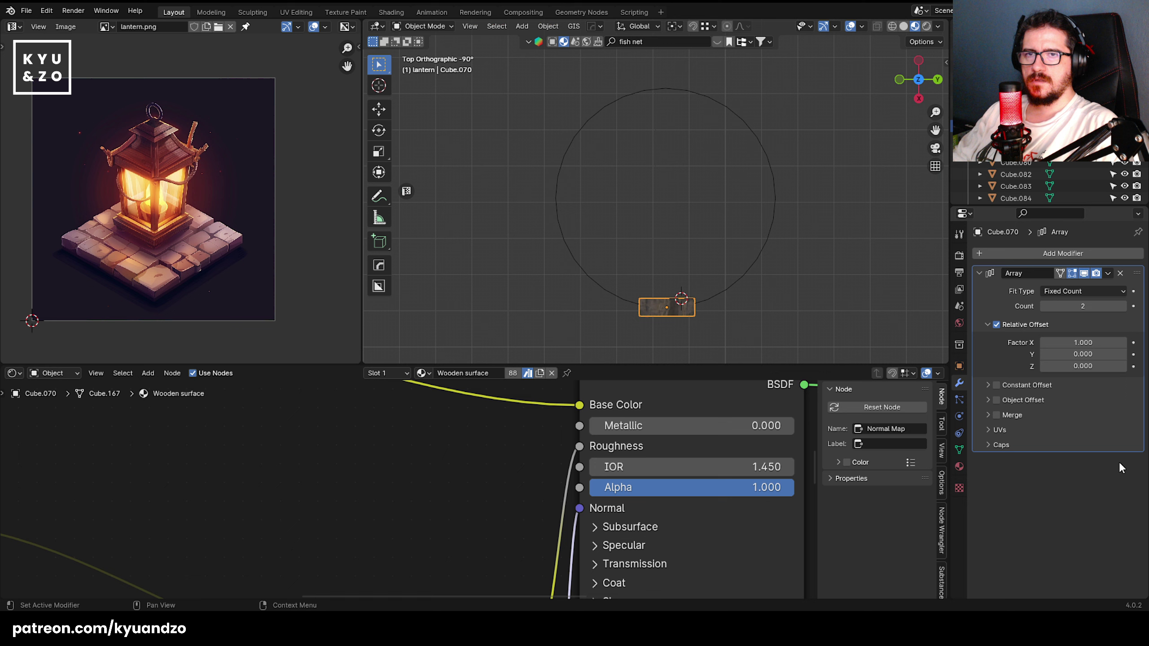
- Add a Curve modifier to the wooden board again and try to find the circle in its curve object list
click(730, 285)
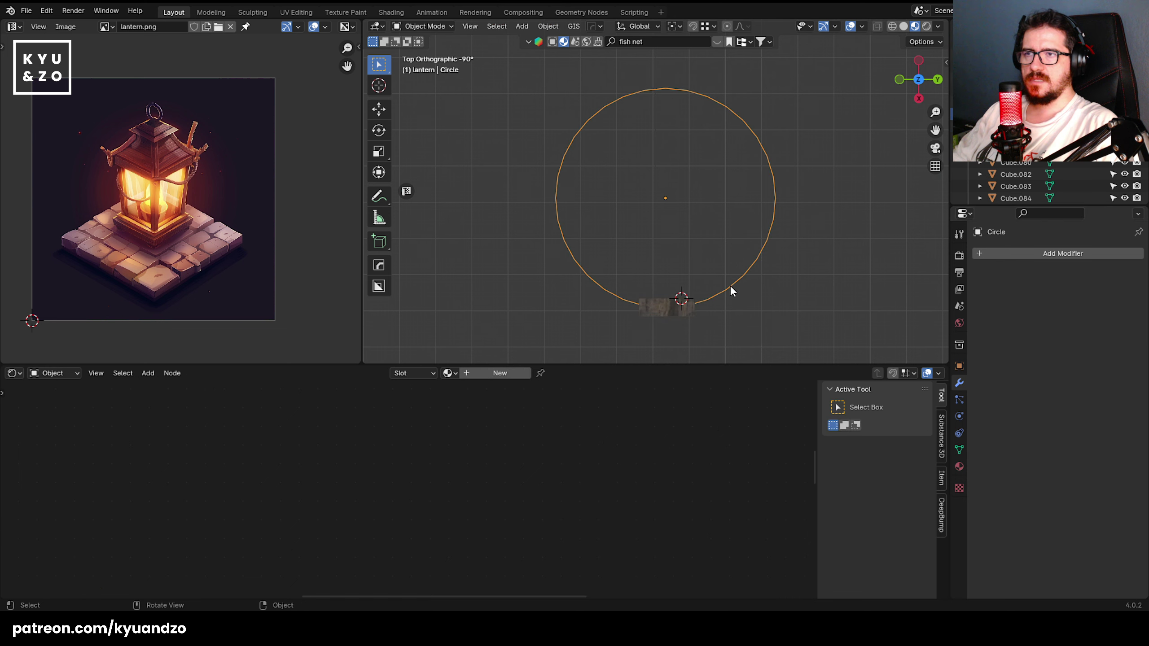
click(666, 302)
shift+middle_drag(740, 285, 706, 289)
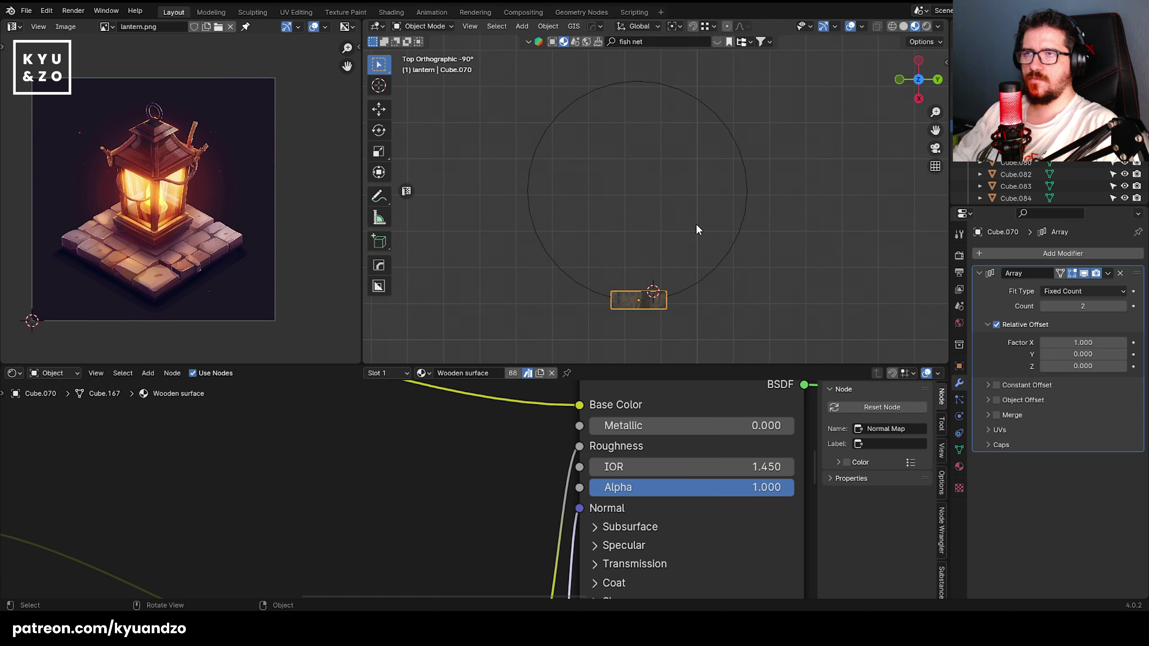
click(734, 198)
click(653, 306)
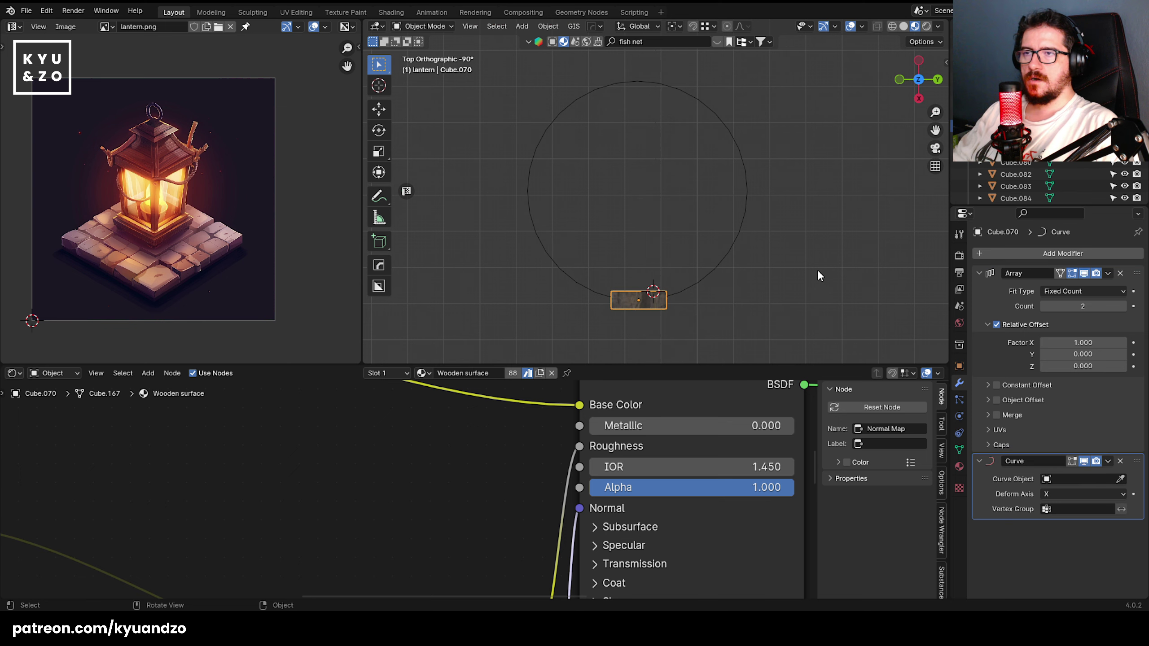
click(712, 181)
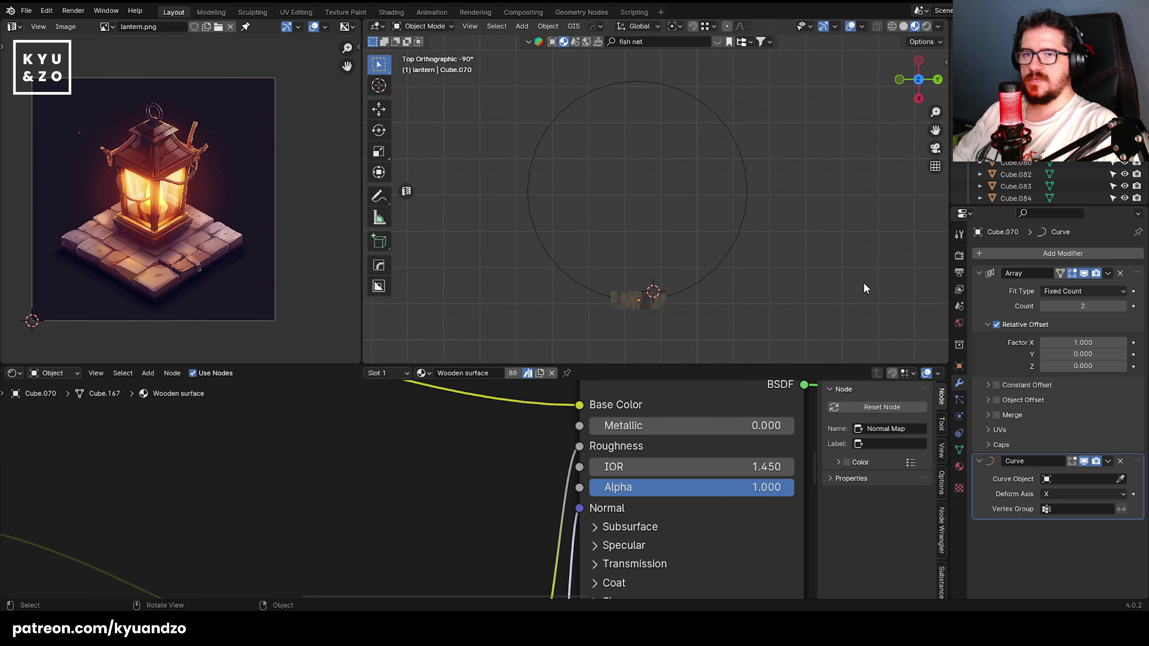
click(1080, 479)
text(c)
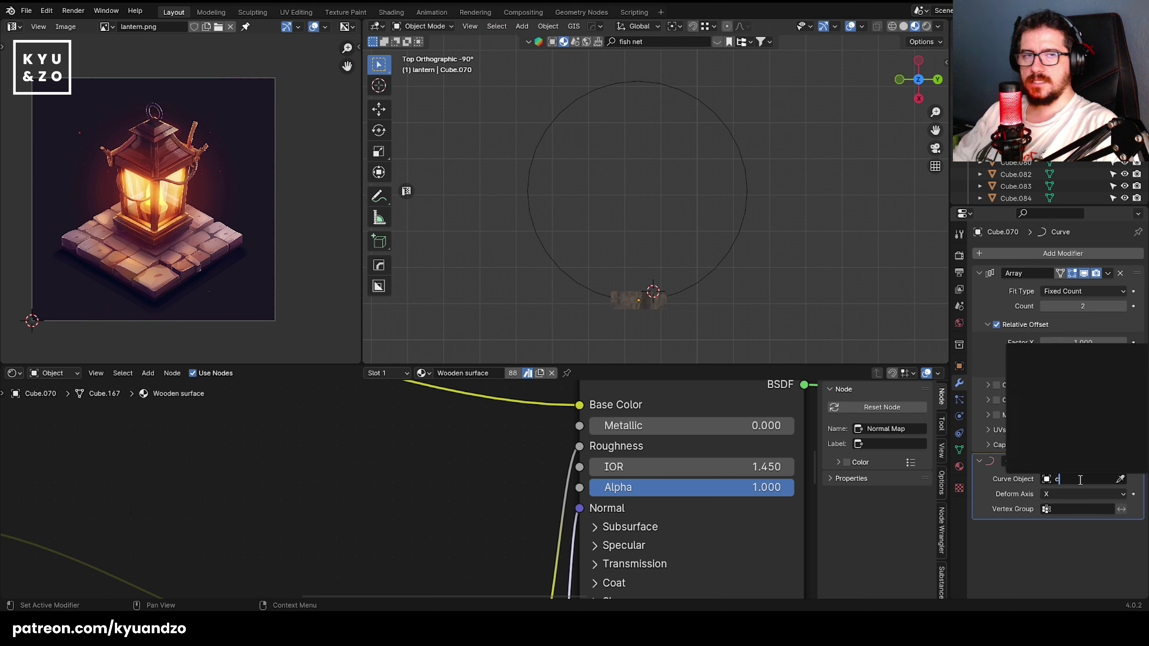
click(868, 267)
- Delete the mesh circle
drag(715, 218, 756, 272)
key(x)
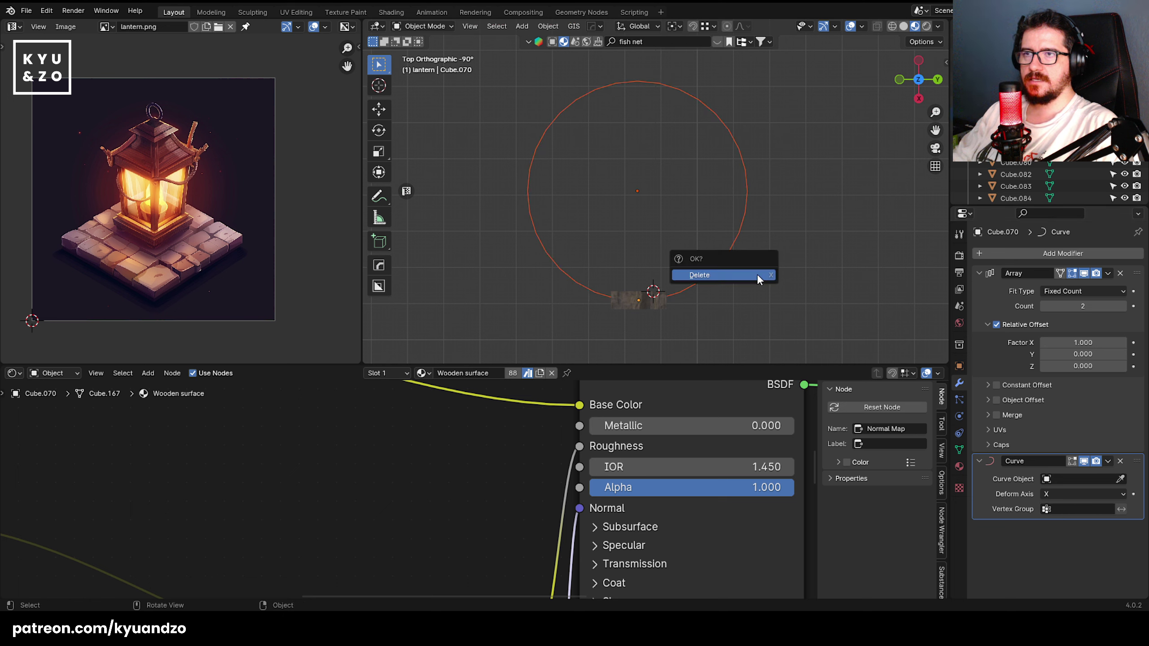
click(756, 273)
- Add a Bezier circle around the wooden board and scale it to about 0.137
key(shift+a)
mouse_move(621, 316)
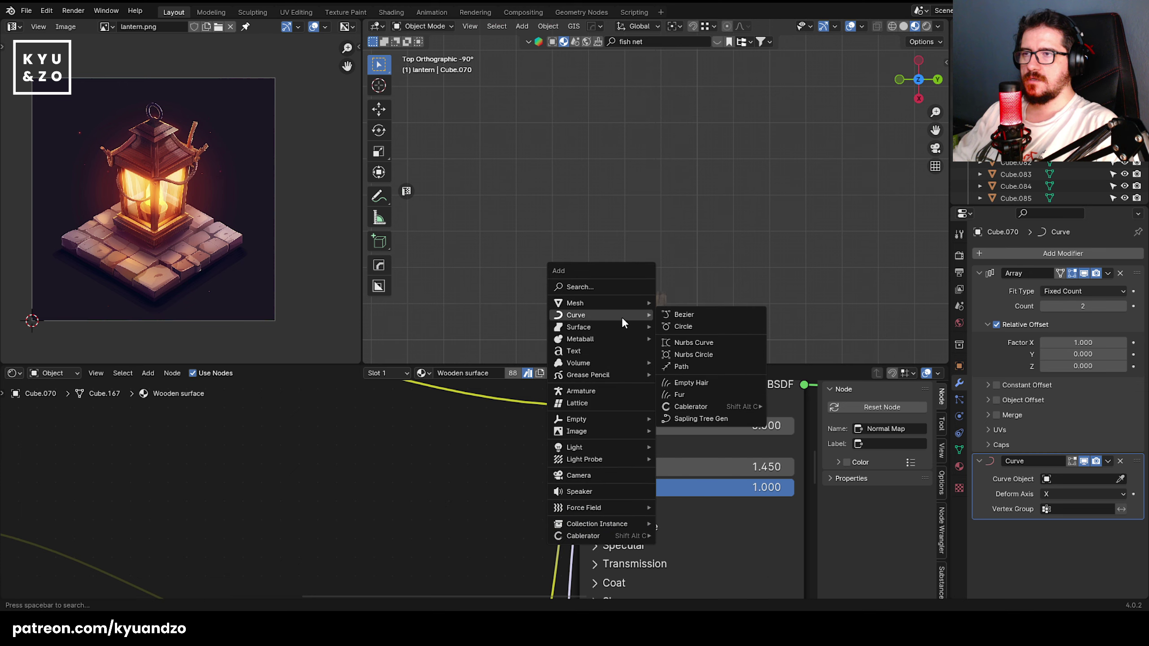
click(716, 330)
key(s)
click(674, 310)
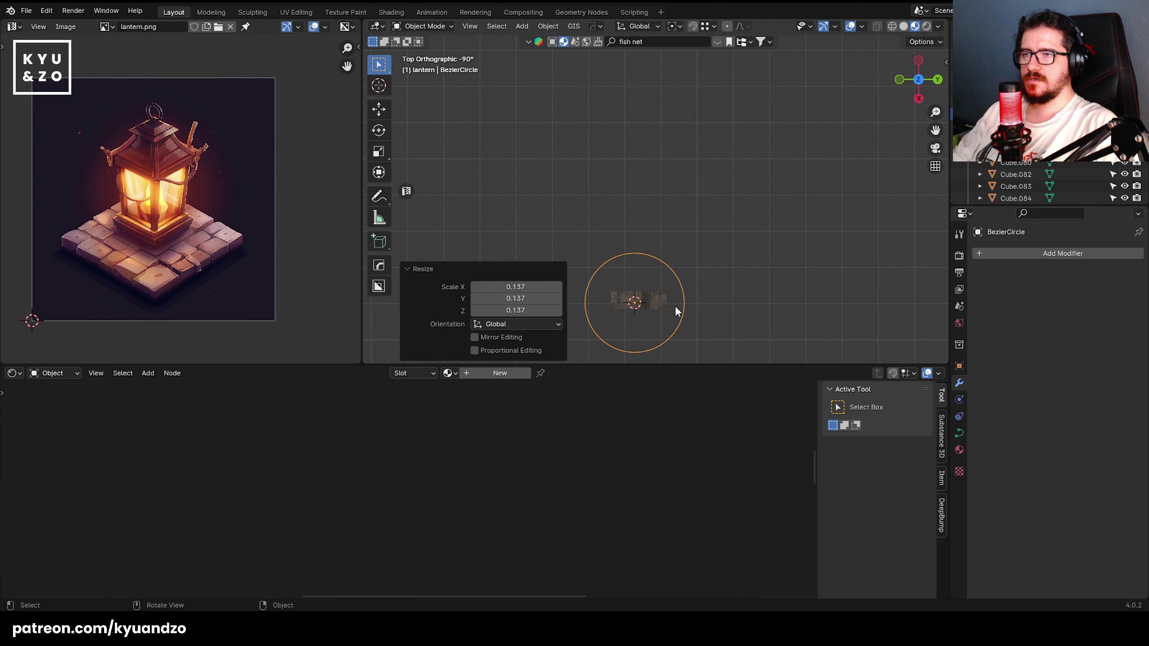
- Enlarge and move the Bezier circle so the near side of its outline passes through the wooden board
key(g)
click(671, 248)
key(s)
click(736, 316)
key(g)
click(746, 262)
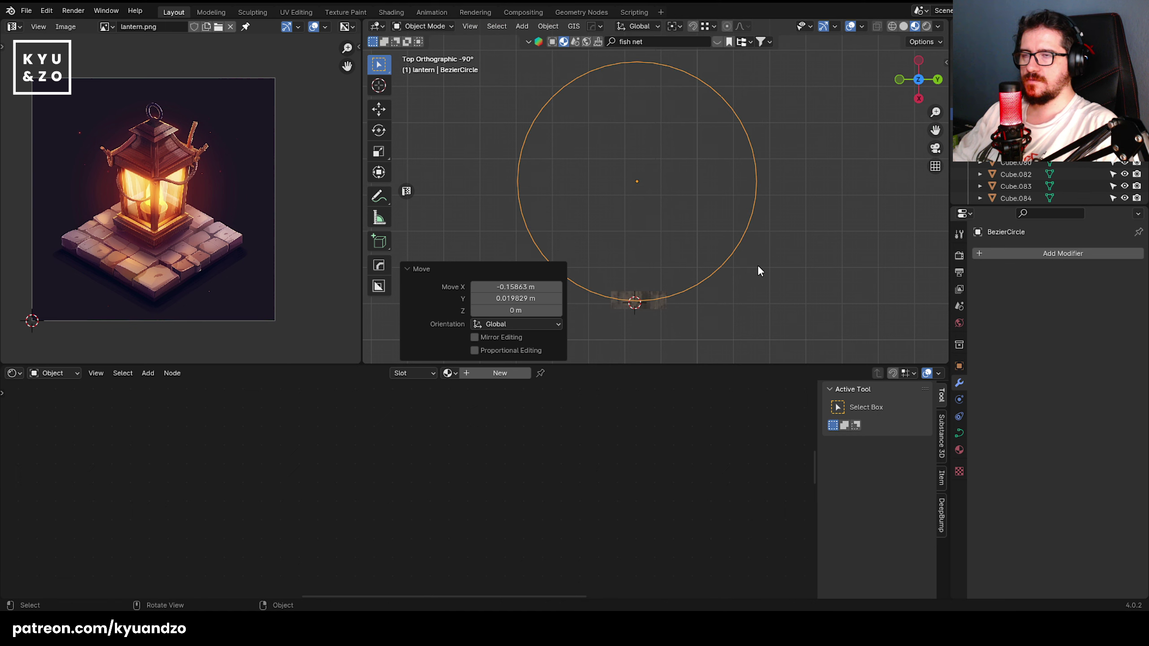
key(s)
click(750, 270)
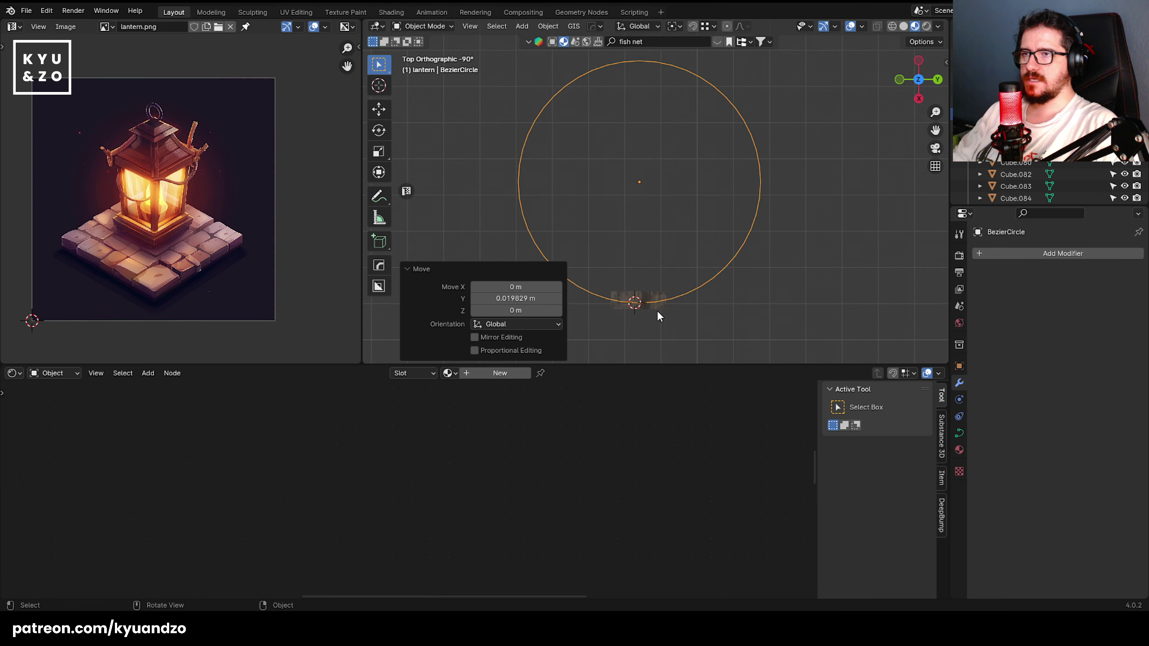
- Assign the Bezier circle as the curve object of the board's Curve modifier
click(659, 310)
key(alt+a)
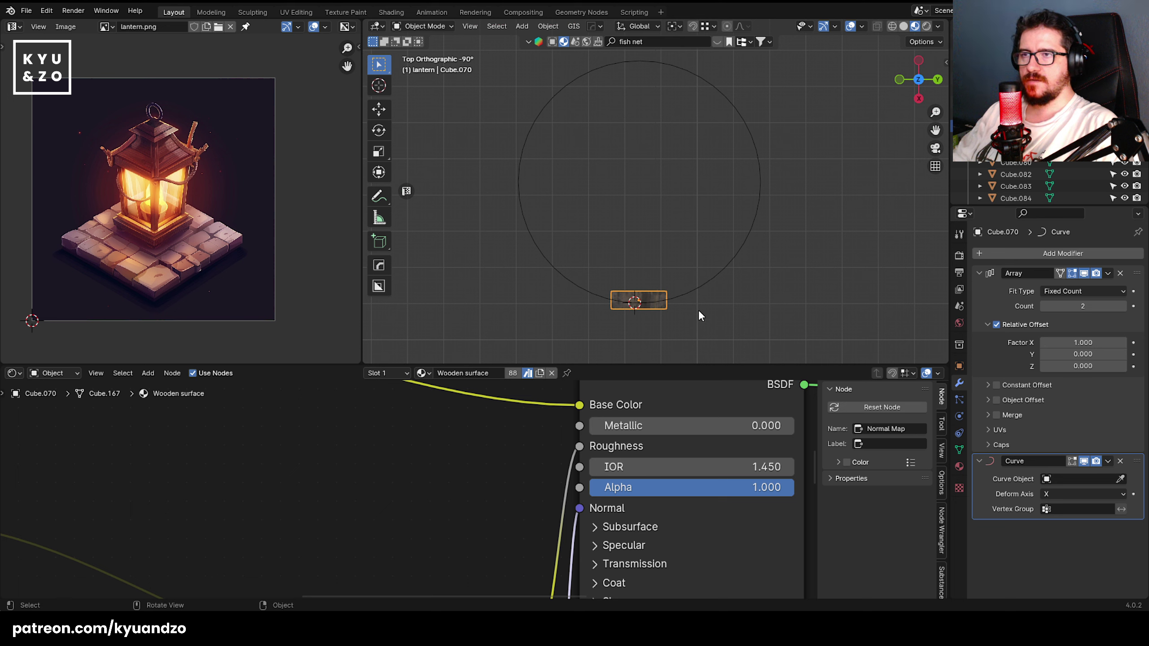
click(1120, 479)
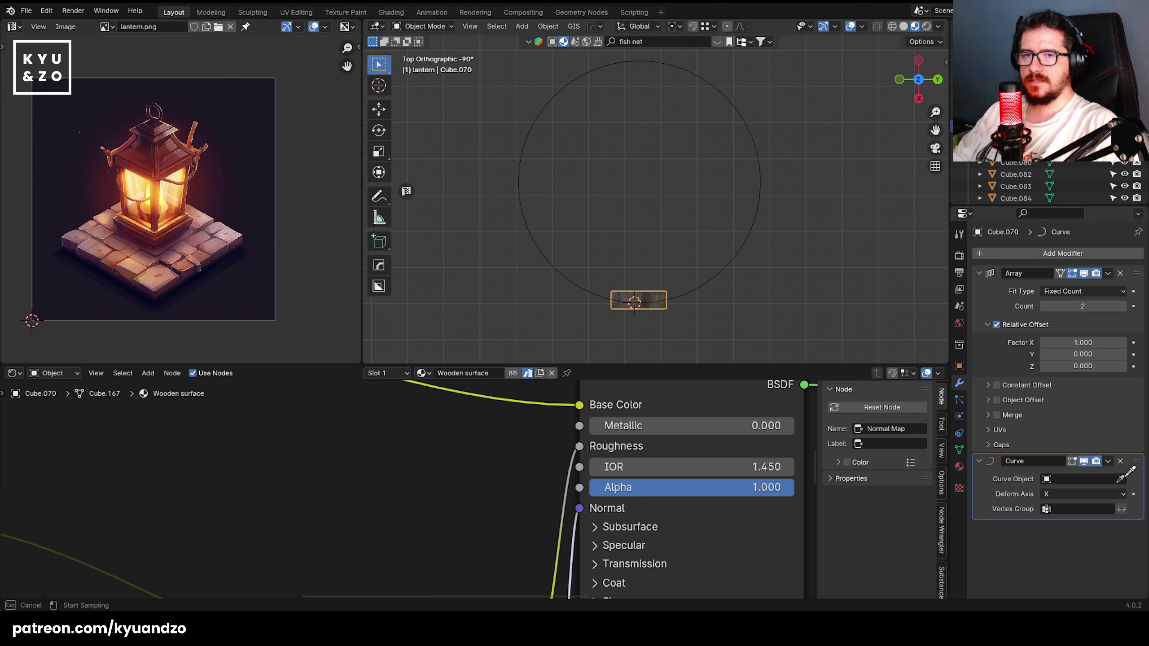
click(722, 274)
key(alt+a)
shift+middle_drag(588, 114, 620, 221)
click(595, 147)
shift+middle_drag(686, 209, 693, 182)
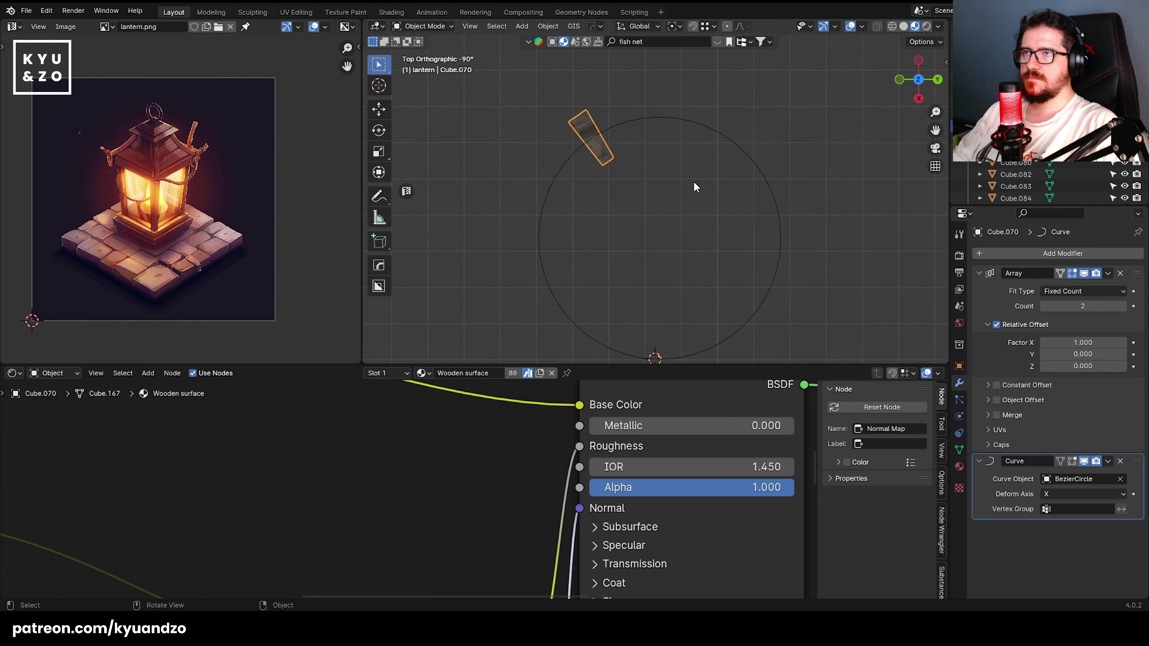
- Try to align the board's center to the Bezier circle on X and Y while the Curve modifier is displayed
shift+click(679, 120)
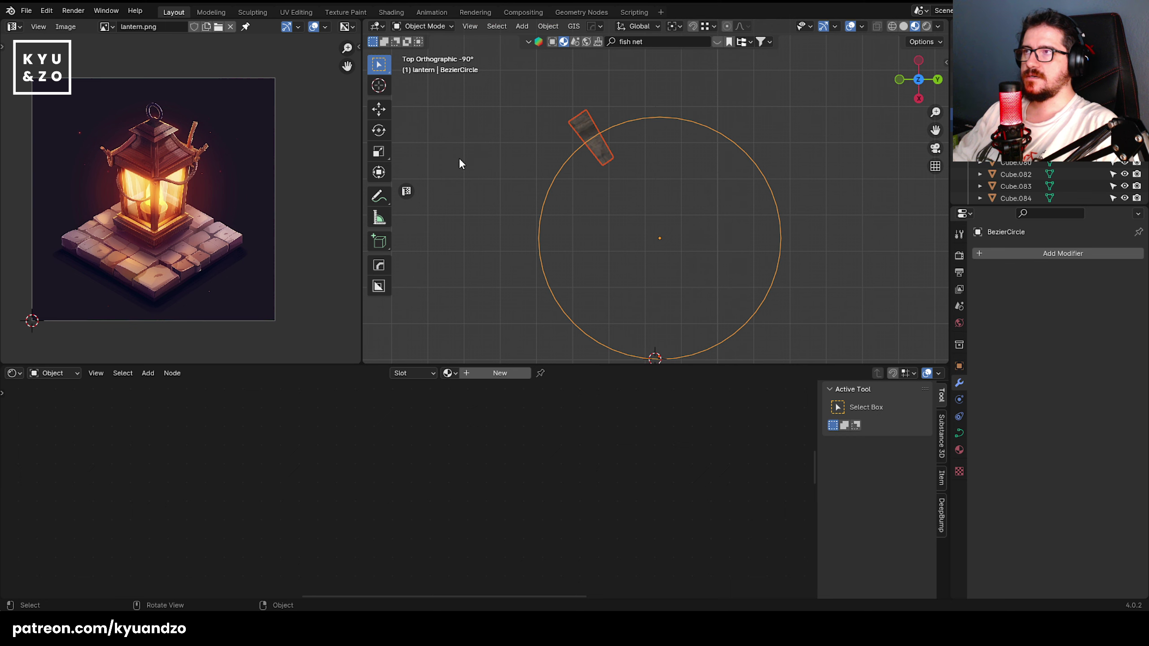
shift+middle_drag(620, 210, 619, 206)
key(m)
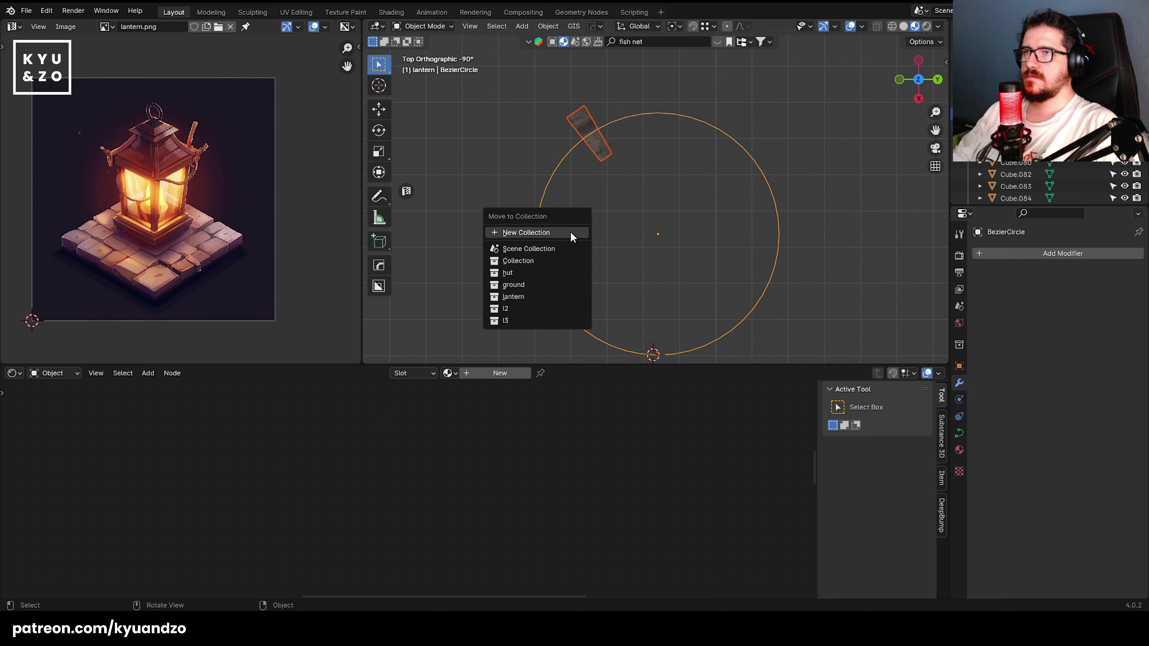
key(ctrl+alt+a)
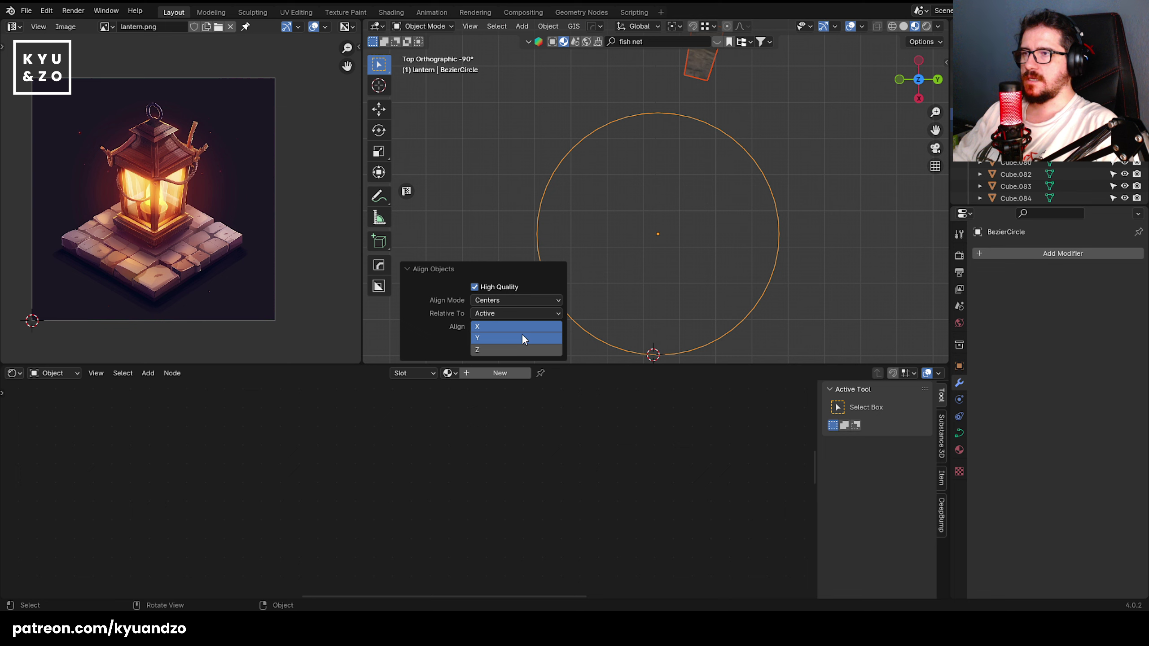
click(648, 158)
click(702, 68)
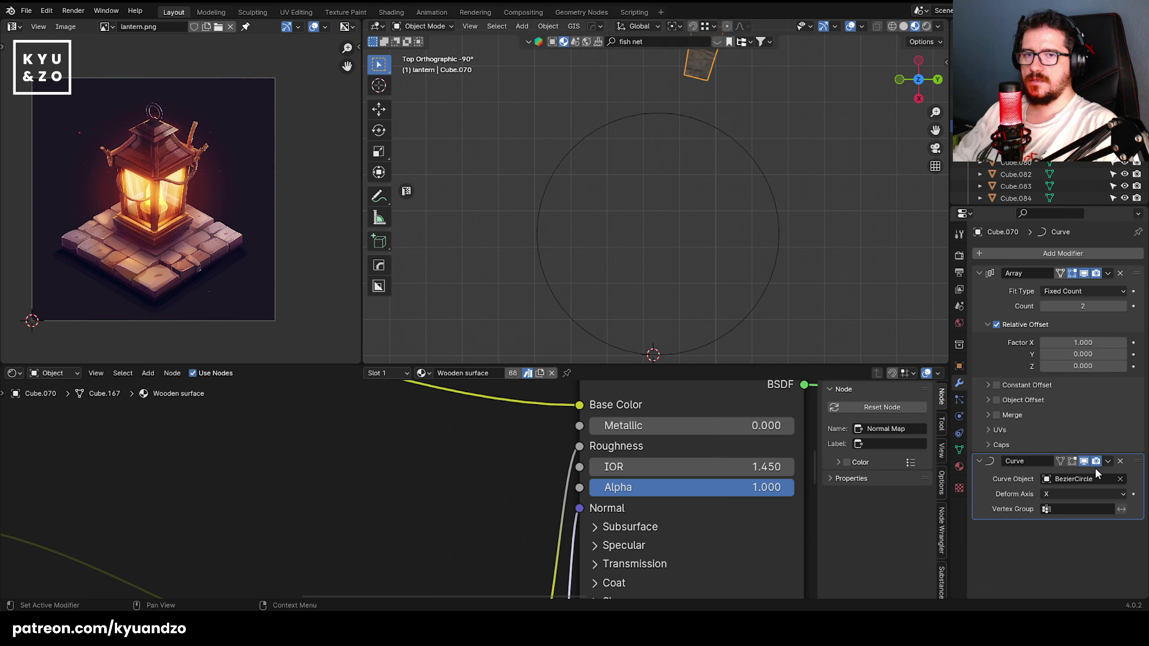
- Hide the board's Curve modifier in the viewport and move the undeformed board to the Bezier circle's outline
click(1084, 462)
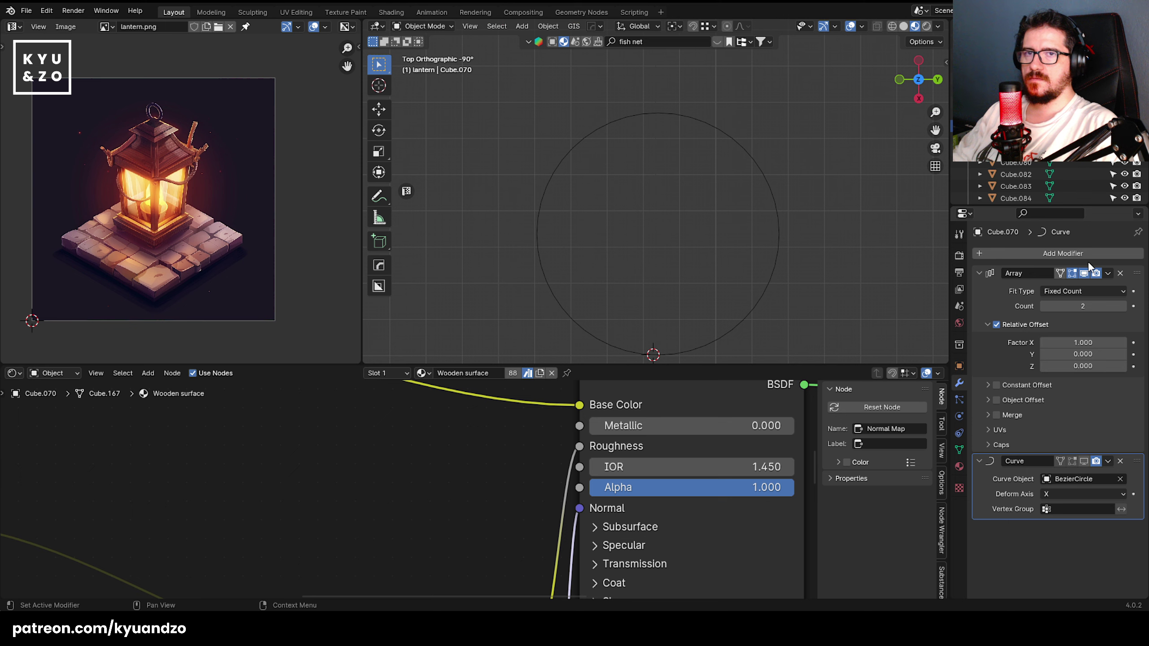
scroll(706, 277, down, 4)
key(g)
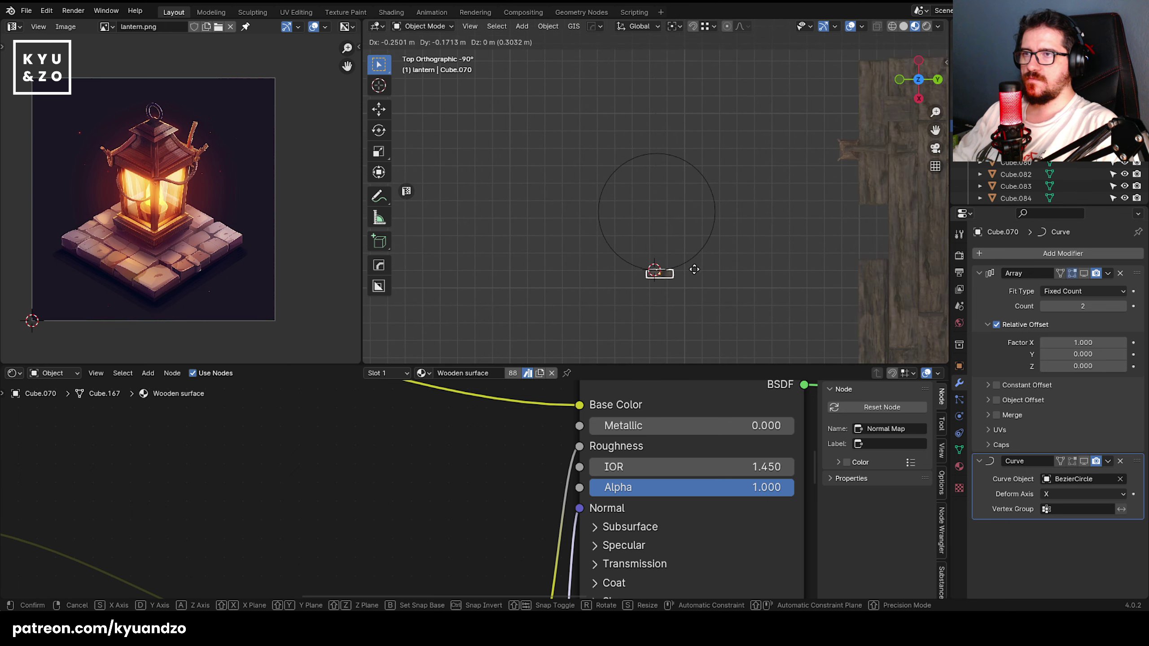
click(689, 264)
- Align the board's center with the center of the active Bezier circle on the X and Y axes
shift+click(715, 200)
scroll(699, 233, up, 2)
key(alt+a)
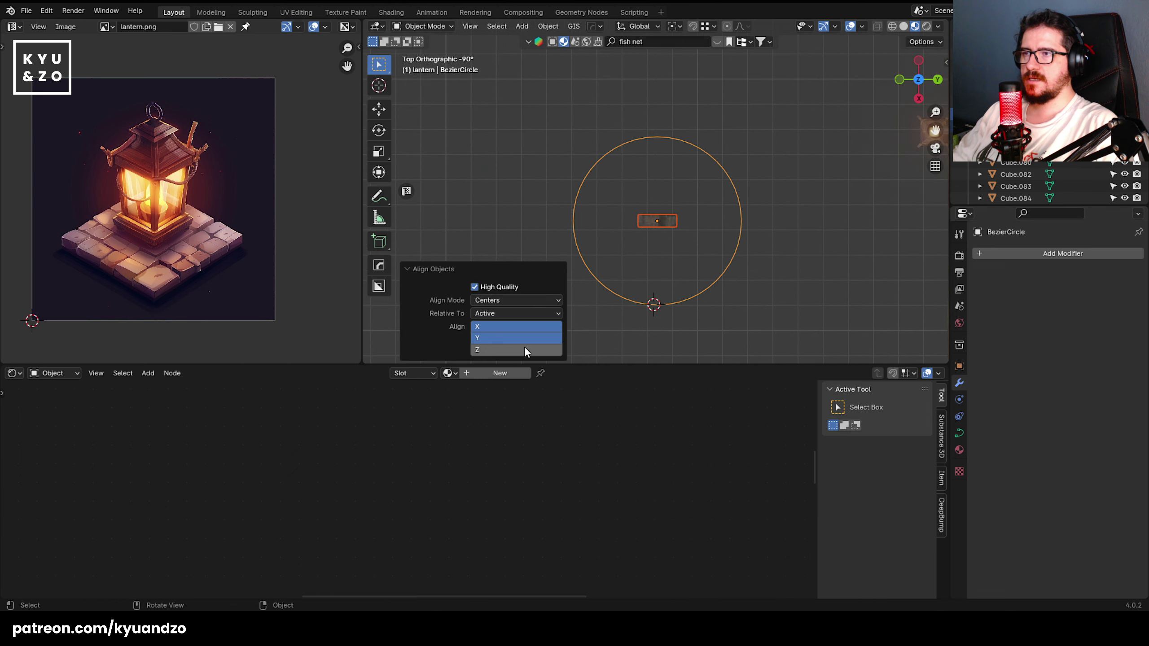
click(626, 221)
click(671, 221)
scroll(704, 242, up, 2)
shift+middle_drag(704, 243, 699, 224)
click(775, 158)
click(762, 166)
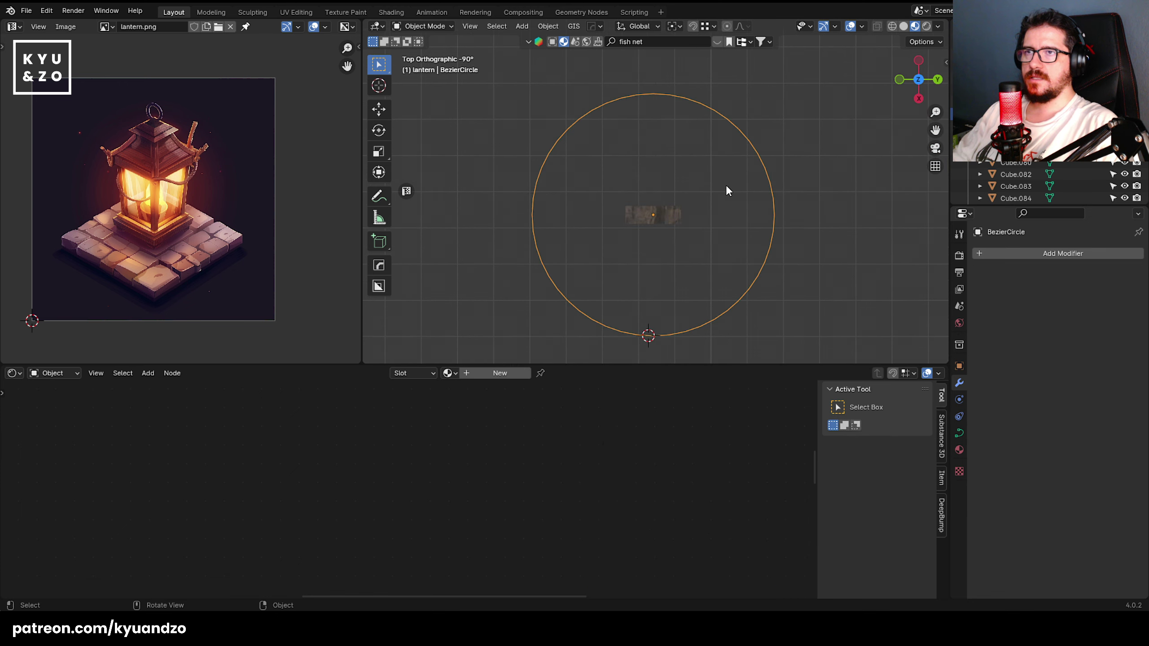
- Display the board's Curve modifier in the viewport again and examine how the board bends along the circle
click(640, 222)
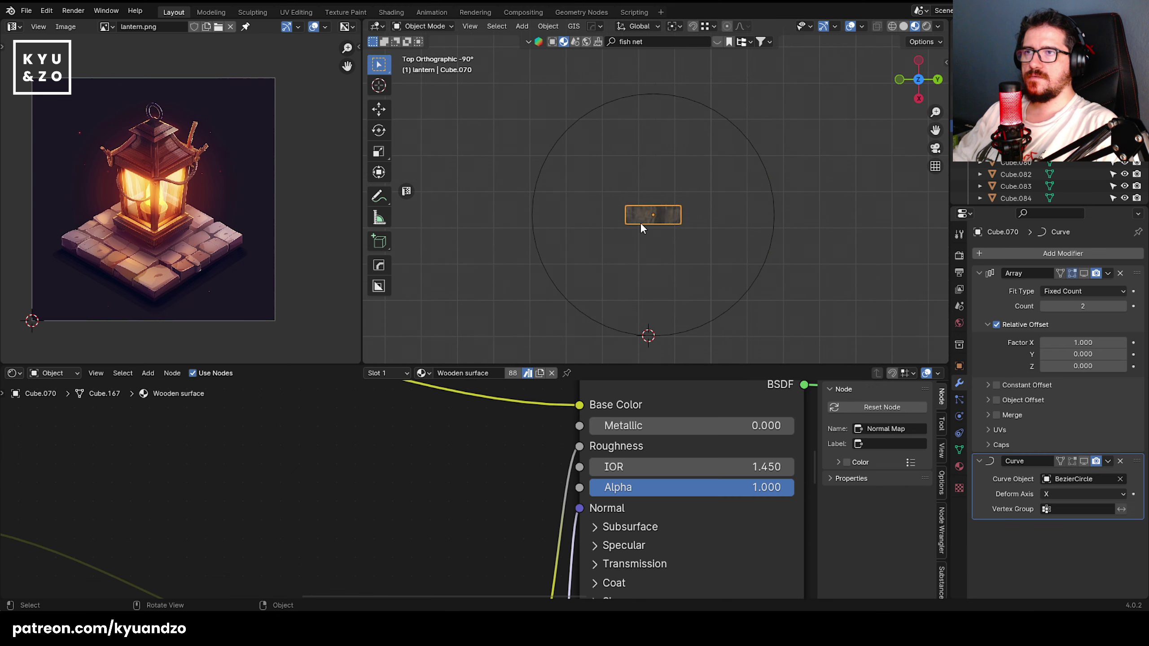
click(1084, 461)
scroll(480, 270, up, 1)
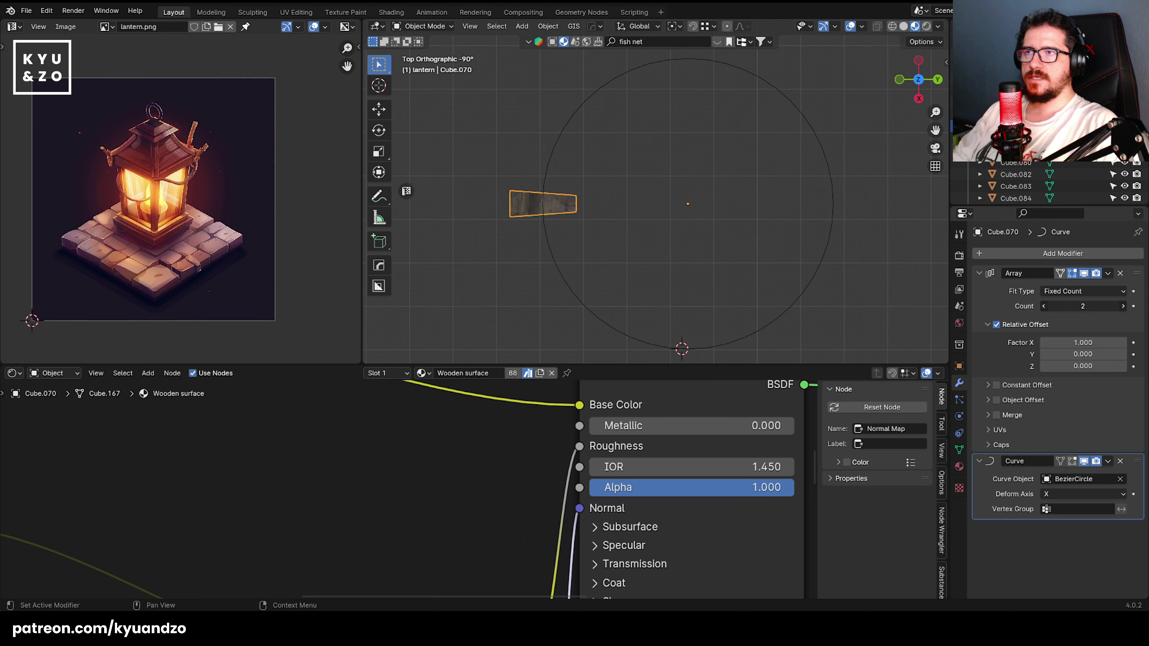
middle_drag(784, 278, 668, 230)
scroll(669, 230, up, 2)
shift+middle_drag(665, 281, 669, 247)
scroll(668, 247, up, 1)
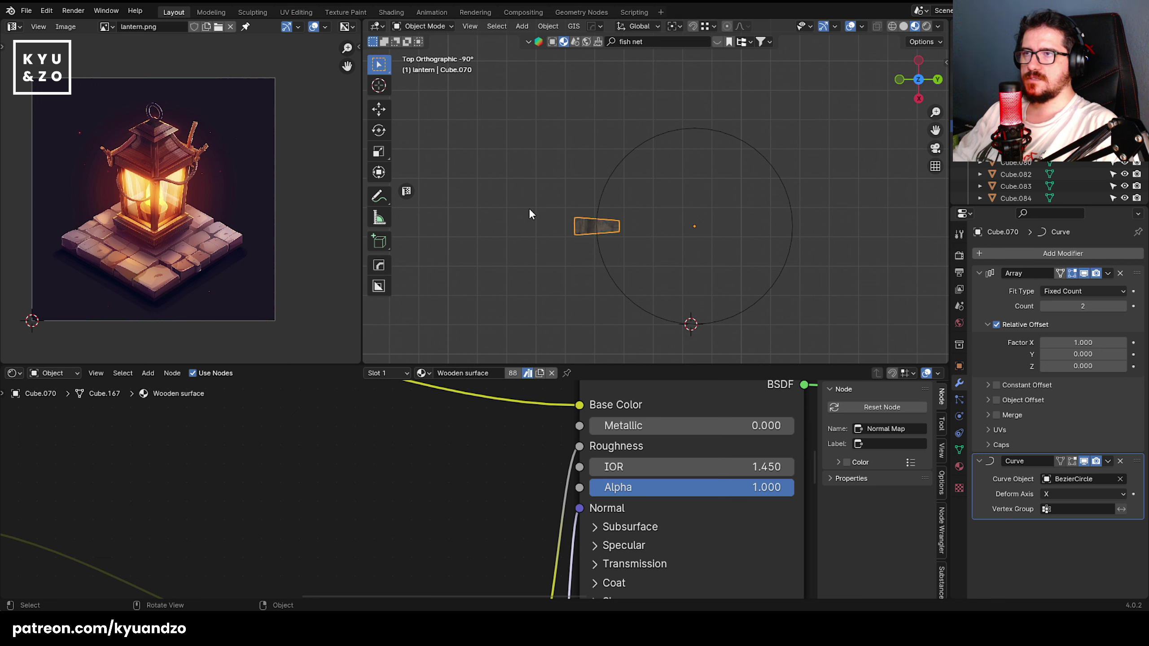
click(607, 233)
key(g)
right_click(611, 244)
key(r)
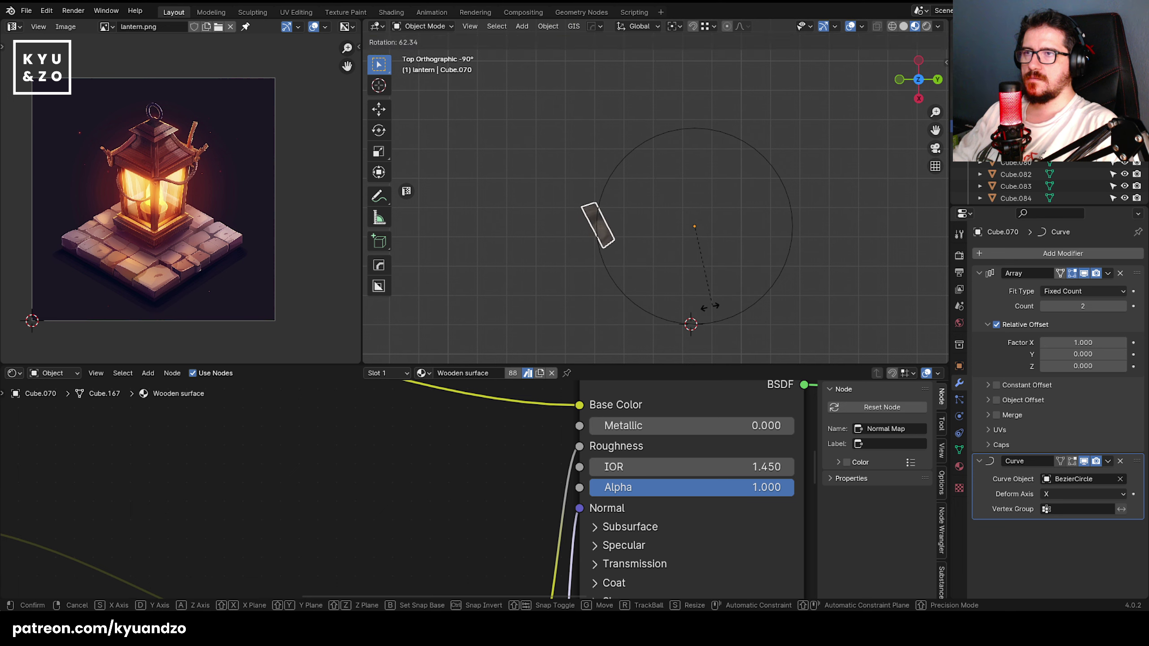
right_click(609, 309)
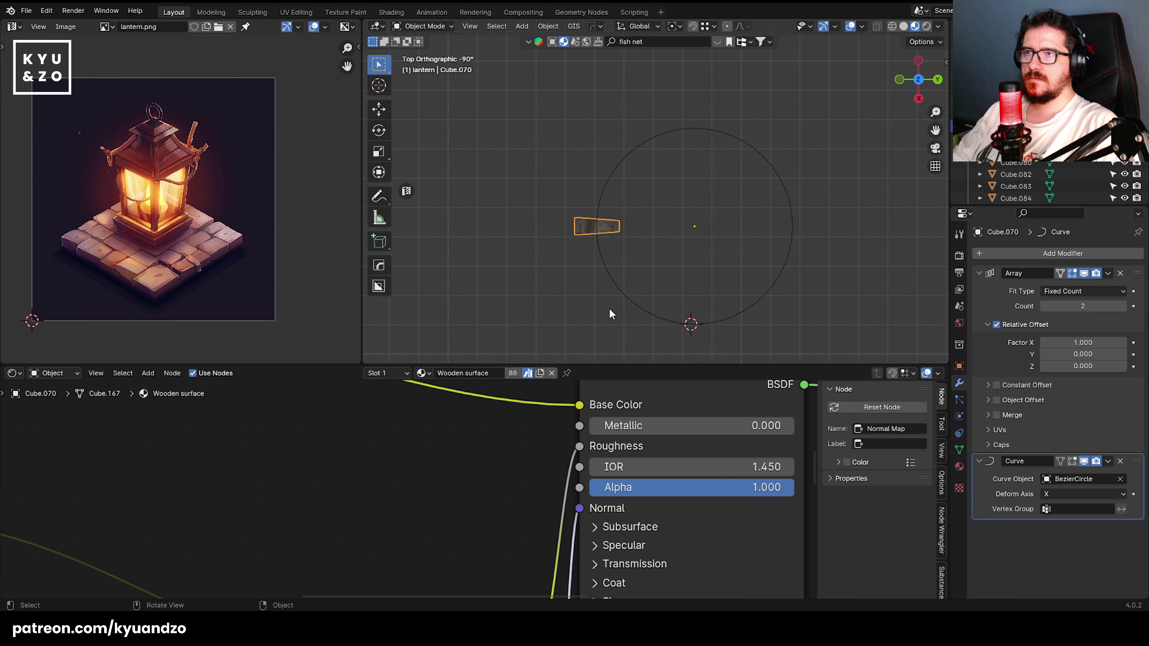
- Set the Array modifier's relative offset to 0 on X and 1.5 on Z
click(657, 28)
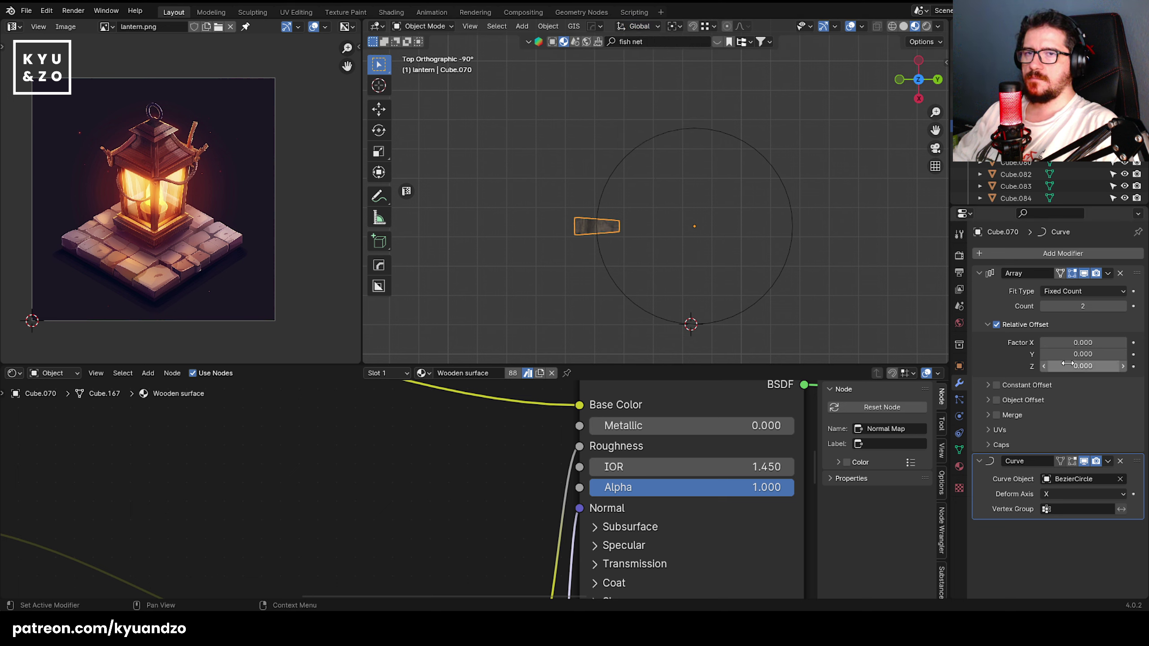
mouse_move(1083, 367)
mouse_down()
mouse_move(1095, 367)
mouse_move(1084, 366)
mouse_up()
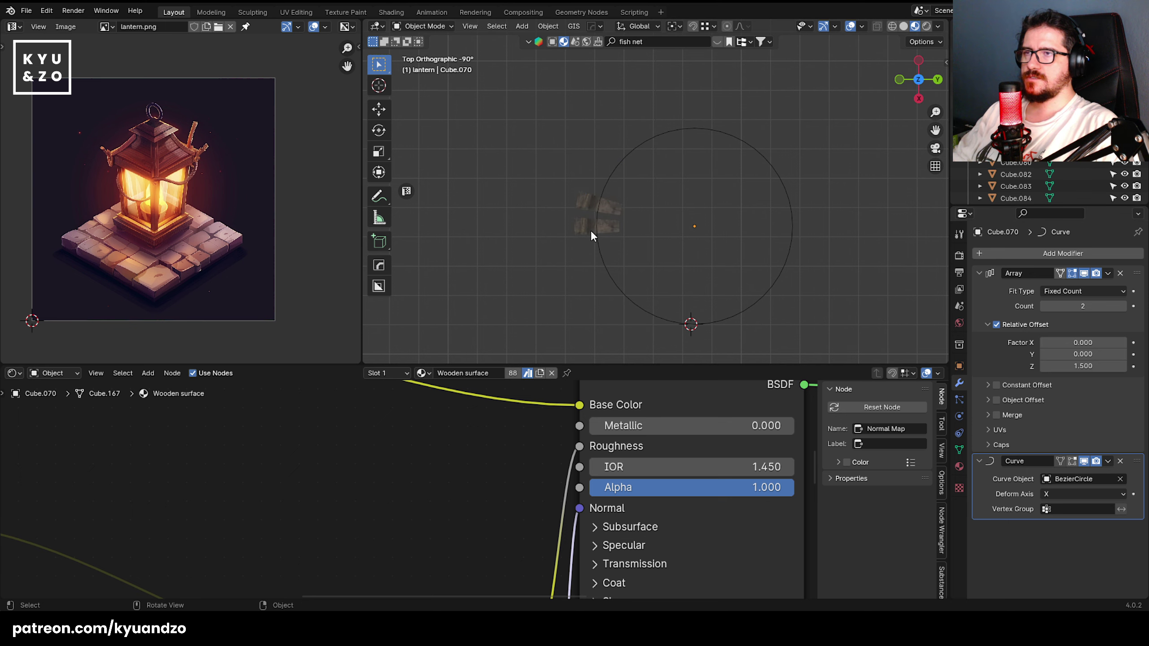
click(591, 230)
shift+middle_drag(591, 230, 644, 211)
scroll(642, 199, up, 2)
key(r)
key(z)
right_click(754, 272)
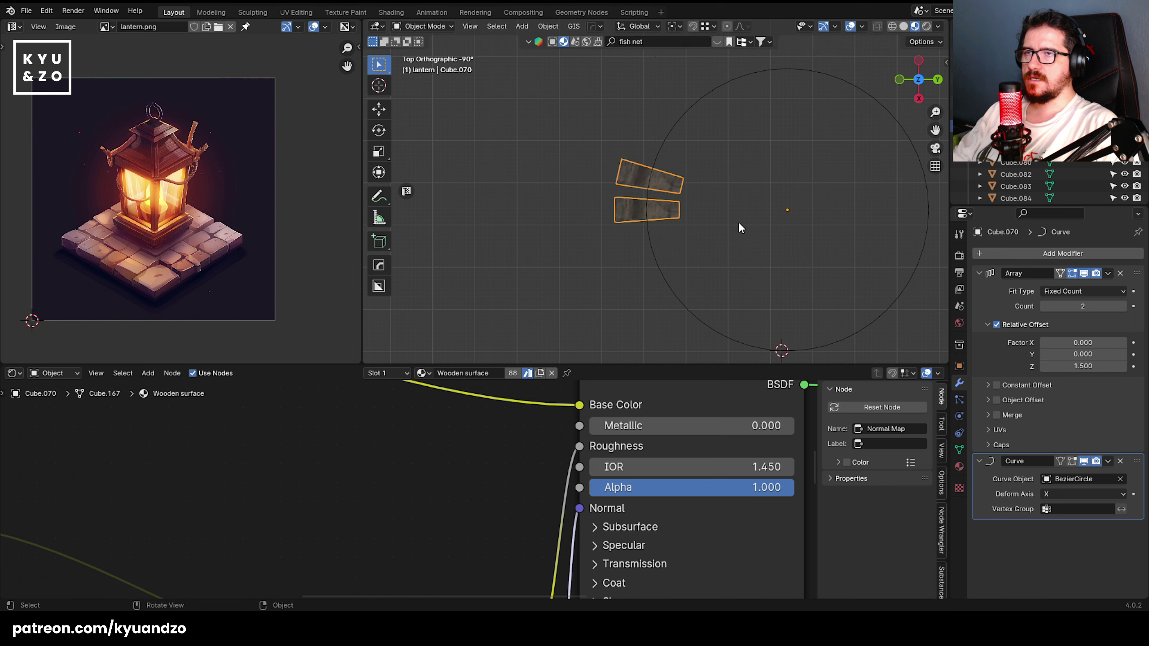
- Rotate the board's mesh a quarter turn in Edit Mode so the arrayed boards follow the circle's outline
key(Tab)
key(r)
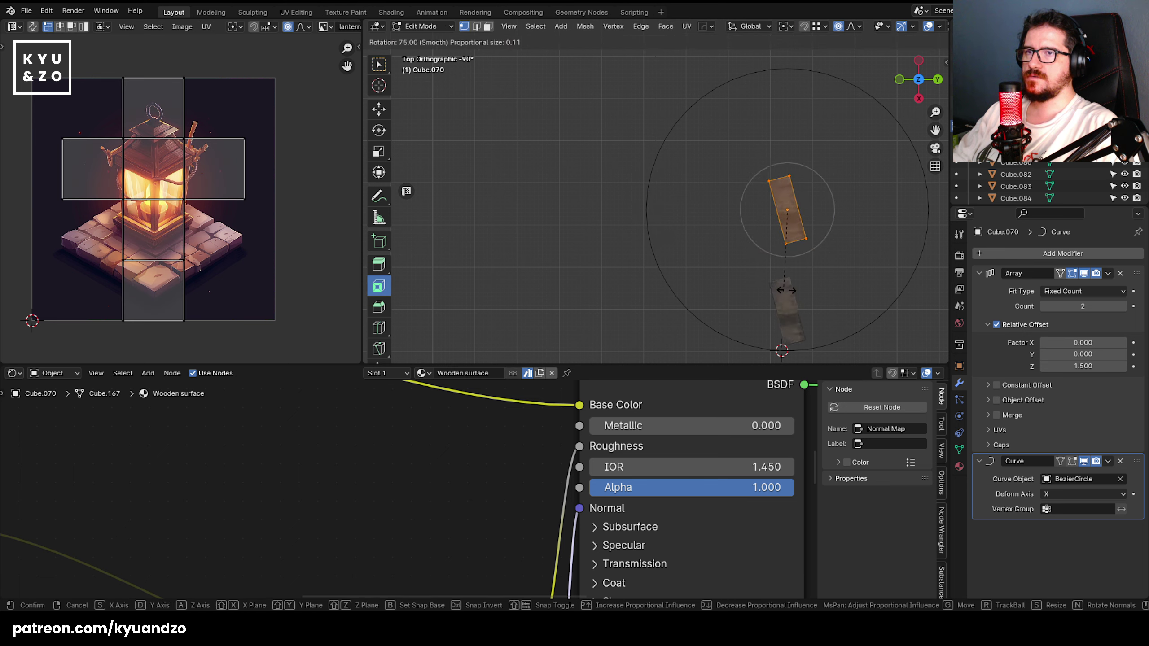
click(763, 290)
key(Tab)
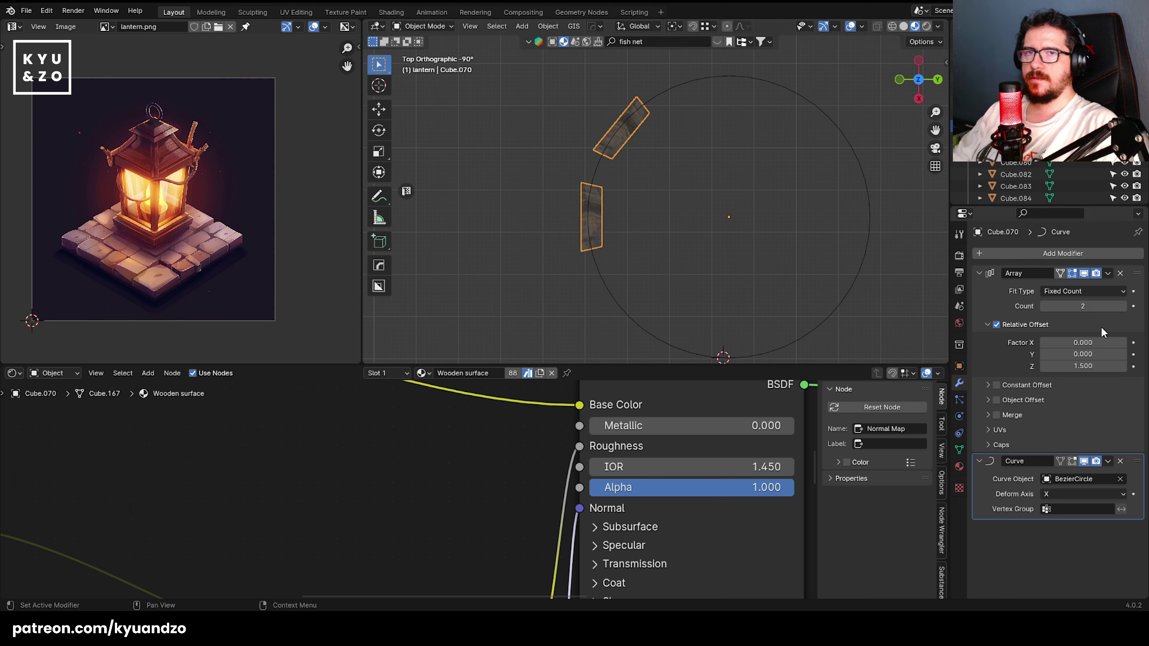
- Close the ring of boards into a bucket by setting the array's Z offset to 0.980 and its count to 14
drag(1101, 370, 1067, 370)
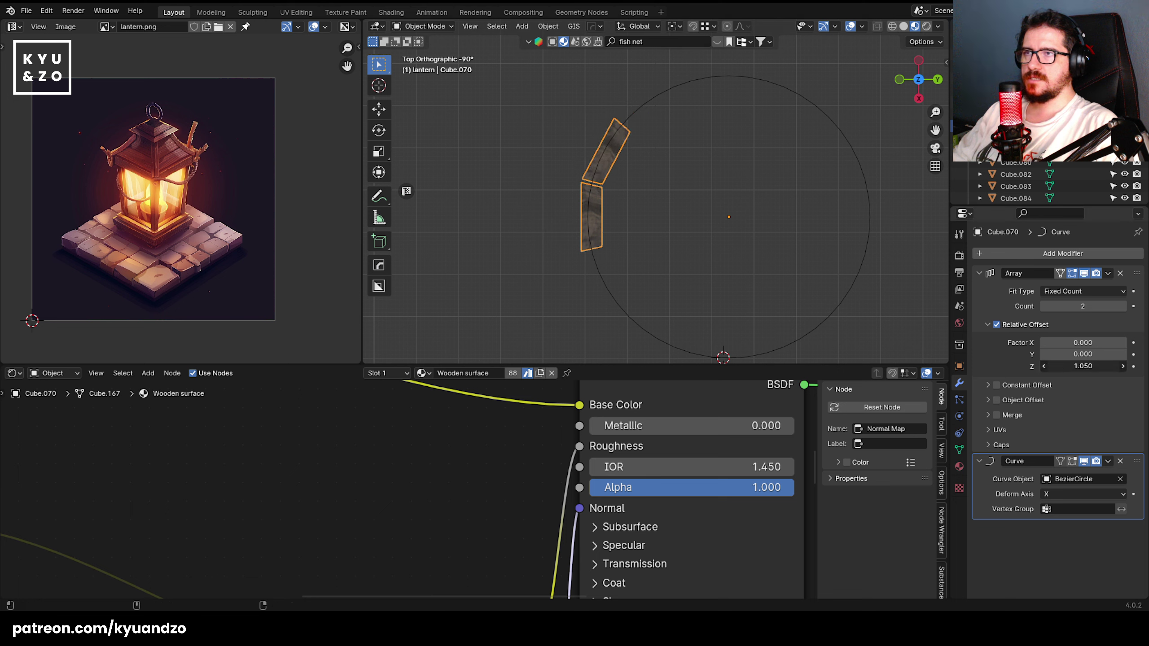
mouse_move(1082, 306)
mouse_down()
mouse_move(1113, 306)
mouse_move(1079, 306)
mouse_move(1094, 306)
mouse_up()
mouse_move(1084, 365)
mouse_down()
mouse_move(1108, 365)
mouse_move(1091, 365)
mouse_up()
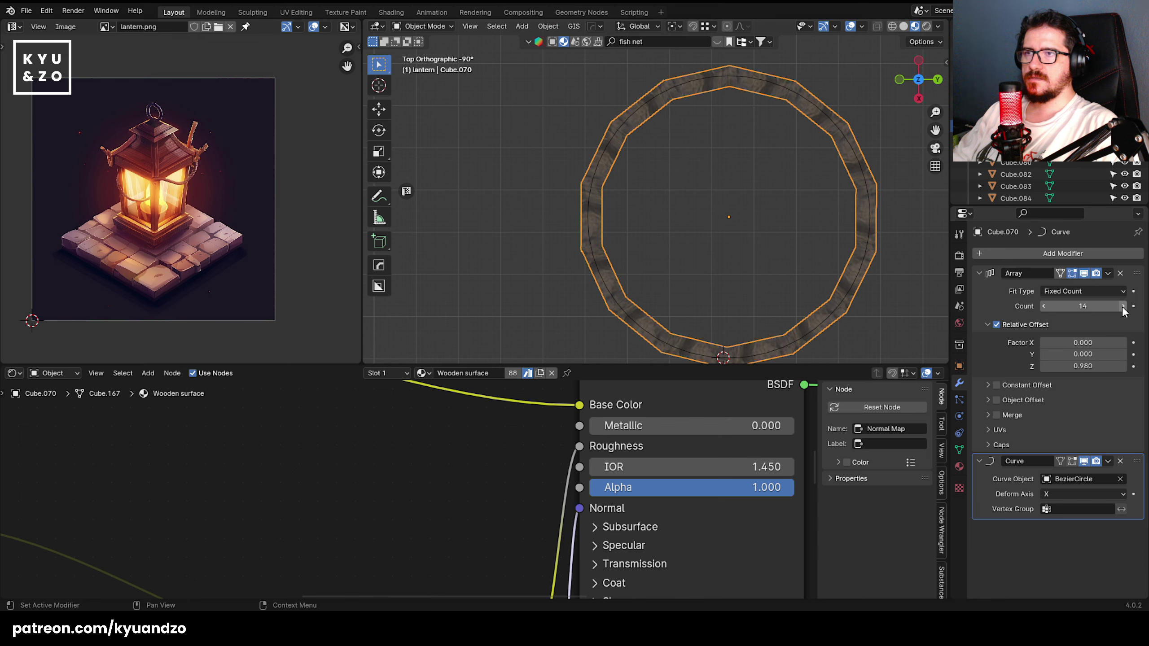
middle_drag(594, 170, 769, 195)
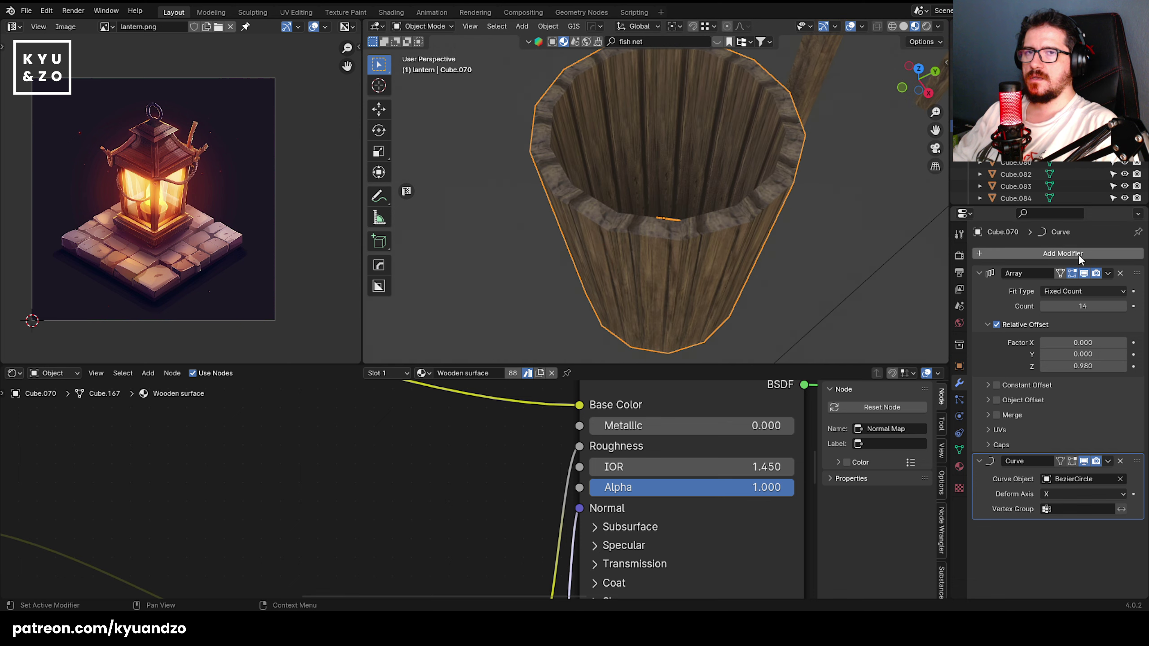
click(1108, 273)
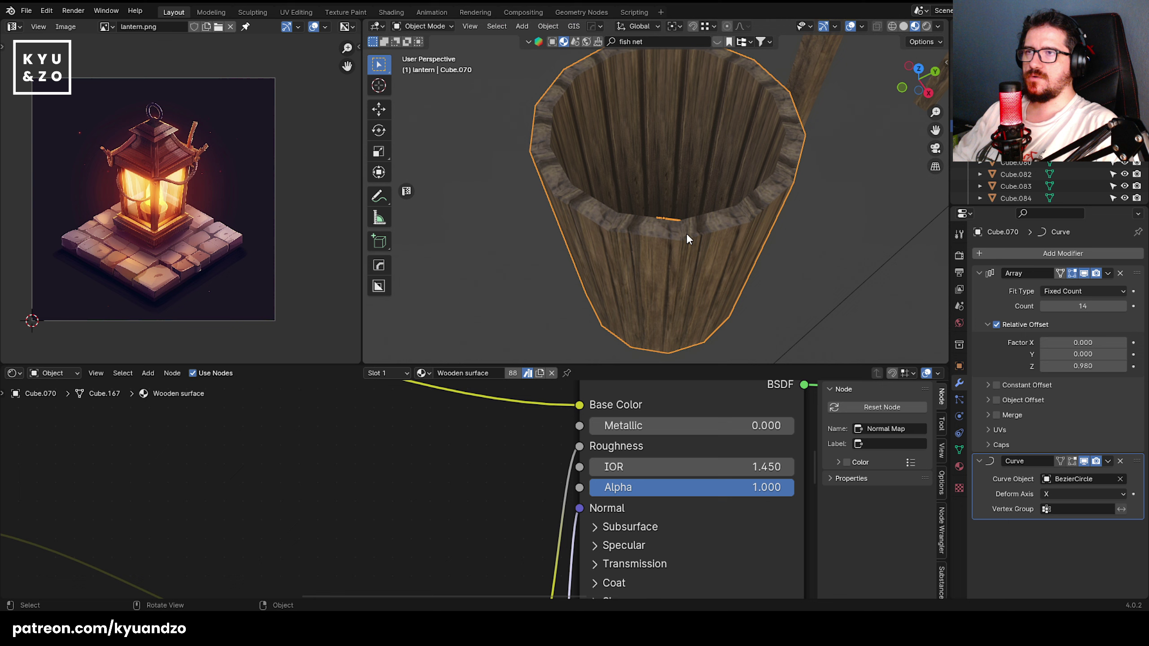
- Apply the bucket's Array and Curve modifiers to turn the ring of boards into real geometry
click(1108, 273)
click(1082, 288)
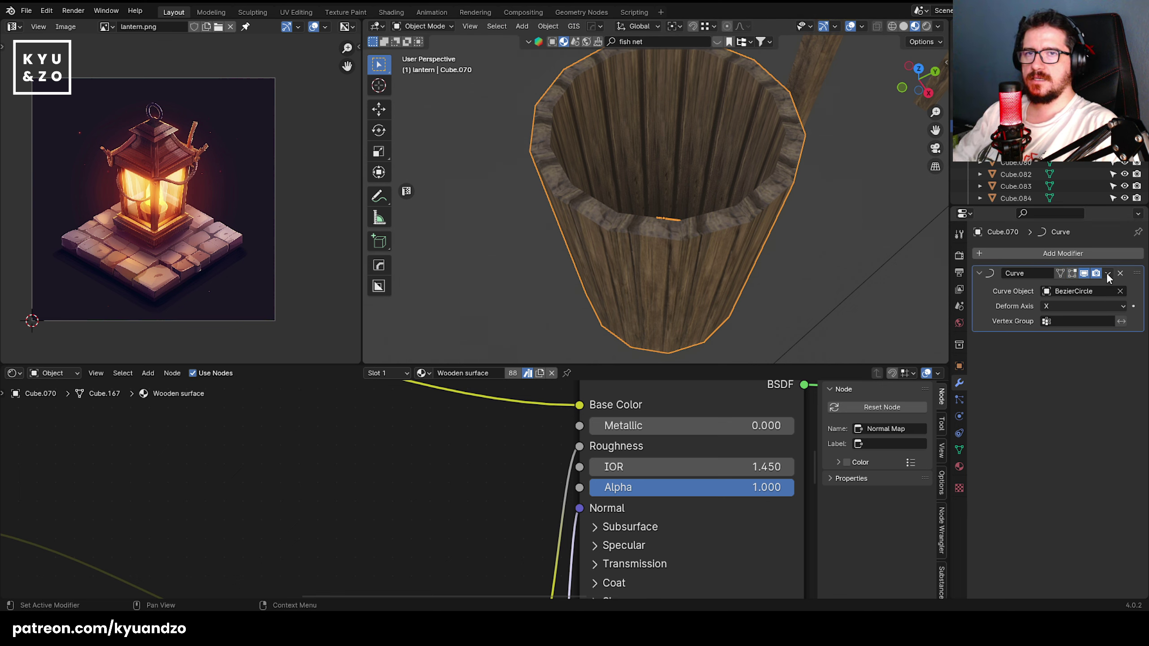
click(1108, 273)
click(1100, 283)
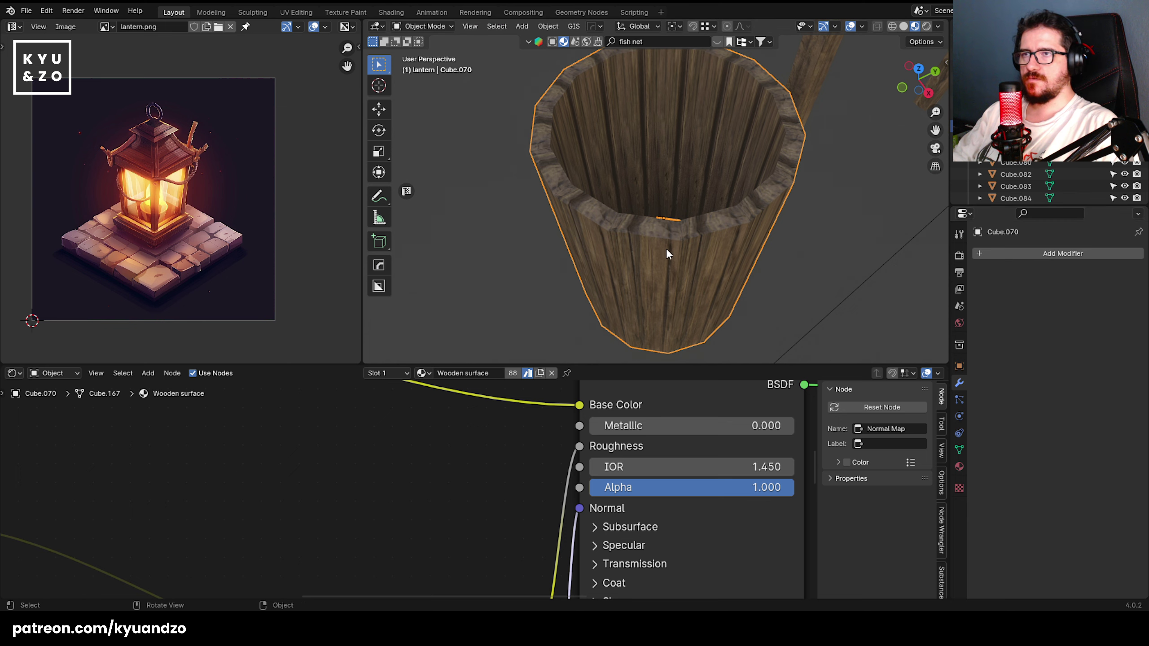
- Place the 3D cursor on the bucket and add a lattice object there
key(Tab)
middle_drag(666, 249, 604, 224)
key(Tab)
shift+right_click(622, 167)
key(shift+a)
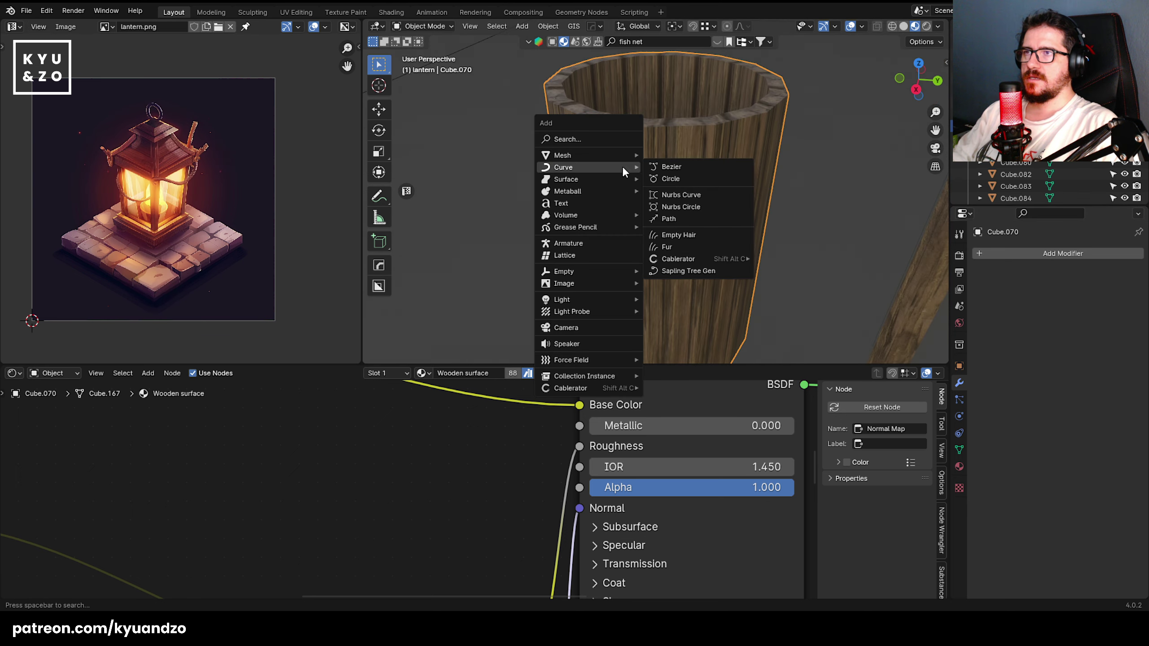
click(594, 255)
- Align the lattice's center to the bucket on X, Y and Z, relative to the active object
scroll(709, 230, down, 5)
scroll(765, 267, up, 4)
shift+click(643, 232)
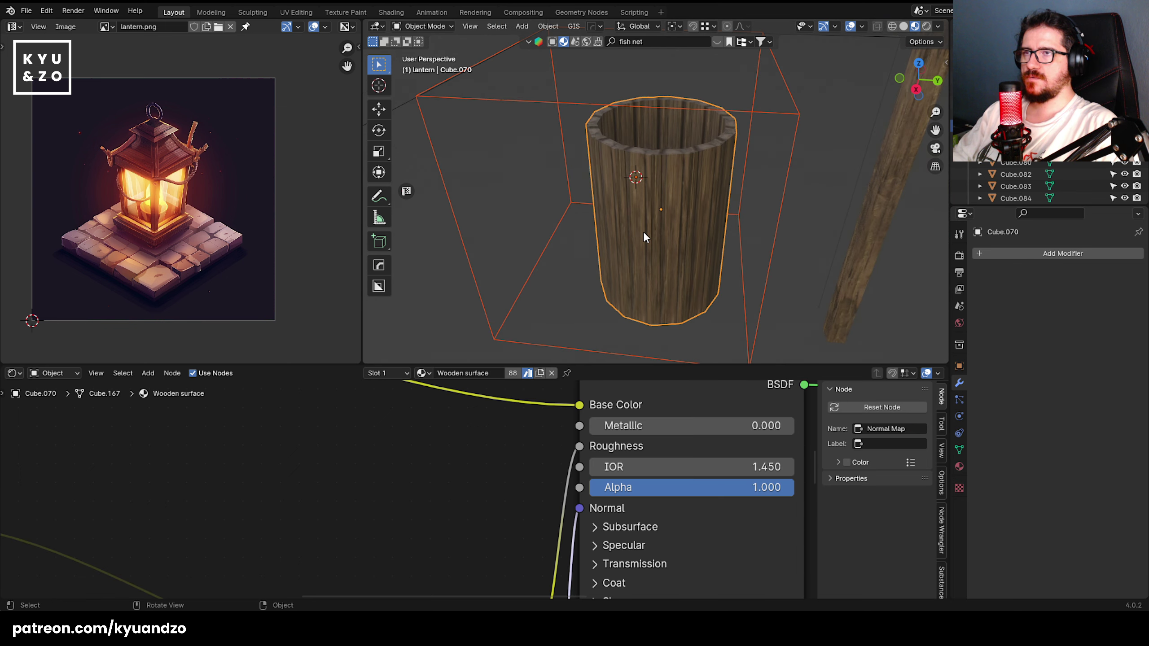
key(alt+a)
middle_drag(533, 304, 601, 241)
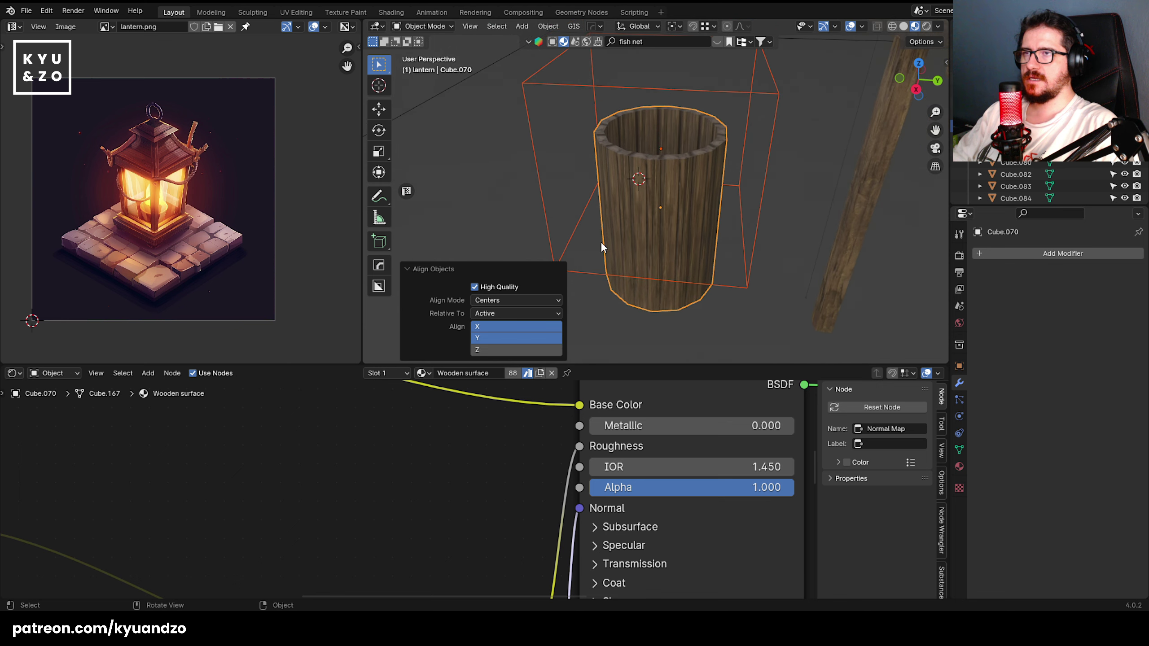
click(497, 348)
- Stretch the lattice along Z in two passes, the second by about 1.136, to enclose the bucket's full height
click(483, 227)
click(592, 176)
key(s)
key(z)
click(837, 265)
middle_drag(742, 223, 755, 199)
key(g)
right_click(745, 233)
key(s)
key(z)
click(756, 239)
- Move the lattice up about 0.022 m along Z in the right orthographic view
alt+middle_drag(756, 238, 698, 214)
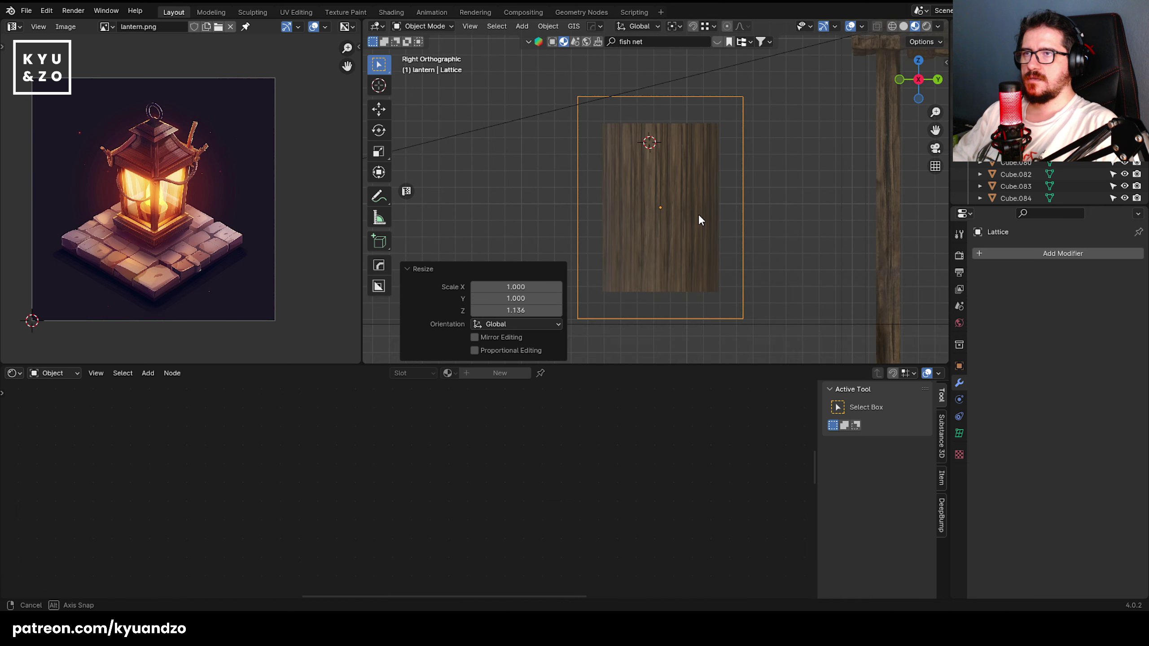
key(g)
right_click(727, 240)
key(g)
key(a)
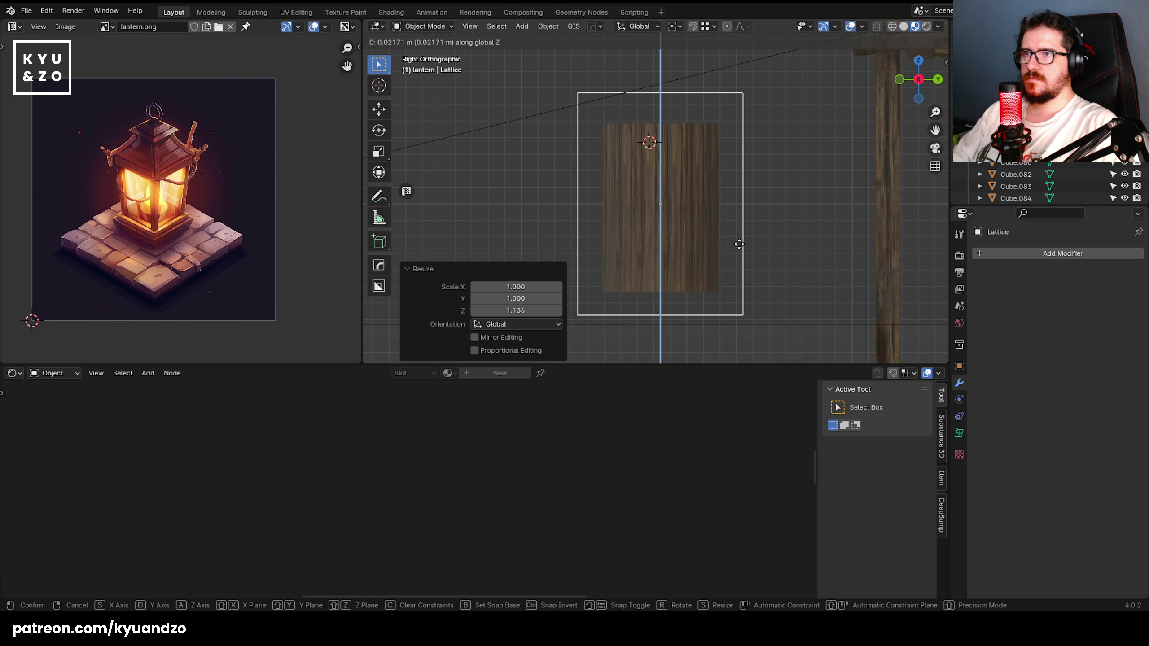
click(739, 244)
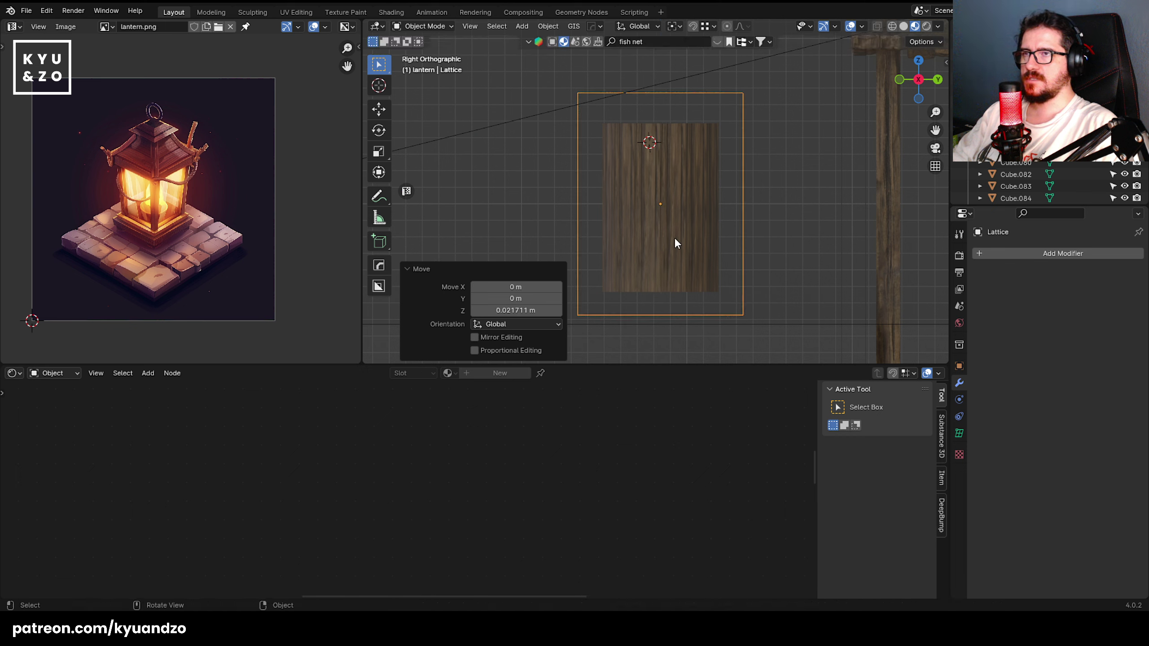
click(745, 212)
click(754, 110)
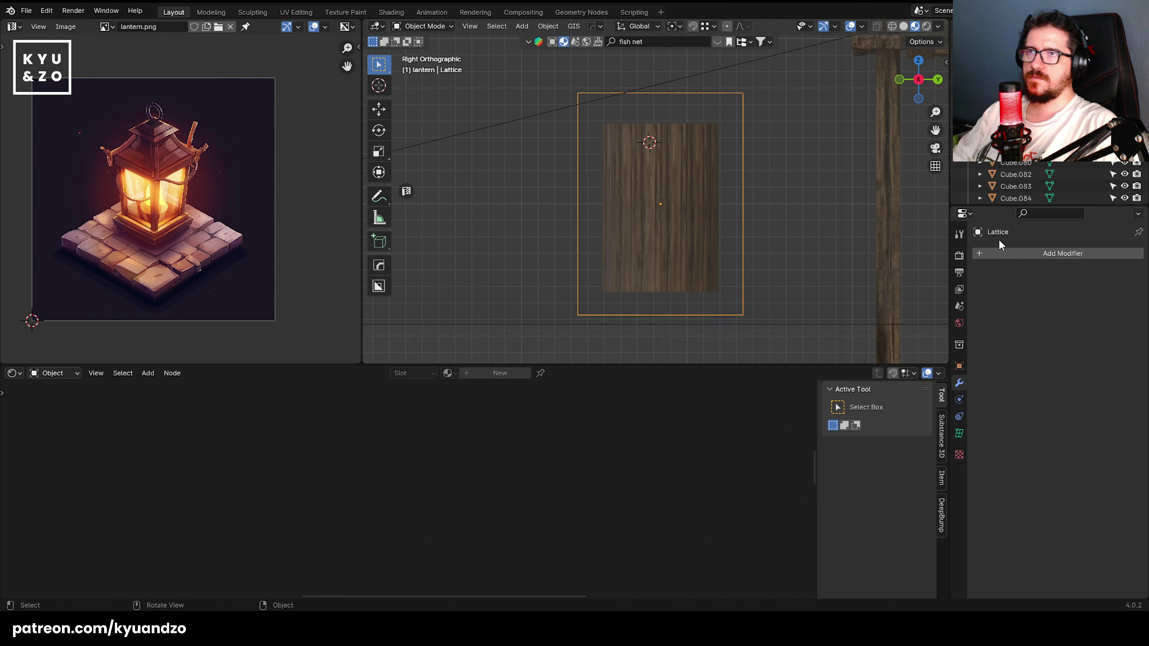
- Set the lattice's U, V and W resolution to 5 each
click(959, 434)
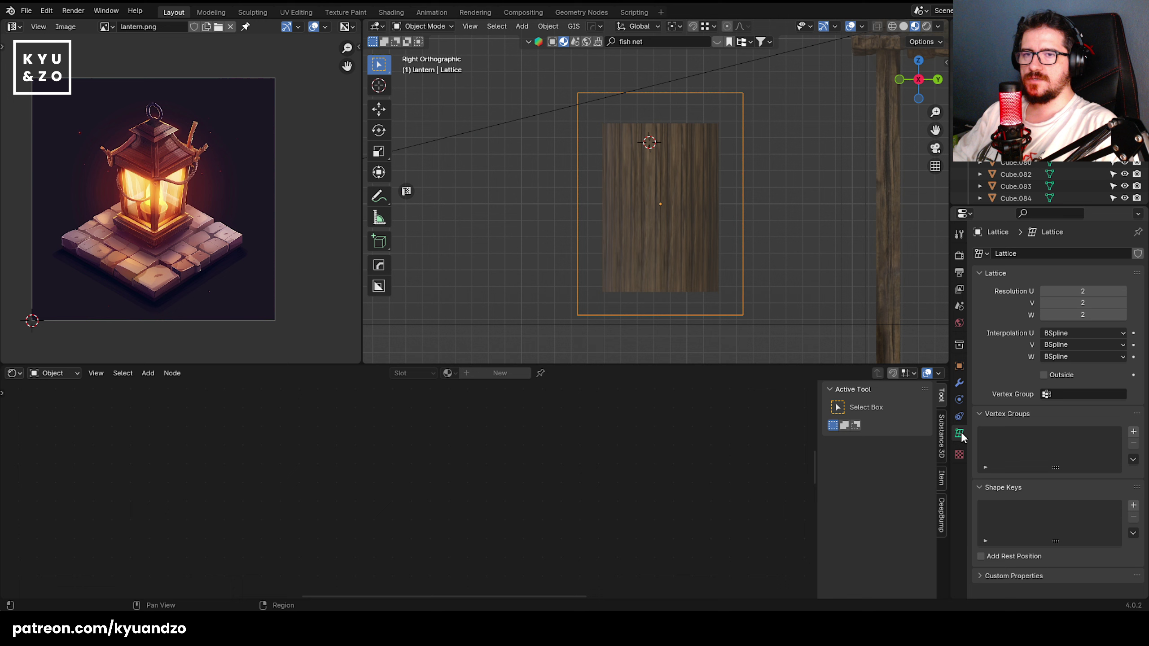
click(1097, 290)
text(5)
key(Tab)
text(5)
key(Tab)
text(5)
key(Tab)
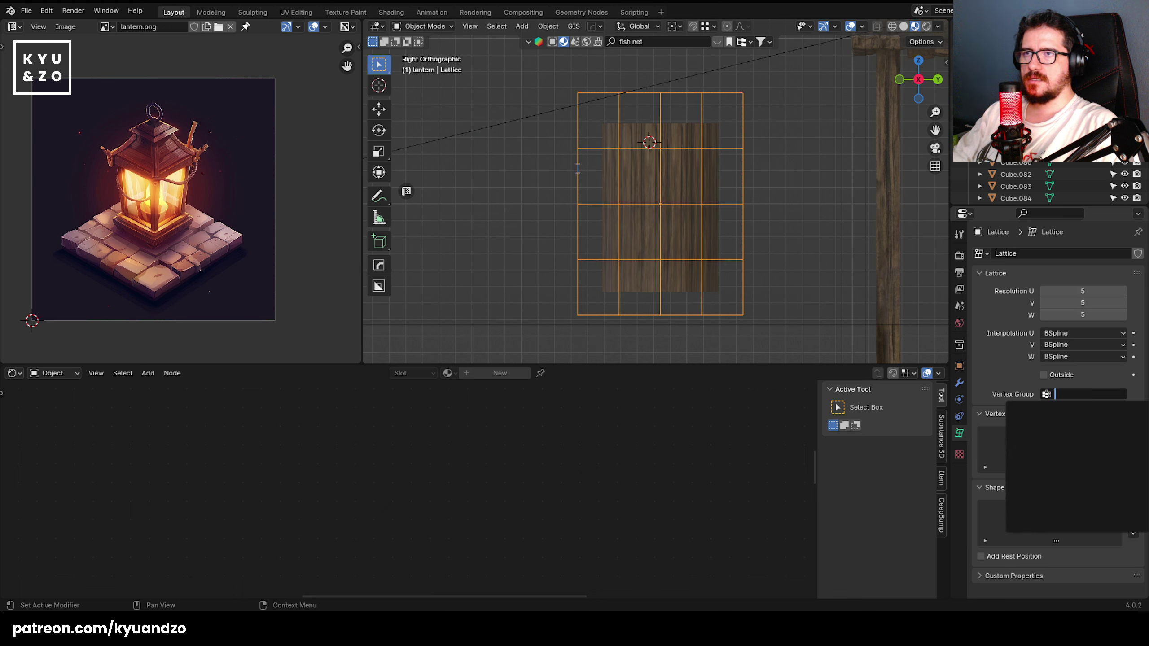
click(572, 191)
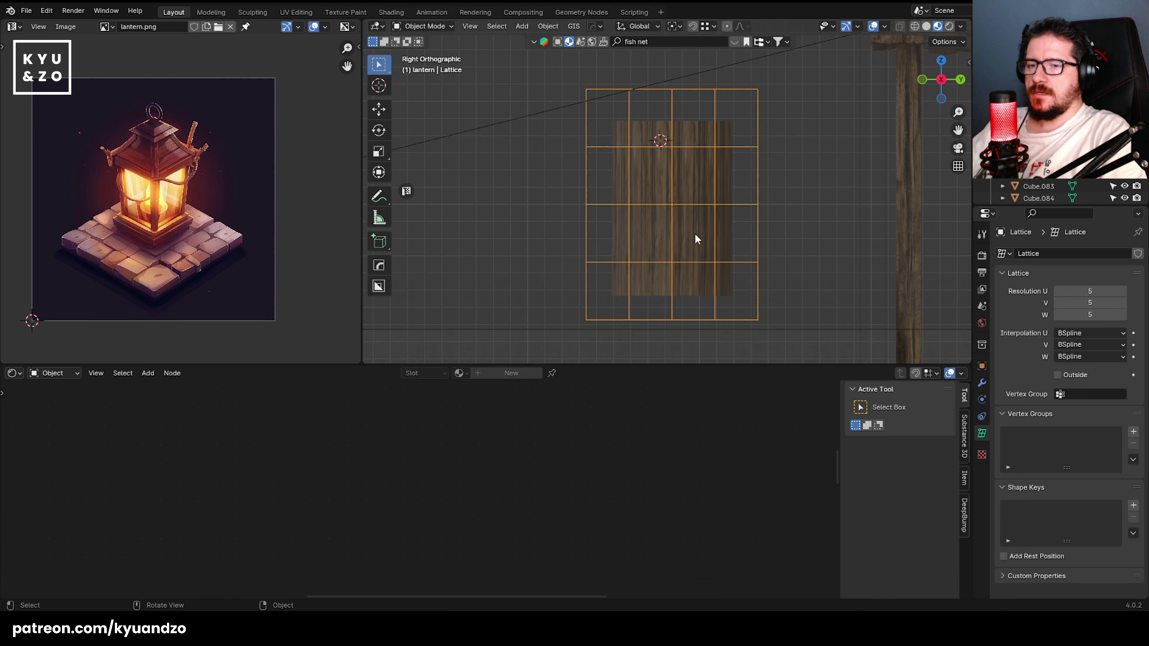
- Add a Lattice modifier to the bucket and assign the lattice surrounding it as the modifier's object
shift+middle_drag(701, 176, 647, 203)
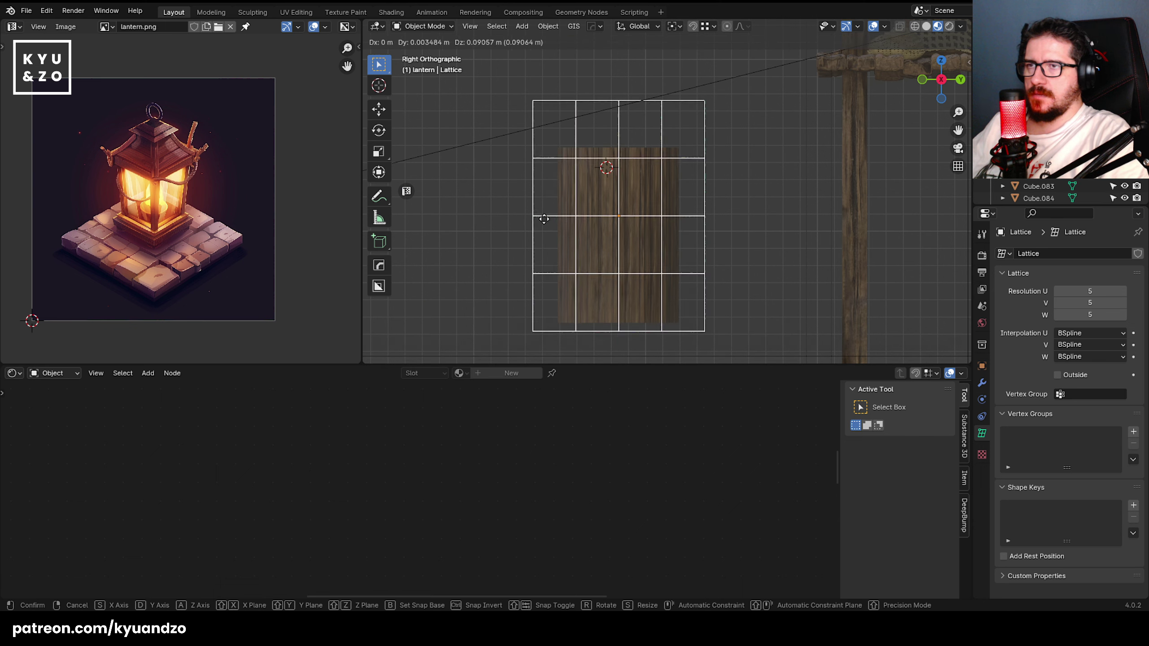
click(738, 214)
click(704, 231)
shift+middle_drag(772, 231, 779, 210)
click(679, 241)
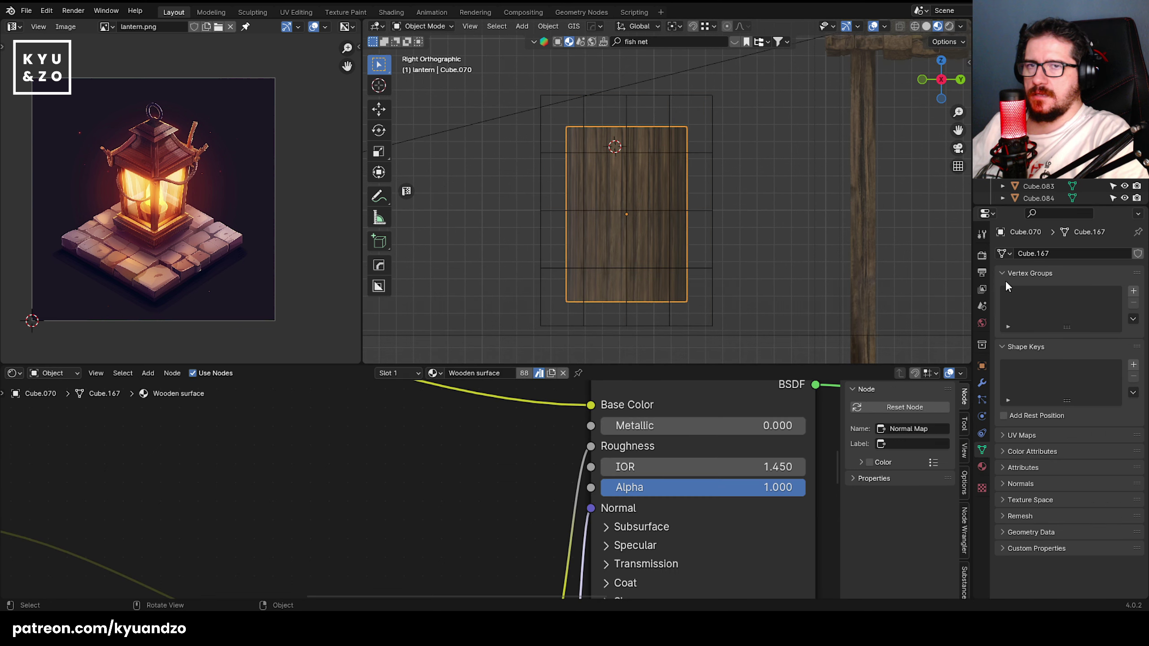
click(982, 382)
click(1080, 253)
mouse_move(1038, 243)
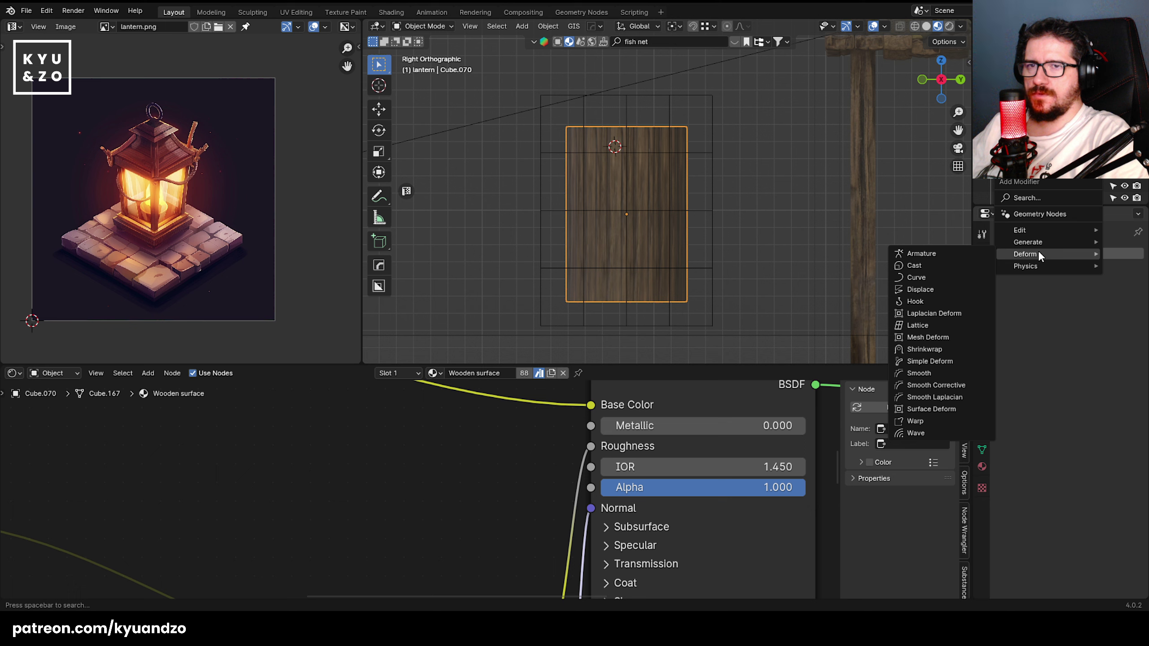
click(936, 324)
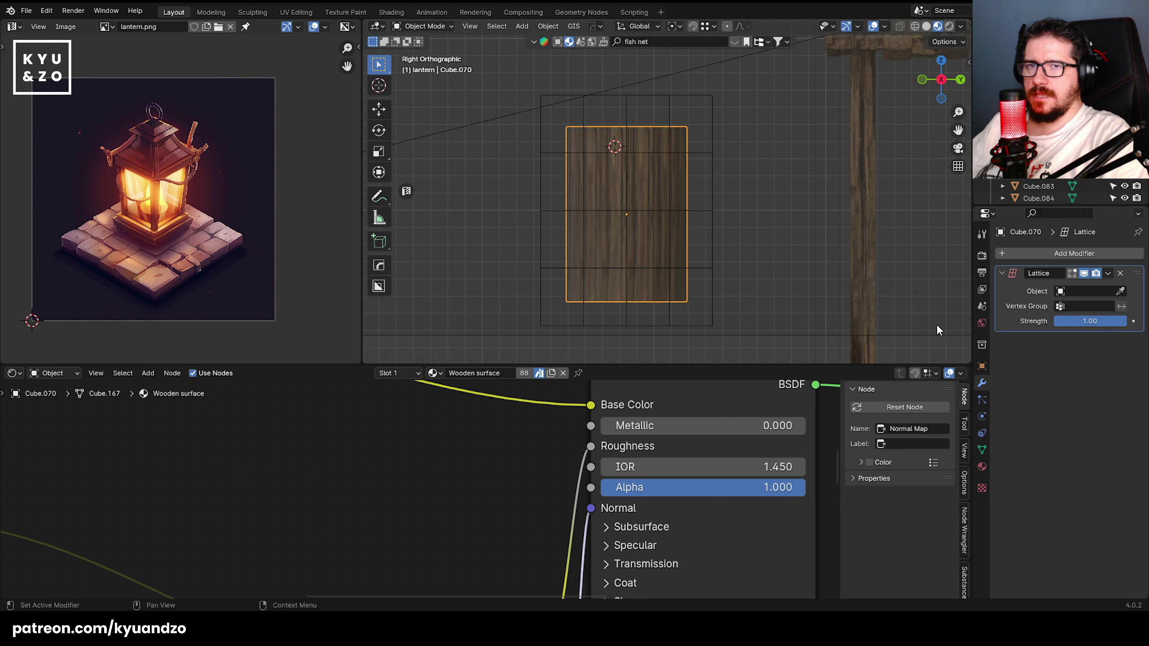
click(1121, 291)
click(542, 264)
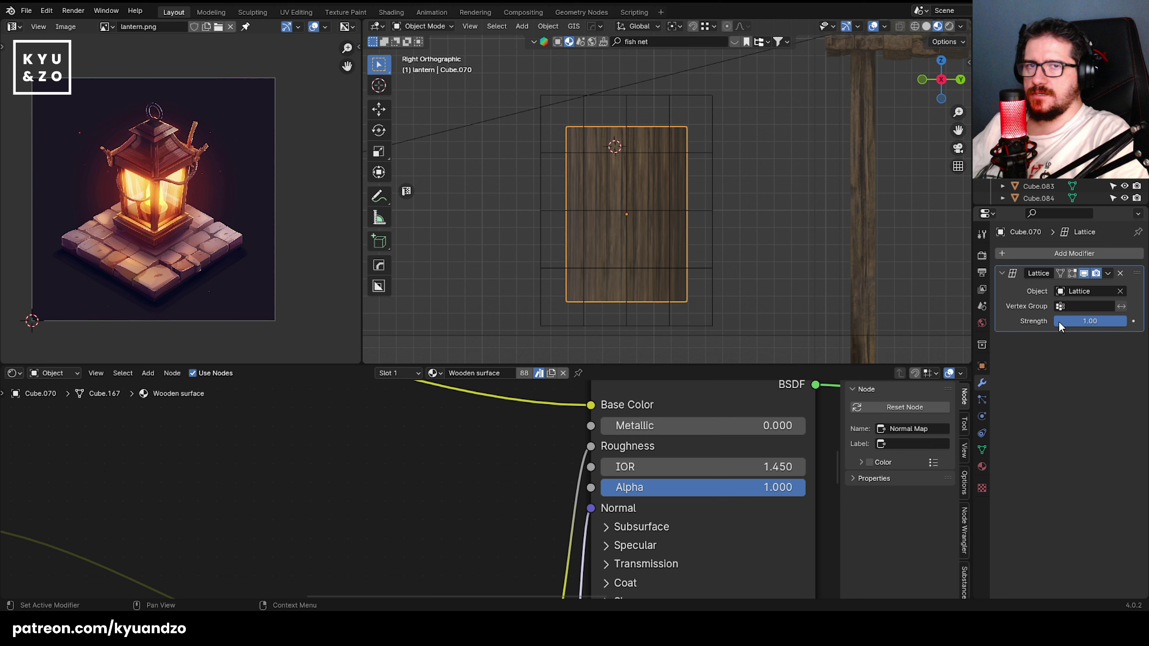
- Try to bulge the bucket by moving and scaling the lattice's middle row of control points
click(680, 217)
shift+middle_drag(711, 210, 719, 208)
key(Tab)
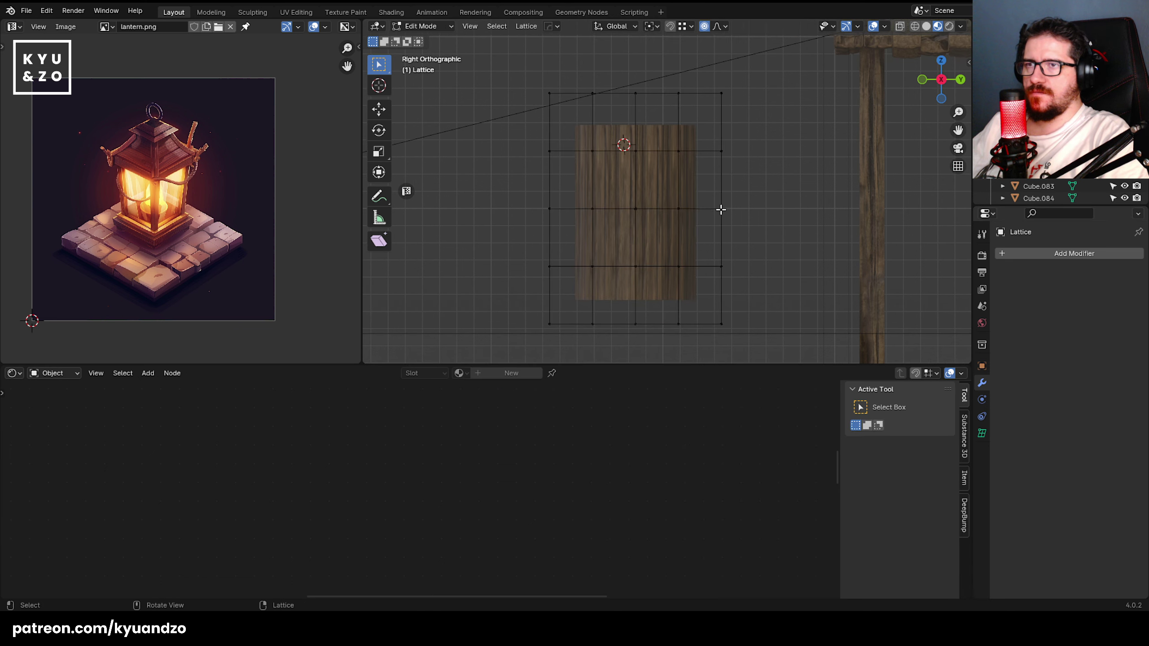
drag(747, 197, 699, 225)
key(g)
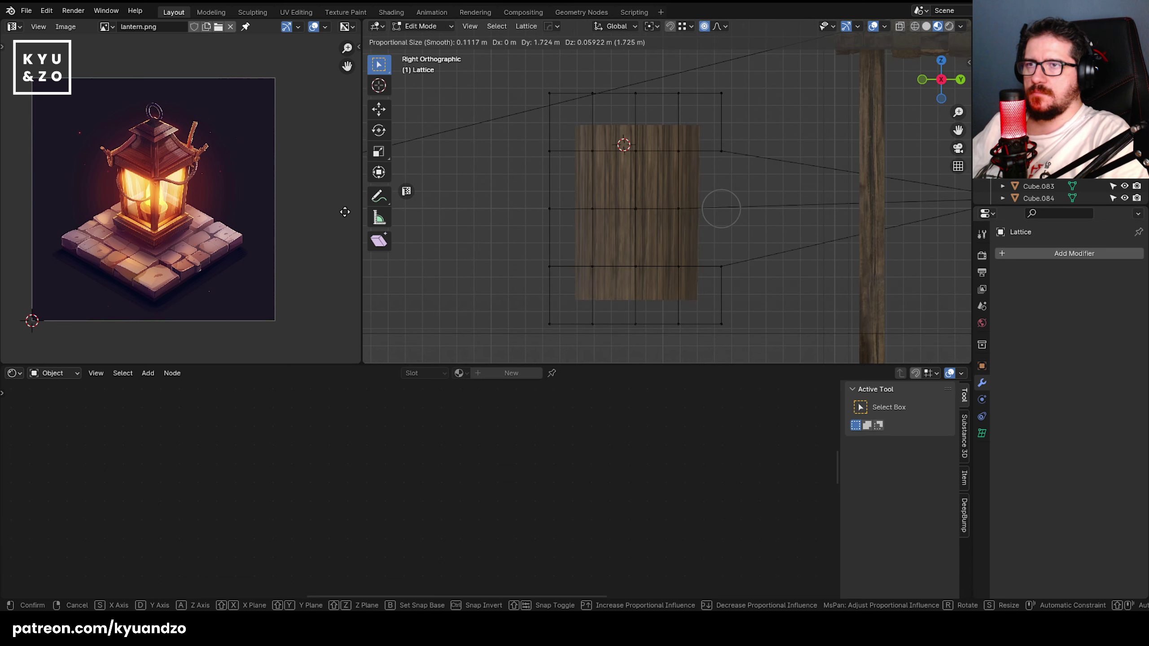
right_click(953, 203)
drag(476, 192, 764, 226)
key(s)
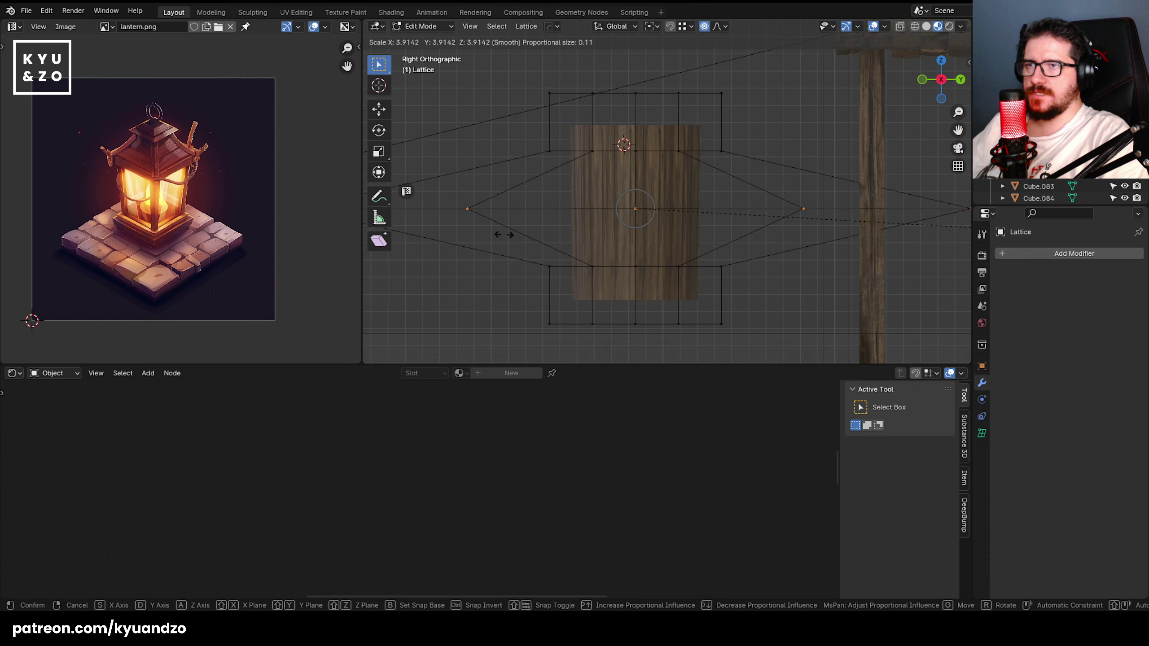
key(Escape)
- Scale the whole lattice down in Object Mode so it fits more closely around the bucket
key(Tab)
key(alt+a)
click(686, 206)
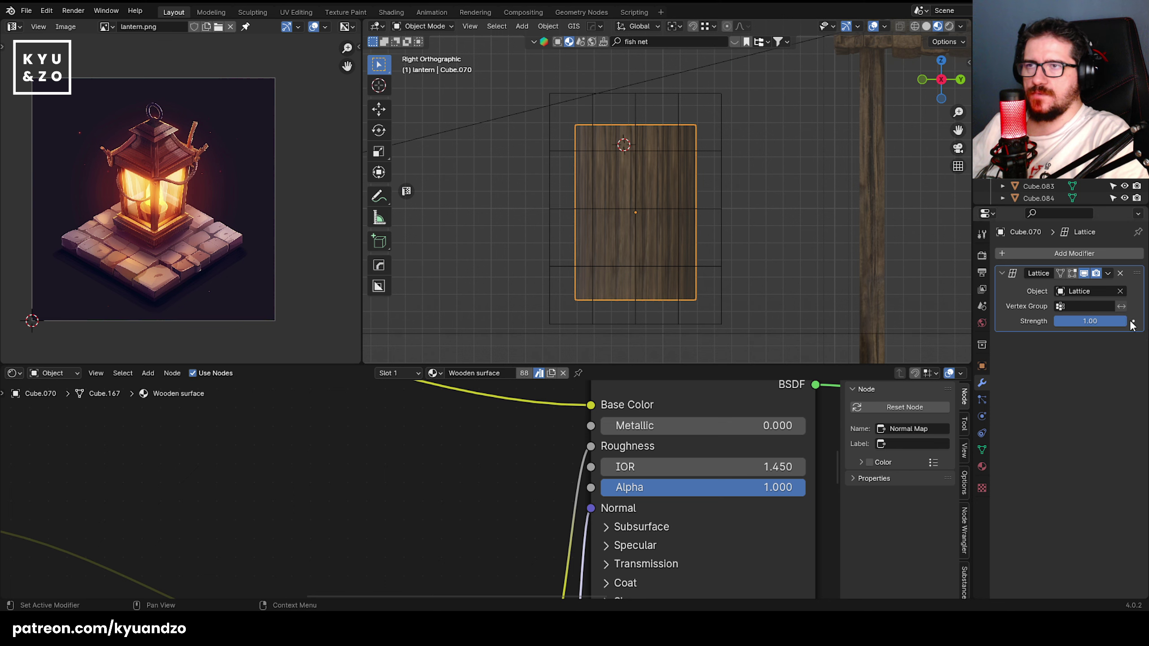
click(549, 129)
key(s)
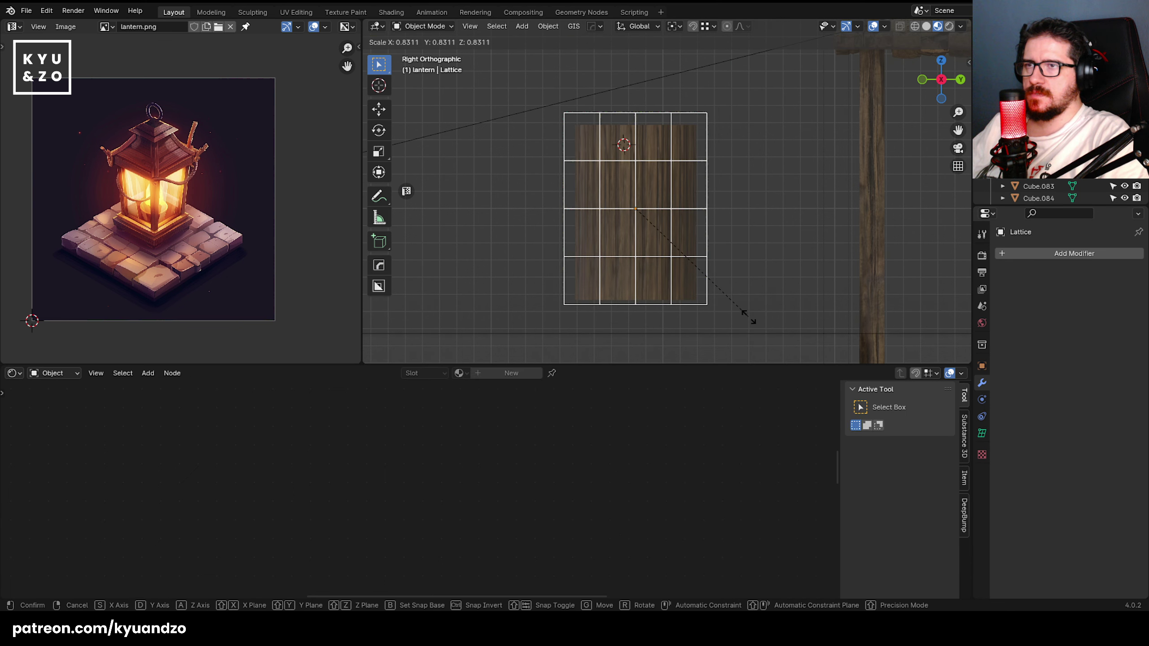
click(695, 299)
middle_drag(695, 299, 759, 193)
click(724, 181)
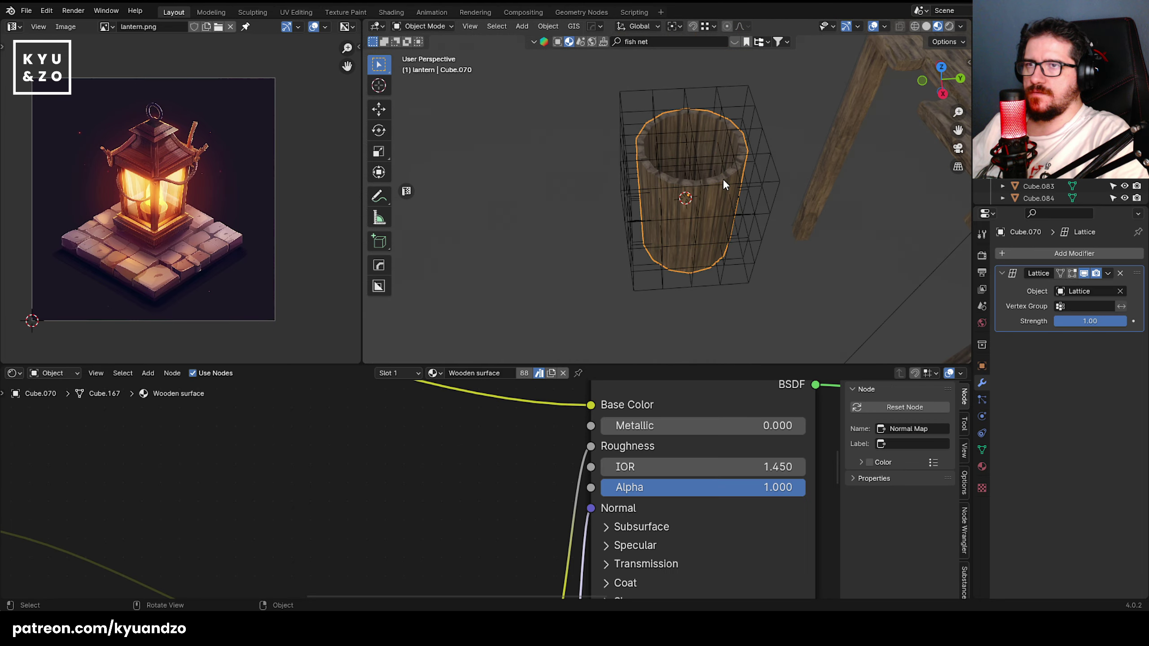
- Apply the bucket's object transform in Object Mode
alt+middle_drag(765, 229, 752, 167)
click(629, 180)
scroll(639, 176, up, 1)
key(Tab)
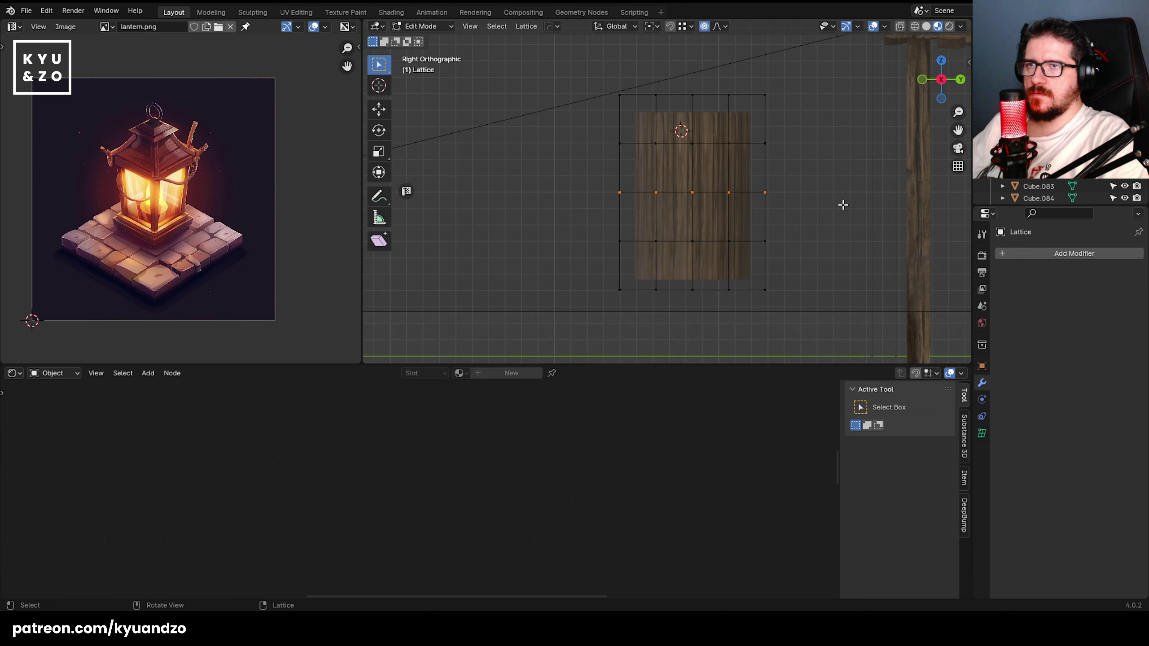
key(Tab)
click(647, 171)
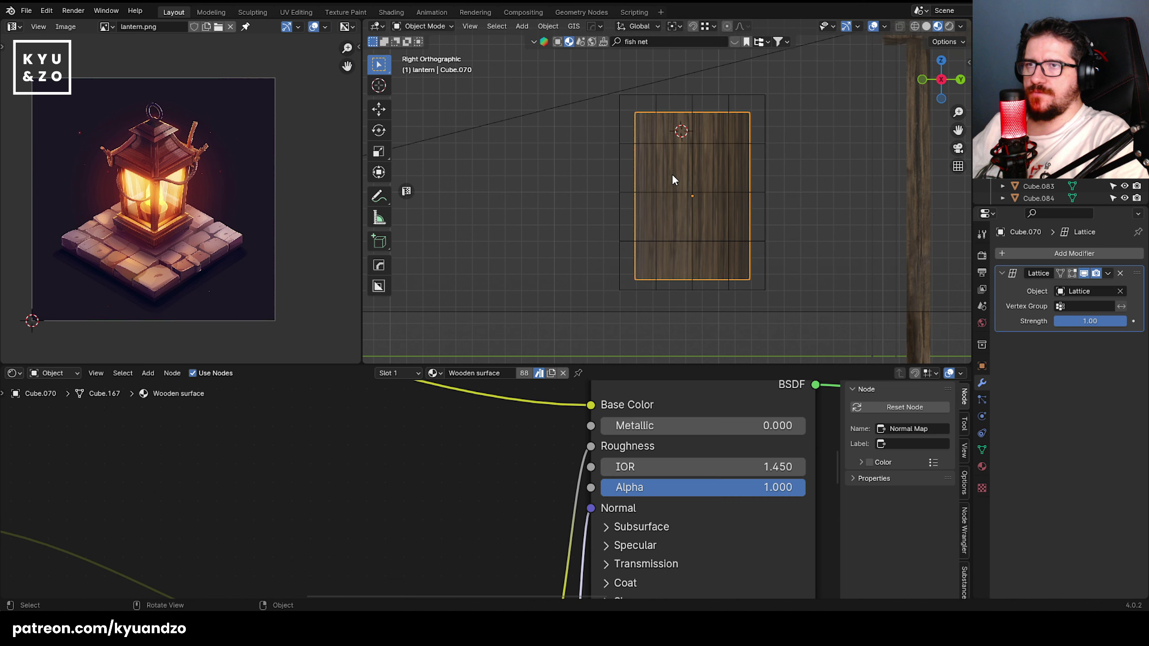
key(ctrl+a)
click(672, 174)
- Try again to scale the lattice's middle row of points with the bucket's transform applied
click(567, 201)
click(614, 192)
key(Tab)
drag(600, 180, 788, 204)
key(s)
right_click(835, 206)
- Enable the Outside option in the lattice's data properties
middle_drag(707, 178, 685, 190)
key(Tab)
click(682, 190)
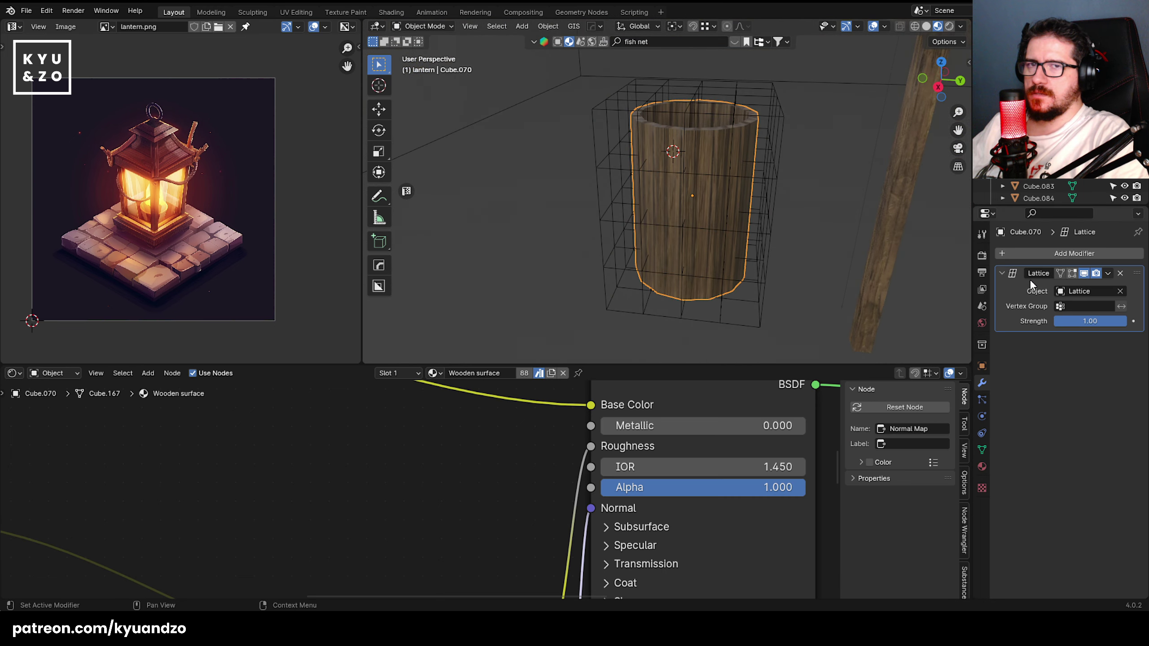
click(734, 232)
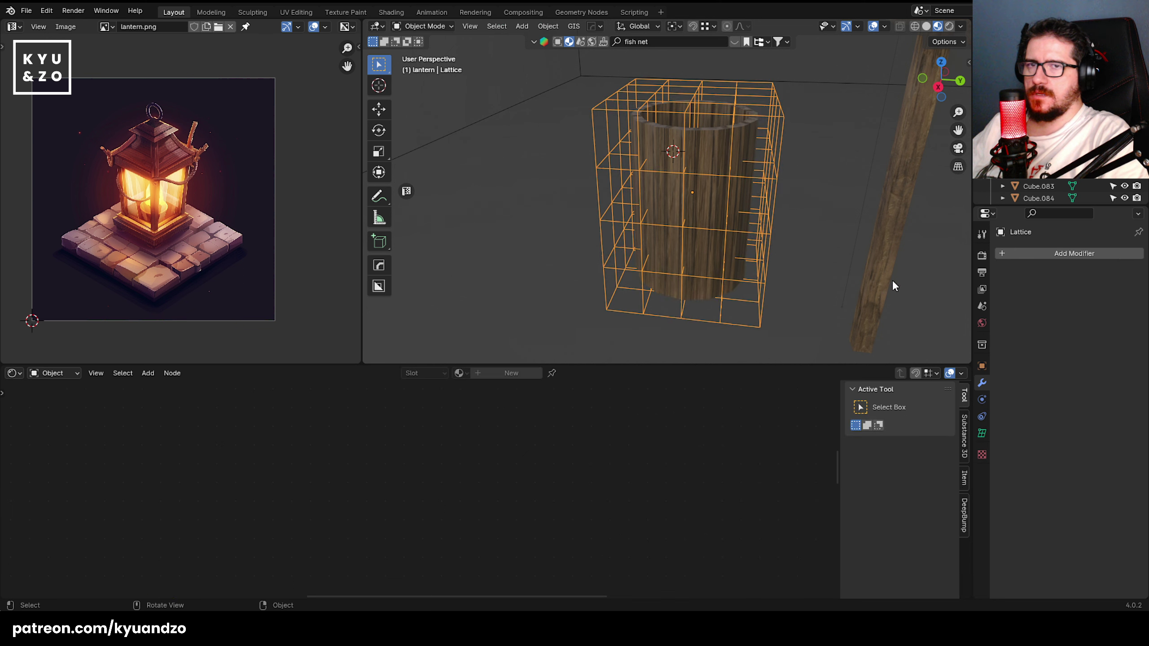
click(982, 434)
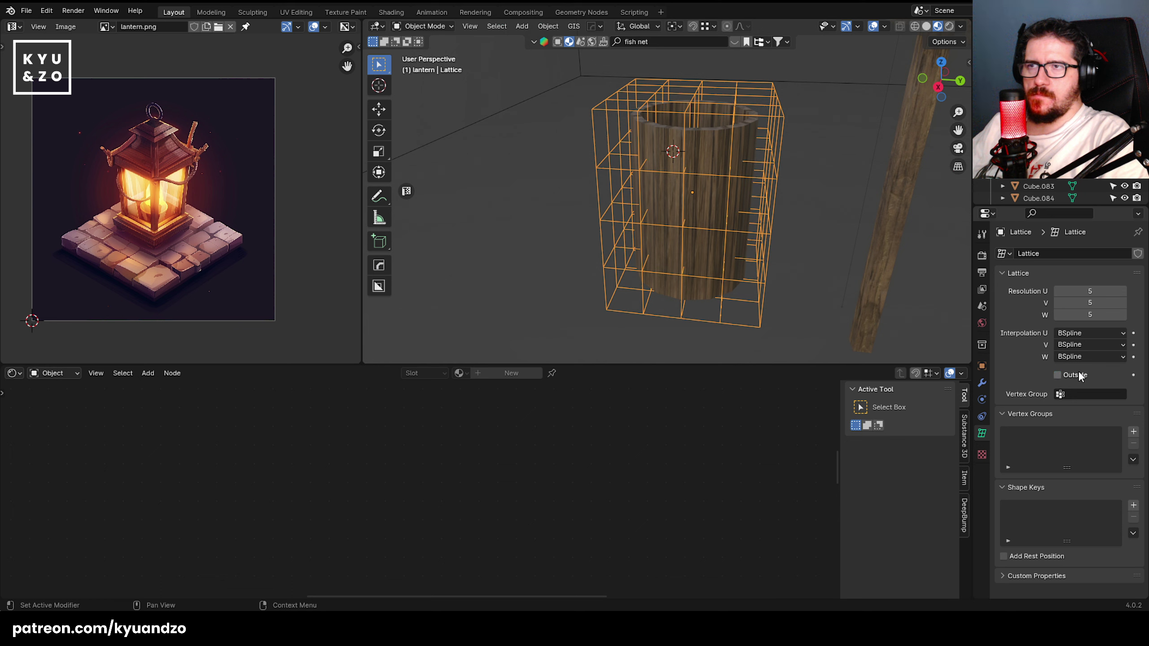
- Try scaling and moving the lattice's middle points with Outside enabled to deform the bucket
key(Tab)
key(s)
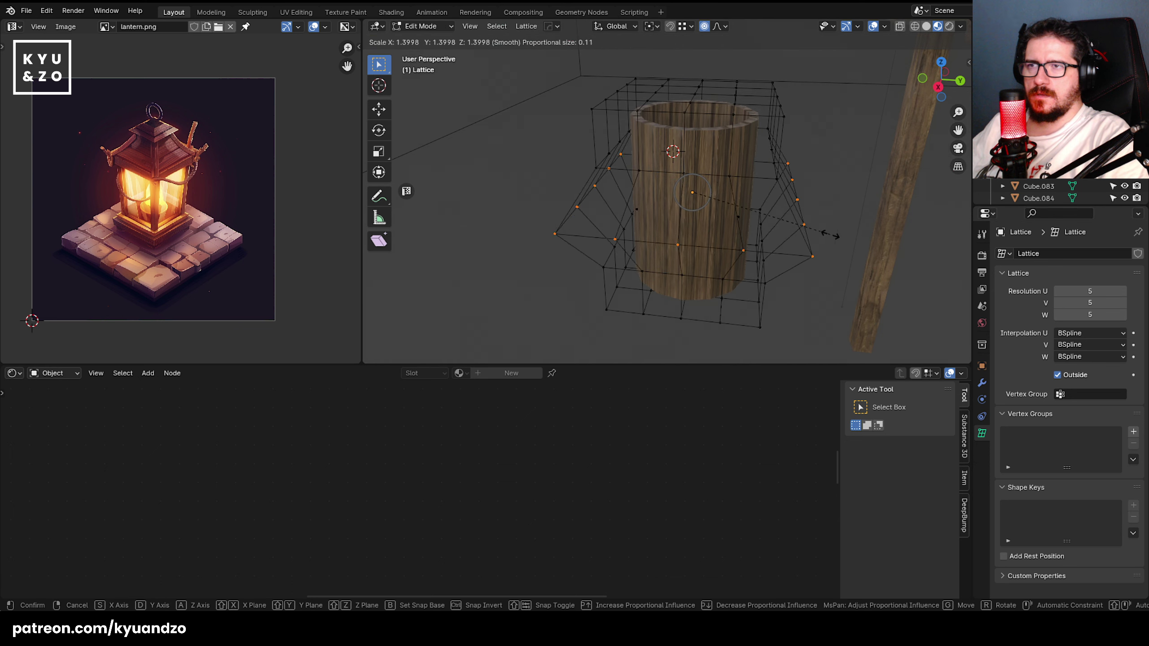
right_click(643, 173)
key(g)
right_click(681, 250)
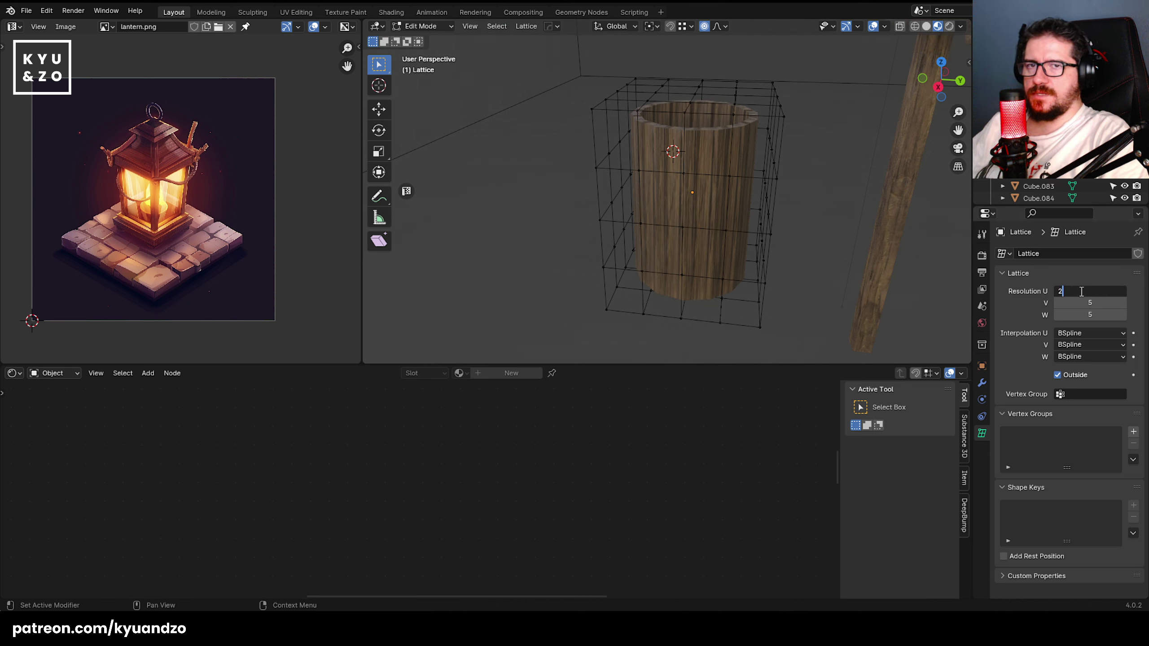
- Set the lattice's U, V and W resolution to 2 and test a trial move of a lower corner point
key(Tab)
text(2)
key(Tab)
text(2)
key(Tab)
click(805, 248)
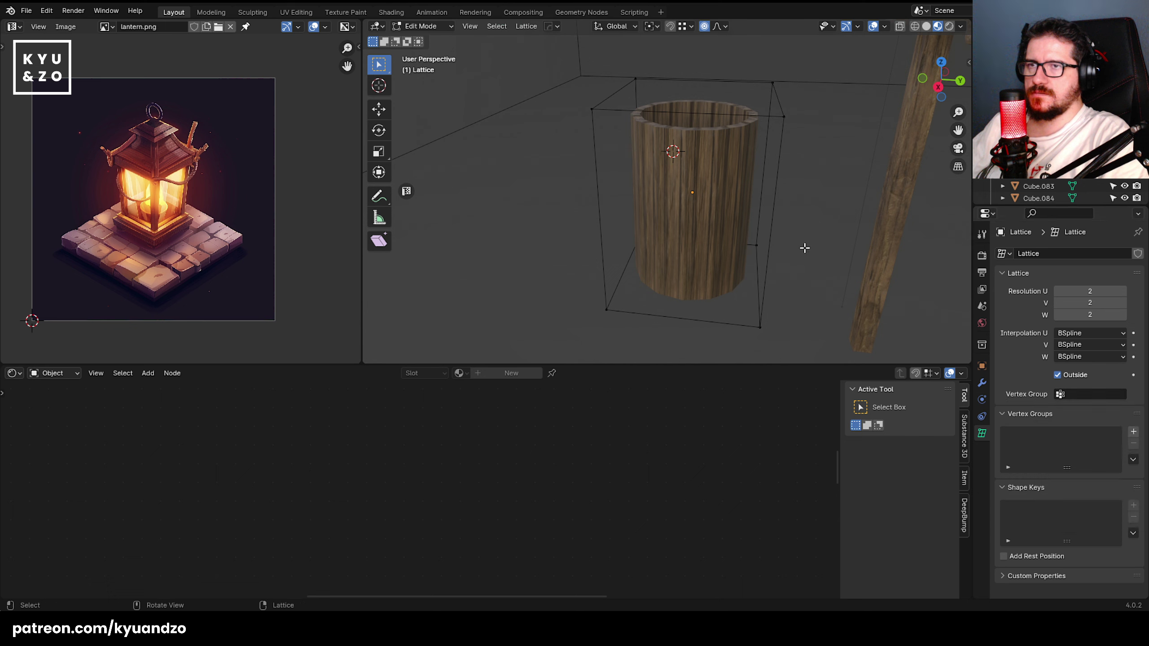
key(g)
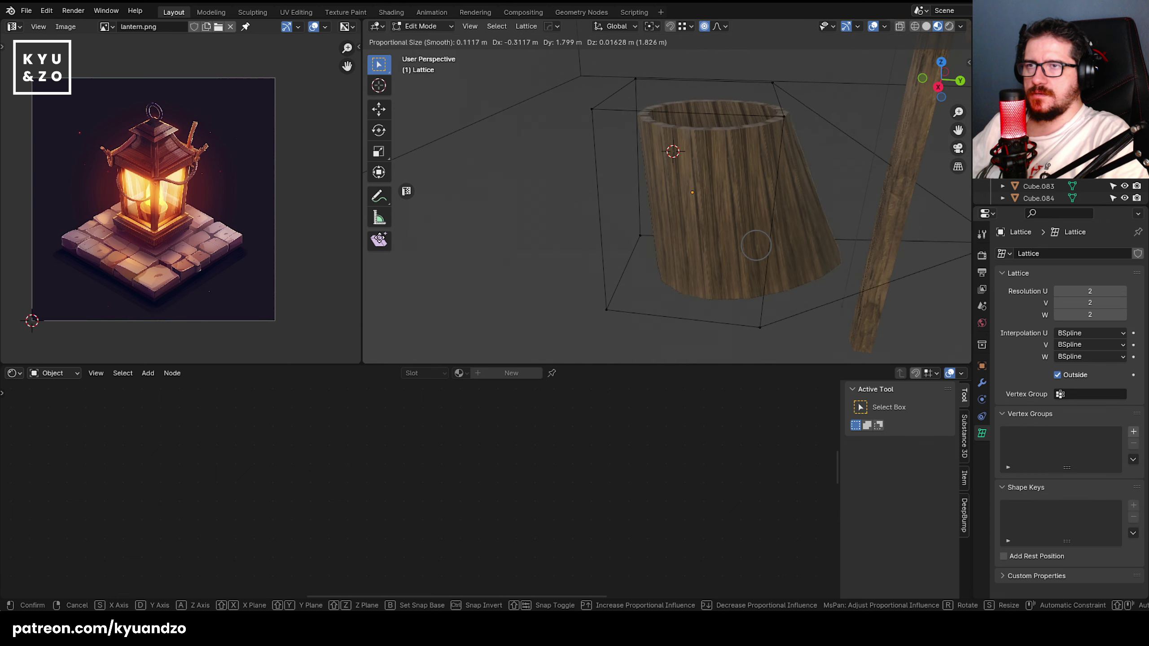
right_click(927, 265)
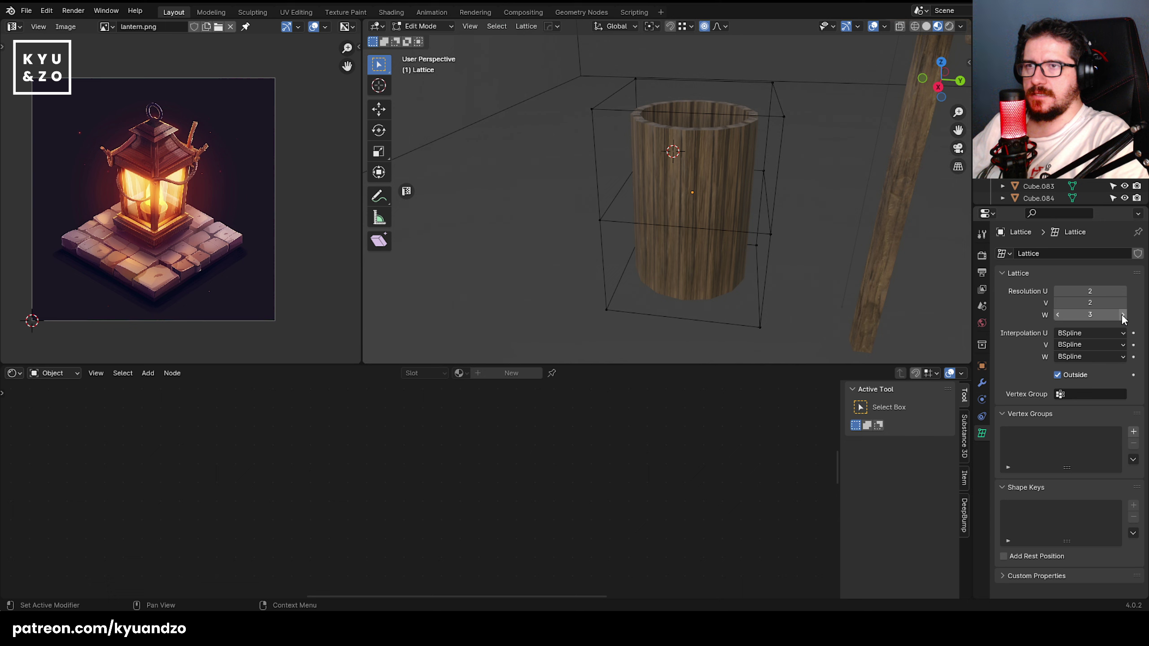
- Try scaling the middle row of lattice points to test how the bucket's sides deform
drag(750, 226, 821, 261)
key(s)
right_click(399, 287)
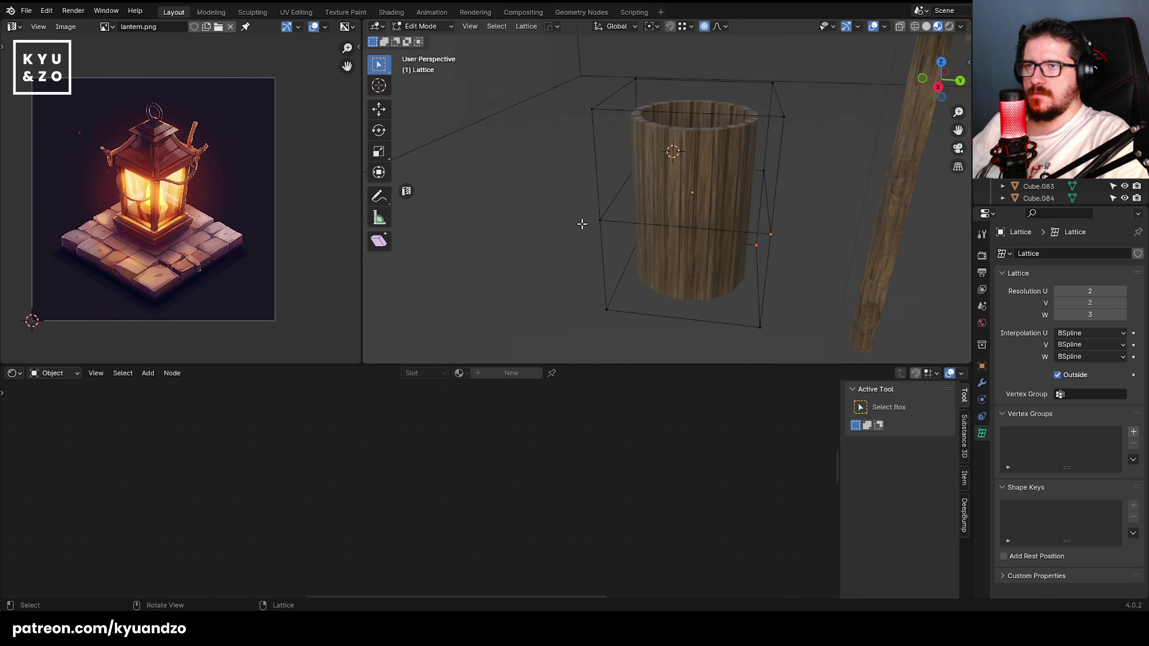
alt+middle_drag(579, 230, 590, 193)
drag(565, 203, 835, 244)
key(s)
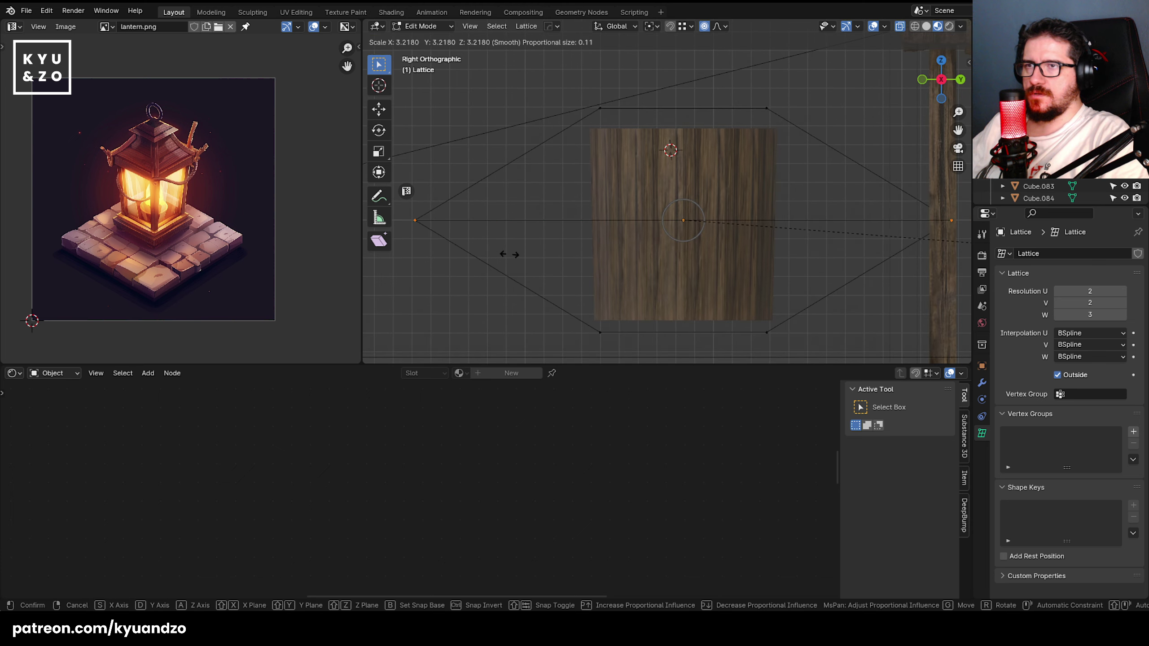
key(Escape)
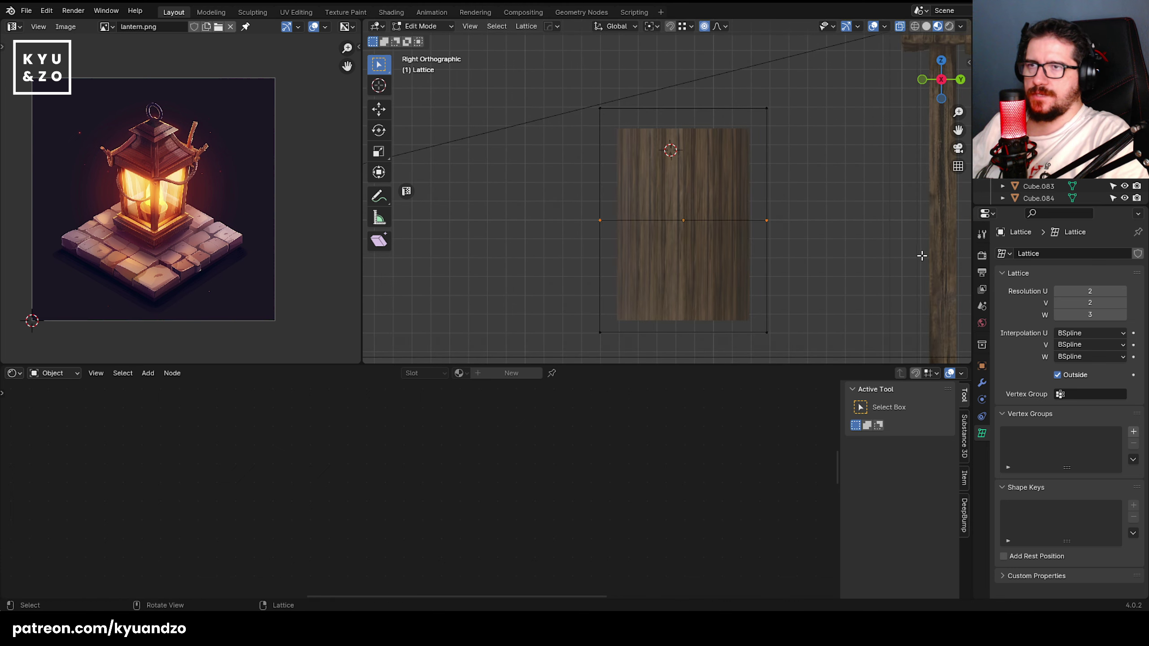
- Set the lattice's W resolution to 5 and try scaling its middle rows of points outward
click(1123, 315)
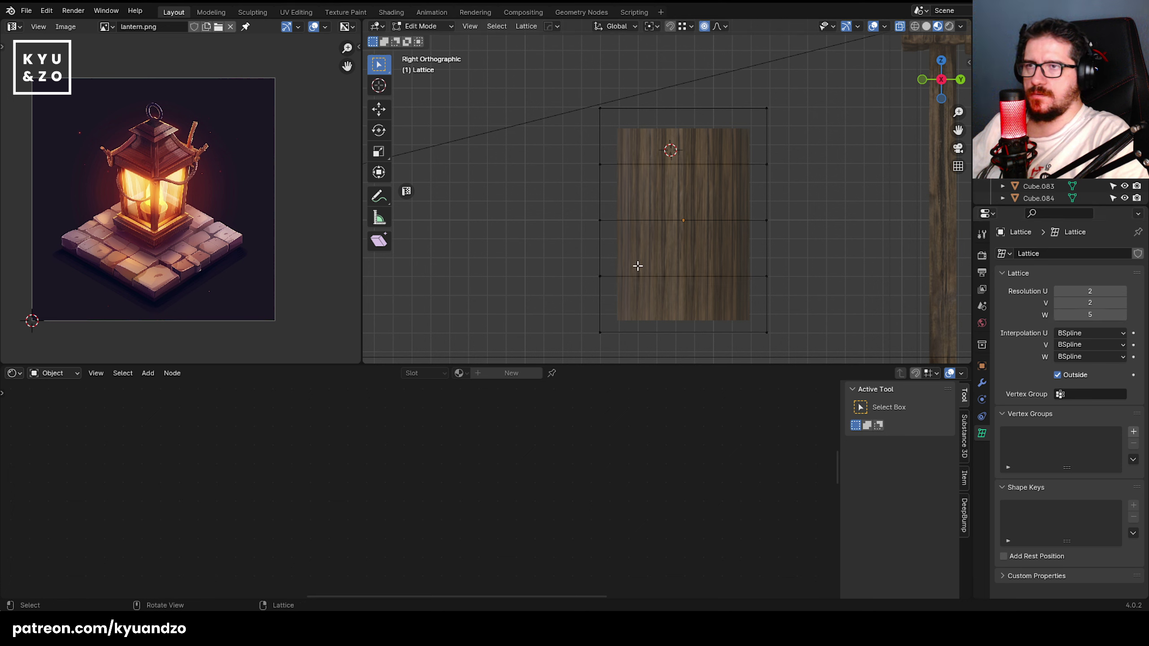
drag(538, 200, 806, 246)
key(s)
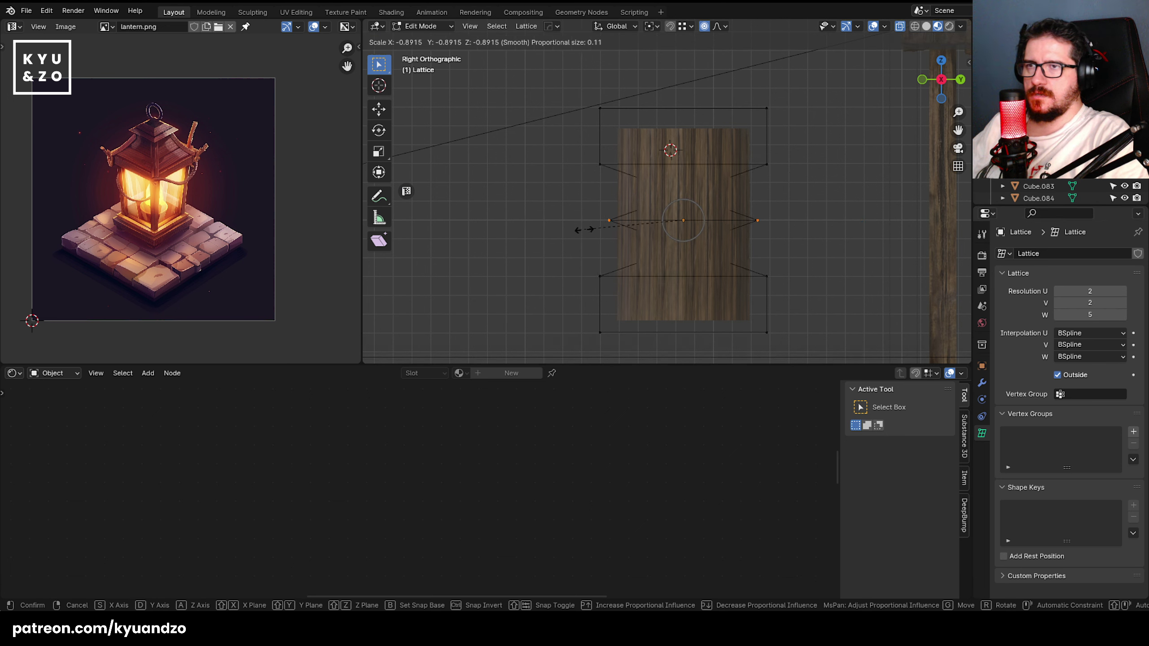
key(Escape)
drag(548, 138, 841, 302)
key(s)
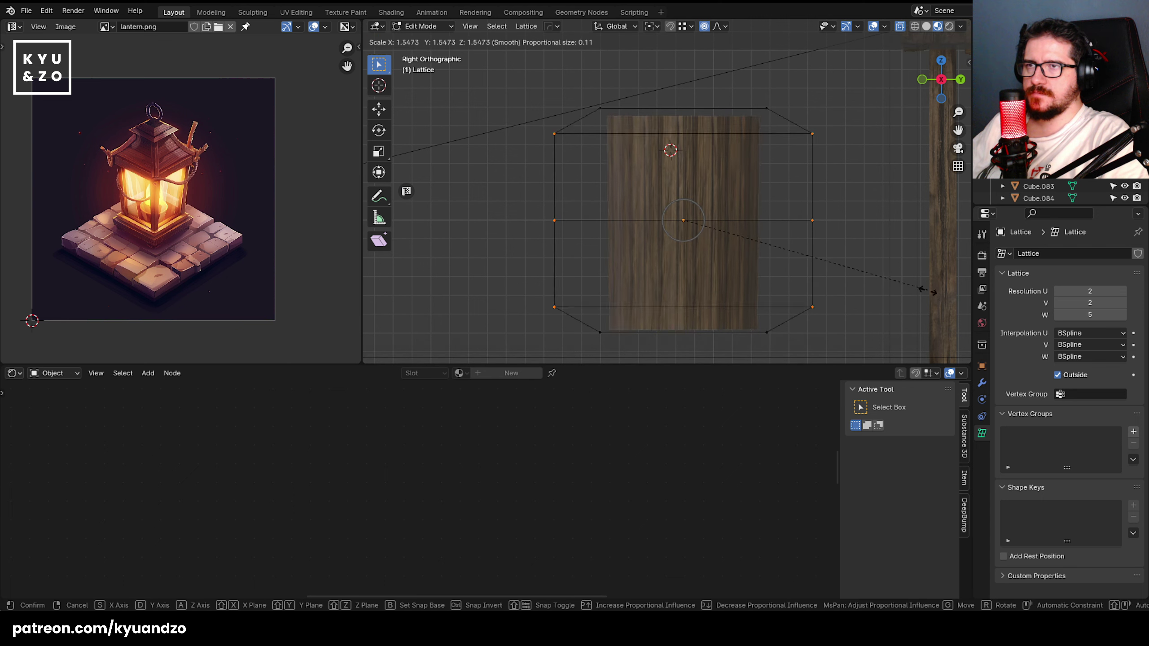
key(Escape)
- Open the bucket mesh for editing and try a loop cut across its boards with X-ray on
middle_drag(762, 195, 681, 185)
key(Tab)
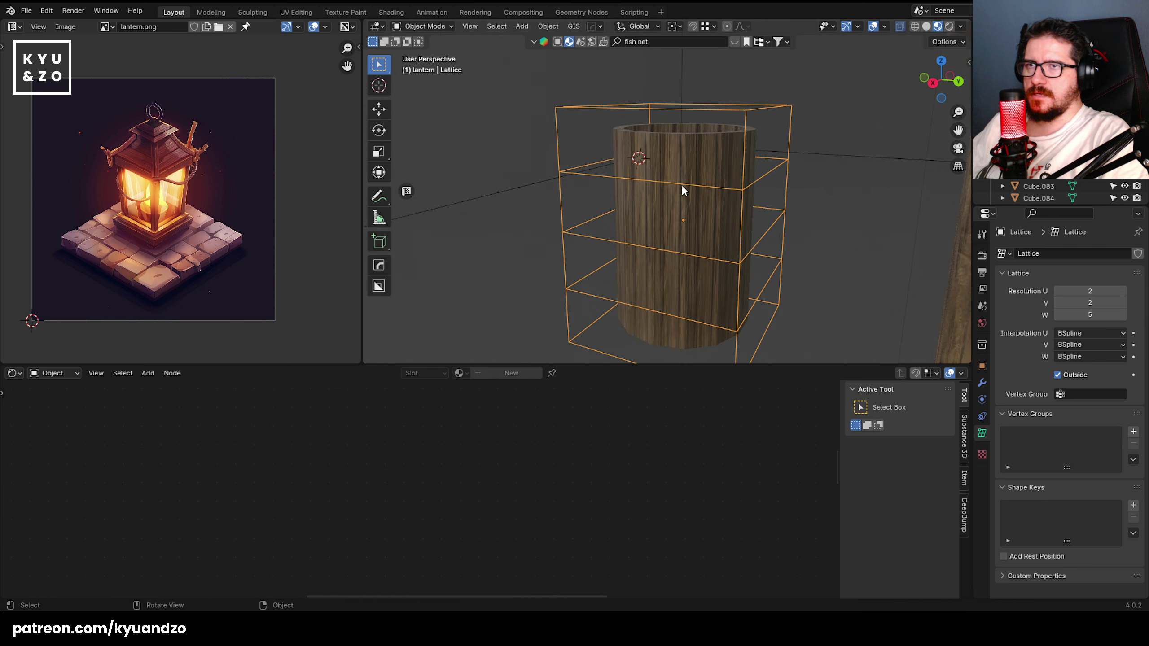
click(705, 151)
key(Tab)
scroll(710, 155, up, 2)
key(Tab)
key(Tab)
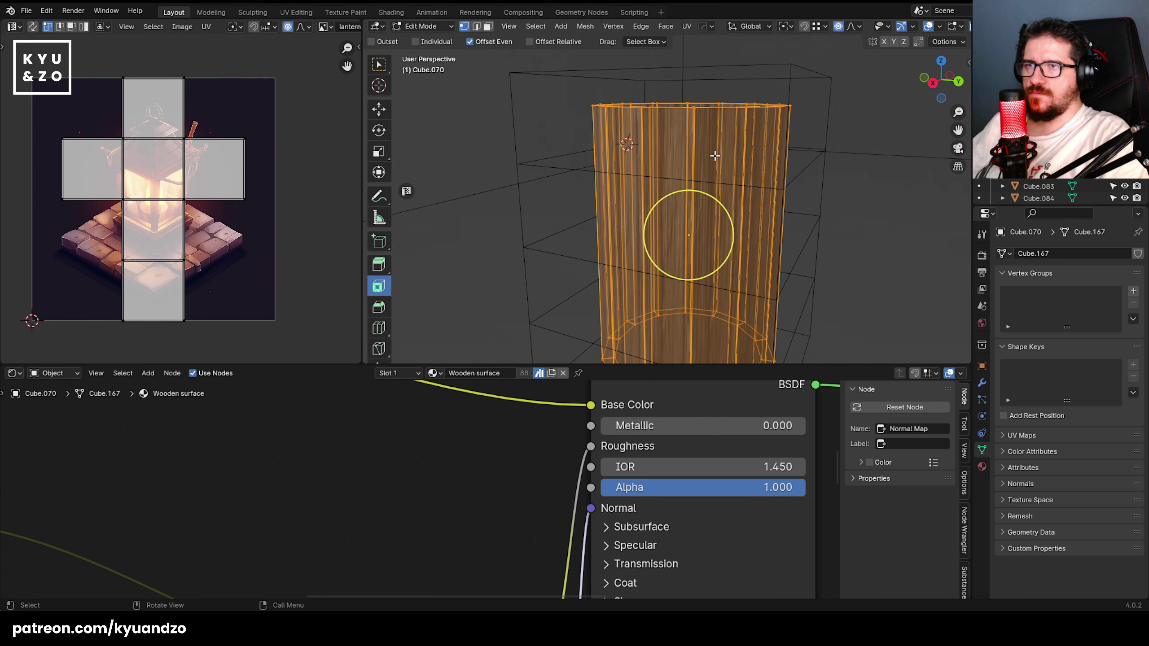
key(ctrl+r)
middle_drag(607, 160, 647, 49)
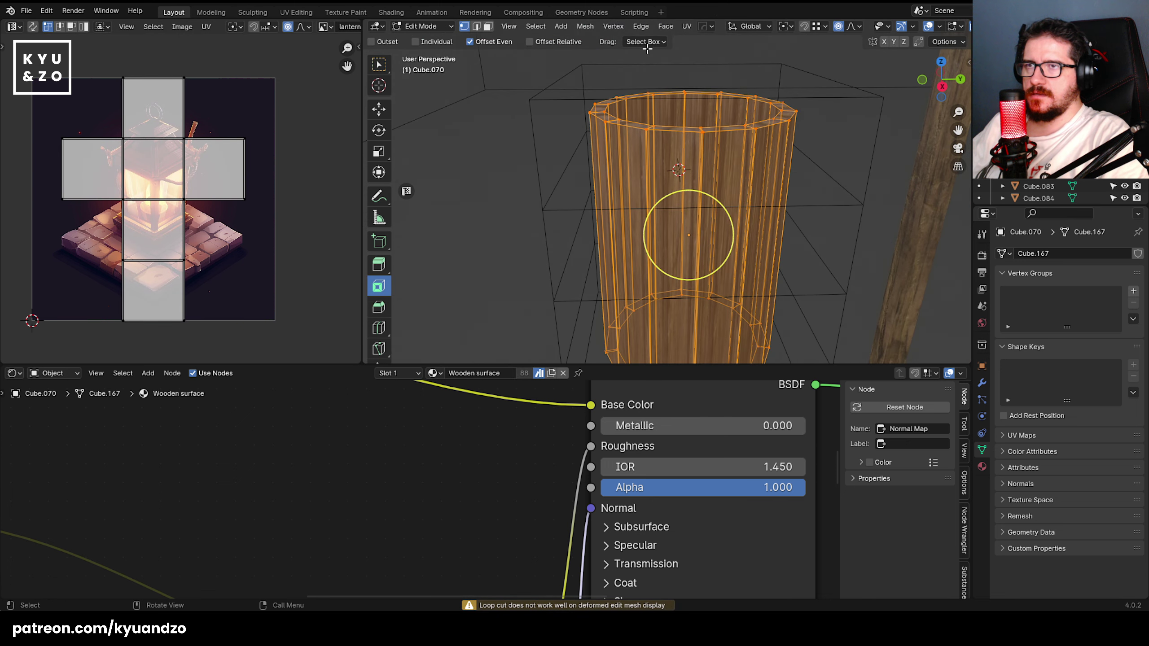
middle_drag(696, 219, 697, 220)
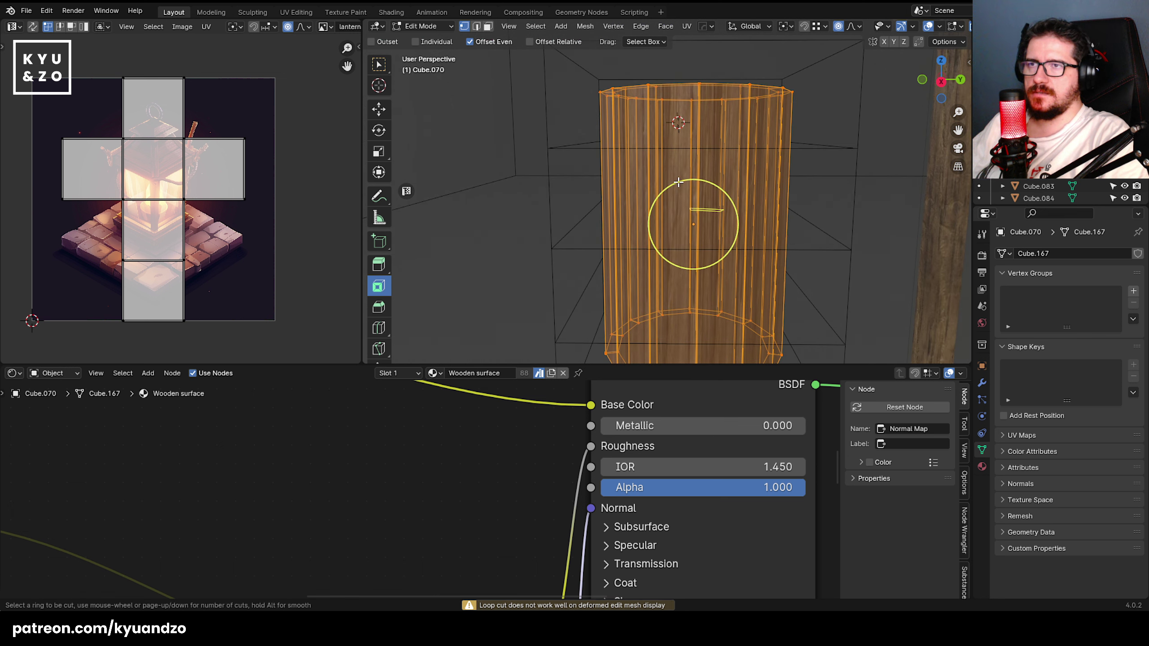
middle_drag(589, 224, 662, 146)
scroll(672, 158, up, 1)
key(Tab)
key(Tab)
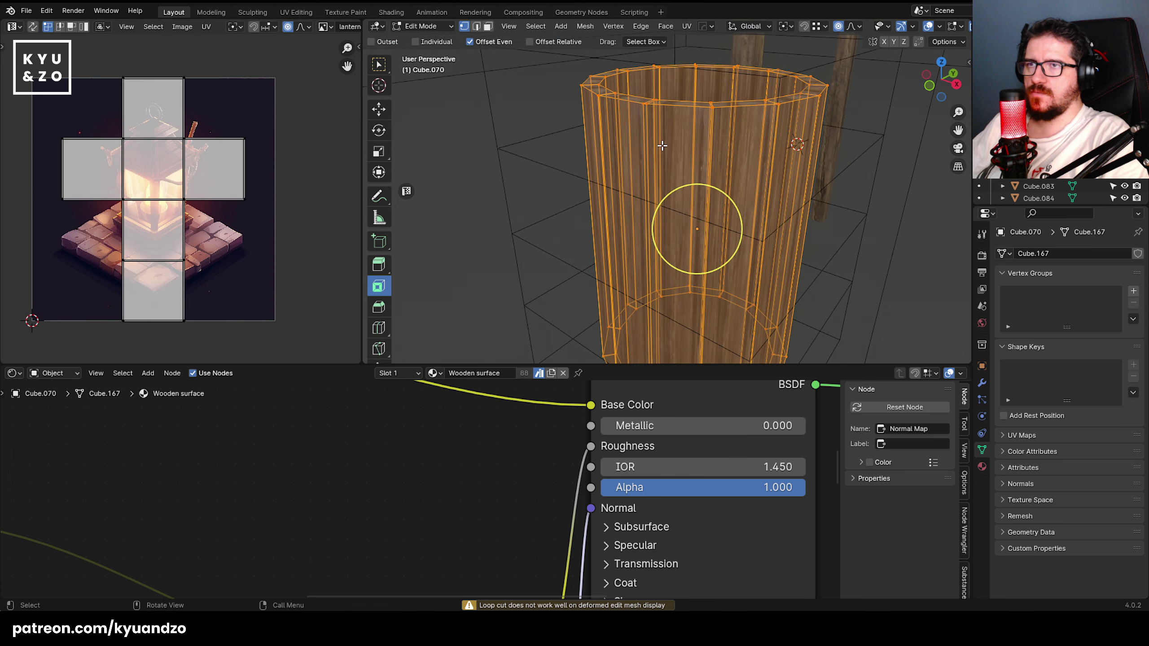
- Turn off X-ray and add 10 centred loop cuts across one outer board of the bucket
key(alt+z)
key(ctrl+r)
scroll(648, 203, up, 9)
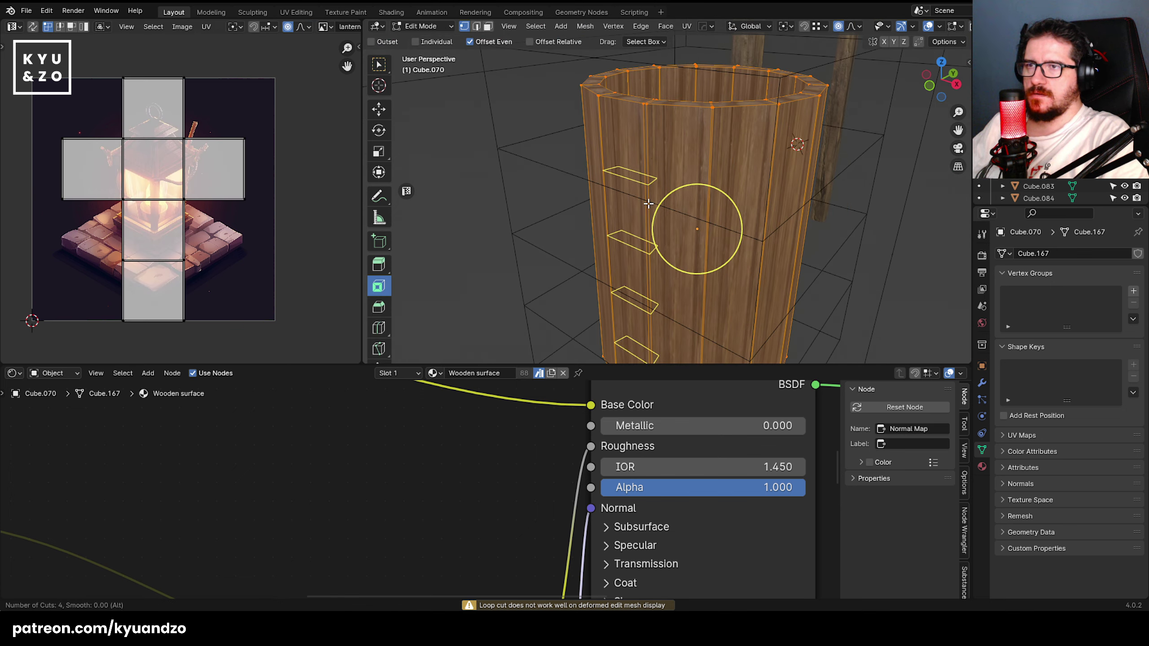
click(648, 203)
right_click(649, 204)
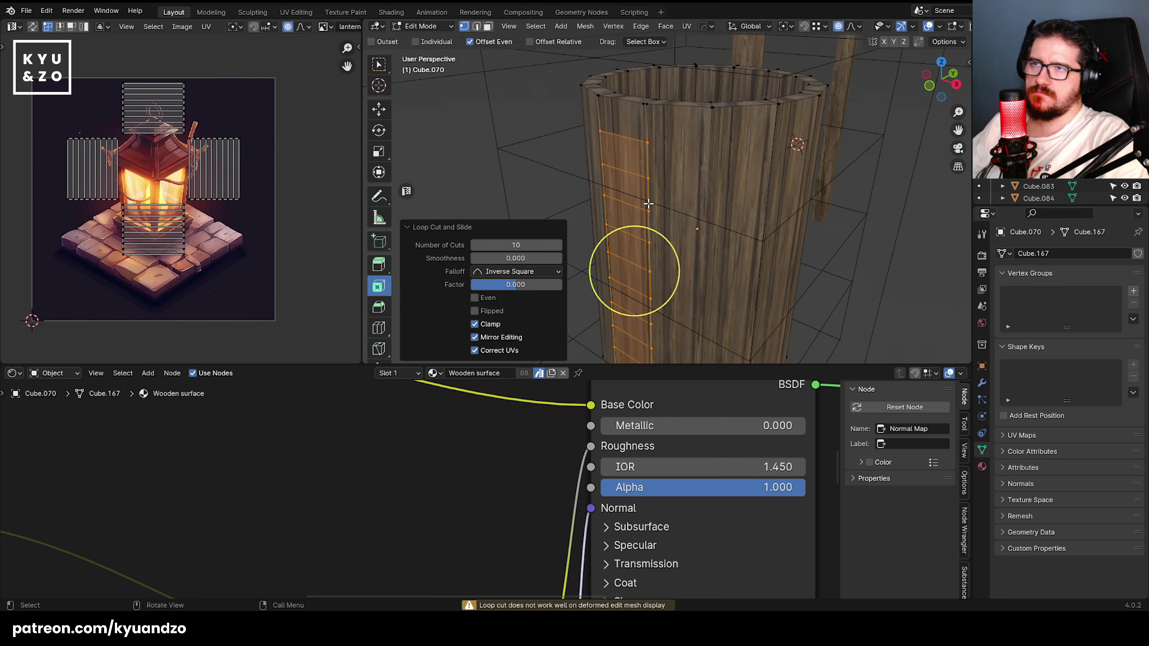
- Add 7 centred loop cuts across a second outer board of the bucket
middle_drag(648, 204, 670, 199)
key(ctrl+r)
scroll(679, 192, up, 6)
click(683, 190)
right_click(683, 190)
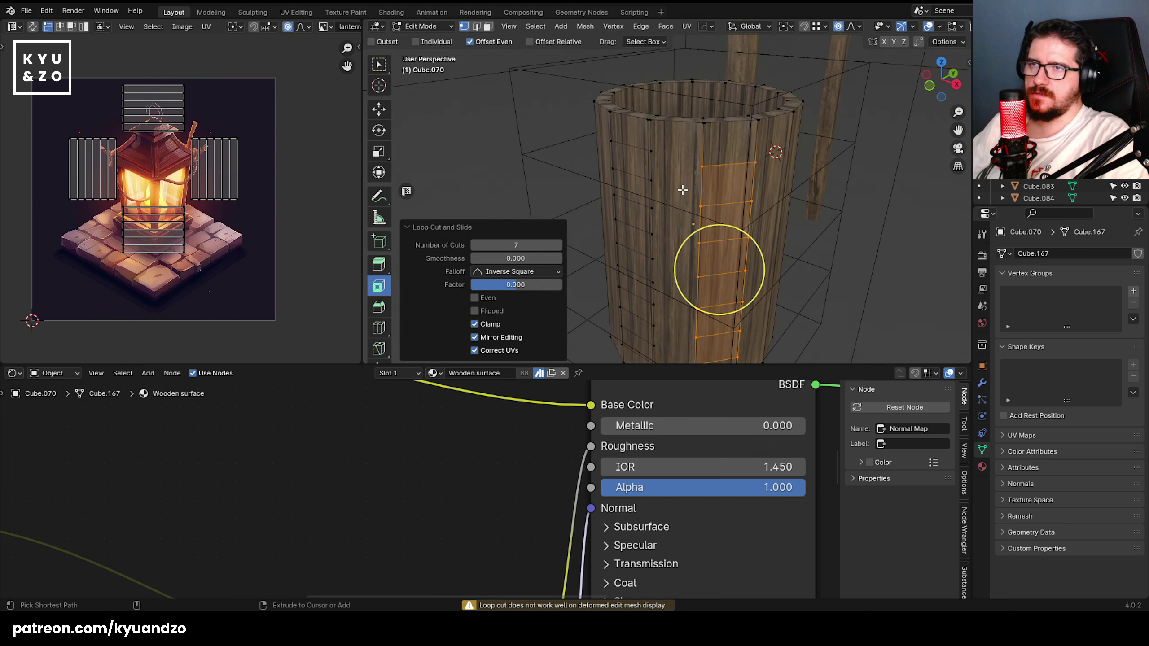
key(ctrl+r)
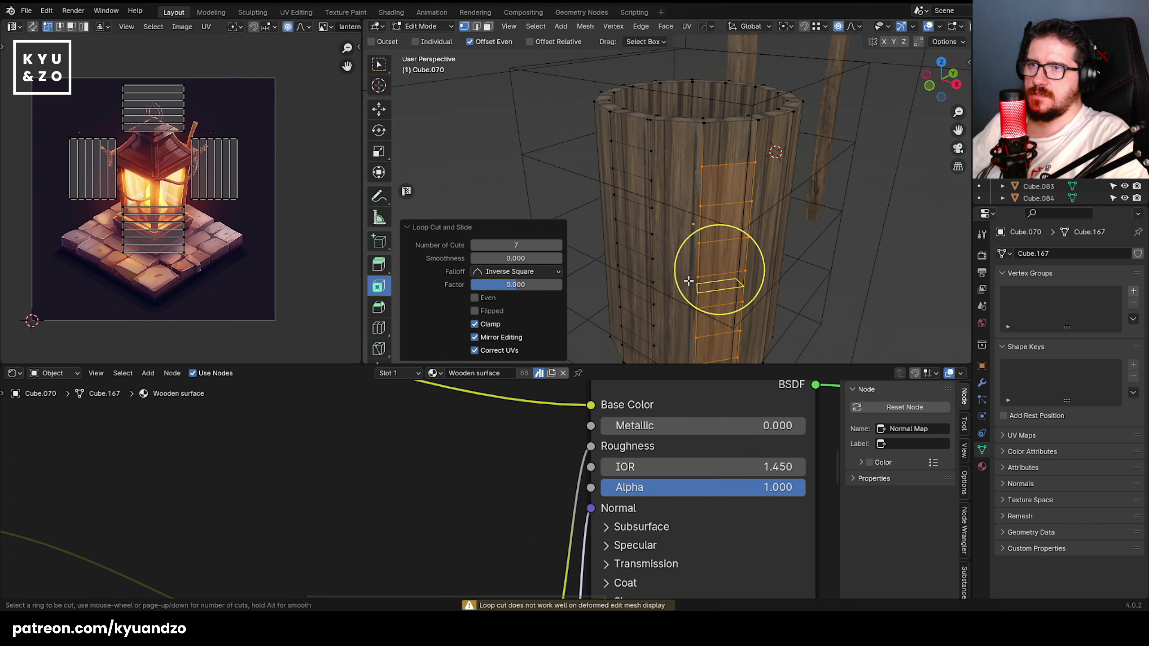
key(Escape)
key(Tab)
click(563, 237)
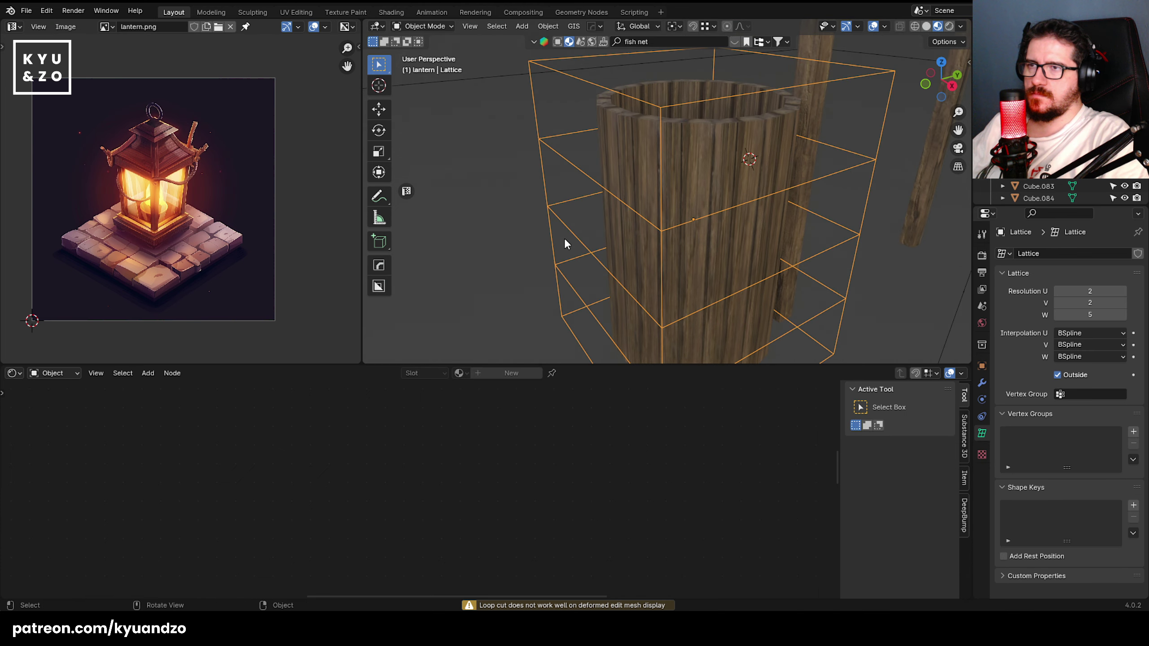
key(Tab)
middle_drag(564, 237, 549, 210)
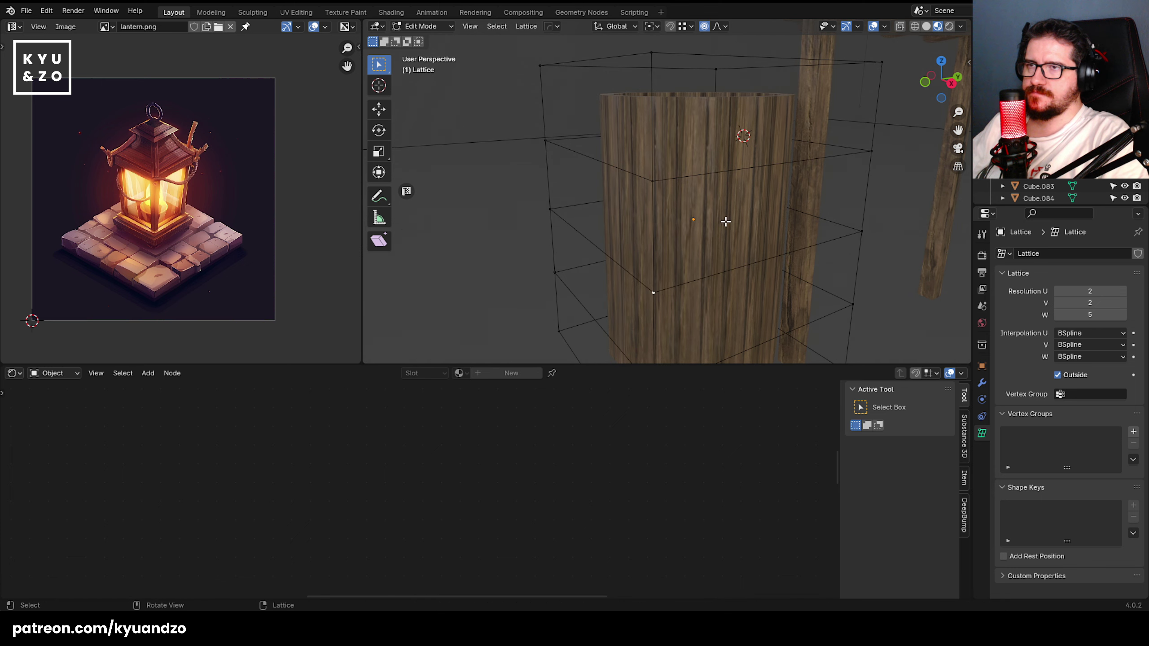
key(Tab)
- Edit the bucket mesh again and add 6 centred loop cuts across another outer board
click(678, 230)
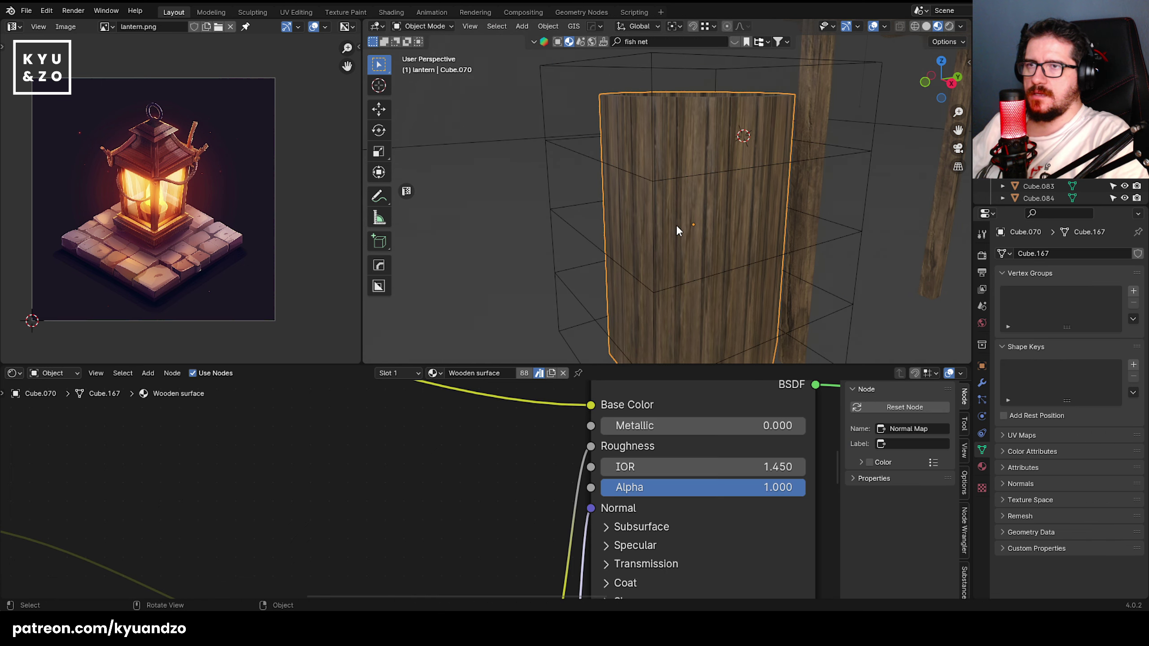
key(Tab)
key(c)
middle_drag(687, 252, 701, 221)
scroll(701, 221, up, 2)
key(ctrl+r)
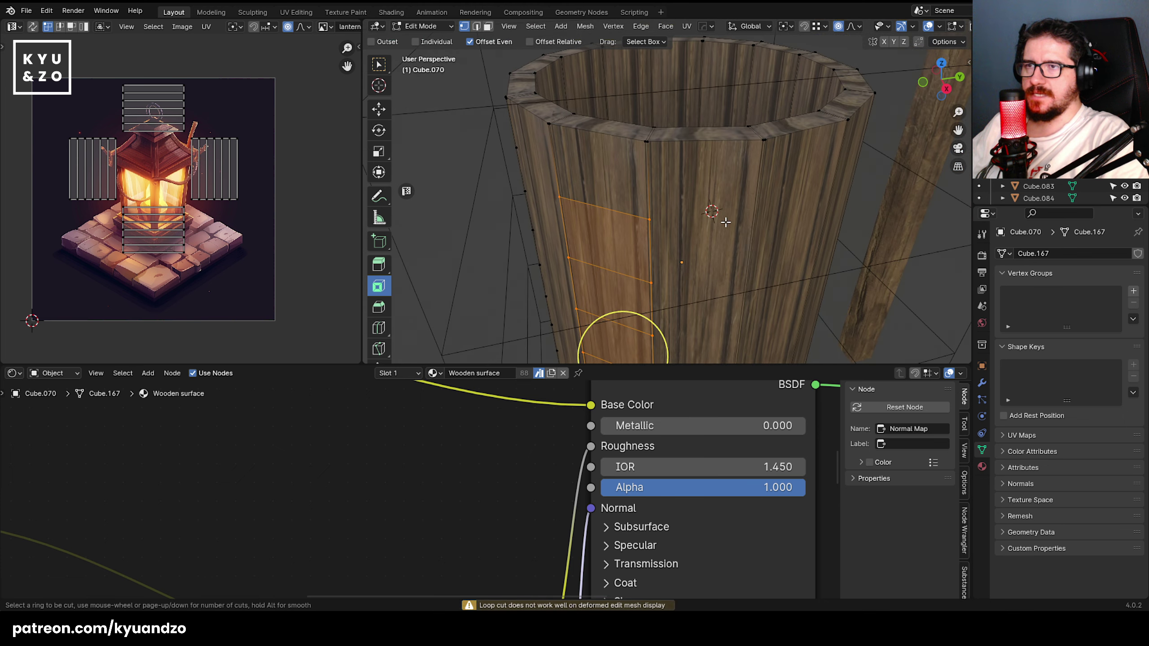
scroll(751, 241, down, 13)
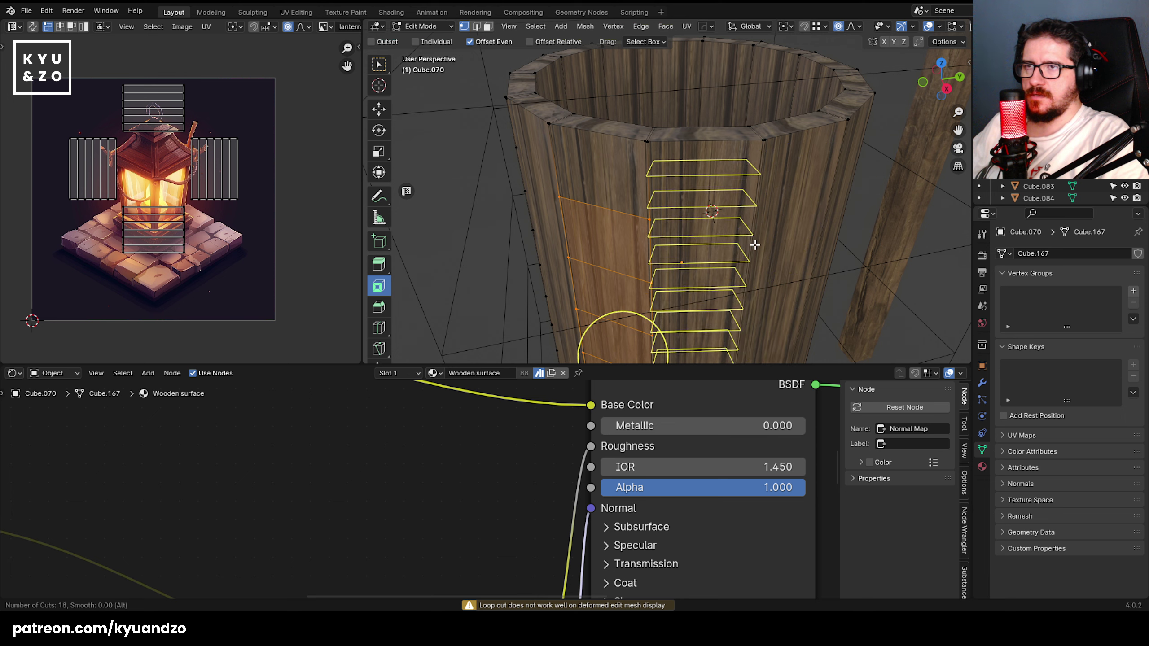
click(756, 241)
right_click(757, 244)
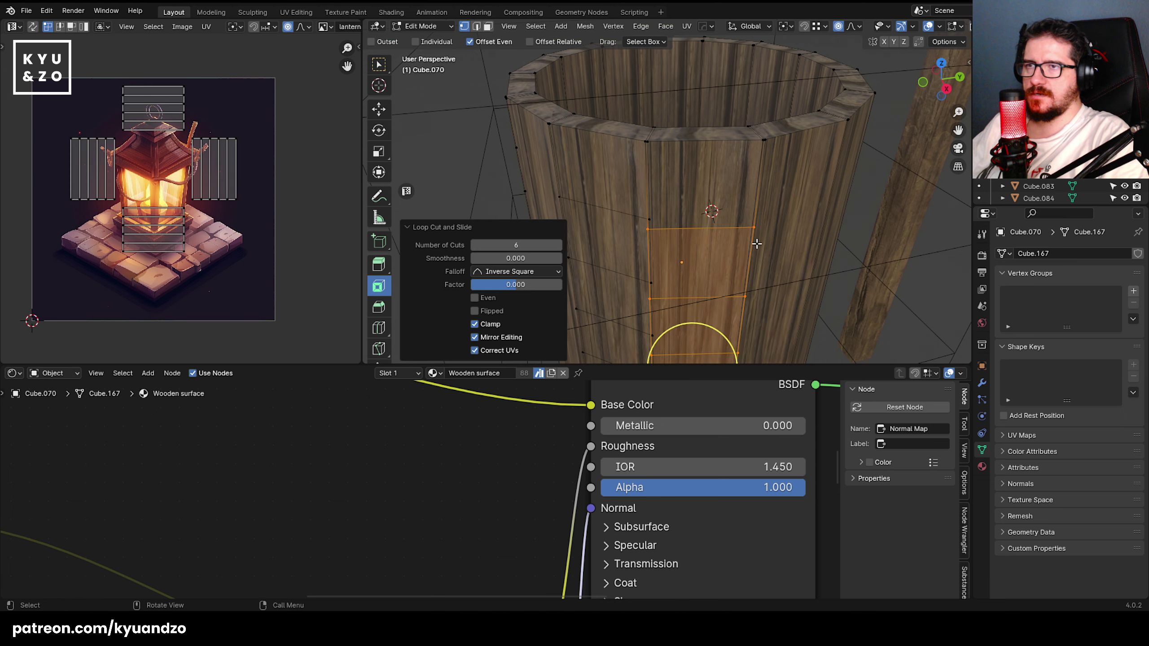
- Examine the tapered bucket within its lattice cage, checking the lattice in edit mode
middle_drag(757, 244, 626, 191)
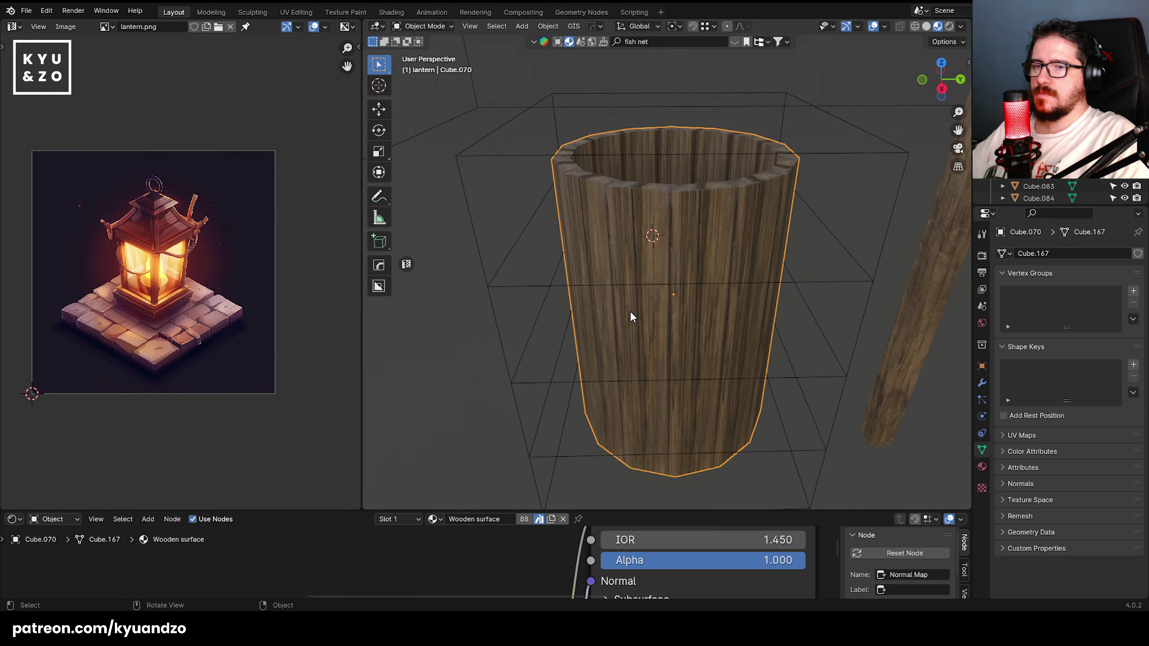
middle_drag(631, 314, 649, 257)
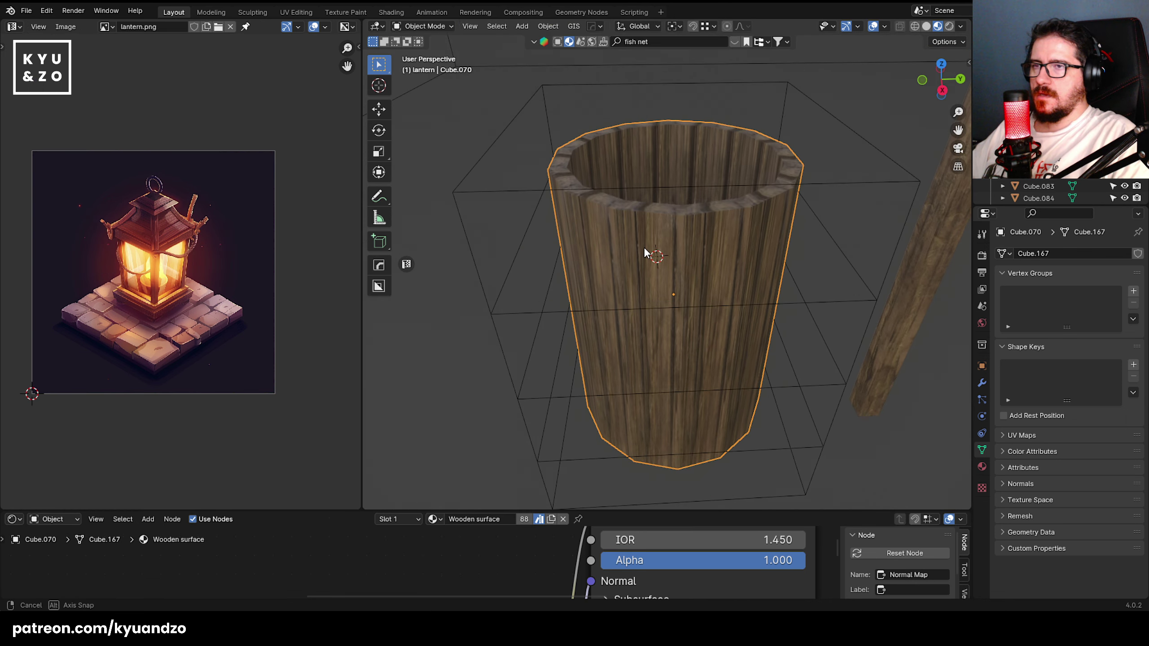
key(Tab)
scroll(656, 267, up, 6)
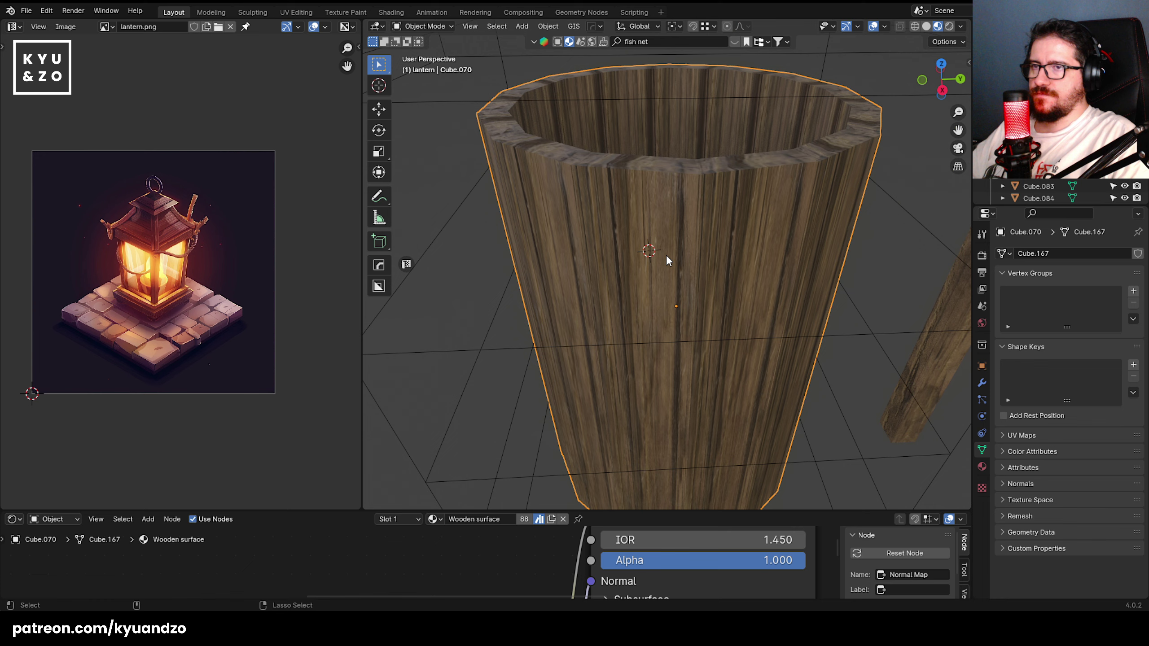
click(566, 247)
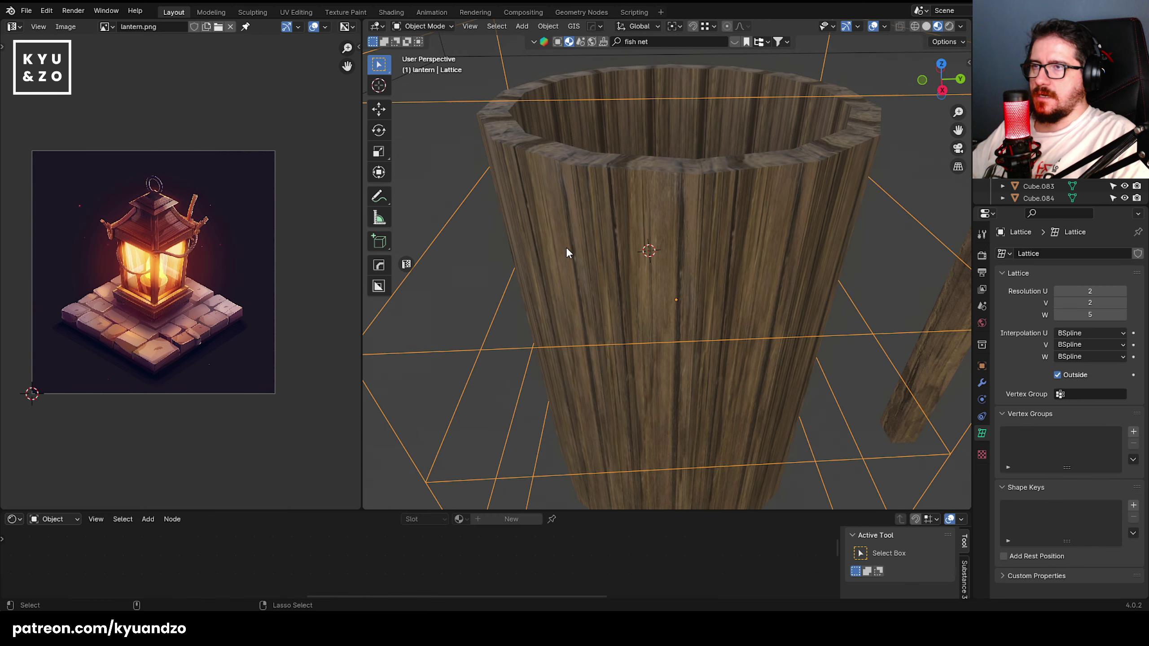
key(Tab)
scroll(566, 247, down, 5)
key(Tab)
- Examine the bucket's board geometry in edit mode, from above and around the rim
click(618, 228)
middle_drag(617, 228, 678, 230)
click(677, 230)
click(677, 230)
key(Tab)
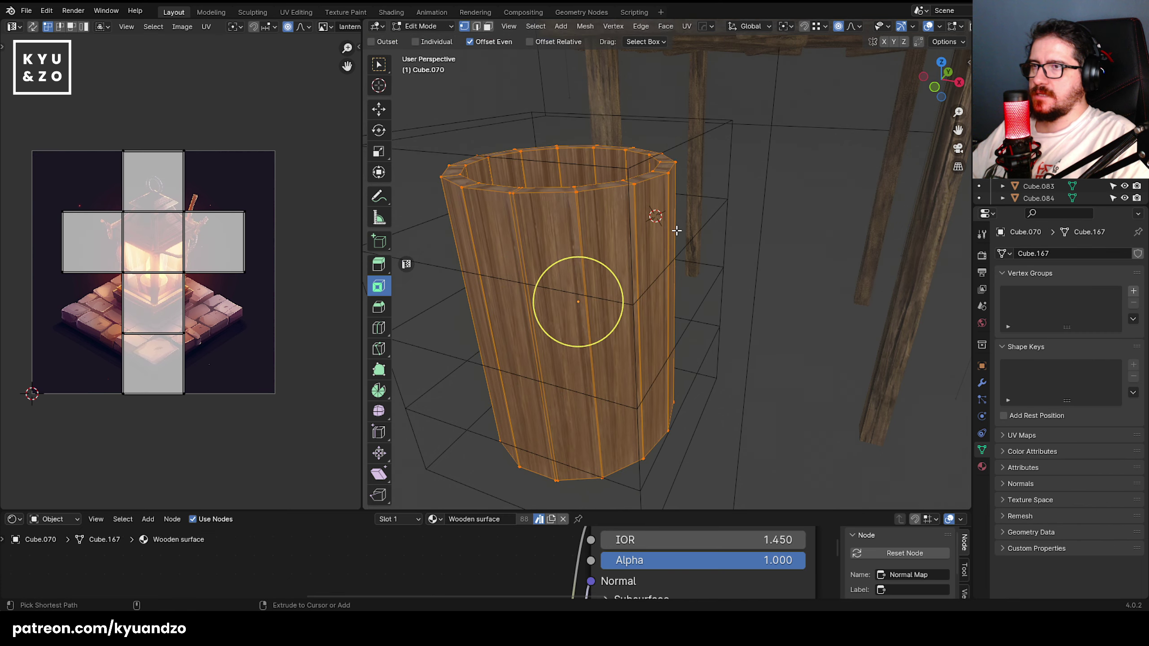
key(Tab)
key(Tab)
middle_drag(670, 221, 592, 205)
key(Tab)
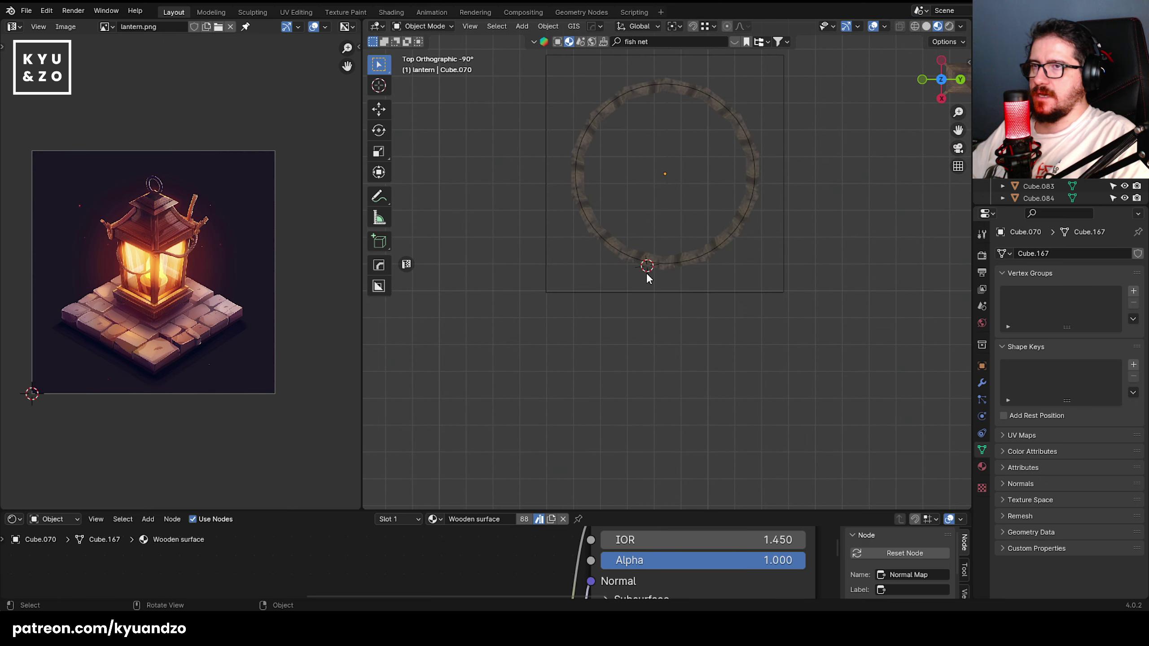
scroll(636, 254, up, 3)
middle_drag(635, 254, 627, 260)
middle_drag(621, 219, 602, 264)
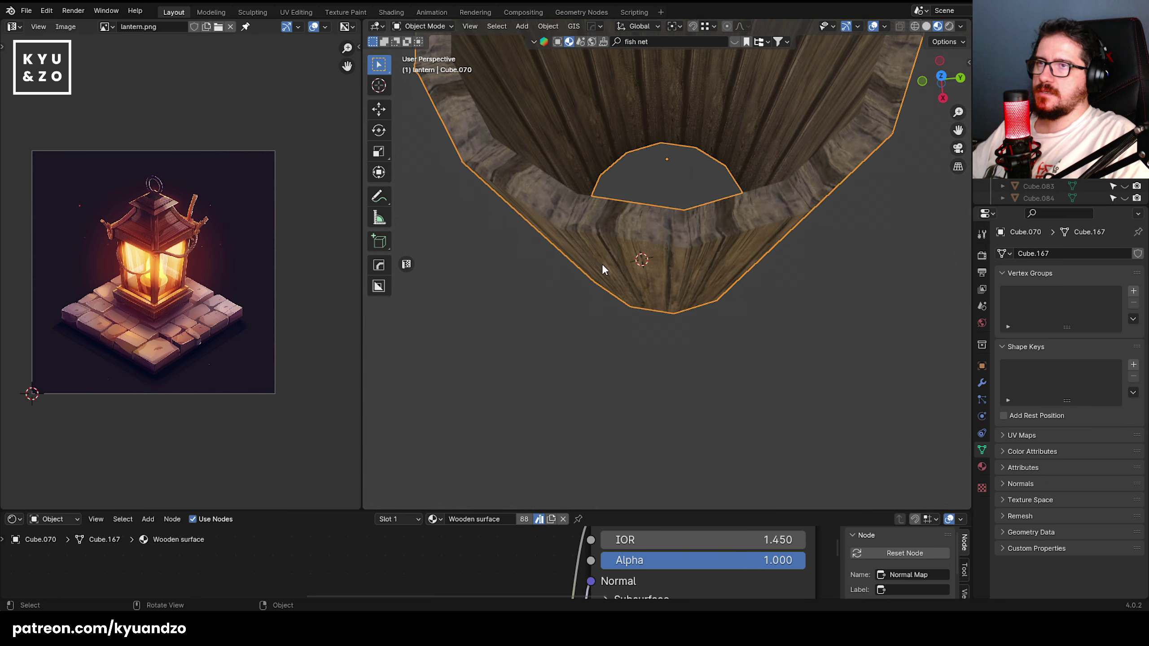
- Select the whole boards on either side of the bucket's front board and hide them
key(Tab)
key(3)
click(610, 232)
shift+middle_drag(554, 202, 615, 203)
middle_drag(556, 321, 567, 285)
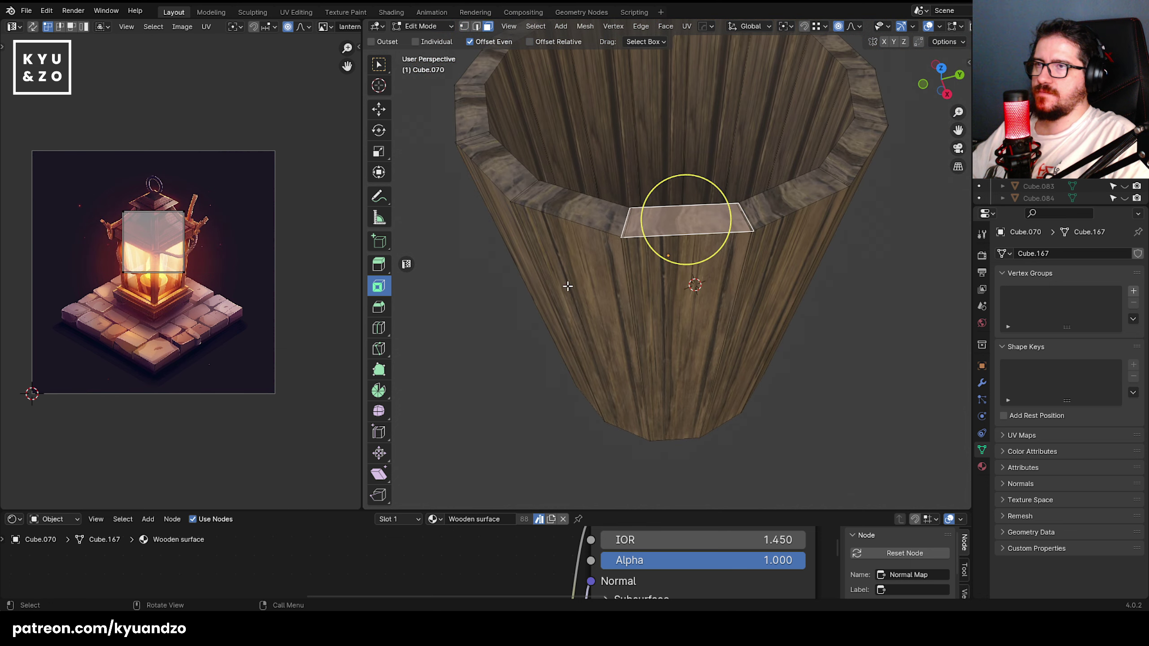
click(573, 276)
key(ctrl+KP_Add)
shift+click(815, 220)
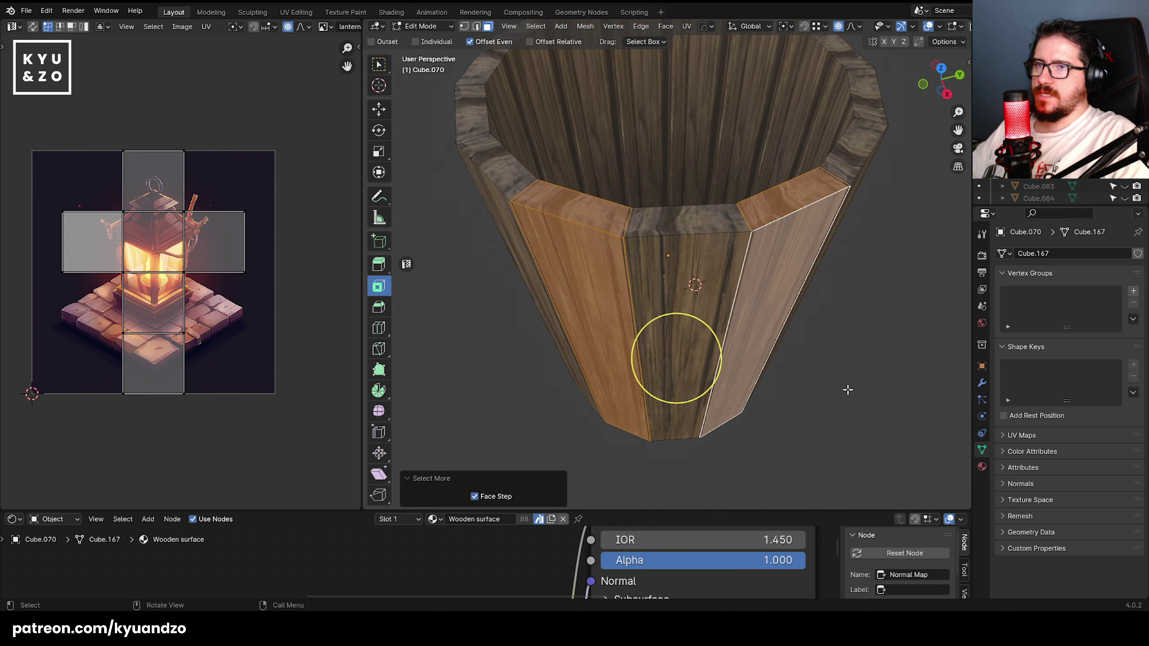
key(h)
- Add 4 centred loop cuts across the front board standing alone in the bucket's gap
middle_drag(769, 306, 642, 285)
key(ctrl+r)
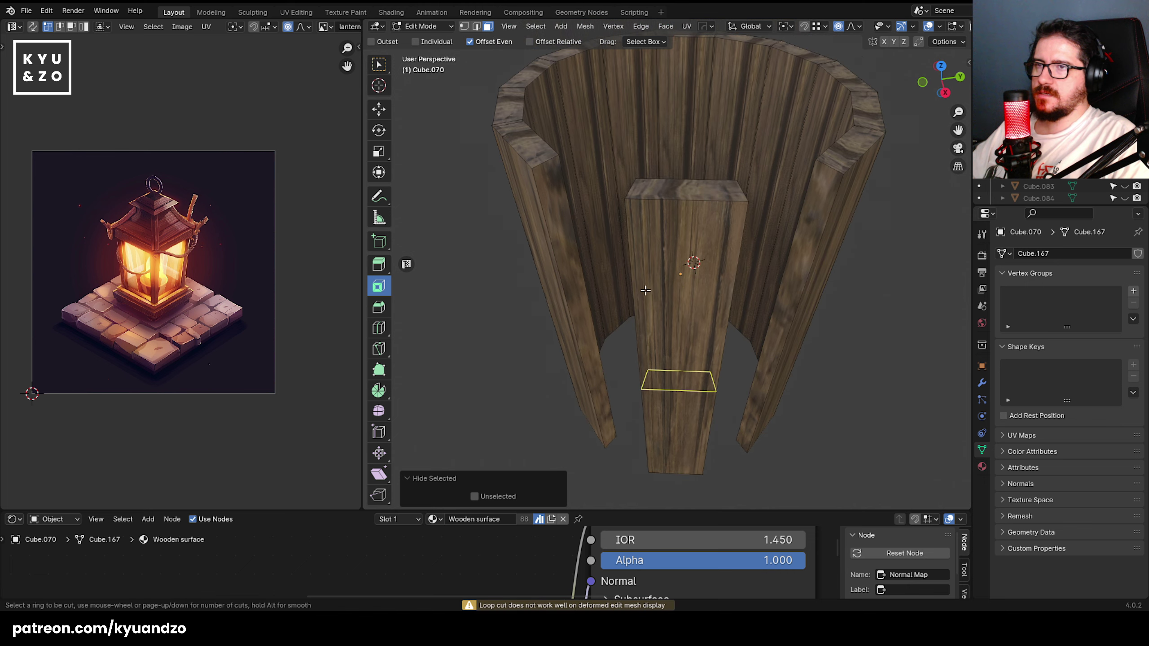
scroll(639, 285, up, 2)
scroll(639, 285, up, 1)
click(639, 285)
right_click(639, 285)
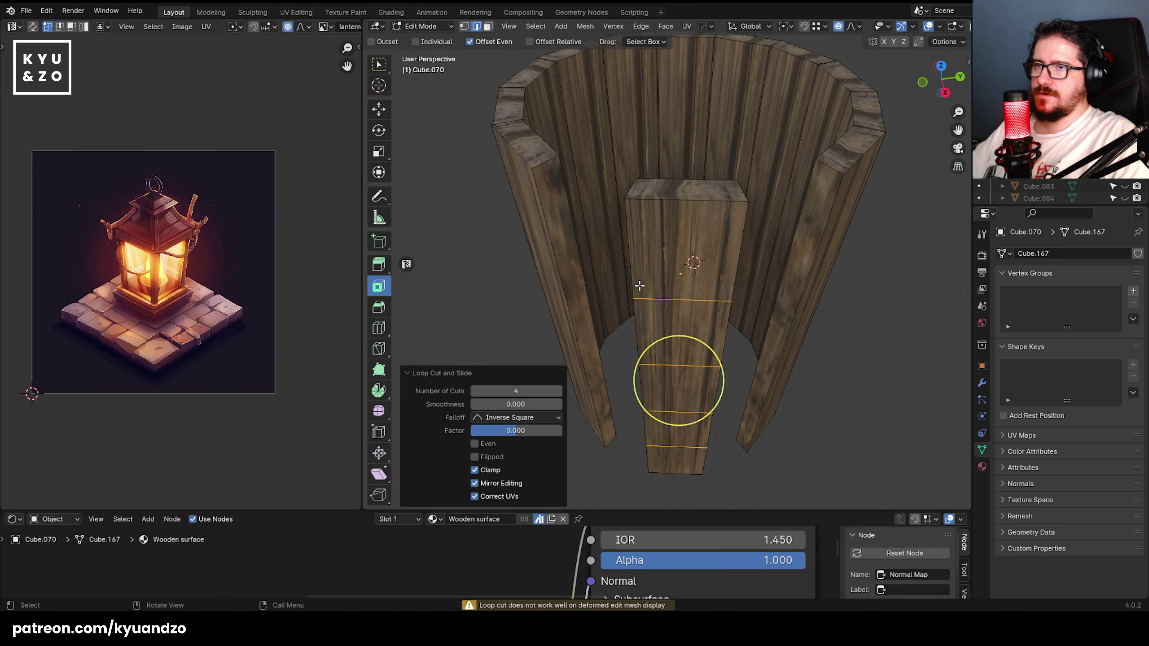
- Add 4 centred loop cuts across the board at one edge of the gap
shift+middle_drag(639, 286, 763, 298)
key(ctrl+r)
middle_drag(659, 267, 579, 252)
scroll(702, 265, up, 1)
scroll(702, 265, up, 2)
click(702, 265)
right_click(702, 265)
- Add 5 centred loop cuts across the board at the opposite edge of the gap
key(ctrl+r)
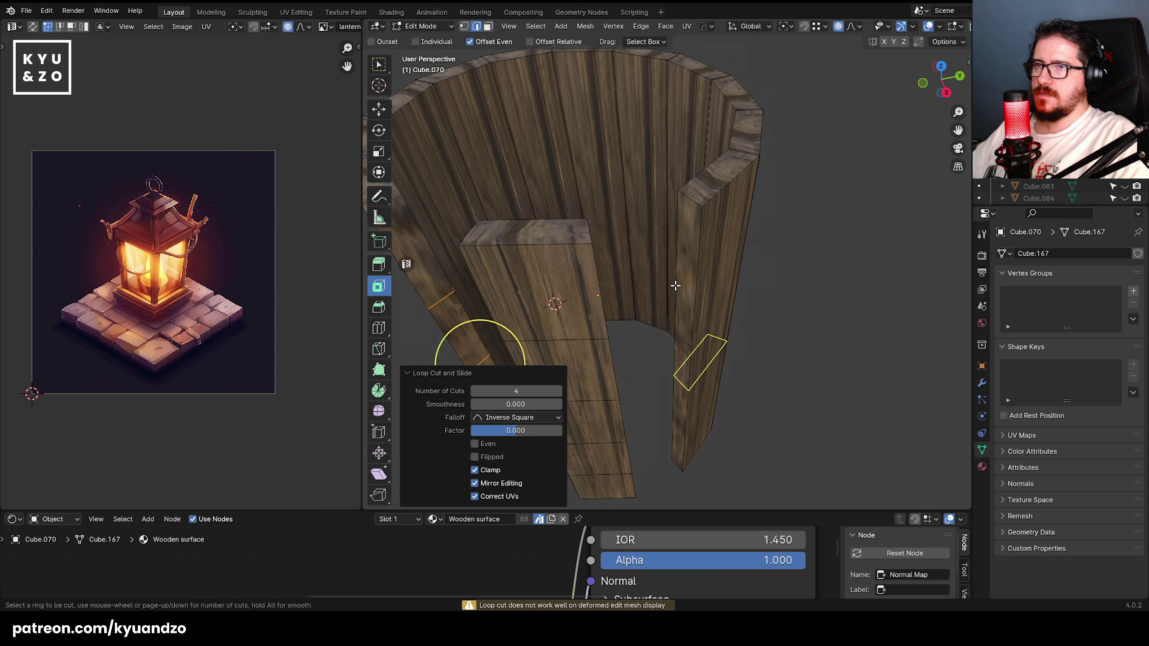
scroll(676, 289, up, 5)
scroll(677, 289, down, 1)
click(677, 289)
click(676, 289)
- Add 5 centred loop cuts across an uncut board on the bucket's outer side
middle_drag(677, 289, 735, 245)
key(ctrl+r)
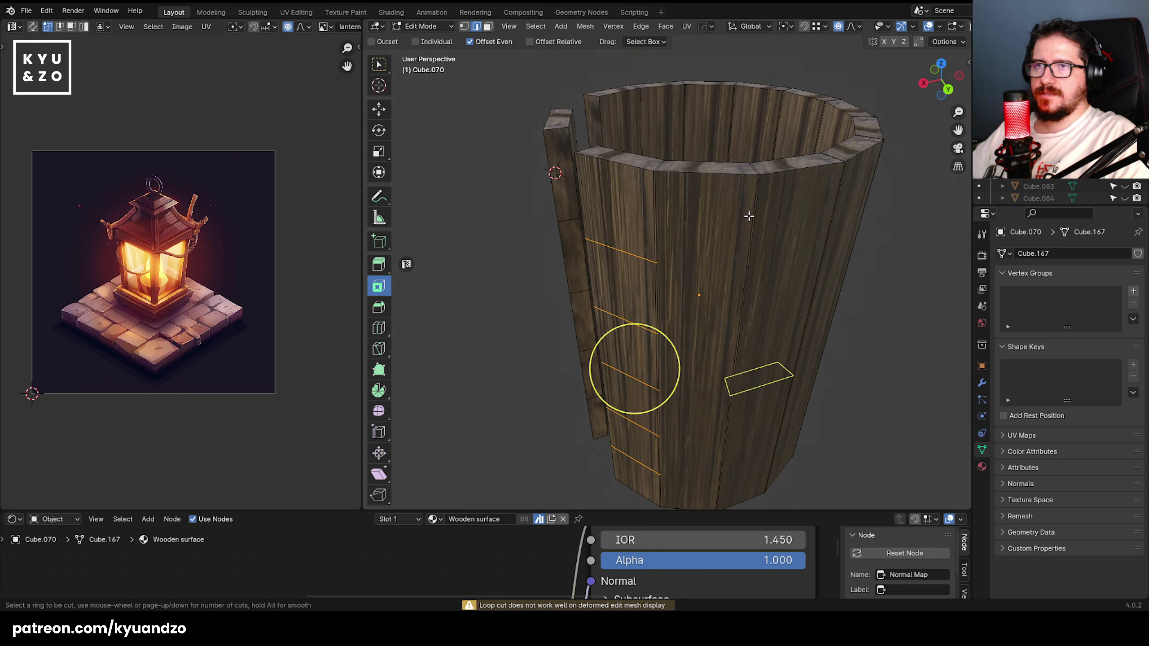
scroll(745, 216, up, 4)
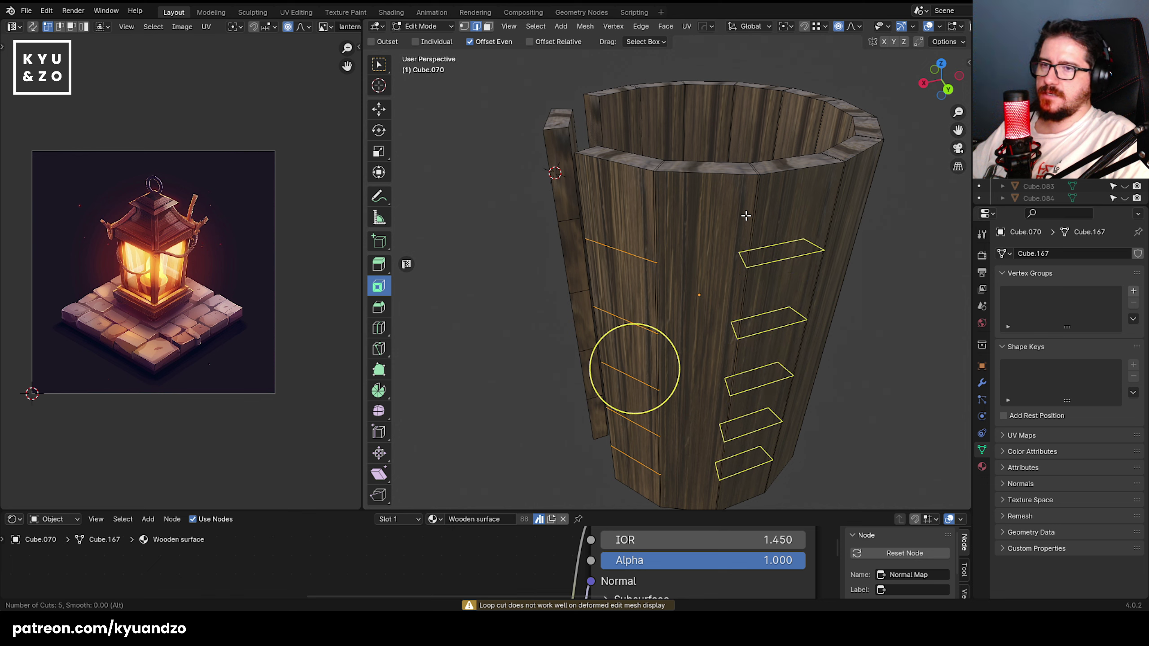
click(746, 216)
right_click(746, 216)
- Select the whole board that received the new cuts by growing the face selection, and hide it
shift+middle_drag(746, 215, 681, 240)
click(719, 221)
key(3)
click(714, 225)
key(ctrl+KP_Add)
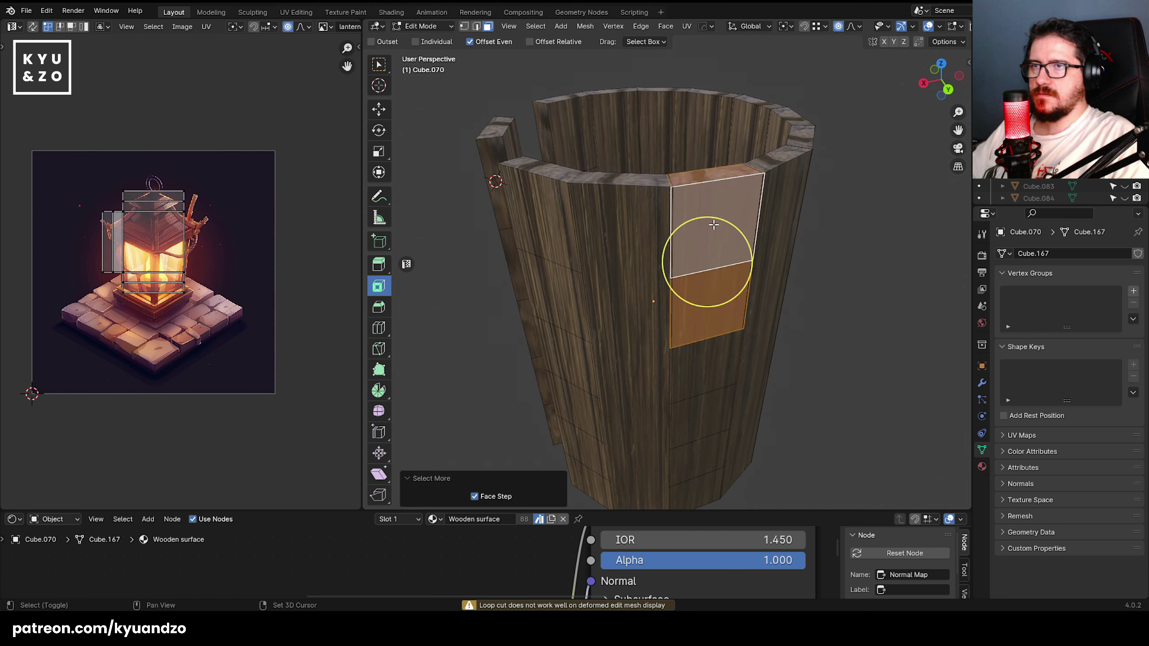
key(ctrl+KP_Add)
key(ctrl+KP_Add)
key(ctrl+KP_Add)
key(ctrl+KP_Add)
key(ctrl+KP_Add)
key(h)
- Add centred loop cuts across the uncut board bordering the gap left by the hidden board
click(647, 252)
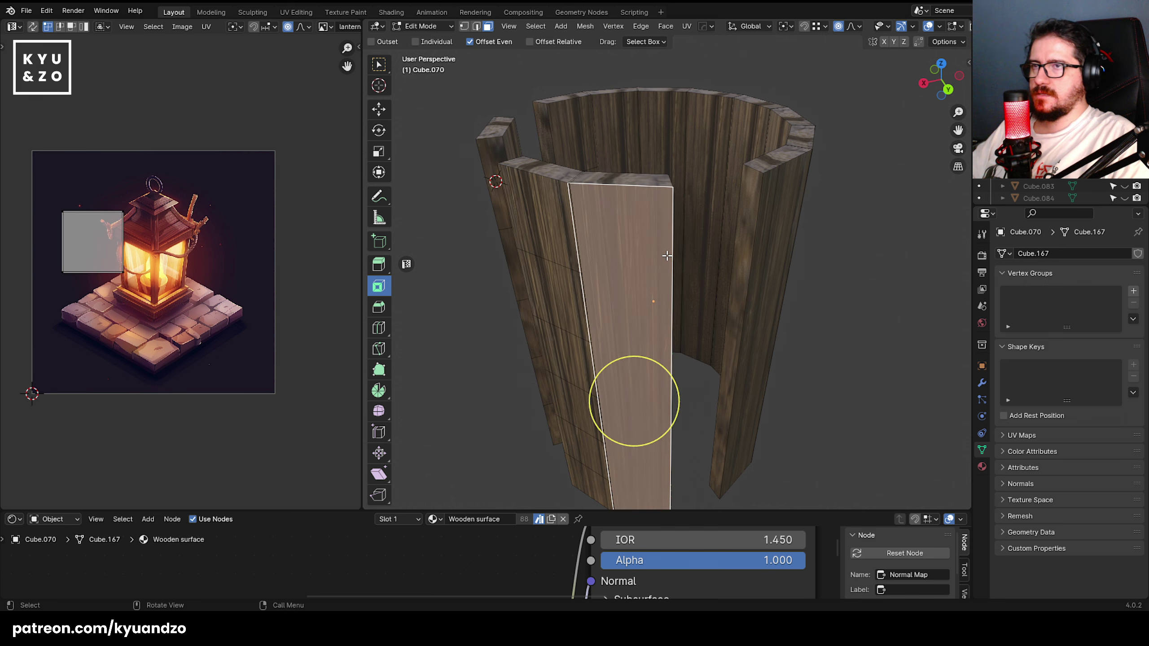
key(ctrl+r)
click(667, 259)
right_click(668, 258)
- Select and hide the next whole board, and add 5 centred loop cuts across the uncut board this exposes
middle_drag(667, 258, 693, 213)
key(2)
middle_drag(683, 255, 632, 274)
key(3)
click(787, 277)
key(ctrl+KP_Add)
key(ctrl+KP_Add)
key(h)
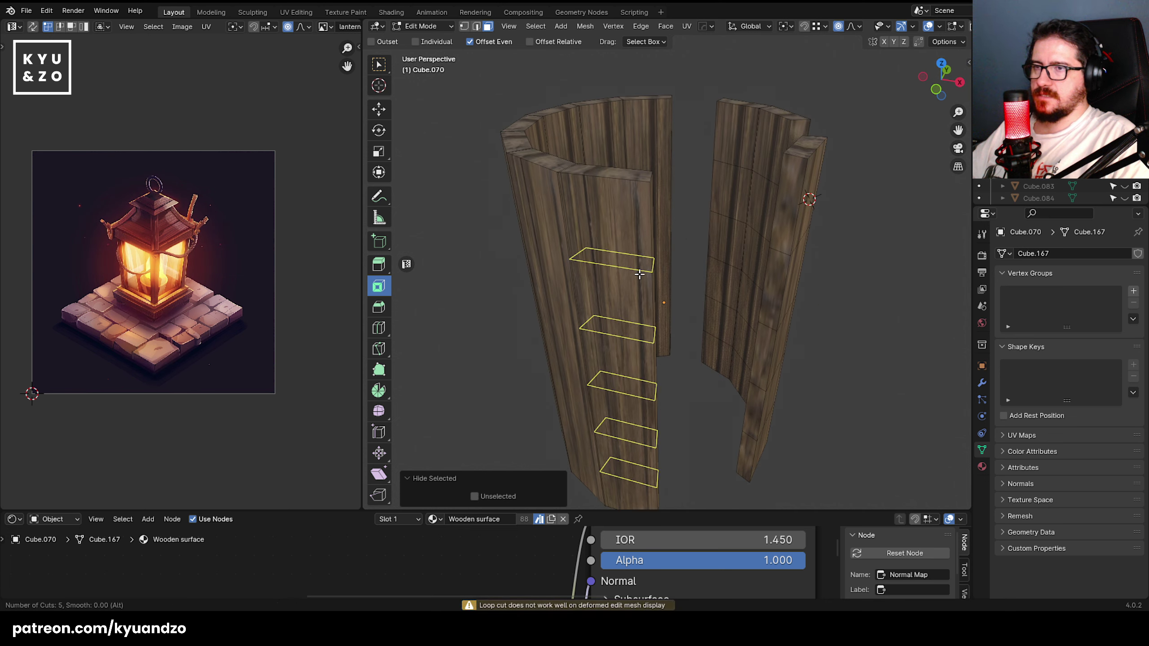
click(640, 274)
right_click(639, 267)
- Hide another whole board further around the bucket and add 4 centred loop cuts across the board beside the gap
mouse_move(640, 251)
shift+middle_down()
mouse_move(680, 242)
mouse_move(648, 245)
shift+middle_up()
key(3)
click(677, 223)
key(ctrl+KP_Add)
key(ctrl+KP_Add)
key(ctrl+KP_Add)
key(h)
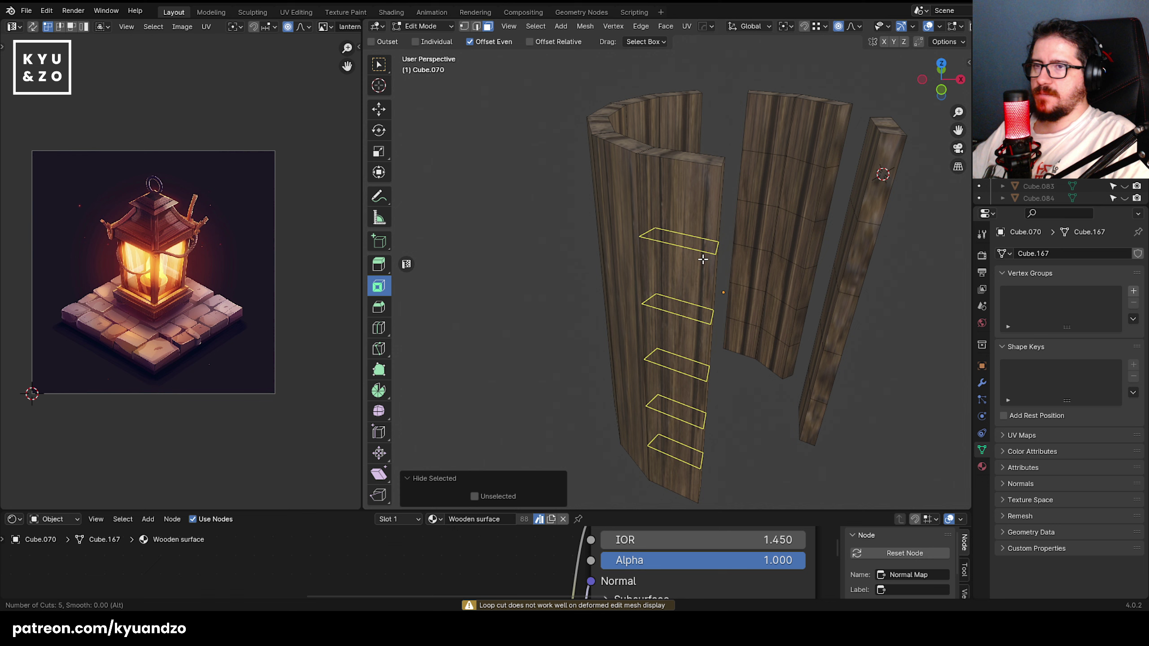
scroll(702, 260, down, 1)
click(703, 260)
right_click(704, 260)
- Select the whole board that was just given 4 cuts and hide it
middle_drag(690, 237, 767, 222)
key(3)
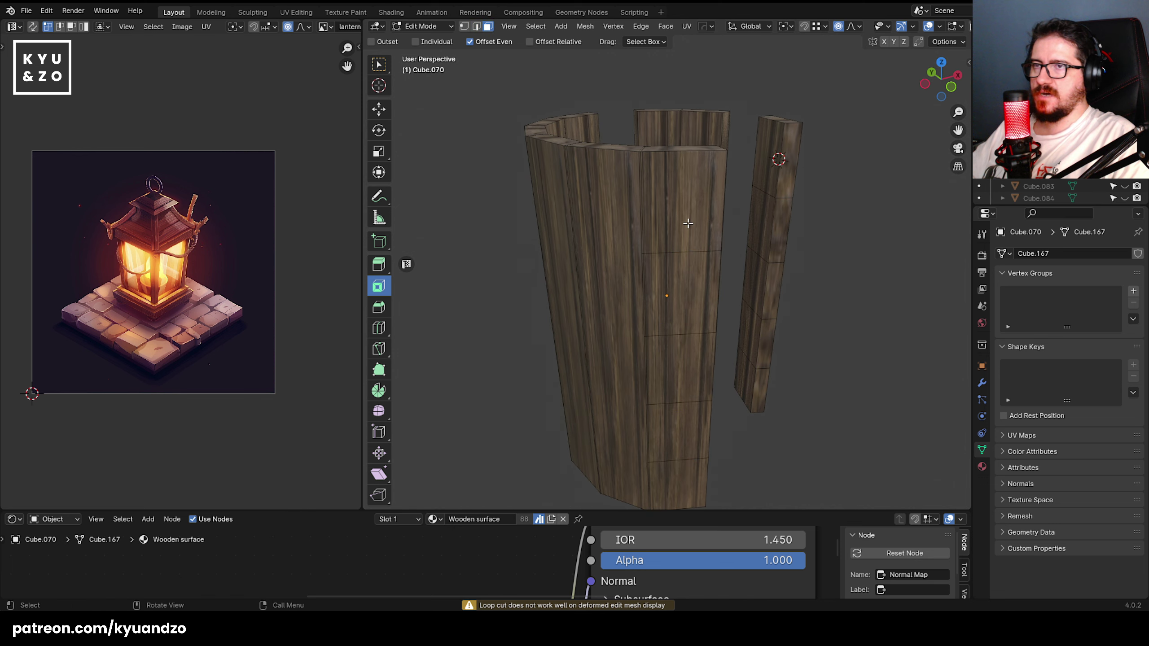
click(688, 224)
key(ctrl+KP_Add)
key(ctrl+KP_Add)
key(ctrl+KP_Add)
key(ctrl+KP_Add)
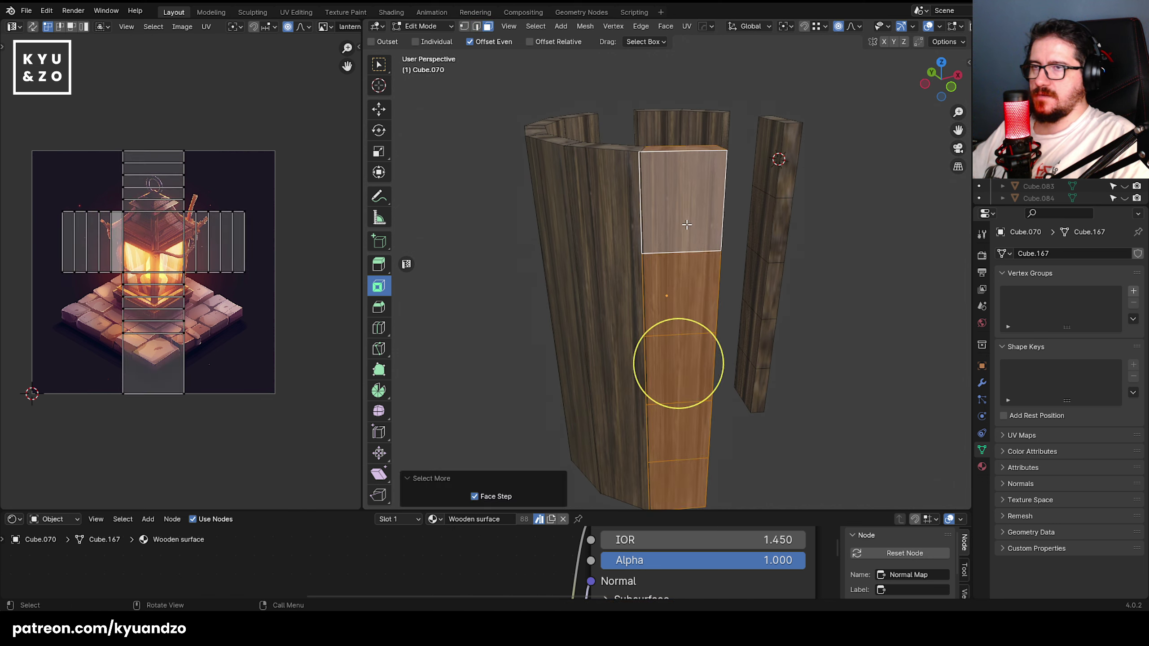
key(h)
- Reveal all hidden boards of the bucket and clear the selection
key(Tab)
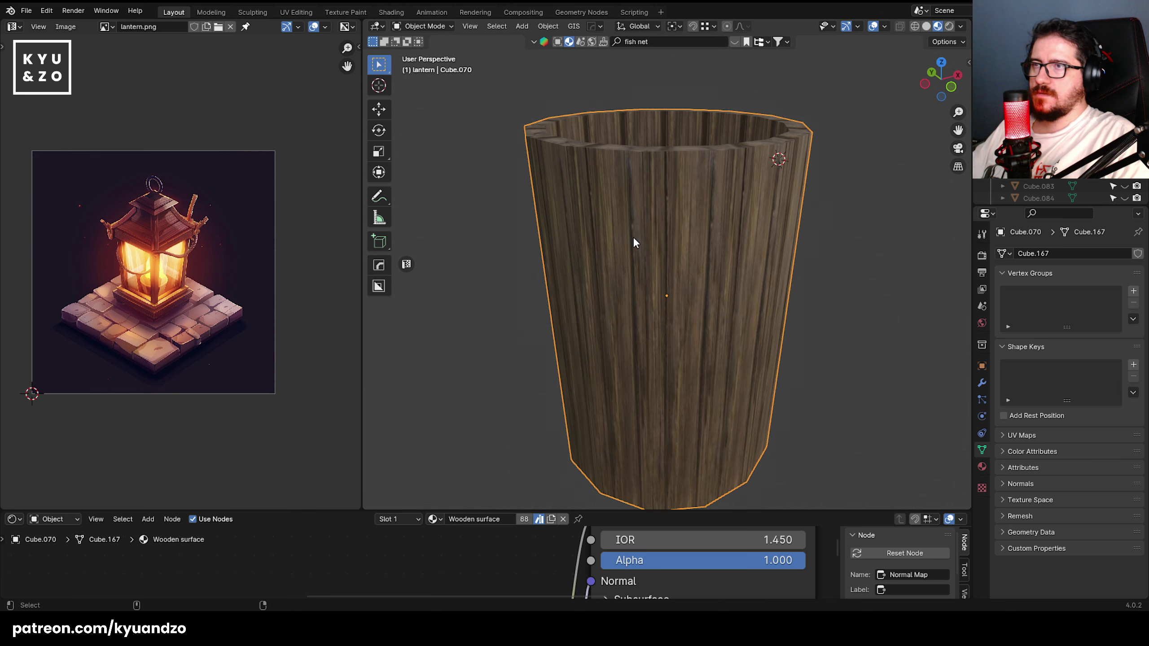
middle_drag(652, 230, 608, 237)
key(Tab)
key(a)
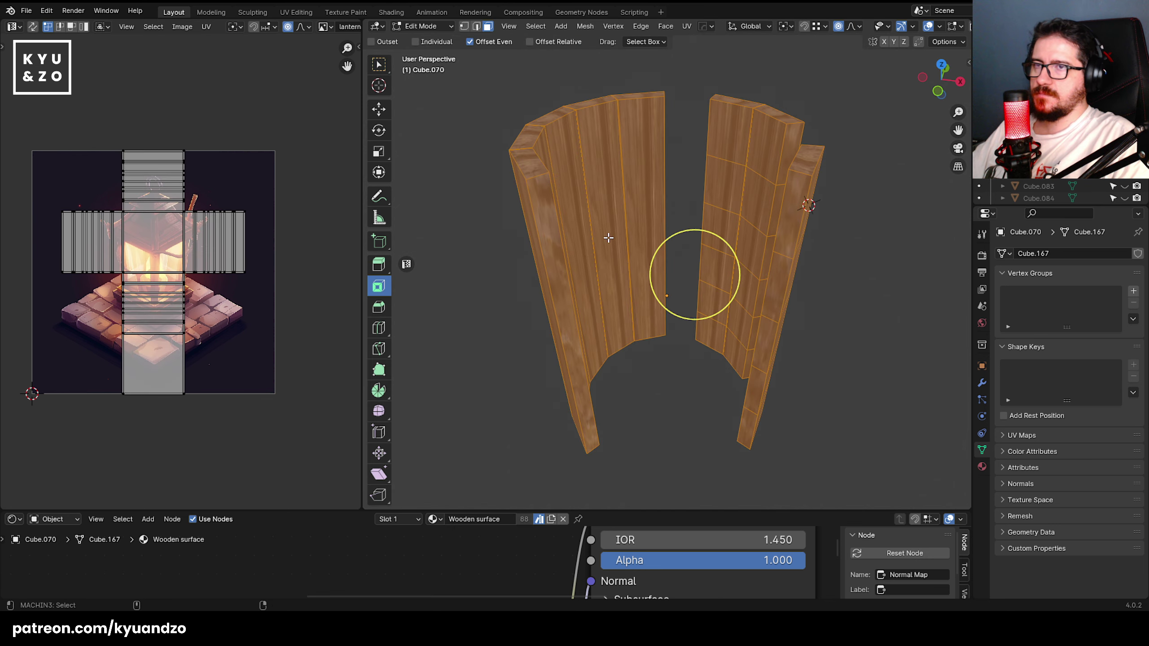
key(alt+h)
click(510, 274)
- Select and hide one already cut board, and add centred loop cuts across the neighbouring board this exposes
mouse_move(673, 265)
middle_down()
mouse_move(614, 225)
mouse_move(656, 270)
middle_up()
click(599, 280)
key(ctrl+KP_Add)
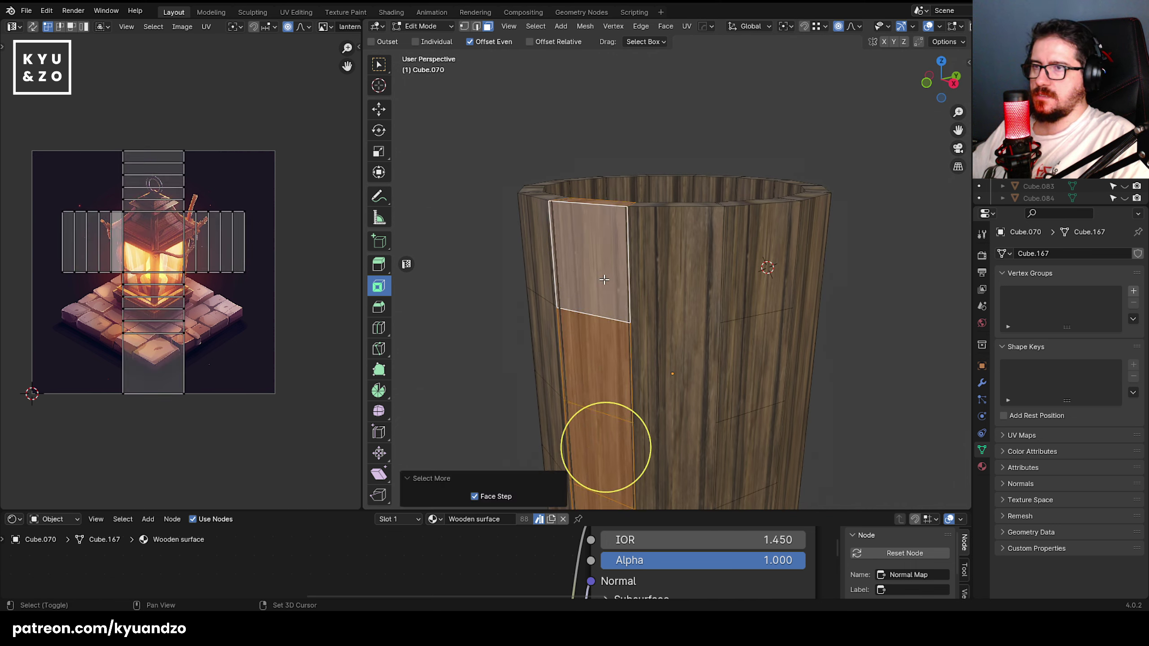
key(h)
scroll(631, 323, down, 1)
click(631, 323)
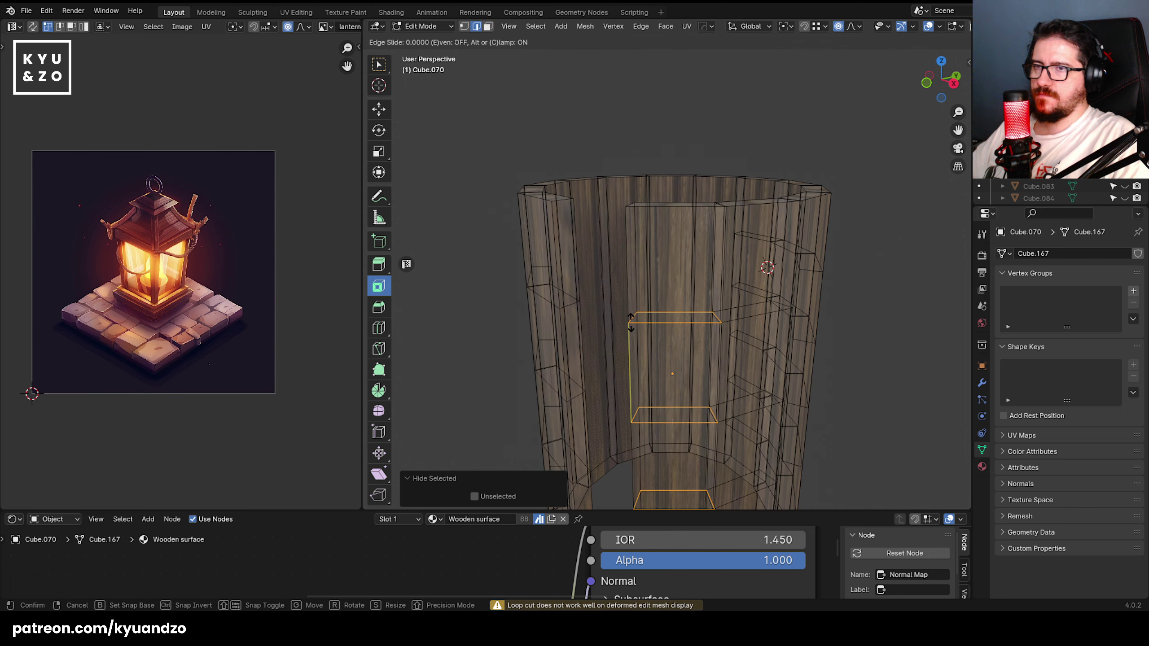
right_click(631, 323)
- Reveal the hidden board again and clear the selection
click(578, 301)
scroll(578, 301, down, 3)
key(alt+h)
click(486, 257)
- Circle-select the faces of another board, hide it, and add 5 centred loop cuts across the board beside the gap
middle_drag(599, 198, 545, 201)
shift+middle_drag(666, 314, 653, 297)
key(3)
key(c)
drag(653, 297, 651, 434)
key(Escape)
key(h)
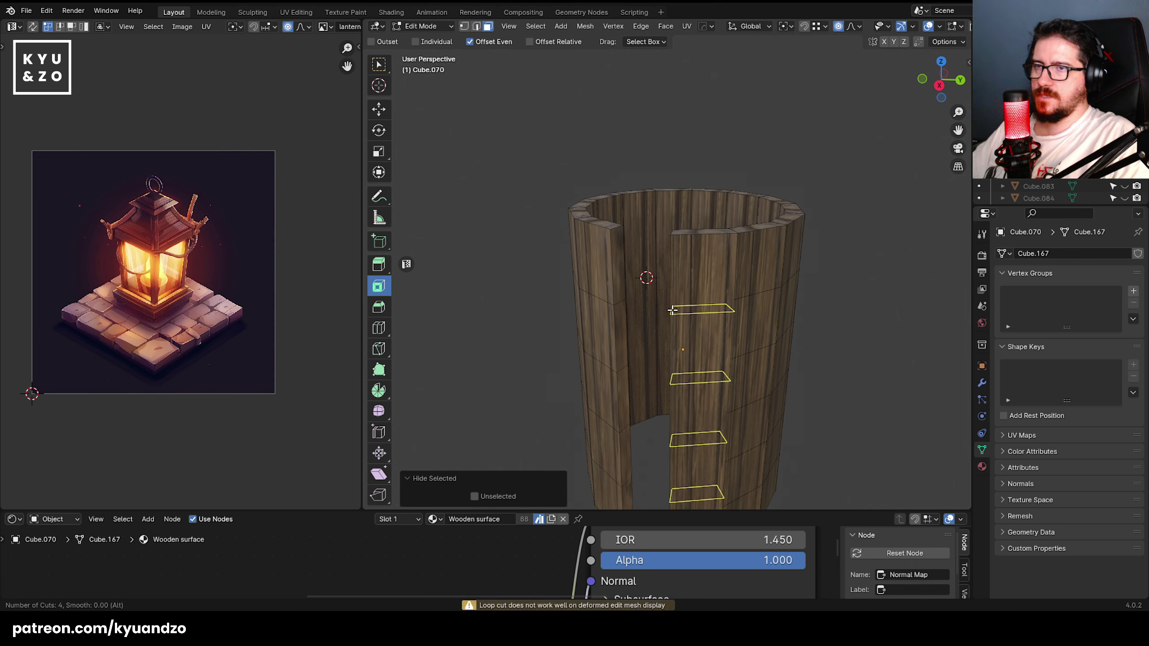
click(672, 310)
right_click(671, 312)
shift+middle_drag(672, 309, 662, 267)
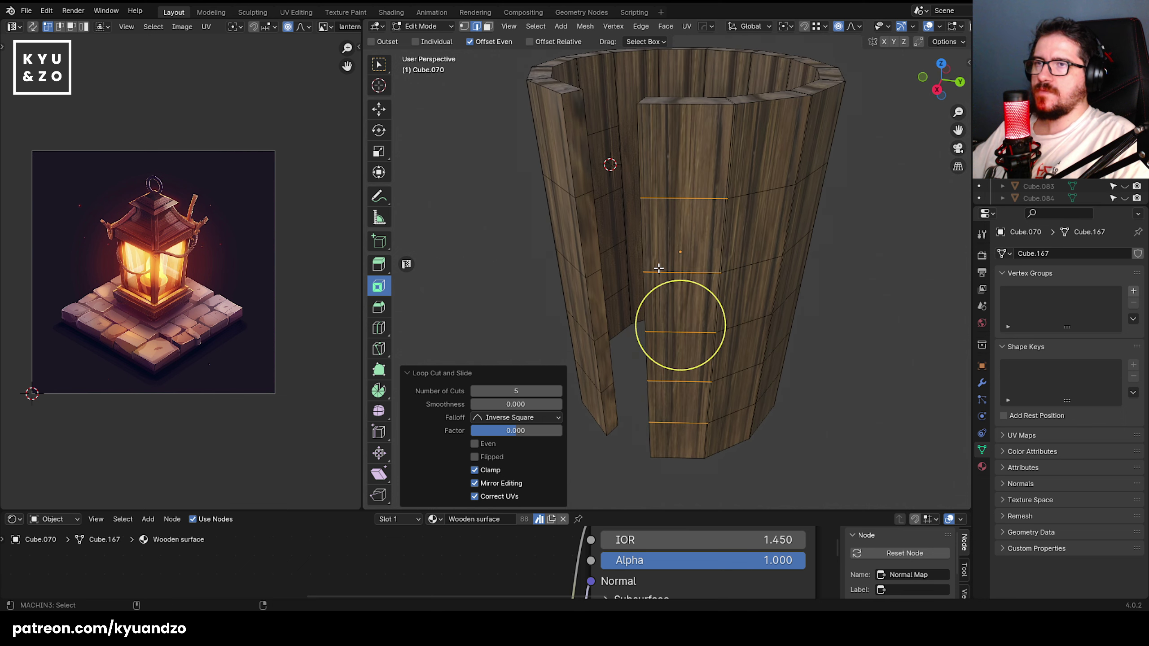
- Reveal all remaining hidden boards and return the complete bucket to Object Mode
key(alt+h)
key(Tab)
scroll(623, 223, down, 3)
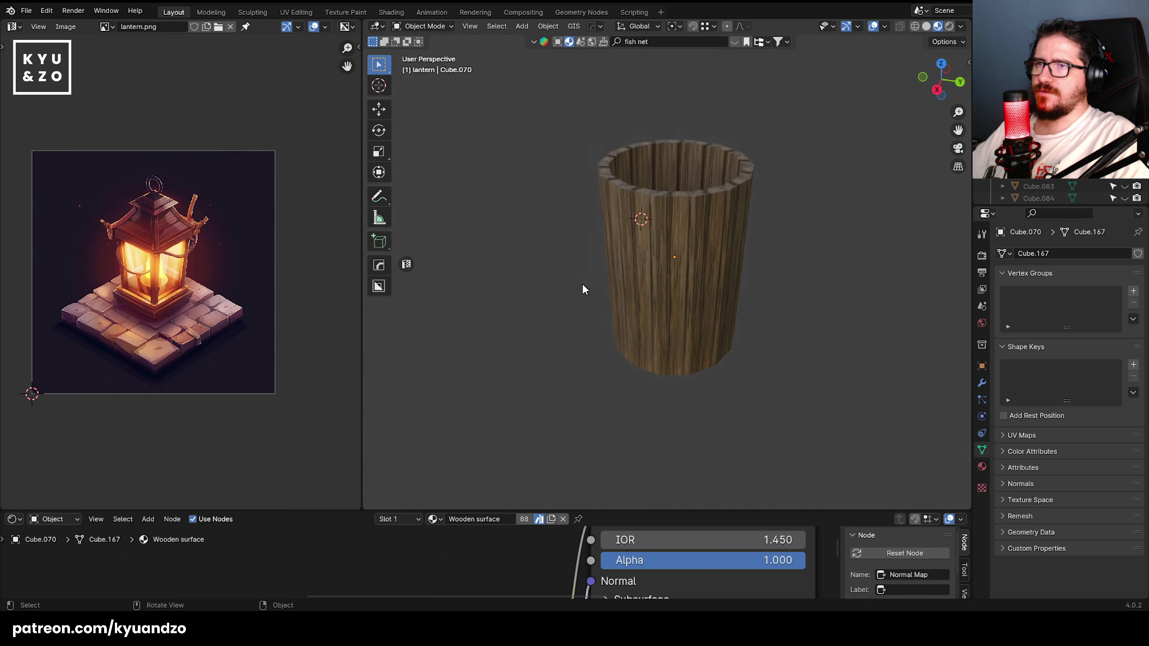
- Edge-slide the upper cuts where neighbouring boards do not match so they sit closer to one line
key(Tab)
scroll(602, 264, up, 4)
click(573, 203)
middle_drag(580, 210, 572, 202)
key(g)
key(g)
click(597, 216)
shift+middle_drag(592, 302, 598, 224)
click(665, 259)
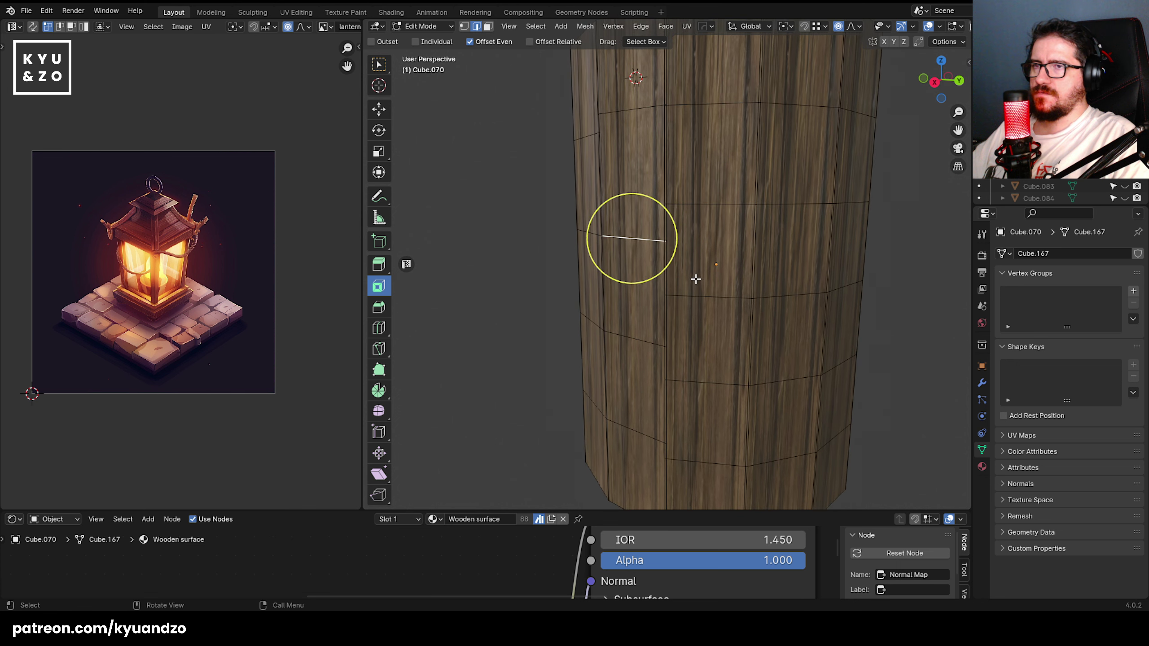
- Dissolve the lowest cut on the front board that has one cut more than its neighbour
scroll(695, 279, down, 5)
scroll(698, 295, up, 3)
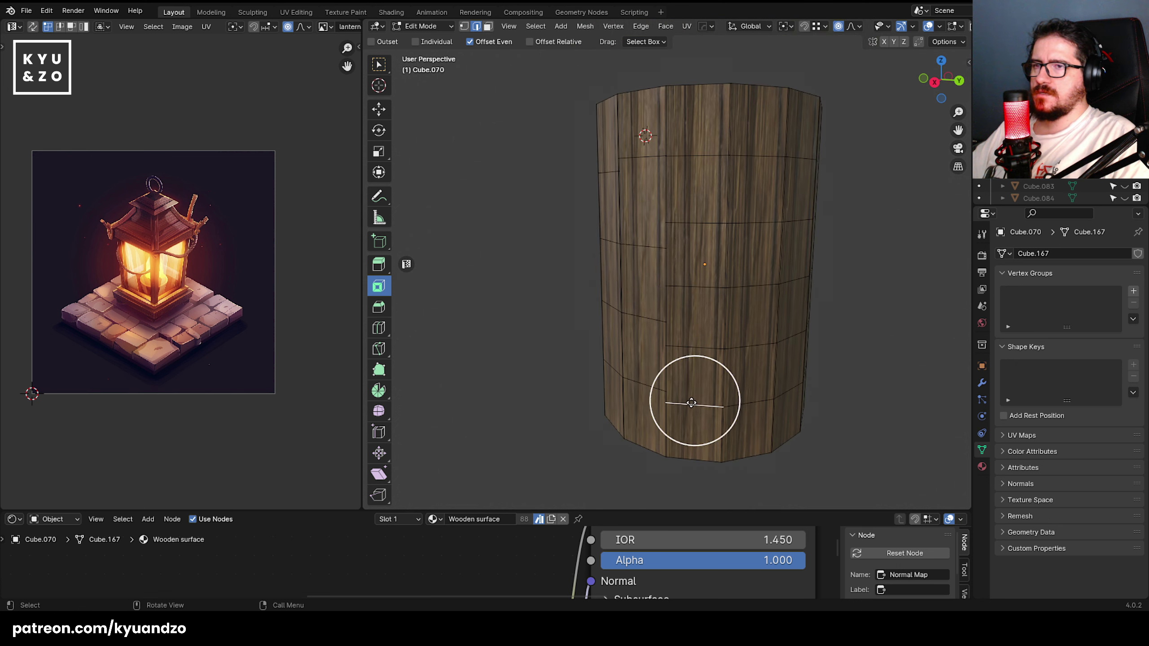
key(x)
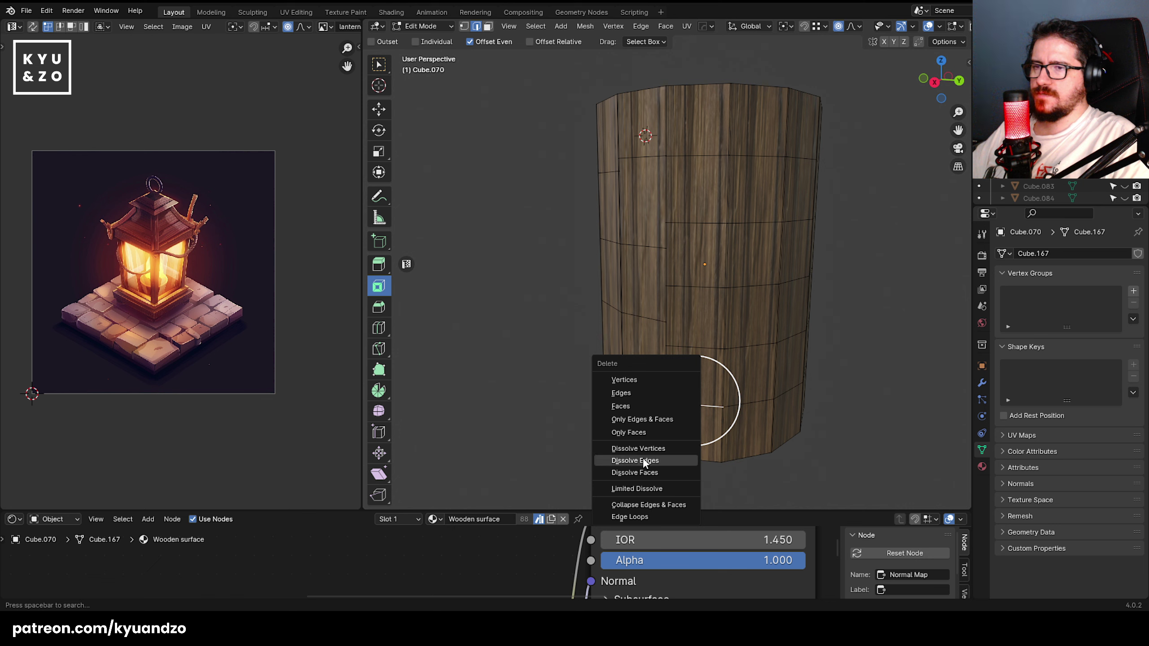
click(645, 462)
middle_drag(718, 285, 724, 285)
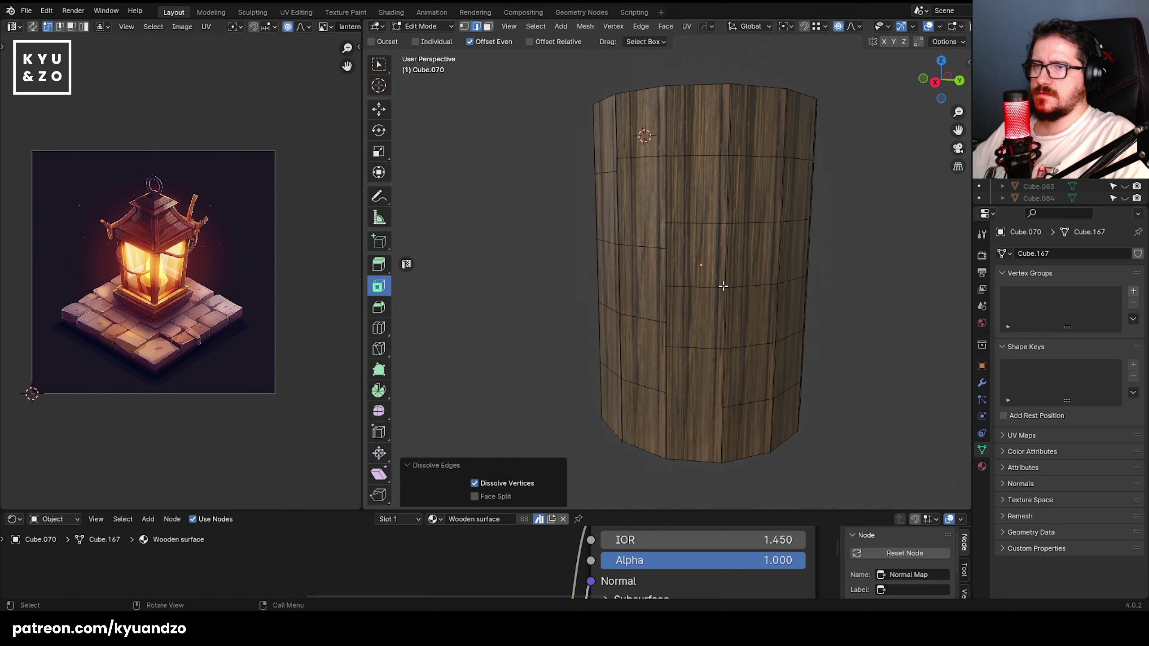
- Edge-slide the front board's remaining lower cuts down to line up with the cuts on the adjacent board
alt+click(688, 343)
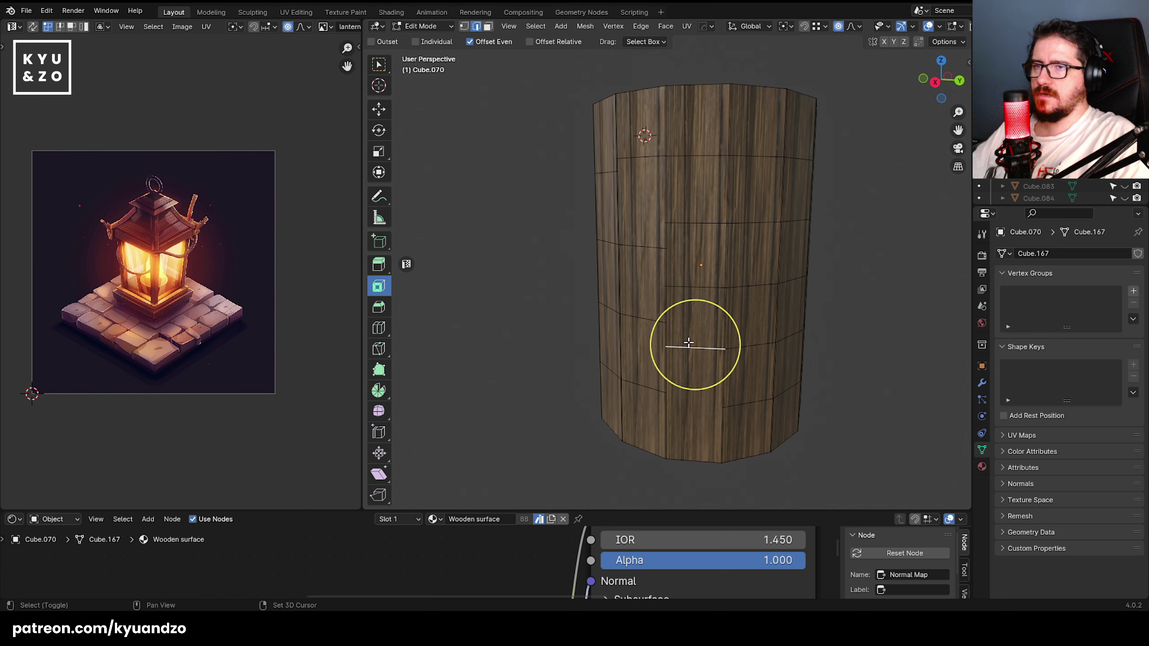
key(g)
key(g)
click(692, 391)
key(g)
key(g)
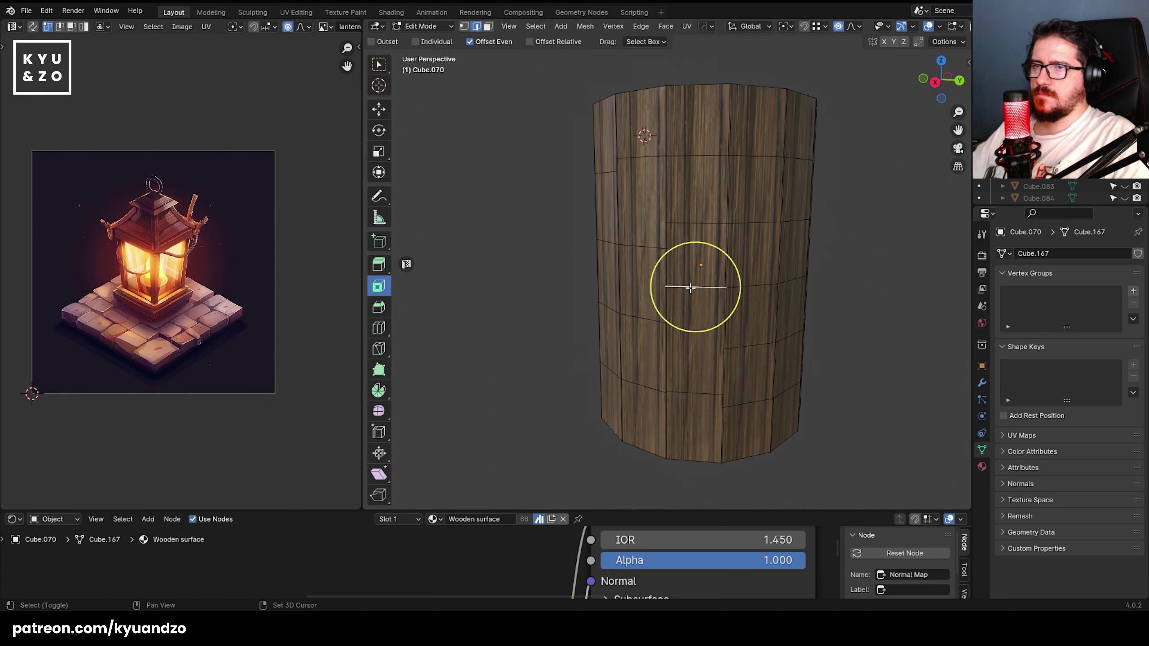
click(689, 317)
key(g)
key(g)
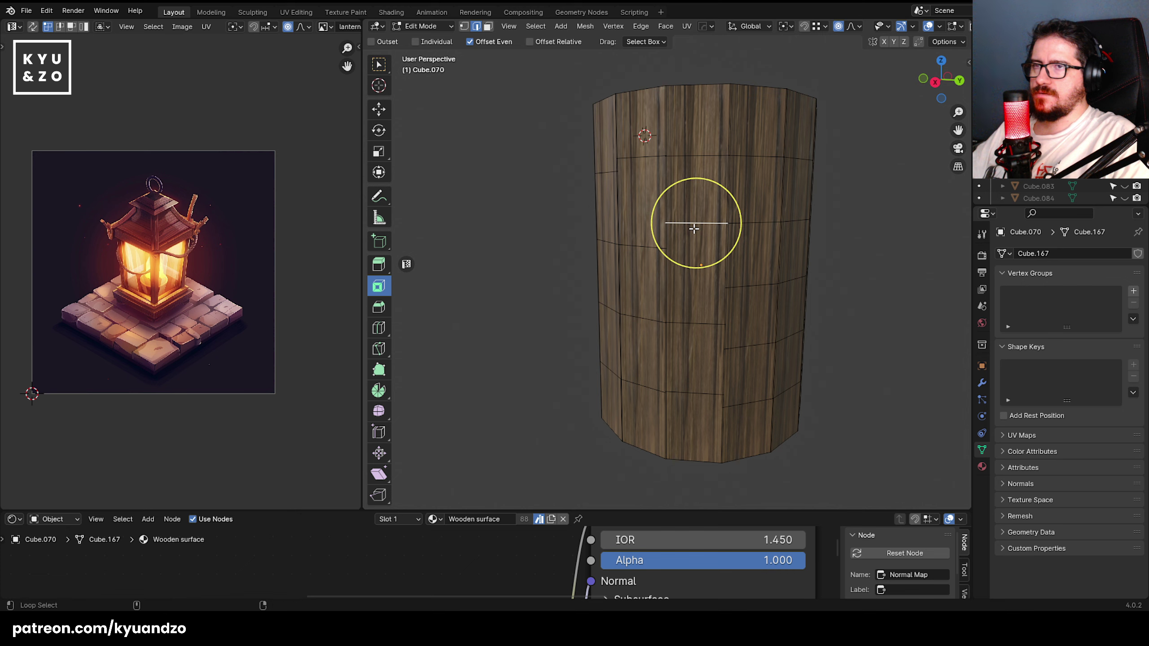
click(690, 228)
- Edge-slide the uppermost cuts of two neighbouring boards so they form one continuous line
middle_drag(689, 228, 685, 205)
key(KP_Decimal)
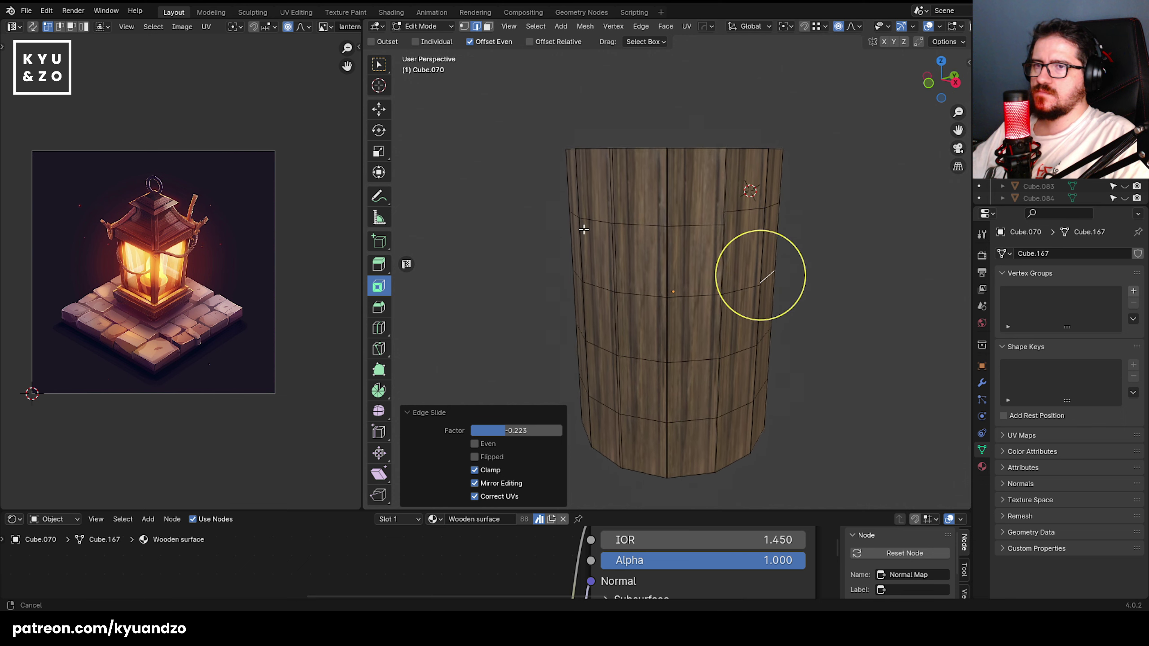
key(g)
key(g)
click(698, 208)
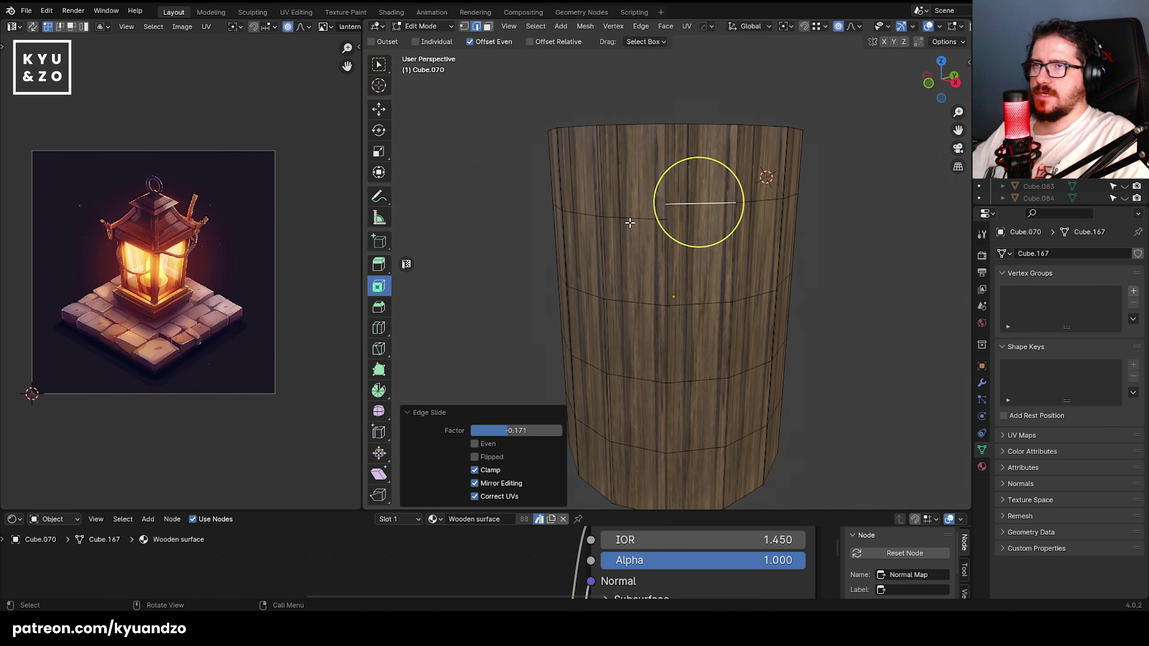
click(628, 216)
key(g)
key(g)
click(630, 213)
- Edge-slide the uppermost cuts on the following boards to continue that line, and return to Object Mode
middle_drag(629, 214, 561, 197)
click(627, 221)
key(g)
key(g)
click(629, 205)
key(g)
key(g)
click(620, 208)
middle_drag(558, 274, 621, 321)
key(Tab)
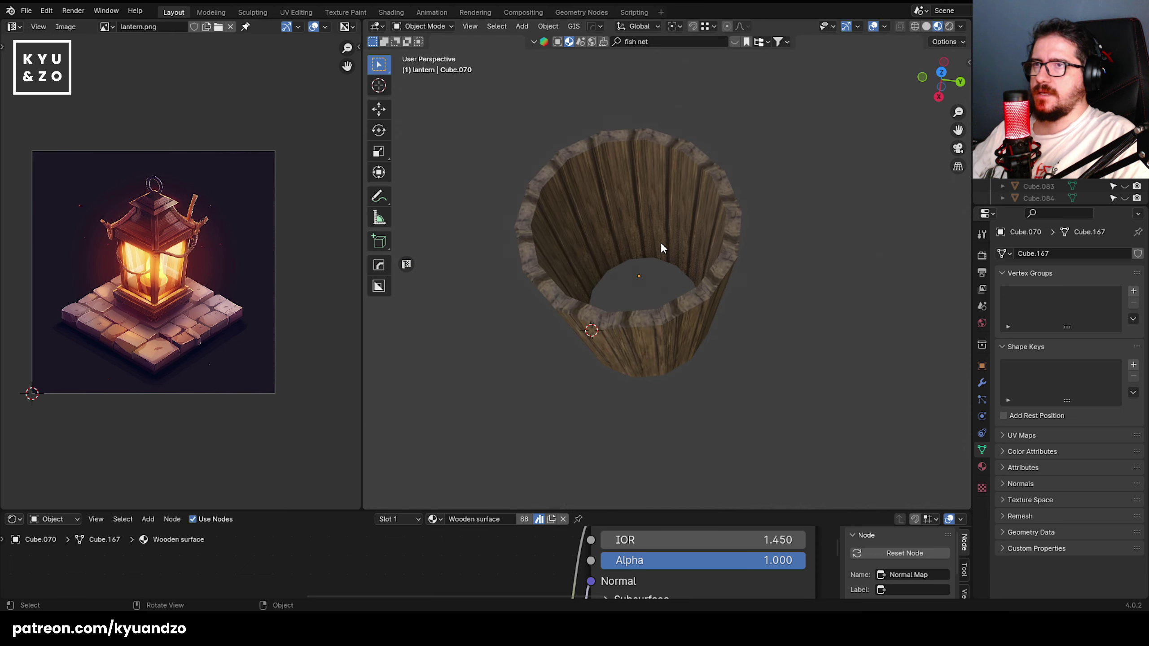
- Leave the isolated view, hide the ocean plane, and select the bucket again
key(KP_Divide)
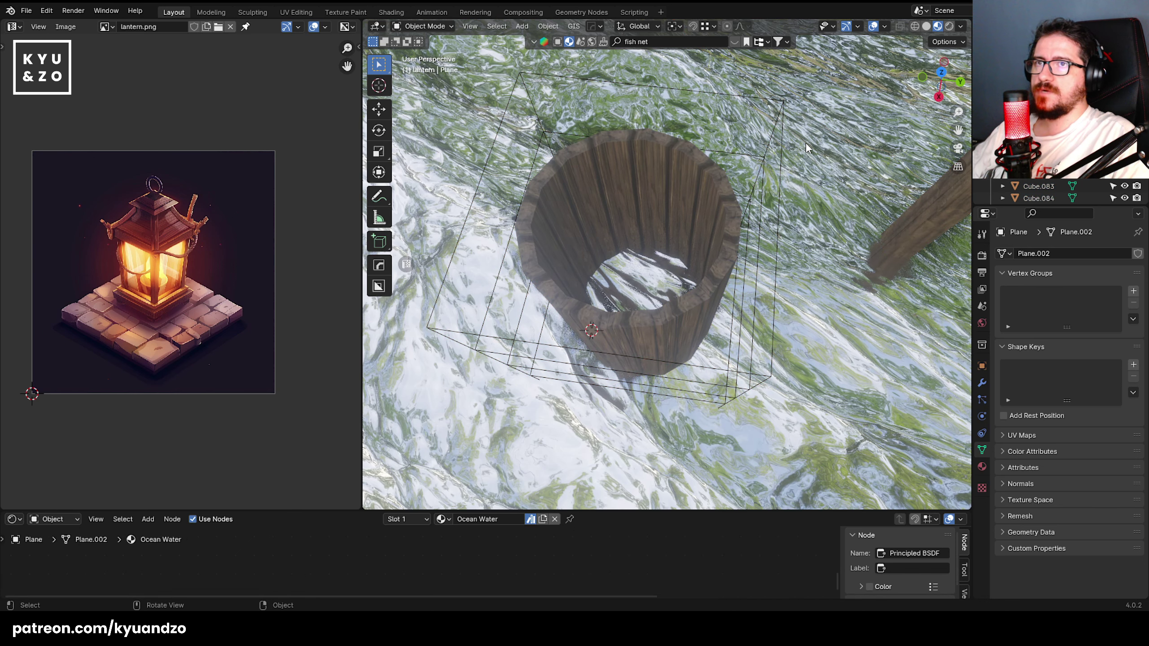
key(h)
click(621, 196)
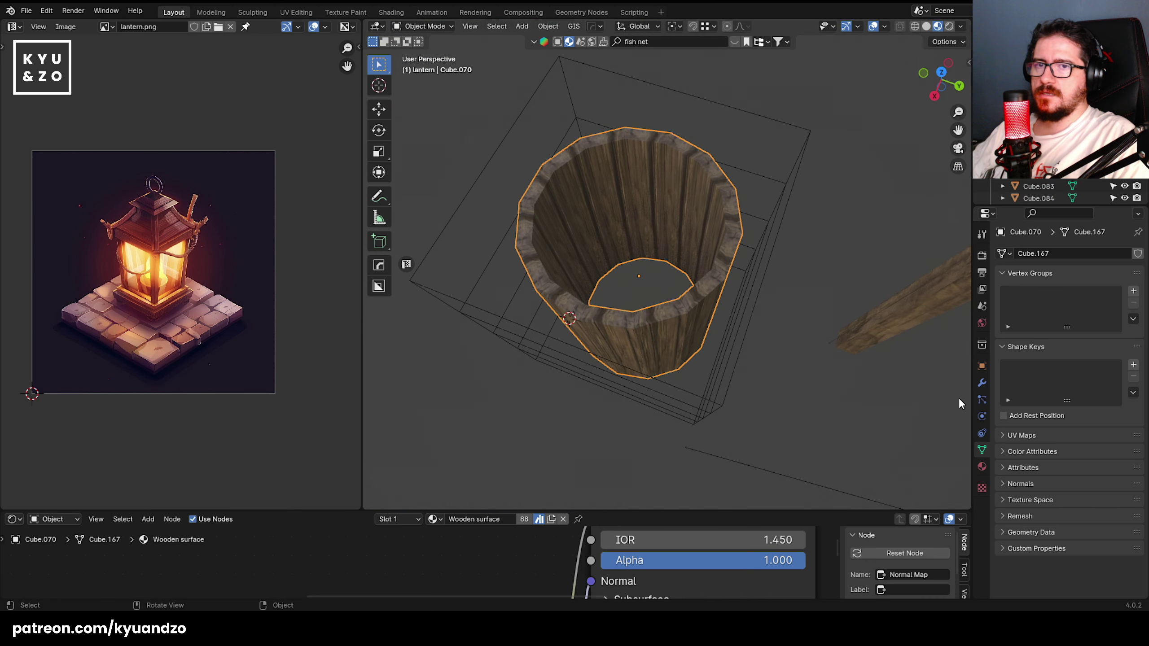
- Clear the existing modifier from the bucket and add a Mirror modifier
click(981, 384)
click(1124, 276)
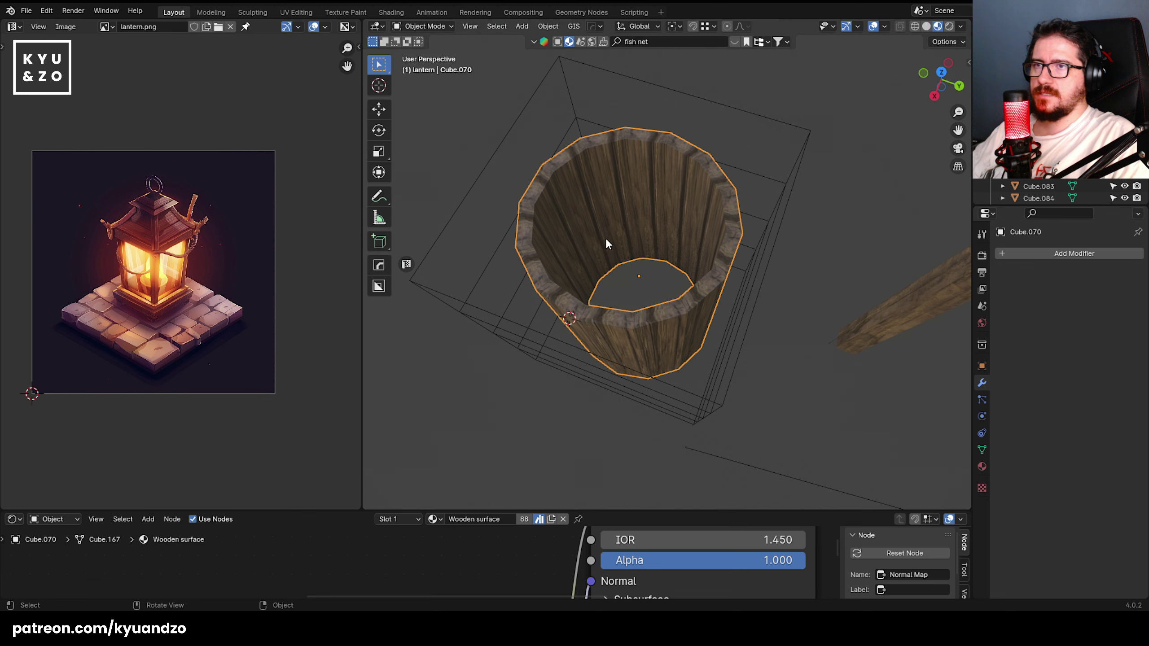
click(1008, 253)
mouse_move(1000, 241)
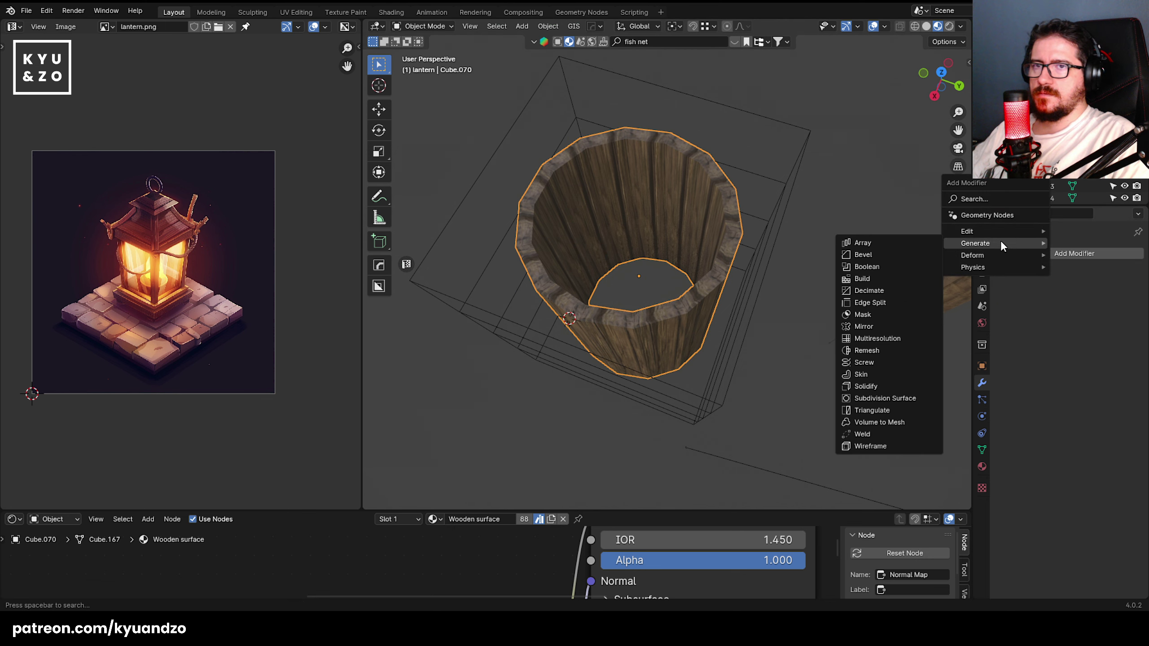
click(888, 322)
- Set the Mirror modifier to the X axis with Bisect on X and Clipping enabled
middle_drag(796, 264, 690, 212)
click(1066, 291)
click(1068, 291)
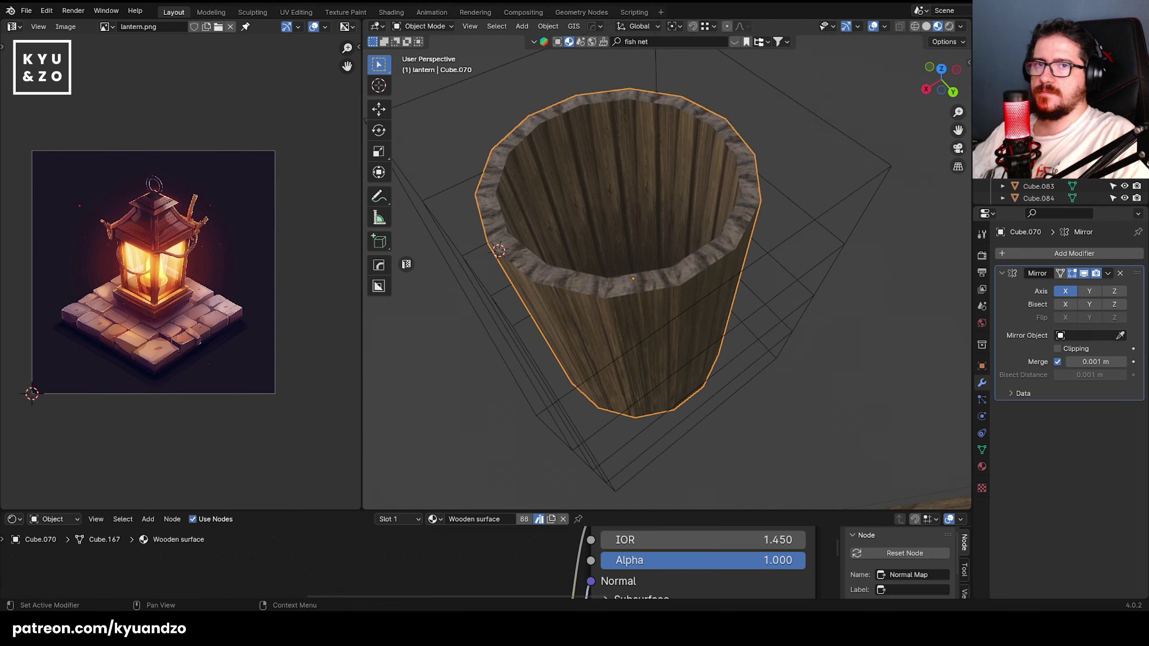
click(1074, 303)
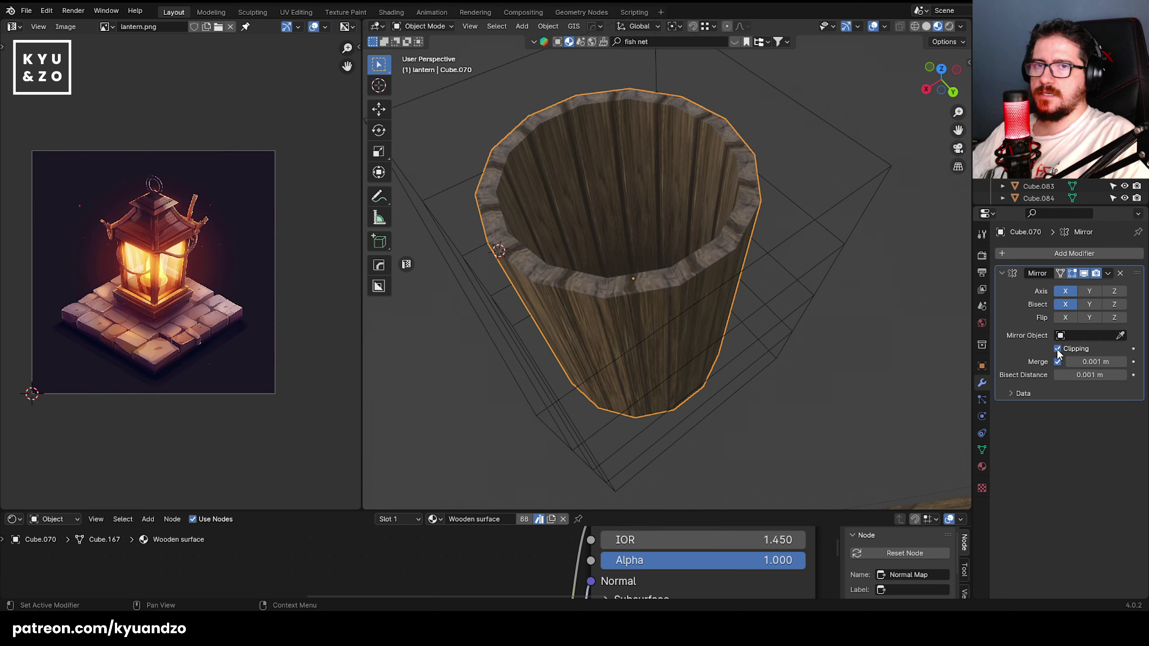
- Apply the Mirror modifier, and select the bucket's whole mesh in Edit Mode to check its topology
middle_drag(700, 250, 711, 286)
scroll(711, 285, up, 2)
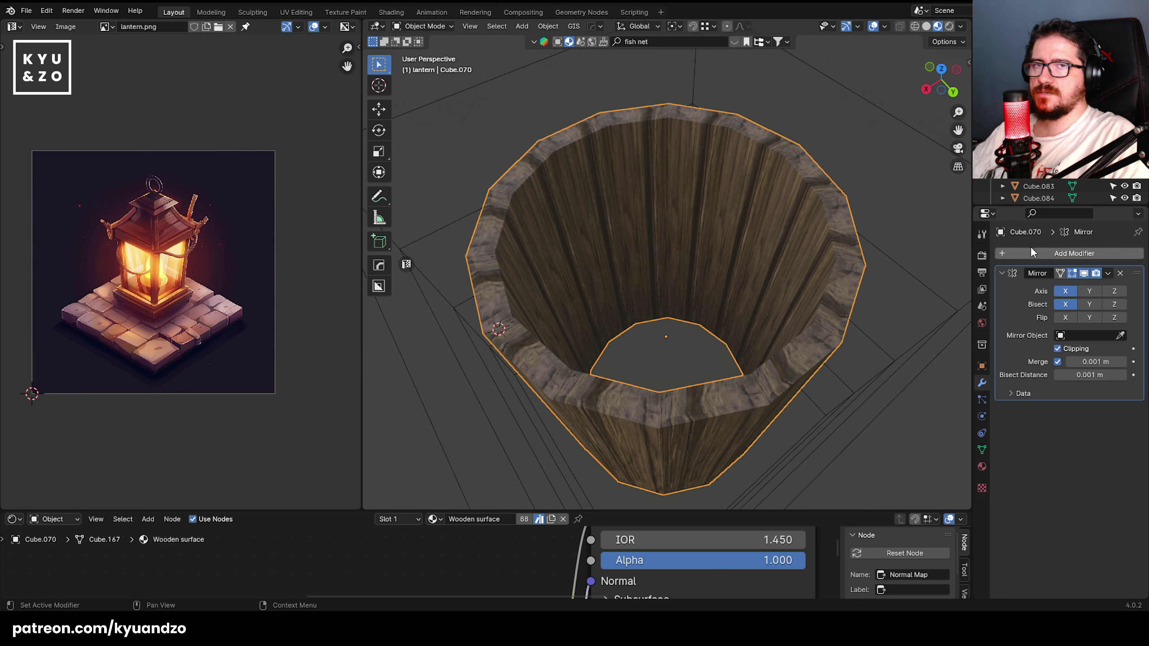
click(1051, 287)
key(Tab)
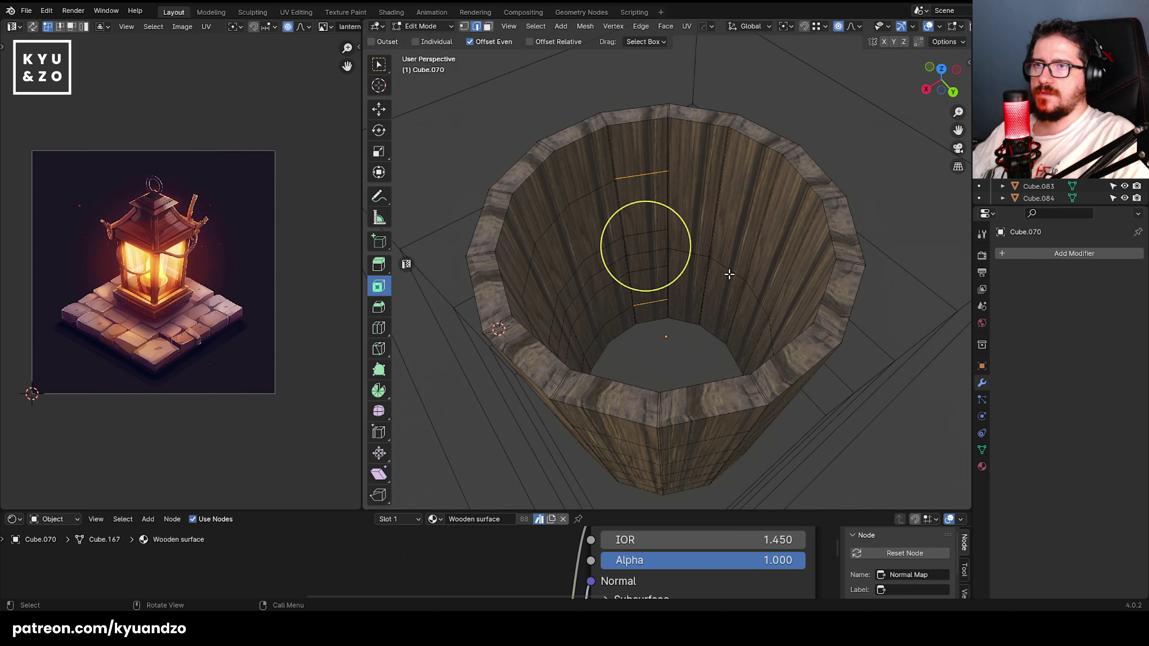
key(a)
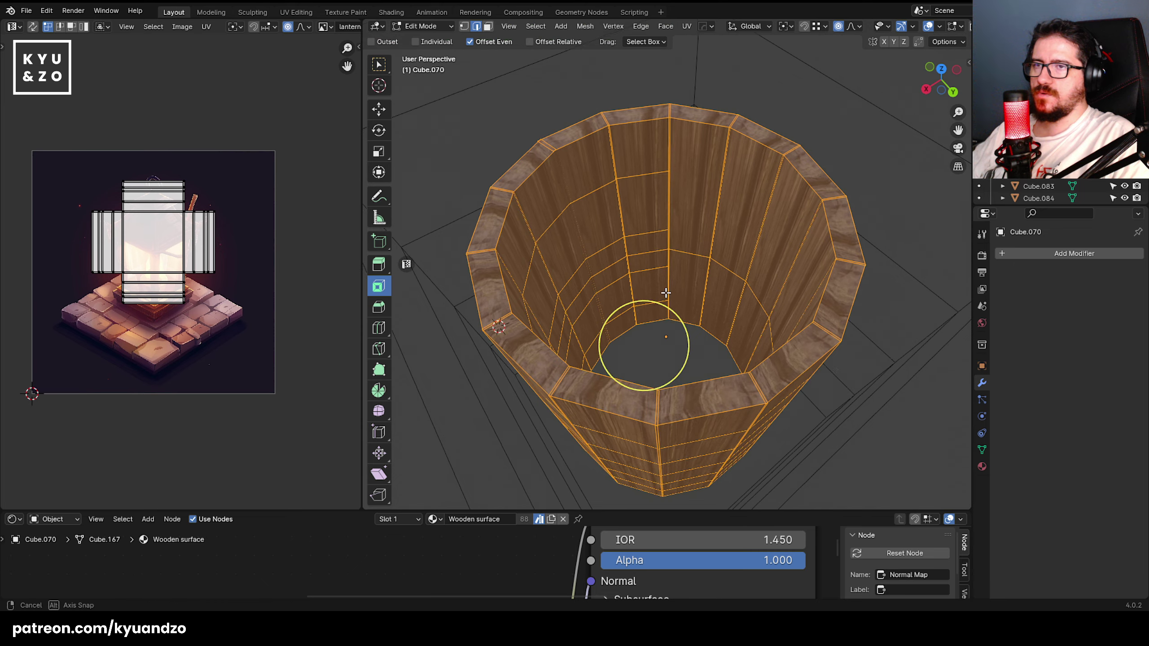
middle_drag(655, 246, 680, 249)
scroll(551, 219, down, 5)
key(Tab)
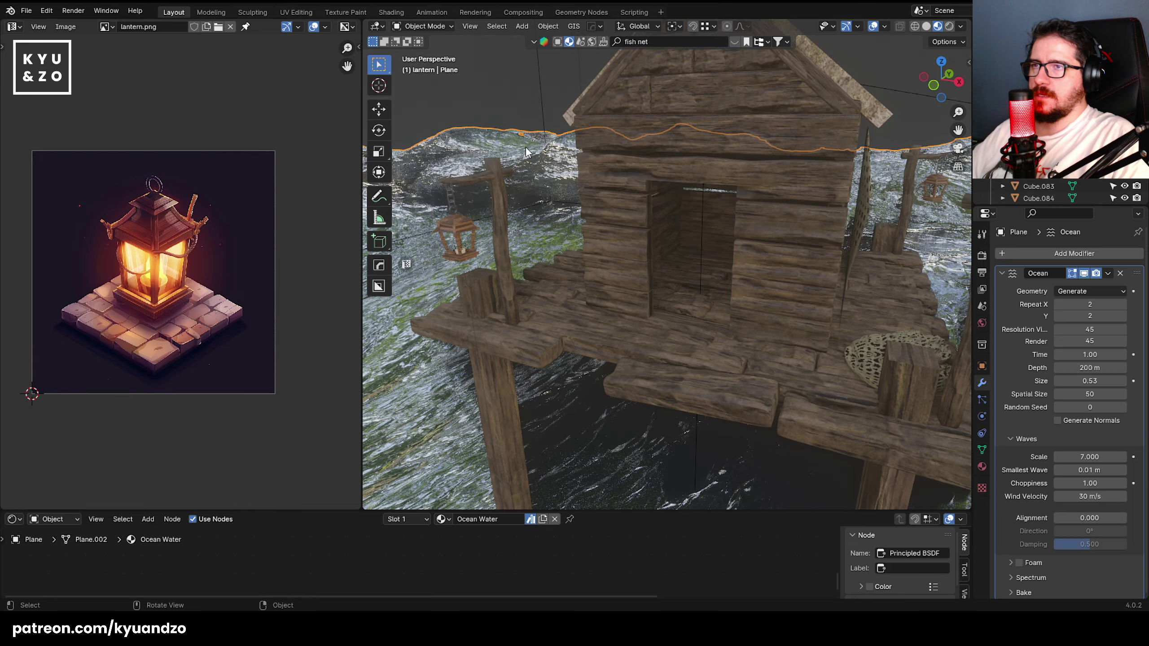
- Walk through the scene around the hut to examine the fish nets, hanging lanterns, deck boards and surrounding ocean in material preview
key(shift+grave)
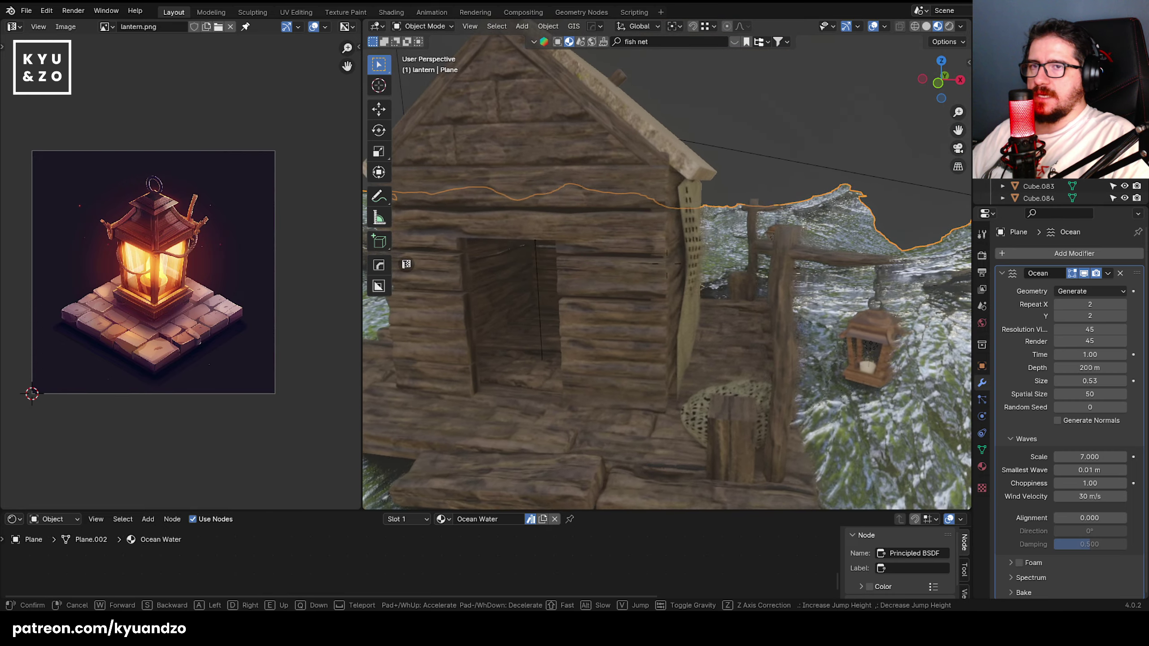
key(d)
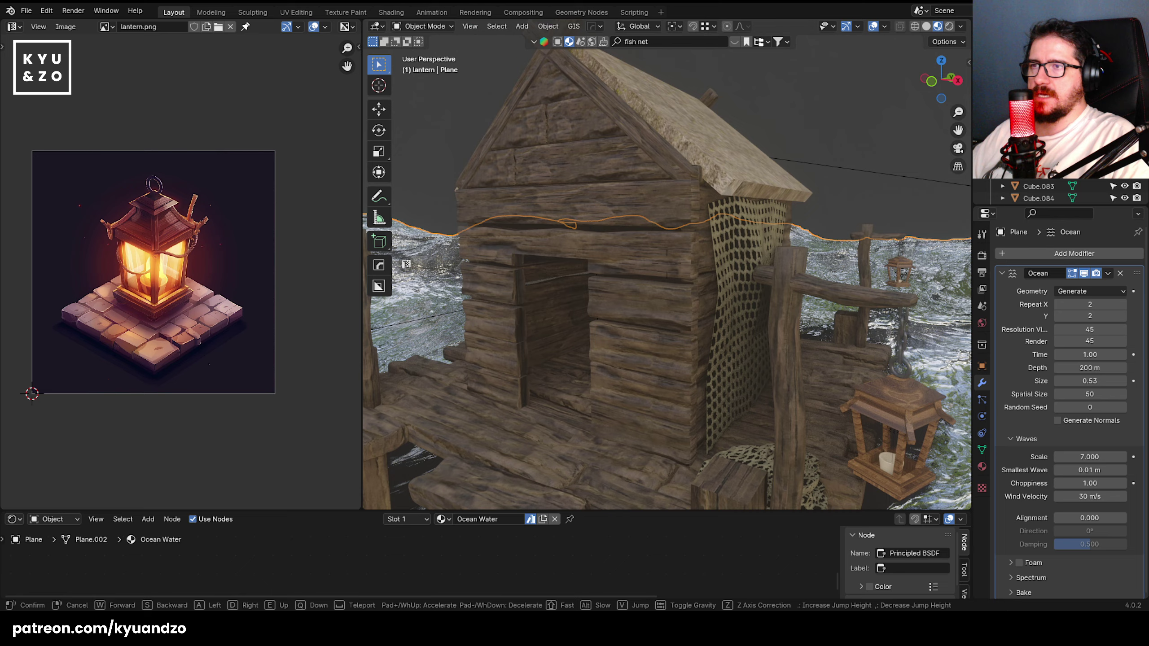
key(d)
click(687, 150)
key(shift+grave)
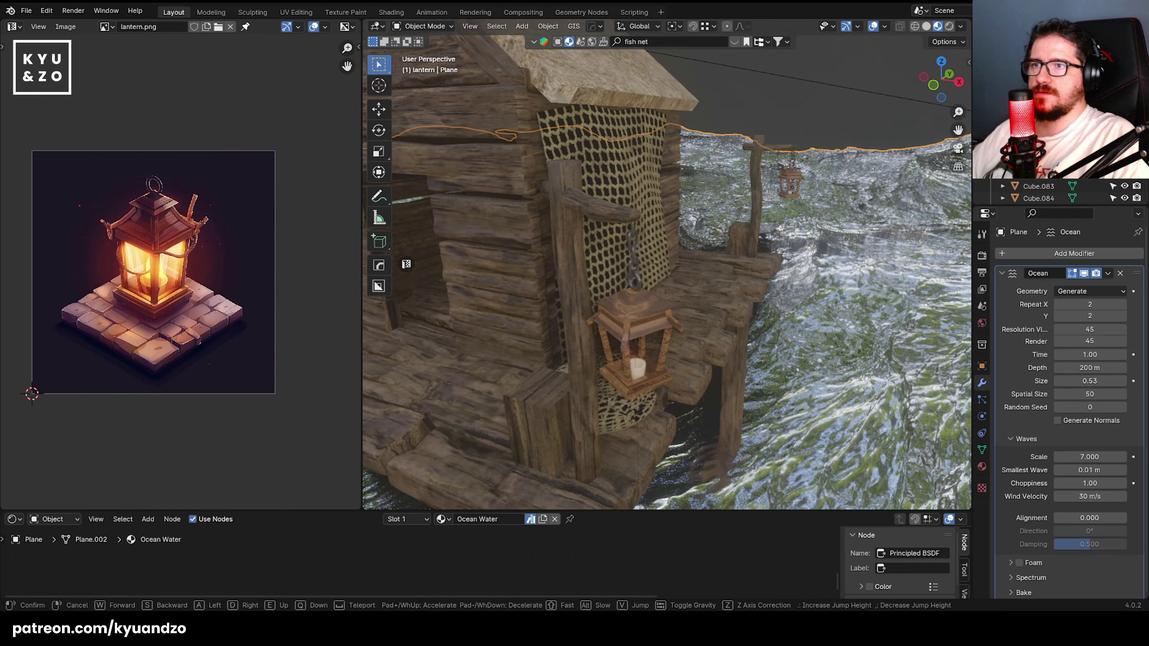
key(s)
key(d)
key(w)
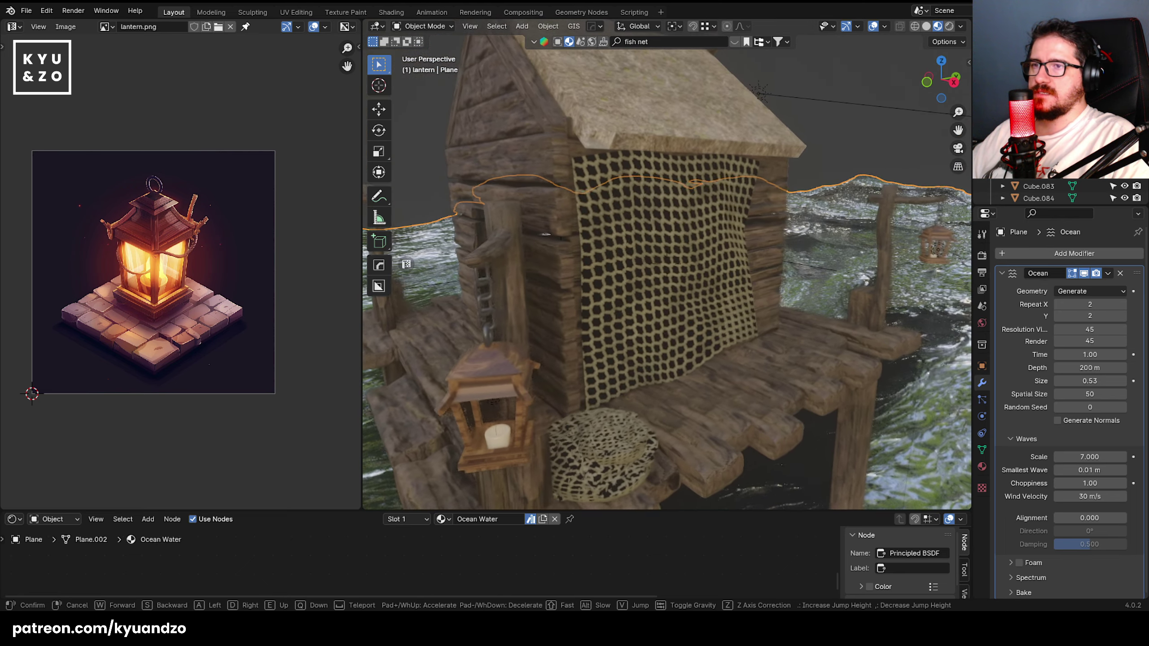
key(w)
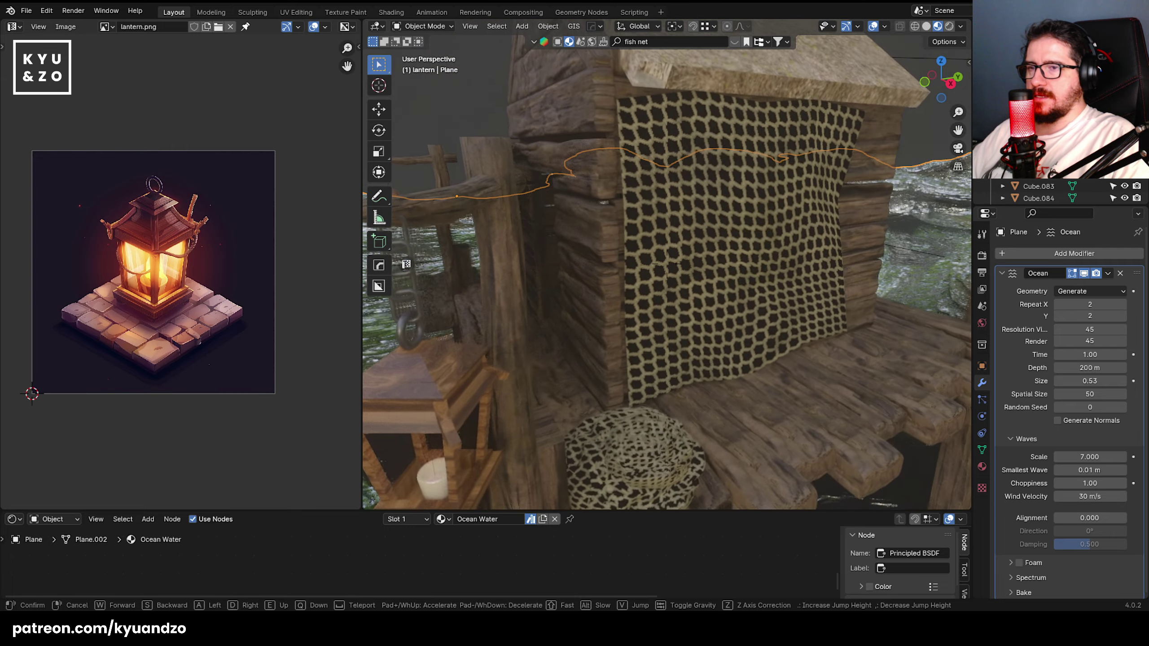
key(w)
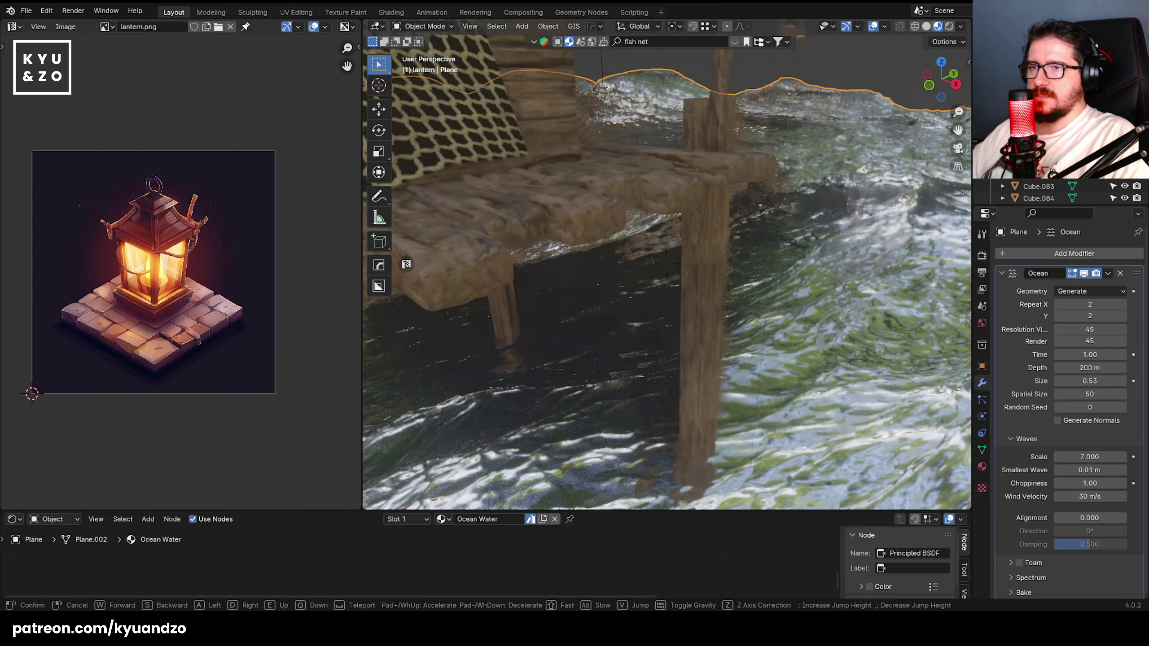
key(s)
key(a)
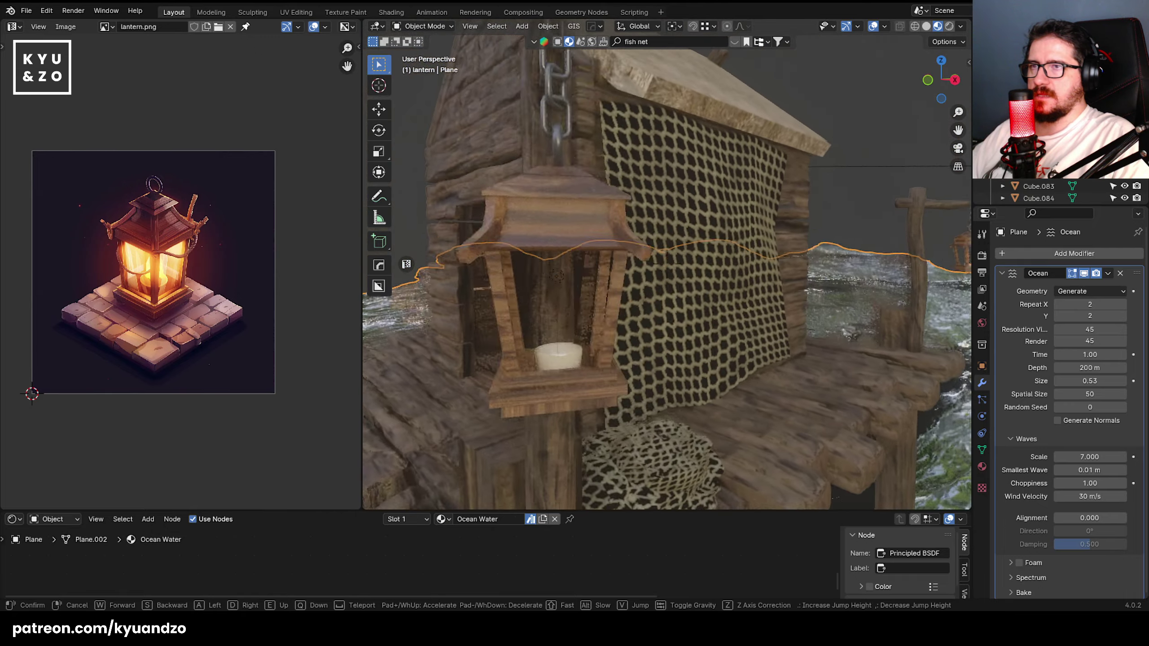
key(s)
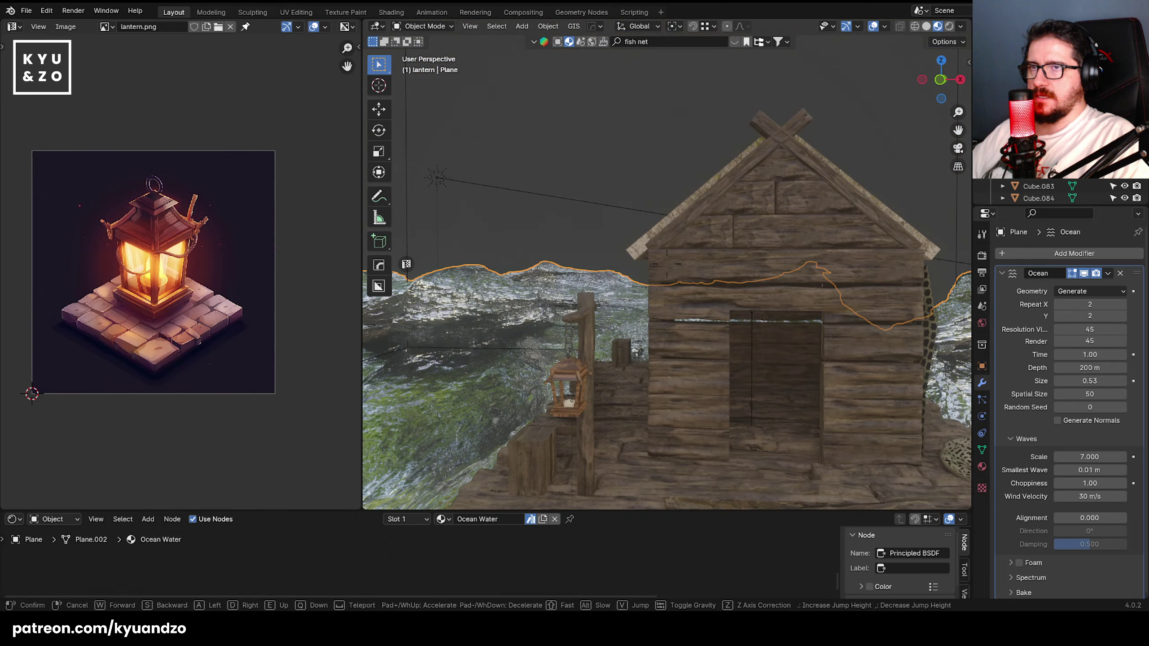
key(d)
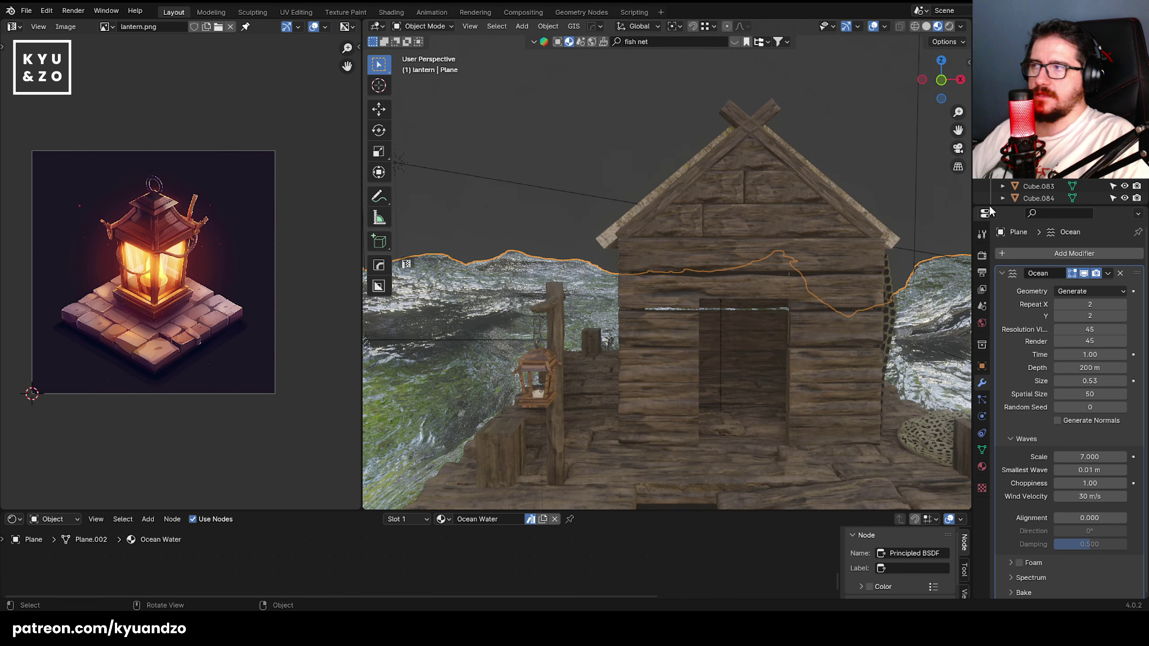
- Save sea.blend with the ocean plane deselected and switch the viewport to rendered shading
click(592, 149)
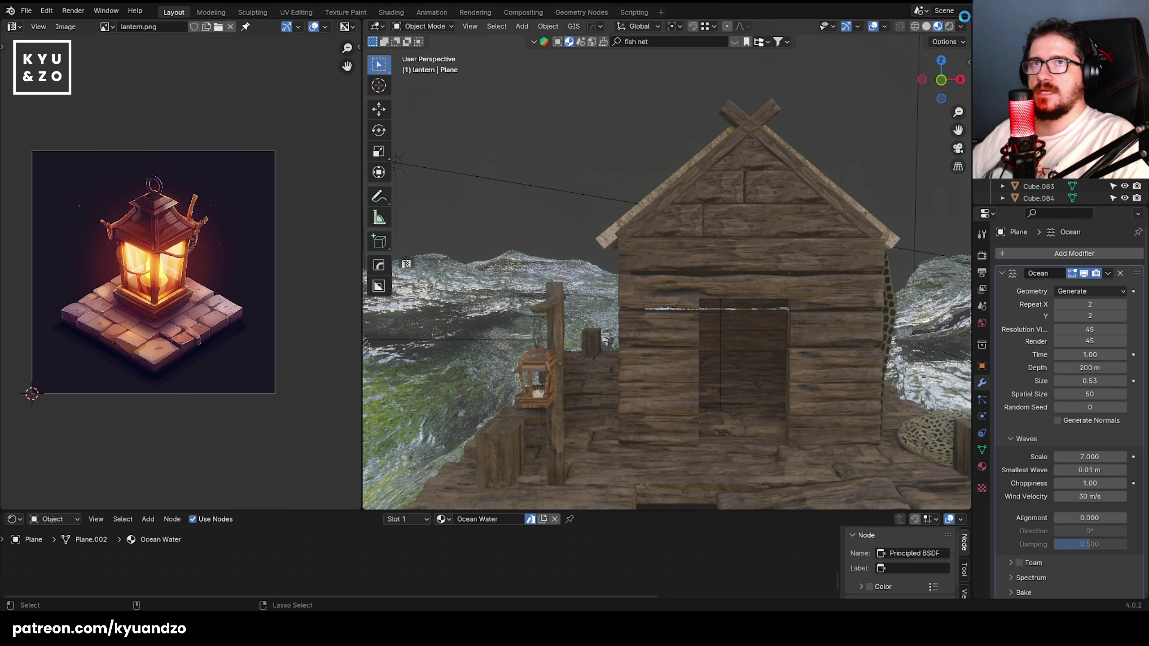
click(950, 26)
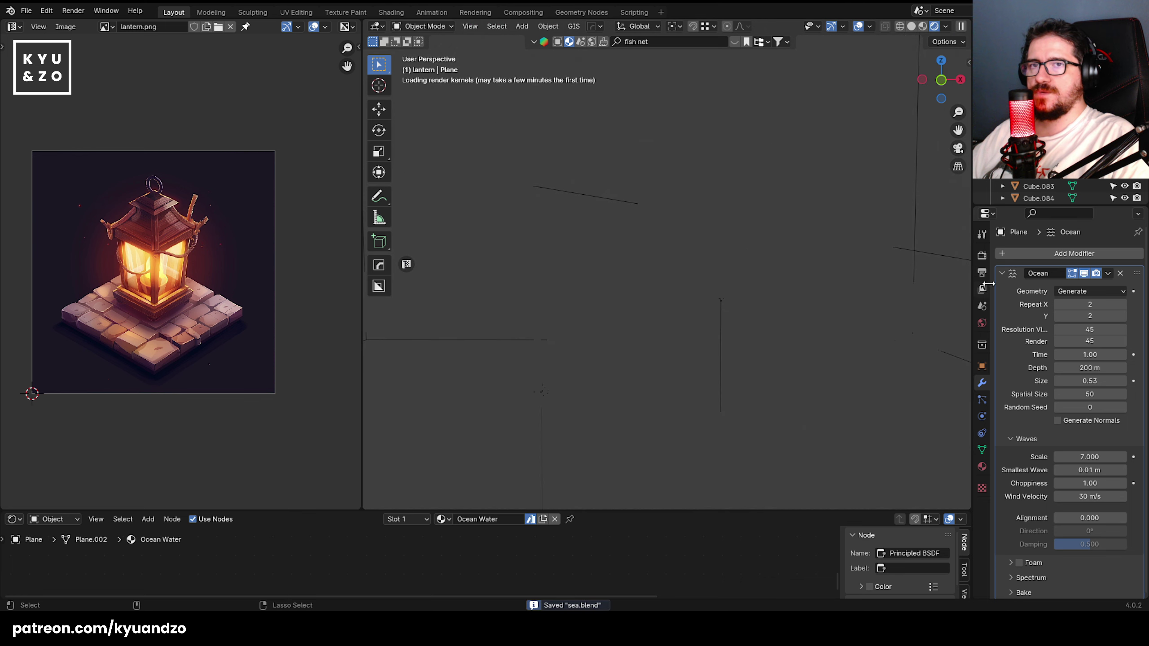
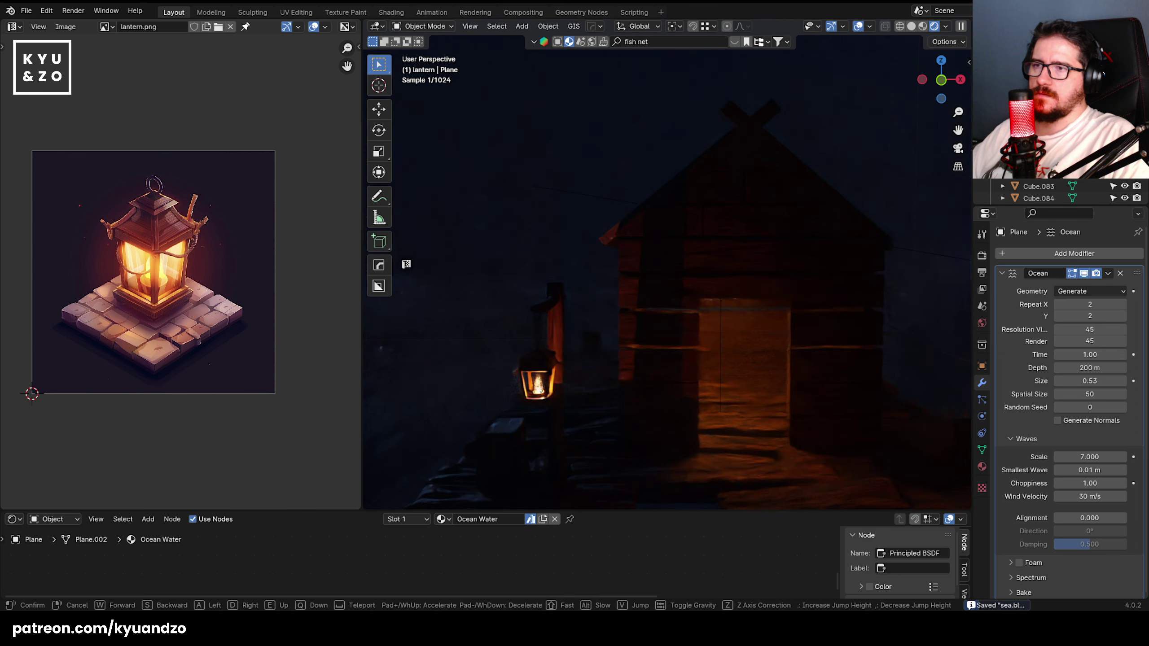
- Examine the rendered night lighting on the hut front, the netted side wall and the hanging lanterns along the pier
mouse_move(668, 278)
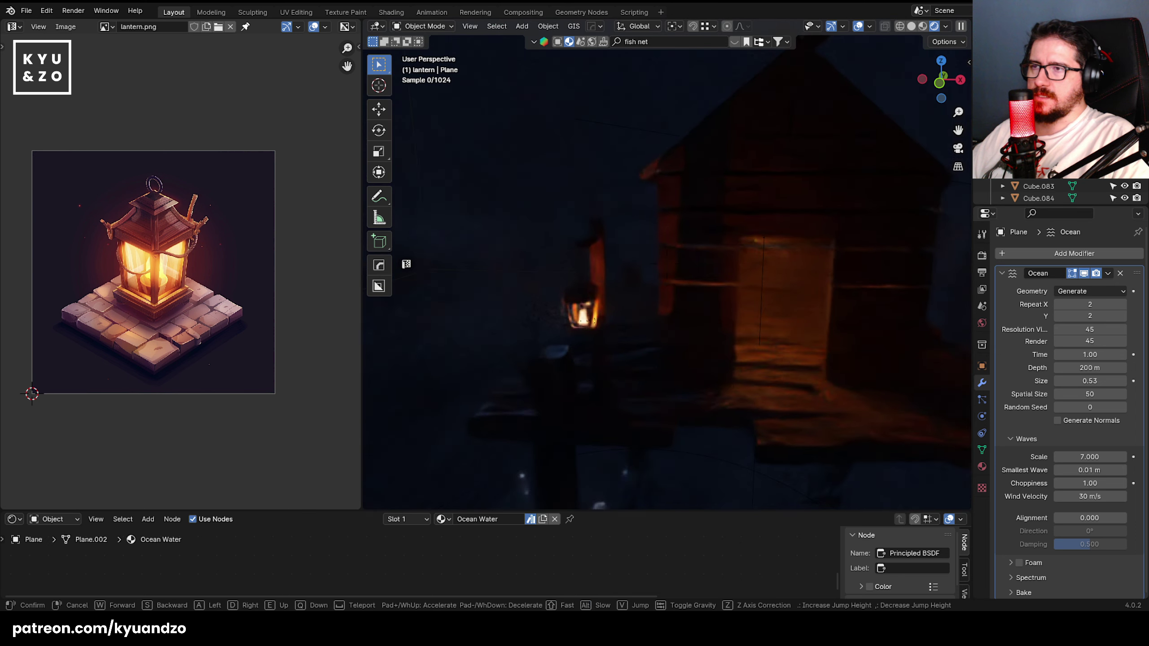
key(d)
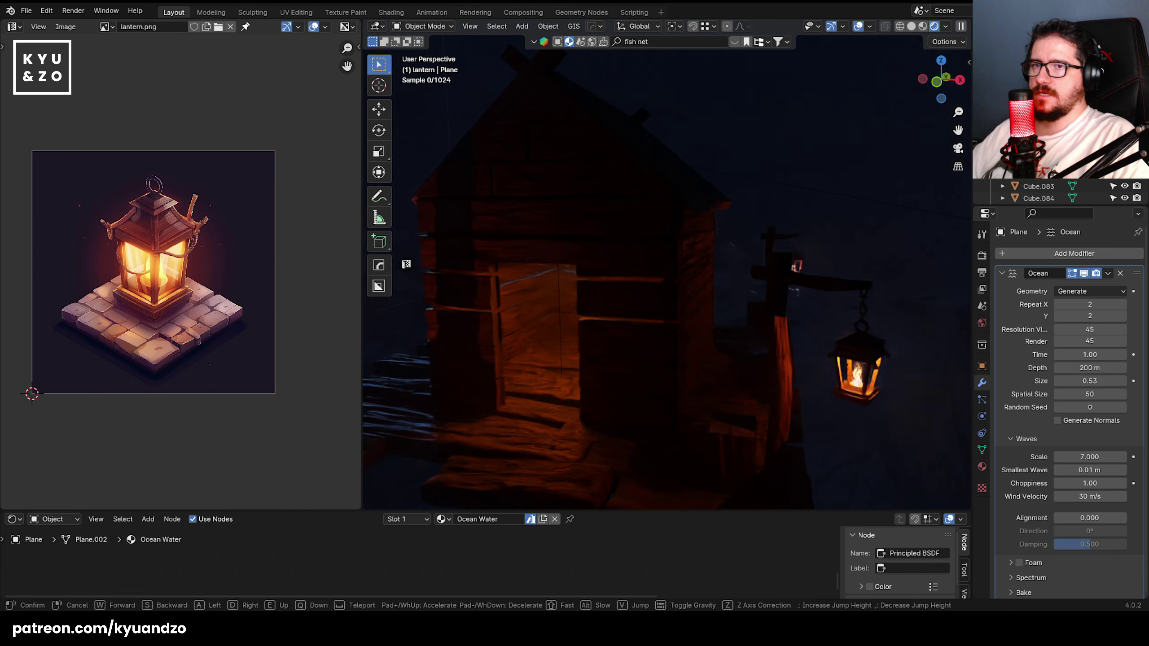
click(613, 263)
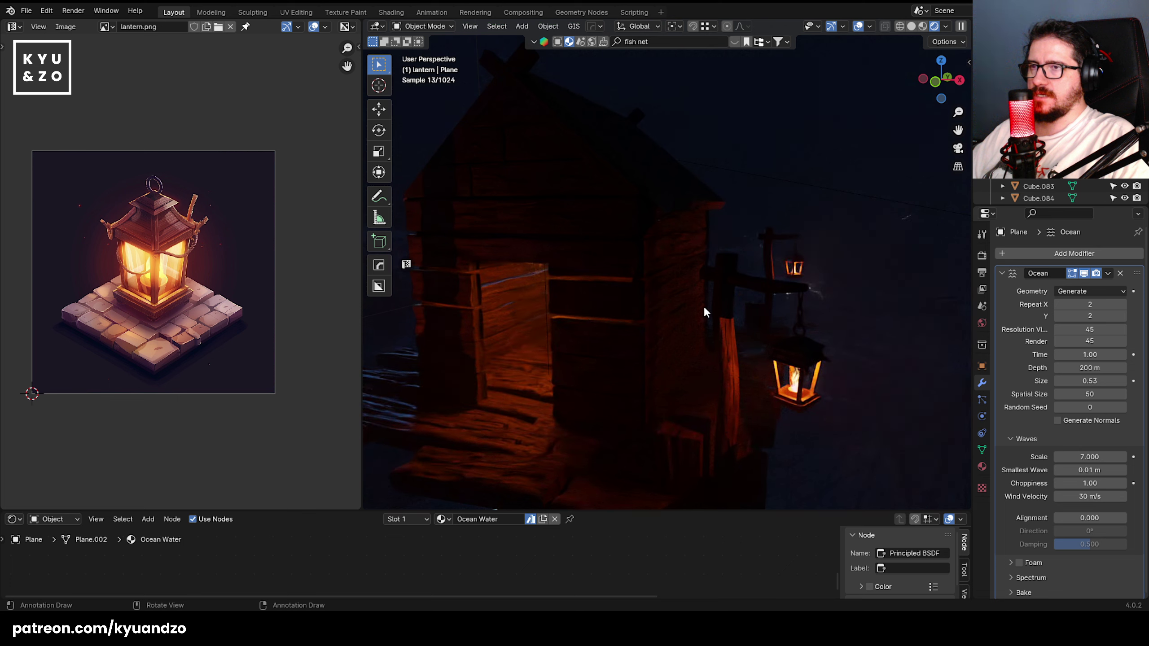
key(shift+grave)
key(w)
key(d)
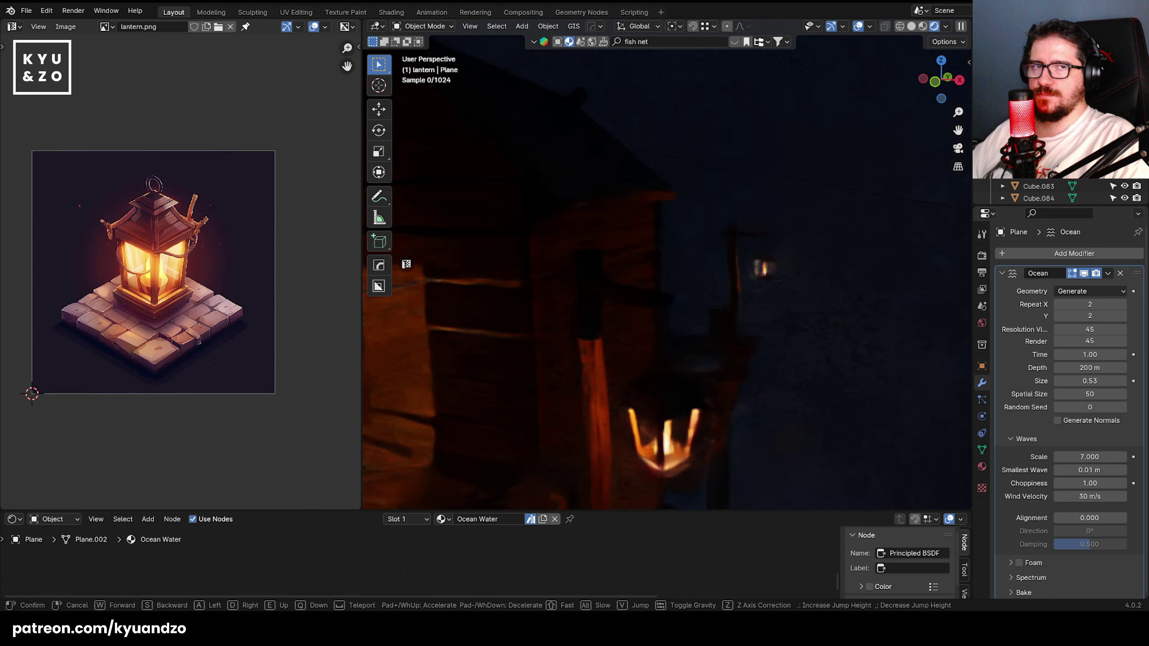
key(d)
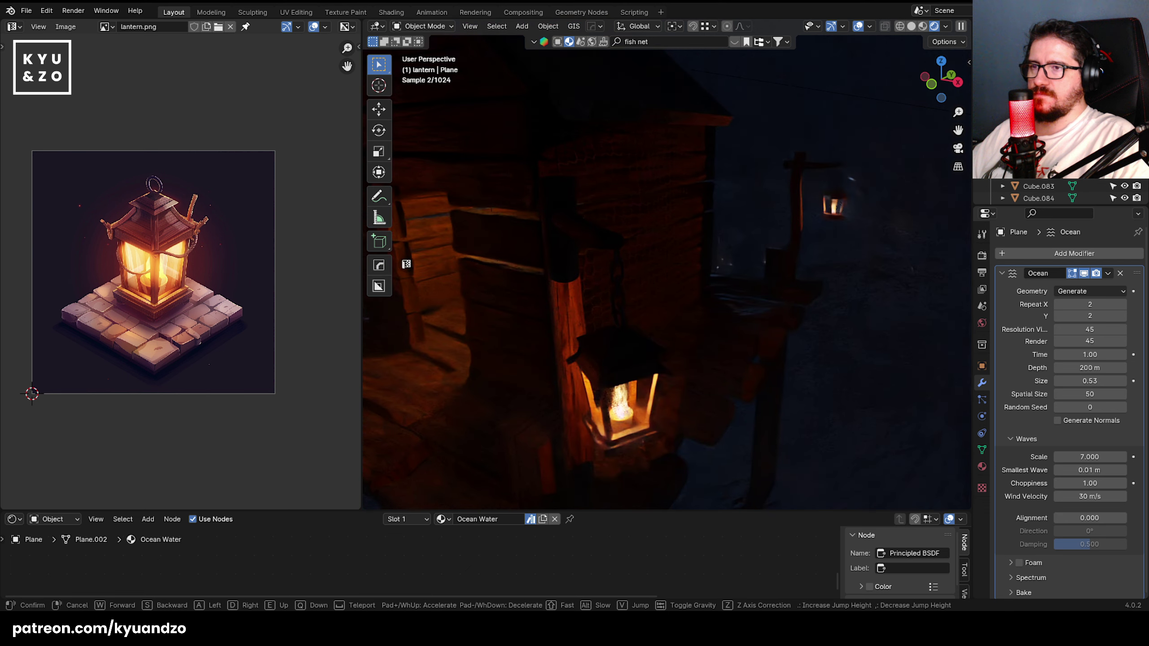
key(d)
key(w)
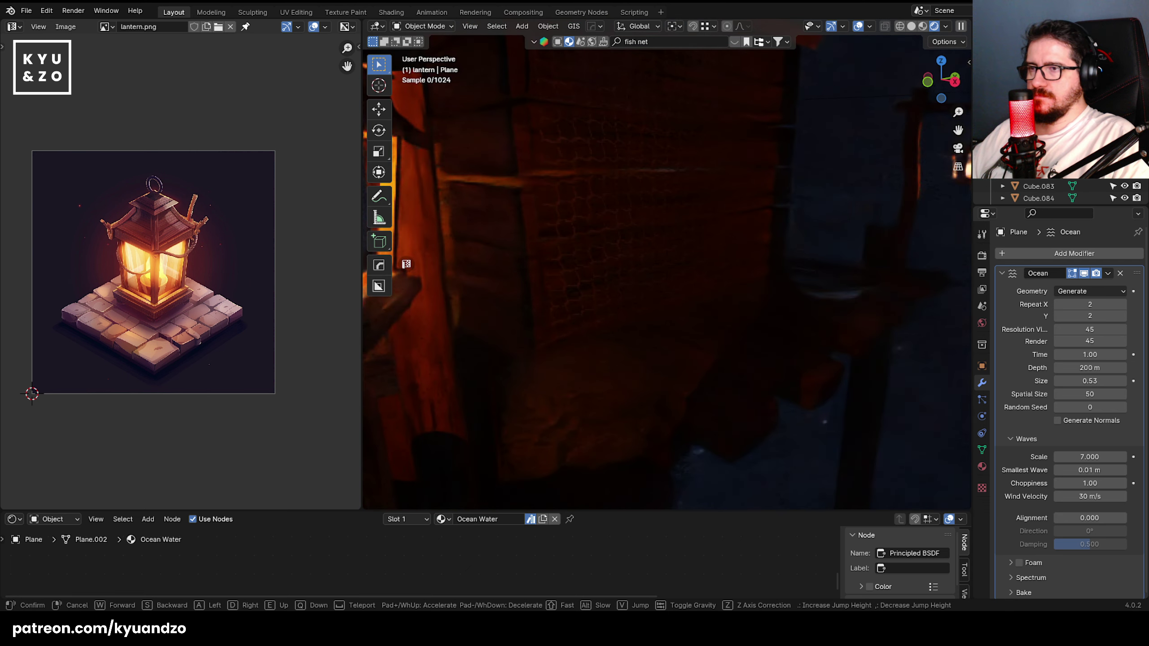
key(w)
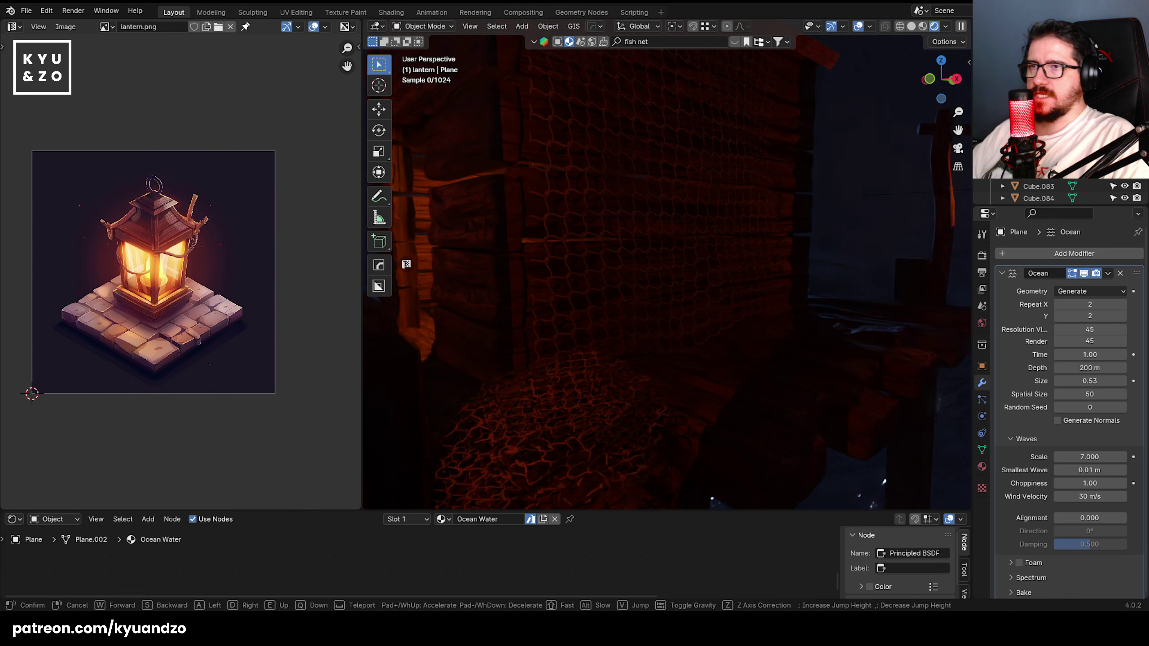
key(d)
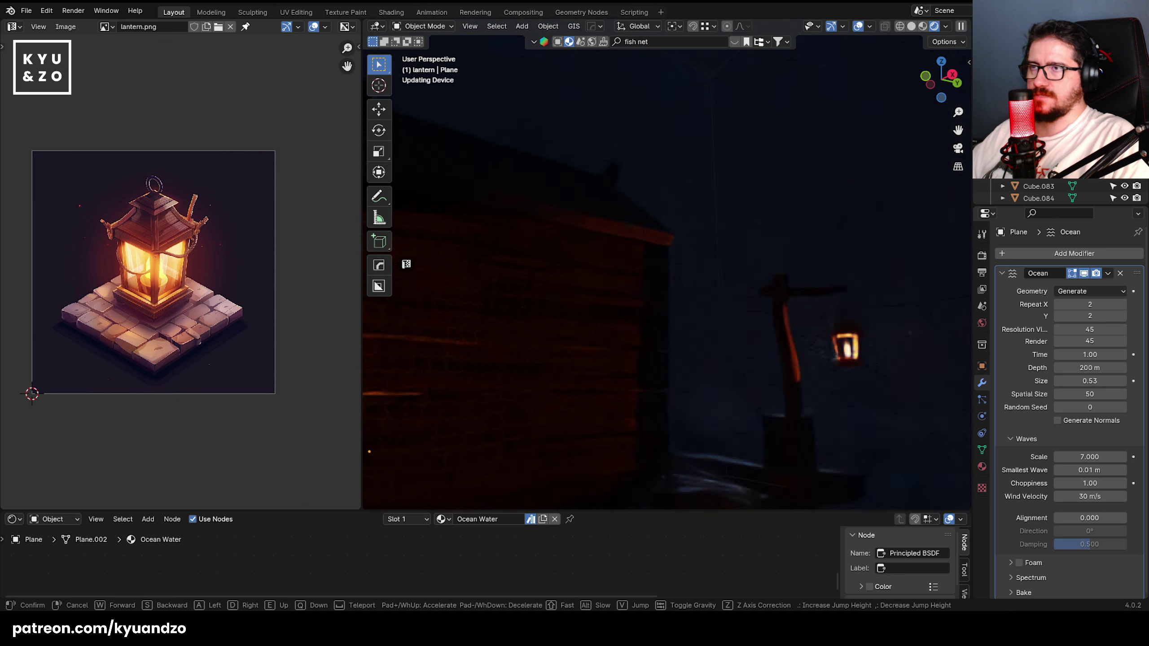
click(703, 305)
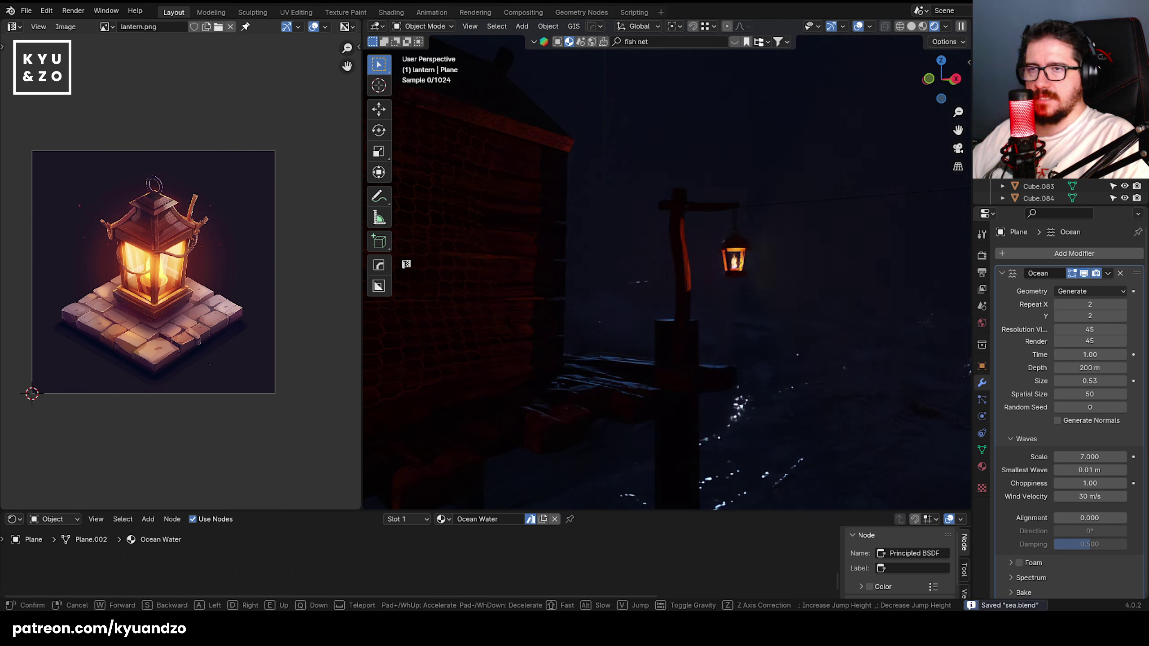
click(667, 264)
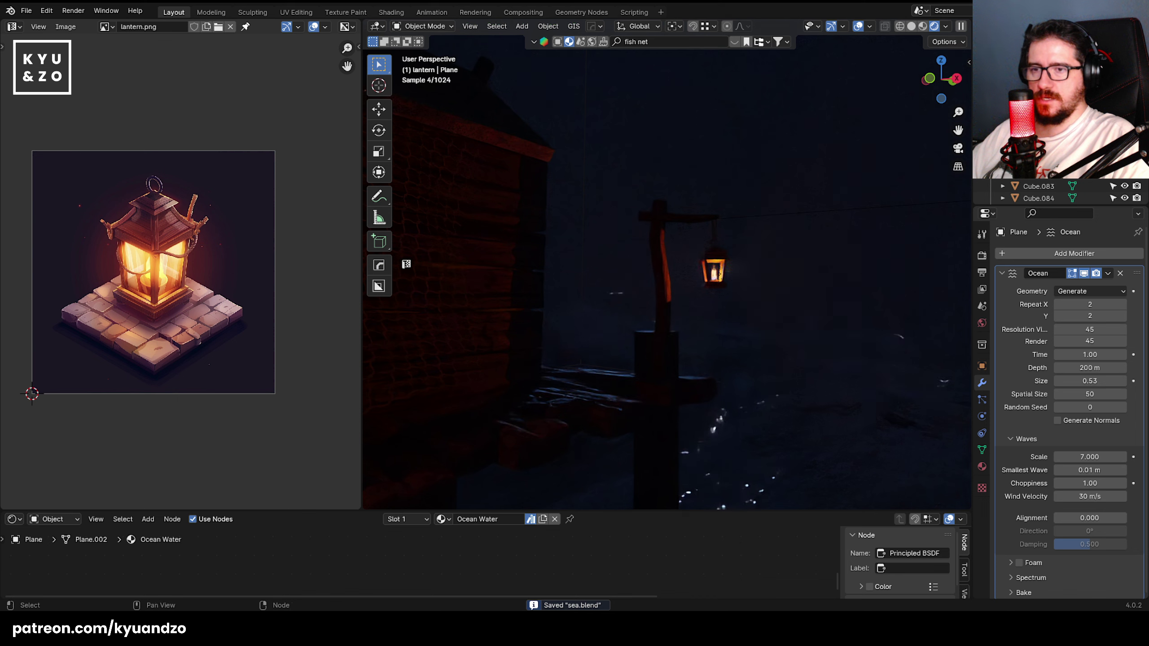